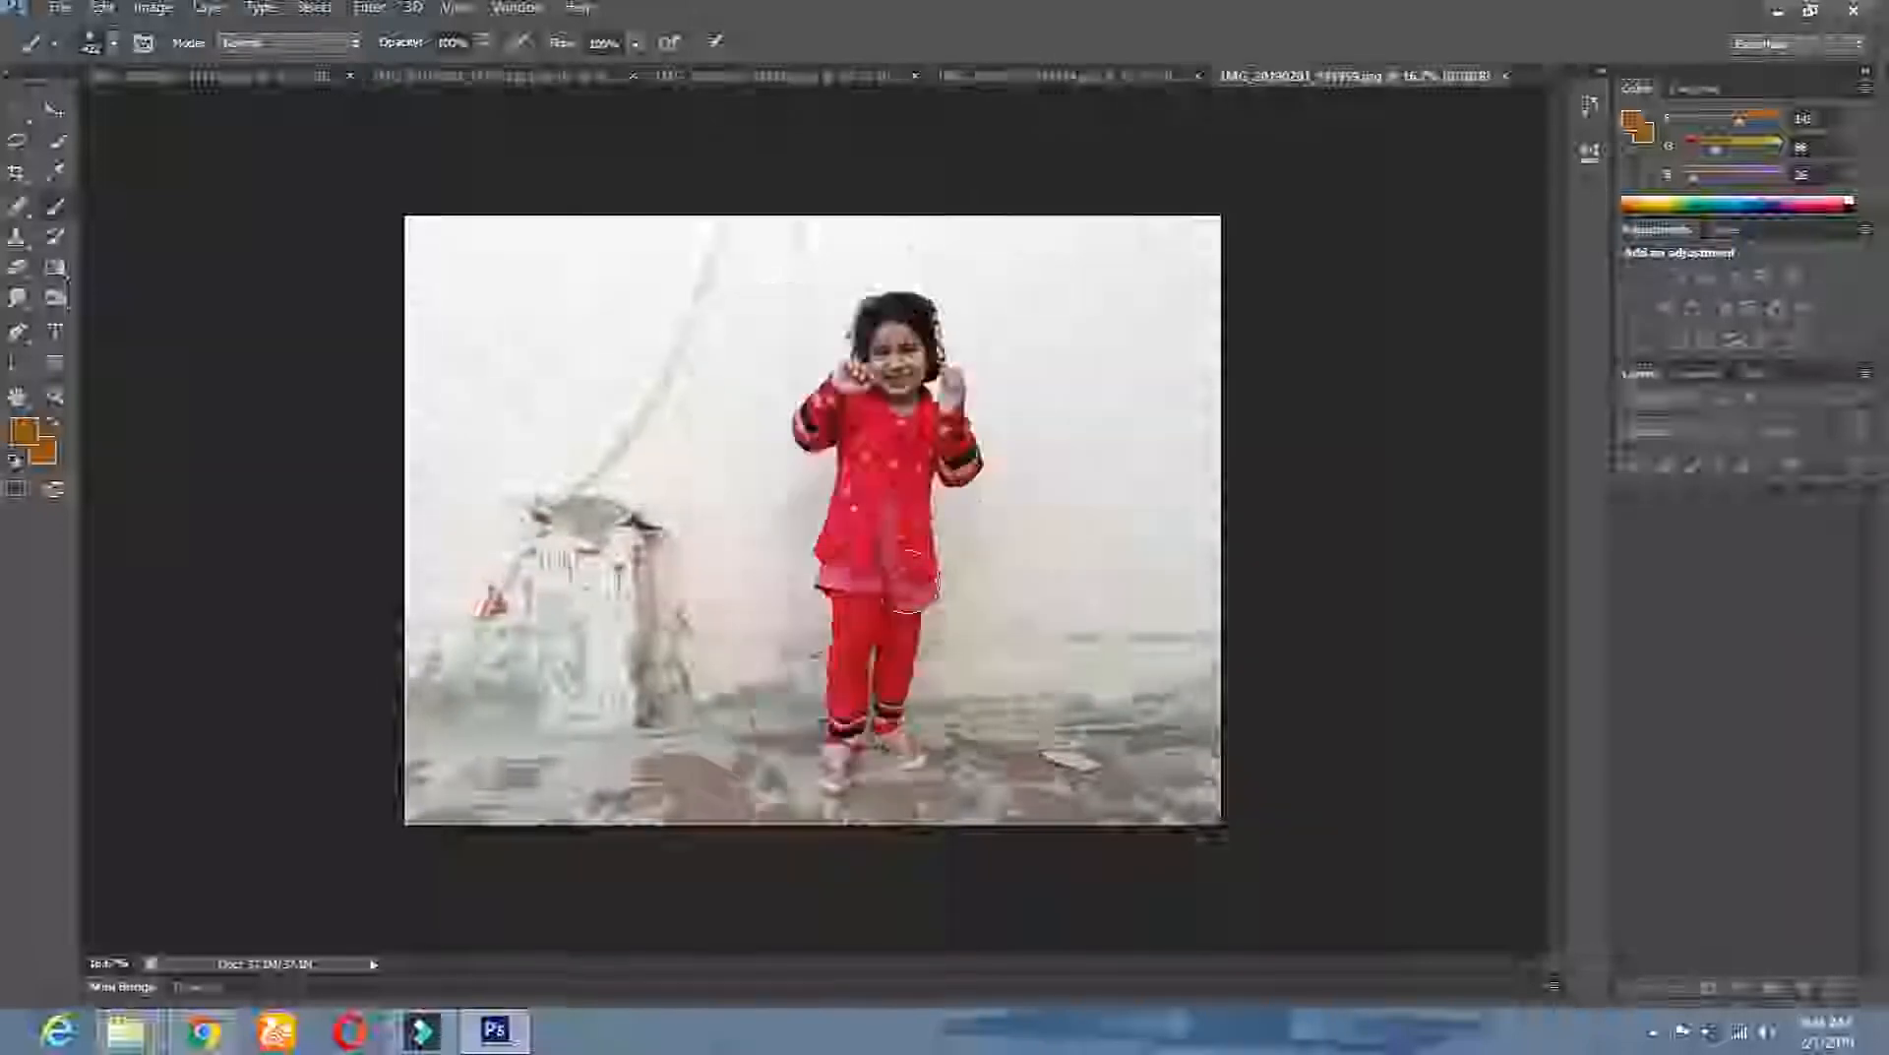
With the Magic Eraser, erase the wall and grey sky around the girl in the first photo.
{"action": "left_click", "coordinate": [162, 83]}
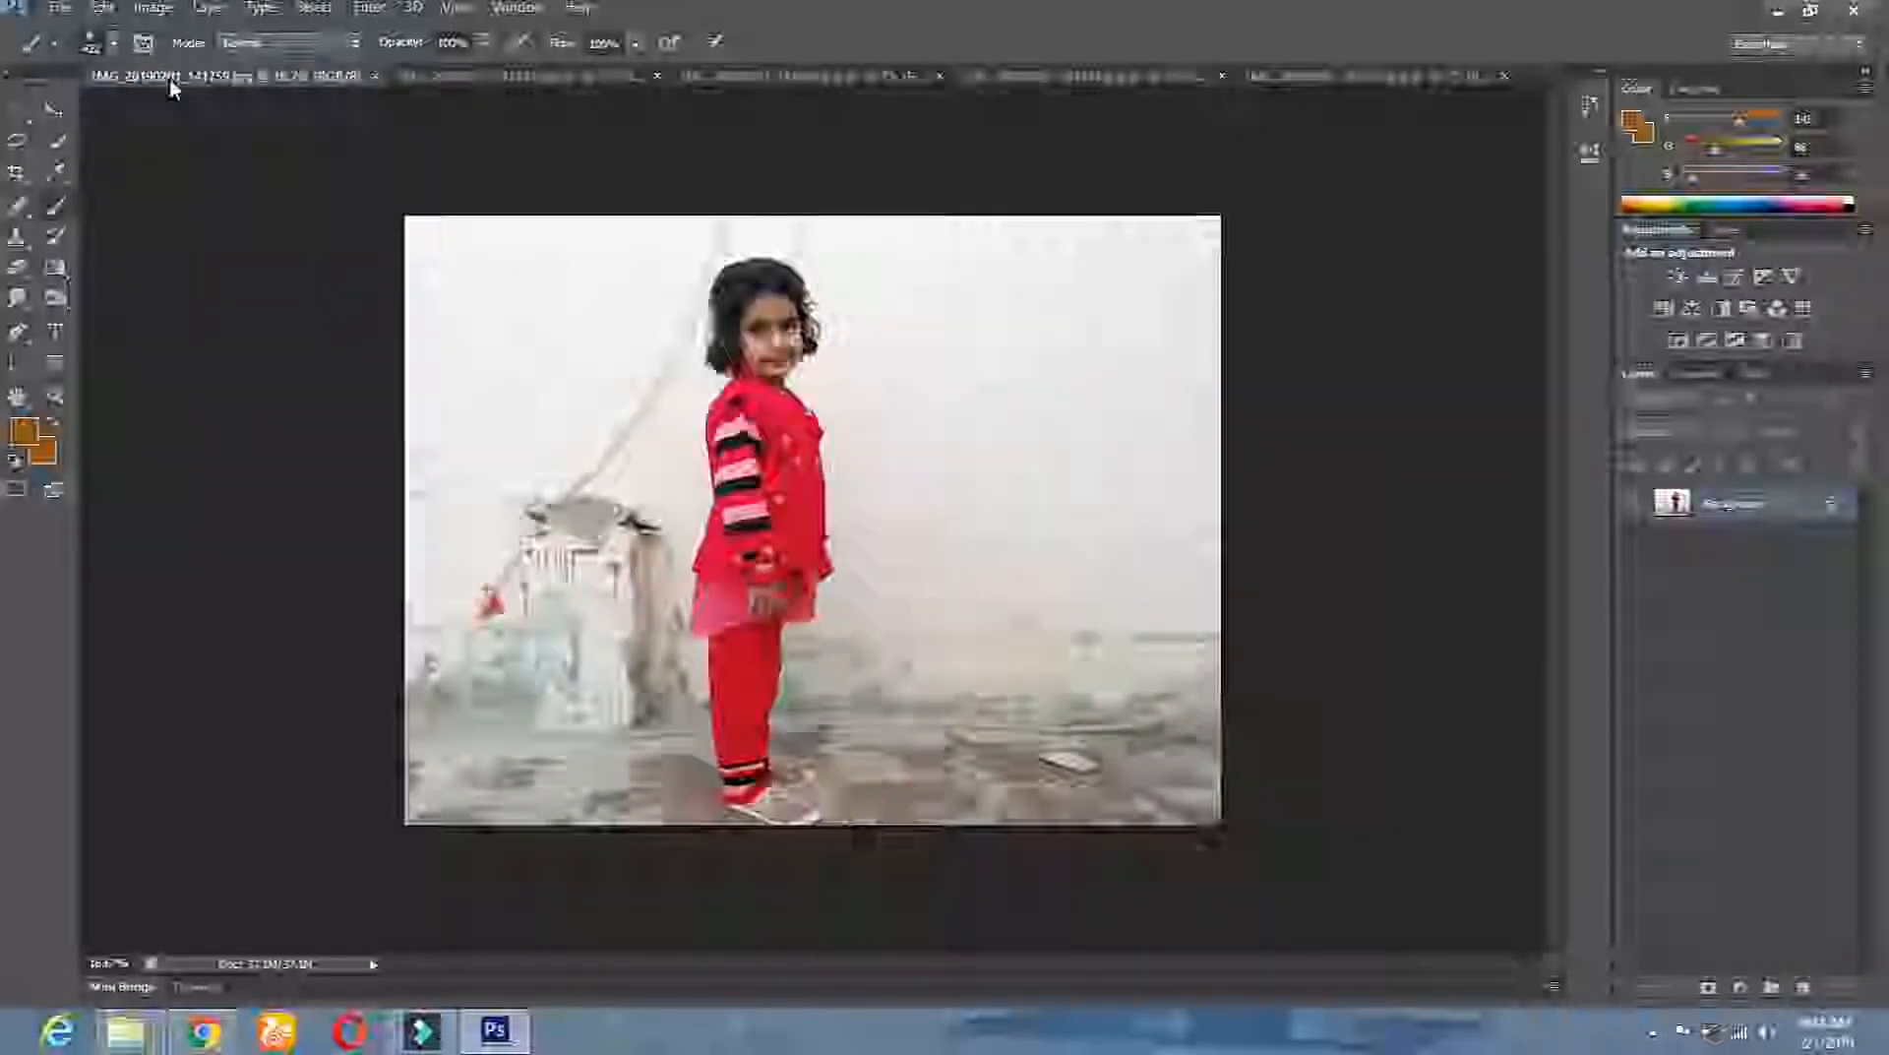
{"action": "left_click", "coordinate": [14, 272]}
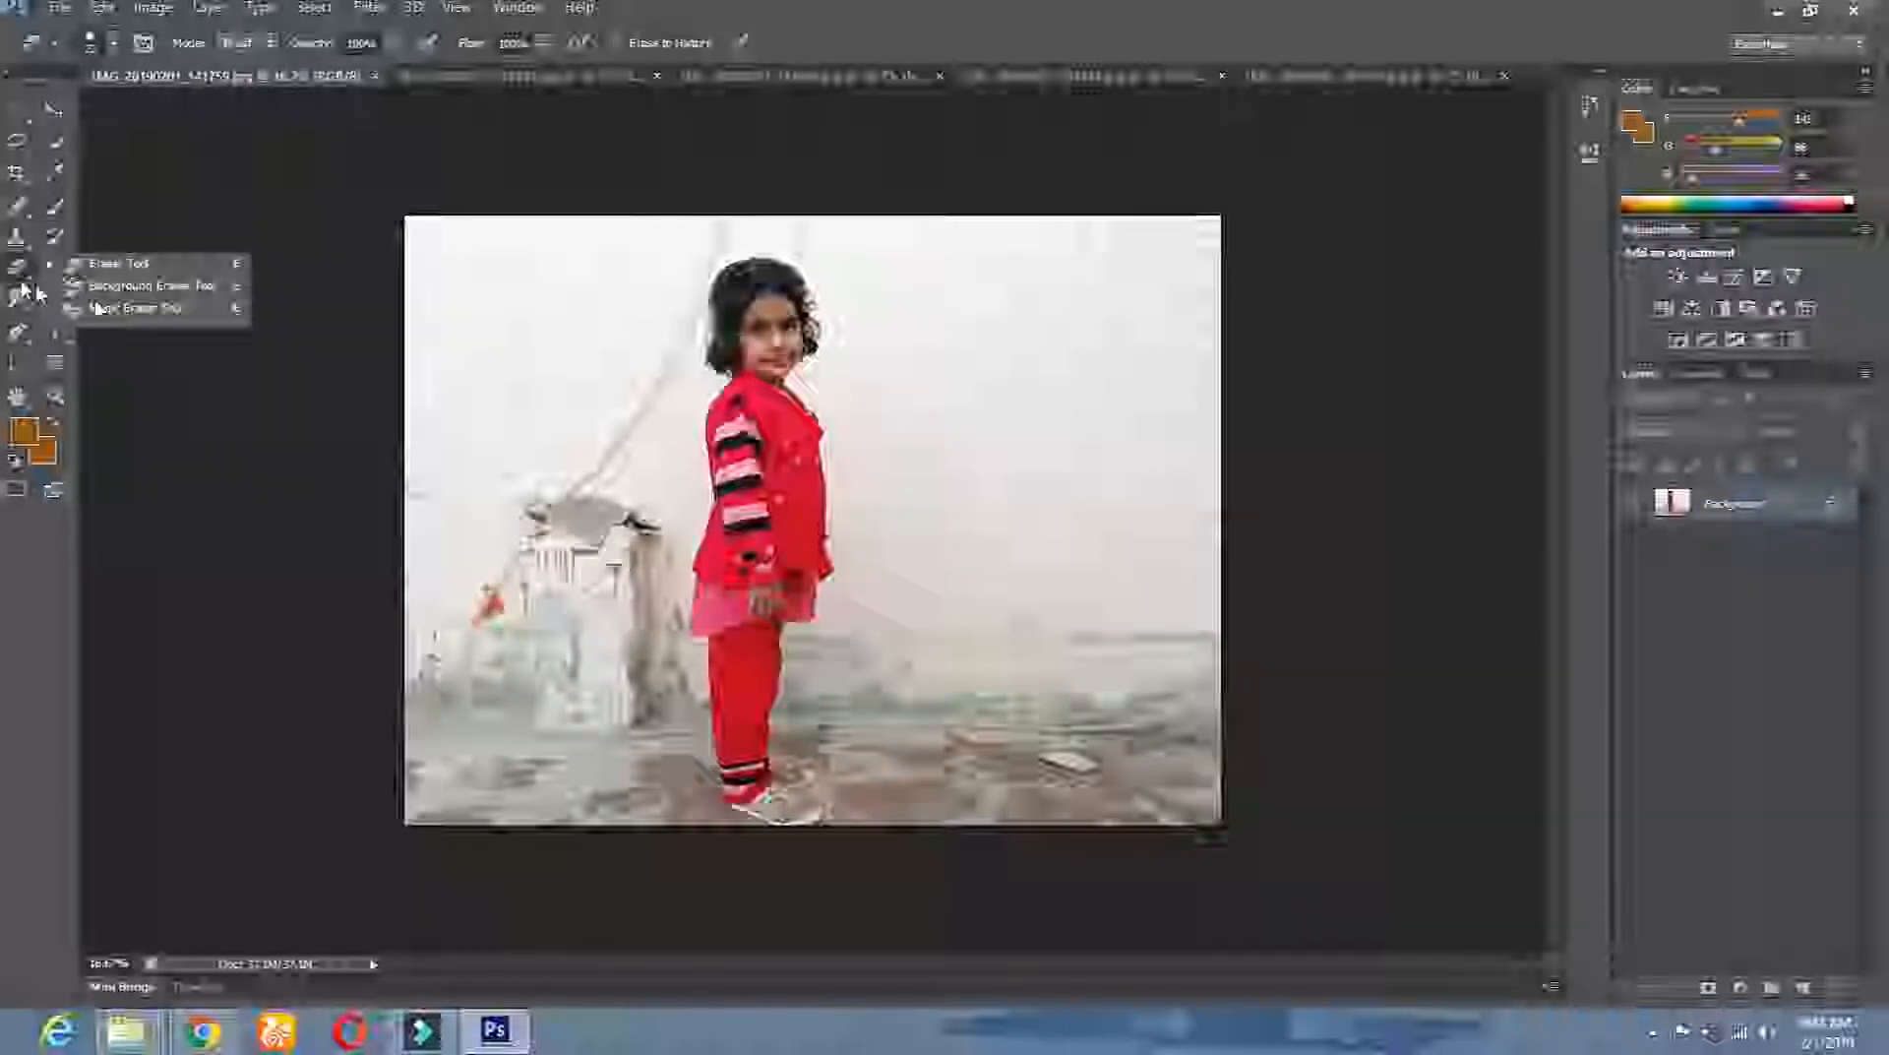
{"action": "left_click", "coordinate": [119, 313]}
{"action": "left_click", "coordinate": [645, 389]}
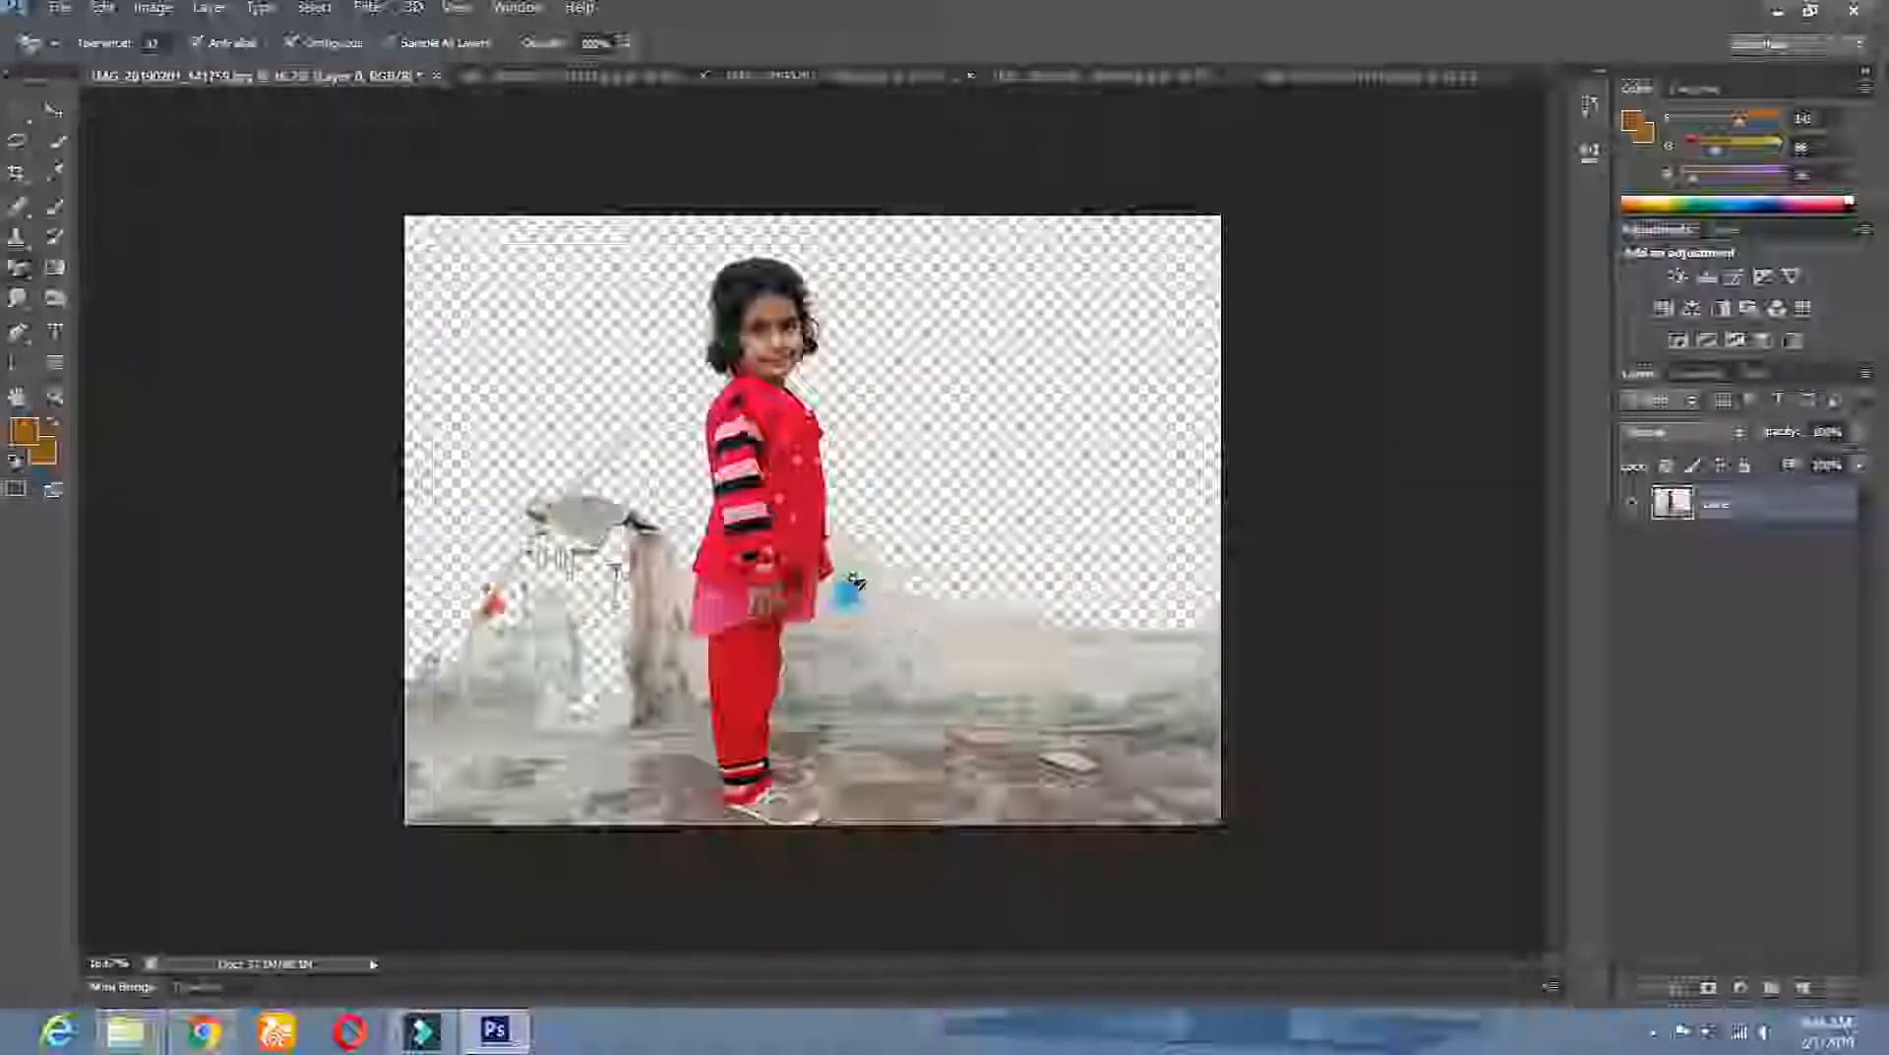
{"action": "left_click", "coordinate": [838, 588]}
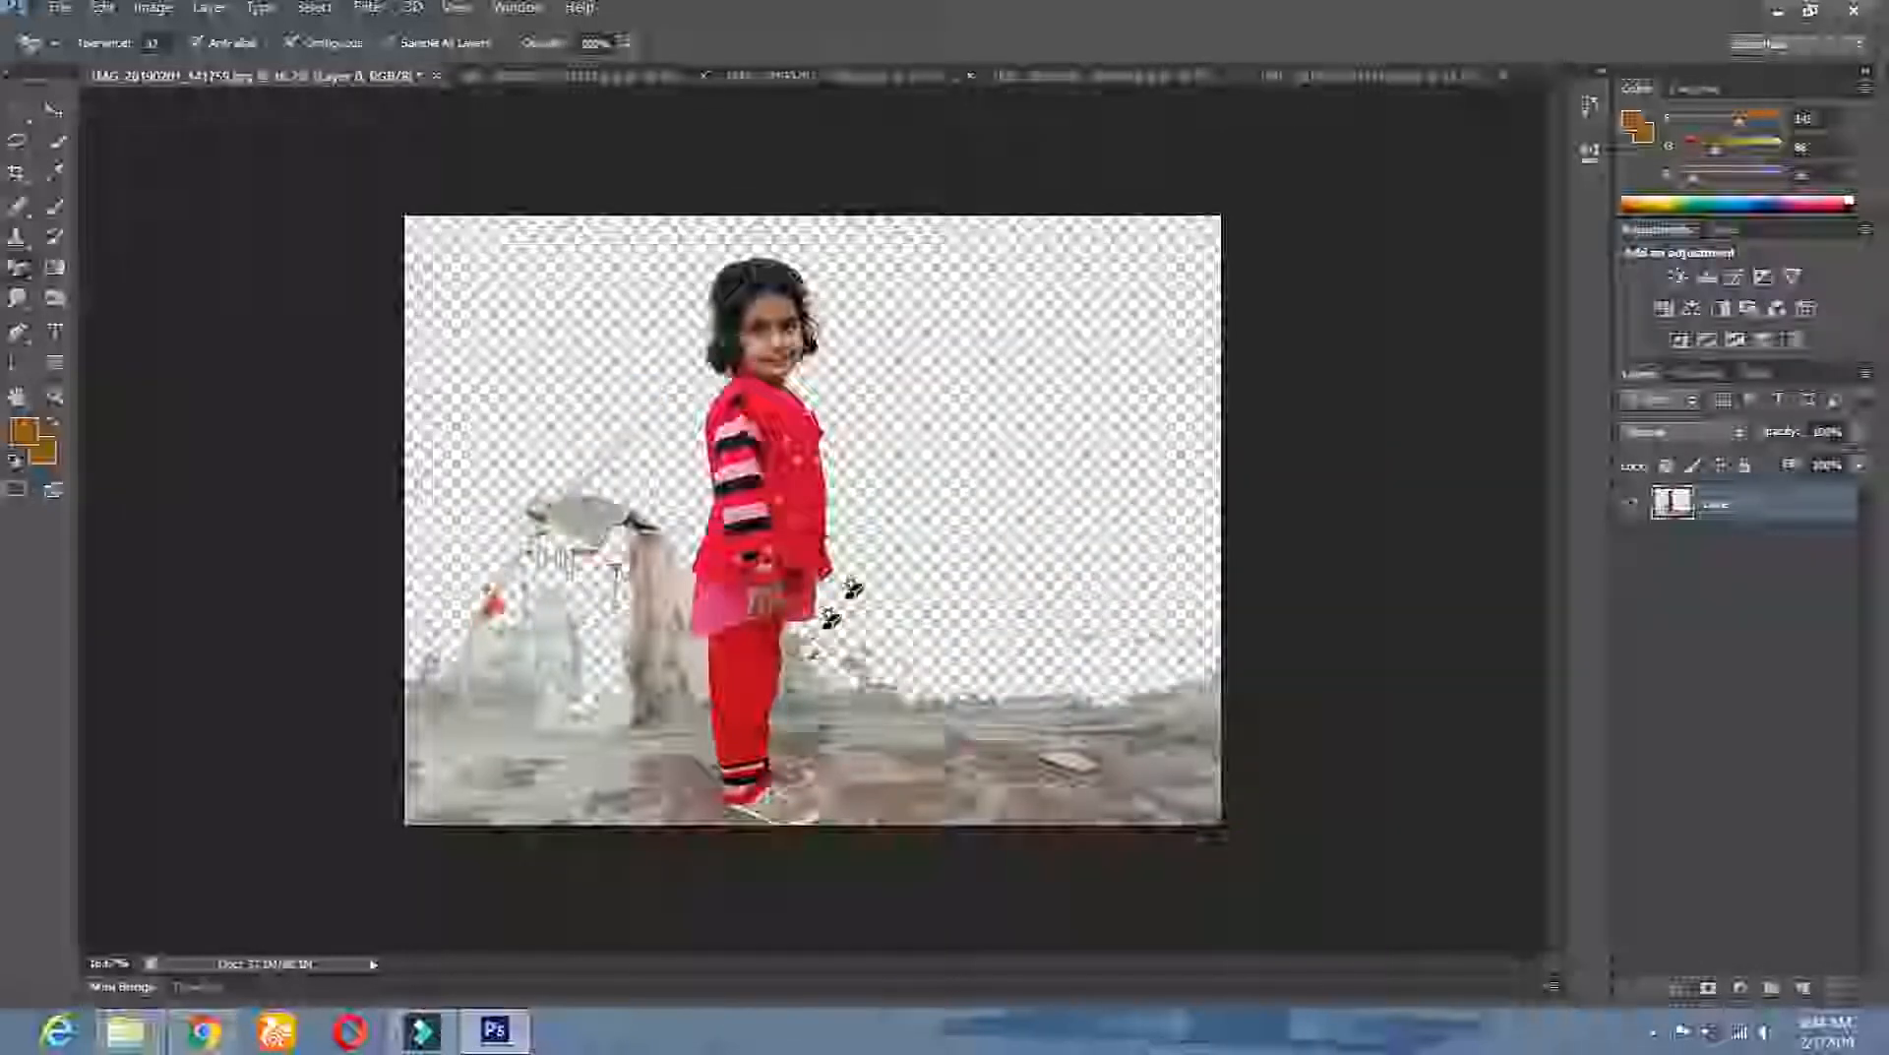
{"action": "left_click", "coordinate": [673, 556]}
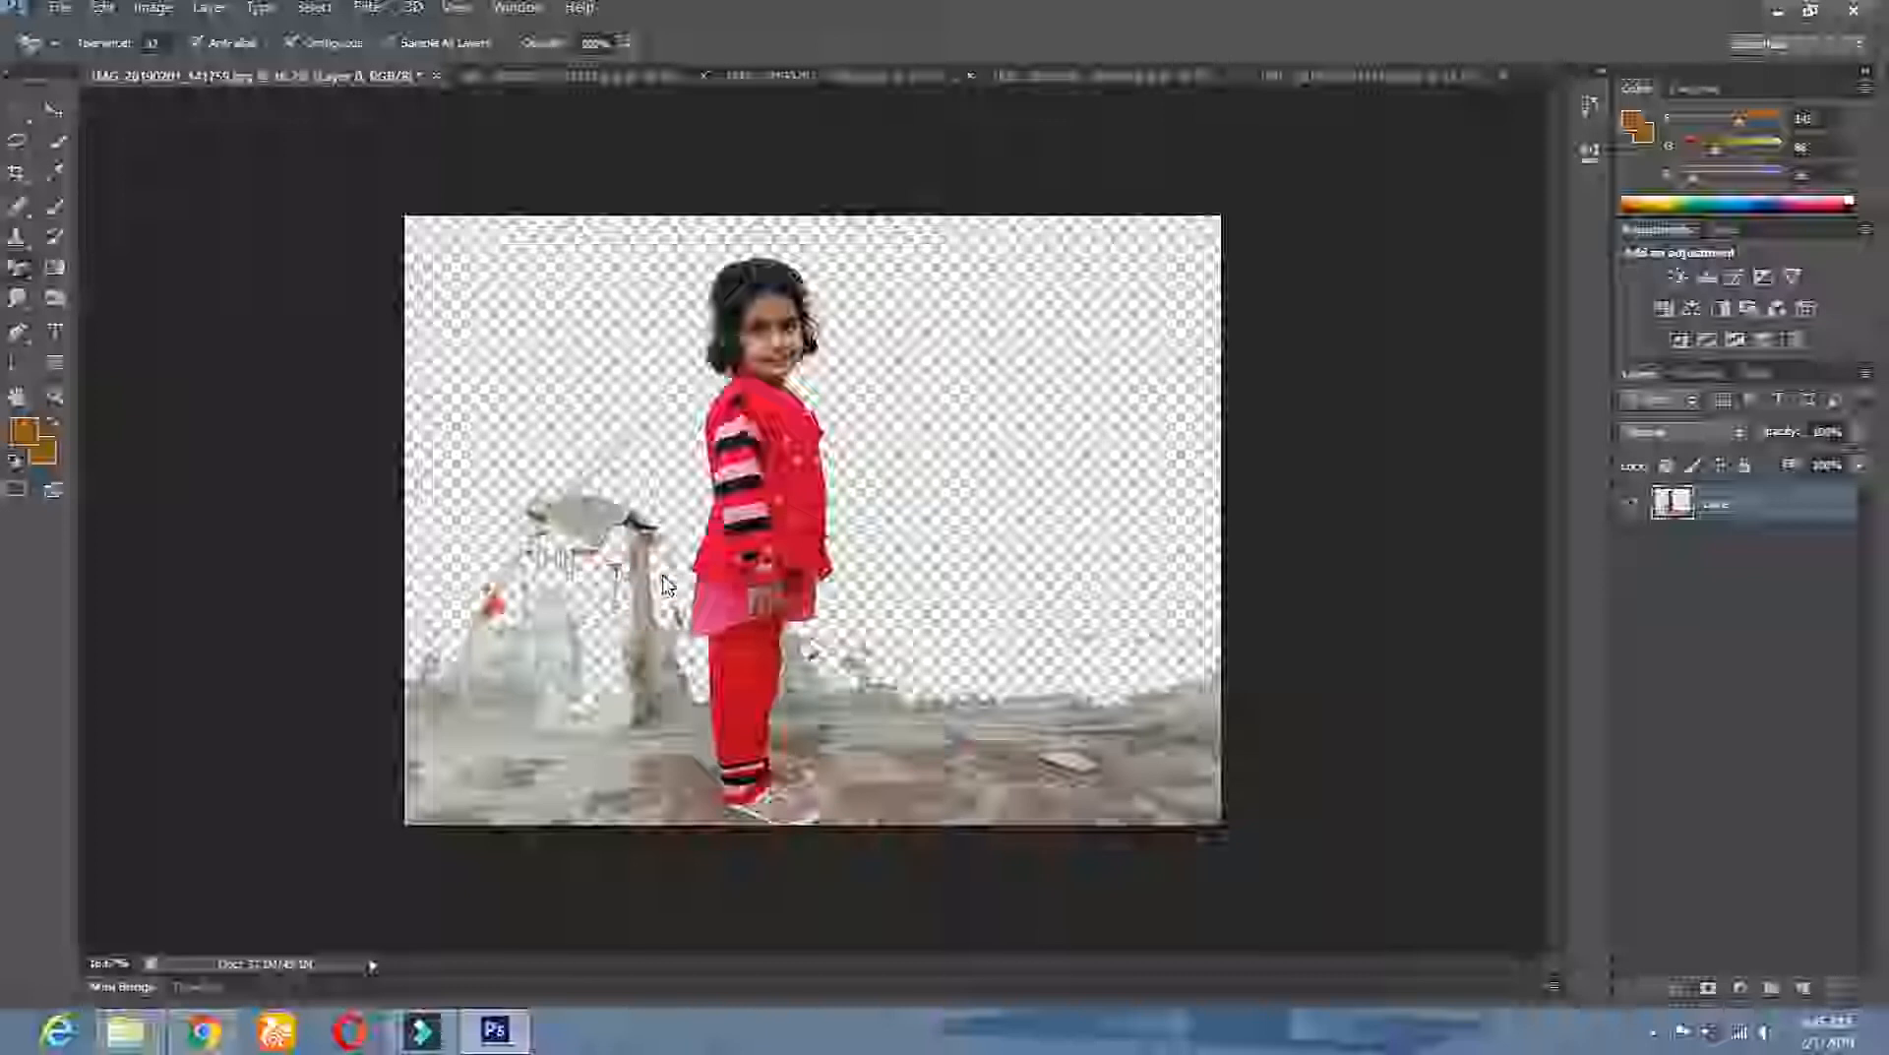
Magic-erase the wall in the second photo, undoing the erasure that removed the floor.
{"action": "left_click", "coordinate": [494, 83]}
{"action": "left_click", "coordinate": [635, 346]}
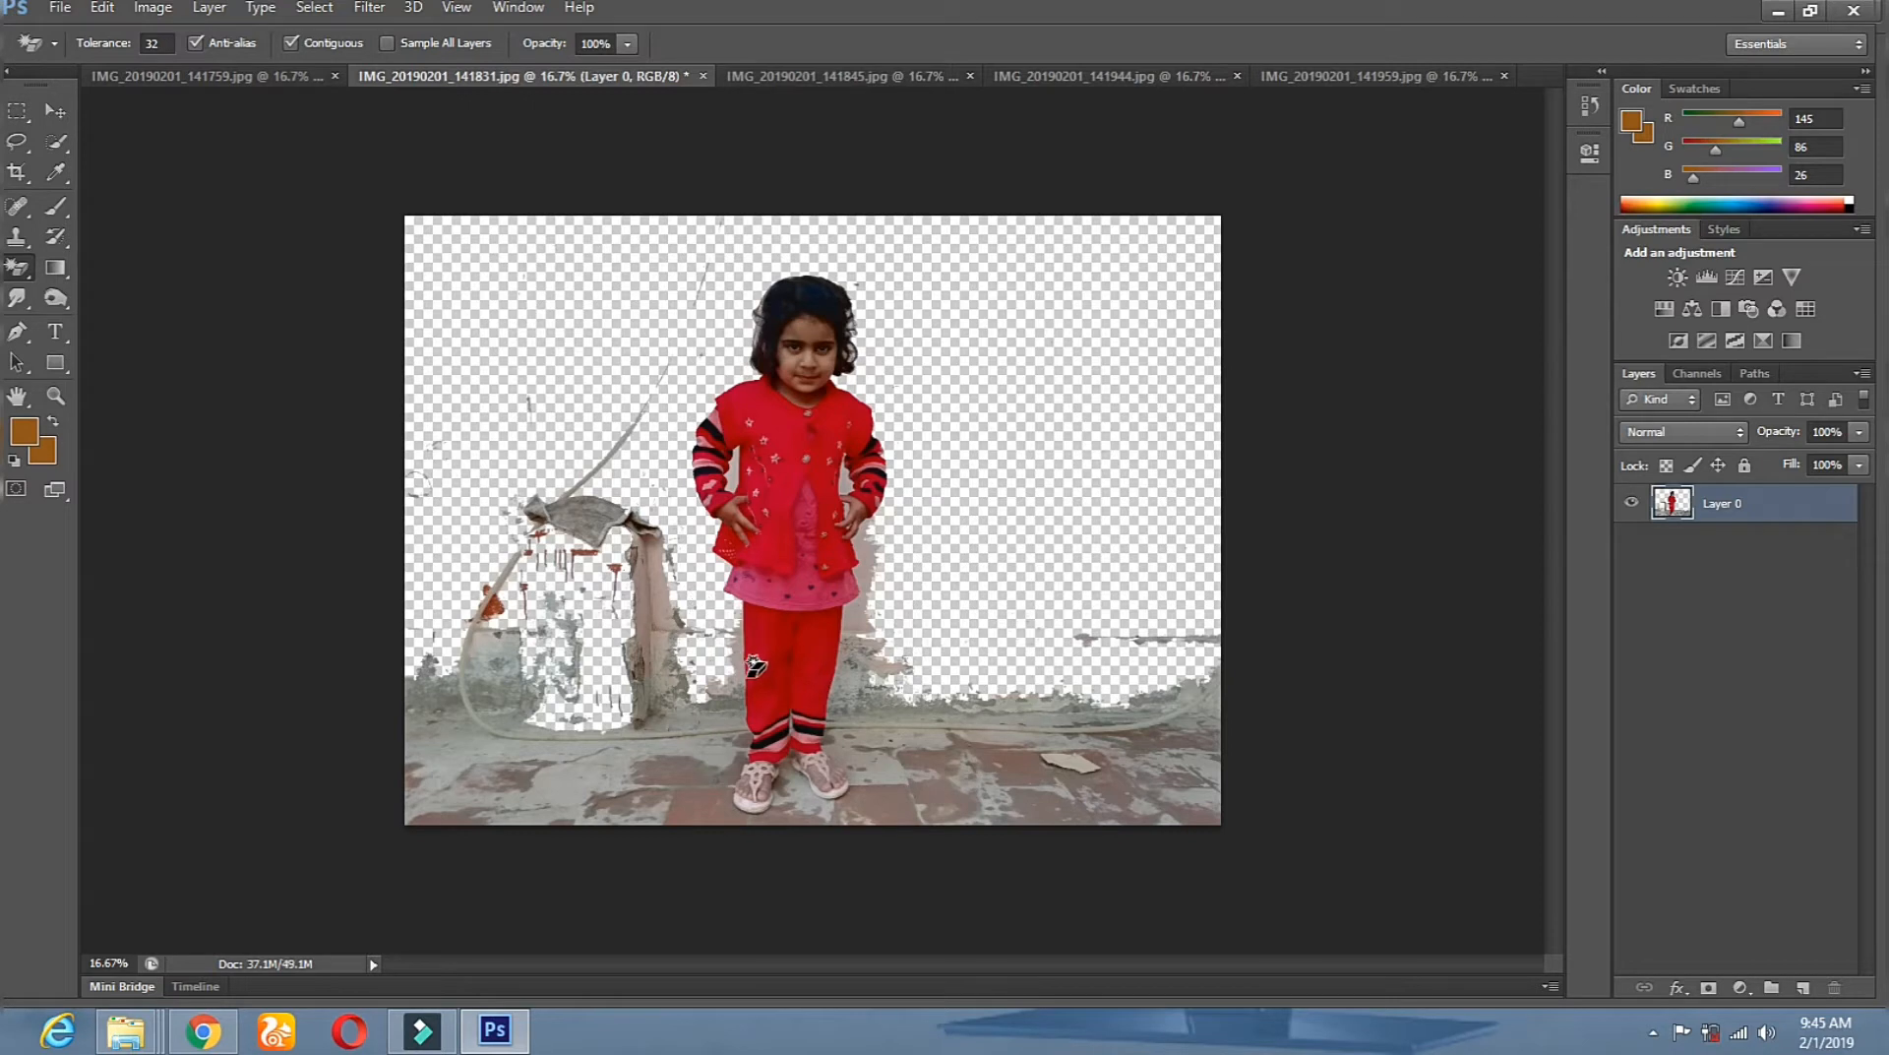
{"action": "left_click", "coordinate": [862, 631]}
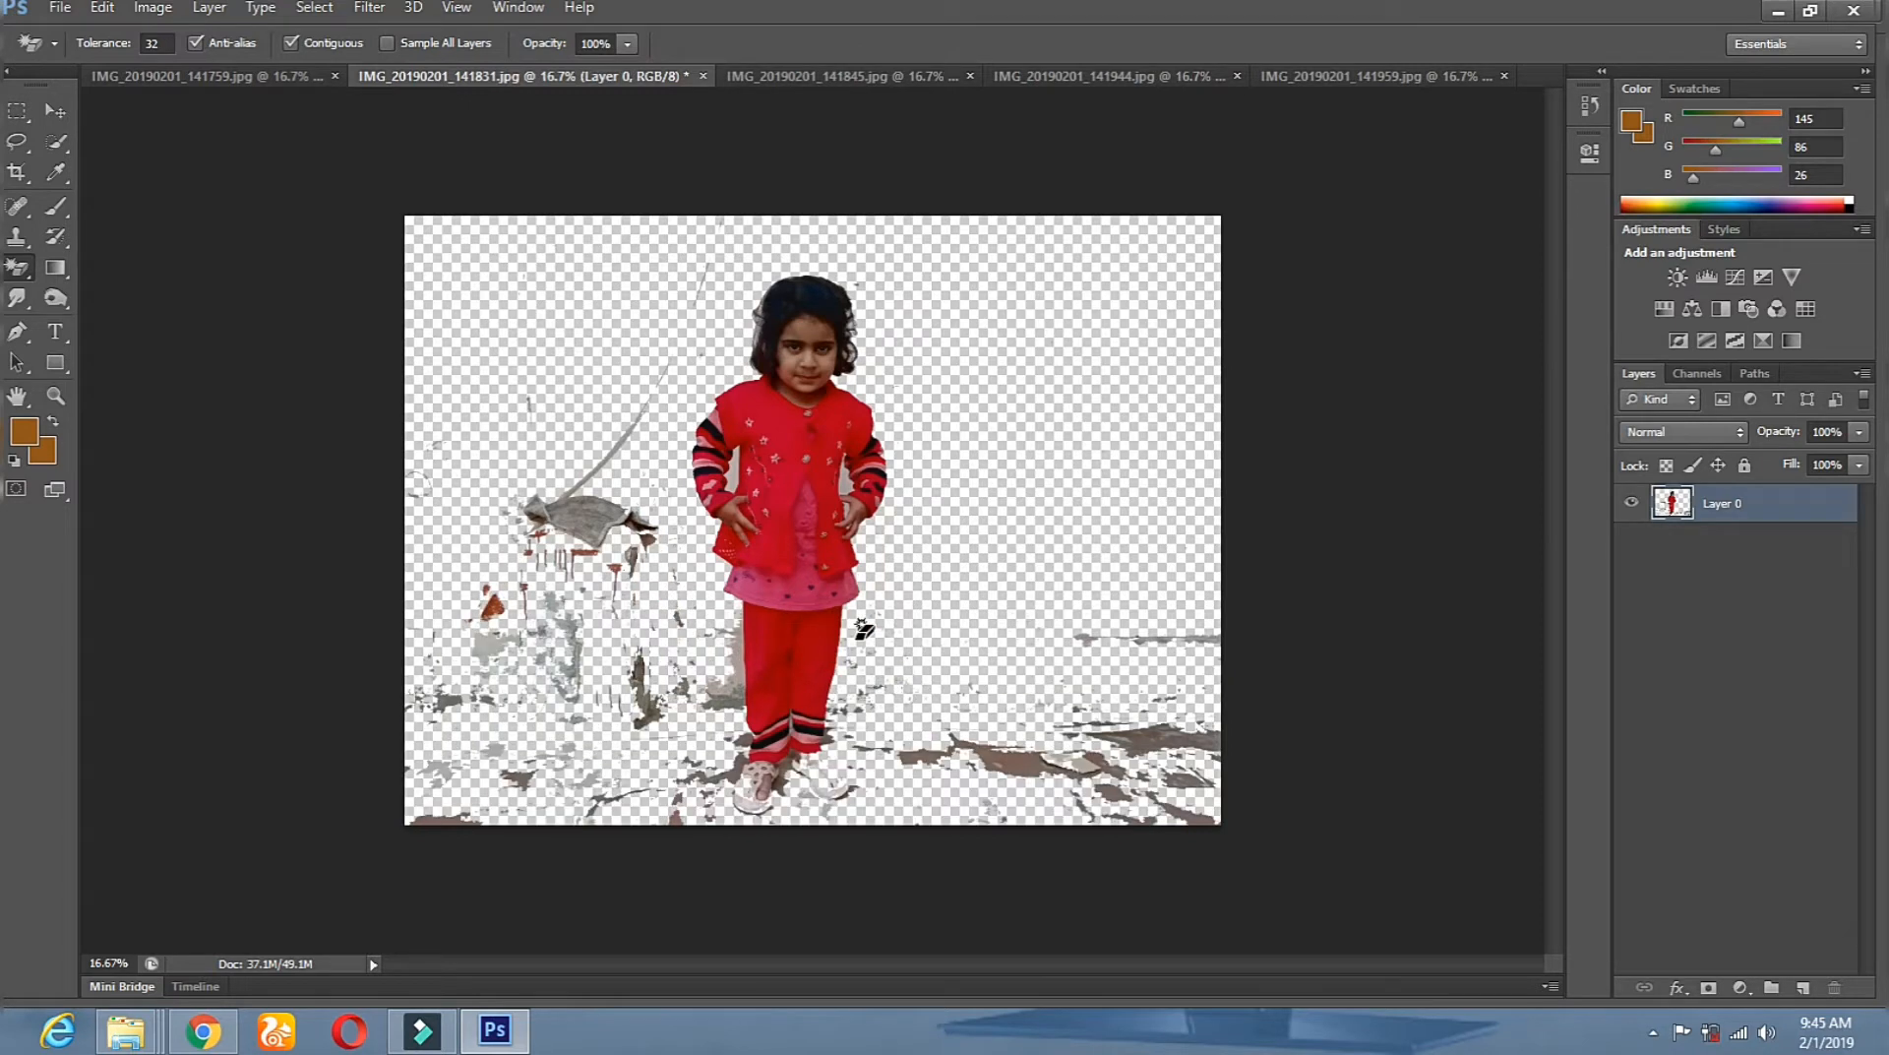
{"action": "left_click", "coordinate": [153, 6]}
{"action": "mouse_move", "coordinate": [111, 10]}
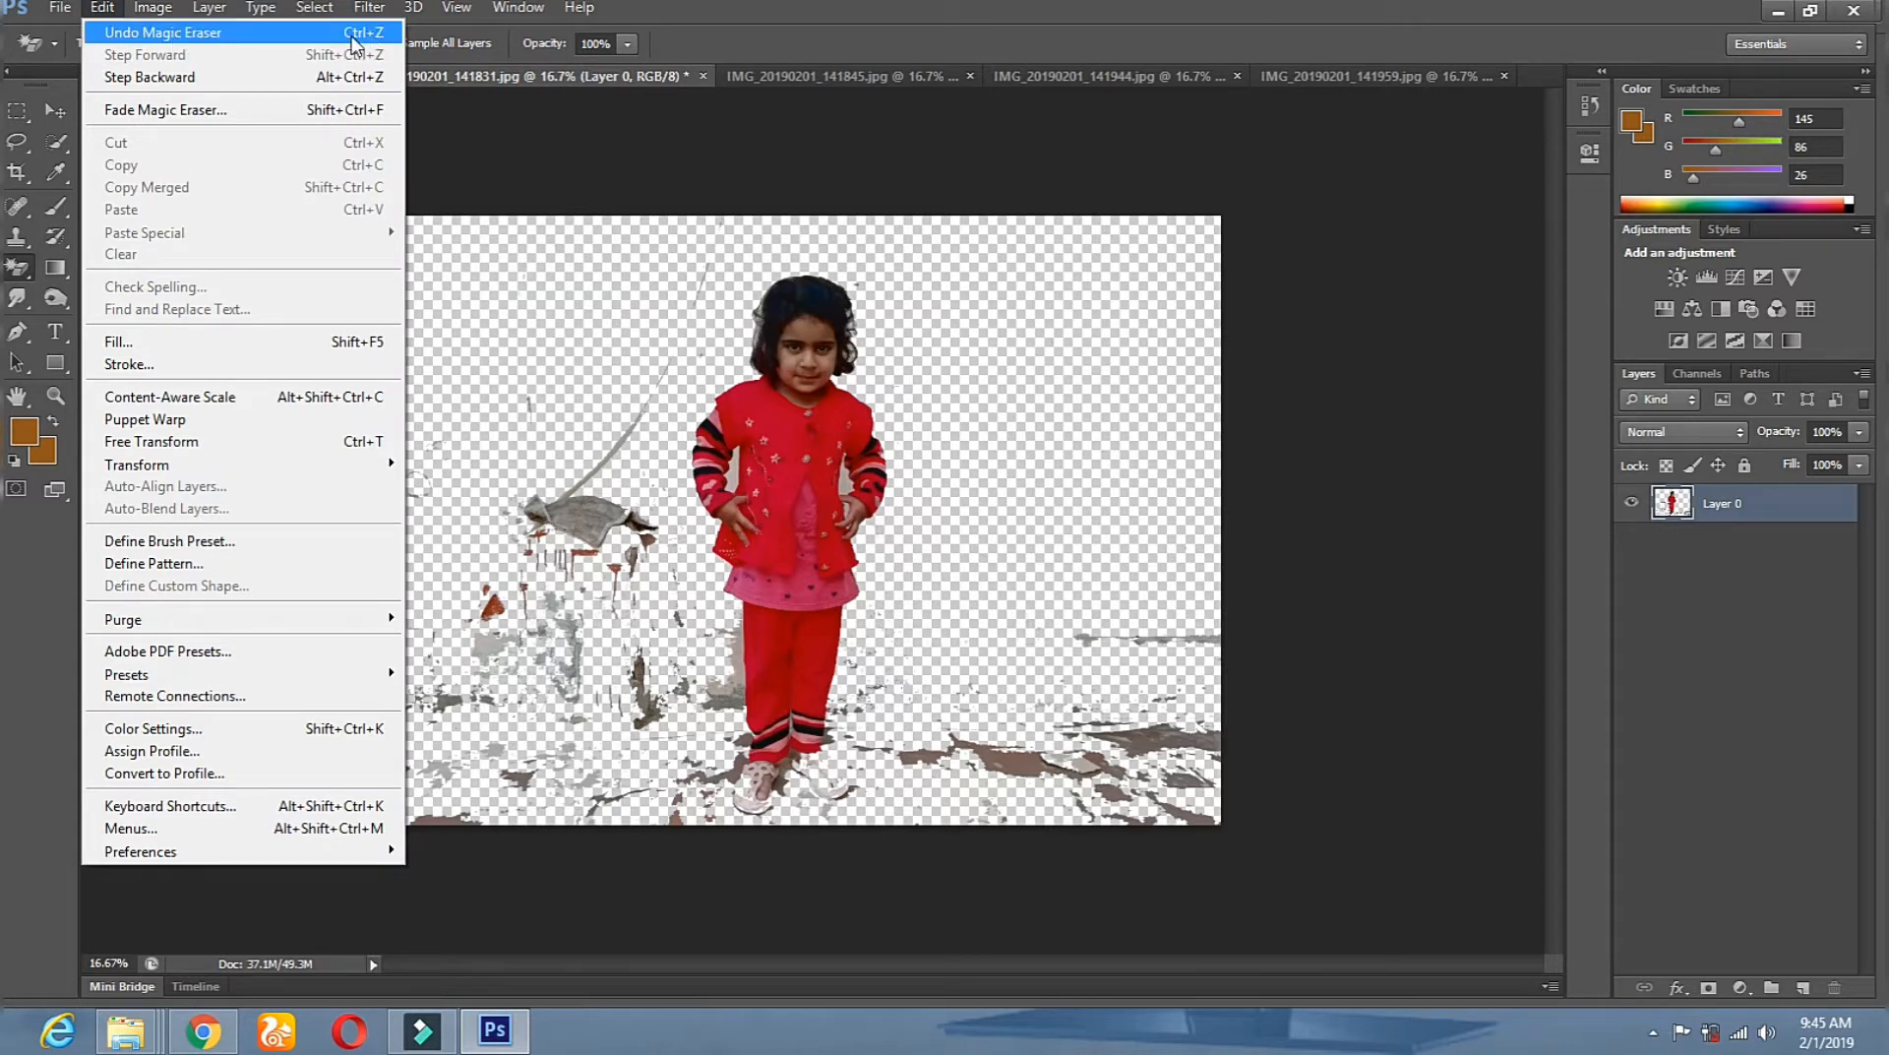
{"action": "left_click", "coordinate": [352, 38]}
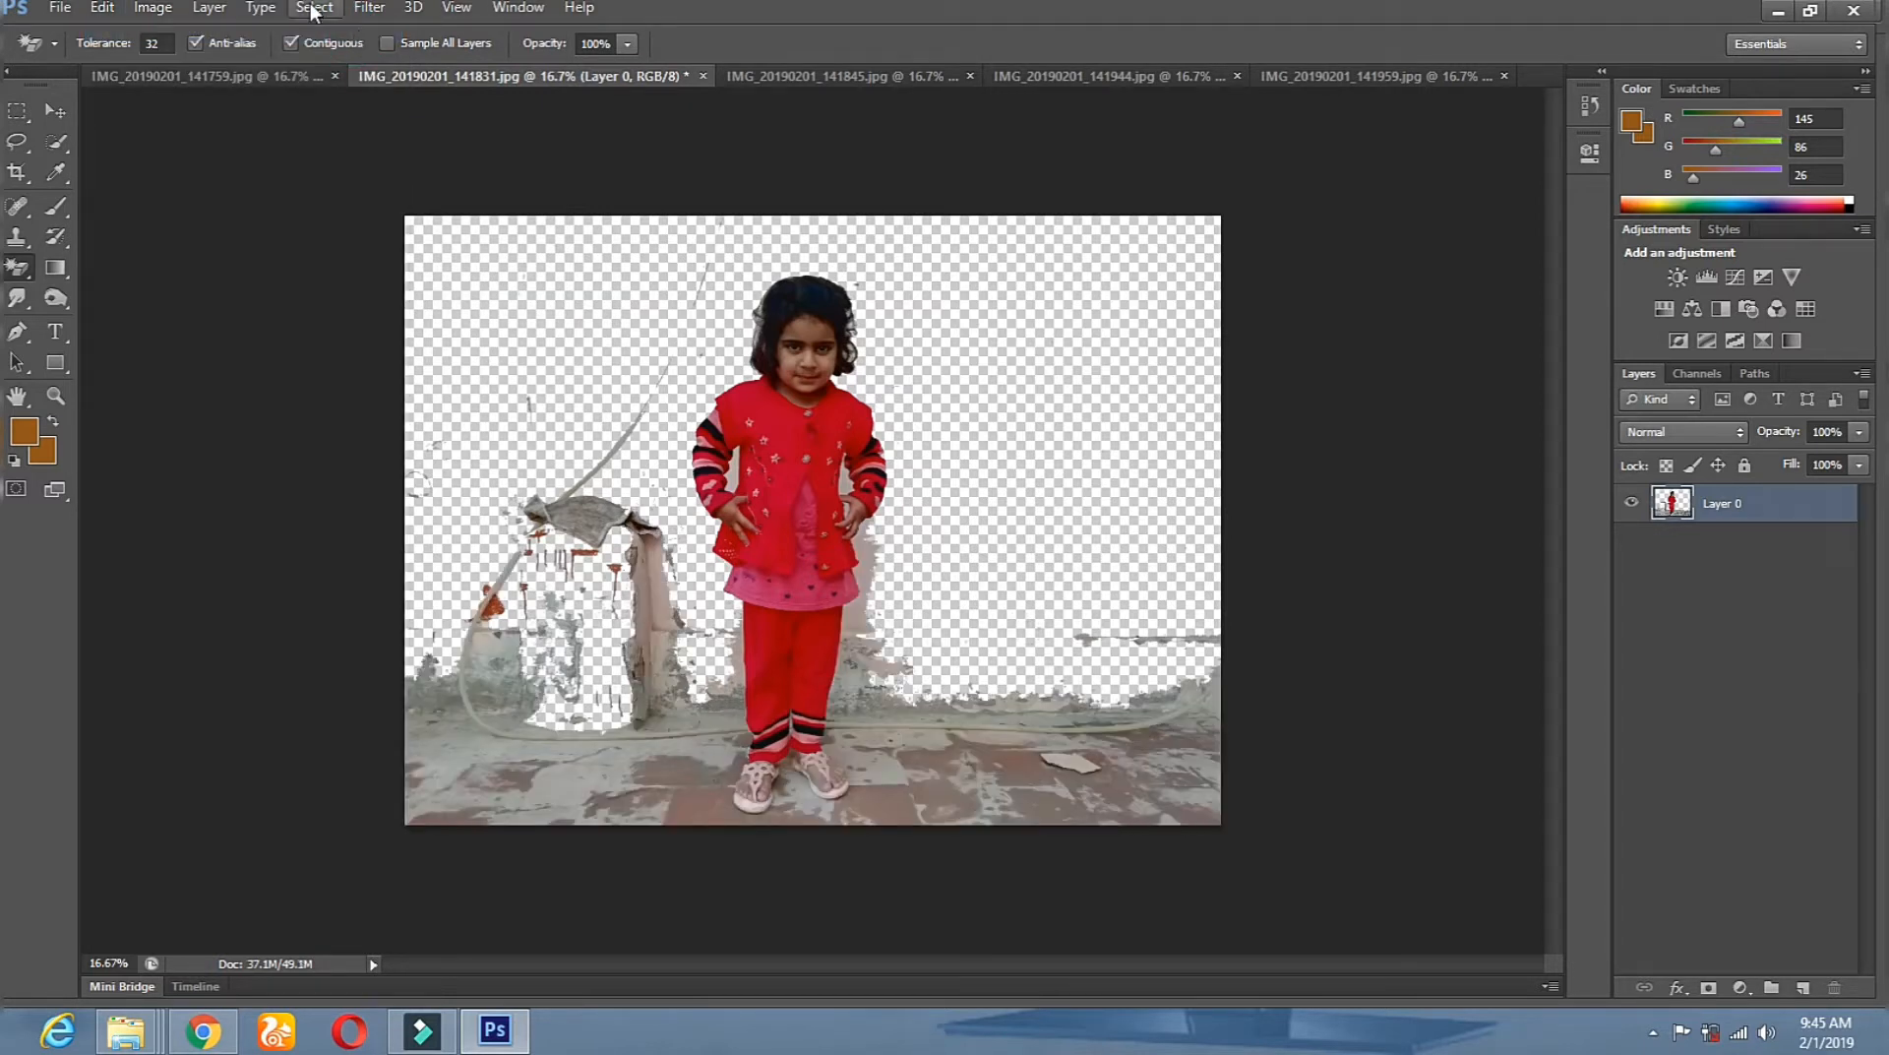
{"action": "left_click", "coordinate": [765, 78]}
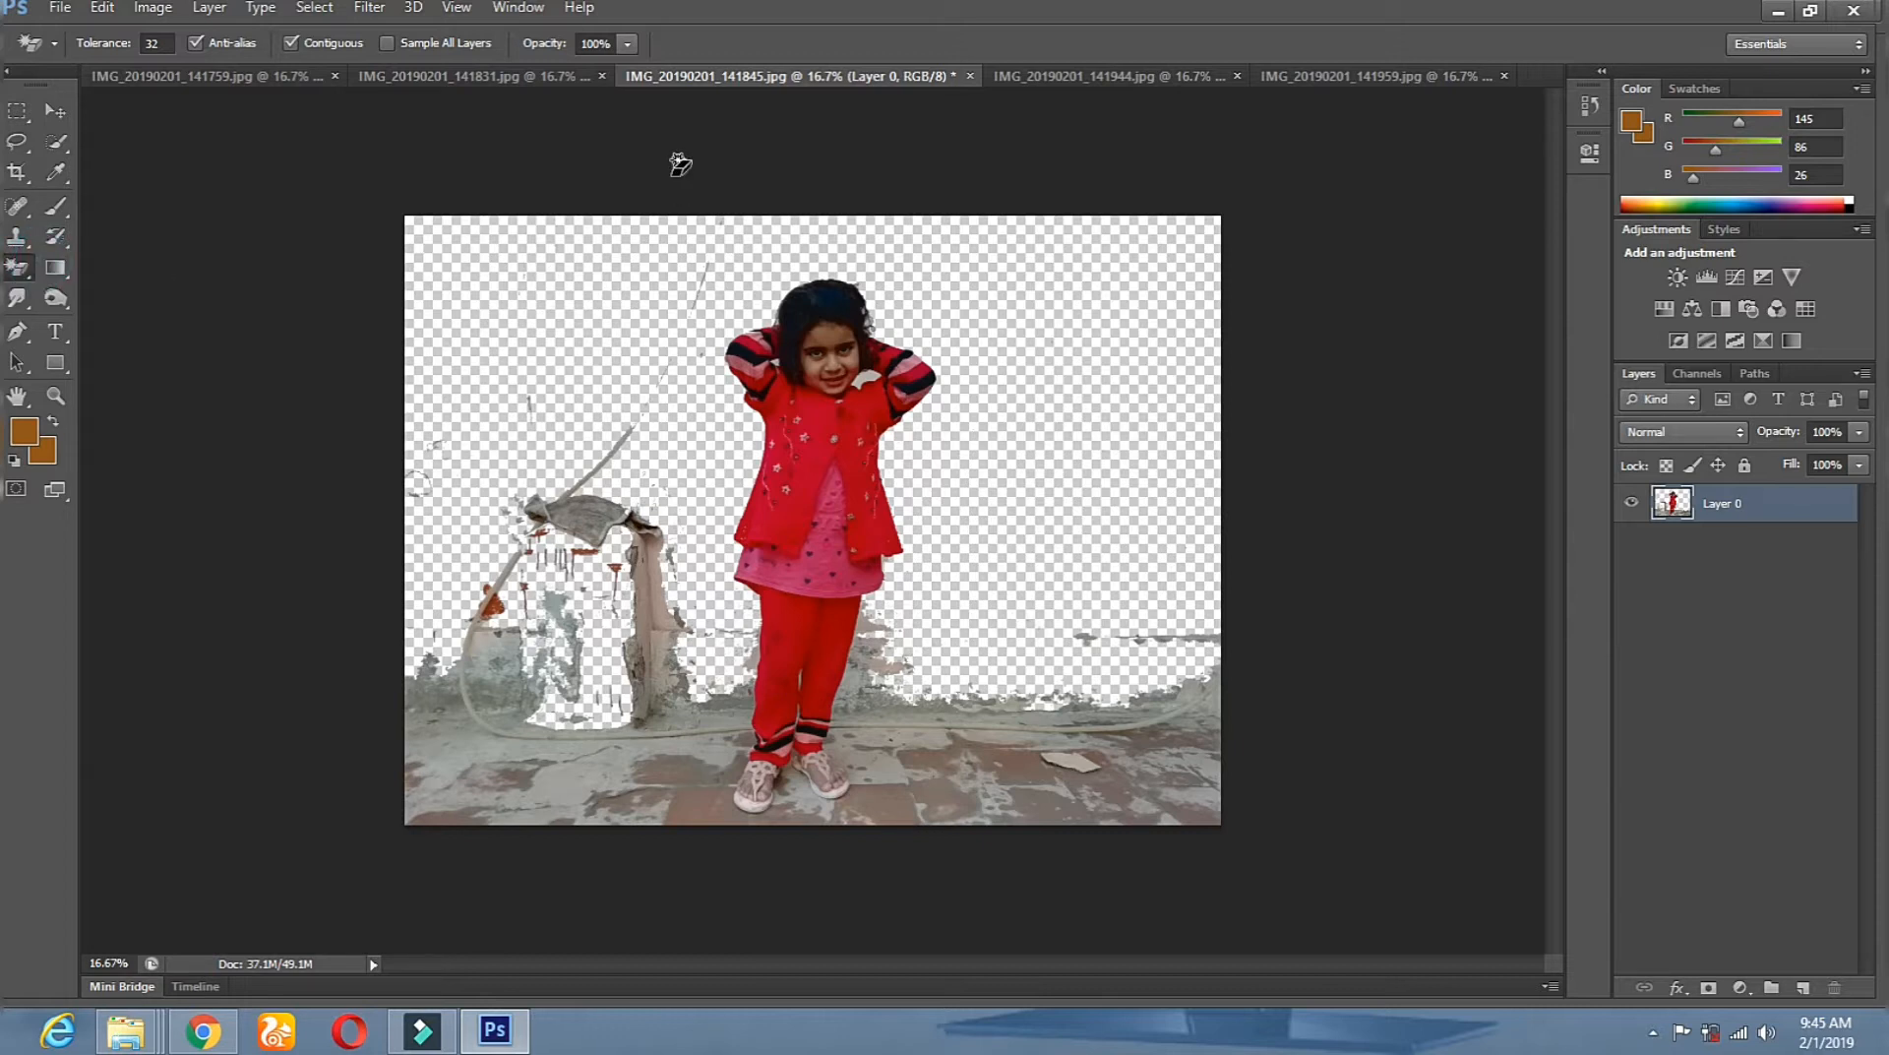
Magic-erase the wall beside the girl in the 141944 and 141959 photos.
{"action": "left_click", "coordinate": [1028, 79]}
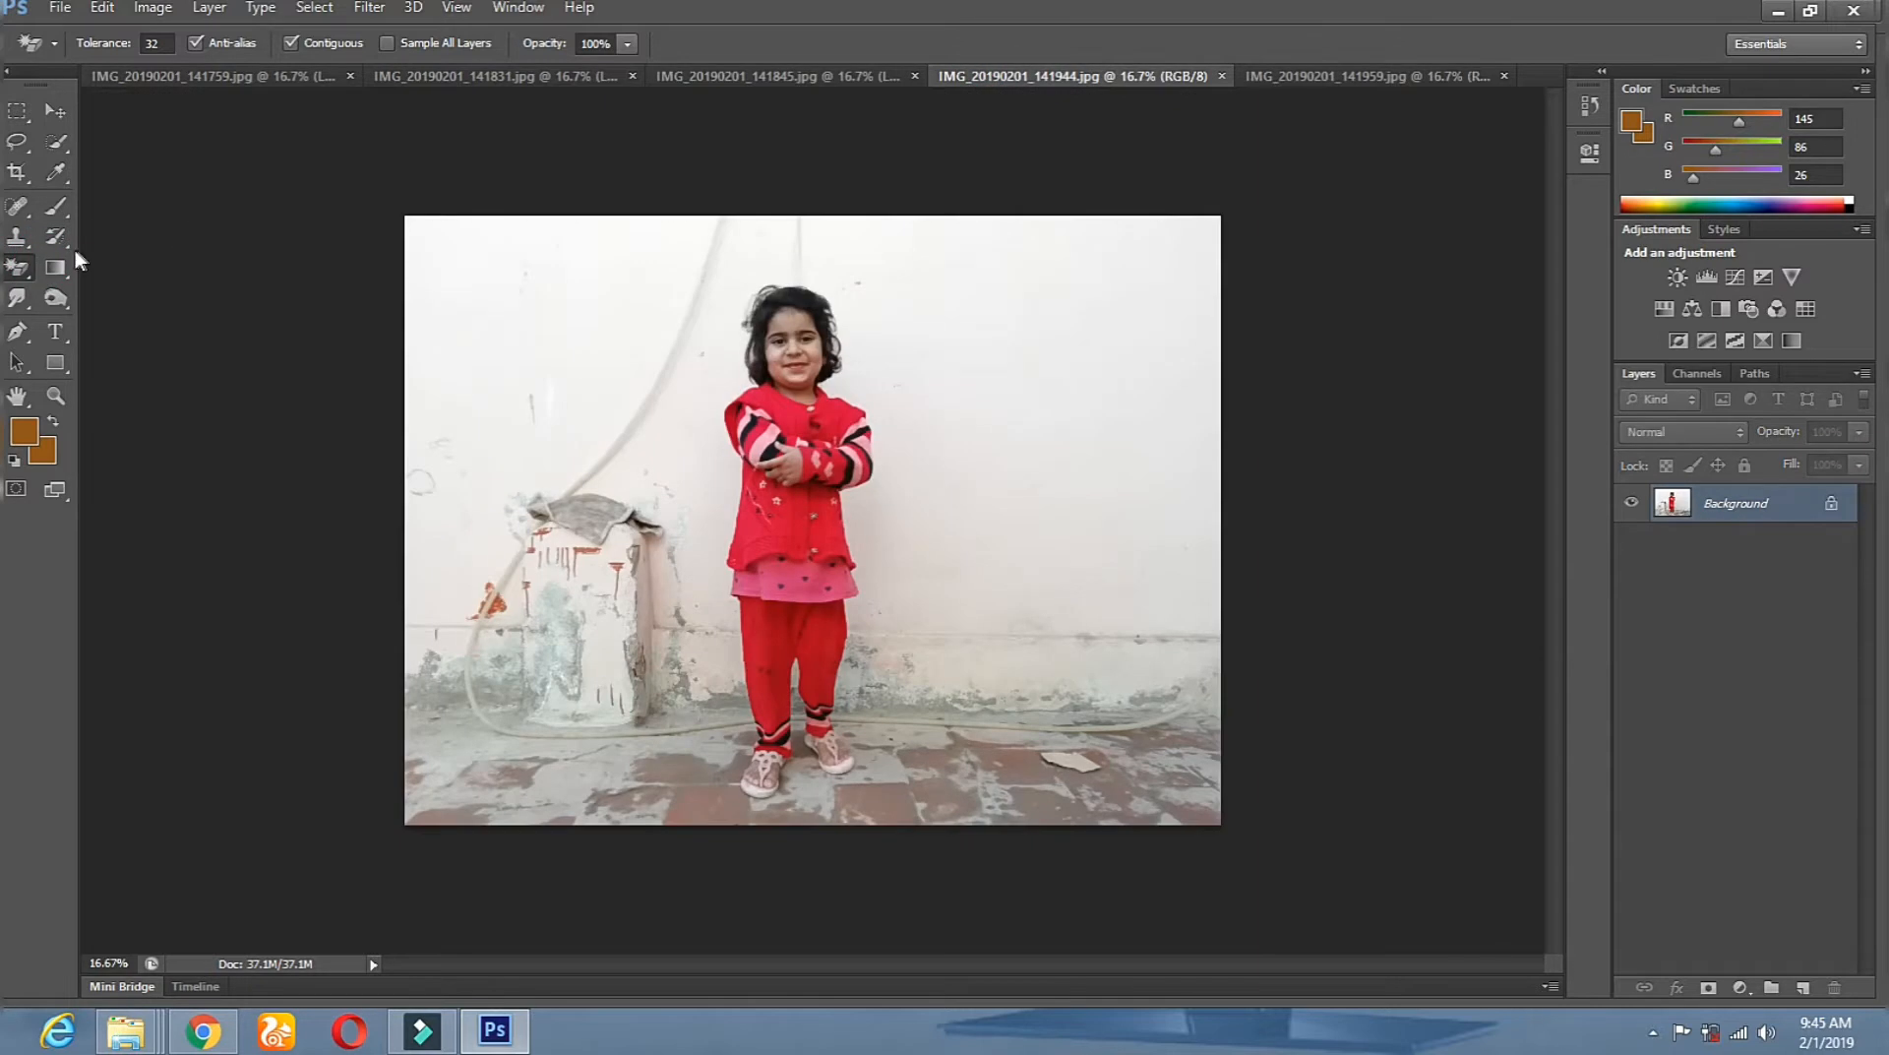
{"action": "left_click", "coordinate": [966, 457]}
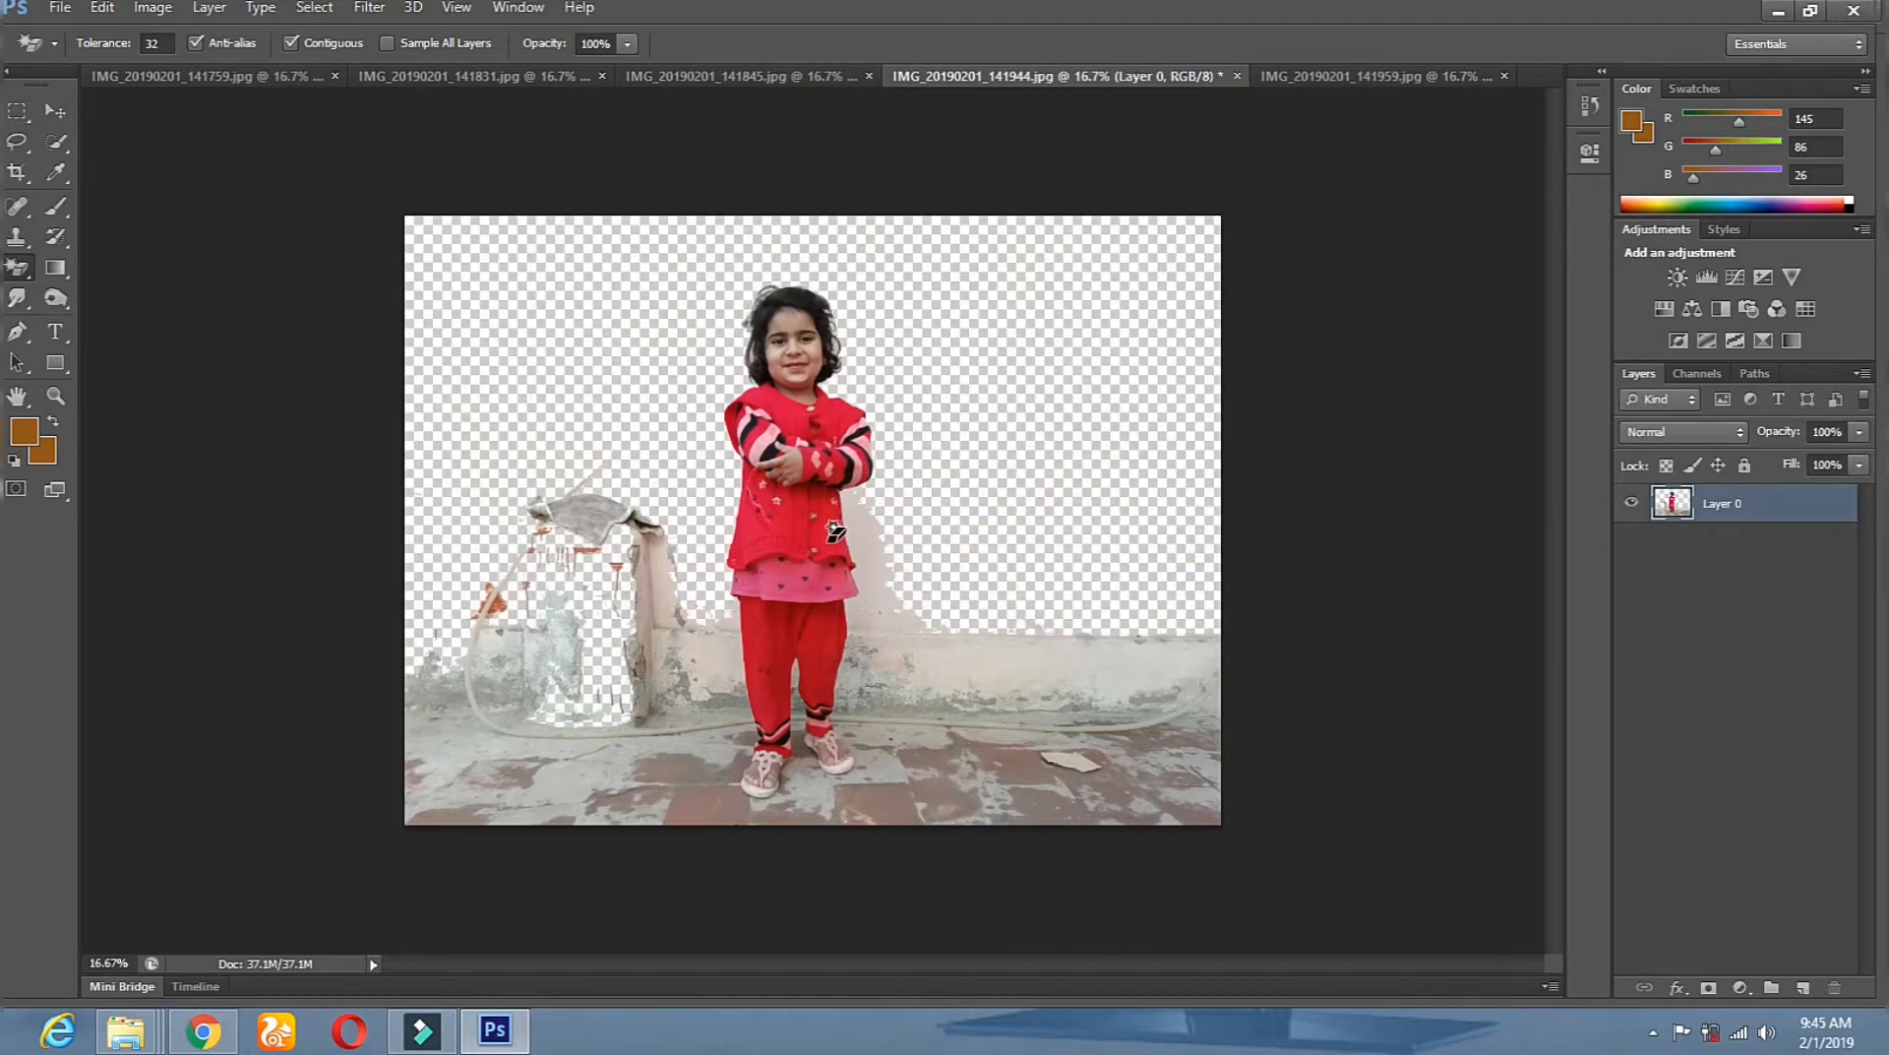
{"action": "left_click", "coordinate": [868, 522]}
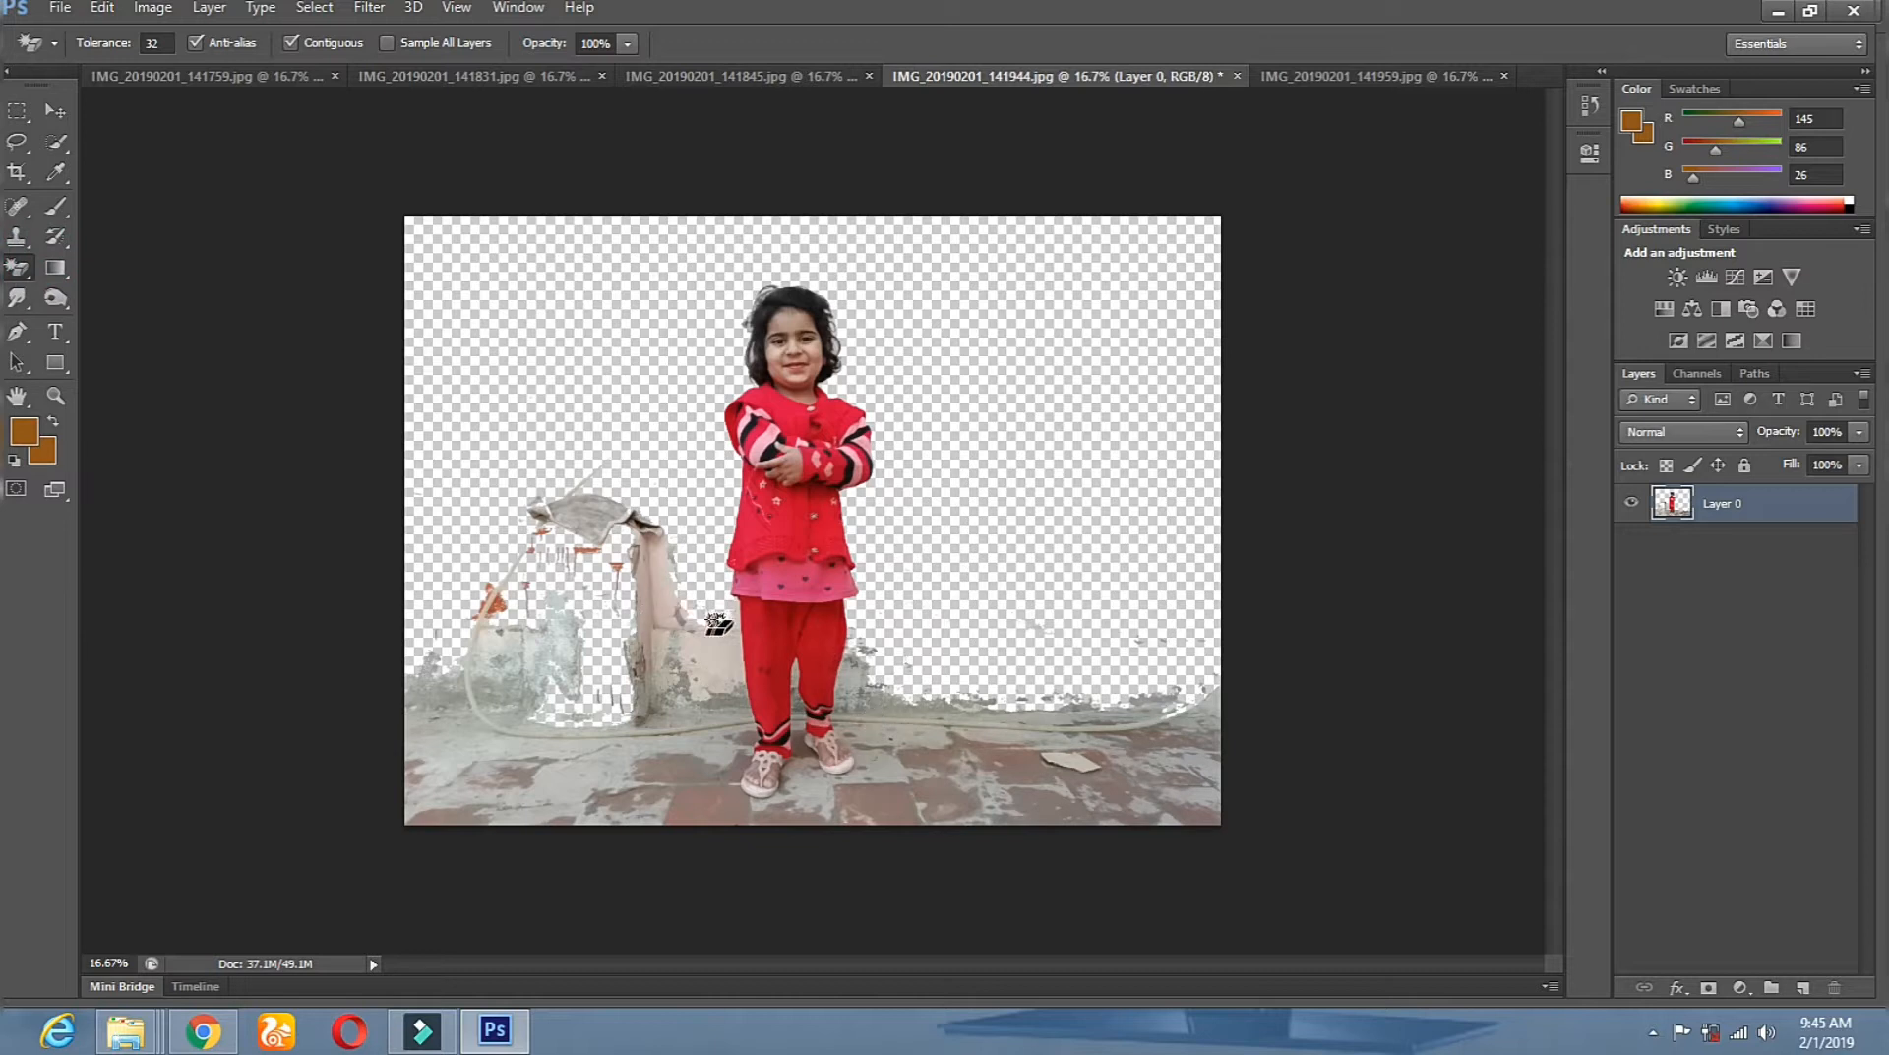
{"action": "left_click", "coordinate": [1304, 77]}
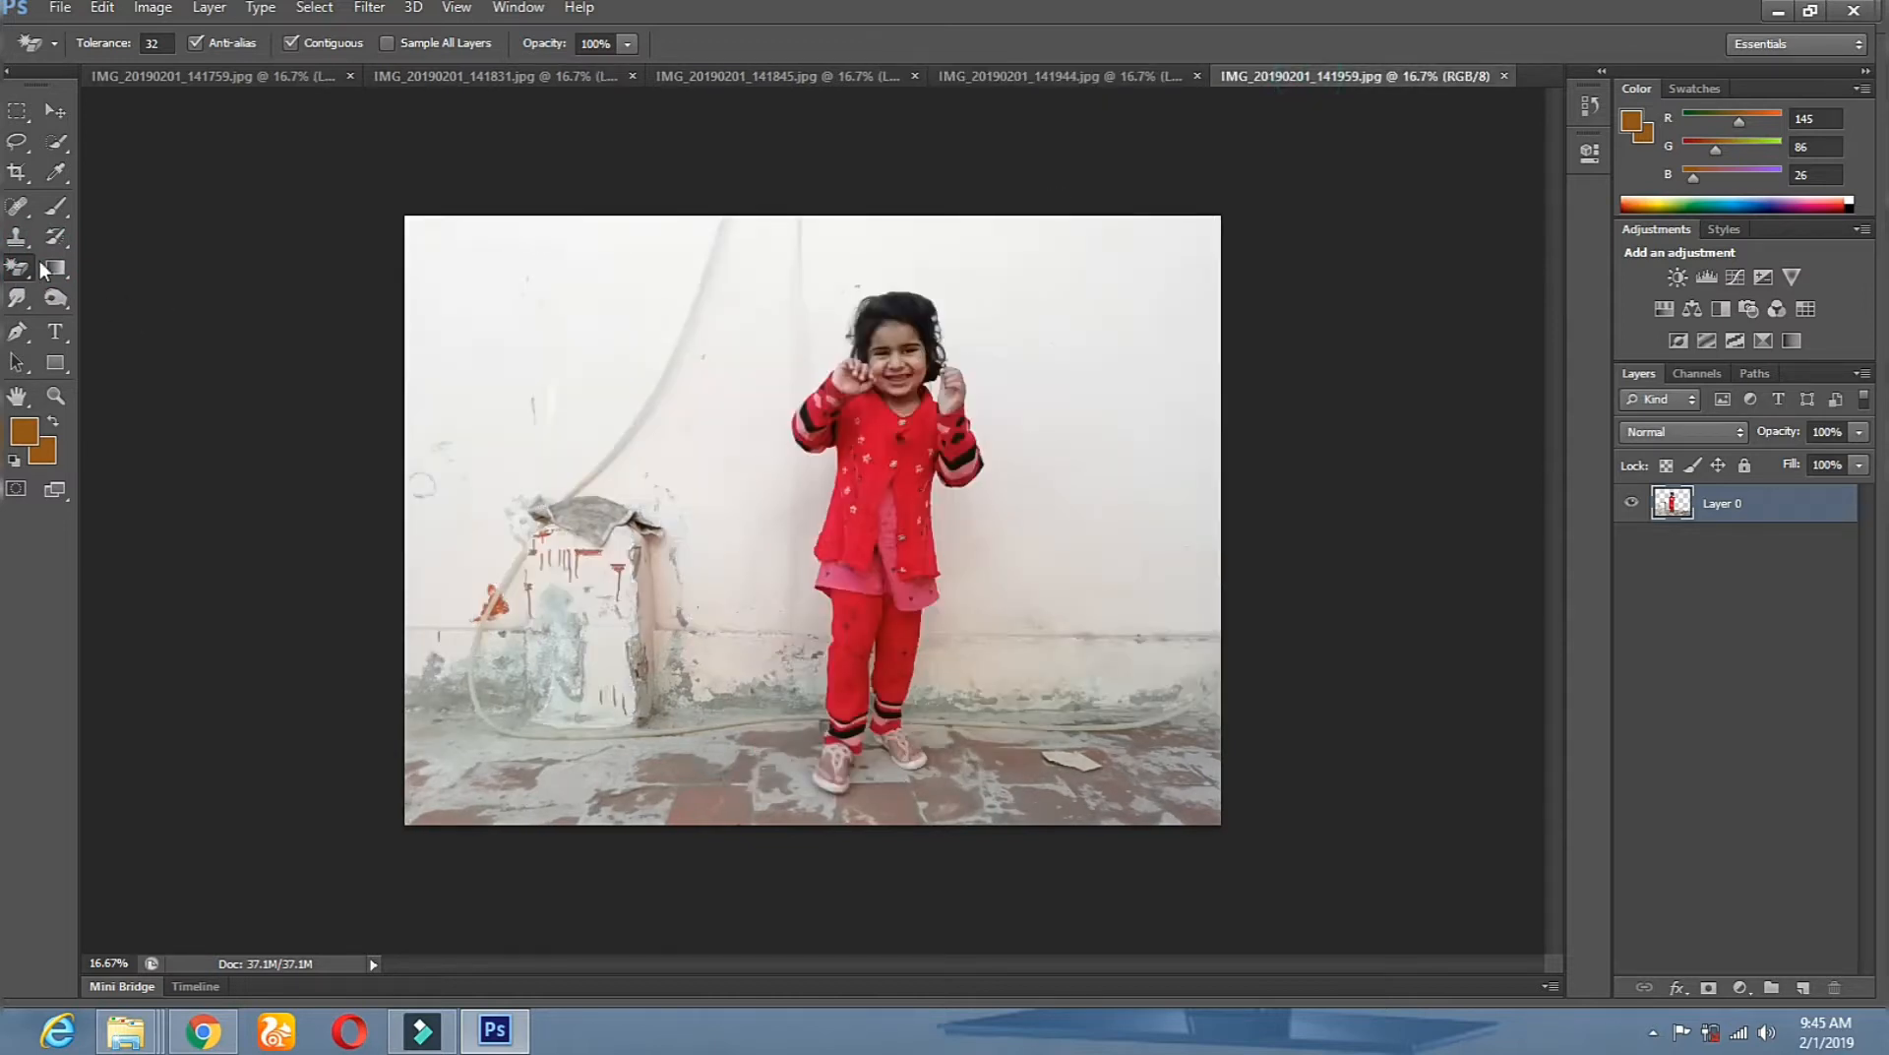
{"action": "left_click", "coordinate": [799, 482]}
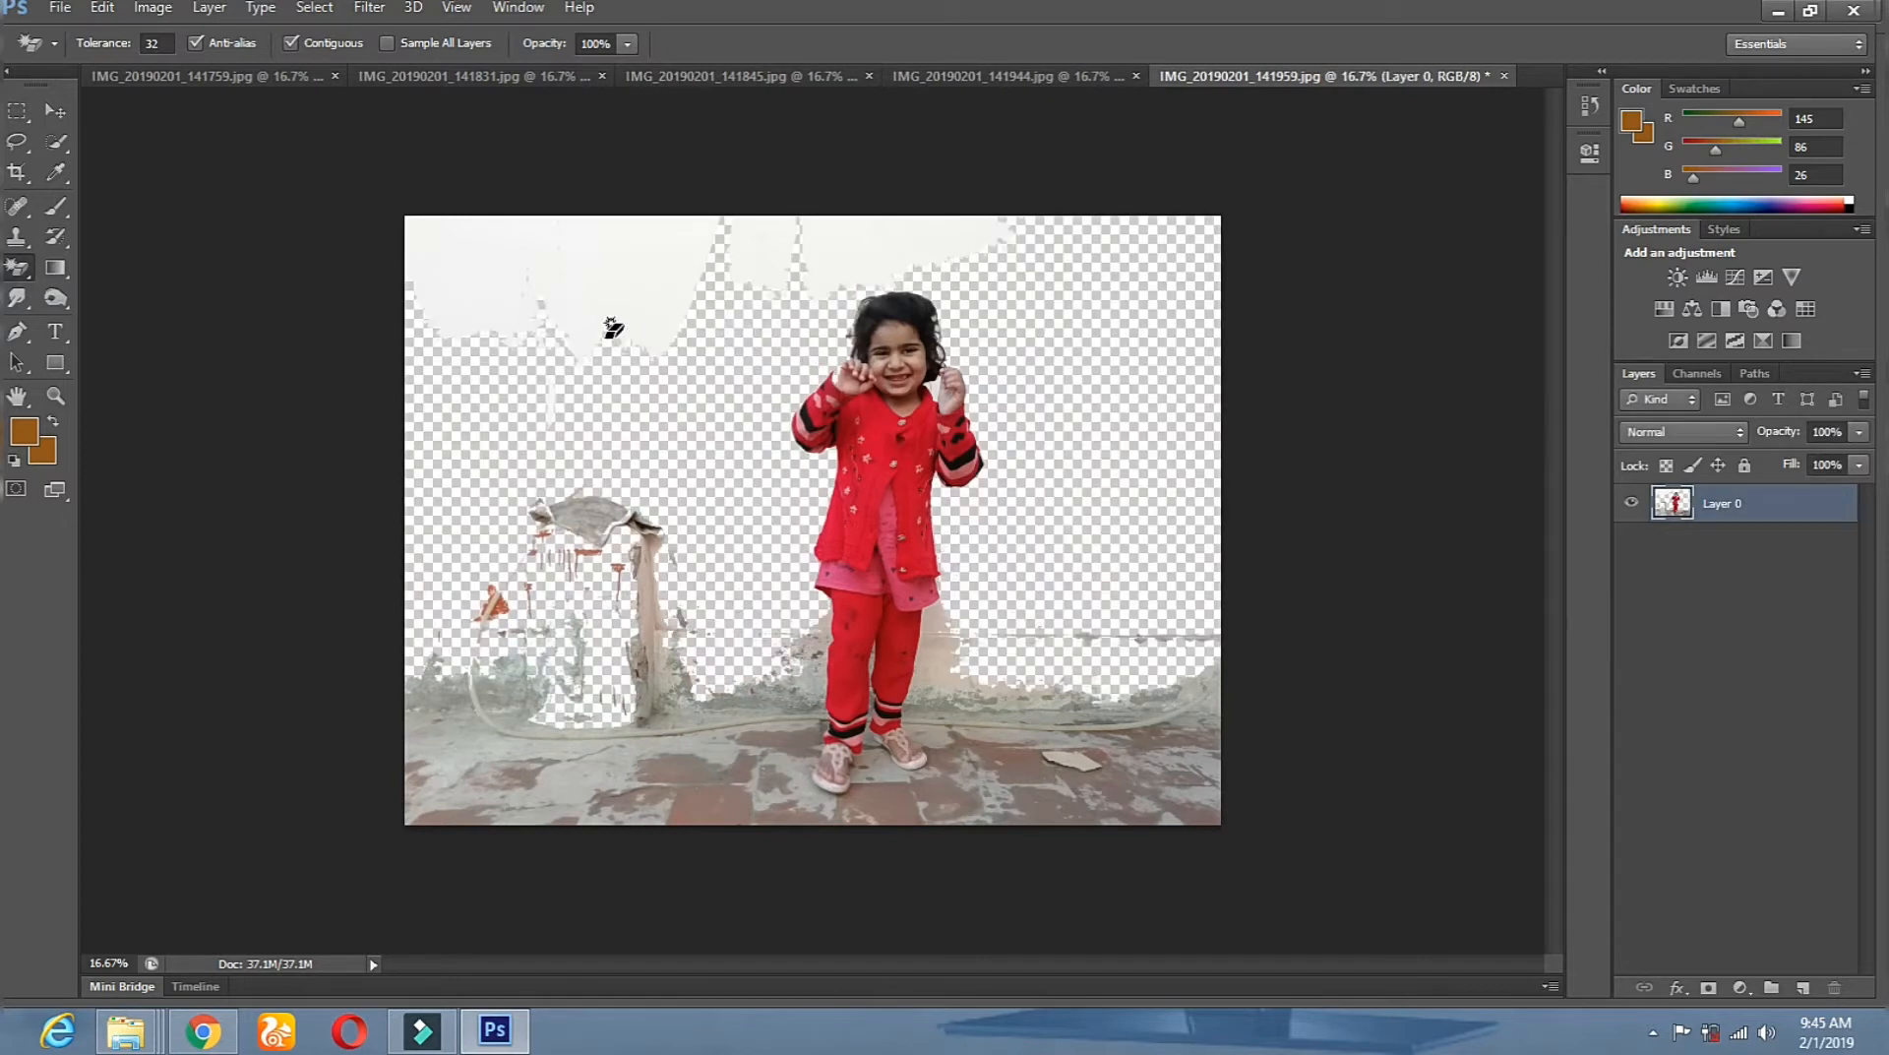
Switch to the ordinary Eraser Tool with a hard round 329 px brush.
{"action": "right_click", "coordinate": [14, 278]}
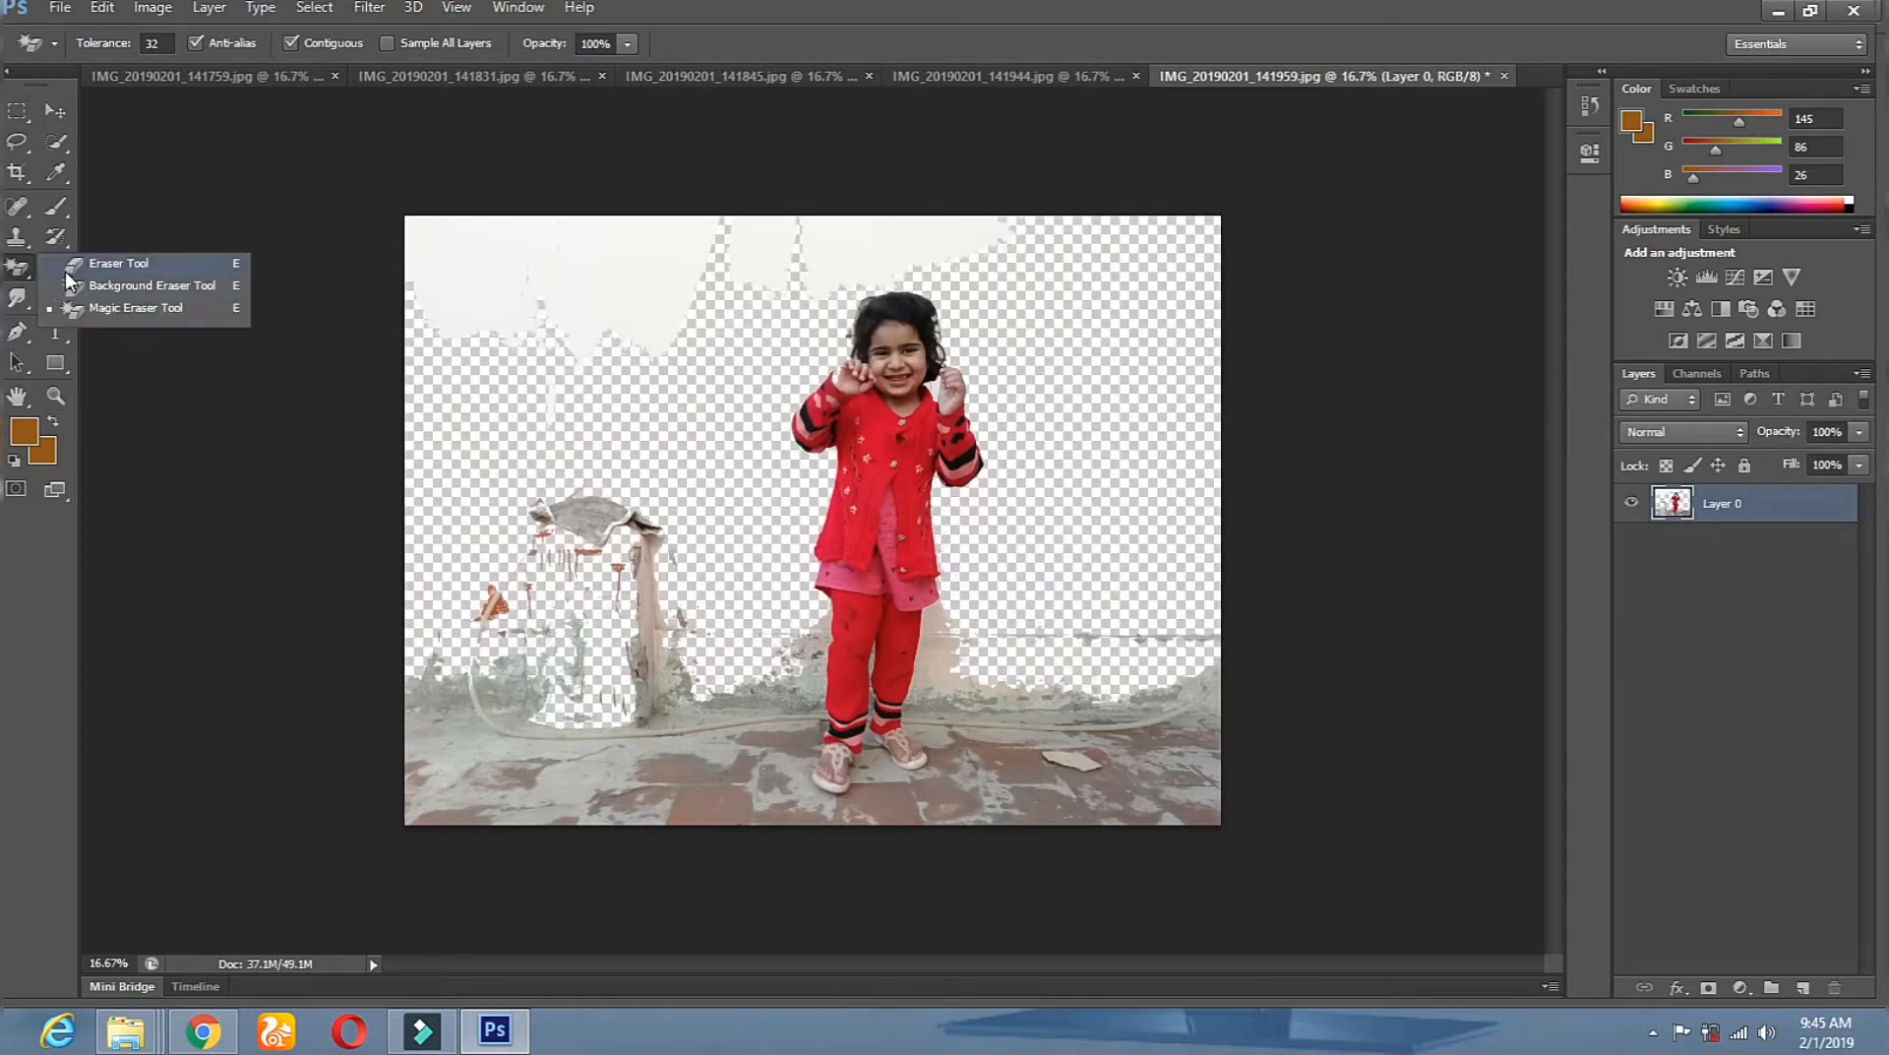
{"action": "left_click", "coordinate": [99, 262]}
{"action": "right_click", "coordinate": [971, 289]}
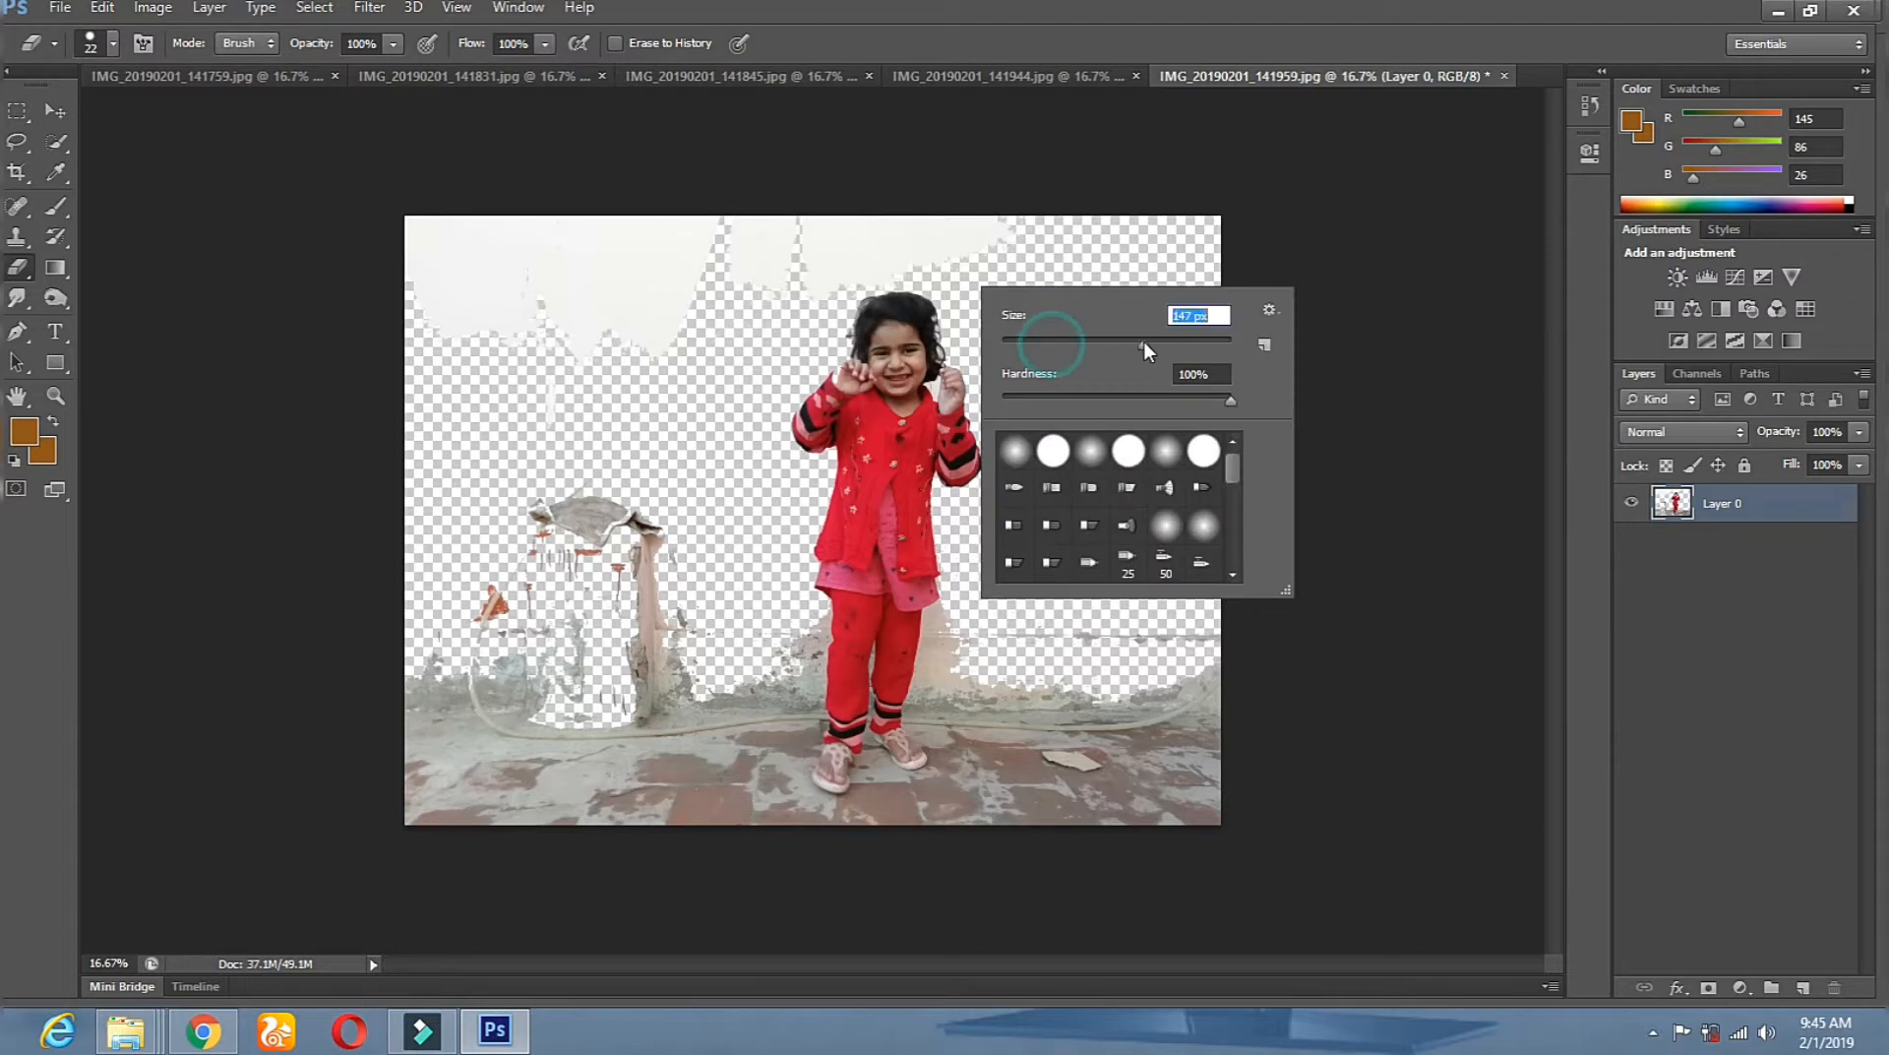
{"action": "left_click", "coordinate": [1073, 450]}
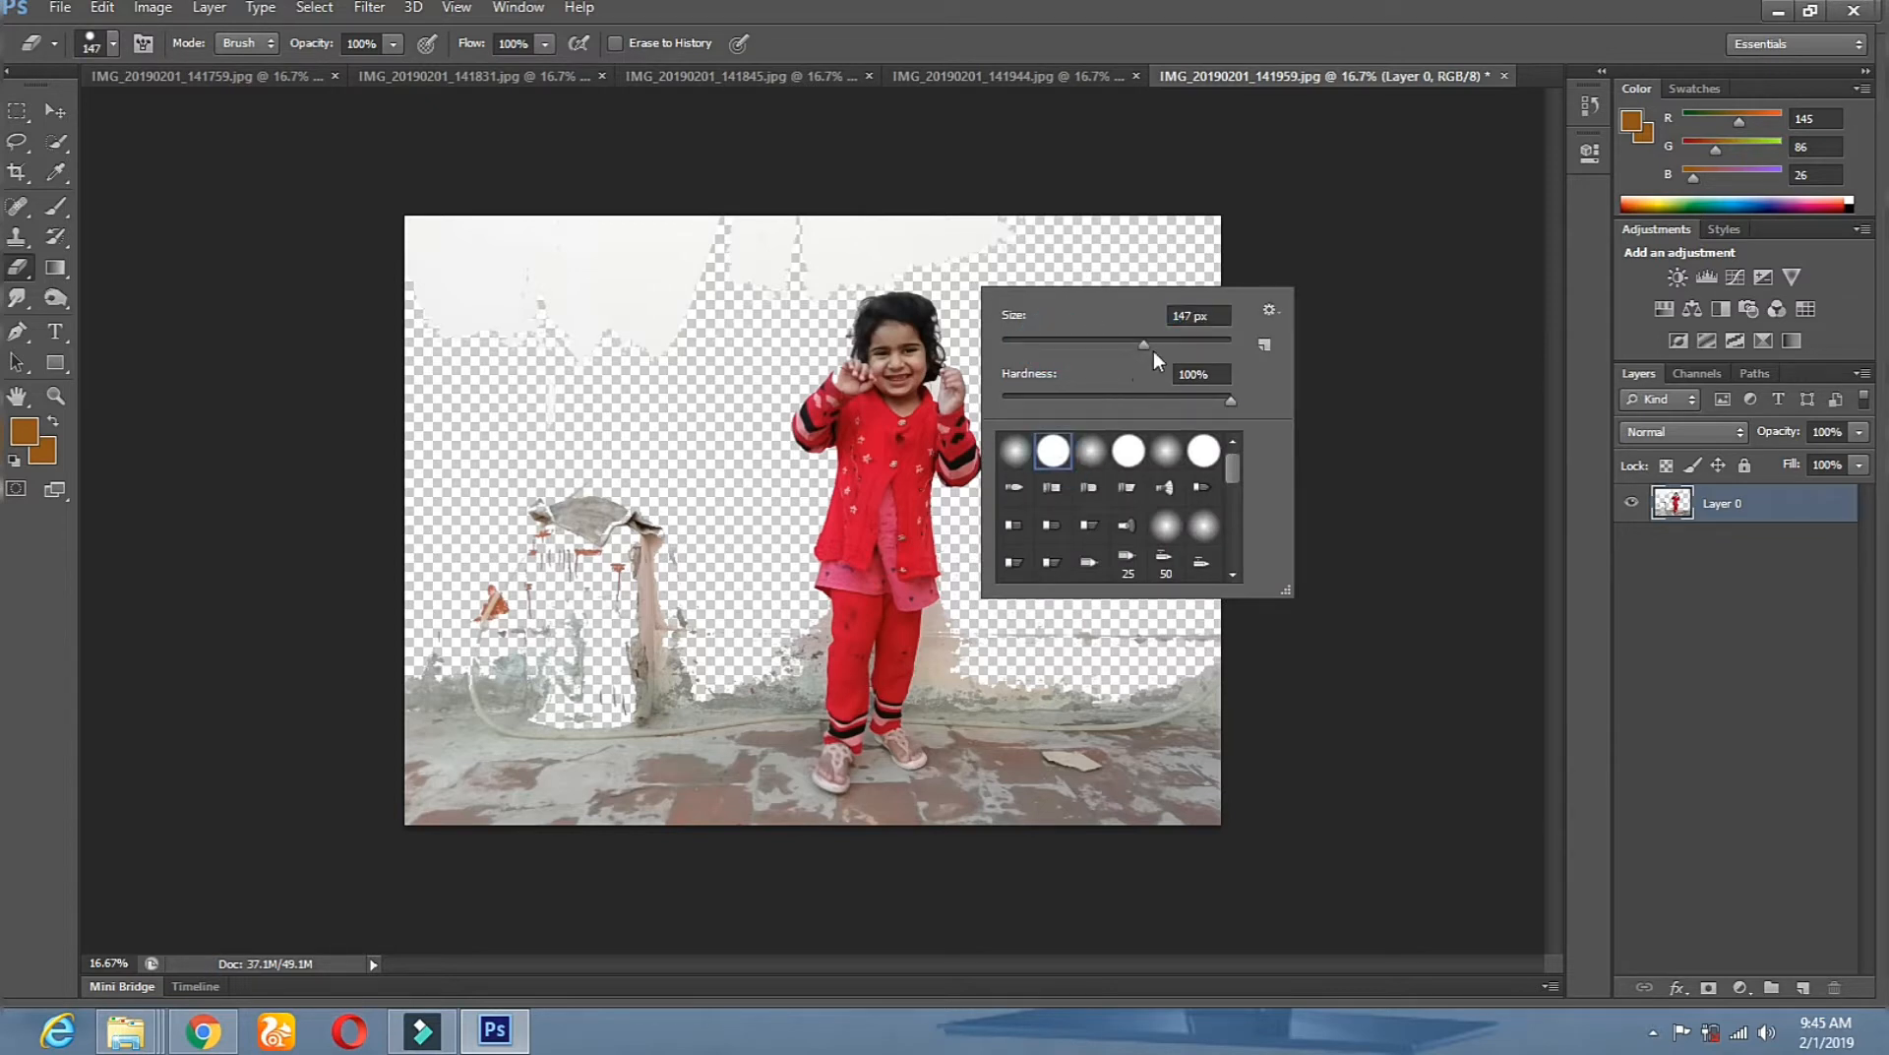
{"action": "left_click_drag", "start_coordinate": [1189, 339], "coordinate": [1193, 340]}
{"action": "left_click", "coordinate": [1115, 226]}
Brush away the remaining wall patches, pipe and floor on both sides of the girl.
{"action": "mouse_move", "coordinate": [935, 232]}
{"action": "left_mouse_down"}
{"action": "mouse_move", "coordinate": [866, 235]}
{"action": "mouse_move", "coordinate": [907, 250]}
{"action": "mouse_move", "coordinate": [830, 266]}
{"action": "mouse_move", "coordinate": [811, 250]}
{"action": "mouse_move", "coordinate": [586, 260]}
{"action": "mouse_move", "coordinate": [785, 259]}
{"action": "left_mouse_up"}
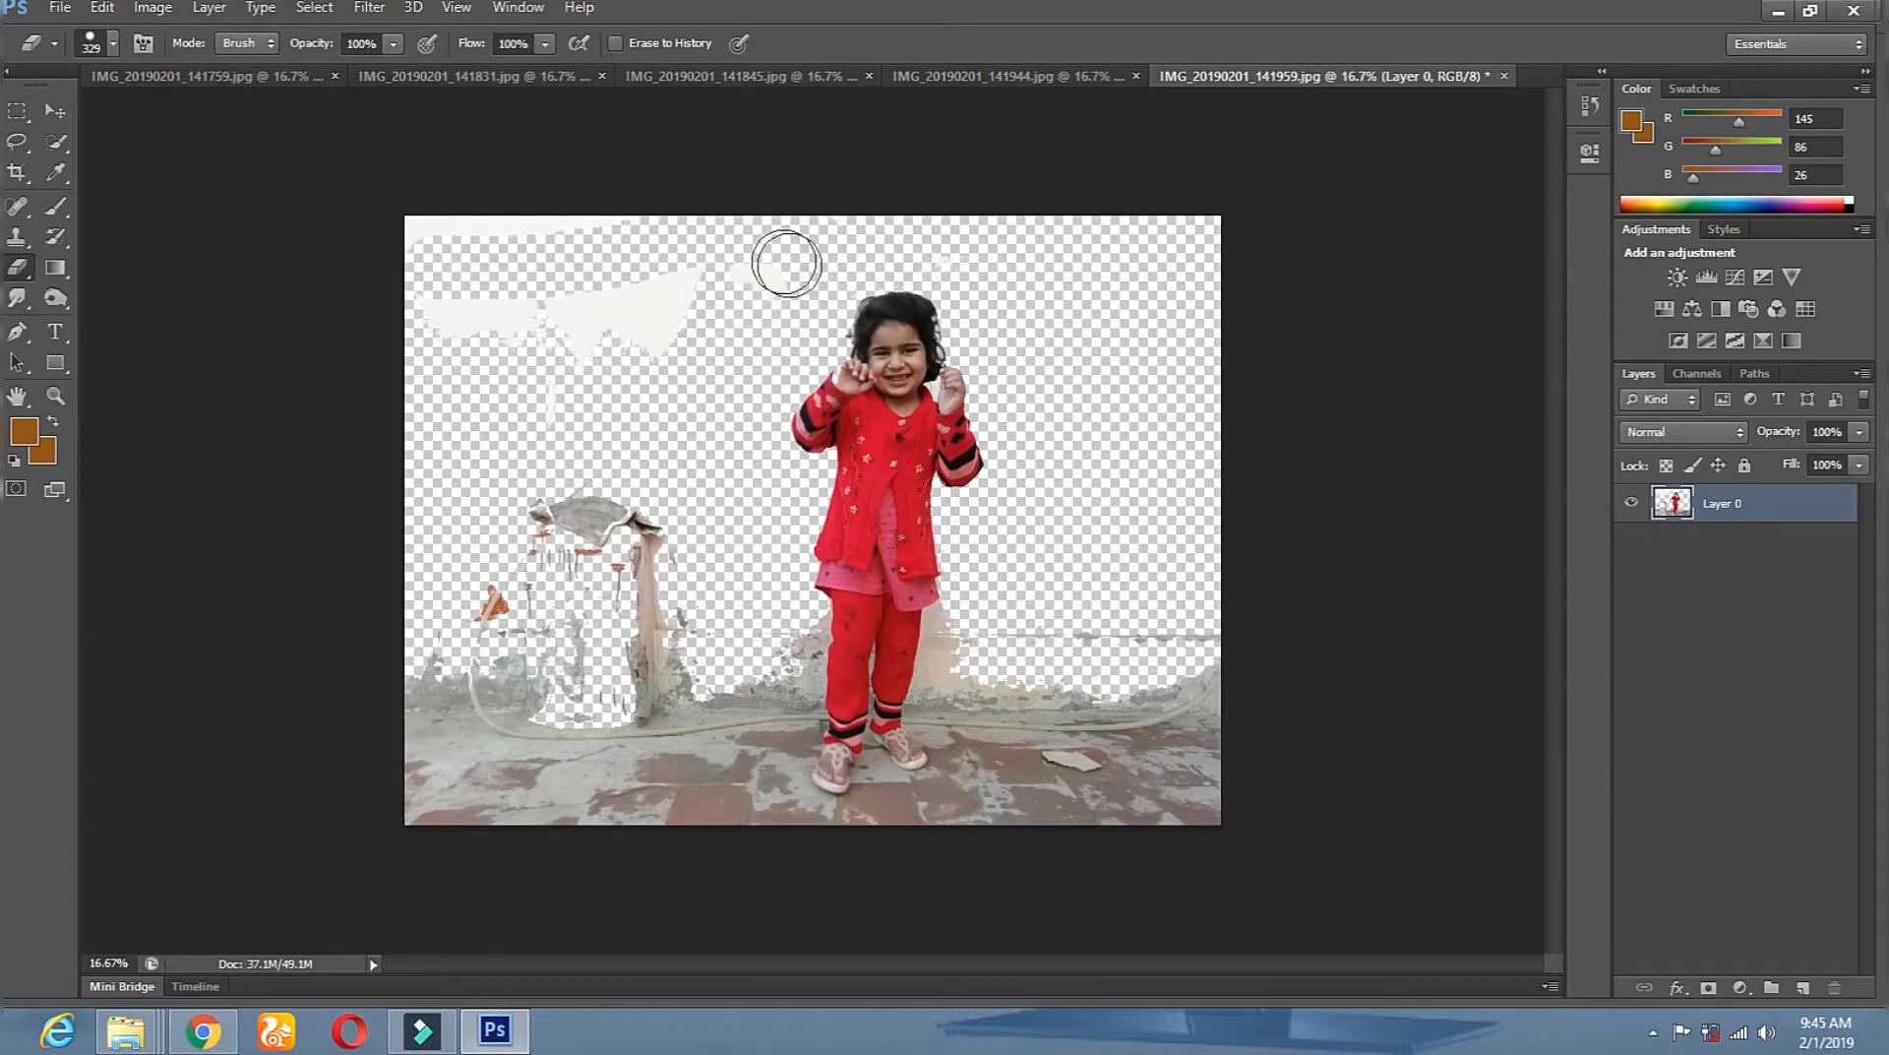
{"action": "mouse_move", "coordinate": [498, 328]}
{"action": "left_mouse_down"}
{"action": "mouse_move", "coordinate": [489, 371]}
{"action": "mouse_move", "coordinate": [543, 476]}
{"action": "mouse_move", "coordinate": [573, 234]}
{"action": "mouse_move", "coordinate": [343, 226]}
{"action": "left_mouse_up"}
{"action": "left_click_drag", "start_coordinate": [747, 615], "coordinate": [718, 865]}
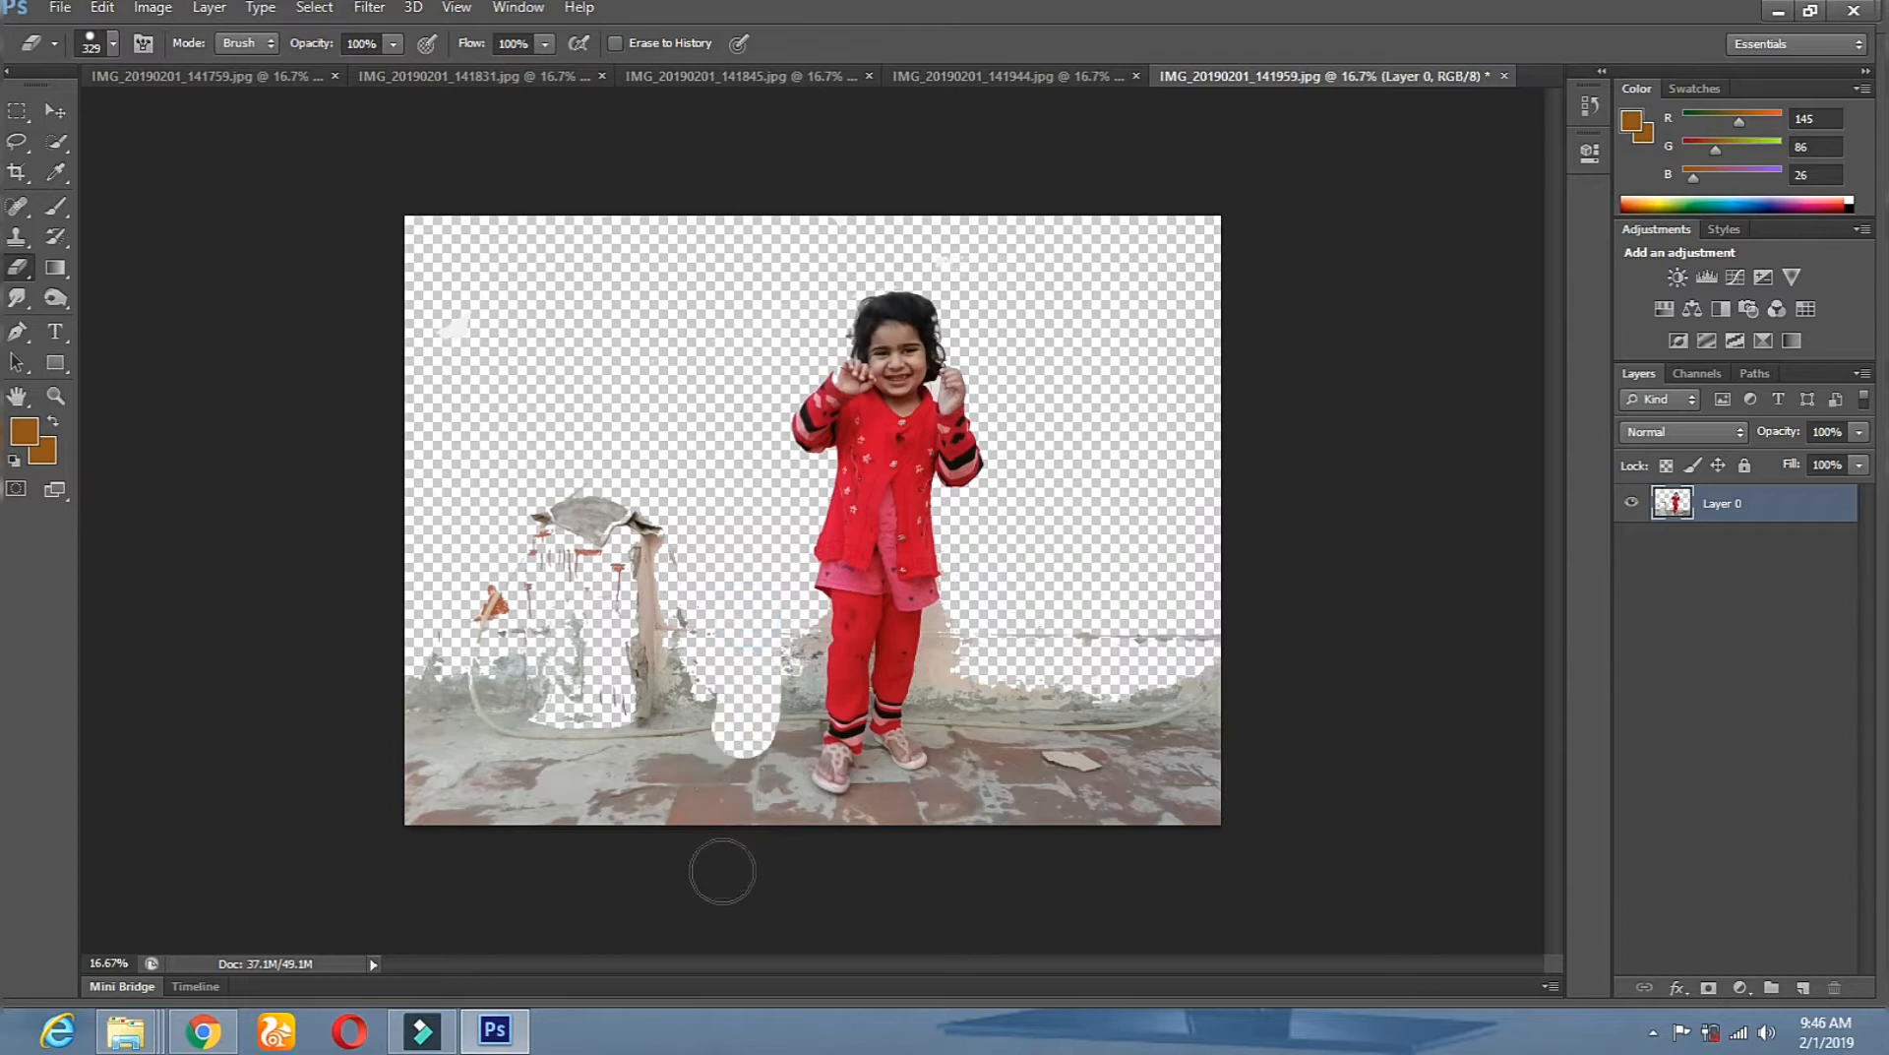
{"action": "mouse_move", "coordinate": [719, 800]}
{"action": "left_mouse_down"}
{"action": "mouse_move", "coordinate": [610, 536]}
{"action": "mouse_move", "coordinate": [640, 748]}
{"action": "mouse_move", "coordinate": [531, 458]}
{"action": "mouse_move", "coordinate": [528, 518]}
{"action": "mouse_move", "coordinate": [380, 612]}
{"action": "mouse_move", "coordinate": [485, 856]}
{"action": "mouse_move", "coordinate": [409, 570]}
{"action": "left_mouse_up"}
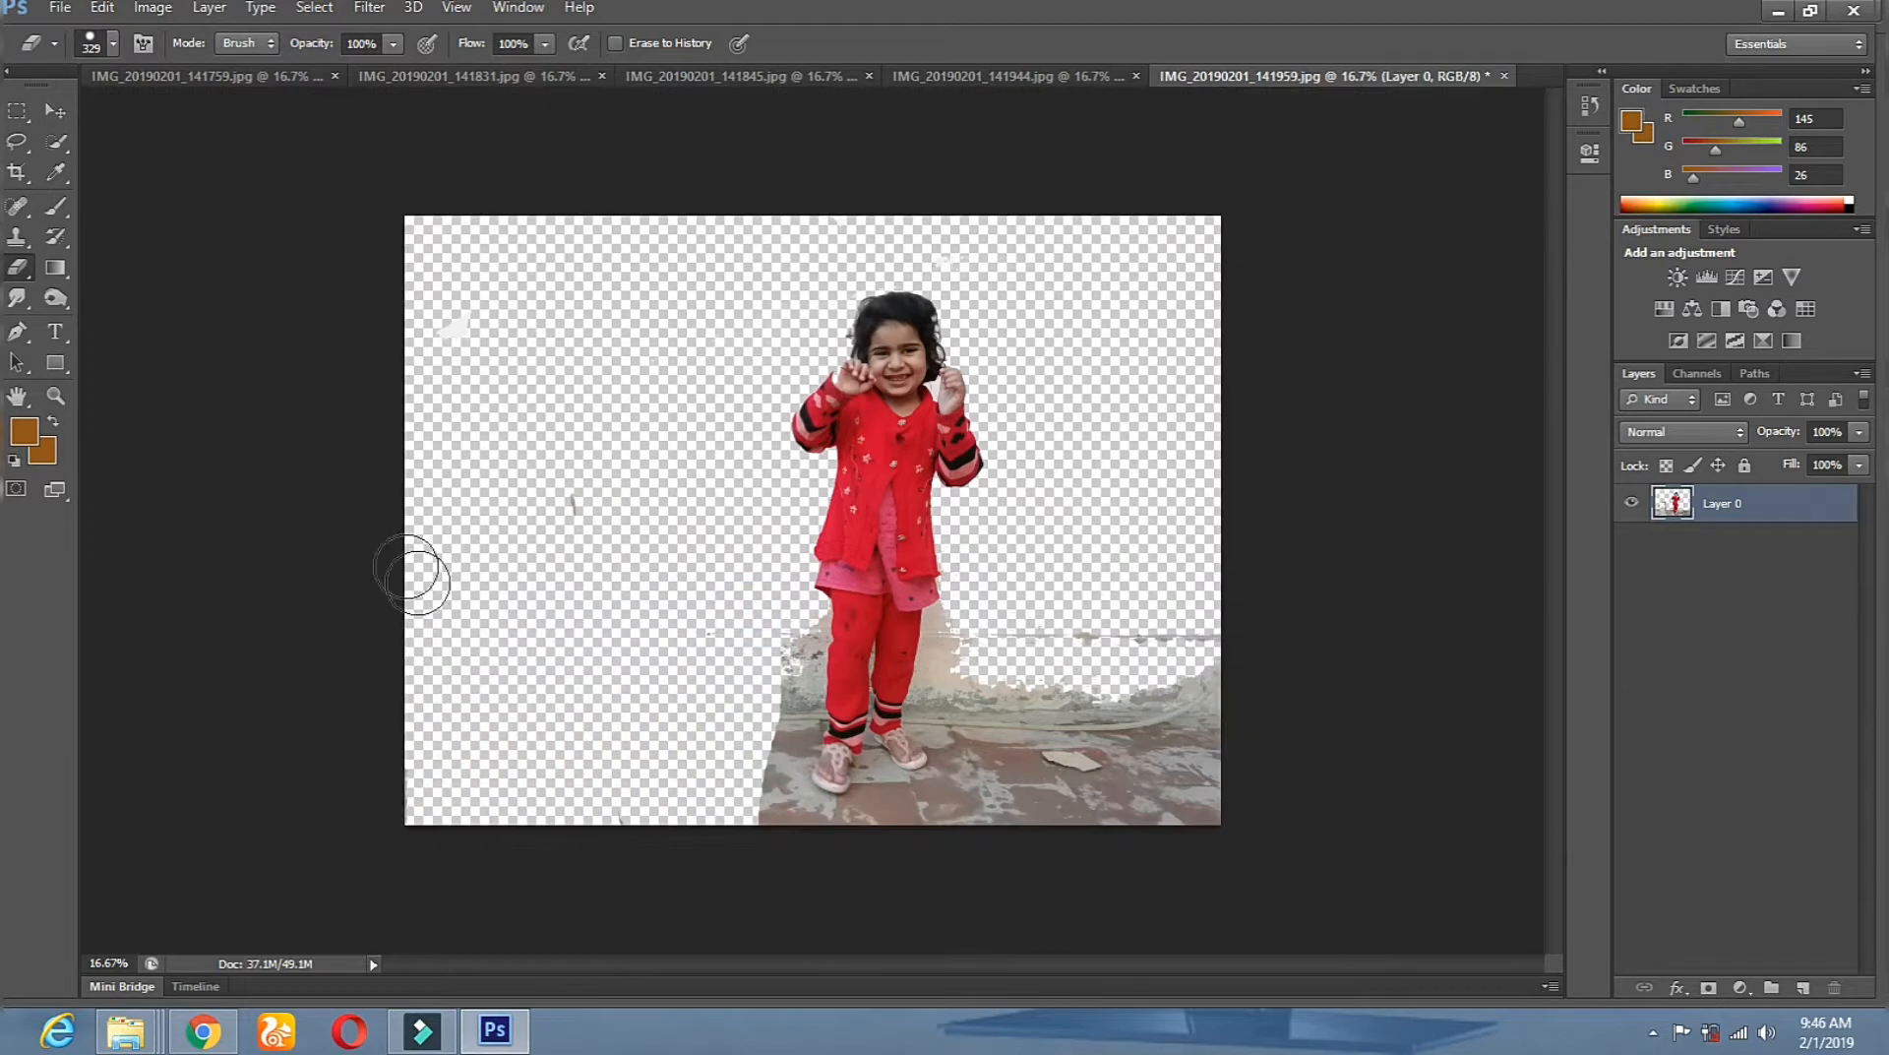
{"action": "left_click_drag", "start_coordinate": [773, 653], "coordinate": [738, 815]}
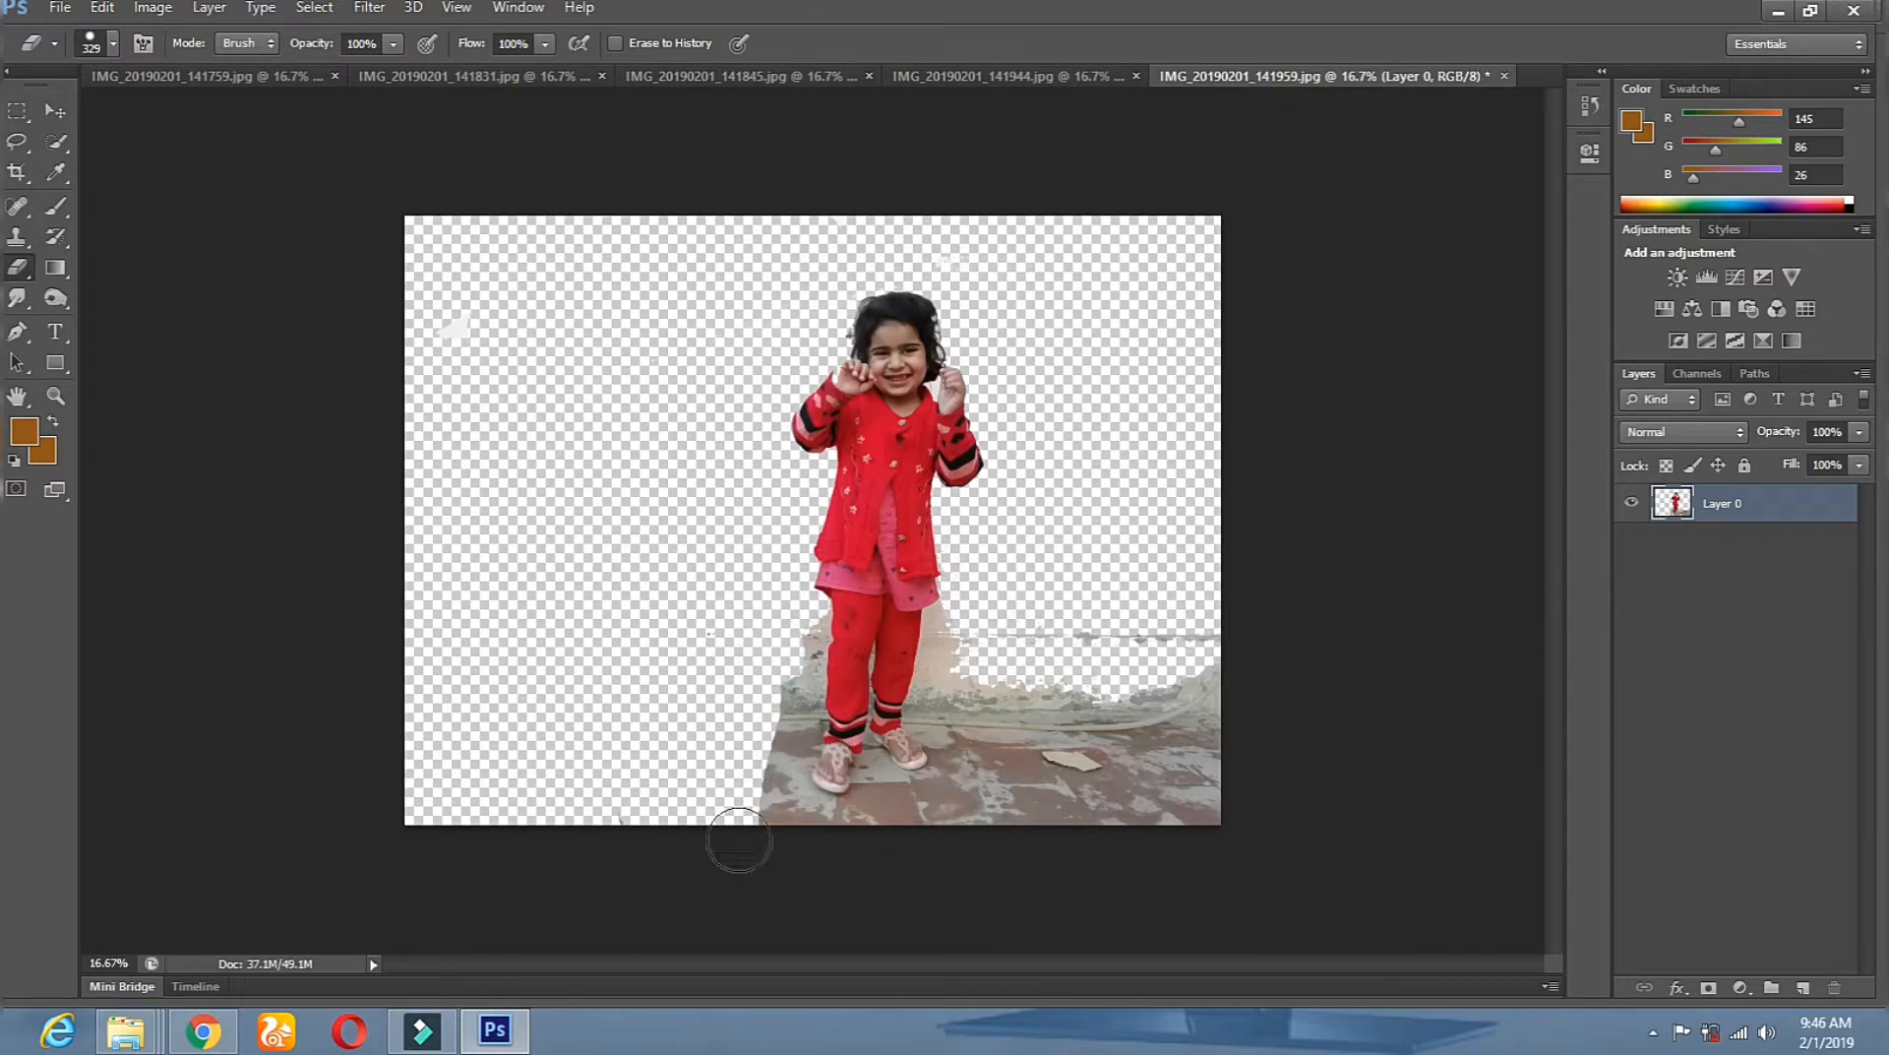
{"action": "left_click_drag", "start_coordinate": [1012, 603], "coordinate": [1031, 814]}
{"action": "mouse_move", "coordinate": [1072, 627]}
{"action": "left_mouse_down"}
{"action": "mouse_move", "coordinate": [1076, 650]}
{"action": "mouse_move", "coordinate": [1132, 562]}
{"action": "mouse_move", "coordinate": [1181, 548]}
{"action": "mouse_move", "coordinate": [1184, 581]}
{"action": "left_mouse_up"}
{"action": "left_click_drag", "start_coordinate": [1223, 920], "coordinate": [1230, 758]}
In the 141944 photo, use a 442 px brush to erase the floor and wall around her.
{"action": "left_click", "coordinate": [1003, 77]}
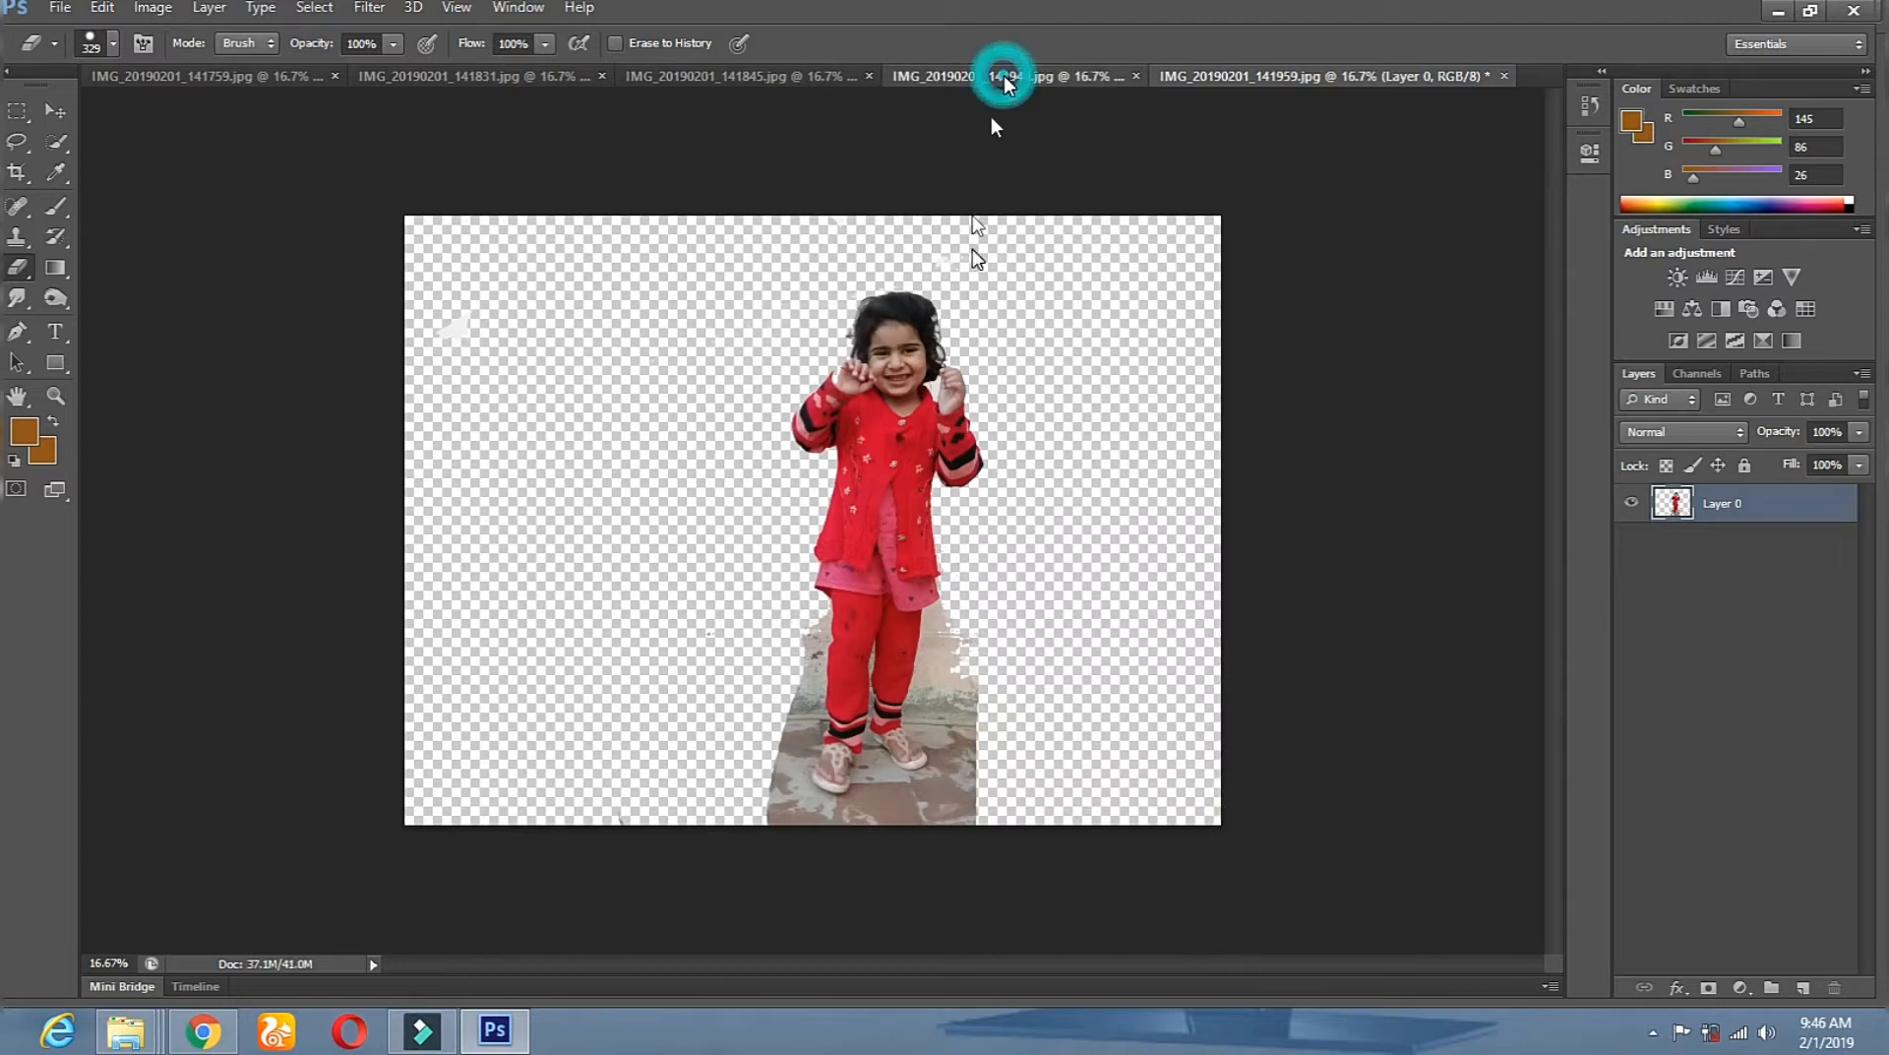
{"action": "right_click", "coordinate": [895, 396]}
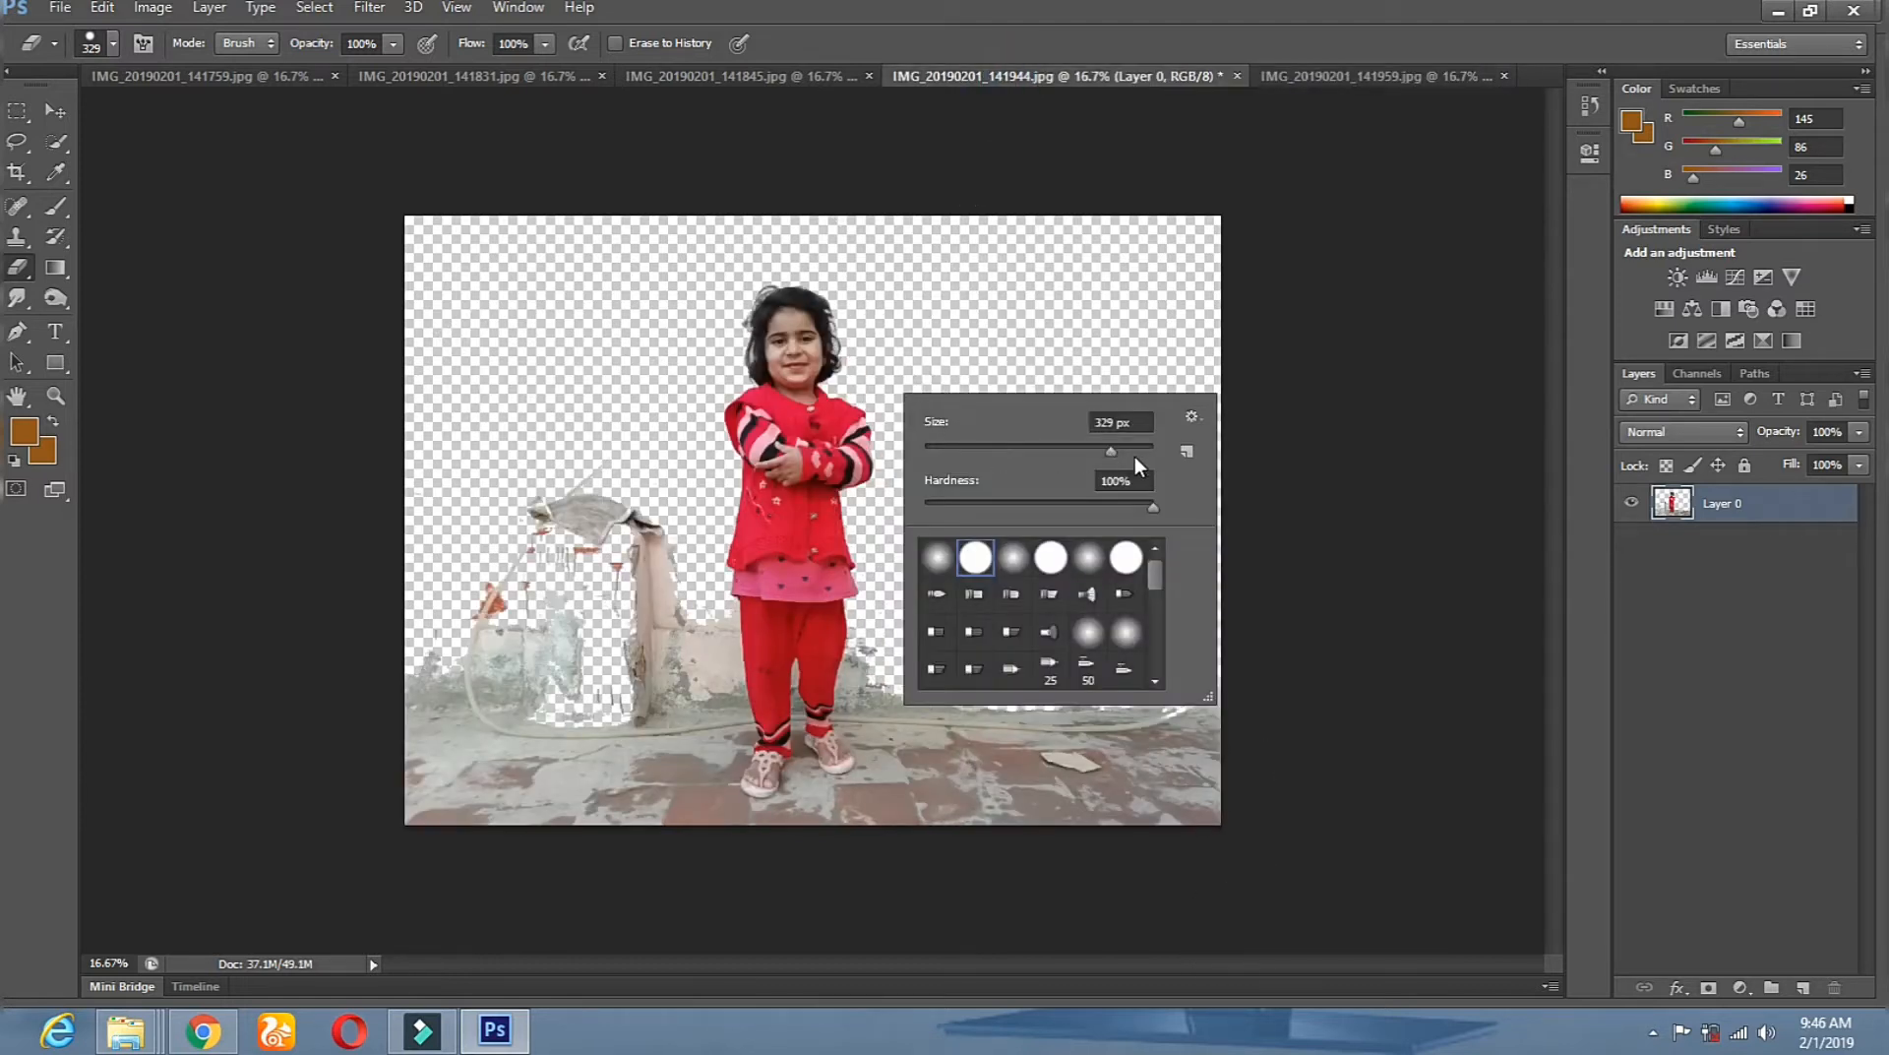
{"action": "key", "text": "Return"}
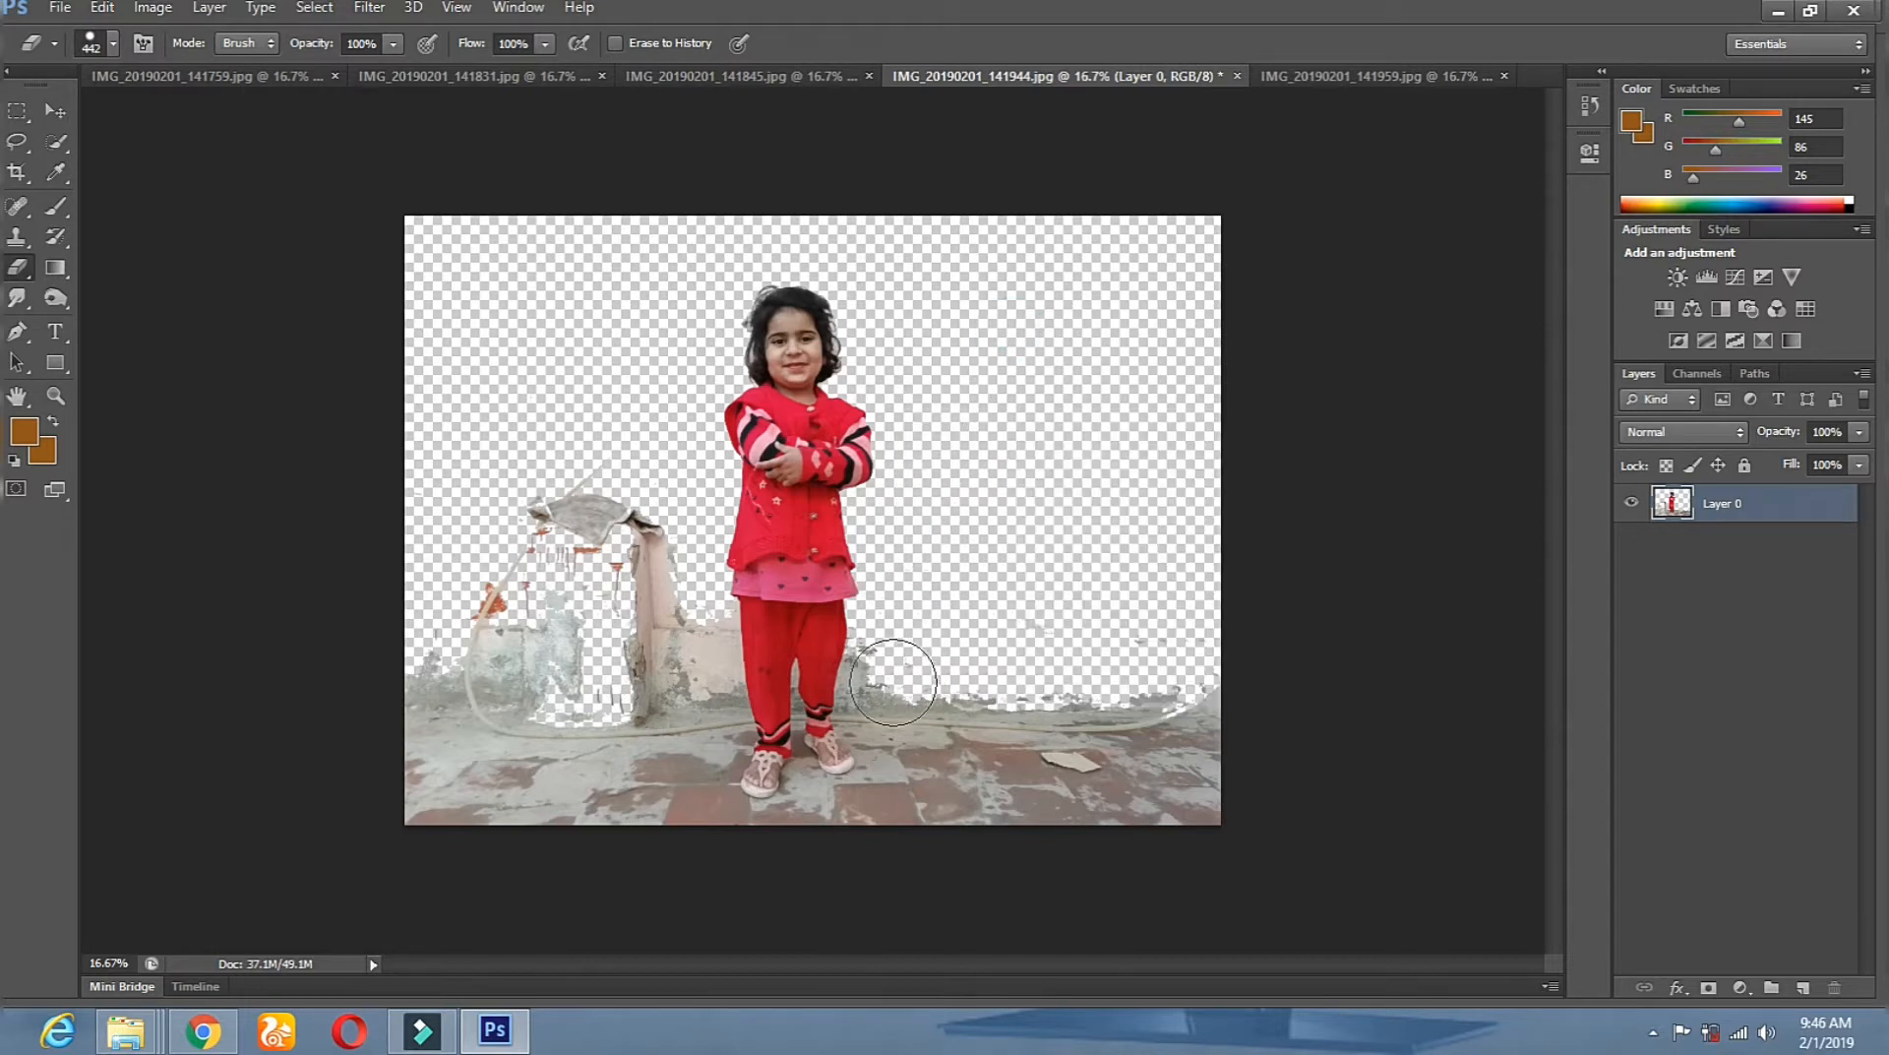
{"action": "left_click_drag", "start_coordinate": [906, 677], "coordinate": [1050, 902]}
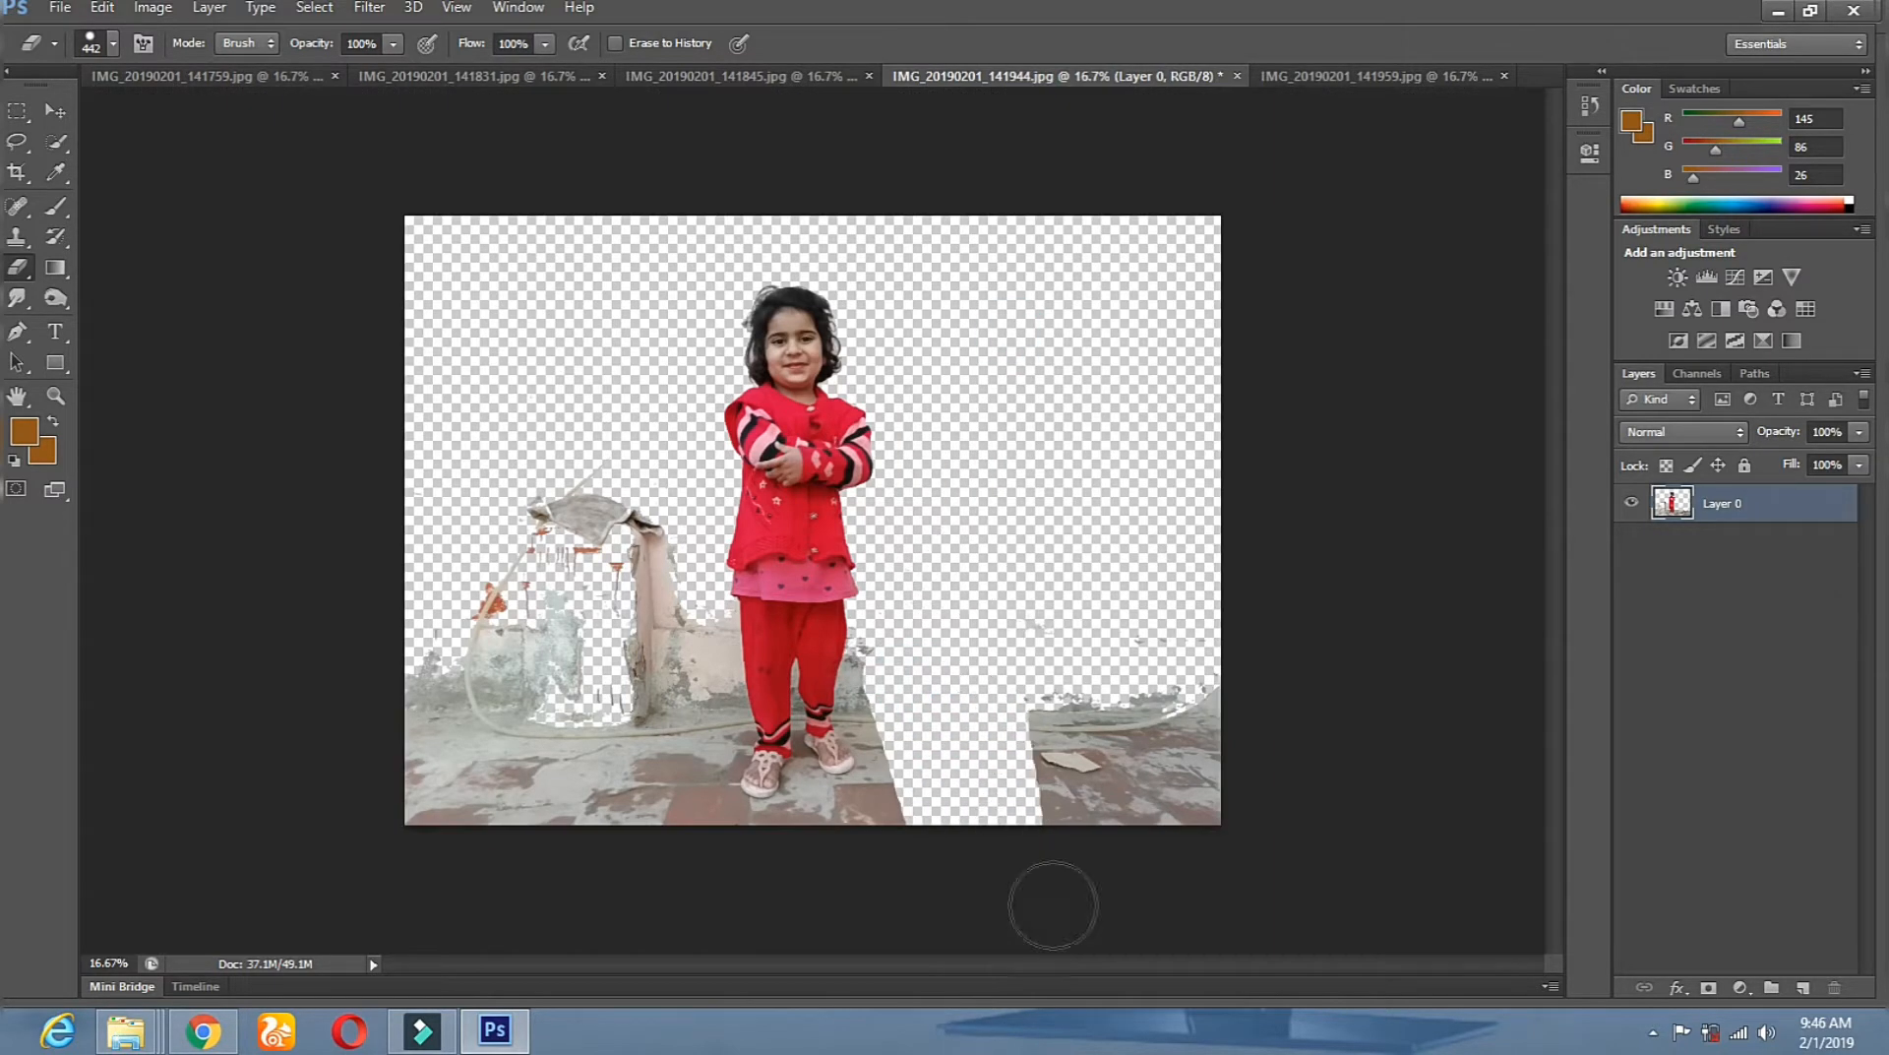
{"action": "mouse_move", "coordinate": [1060, 711]}
{"action": "left_mouse_down"}
{"action": "mouse_move", "coordinate": [1118, 884]}
{"action": "mouse_move", "coordinate": [1112, 614]}
{"action": "mouse_move", "coordinate": [1167, 924]}
{"action": "mouse_move", "coordinate": [1173, 557]}
{"action": "mouse_move", "coordinate": [1193, 835]}
{"action": "left_mouse_up"}
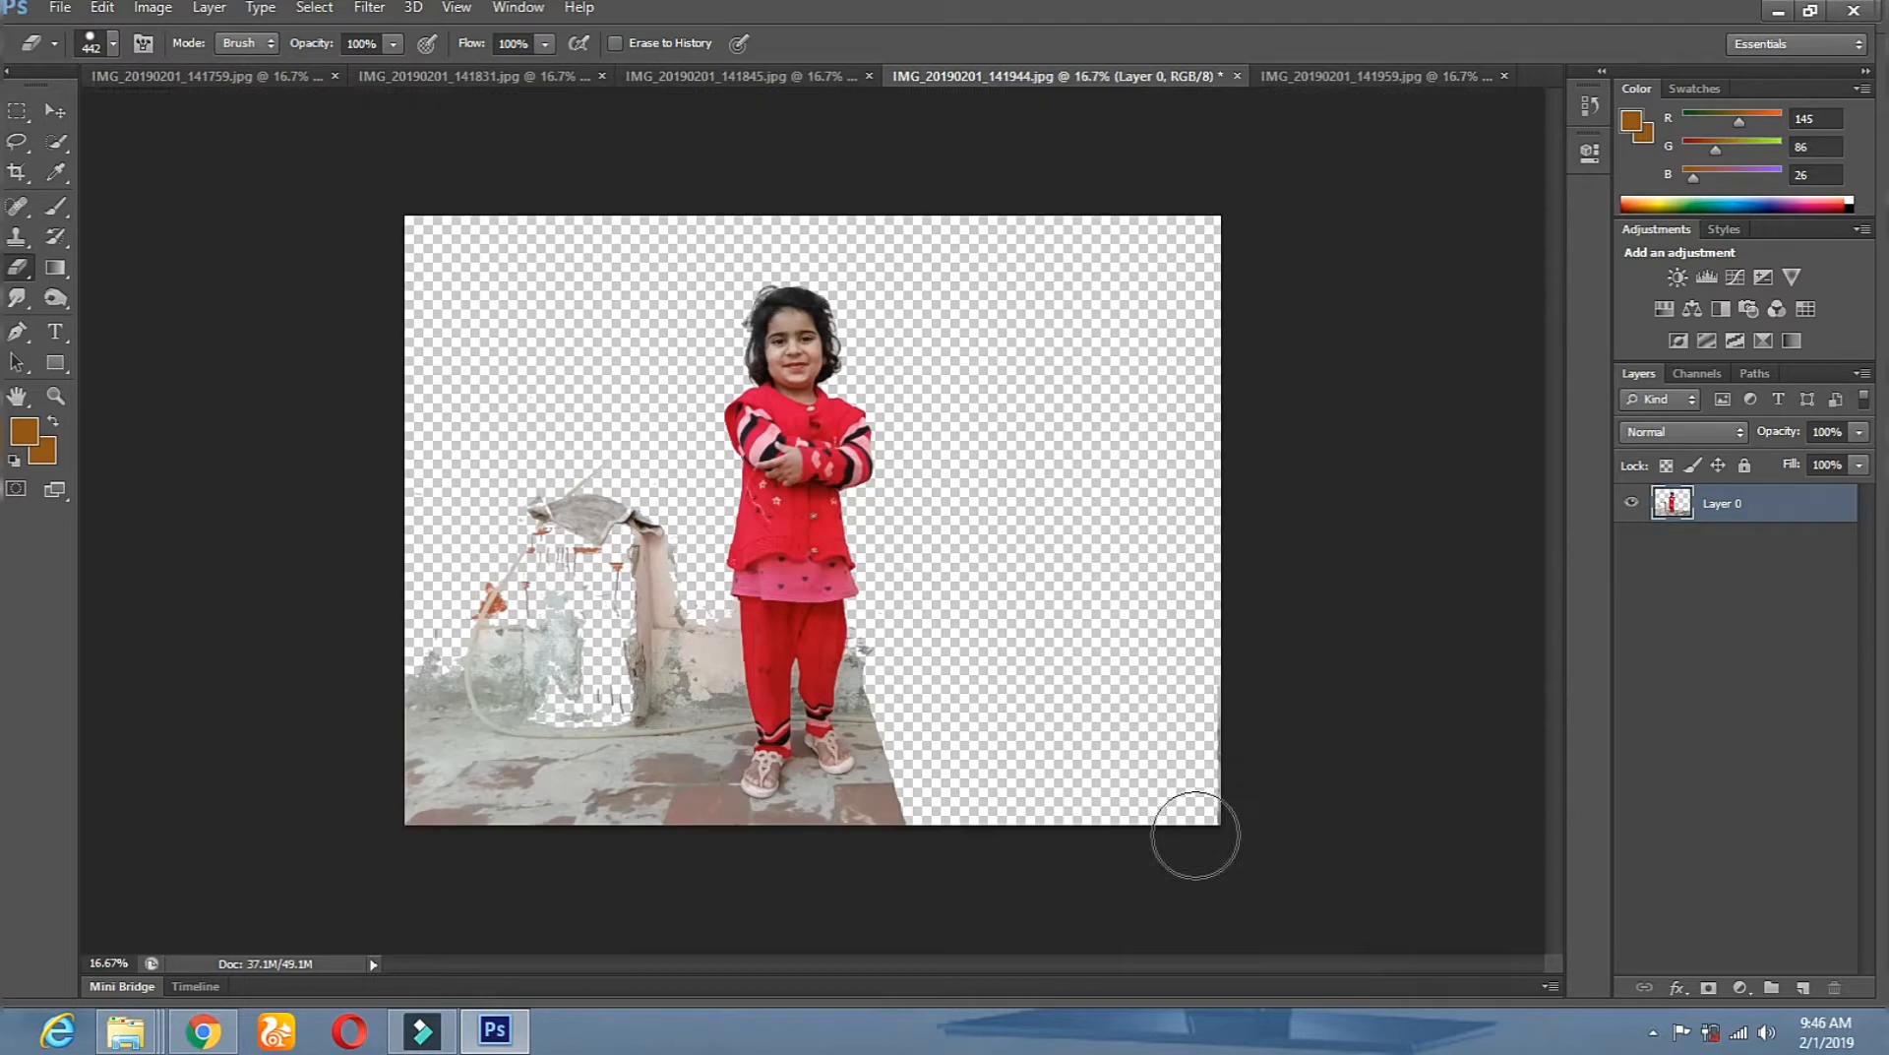
{"action": "mouse_move", "coordinate": [668, 627]}
{"action": "left_mouse_down"}
{"action": "mouse_move", "coordinate": [652, 889]}
{"action": "mouse_move", "coordinate": [604, 490]}
{"action": "mouse_move", "coordinate": [662, 529]}
{"action": "mouse_move", "coordinate": [516, 477]}
{"action": "mouse_move", "coordinate": [479, 756]}
{"action": "mouse_move", "coordinate": [557, 536]}
{"action": "mouse_move", "coordinate": [577, 863]}
{"action": "mouse_move", "coordinate": [458, 851]}
{"action": "mouse_move", "coordinate": [444, 662]}
{"action": "mouse_move", "coordinate": [463, 813]}
{"action": "mouse_move", "coordinate": [528, 797]}
{"action": "left_mouse_up"}
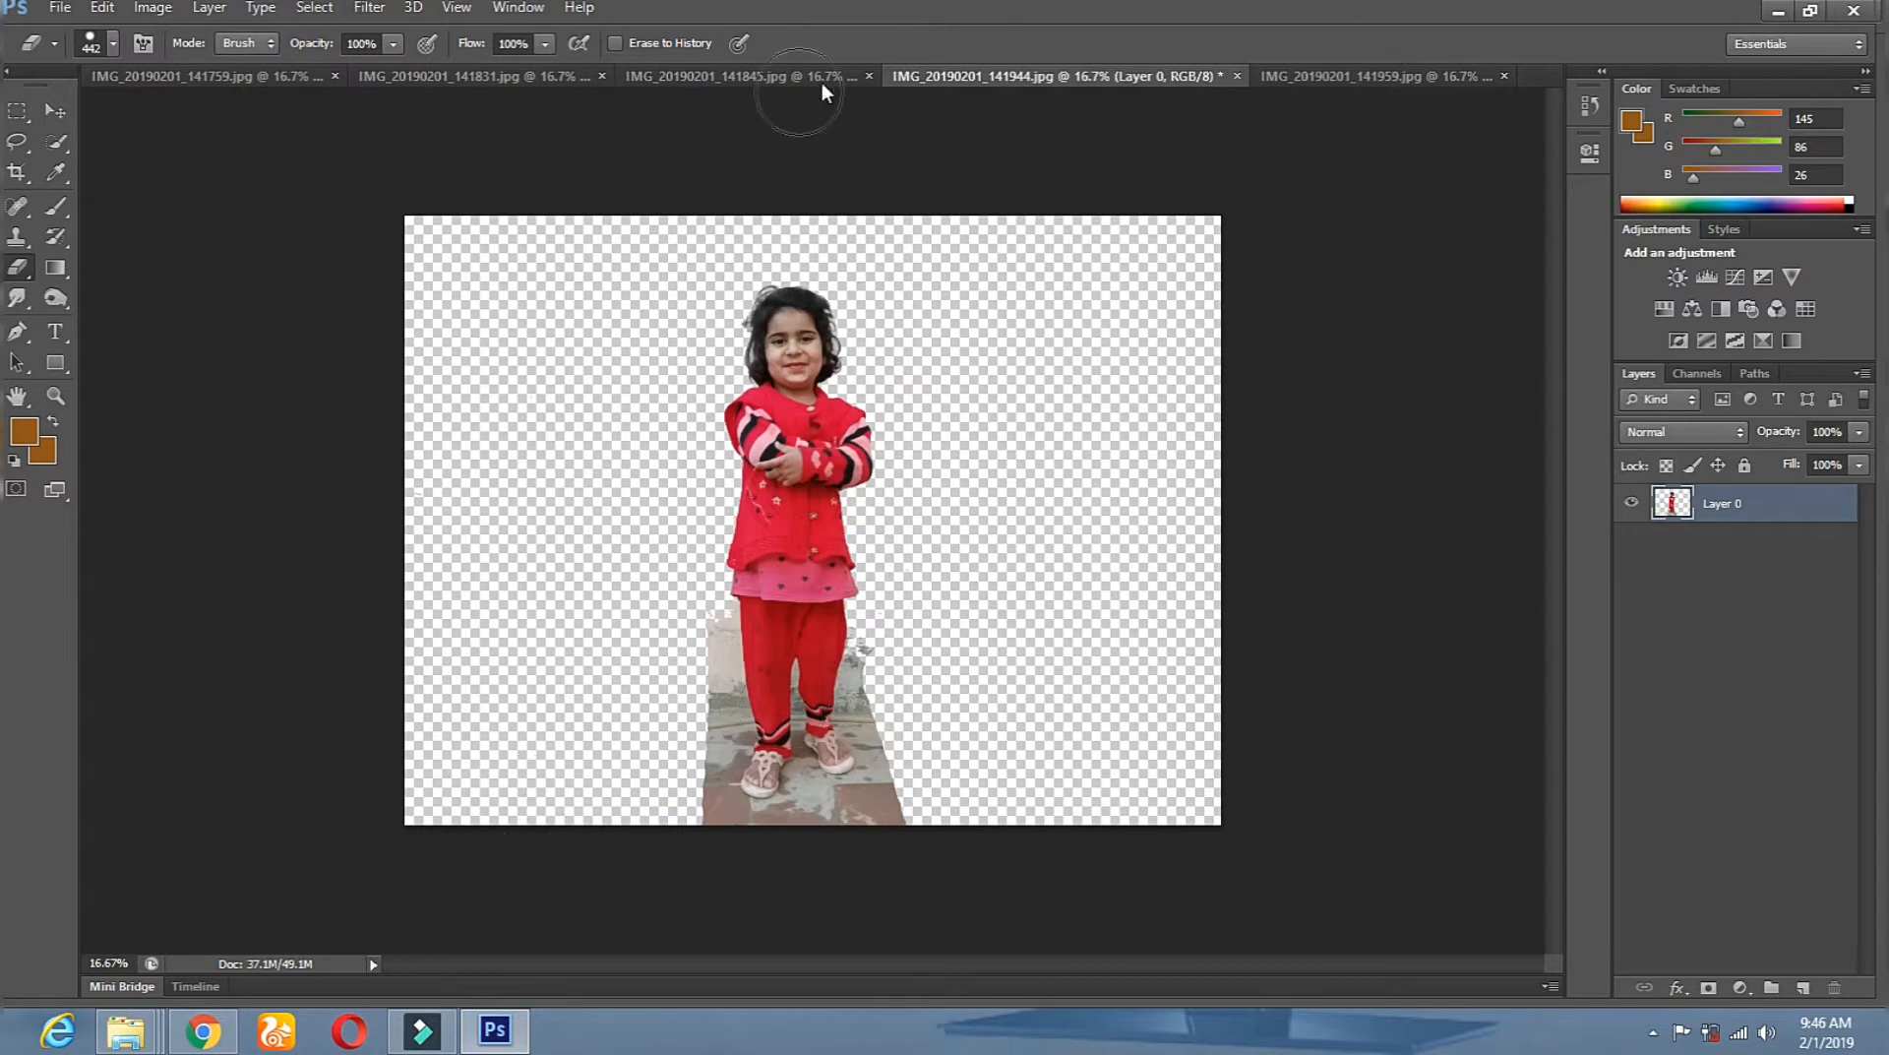
Erase the grey cloth, post, hose and floor around the girl in the third photo.
{"action": "left_click", "coordinate": [776, 78]}
{"action": "mouse_move", "coordinate": [587, 491]}
{"action": "left_mouse_down"}
{"action": "mouse_move", "coordinate": [646, 290]}
{"action": "mouse_move", "coordinate": [688, 261]}
{"action": "mouse_move", "coordinate": [565, 385]}
{"action": "mouse_move", "coordinate": [645, 649]}
{"action": "mouse_move", "coordinate": [641, 899]}
{"action": "left_mouse_up"}
{"action": "mouse_move", "coordinate": [636, 566]}
{"action": "left_mouse_down"}
{"action": "mouse_move", "coordinate": [549, 520]}
{"action": "mouse_move", "coordinate": [521, 895]}
{"action": "mouse_move", "coordinate": [477, 583]}
{"action": "mouse_move", "coordinate": [436, 855]}
{"action": "mouse_move", "coordinate": [420, 610]}
{"action": "mouse_move", "coordinate": [434, 583]}
{"action": "mouse_move", "coordinate": [596, 552]}
{"action": "mouse_move", "coordinate": [476, 492]}
{"action": "left_mouse_up"}
{"action": "mouse_move", "coordinate": [943, 681]}
{"action": "left_mouse_down"}
{"action": "mouse_move", "coordinate": [937, 940]}
{"action": "mouse_move", "coordinate": [1010, 648]}
{"action": "mouse_move", "coordinate": [1008, 895]}
{"action": "mouse_move", "coordinate": [1041, 748]}
{"action": "mouse_move", "coordinate": [1095, 730]}
{"action": "mouse_move", "coordinate": [1109, 915]}
{"action": "mouse_move", "coordinate": [1171, 482]}
{"action": "mouse_move", "coordinate": [1173, 890]}
{"action": "mouse_move", "coordinate": [1232, 544]}
{"action": "mouse_move", "coordinate": [1204, 818]}
{"action": "left_mouse_up"}
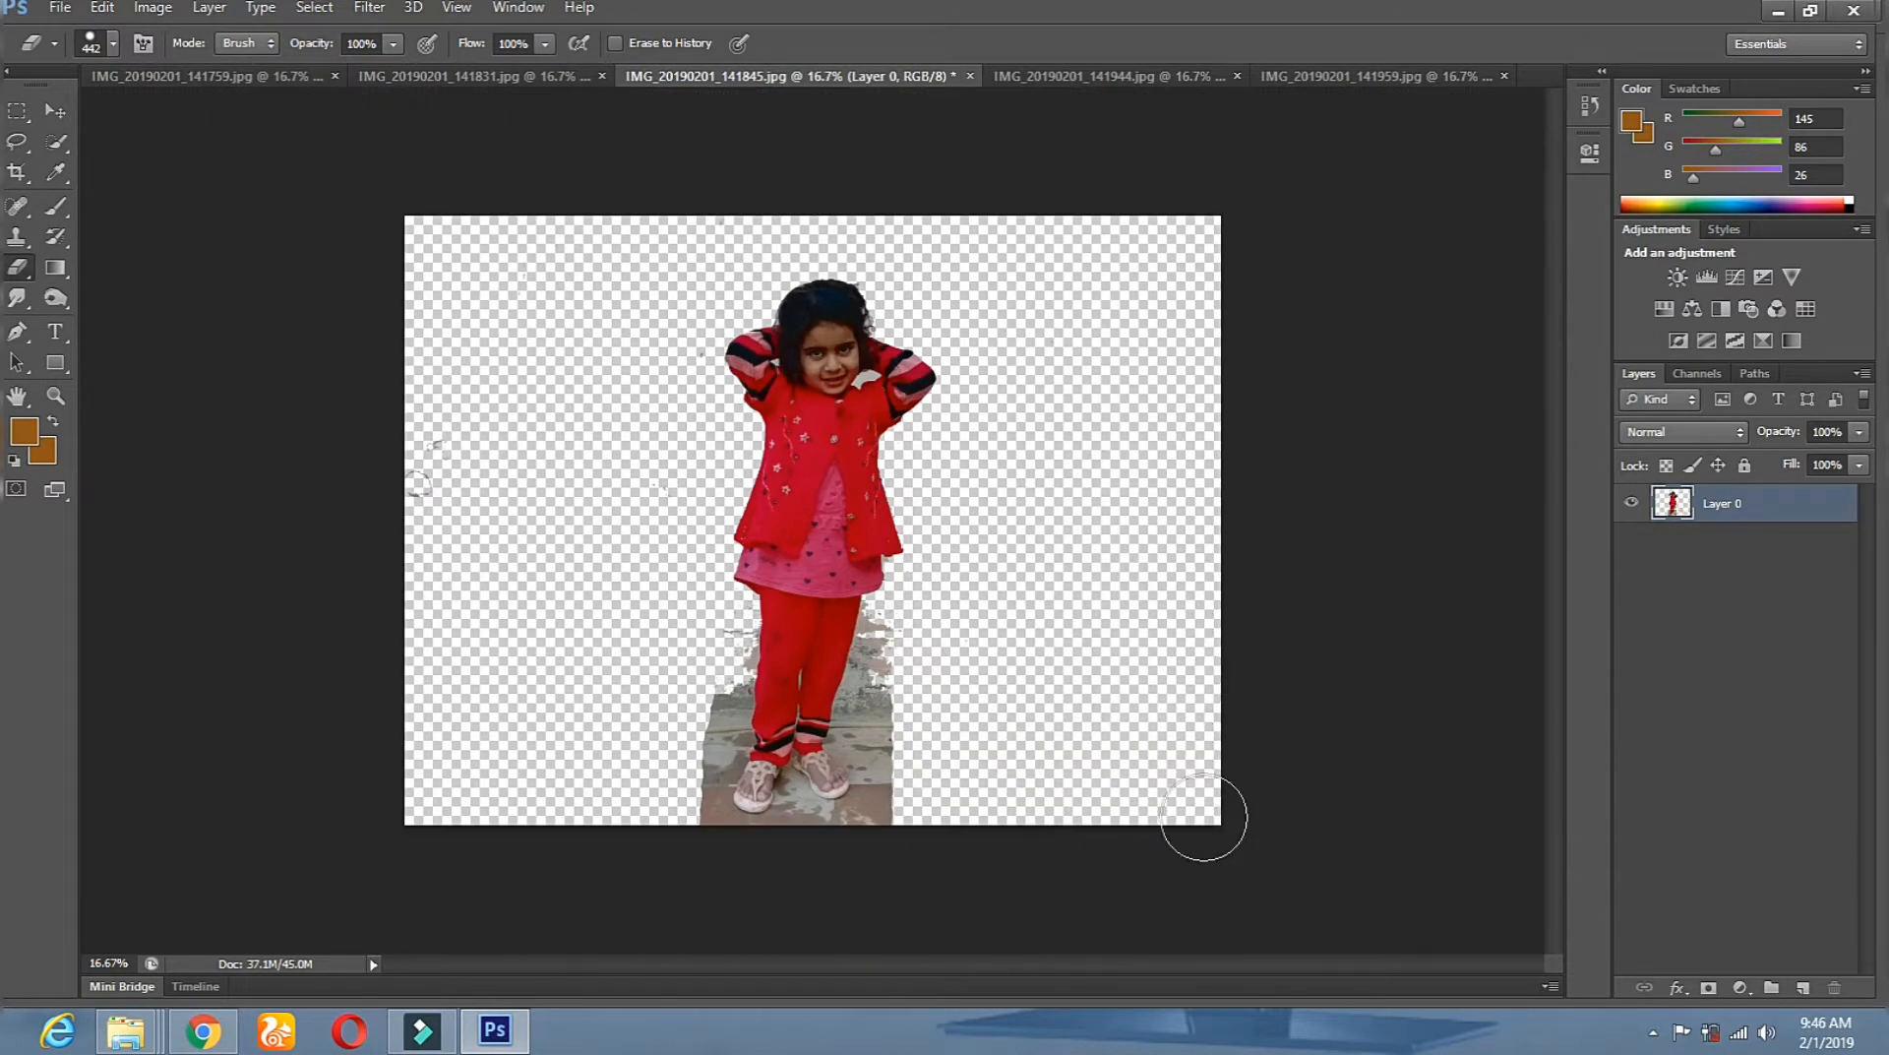
Erase the leftover wall, pole and diagonal strip around the girl in the second photo.
{"action": "left_click", "coordinate": [445, 75]}
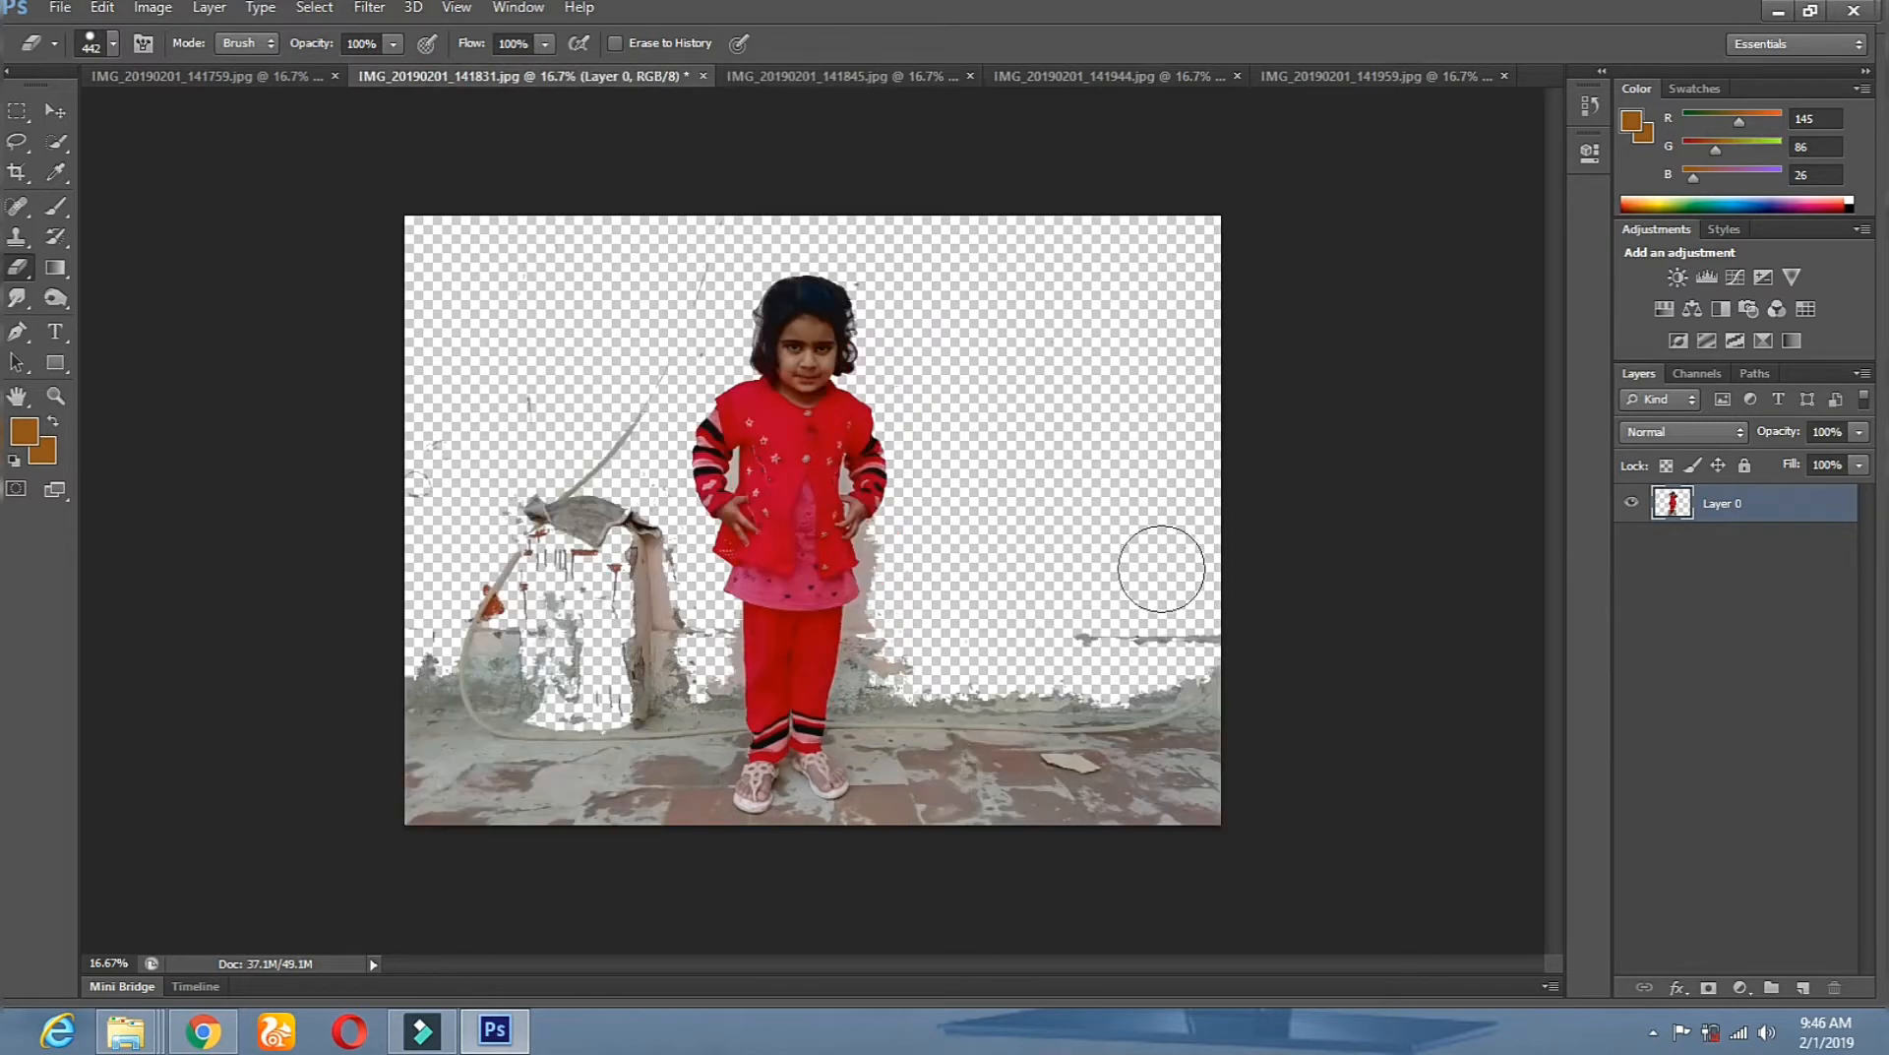
{"action": "mouse_move", "coordinate": [706, 236]}
{"action": "left_mouse_down"}
{"action": "mouse_move", "coordinate": [589, 448]}
{"action": "mouse_move", "coordinate": [561, 461]}
{"action": "mouse_move", "coordinate": [524, 375]}
{"action": "mouse_move", "coordinate": [580, 514]}
{"action": "mouse_move", "coordinate": [634, 533]}
{"action": "mouse_move", "coordinate": [682, 656]}
{"action": "left_mouse_up"}
{"action": "mouse_move", "coordinate": [542, 532]}
{"action": "left_mouse_down"}
{"action": "mouse_move", "coordinate": [565, 651]}
{"action": "mouse_move", "coordinate": [565, 620]}
{"action": "mouse_move", "coordinate": [662, 687]}
{"action": "mouse_move", "coordinate": [625, 913]}
{"action": "mouse_move", "coordinate": [573, 639]}
{"action": "mouse_move", "coordinate": [588, 832]}
{"action": "mouse_move", "coordinate": [558, 632]}
{"action": "mouse_move", "coordinate": [486, 633]}
{"action": "mouse_move", "coordinate": [466, 594]}
{"action": "mouse_move", "coordinate": [520, 804]}
{"action": "mouse_move", "coordinate": [419, 649]}
{"action": "mouse_move", "coordinate": [401, 837]}
{"action": "mouse_move", "coordinate": [411, 671]}
{"action": "mouse_move", "coordinate": [473, 836]}
{"action": "left_mouse_up"}
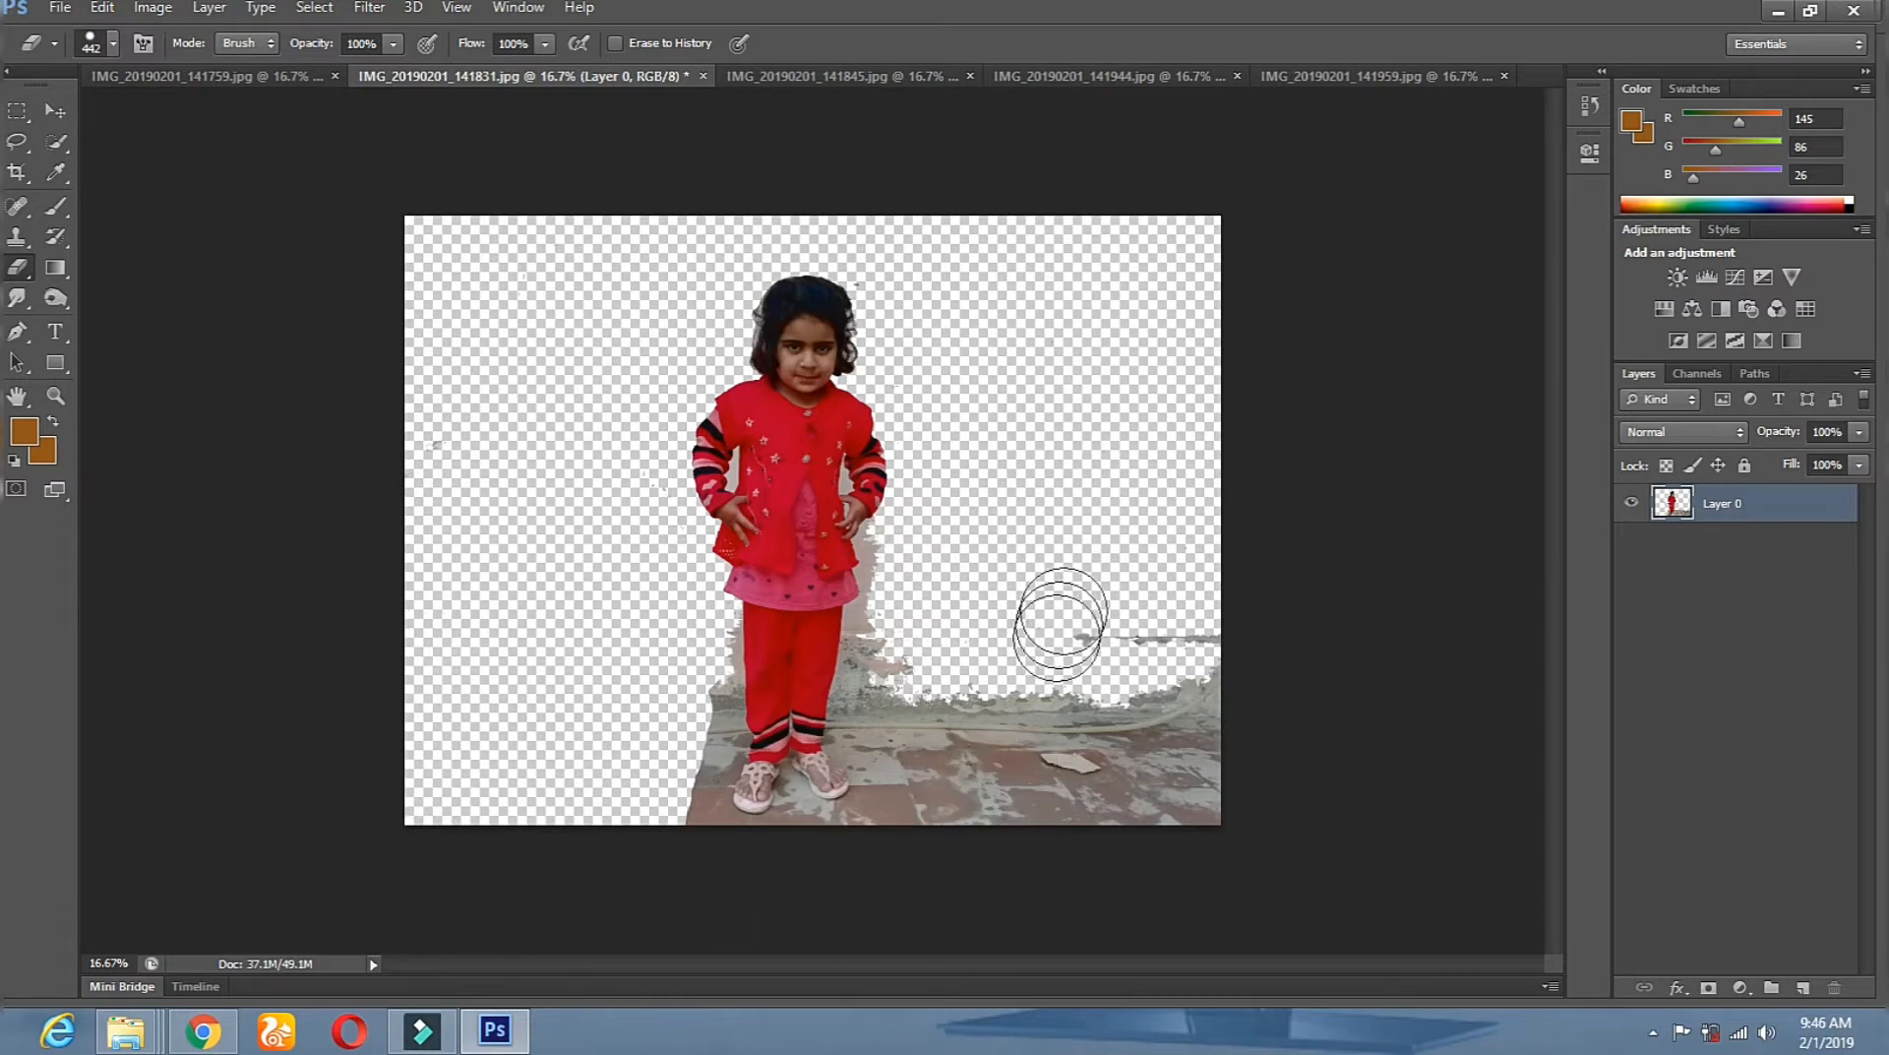
{"action": "mouse_move", "coordinate": [919, 630]}
{"action": "left_mouse_down"}
{"action": "mouse_move", "coordinate": [983, 900]}
{"action": "mouse_move", "coordinate": [1002, 847]}
{"action": "mouse_move", "coordinate": [1069, 943]}
{"action": "mouse_move", "coordinate": [1096, 801]}
{"action": "mouse_move", "coordinate": [1139, 738]}
{"action": "mouse_move", "coordinate": [1193, 768]}
{"action": "mouse_move", "coordinate": [1208, 645]}
{"action": "left_mouse_up"}
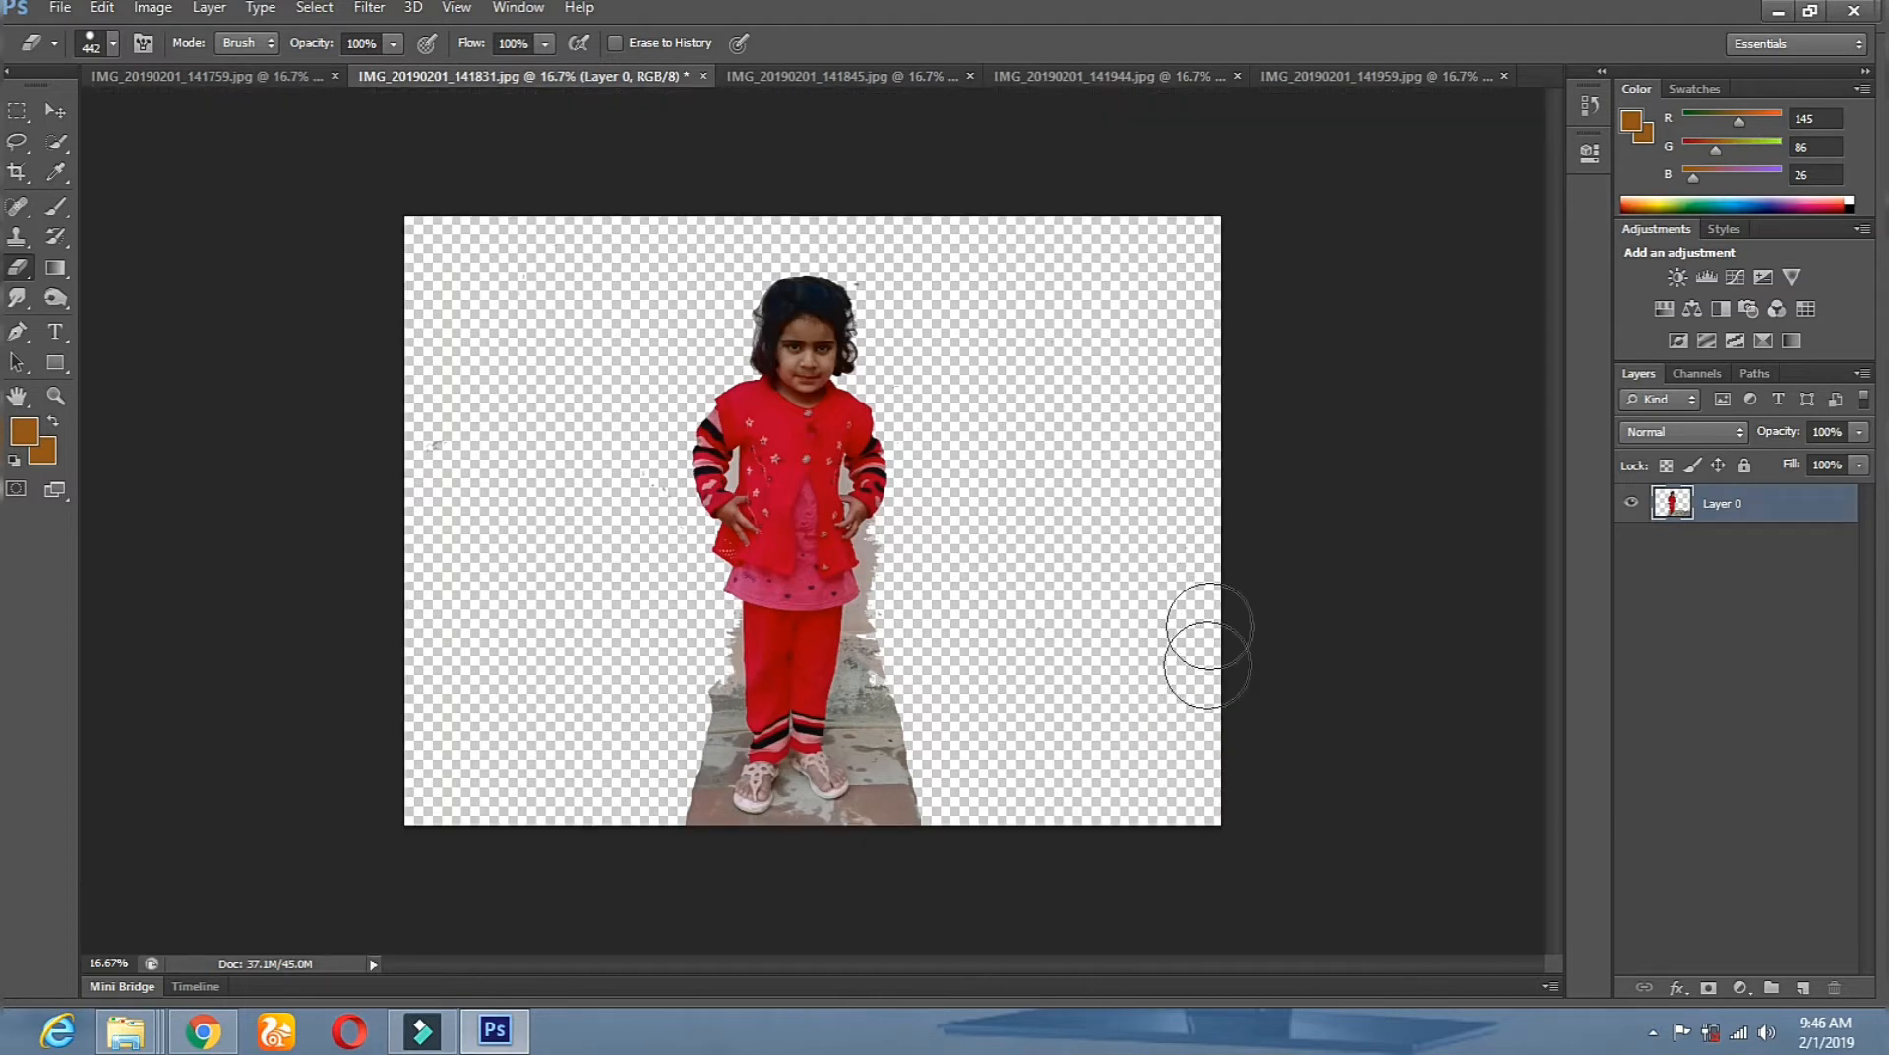
Clear the wall and floor remnants on both sides of the side-facing girl in 141759.
{"action": "left_click", "coordinate": [178, 83]}
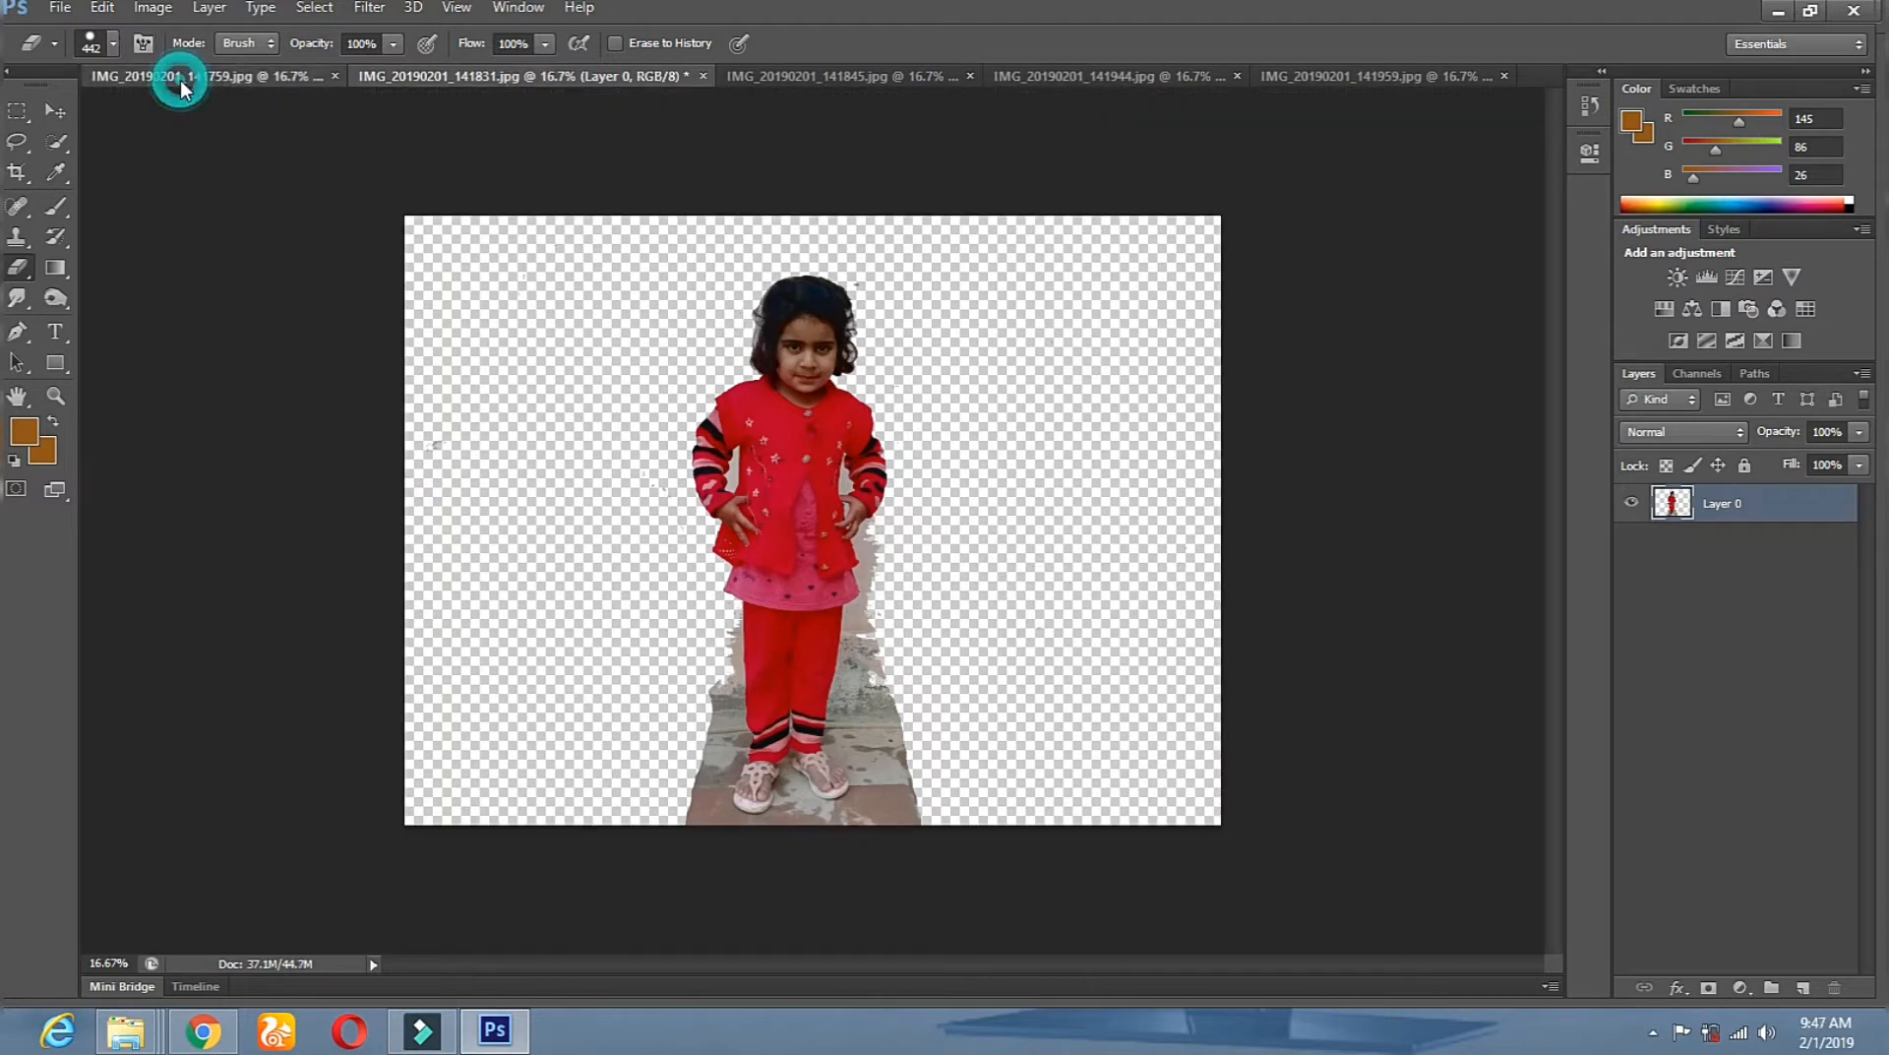
{"action": "mouse_move", "coordinate": [624, 523]}
{"action": "left_mouse_down"}
{"action": "mouse_move", "coordinate": [596, 449]}
{"action": "mouse_move", "coordinate": [614, 429]}
{"action": "mouse_move", "coordinate": [594, 478]}
{"action": "mouse_move", "coordinate": [656, 691]}
{"action": "mouse_move", "coordinate": [656, 920]}
{"action": "left_mouse_up"}
{"action": "mouse_move", "coordinate": [584, 500]}
{"action": "left_mouse_down"}
{"action": "mouse_move", "coordinate": [563, 872]}
{"action": "mouse_move", "coordinate": [498, 477]}
{"action": "mouse_move", "coordinate": [565, 882]}
{"action": "mouse_move", "coordinate": [405, 587]}
{"action": "mouse_move", "coordinate": [458, 876]}
{"action": "mouse_move", "coordinate": [421, 539]}
{"action": "mouse_move", "coordinate": [500, 871]}
{"action": "mouse_move", "coordinate": [461, 562]}
{"action": "left_mouse_up"}
{"action": "mouse_move", "coordinate": [890, 687]}
{"action": "left_mouse_down"}
{"action": "mouse_move", "coordinate": [978, 937]}
{"action": "mouse_move", "coordinate": [1037, 894]}
{"action": "mouse_move", "coordinate": [1090, 618]}
{"action": "mouse_move", "coordinate": [1118, 865]}
{"action": "mouse_move", "coordinate": [1194, 831]}
{"action": "mouse_move", "coordinate": [1213, 516]}
{"action": "left_mouse_up"}
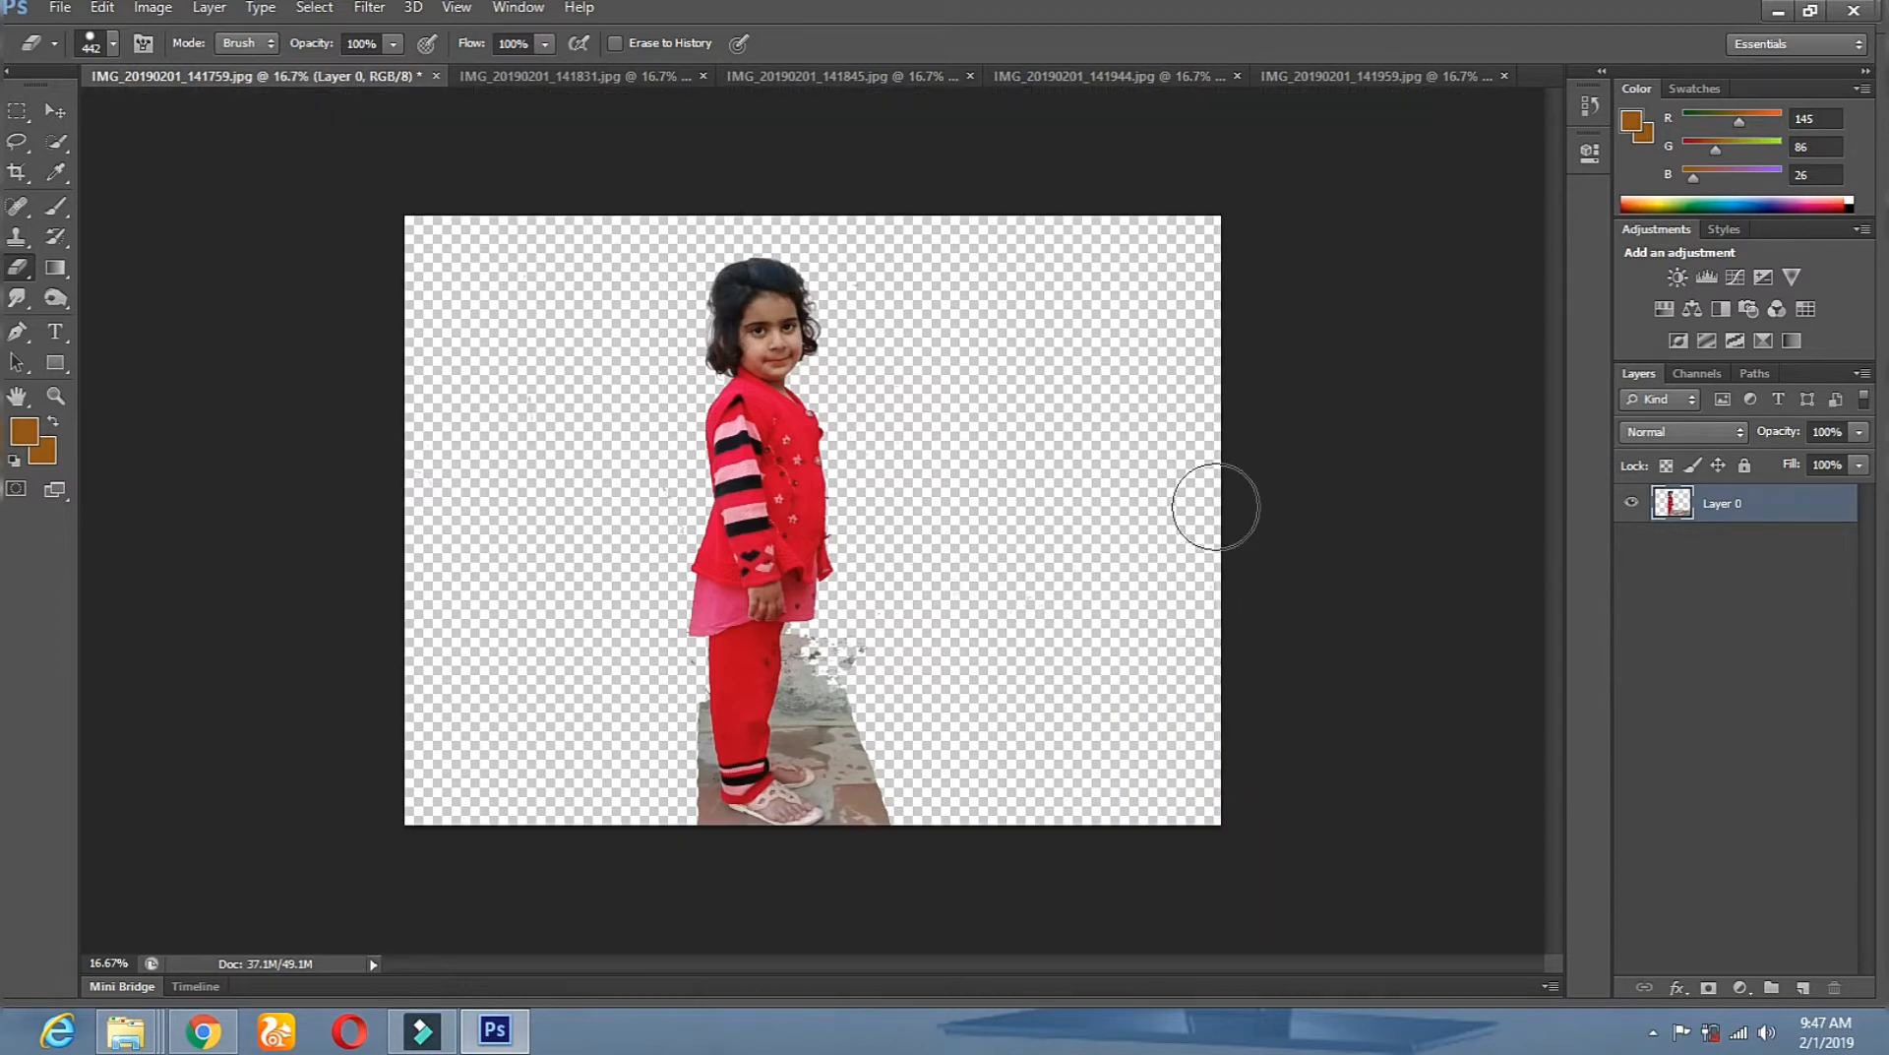
{"action": "left_click", "coordinate": [61, 113]}
Crop outward past the 141759 image edges to add transparent space up, left and right.
{"action": "left_click", "coordinate": [17, 174]}
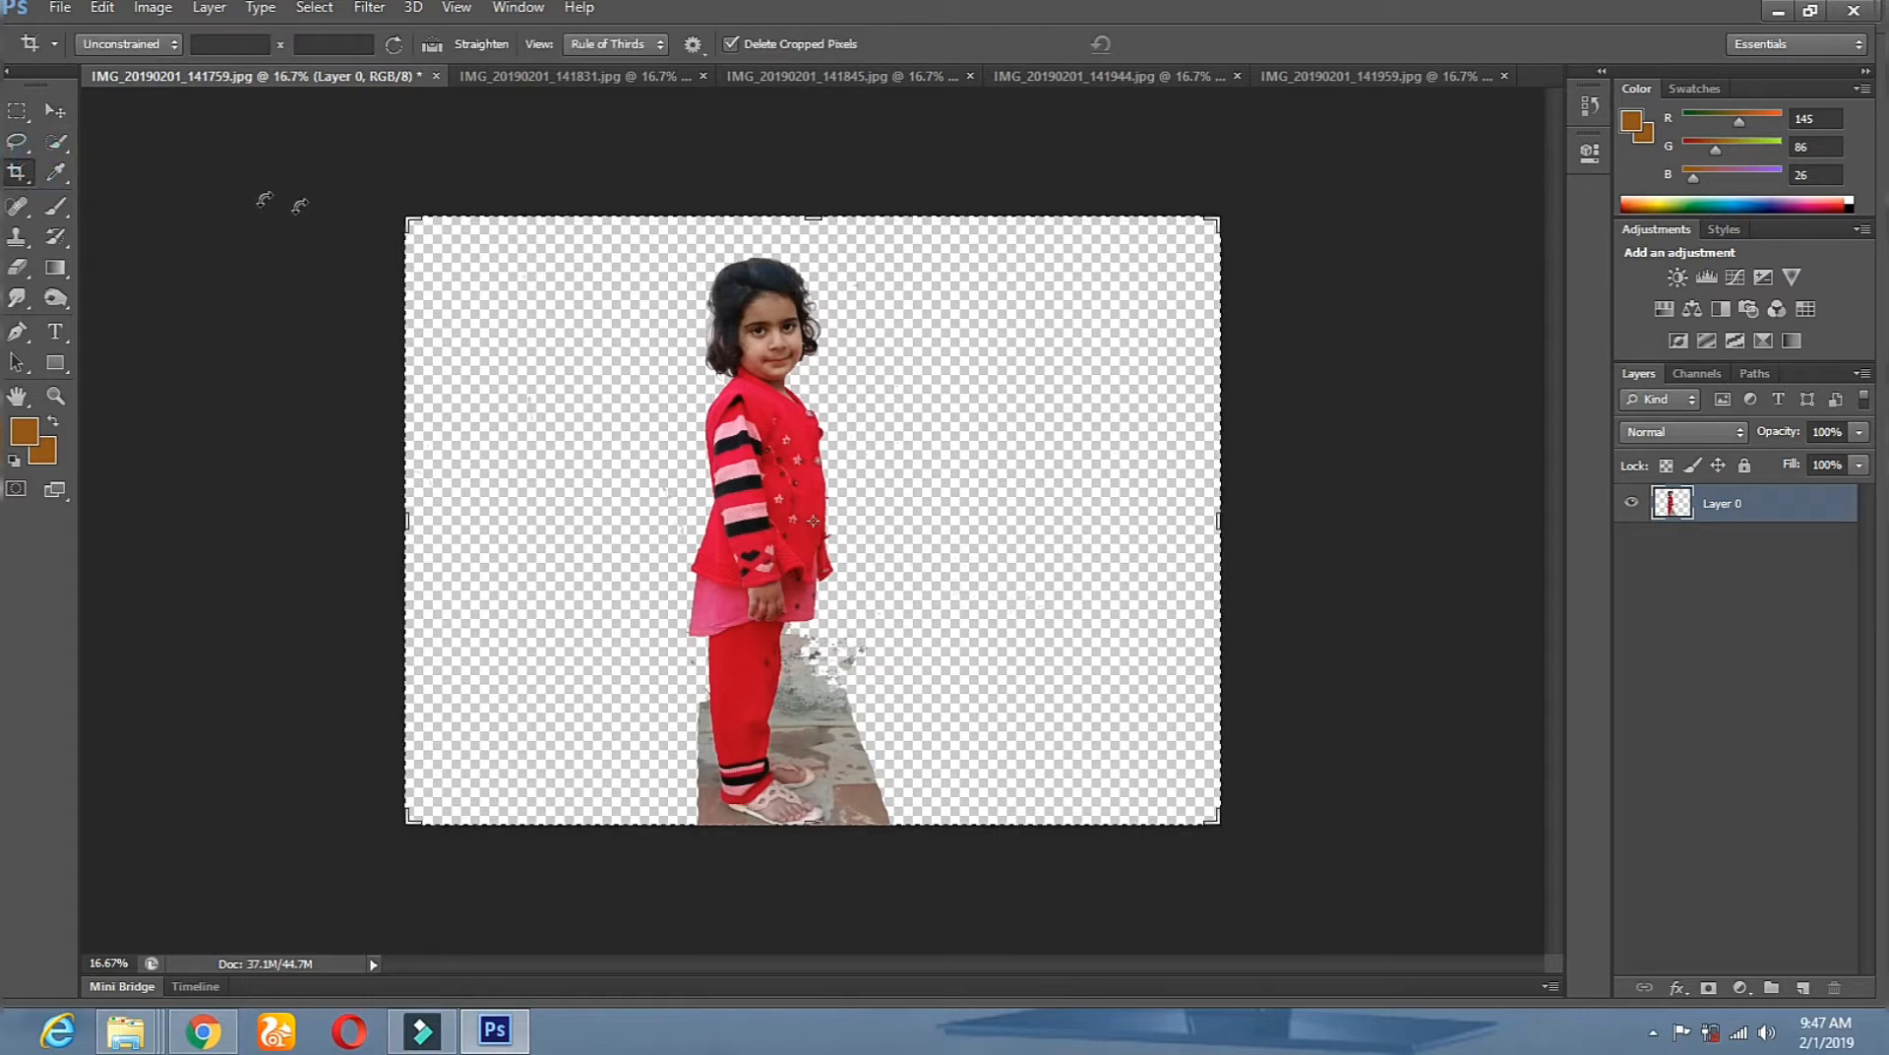
{"action": "left_click_drag", "start_coordinate": [412, 222], "coordinate": [267, 206]}
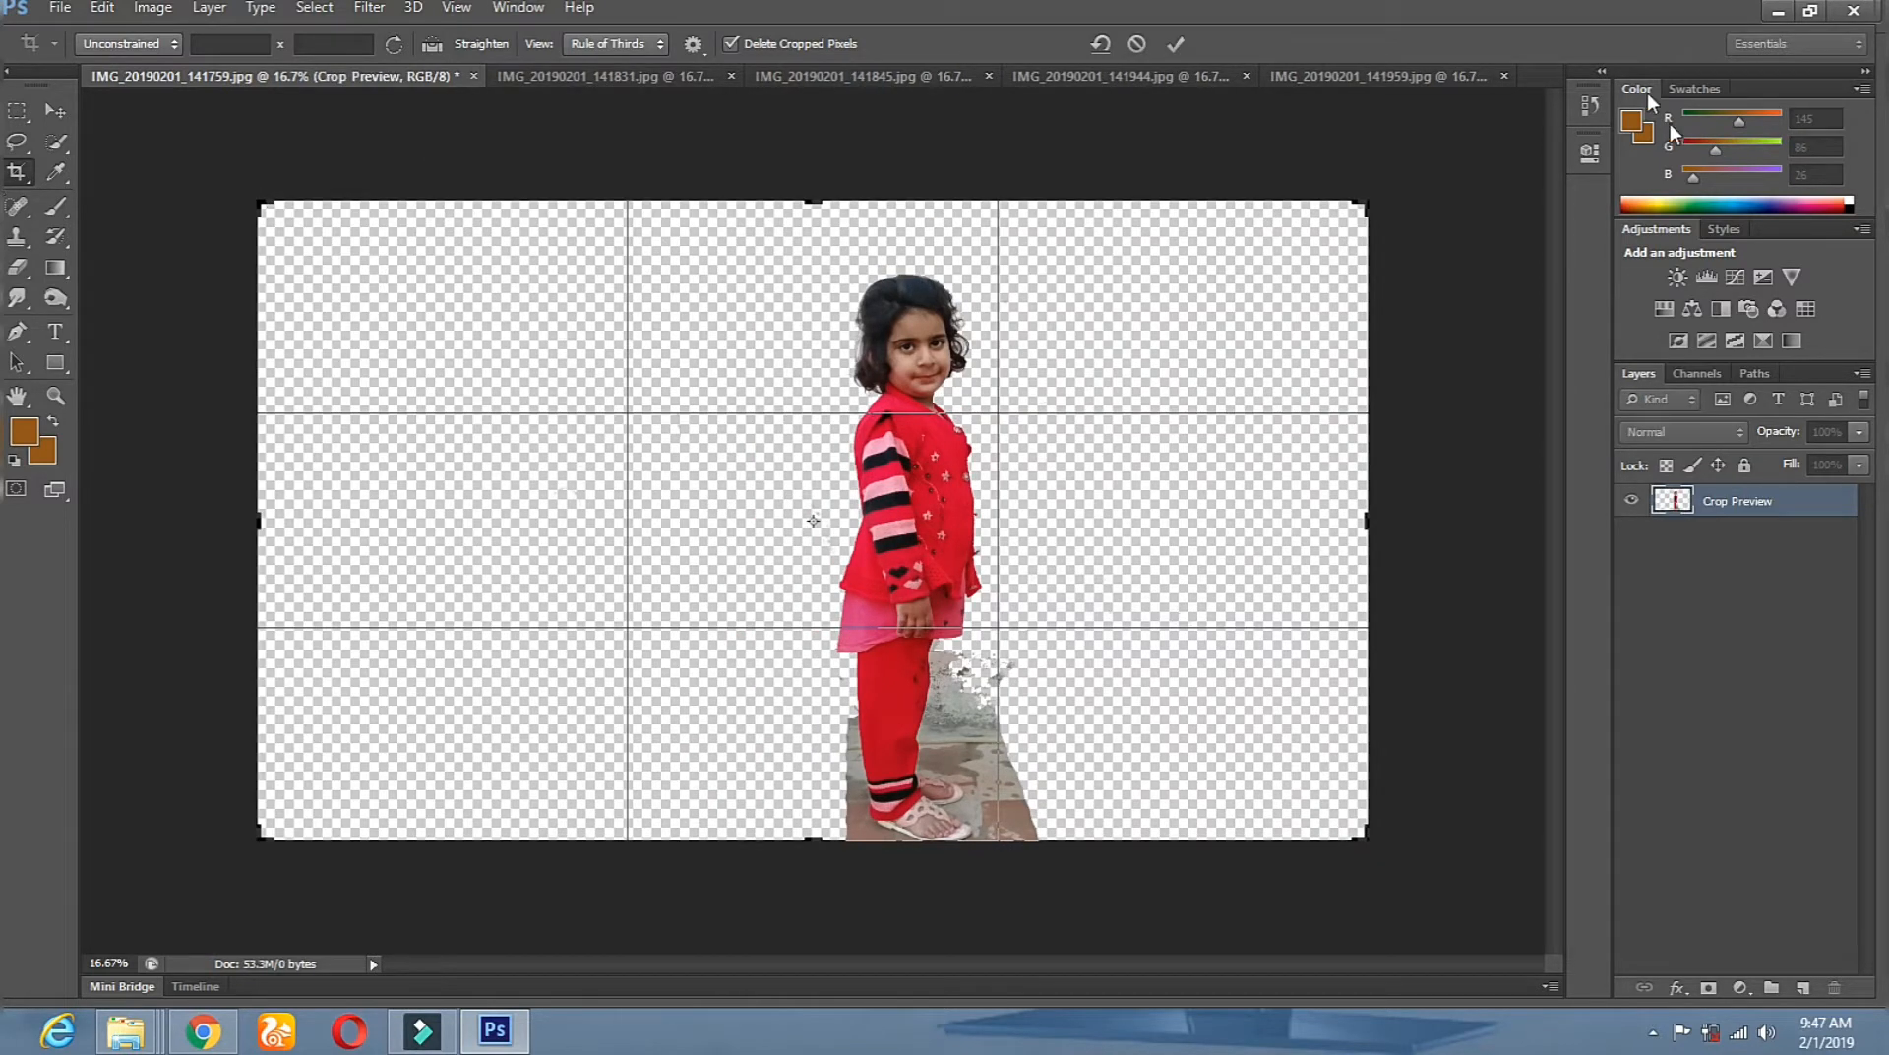
{"action": "left_click_drag", "start_coordinate": [1359, 205], "coordinate": [1466, 185]}
{"action": "left_click", "coordinate": [55, 110]}
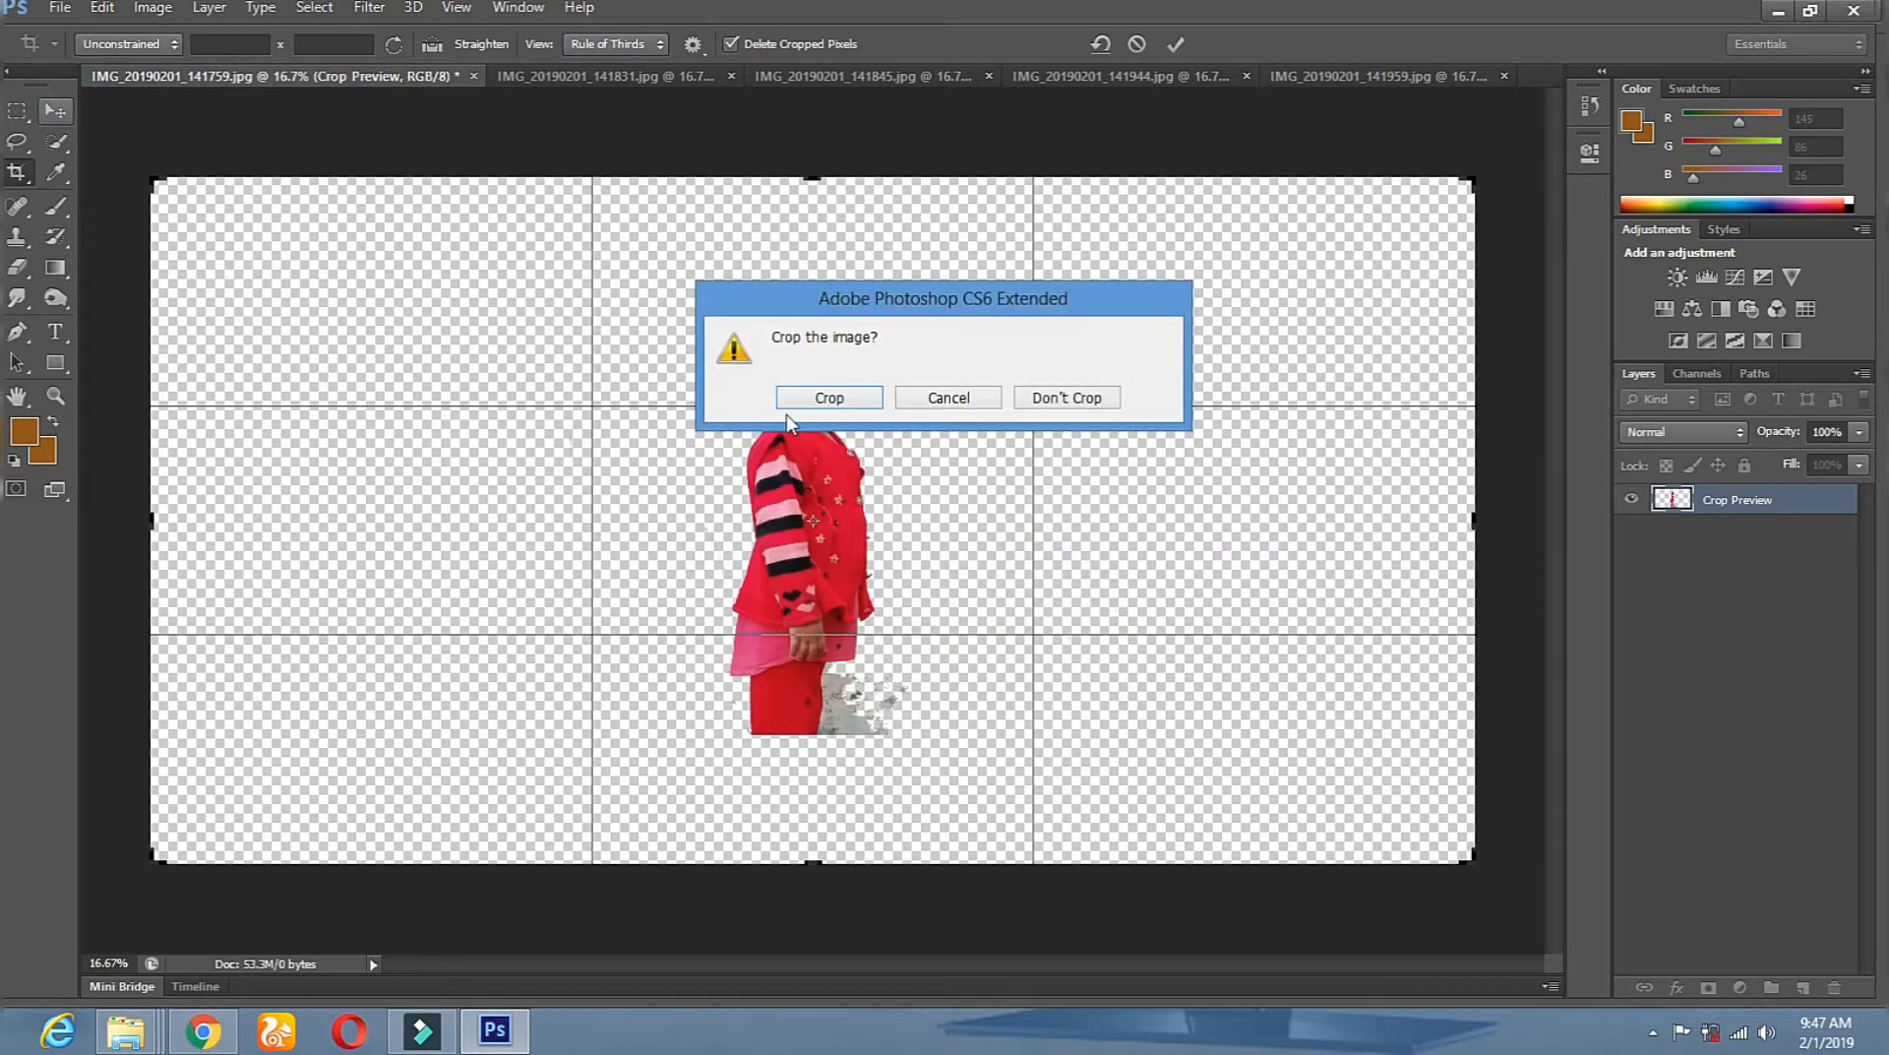
{"action": "left_click", "coordinate": [828, 399]}
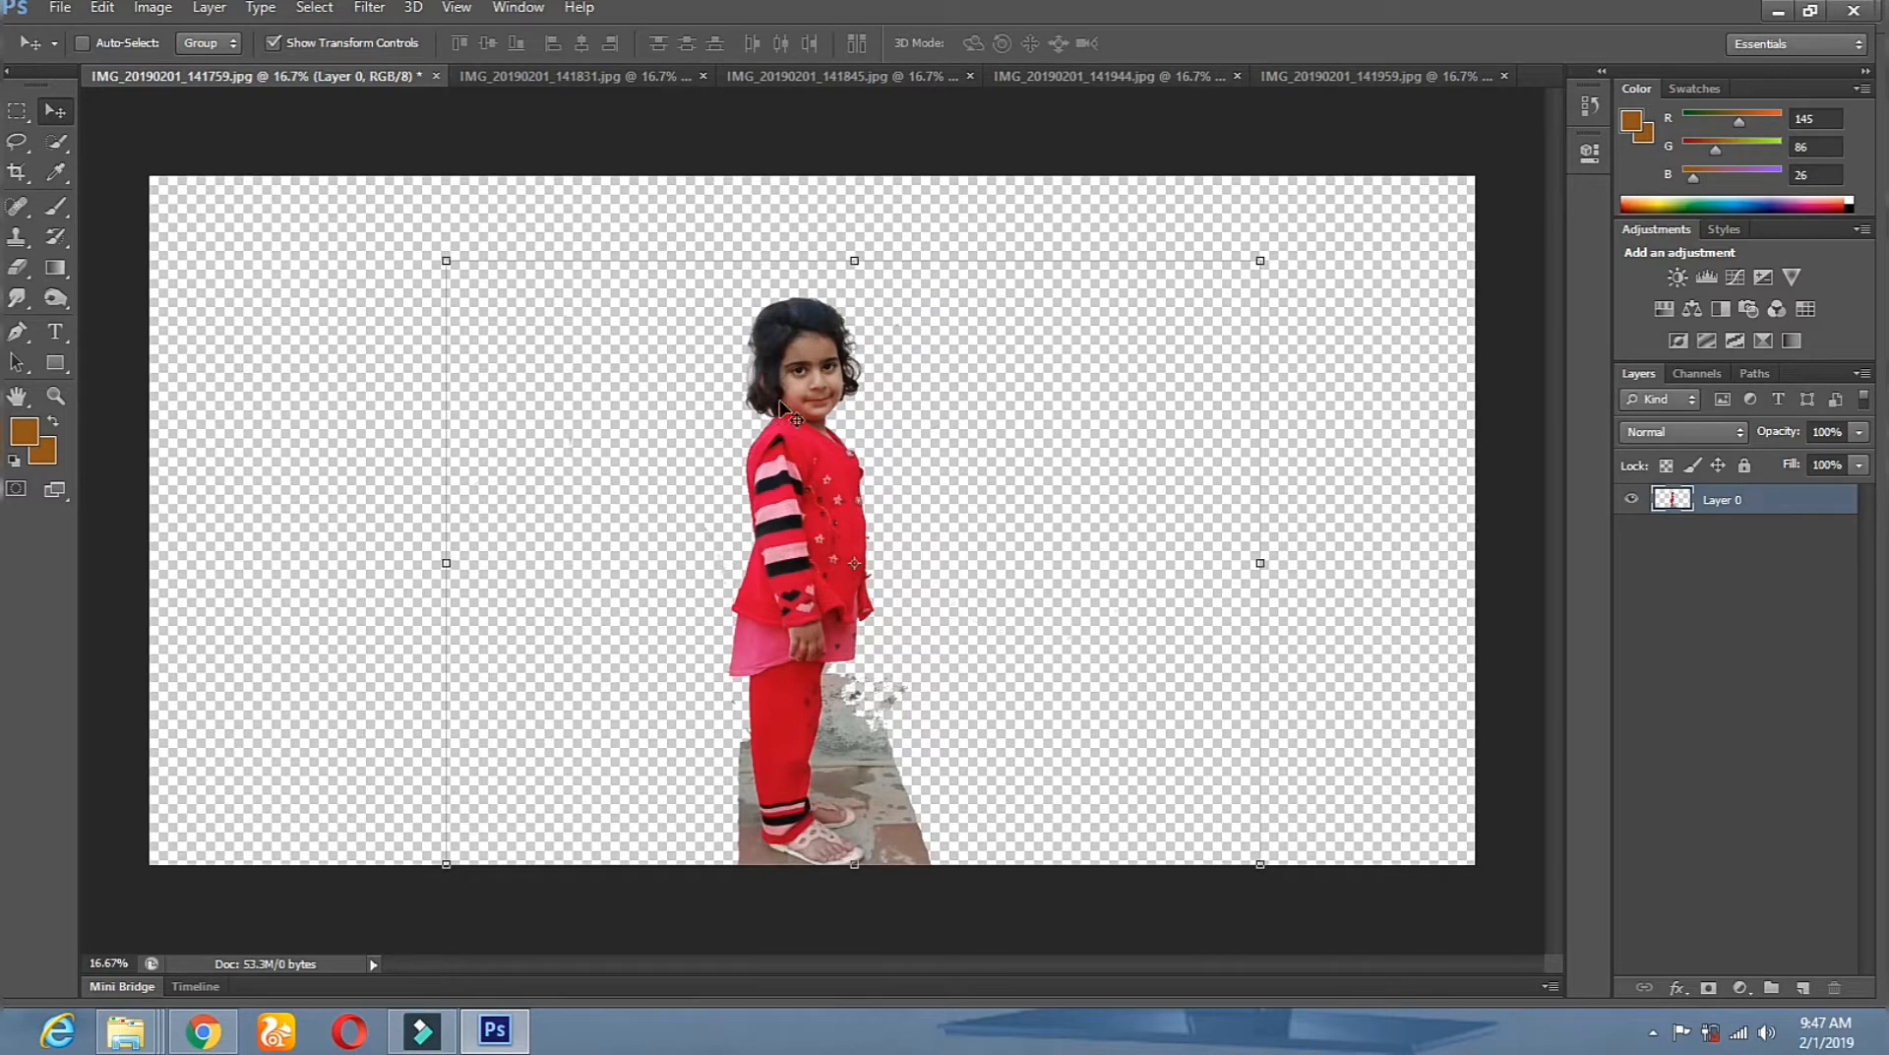
Move the first girl into the left third and shift the 141831 cutout on its canvas.
{"action": "left_click", "coordinate": [280, 43]}
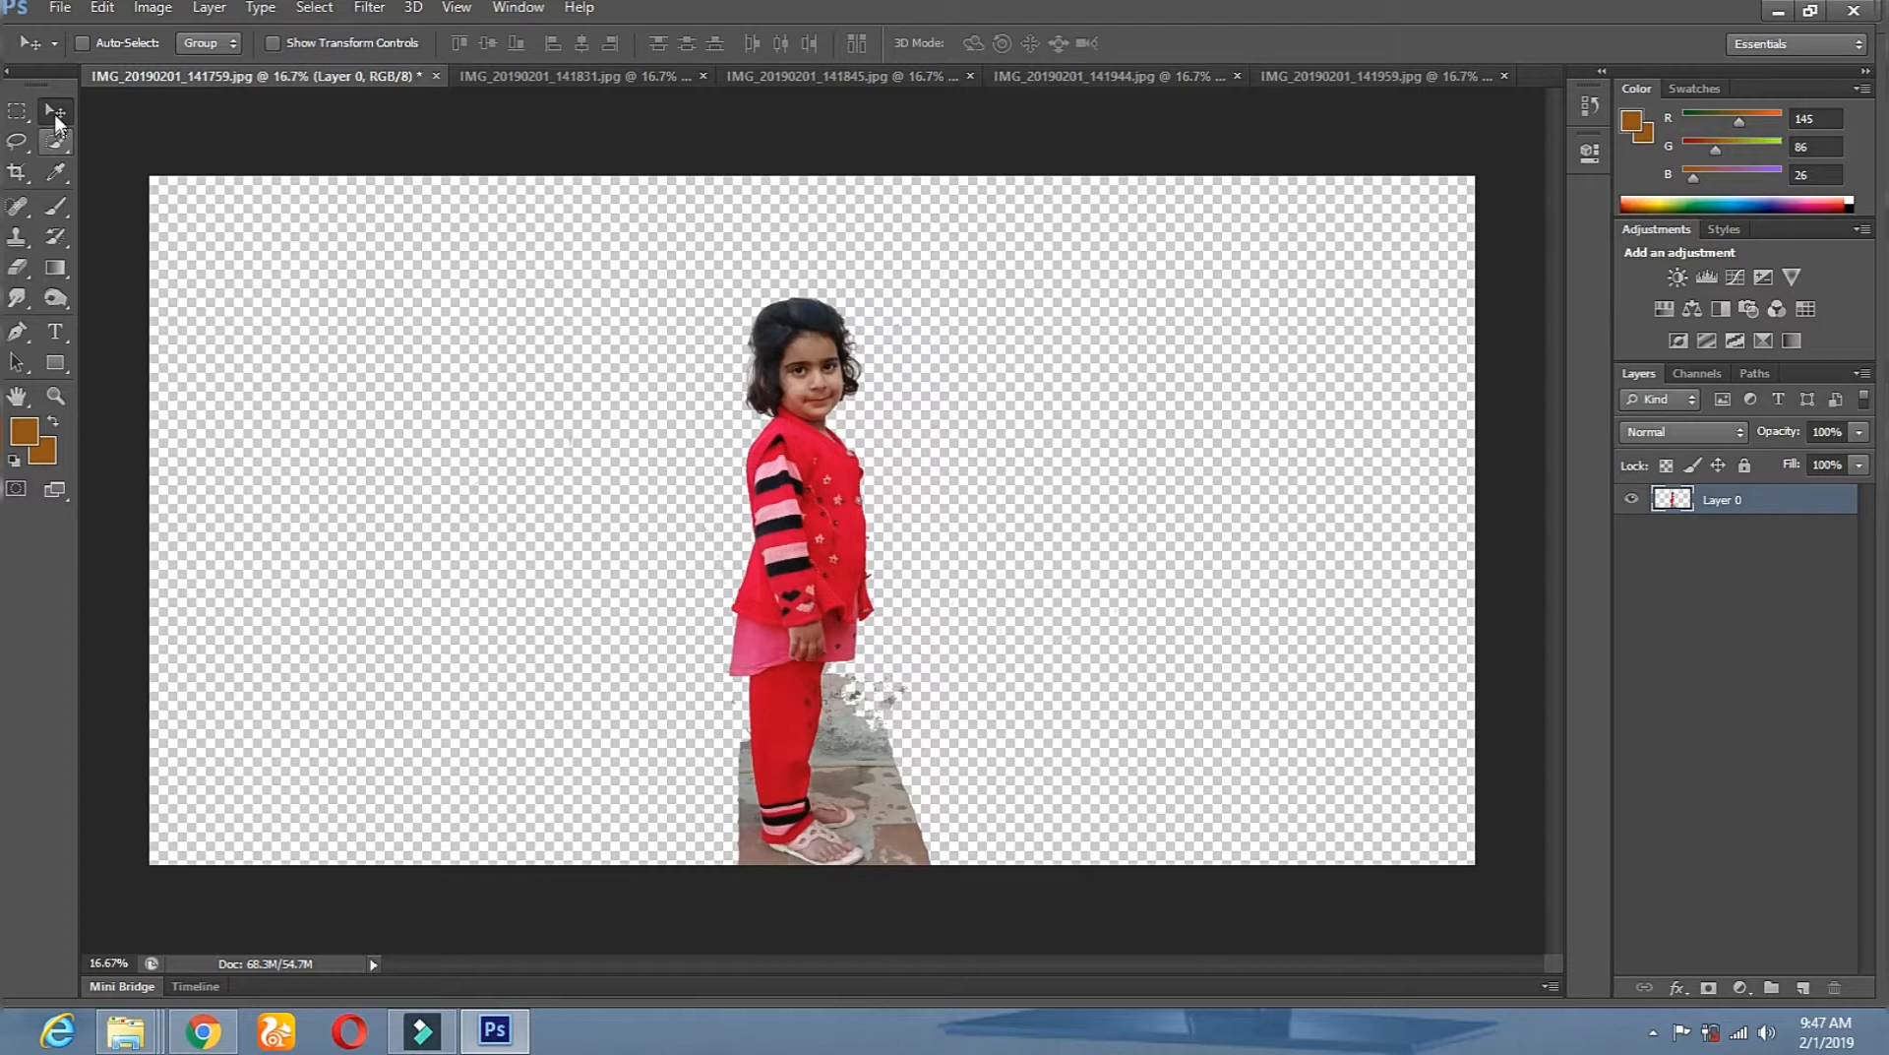
{"action": "left_click_drag", "start_coordinate": [826, 527], "coordinate": [495, 469]}
{"action": "left_click", "coordinate": [606, 78]}
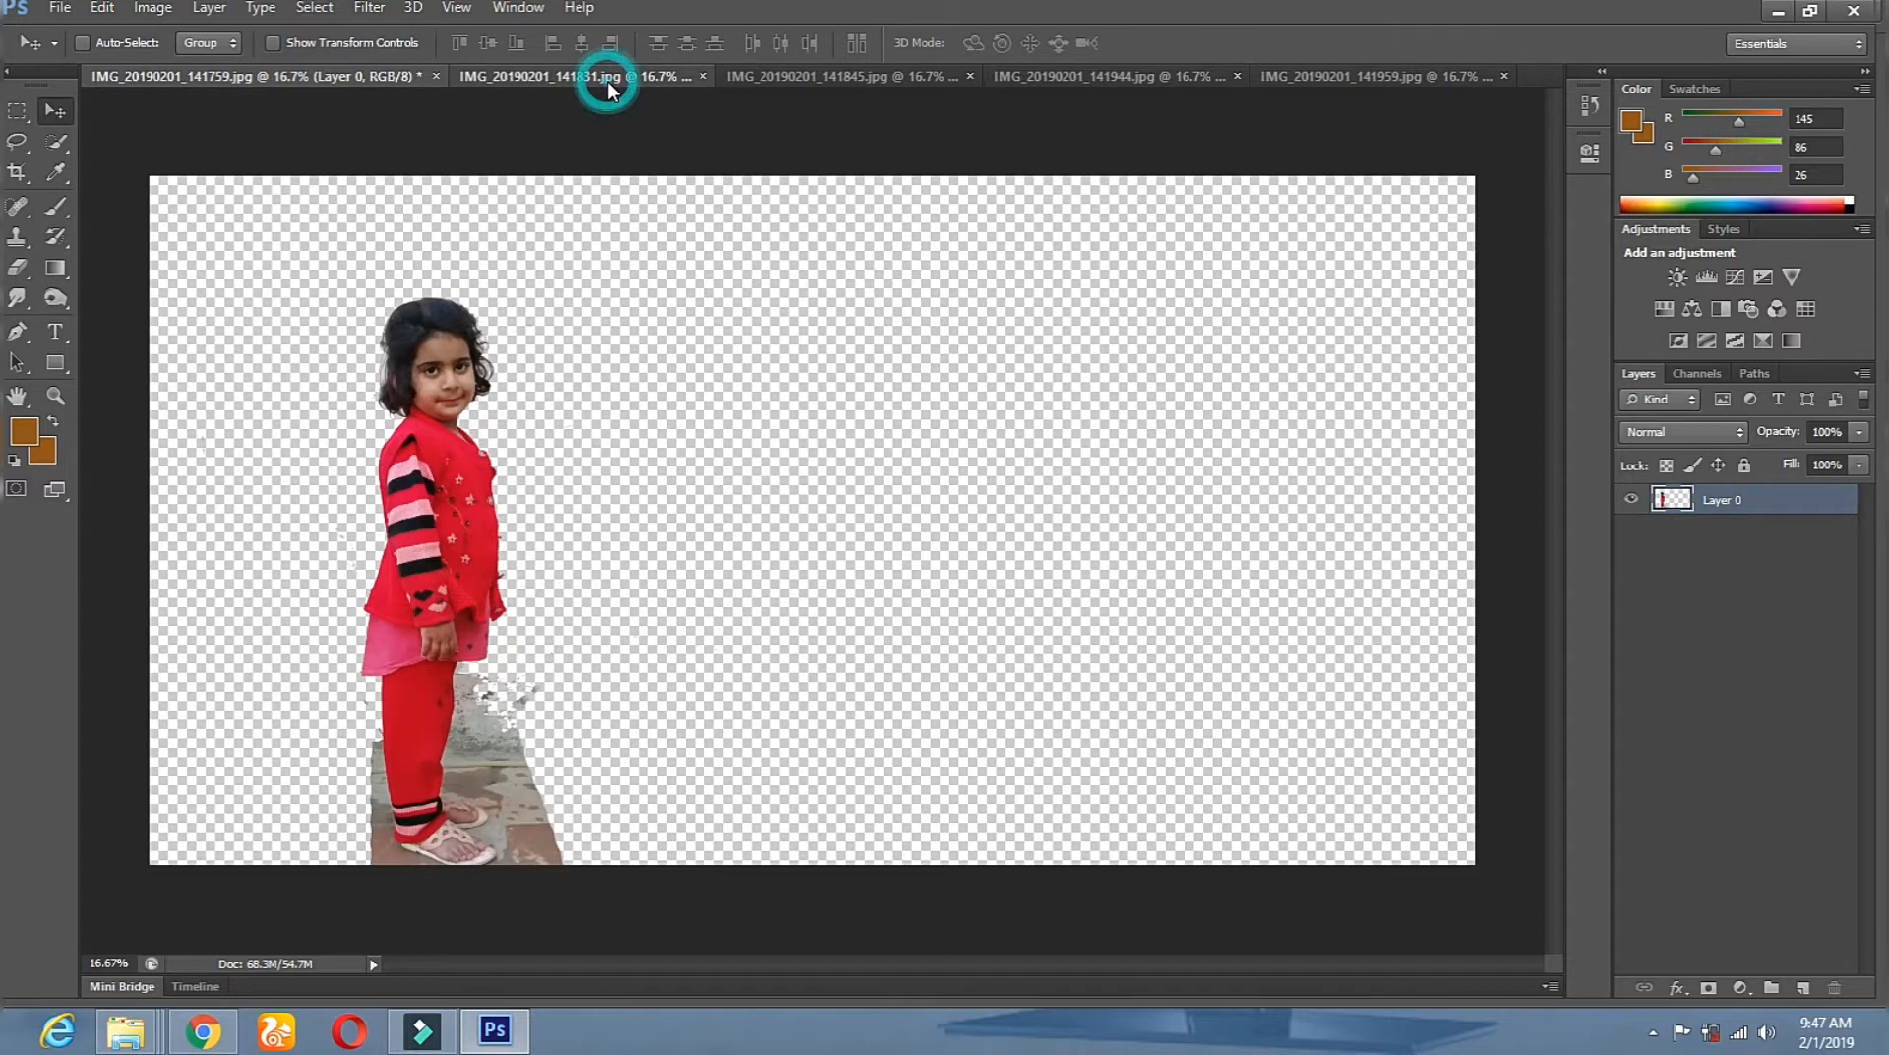
{"action": "left_click_drag", "start_coordinate": [832, 487], "coordinate": [740, 448]}
{"action": "left_click_drag", "start_coordinate": [740, 526], "coordinate": [195, 63]}
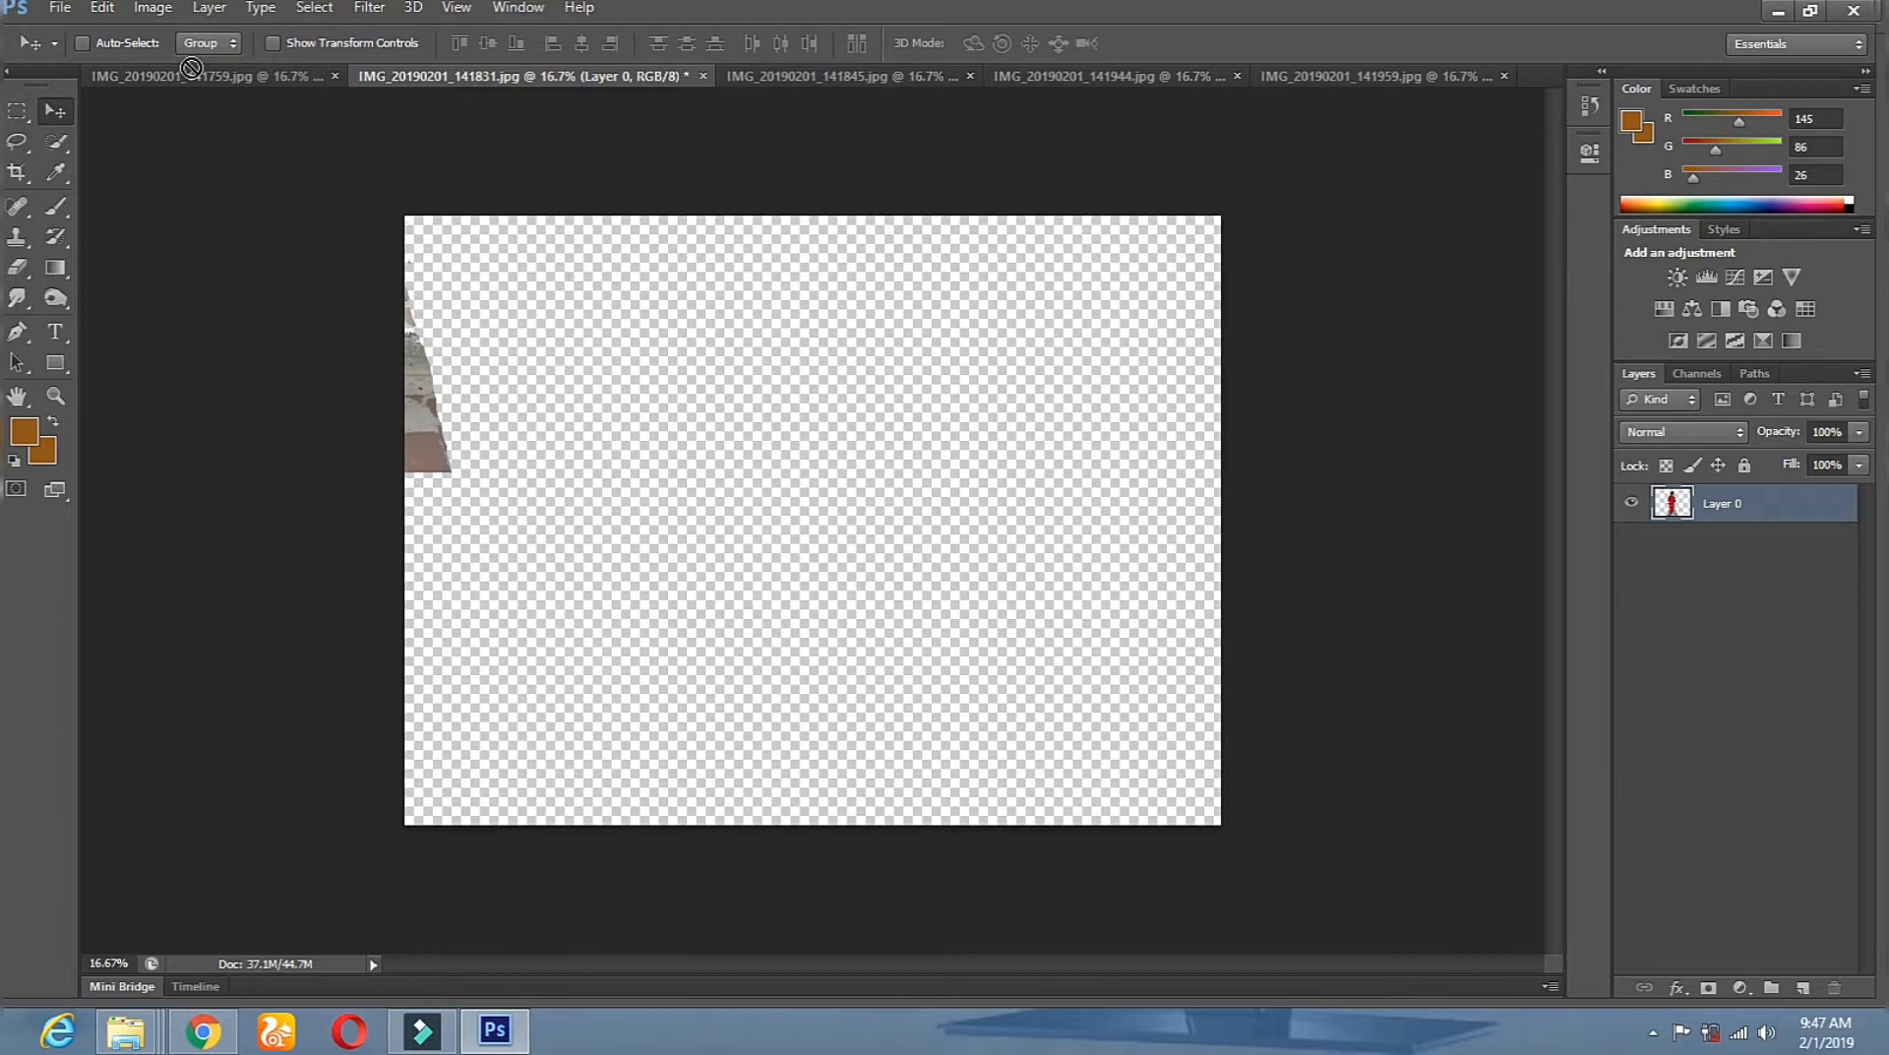
{"action": "left_click_drag", "start_coordinate": [578, 364], "coordinate": [661, 445]}
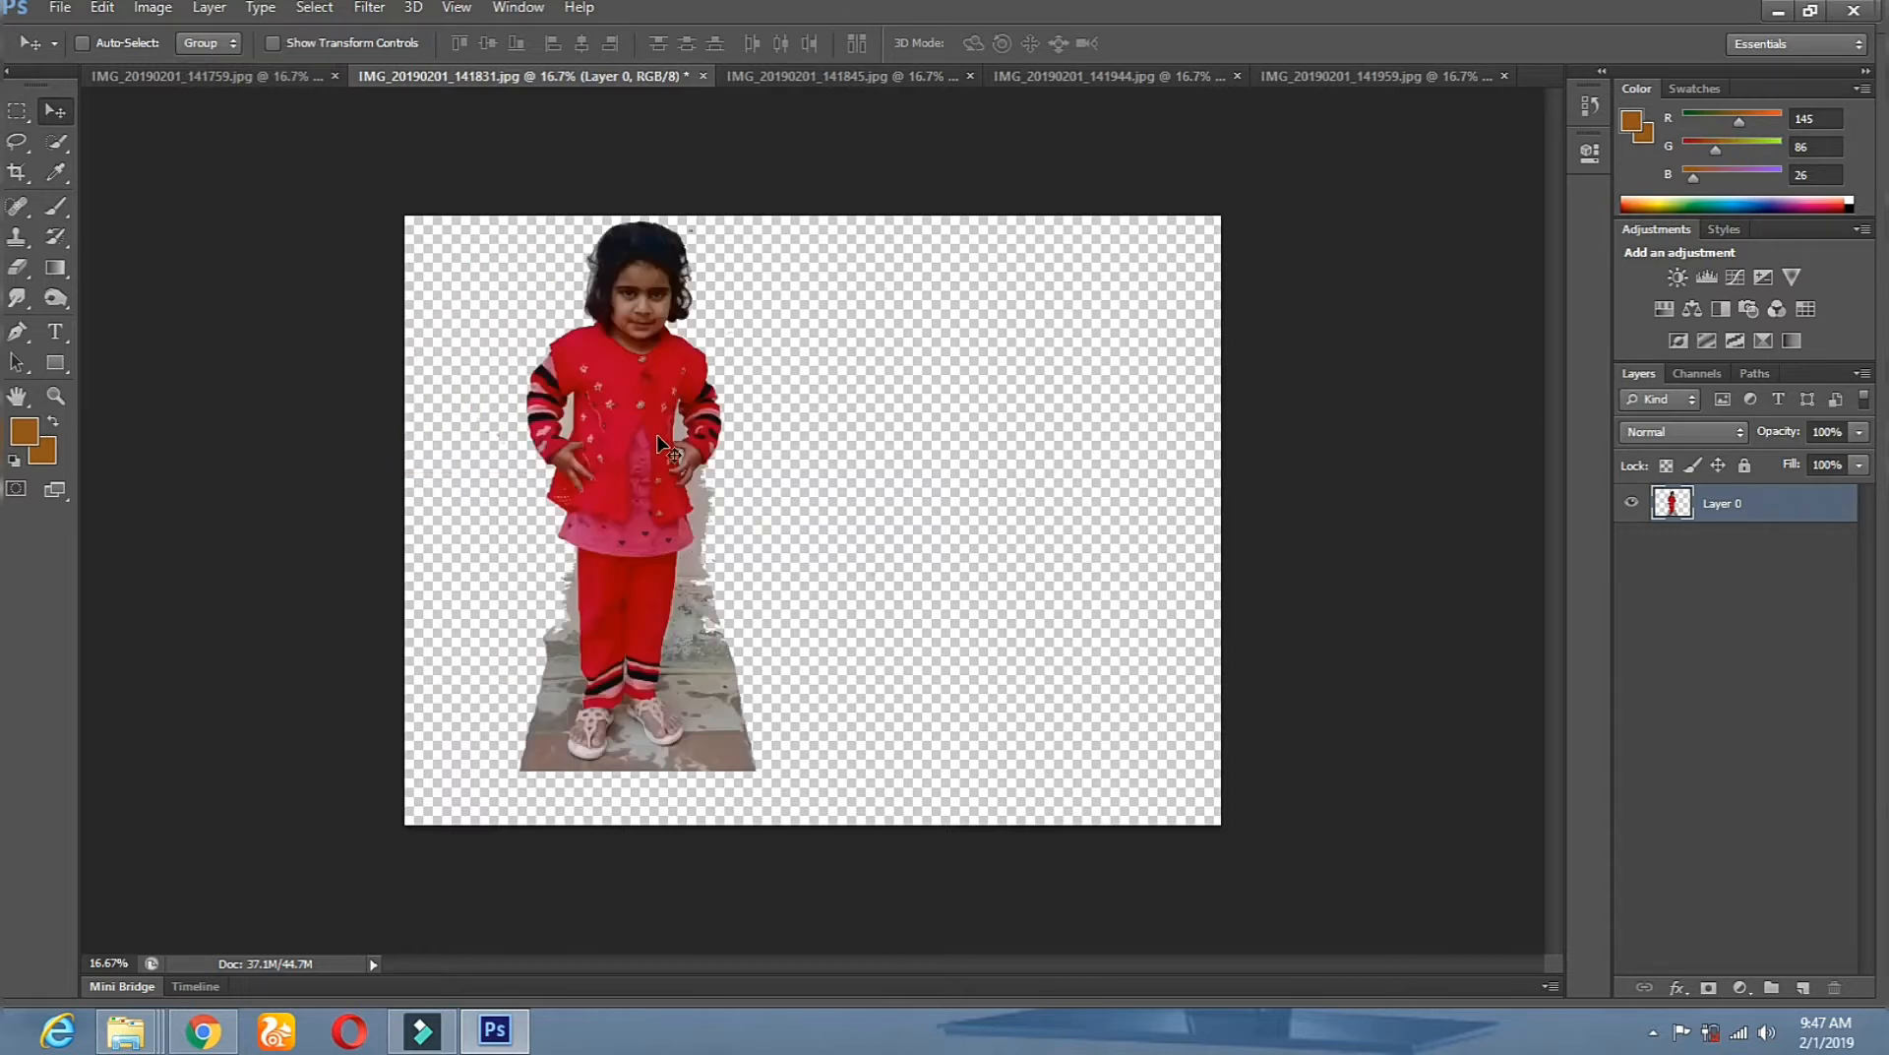
Drag the front-facing 141831 girl into the wide image beside the first girl.
{"action": "left_click", "coordinate": [189, 75]}
{"action": "left_click", "coordinate": [484, 75]}
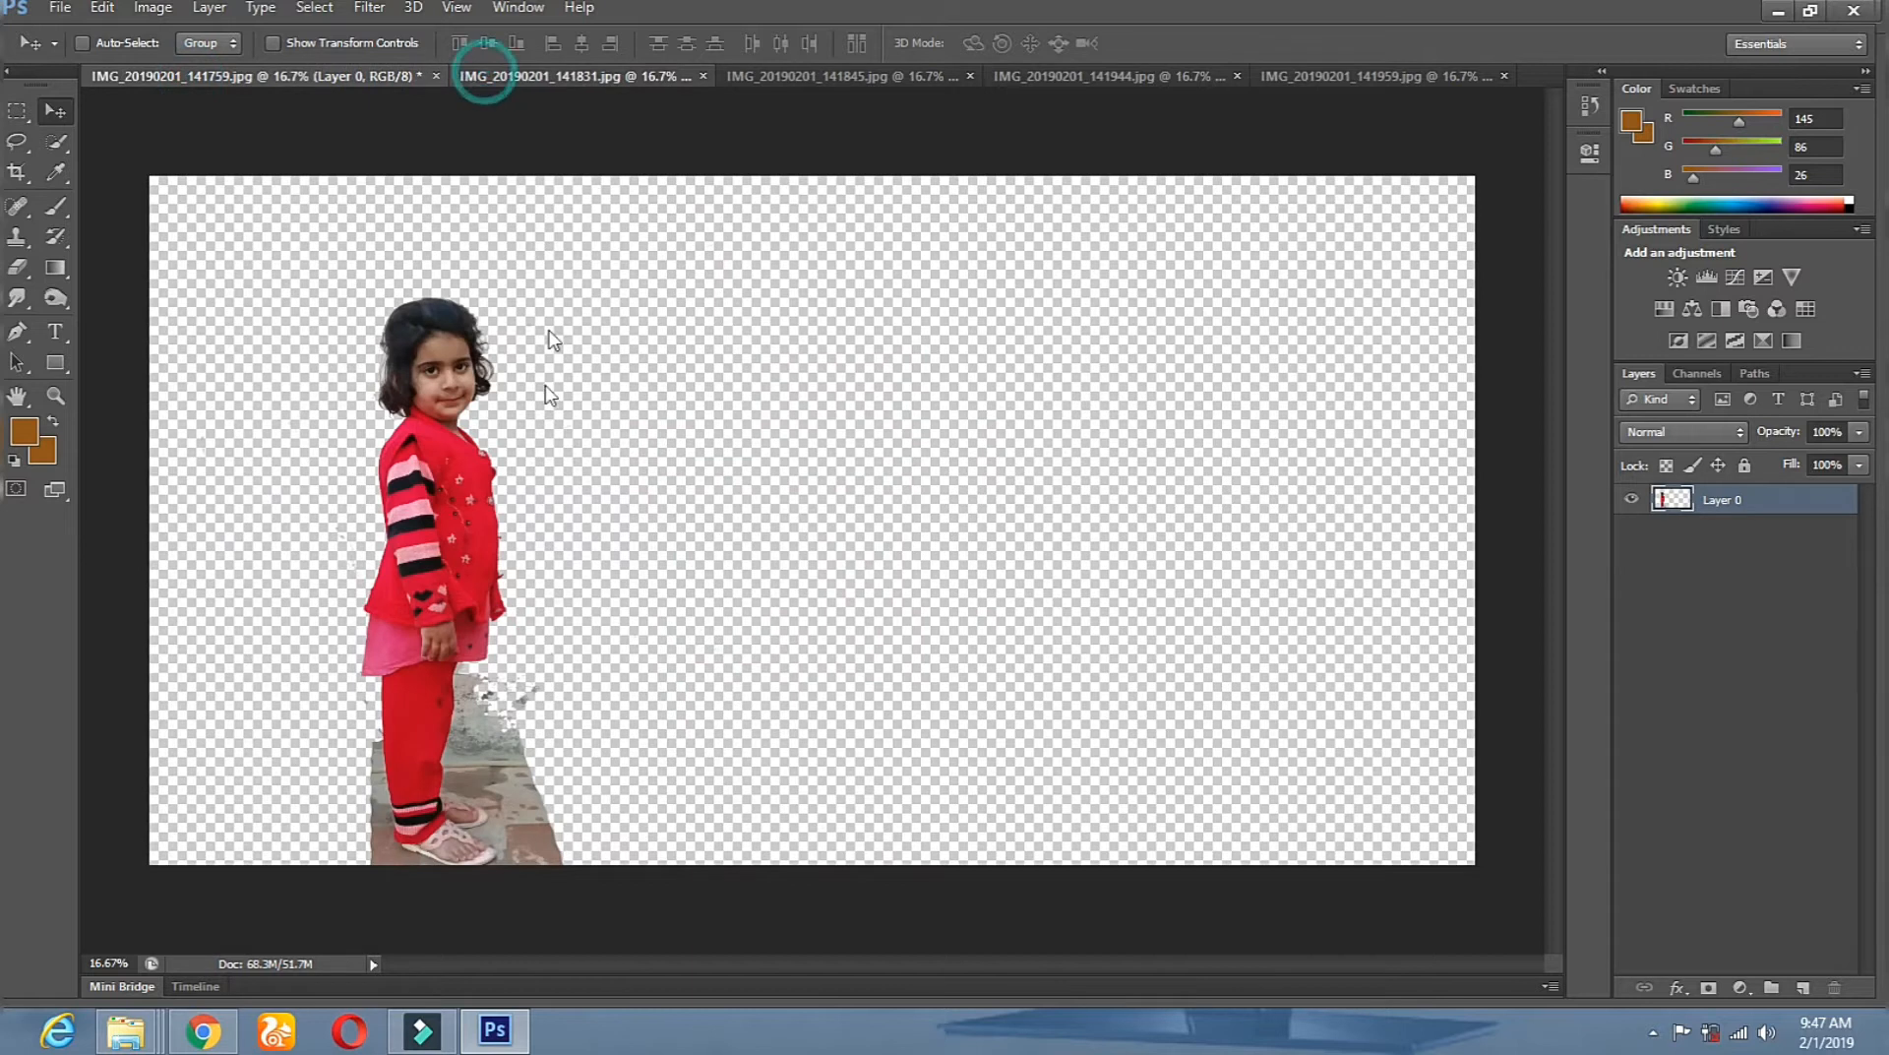
{"action": "left_click", "coordinate": [49, 110]}
{"action": "left_click_drag", "start_coordinate": [698, 450], "coordinate": [168, 75]}
{"action": "left_click_drag", "start_coordinate": [35, 89], "coordinate": [748, 536]}
{"action": "mouse_move", "coordinate": [746, 542]}
{"action": "left_mouse_down"}
{"action": "mouse_move", "coordinate": [740, 488]}
{"action": "mouse_move", "coordinate": [735, 531]}
{"action": "left_mouse_up"}
Close the 141831 photo without saving.
{"action": "left_click", "coordinate": [486, 71]}
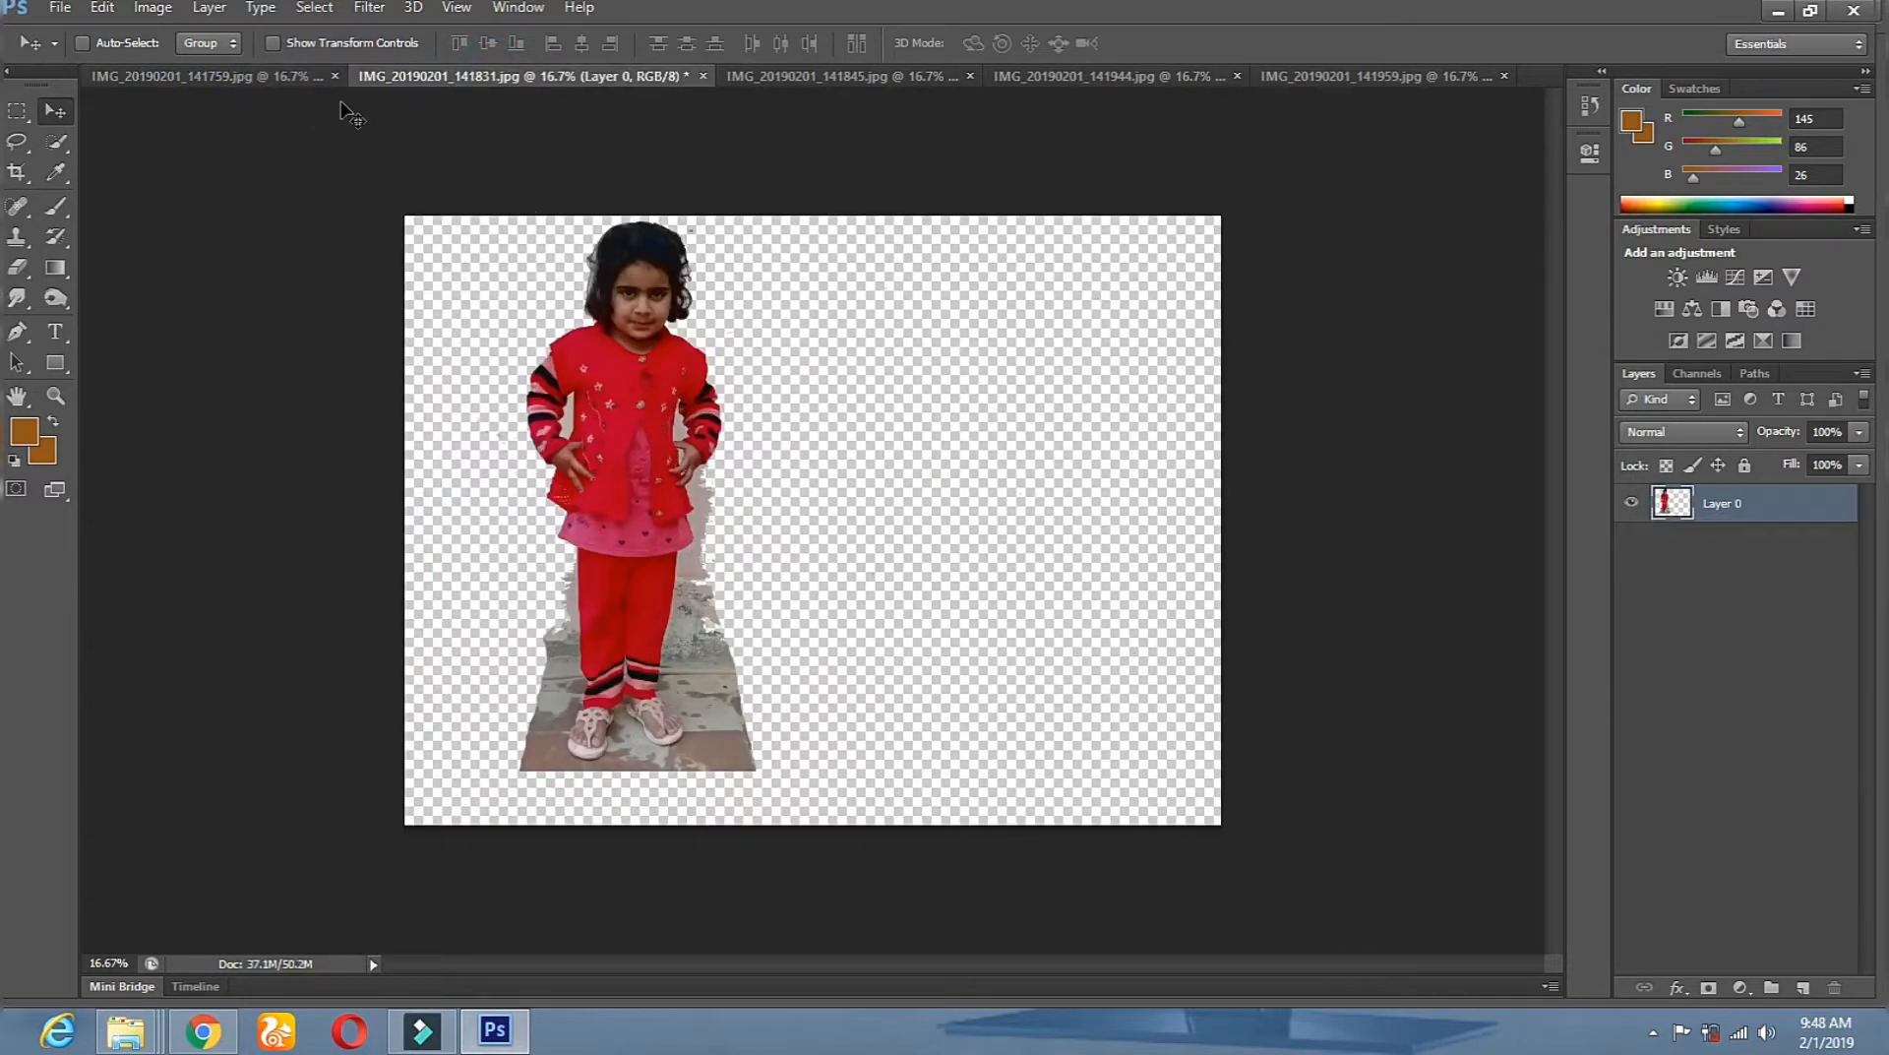
{"action": "left_click", "coordinate": [223, 77]}
{"action": "left_click_drag", "start_coordinate": [611, 401], "coordinate": [698, 79]}
{"action": "left_click", "coordinate": [703, 76]}
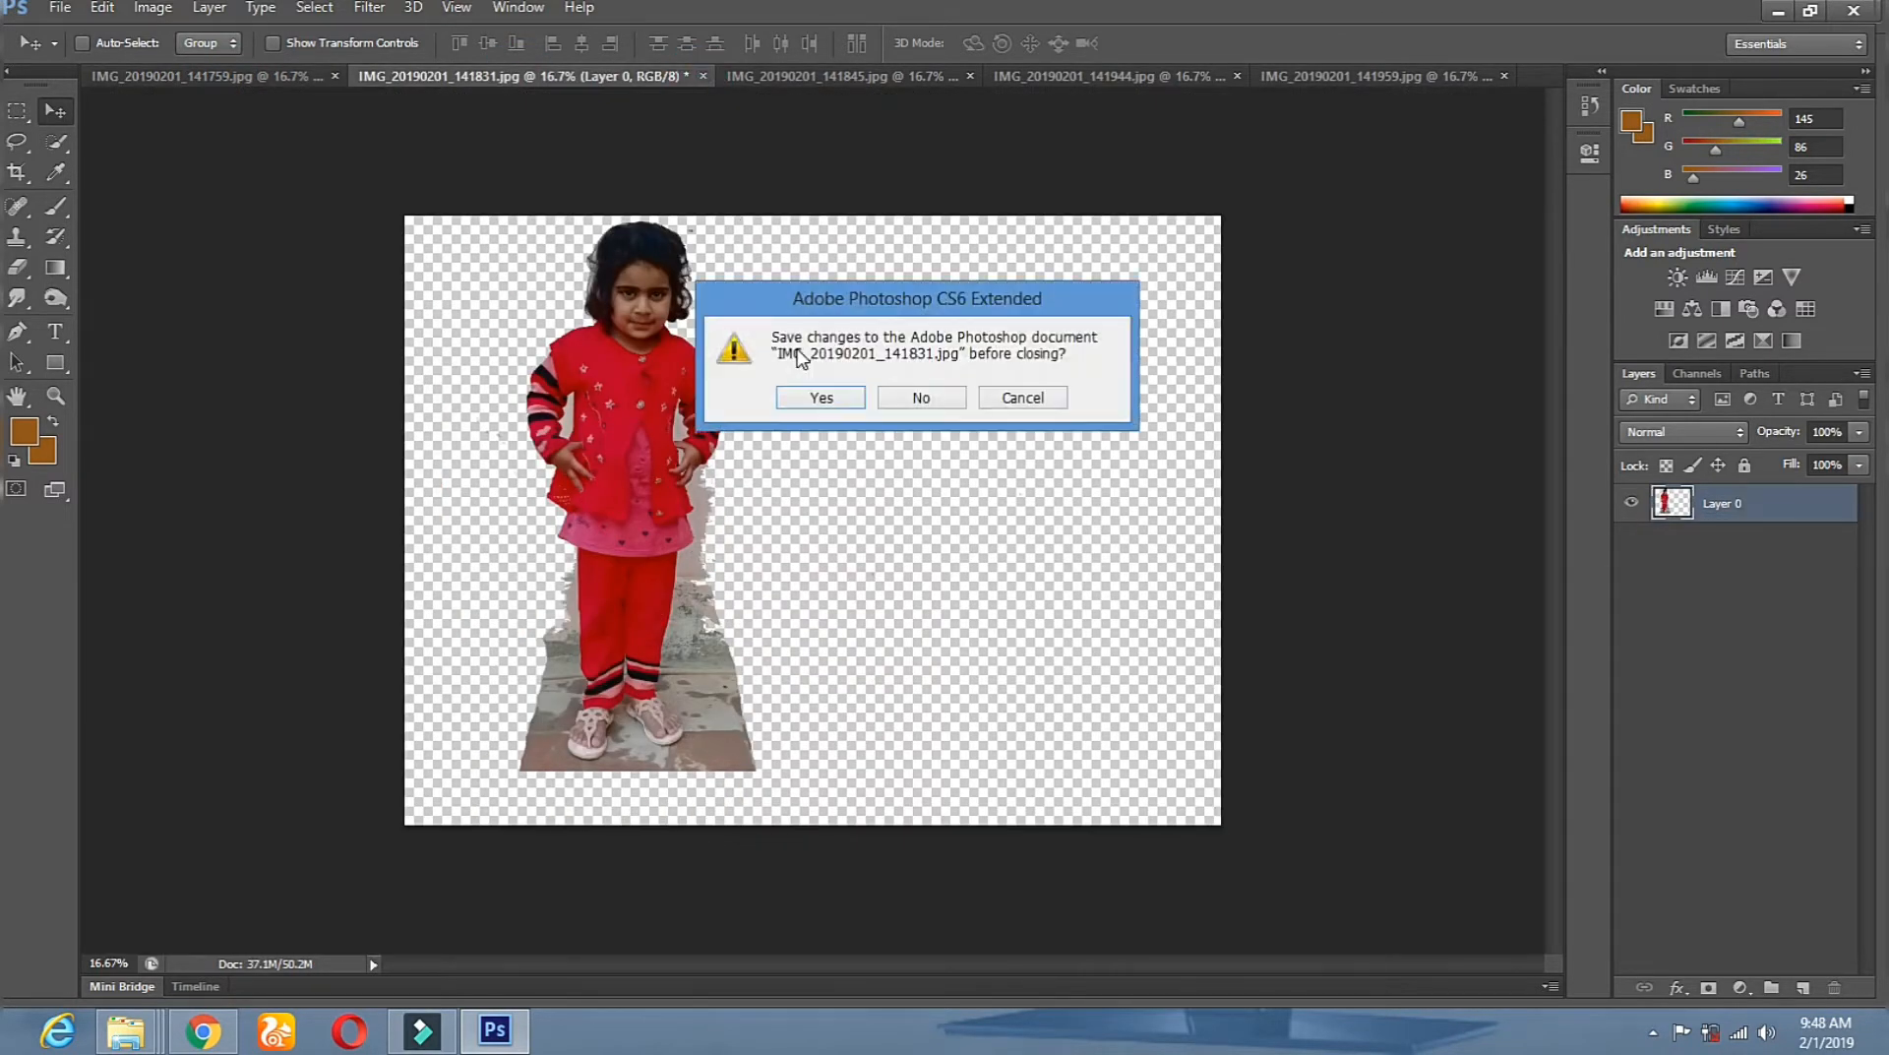
{"action": "left_click", "coordinate": [925, 397]}
Bring the 141845 girl into the wide image and close that photo without saving.
{"action": "left_click_drag", "start_coordinate": [524, 147], "coordinate": [56, 113]}
{"action": "left_click_drag", "start_coordinate": [812, 434], "coordinate": [956, 489]}
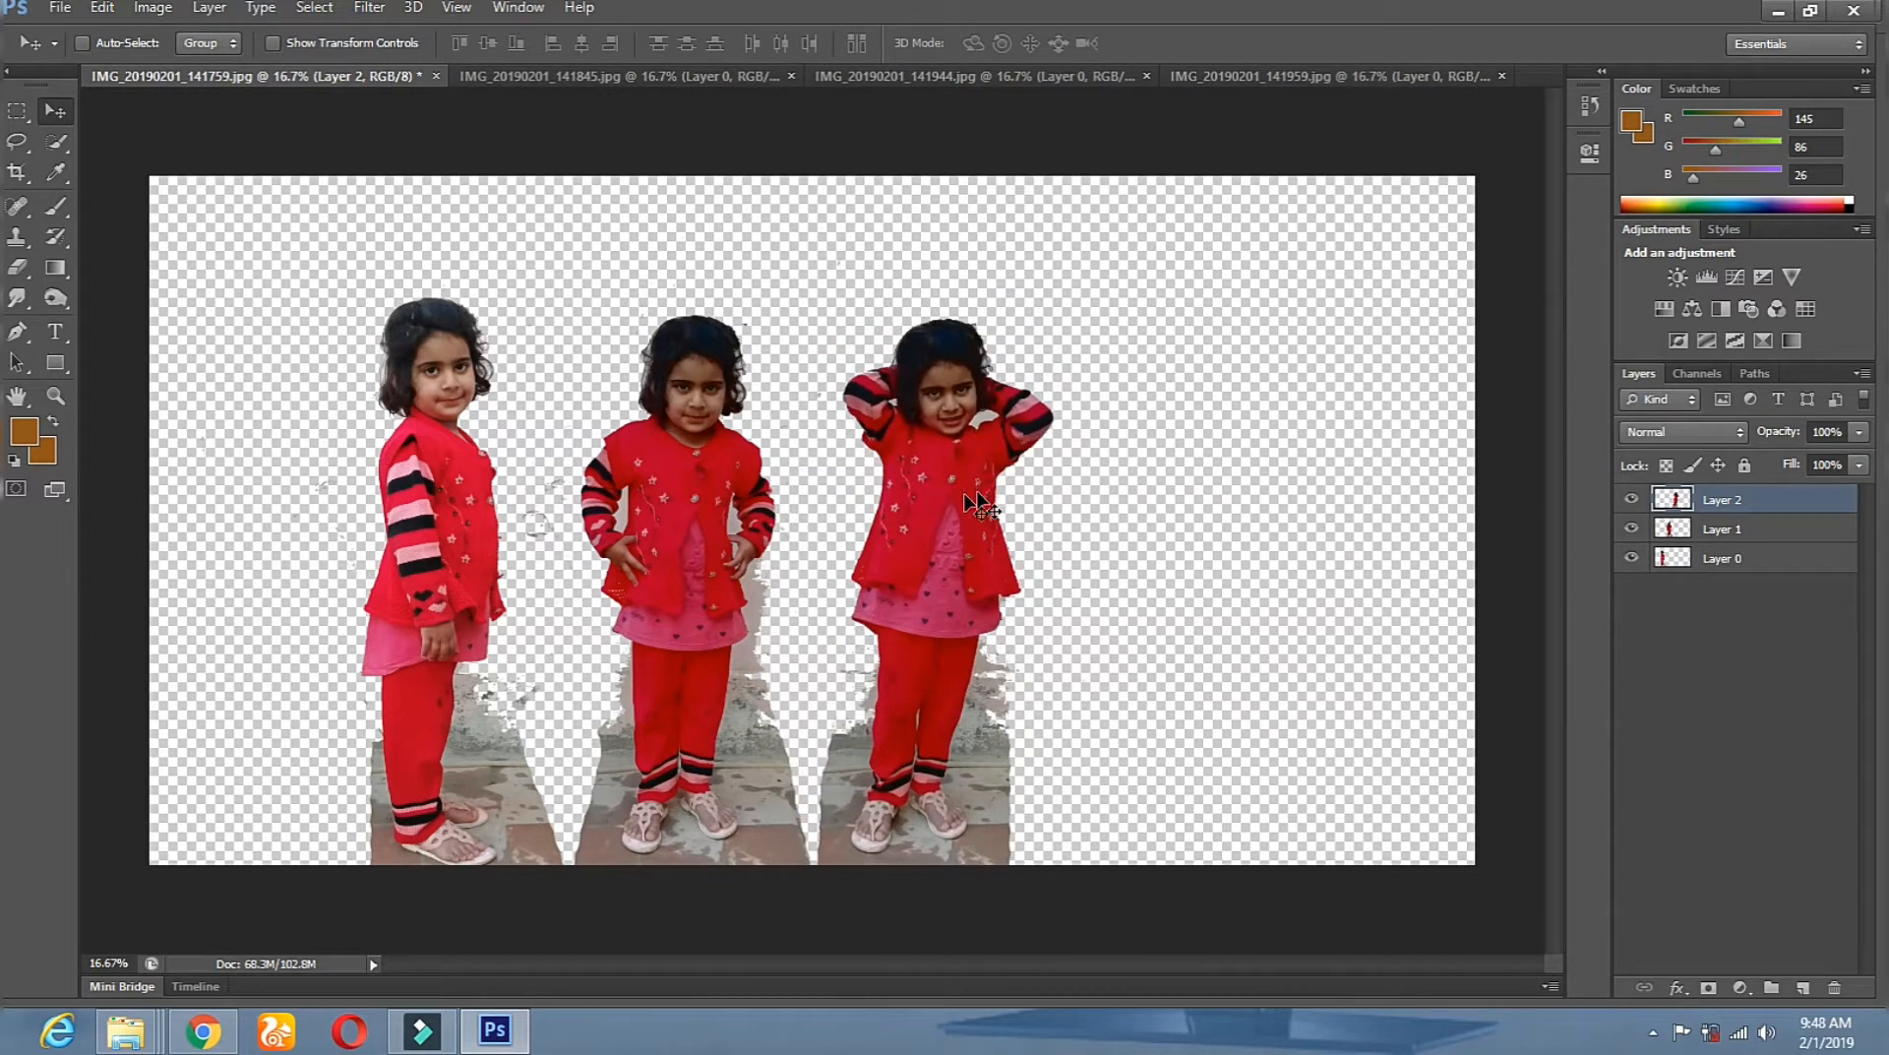
{"action": "left_click", "coordinate": [665, 77]}
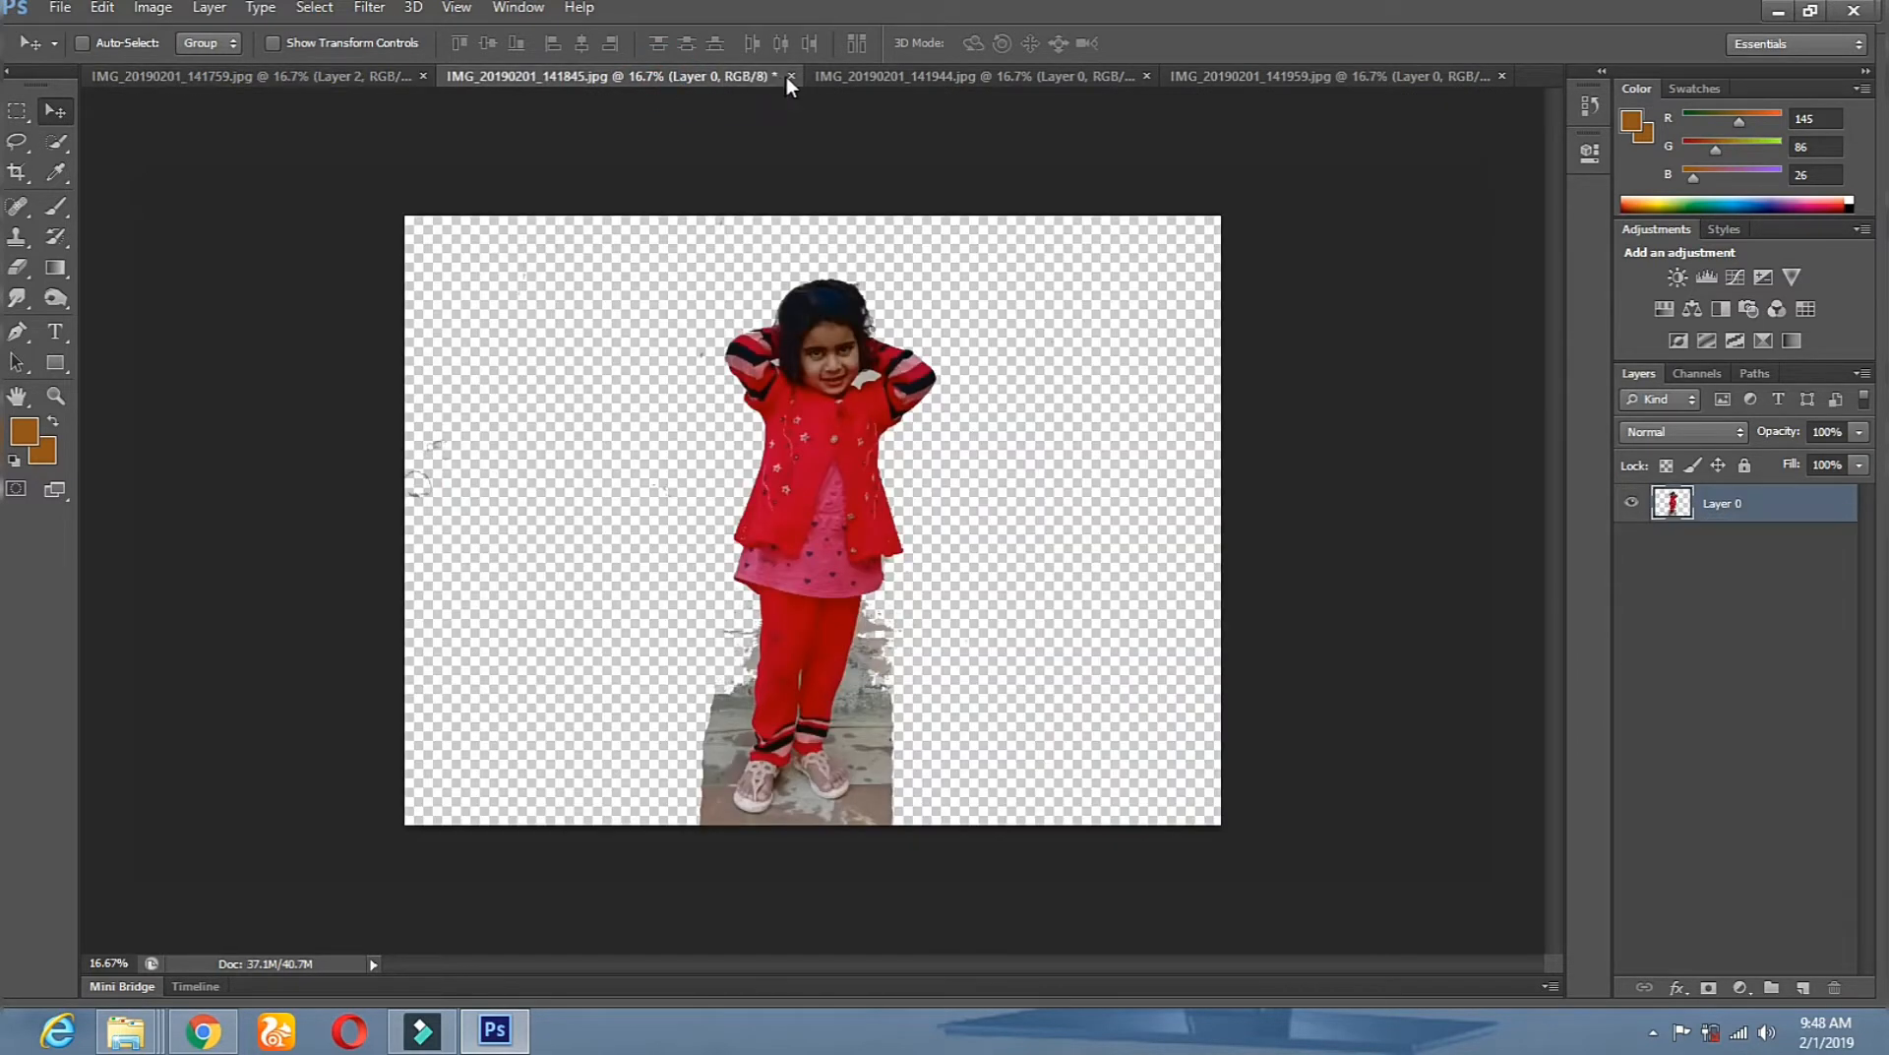
{"action": "left_click", "coordinate": [926, 397]}
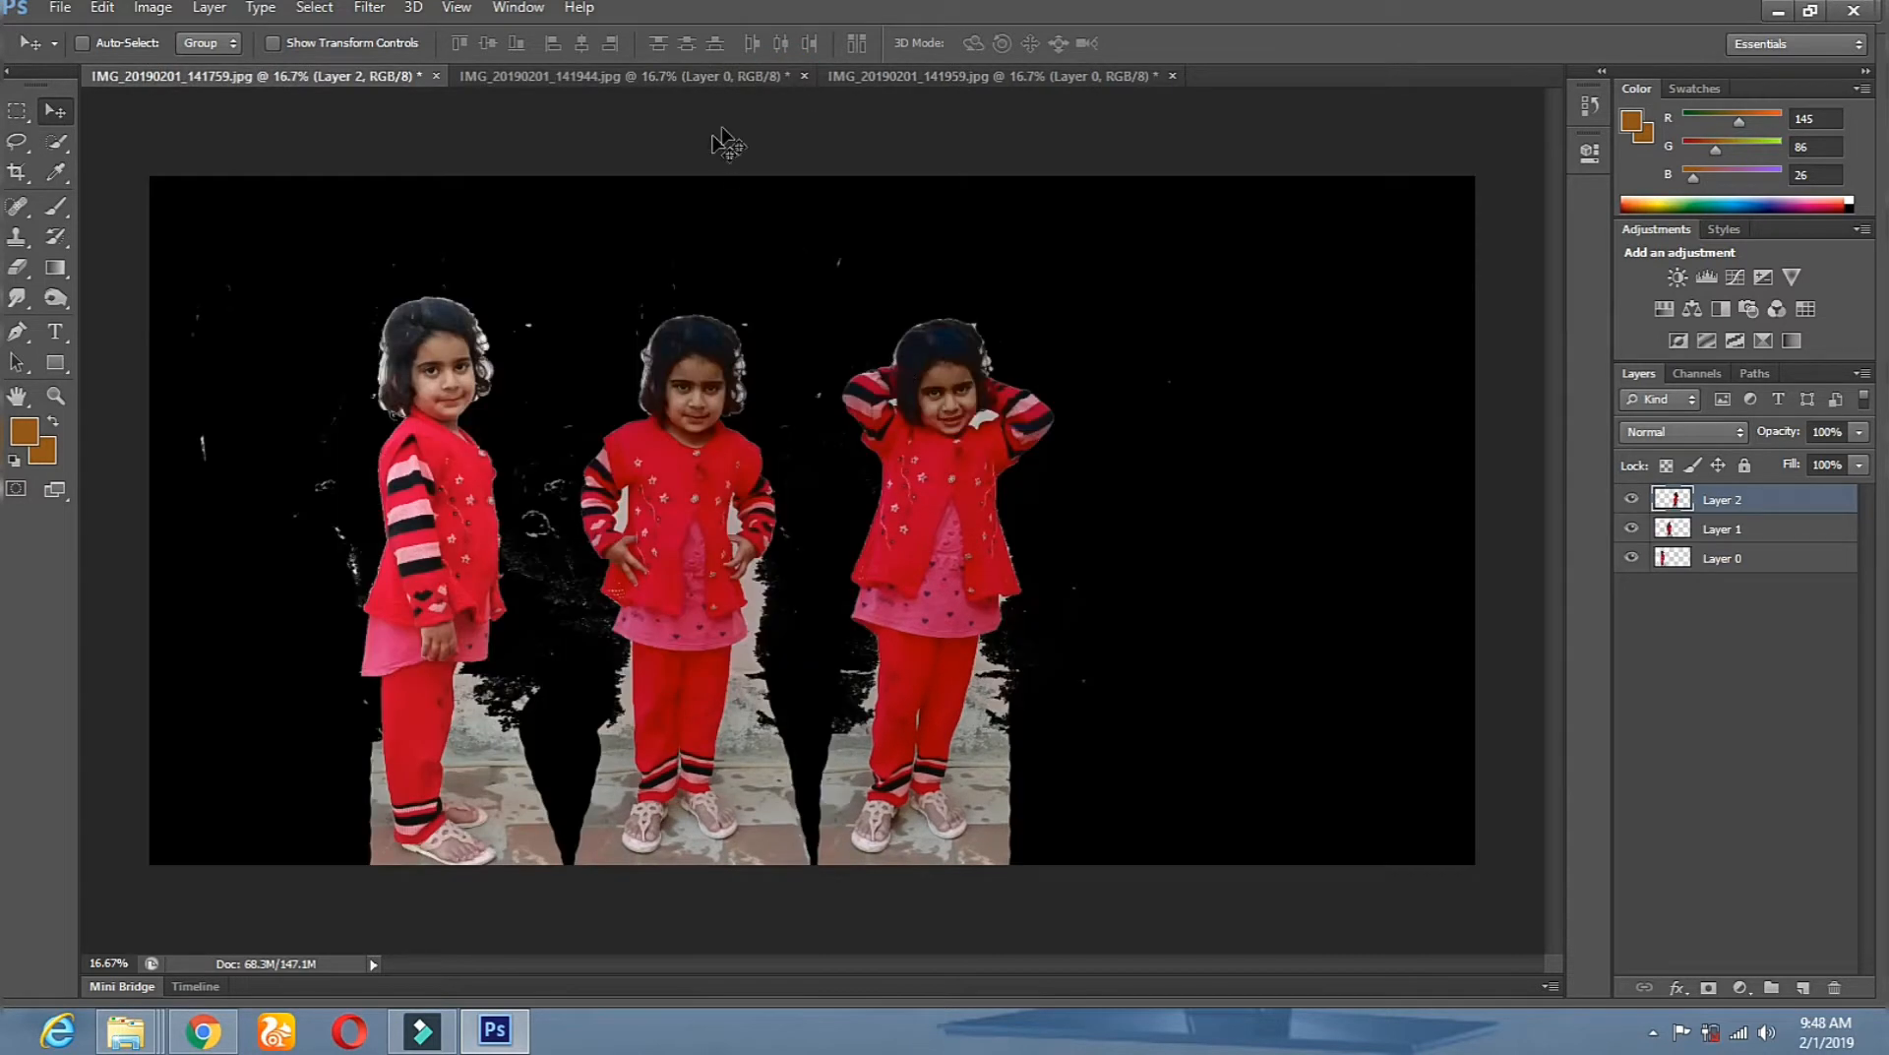
Place the 141944 girl right of the others and close its photo without saving.
{"action": "left_click", "coordinate": [708, 76]}
{"action": "left_click", "coordinate": [59, 110]}
{"action": "left_click_drag", "start_coordinate": [777, 438], "coordinate": [1088, 499]}
{"action": "left_click_drag", "start_coordinate": [1129, 430], "coordinate": [1129, 483]}
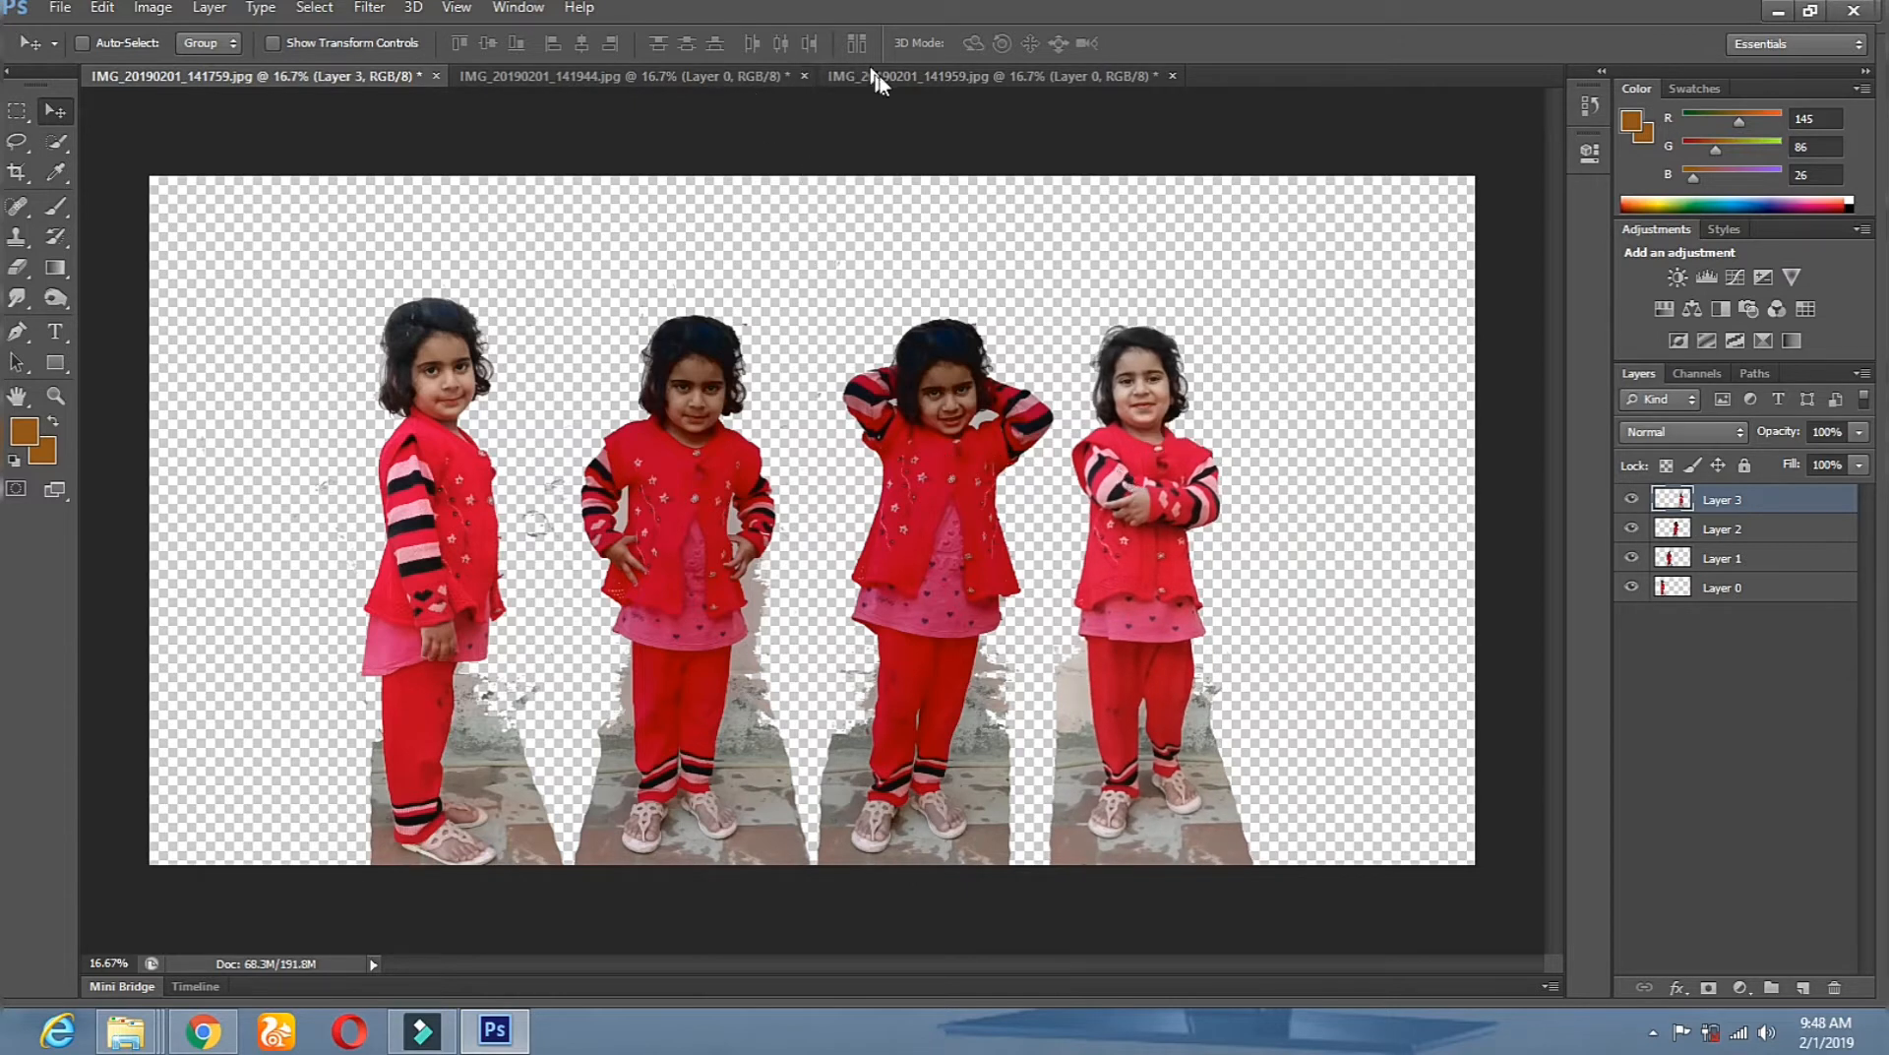
{"action": "left_click", "coordinate": [673, 77]}
{"action": "left_click", "coordinate": [804, 76]}
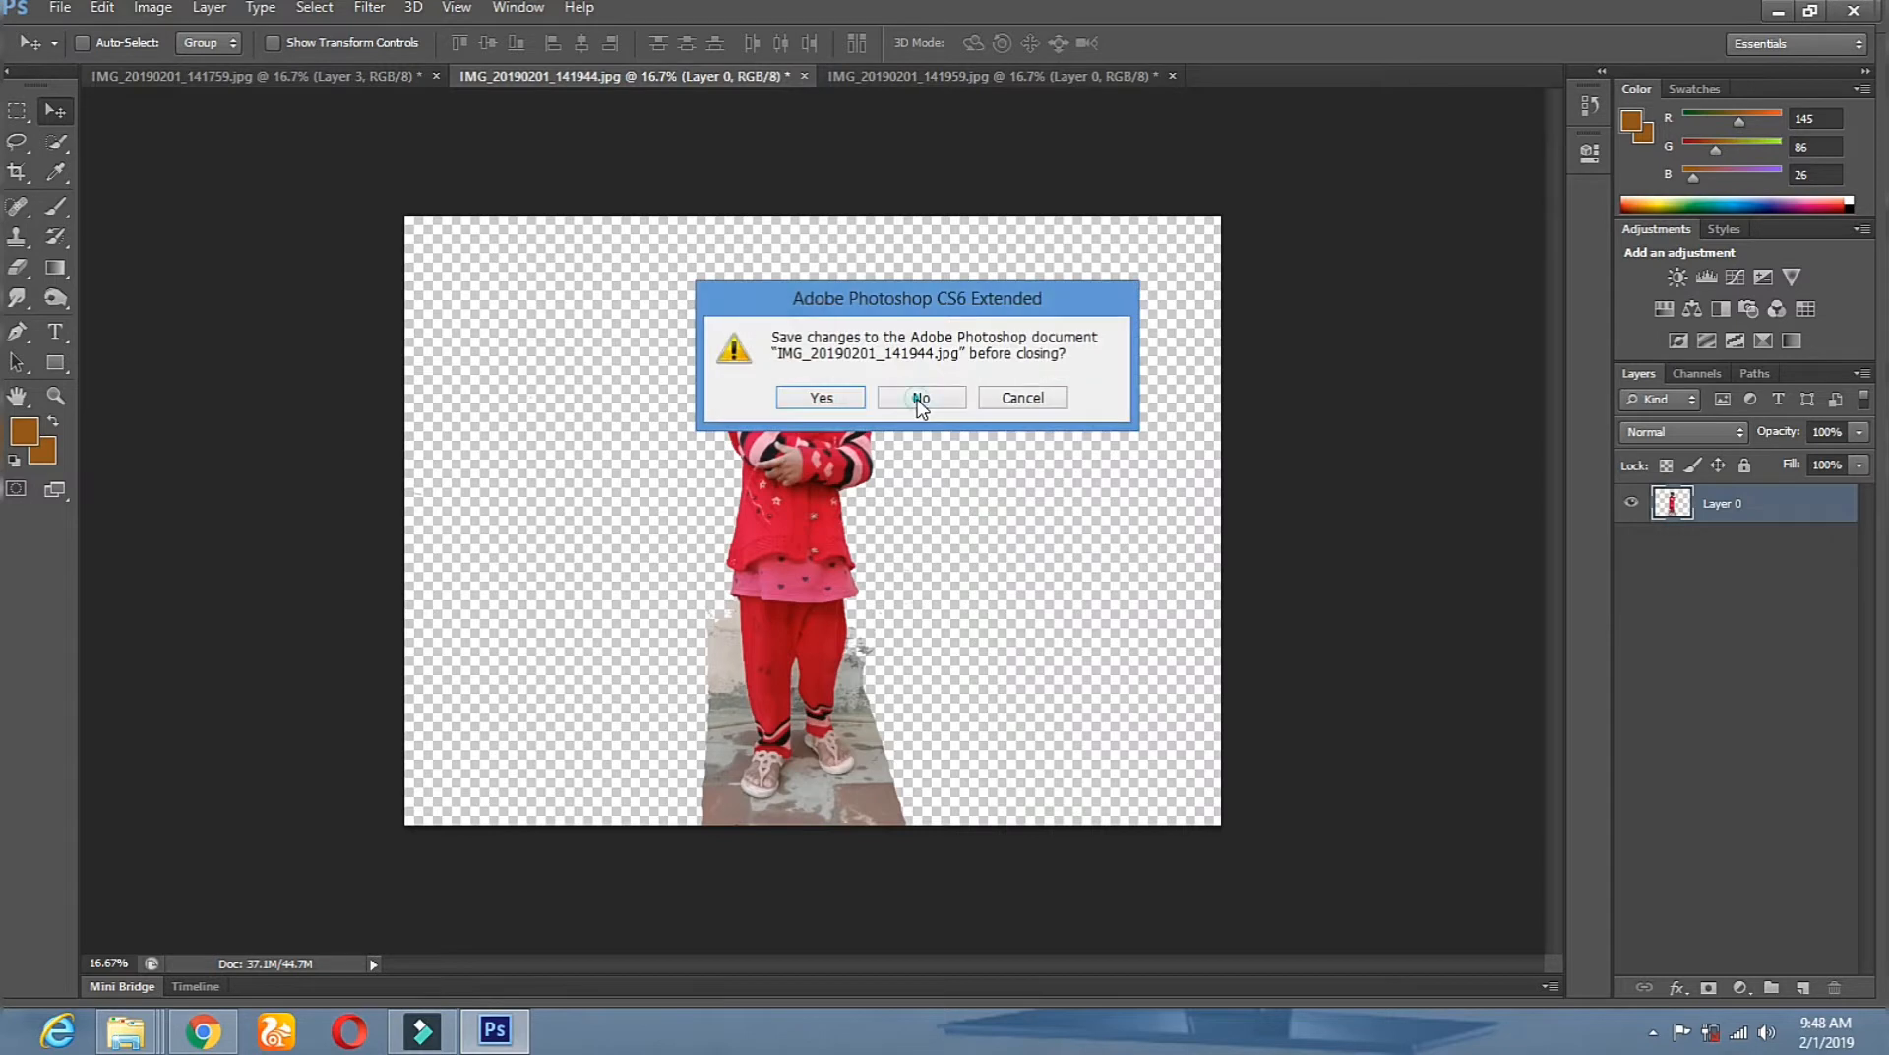
{"action": "left_click", "coordinate": [921, 395]}
Drag the 141959 girl into the wide image at the right end.
{"action": "left_click", "coordinate": [717, 76]}
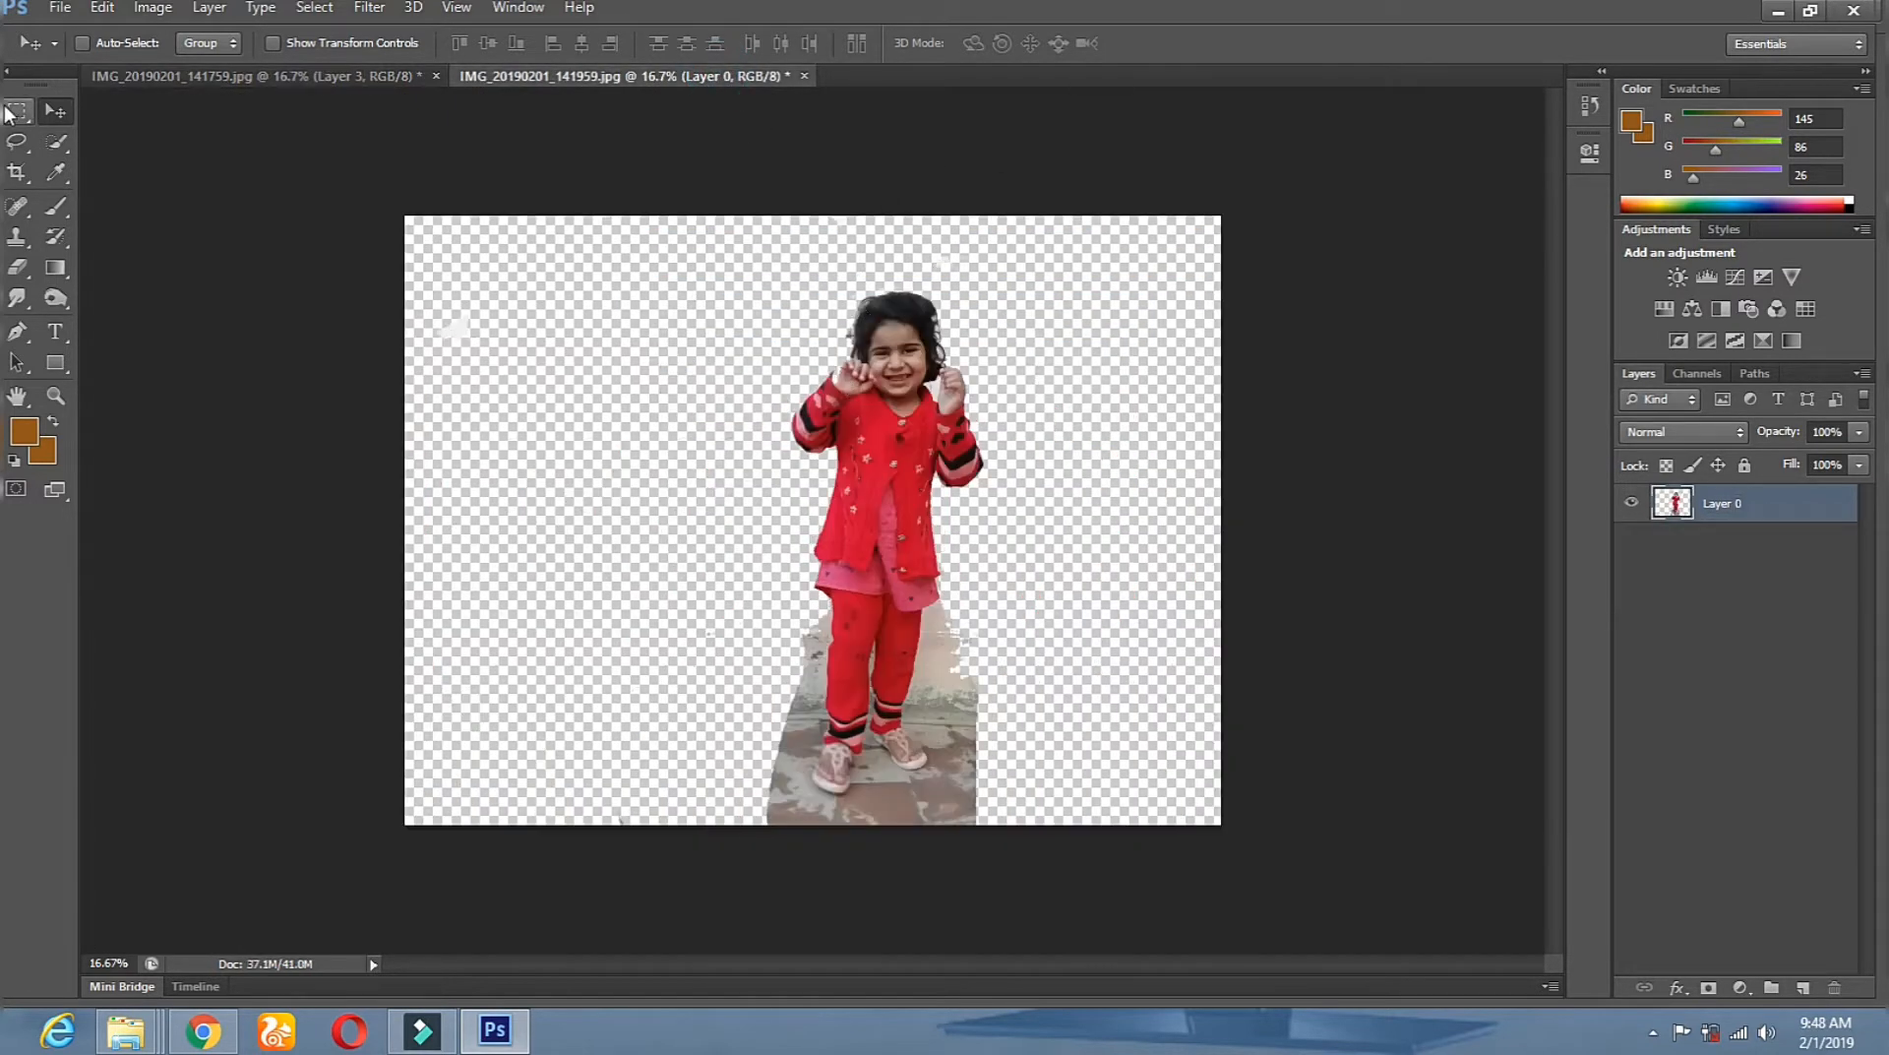
{"action": "left_click_drag", "start_coordinate": [829, 403], "coordinate": [1333, 531]}
{"action": "left_click_drag", "start_coordinate": [1390, 595], "coordinate": [1441, 506]}
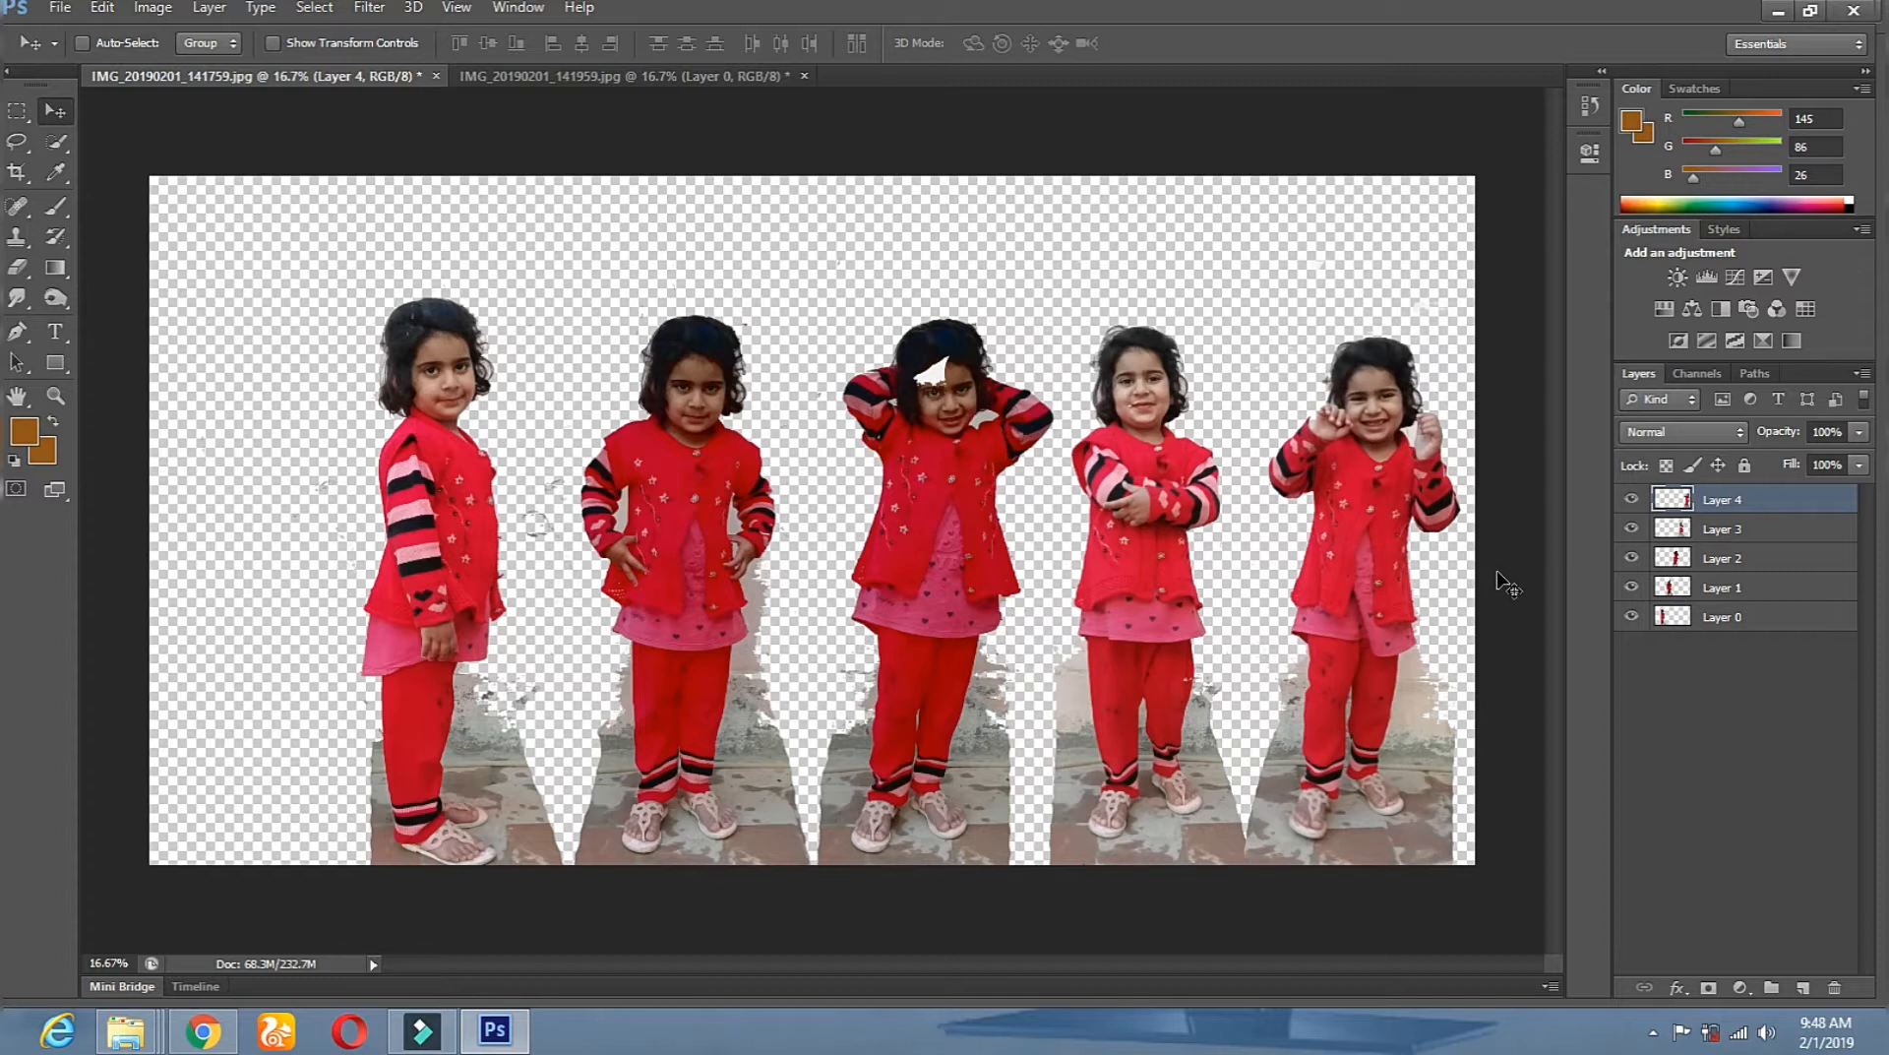
Nudge one girl slightly left and erase the white fleck in the middle girl's hair.
{"action": "right_click", "coordinate": [930, 369]}
{"action": "left_click", "coordinate": [940, 383]}
{"action": "left_click_drag", "start_coordinate": [939, 381], "coordinate": [920, 378]}
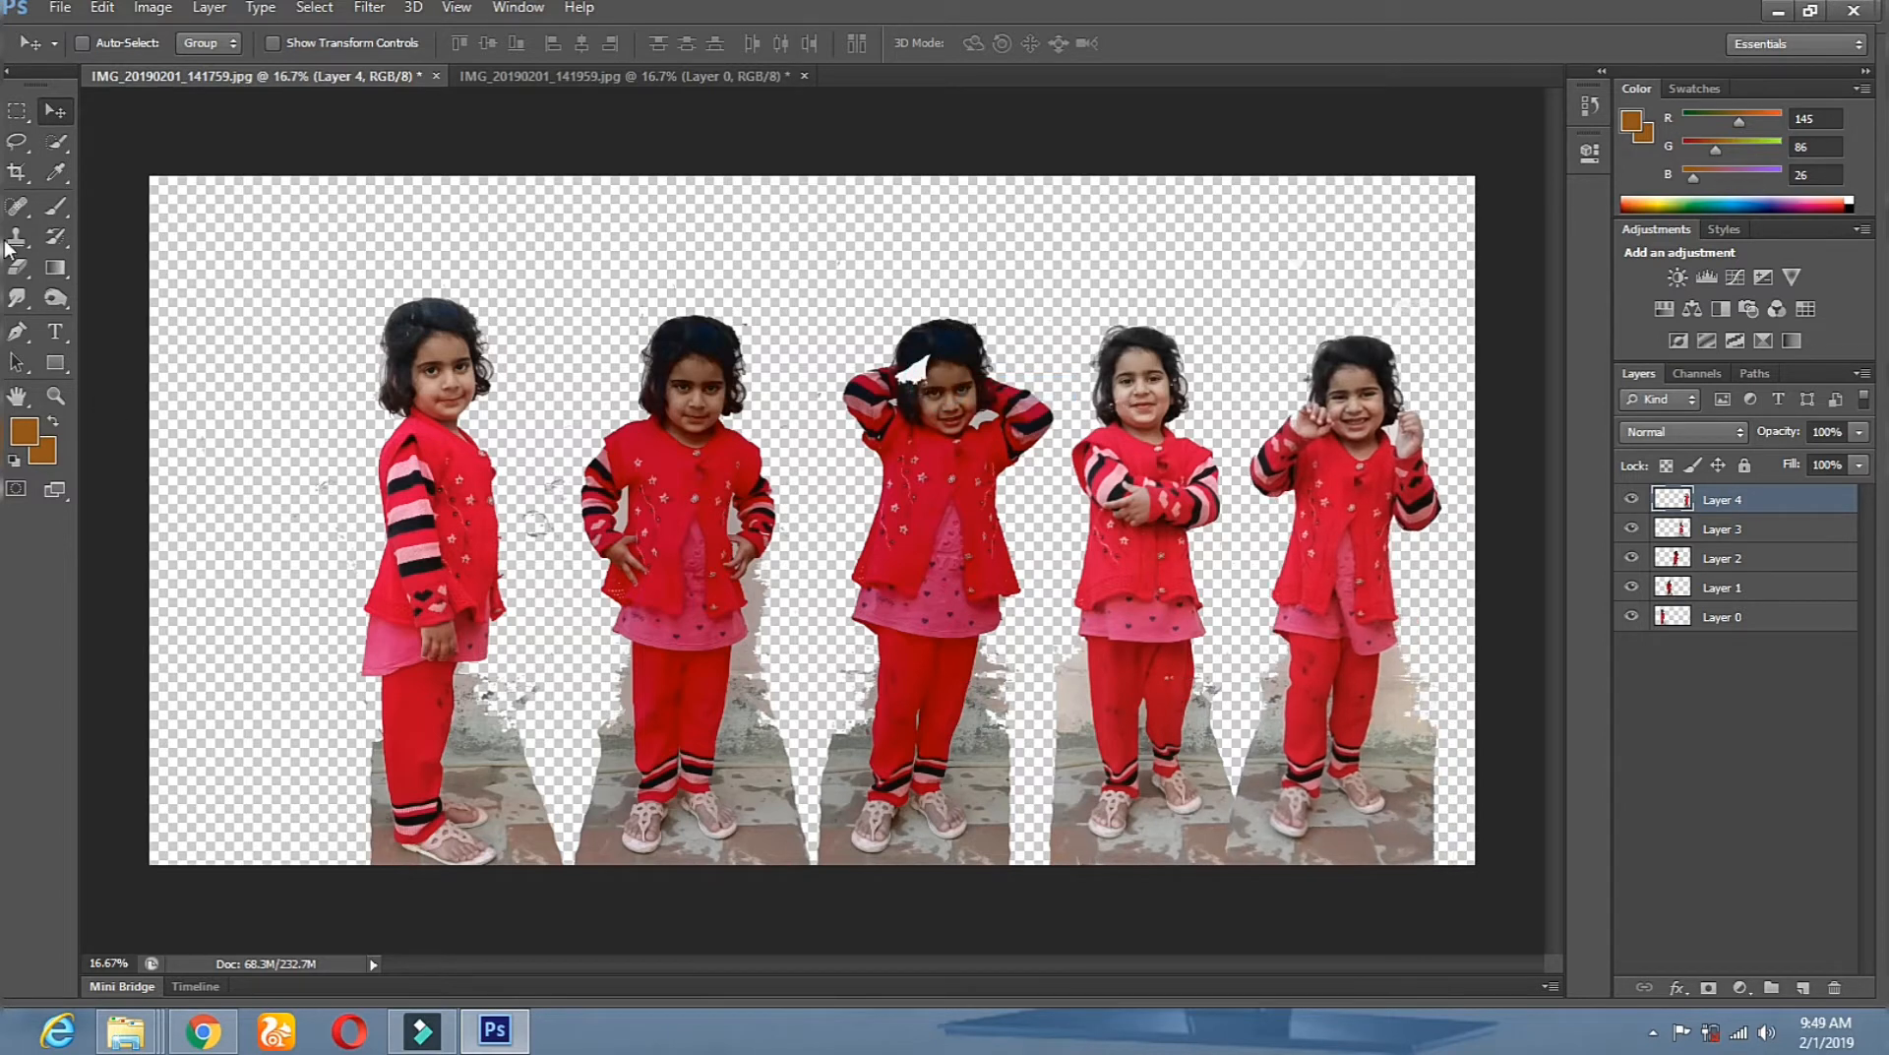
{"action": "left_click", "coordinate": [27, 268]}
{"action": "left_click", "coordinate": [919, 371]}
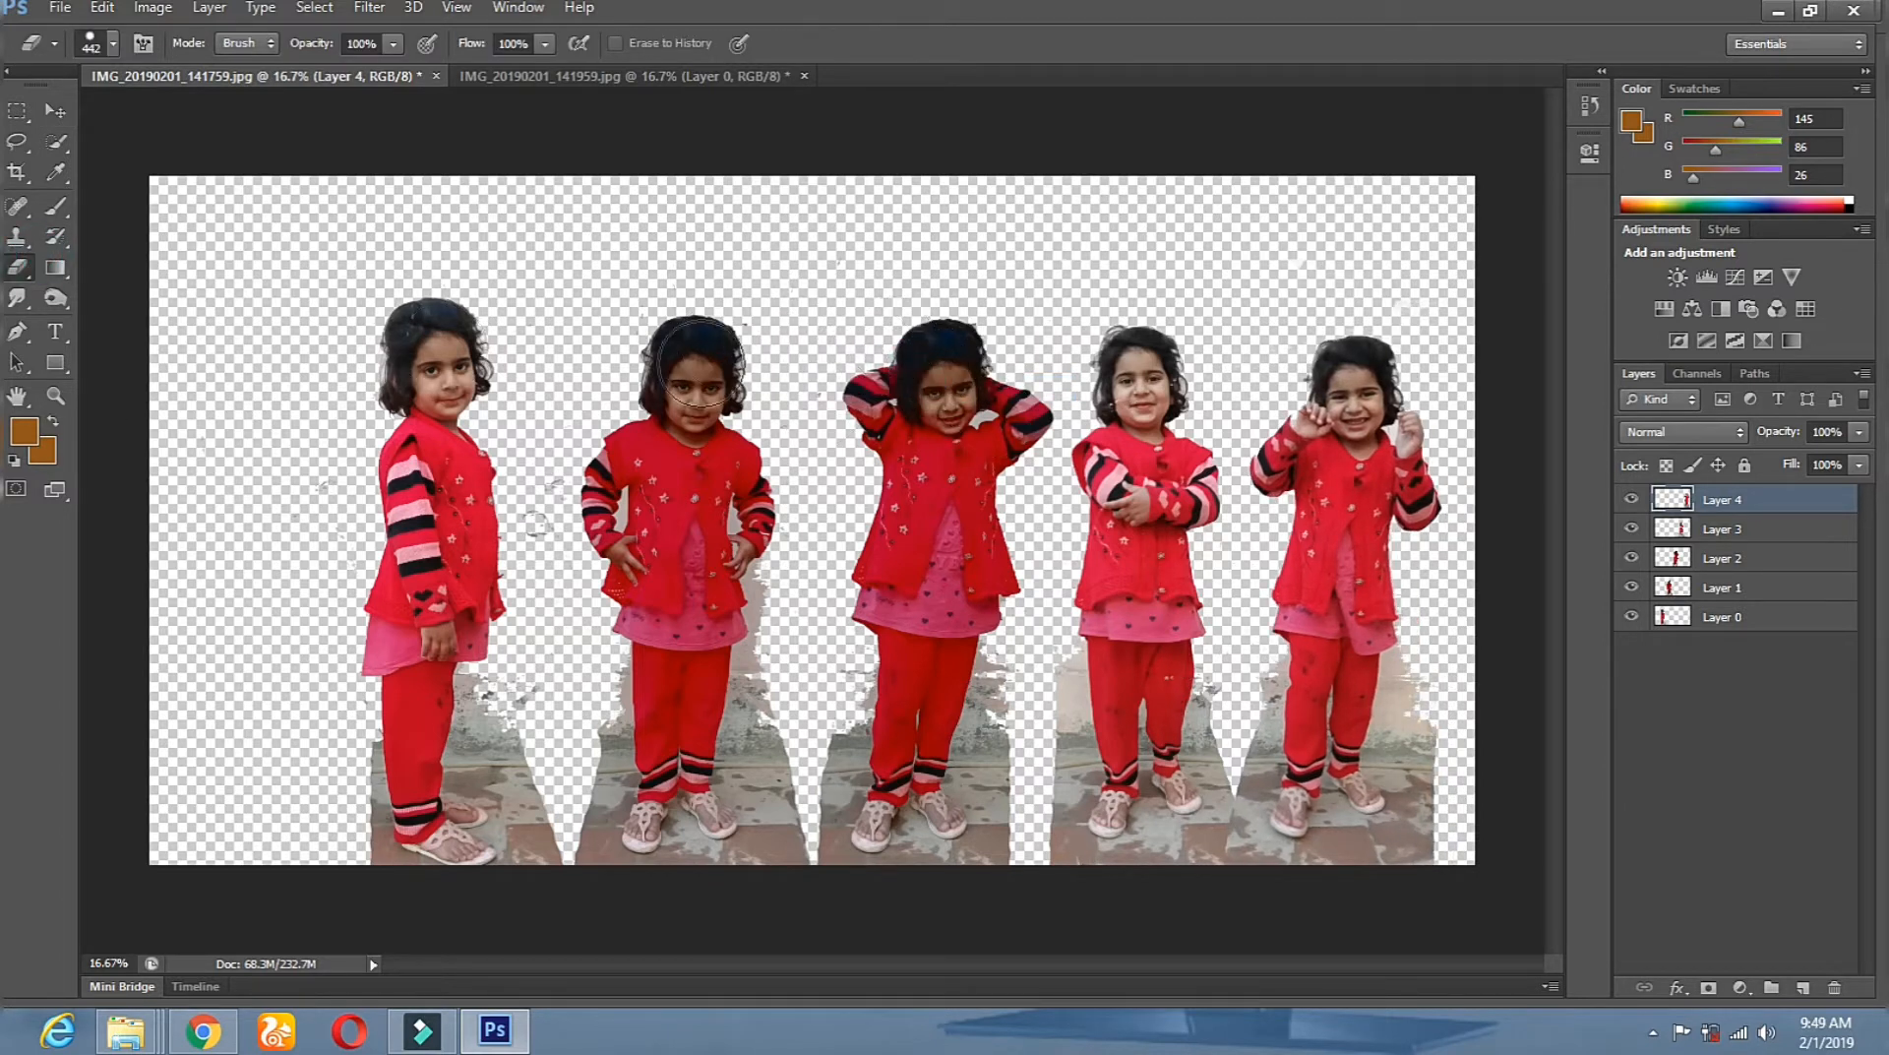
{"action": "left_click", "coordinate": [55, 110]}
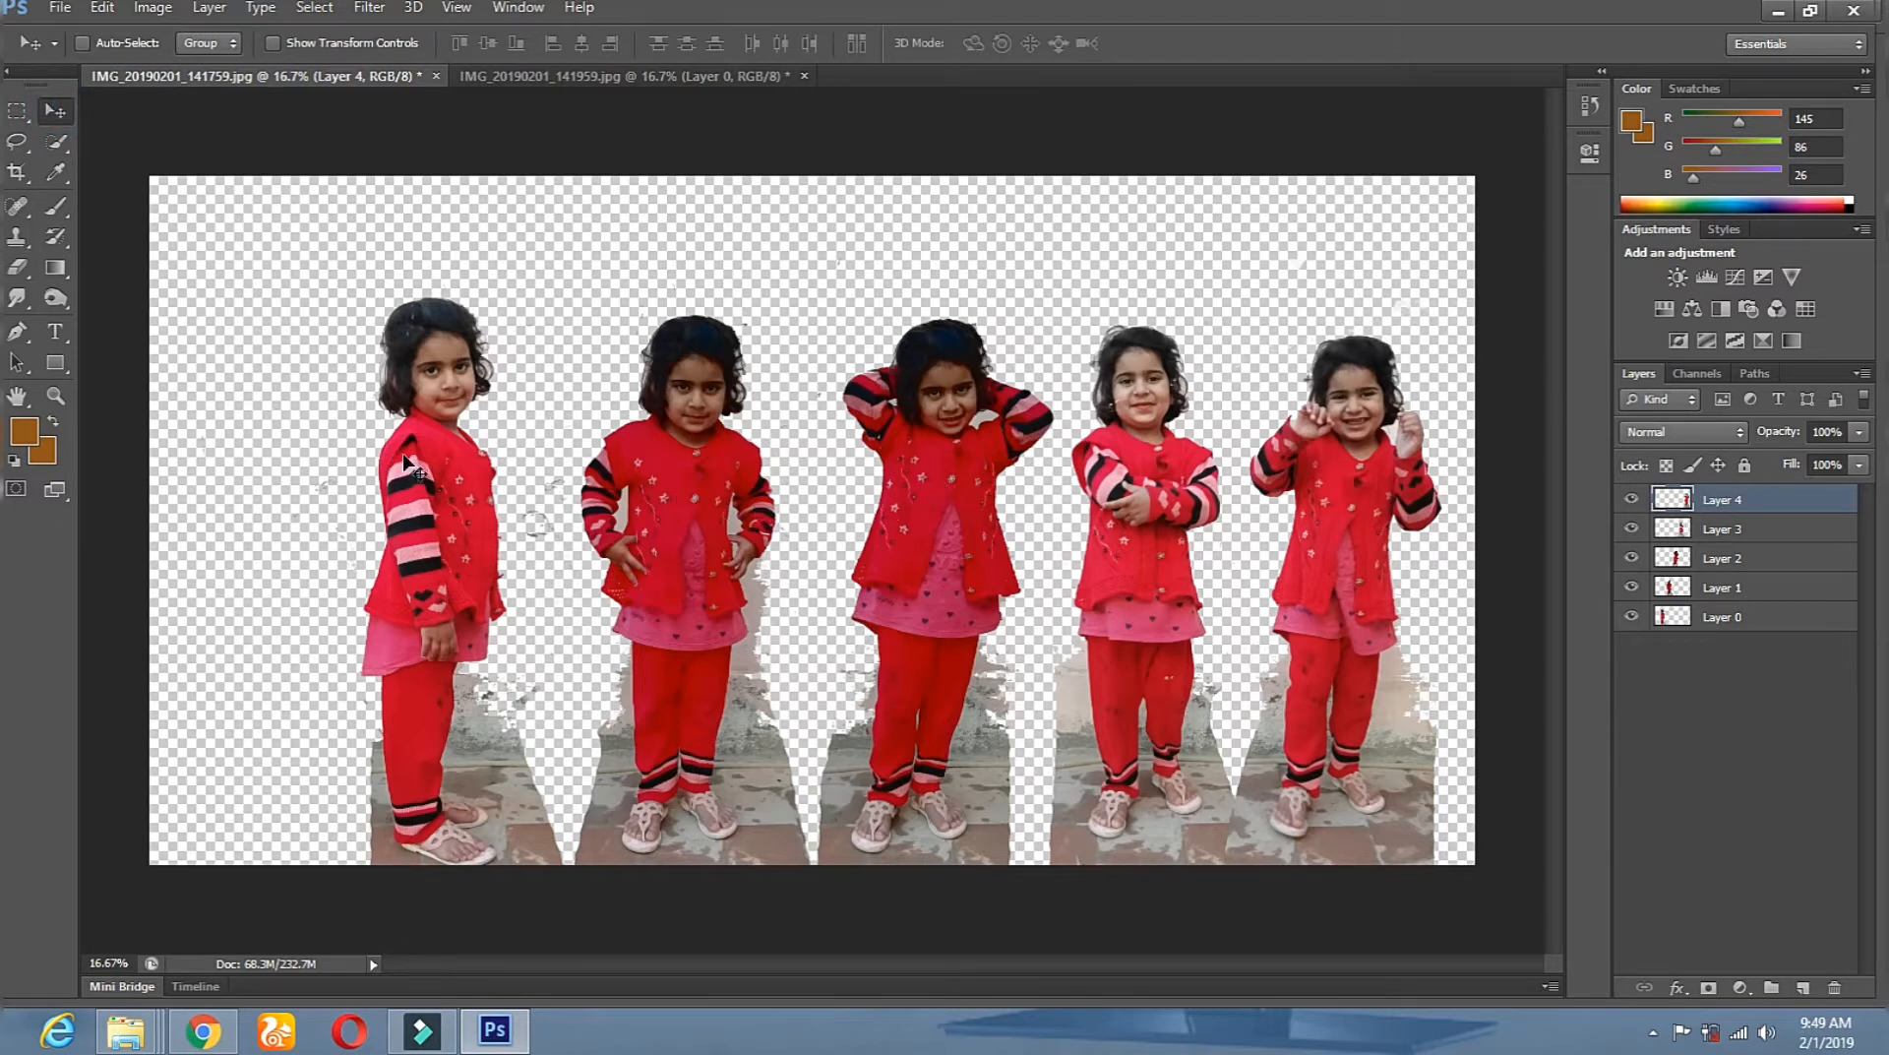
Move the first three girls (Layers 0–2) leftward across the canvas.
{"action": "right_click", "coordinate": [482, 518]}
{"action": "left_click", "coordinate": [495, 518]}
{"action": "left_click_drag", "start_coordinate": [450, 508], "coordinate": [255, 510]}
{"action": "right_click", "coordinate": [686, 506]}
{"action": "left_click", "coordinate": [700, 512]}
{"action": "left_click_drag", "start_coordinate": [669, 522], "coordinate": [523, 535]}
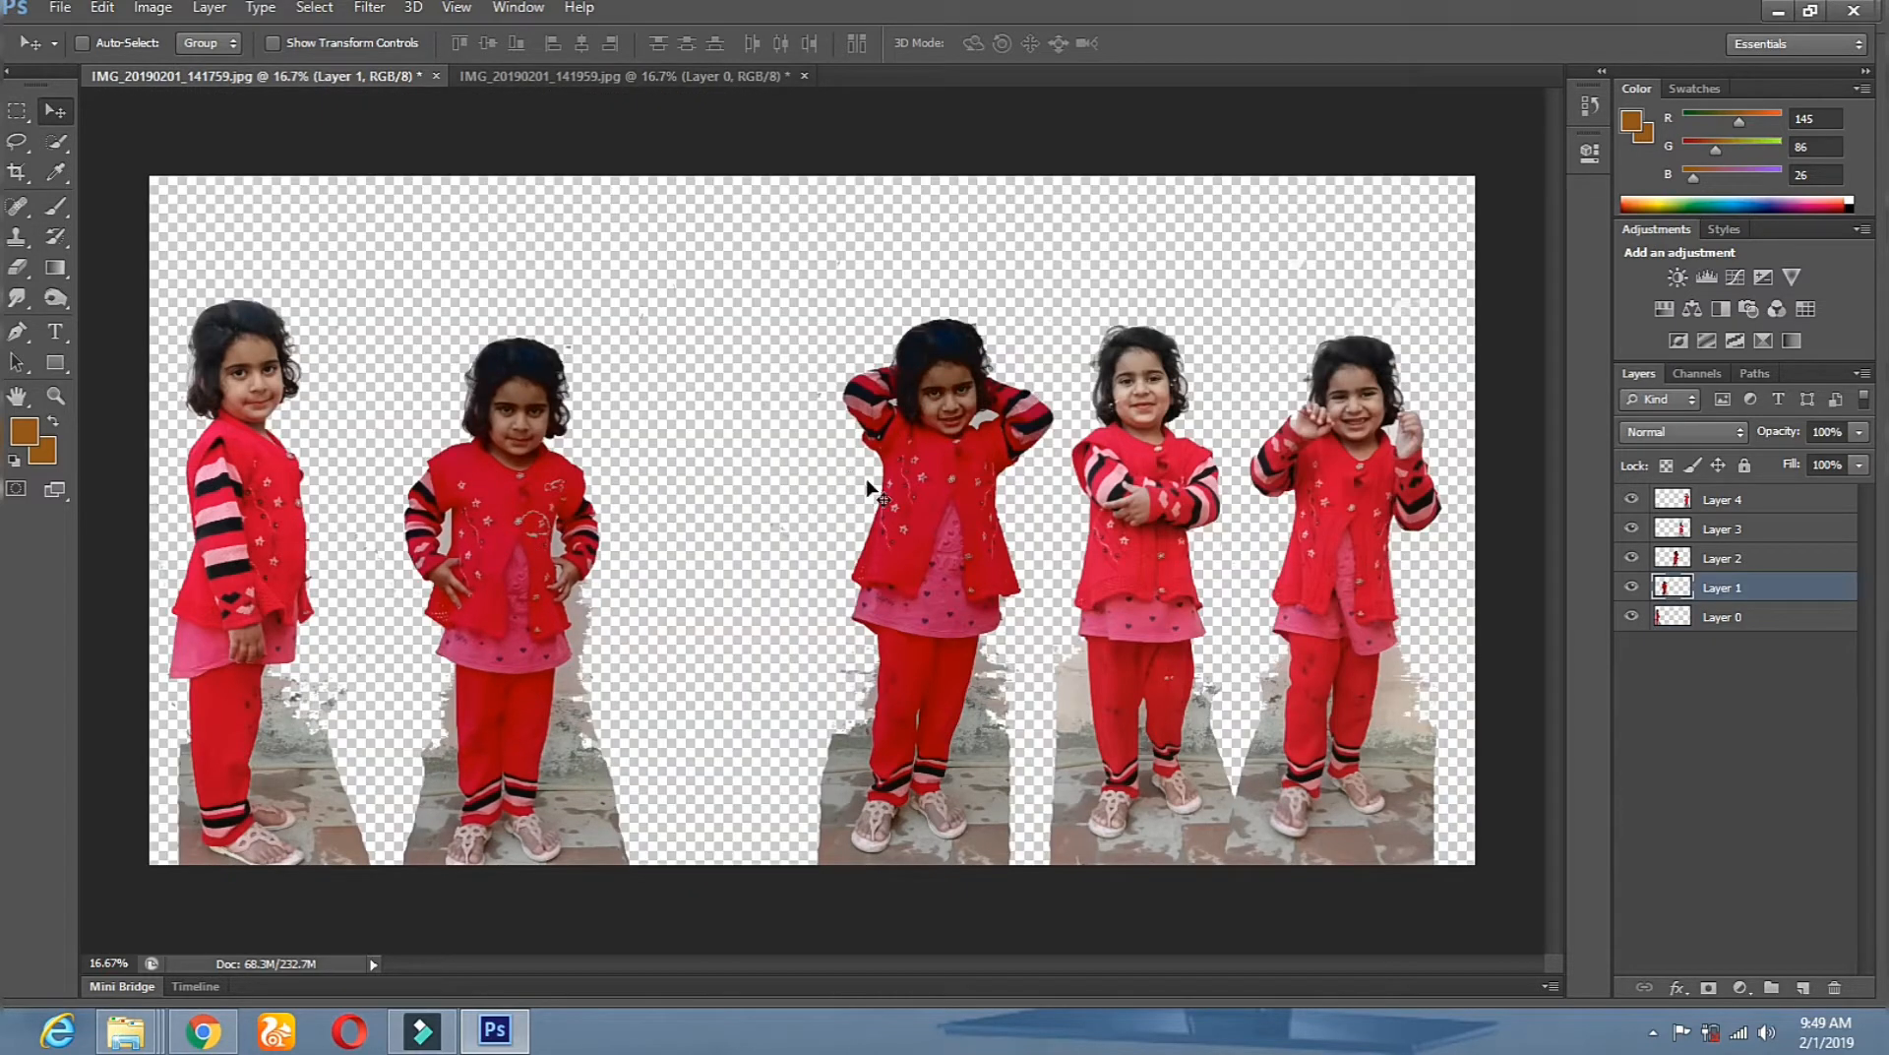
{"action": "right_click", "coordinate": [933, 423]}
{"action": "left_click", "coordinate": [969, 430]}
{"action": "left_click_drag", "start_coordinate": [949, 438], "coordinate": [815, 445]}
{"action": "mouse_move", "coordinate": [772, 527]}
{"action": "left_mouse_down"}
{"action": "mouse_move", "coordinate": [772, 482]}
{"action": "mouse_move", "coordinate": [770, 526]}
{"action": "left_mouse_up"}
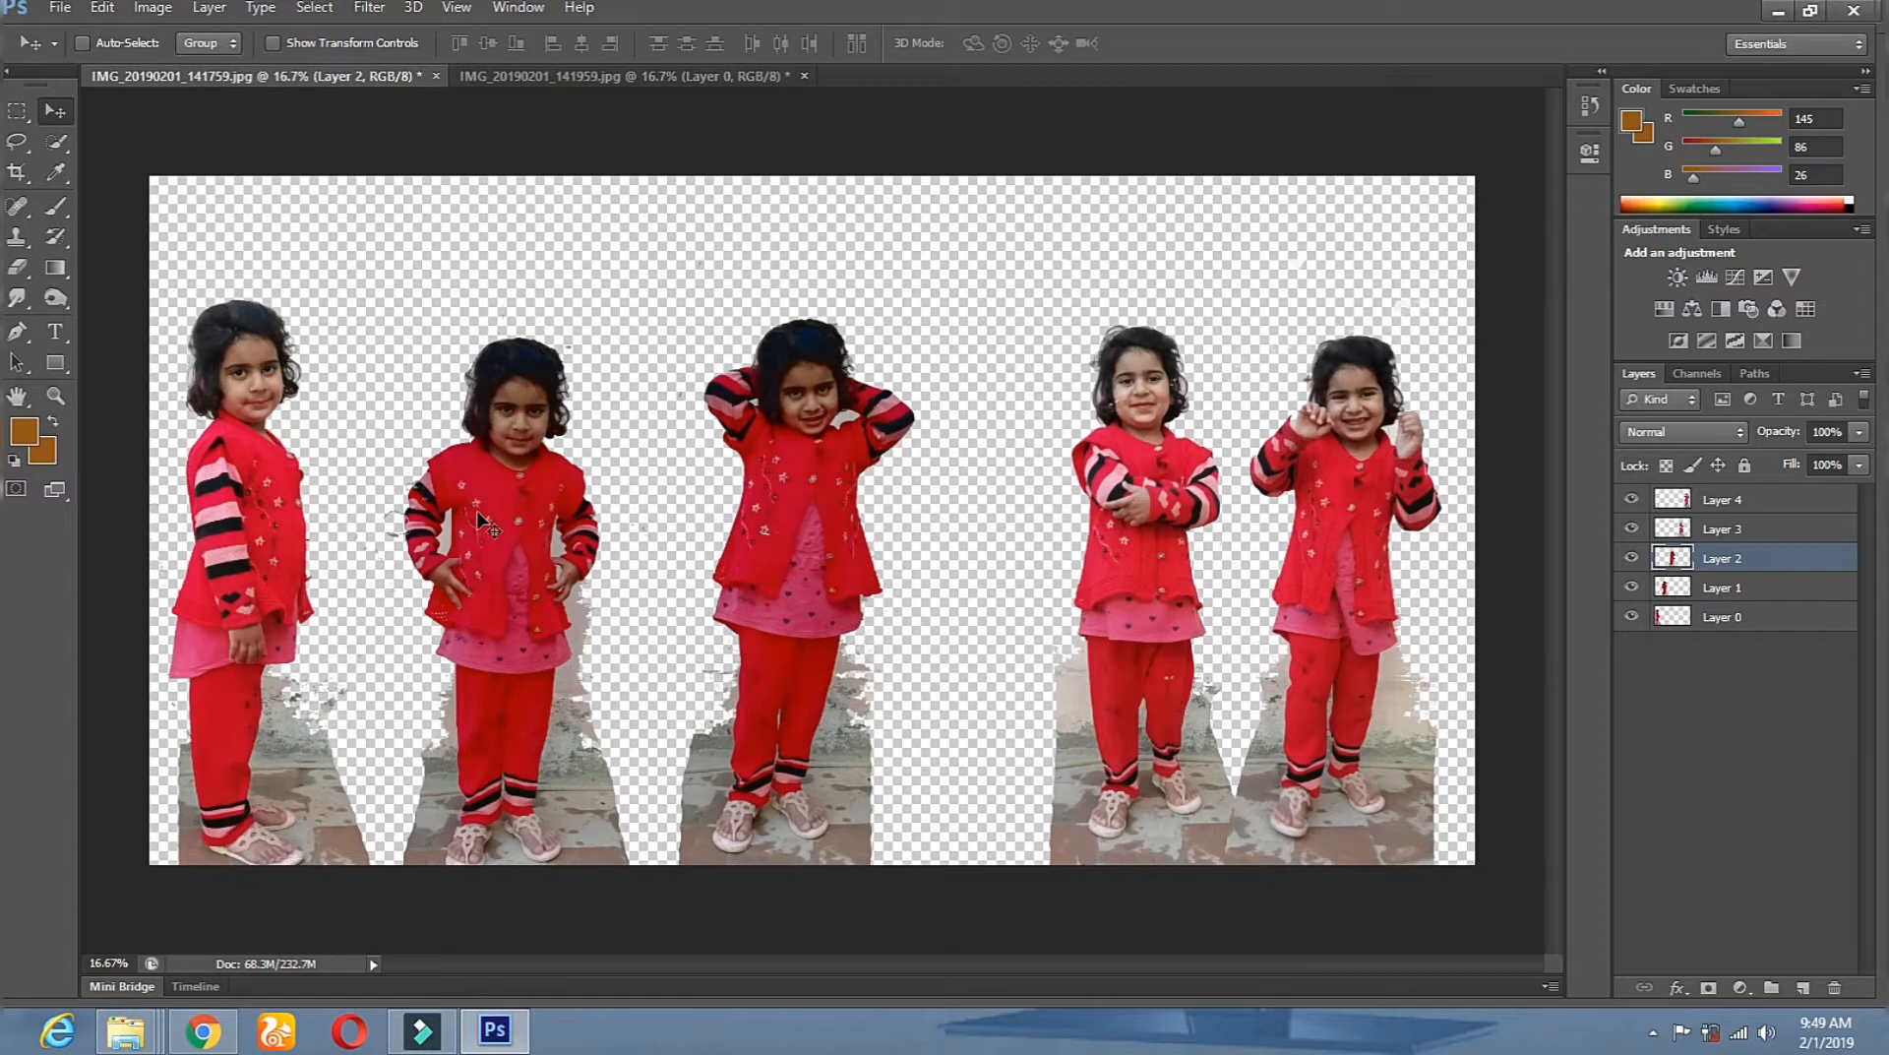
{"action": "mouse_move", "coordinate": [492, 522]}
{"action": "left_mouse_down"}
{"action": "mouse_move", "coordinate": [509, 482]}
{"action": "mouse_move", "coordinate": [510, 517]}
{"action": "left_mouse_up"}
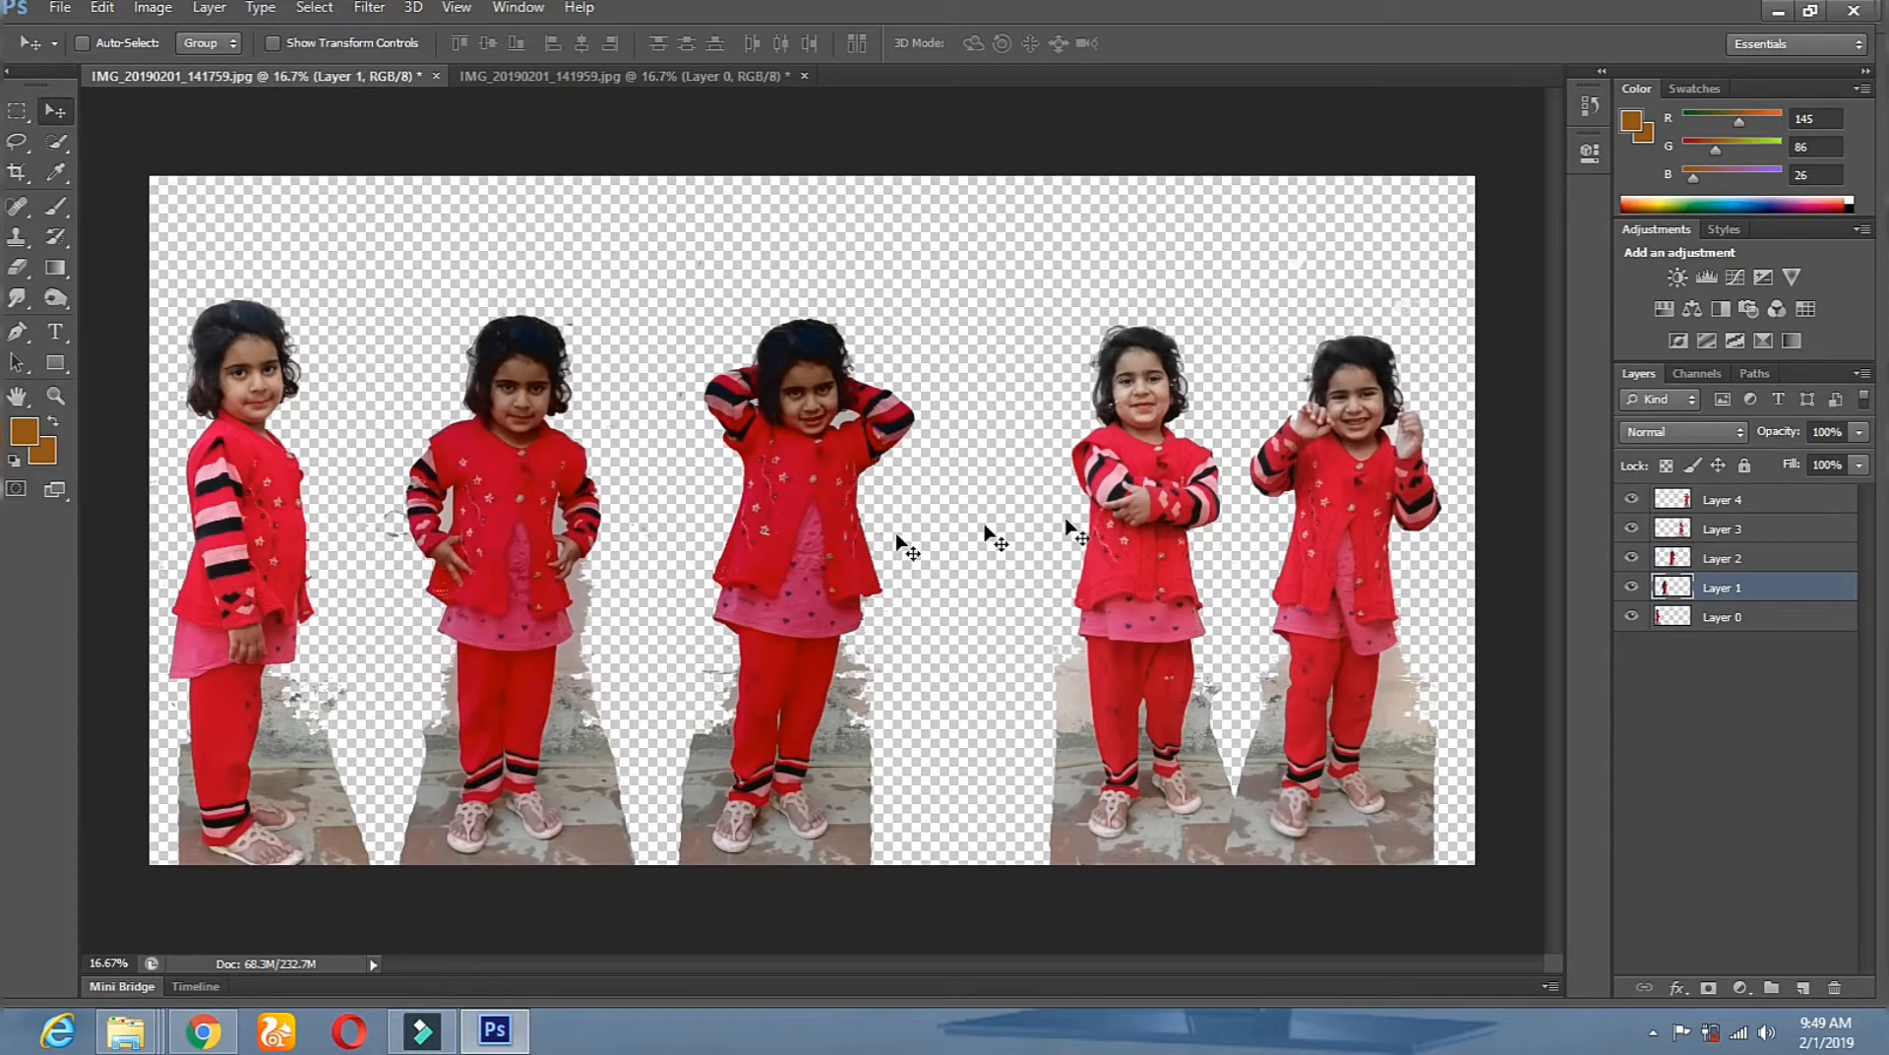
Move the fourth and fifth girls (Layers 3 and 4) to the left.
{"action": "right_click", "coordinate": [1121, 510]}
{"action": "left_click", "coordinate": [1146, 522]}
{"action": "left_click_drag", "start_coordinate": [1132, 516], "coordinate": [998, 527]}
{"action": "right_click", "coordinate": [1337, 489]}
{"action": "left_click", "coordinate": [1377, 504]}
{"action": "left_click_drag", "start_coordinate": [1343, 506], "coordinate": [1285, 528]}
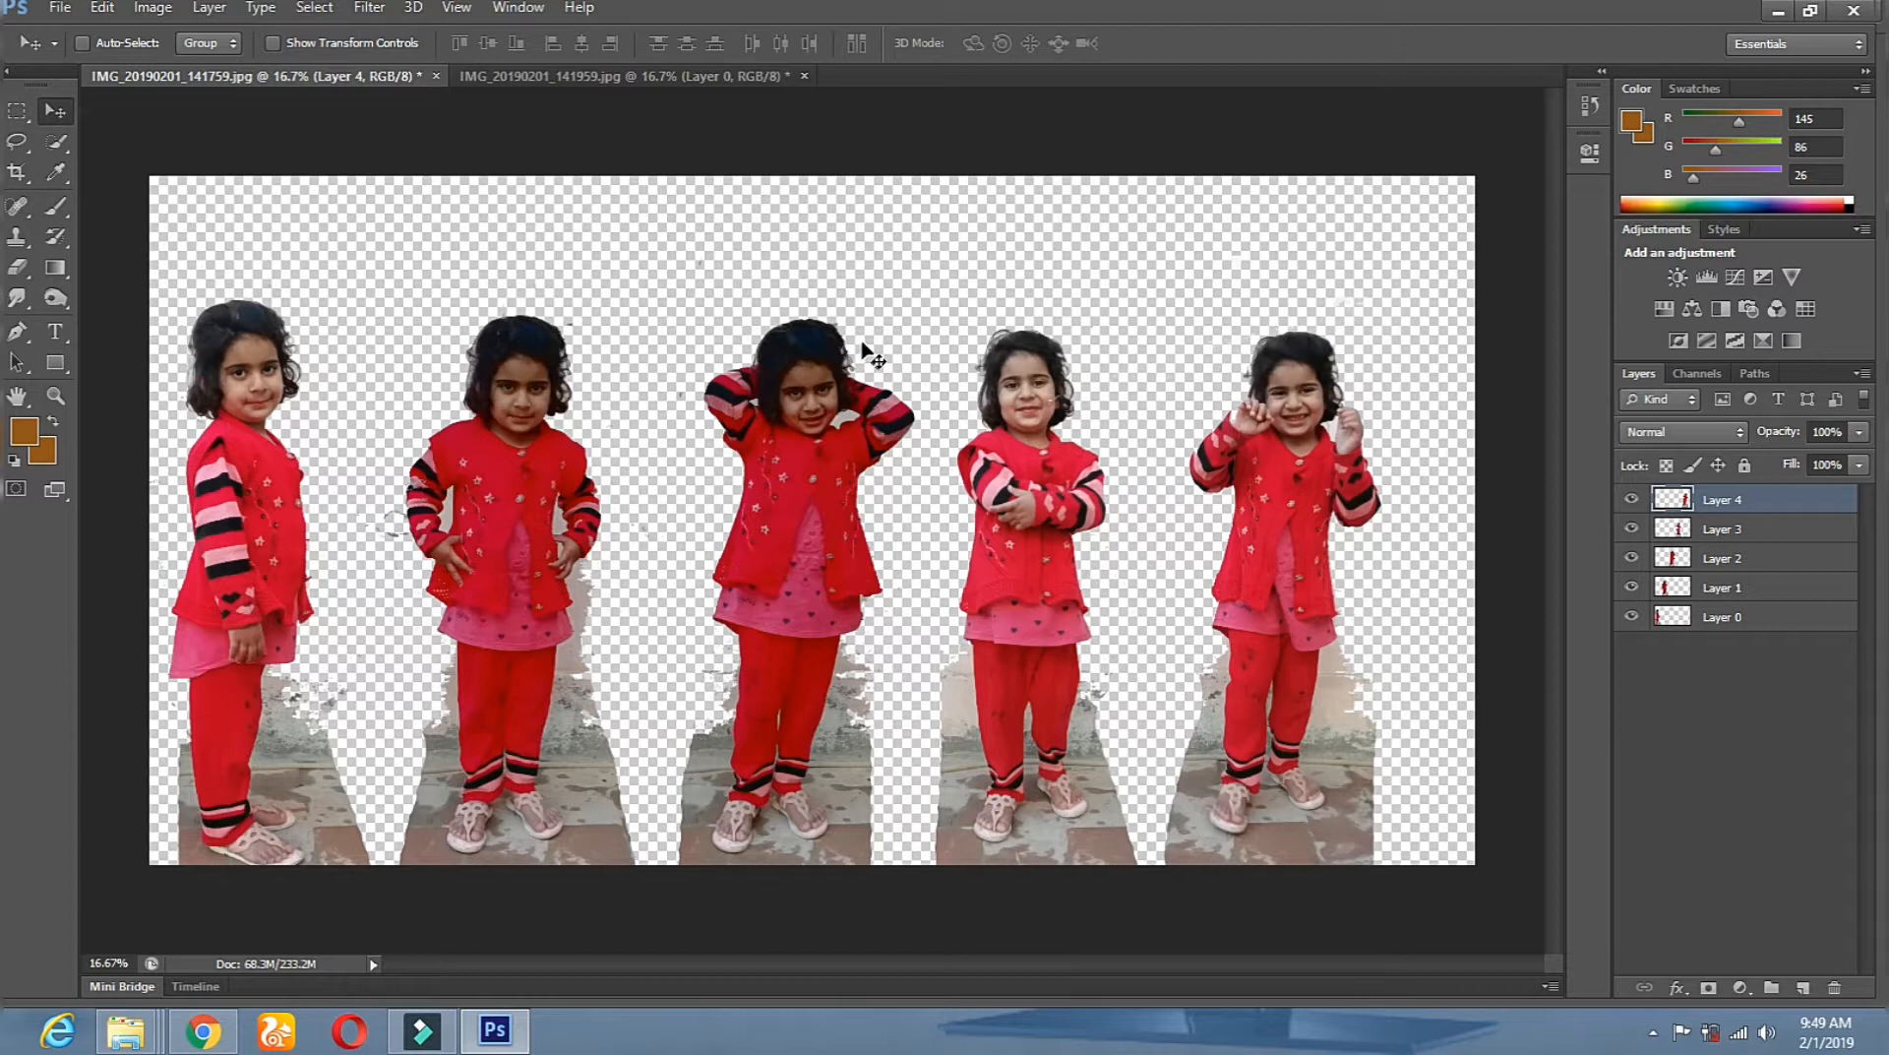
Fine-tune Layers 2, 1 and 0 slightly rightward for even spacing.
{"action": "left_click", "coordinate": [787, 490]}
{"action": "left_click_drag", "start_coordinate": [799, 492], "coordinate": [814, 494]}
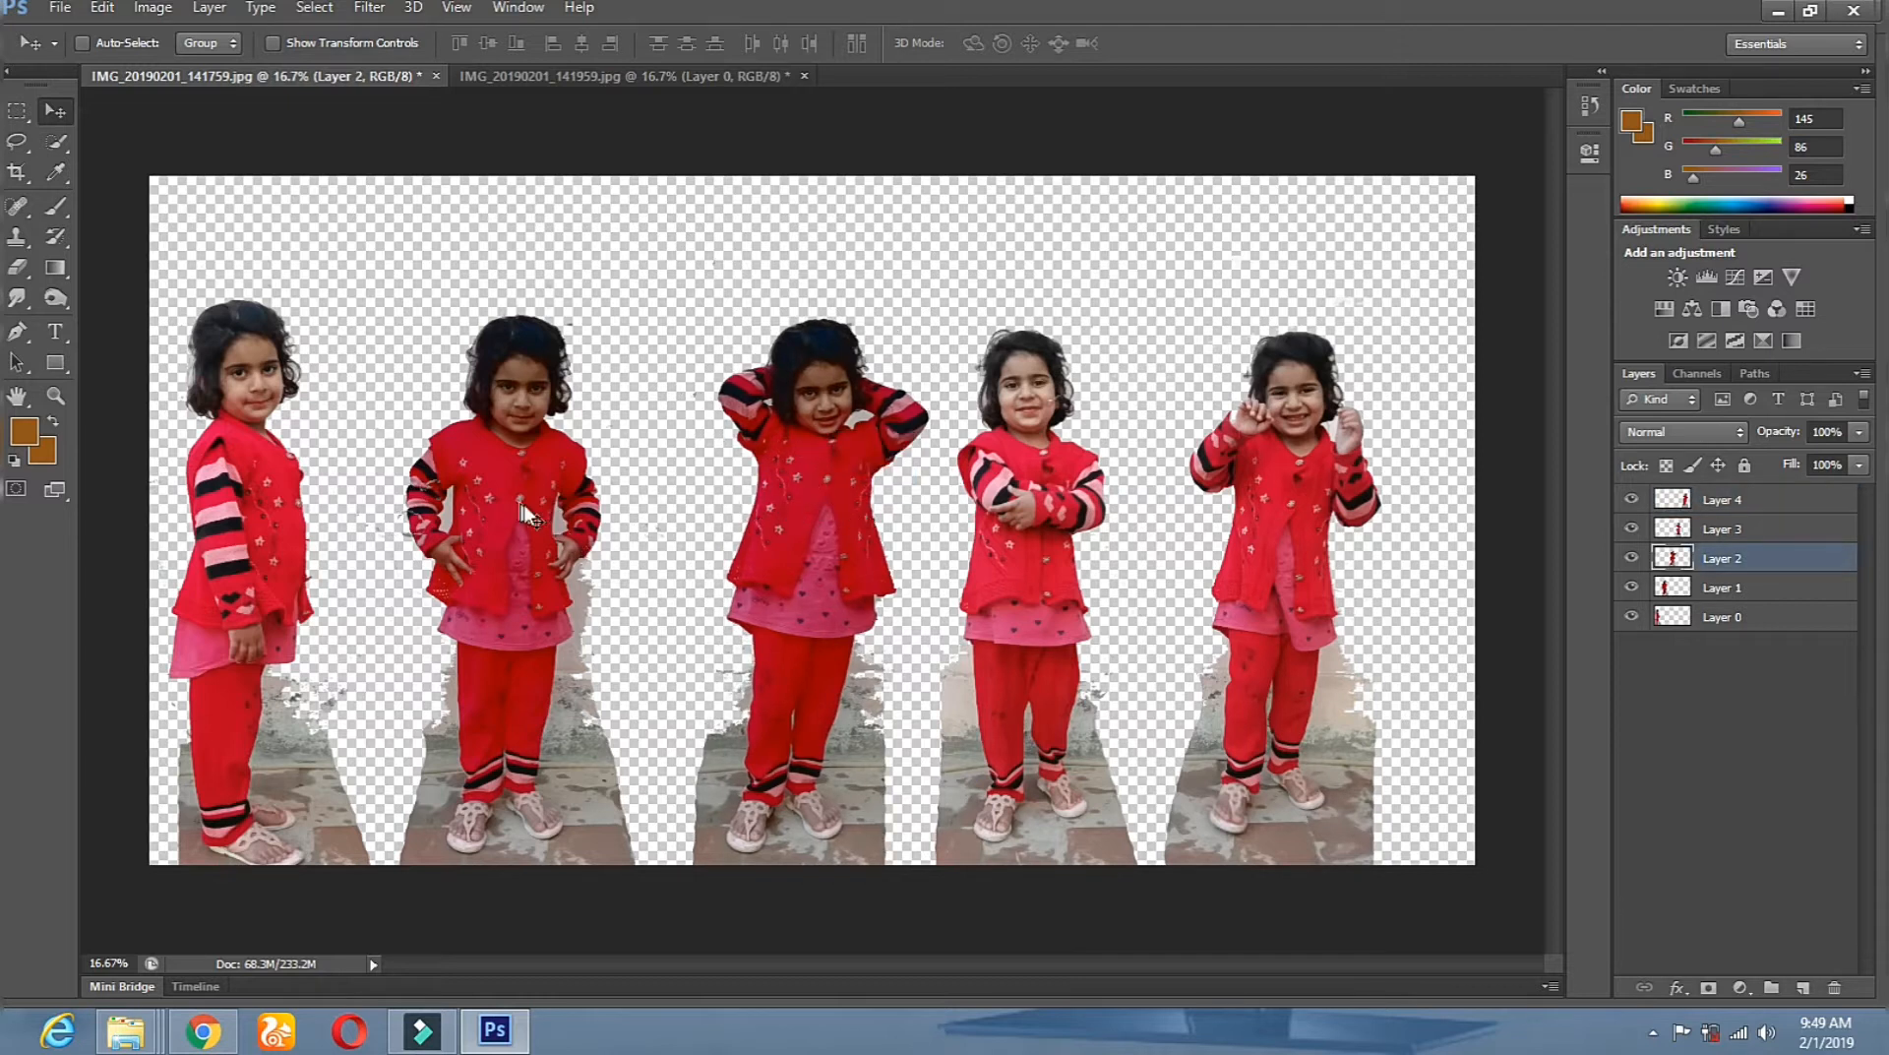
{"action": "left_click", "coordinate": [543, 520]}
{"action": "left_click_drag", "start_coordinate": [524, 511], "coordinate": [568, 511]}
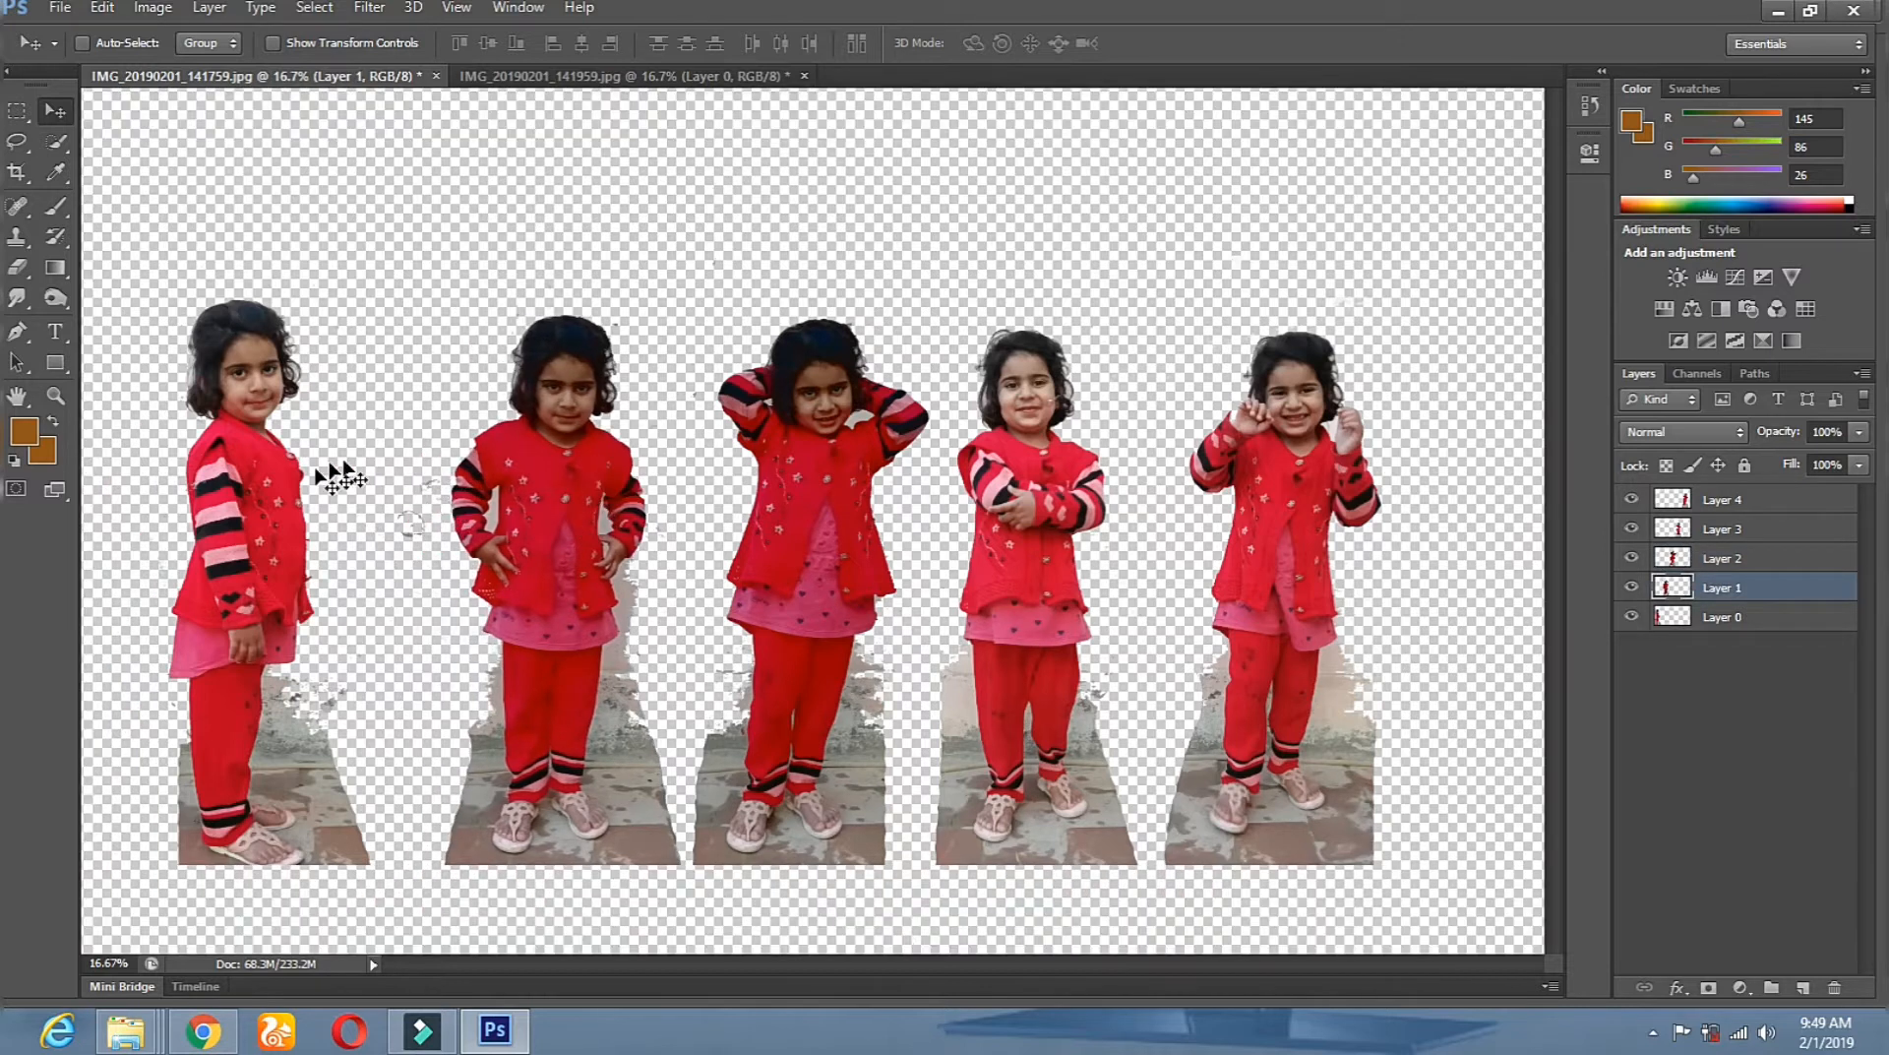
{"action": "right_click", "coordinate": [258, 487]}
{"action": "left_click", "coordinate": [316, 498]}
{"action": "left_click_drag", "start_coordinate": [320, 492], "coordinate": [361, 499]}
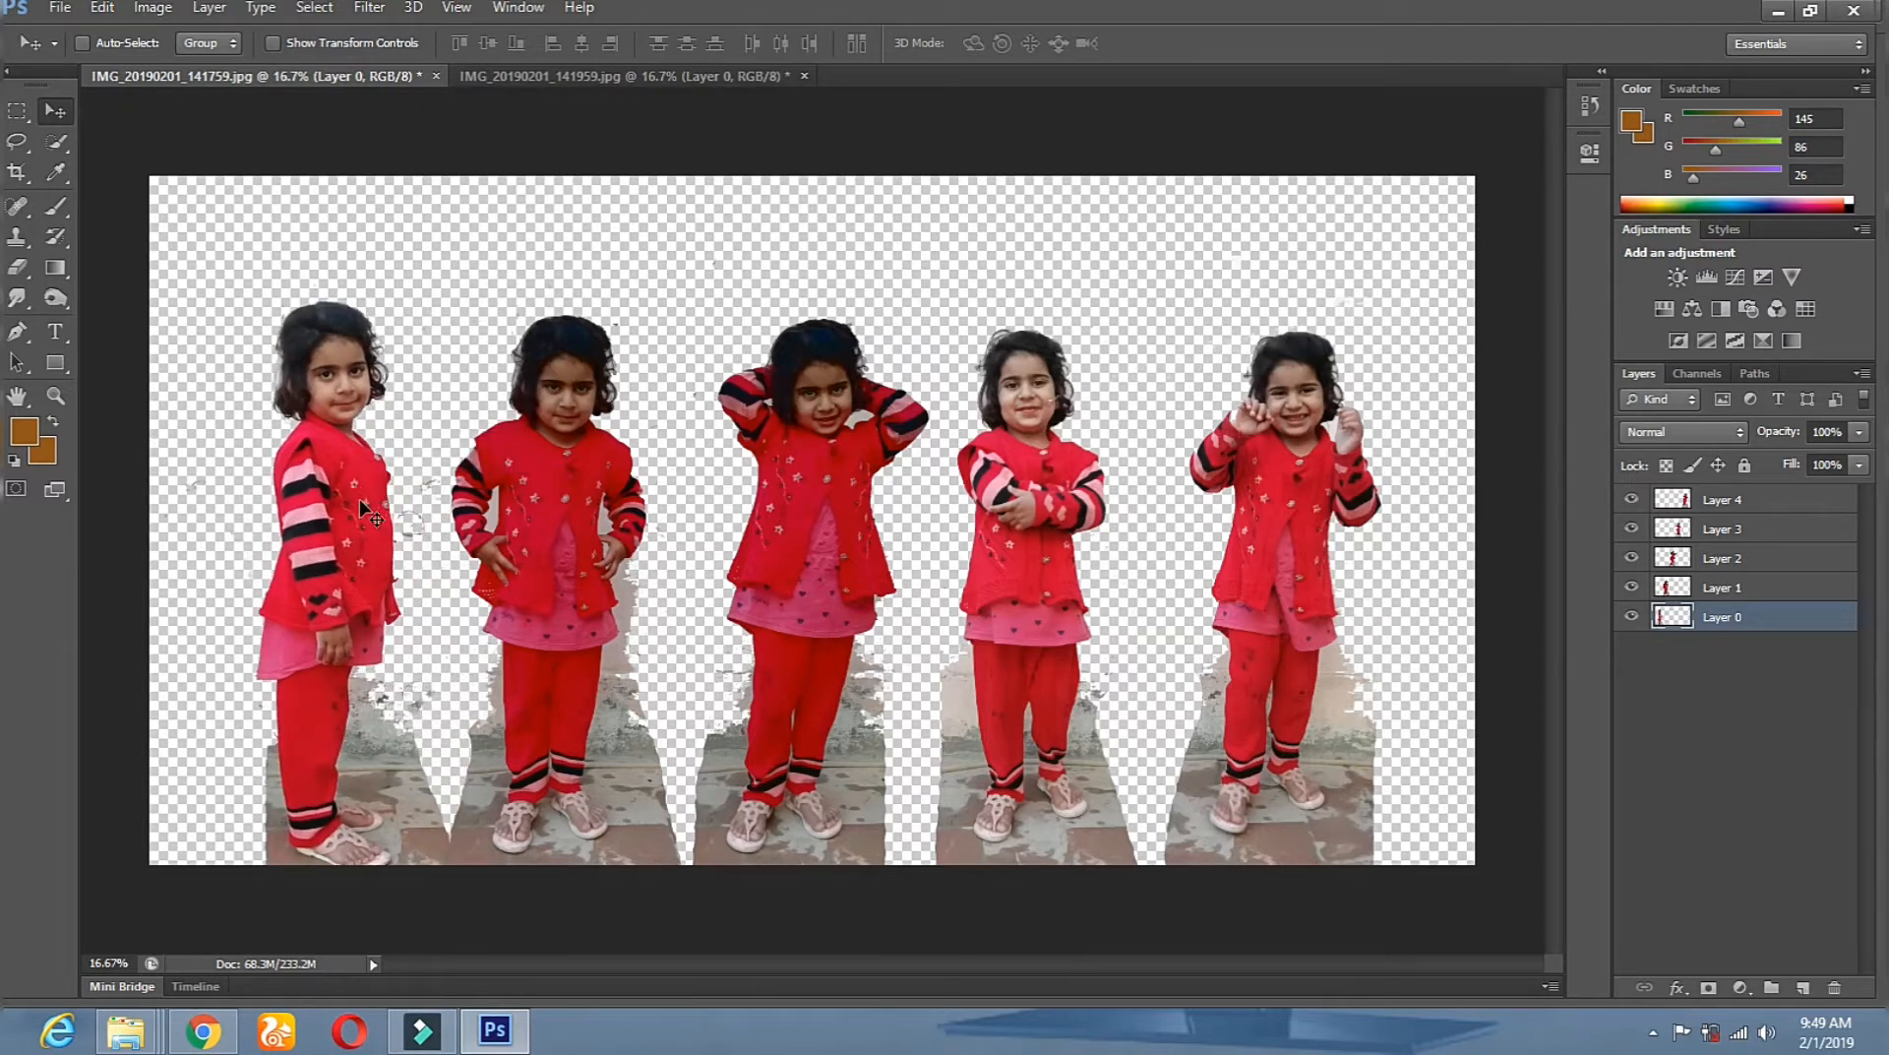
{"action": "right_click", "coordinate": [822, 569]}
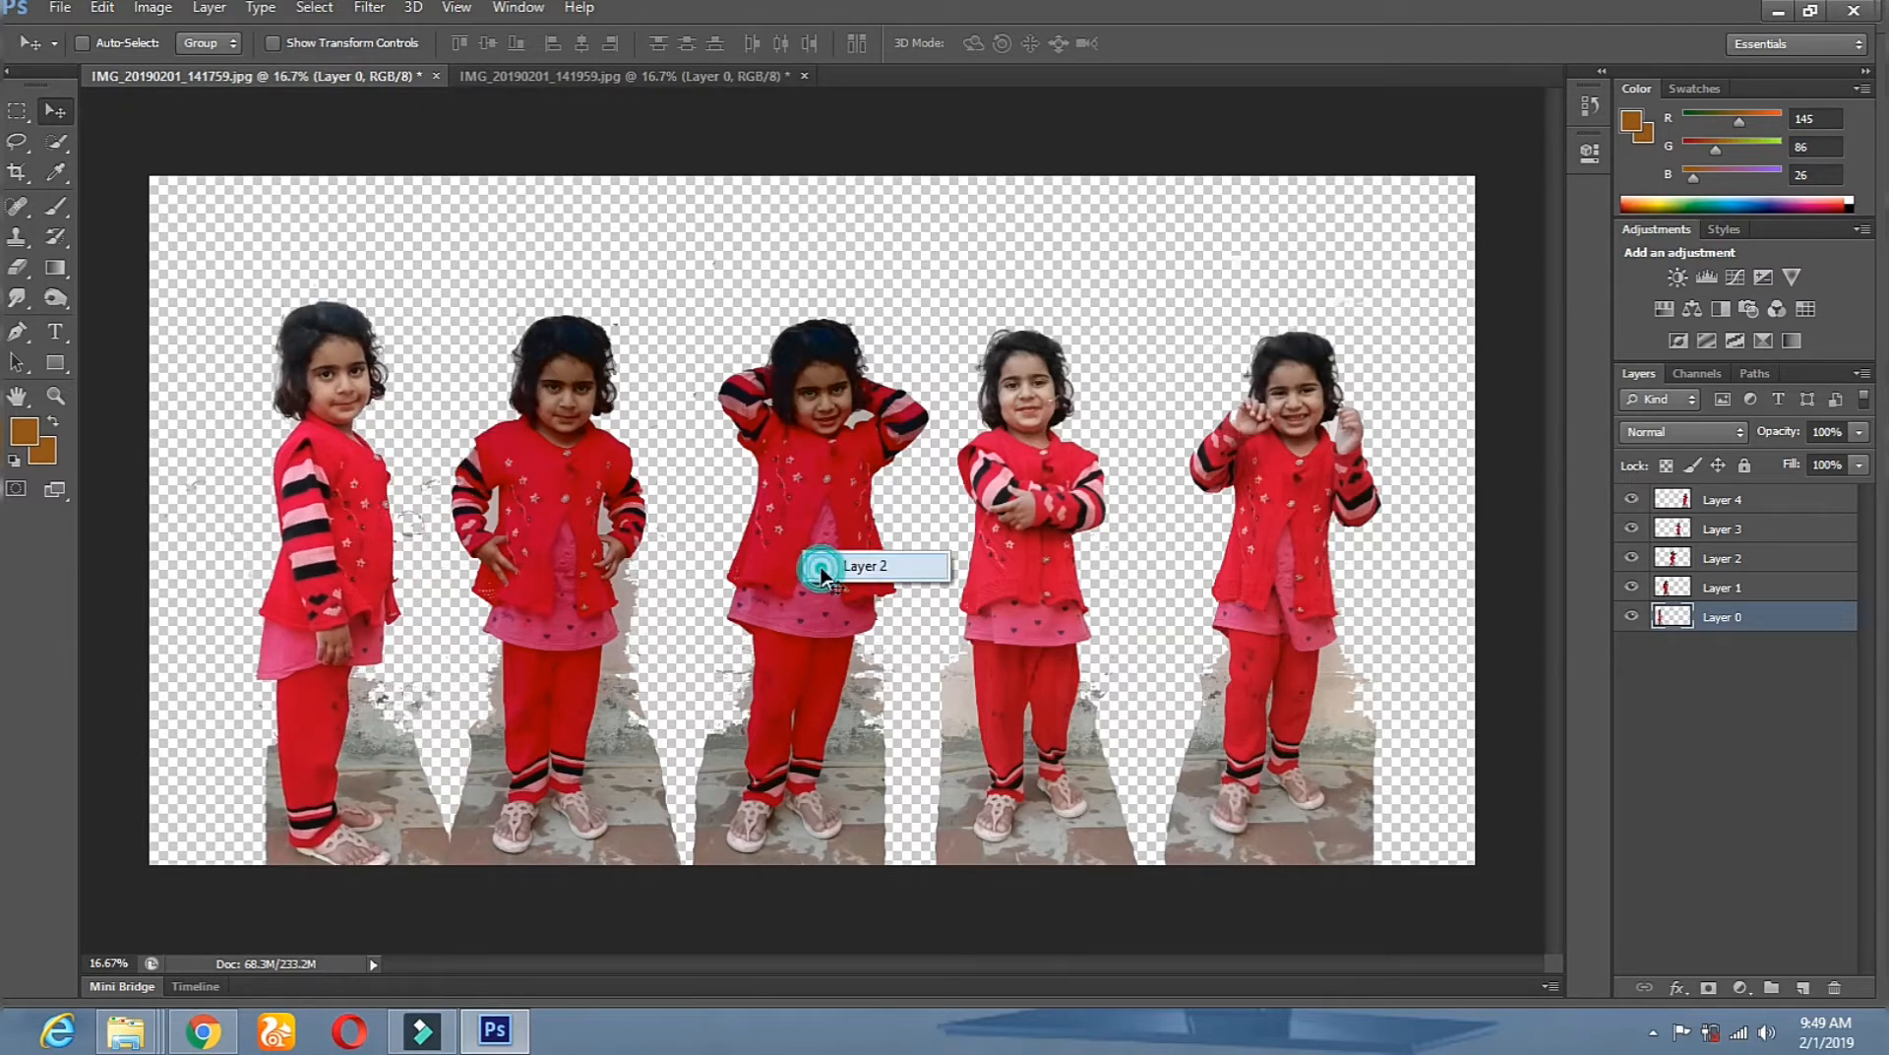
{"action": "left_click", "coordinate": [832, 575]}
{"action": "left_click_drag", "start_coordinate": [822, 569], "coordinate": [819, 574]}
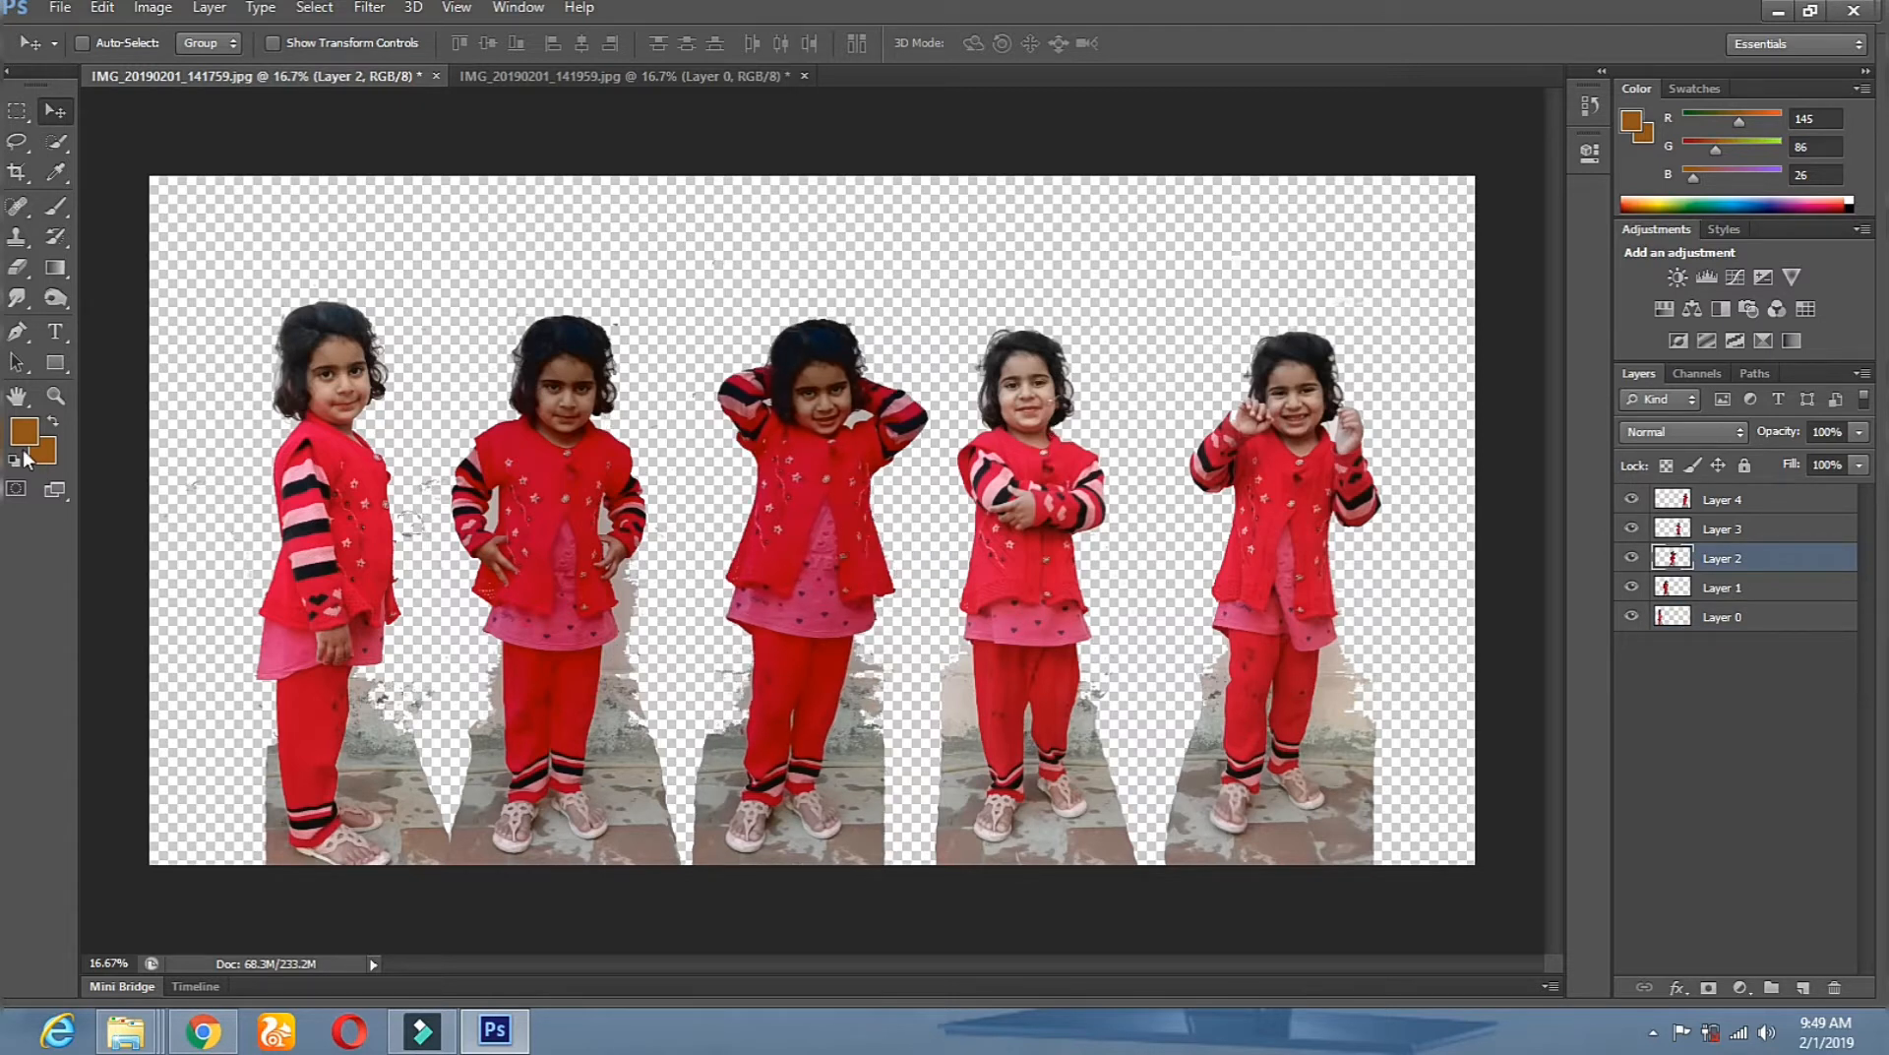
On Layer 4, erase stray leftover pixels around the fifth girl with an 825 px Eraser.
{"action": "left_click", "coordinate": [55, 395]}
{"action": "left_click", "coordinate": [817, 418]}
{"action": "left_click", "coordinate": [1193, 393]}
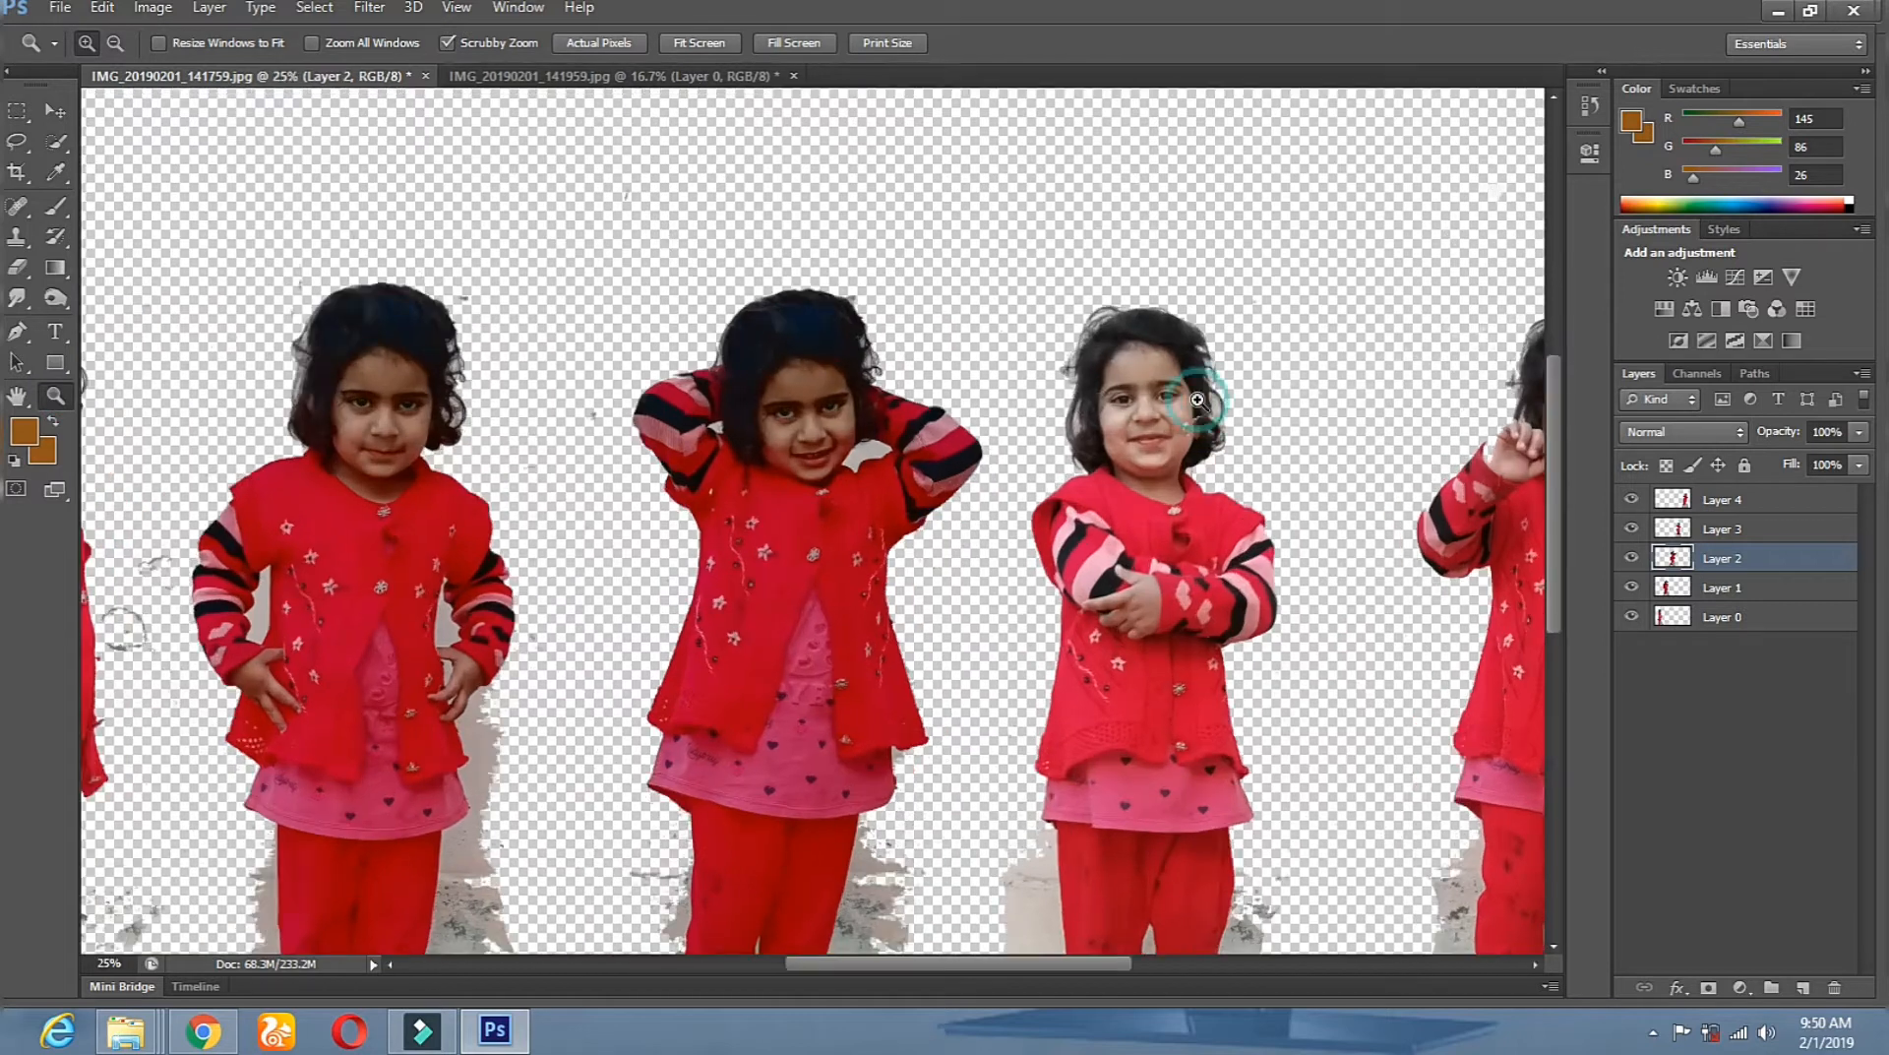
{"action": "left_click", "coordinate": [1223, 500], "text": "alt"}
{"action": "left_click", "coordinate": [1224, 500], "text": "alt"}
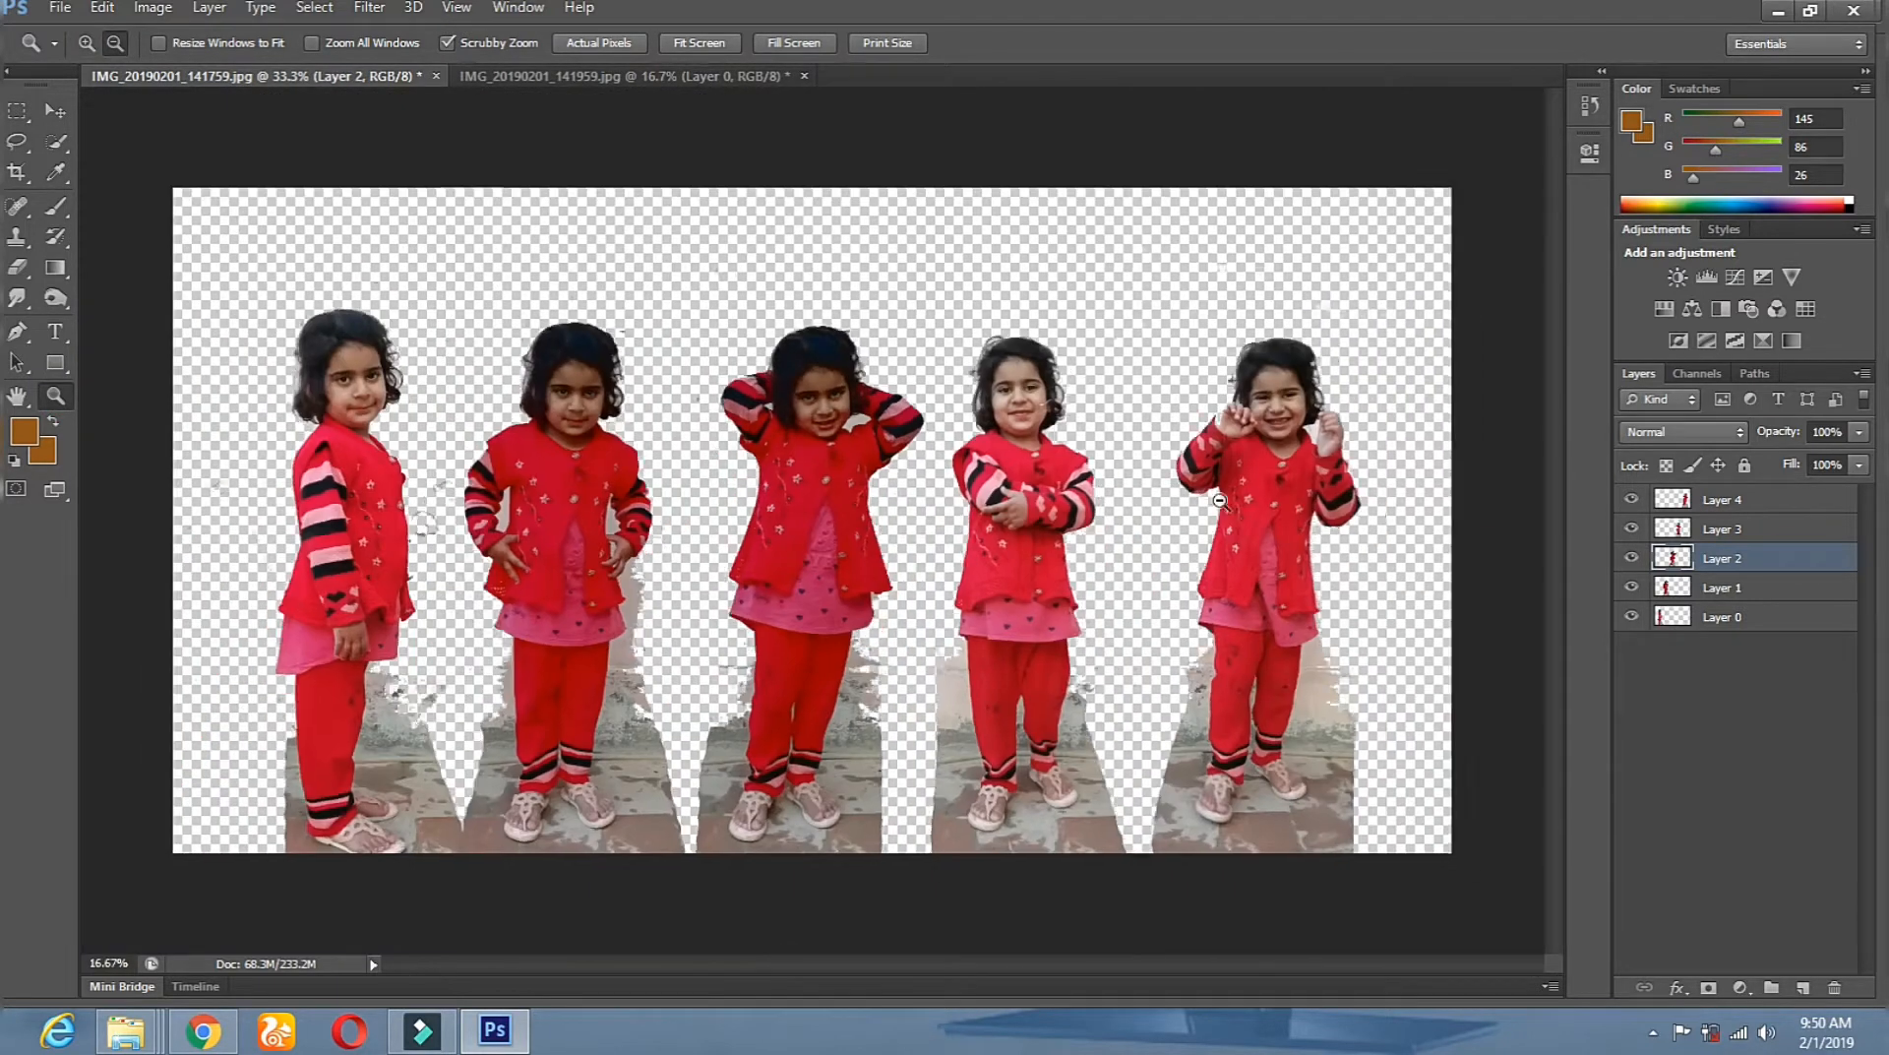
{"action": "left_click", "coordinate": [1223, 499], "text": "alt"}
{"action": "left_click", "coordinate": [1146, 497]}
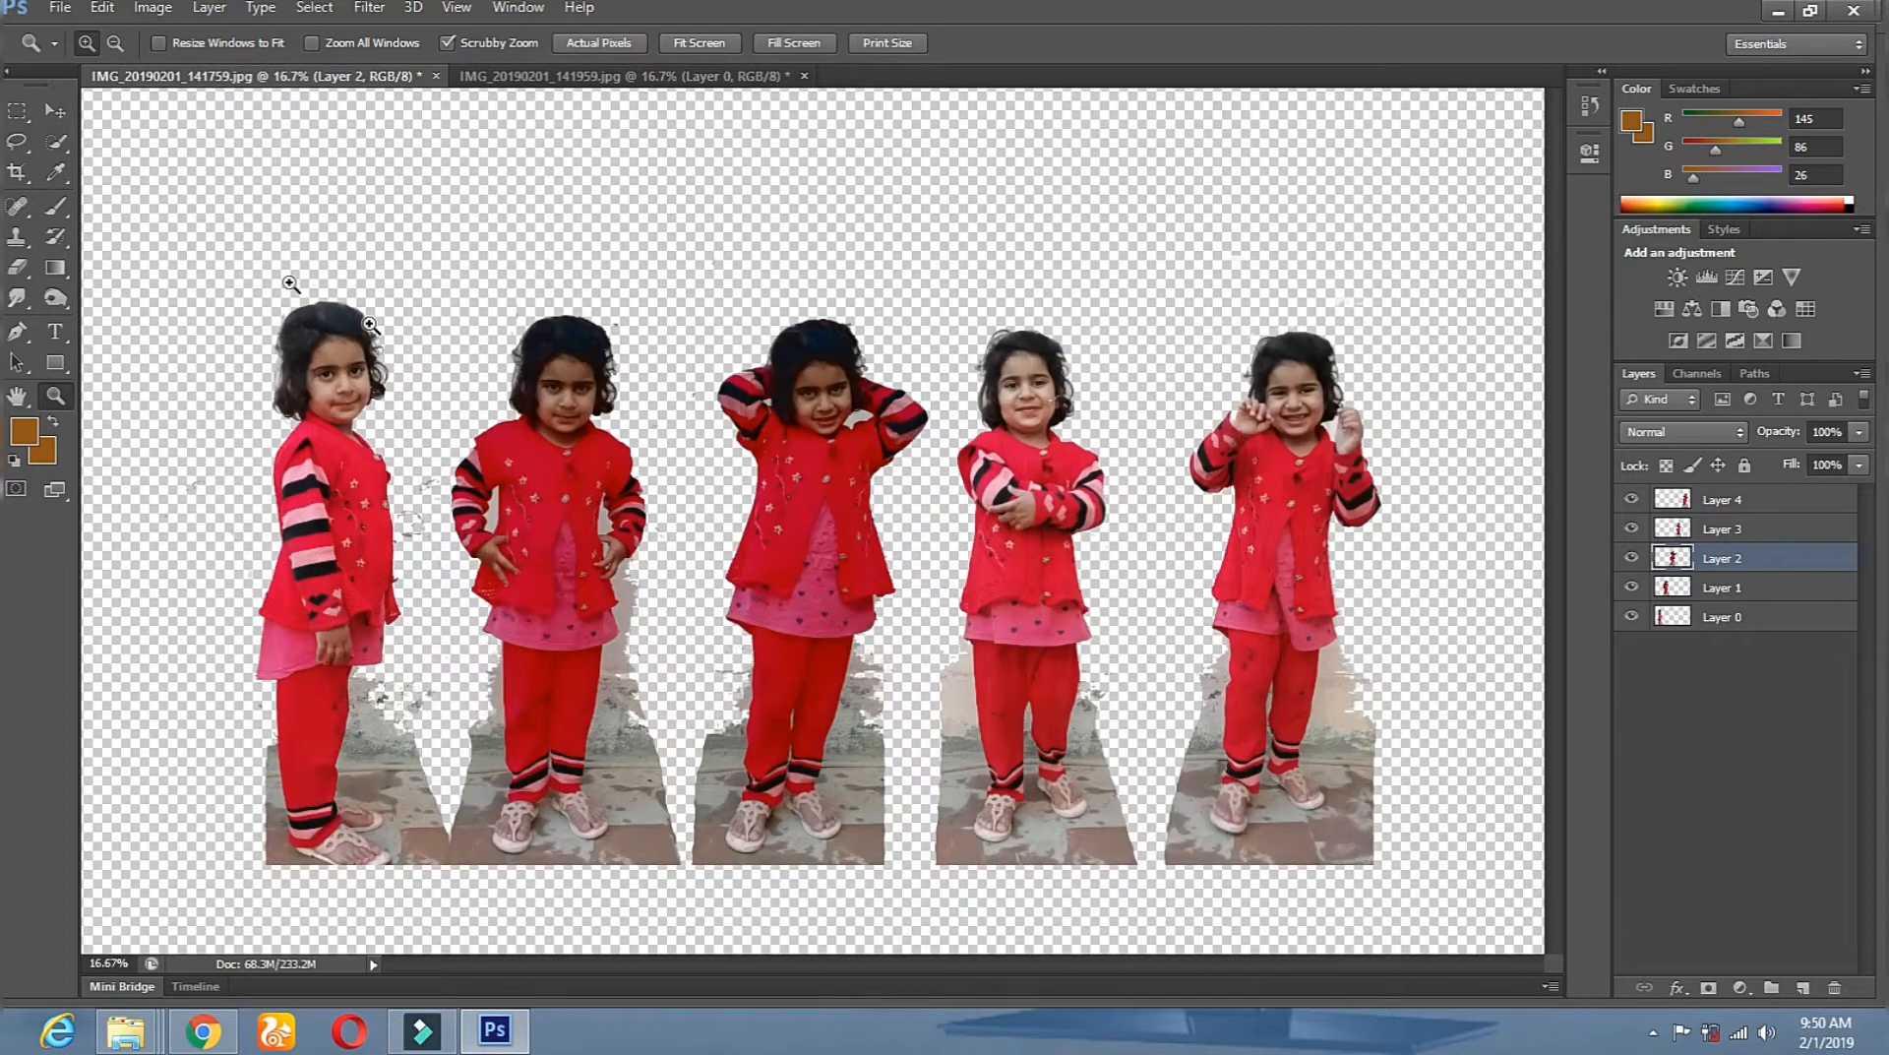
{"action": "left_click", "coordinate": [54, 109]}
{"action": "right_click", "coordinate": [1247, 475]}
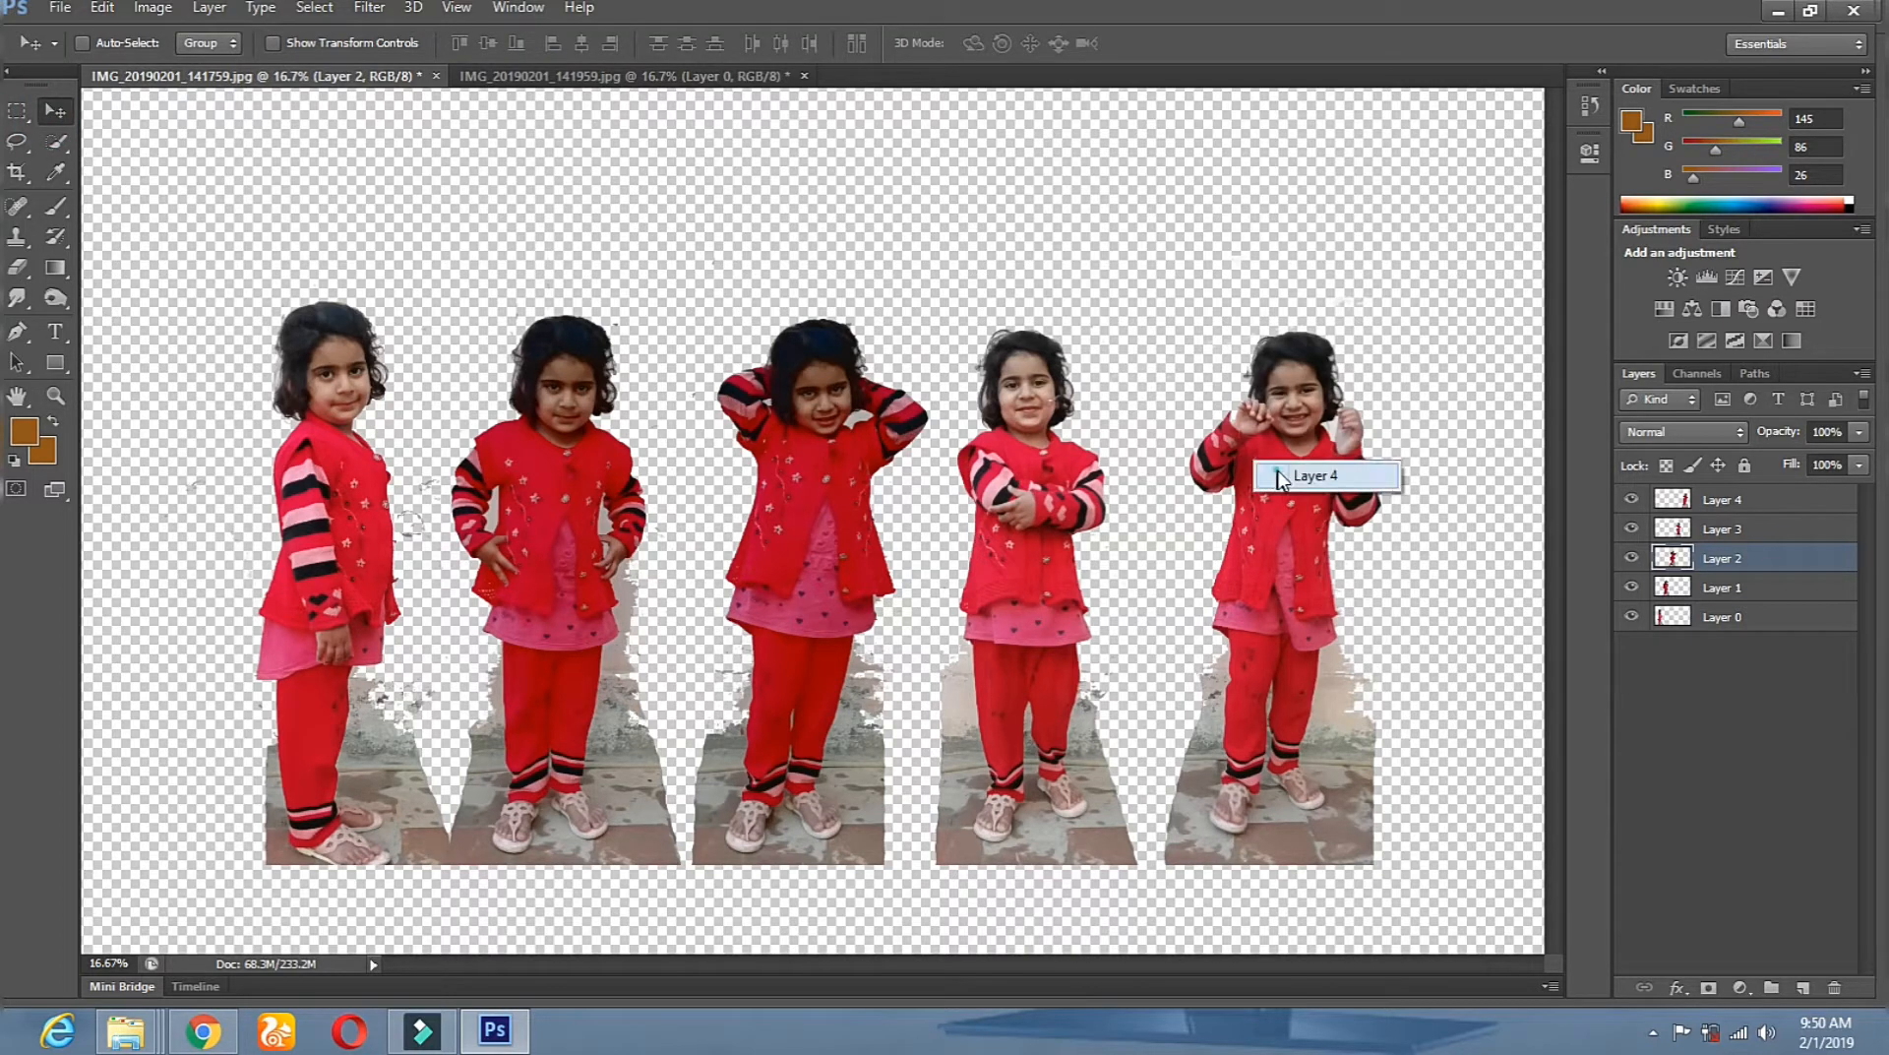
{"action": "left_click", "coordinate": [1279, 476]}
{"action": "left_click", "coordinate": [17, 267]}
{"action": "right_click", "coordinate": [1282, 482]}
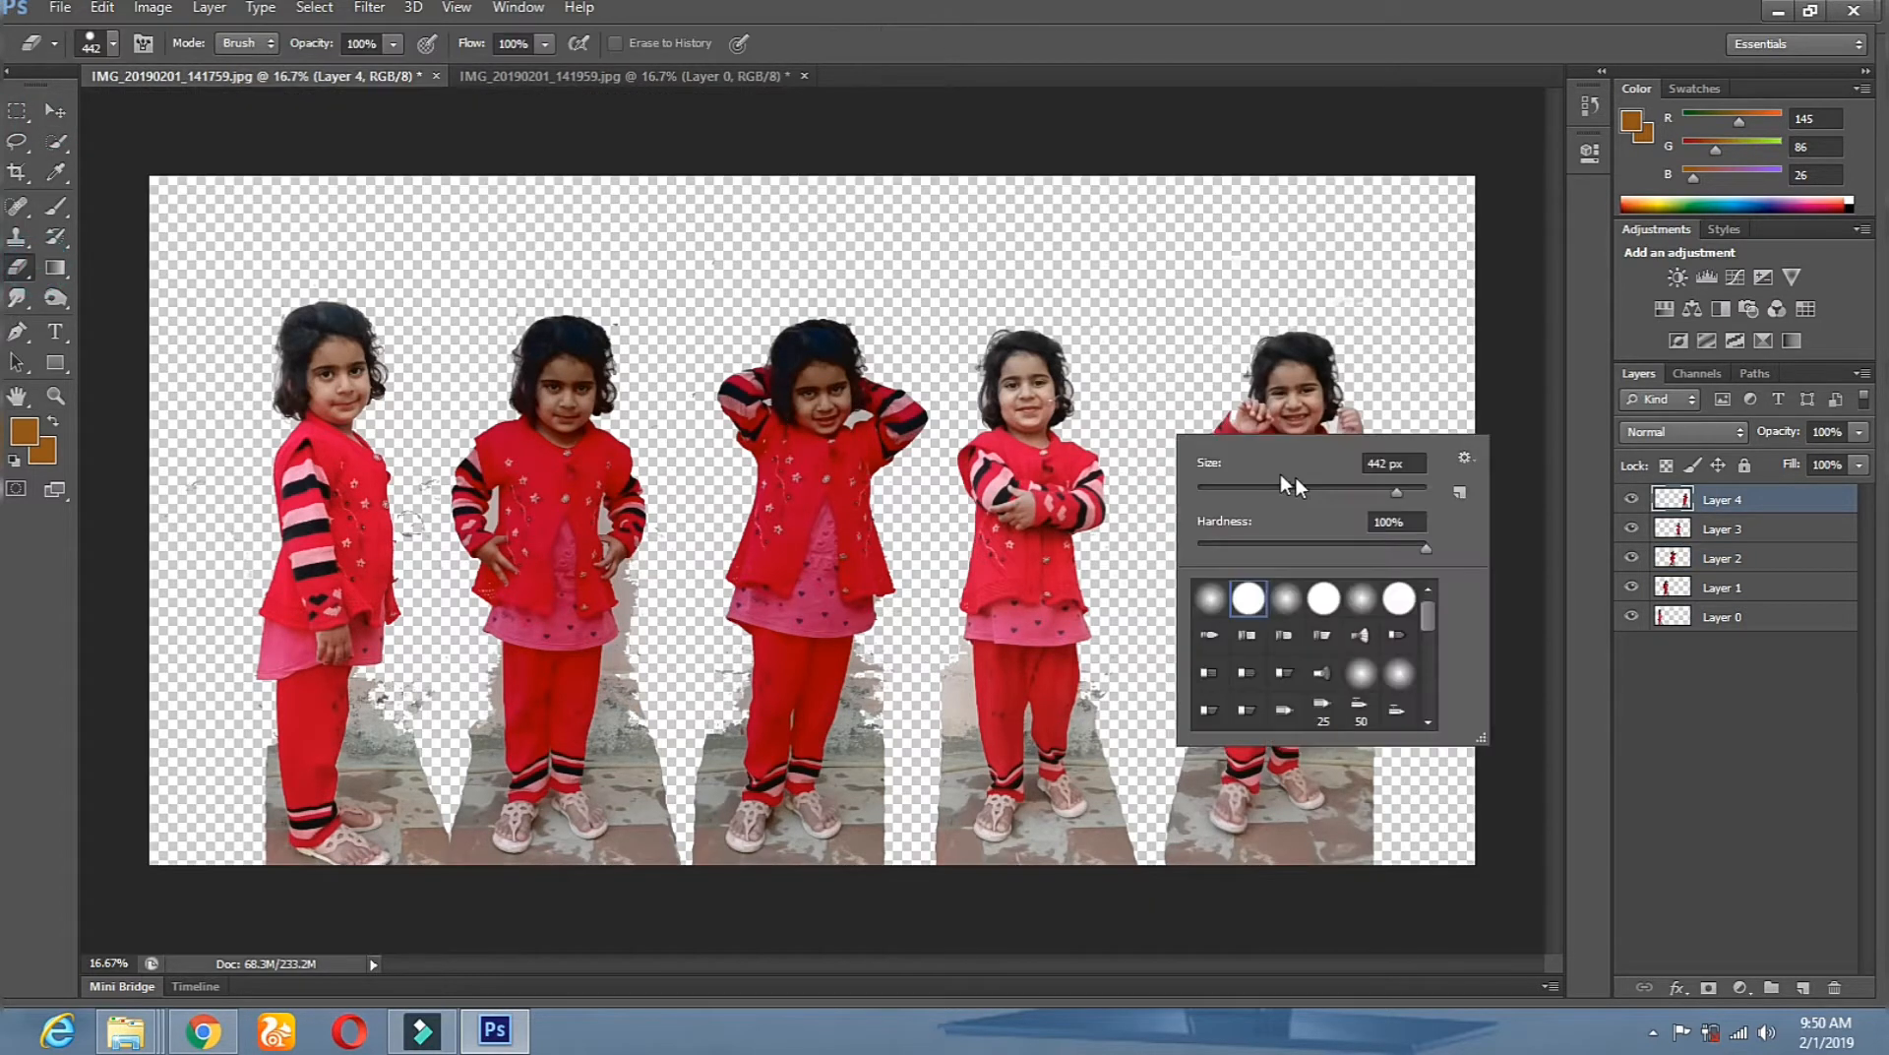
{"action": "left_click", "coordinate": [1406, 492]}
{"action": "mouse_move", "coordinate": [1026, 377]}
{"action": "left_mouse_down"}
{"action": "mouse_move", "coordinate": [1044, 354]}
{"action": "mouse_move", "coordinate": [1025, 795]}
{"action": "left_mouse_up"}
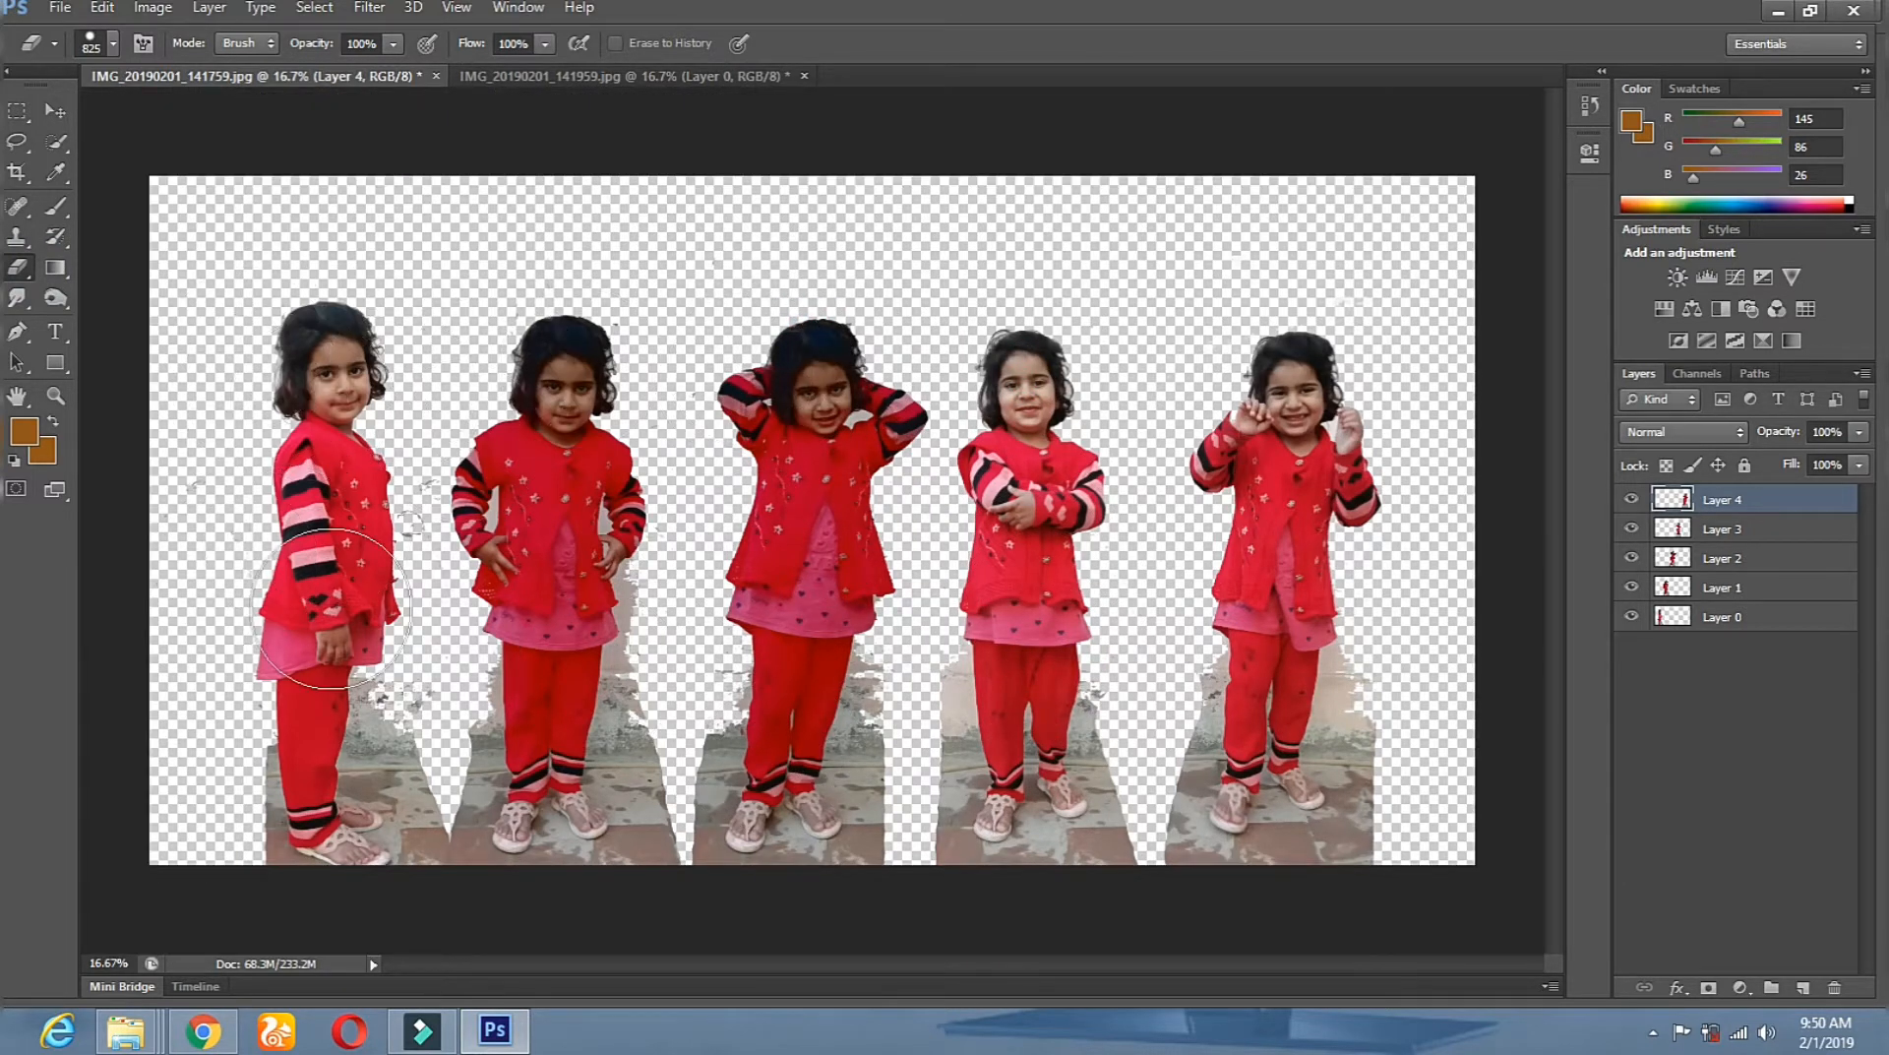
Erase stray pixels on Layer 3, then Layer 2, around the fourth and third girls.
{"action": "left_click", "coordinate": [56, 109]}
{"action": "right_click", "coordinate": [1019, 507]}
{"action": "left_click", "coordinate": [1045, 502]}
{"action": "left_click", "coordinate": [20, 267]}
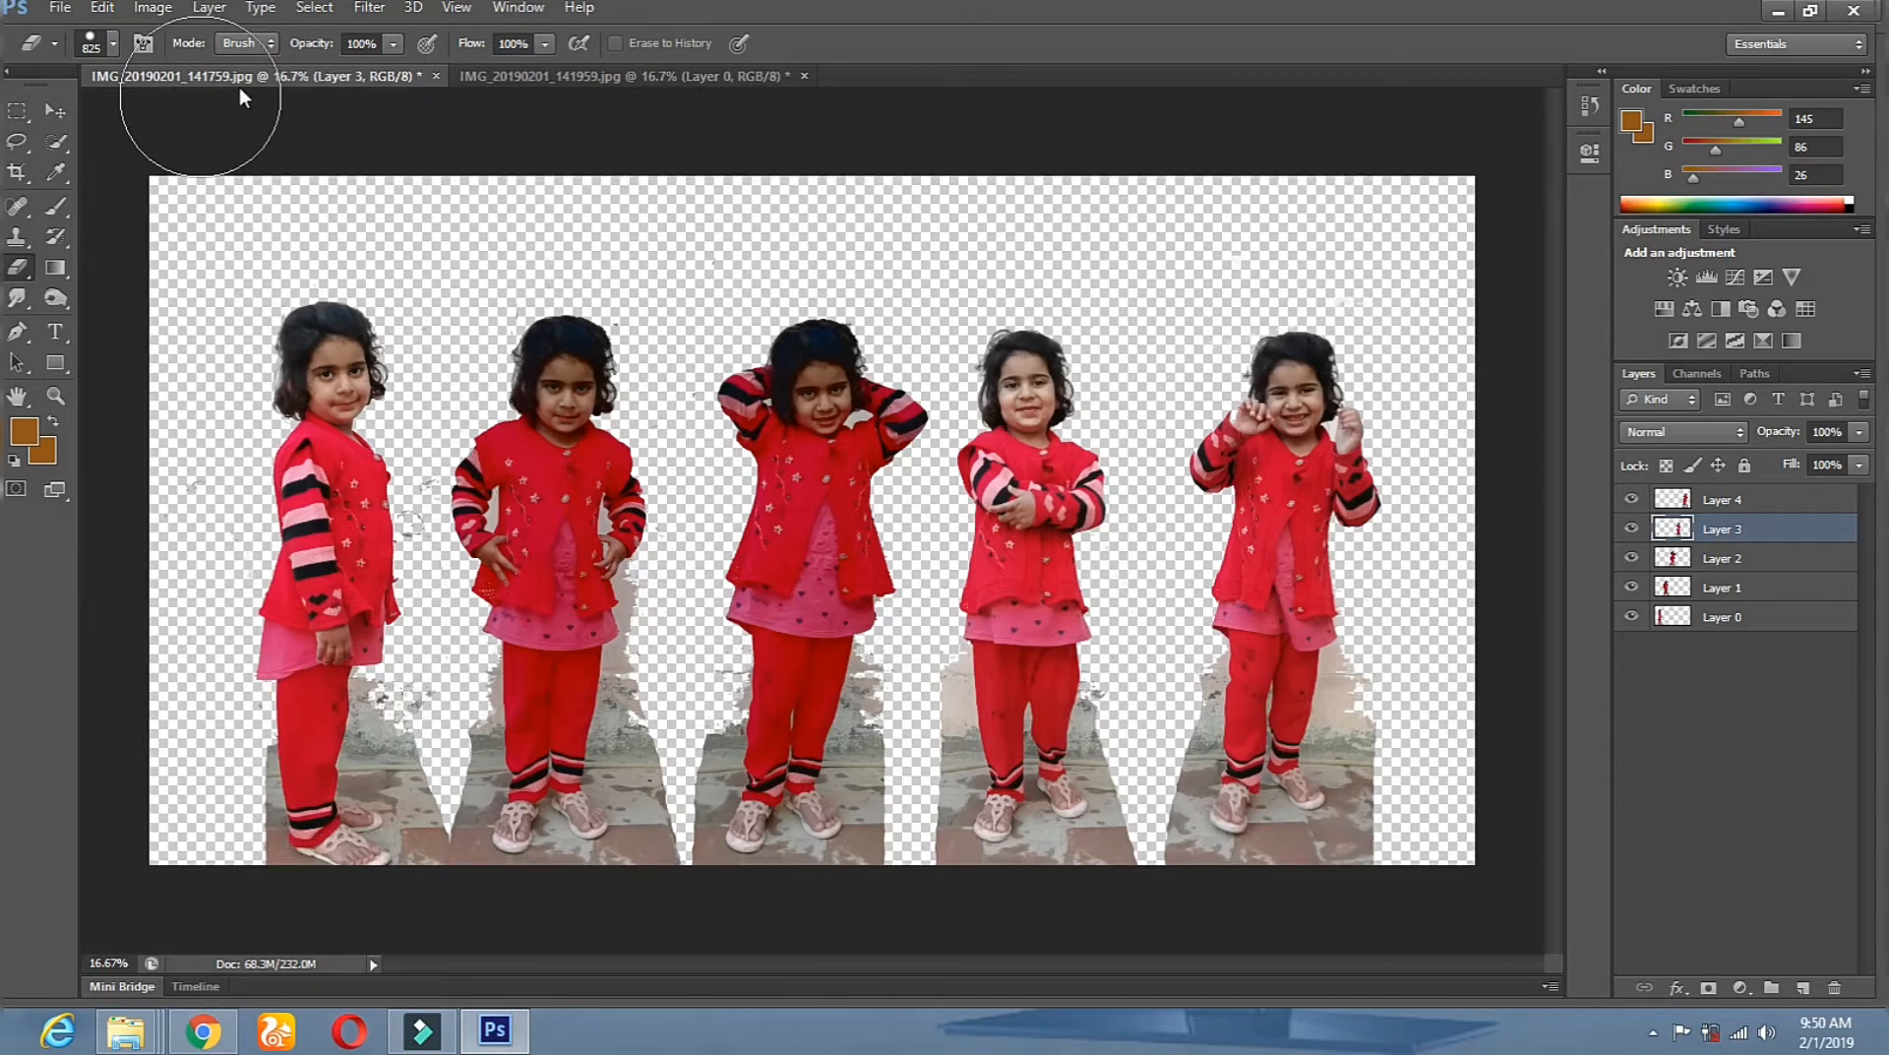
{"action": "left_click", "coordinate": [56, 112]}
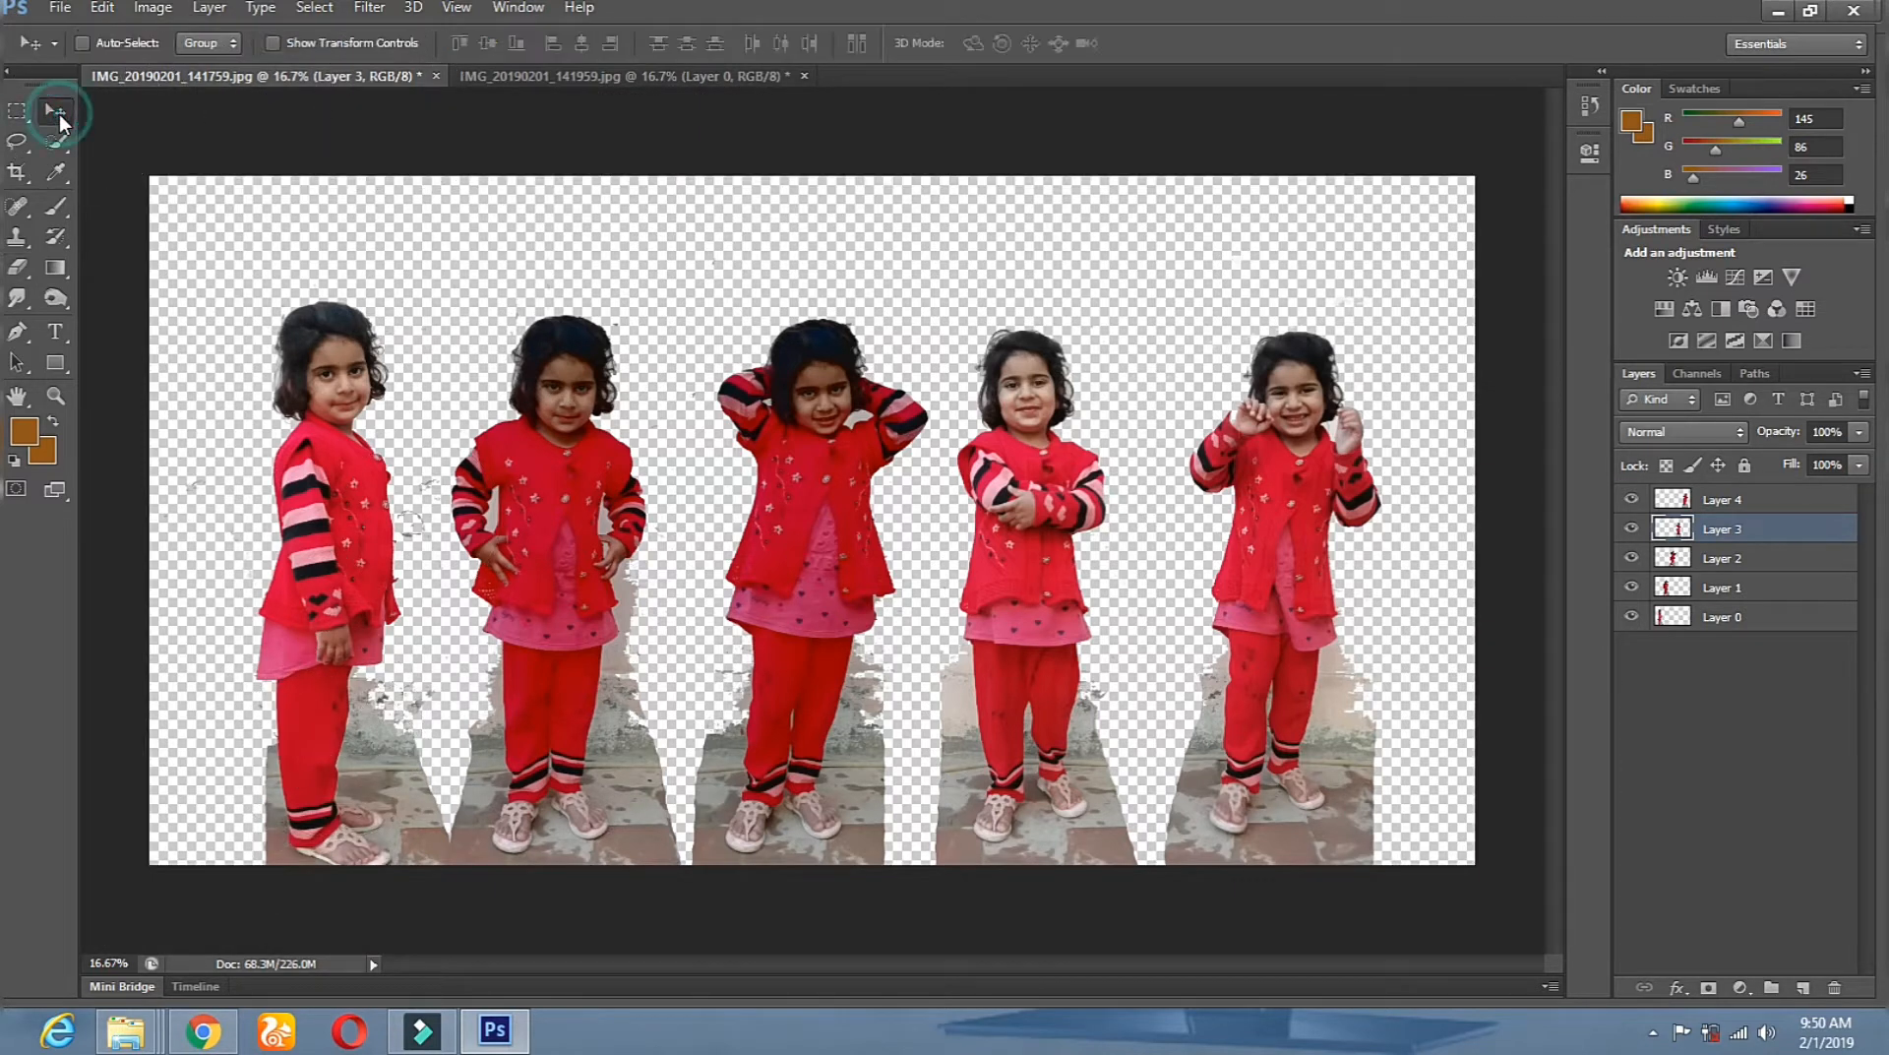
{"action": "right_click", "coordinate": [830, 489]}
{"action": "left_click", "coordinate": [866, 494]}
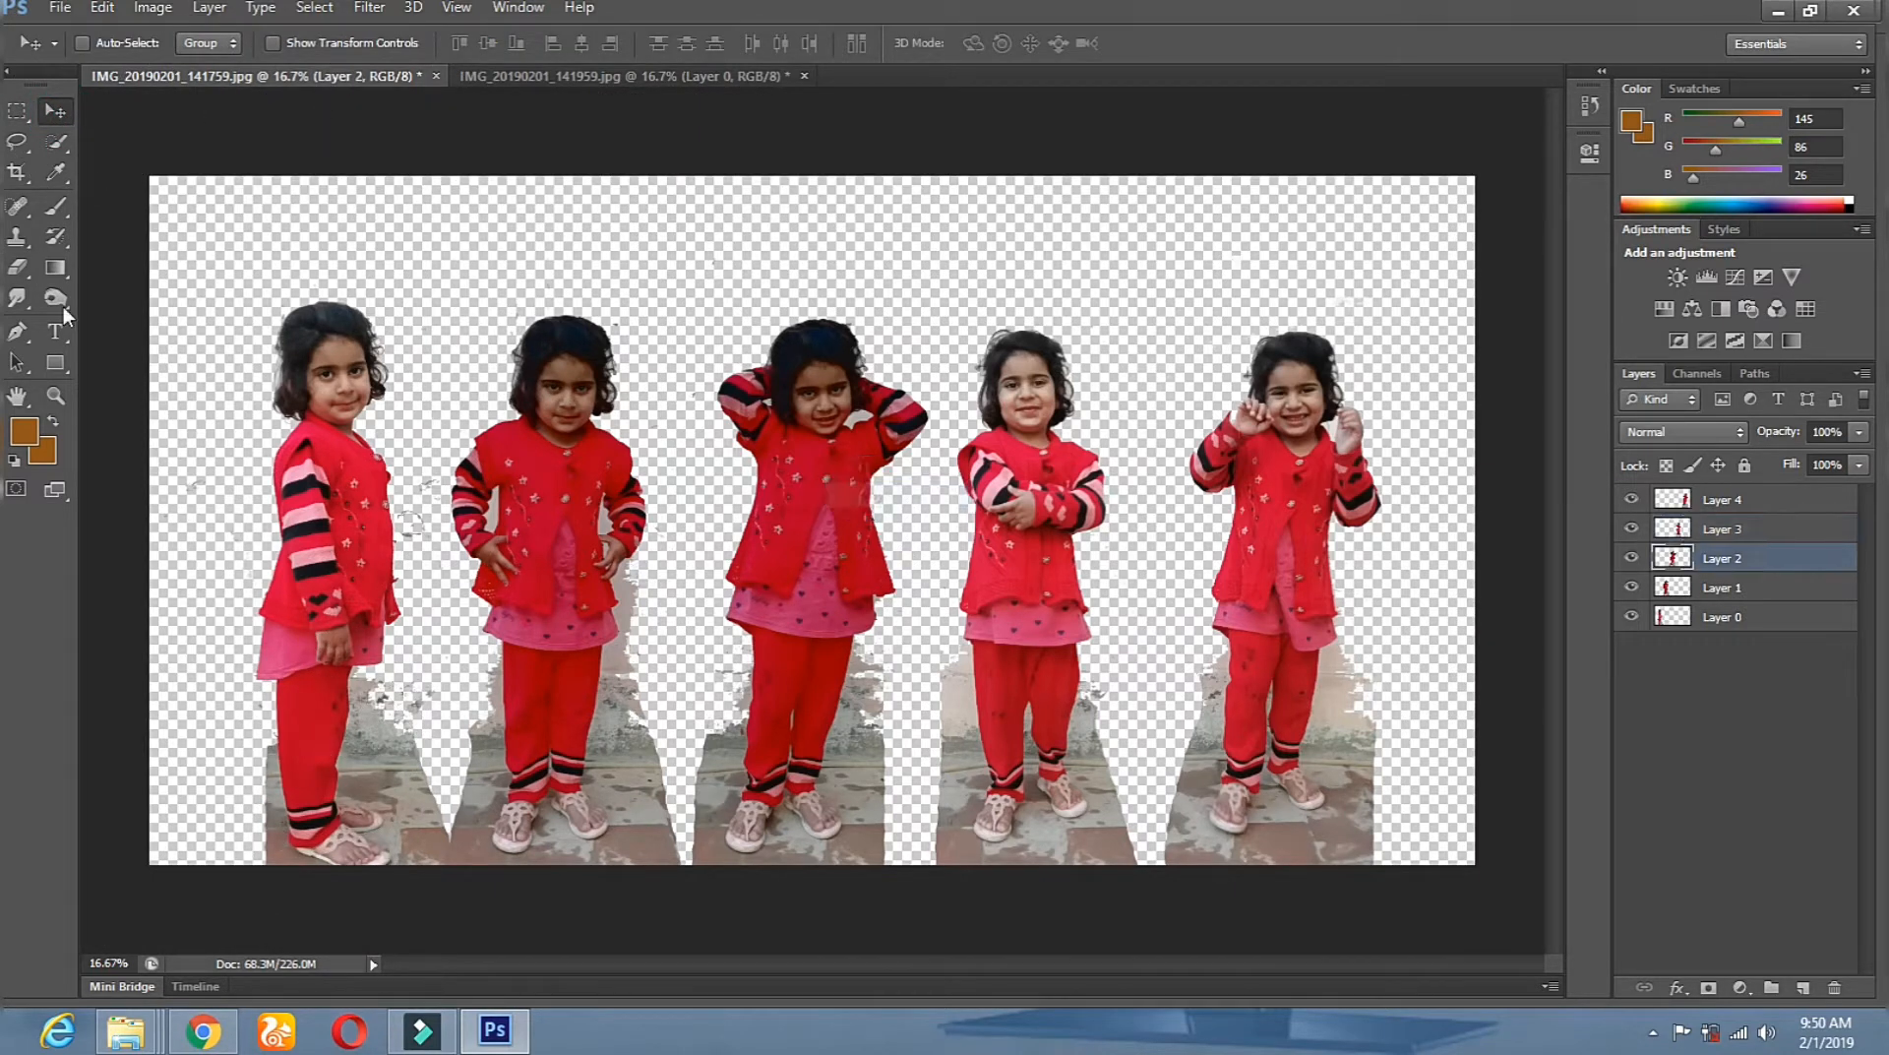
{"action": "left_click", "coordinate": [17, 267]}
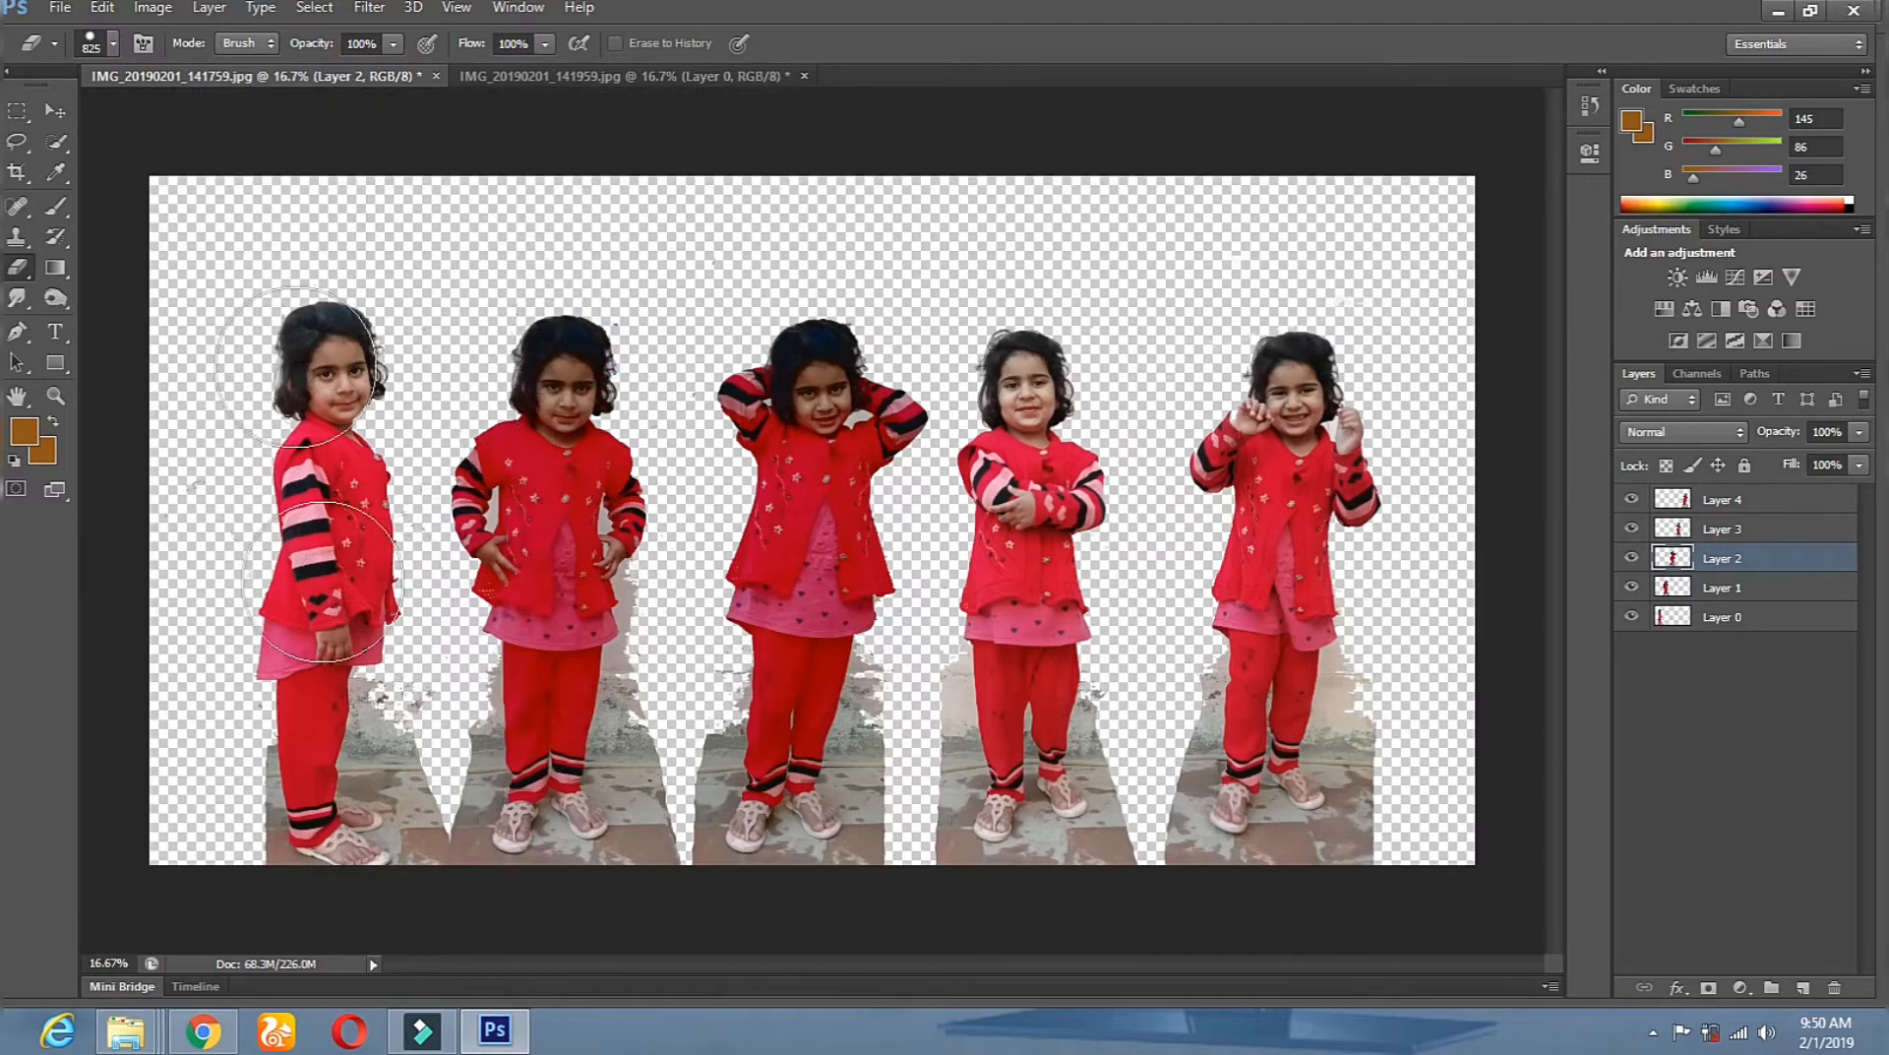
Erase stray pixels on Layer 1, then zoom to 25% on the girls.
{"action": "left_click", "coordinate": [55, 110]}
{"action": "right_click", "coordinate": [605, 536]}
{"action": "right_click", "coordinate": [534, 494]}
{"action": "left_click", "coordinate": [564, 511]}
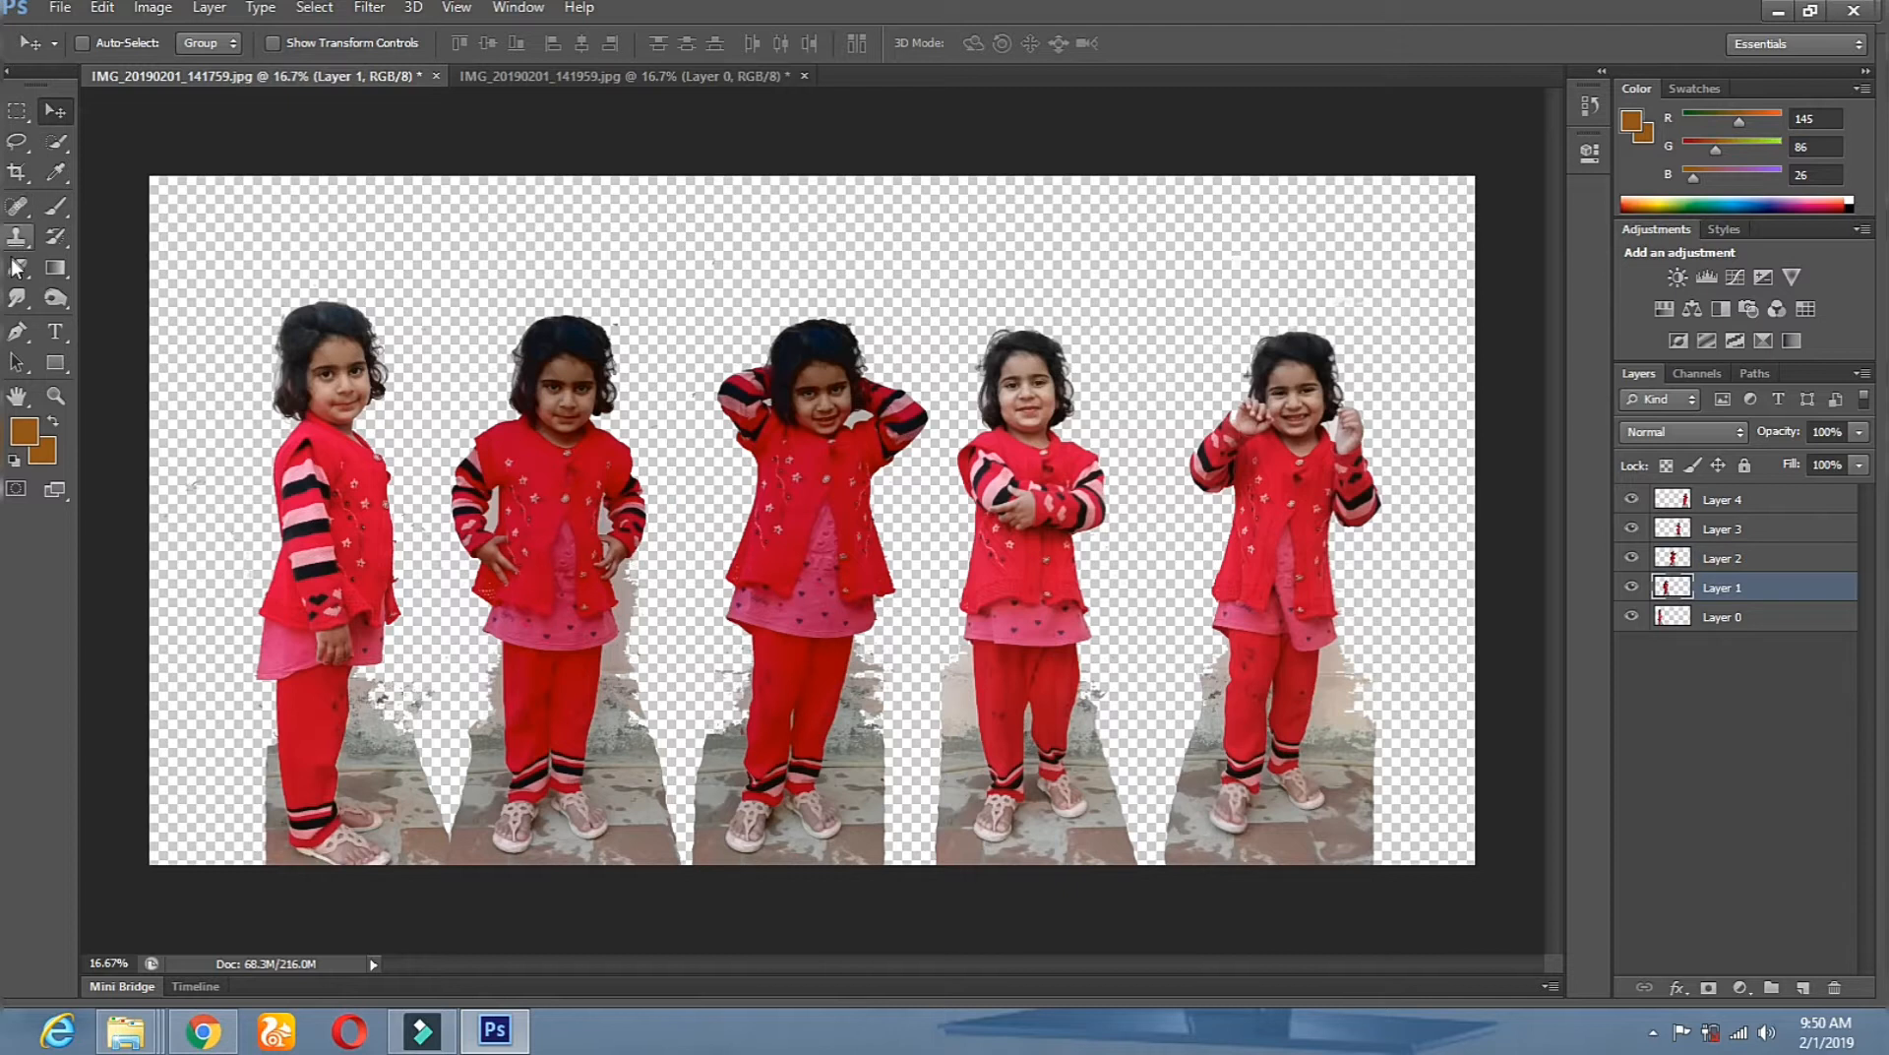
{"action": "left_click", "coordinate": [17, 266]}
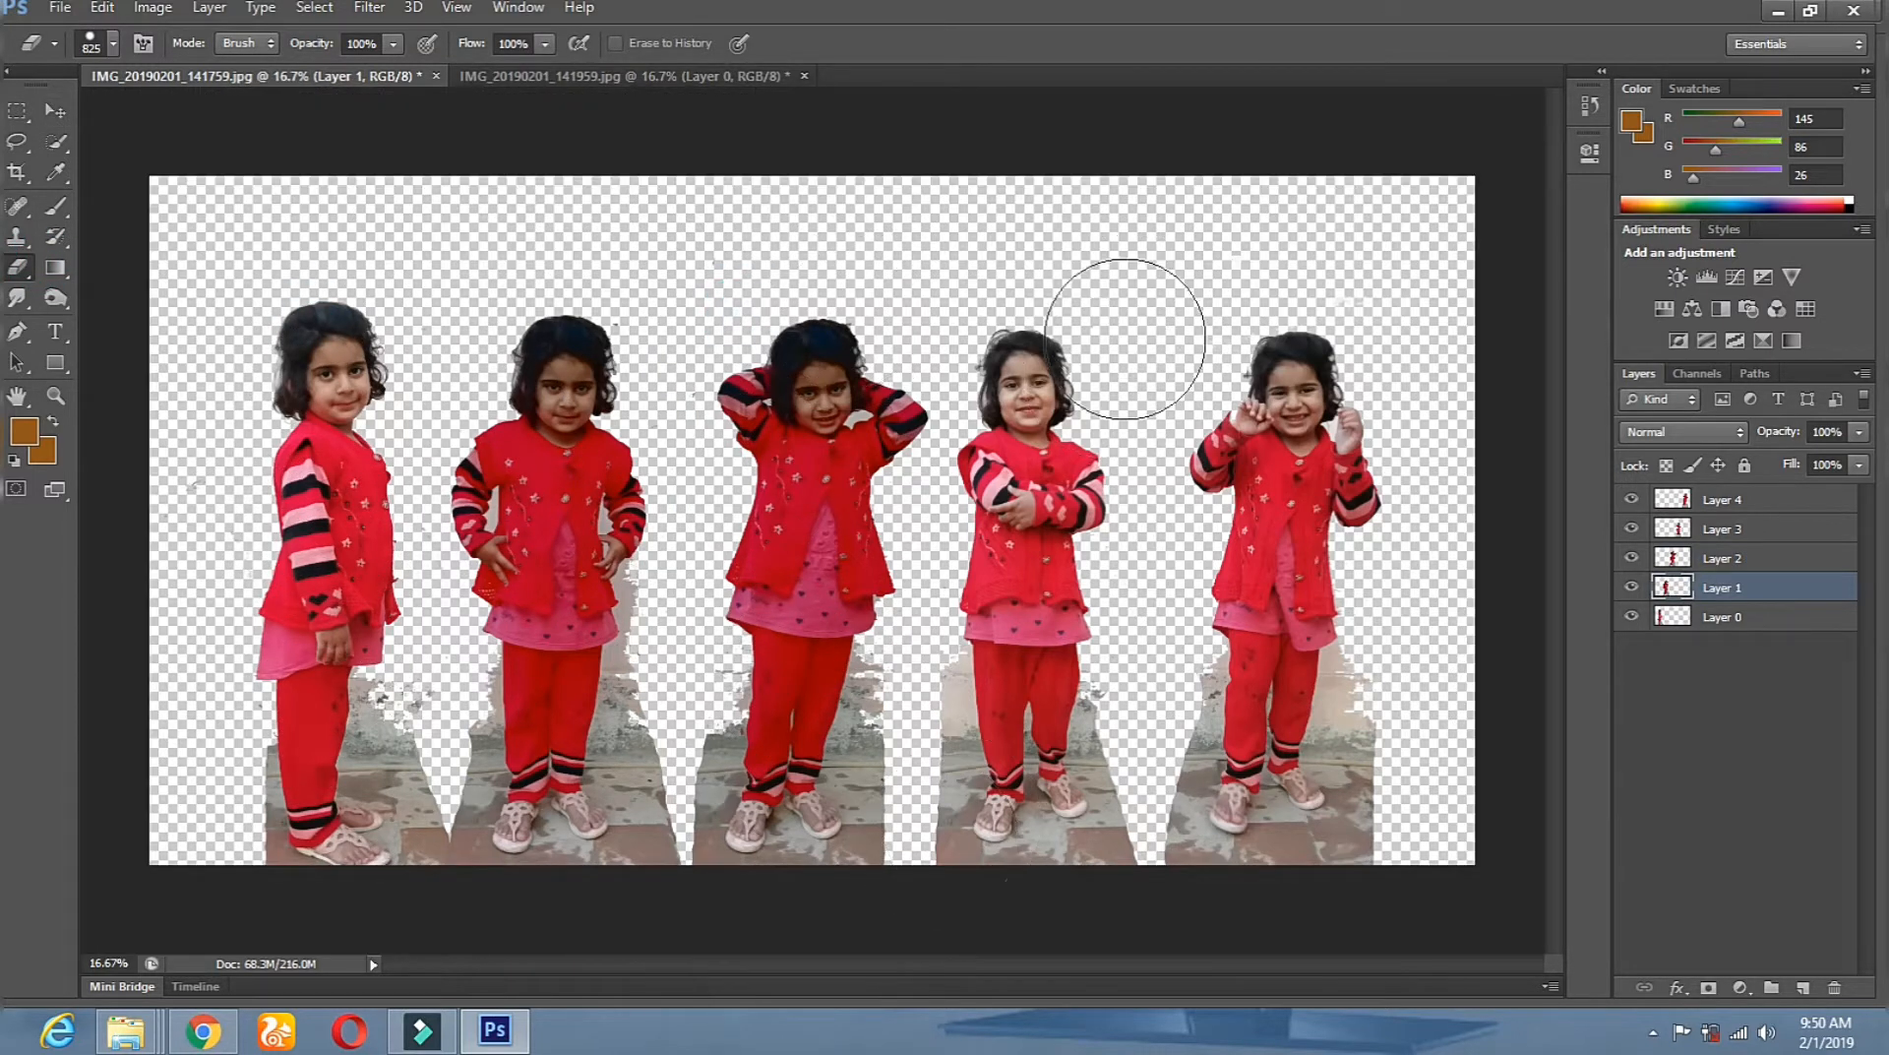
{"action": "left_click", "coordinate": [47, 395]}
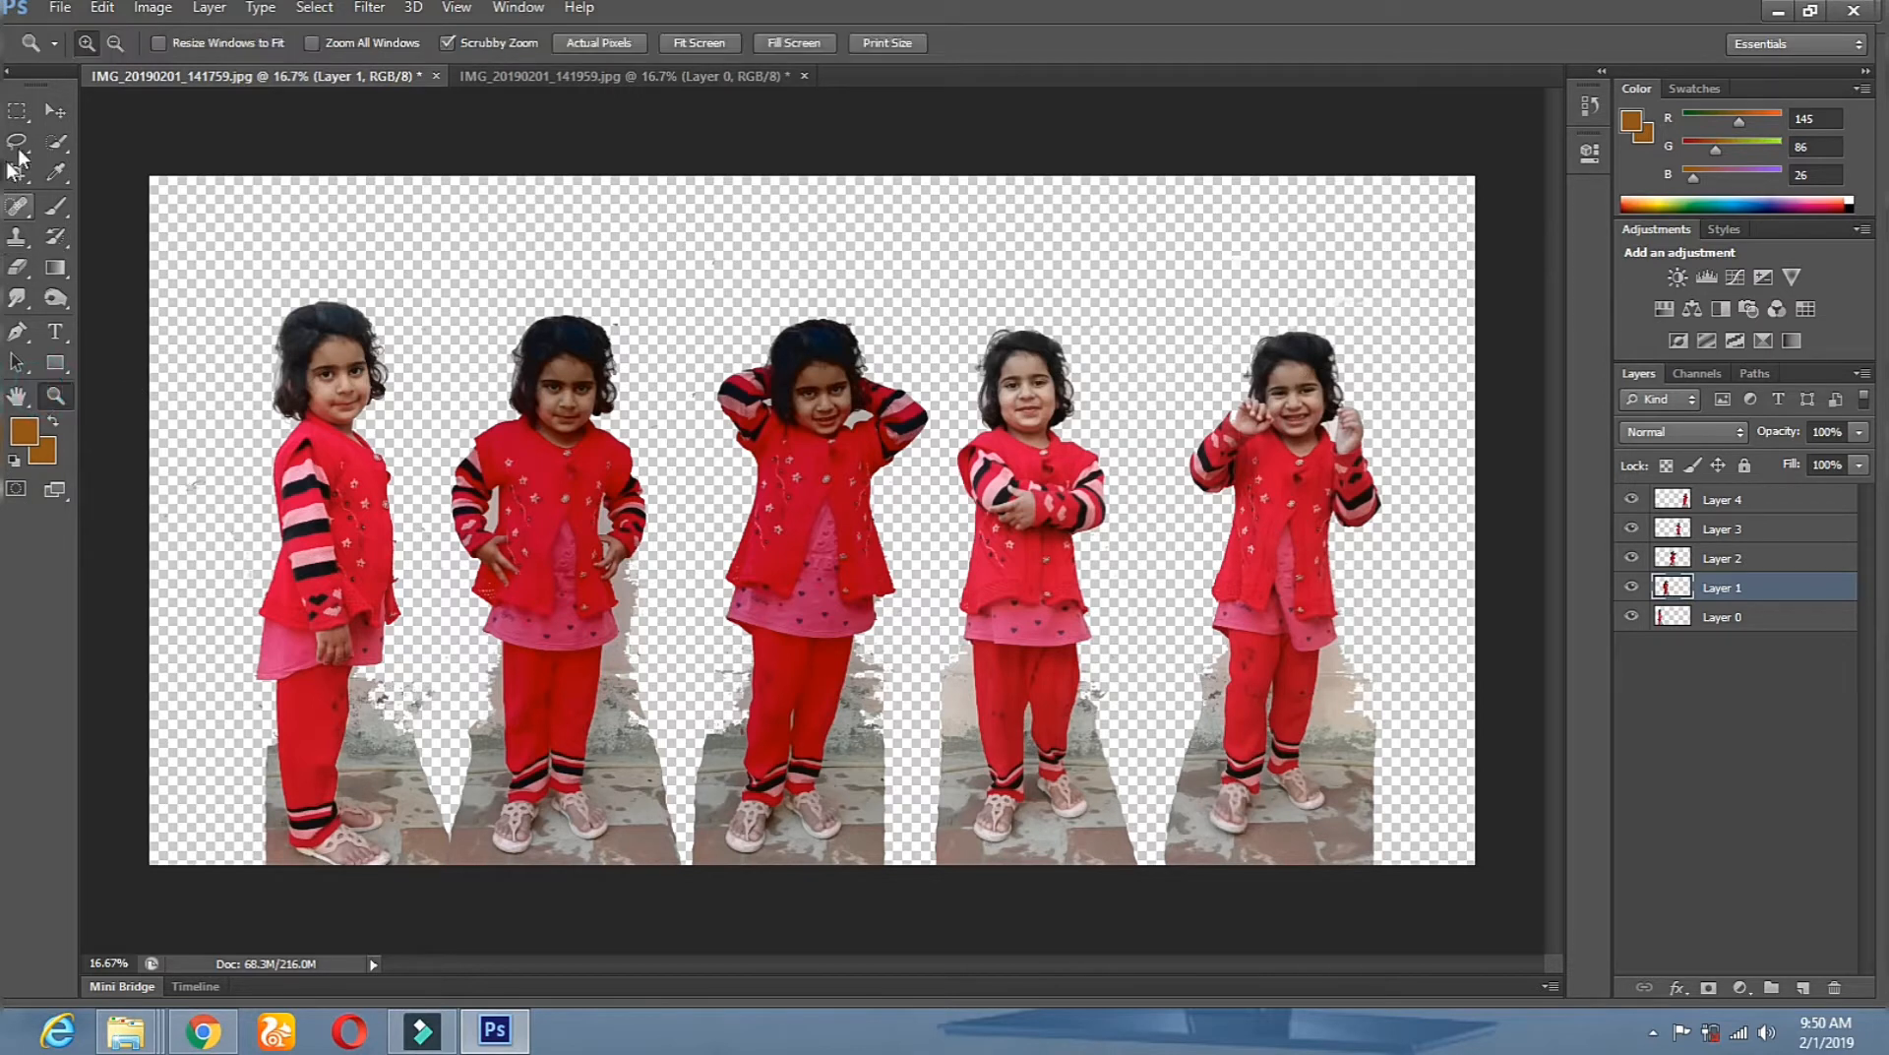
{"action": "left_click", "coordinate": [54, 111]}
{"action": "left_click", "coordinate": [344, 504]}
{"action": "left_click", "coordinate": [54, 396]}
{"action": "left_click", "coordinate": [662, 456]}
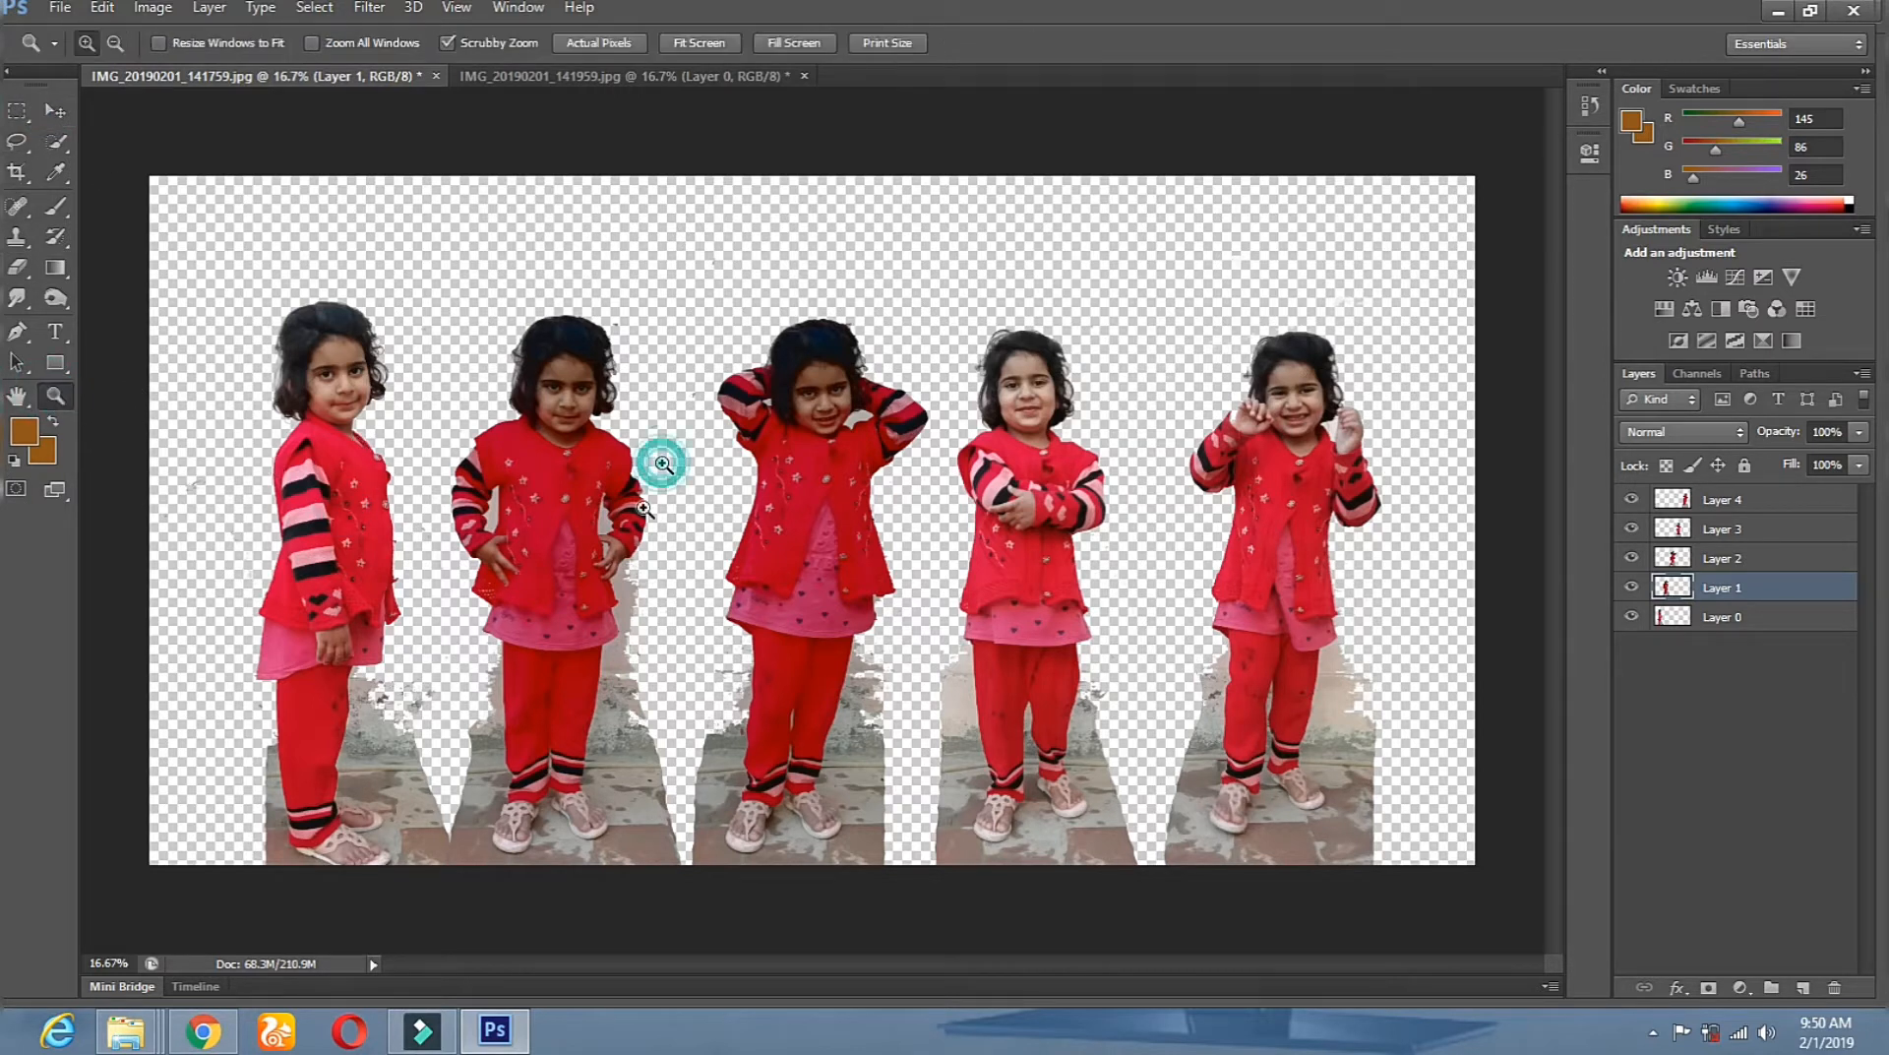
{"action": "left_click", "coordinate": [55, 111]}
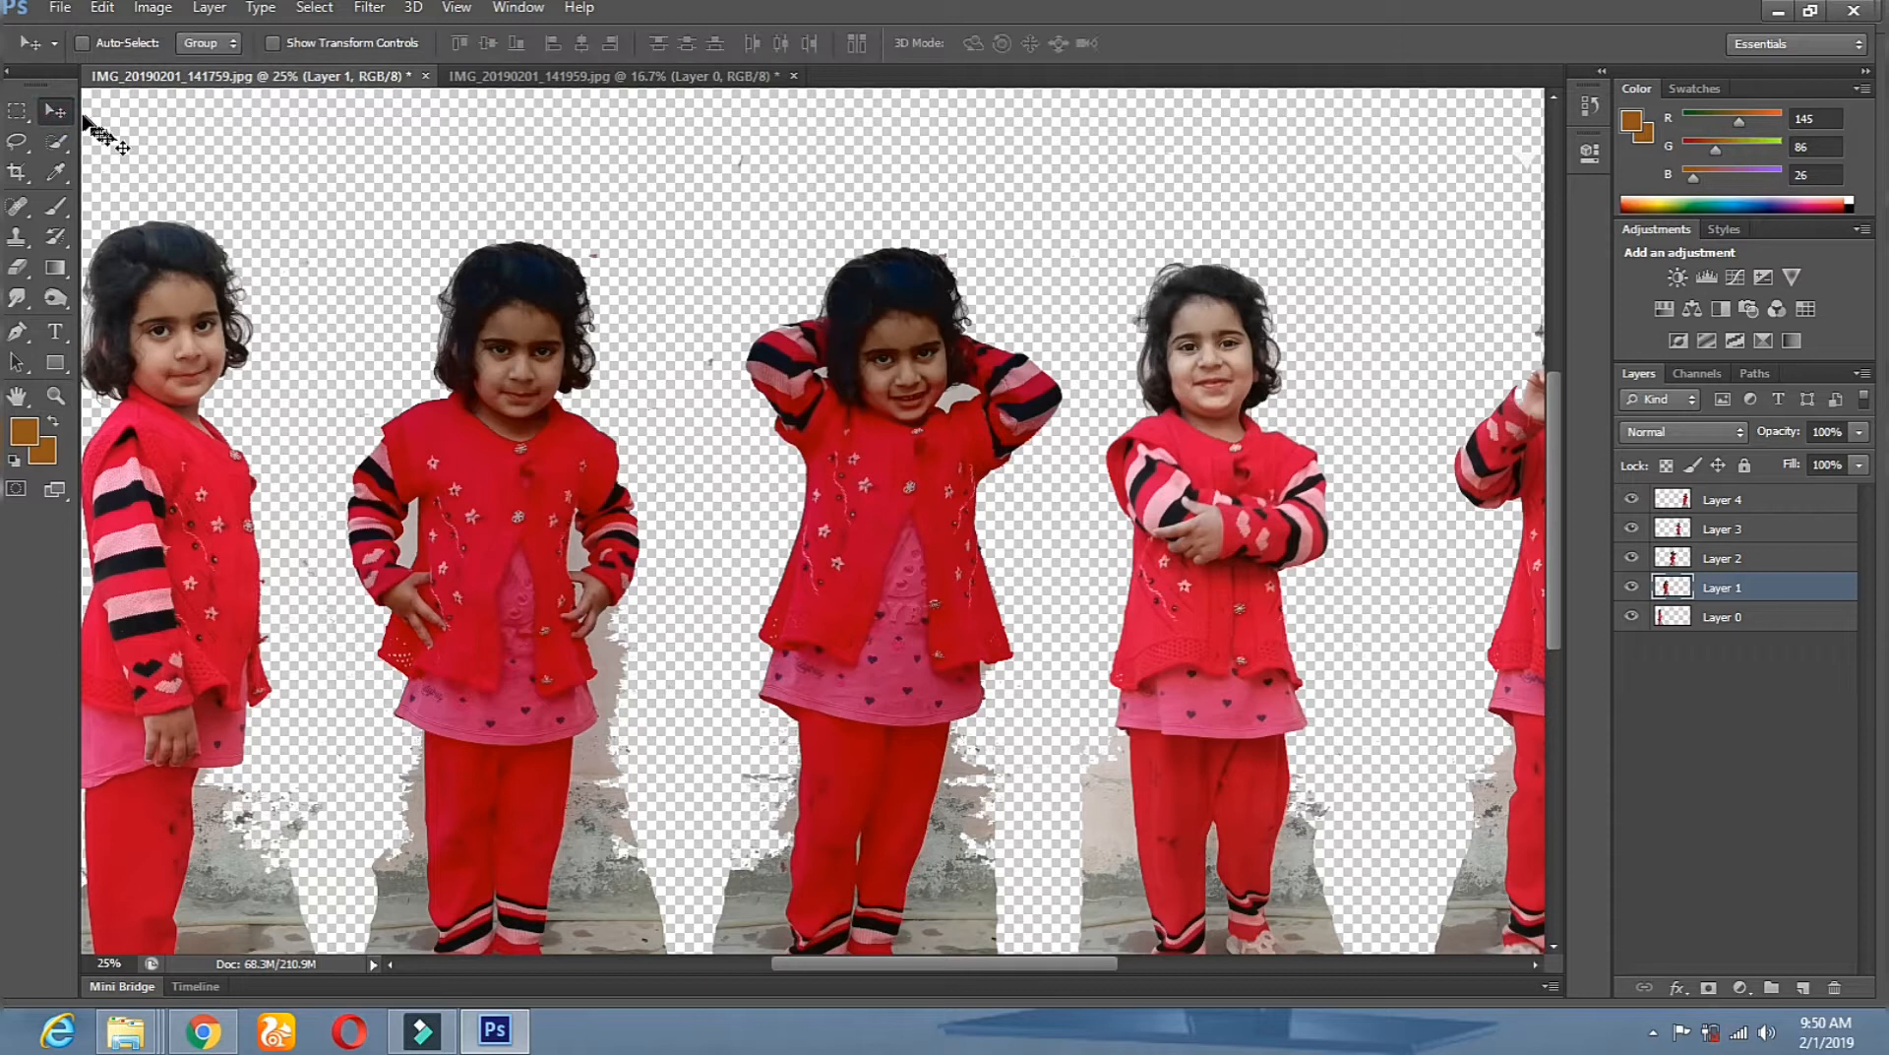
With the Magic Eraser, remove grey background between the legs and between hand and jacket.
{"action": "right_click", "coordinate": [18, 276]}
{"action": "left_click", "coordinate": [79, 309]}
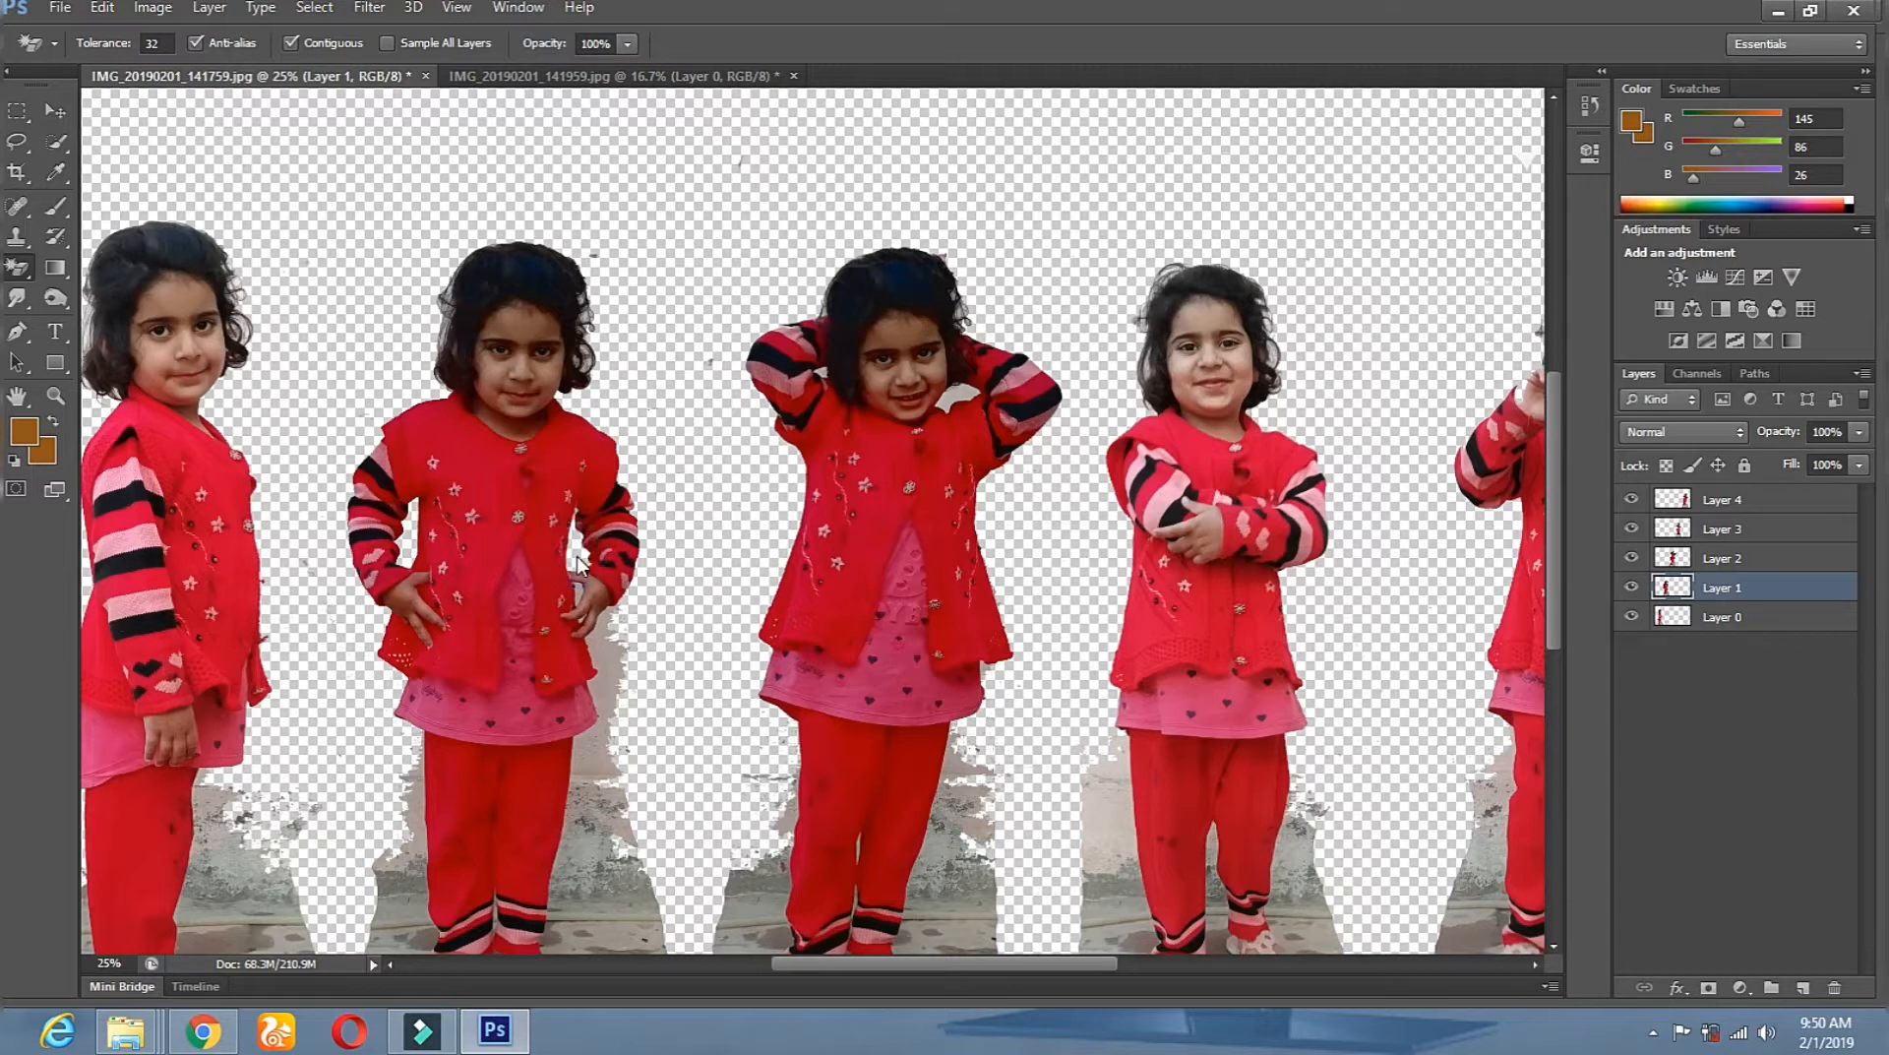
{"action": "left_click", "coordinate": [608, 665]}
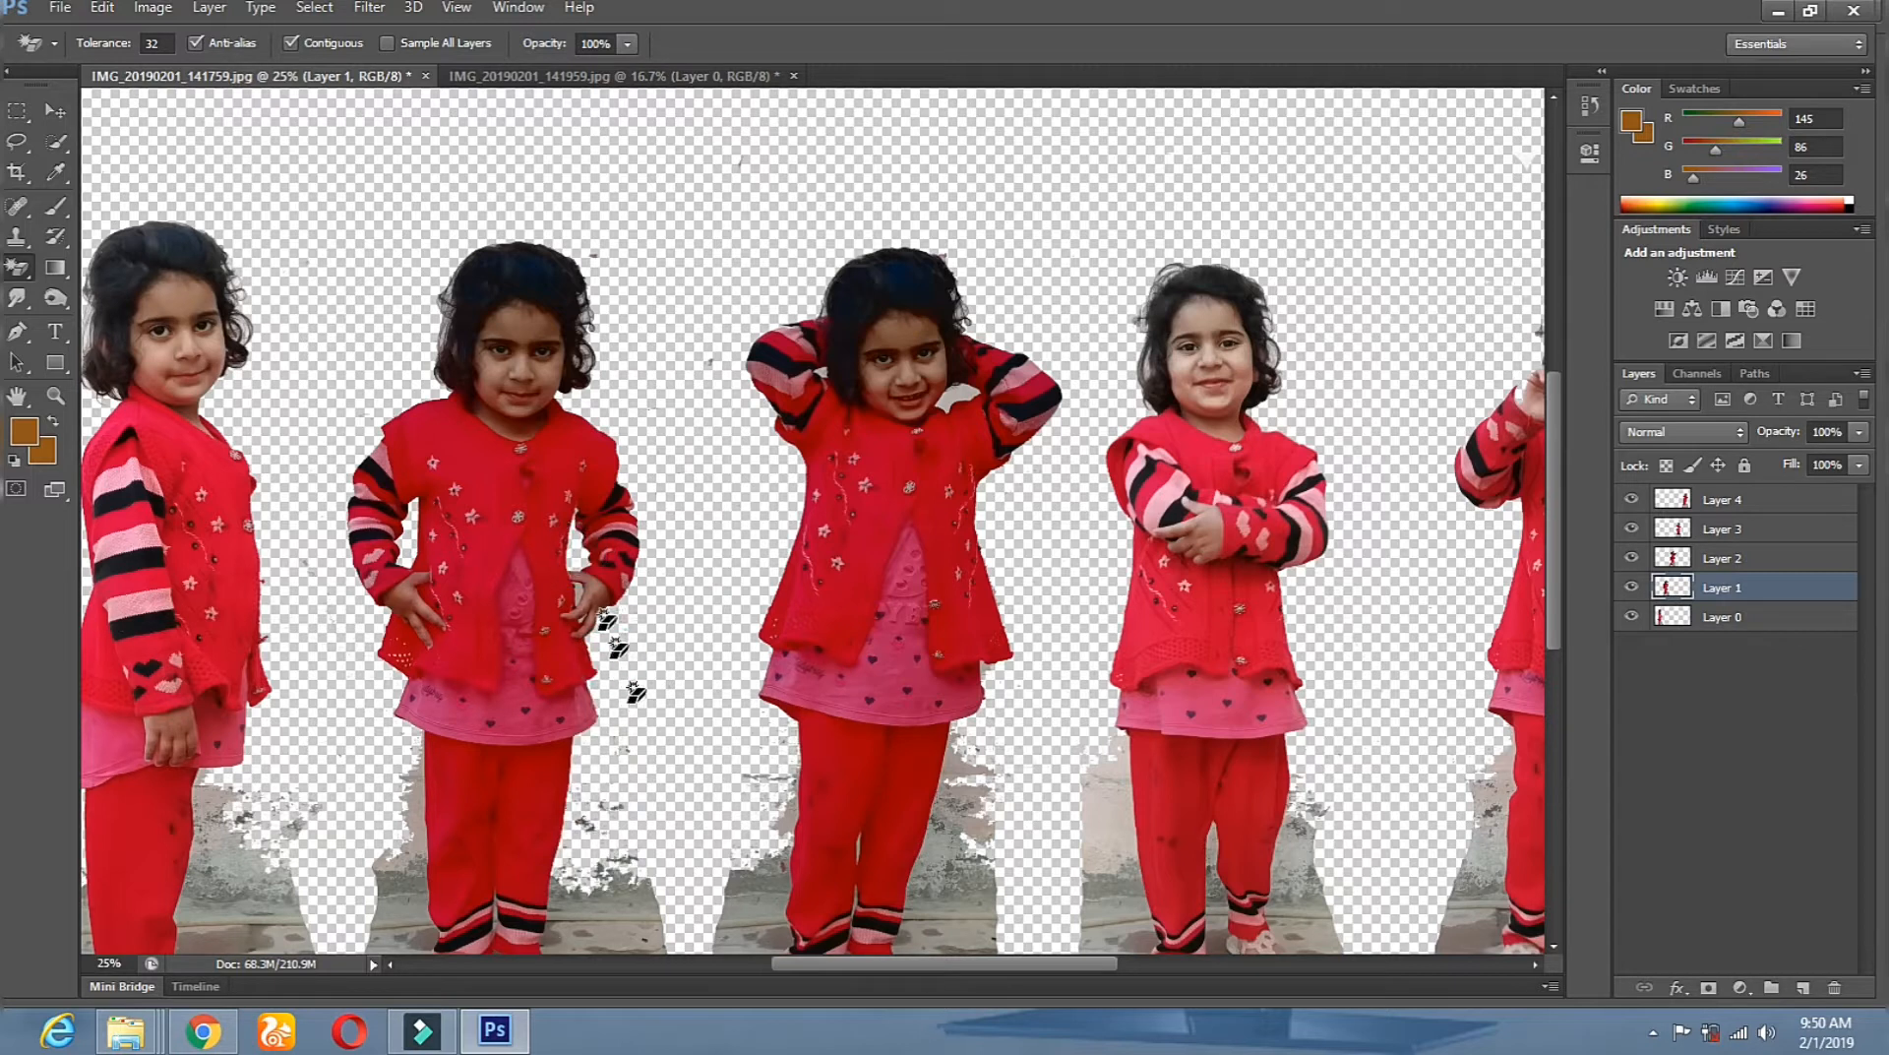
{"action": "left_click", "coordinate": [577, 588]}
{"action": "left_click", "coordinate": [577, 591]}
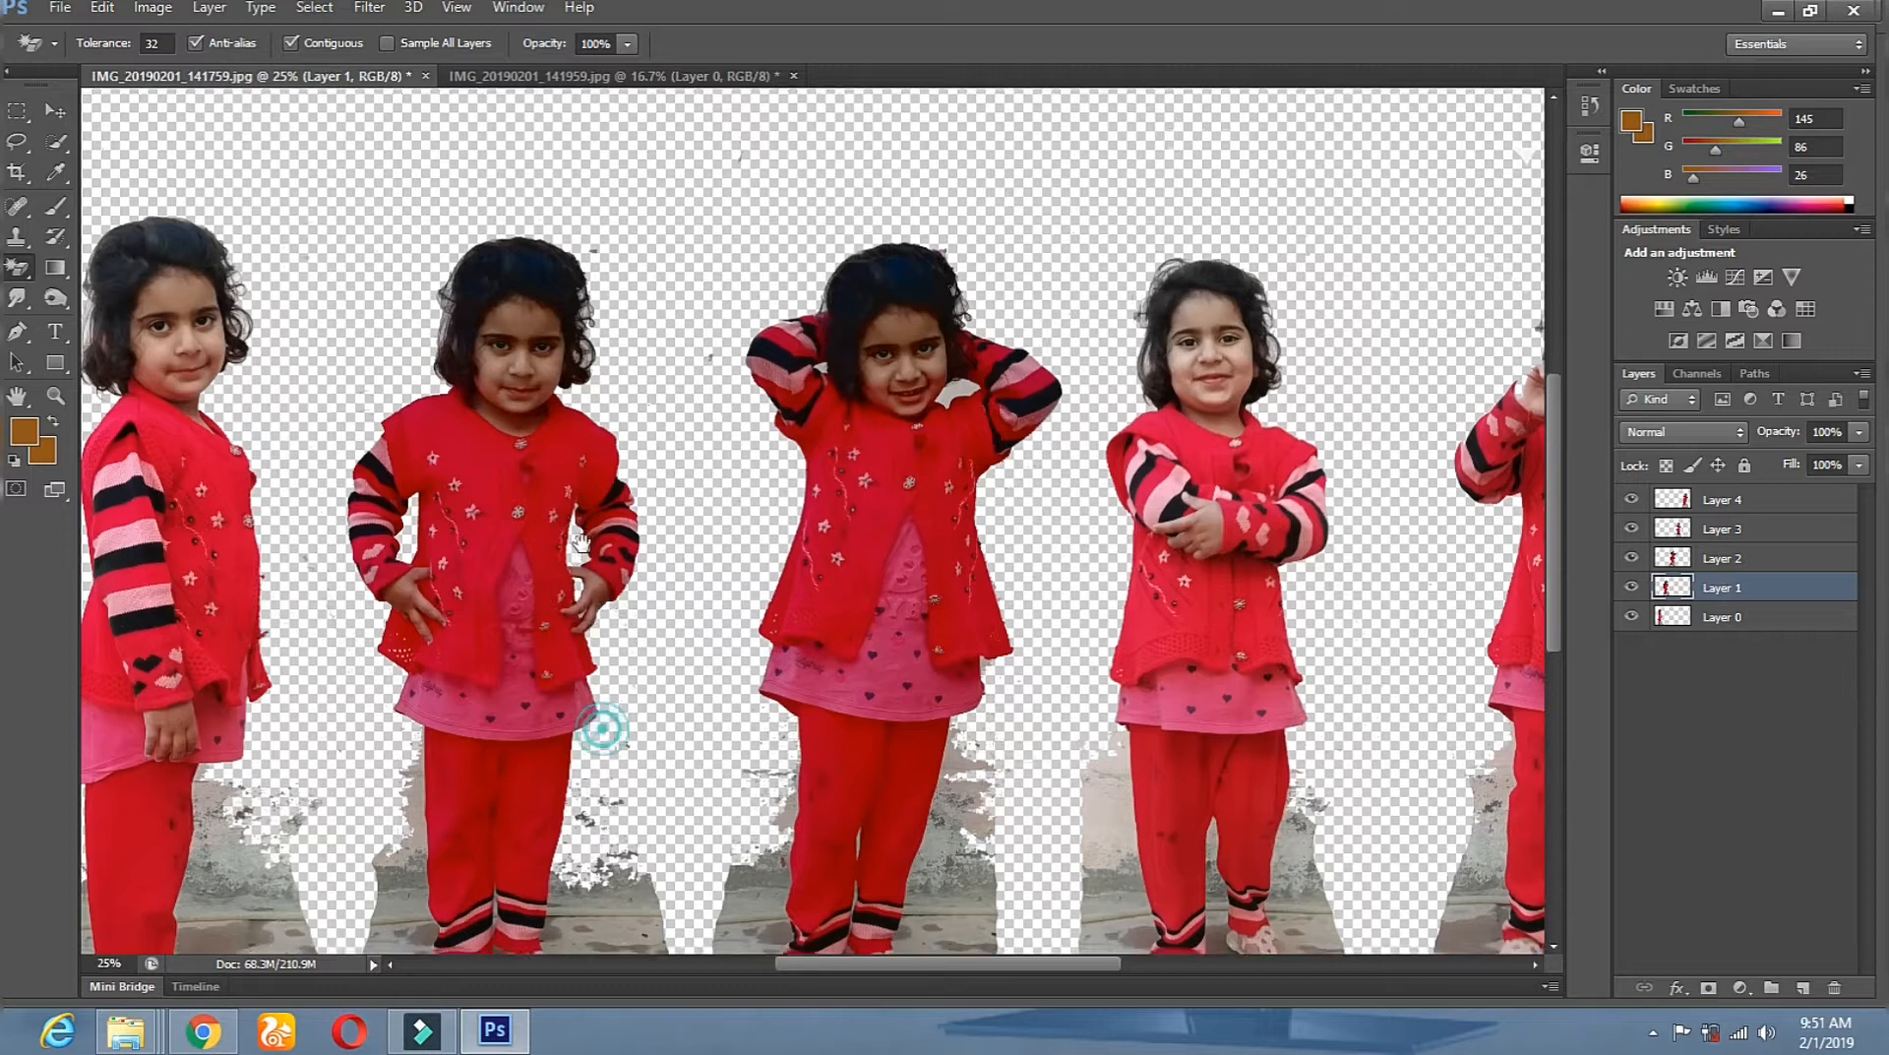
{"action": "left_click_drag", "start_coordinate": [612, 720], "coordinate": [349, 641]}
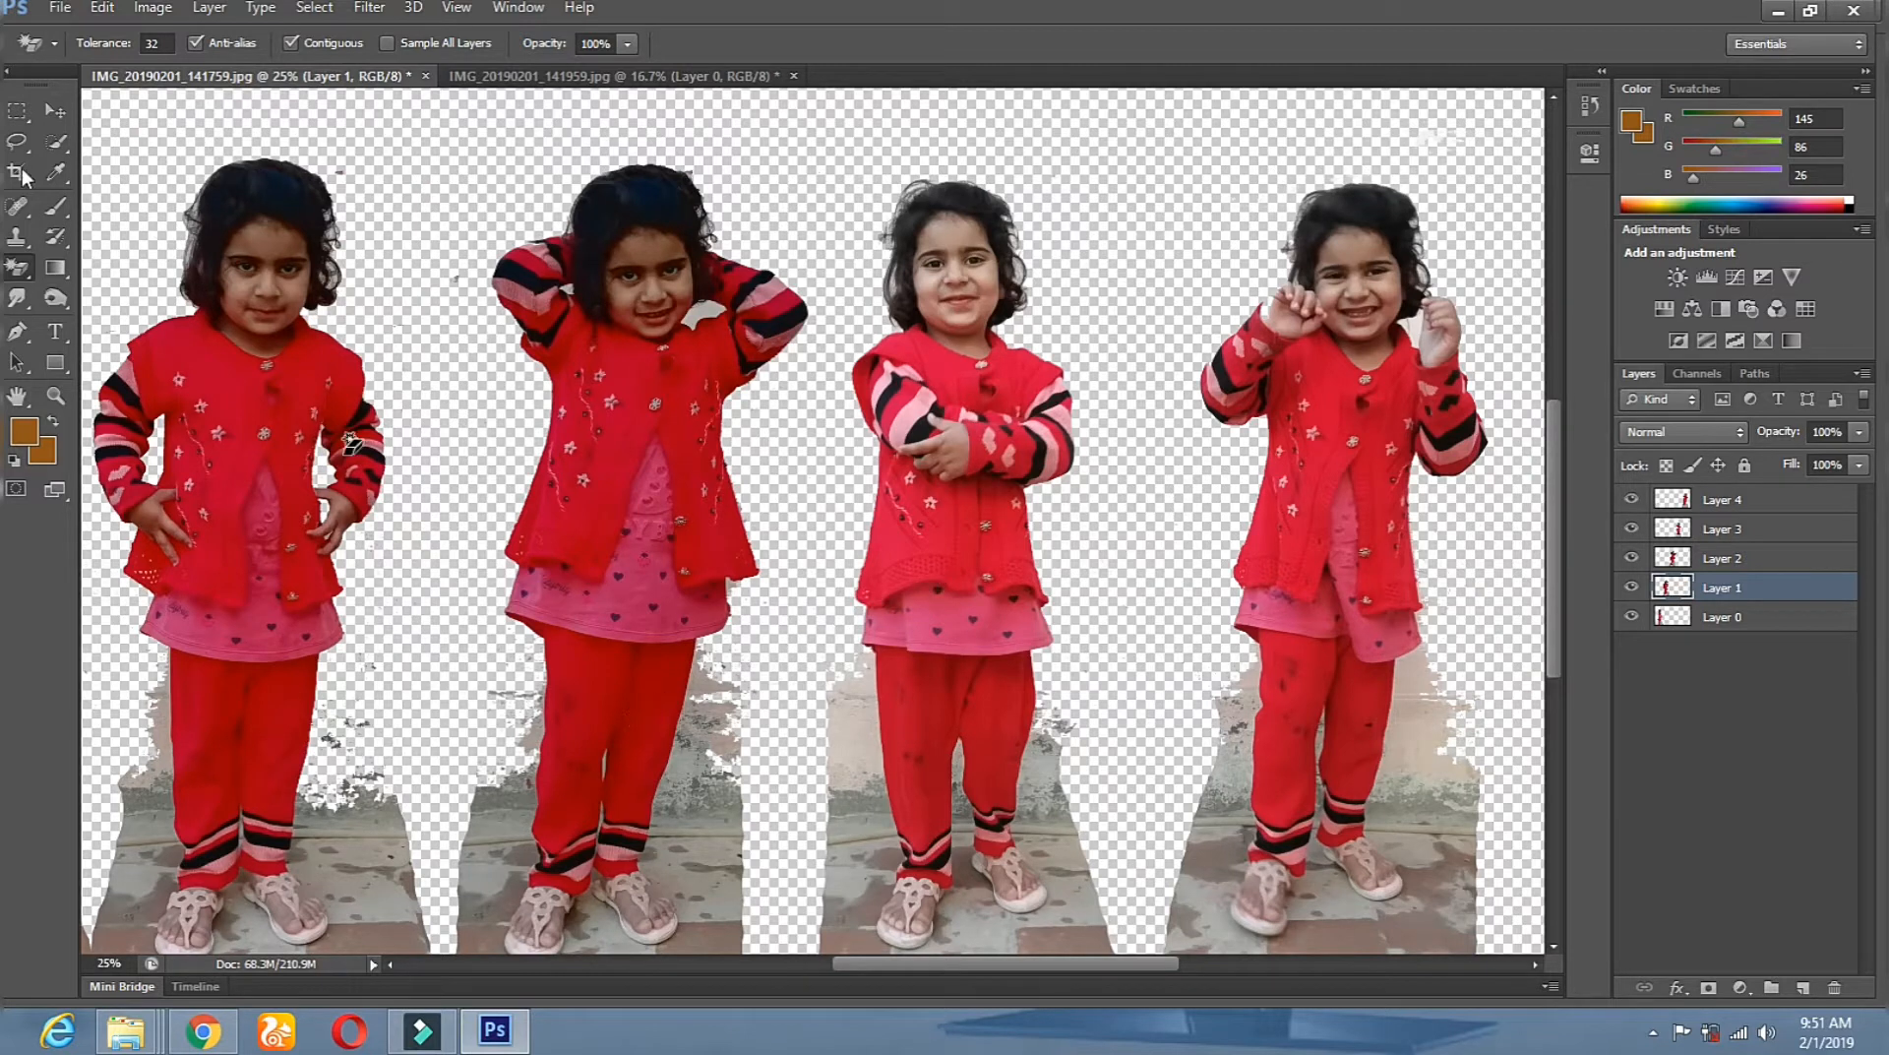
Make Layer 2 active and zoom to 33.3% with the girls' heads in view.
{"action": "left_click", "coordinate": [55, 110]}
{"action": "right_click", "coordinate": [615, 489]}
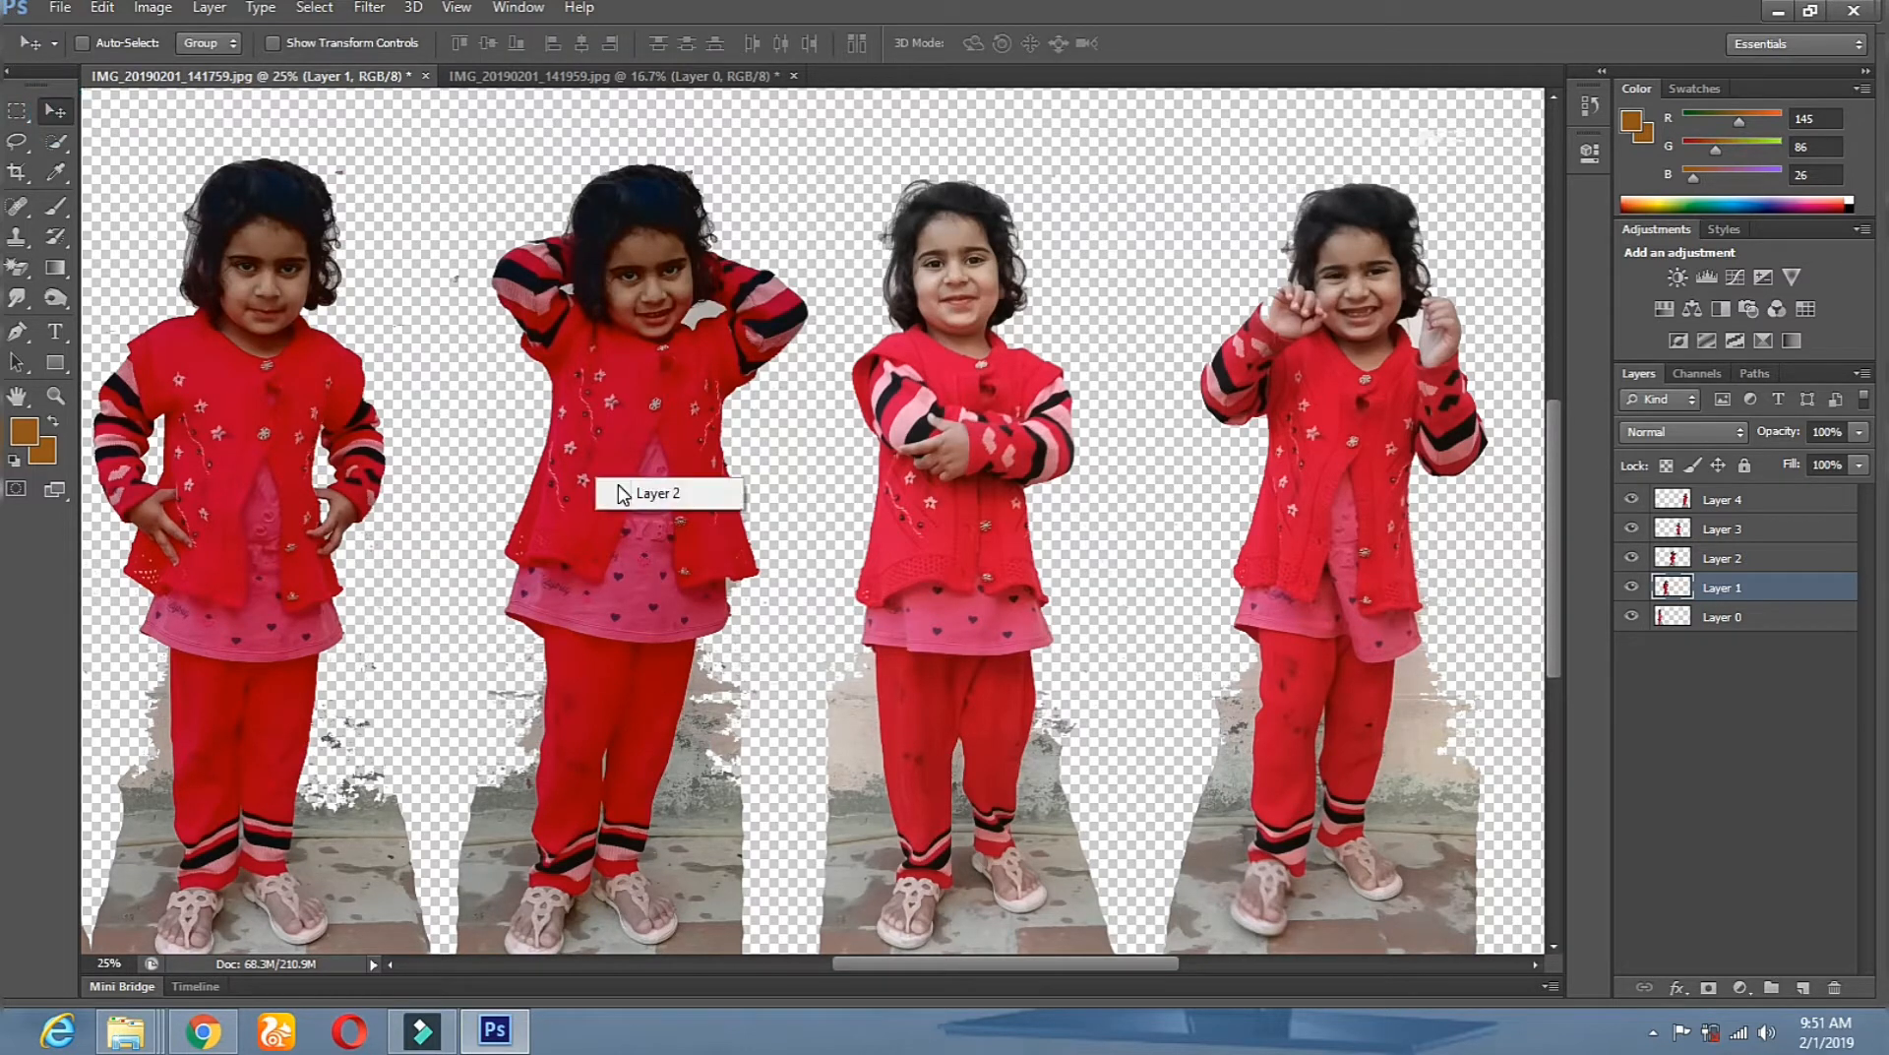
{"action": "left_click", "coordinate": [630, 492]}
{"action": "left_click", "coordinate": [55, 396]}
{"action": "left_click", "coordinate": [529, 777]}
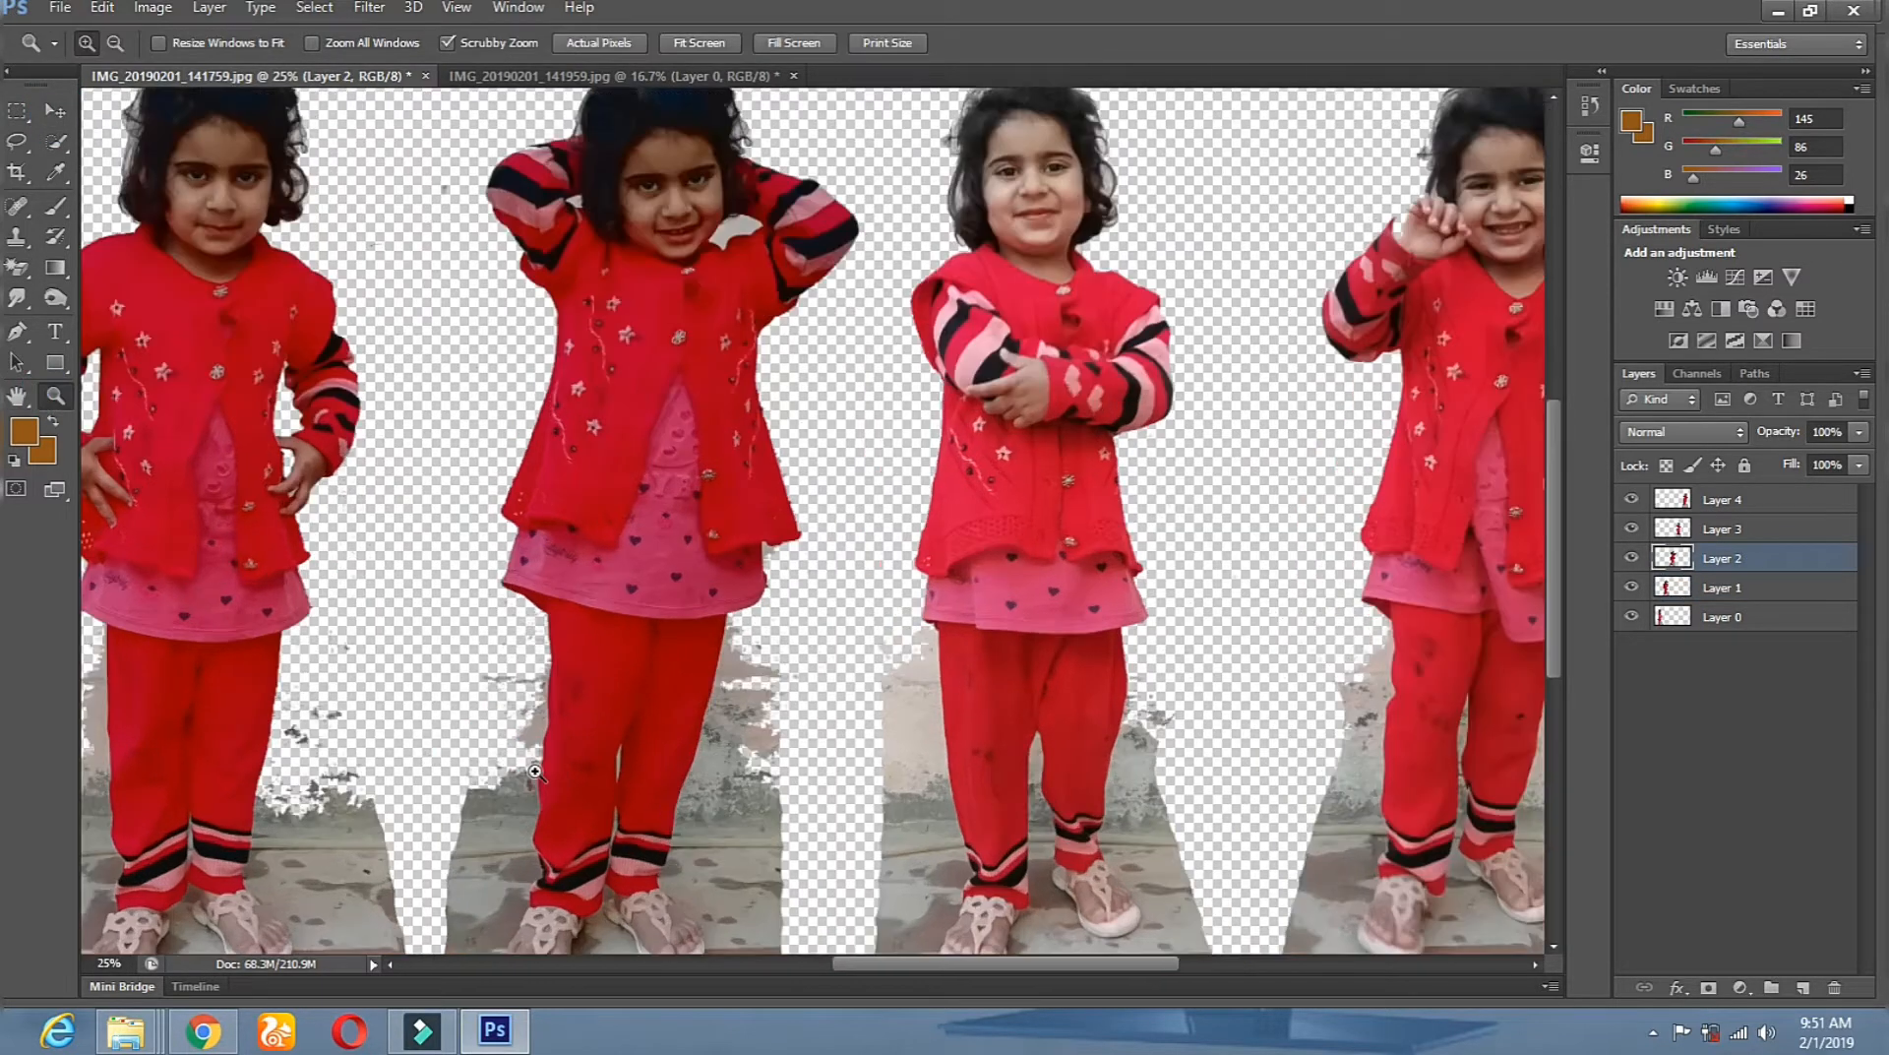
{"action": "left_click_drag", "start_coordinate": [747, 230], "coordinate": [738, 289]}
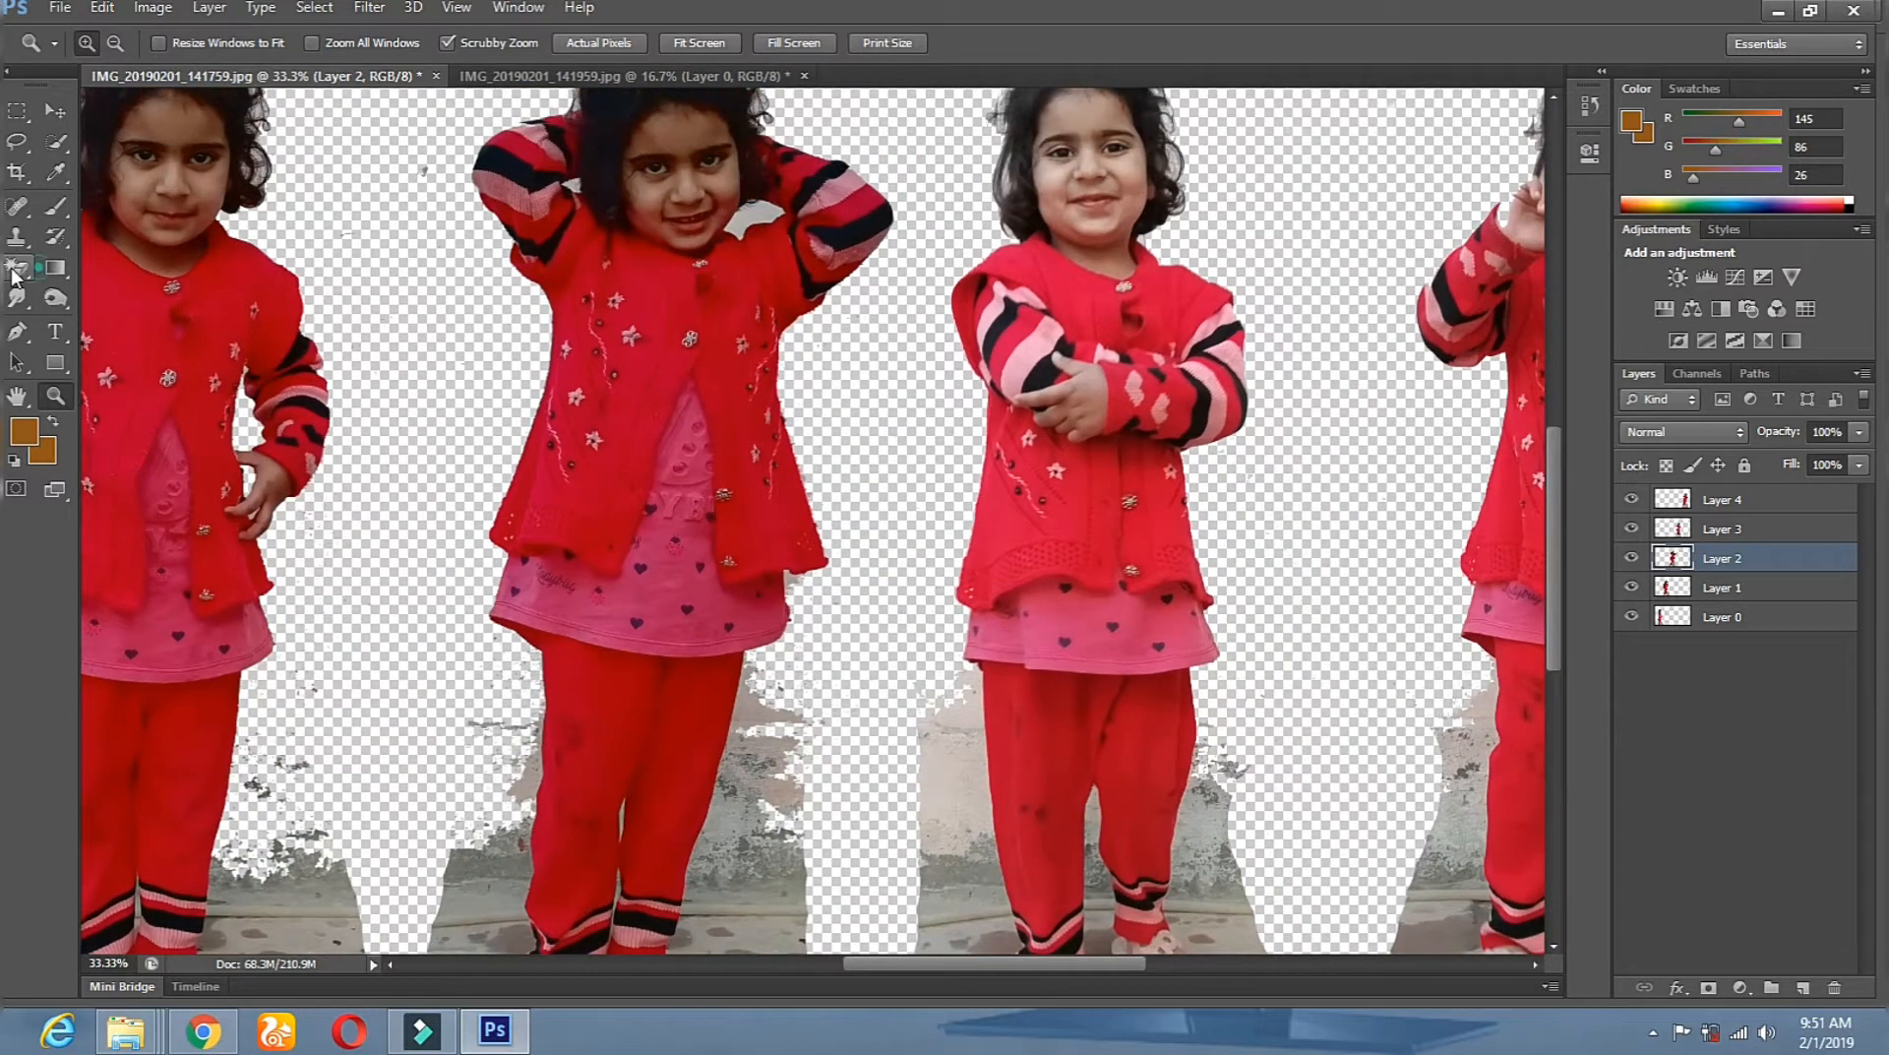
Magic-erase the grey remnants on Layer 2, then zoom out so the image fills the window.
{"action": "left_click", "coordinate": [16, 268]}
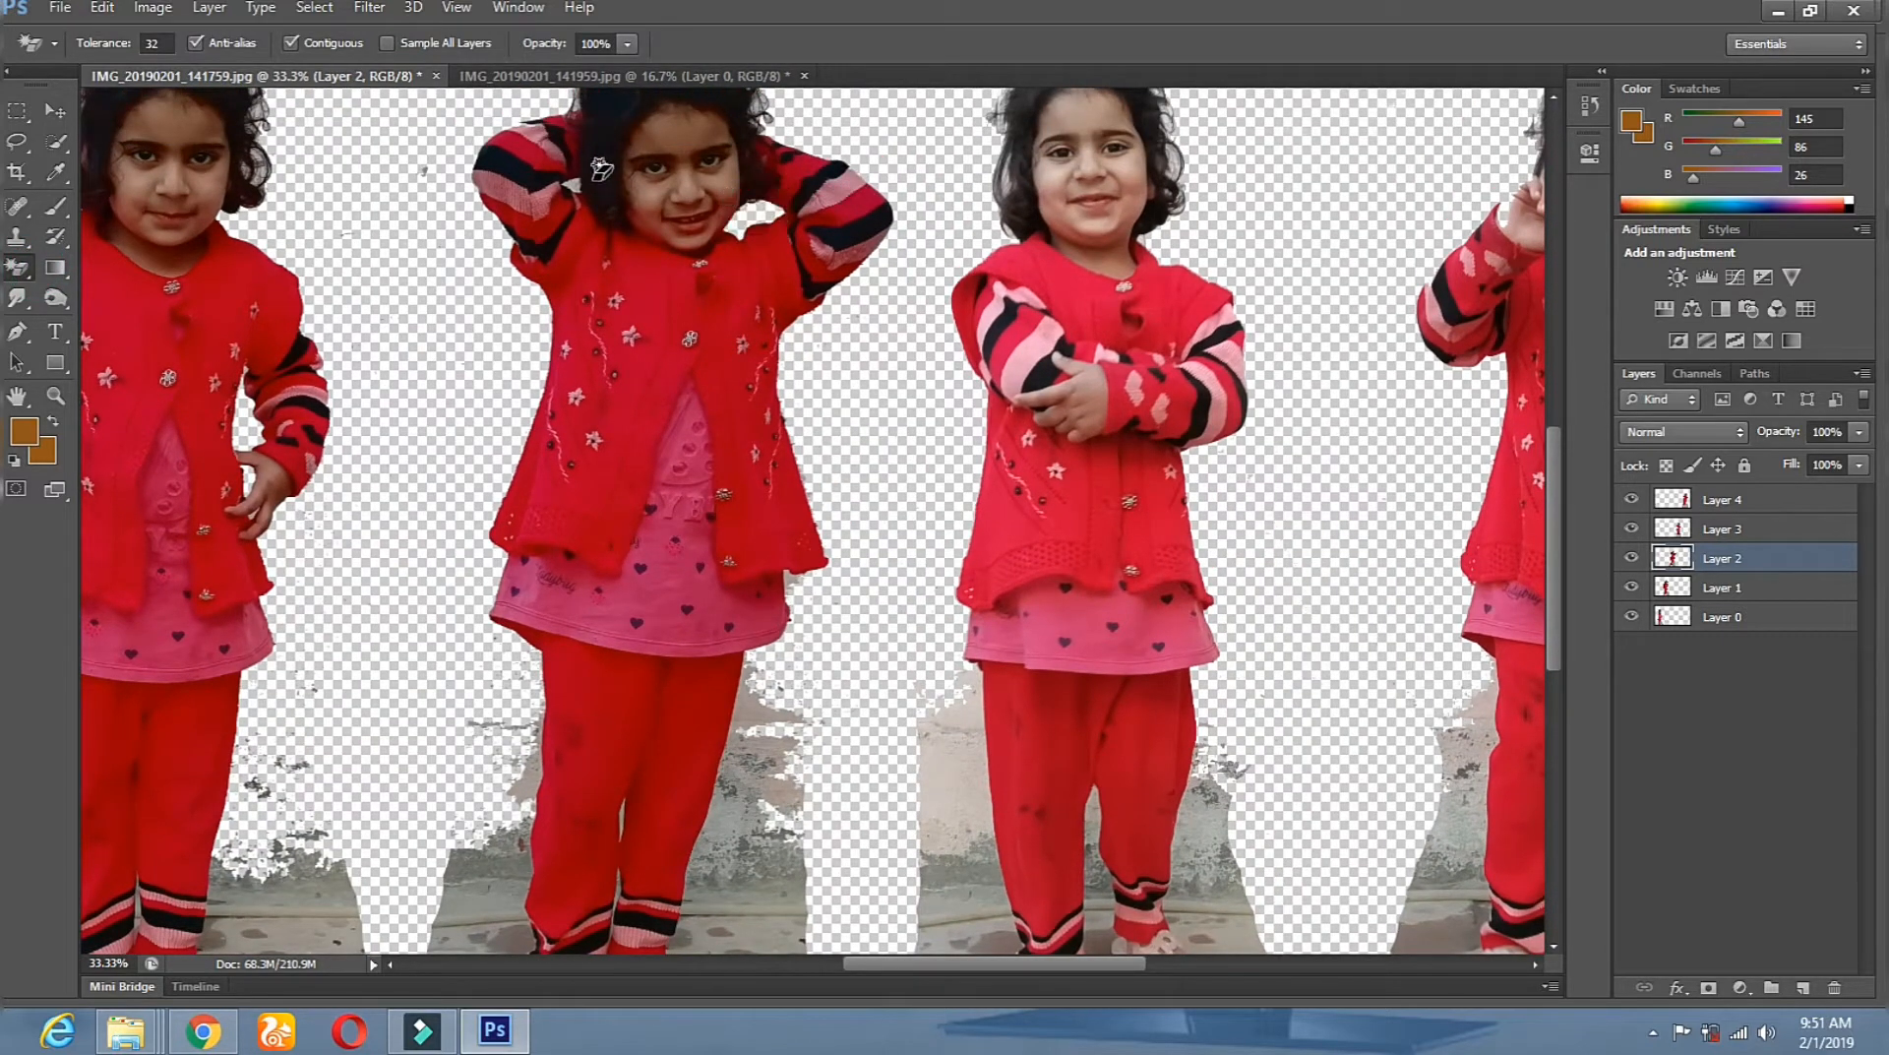
{"action": "scroll", "coordinate": [683, 458], "scroll_direction": "down", "scroll_amount": 5}
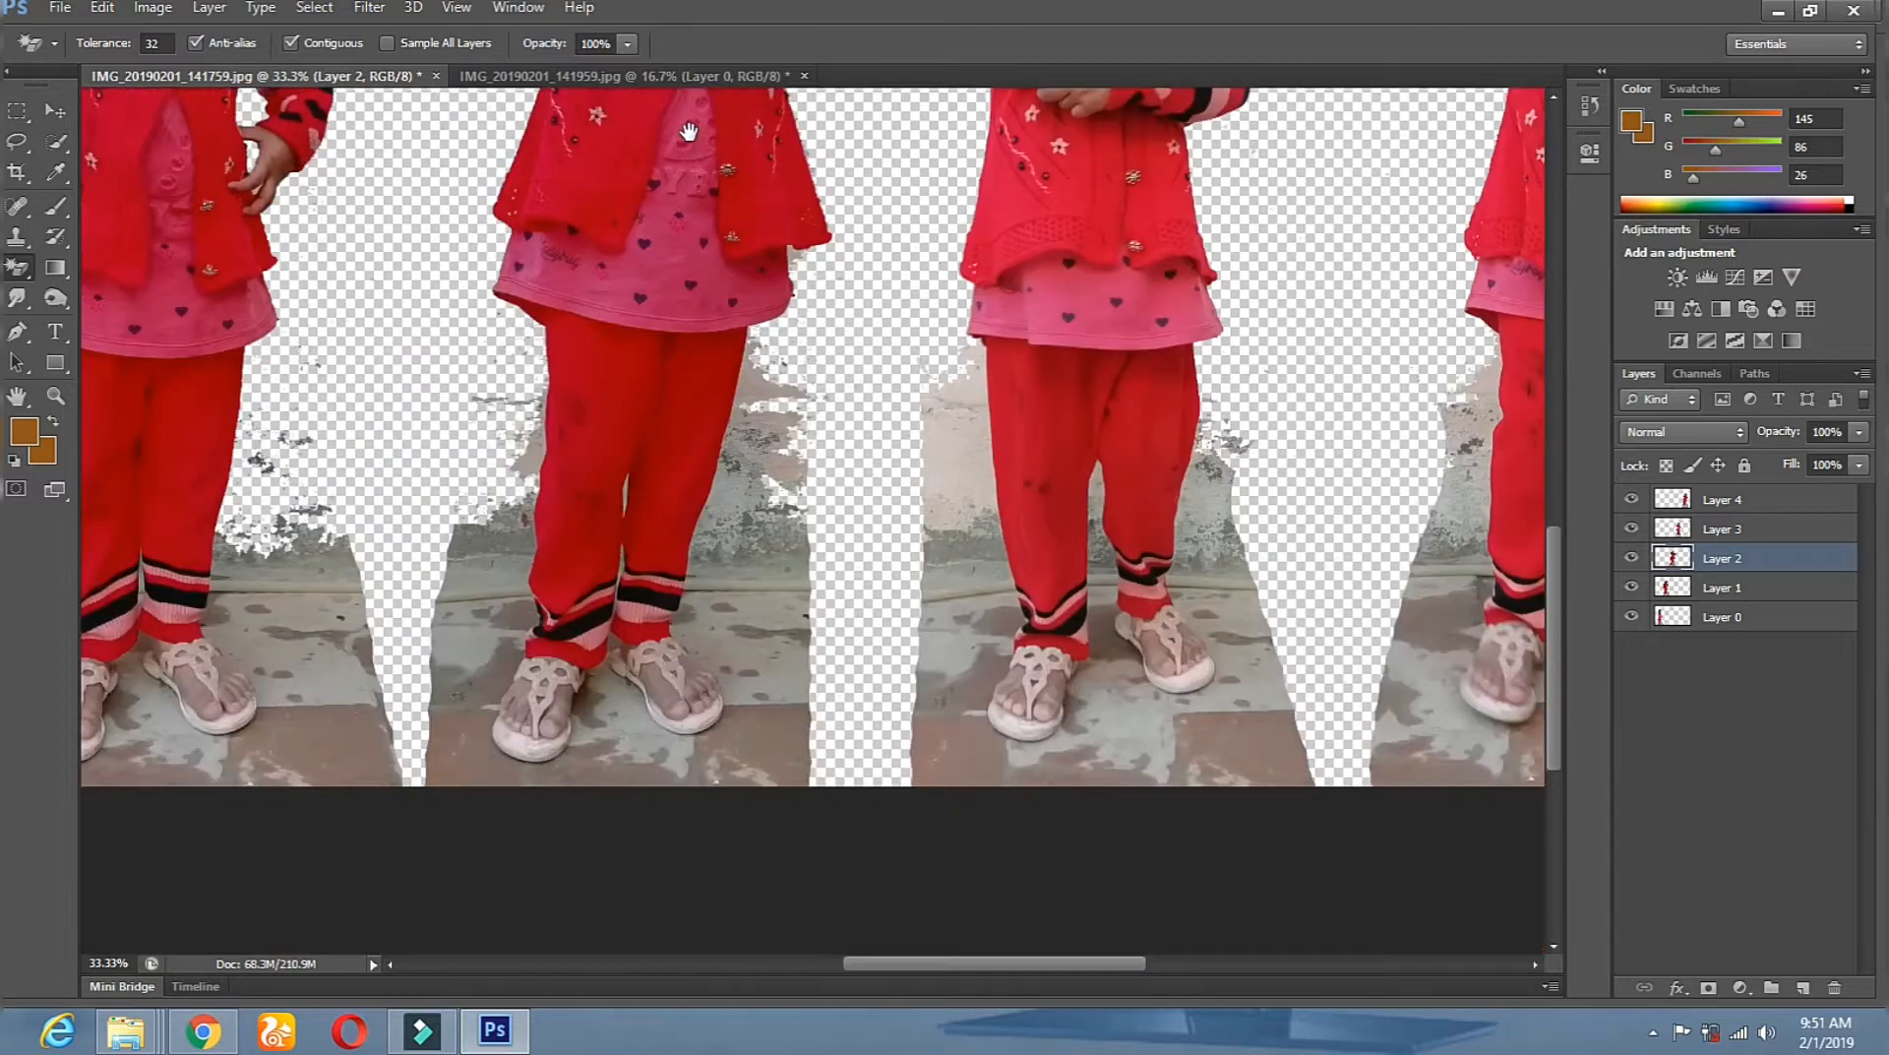
{"action": "left_click", "coordinate": [625, 478]}
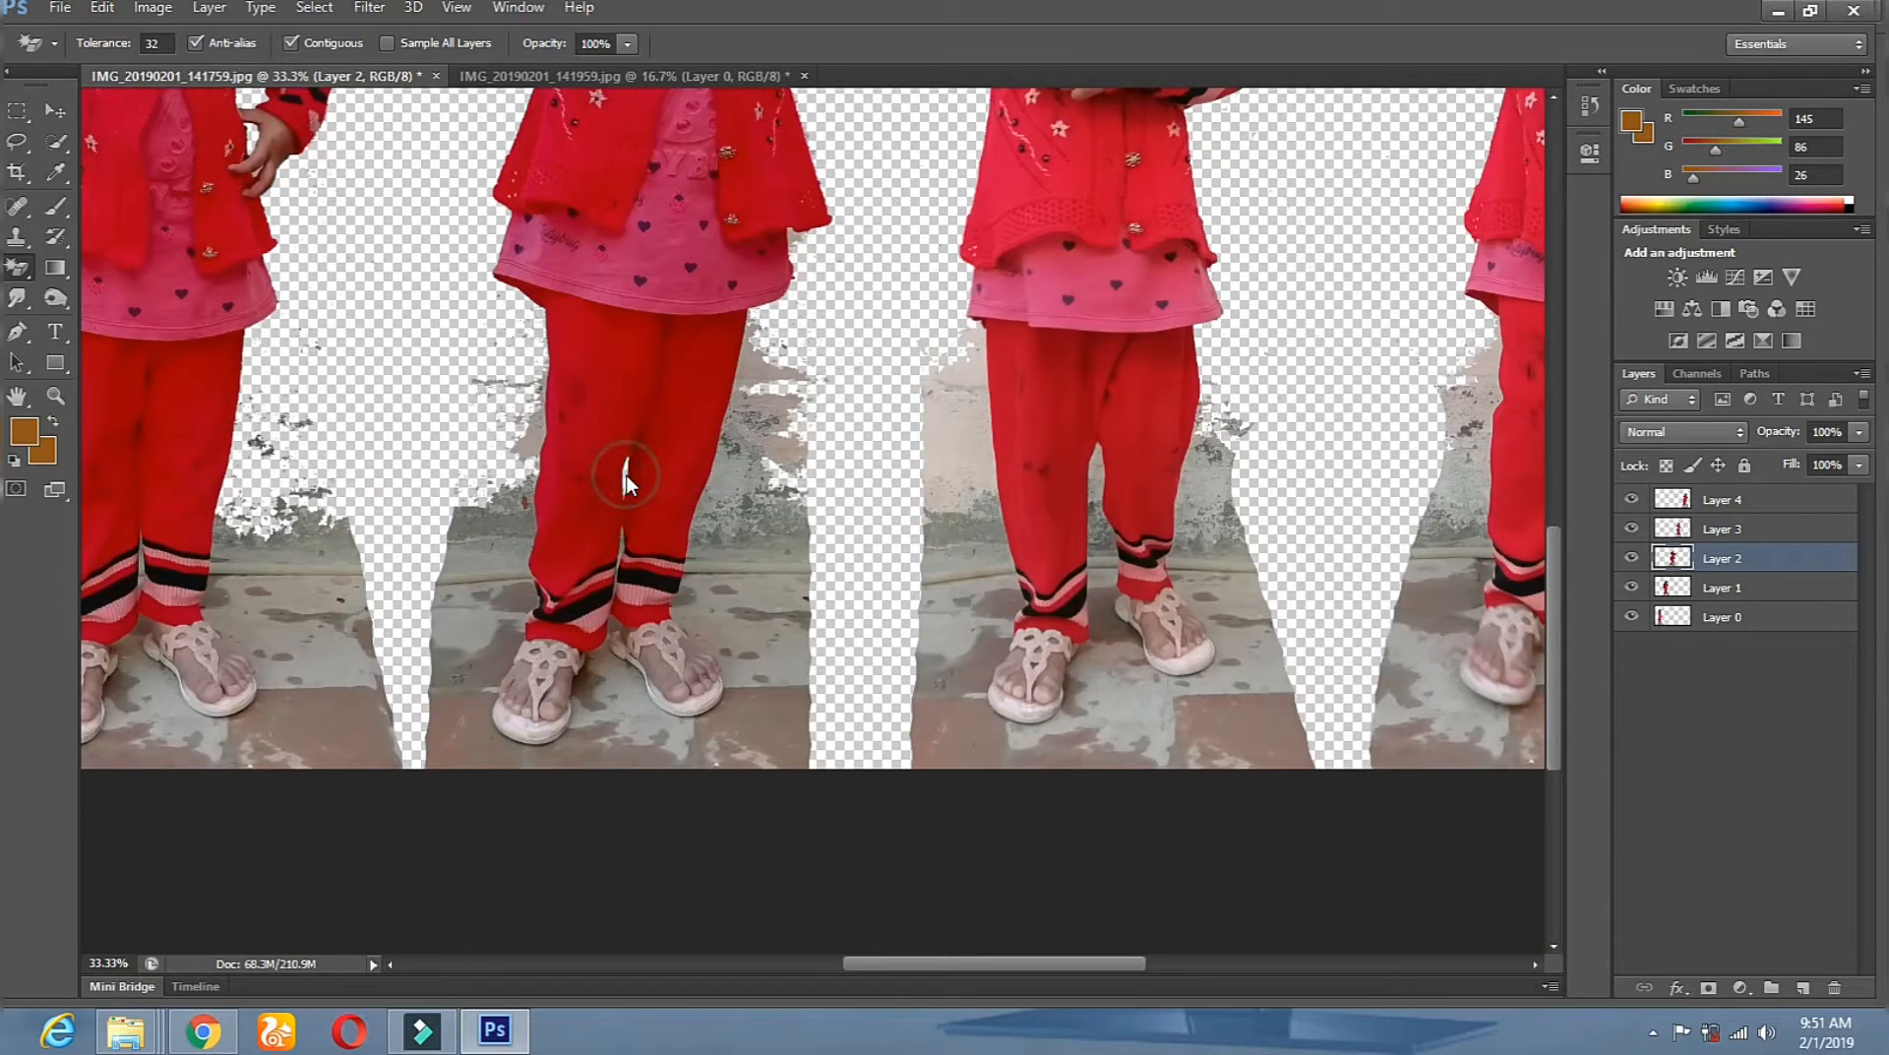
{"action": "left_click", "coordinate": [621, 543]}
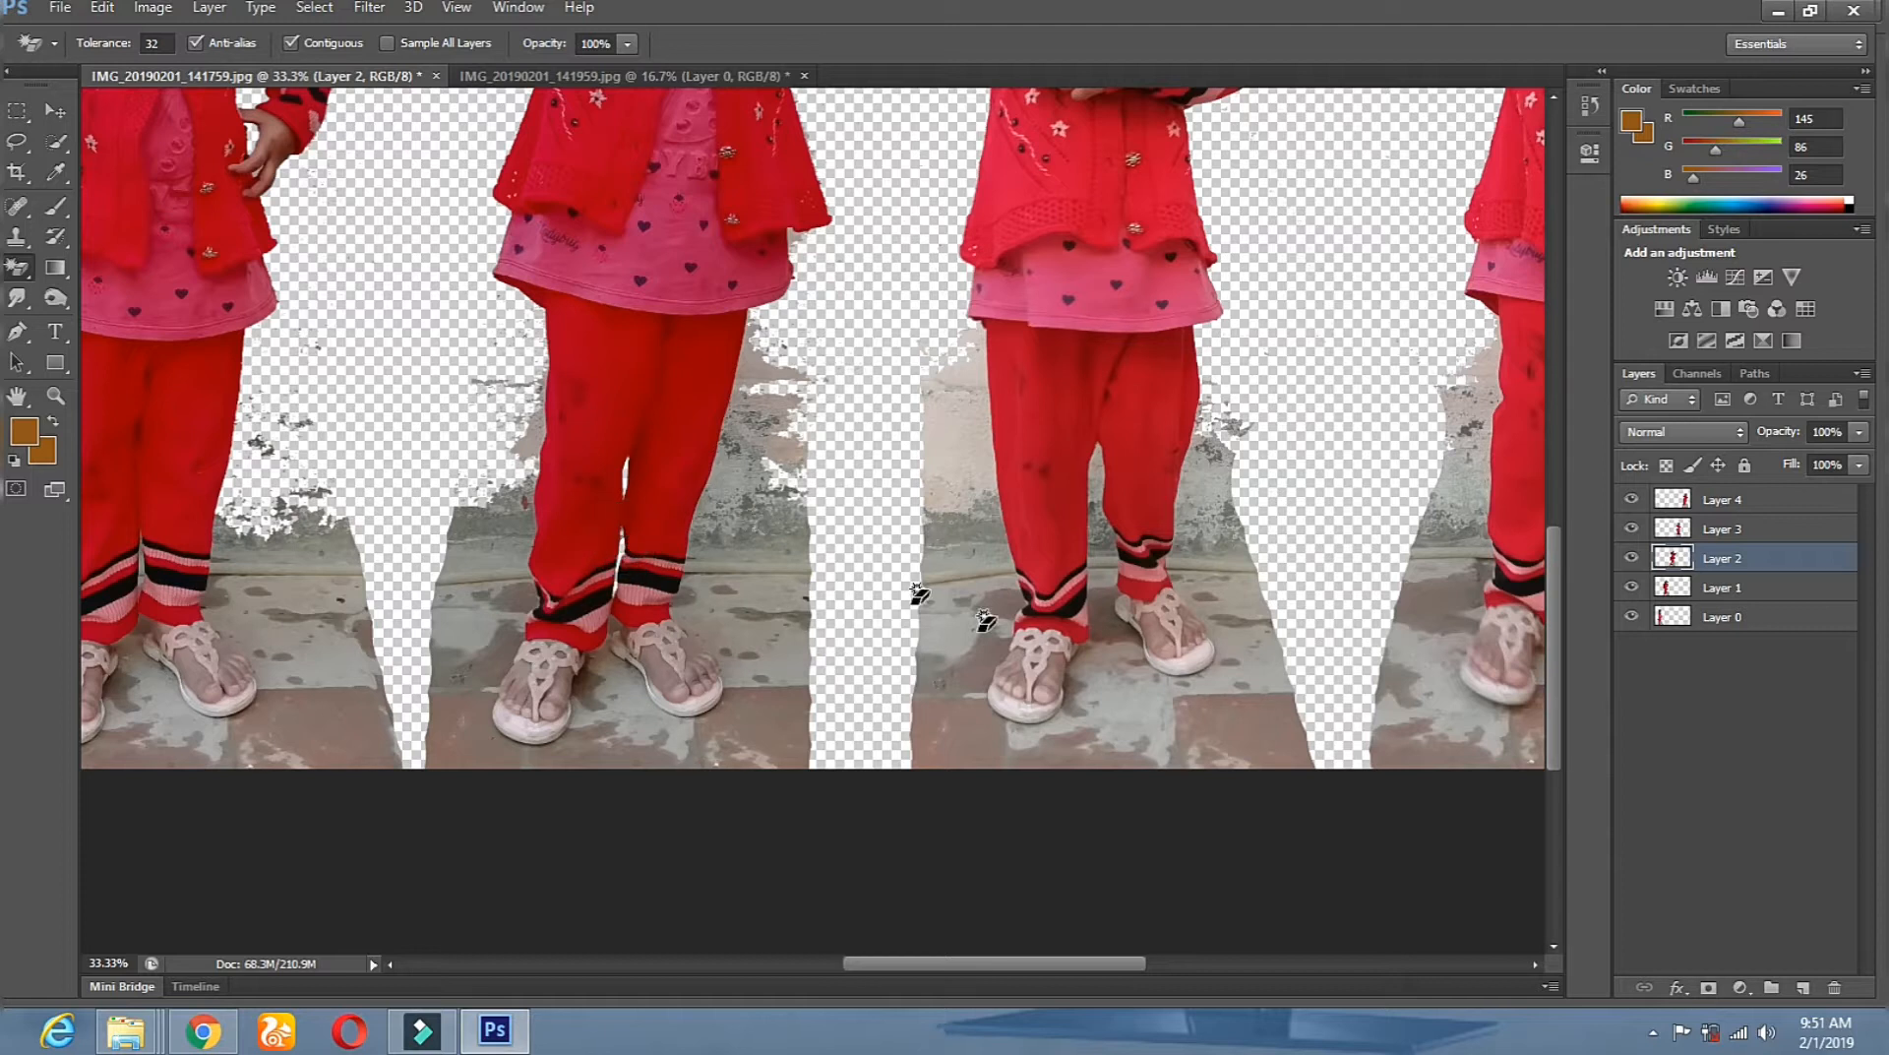
{"action": "scroll", "coordinate": [769, 554], "scroll_direction": "up", "scroll_amount": 3}
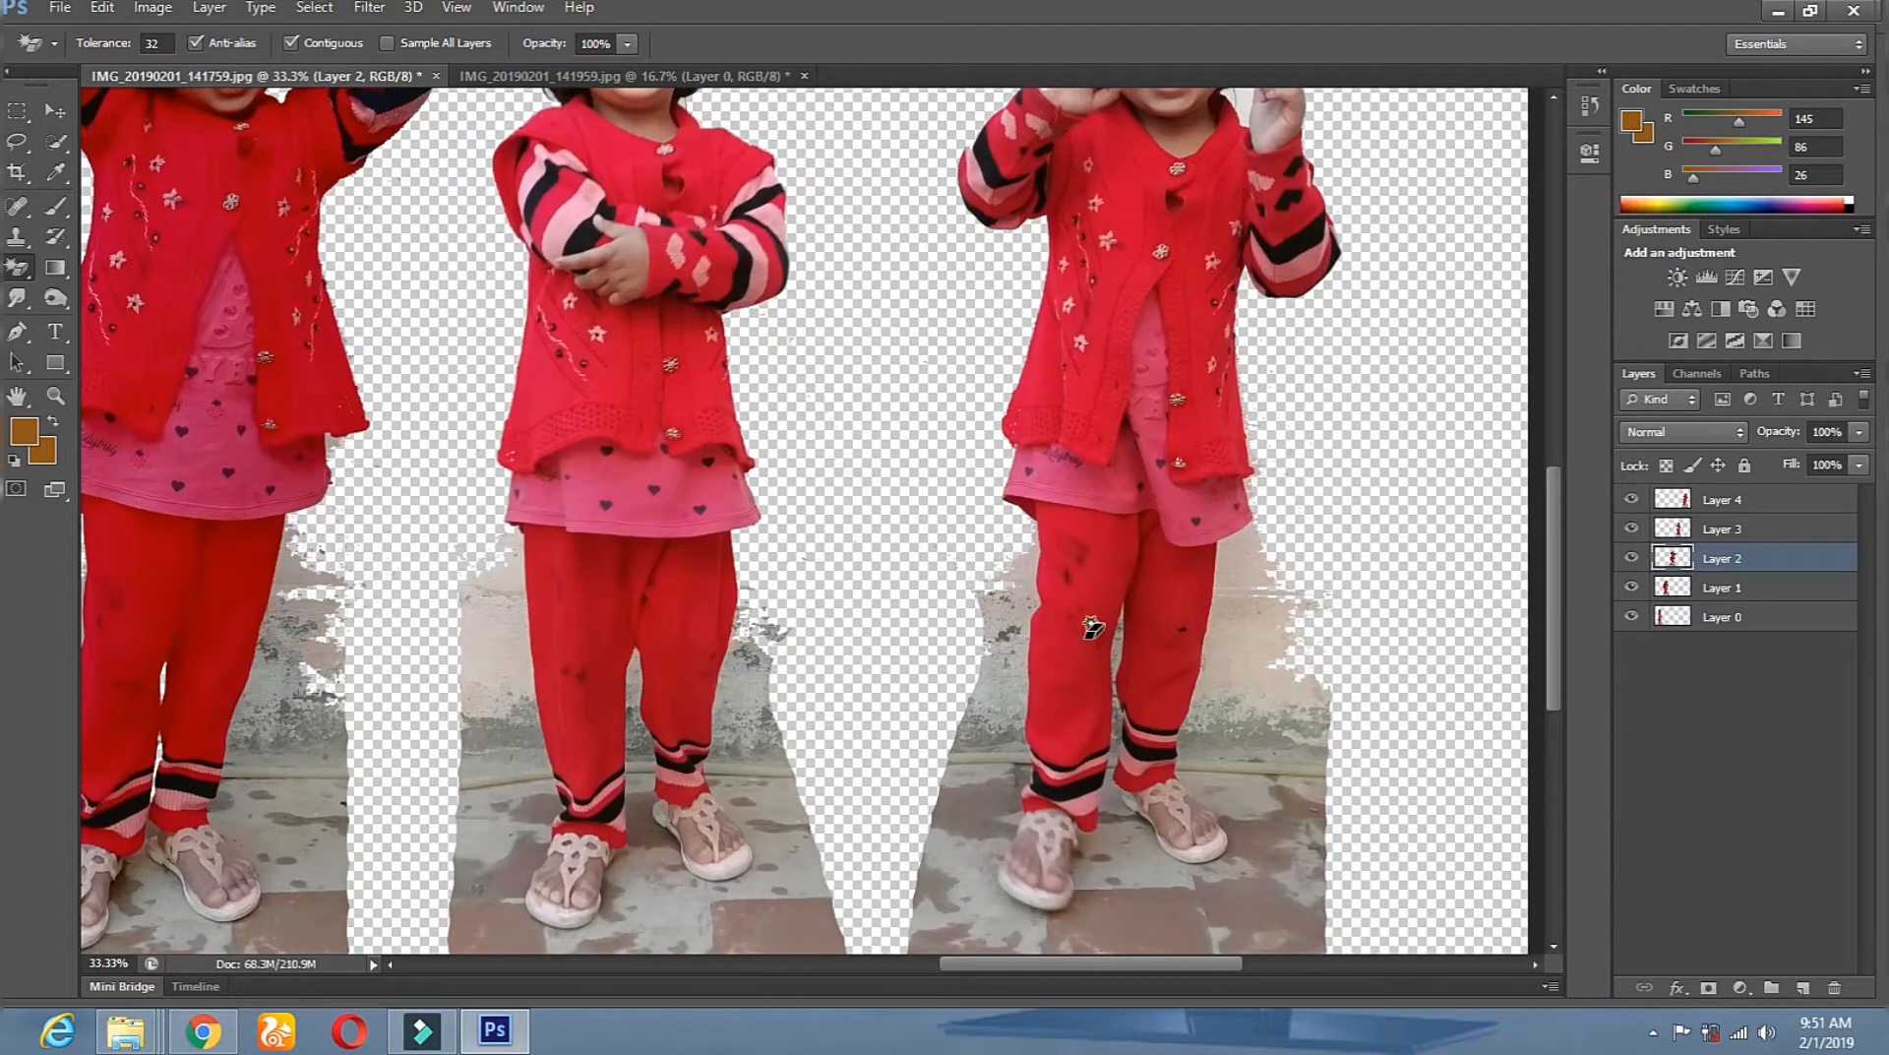
{"action": "left_click", "coordinate": [57, 395]}
{"action": "left_click", "coordinate": [409, 582], "text": "alt"}
{"action": "left_click", "coordinate": [738, 607]}
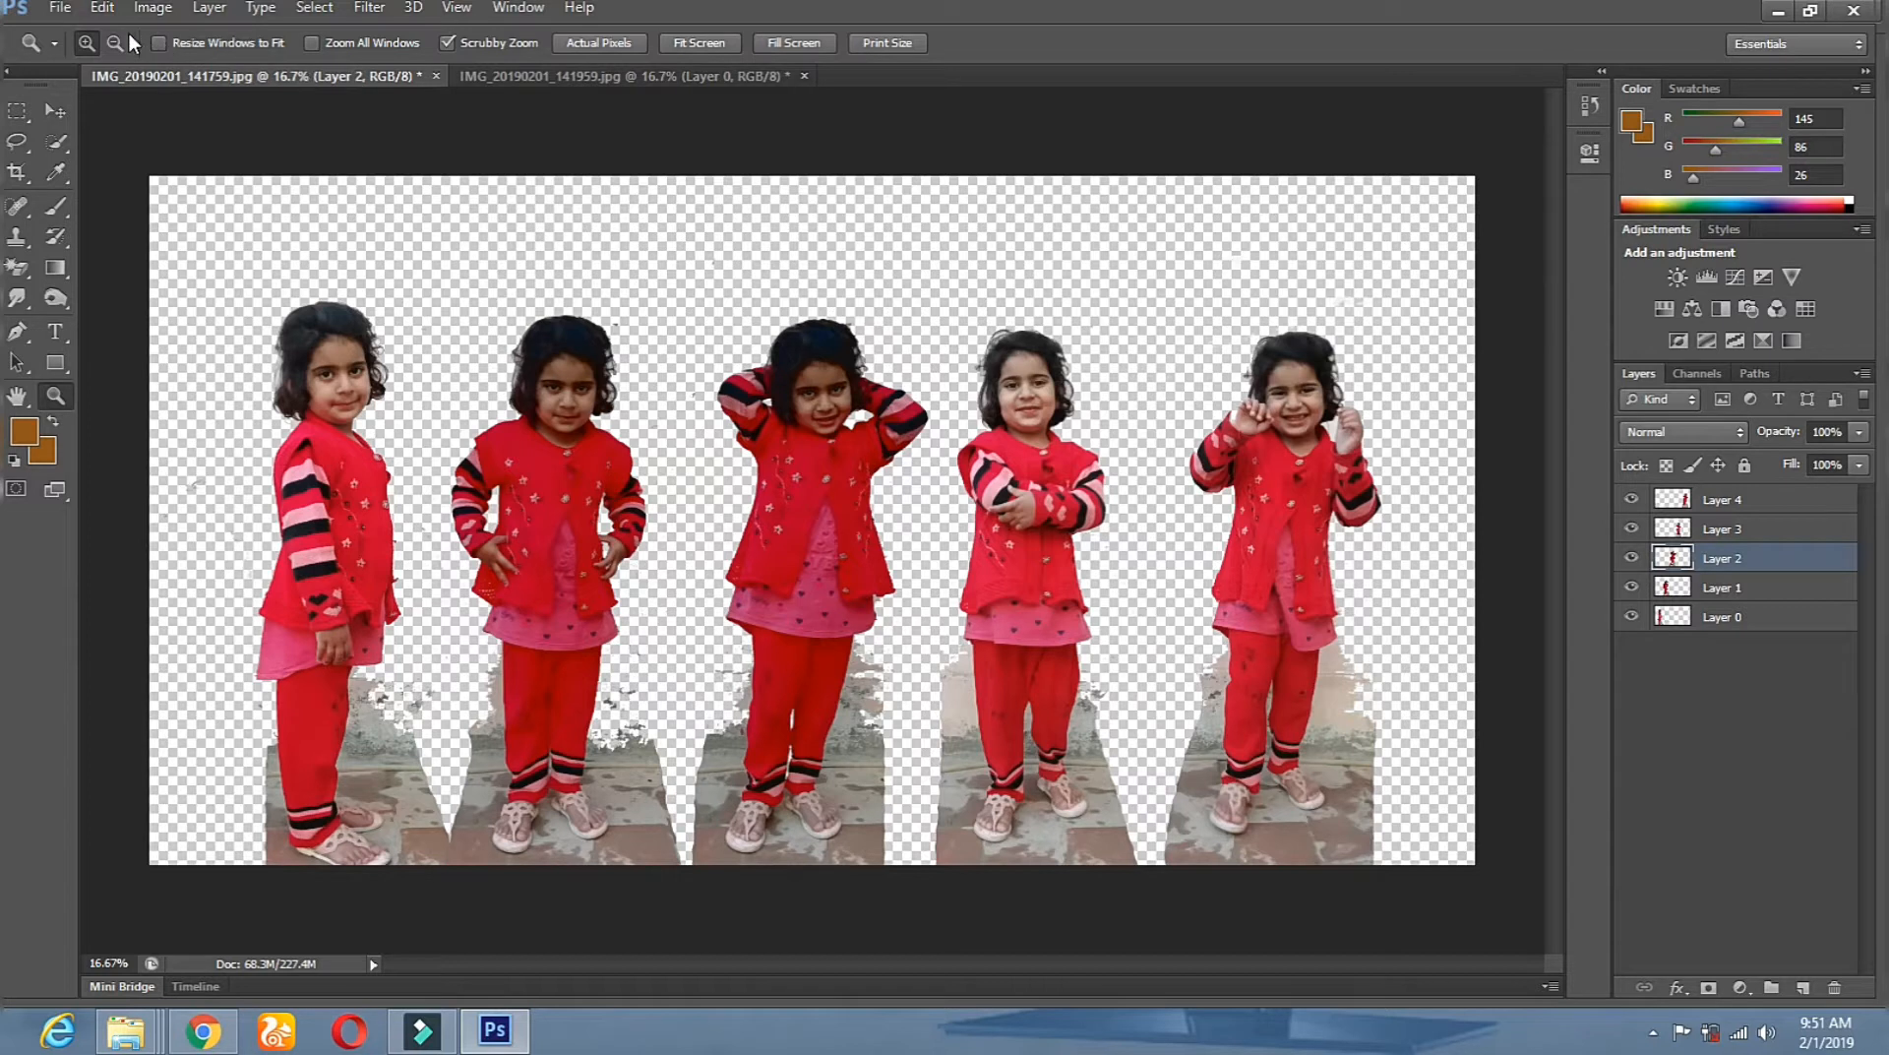
Close the single-girl document without saving its changes.
{"action": "left_click", "coordinate": [507, 76]}
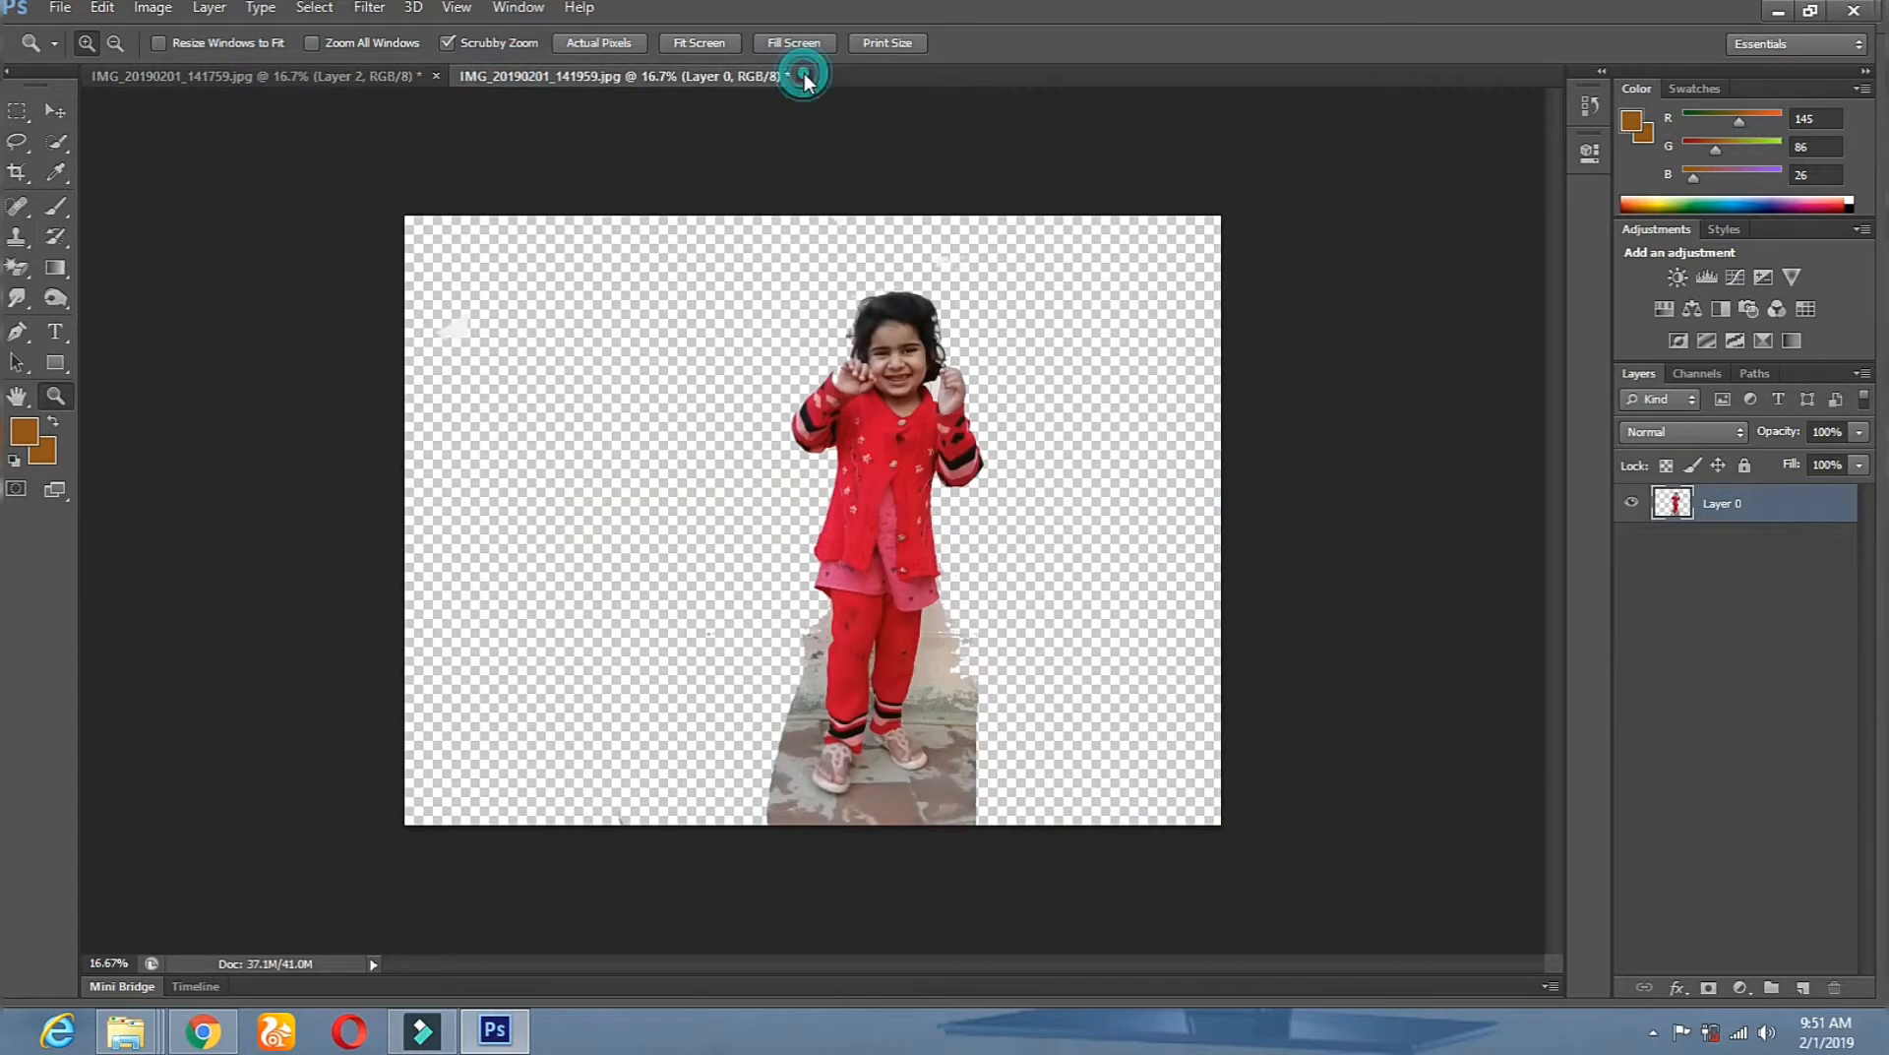
{"action": "left_click", "coordinate": [804, 76]}
{"action": "left_click", "coordinate": [922, 397]}
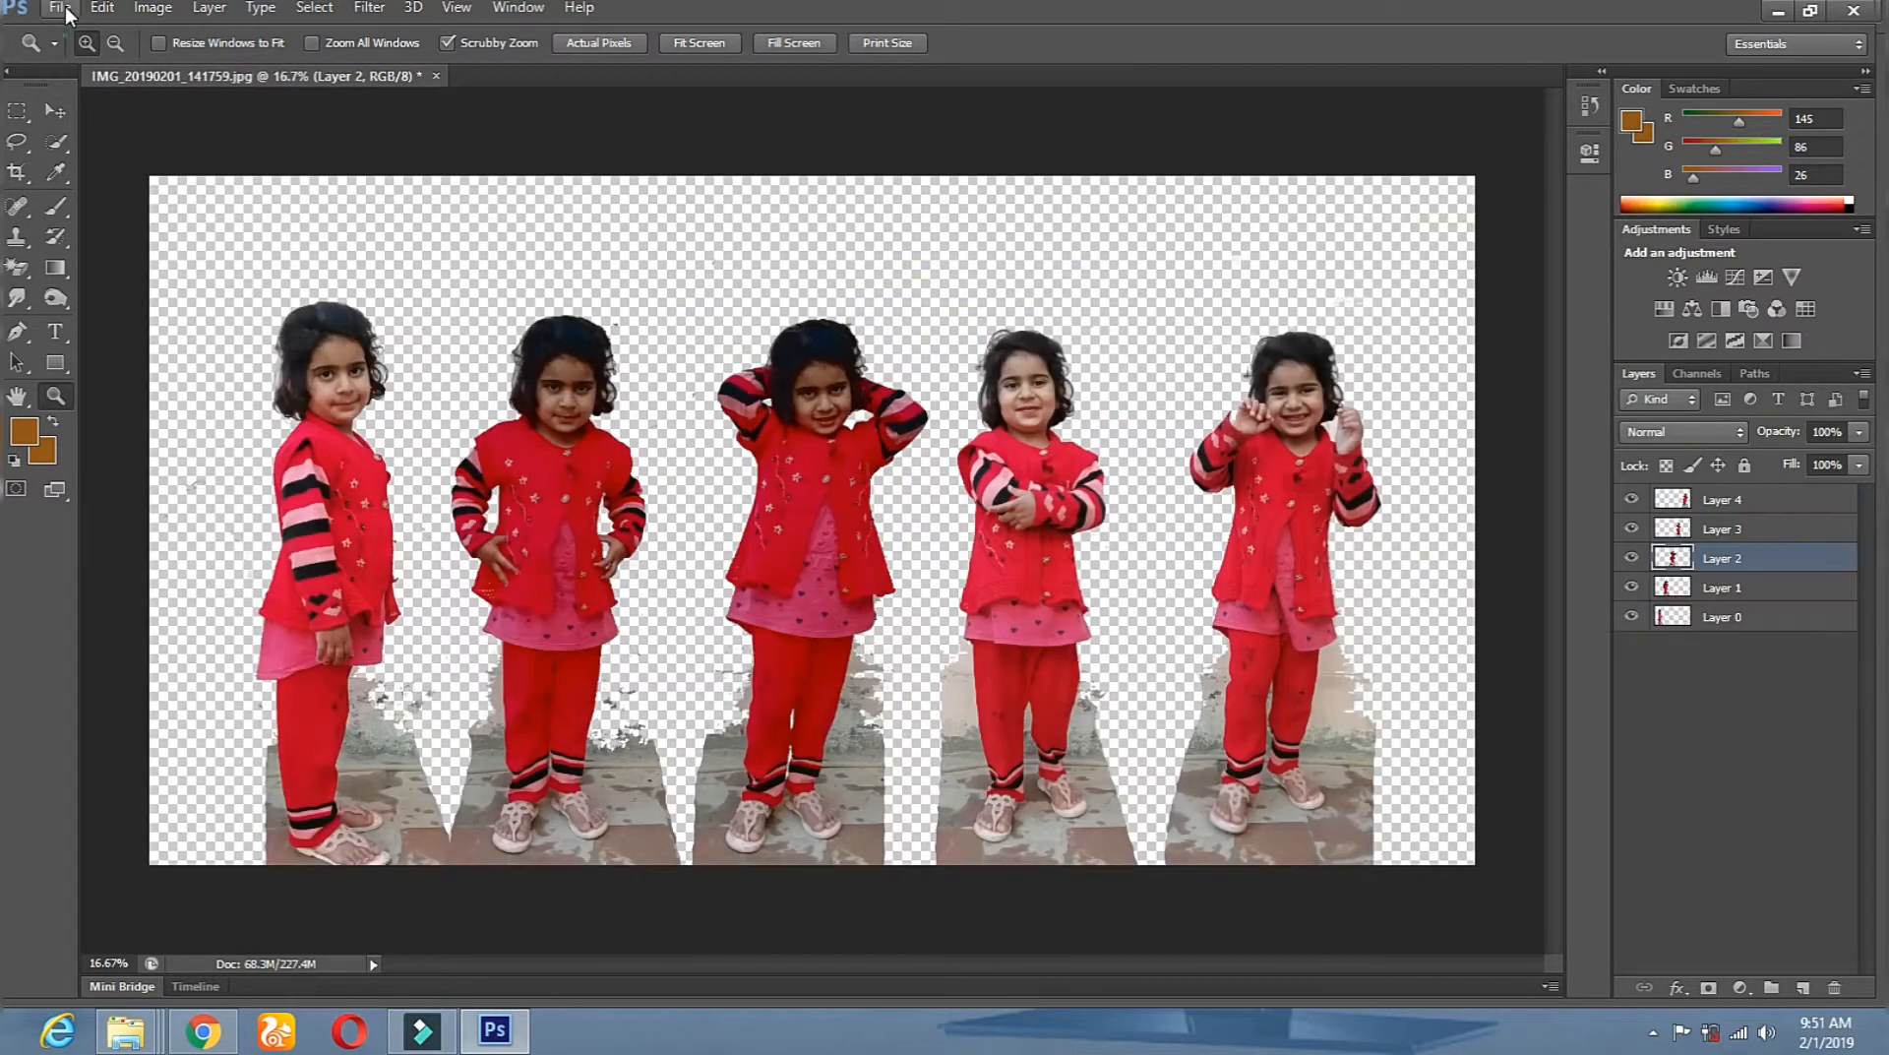
Save the collage as qwqwqw.psd on the Desktop in Photoshop format.
{"action": "left_click", "coordinate": [61, 7]}
{"action": "left_click", "coordinate": [119, 285]}
{"action": "left_click", "coordinate": [664, 330]}
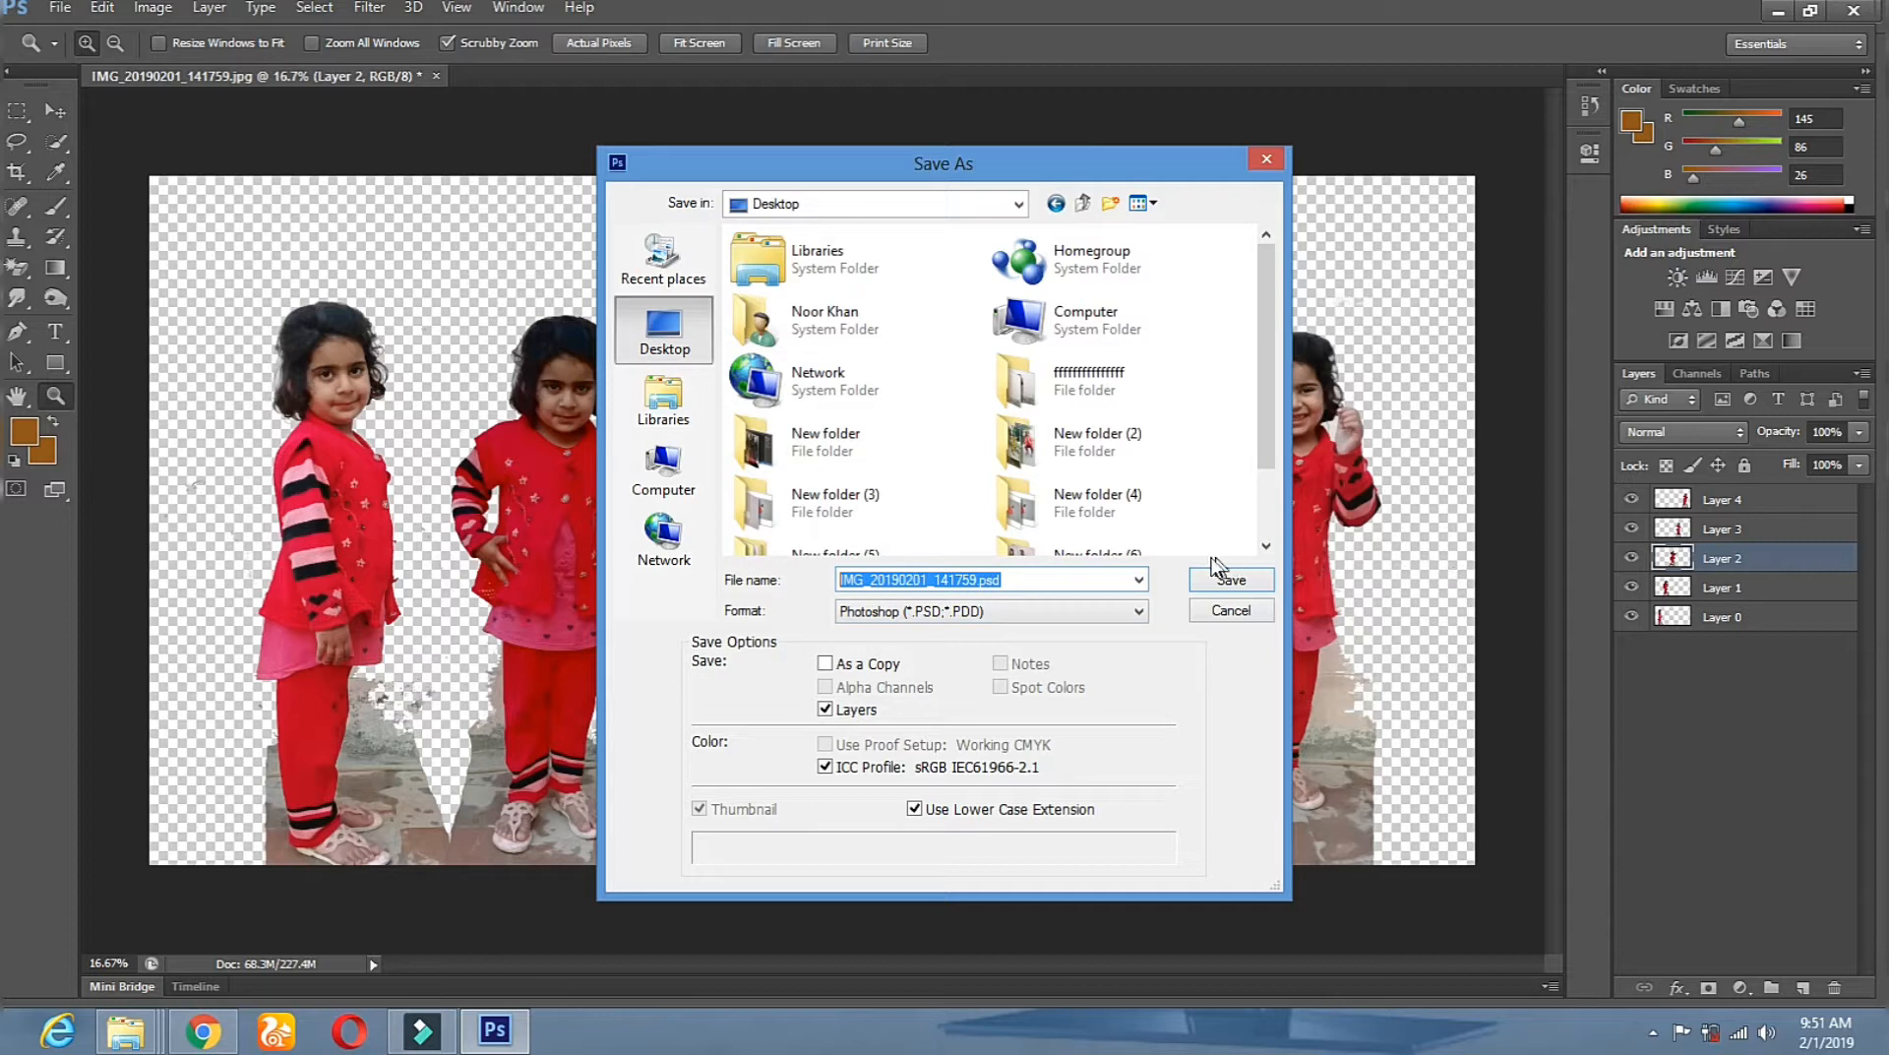
{"action": "type", "text": "qwqwq"}
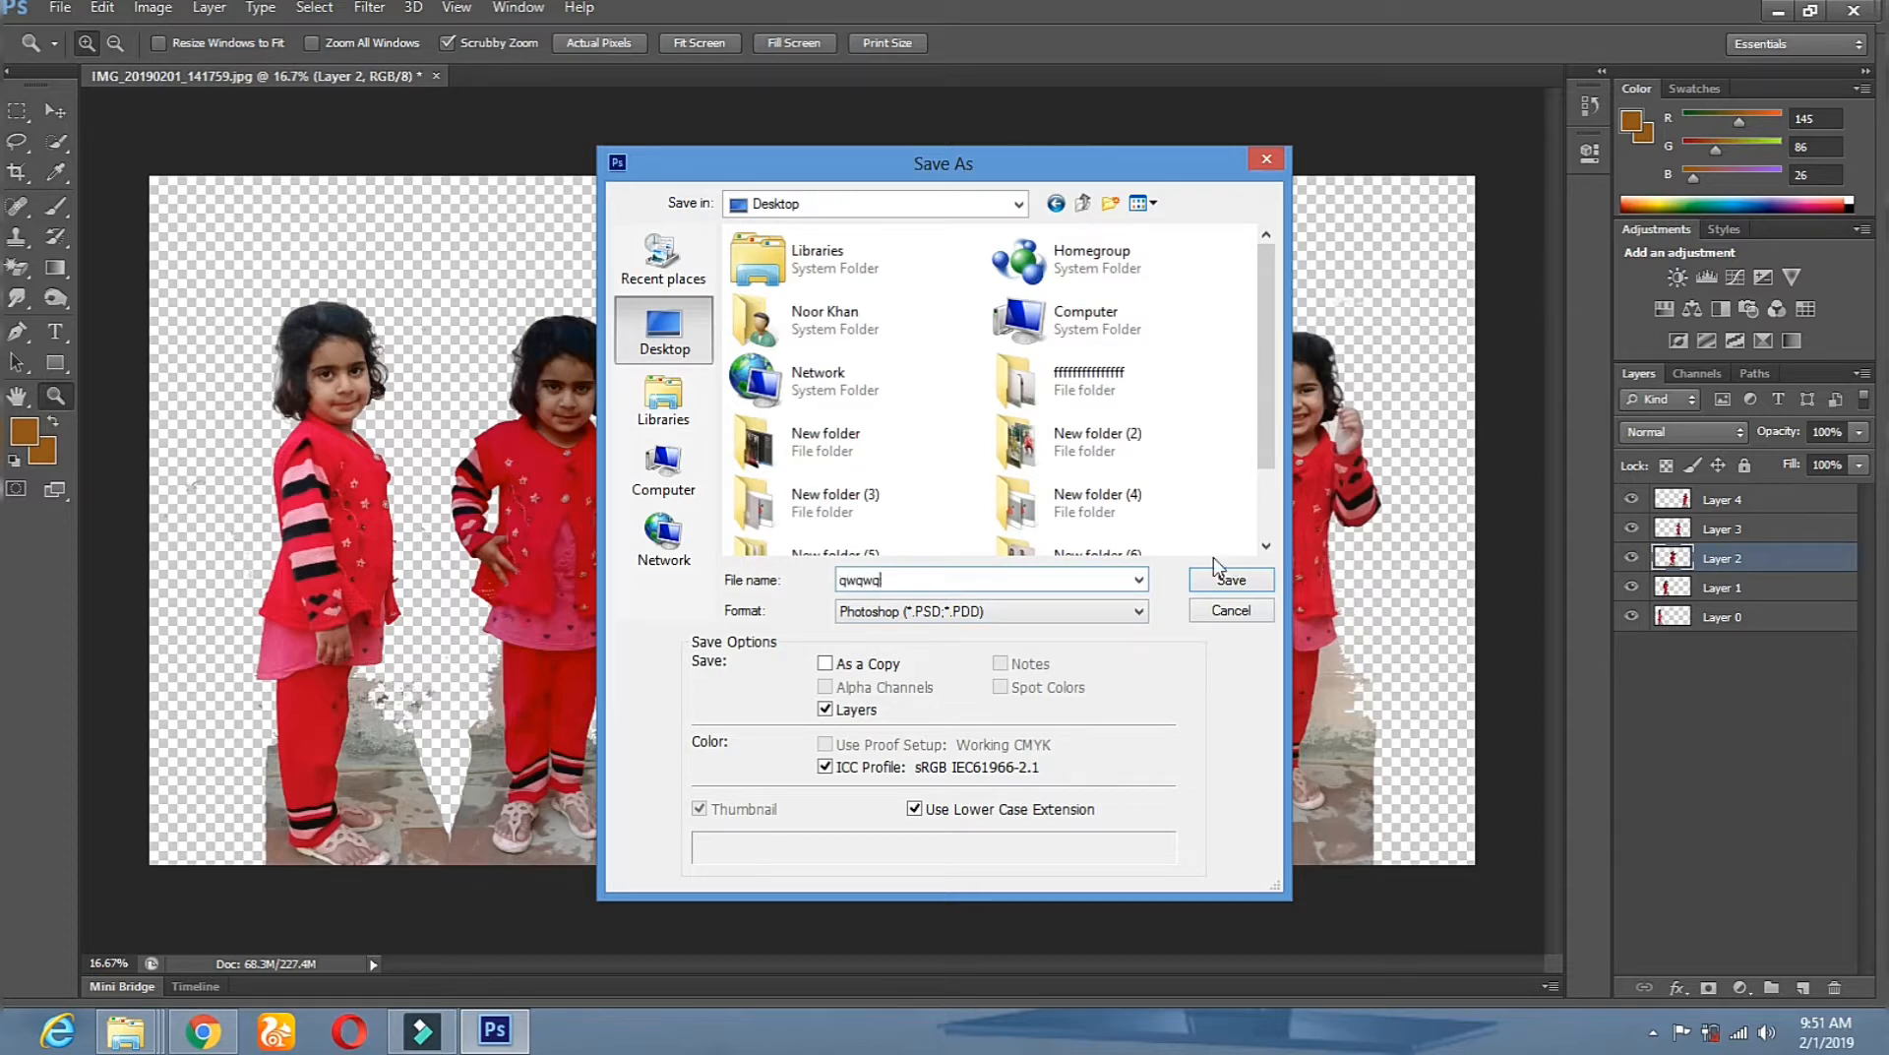
{"action": "left_click", "coordinate": [1228, 577]}
{"action": "left_click", "coordinate": [1208, 313]}
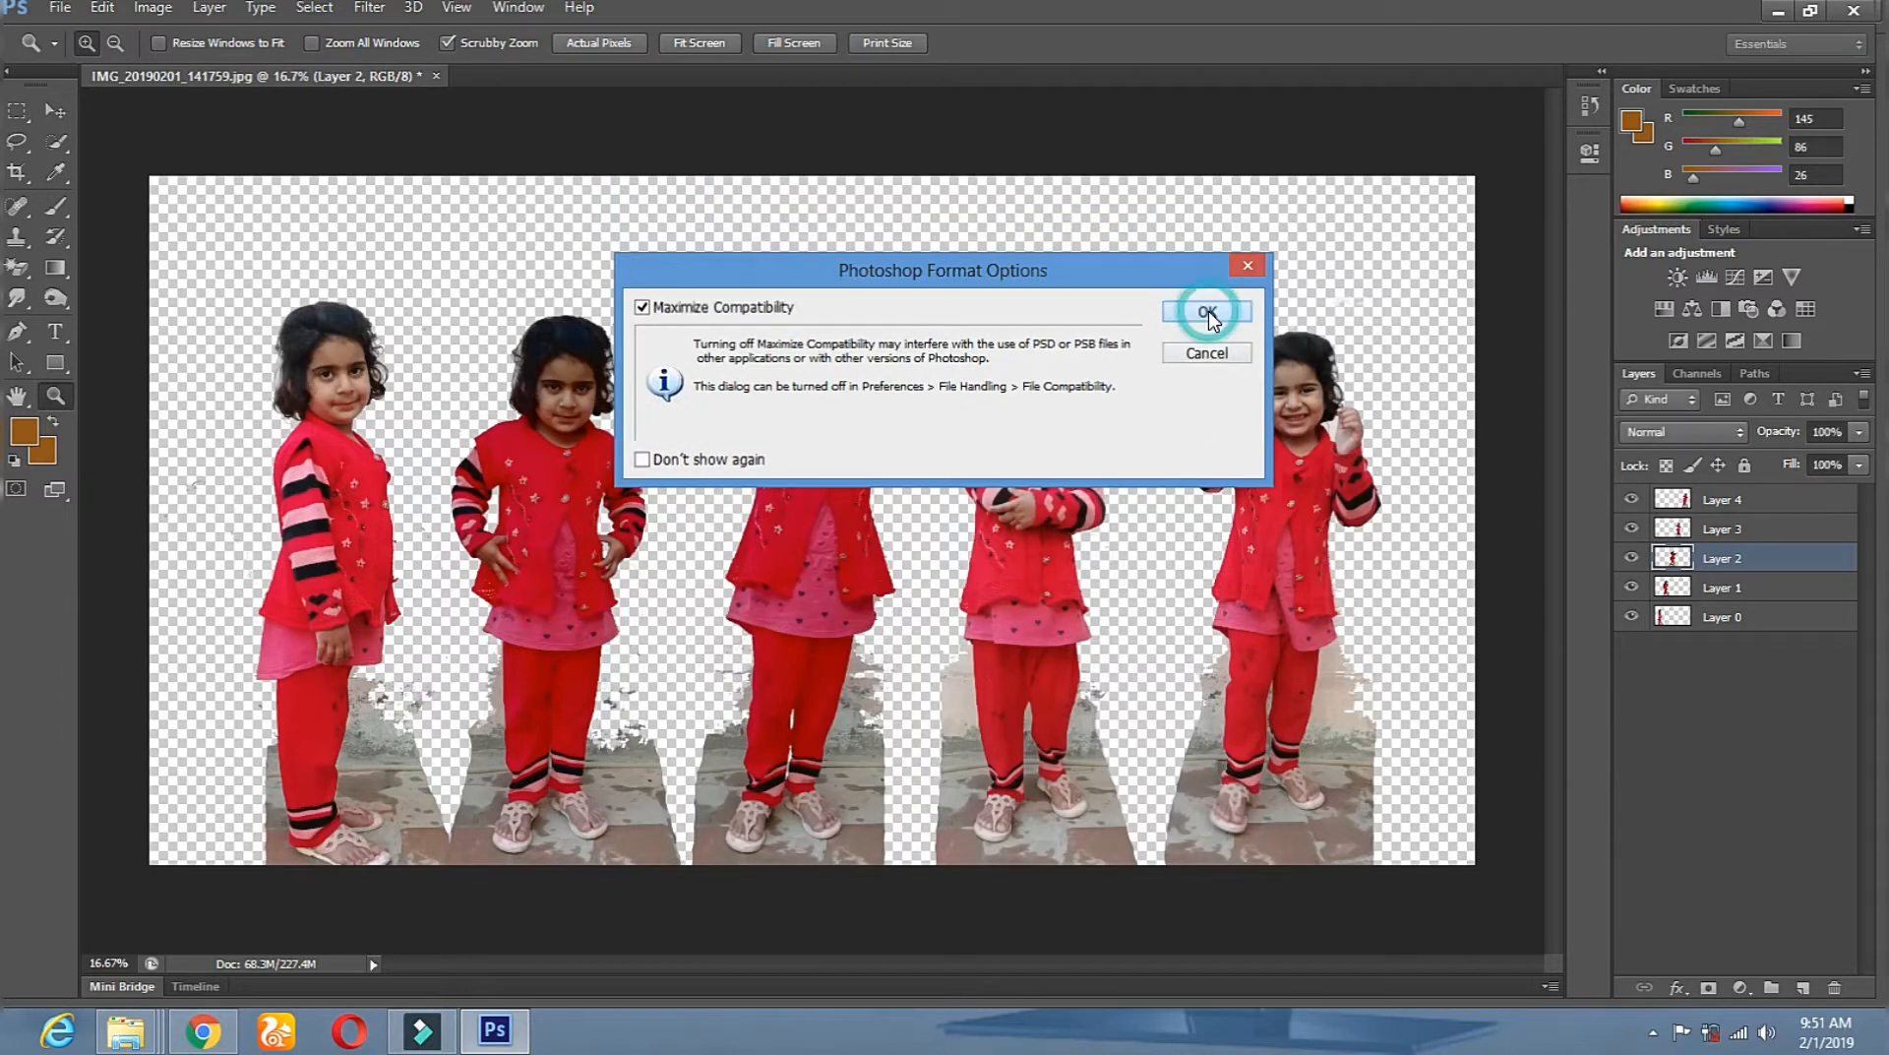
{"action": "left_click", "coordinate": [62, 11]}
{"action": "left_click", "coordinate": [75, 59]}
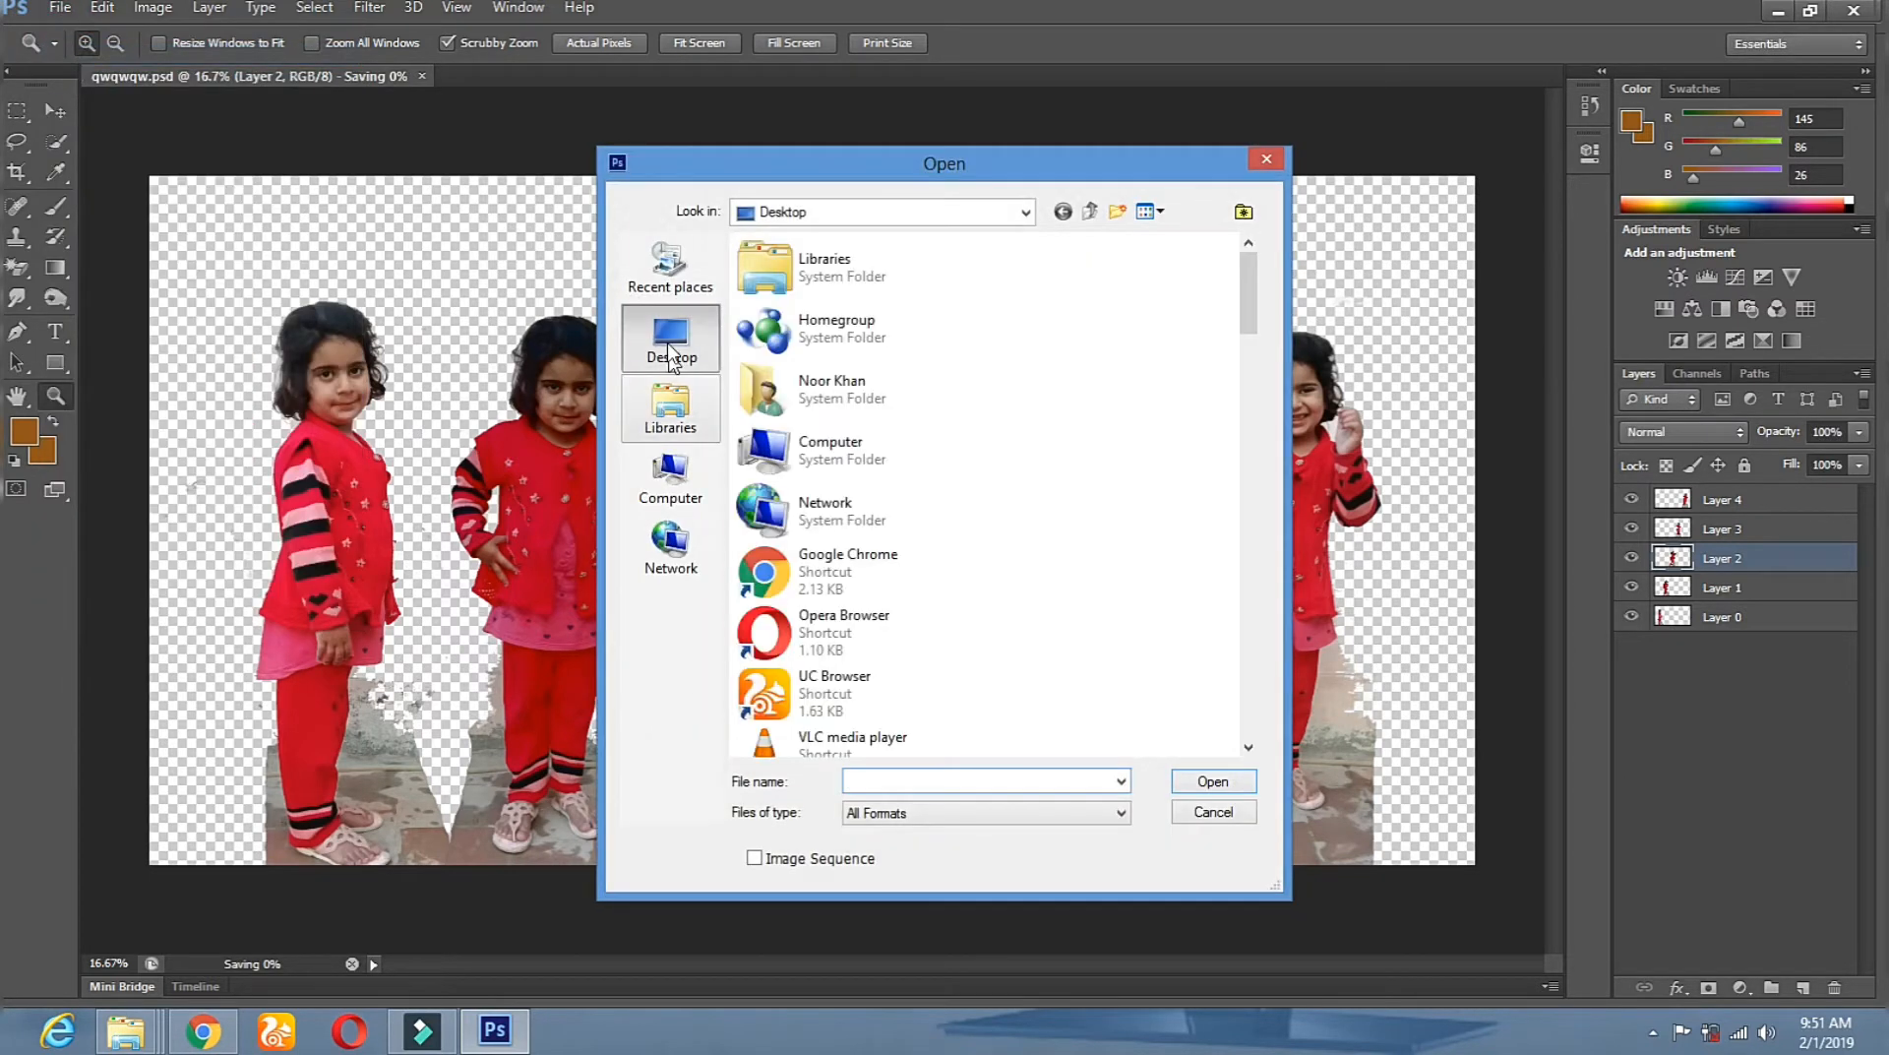
Browse the Desktop files and open 14.jpg as a new document.
{"action": "left_click_drag", "start_coordinate": [1248, 295], "coordinate": [1257, 669]}
{"action": "left_click", "coordinate": [866, 324]}
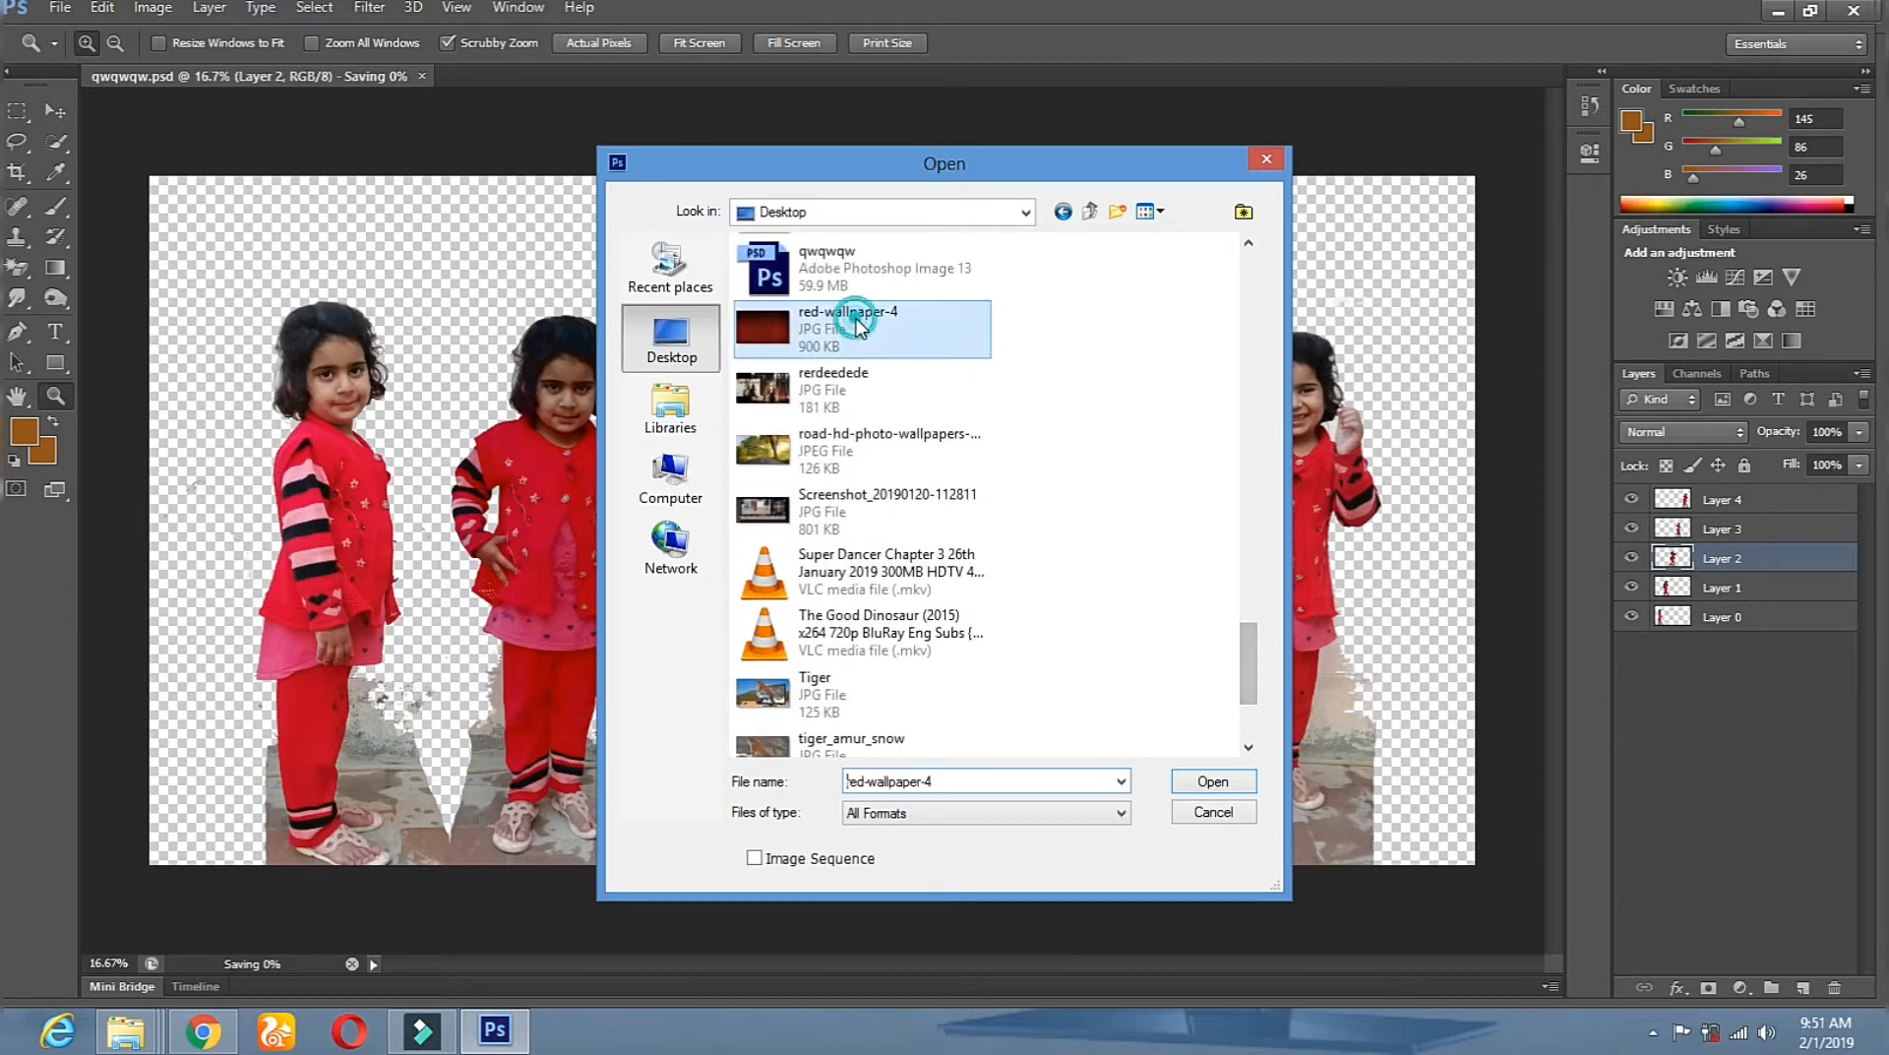
{"action": "scroll", "coordinate": [962, 379], "scroll_direction": "down", "scroll_amount": 3}
{"action": "scroll", "coordinate": [962, 380], "scroll_direction": "up", "scroll_amount": 5}
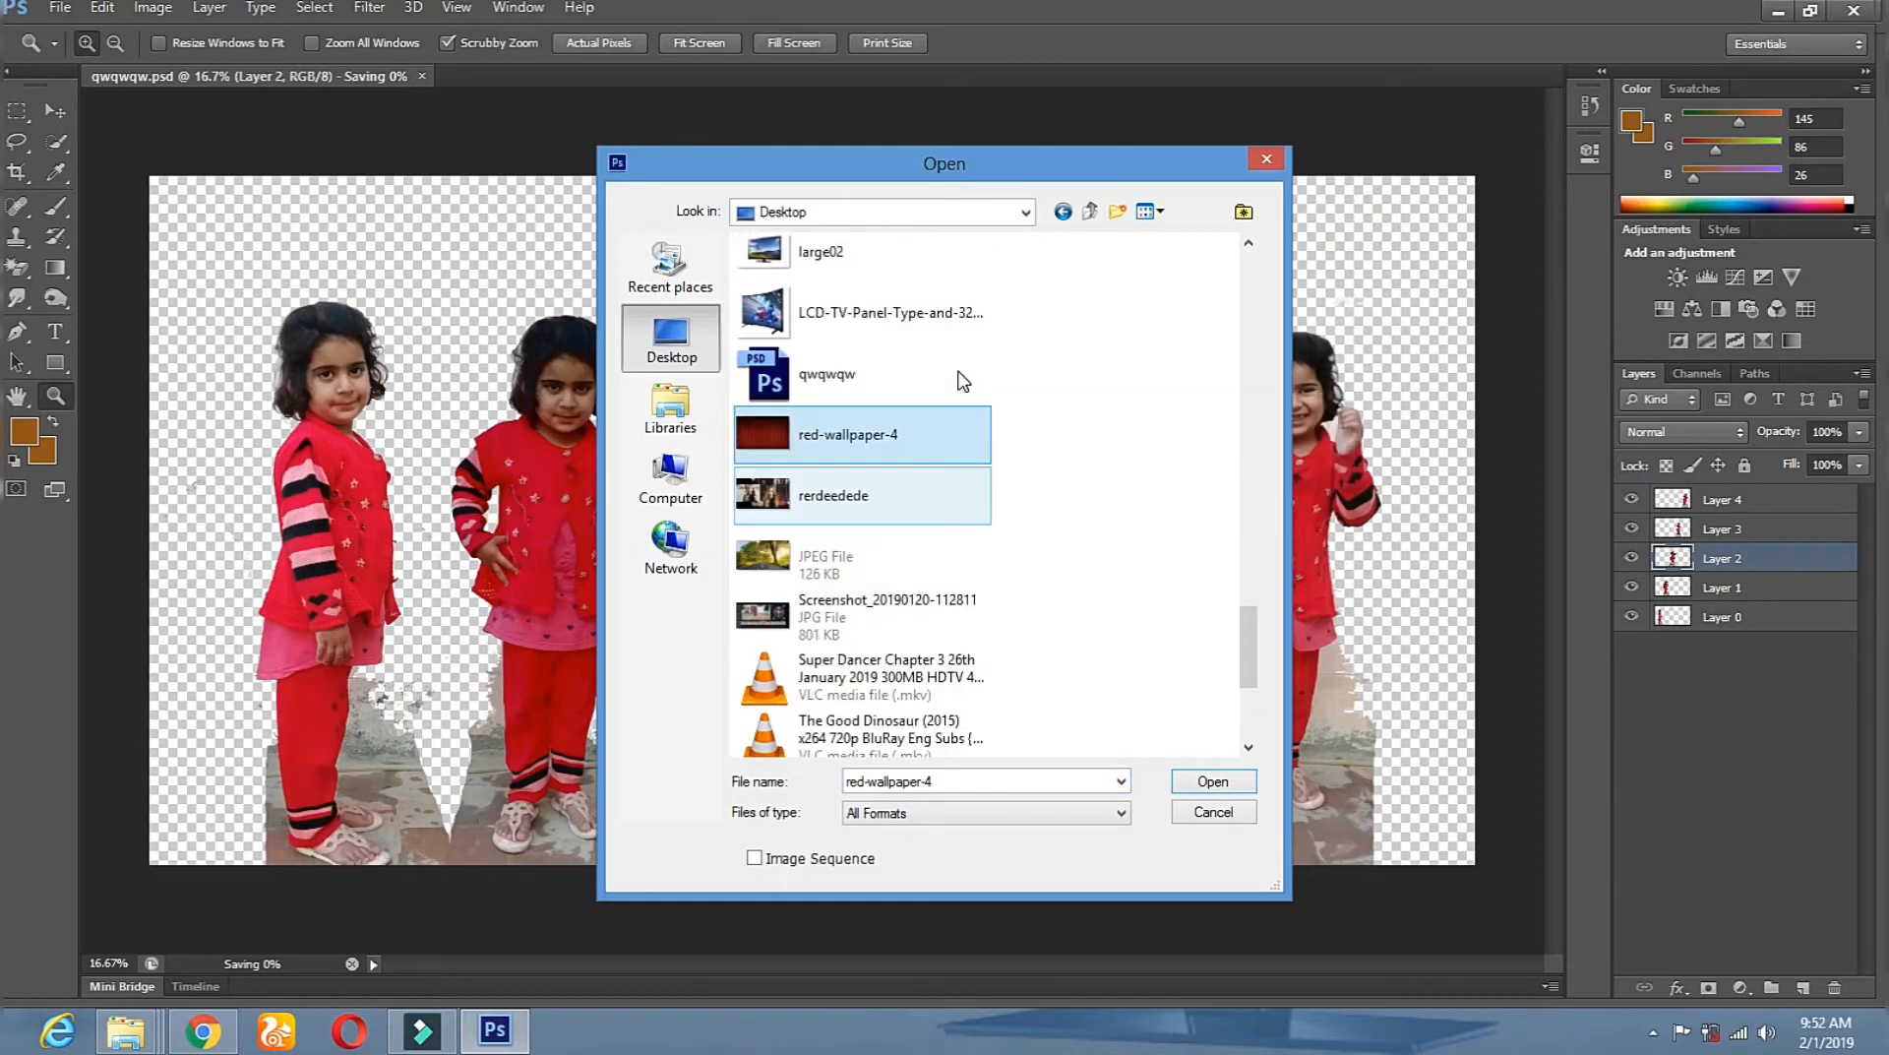
{"action": "scroll", "coordinate": [962, 380], "scroll_direction": "up", "scroll_amount": 10}
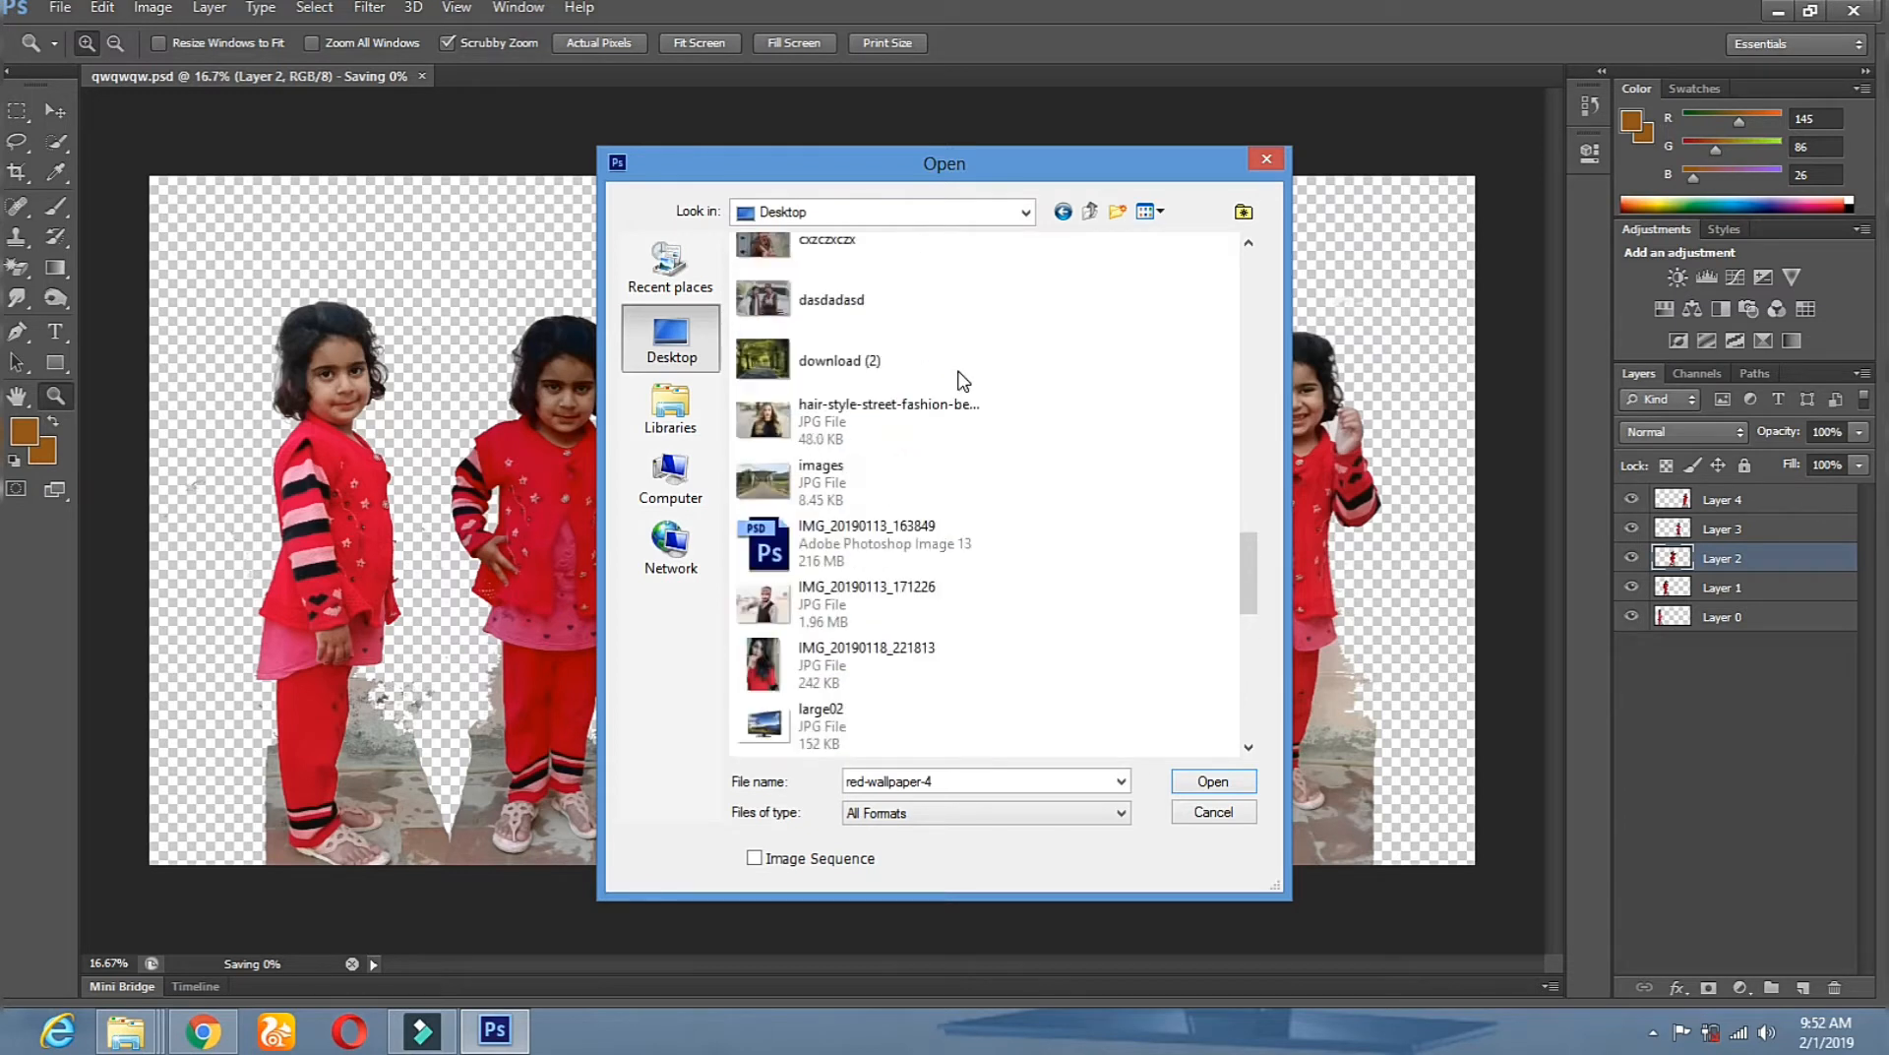
{"action": "scroll", "coordinate": [960, 375], "scroll_direction": "up", "scroll_amount": 5}
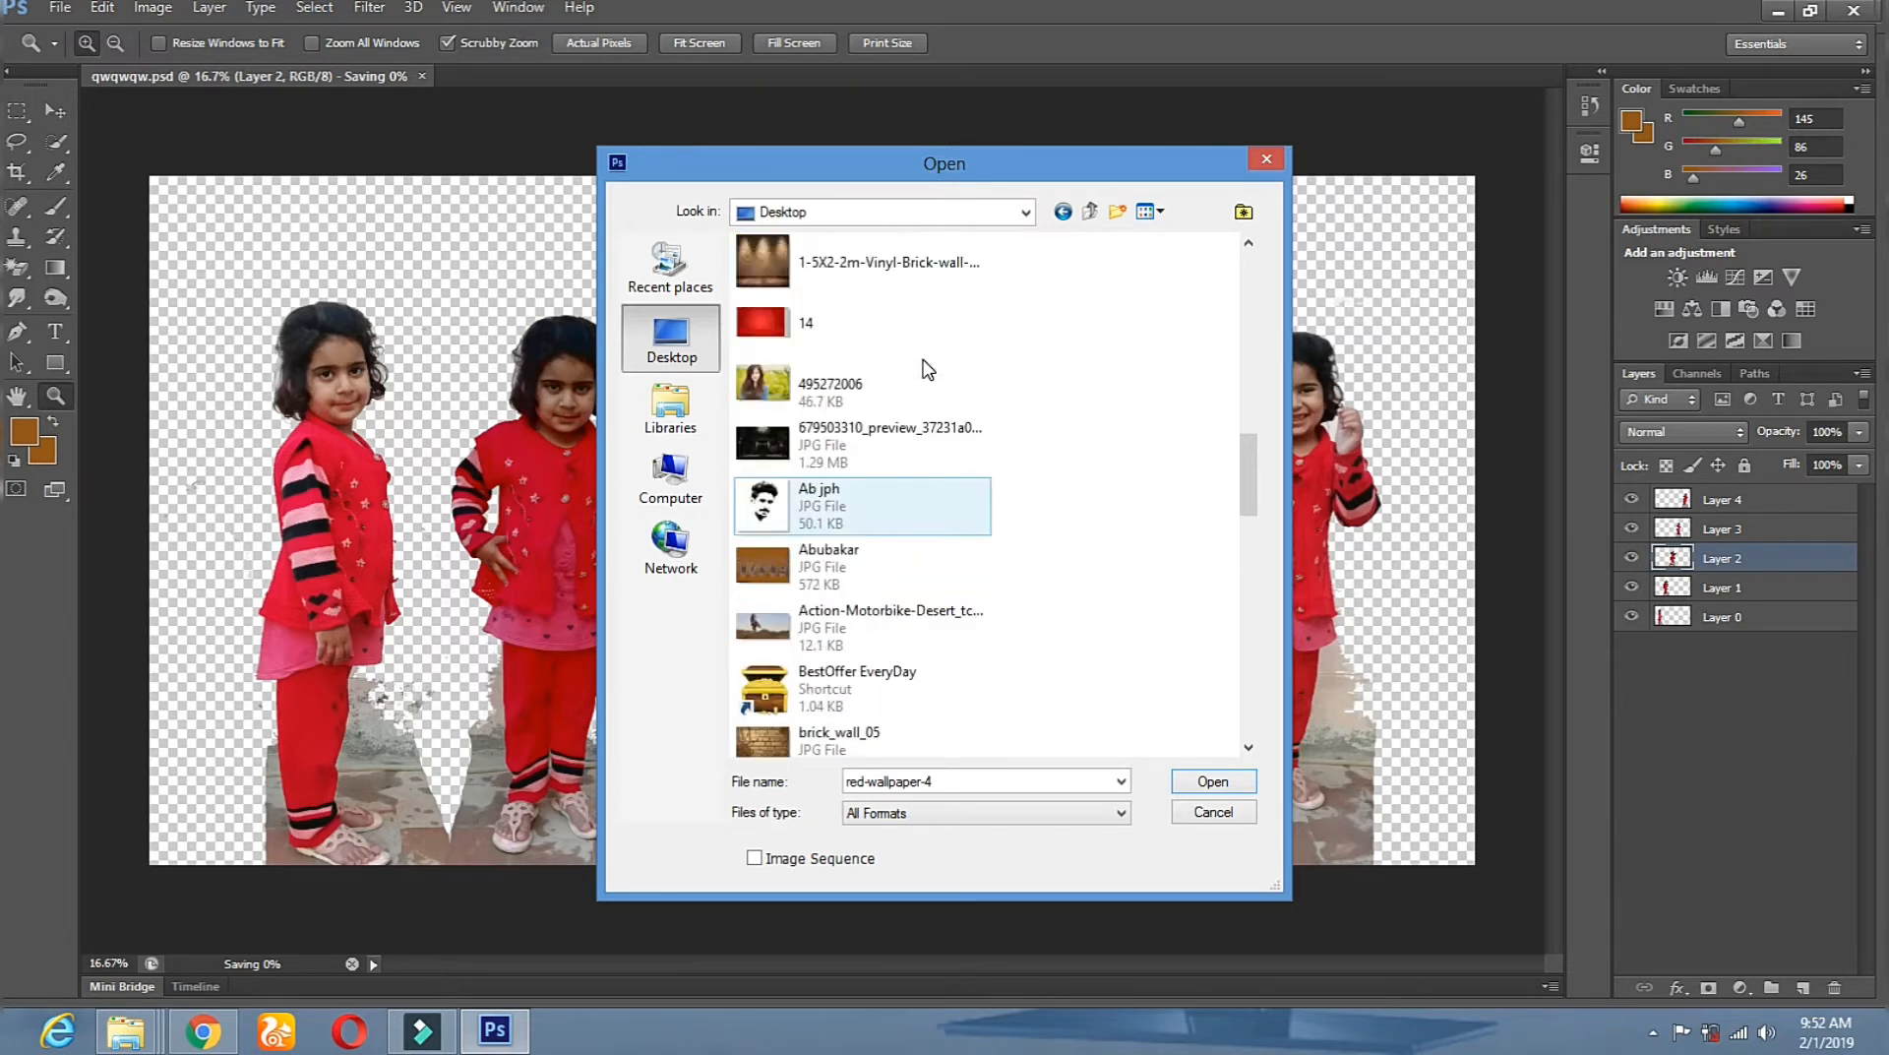
{"action": "left_click", "coordinate": [832, 321]}
{"action": "double_click", "coordinate": [832, 322]}
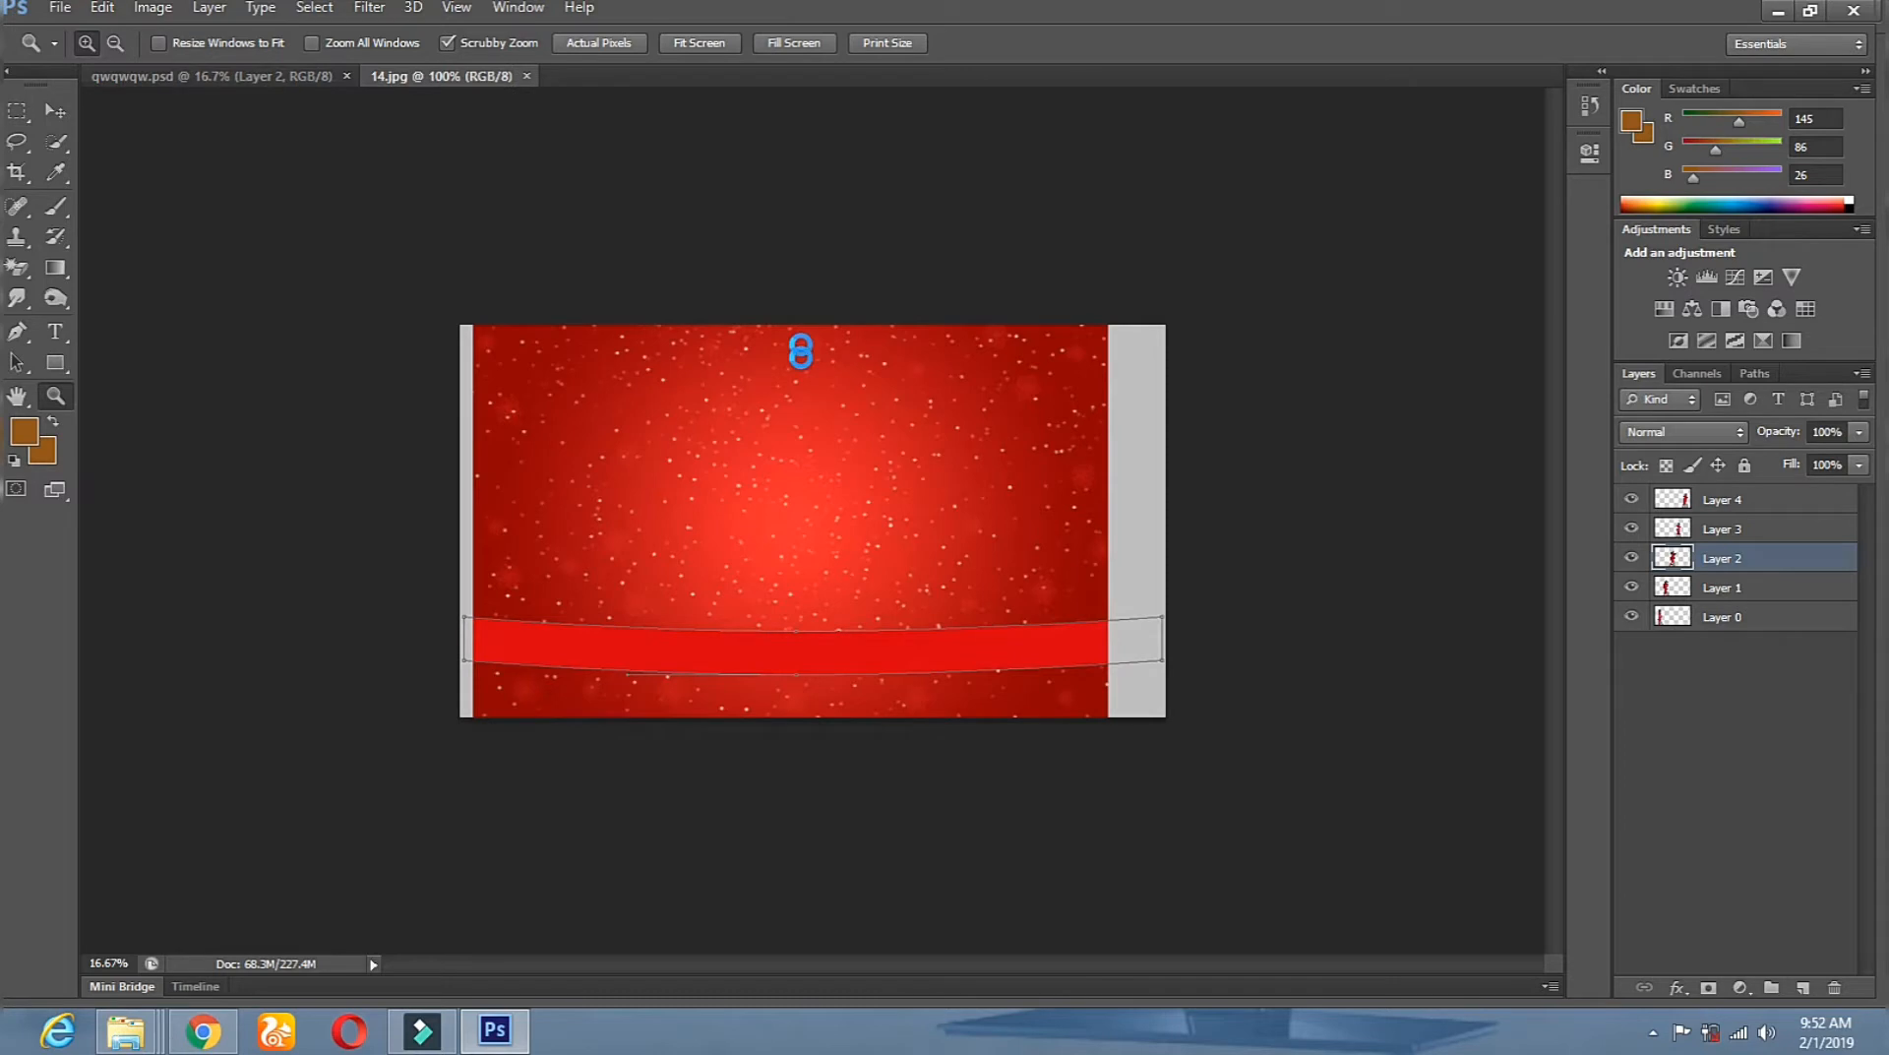
Marquee-select the whole 14.jpg image and drag it into qwqwqw.psd as Layer 5.
{"action": "left_click", "coordinate": [55, 112]}
{"action": "left_click_drag", "start_coordinate": [874, 656], "coordinate": [570, 444]}
{"action": "left_click", "coordinate": [911, 396]}
{"action": "left_click", "coordinate": [35, 122]}
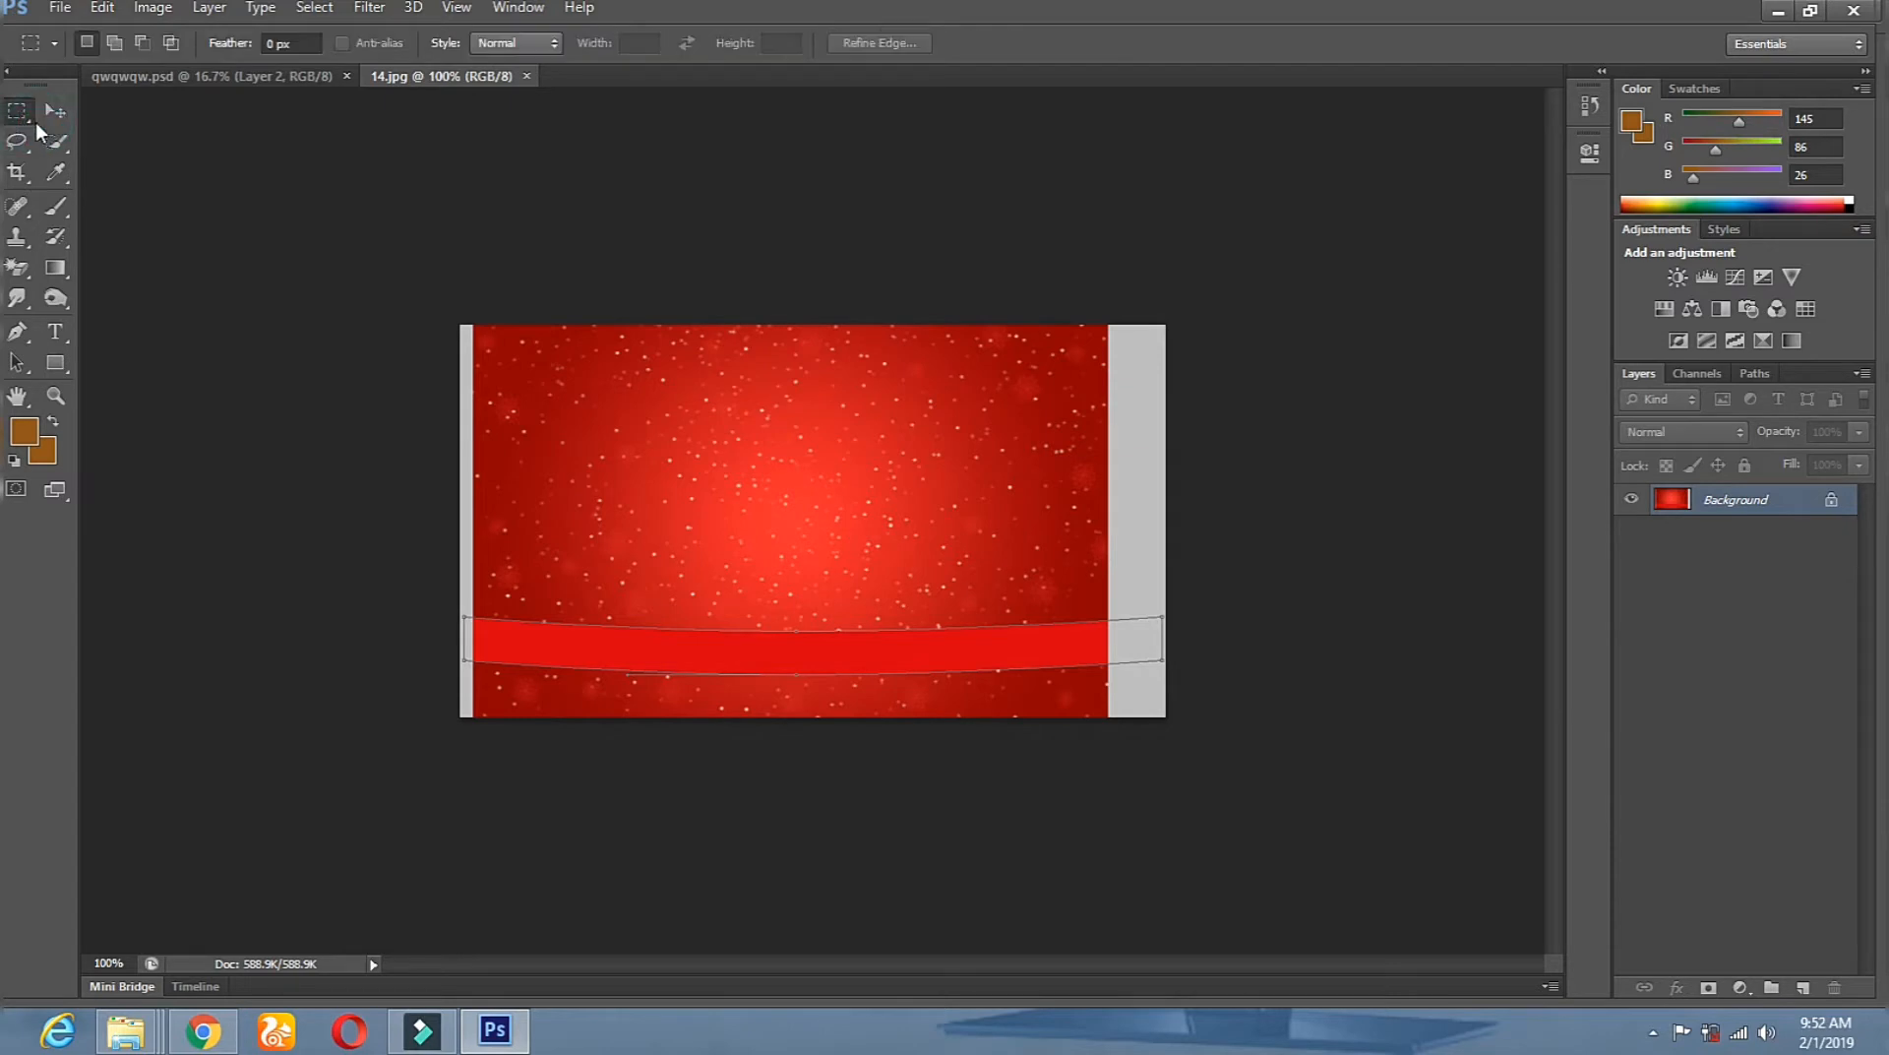
{"action": "left_click_drag", "start_coordinate": [453, 312], "coordinate": [1341, 633]}
{"action": "left_click_drag", "start_coordinate": [1165, 324], "coordinate": [1109, 689]}
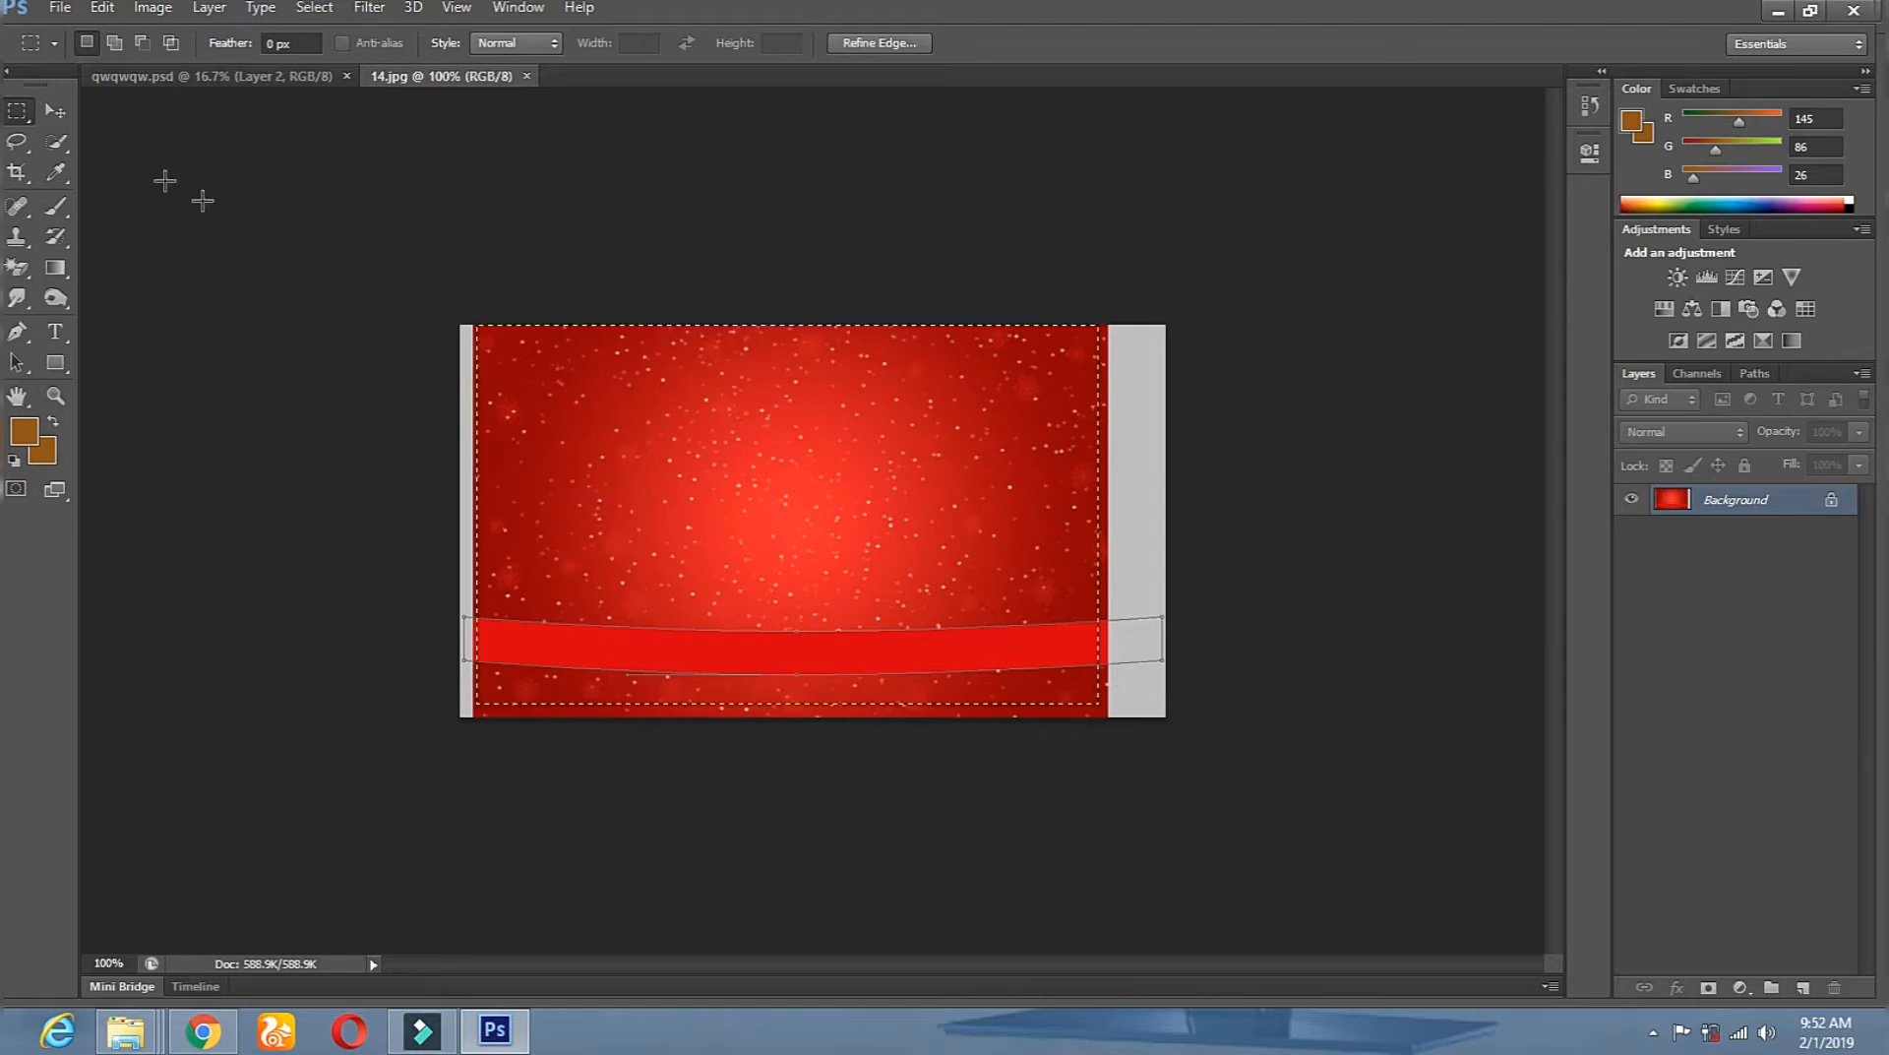
{"action": "left_click", "coordinate": [54, 111]}
{"action": "left_click_drag", "start_coordinate": [679, 514], "coordinate": [201, 694]}
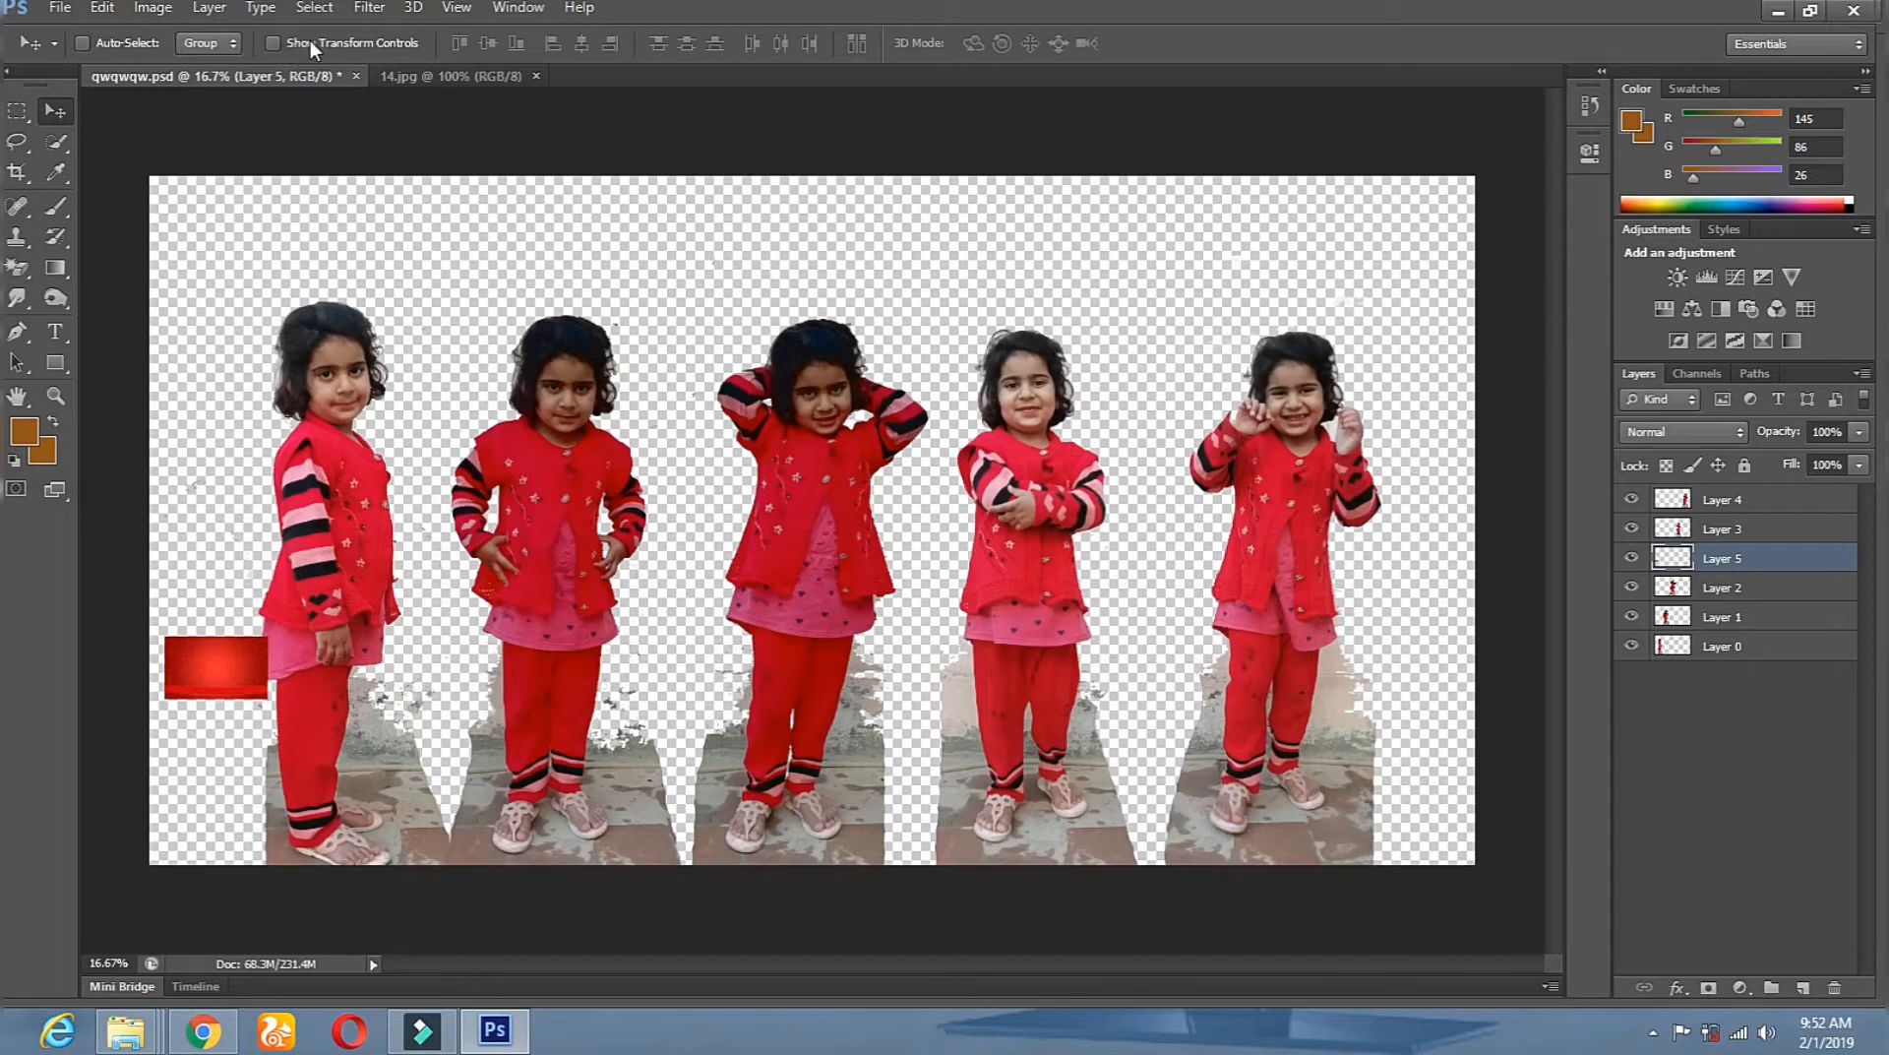
Scale Layer 5 with transform handles to cover the canvas and apply the resize.
{"action": "left_click", "coordinate": [273, 42]}
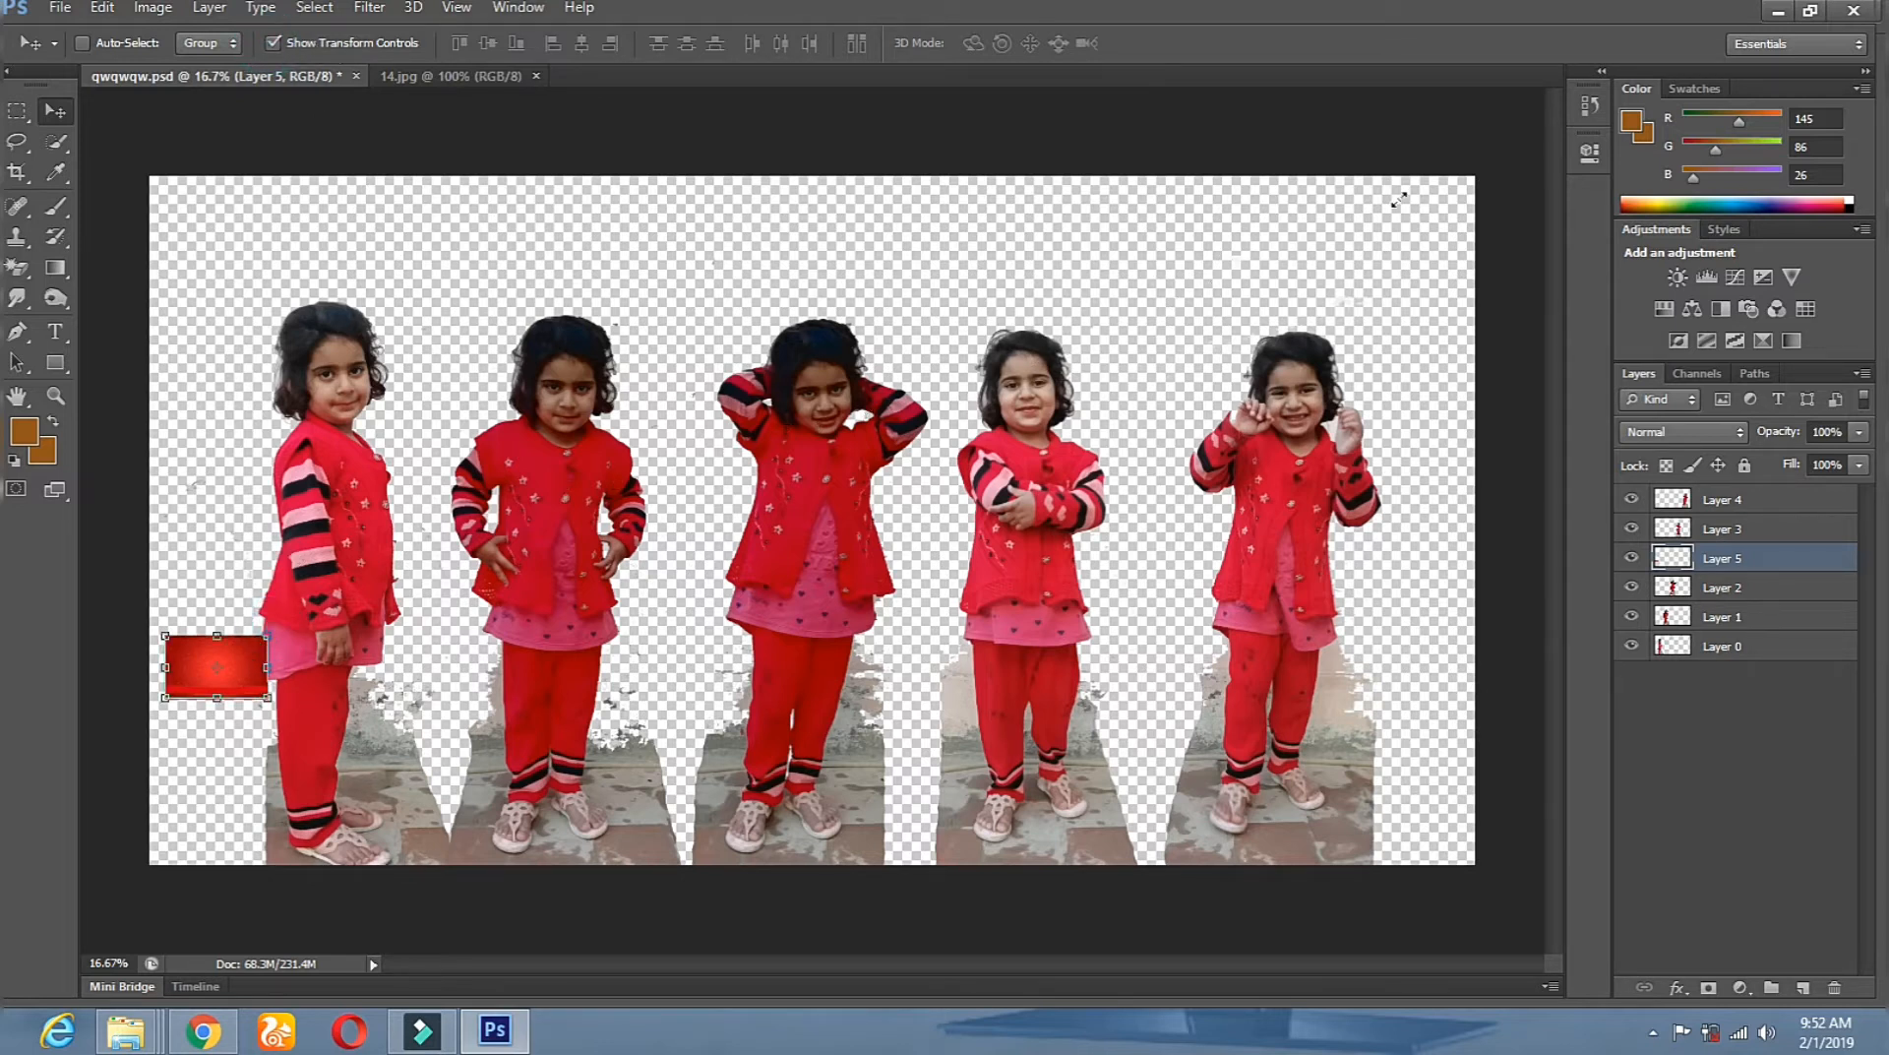
{"action": "mouse_move", "coordinate": [1455, 180]}
{"action": "left_mouse_down"}
{"action": "mouse_move", "coordinate": [1481, 170]}
{"action": "mouse_move", "coordinate": [1473, 149]}
{"action": "left_mouse_up"}
{"action": "left_click_drag", "start_coordinate": [821, 695], "coordinate": [792, 919]}
{"action": "left_click", "coordinate": [65, 129]}
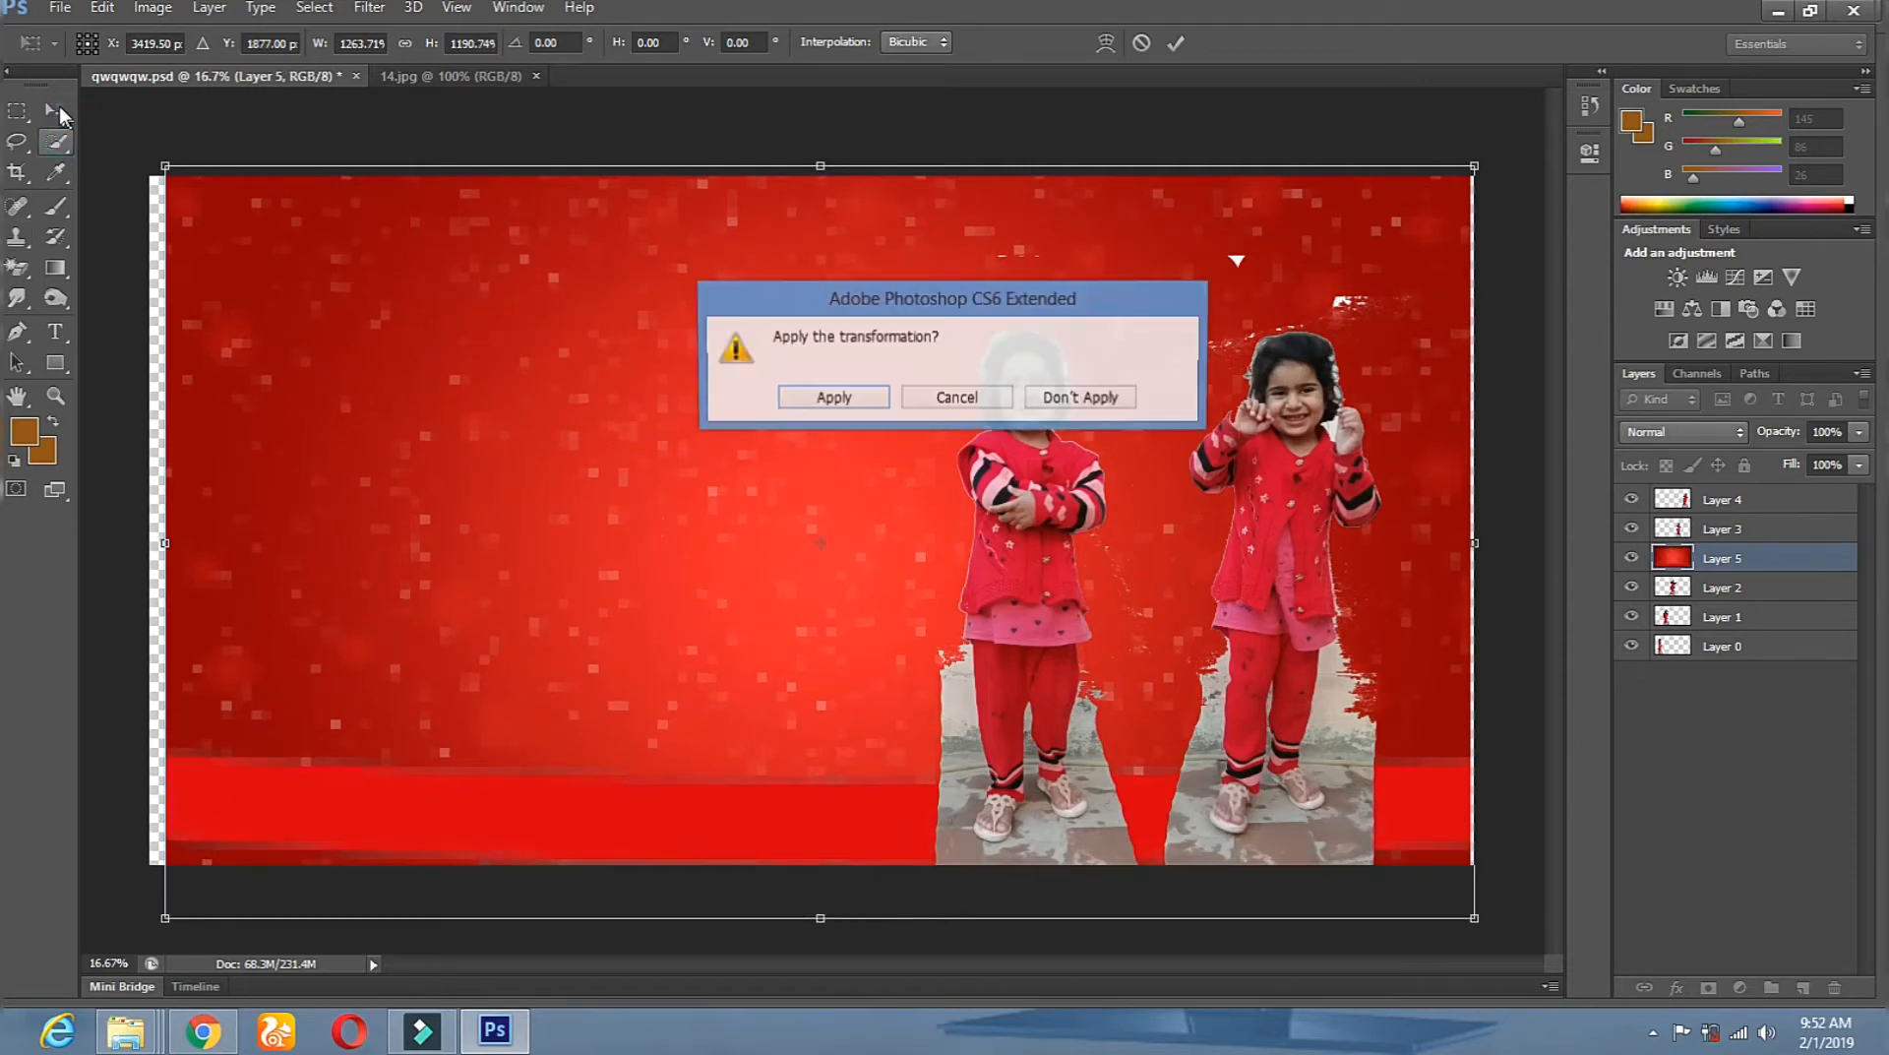
{"action": "left_click", "coordinate": [833, 397]}
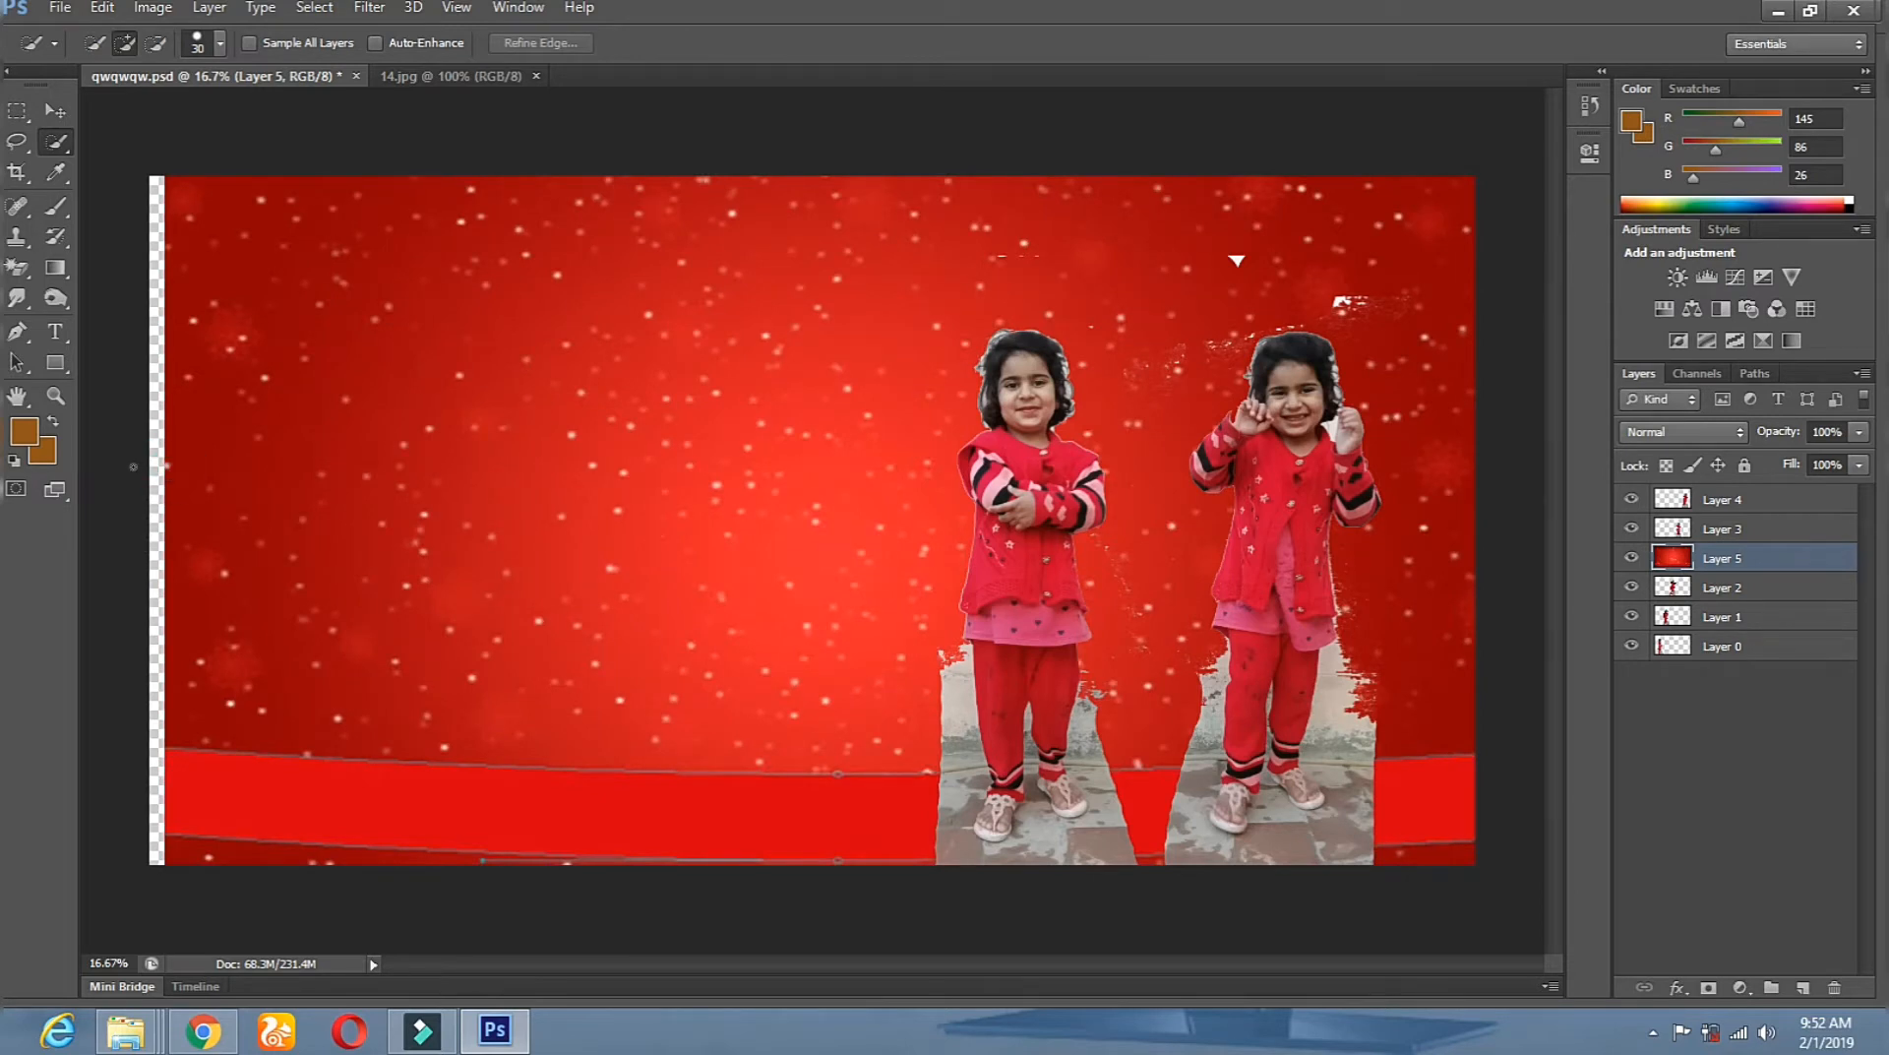
Move Layer 5 to the bottom of the Layers panel, behind all five cutouts.
{"action": "left_click", "coordinate": [16, 141]}
{"action": "left_click_drag", "start_coordinate": [1696, 559], "coordinate": [1751, 662]}
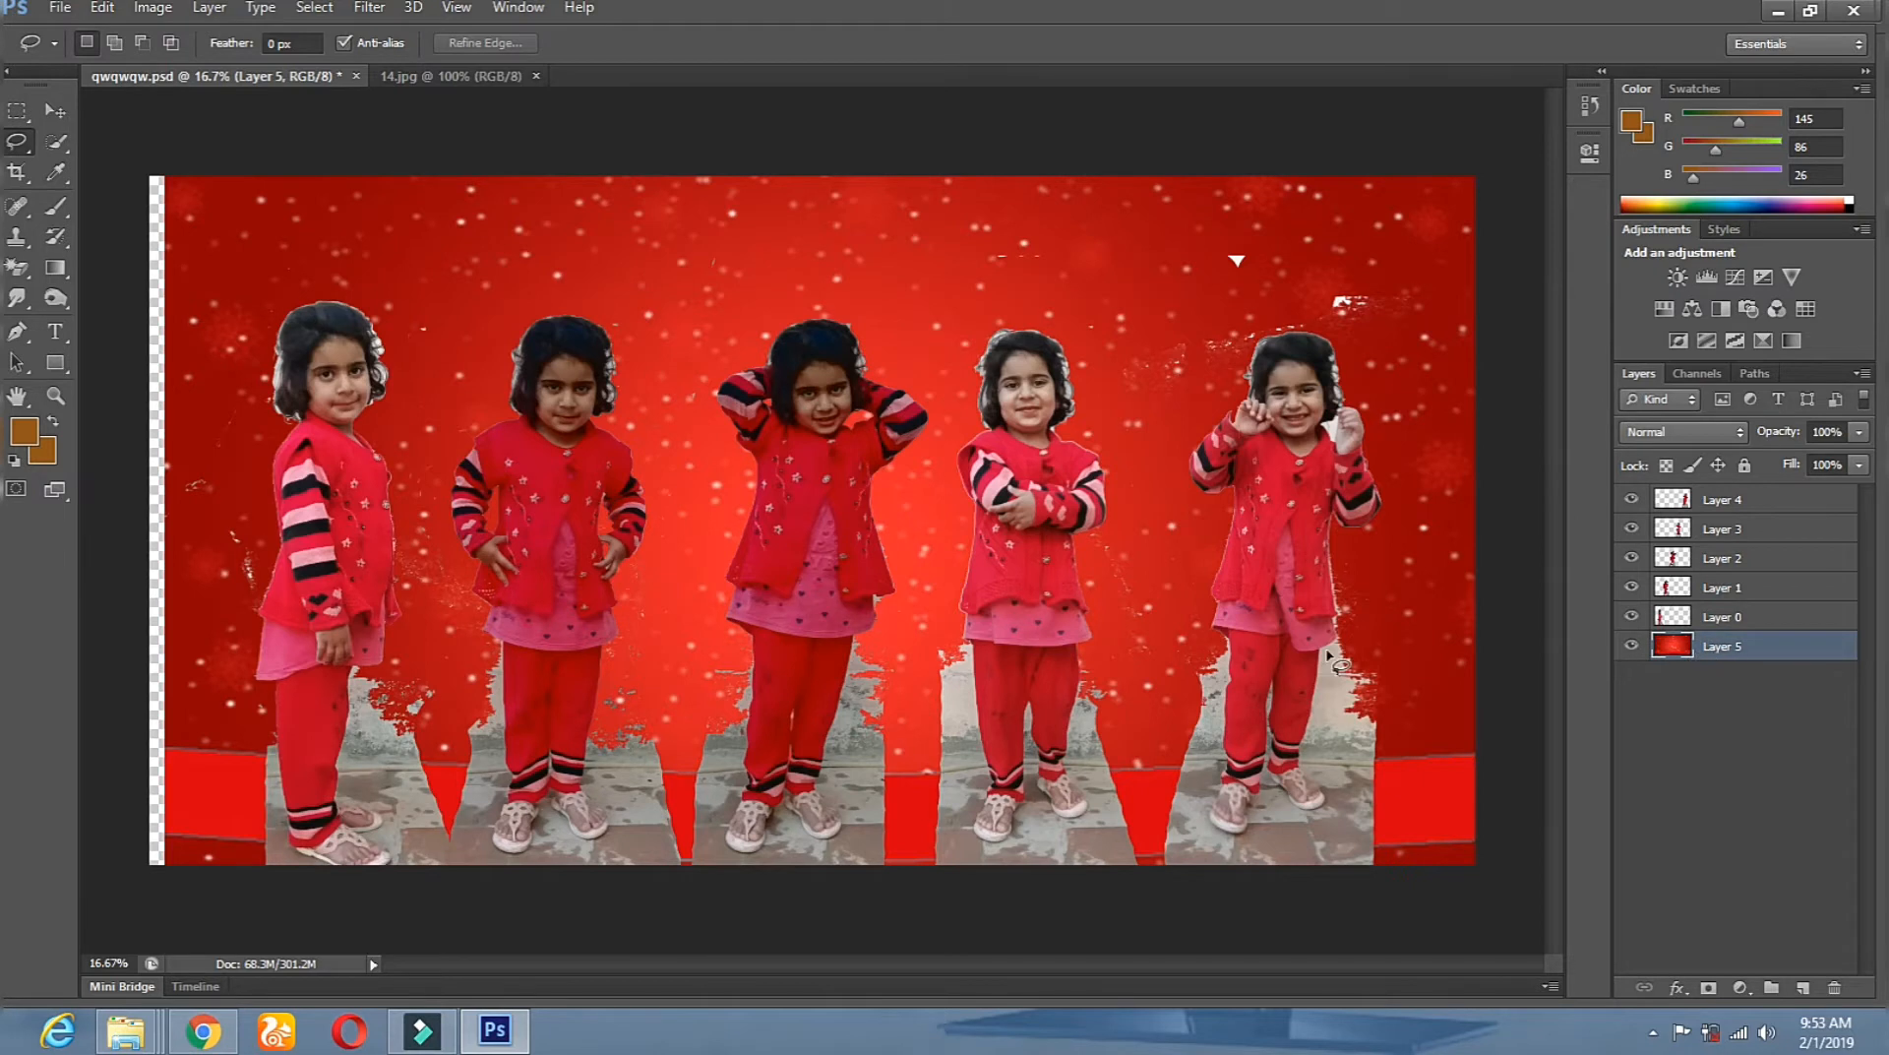
{"action": "left_click", "coordinate": [46, 114]}
Shift Layer 5 left and widen it to about 104% so it reaches the right edge.
{"action": "left_click_drag", "start_coordinate": [285, 246], "coordinate": [269, 251]}
{"action": "left_click", "coordinate": [17, 140]}
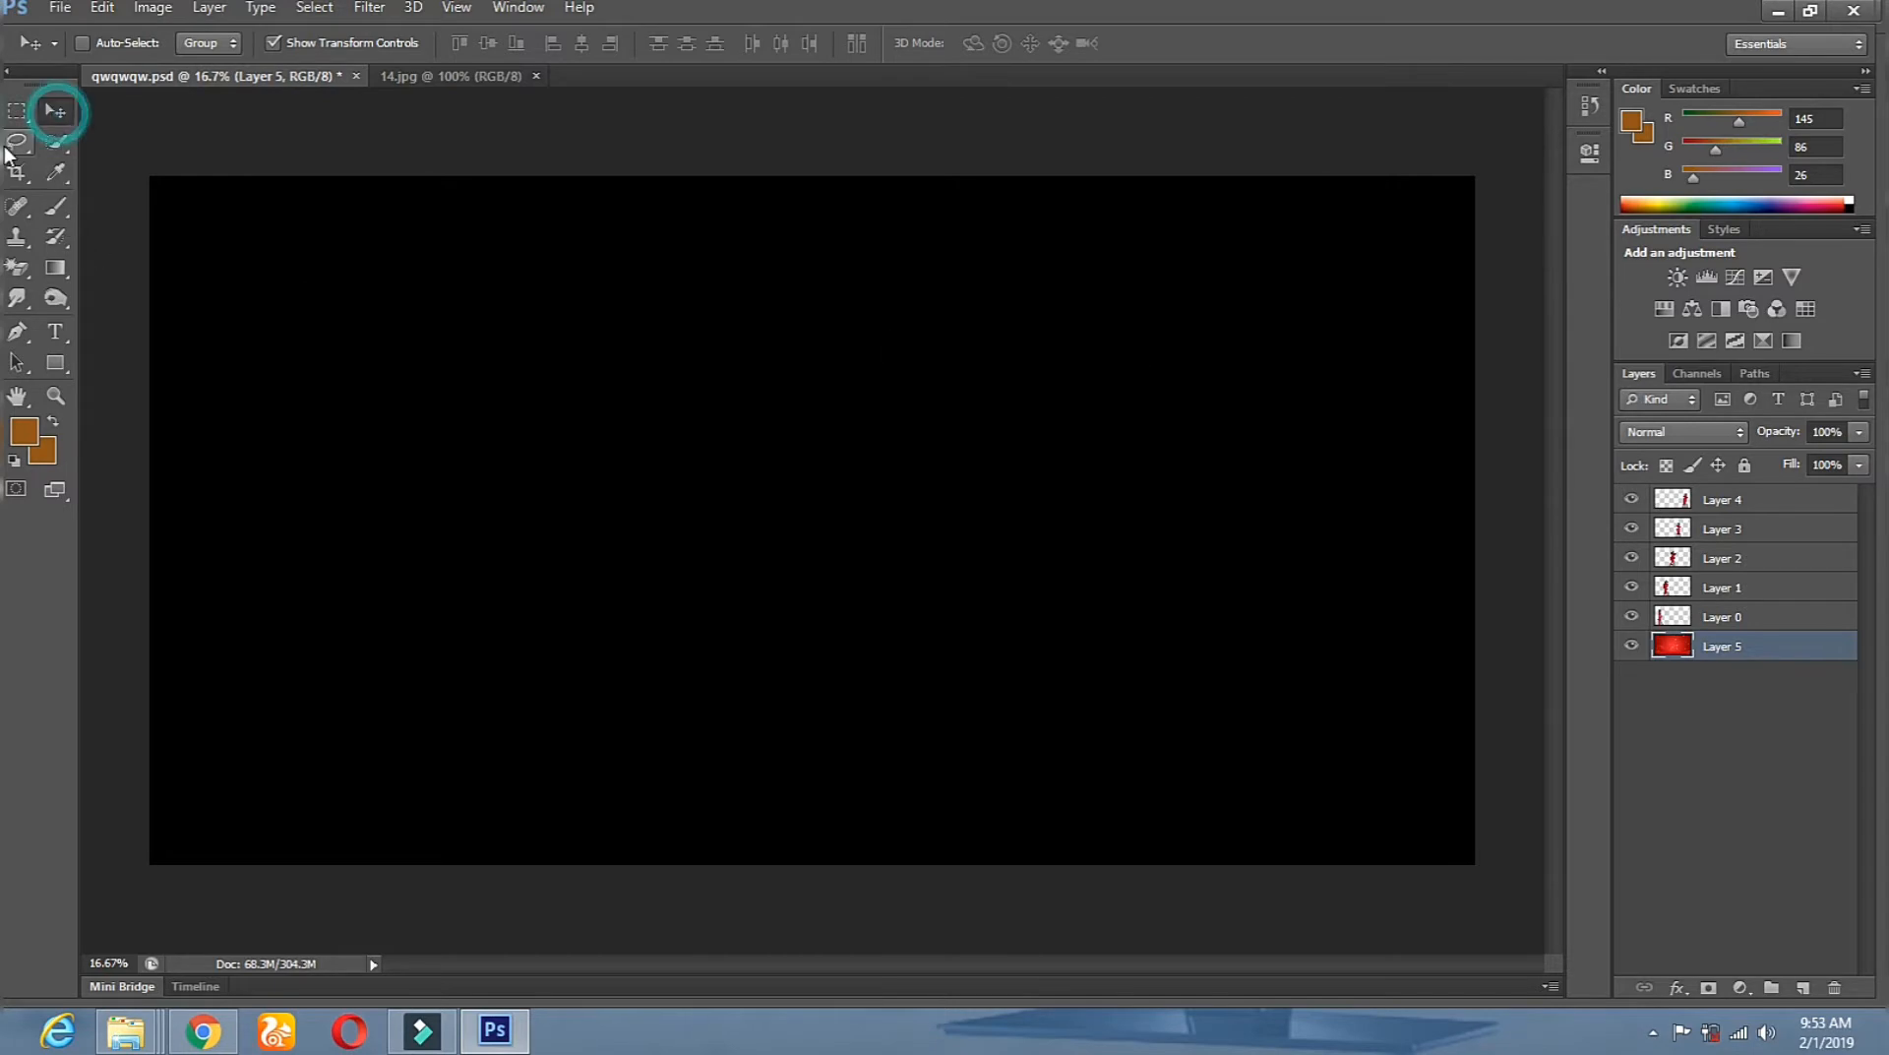
{"action": "left_click", "coordinate": [54, 113]}
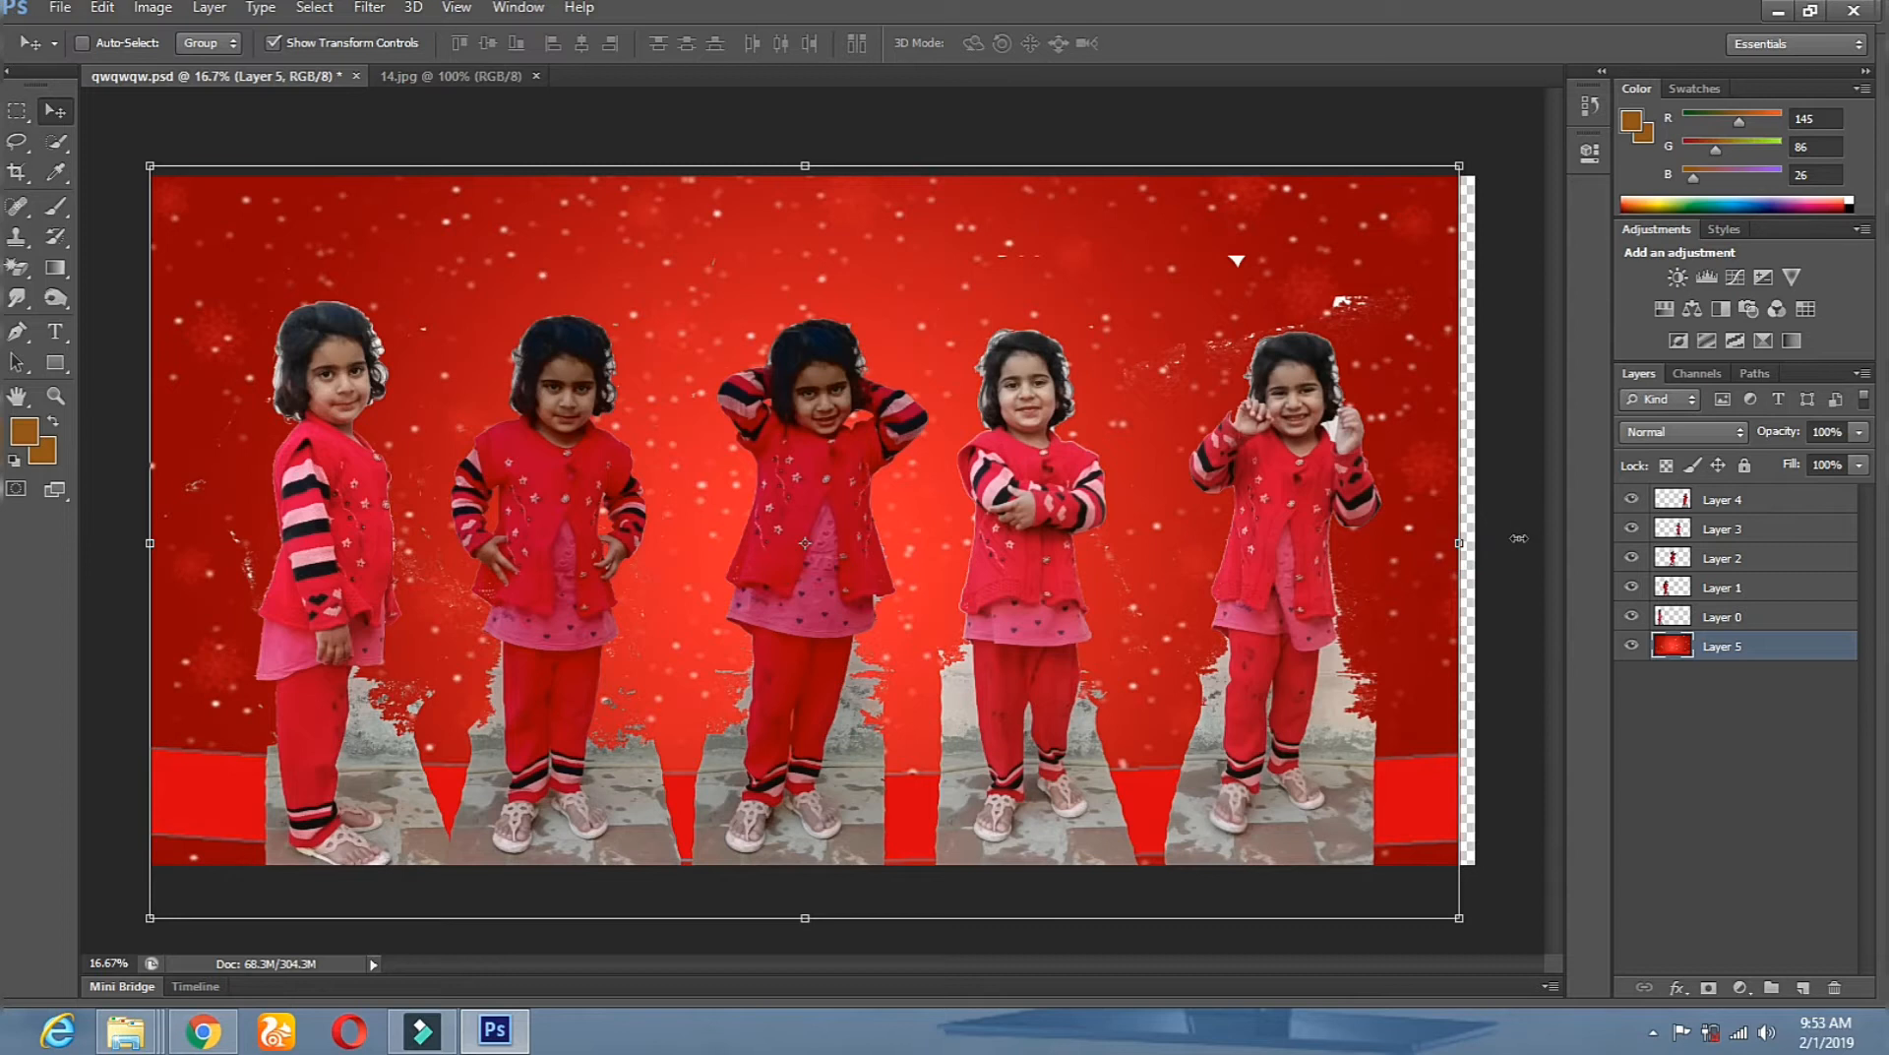
{"action": "left_click_drag", "start_coordinate": [1459, 542], "coordinate": [1516, 542]}
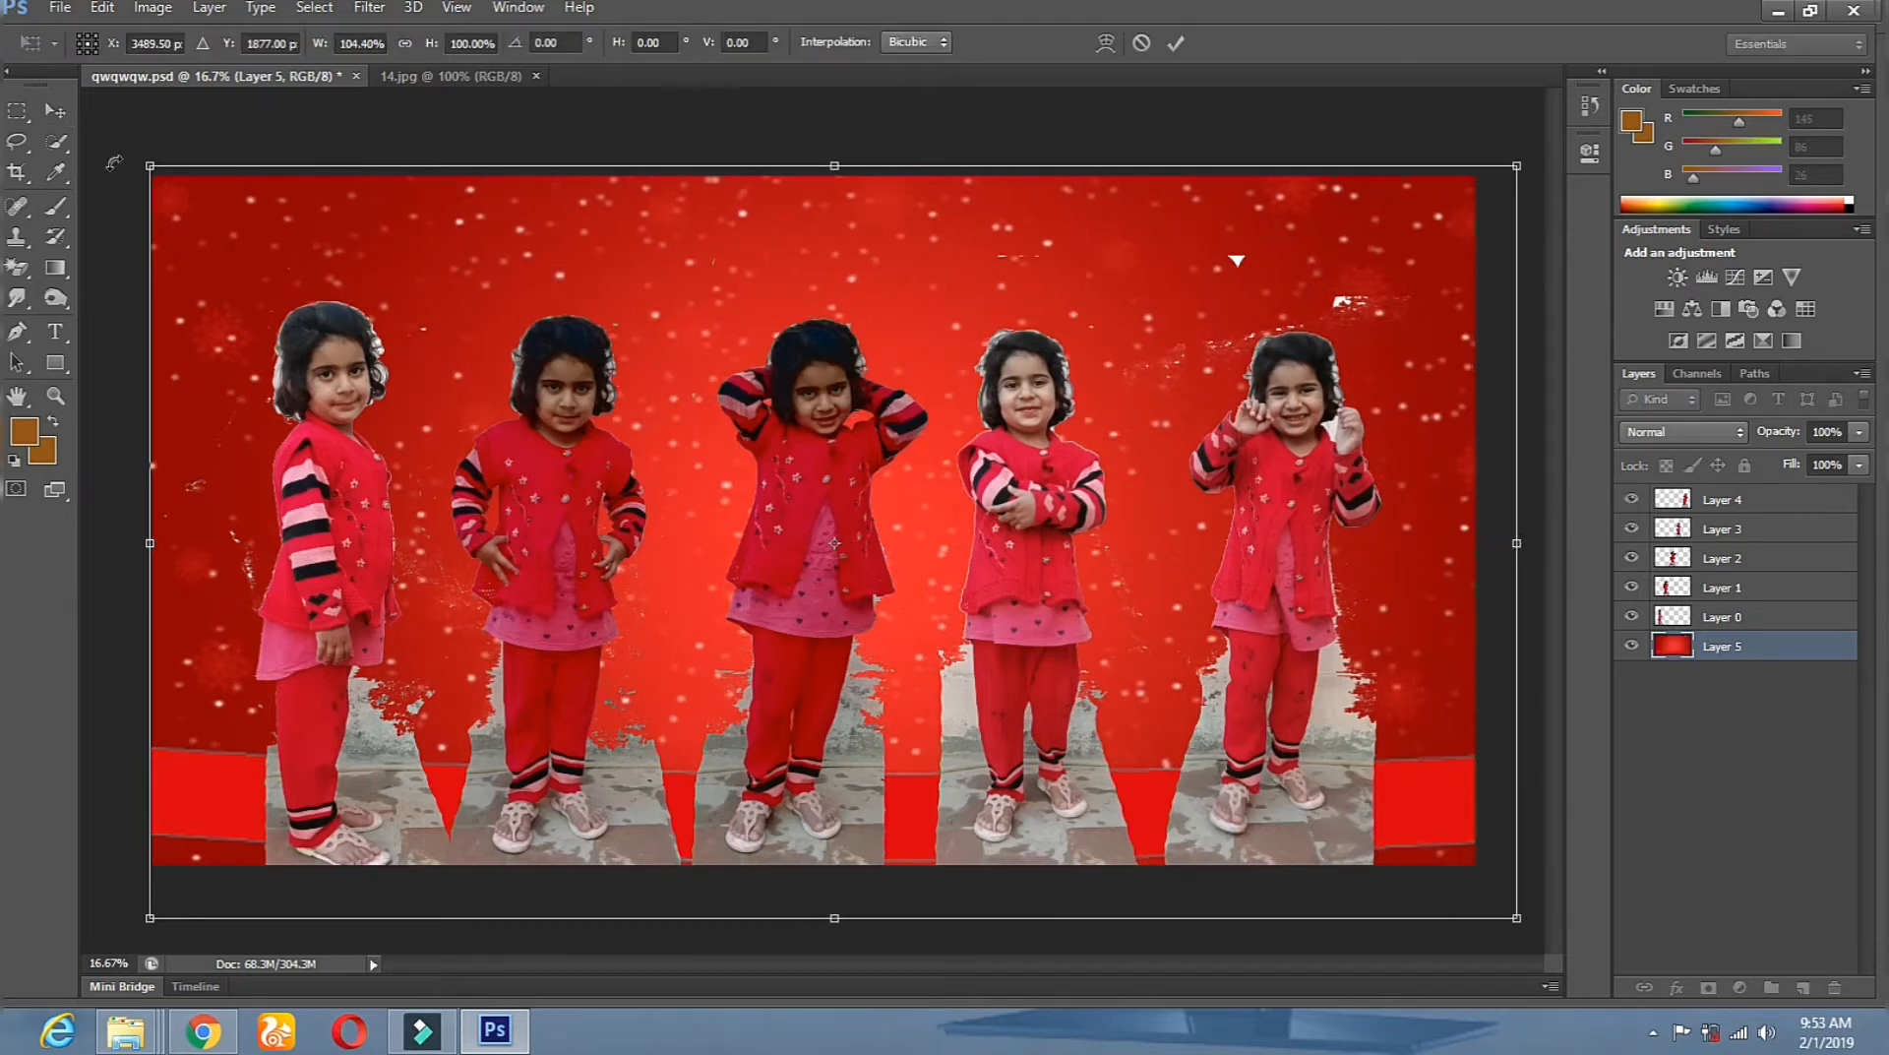
{"action": "left_click", "coordinate": [65, 116]}
{"action": "left_click", "coordinate": [801, 398]}
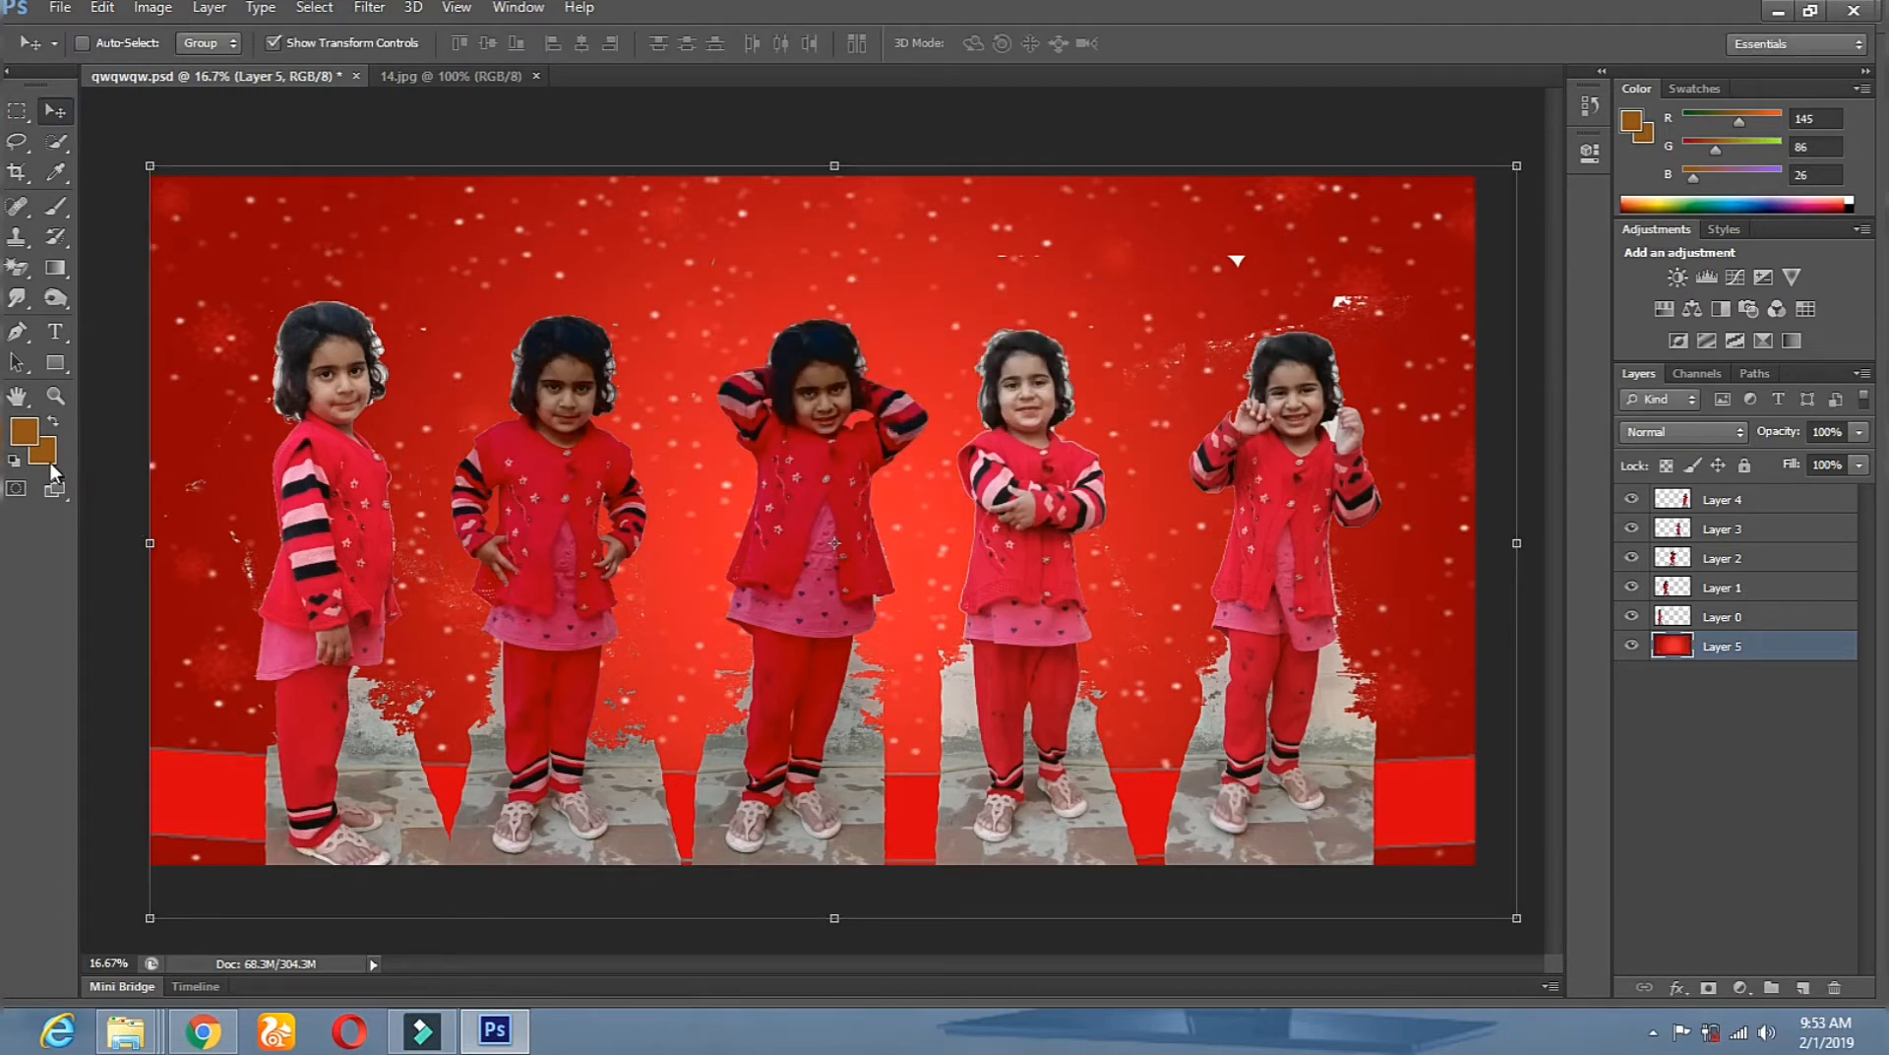
{"action": "left_click", "coordinate": [56, 397]}
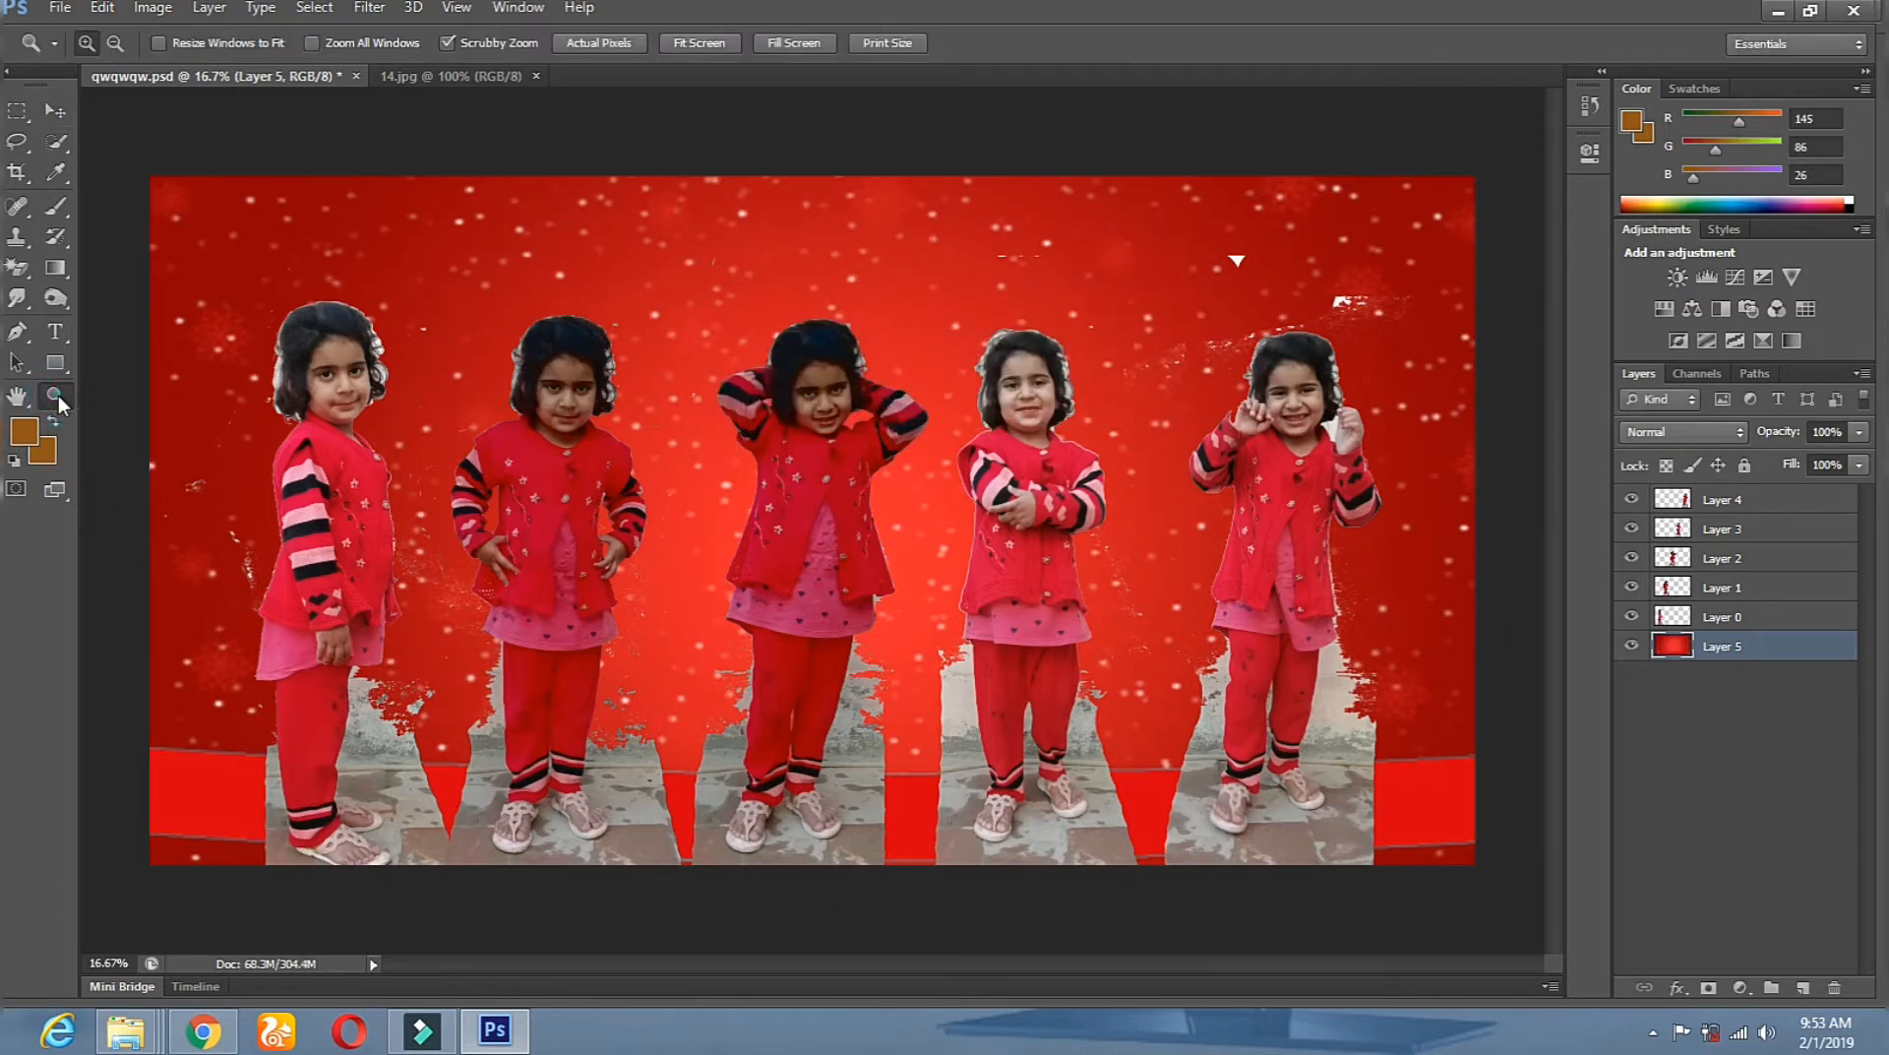
Zoom in on the first girl and make Layer 0 the active layer.
{"action": "left_click", "coordinate": [346, 504]}
{"action": "left_click", "coordinate": [346, 504]}
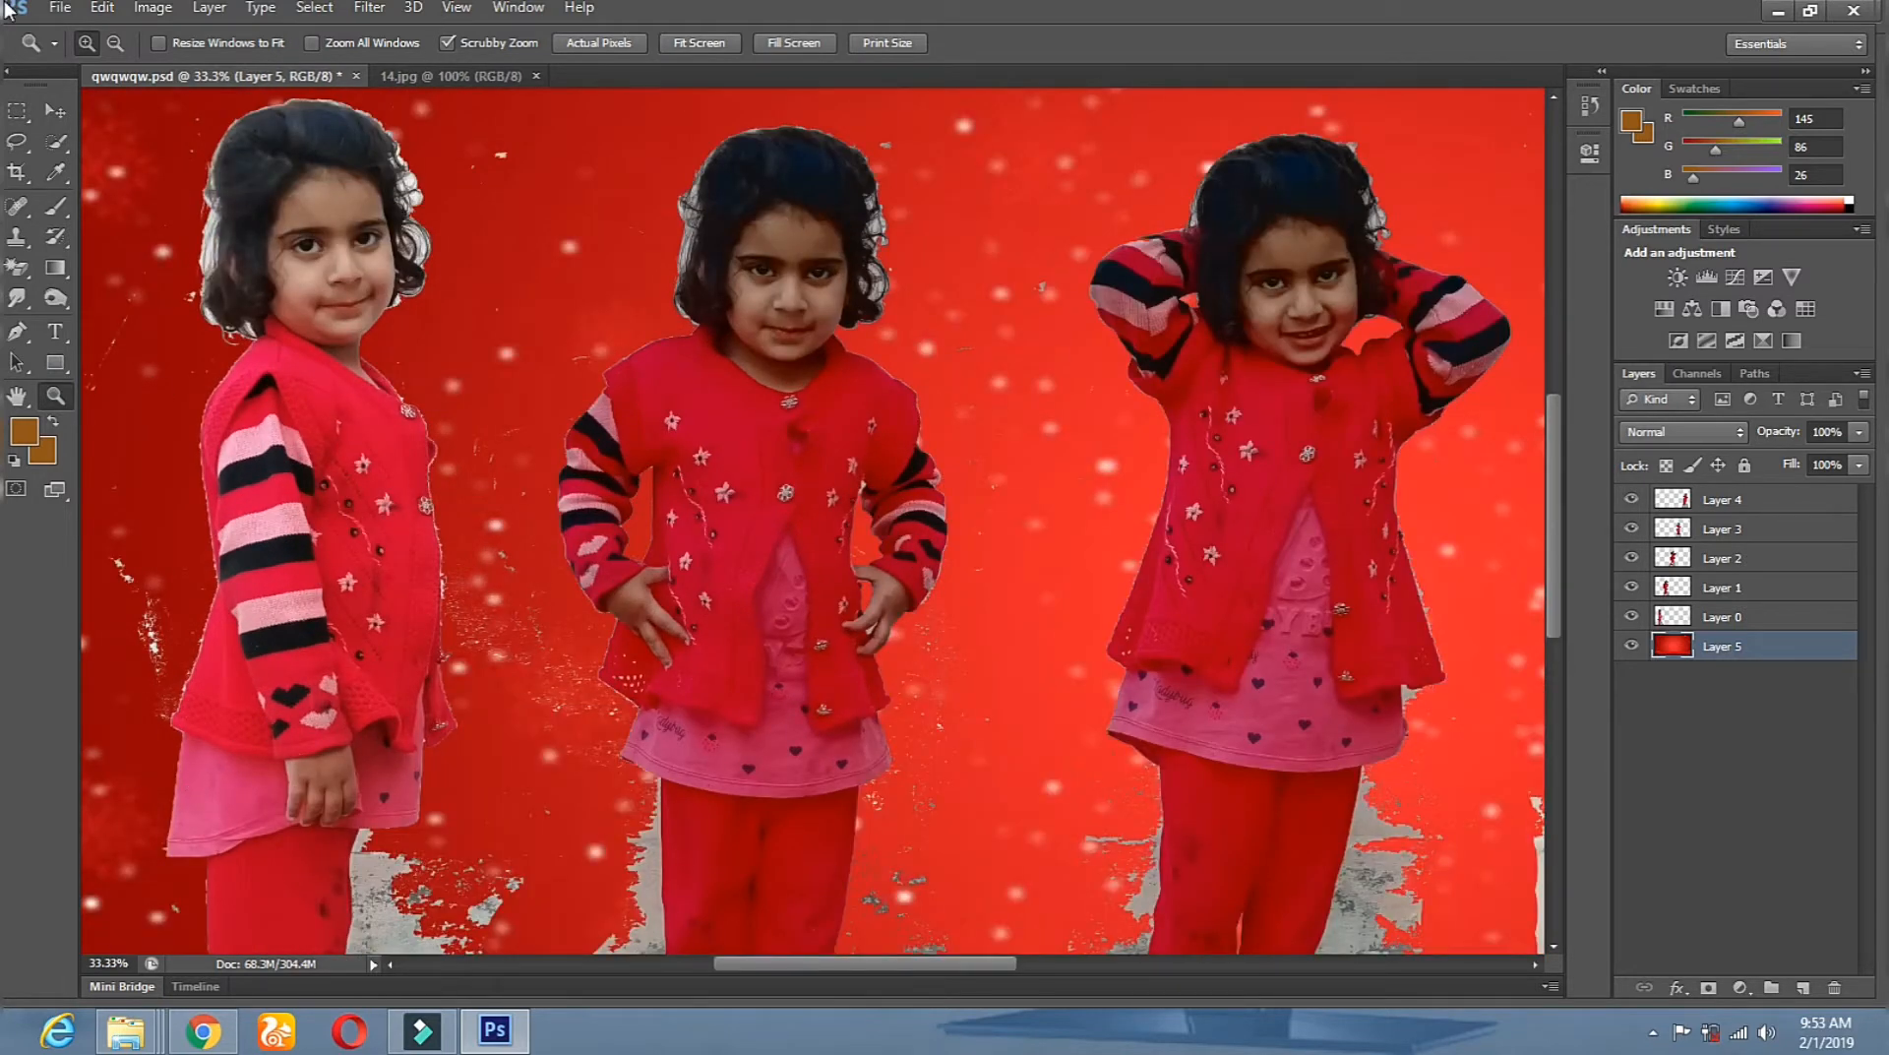
{"action": "left_click", "coordinate": [55, 110]}
{"action": "right_click", "coordinate": [295, 258]}
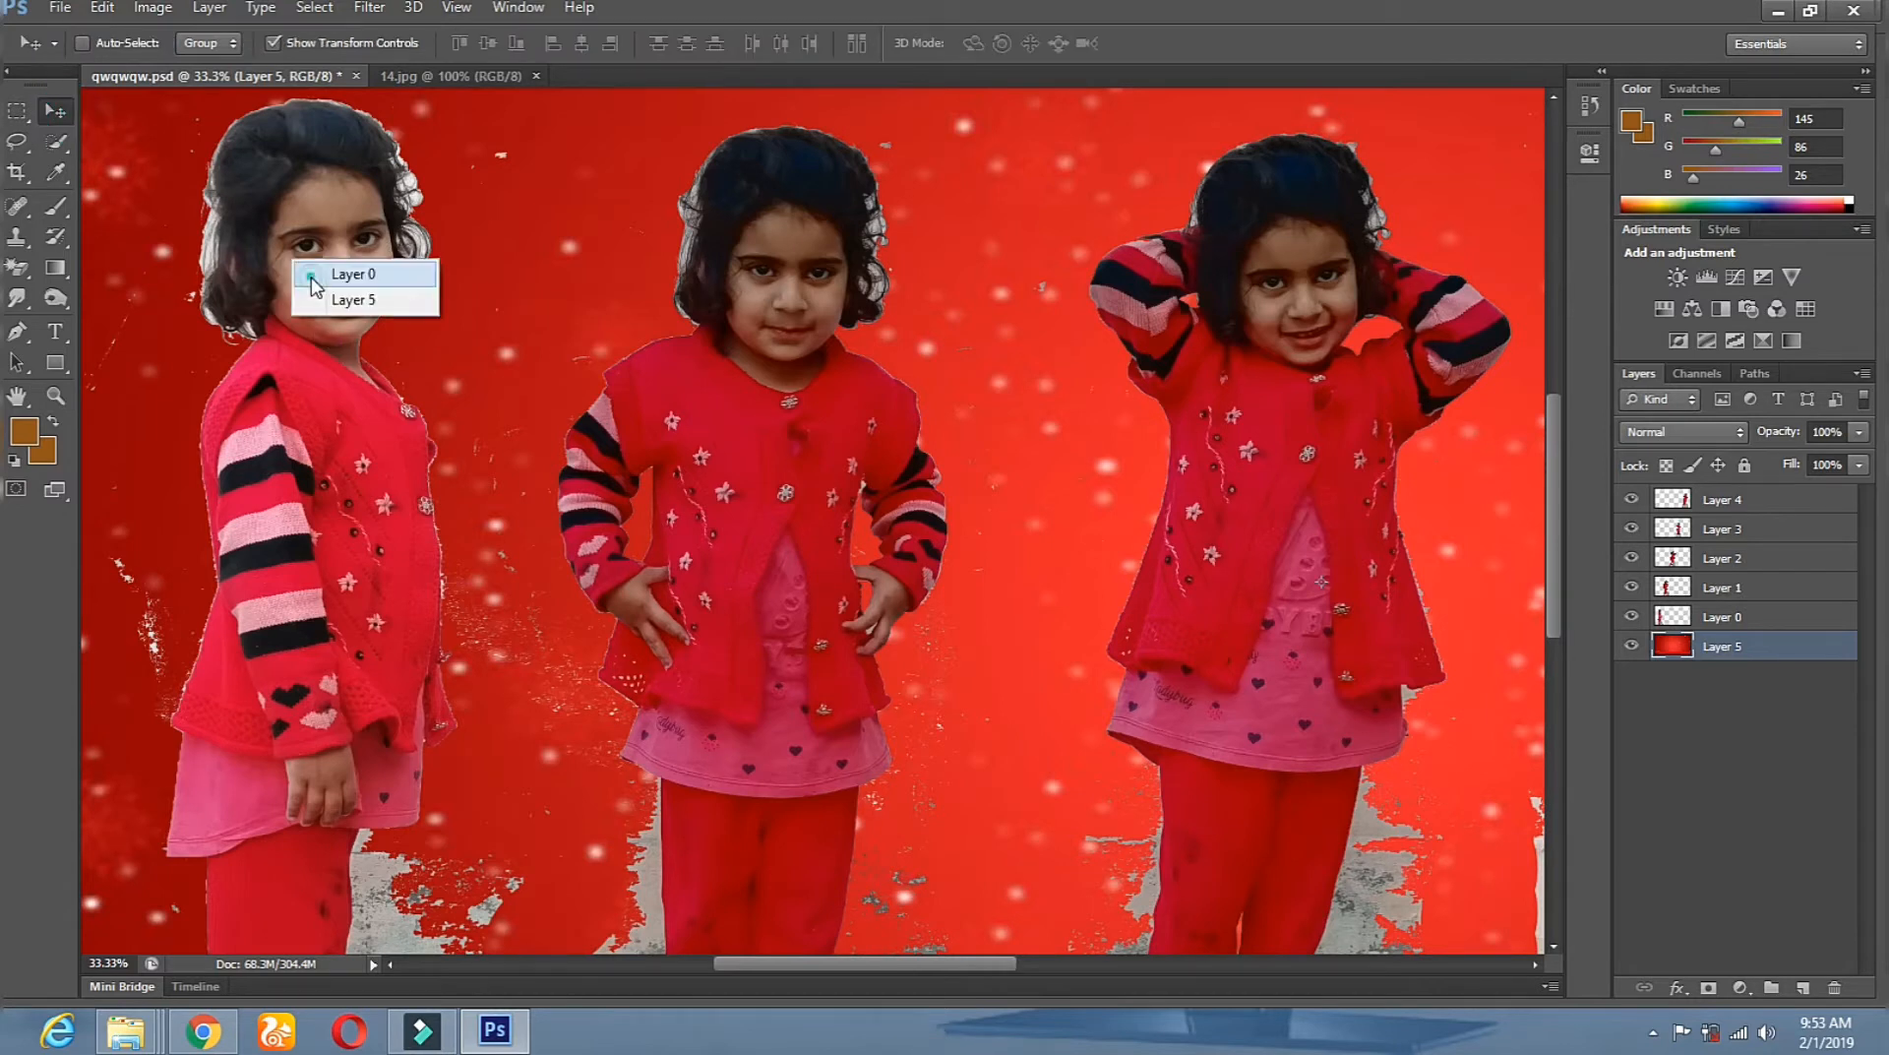
{"action": "left_click", "coordinate": [335, 267]}
{"action": "left_click_drag", "start_coordinate": [314, 490], "coordinate": [415, 488]}
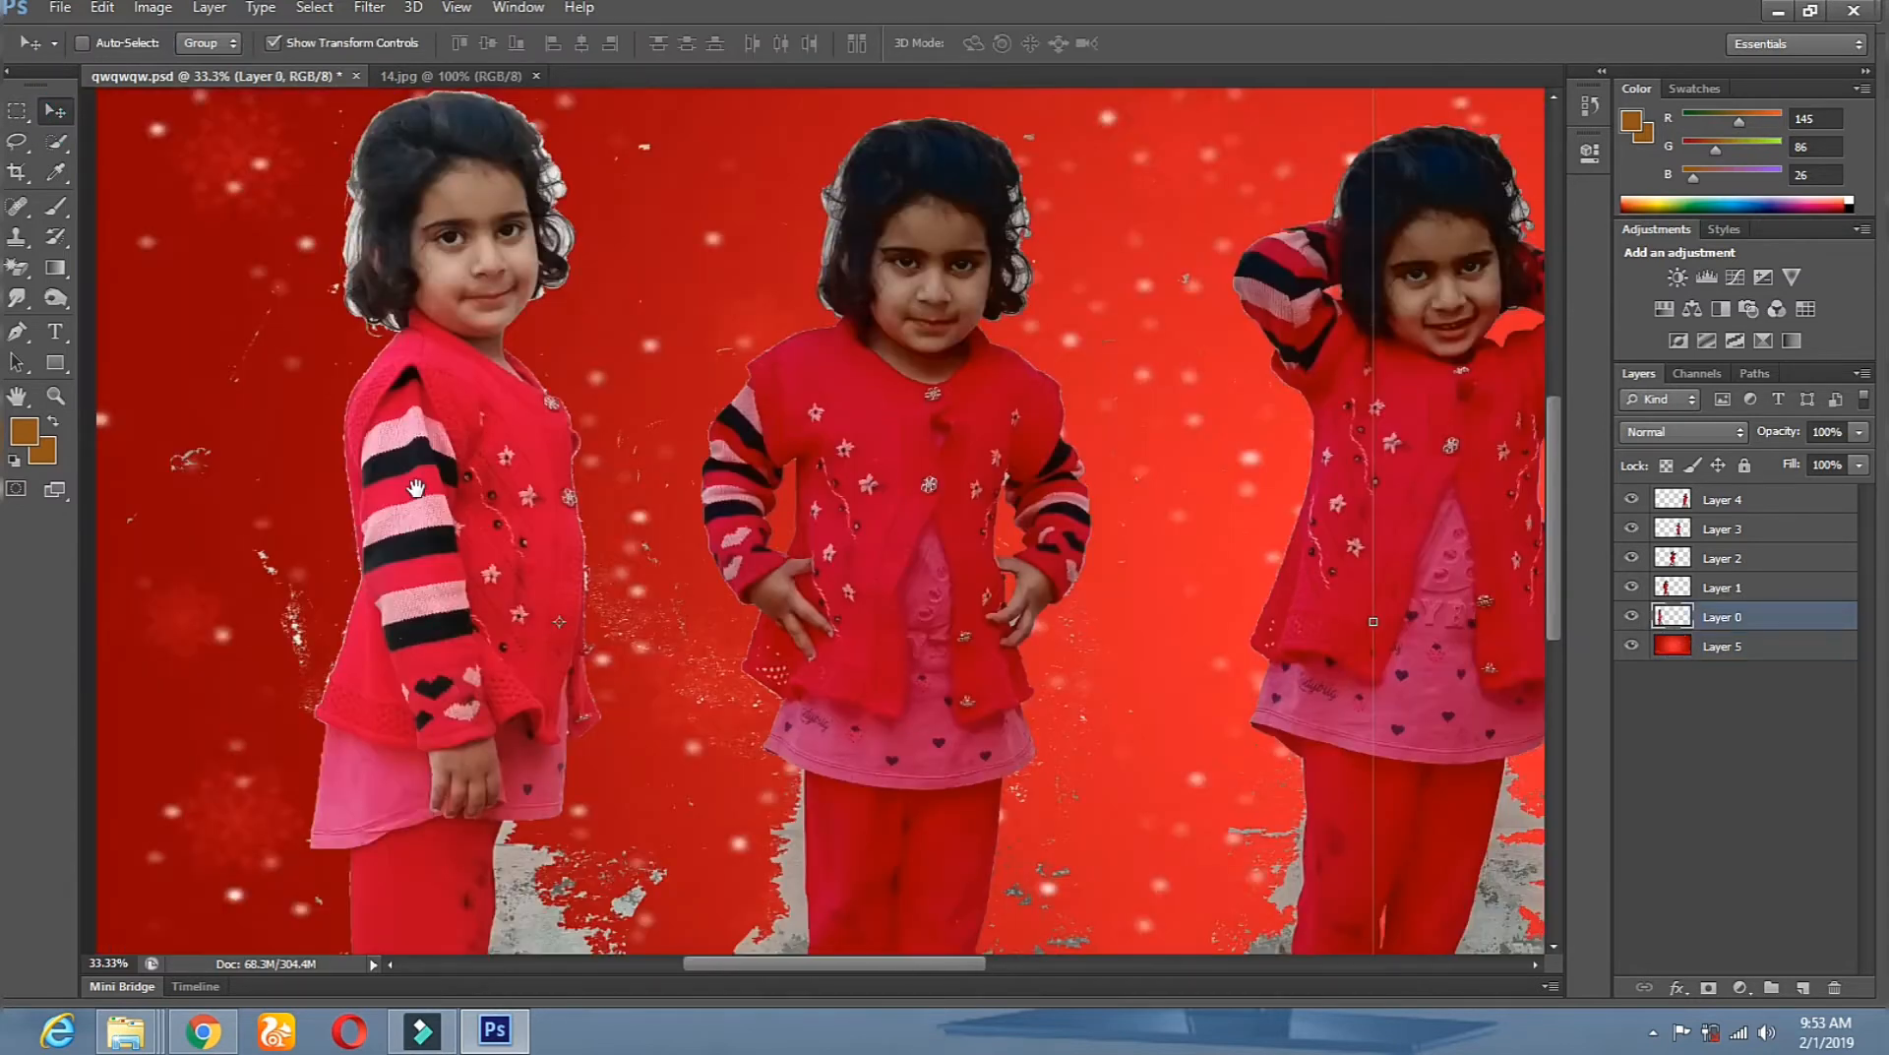
Erase white specks along the first girl's left side with a 185 px Eraser.
{"action": "left_click", "coordinate": [19, 271]}
{"action": "left_click", "coordinate": [138, 262]}
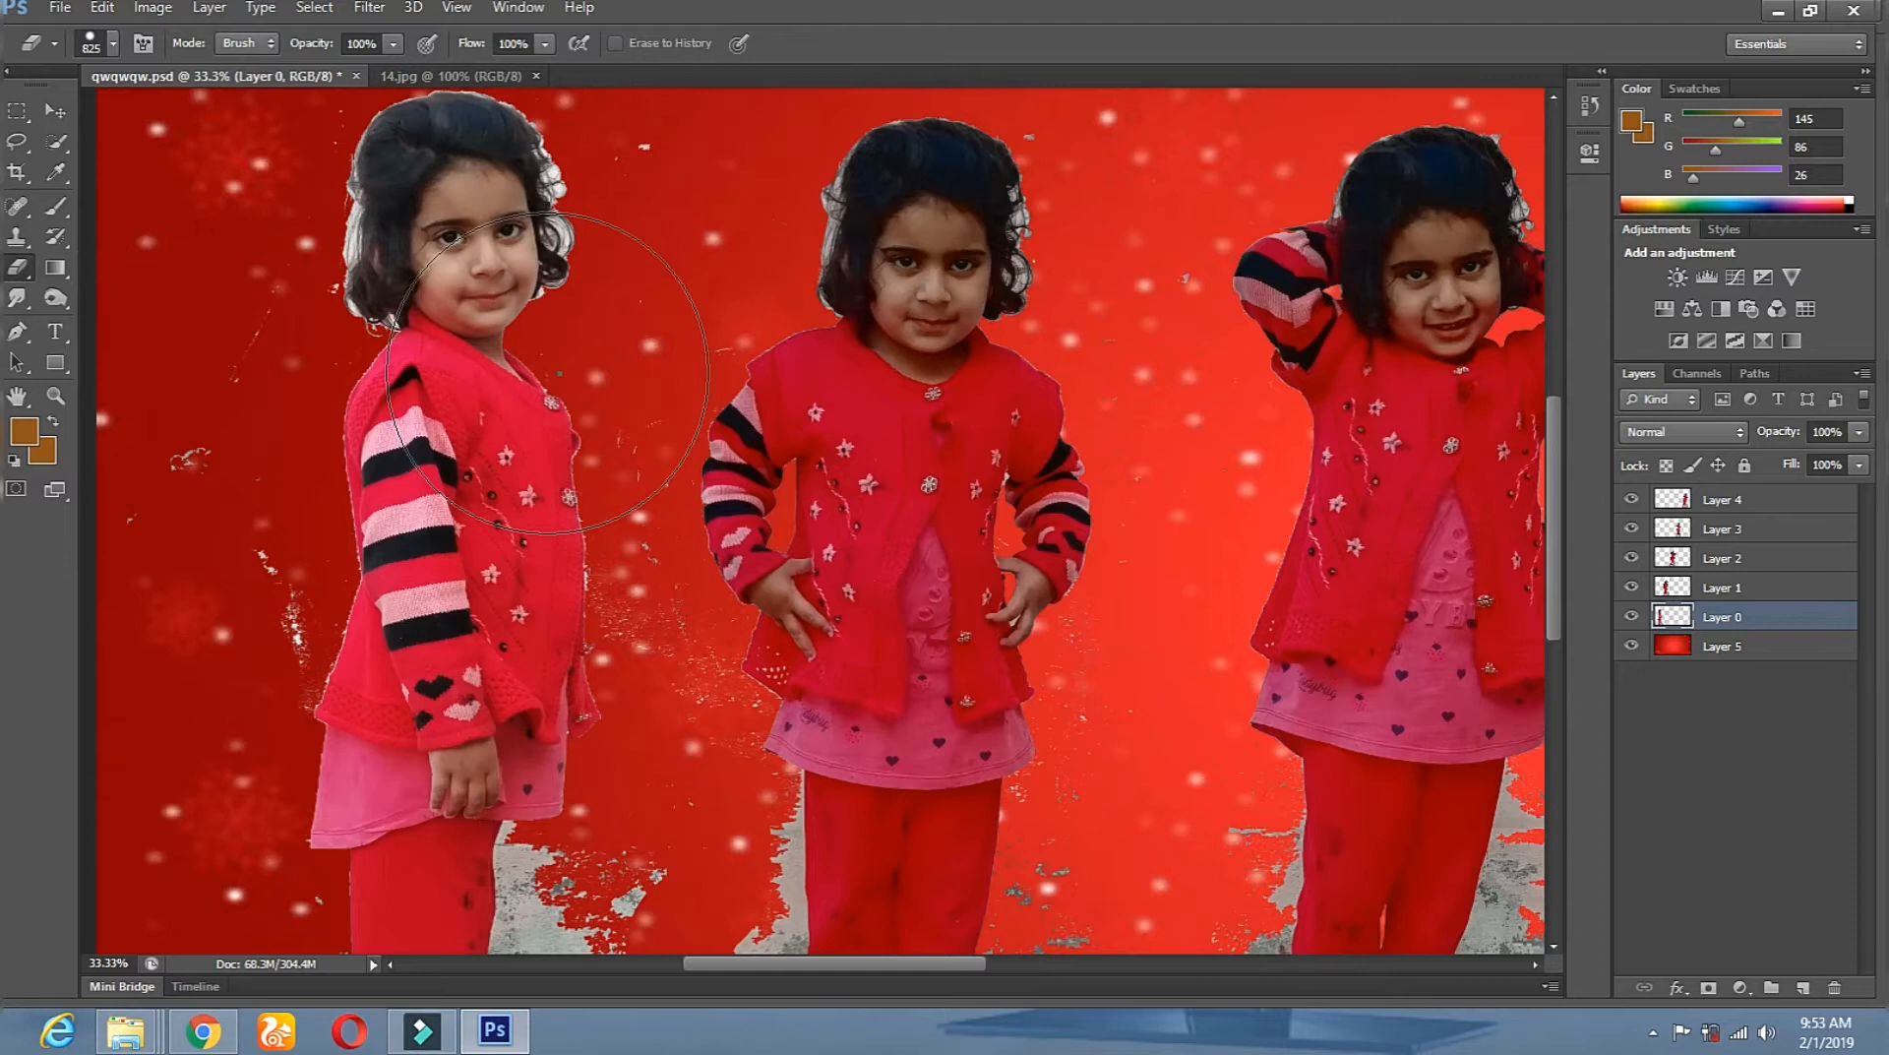
{"action": "right_click", "coordinate": [566, 379]}
{"action": "left_click_drag", "start_coordinate": [678, 430], "coordinate": [649, 430]}
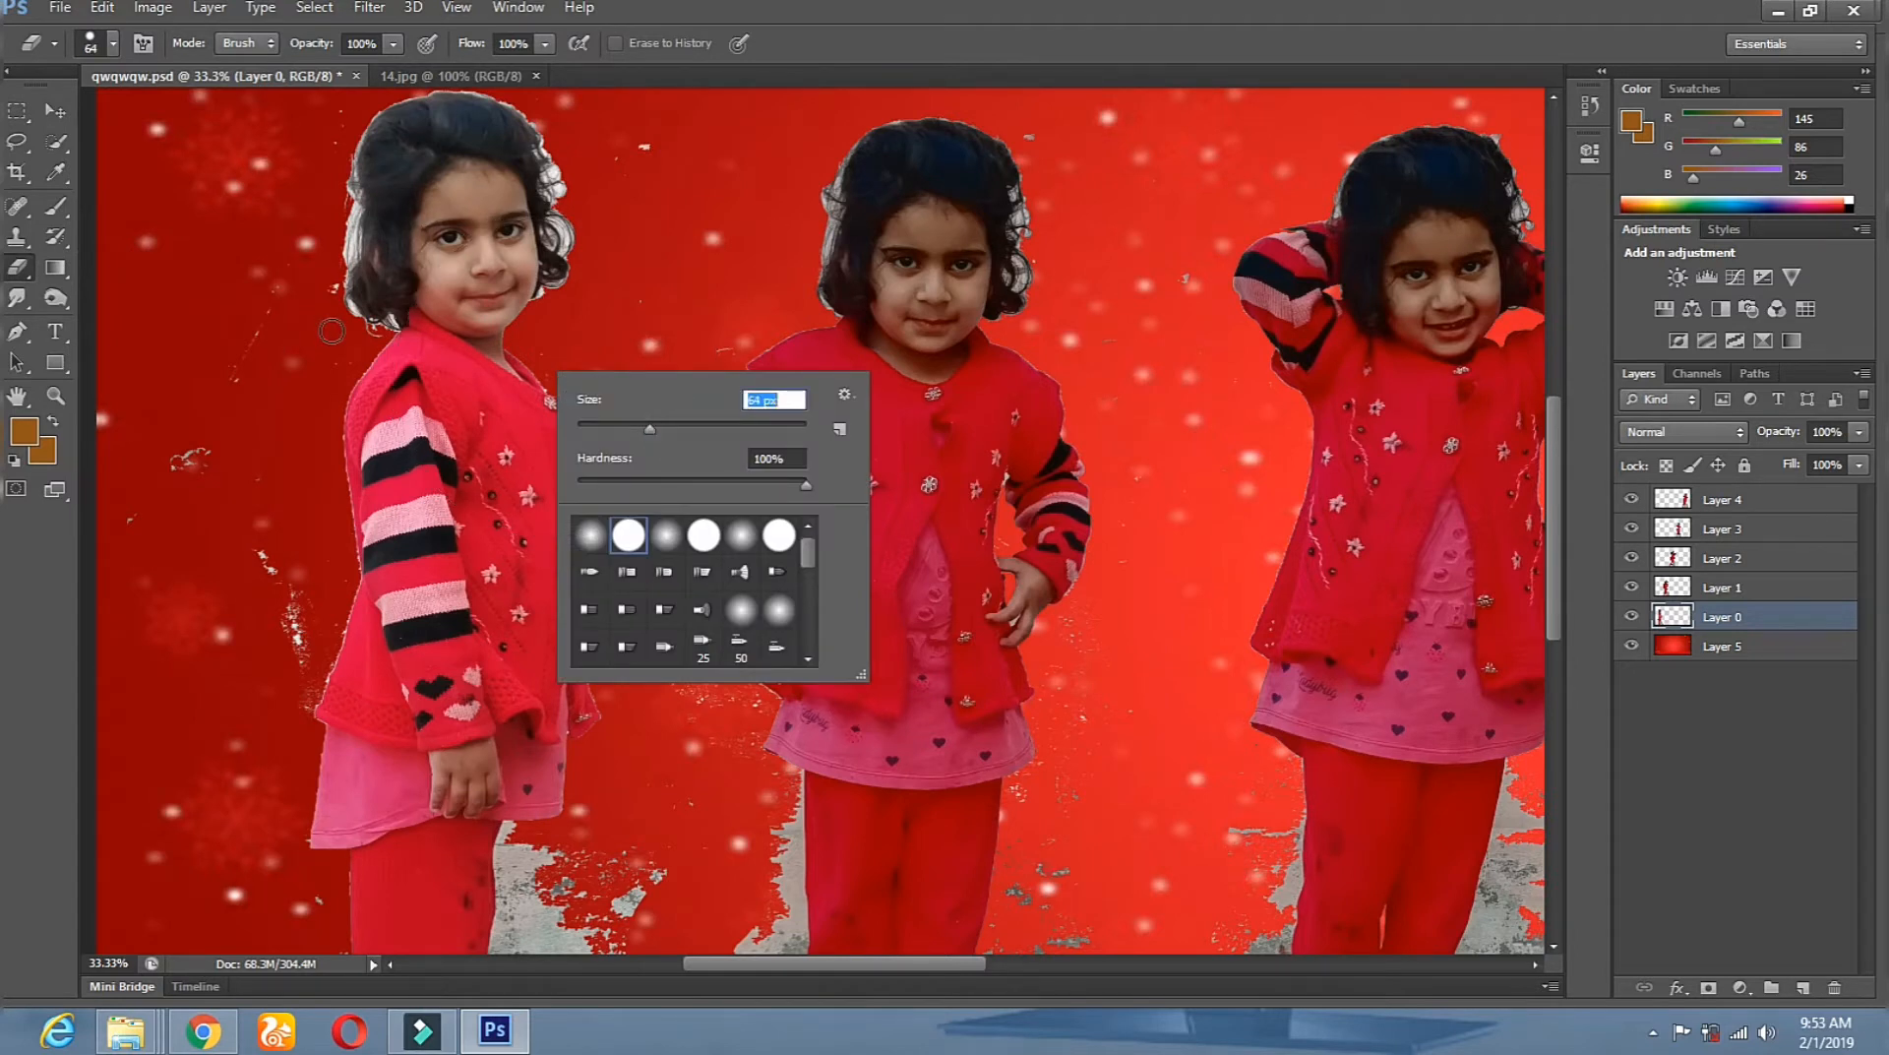
{"action": "type", "text": "185"}
{"action": "key", "text": "Return"}
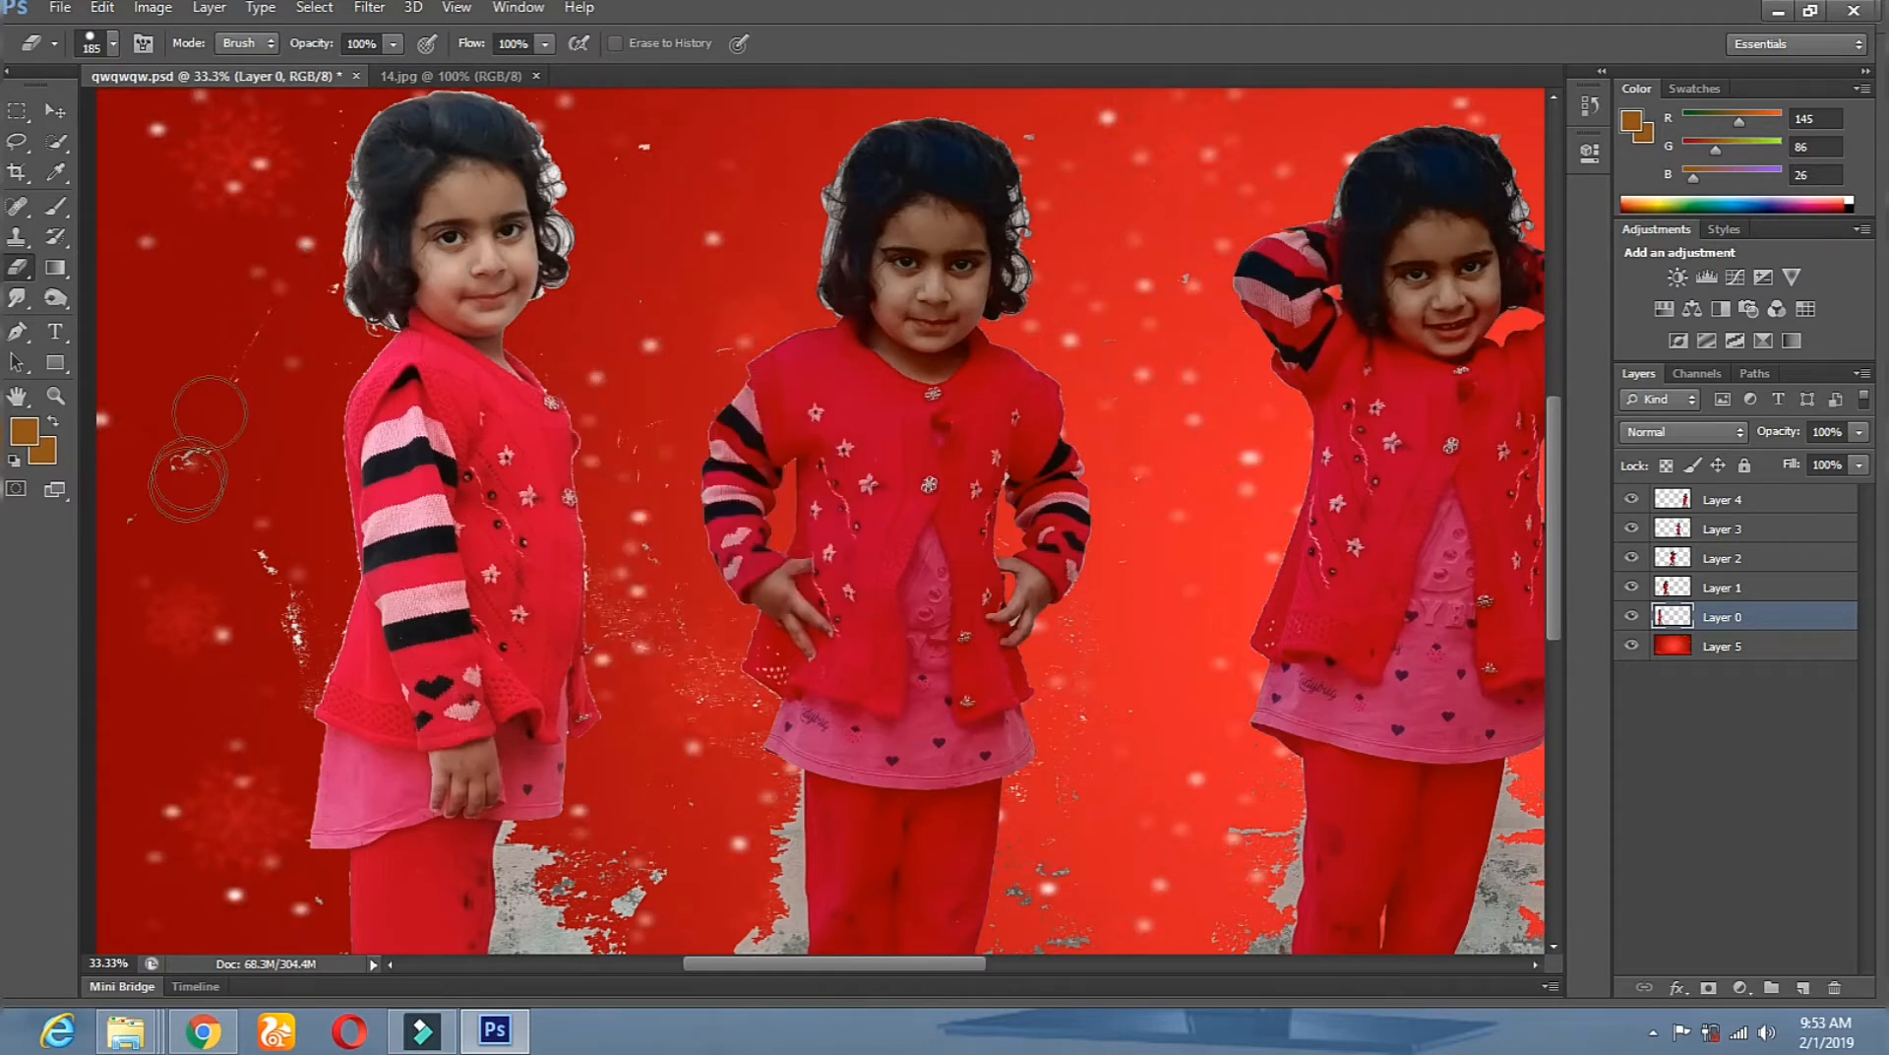
{"action": "mouse_move", "coordinate": [284, 686]}
{"action": "left_mouse_down"}
{"action": "mouse_move", "coordinate": [321, 351]}
{"action": "mouse_move", "coordinate": [321, 498]}
{"action": "left_mouse_up"}
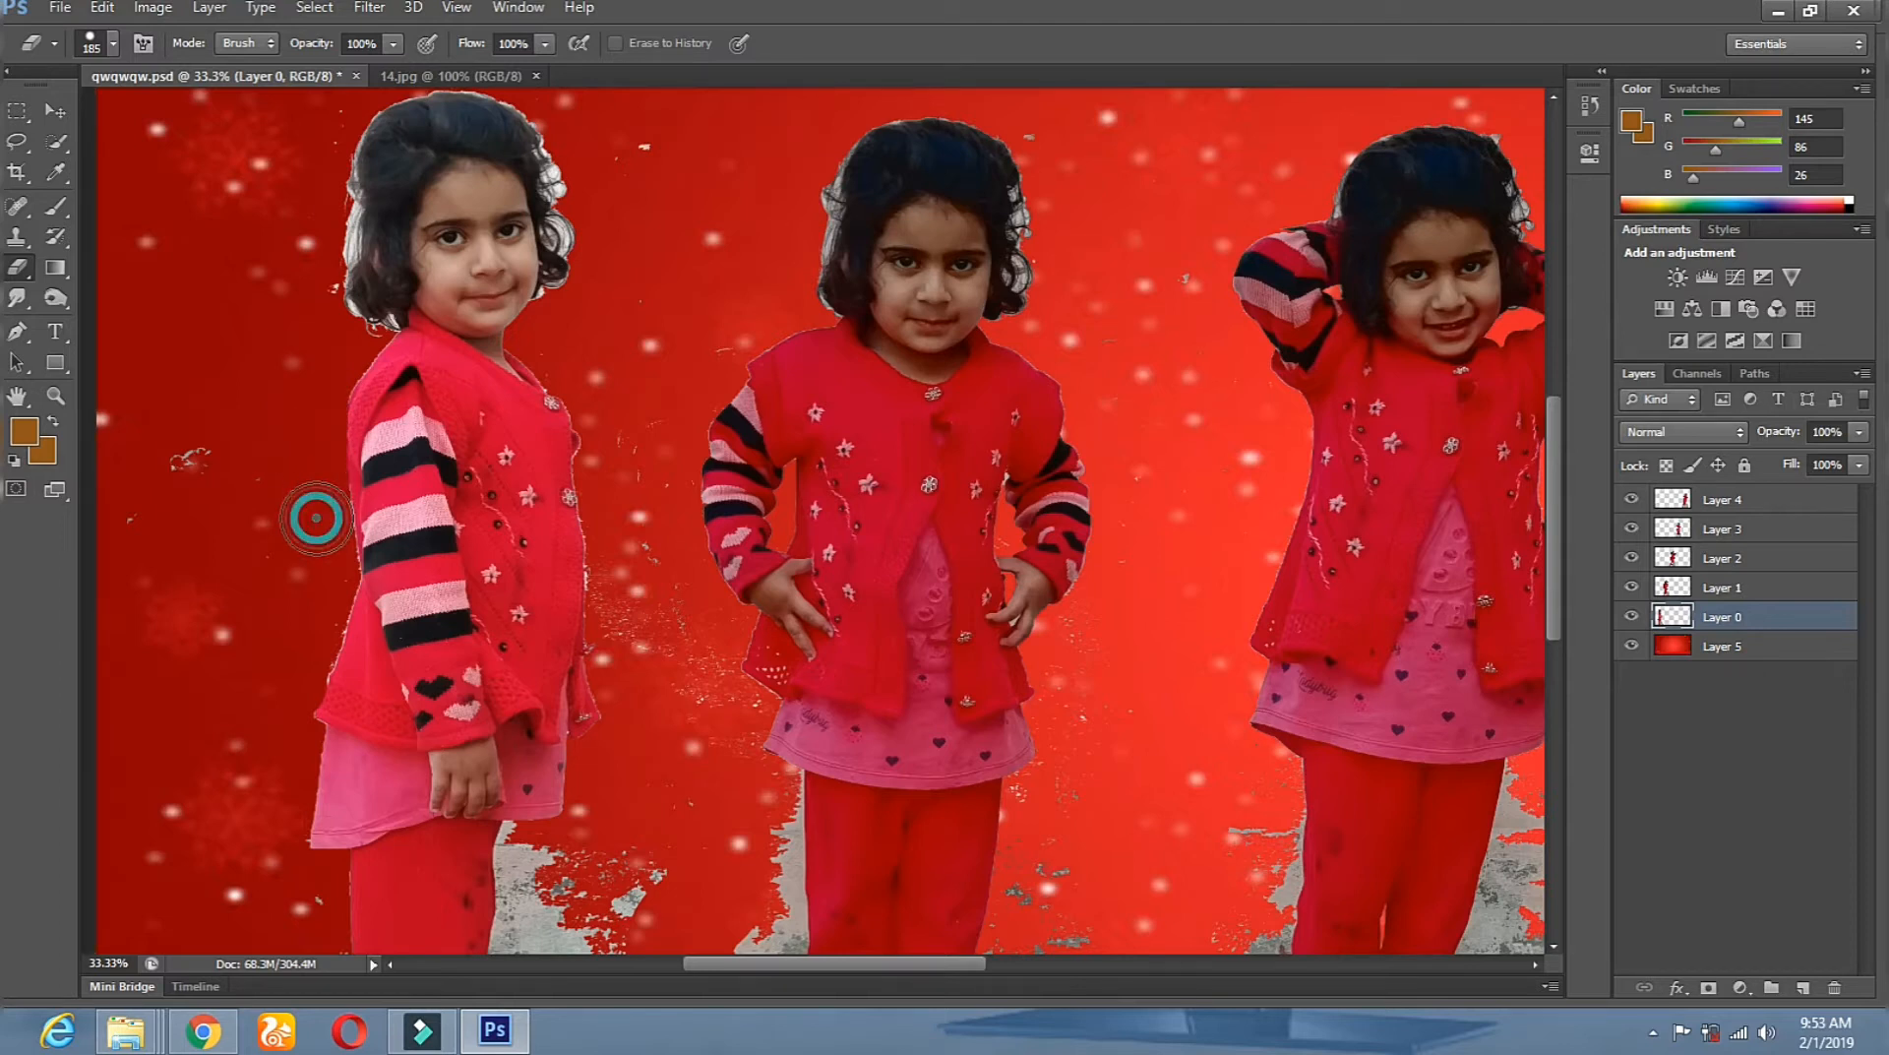
Make Layer 5, the red background, the active layer.
{"action": "left_click", "coordinate": [54, 113]}
{"action": "right_click", "coordinate": [630, 371]}
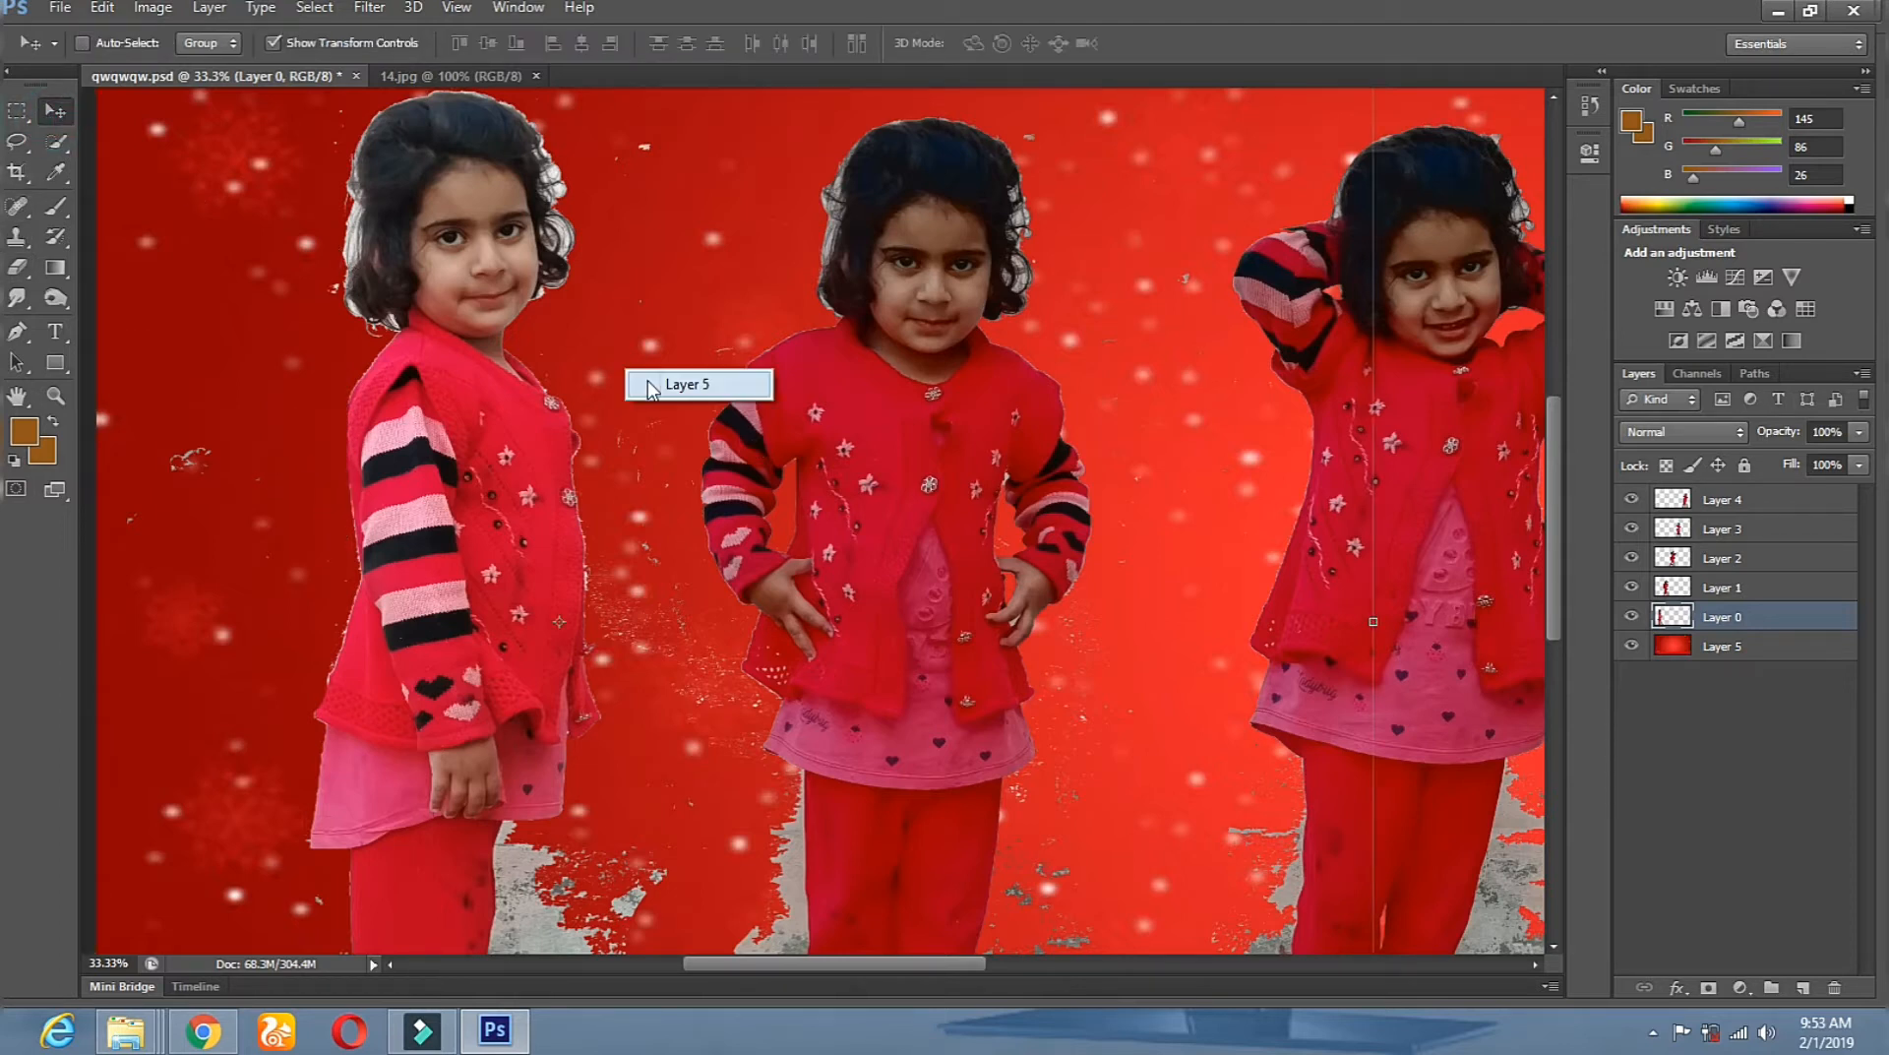
{"action": "left_click", "coordinate": [674, 386]}
Apply a Curves adjustment to Layer 5 raising input 108 to output 145.
{"action": "left_click", "coordinate": [153, 12]}
{"action": "mouse_move", "coordinate": [197, 66]}
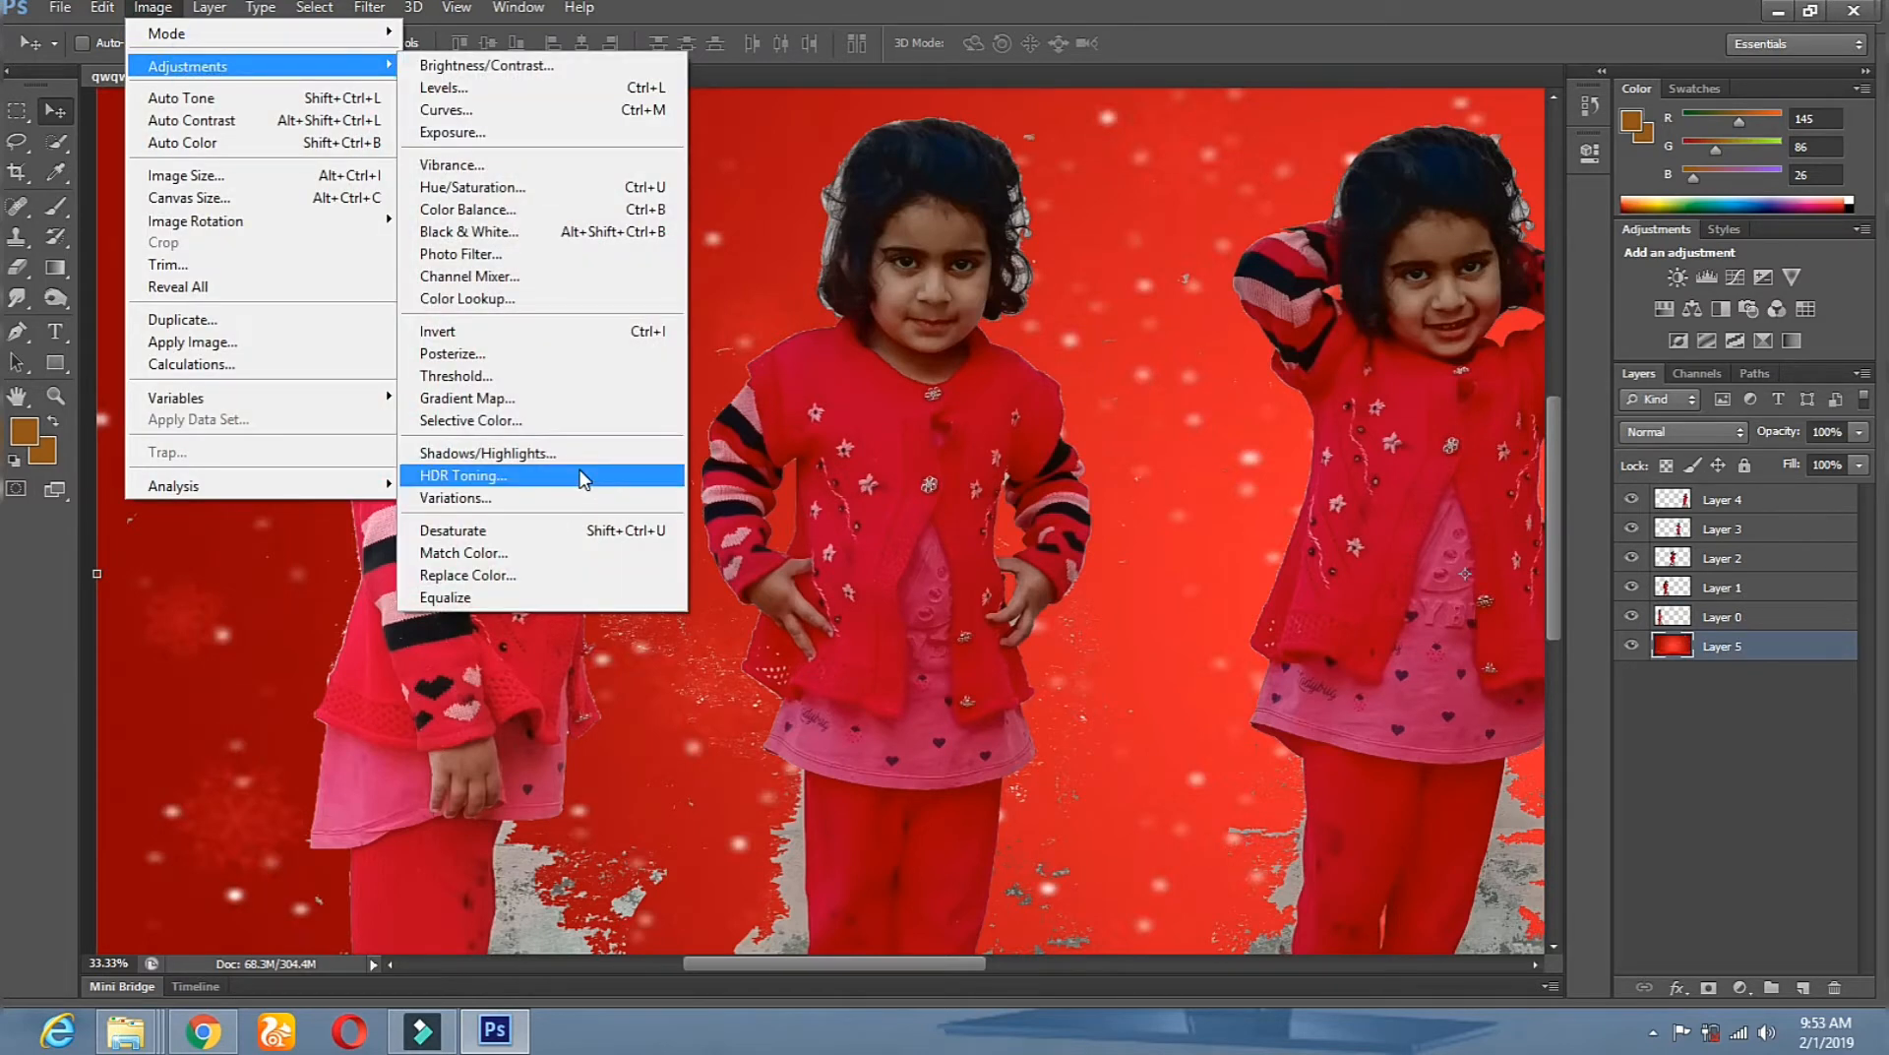
{"action": "mouse_move", "coordinate": [128, 10]}
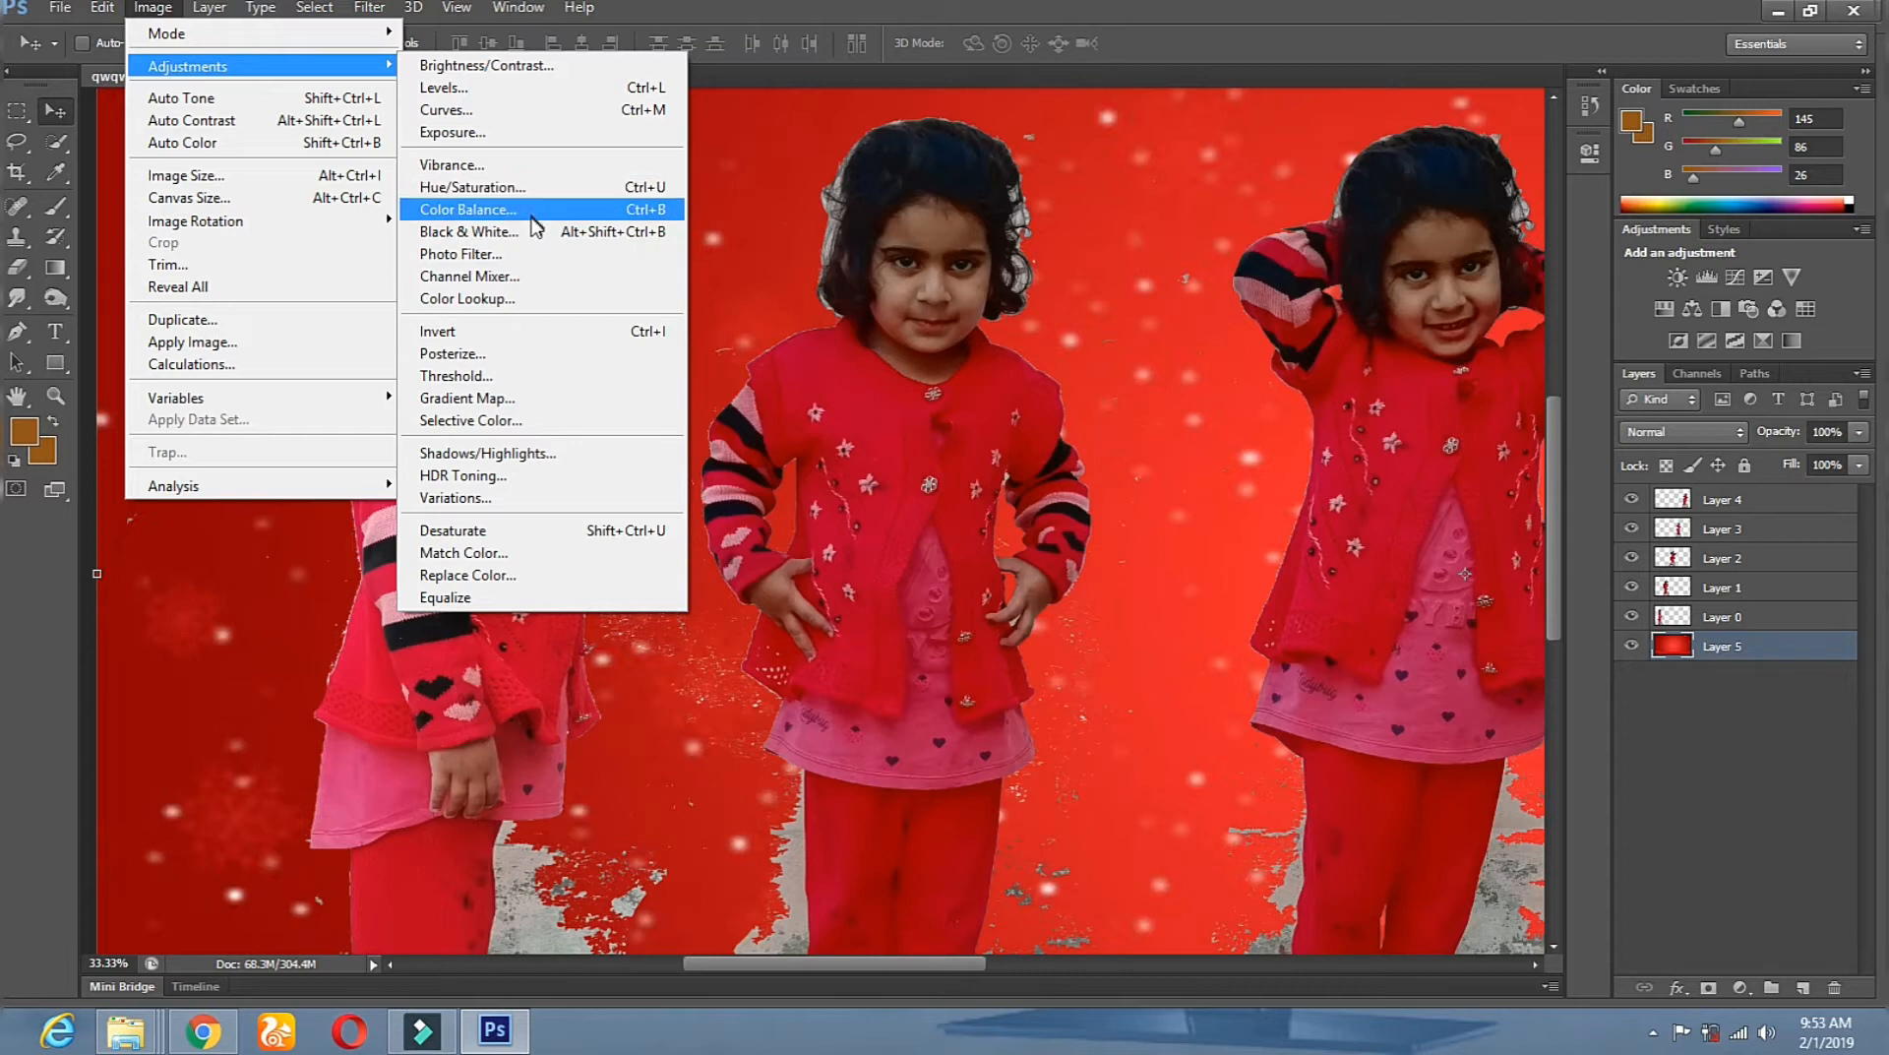
{"action": "left_click", "coordinate": [528, 115]}
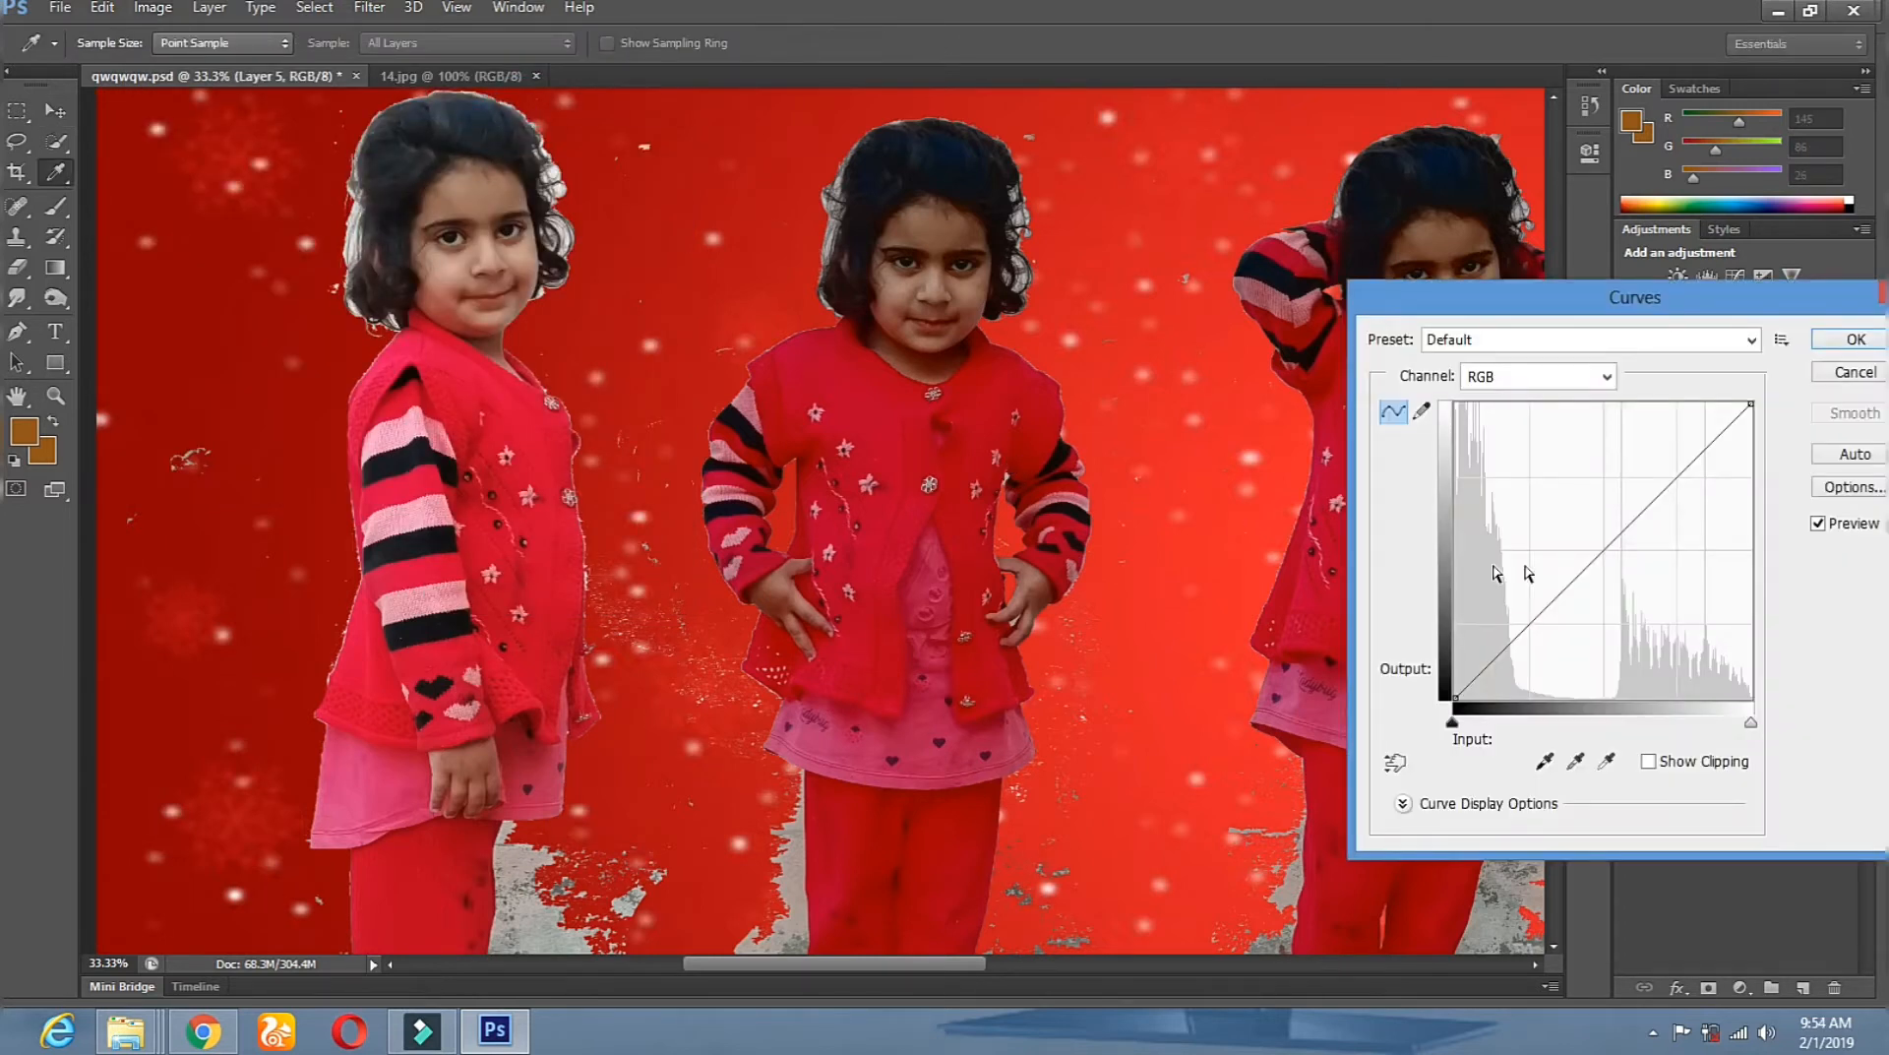
{"action": "left_click_drag", "start_coordinate": [1602, 546], "coordinate": [1580, 530]}
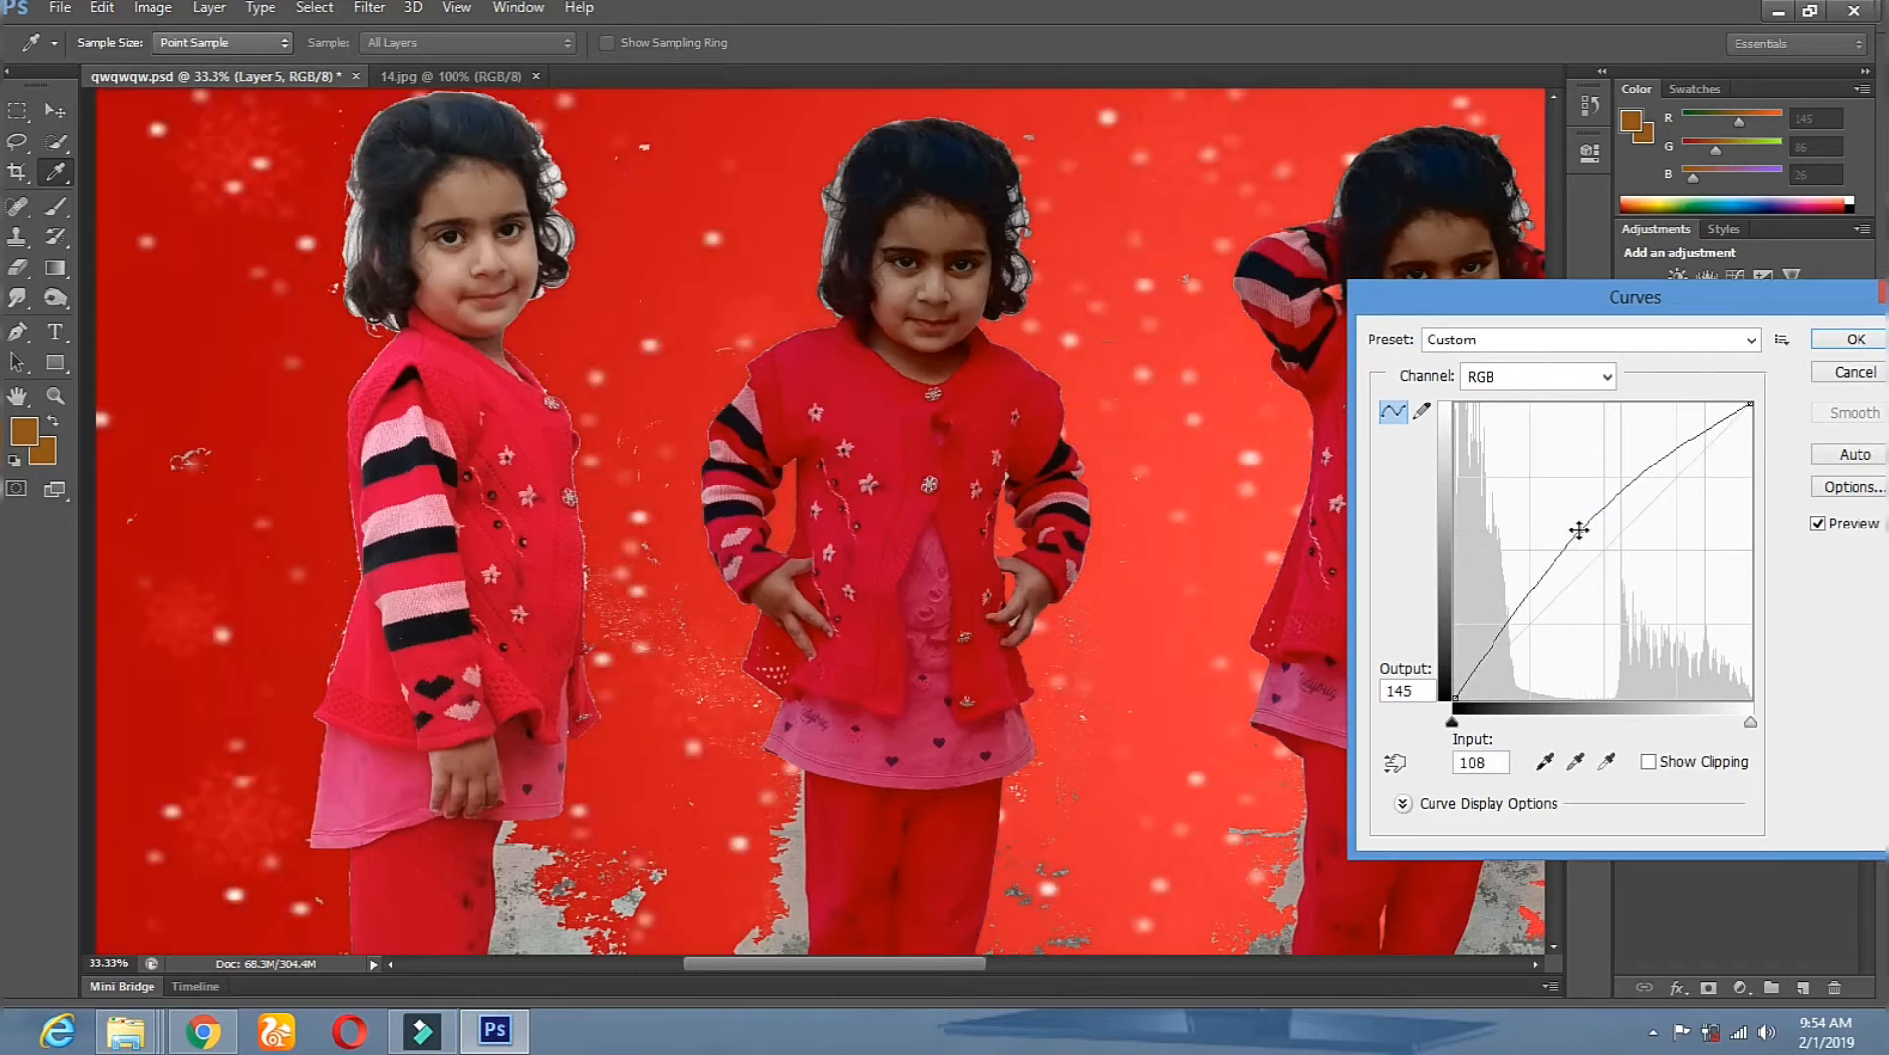
{"action": "left_click", "coordinate": [1836, 344]}
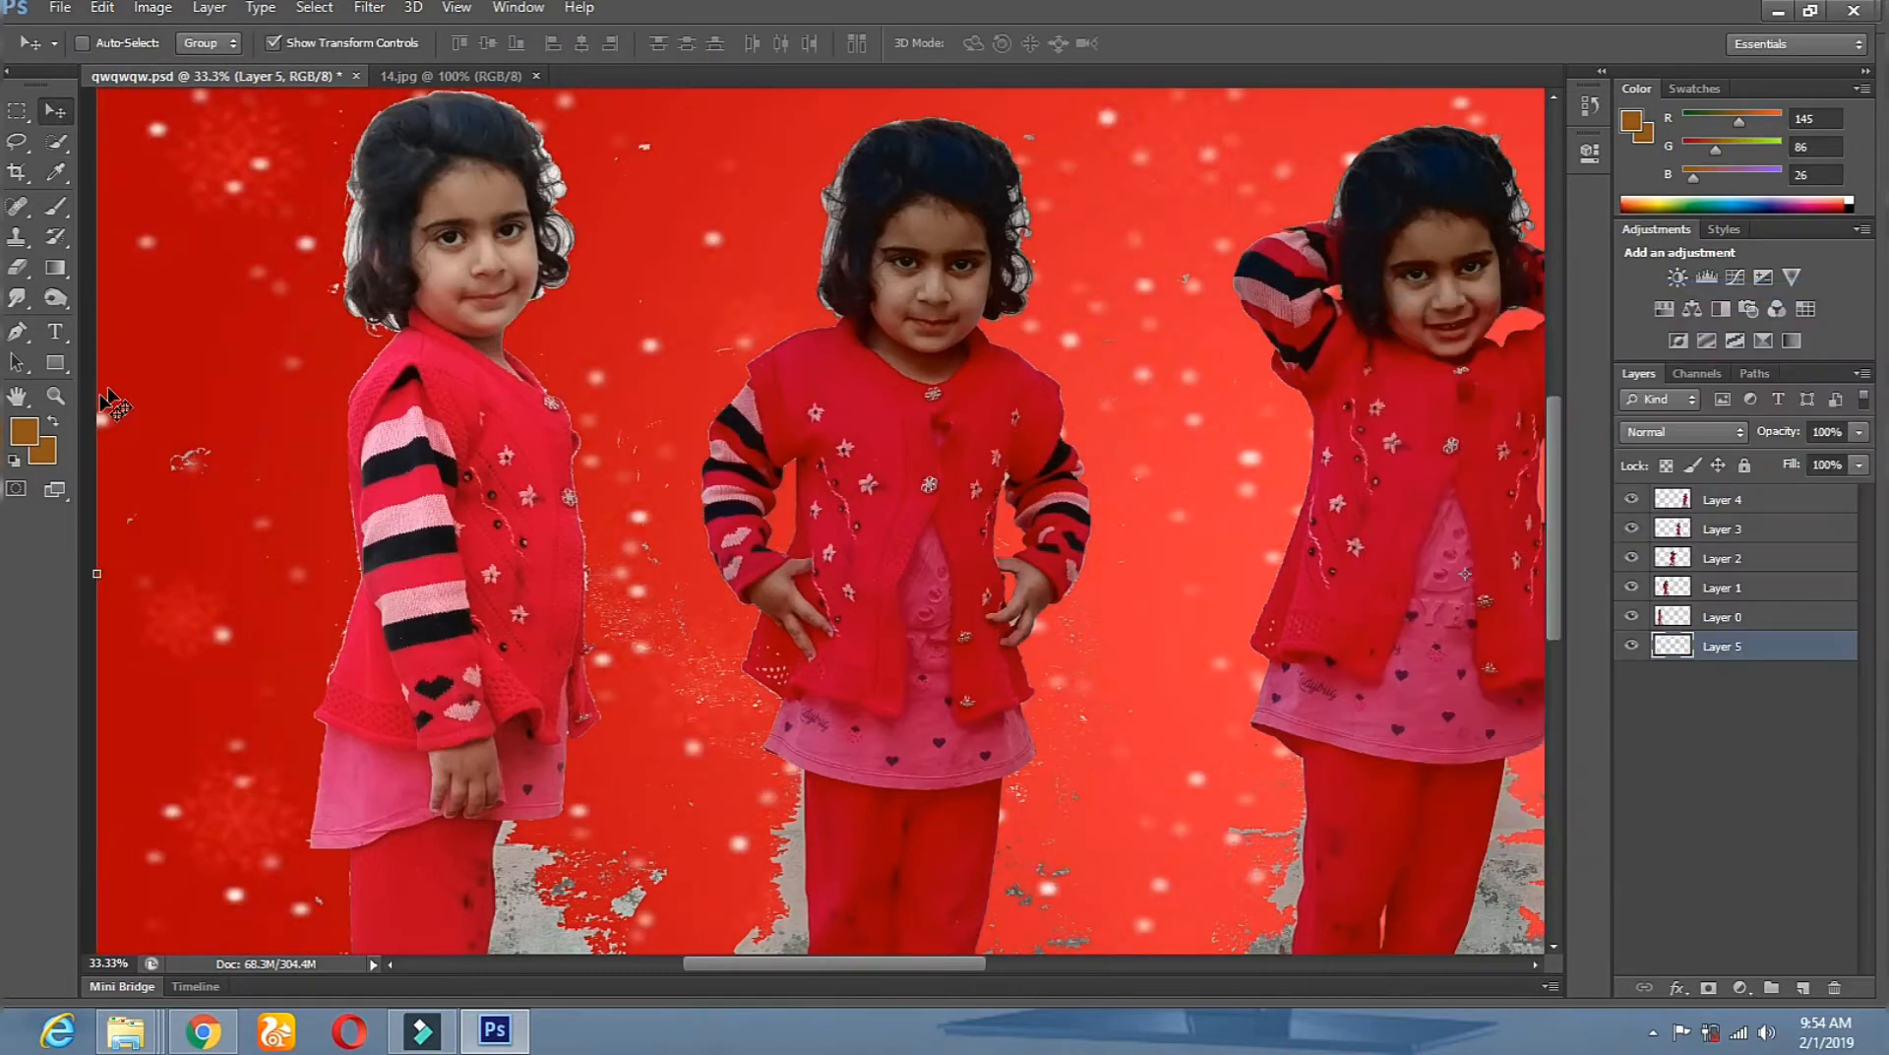
Zoom out over the composite, then zoom in on the leftmost girl's sweater.
{"action": "left_click", "coordinate": [55, 396]}
{"action": "left_click", "coordinate": [760, 541], "text": "alt"}
{"action": "left_click", "coordinate": [760, 541], "text": "alt"}
{"action": "left_click", "coordinate": [760, 541], "text": "alt"}
{"action": "left_click", "coordinate": [629, 497]}
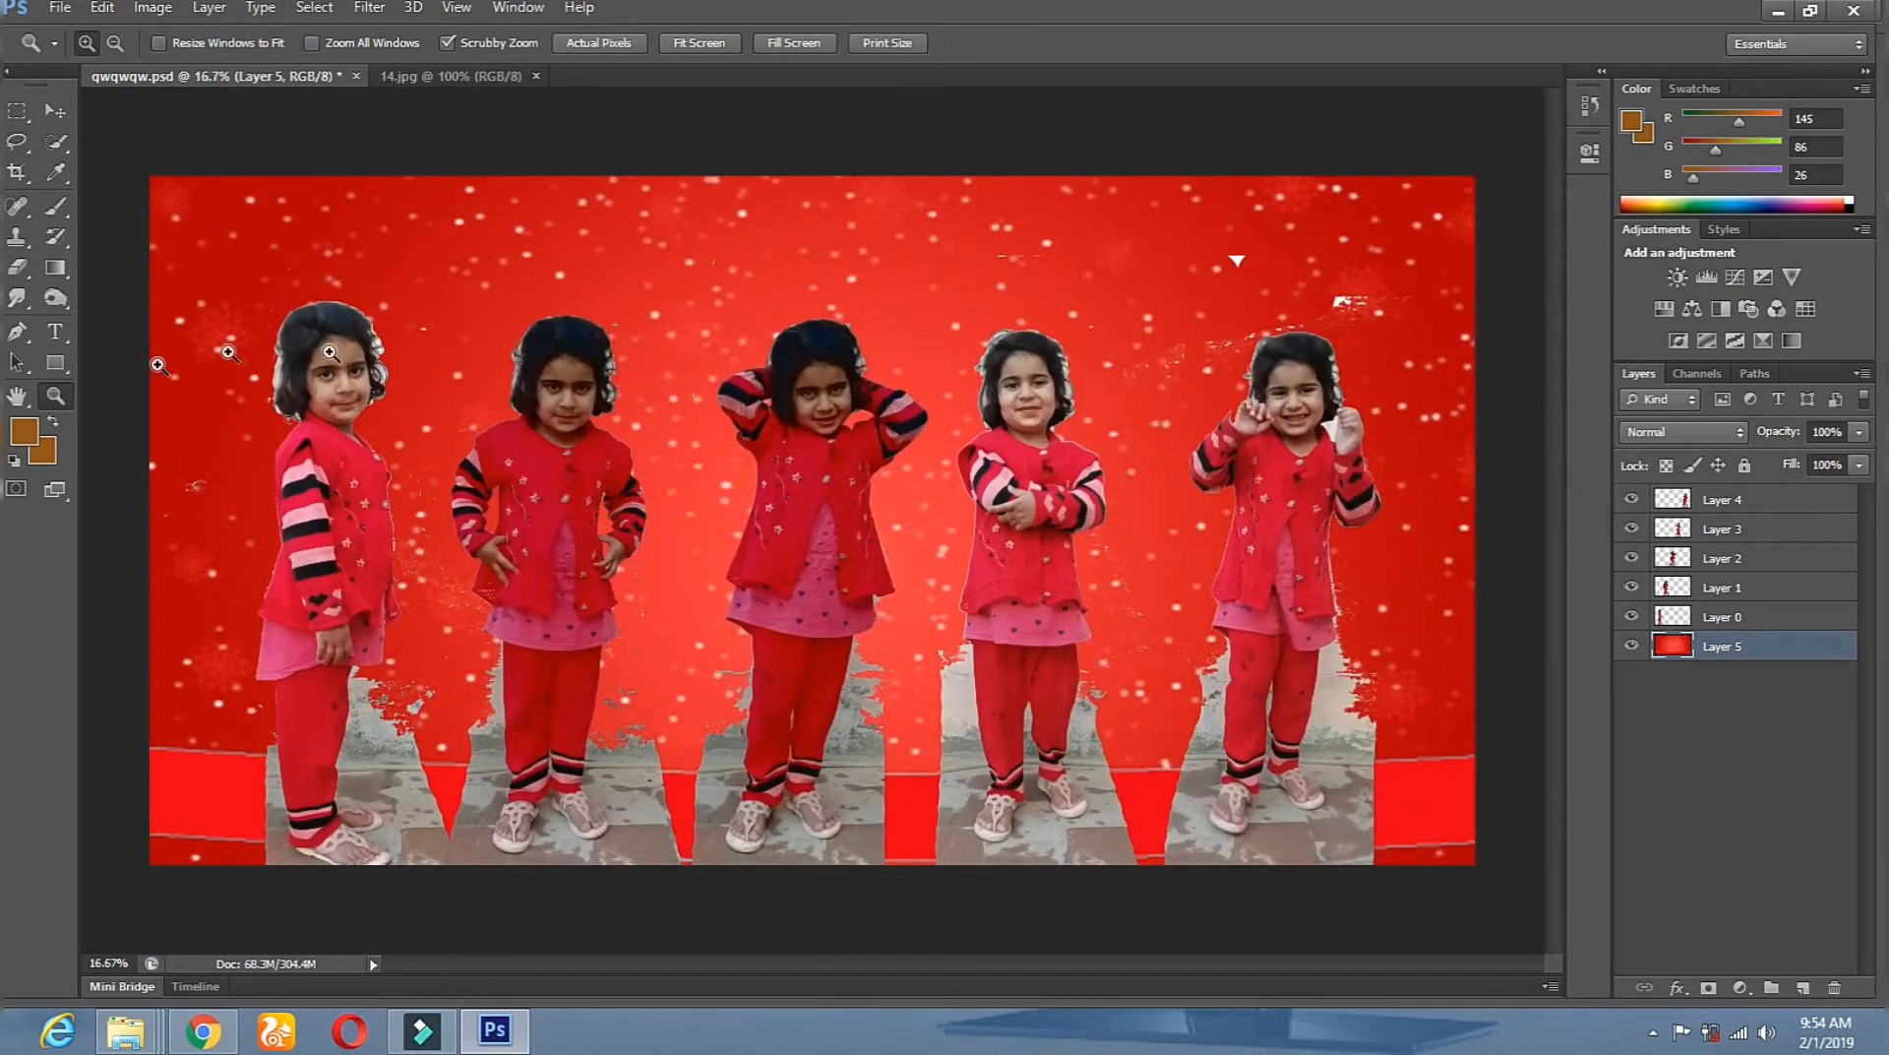
{"action": "left_click", "coordinate": [331, 352]}
{"action": "left_click", "coordinate": [338, 380]}
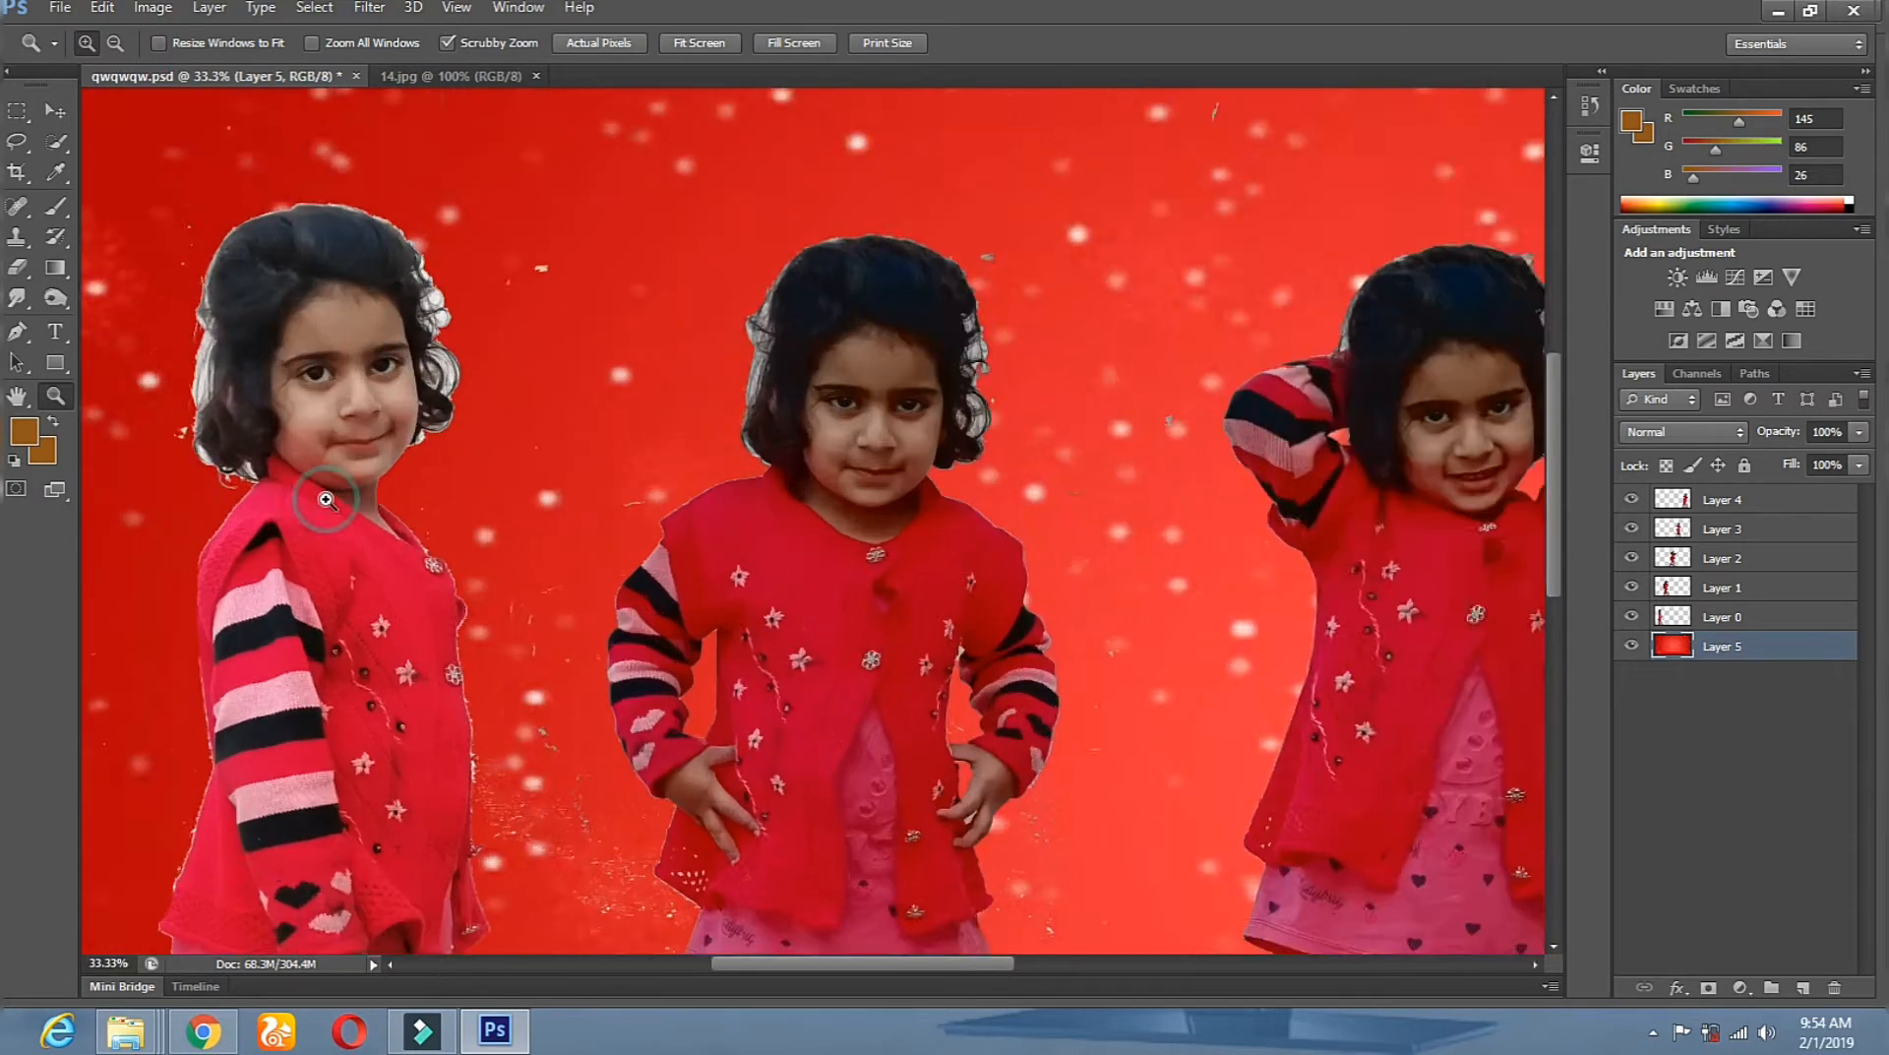
{"action": "left_click", "coordinate": [326, 500]}
{"action": "left_click", "coordinate": [242, 329]}
{"action": "left_click_drag", "start_coordinate": [417, 640], "coordinate": [398, 398]}
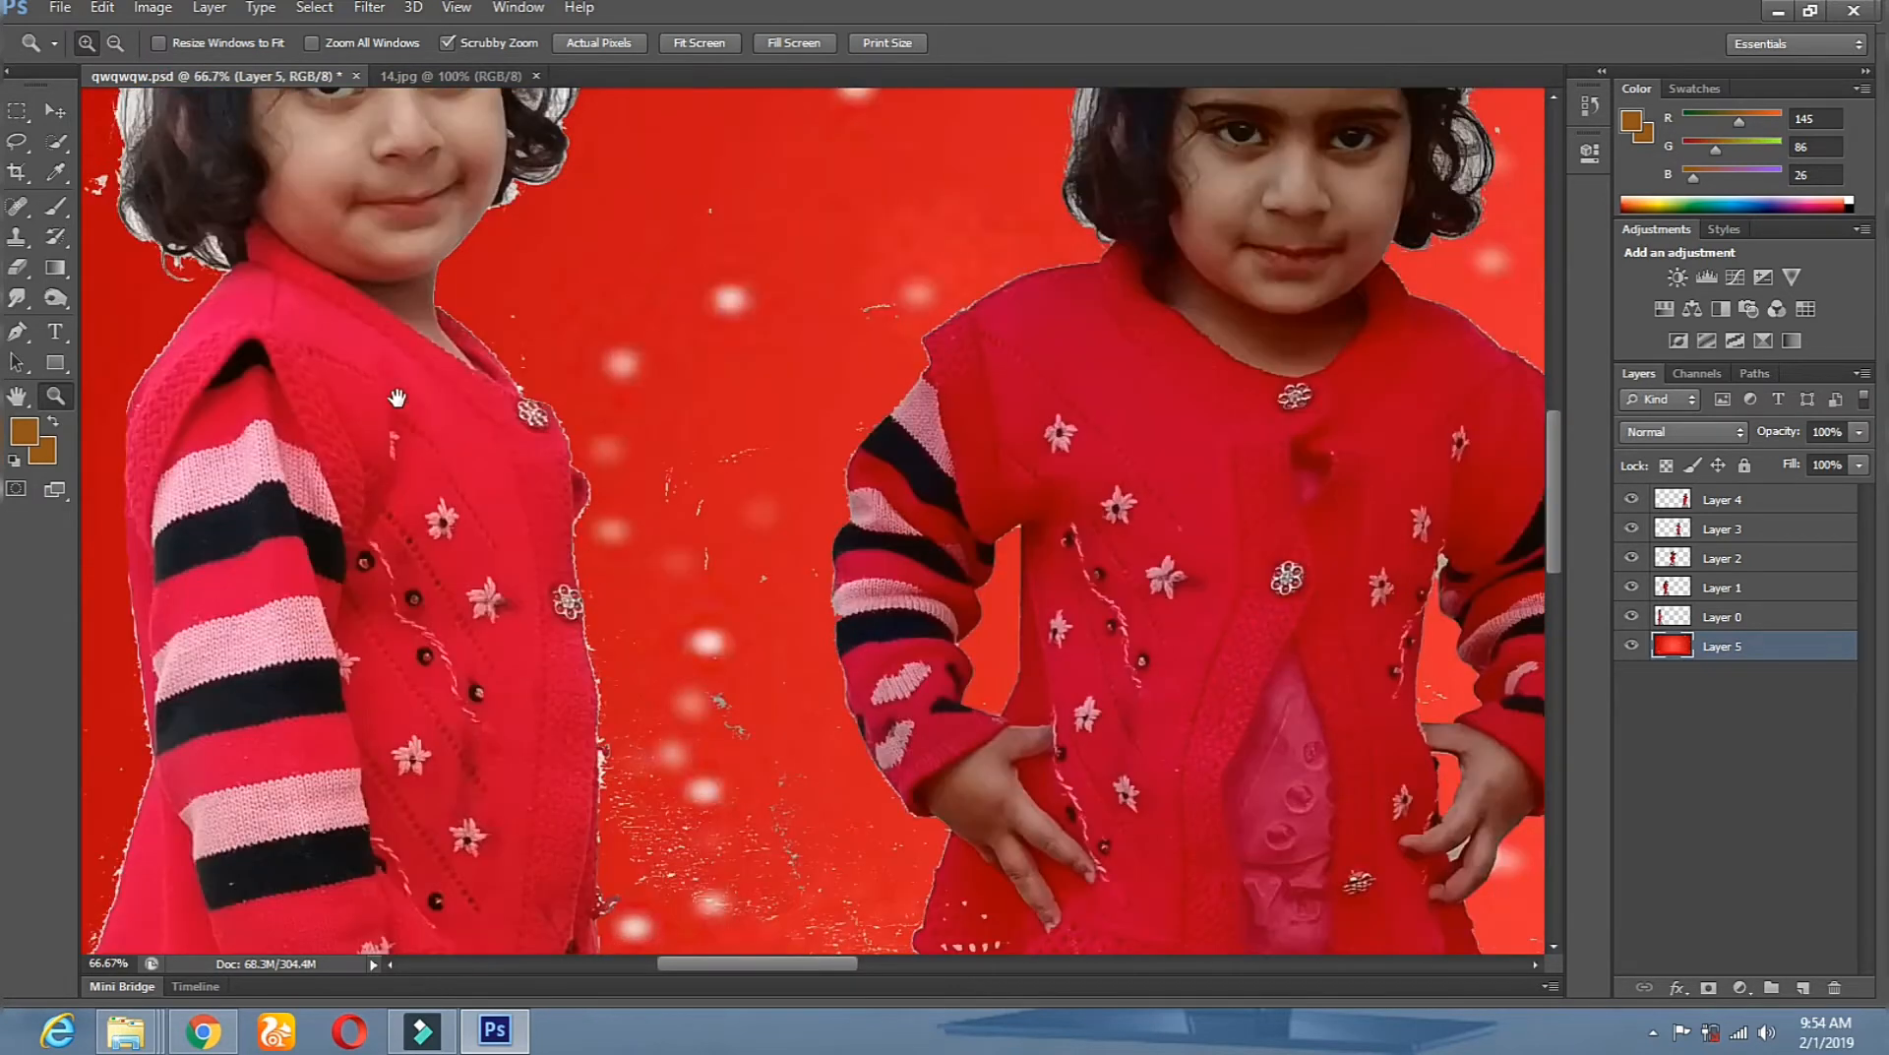
Make Layer 0 active and zoom to 100% on the sweater's shoulder edge.
{"action": "key", "text": "v"}
{"action": "right_click", "coordinate": [368, 453]}
{"action": "right_click", "coordinate": [374, 464]}
{"action": "left_click", "coordinate": [393, 474]}
{"action": "left_click_drag", "start_coordinate": [316, 274], "coordinate": [689, 332]}
{"action": "left_click", "coordinate": [56, 395]}
{"action": "left_click", "coordinate": [596, 354]}
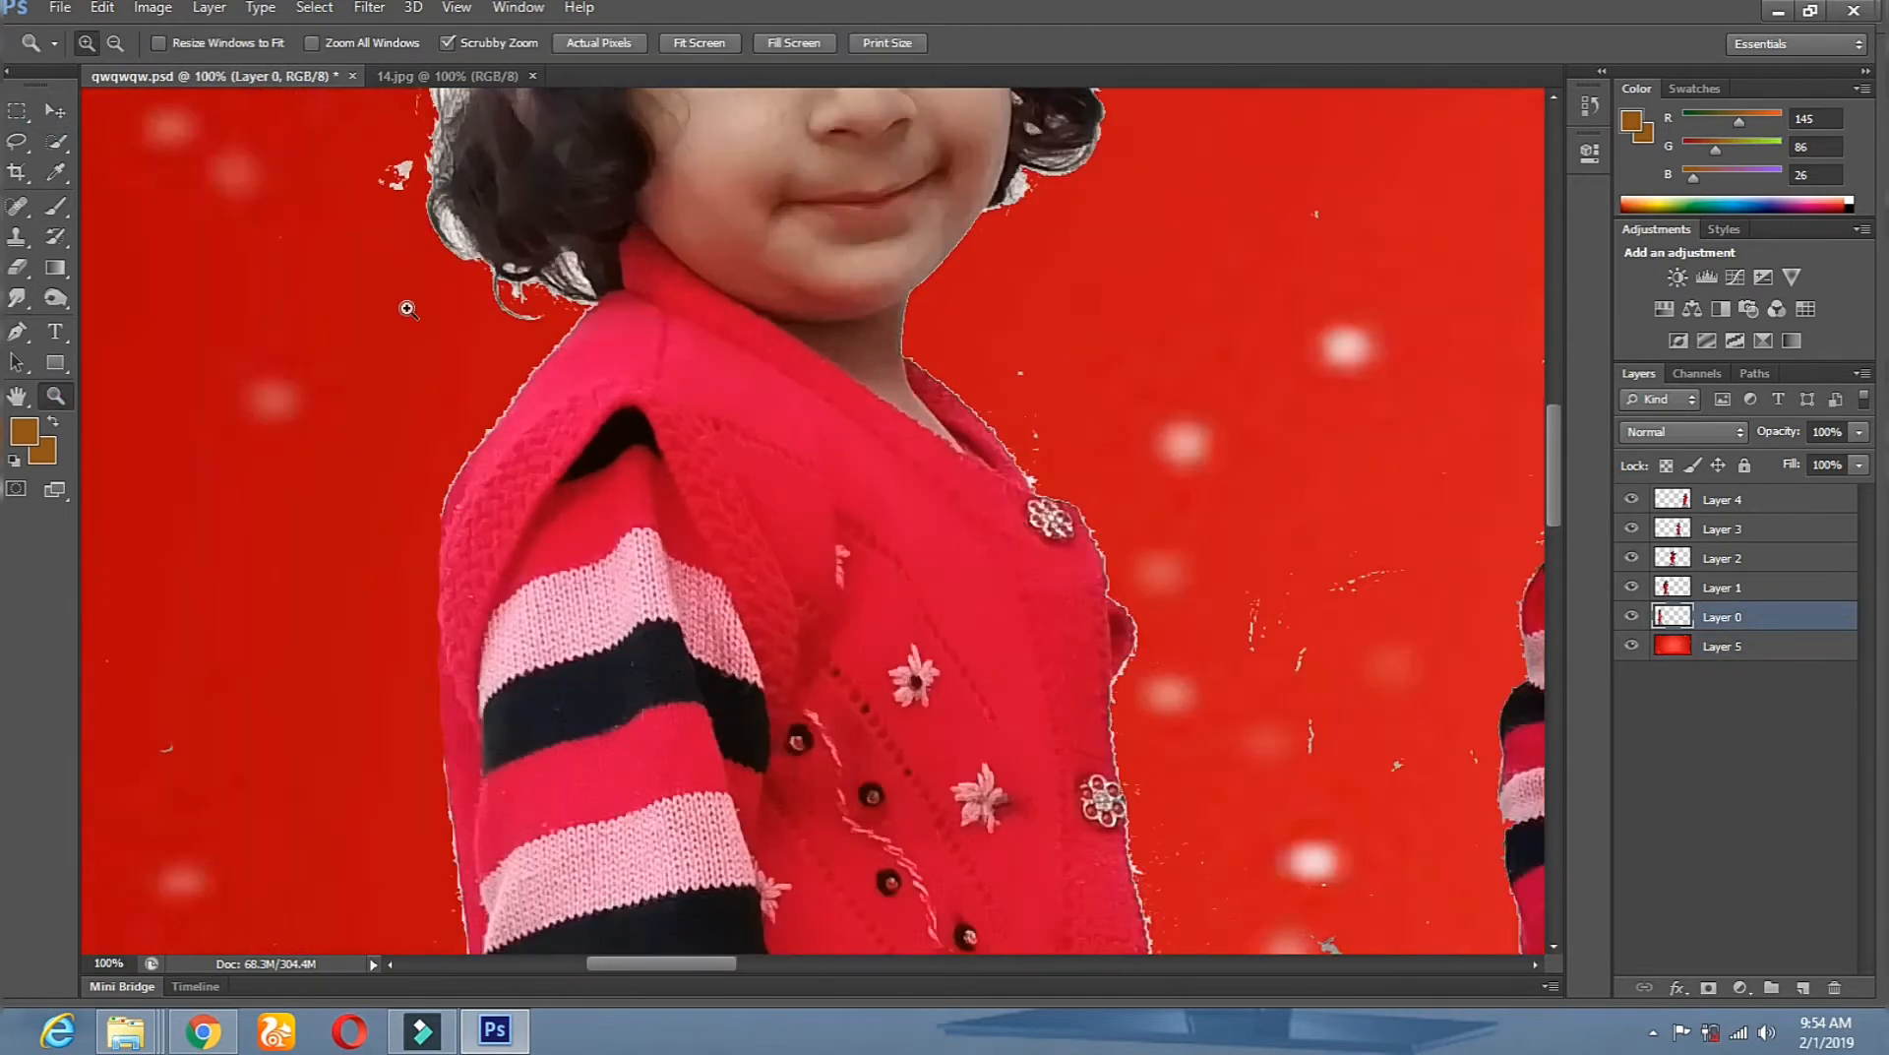
With a 56 px eraser, erase the white fringe near the collar and shoulder.
{"action": "left_click", "coordinate": [12, 269]}
{"action": "right_click", "coordinate": [492, 276]}
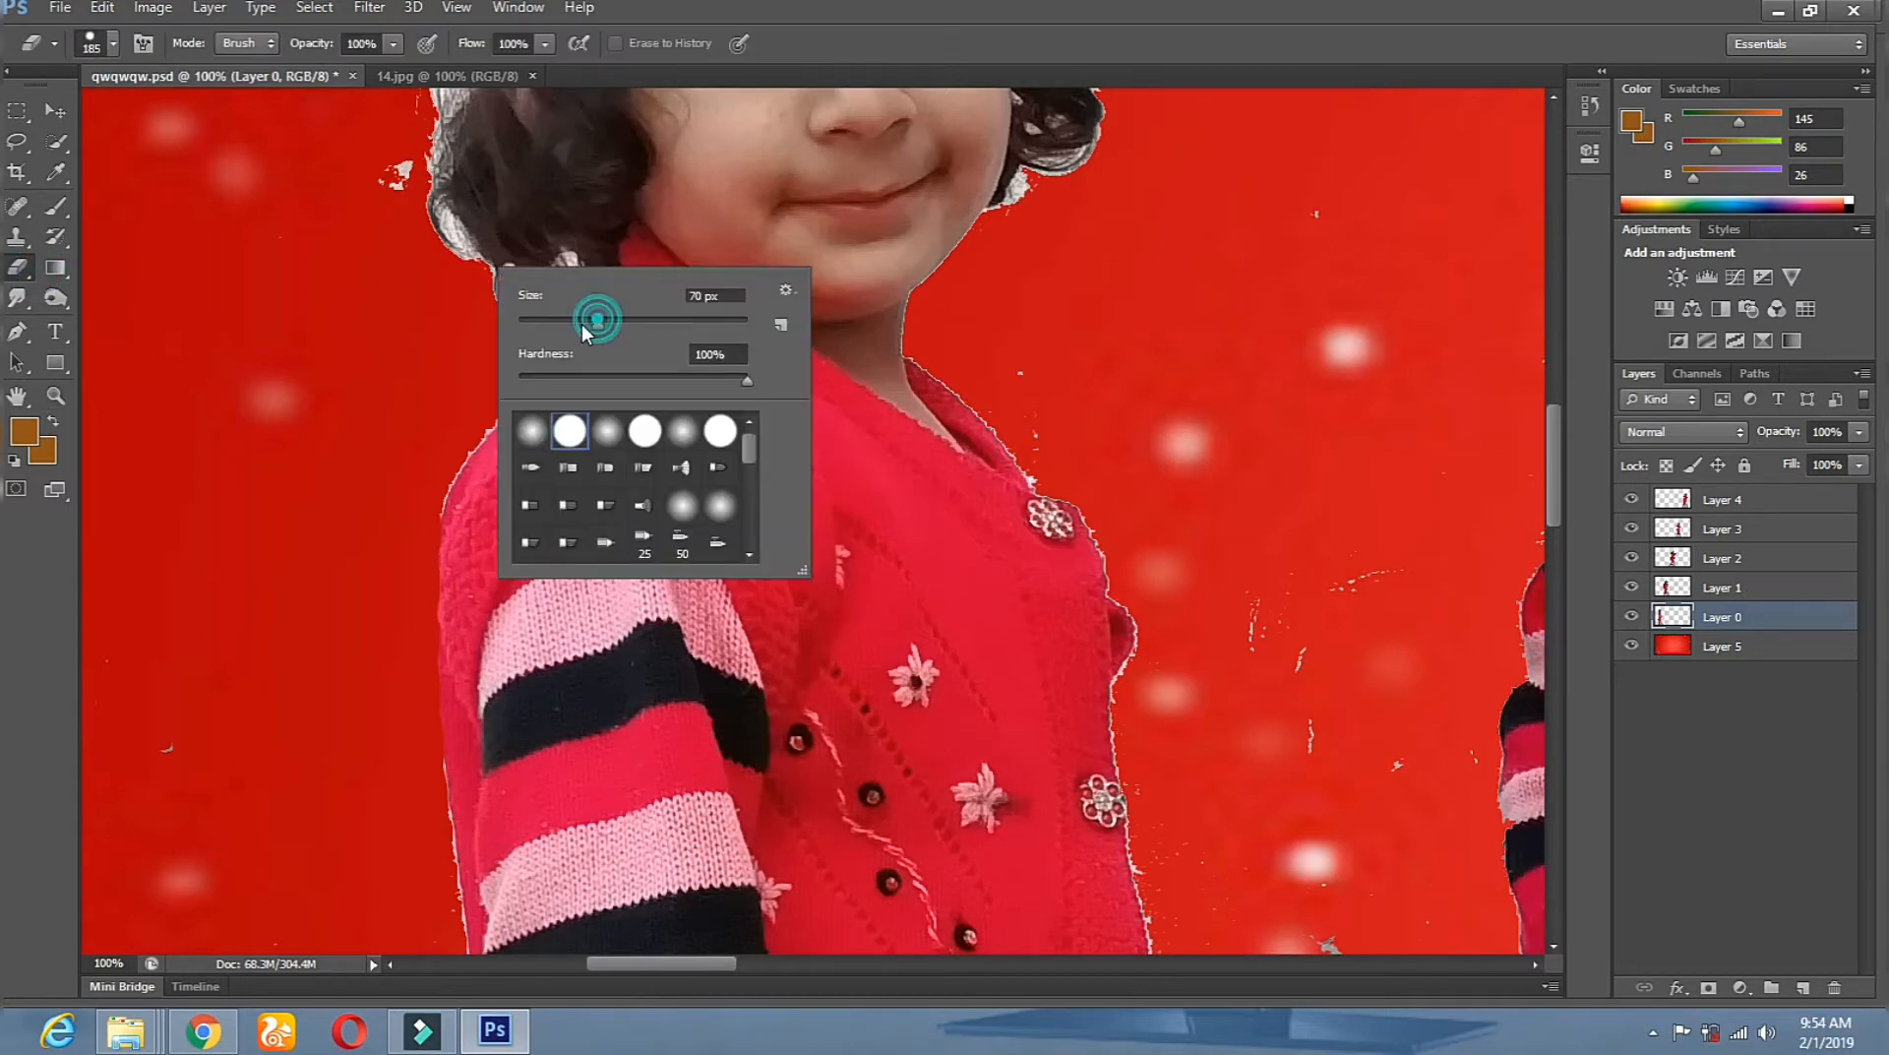
{"action": "left_click", "coordinate": [453, 318]}
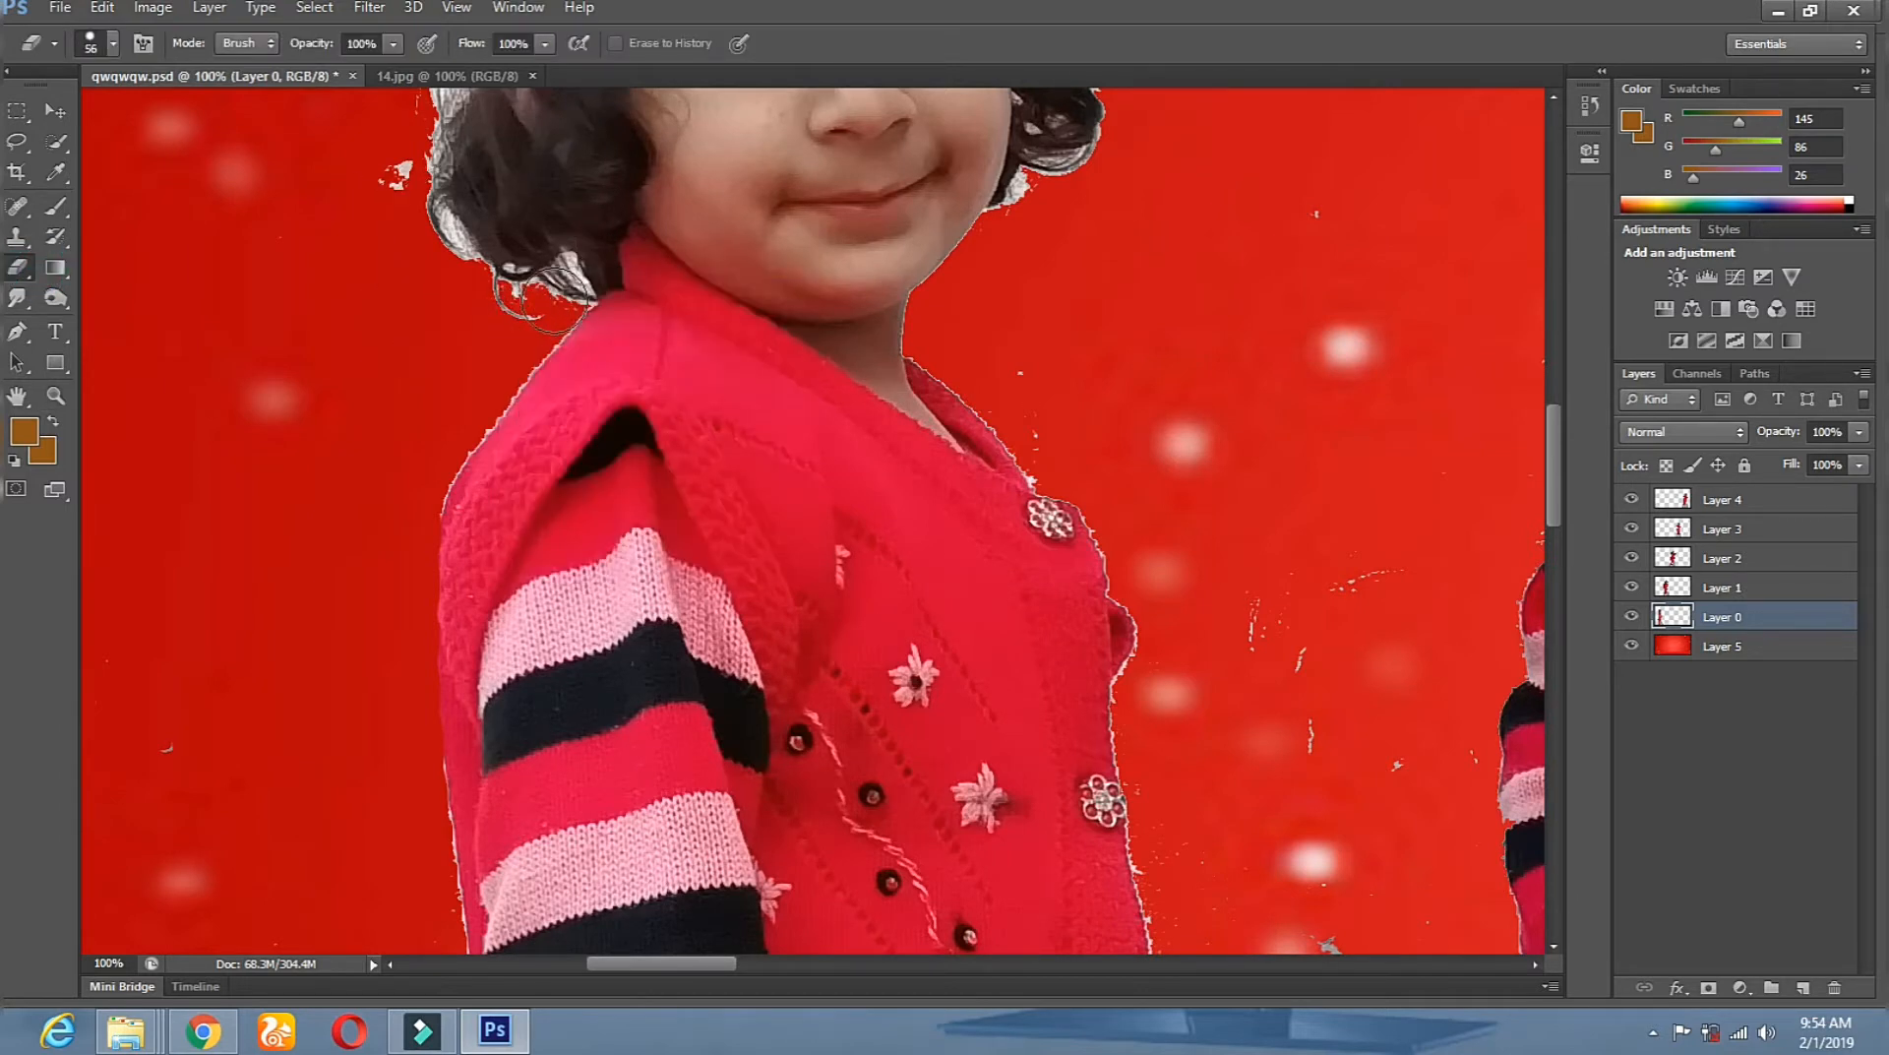
{"action": "mouse_move", "coordinate": [567, 291]}
{"action": "left_mouse_down"}
{"action": "mouse_move", "coordinate": [548, 286]}
{"action": "mouse_move", "coordinate": [433, 492]}
{"action": "left_mouse_up"}
{"action": "left_click", "coordinate": [426, 494], "text": "shift"}
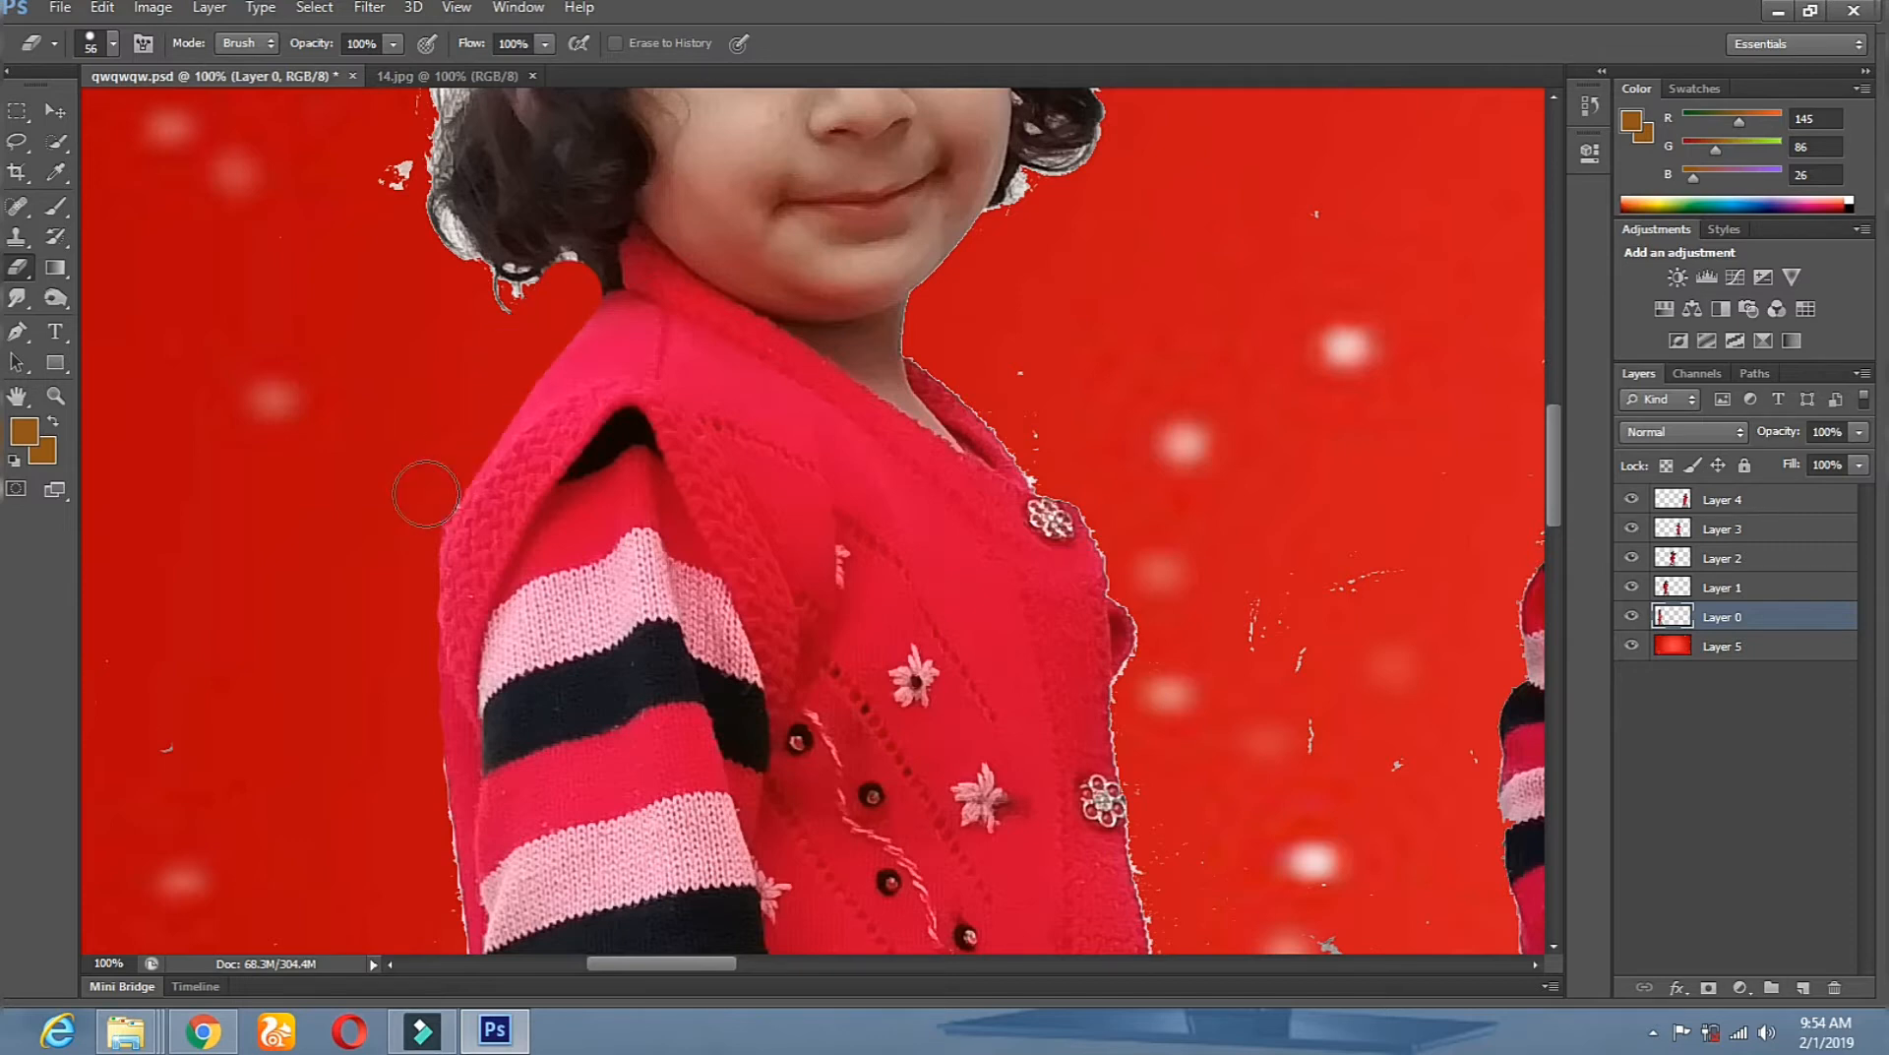
{"action": "left_click", "coordinate": [411, 582], "text": "shift"}
{"action": "left_click_drag", "start_coordinate": [476, 683], "coordinate": [437, 369]}
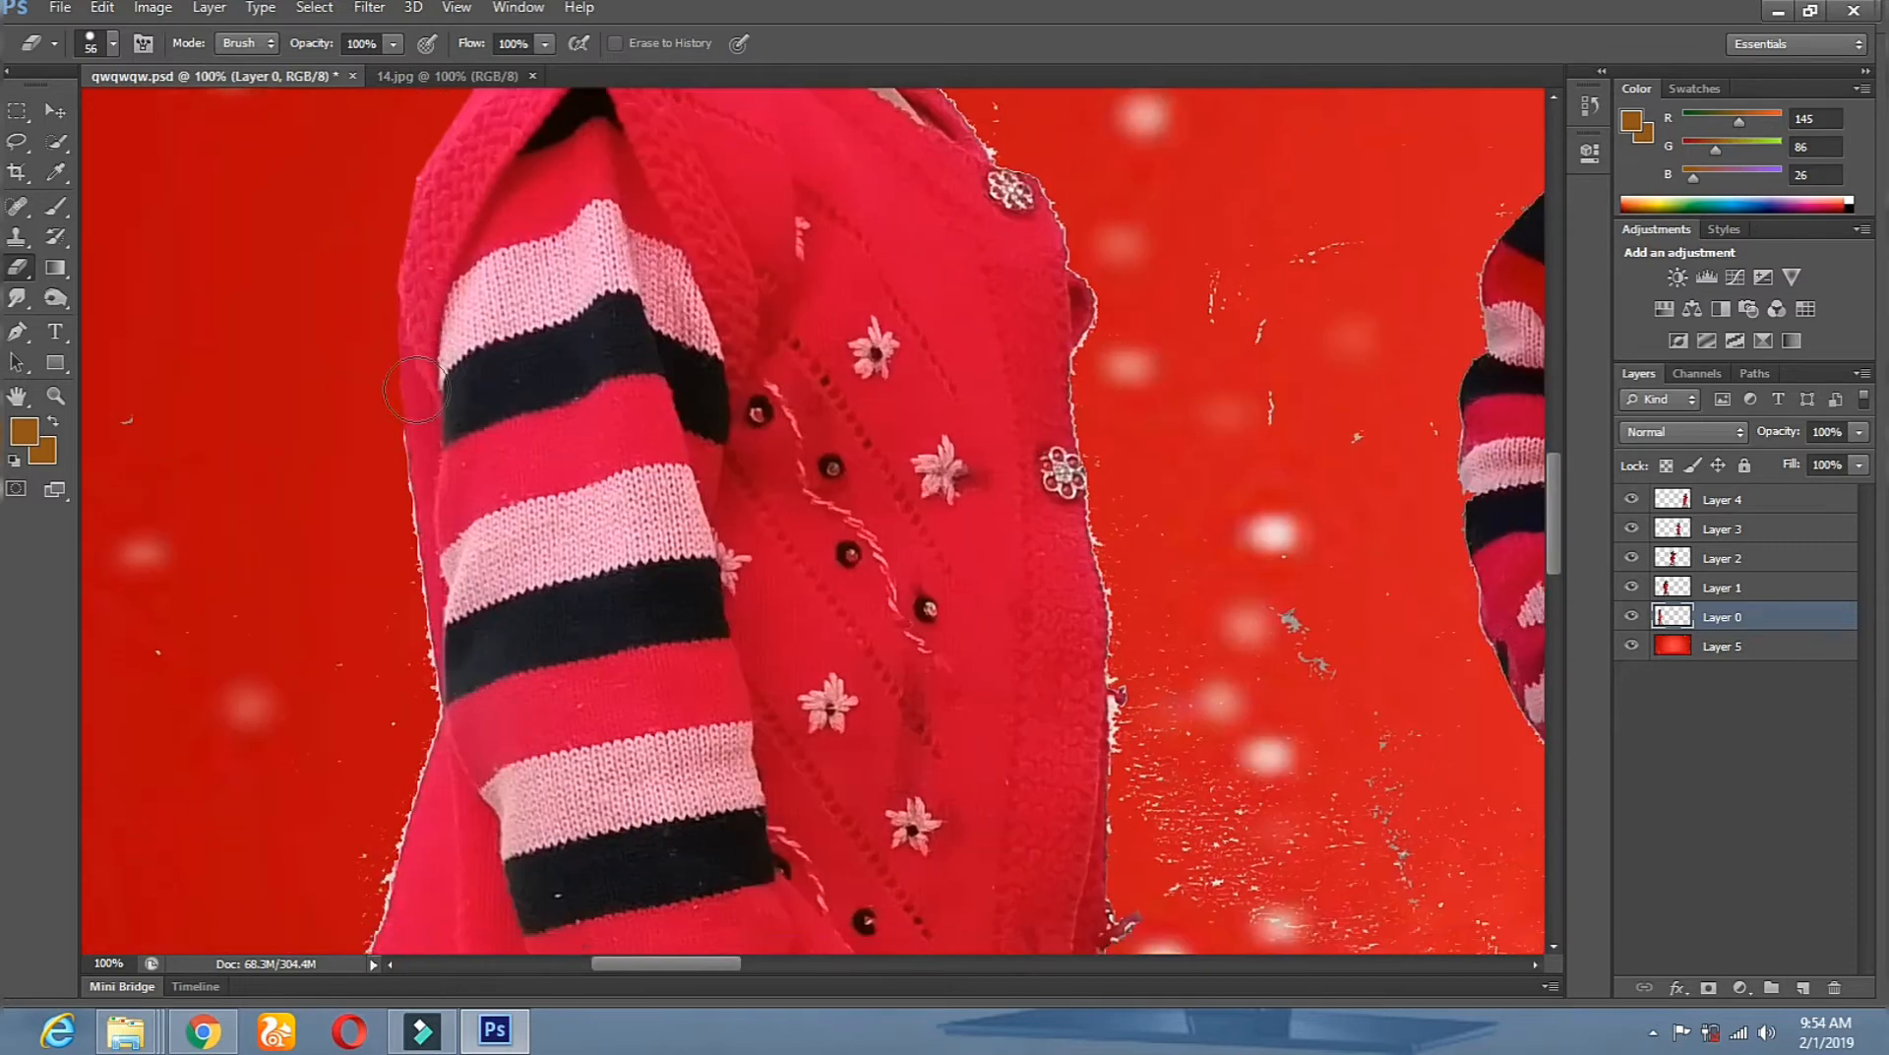
{"action": "left_click", "coordinate": [375, 499], "text": "shift"}
Erase the fringe down the sweater's left edge, cuff corner and skirt side.
{"action": "scroll", "coordinate": [482, 743], "scroll_direction": "down", "scroll_amount": 5}
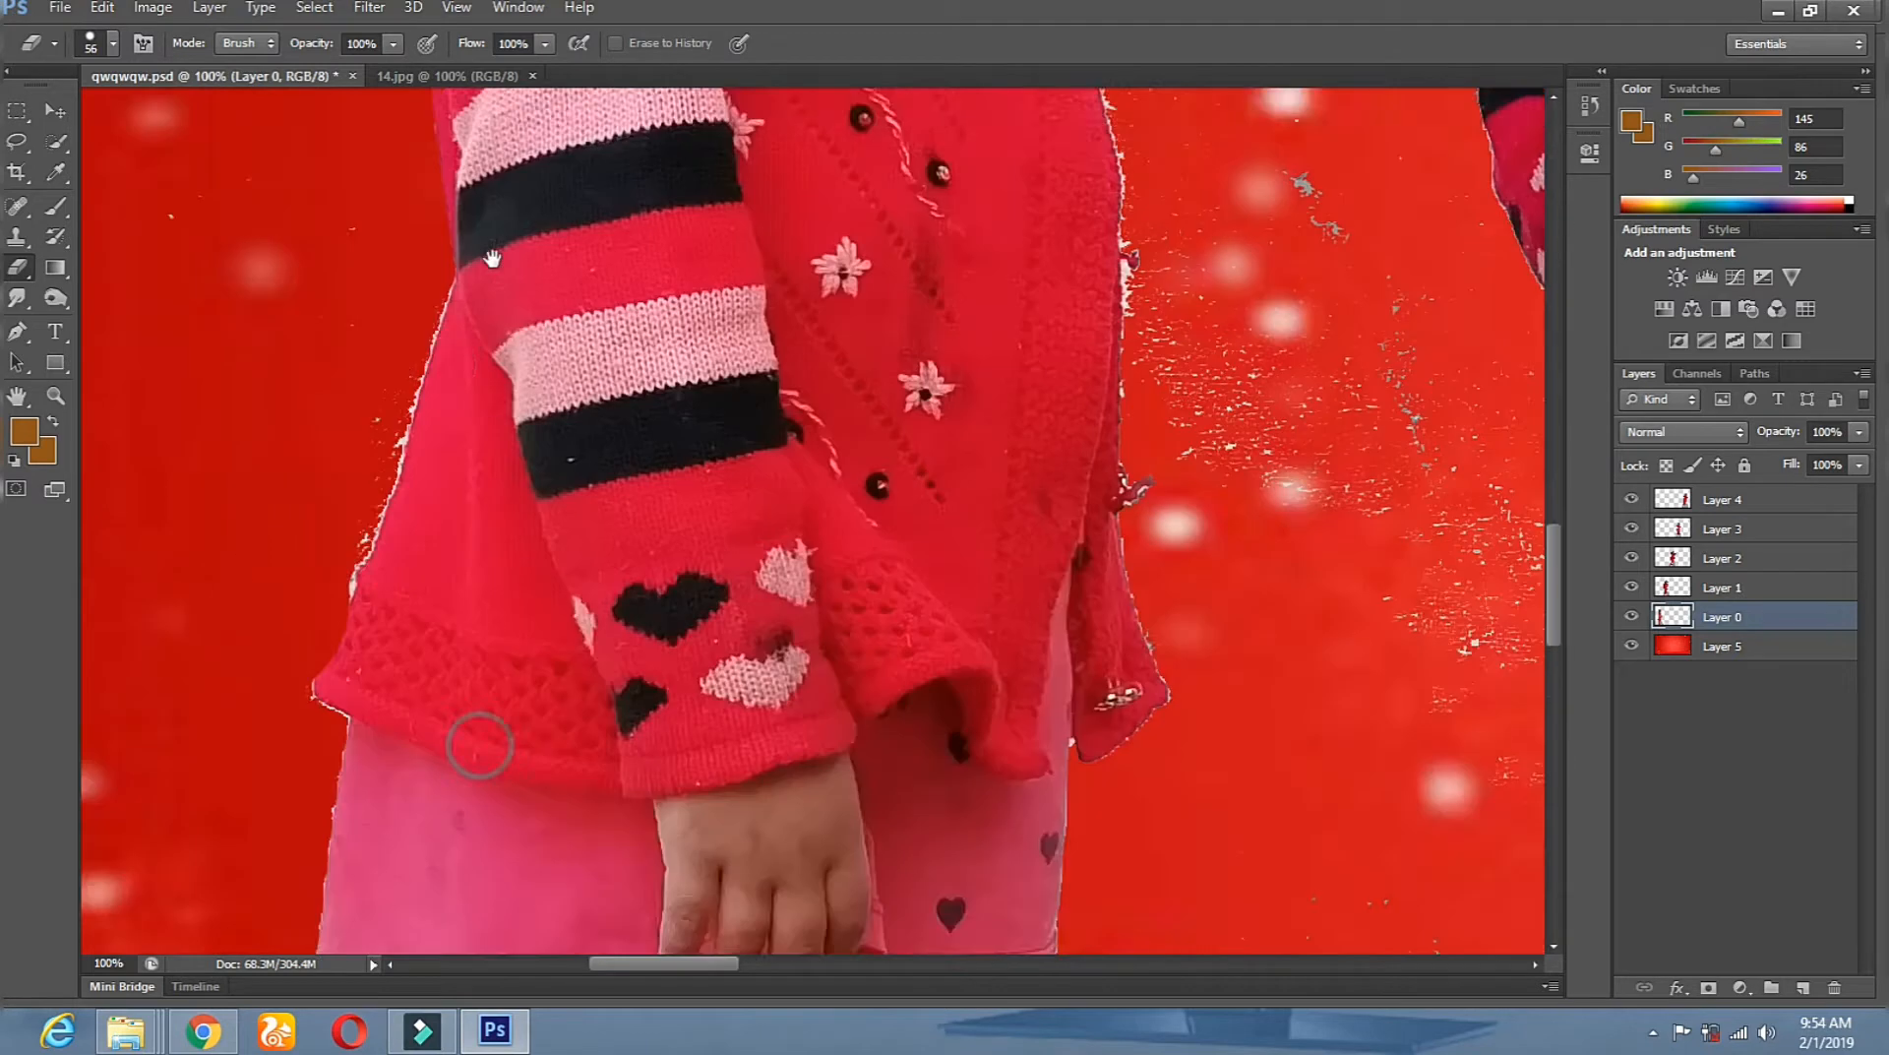
{"action": "left_click", "coordinate": [338, 522], "text": "shift"}
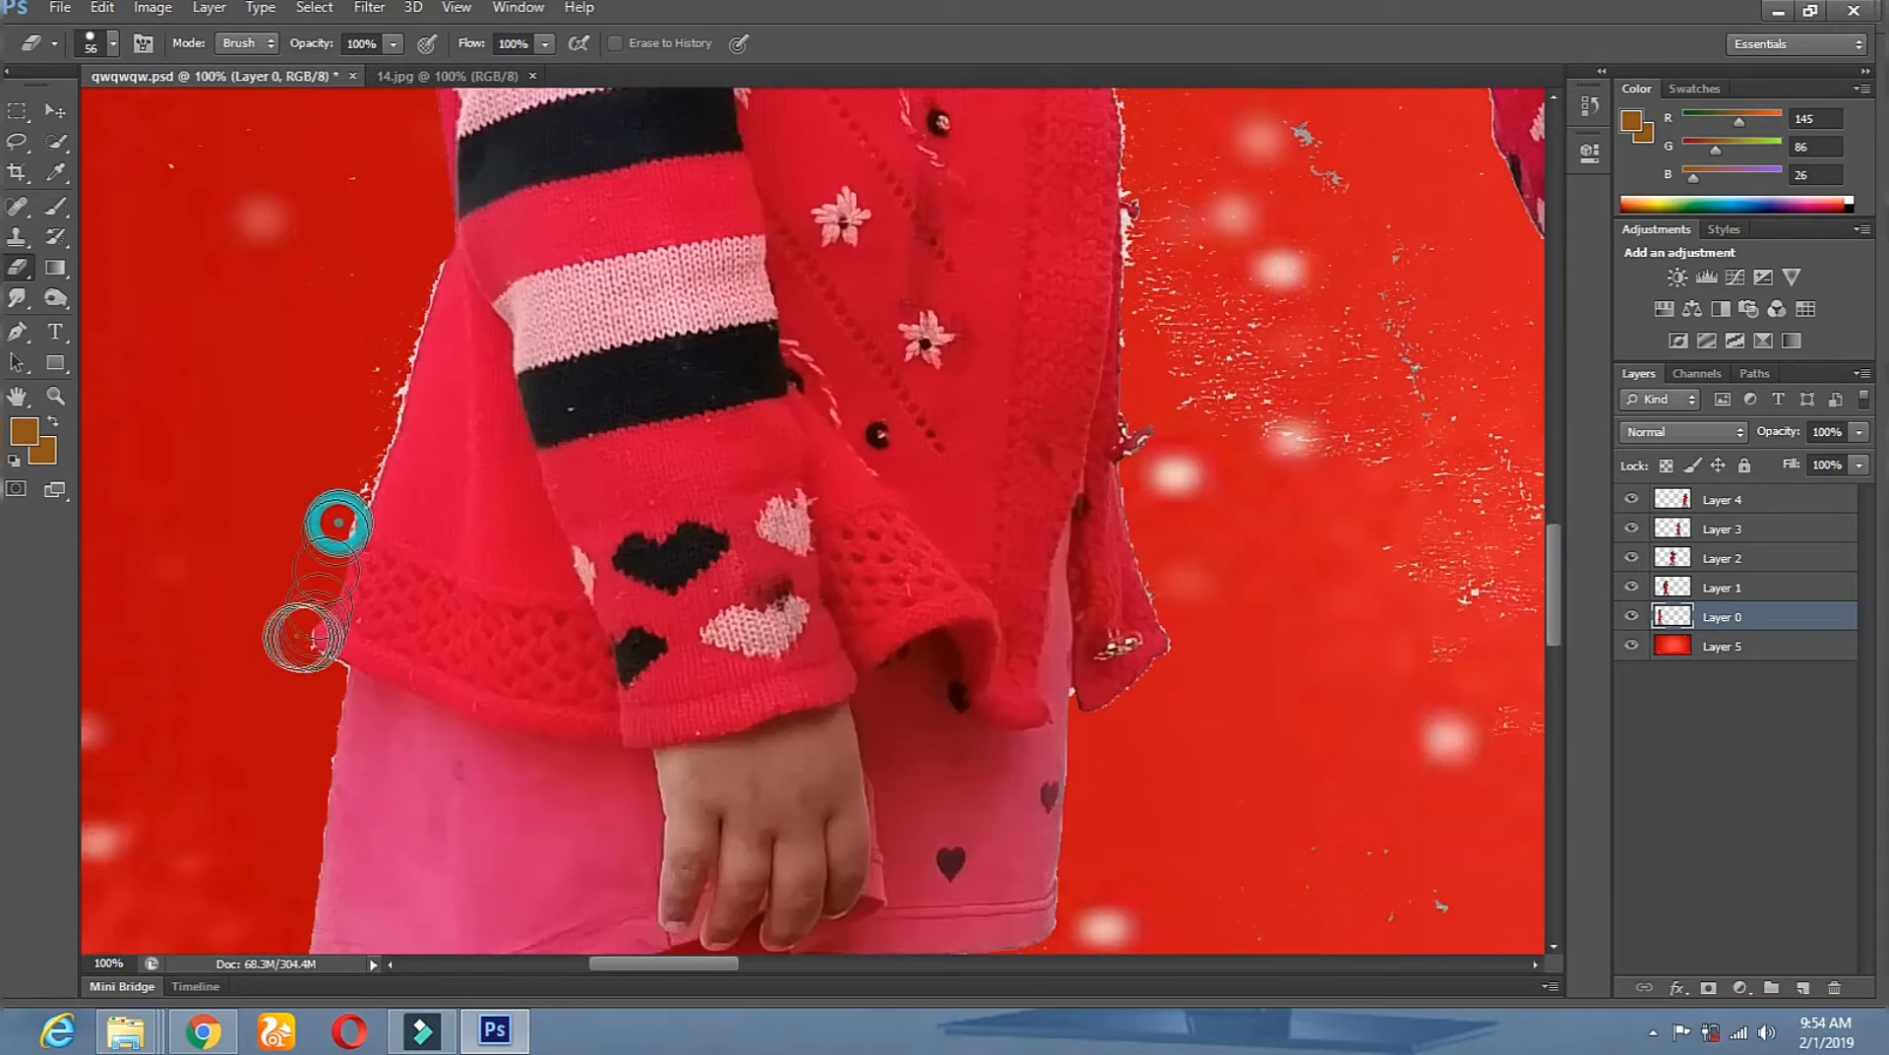
{"action": "left_click", "coordinate": [306, 667], "text": "shift"}
{"action": "left_click", "coordinate": [319, 679]}
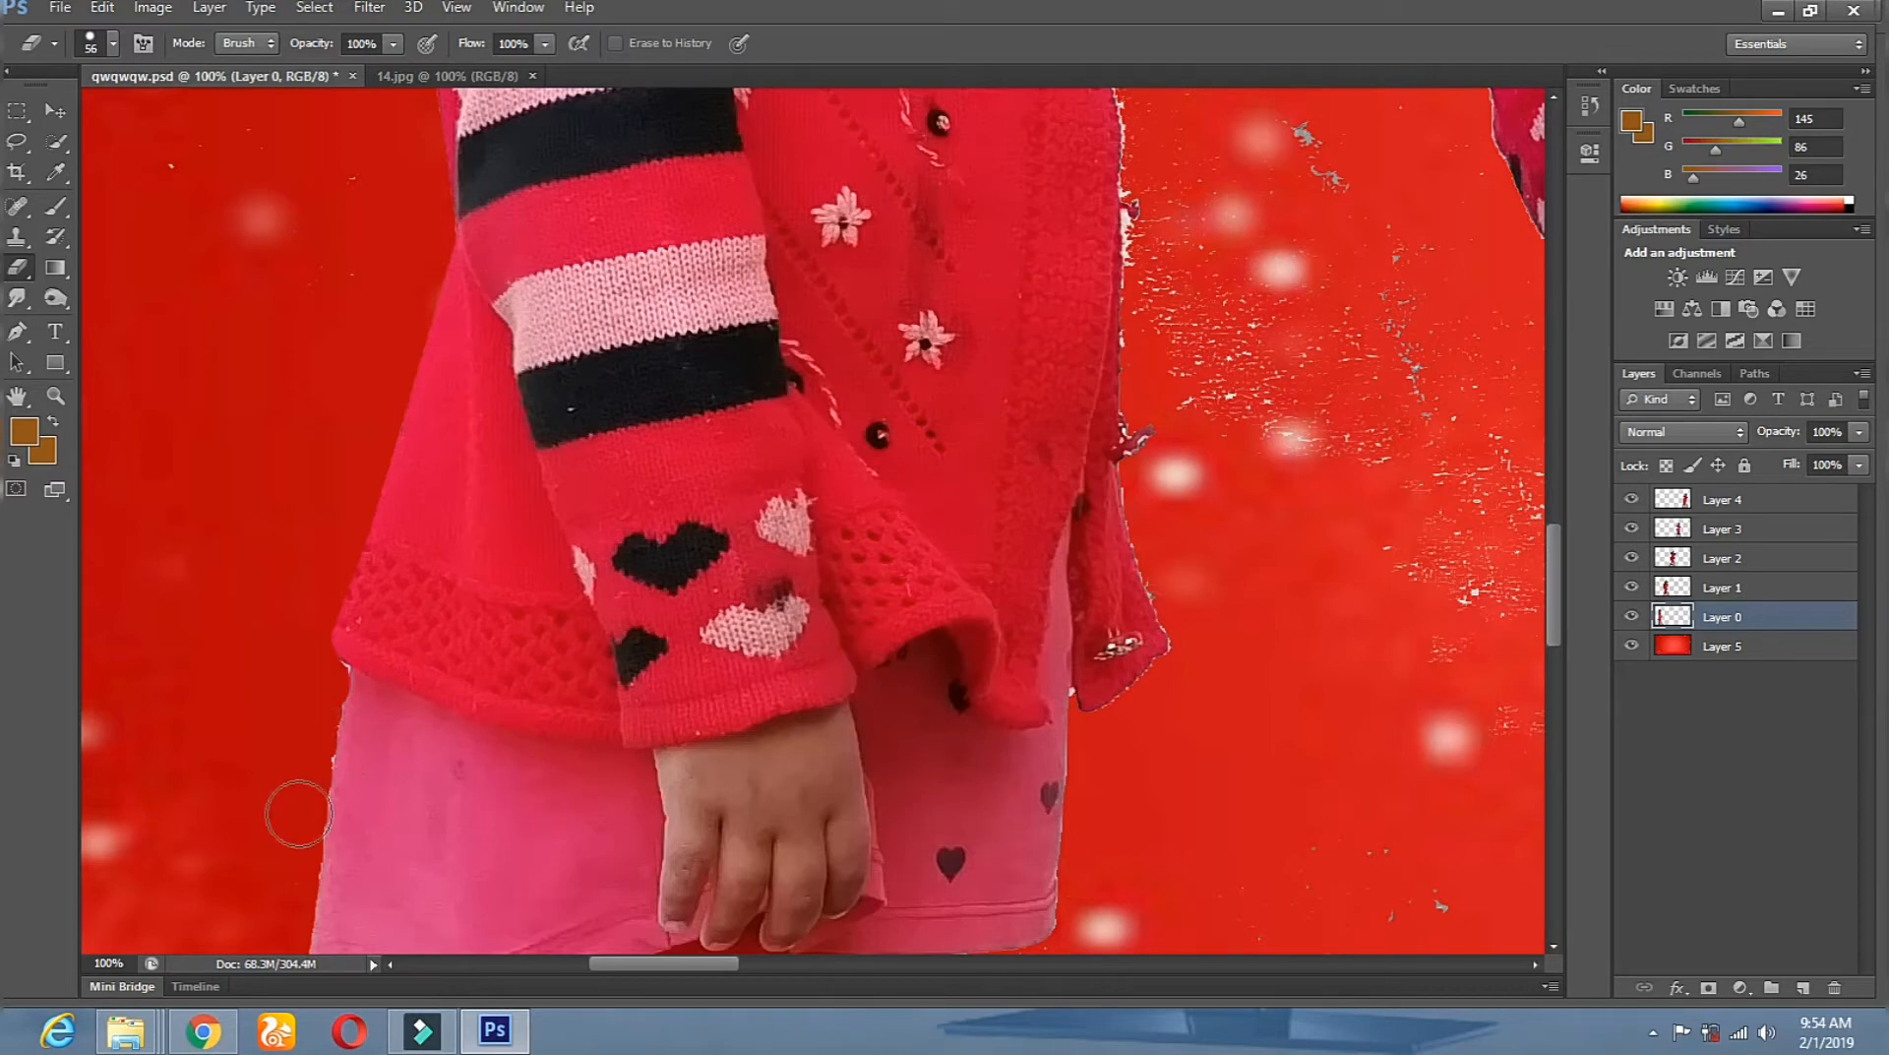
{"action": "left_click", "coordinate": [332, 770], "text": "shift"}
{"action": "left_click", "coordinate": [325, 658], "text": "shift"}
{"action": "left_click", "coordinate": [363, 694]}
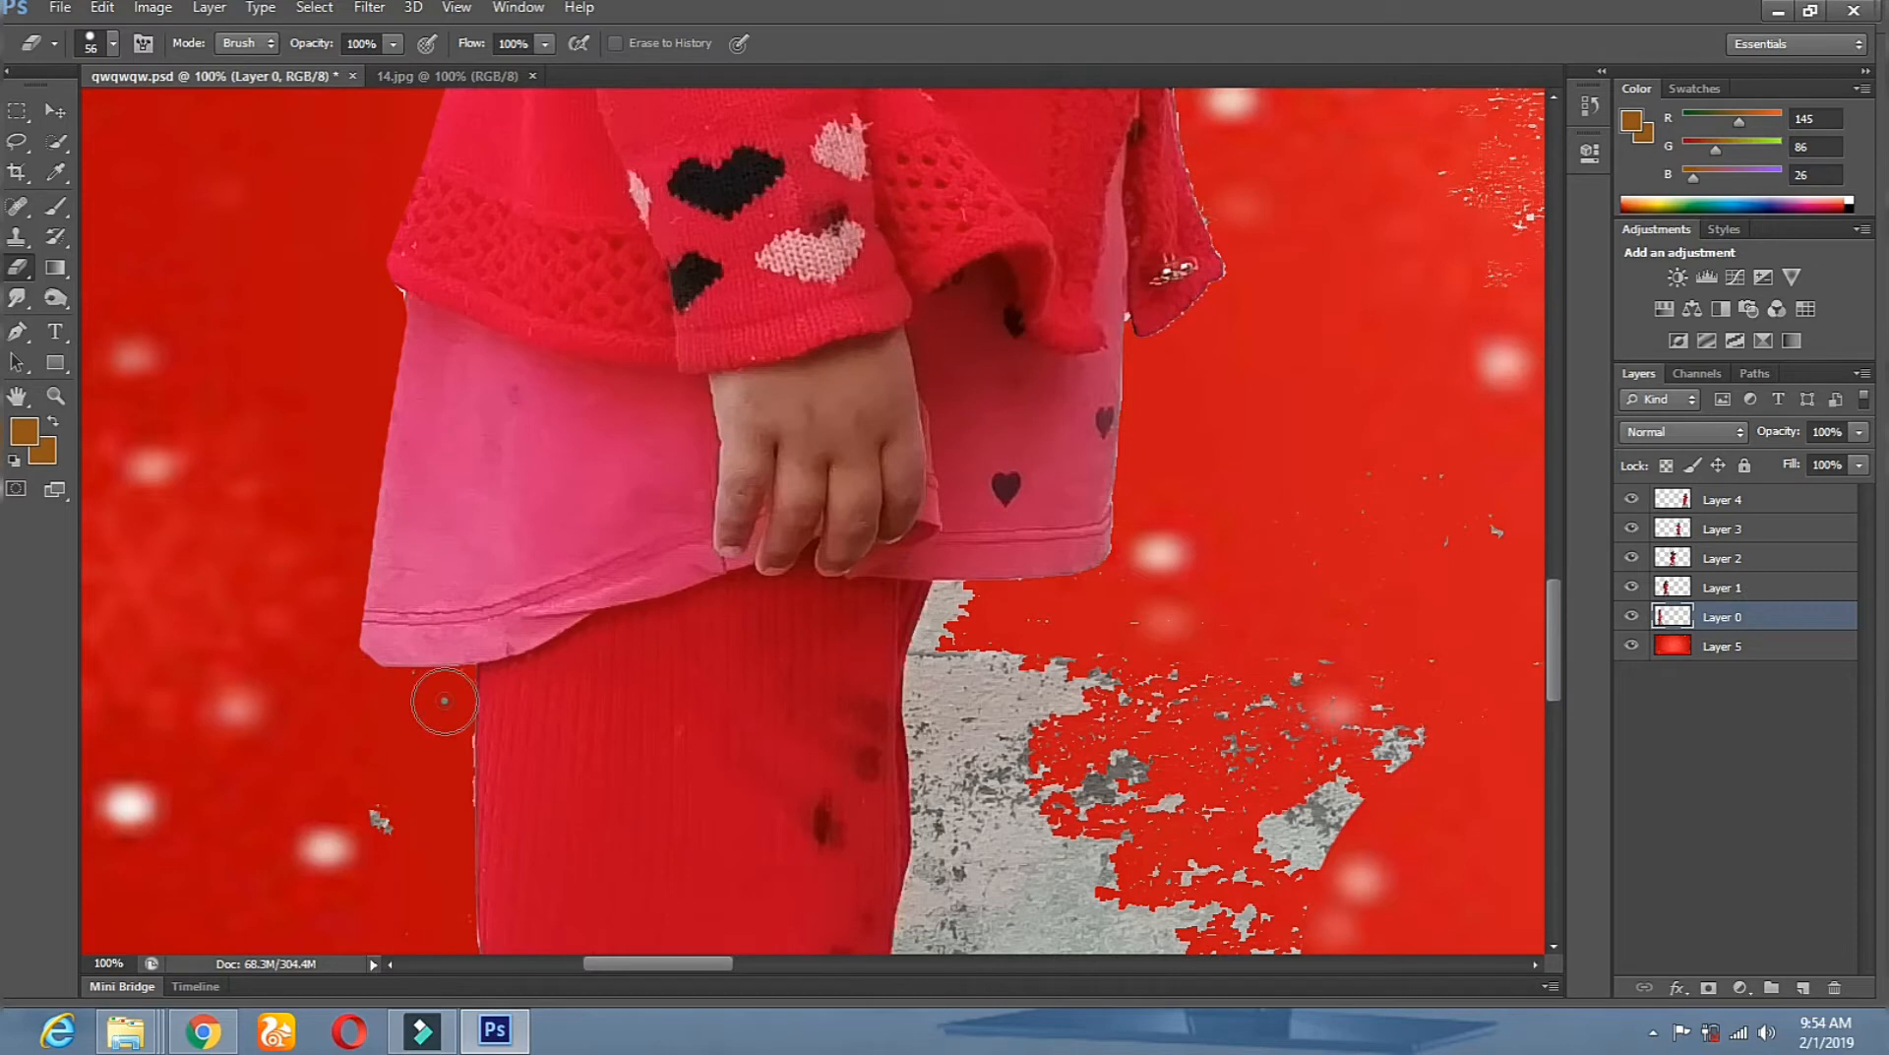
Erase the grey strip left of the girl's leg.
{"action": "scroll", "coordinate": [562, 571], "scroll_direction": "down", "scroll_amount": 3}
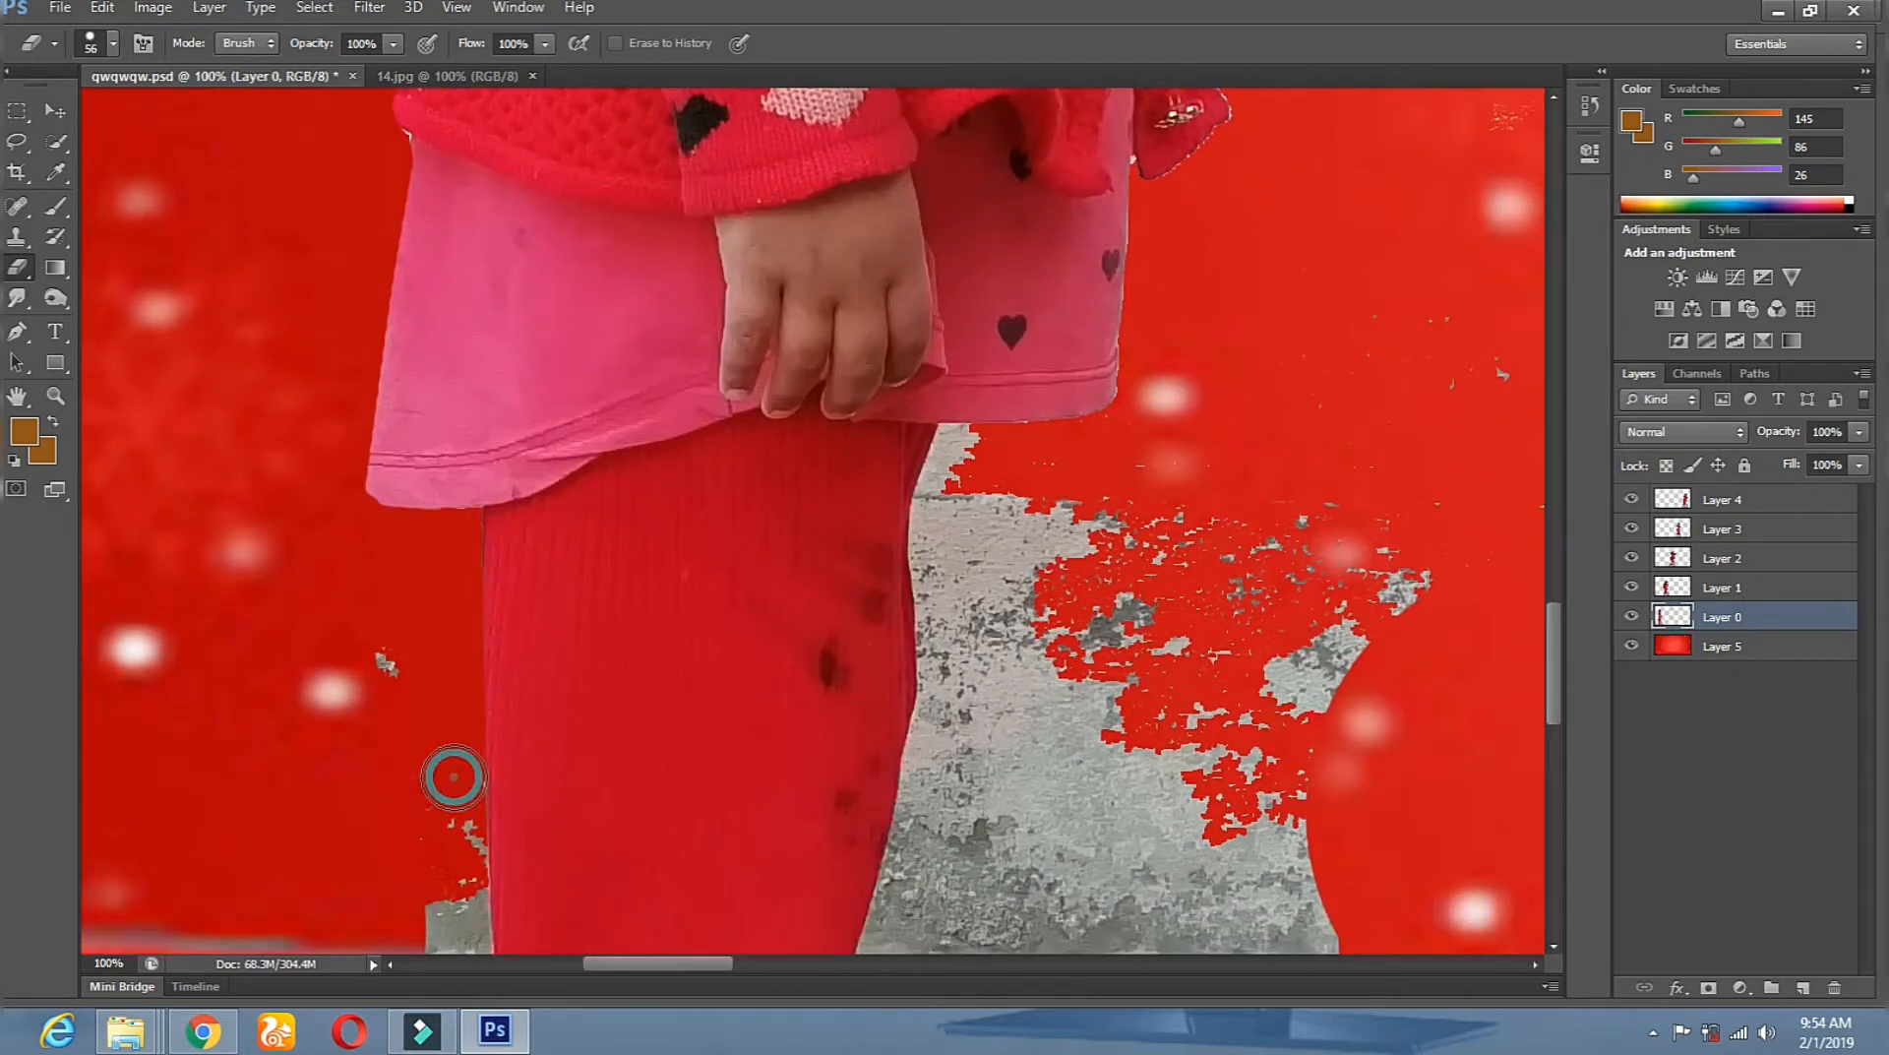
{"action": "left_click_drag", "start_coordinate": [464, 920], "coordinate": [454, 913]}
{"action": "scroll", "coordinate": [641, 591], "scroll_direction": "down", "scroll_amount": 6}
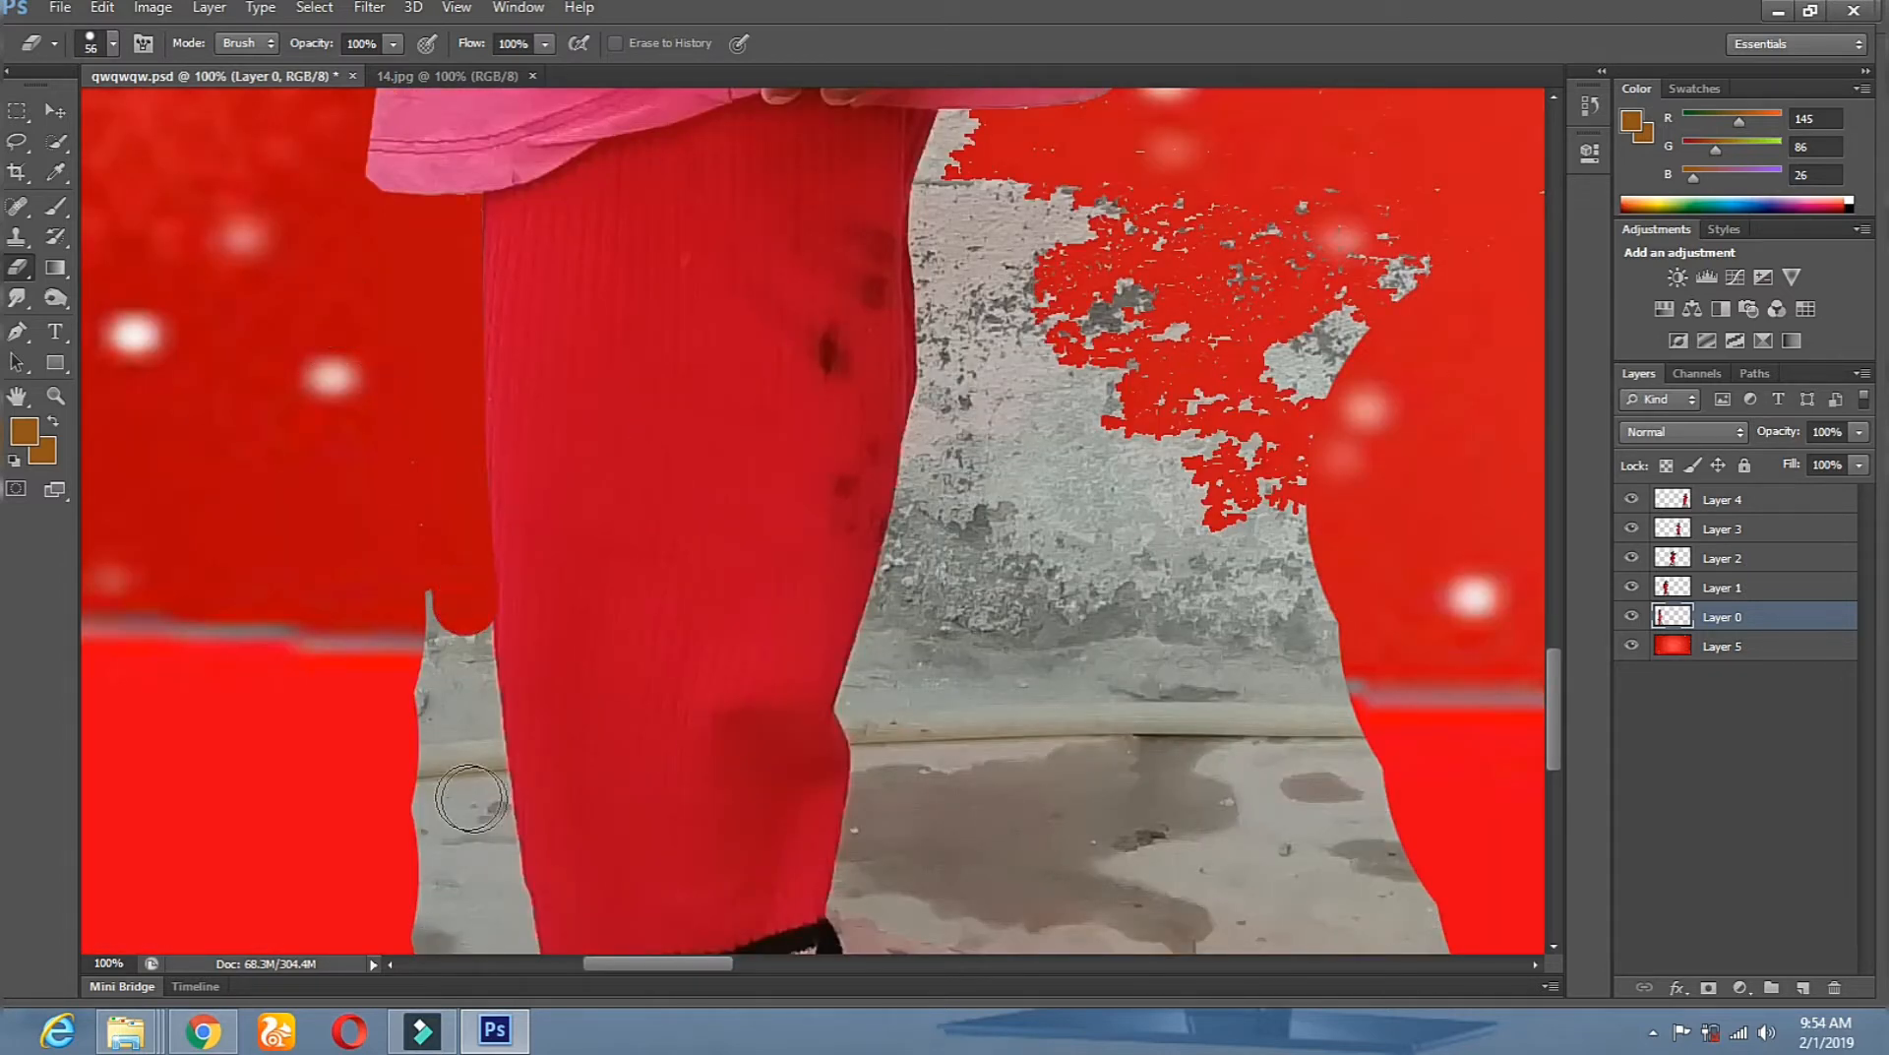
{"action": "left_click_drag", "start_coordinate": [465, 618], "coordinate": [485, 797]}
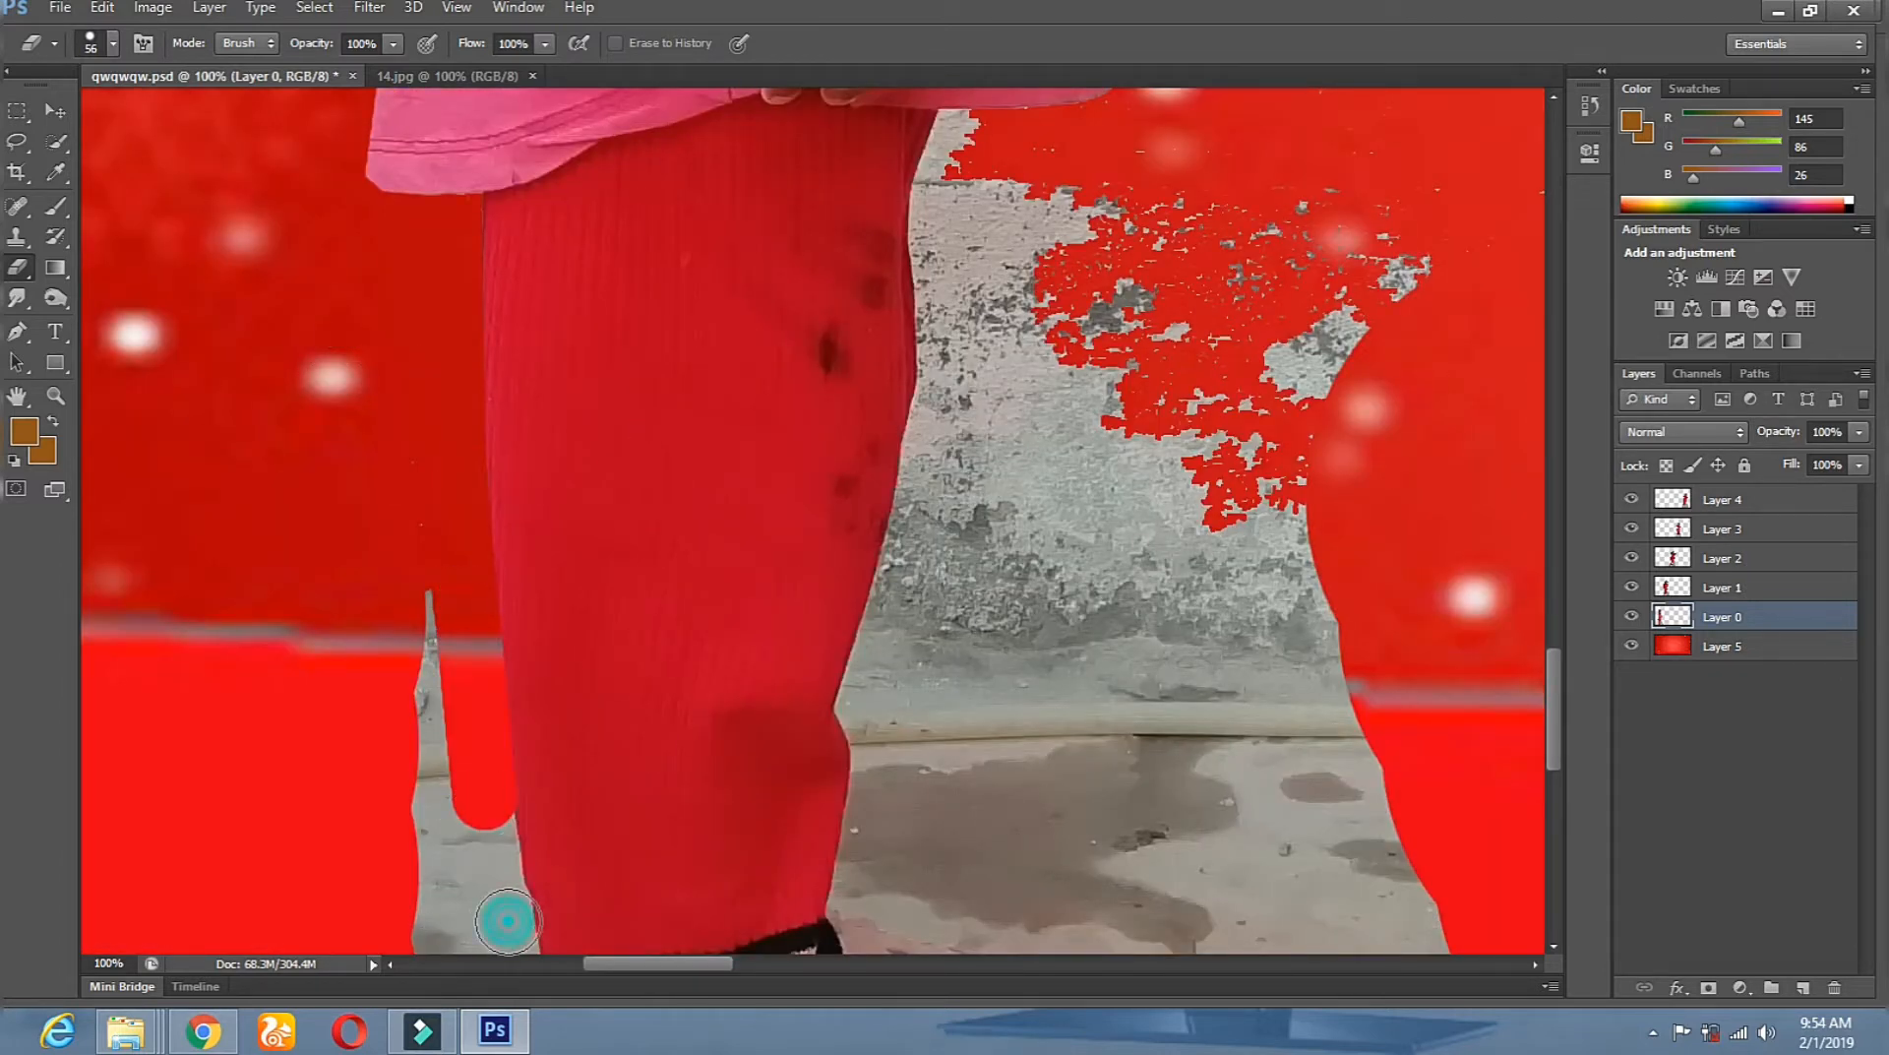
{"action": "scroll", "coordinate": [430, 322], "scroll_direction": "down", "scroll_amount": 7}
{"action": "mouse_move", "coordinate": [381, 123]}
{"action": "left_mouse_down"}
{"action": "mouse_move", "coordinate": [445, 458]}
{"action": "mouse_move", "coordinate": [428, 437]}
{"action": "mouse_move", "coordinate": [468, 492]}
{"action": "mouse_move", "coordinate": [497, 725]}
{"action": "mouse_move", "coordinate": [778, 859]}
{"action": "left_mouse_up"}
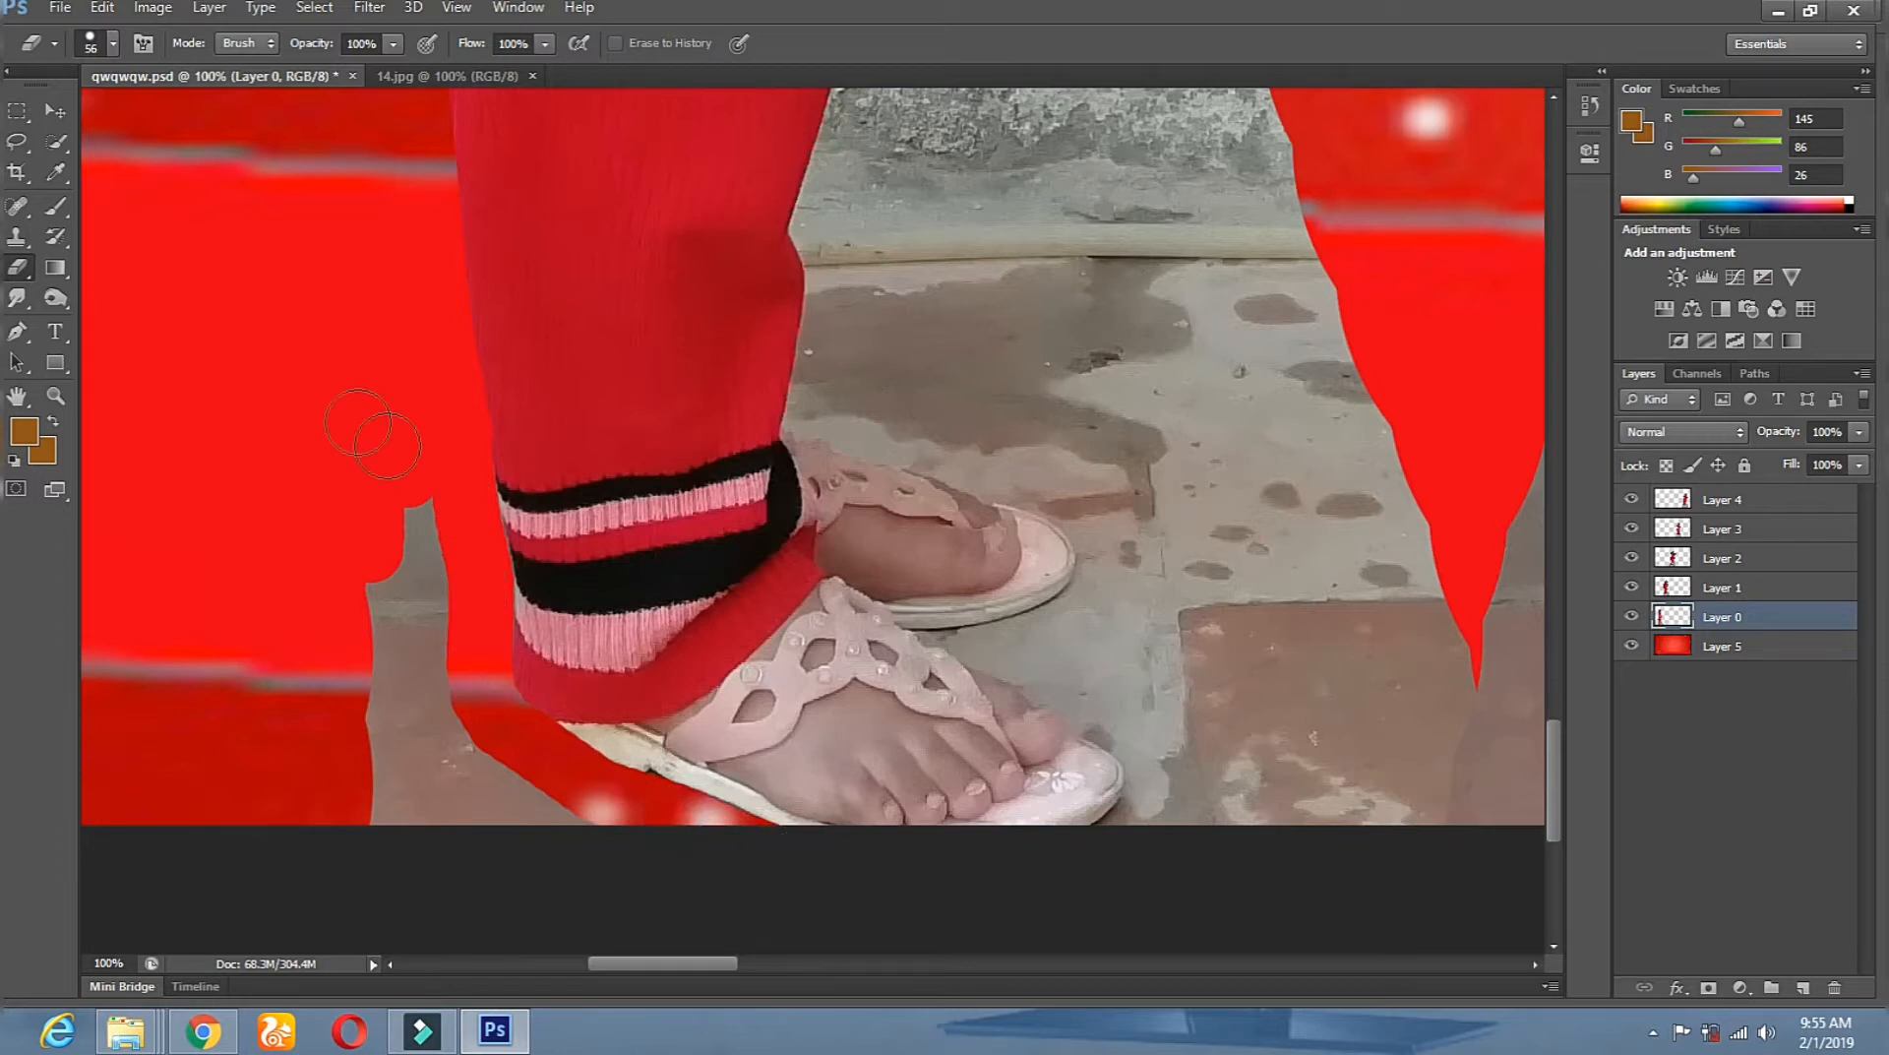
Enlarge the eraser to 79 px and erase the grey floor left of the trouser leg.
{"action": "right_click", "coordinate": [479, 481]}
{"action": "left_click", "coordinate": [336, 408]}
{"action": "left_click_drag", "start_coordinate": [432, 711], "coordinate": [401, 508]}
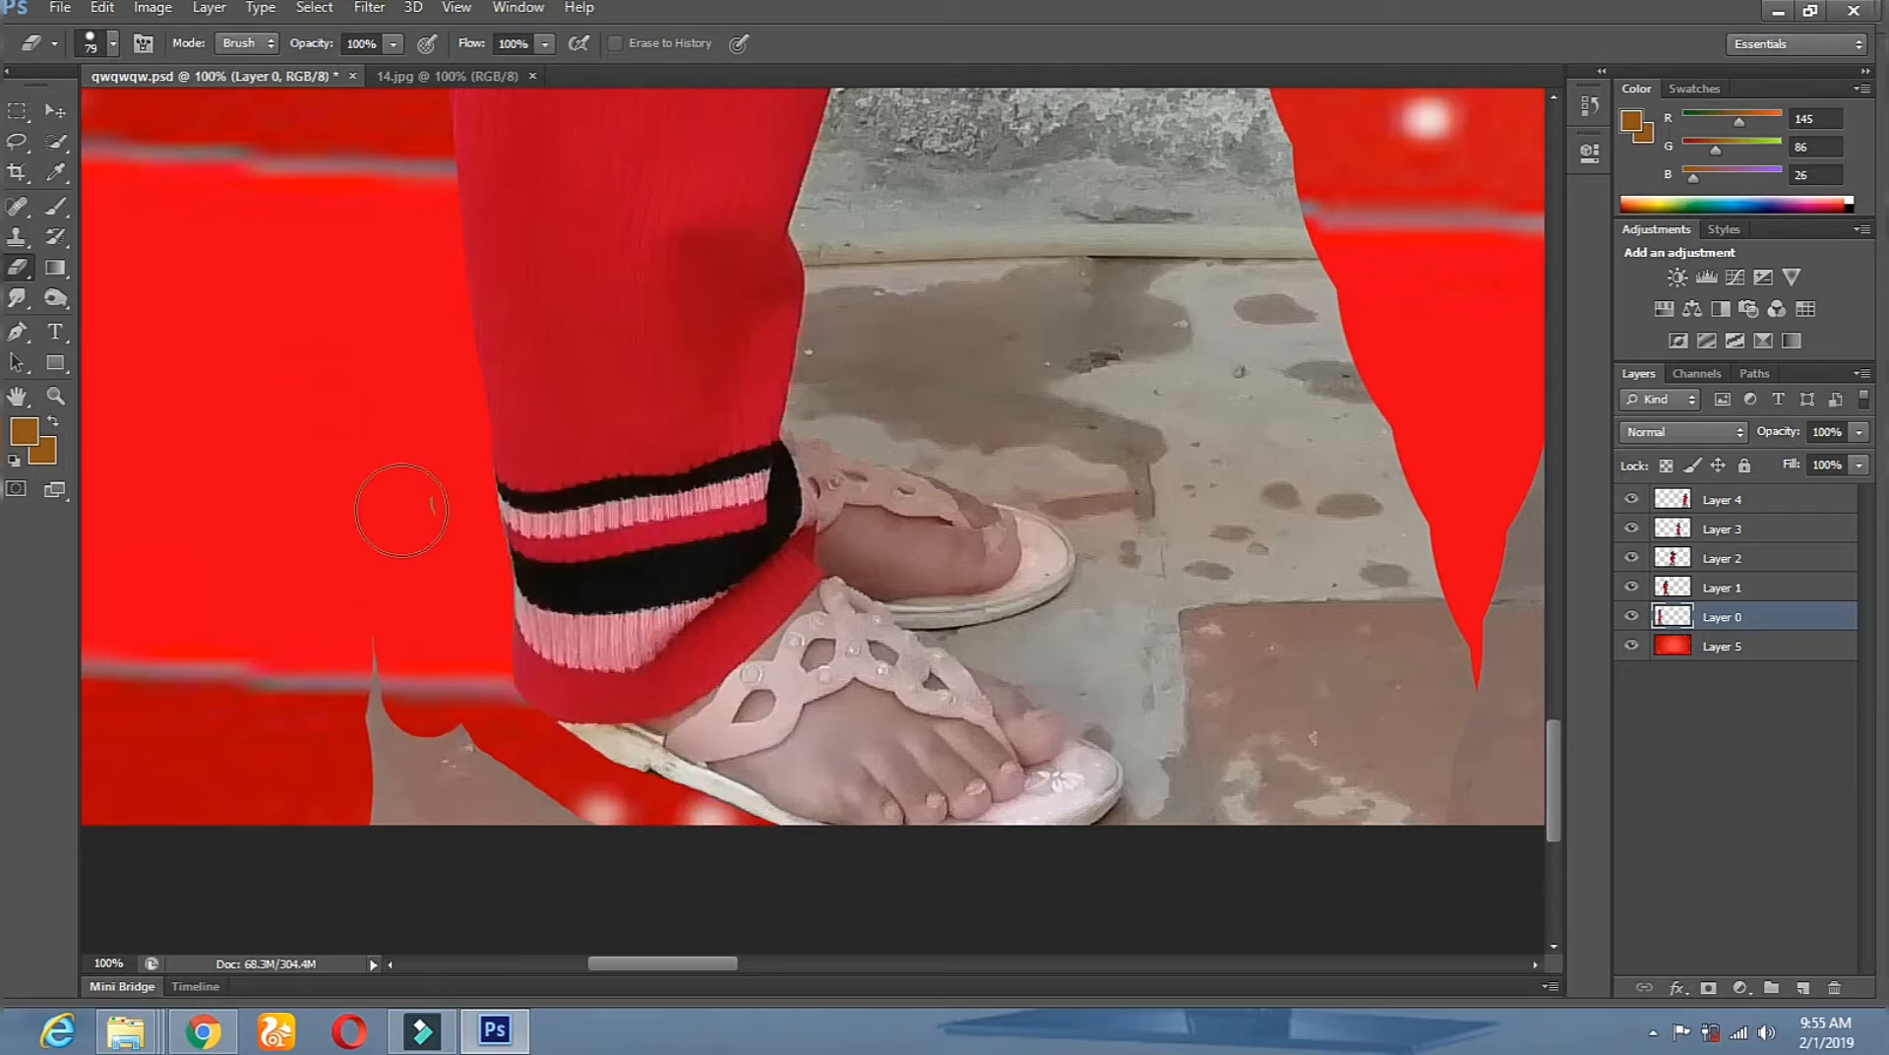
{"action": "mouse_move", "coordinate": [371, 748]}
{"action": "left_mouse_down"}
{"action": "mouse_move", "coordinate": [561, 844]}
{"action": "mouse_move", "coordinate": [628, 849]}
{"action": "left_mouse_up"}
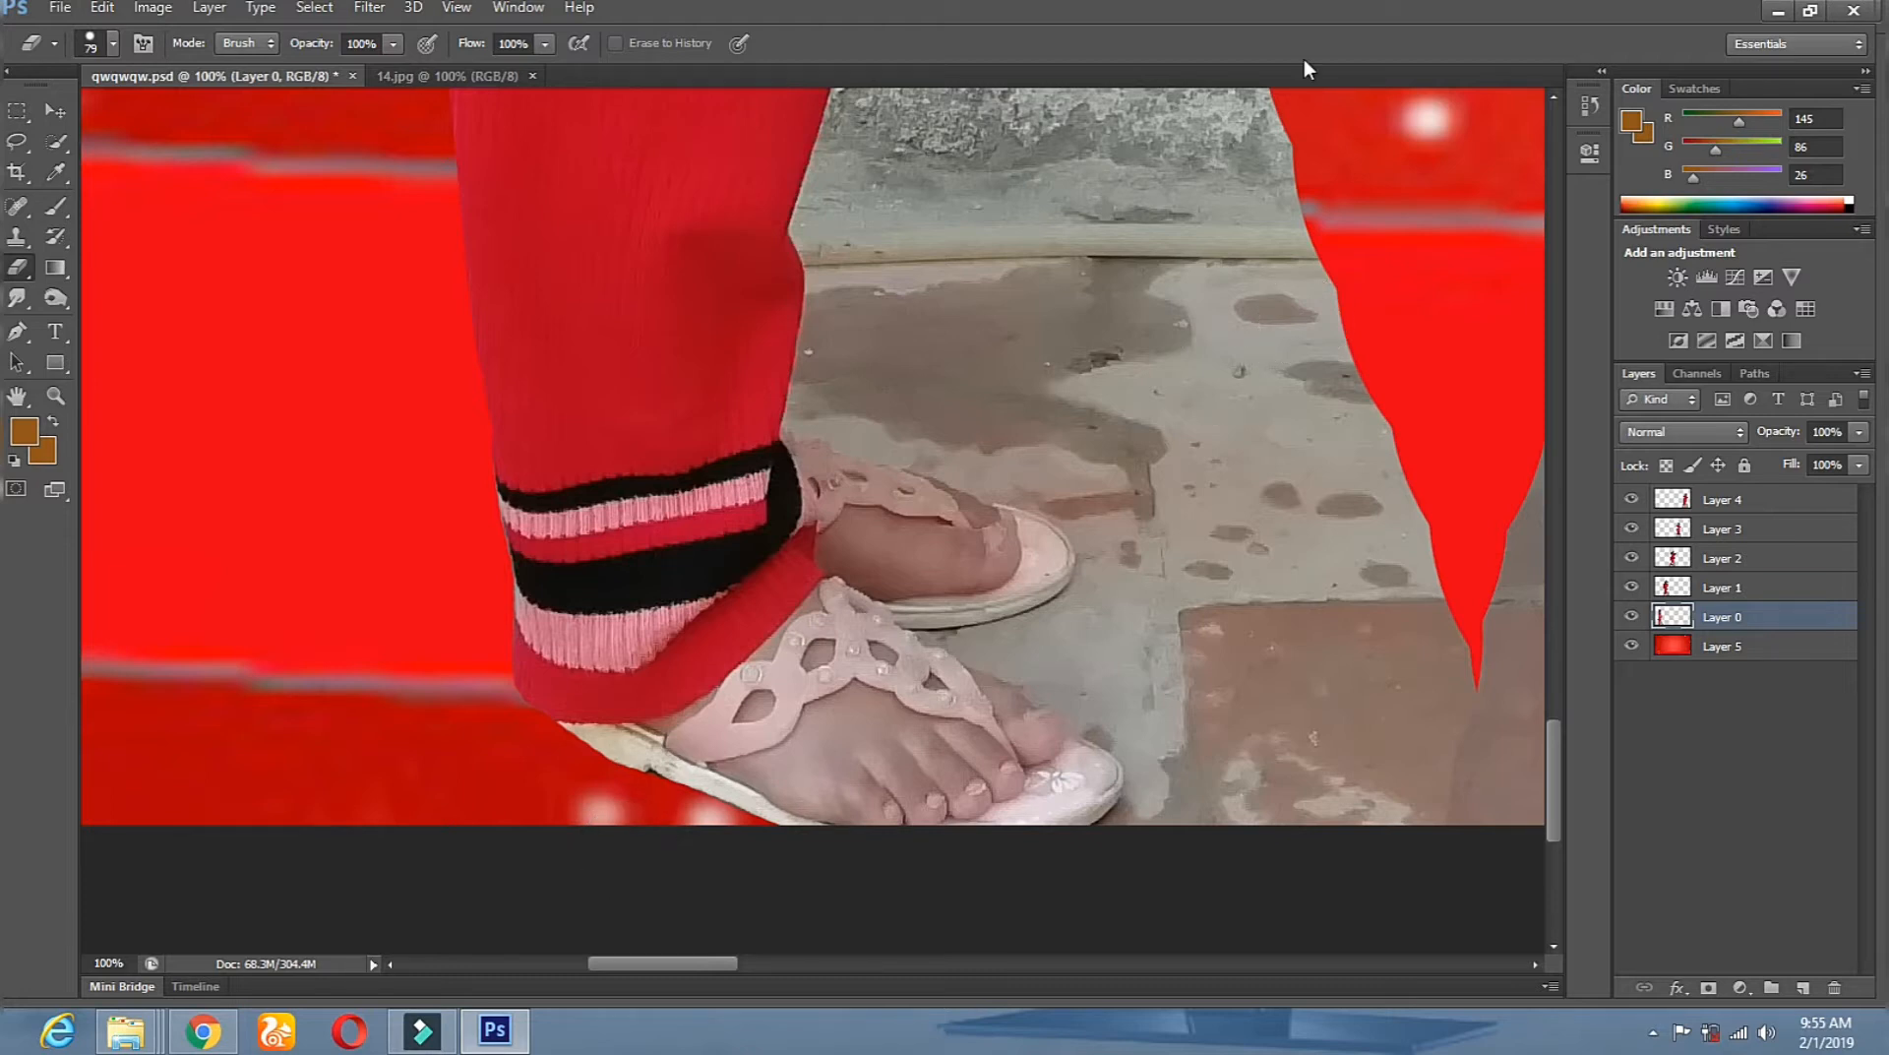
{"action": "scroll", "coordinate": [1117, 436], "scroll_direction": "up", "scroll_amount": 5}
{"action": "scroll", "coordinate": [1117, 436], "scroll_direction": "up", "scroll_amount": 10}
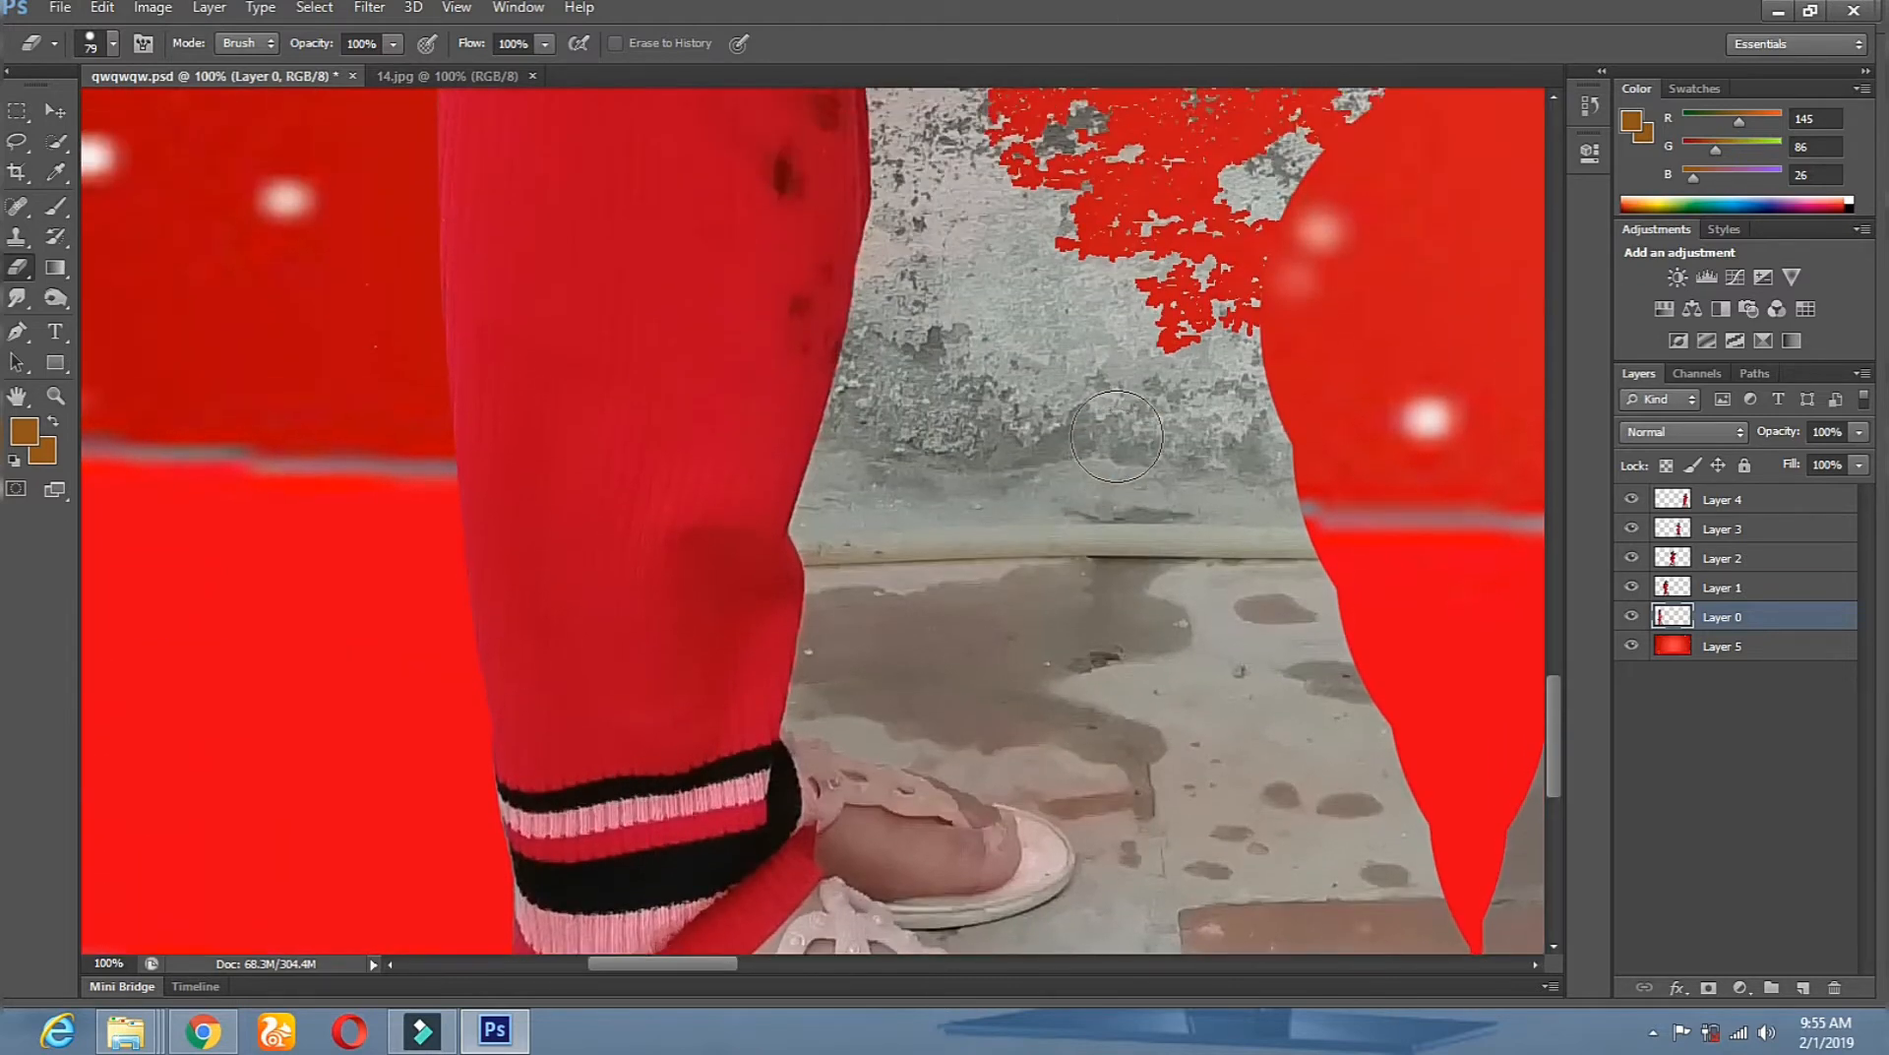
{"action": "left_click", "coordinate": [56, 141]}
Select the grey wall right of the leg with Quick Selection.
{"action": "left_click", "coordinate": [904, 287]}
{"action": "left_click_drag", "start_coordinate": [903, 286], "coordinate": [899, 456]}
{"action": "left_click_drag", "start_coordinate": [898, 555], "coordinate": [858, 691]}
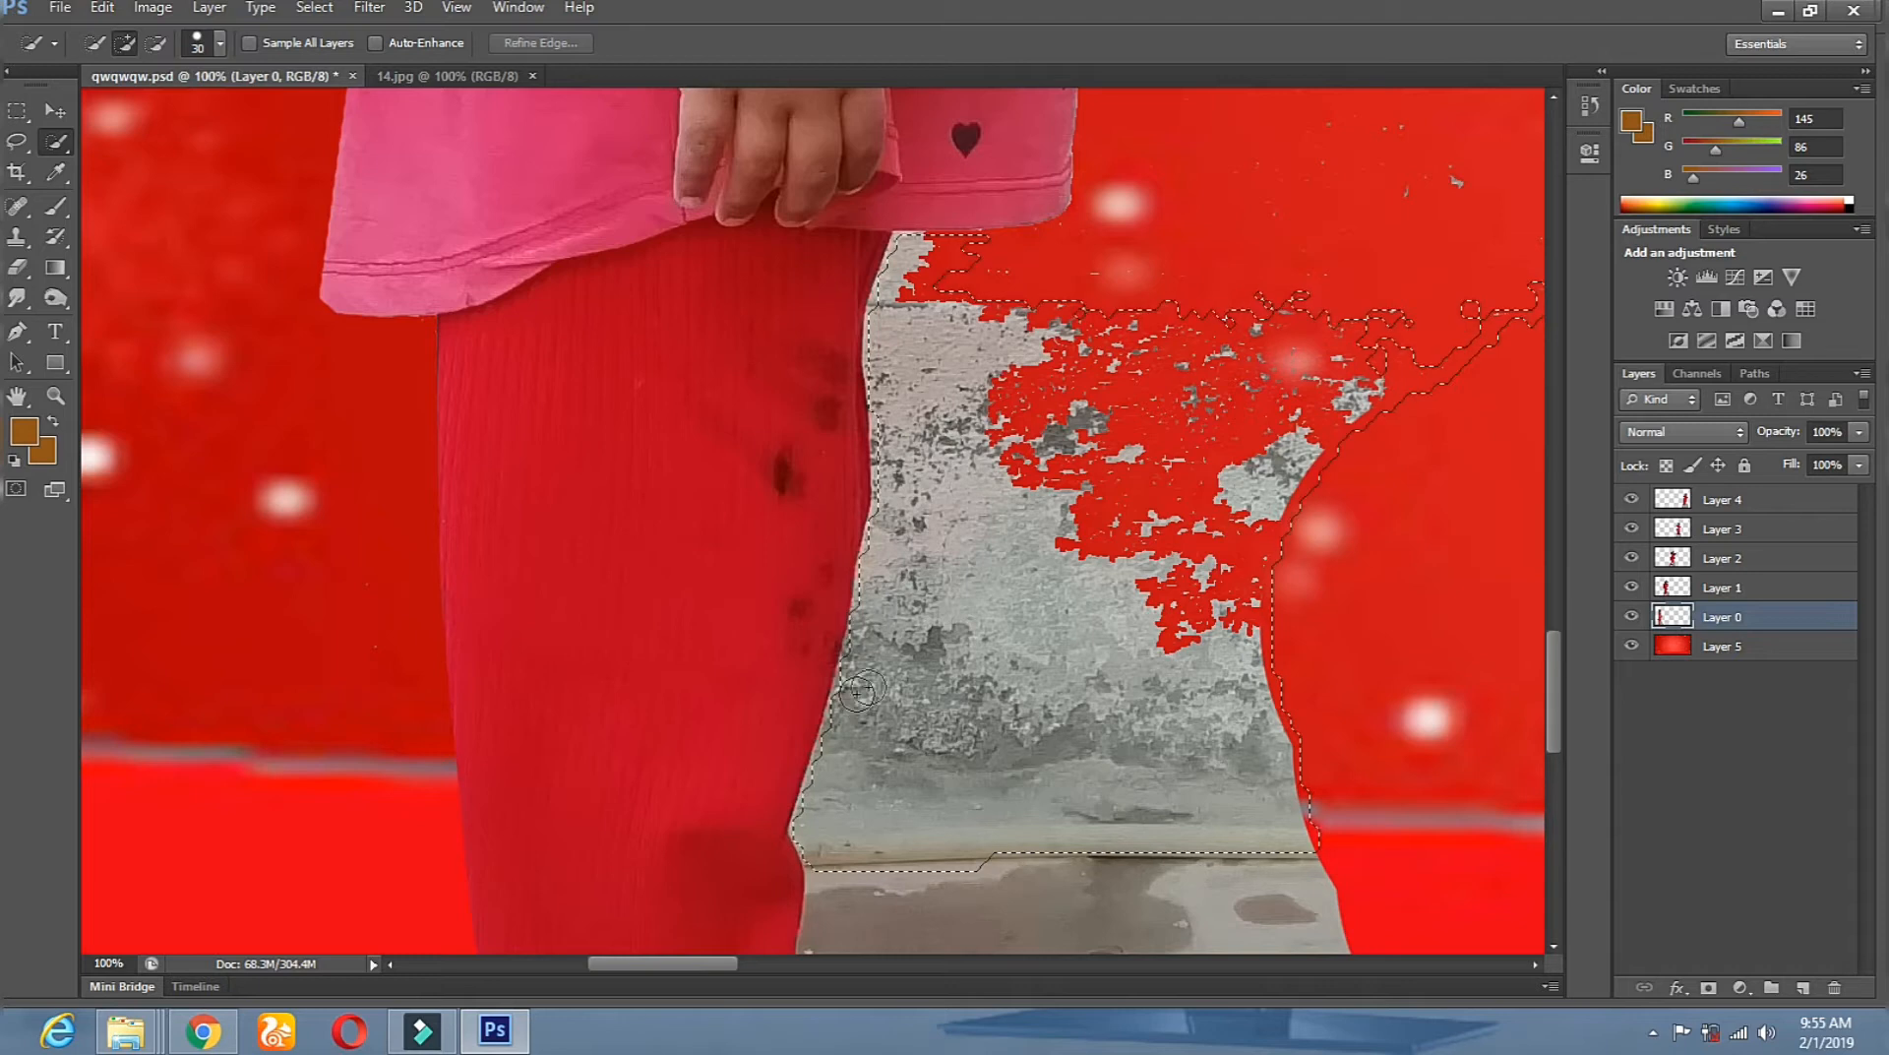
Erase the selected wall, deselect, then clear leftover debris and the spike tip.
{"action": "left_click", "coordinate": [17, 267]}
{"action": "left_click_drag", "start_coordinate": [1023, 452], "coordinate": [1269, 482]}
{"action": "mouse_move", "coordinate": [777, 445]}
{"action": "left_mouse_down"}
{"action": "mouse_move", "coordinate": [1048, 477]}
{"action": "mouse_move", "coordinate": [910, 294]}
{"action": "mouse_move", "coordinate": [787, 846]}
{"action": "mouse_move", "coordinate": [783, 1011]}
{"action": "mouse_move", "coordinate": [886, 768]}
{"action": "mouse_move", "coordinate": [984, 689]}
{"action": "mouse_move", "coordinate": [945, 748]}
{"action": "mouse_move", "coordinate": [1065, 514]}
{"action": "mouse_move", "coordinate": [1237, 906]}
{"action": "mouse_move", "coordinate": [1315, 1033]}
{"action": "mouse_move", "coordinate": [1319, 827]}
{"action": "left_mouse_up"}
{"action": "left_click", "coordinate": [17, 143]}
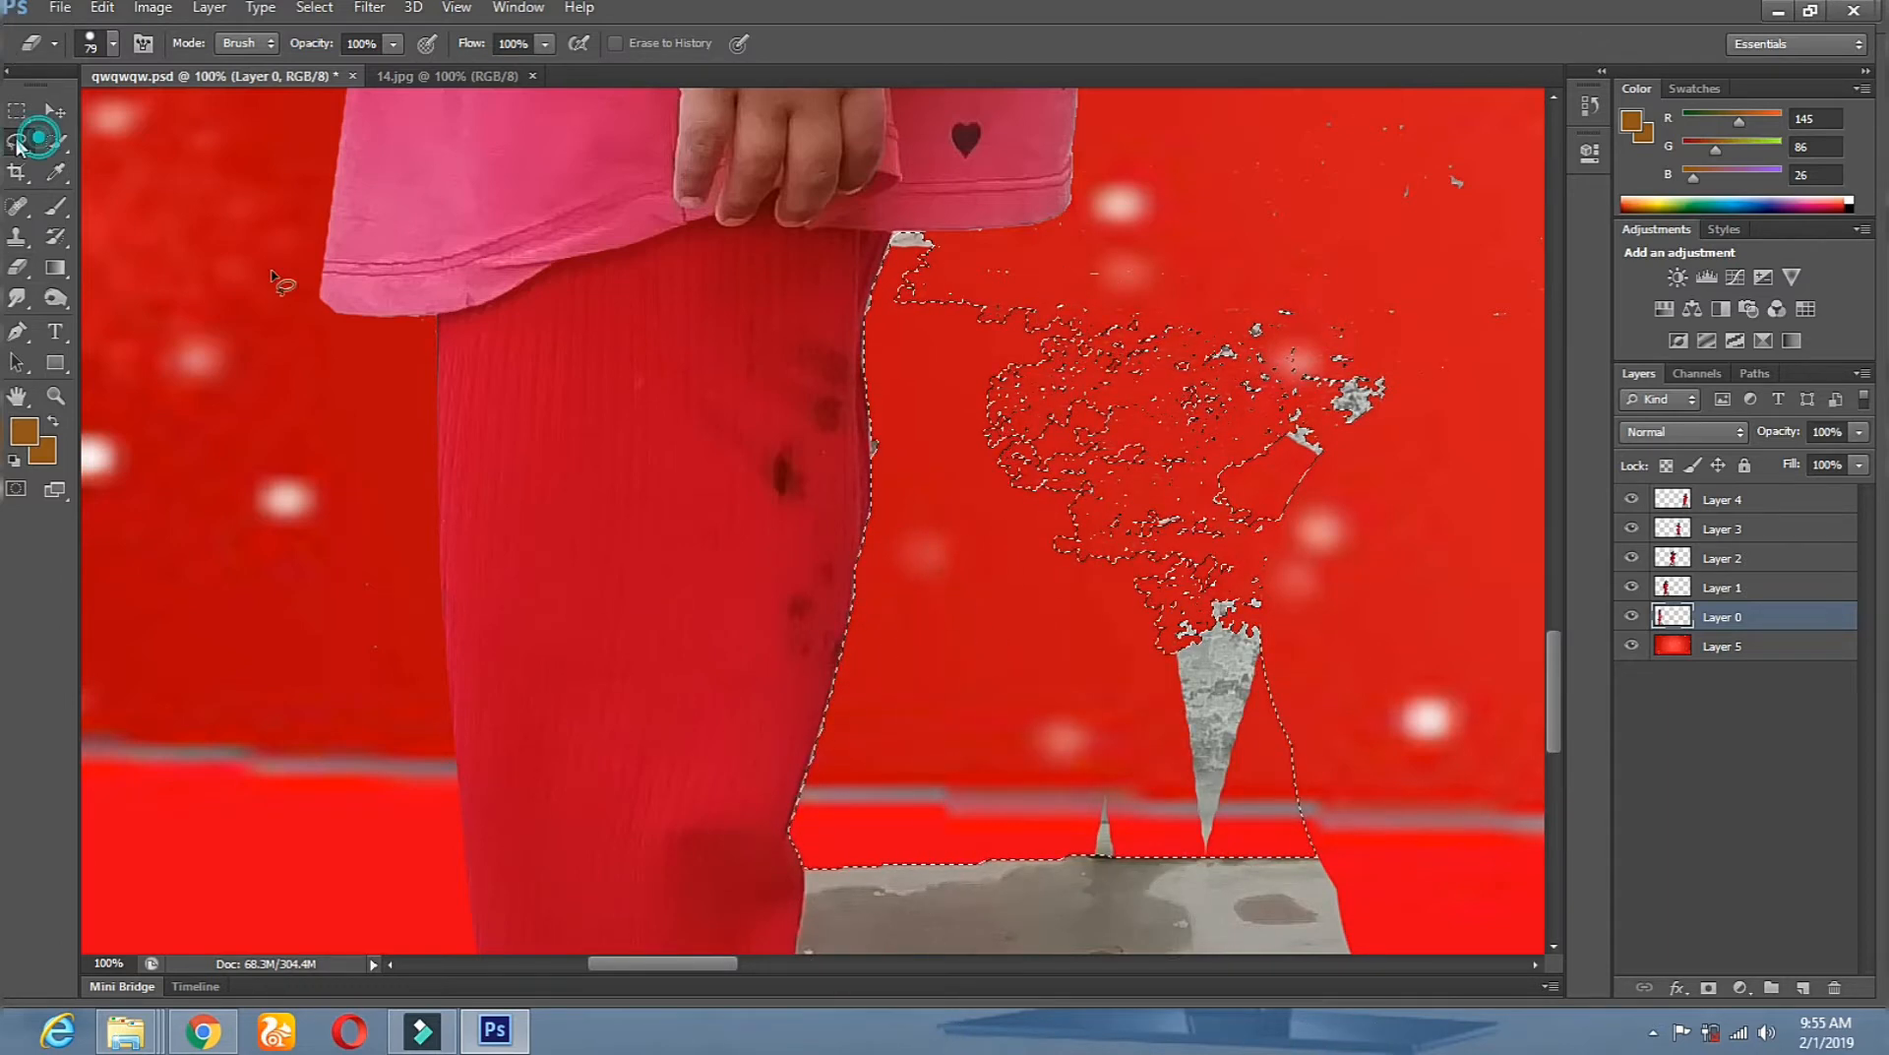
{"action": "left_click", "coordinate": [472, 381]}
{"action": "left_click", "coordinate": [17, 267]}
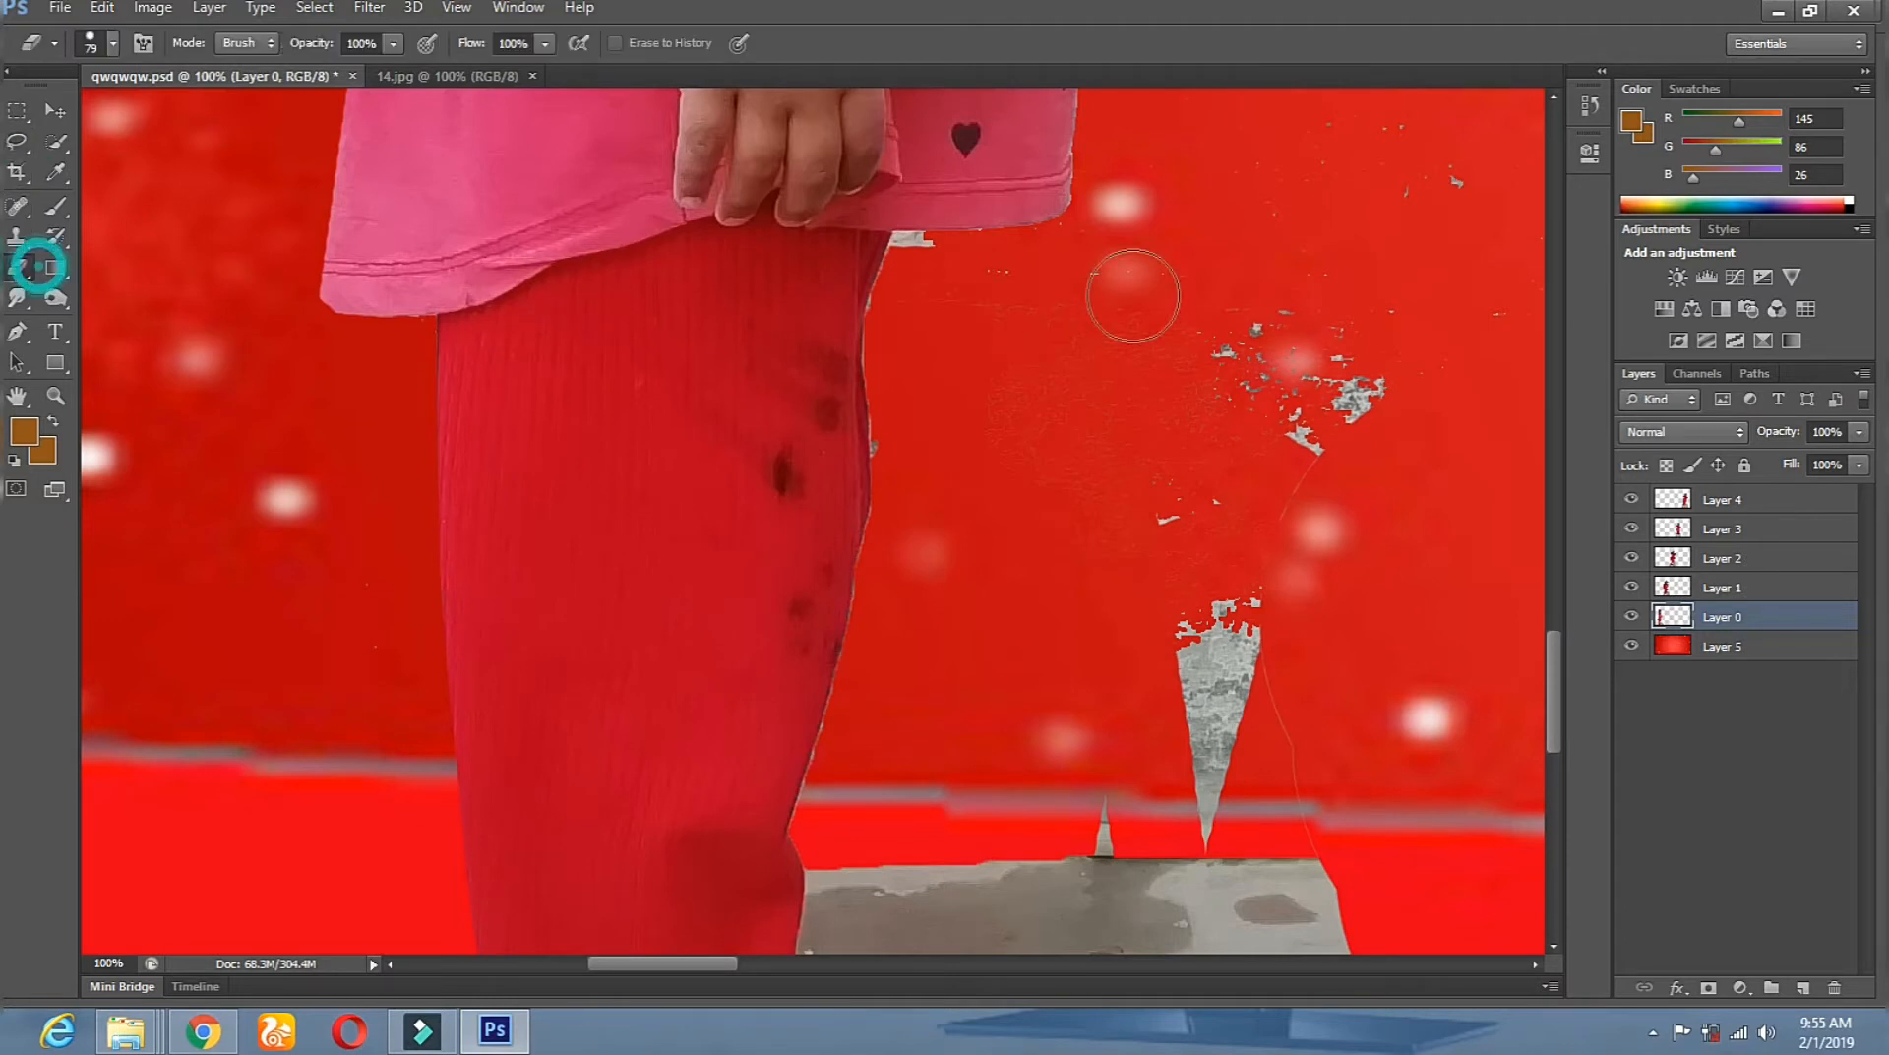
{"action": "right_click", "coordinate": [1133, 296]}
{"action": "mouse_move", "coordinate": [1181, 262]}
{"action": "left_mouse_down"}
{"action": "mouse_move", "coordinate": [1088, 449]}
{"action": "mouse_move", "coordinate": [1289, 423]}
{"action": "mouse_move", "coordinate": [1190, 795]}
{"action": "mouse_move", "coordinate": [1083, 836]}
{"action": "mouse_move", "coordinate": [1132, 866]}
{"action": "mouse_move", "coordinate": [1299, 871]}
{"action": "left_mouse_up"}
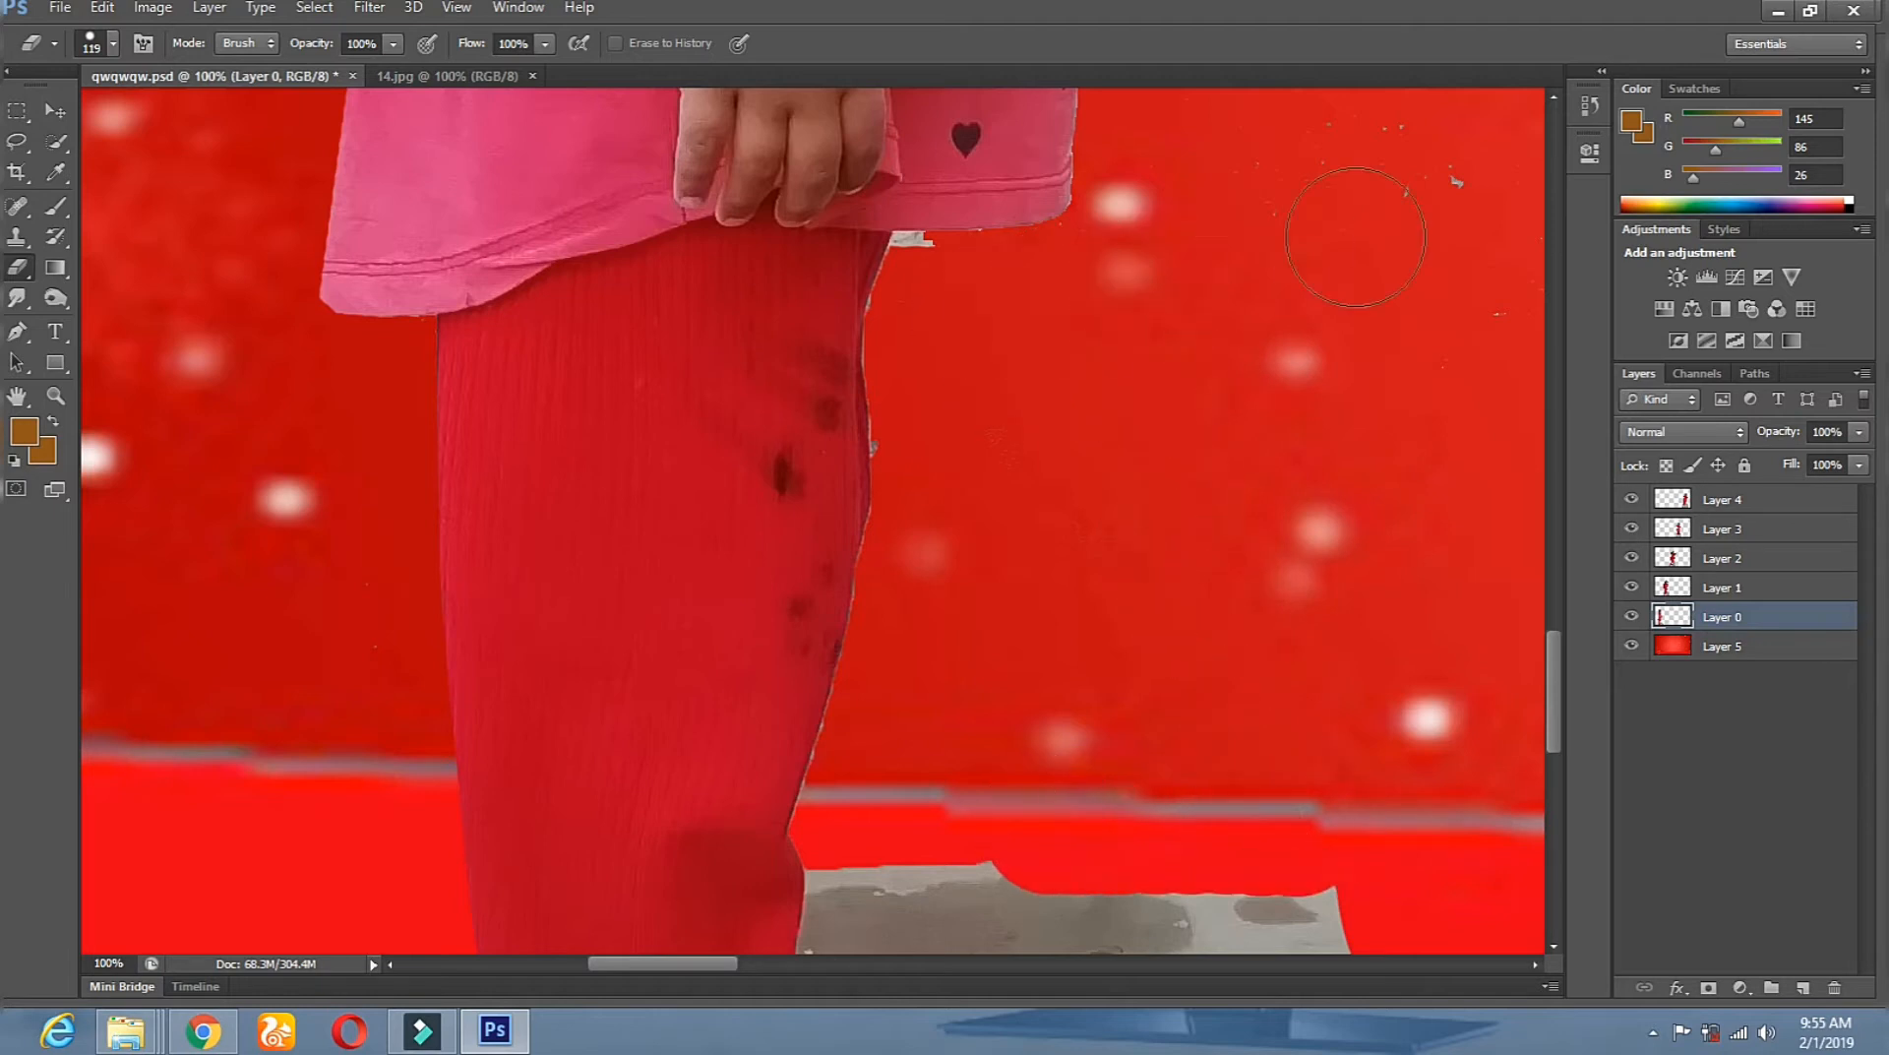
Erase the grey specks, then at 43 px erase fringe under the hem and along the leg.
{"action": "mouse_move", "coordinate": [1424, 167]}
{"action": "left_mouse_down"}
{"action": "mouse_move", "coordinate": [1405, 231]}
{"action": "mouse_move", "coordinate": [1509, 358]}
{"action": "left_mouse_up"}
{"action": "left_click_drag", "start_coordinate": [1273, 291], "coordinate": [1257, 434]}
{"action": "right_click", "coordinate": [1171, 262]}
{"action": "left_click", "coordinate": [1247, 314]}
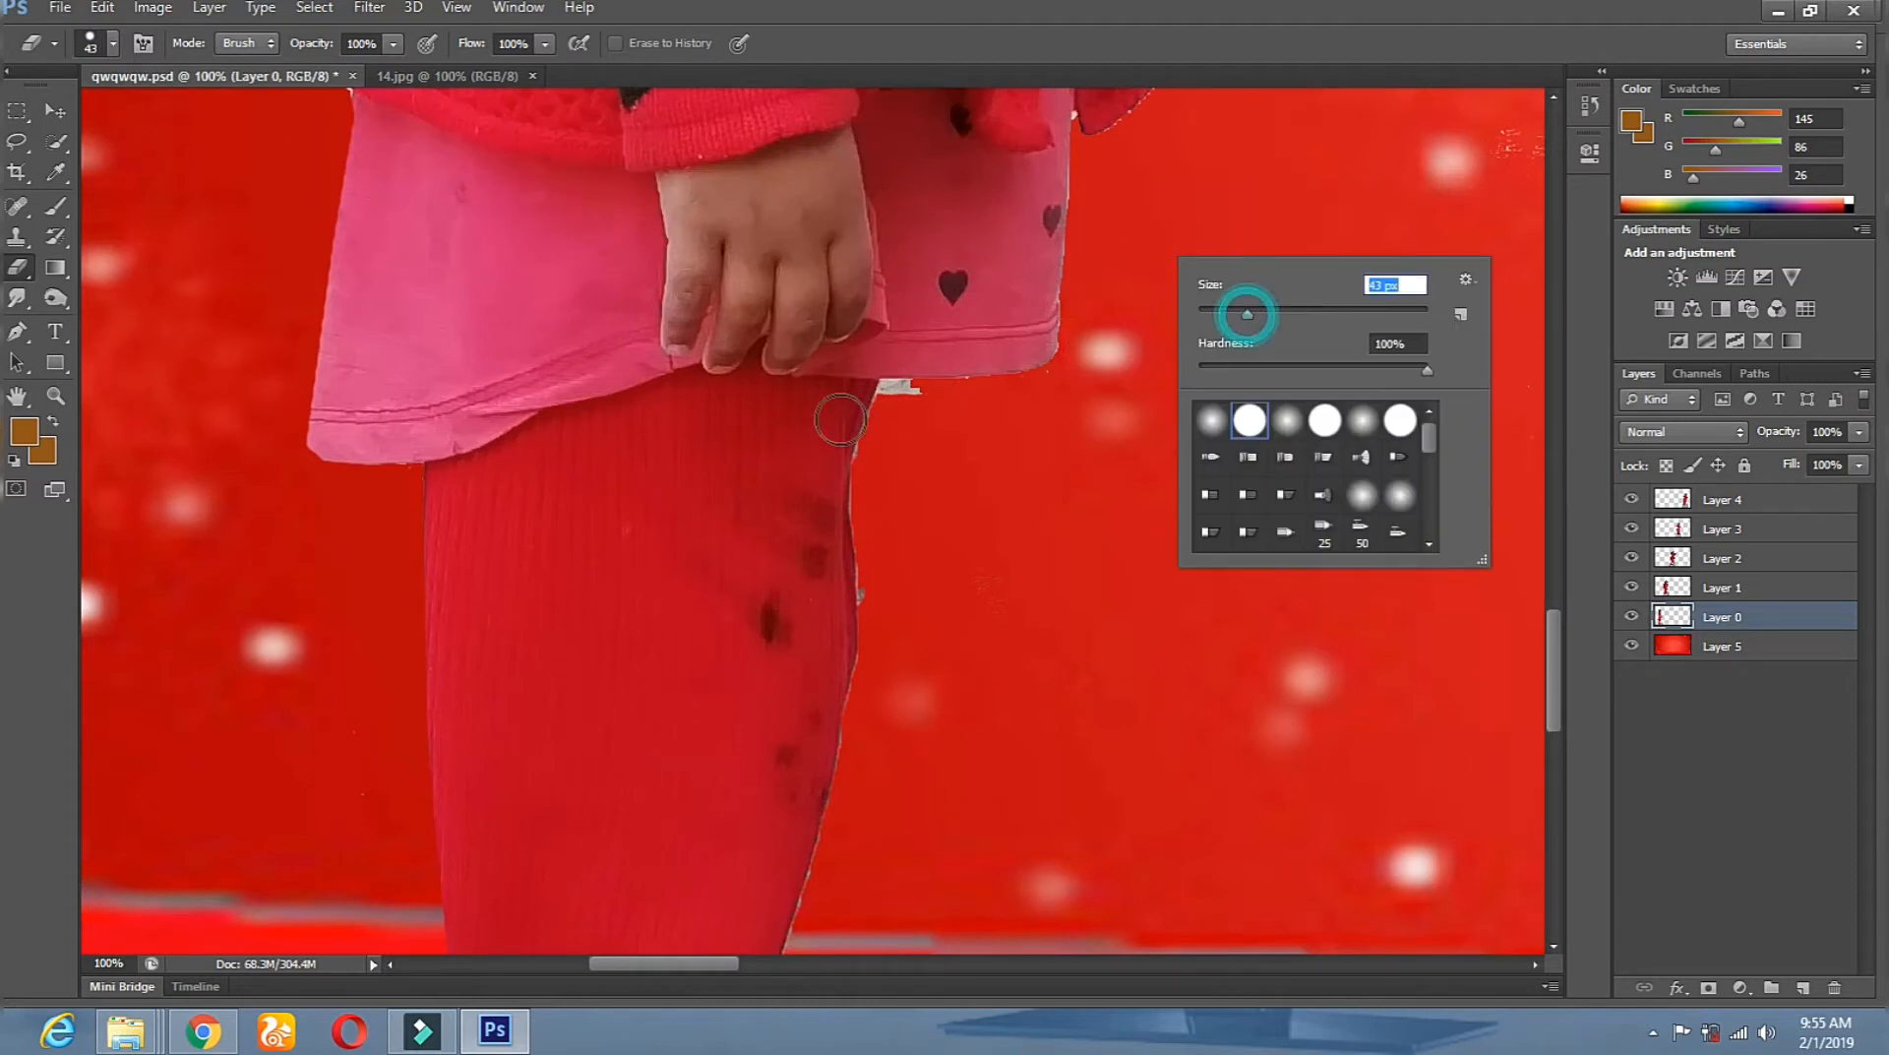
{"action": "left_click_drag", "start_coordinate": [1031, 392], "coordinate": [887, 407]}
{"action": "mouse_move", "coordinate": [868, 522]}
{"action": "left_mouse_down"}
{"action": "mouse_move", "coordinate": [887, 620]}
{"action": "mouse_move", "coordinate": [865, 692]}
{"action": "mouse_move", "coordinate": [919, 628]}
{"action": "mouse_move", "coordinate": [924, 310]}
{"action": "left_mouse_up"}
{"action": "mouse_move", "coordinate": [830, 558]}
{"action": "left_mouse_down"}
{"action": "mouse_move", "coordinate": [829, 632]}
{"action": "mouse_move", "coordinate": [803, 647]}
{"action": "mouse_move", "coordinate": [819, 699]}
{"action": "left_mouse_up"}
{"action": "left_click", "coordinate": [796, 829], "text": "shift"}
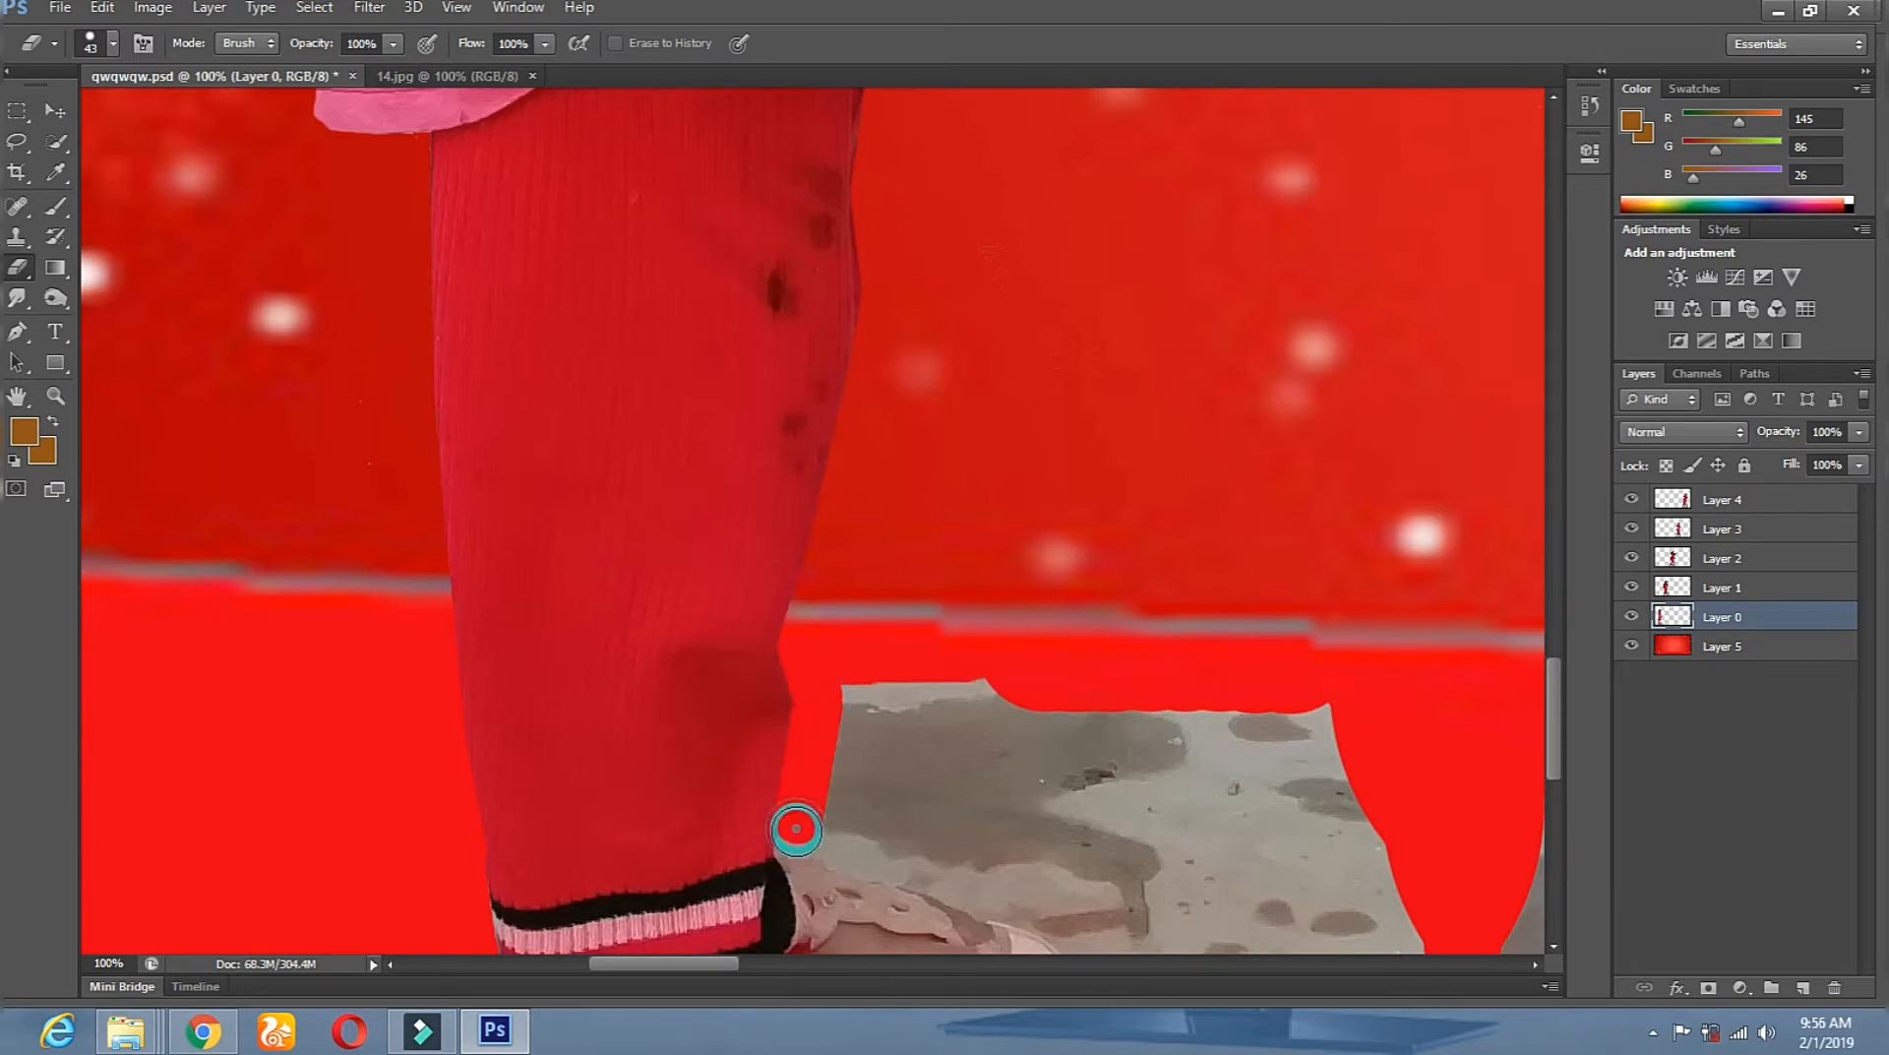
Erase a band of grey floor from the ankle around the sandal toe.
{"action": "left_click_drag", "start_coordinate": [934, 809], "coordinate": [933, 676]}
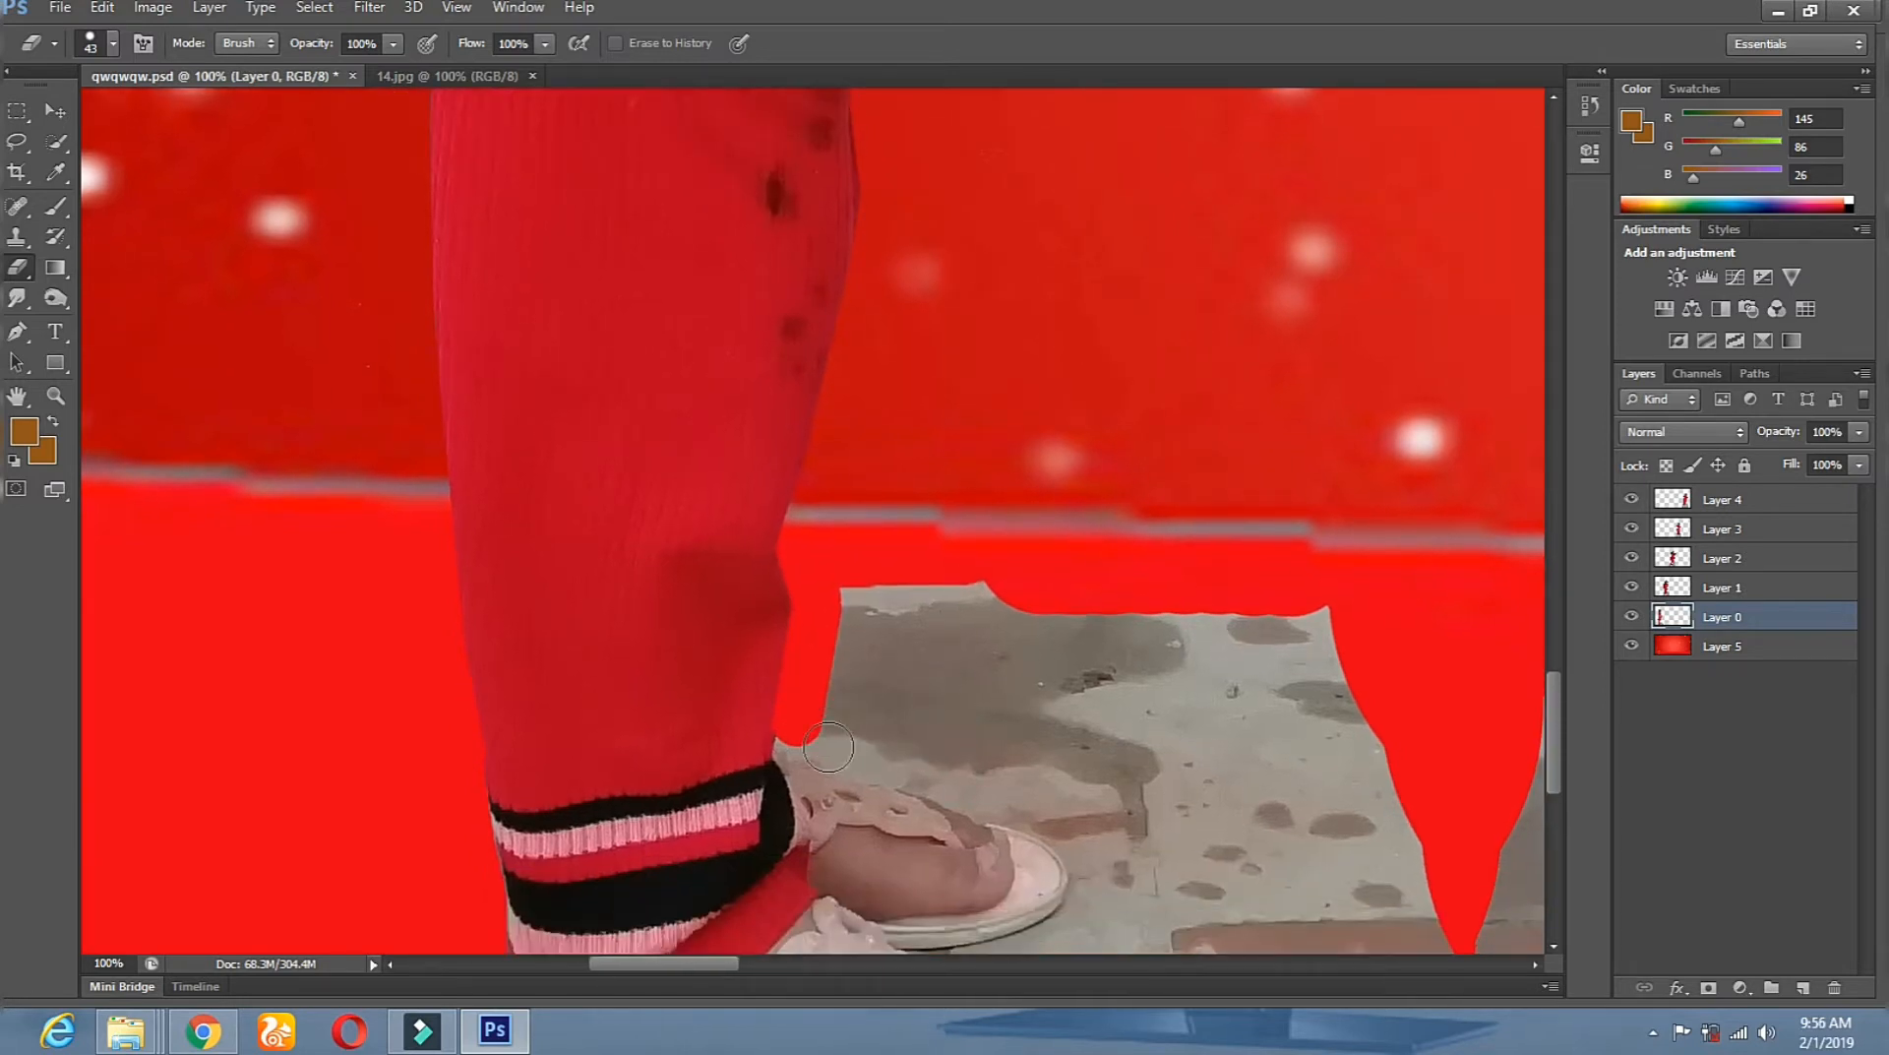
{"action": "left_click", "coordinate": [848, 742]}
{"action": "mouse_move", "coordinate": [864, 747]}
{"action": "left_mouse_down"}
{"action": "mouse_move", "coordinate": [1053, 815]}
{"action": "mouse_move", "coordinate": [1089, 861]}
{"action": "left_mouse_up"}
{"action": "left_click_drag", "start_coordinate": [1057, 718], "coordinate": [1029, 603]}
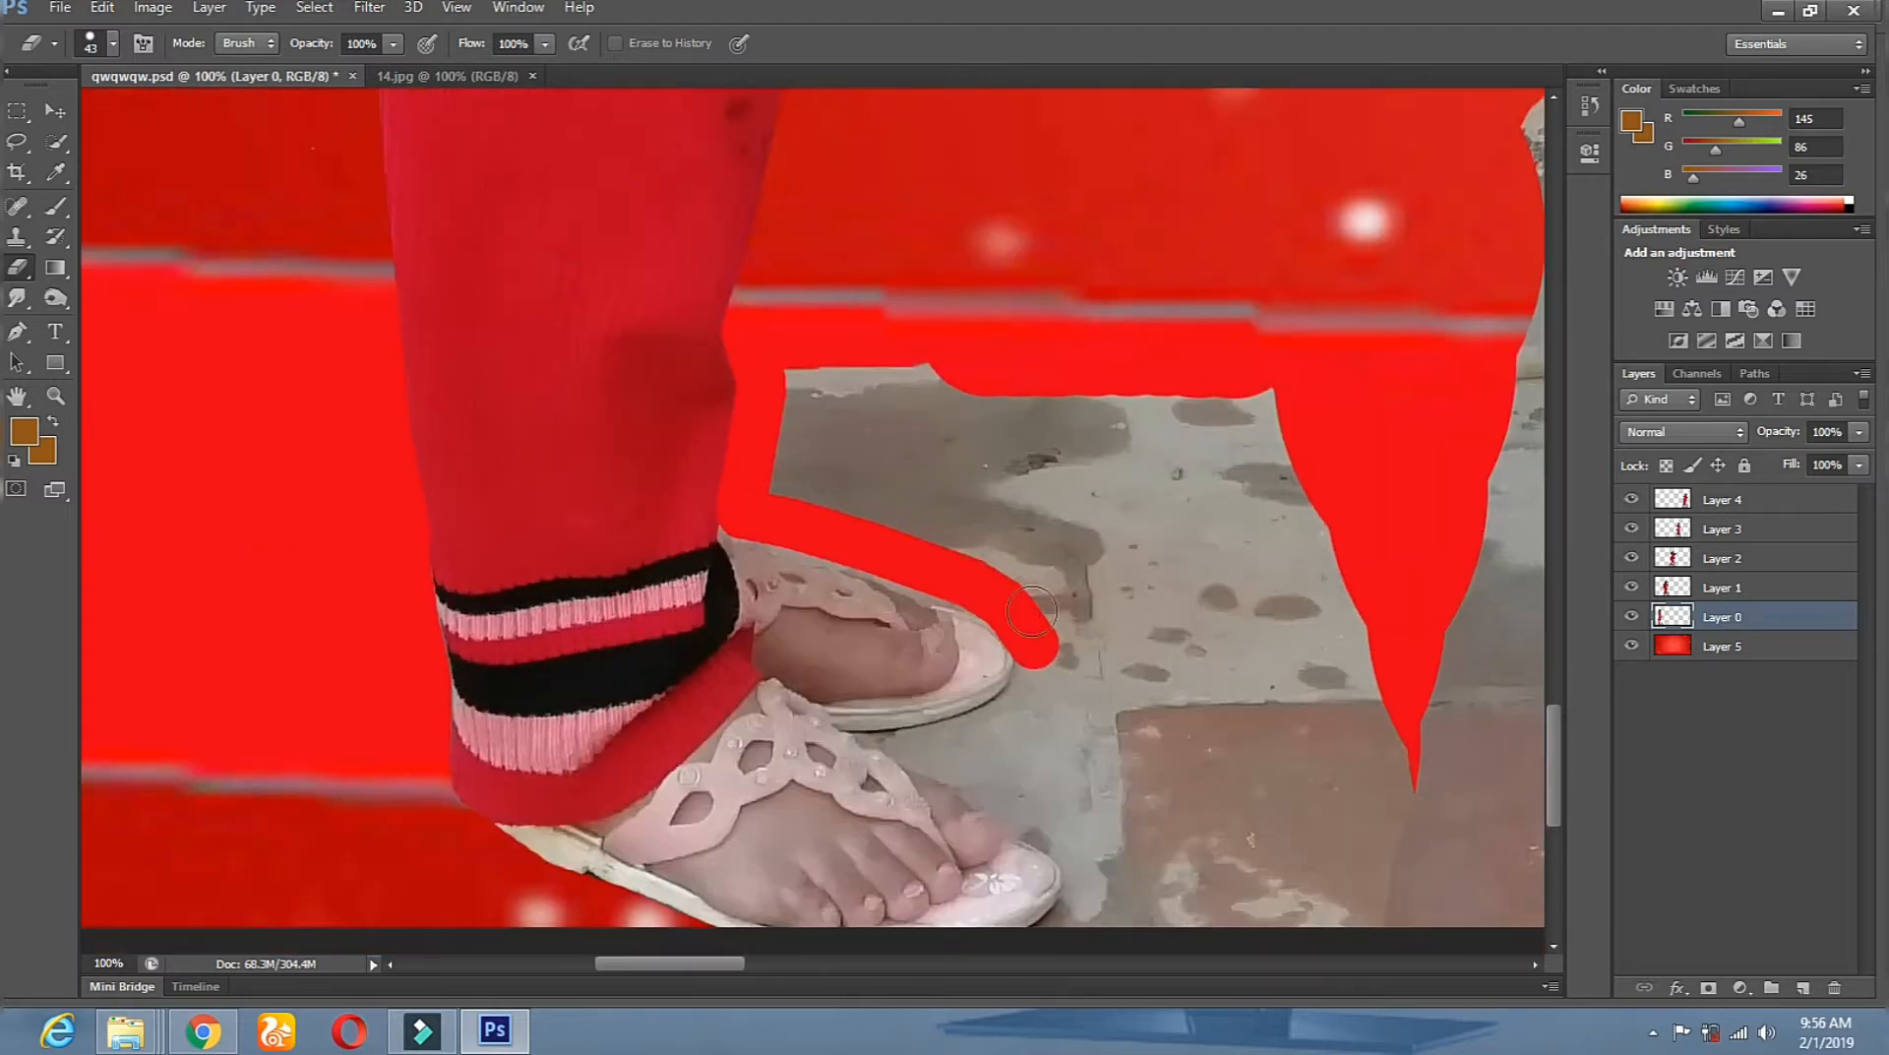
{"action": "mouse_move", "coordinate": [1032, 685]}
{"action": "left_mouse_down"}
{"action": "mouse_move", "coordinate": [1035, 657]}
{"action": "mouse_move", "coordinate": [998, 726]}
{"action": "mouse_move", "coordinate": [910, 748]}
{"action": "left_mouse_up"}
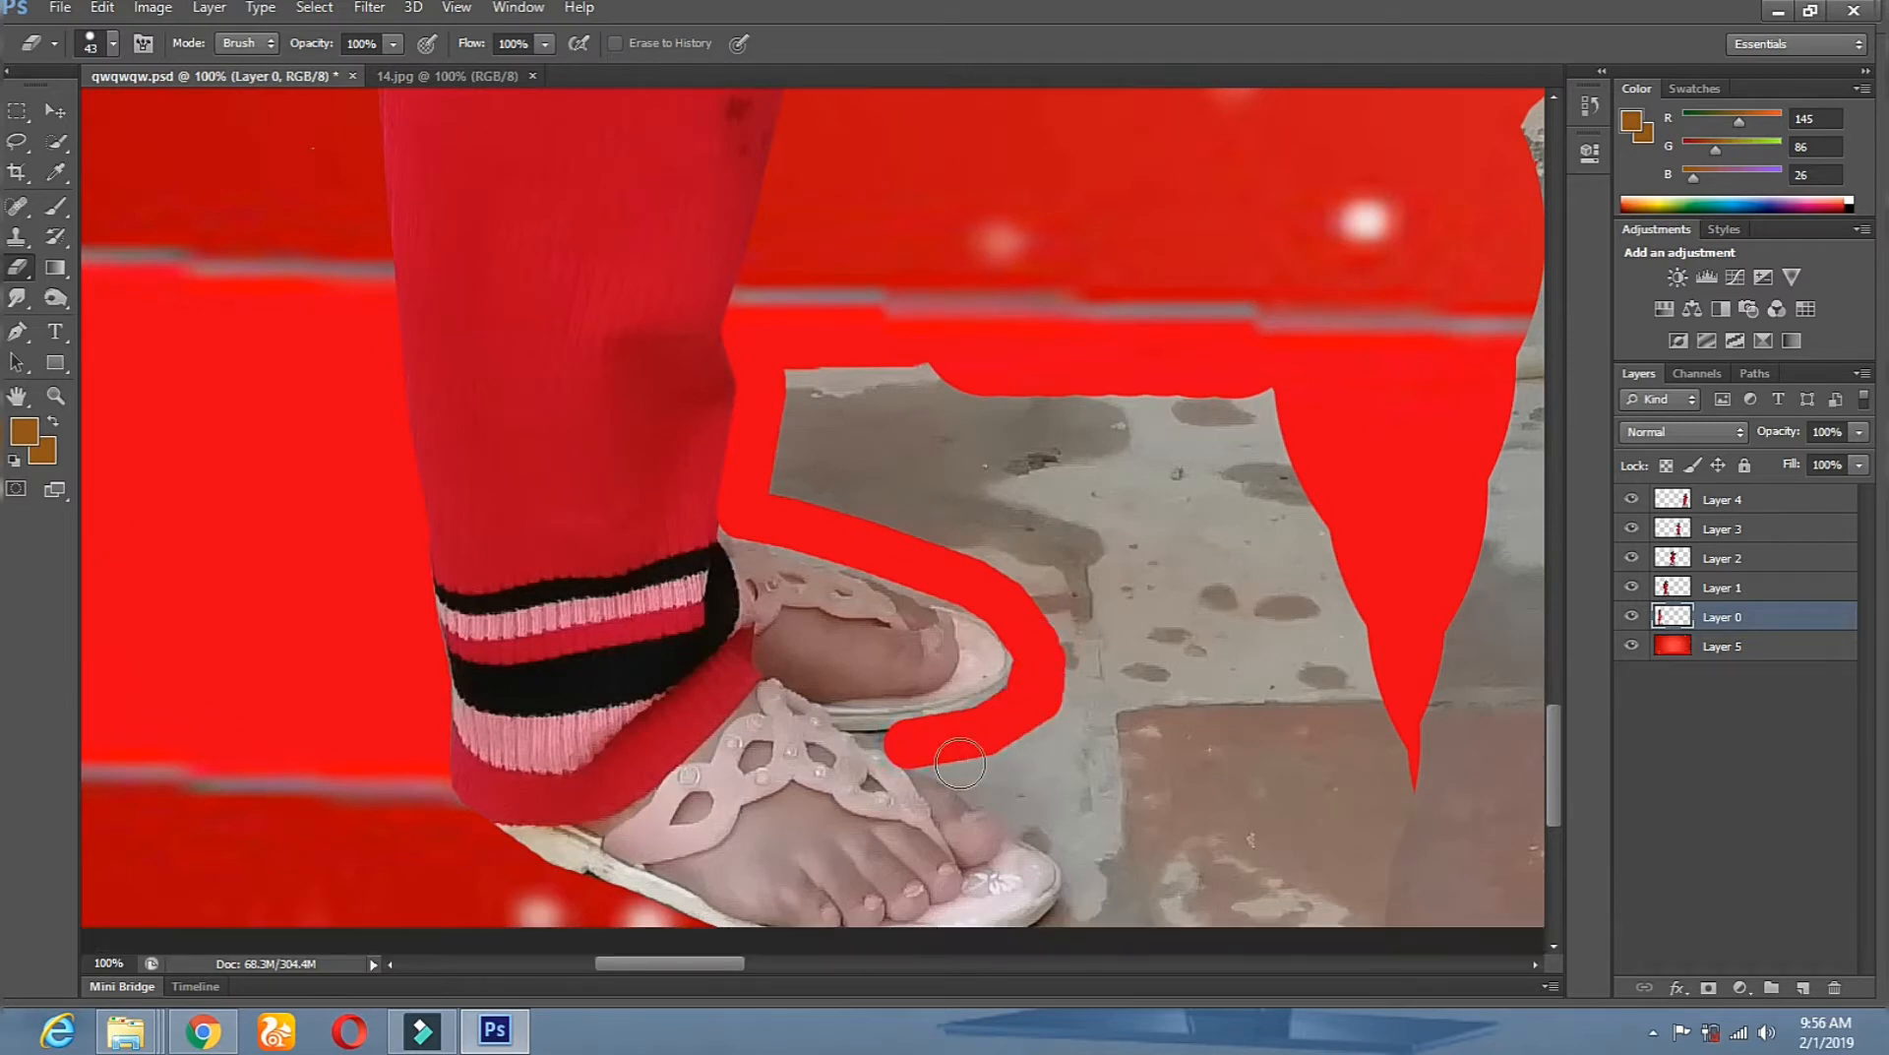
At 20 px, erase the floor under the sandal edge and beside the toes.
{"action": "right_click", "coordinate": [985, 697]}
{"action": "left_click", "coordinate": [1035, 753]}
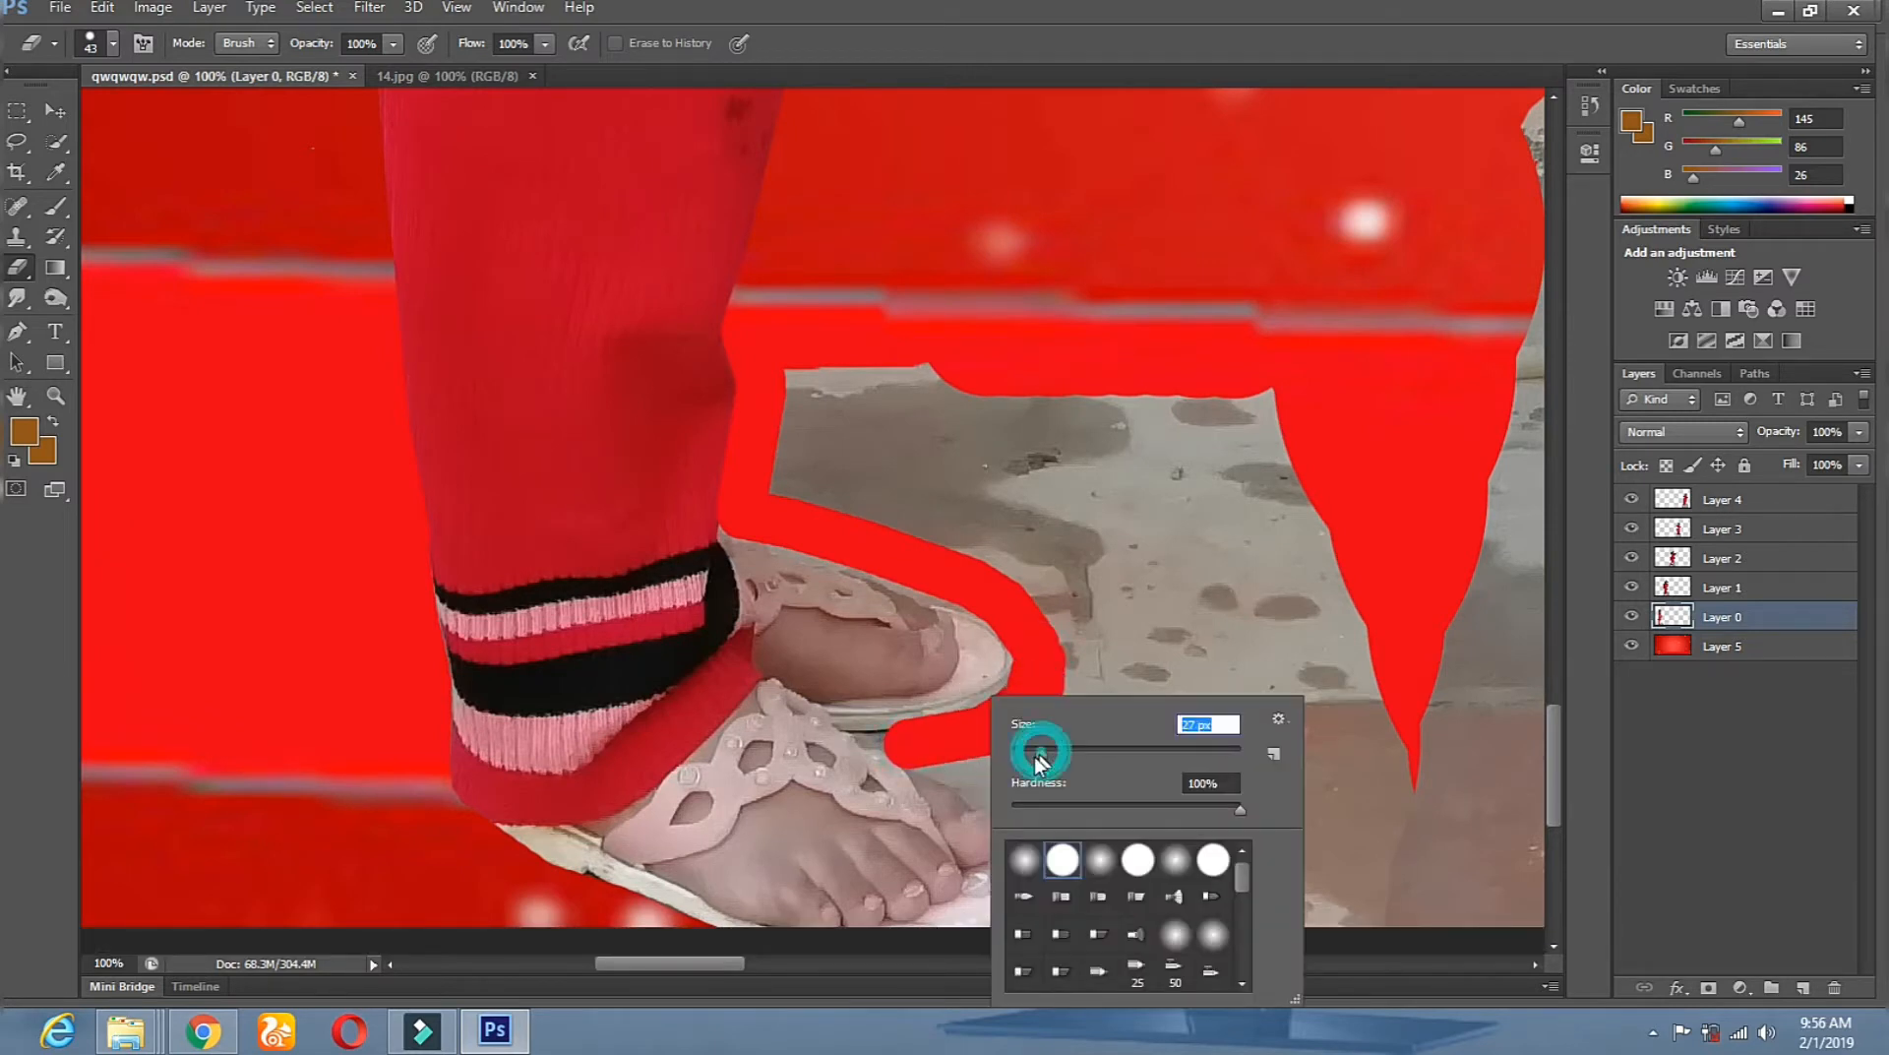
{"action": "left_click", "coordinate": [910, 739]}
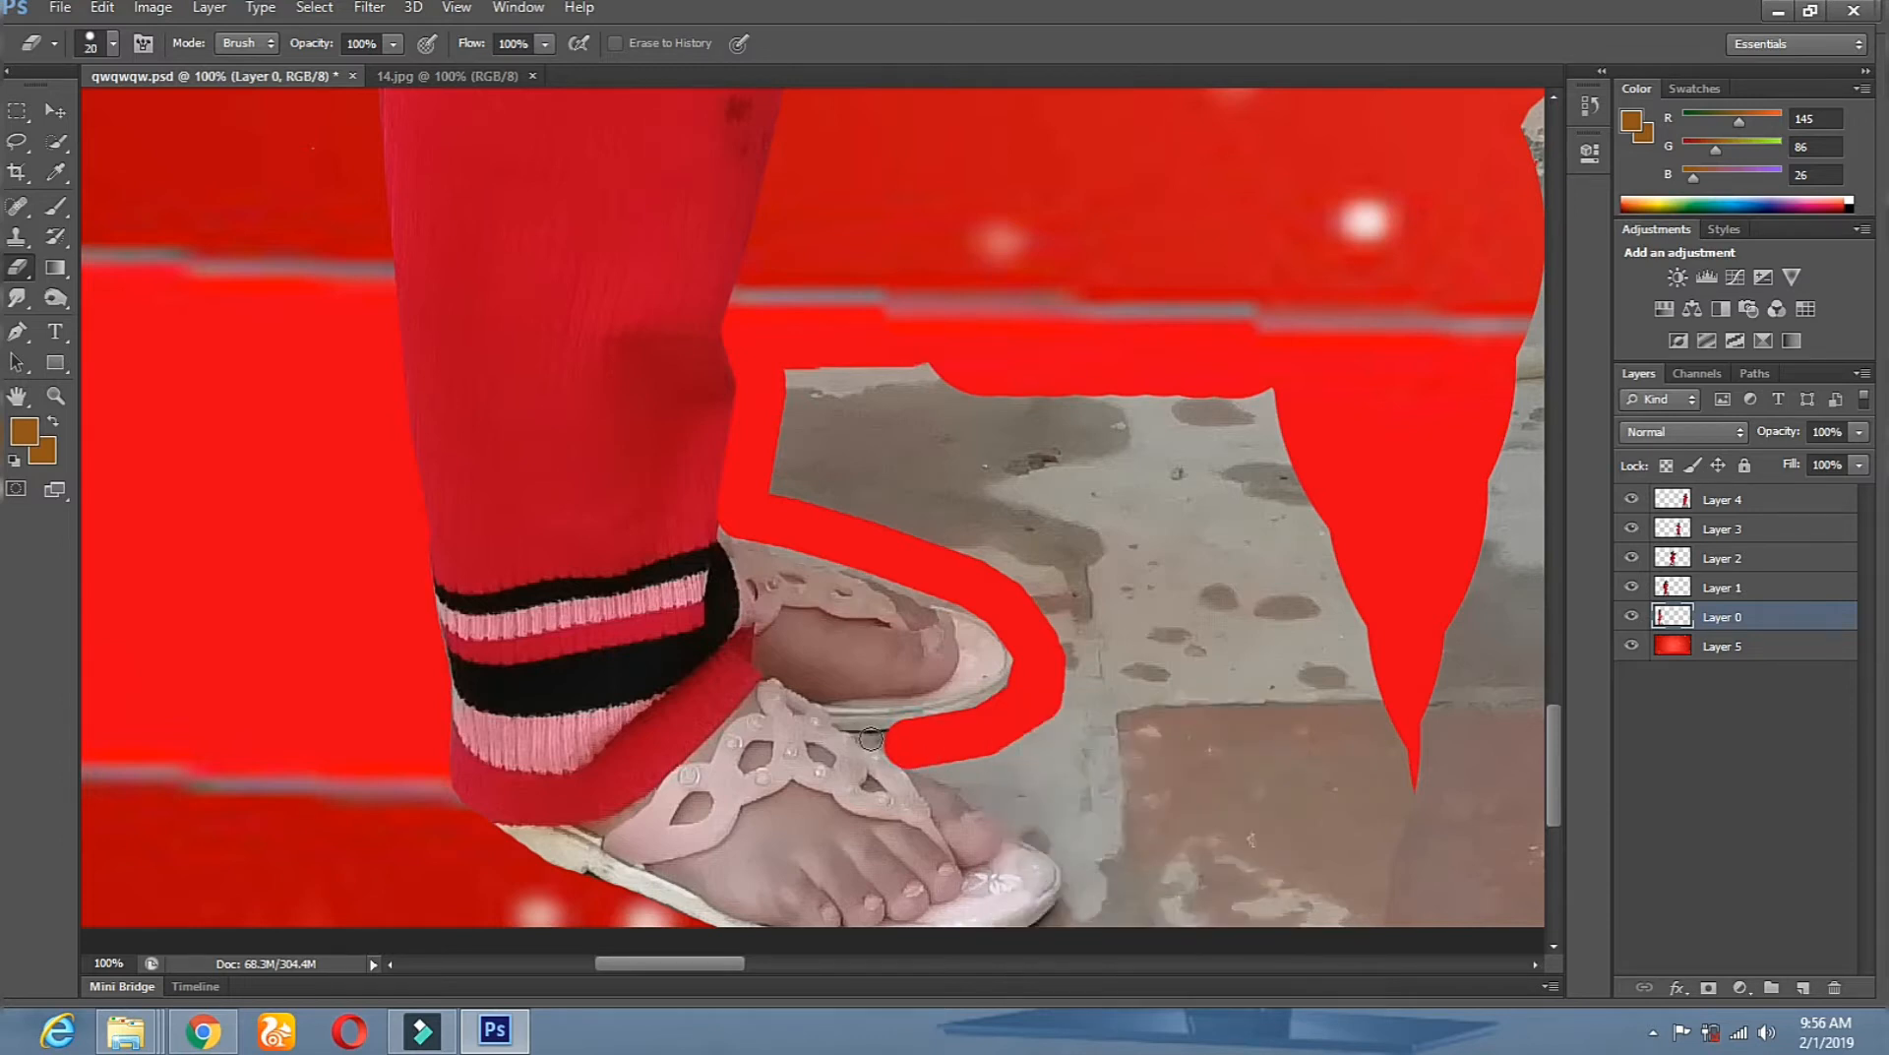
{"action": "mouse_move", "coordinate": [875, 739]}
{"action": "left_mouse_down"}
{"action": "mouse_move", "coordinate": [881, 740]}
{"action": "mouse_move", "coordinate": [981, 792]}
{"action": "left_mouse_up"}
{"action": "left_click", "coordinate": [913, 732]}
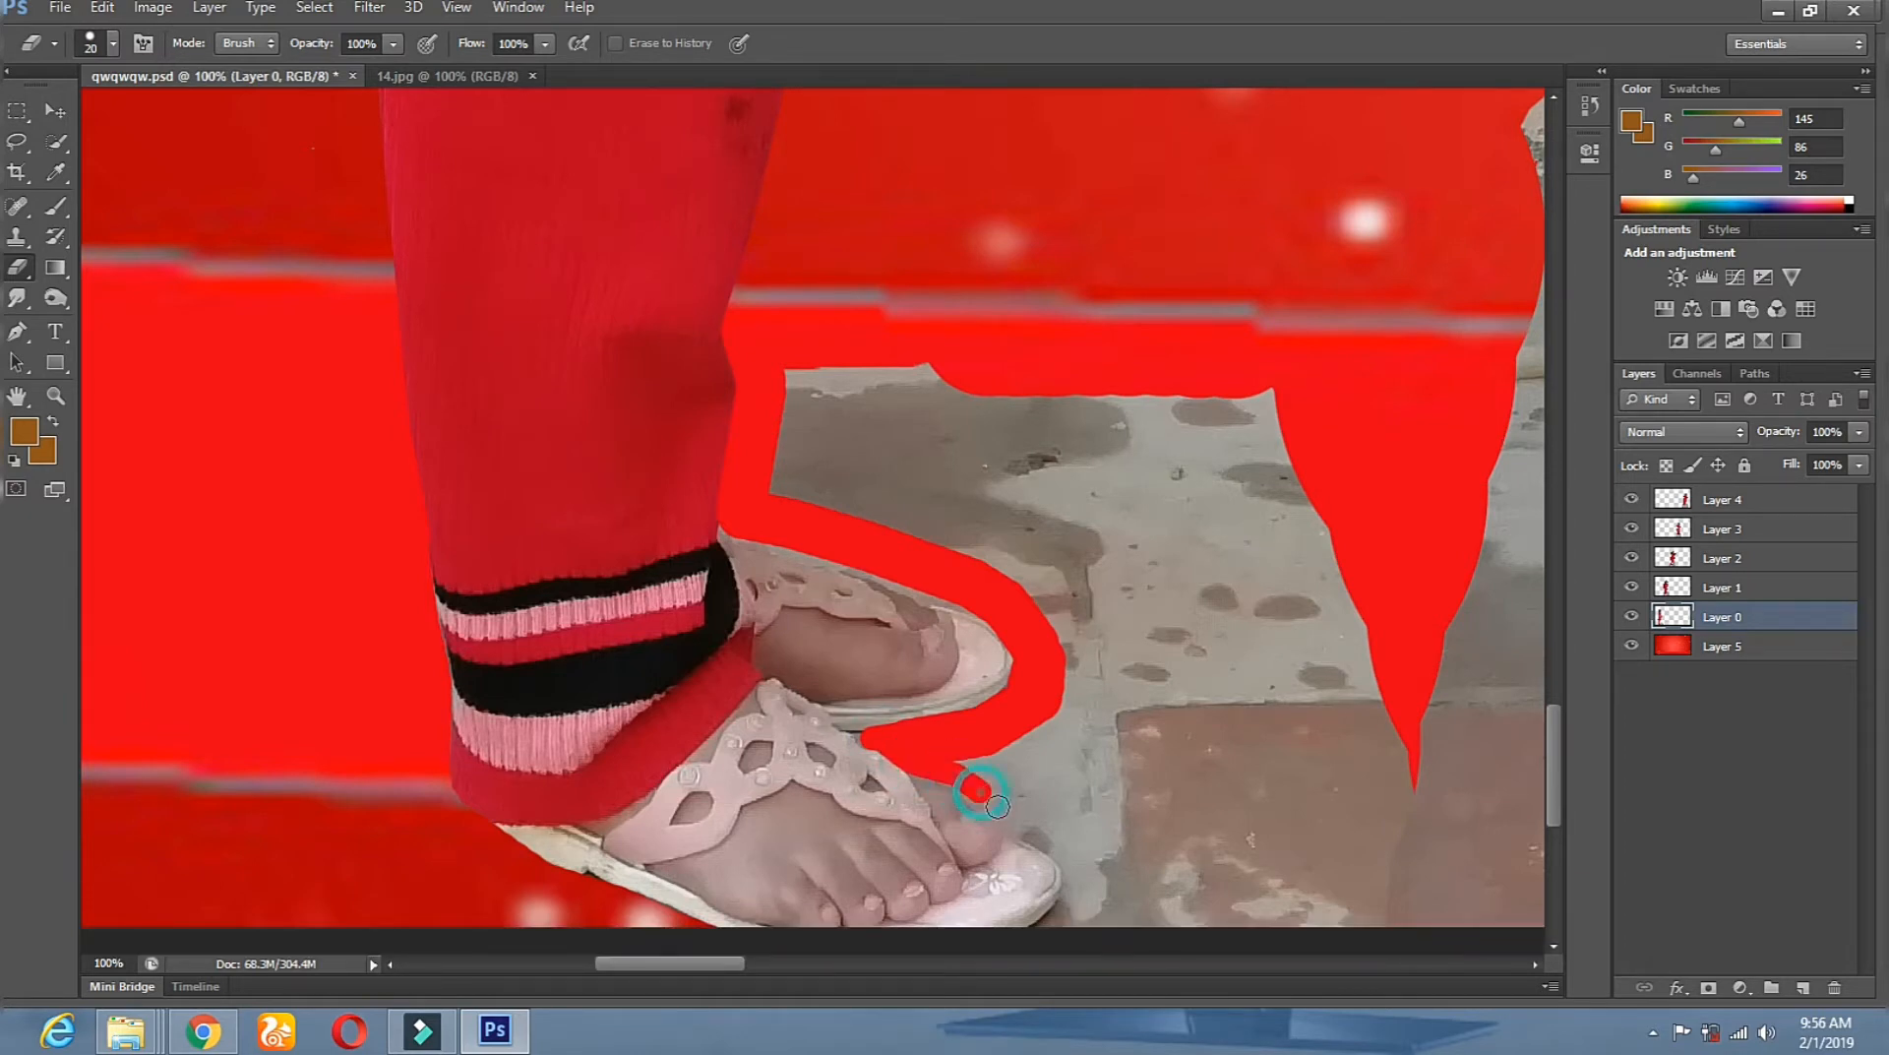
{"action": "left_click_drag", "start_coordinate": [1034, 836], "coordinate": [1060, 860]}
{"action": "left_click_drag", "start_coordinate": [987, 781], "coordinate": [954, 871]}
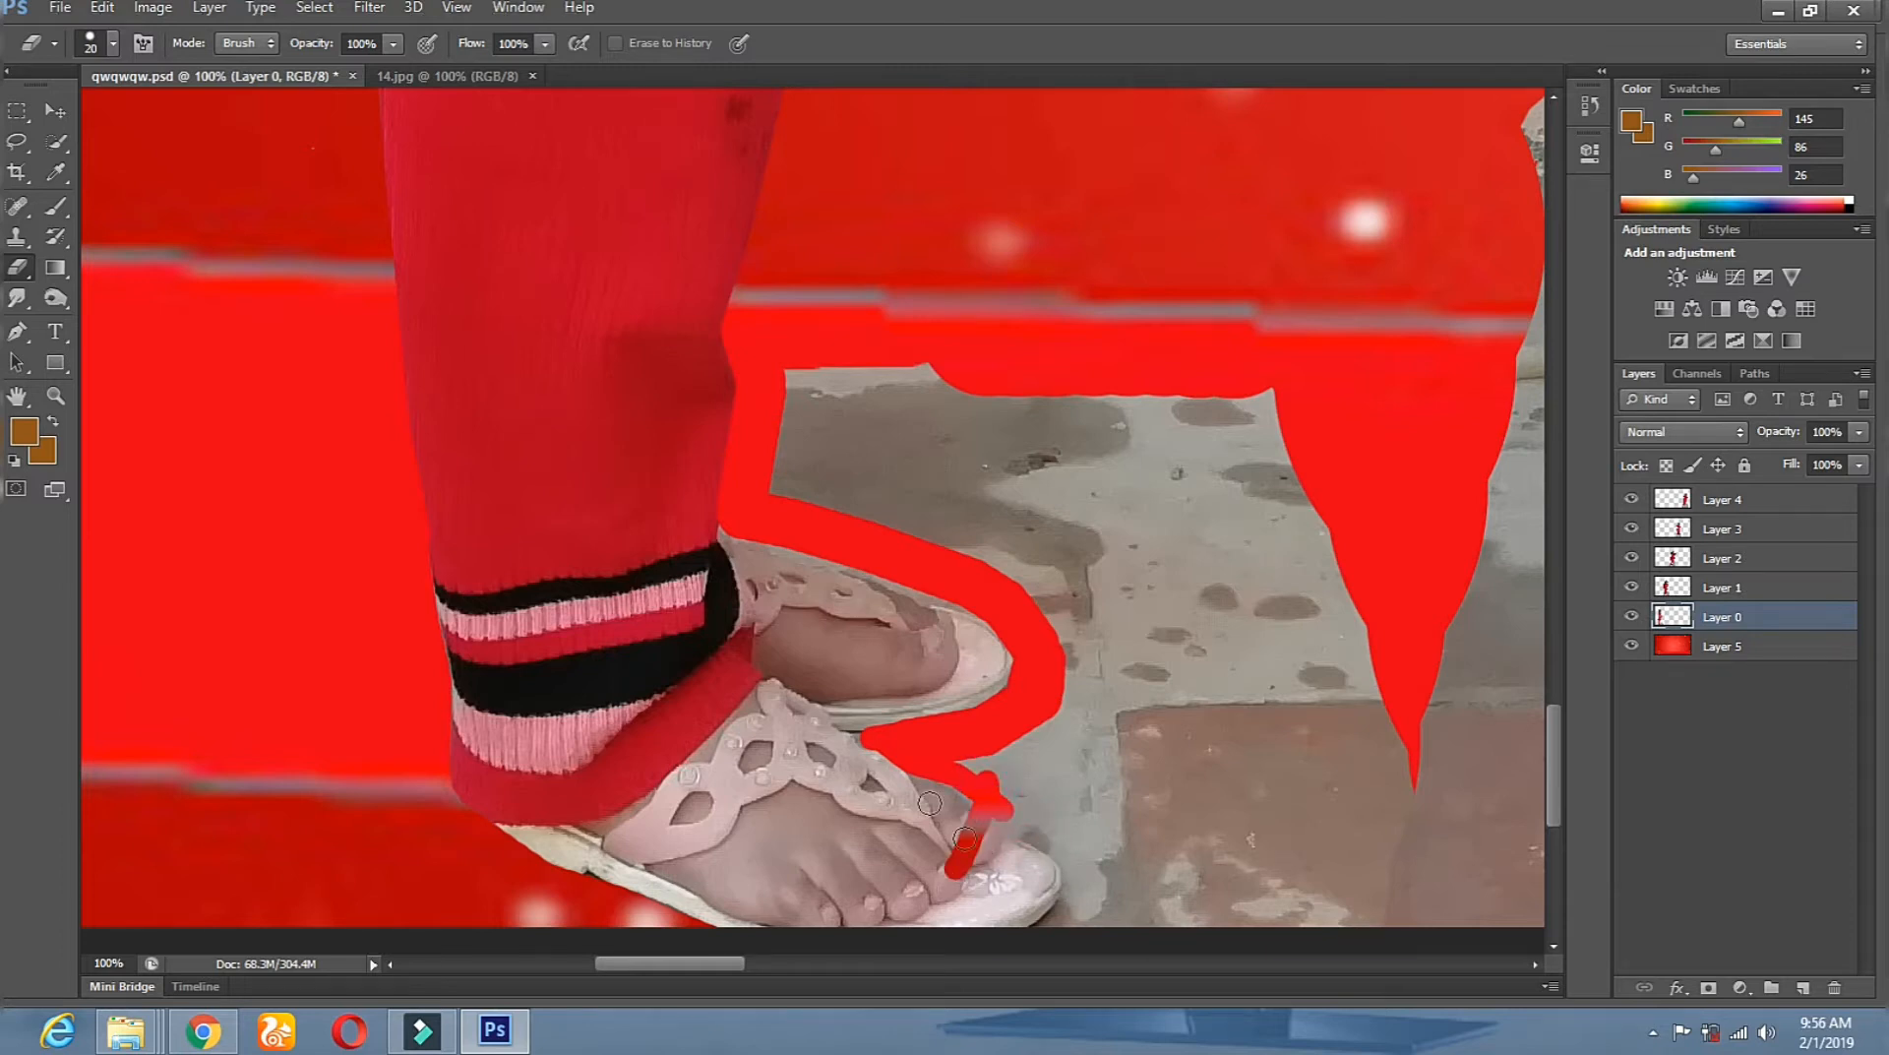
Undo the last eraser stroke on the toe with Edit > Undo Eraser.
{"action": "left_click", "coordinate": [147, 10]}
{"action": "mouse_move", "coordinate": [102, 8]}
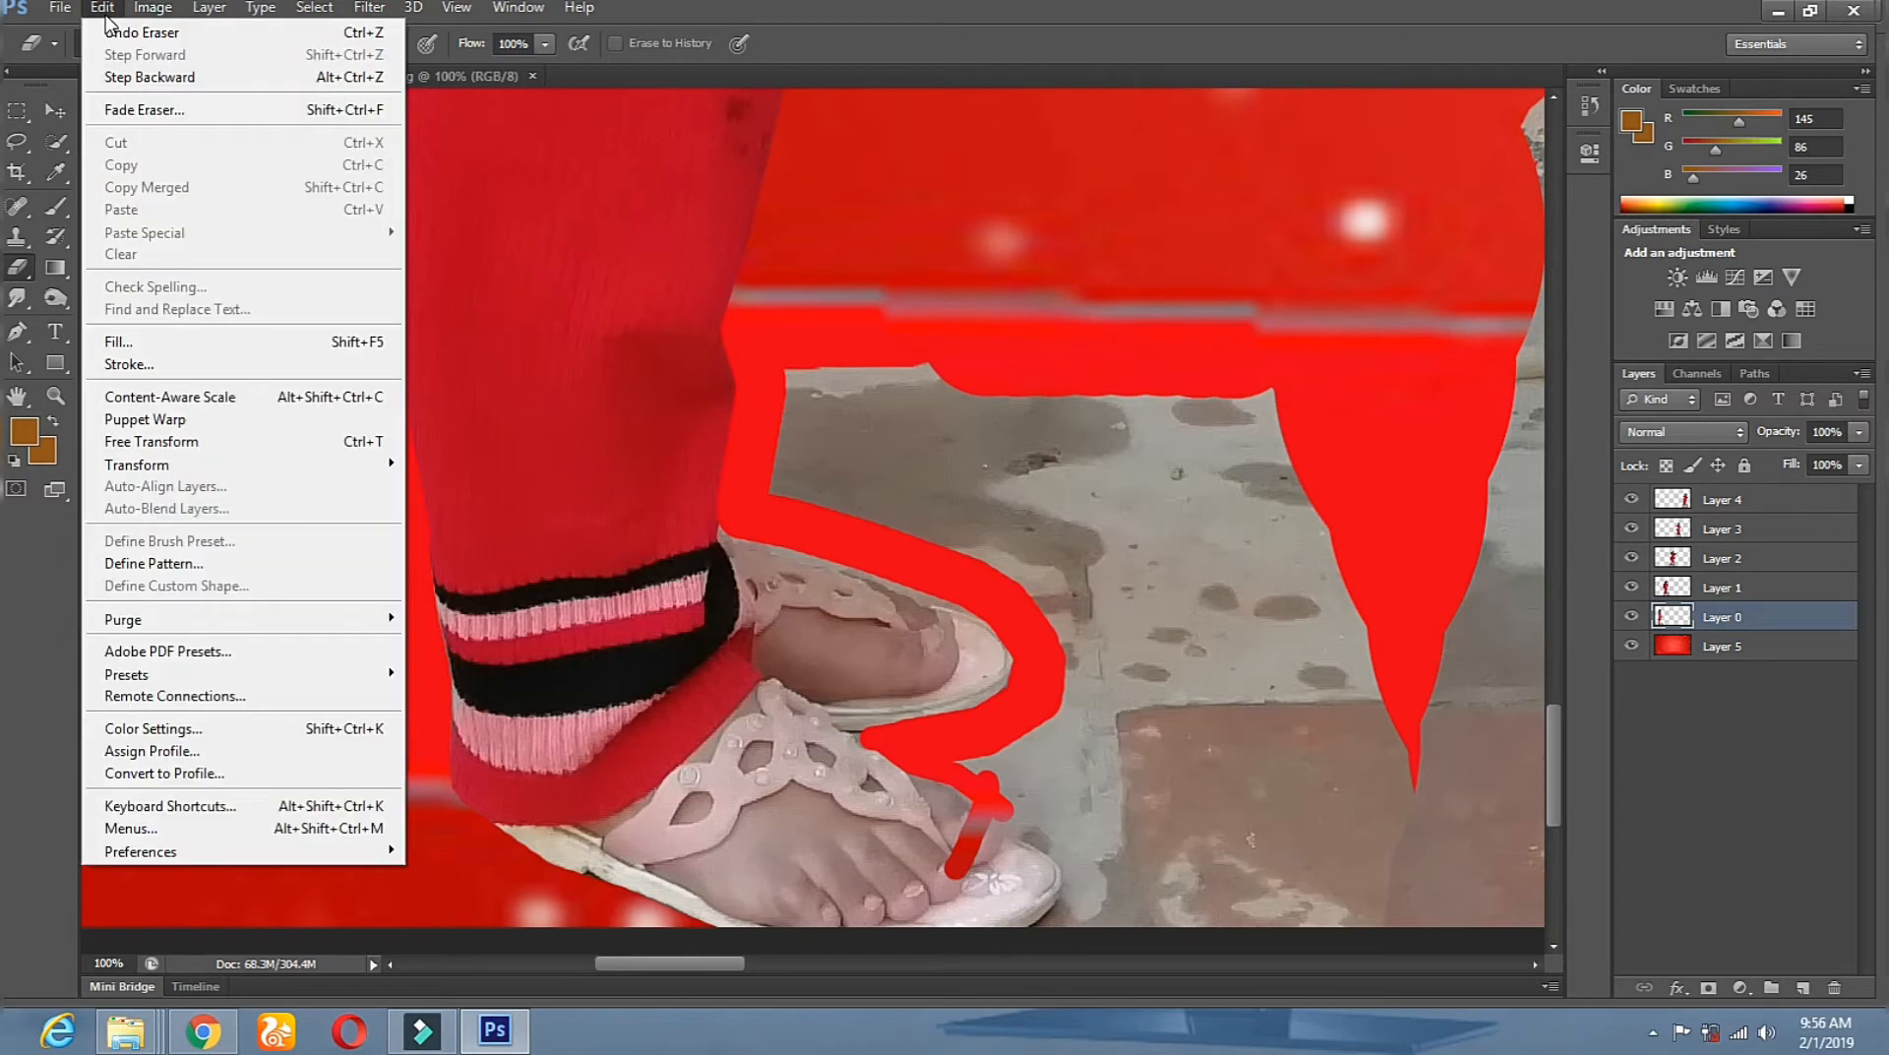
{"action": "left_click", "coordinate": [356, 35]}
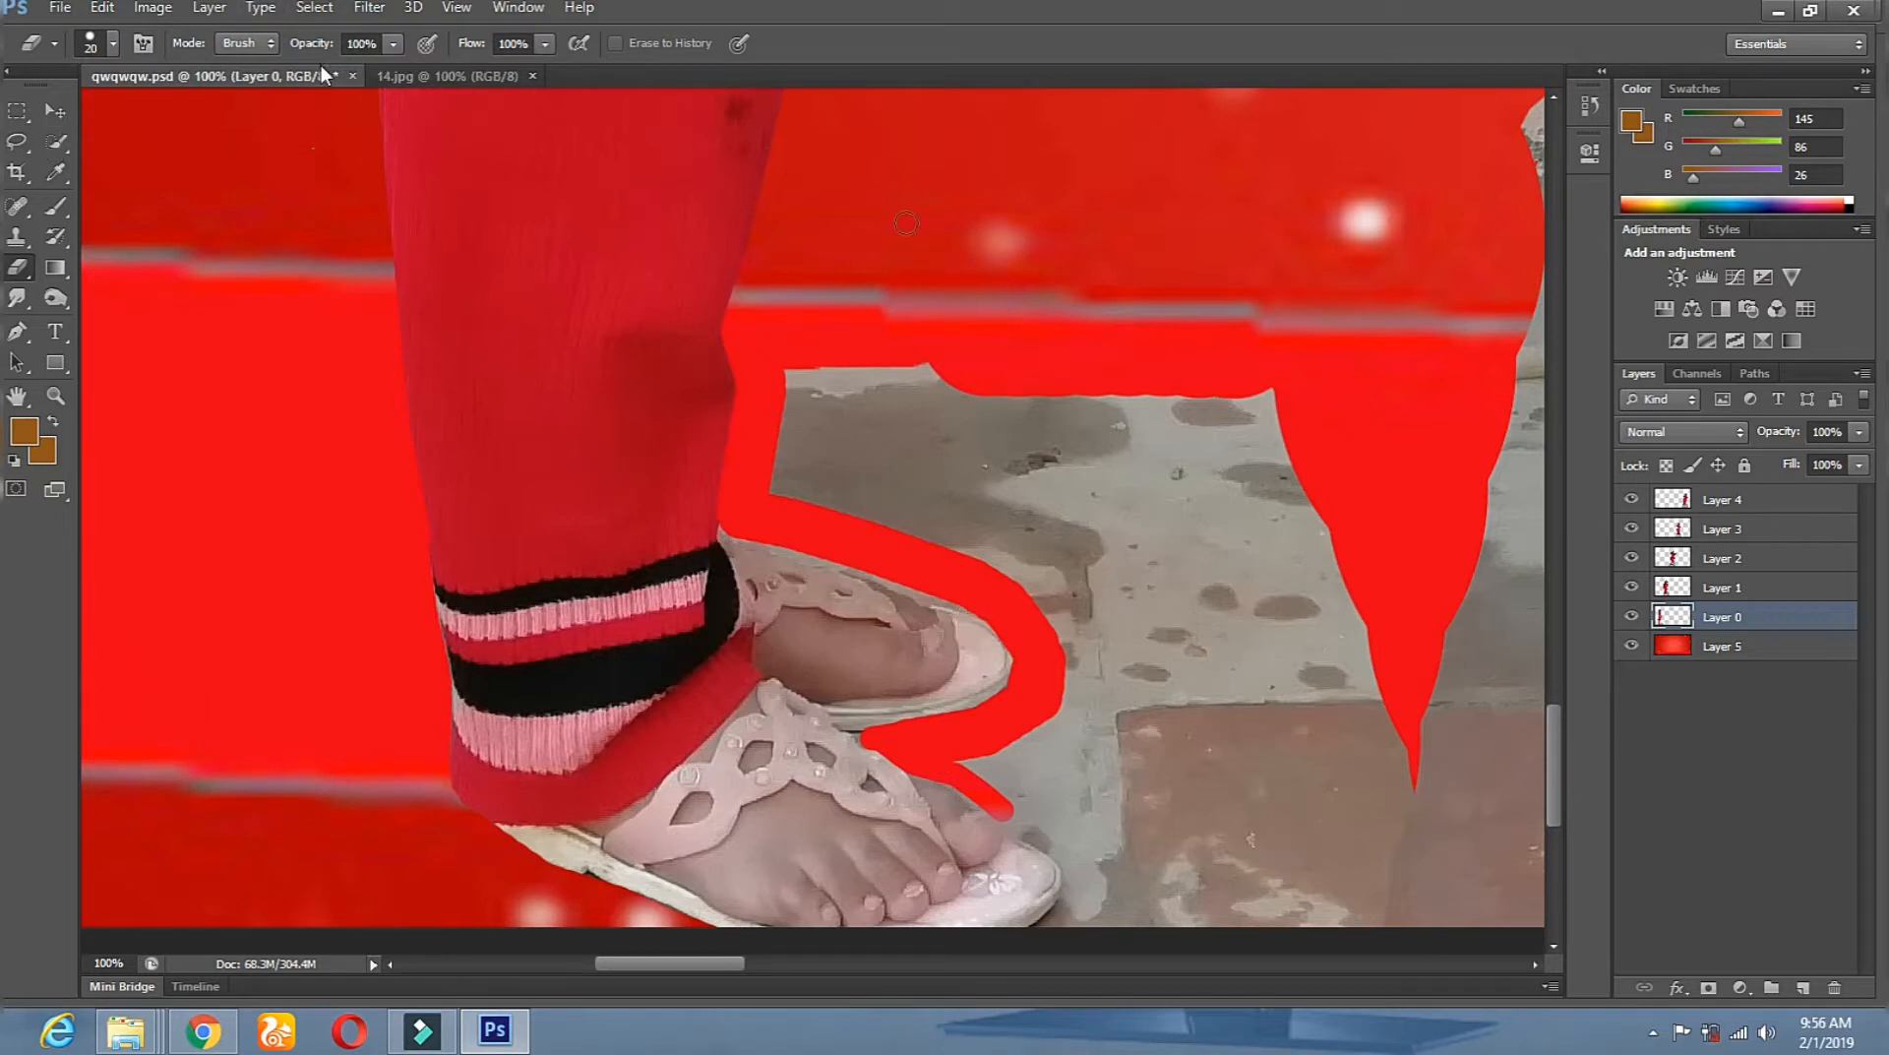
At 39 px, erase the grey patch's top-left corner and the floor beside the sandal.
{"action": "right_click", "coordinate": [1063, 467]}
{"action": "left_click_drag", "start_coordinate": [1127, 523], "coordinate": [1138, 524]}
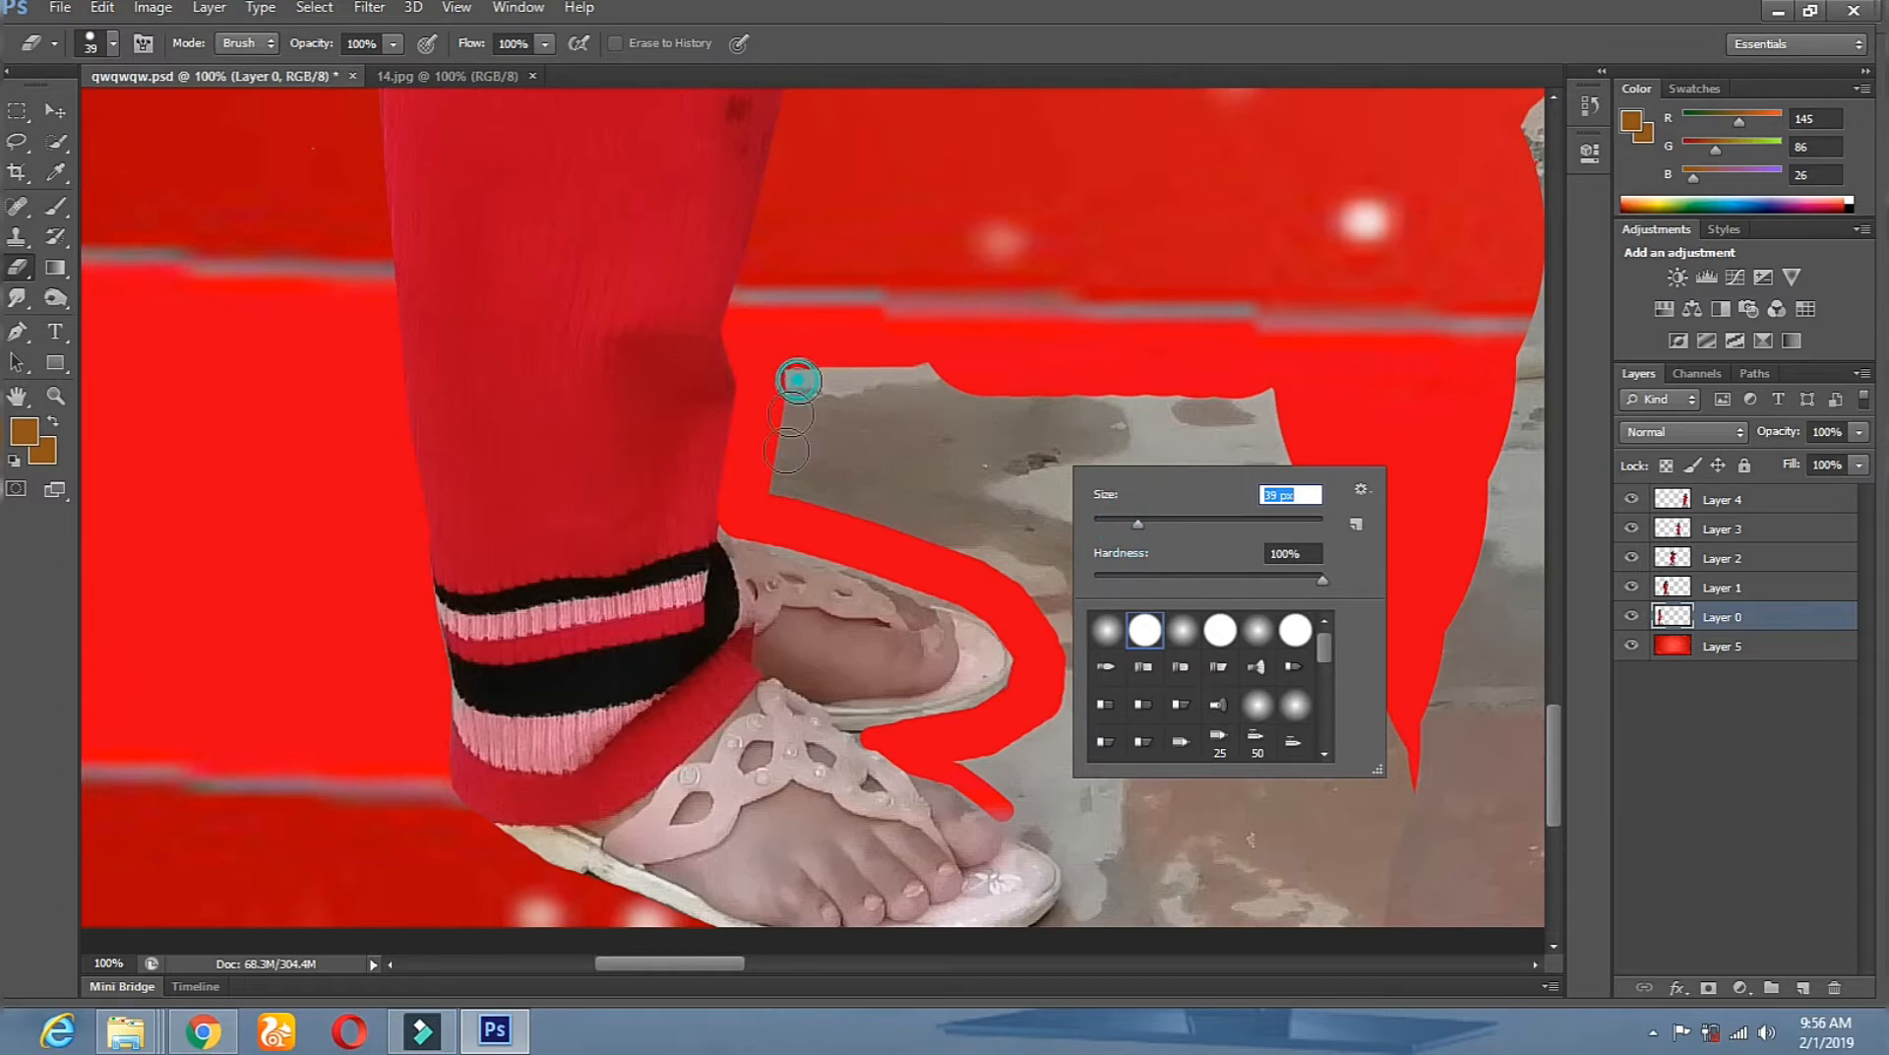
{"action": "left_click_drag", "start_coordinate": [797, 380], "coordinate": [822, 423]}
{"action": "scroll", "coordinate": [1082, 640], "scroll_direction": "down", "scroll_amount": 3}
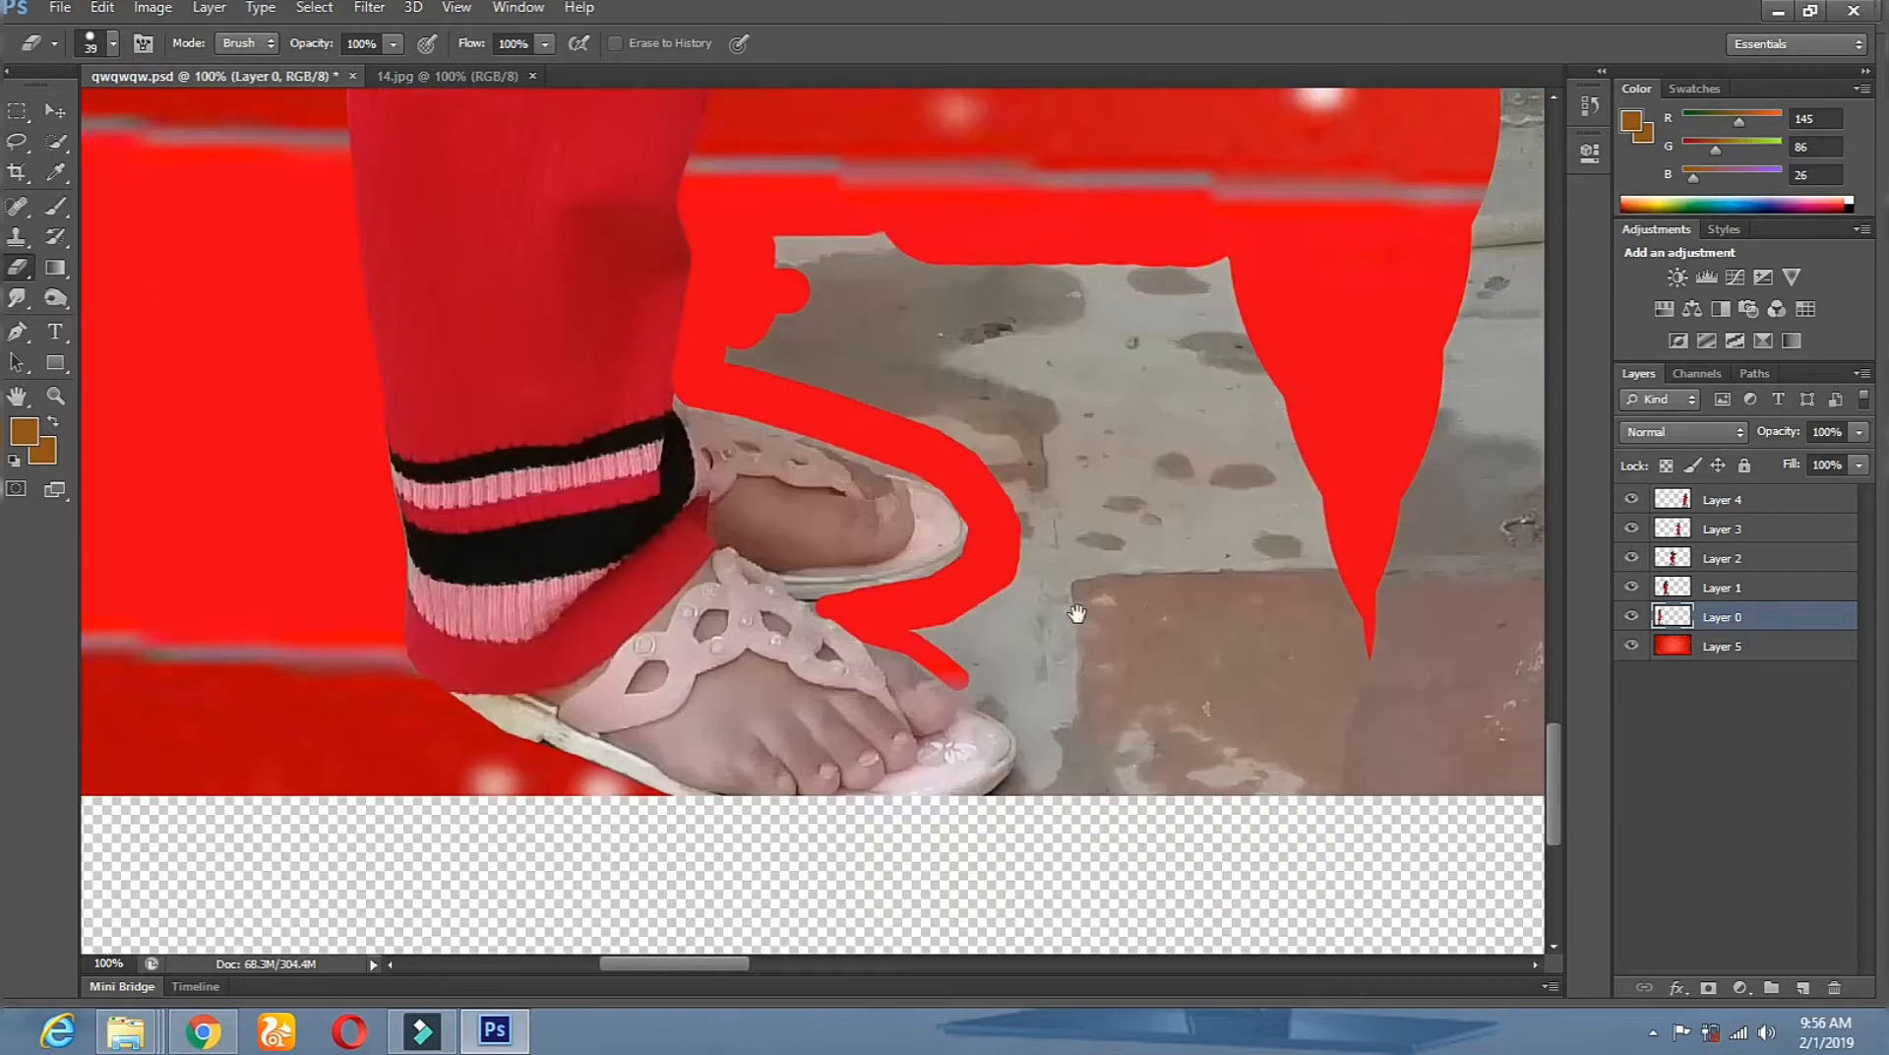
{"action": "mouse_move", "coordinate": [981, 677]}
{"action": "left_mouse_down"}
{"action": "mouse_move", "coordinate": [1038, 745]}
{"action": "mouse_move", "coordinate": [1013, 797]}
{"action": "left_mouse_up"}
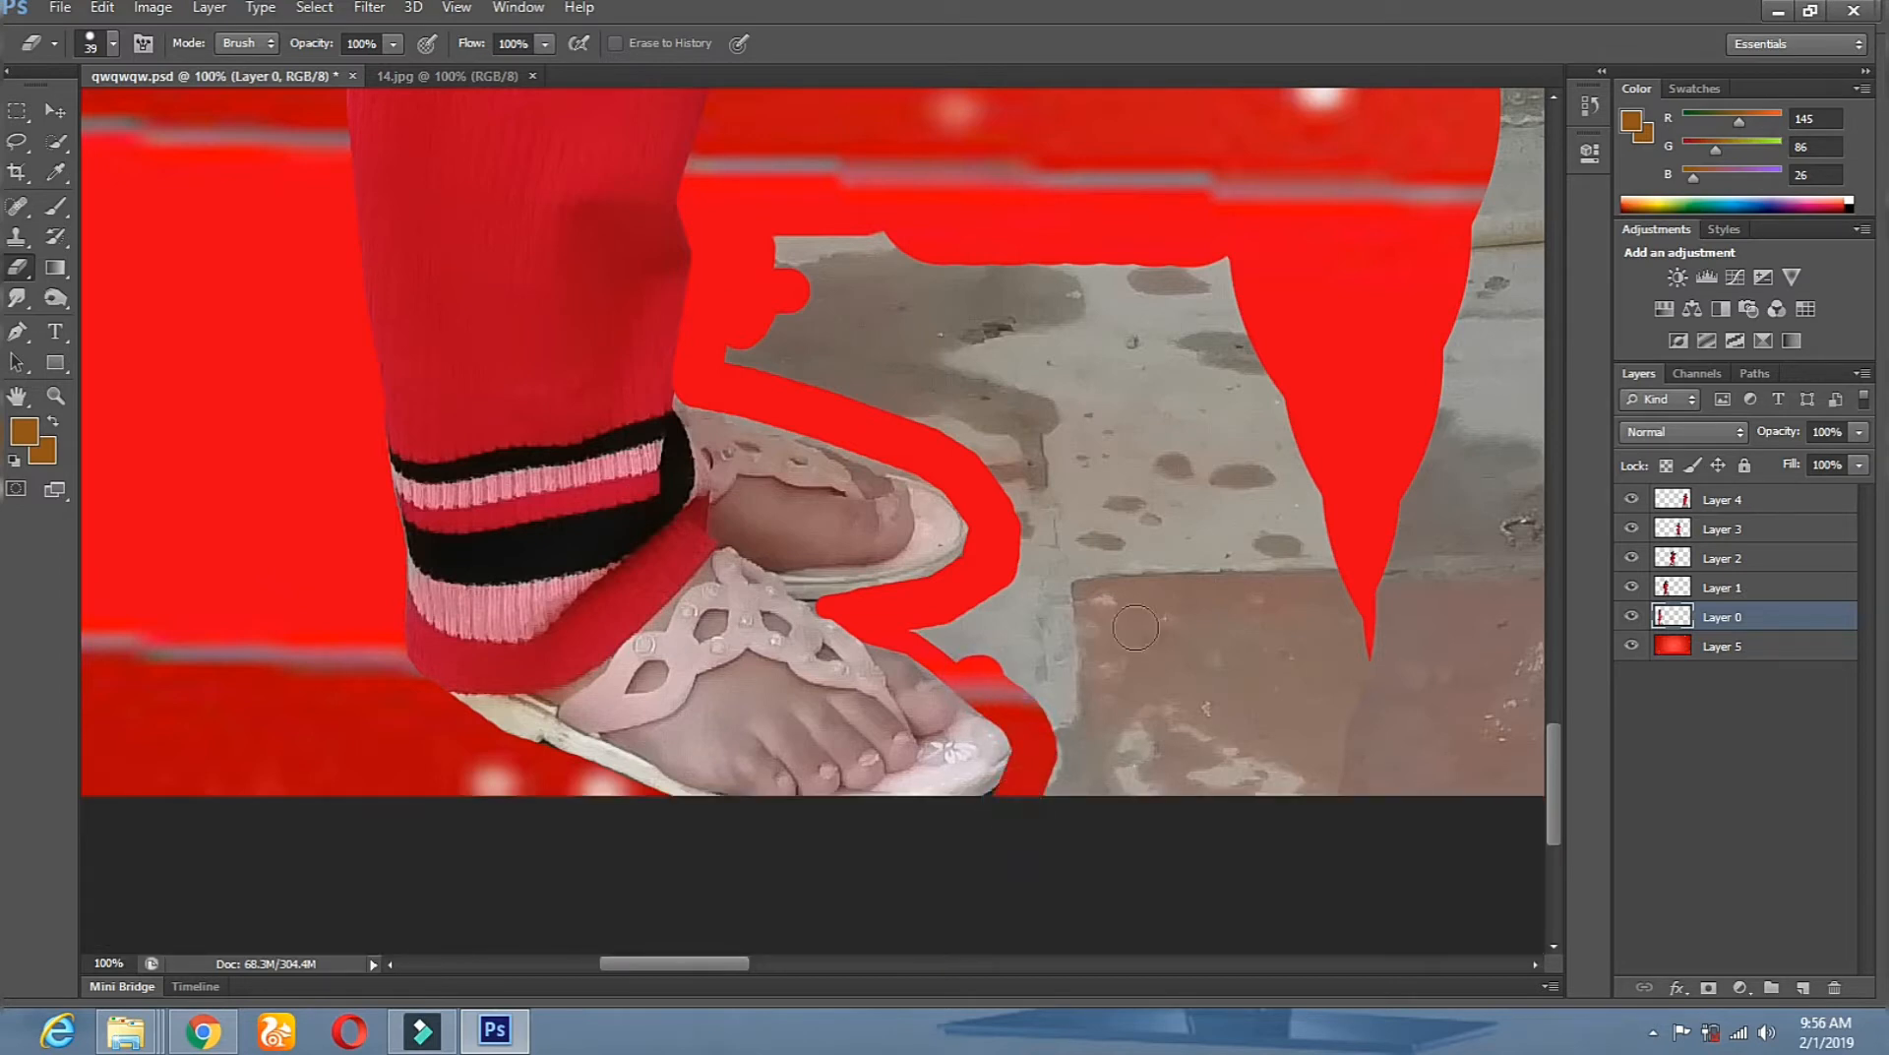
Enlarge the eraser to 100 px and erase the rest of the grey floor patch.
{"action": "right_click", "coordinate": [1161, 594]}
{"action": "left_click_drag", "start_coordinate": [1266, 647], "coordinate": [1286, 646]}
{"action": "mouse_move", "coordinate": [768, 264]}
{"action": "left_mouse_down"}
{"action": "mouse_move", "coordinate": [1279, 315]}
{"action": "mouse_move", "coordinate": [925, 345]}
{"action": "mouse_move", "coordinate": [768, 317]}
{"action": "mouse_move", "coordinate": [975, 403]}
{"action": "mouse_move", "coordinate": [1048, 531]}
{"action": "mouse_move", "coordinate": [1039, 601]}
{"action": "mouse_move", "coordinate": [1004, 644]}
{"action": "mouse_move", "coordinate": [965, 620]}
{"action": "left_mouse_up"}
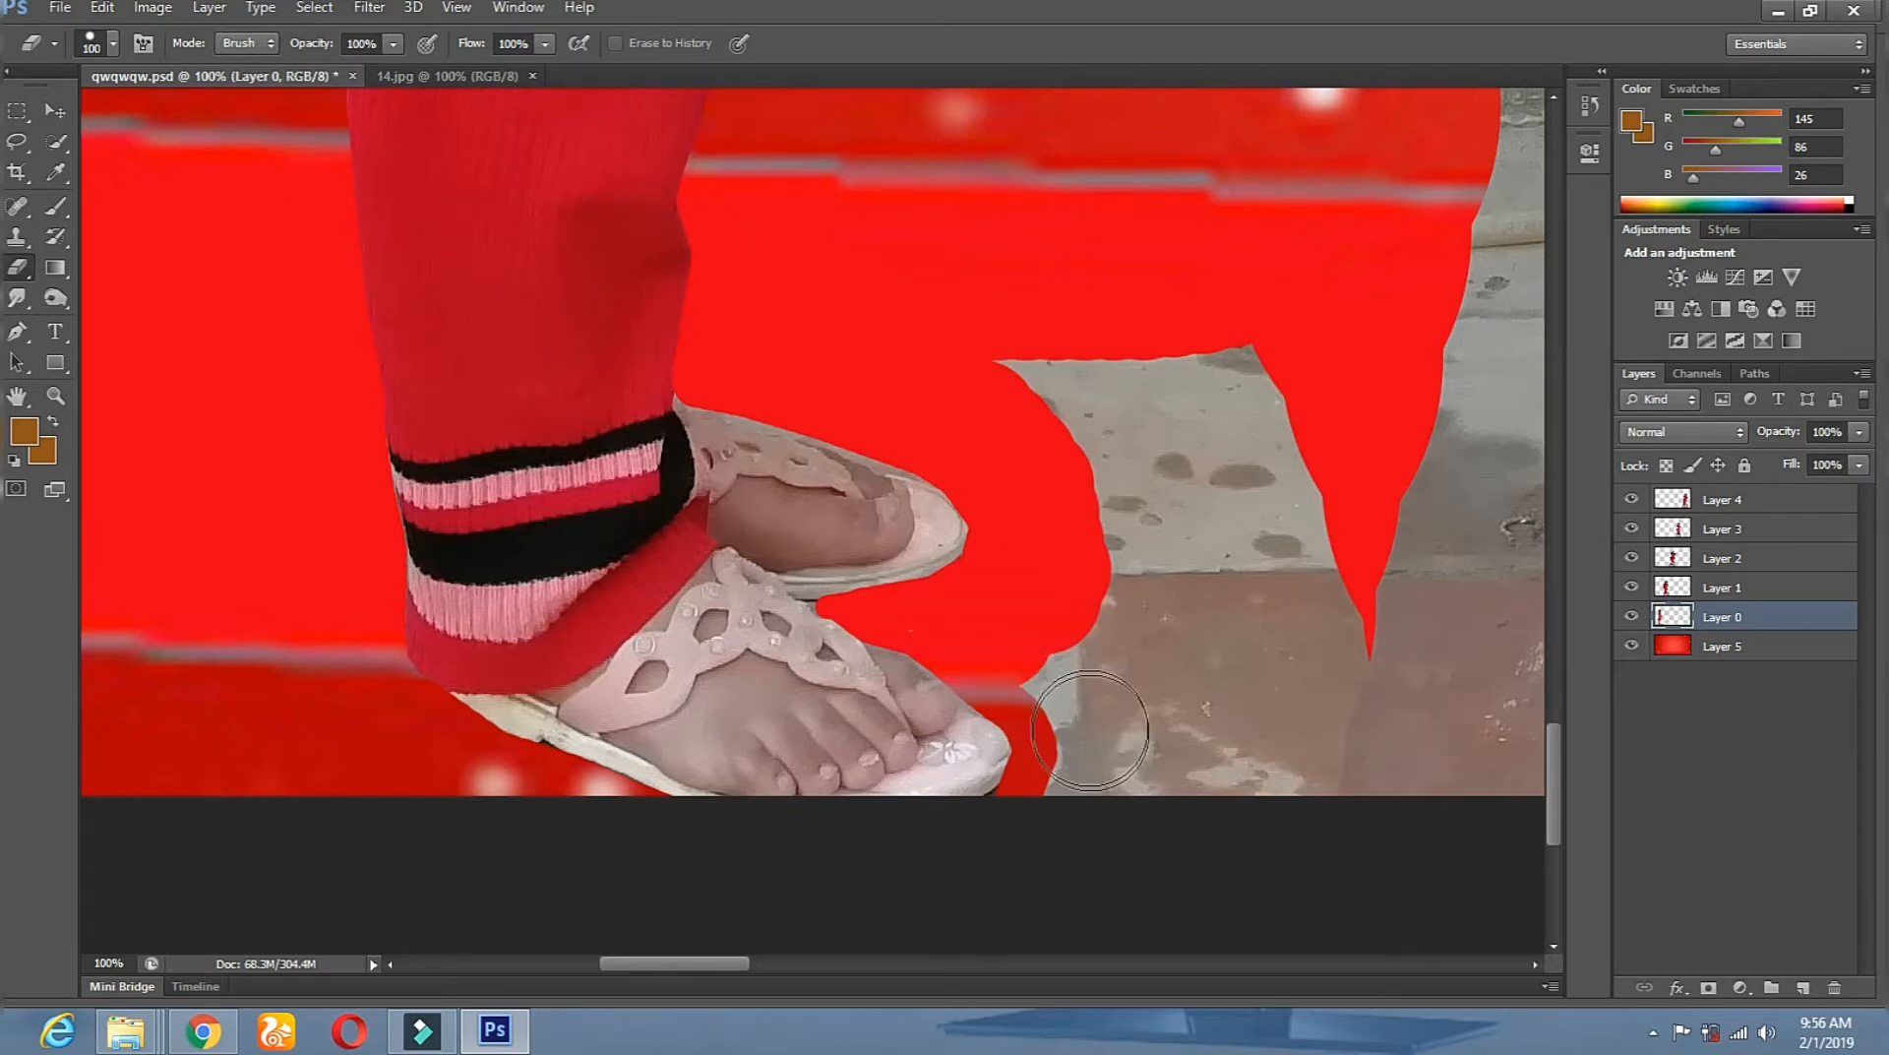
{"action": "mouse_move", "coordinate": [1062, 328]}
{"action": "left_mouse_down"}
{"action": "mouse_move", "coordinate": [1168, 793]}
{"action": "mouse_move", "coordinate": [1173, 777]}
{"action": "left_mouse_up"}
{"action": "mouse_move", "coordinate": [1161, 323]}
{"action": "left_mouse_down"}
{"action": "mouse_move", "coordinate": [1238, 893]}
{"action": "mouse_move", "coordinate": [1295, 906]}
{"action": "mouse_move", "coordinate": [1348, 689]}
{"action": "mouse_move", "coordinate": [1413, 764]}
{"action": "left_mouse_up"}
{"action": "left_click_drag", "start_coordinate": [1333, 615], "coordinate": [1152, 600]}
{"action": "mouse_move", "coordinate": [1132, 736]}
{"action": "left_mouse_down"}
{"action": "mouse_move", "coordinate": [1333, 571]}
{"action": "mouse_move", "coordinate": [1292, 547]}
{"action": "mouse_move", "coordinate": [1374, 63]}
{"action": "left_mouse_up"}
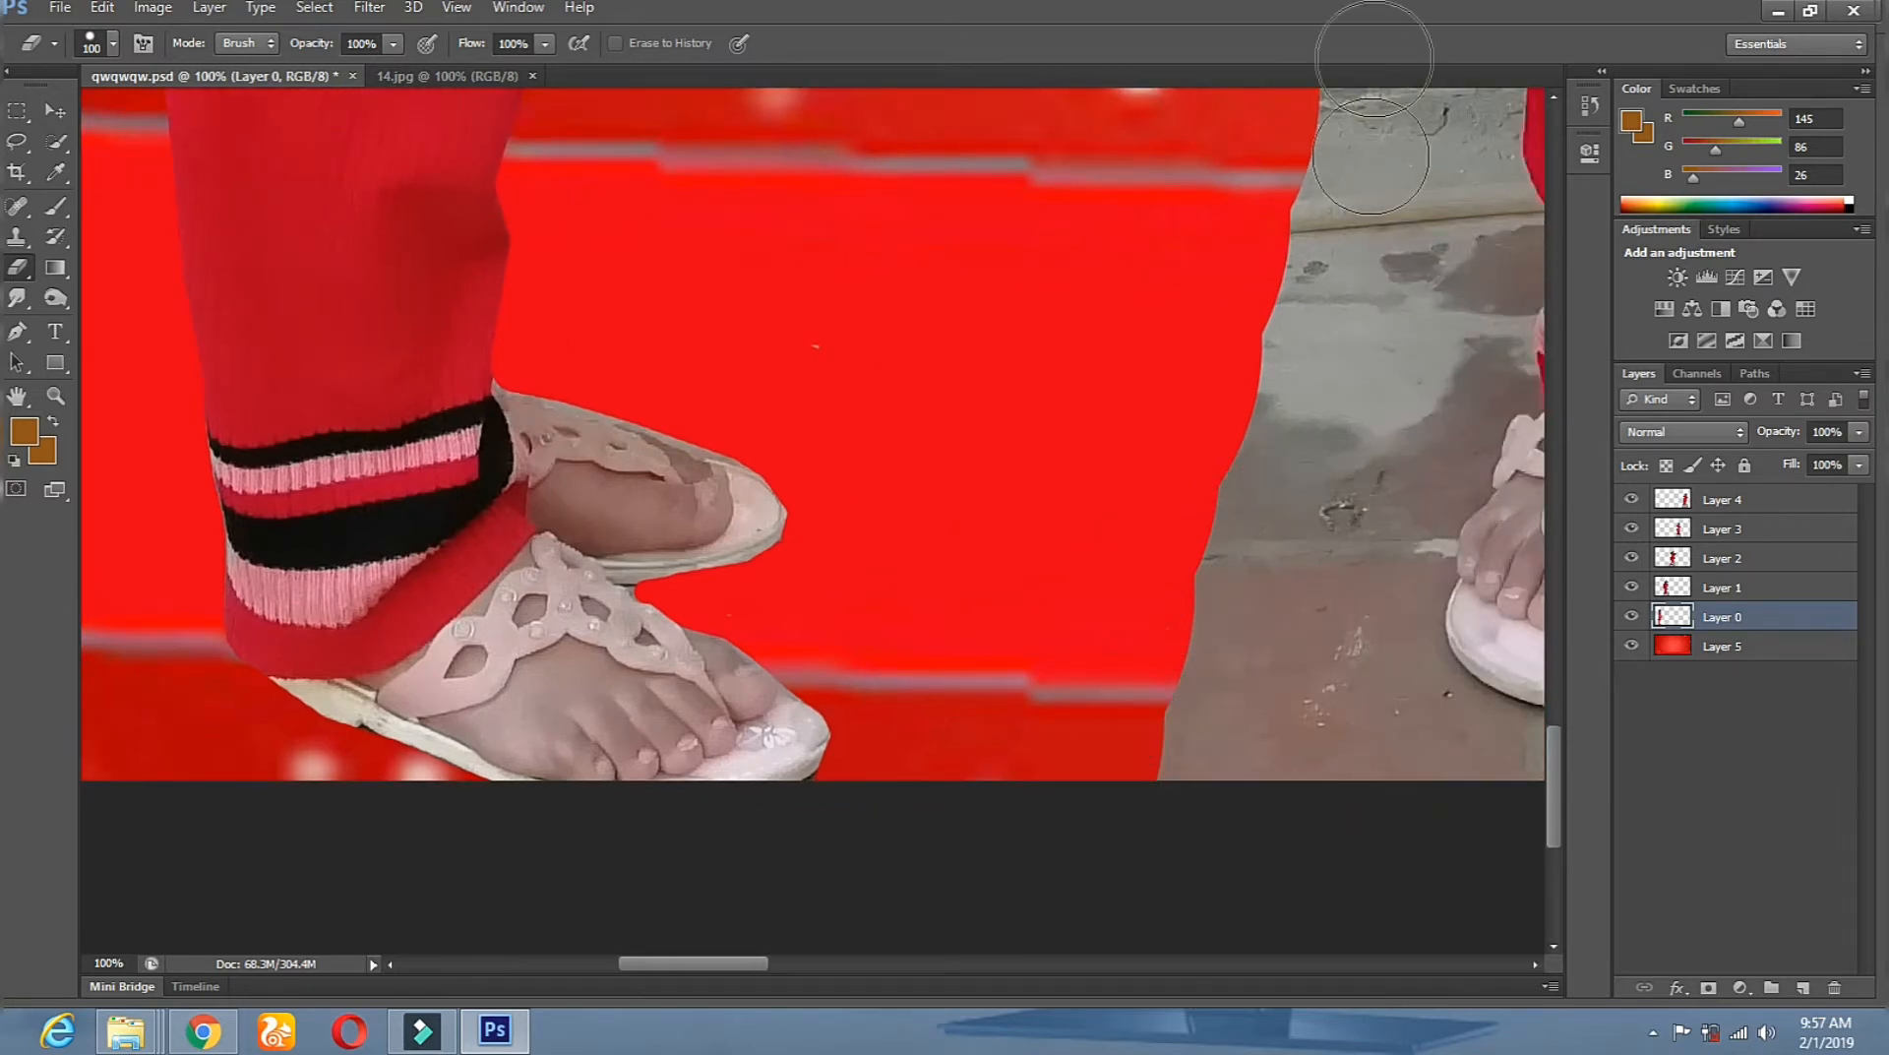
Zoom out three steps with the Zoom tool to see more of the image.
{"action": "left_click", "coordinate": [68, 398]}
{"action": "left_click", "coordinate": [528, 449]}
{"action": "left_click", "coordinate": [528, 449]}
{"action": "left_click", "coordinate": [527, 449]}
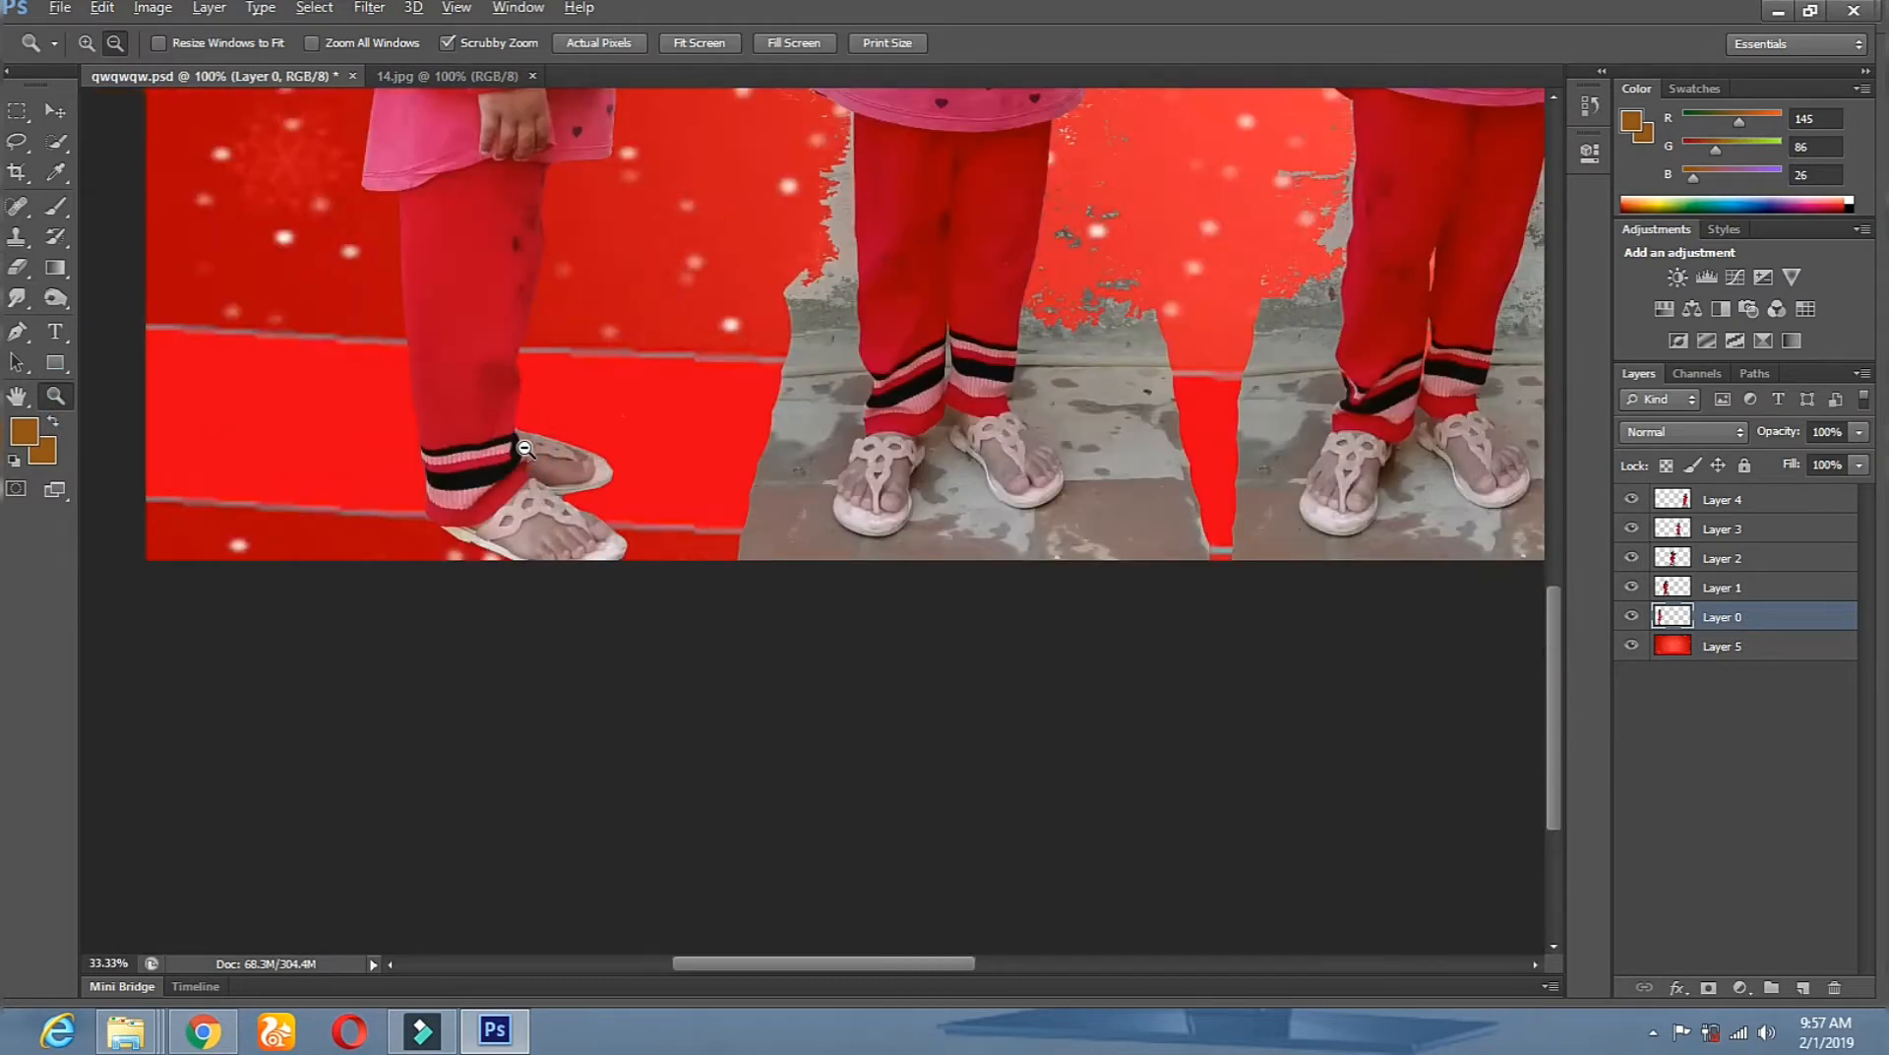
{"action": "left_click", "coordinate": [527, 449]}
{"action": "left_click", "coordinate": [527, 449]}
Zoom in on the left girl and set the eraser to 133 px.
{"action": "left_click", "coordinate": [334, 455]}
{"action": "left_click", "coordinate": [380, 500]}
{"action": "left_click", "coordinate": [516, 707]}
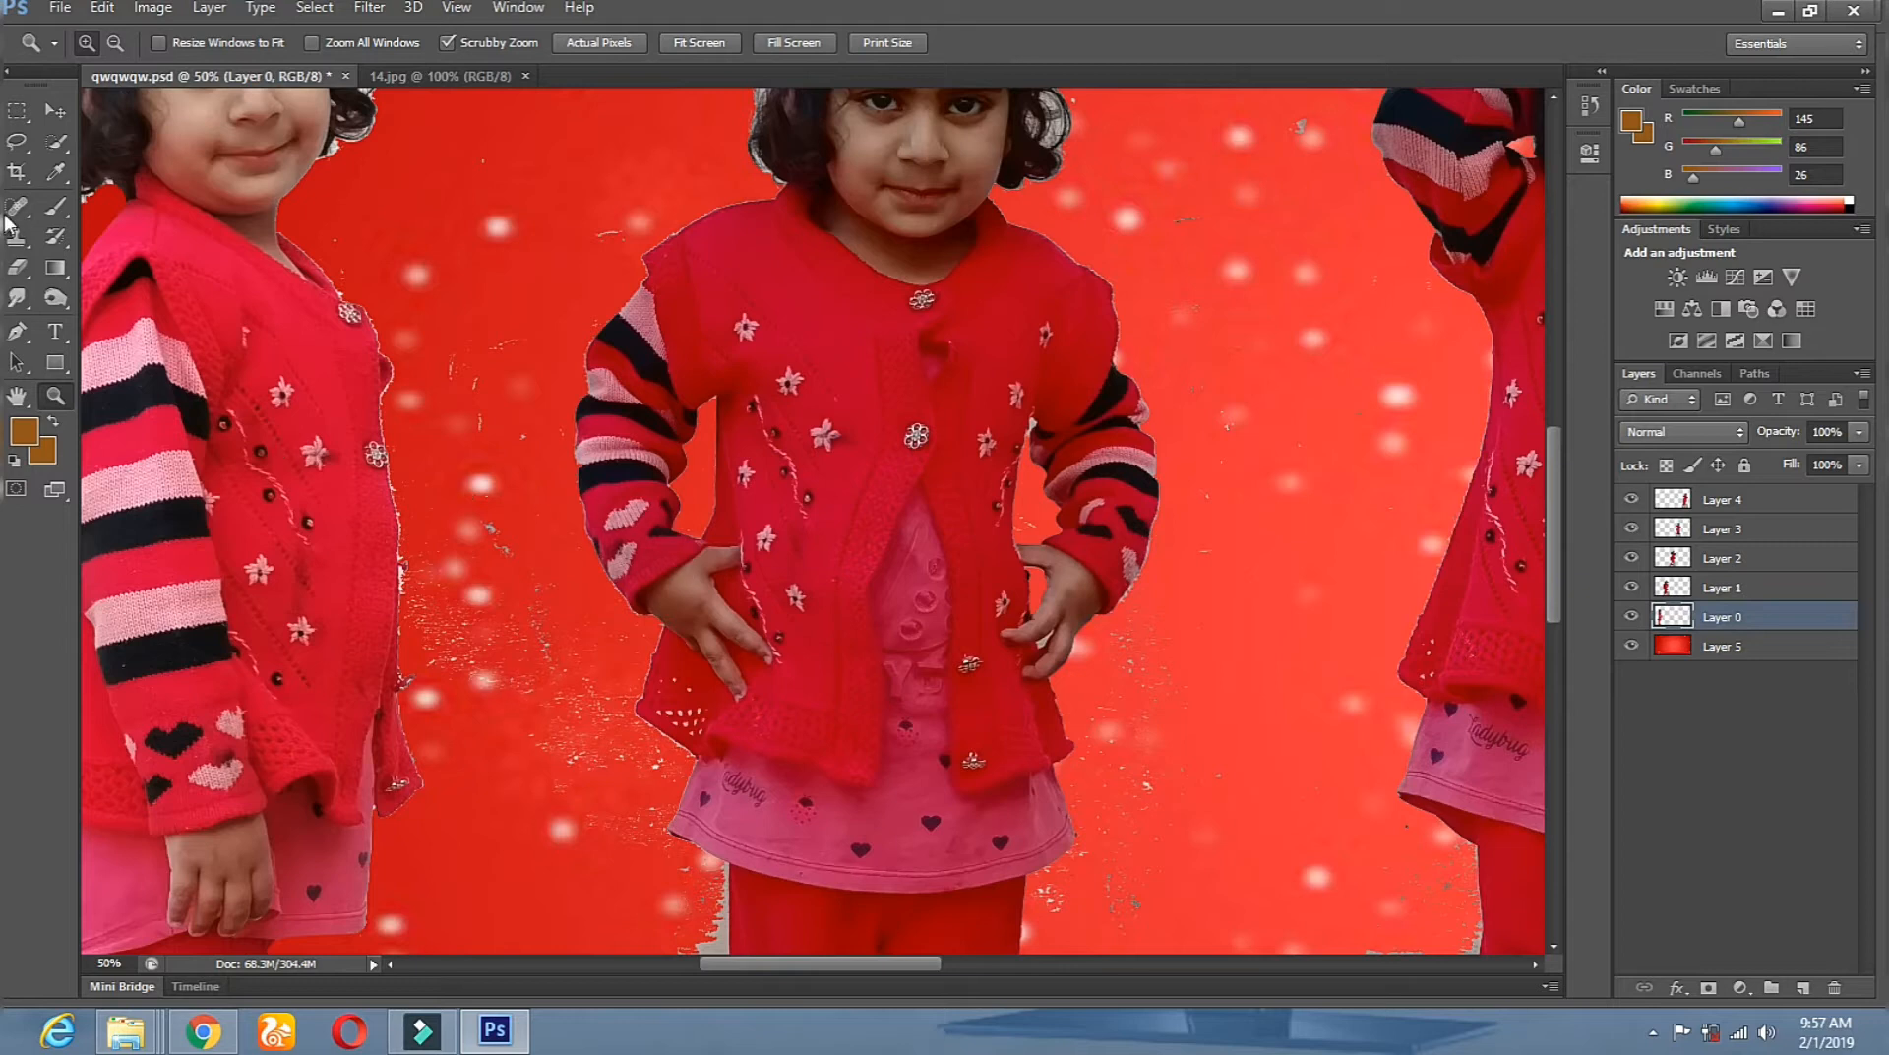
{"action": "left_click", "coordinate": [19, 275]}
{"action": "right_click", "coordinate": [499, 492]}
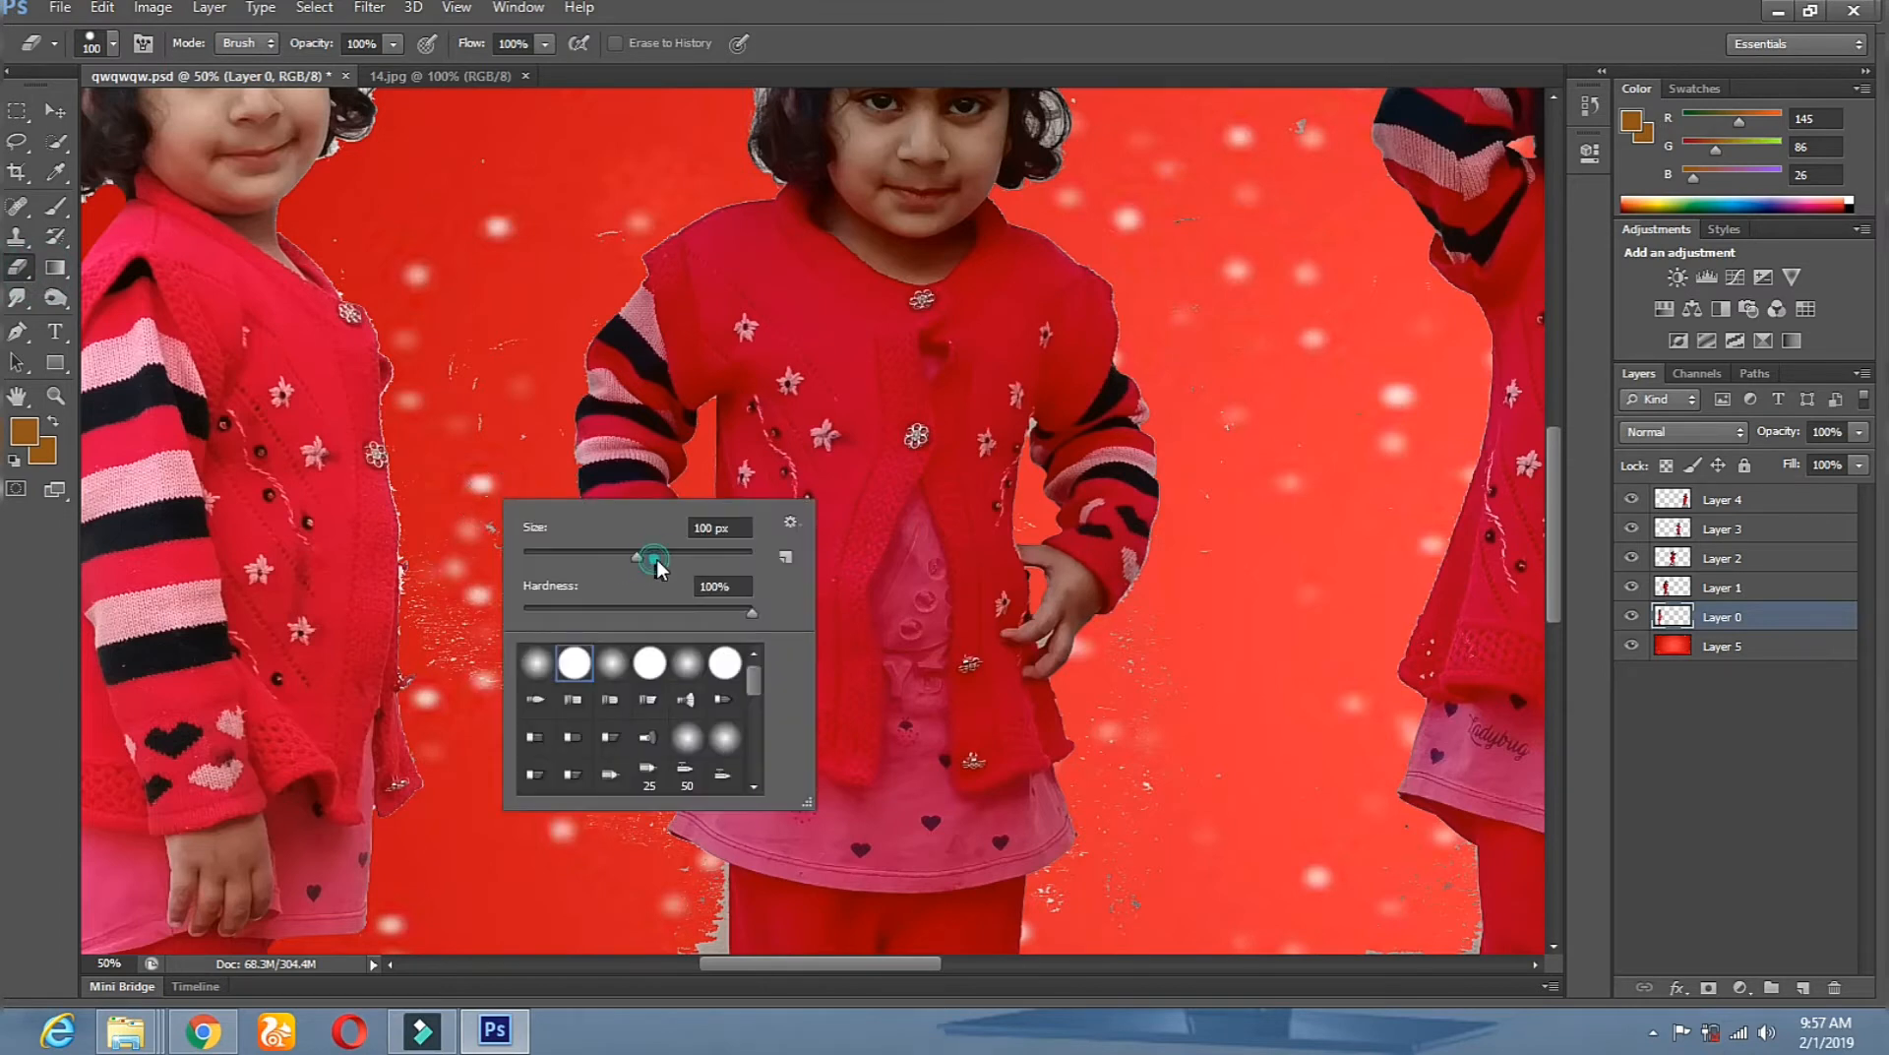
{"action": "left_click_drag", "start_coordinate": [656, 559], "coordinate": [667, 558]}
{"action": "left_click", "coordinate": [422, 389]}
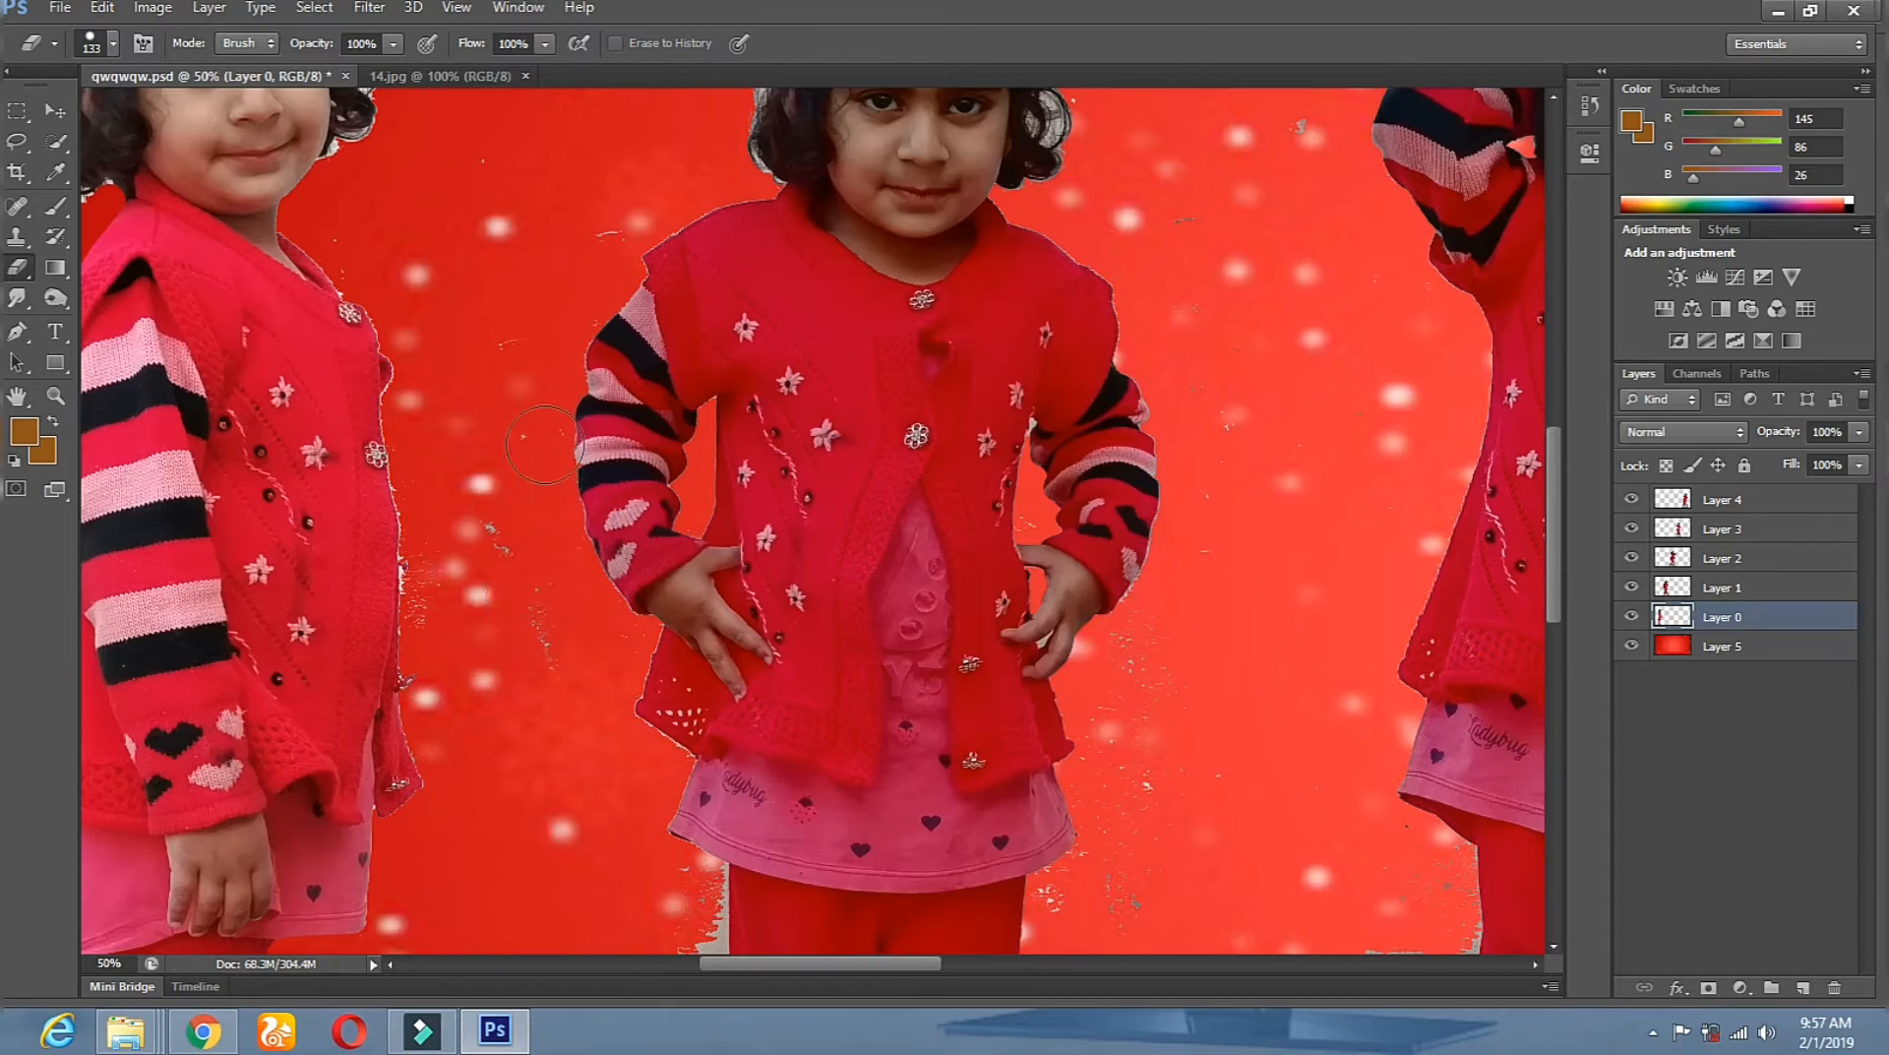
Erase the pale fringe and speckles along the jacket edge from the corner upward.
{"action": "left_click", "coordinate": [439, 827]}
{"action": "left_click", "coordinate": [443, 818]}
{"action": "left_click", "coordinate": [436, 545], "text": "shift"}
{"action": "left_click", "coordinate": [411, 453], "text": "shift"}
{"action": "left_click", "coordinate": [418, 380], "text": "shift"}
{"action": "left_click", "coordinate": [402, 296], "text": "shift"}
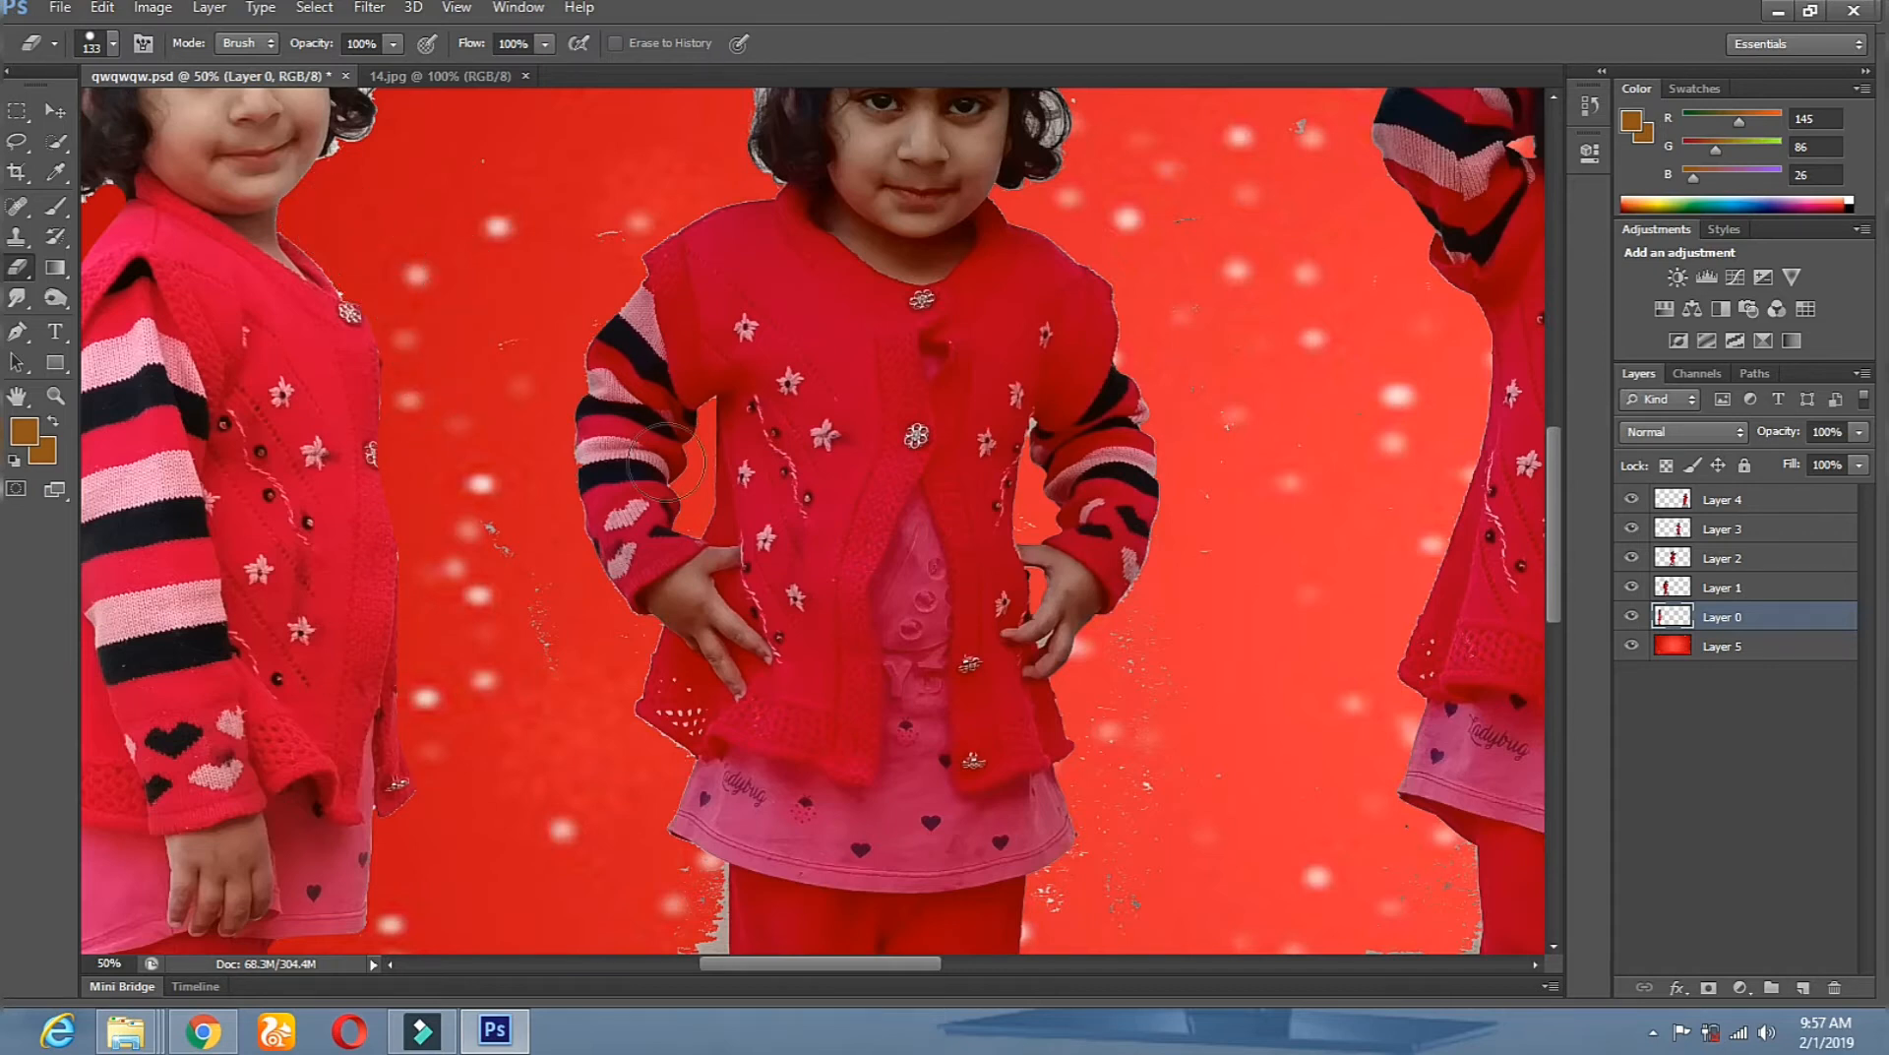
{"action": "left_click_drag", "start_coordinate": [451, 226], "coordinate": [760, 725]}
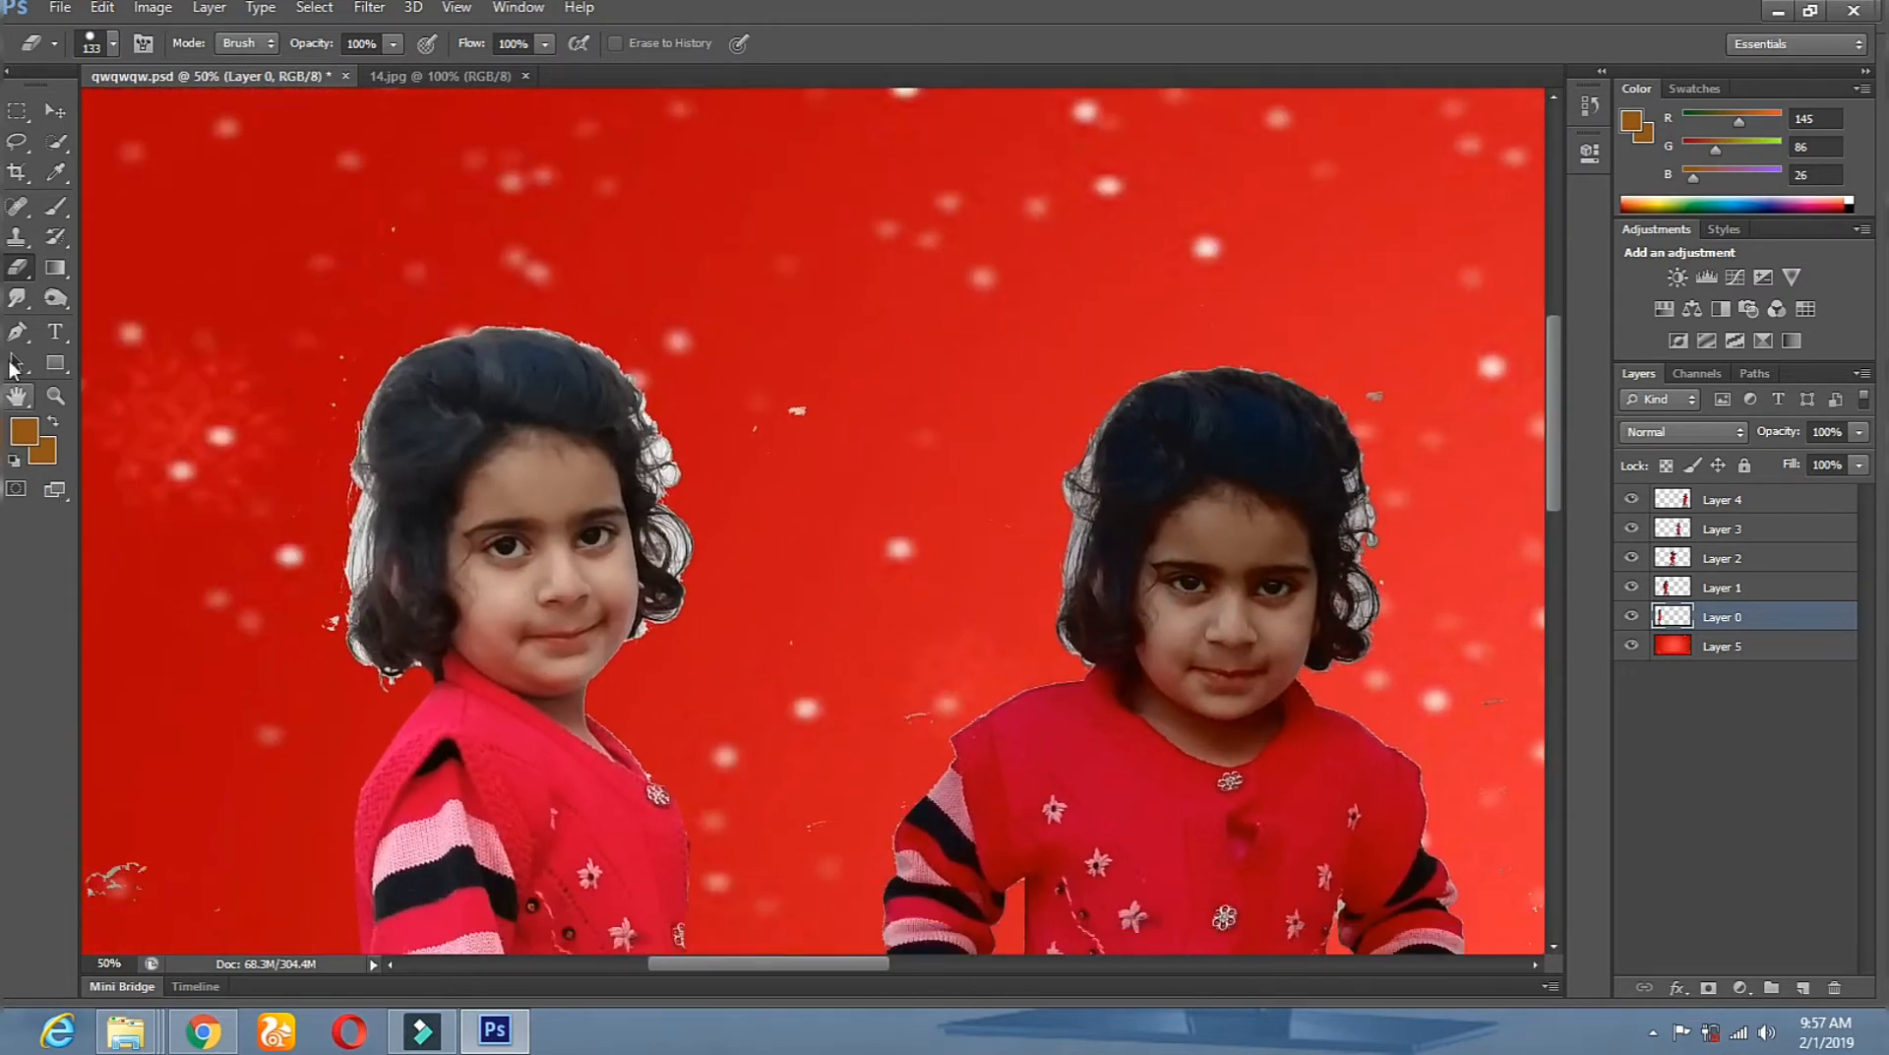
Remove the white halo at the hair edge with the Magic Eraser.
{"action": "left_click", "coordinate": [15, 298]}
{"action": "left_click", "coordinate": [16, 269]}
{"action": "left_click", "coordinate": [96, 309]}
{"action": "left_click", "coordinate": [361, 527]}
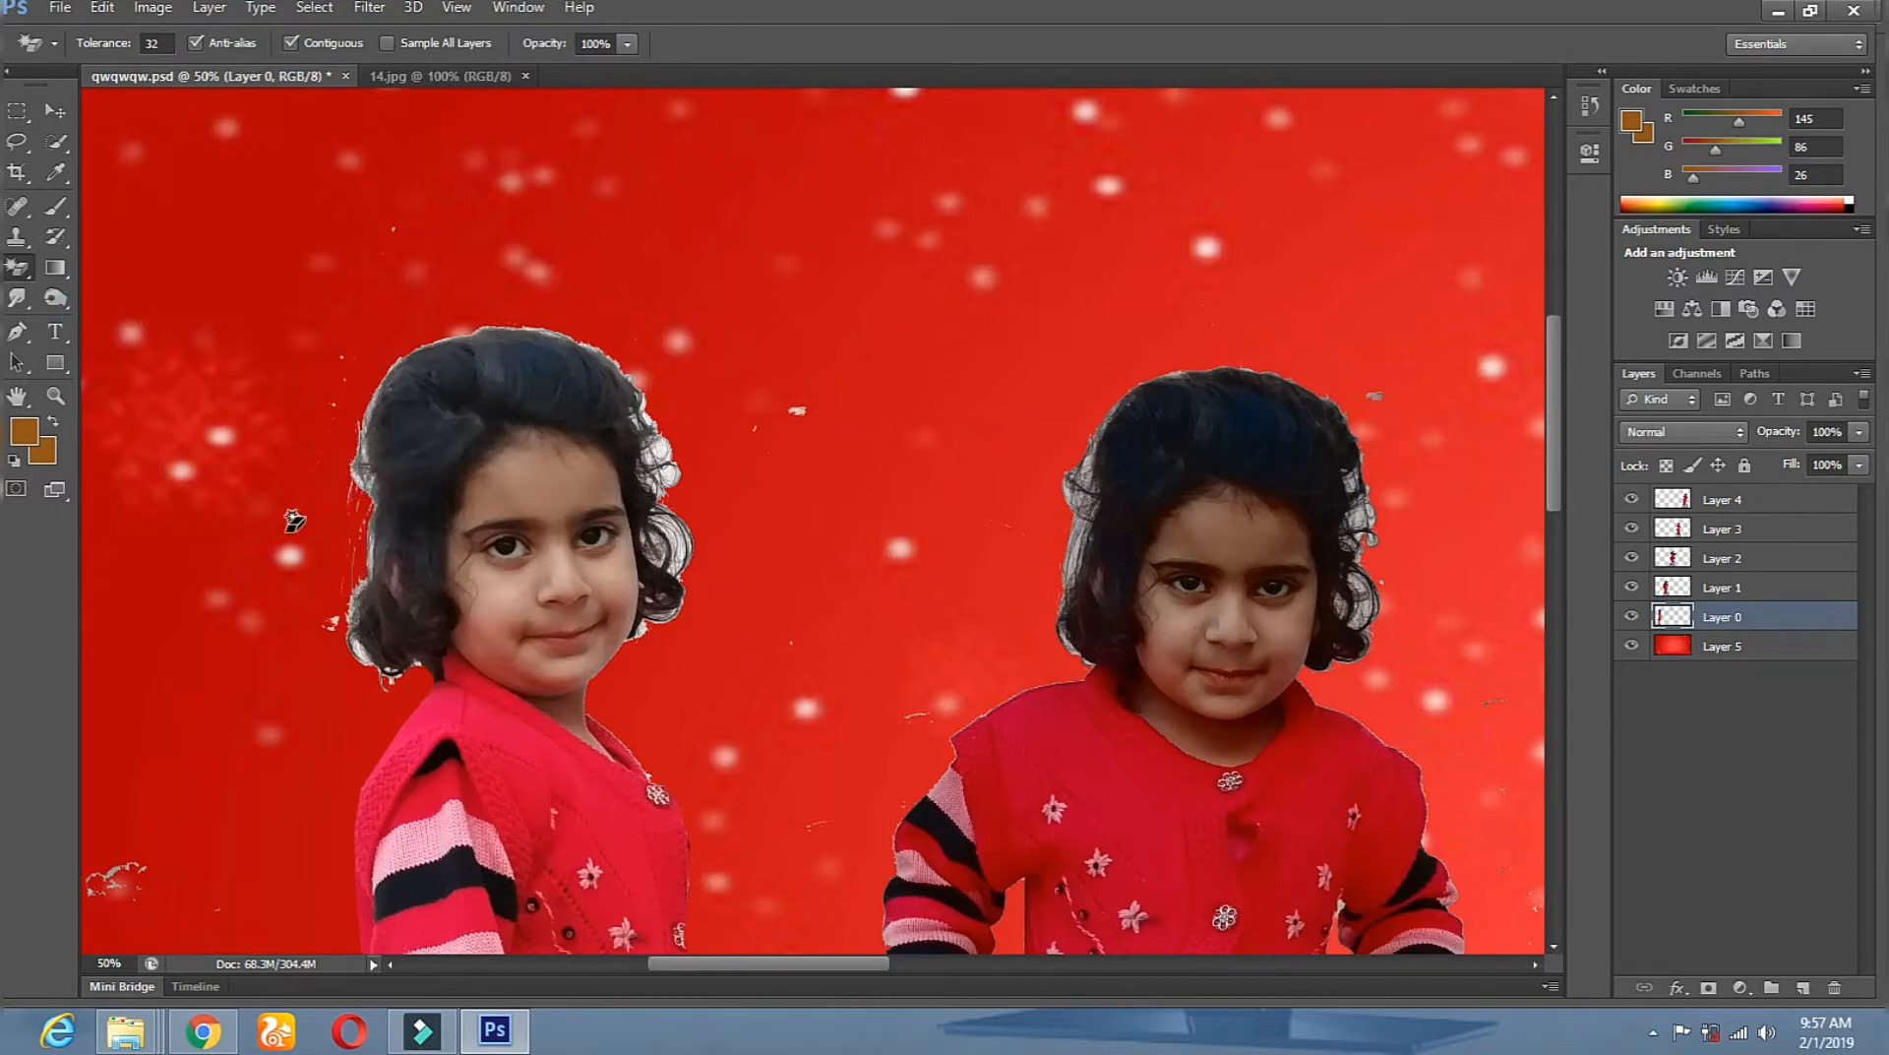
With the regular Eraser, trim haloed curls on the hair's right edge and top-left corner.
{"action": "left_click", "coordinate": [48, 268]}
{"action": "left_click", "coordinate": [113, 266]}
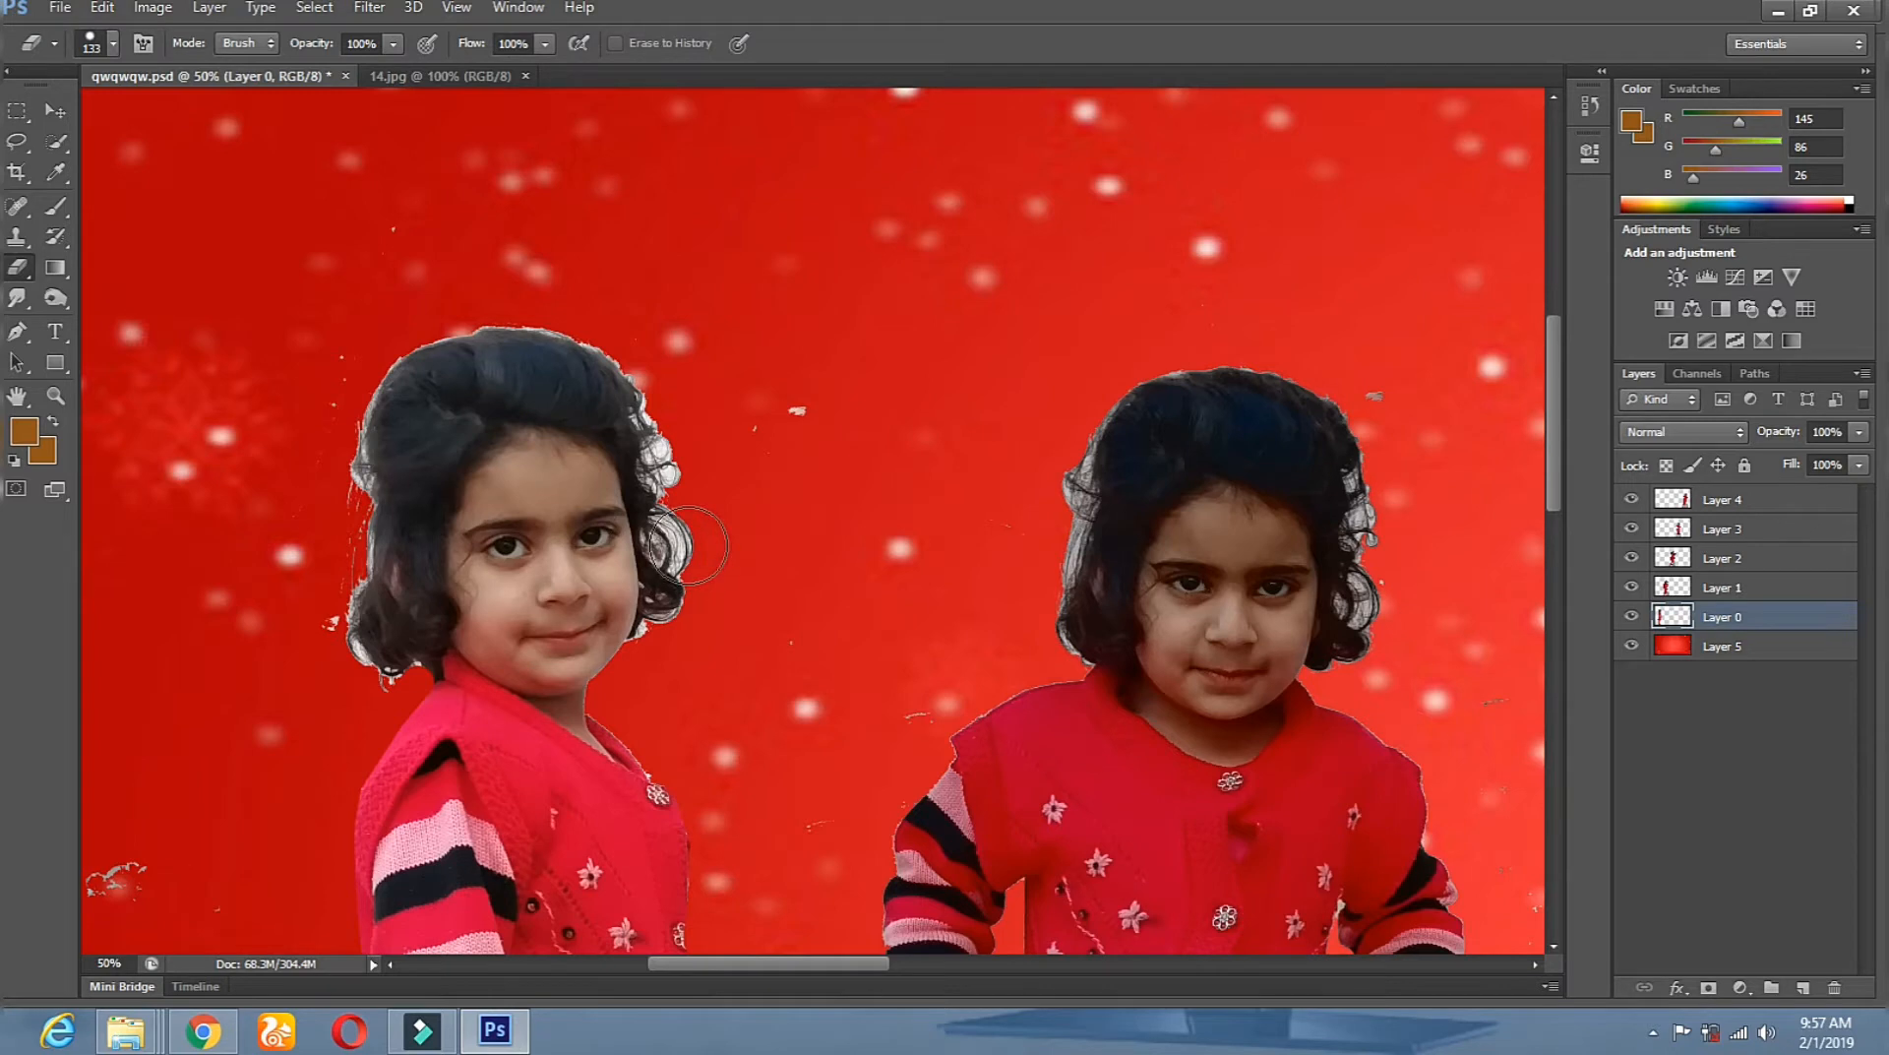
{"action": "mouse_move", "coordinate": [686, 537]}
{"action": "left_mouse_down"}
{"action": "mouse_move", "coordinate": [688, 503]}
{"action": "mouse_move", "coordinate": [694, 649]}
{"action": "left_mouse_up"}
{"action": "mouse_move", "coordinate": [693, 495]}
{"action": "left_mouse_down"}
{"action": "mouse_move", "coordinate": [631, 309]}
{"action": "mouse_move", "coordinate": [492, 302]}
{"action": "left_mouse_up"}
{"action": "left_click", "coordinate": [487, 302], "text": "shift"}
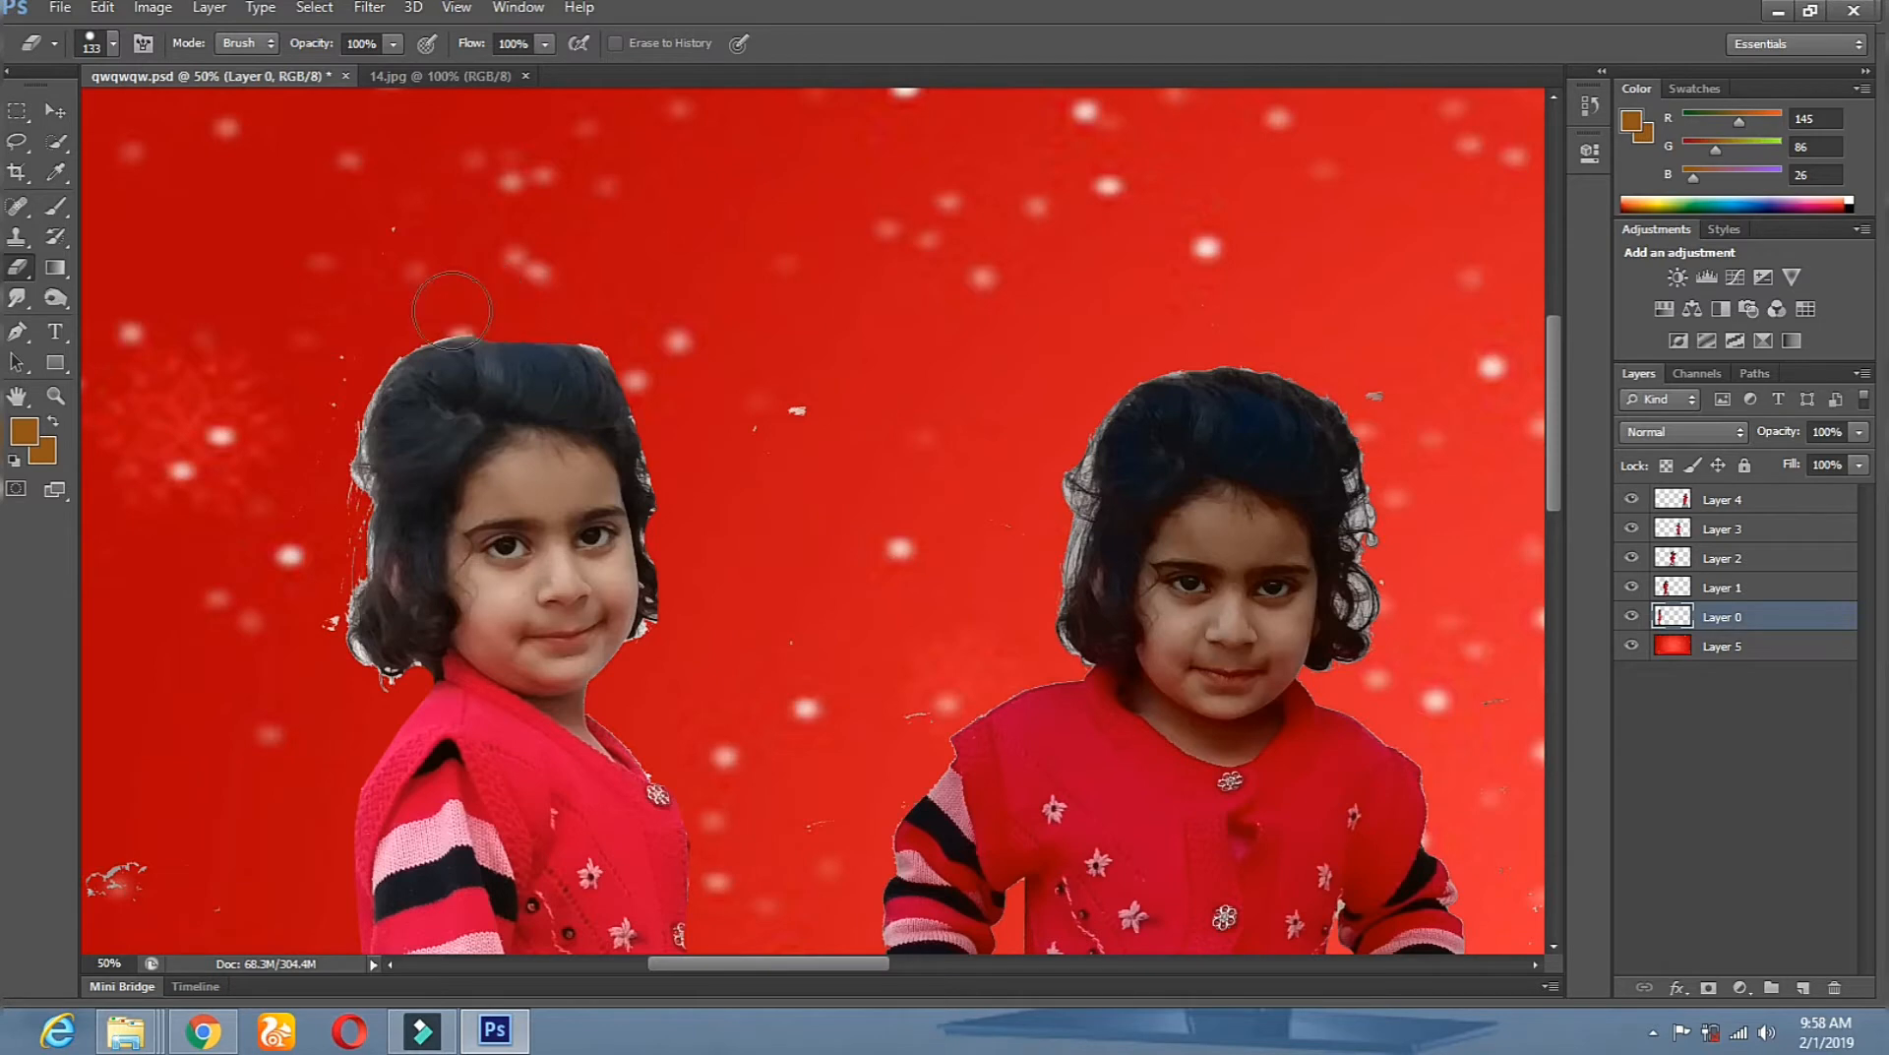
{"action": "left_click", "coordinate": [379, 339], "text": "shift"}
{"action": "left_click", "coordinate": [336, 405], "text": "shift"}
Erase the white fringe down the hair's left side beside the face.
{"action": "left_click", "coordinate": [338, 449], "text": "shift"}
{"action": "left_click", "coordinate": [346, 488], "text": "shift"}
{"action": "left_click", "coordinate": [342, 524], "text": "shift"}
{"action": "left_click", "coordinate": [338, 569], "text": "shift"}
{"action": "left_click", "coordinate": [332, 640], "text": "shift"}
{"action": "left_click", "coordinate": [369, 678], "text": "shift"}
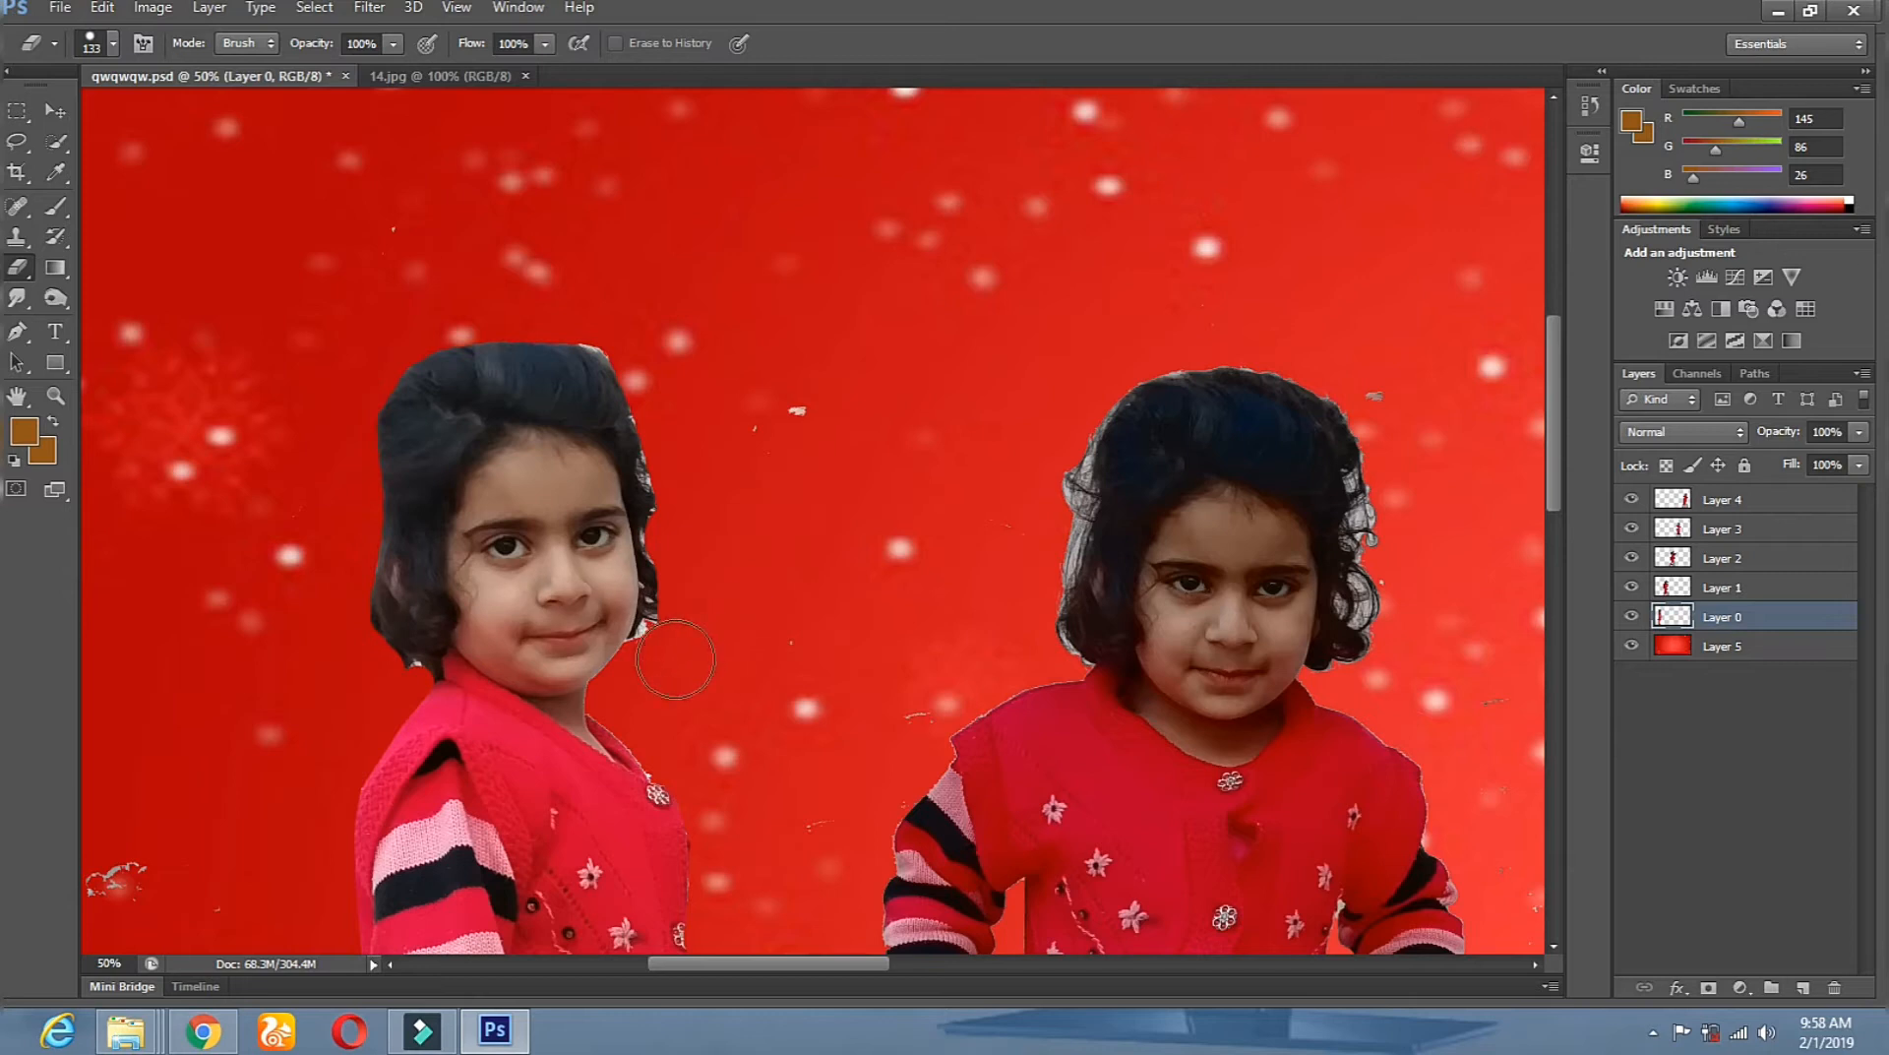
Erase the white fringe beside the jaw and along the top-right hair edge.
{"action": "left_click", "coordinate": [693, 603], "text": "shift"}
{"action": "left_click", "coordinate": [697, 557], "text": "shift"}
{"action": "left_click", "coordinate": [624, 334], "text": "shift"}
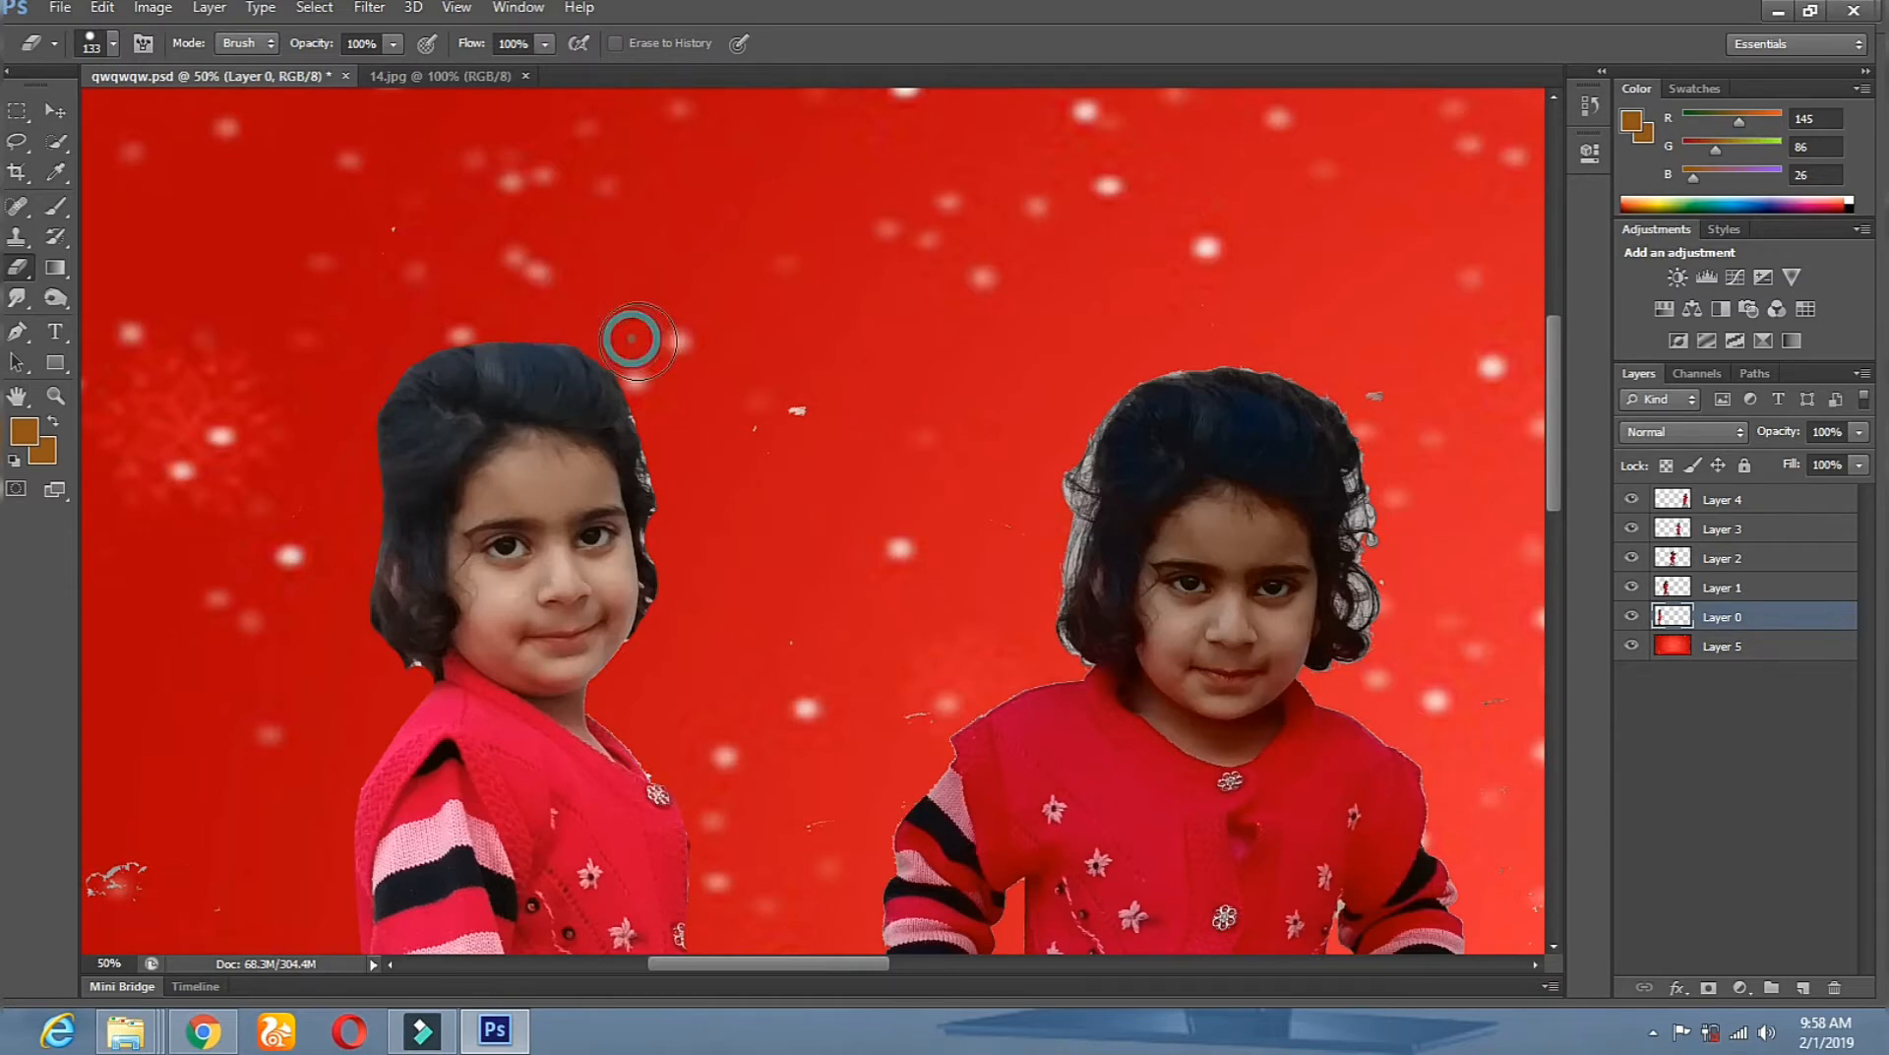
{"action": "left_click", "coordinate": [659, 368], "text": "shift"}
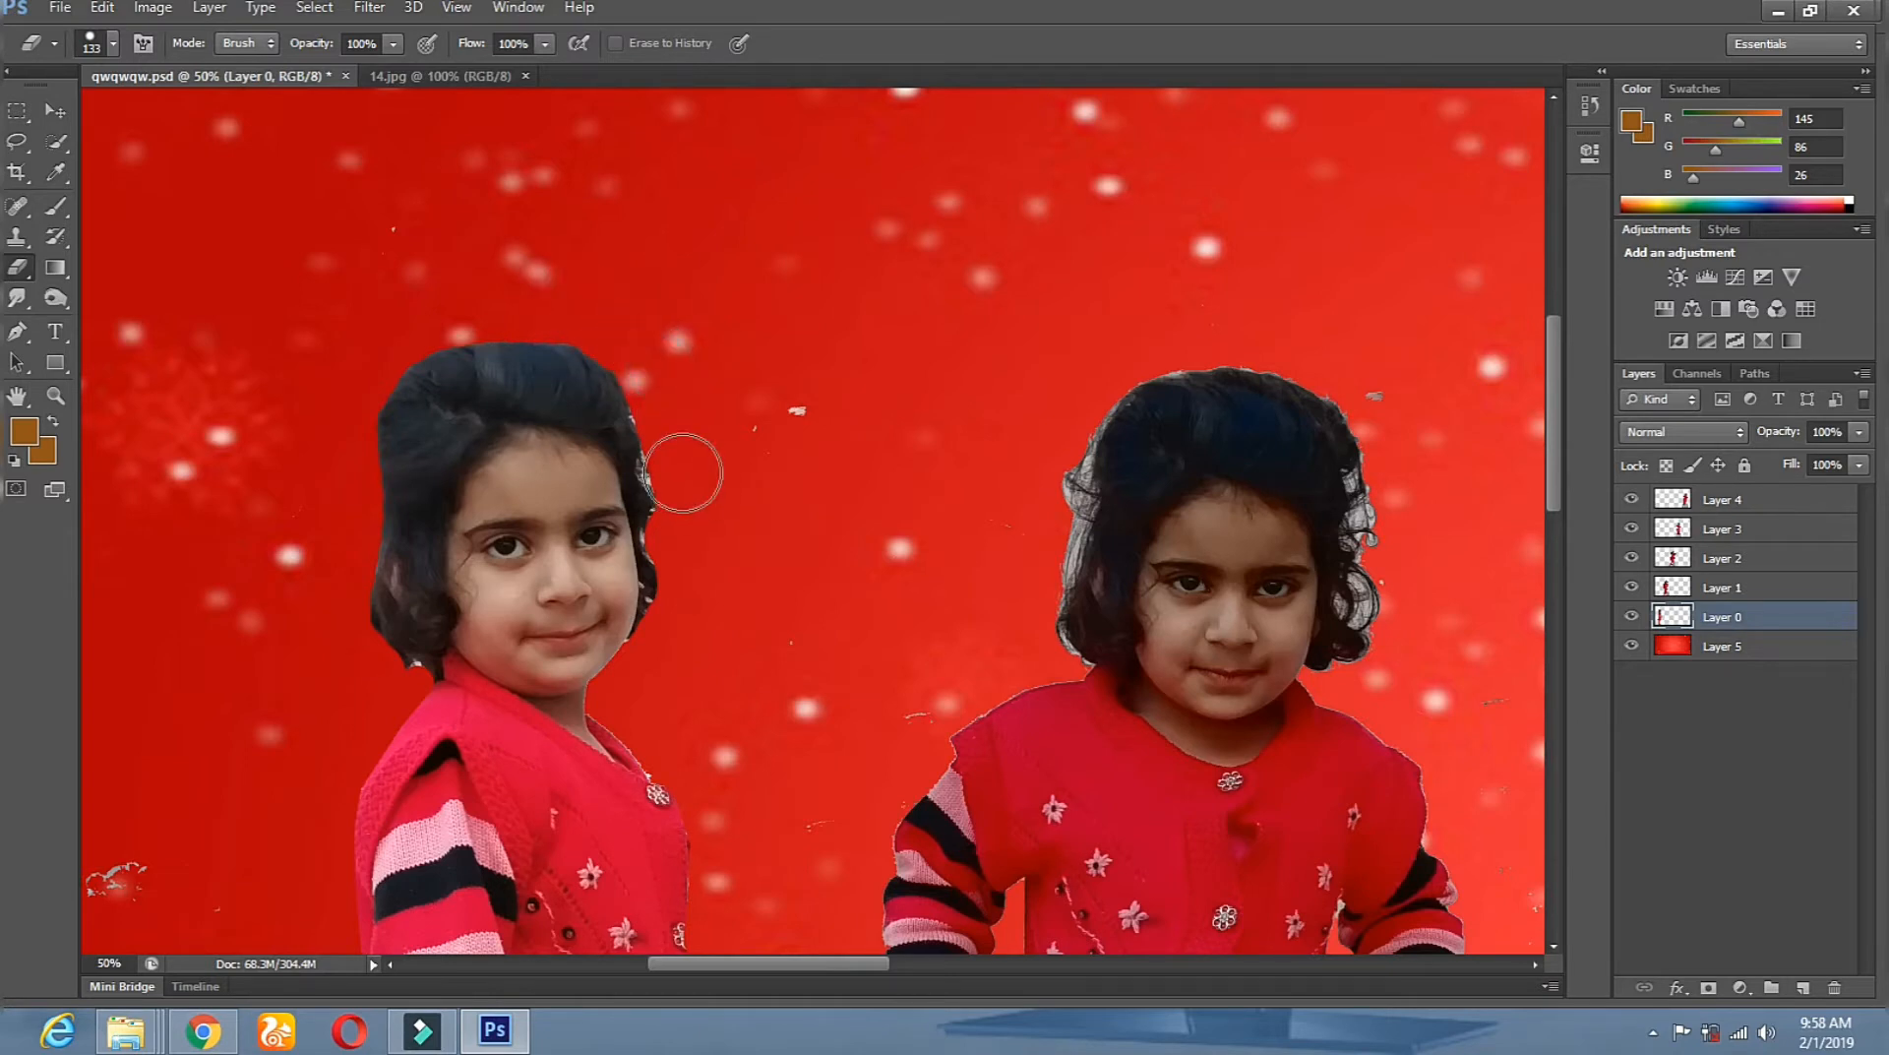
{"action": "left_click", "coordinate": [680, 464]}
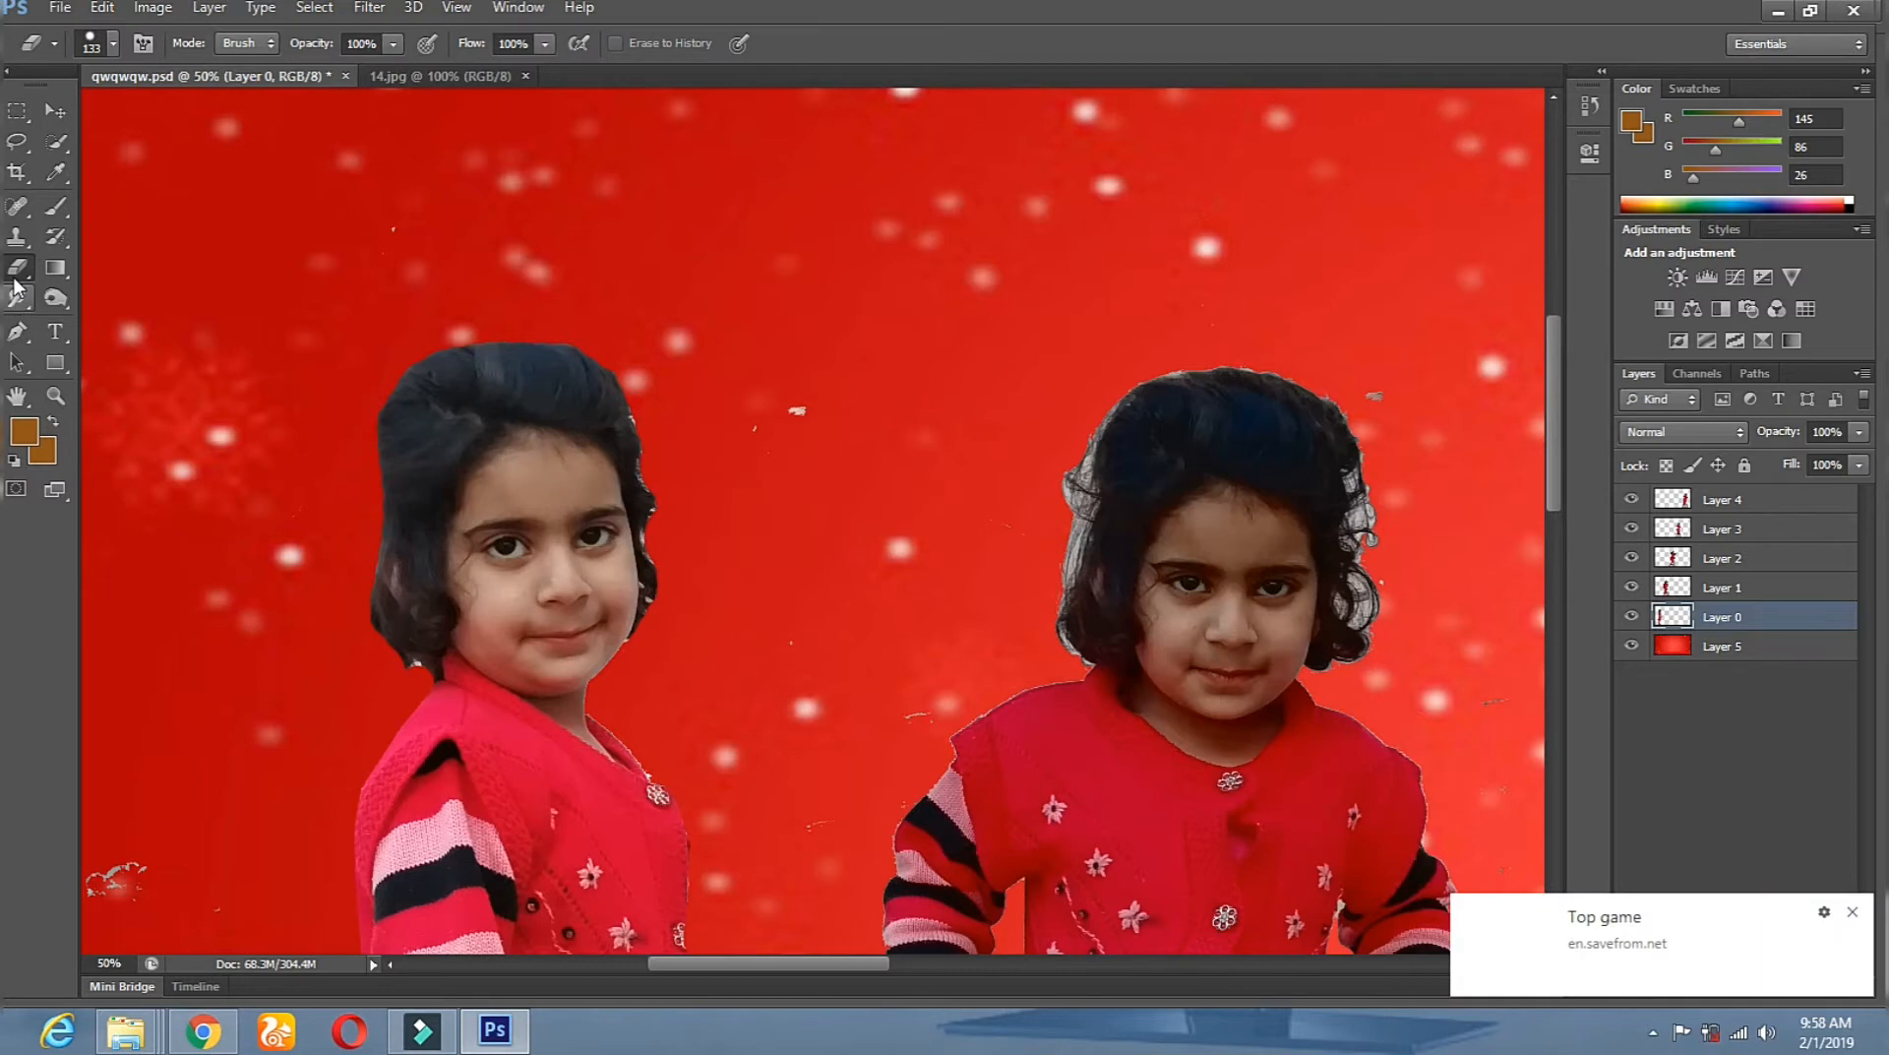
{"action": "left_click", "coordinate": [17, 298]}
{"action": "left_click", "coordinate": [92, 338]}
Choose the 24 px scattered brush tip for the Smudge tool.
{"action": "right_click", "coordinate": [829, 622]}
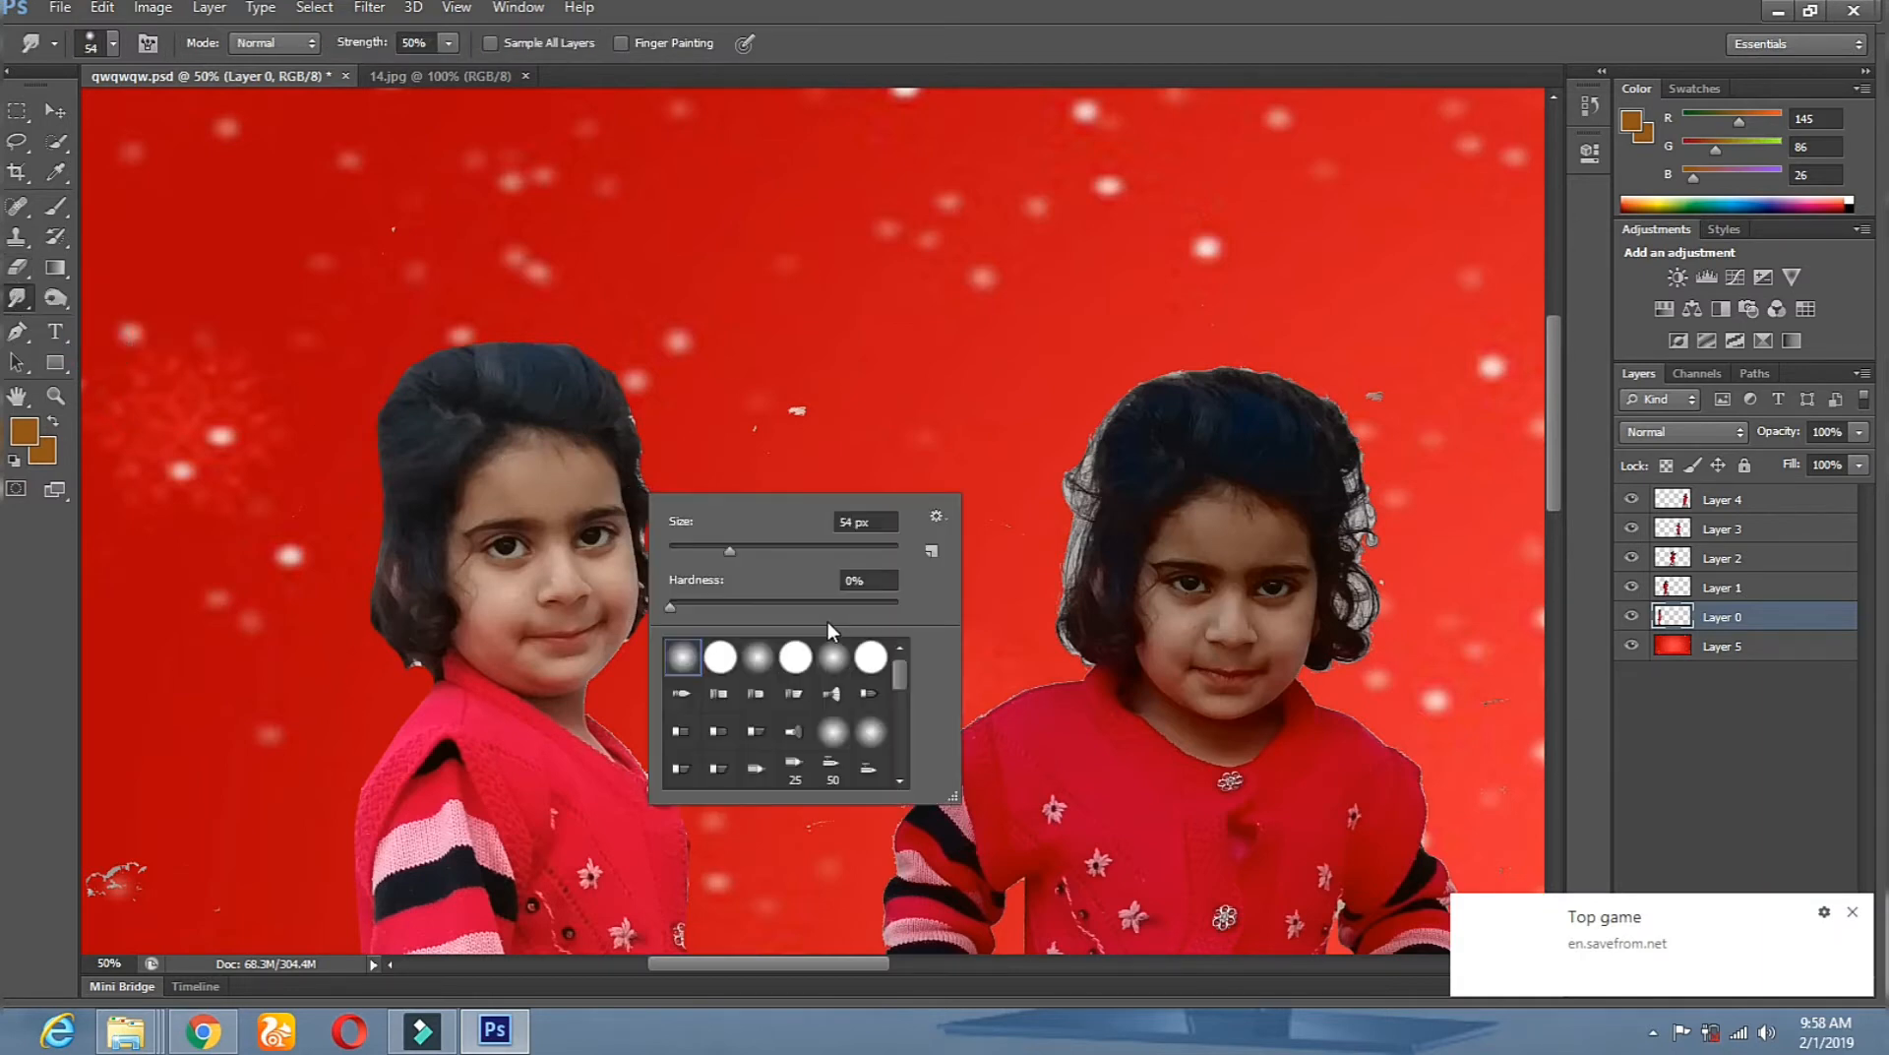
{"action": "left_click", "coordinate": [31, 301]}
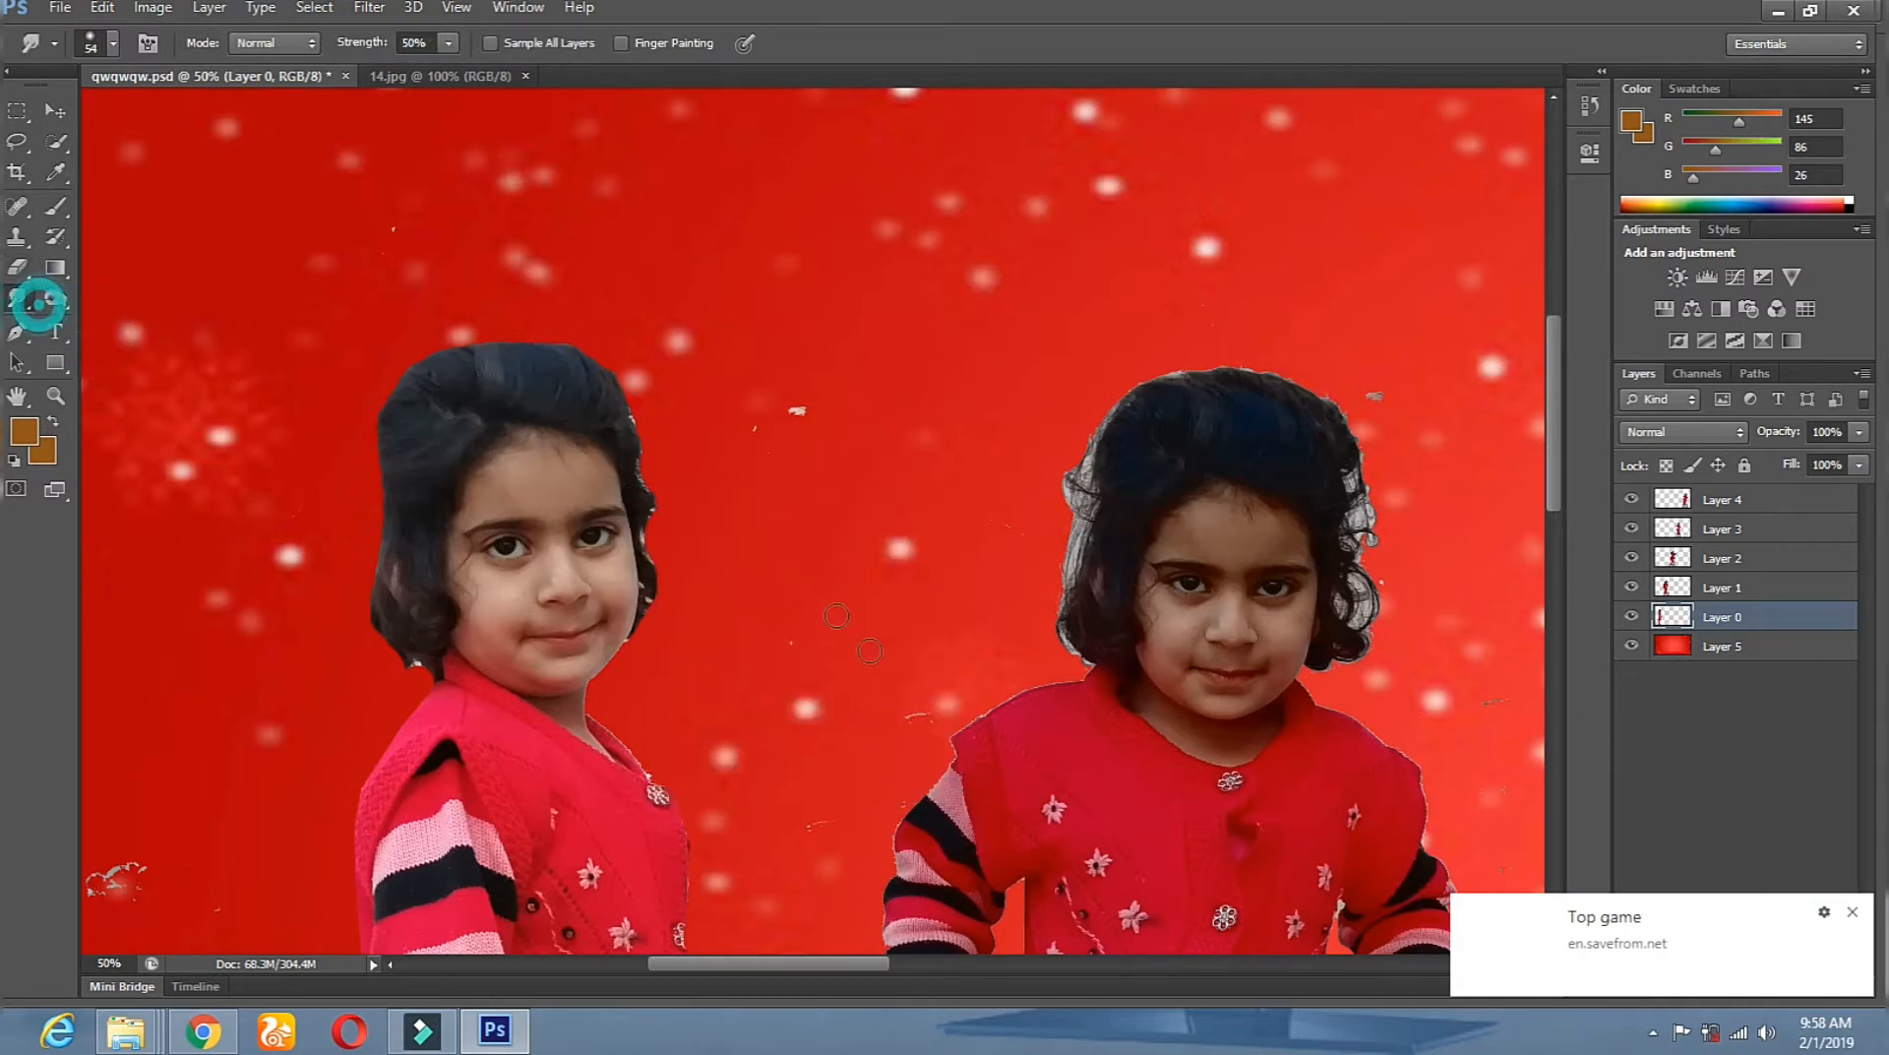
{"action": "right_click", "coordinate": [871, 662]}
{"action": "mouse_move", "coordinate": [1133, 842]}
{"action": "left_mouse_down"}
{"action": "mouse_move", "coordinate": [1134, 924]}
{"action": "mouse_move", "coordinate": [1131, 864]}
{"action": "left_mouse_up"}
{"action": "left_click", "coordinate": [1105, 857]}
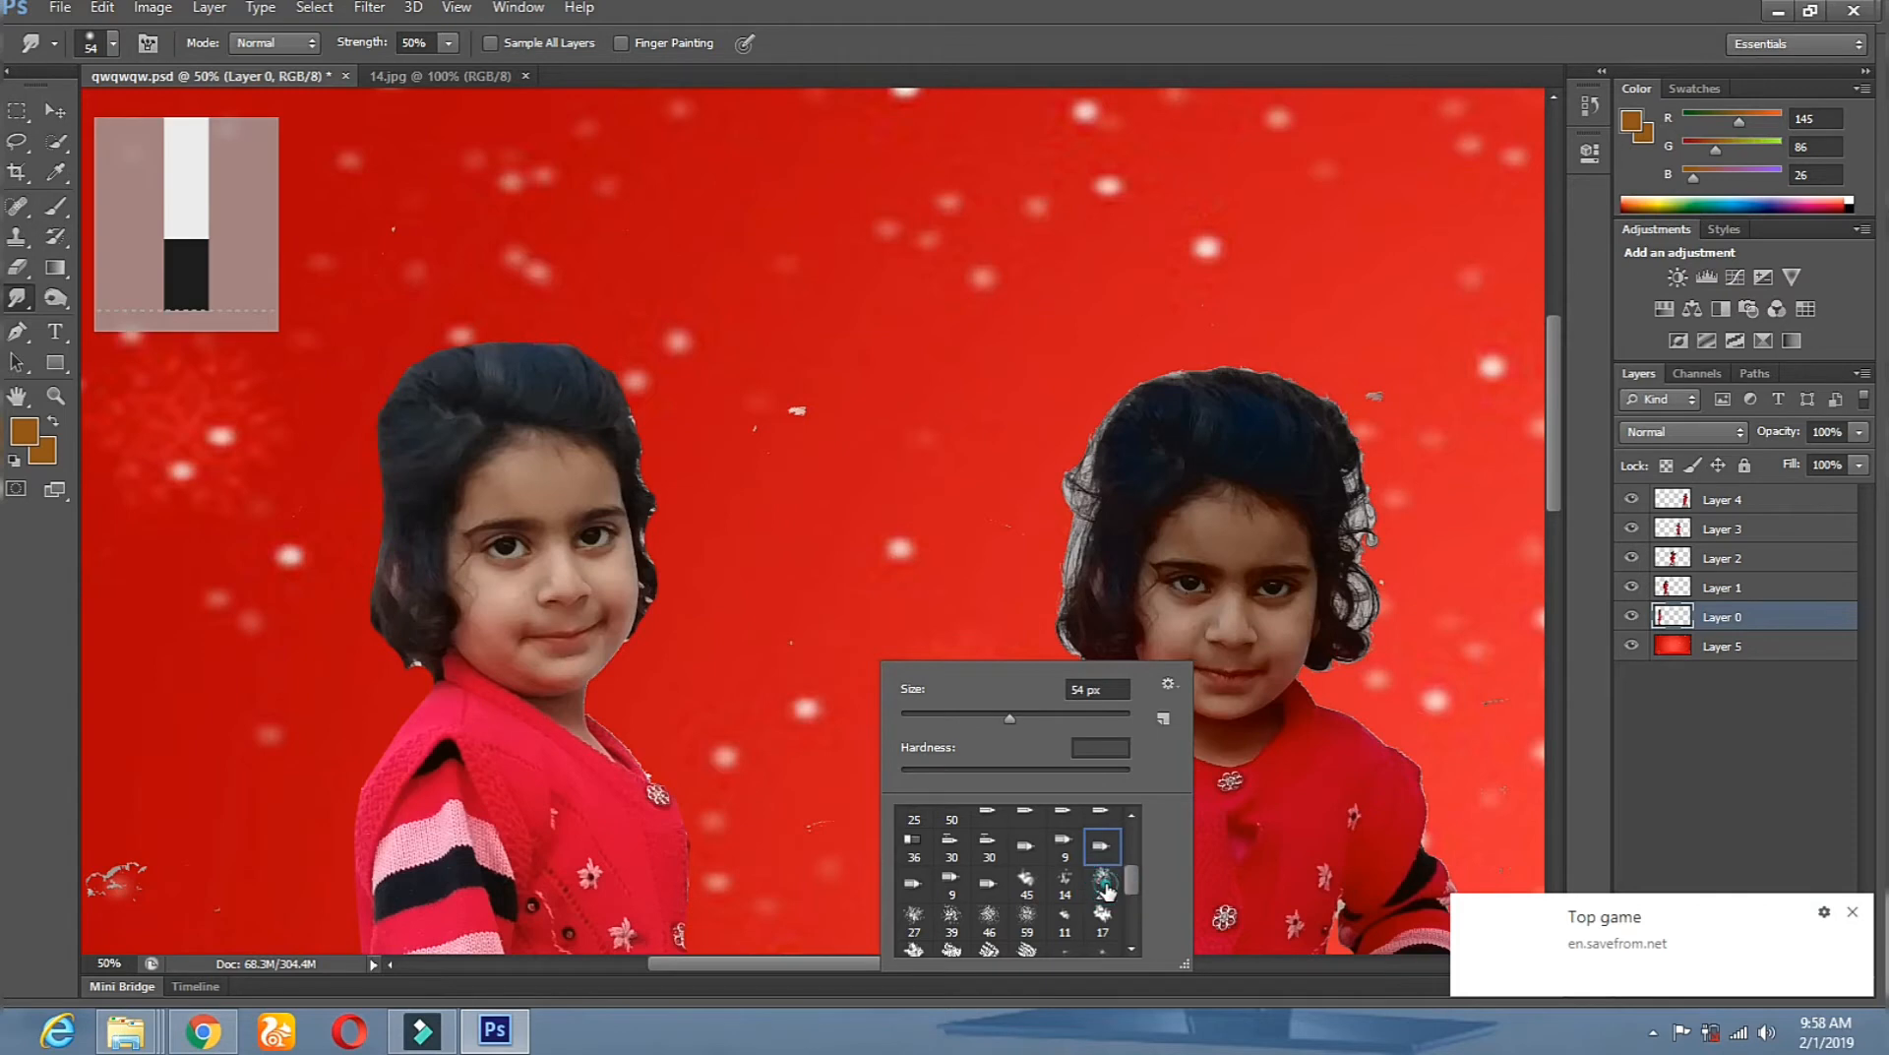
{"action": "double_click", "coordinate": [1103, 880]}
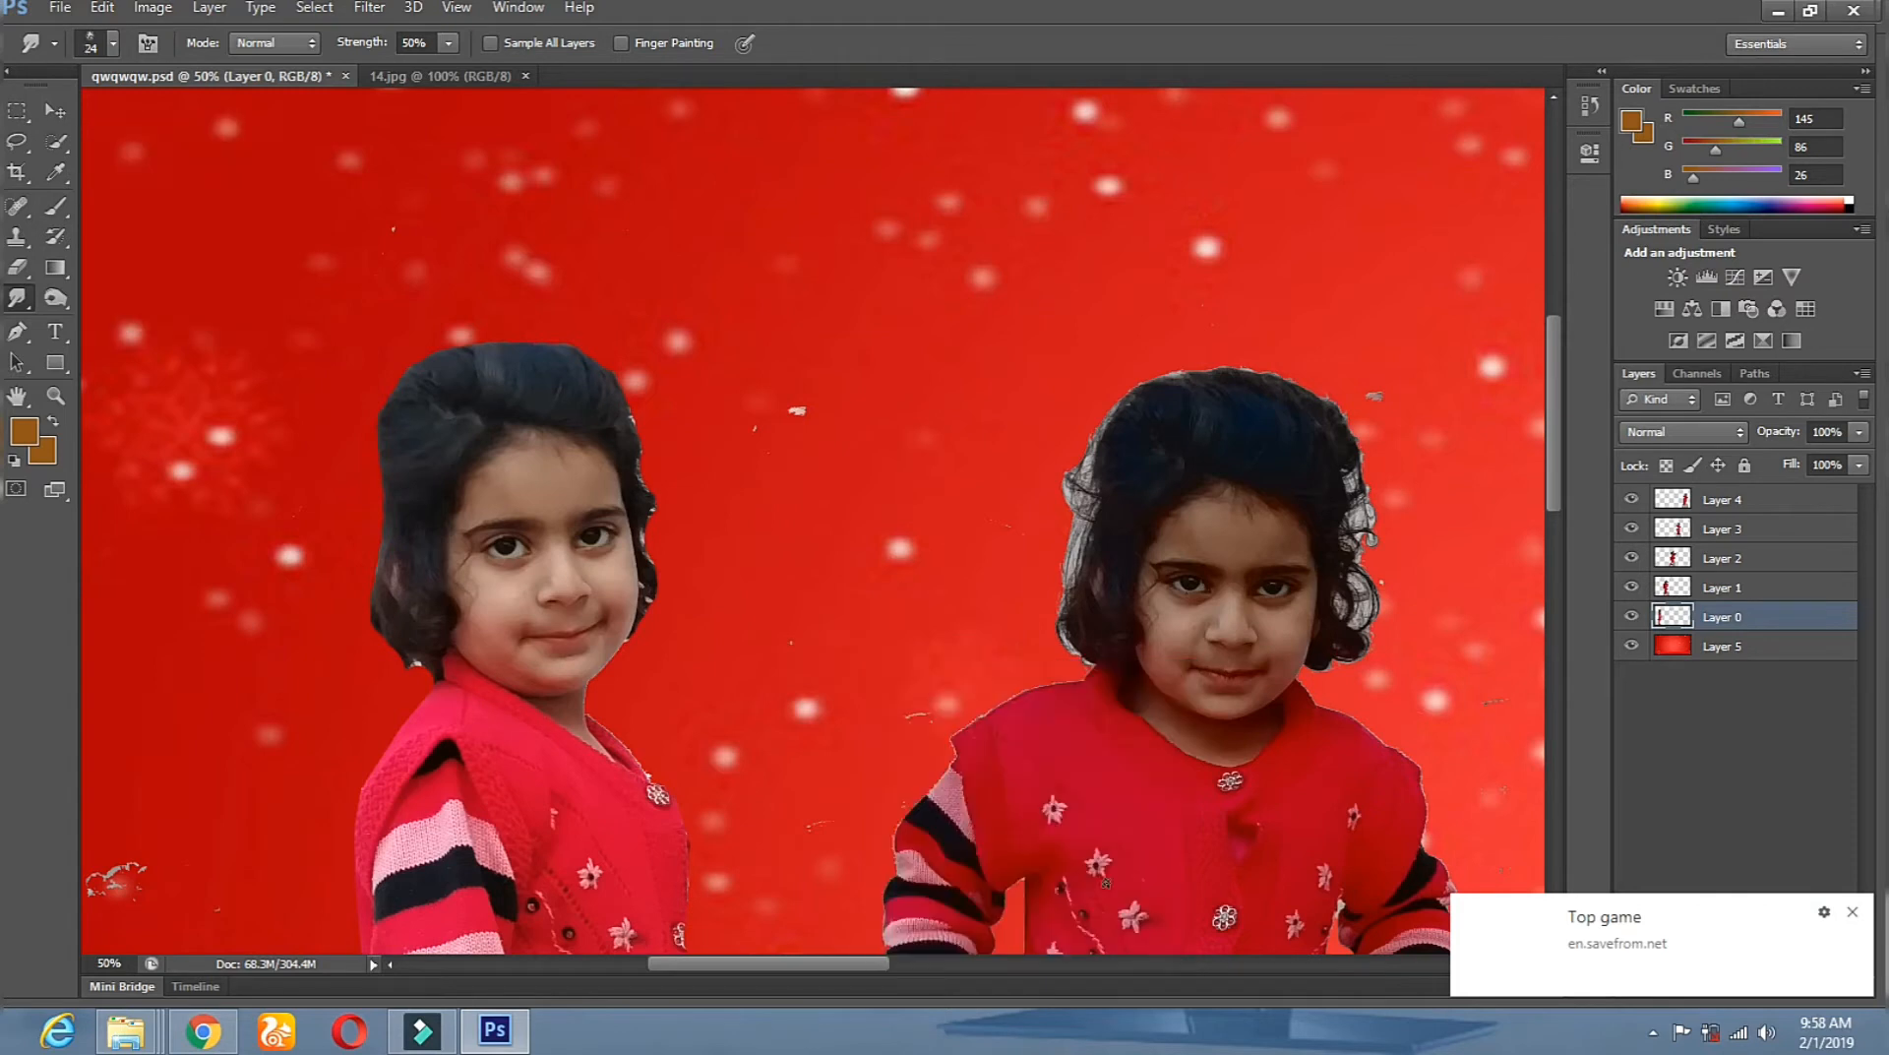
Enlarge the smudge brush to 86 px.
{"action": "right_click", "coordinate": [655, 388]}
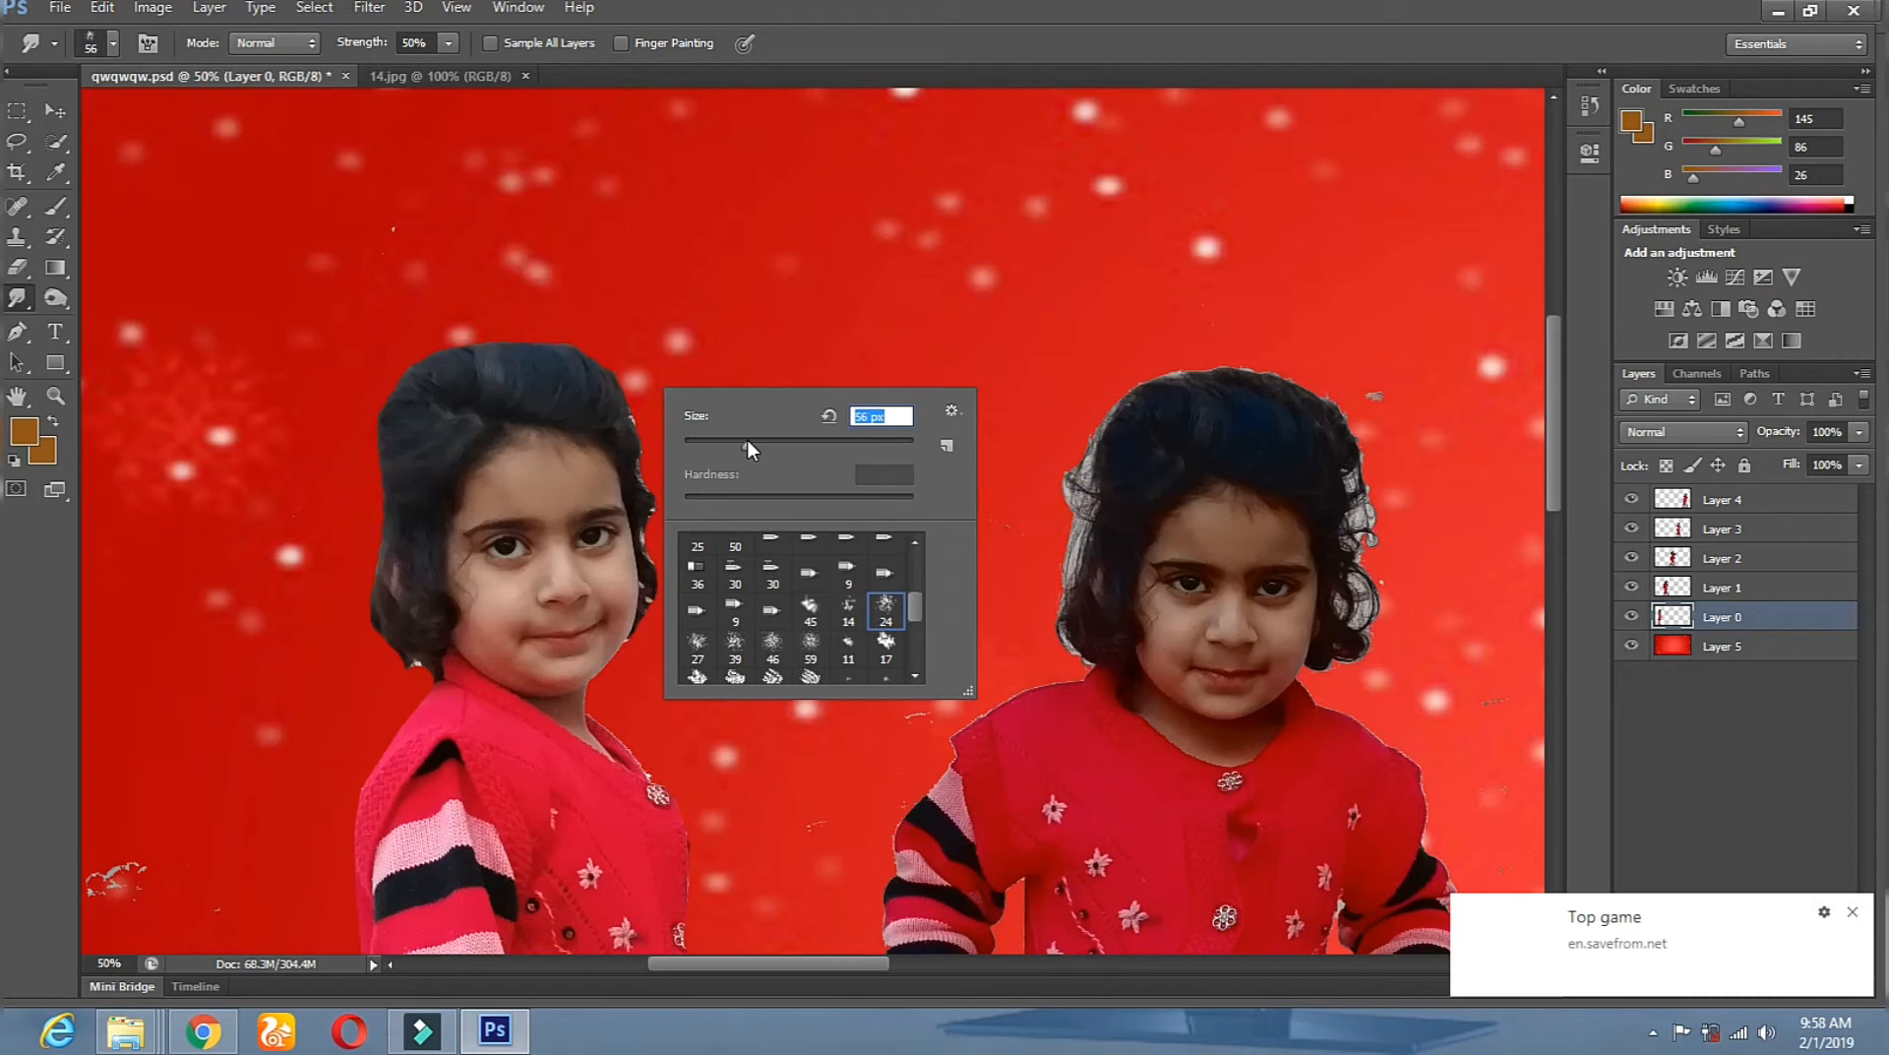
{"action": "left_click_drag", "start_coordinate": [752, 449], "coordinate": [858, 411]}
{"action": "left_click", "coordinate": [713, 326]}
{"action": "right_click", "coordinate": [724, 337]}
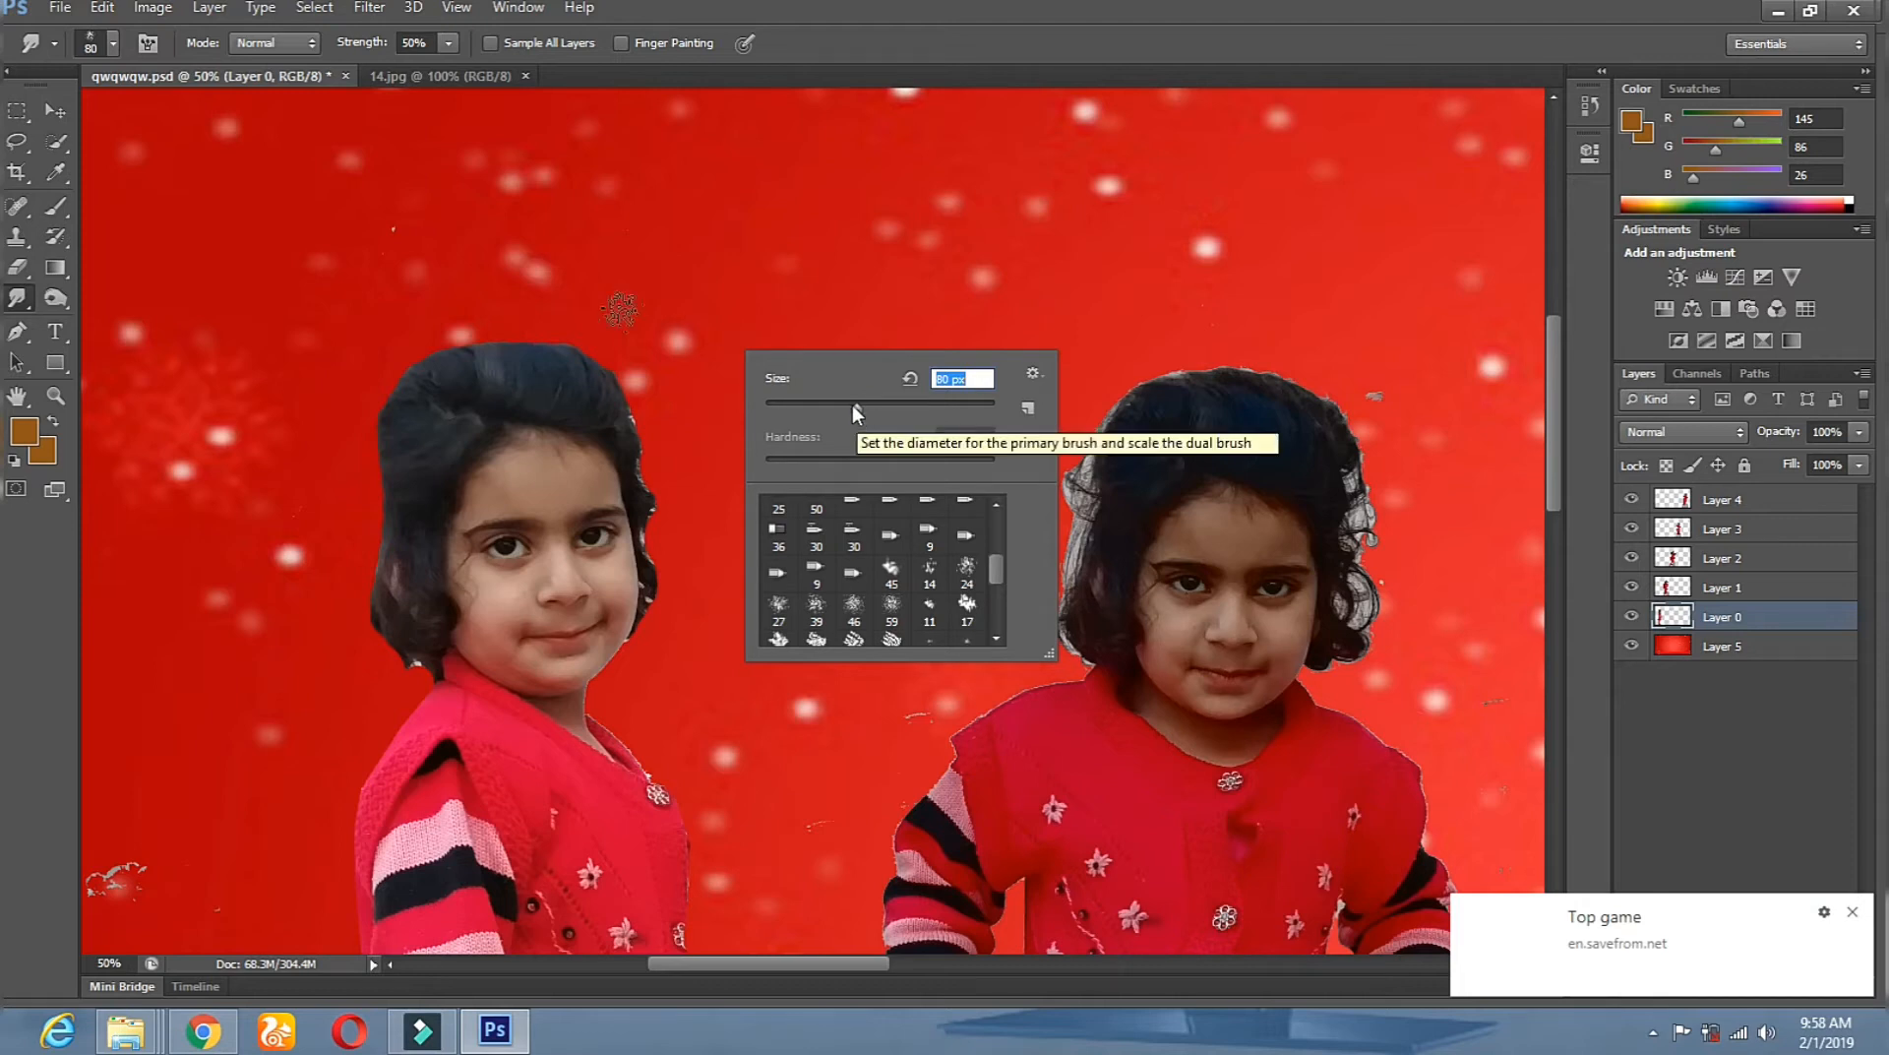
{"action": "left_click", "coordinate": [620, 275]}
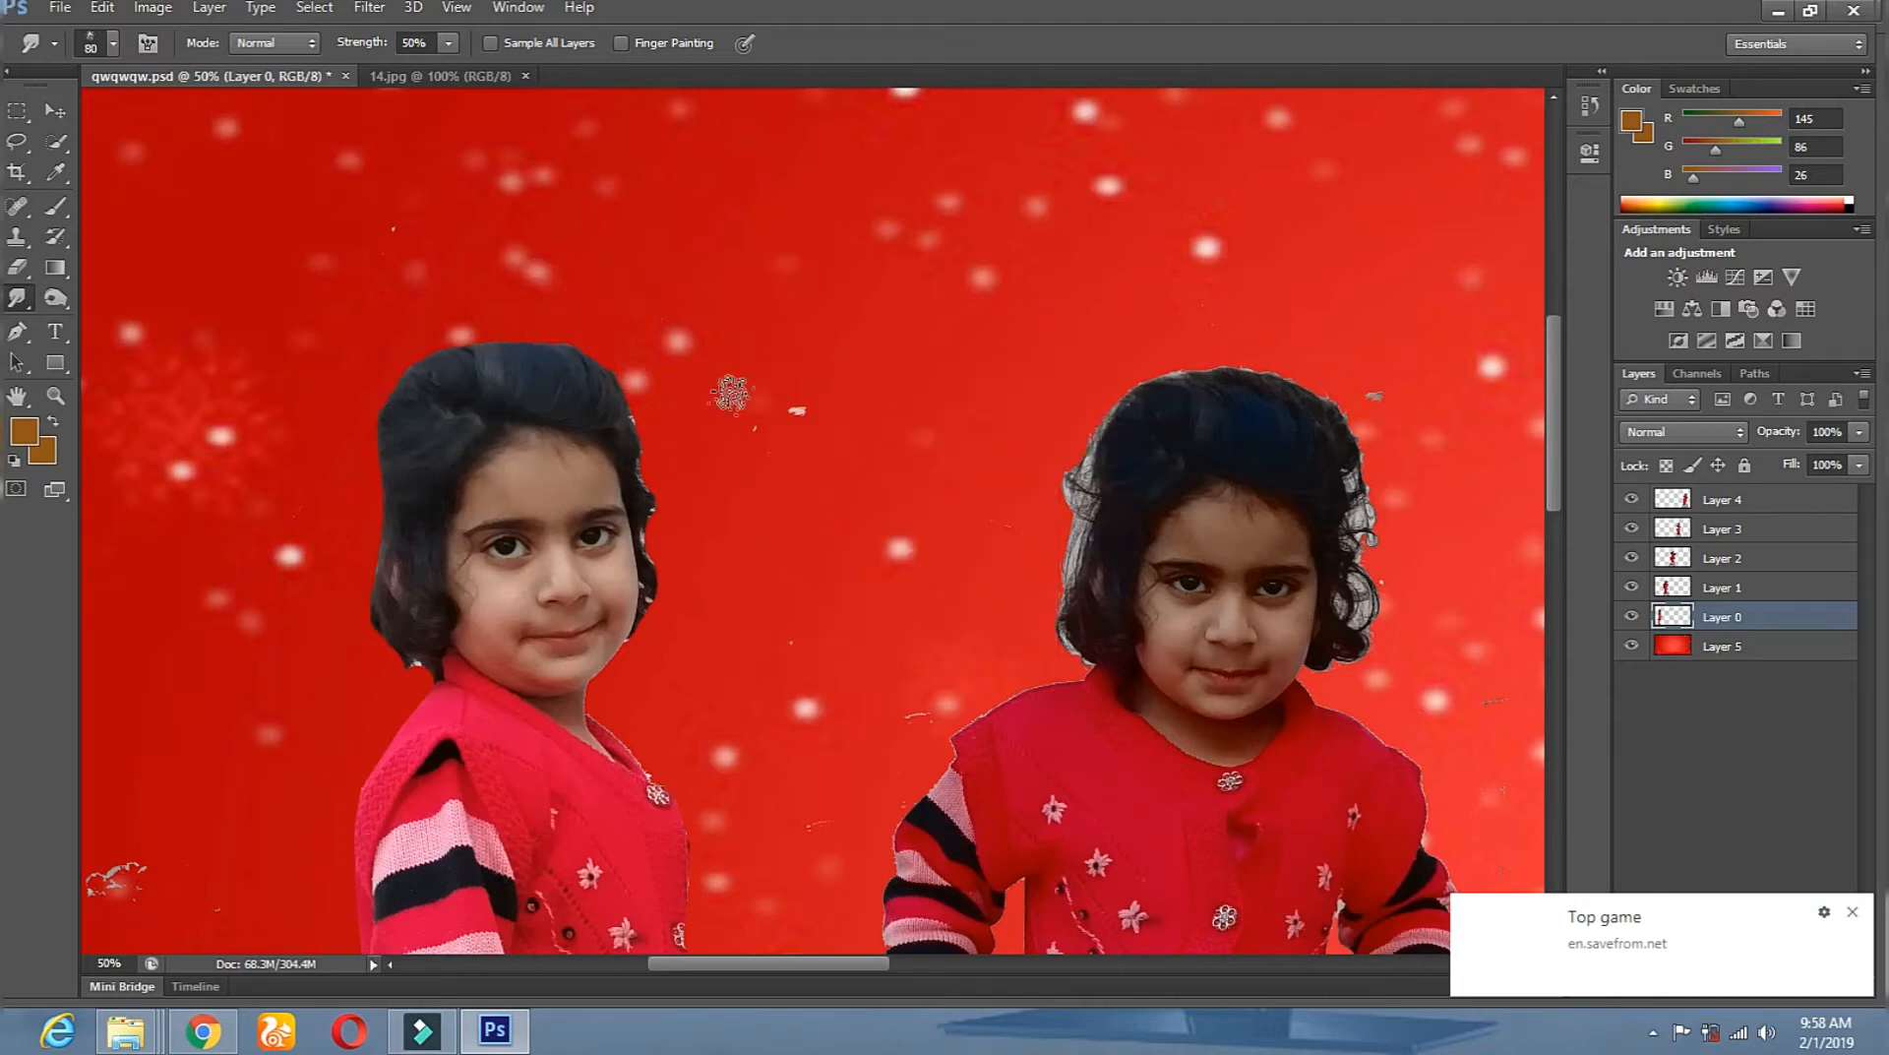
{"action": "right_click", "coordinate": [733, 394]}
{"action": "left_click", "coordinate": [859, 451]}
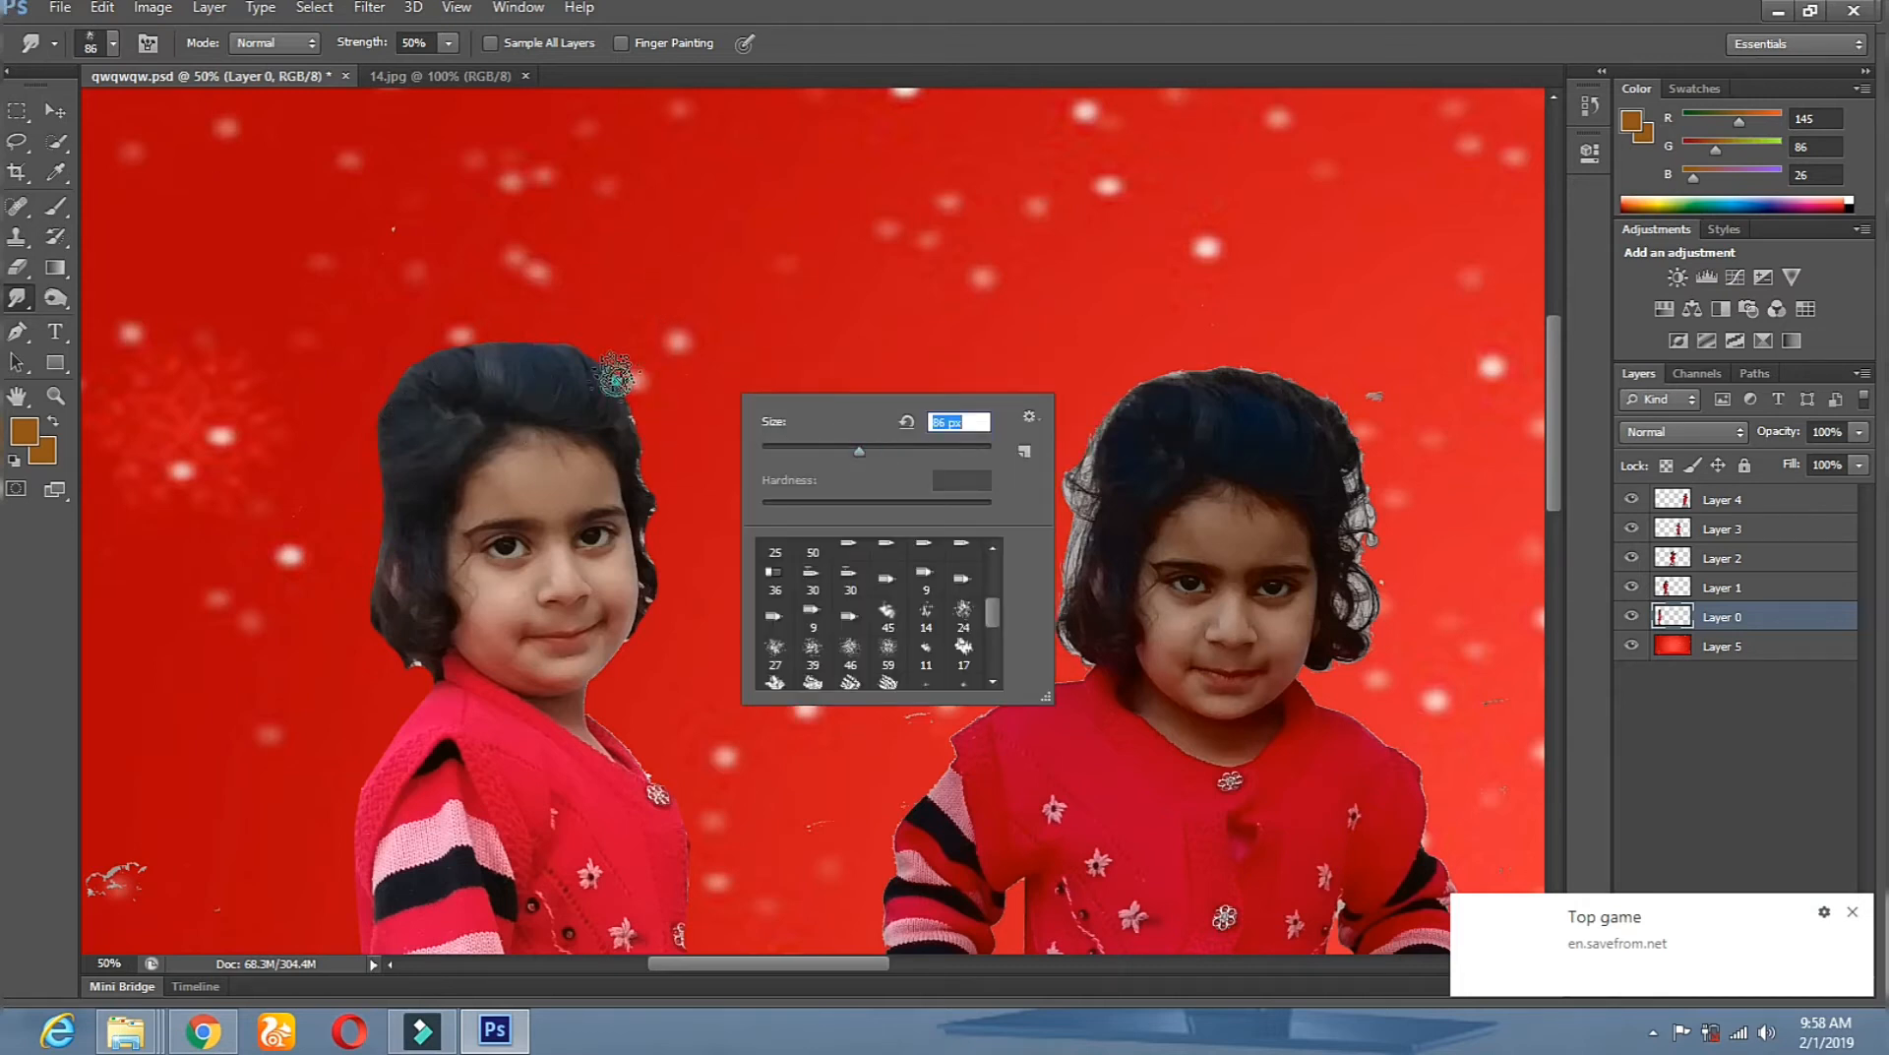
{"action": "left_click", "coordinate": [617, 381]}
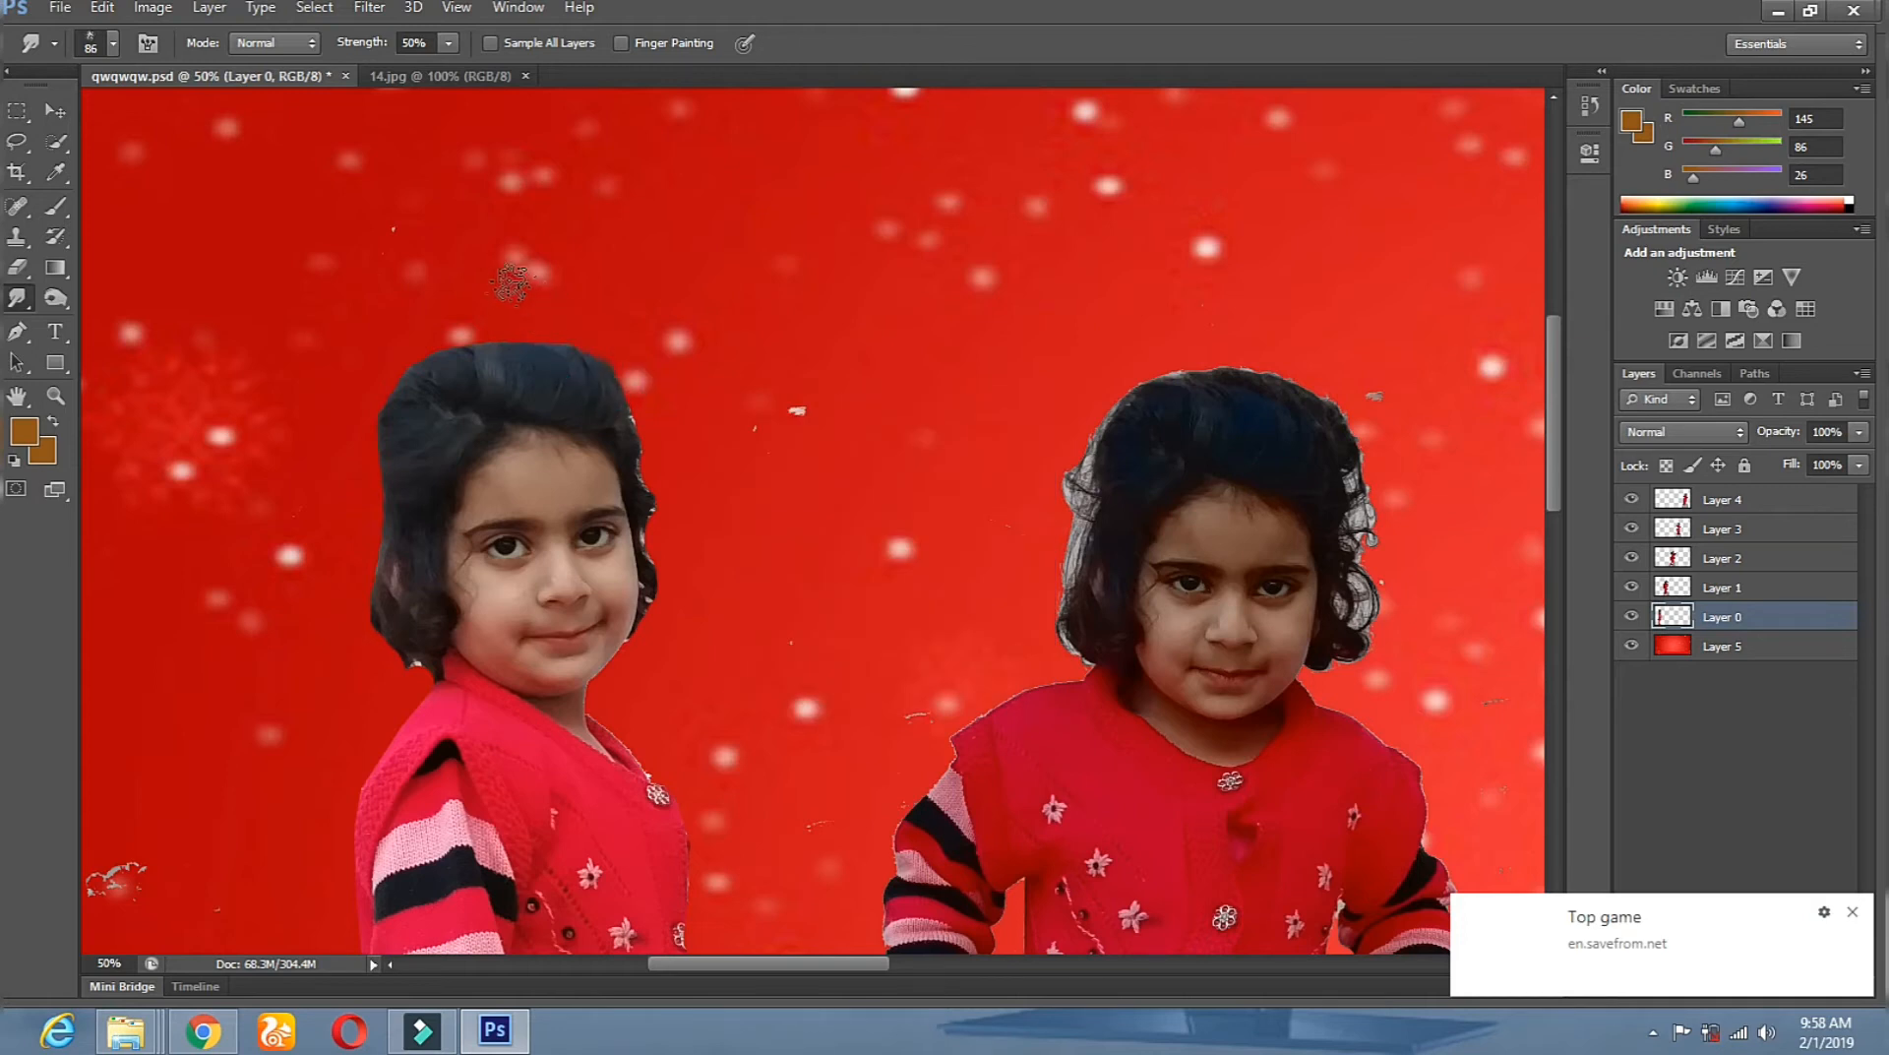
Smear the top and left edge of the left girl's hair outward.
{"action": "left_click_drag", "start_coordinate": [549, 354], "coordinate": [486, 293]}
{"action": "mouse_move", "coordinate": [527, 356]}
{"action": "left_mouse_down"}
{"action": "mouse_move", "coordinate": [455, 307]}
{"action": "mouse_move", "coordinate": [386, 325]}
{"action": "left_mouse_up"}
{"action": "mouse_move", "coordinate": [391, 390]}
{"action": "left_mouse_down"}
{"action": "mouse_move", "coordinate": [362, 450]}
{"action": "mouse_move", "coordinate": [415, 467]}
{"action": "mouse_move", "coordinate": [387, 454]}
{"action": "mouse_move", "coordinate": [368, 498]}
{"action": "left_mouse_up"}
{"action": "left_click", "coordinate": [386, 487]}
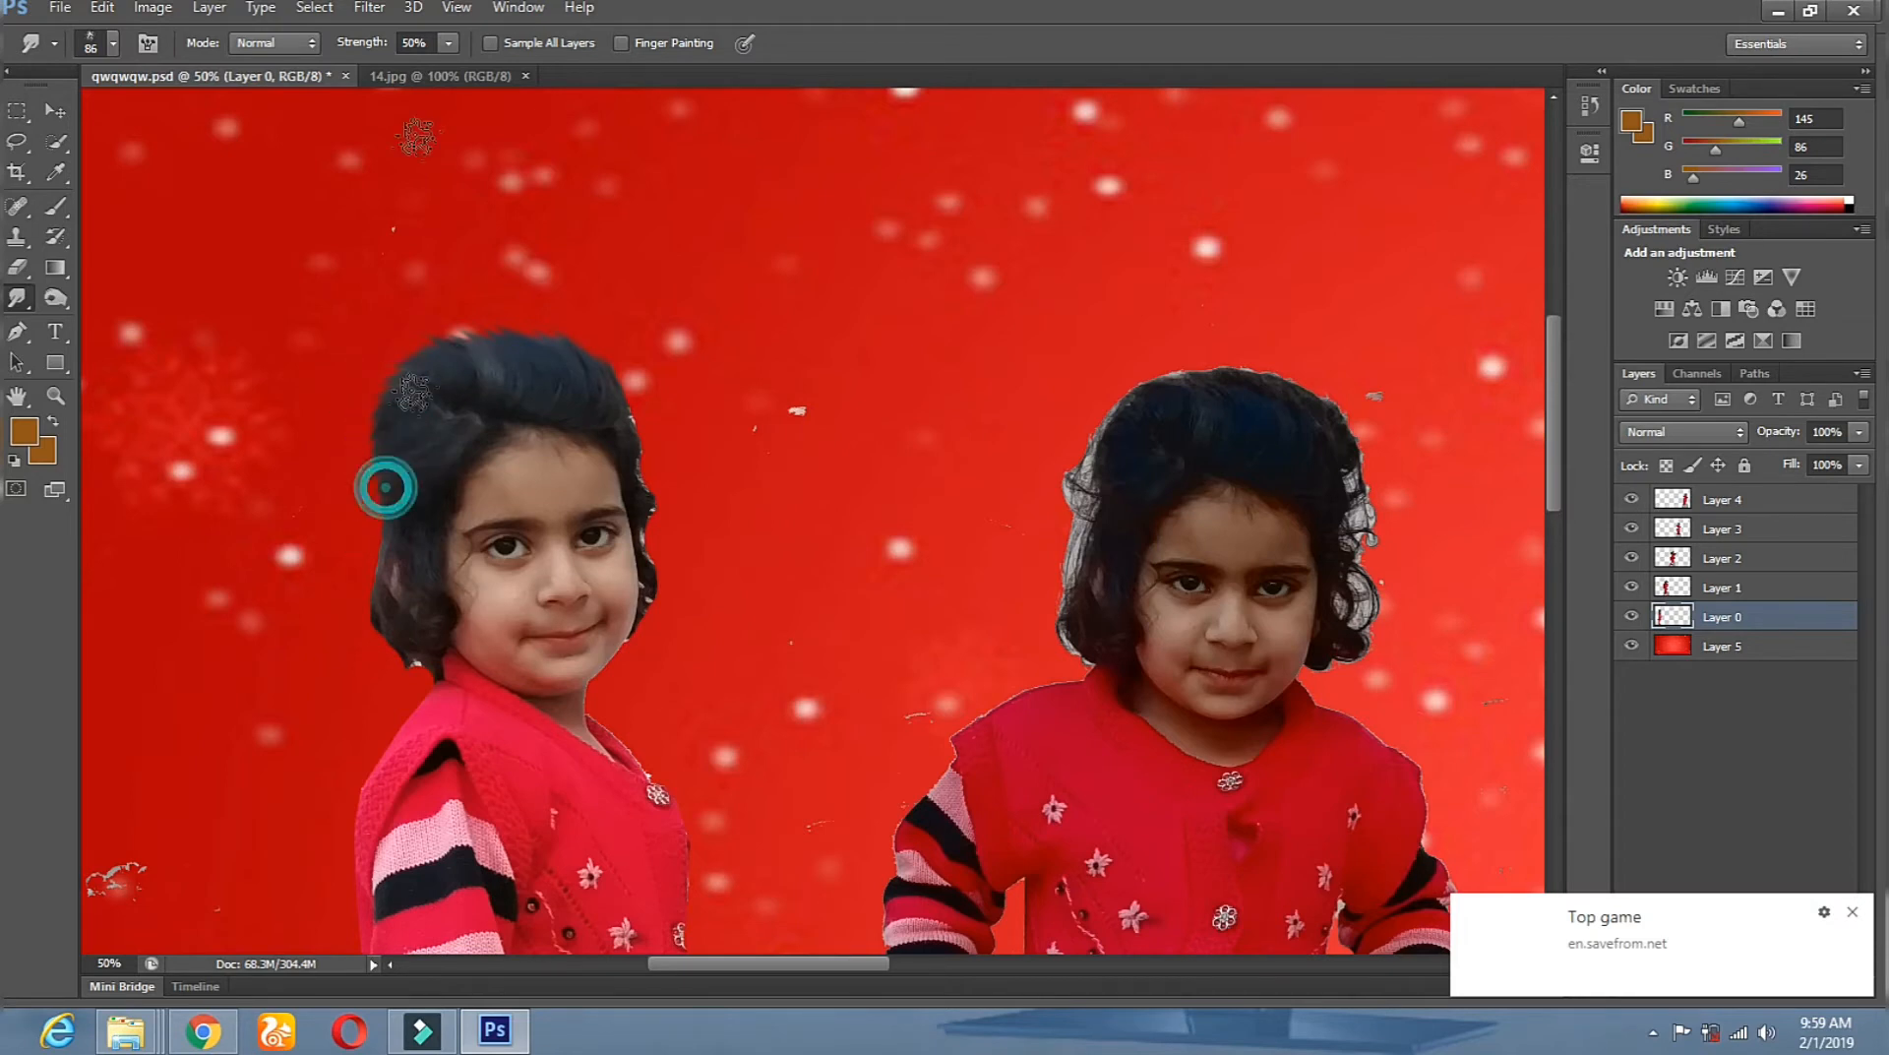
Raise the smudge strength to 72%.
{"action": "left_click", "coordinate": [448, 42]}
{"action": "left_click", "coordinate": [456, 66]}
{"action": "left_click", "coordinate": [472, 71]}
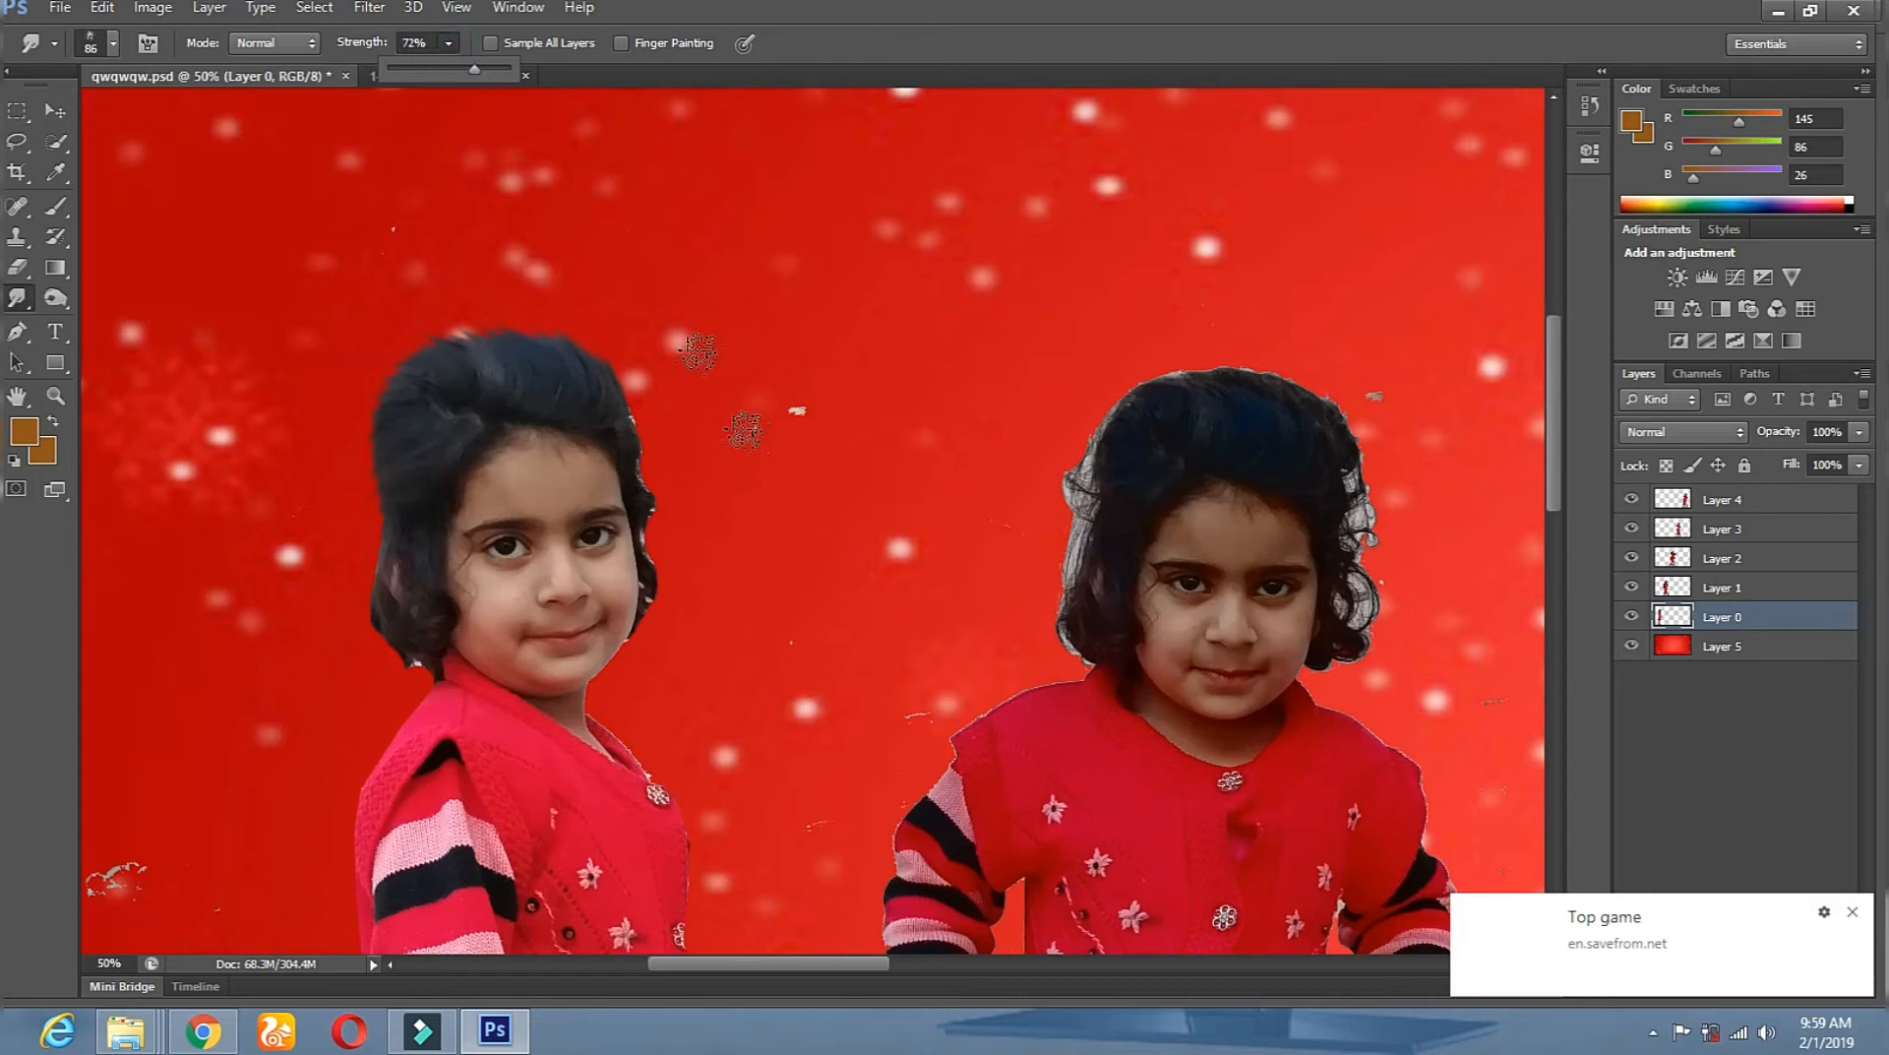
{"action": "left_click", "coordinate": [614, 380]}
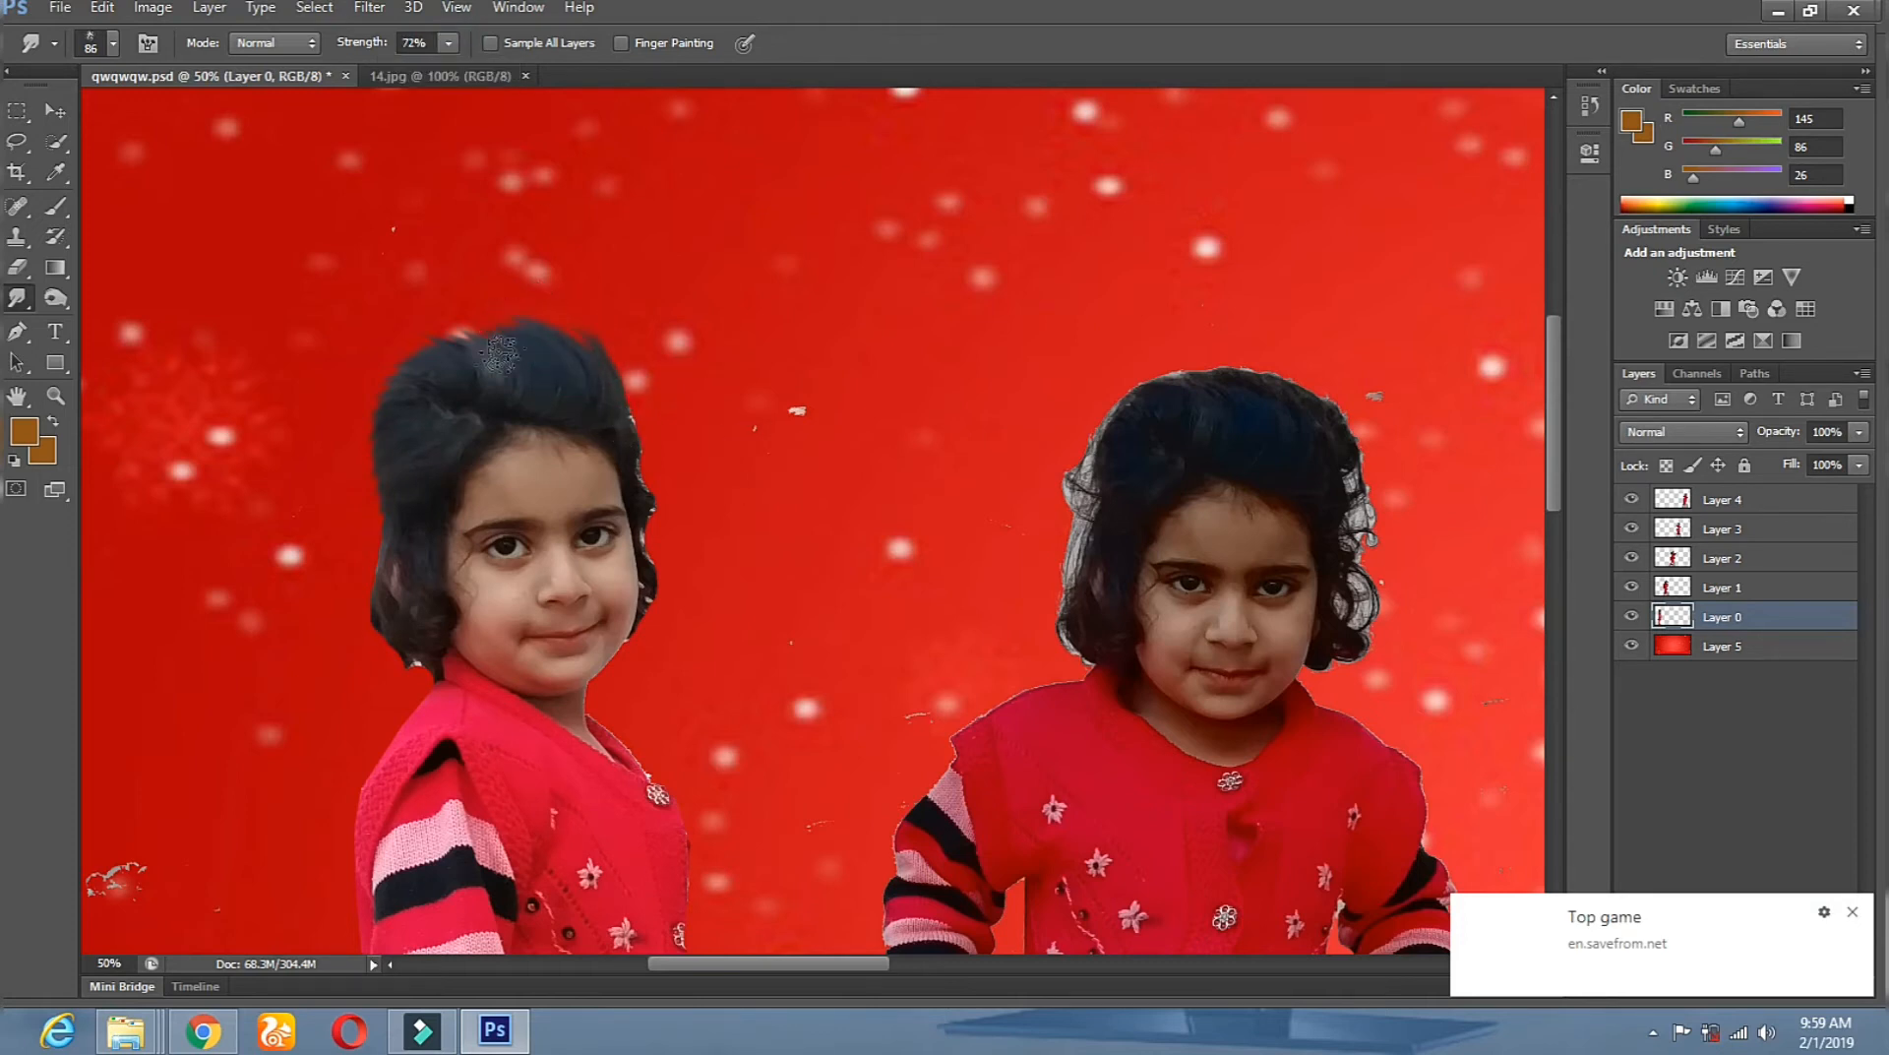
Pull the left, lower and face-side hair edges outward into strands.
{"action": "mouse_move", "coordinate": [392, 460]}
{"action": "left_mouse_down"}
{"action": "mouse_move", "coordinate": [345, 563]}
{"action": "mouse_move", "coordinate": [357, 614]}
{"action": "left_mouse_up"}
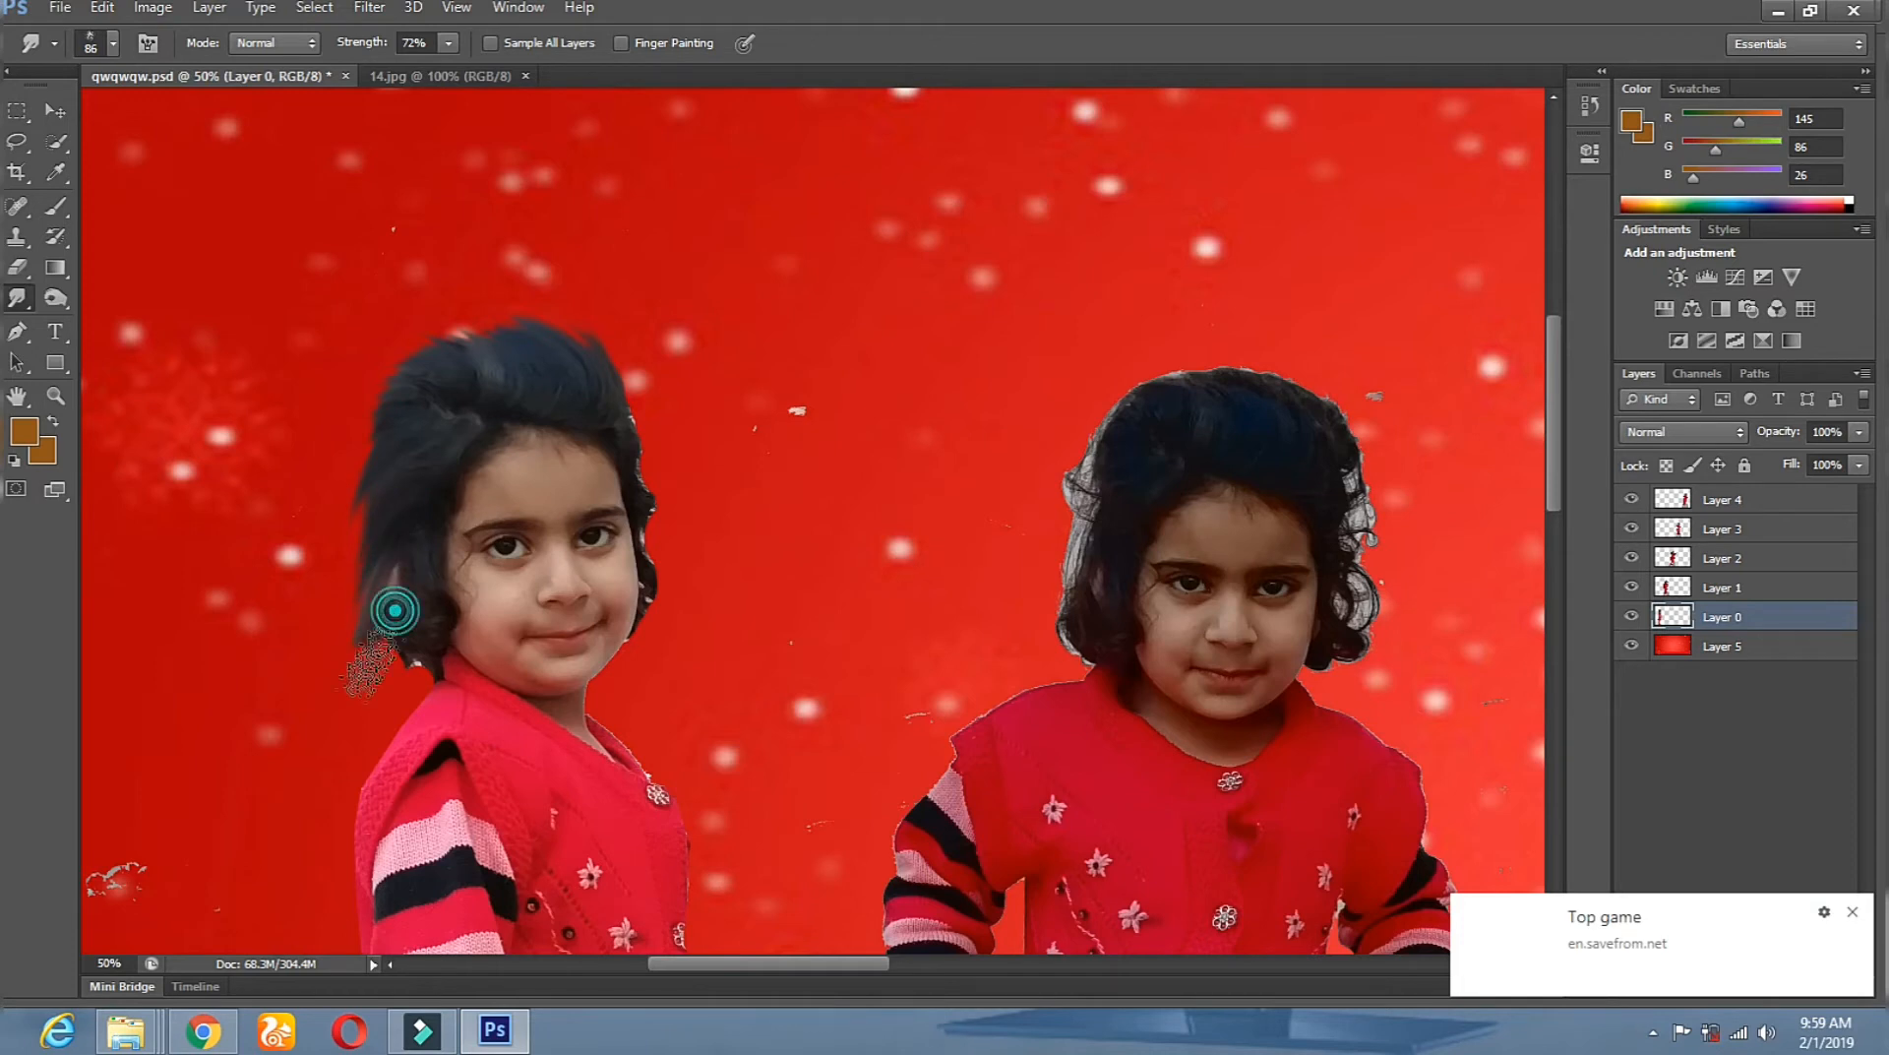
{"action": "left_click_drag", "start_coordinate": [397, 655], "coordinate": [362, 725]}
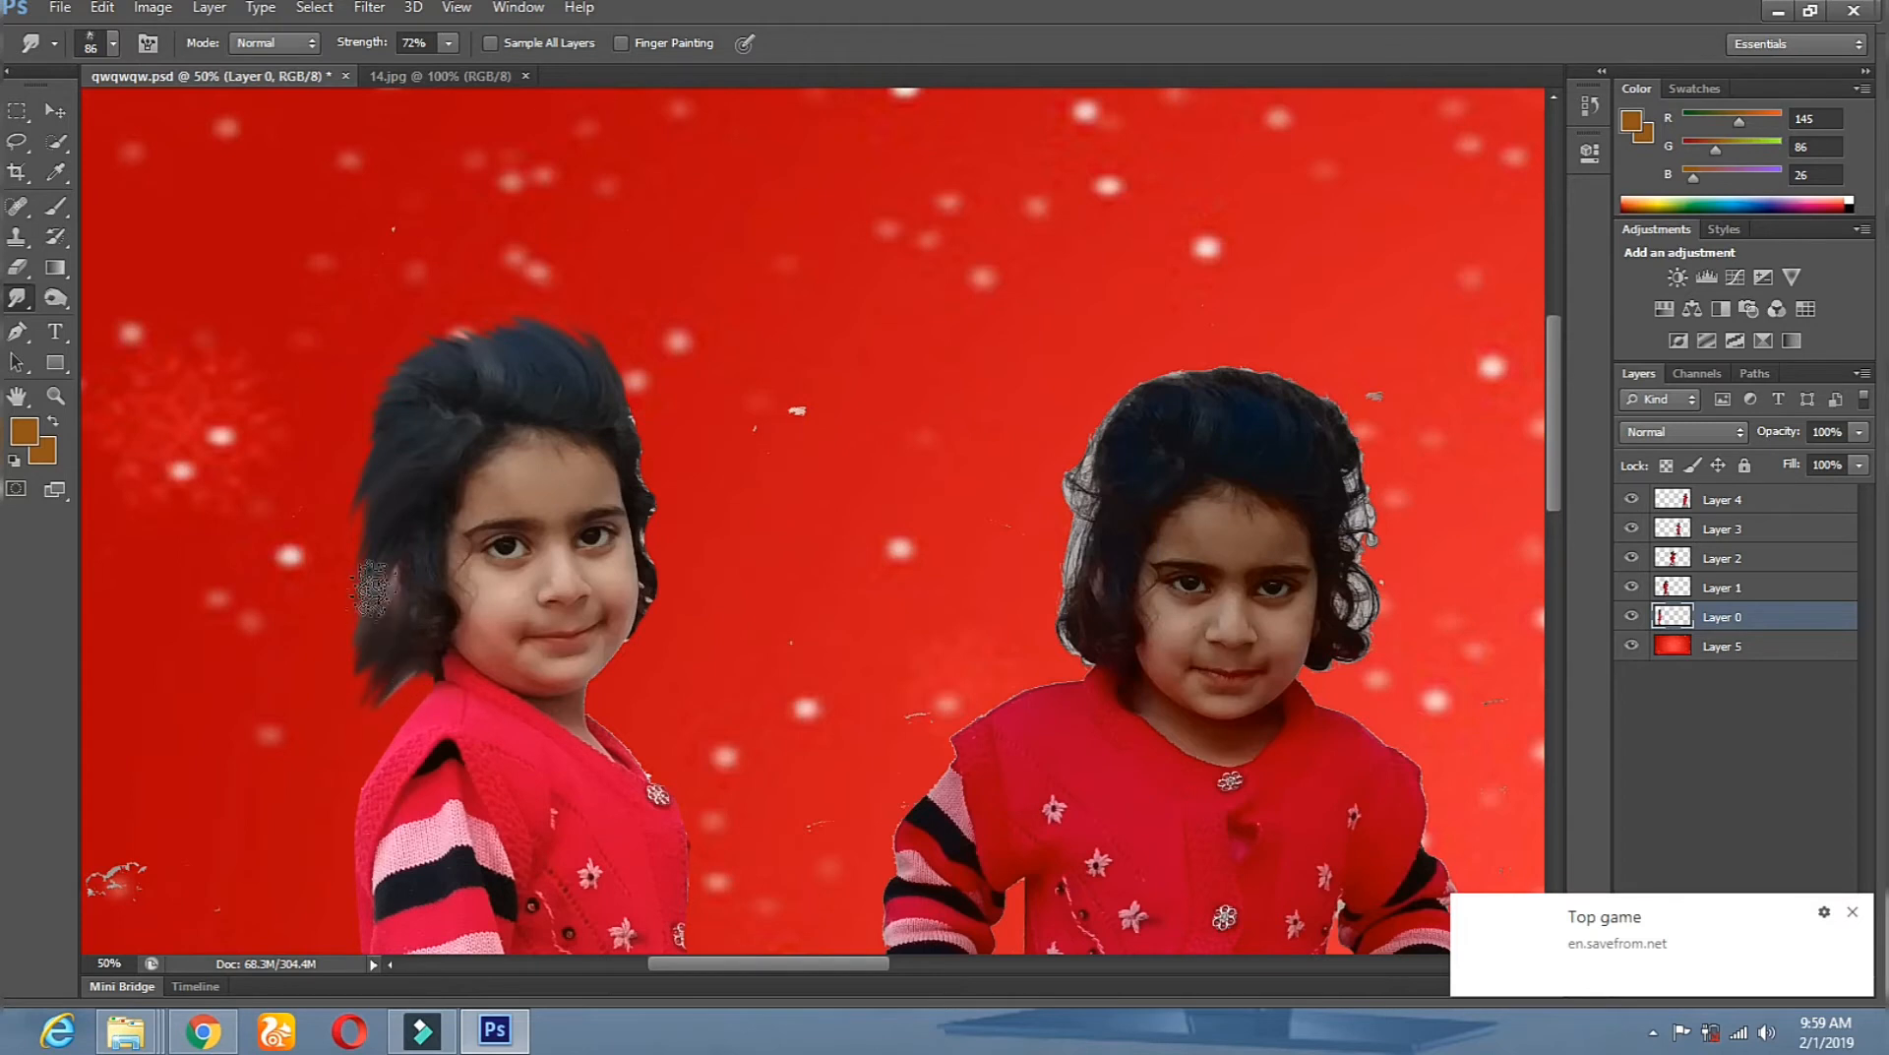
{"action": "left_click_drag", "start_coordinate": [384, 500], "coordinate": [349, 559]}
{"action": "left_click_drag", "start_coordinate": [430, 664], "coordinate": [408, 708]}
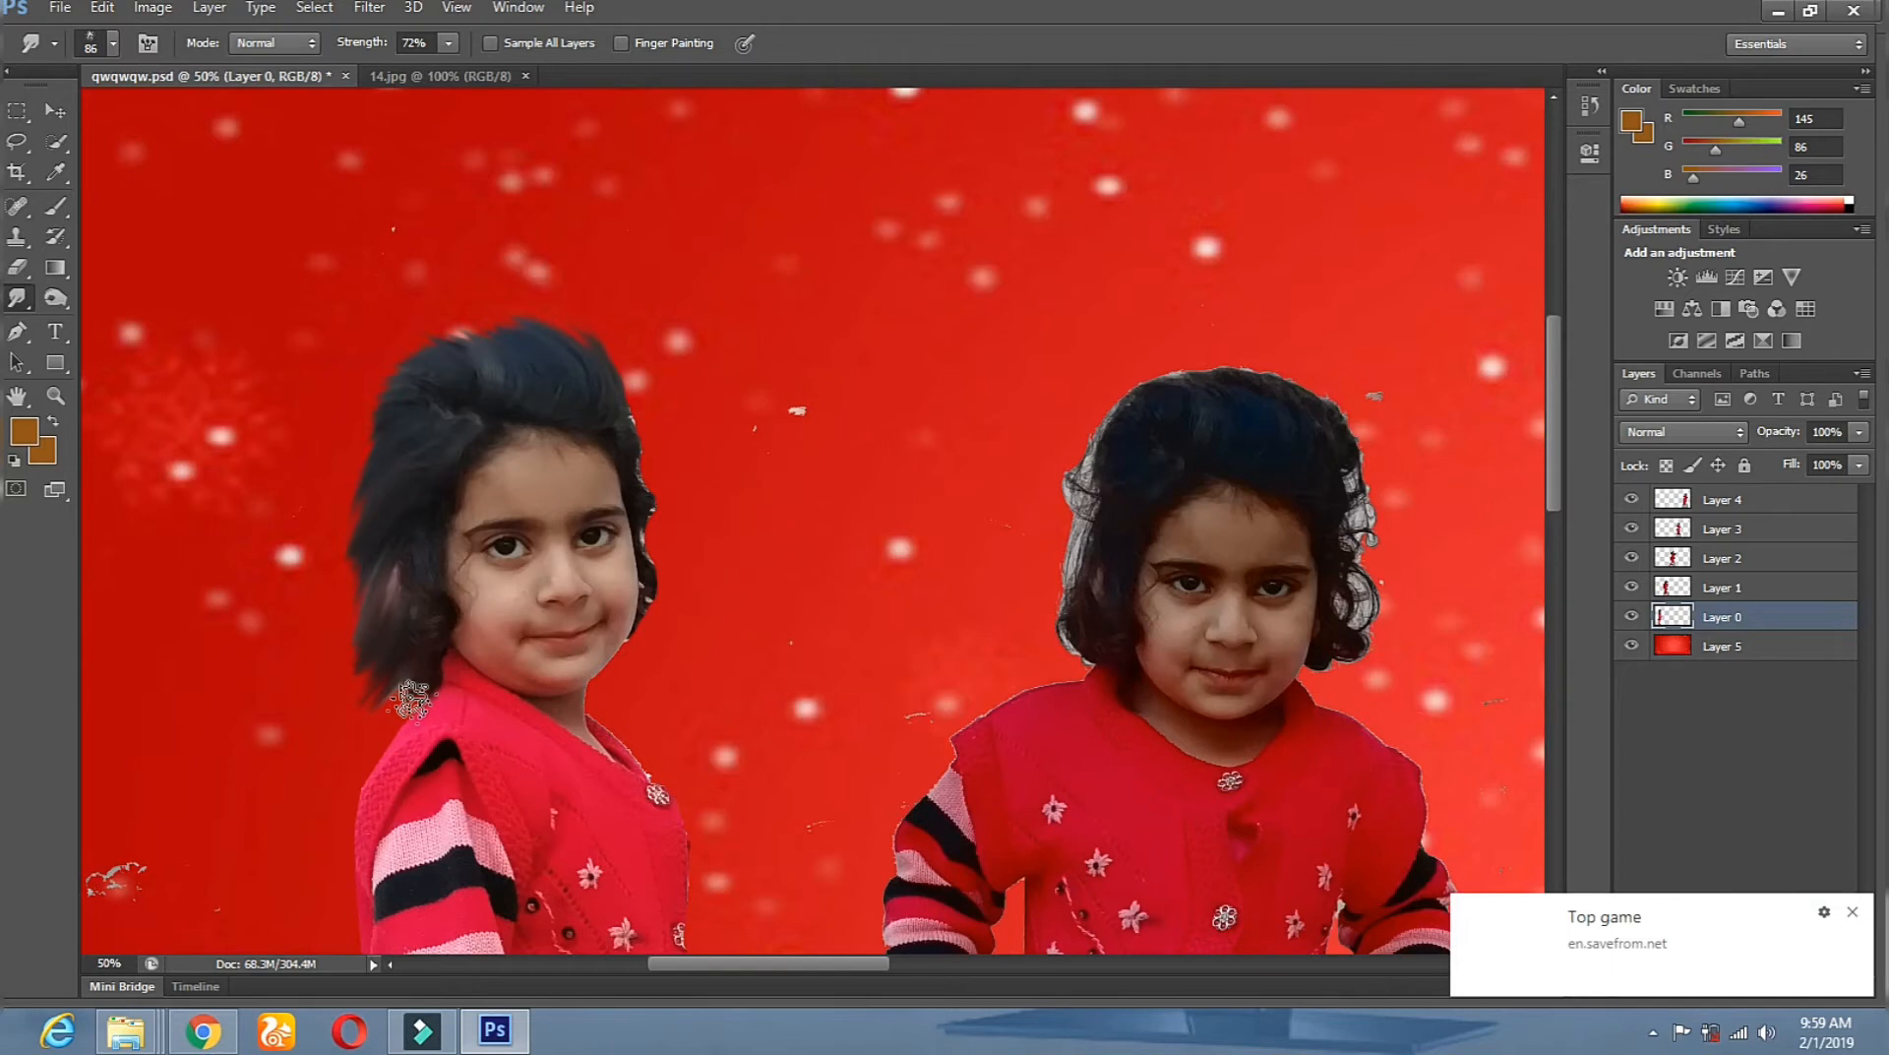
{"action": "left_click_drag", "start_coordinate": [385, 552], "coordinate": [338, 623]}
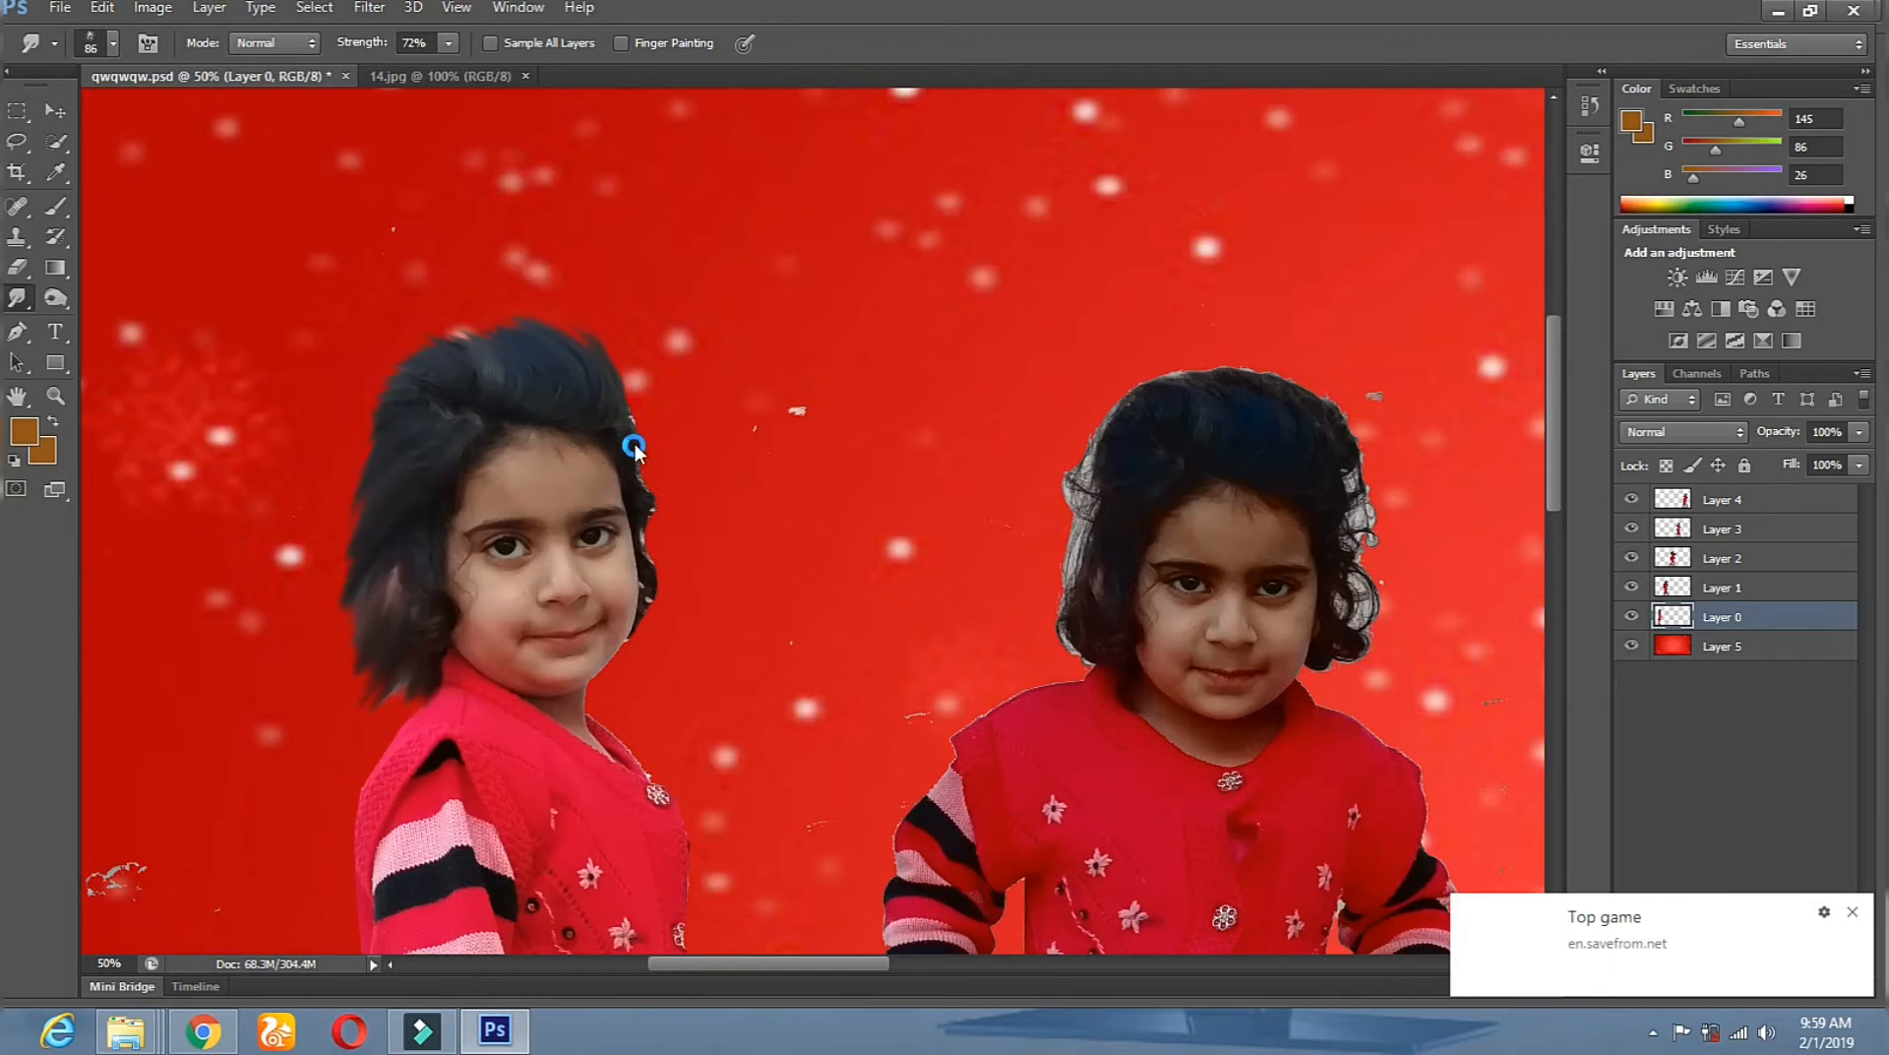
{"action": "left_click_drag", "start_coordinate": [637, 430], "coordinate": [643, 405]}
{"action": "mouse_move", "coordinate": [647, 475]}
{"action": "left_mouse_down"}
{"action": "mouse_move", "coordinate": [675, 510]}
{"action": "mouse_move", "coordinate": [657, 554]}
{"action": "left_mouse_up"}
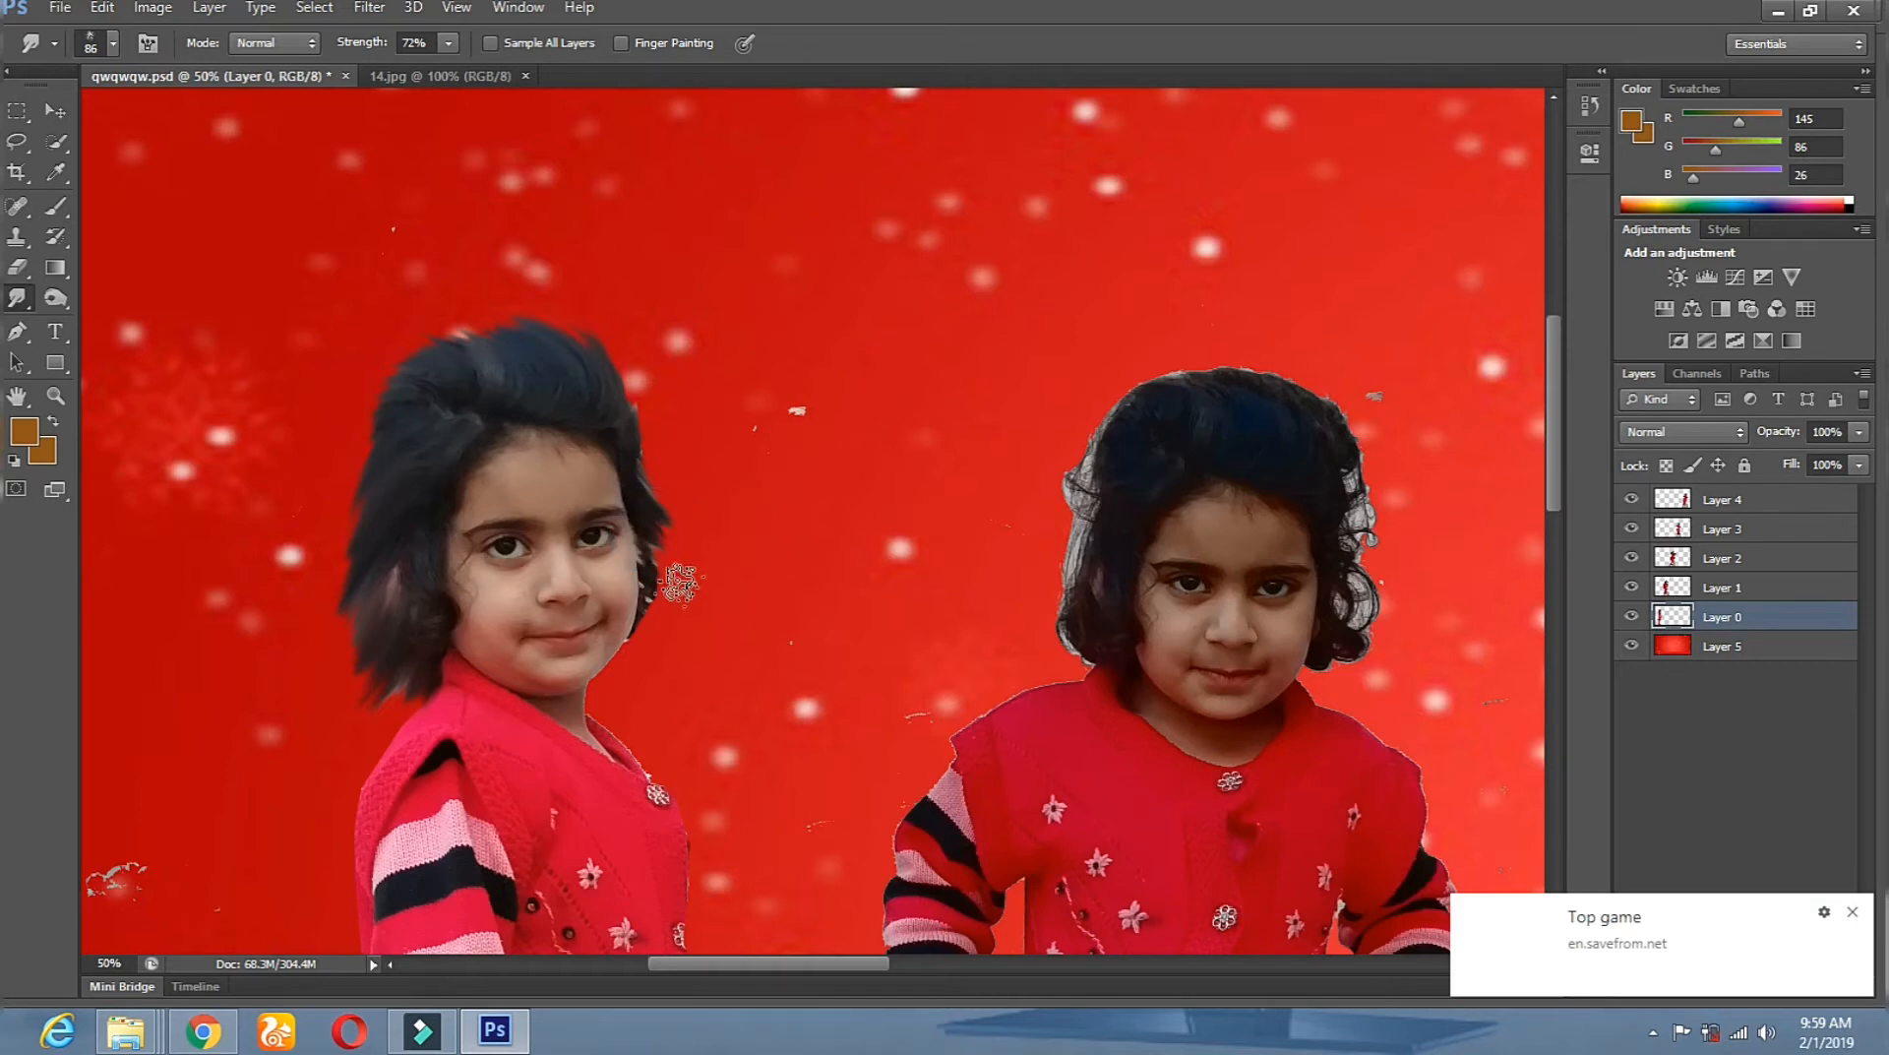
Undo the last bad stroke, re-smudge the hair beside the eye, then dodge there.
{"action": "left_click", "coordinate": [102, 8]}
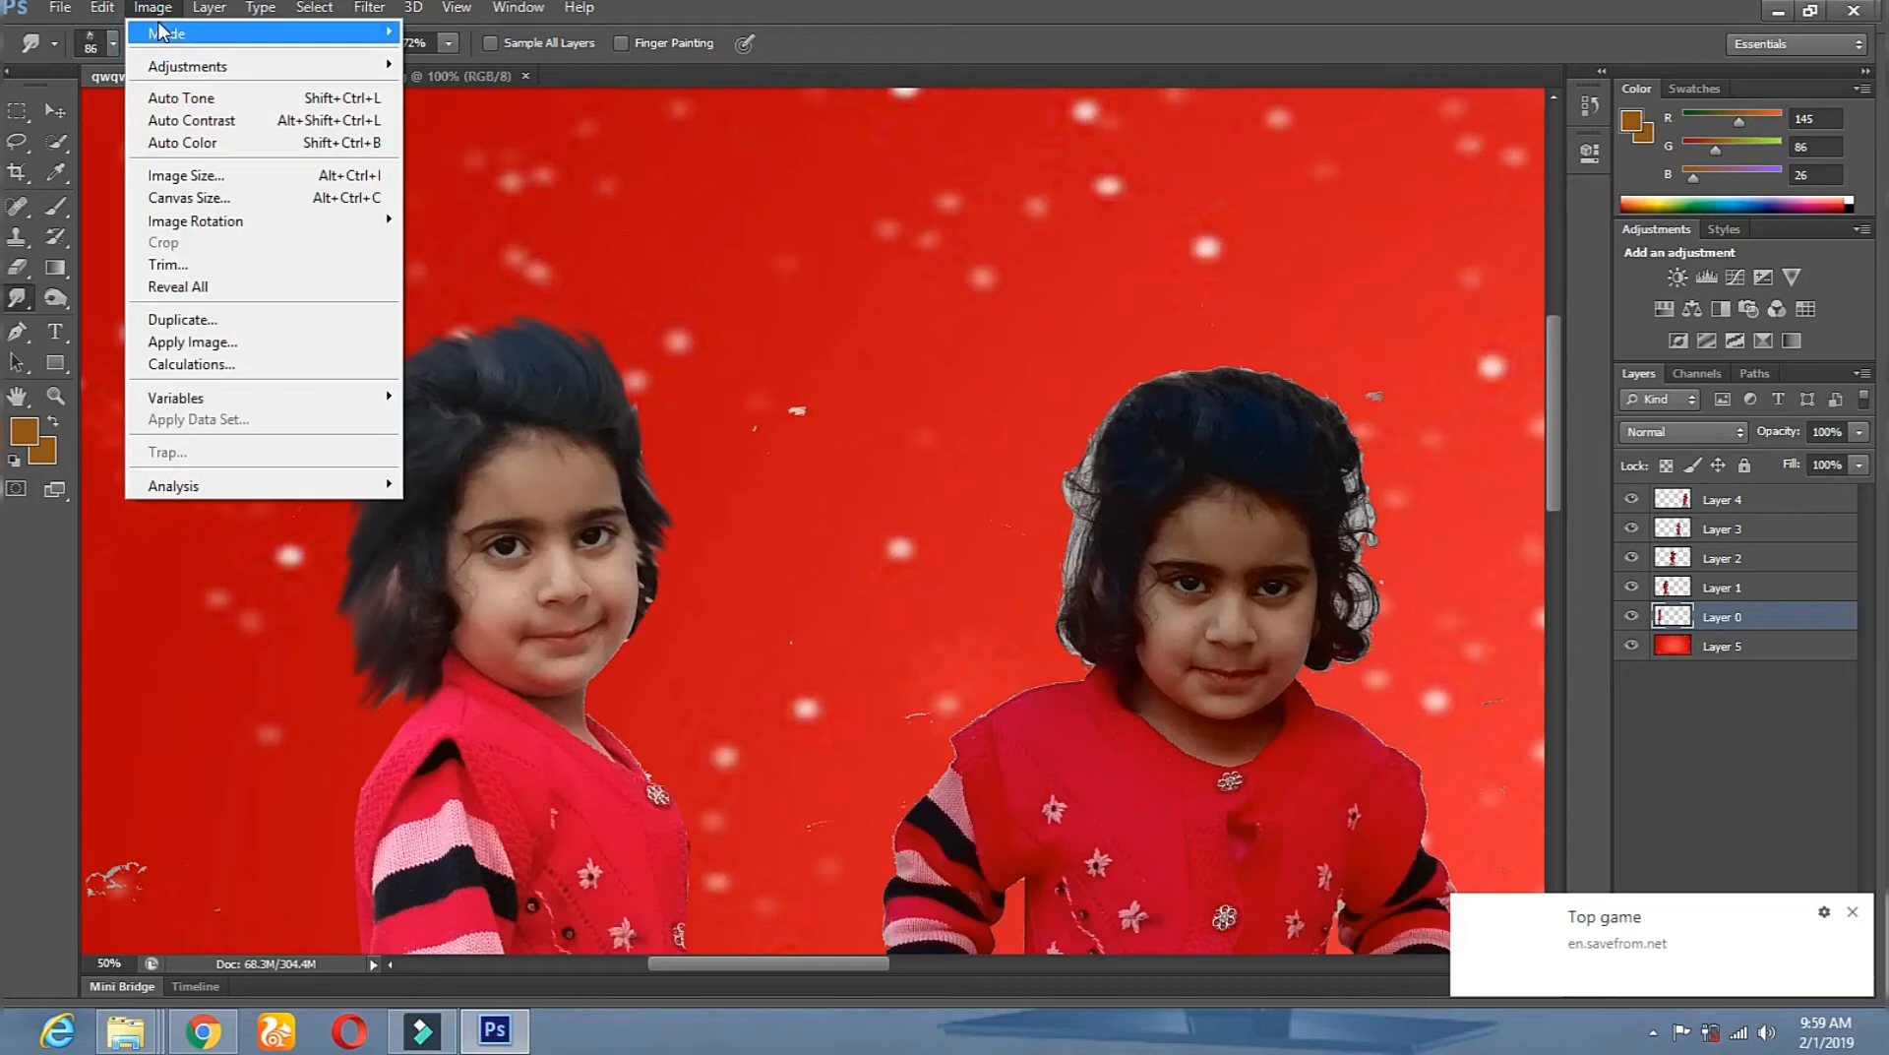
{"action": "left_click", "coordinate": [148, 32]}
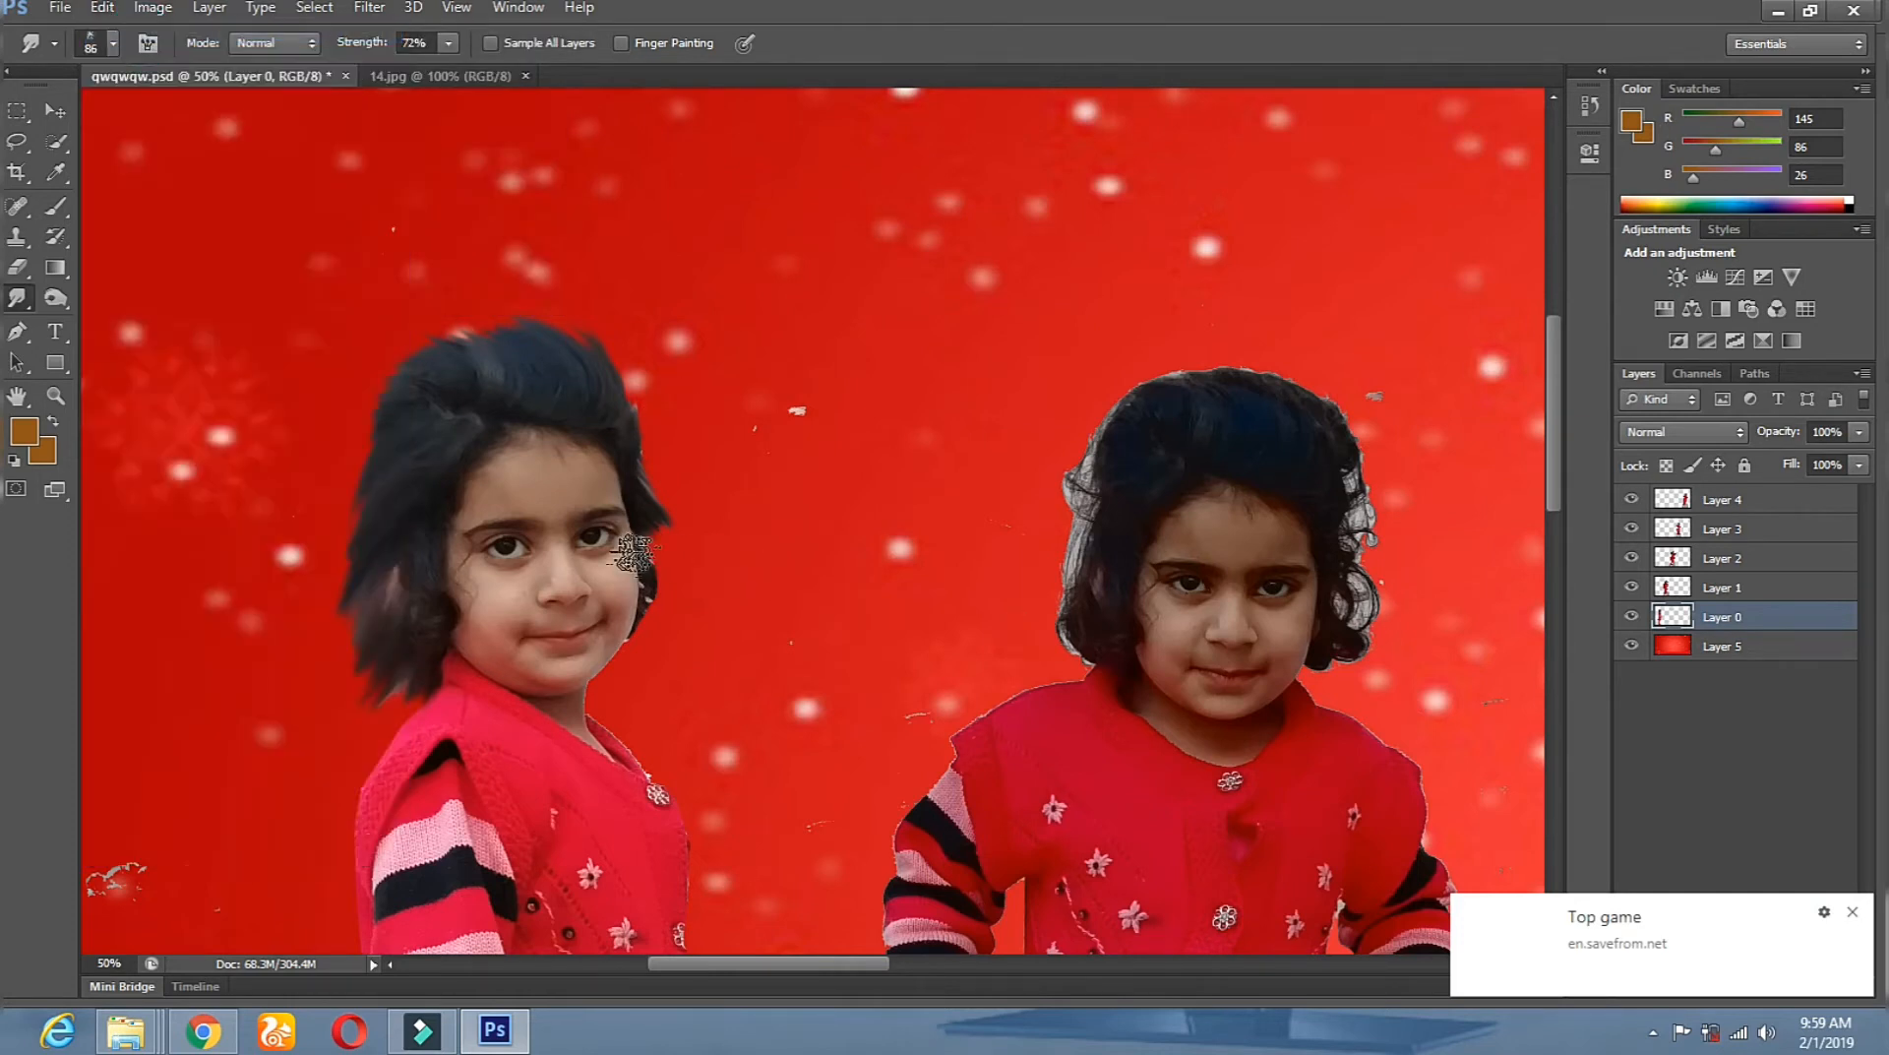
{"action": "left_click_drag", "start_coordinate": [656, 579], "coordinate": [672, 597]}
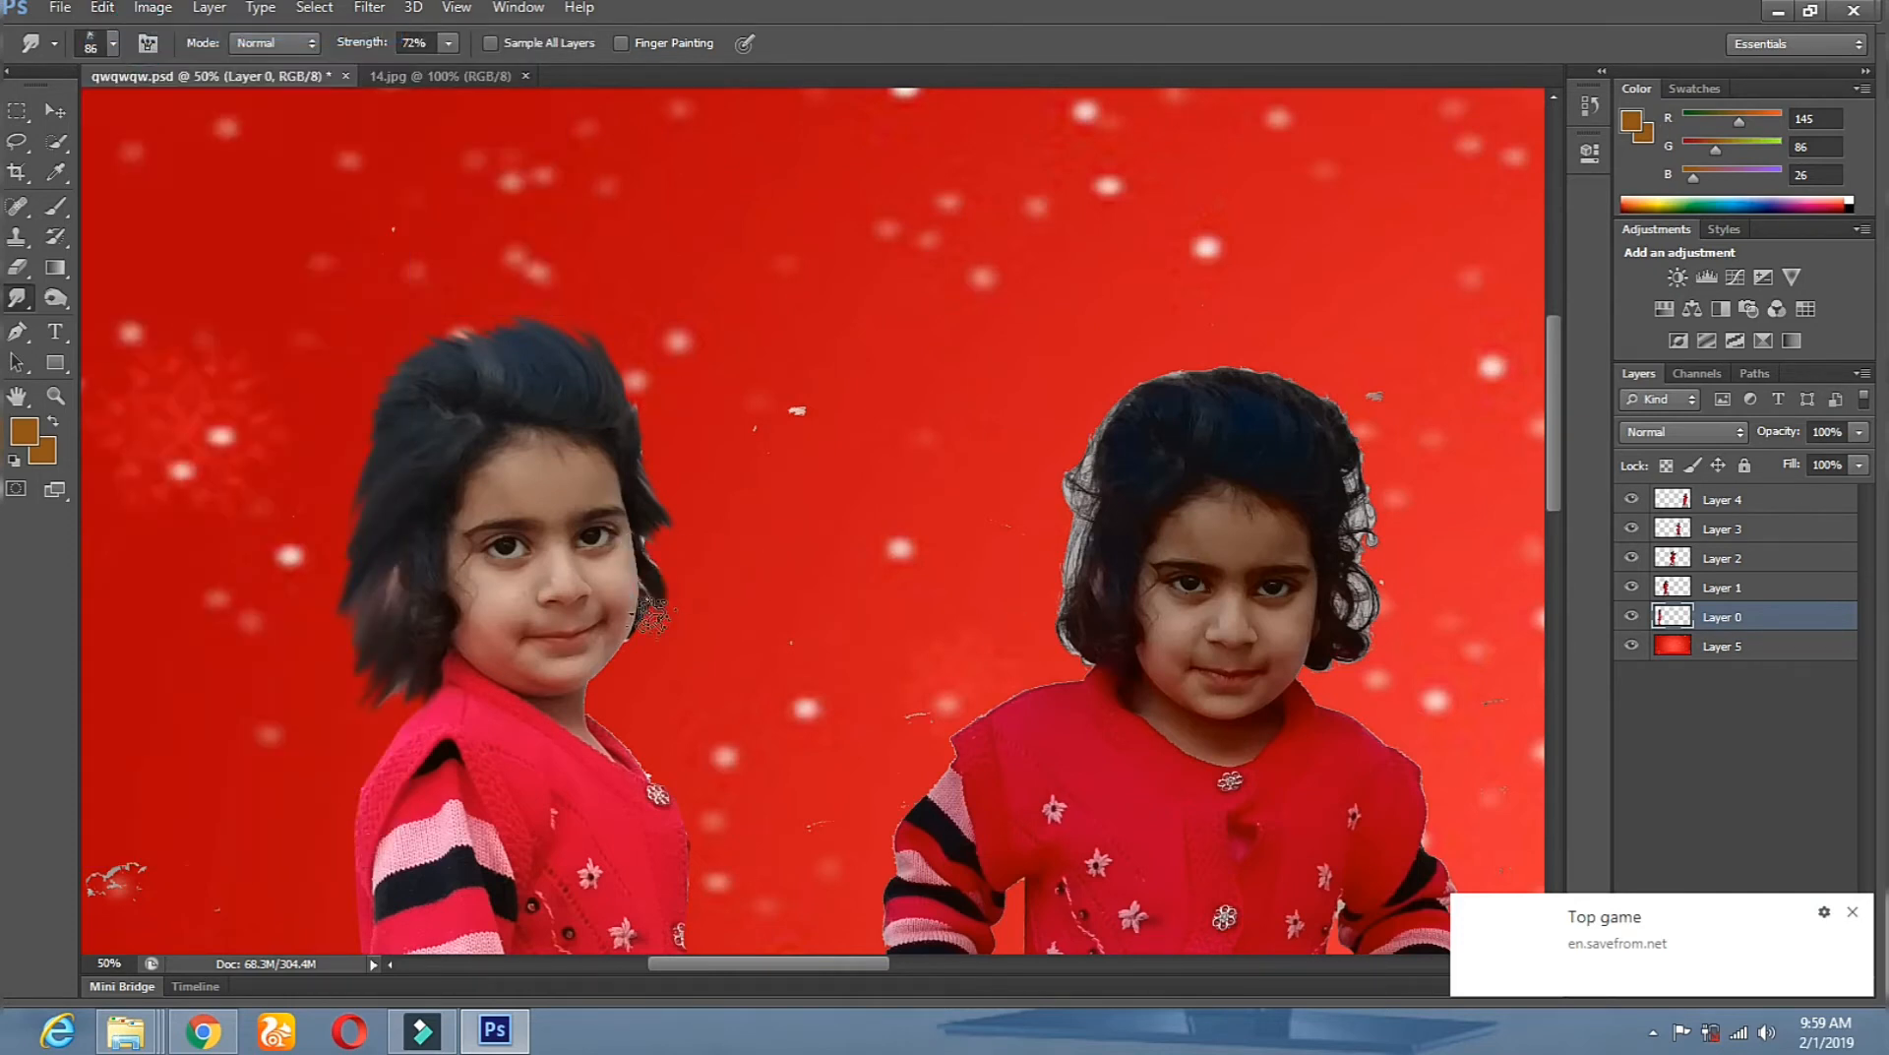
{"action": "left_click_drag", "start_coordinate": [652, 544], "coordinate": [669, 554]}
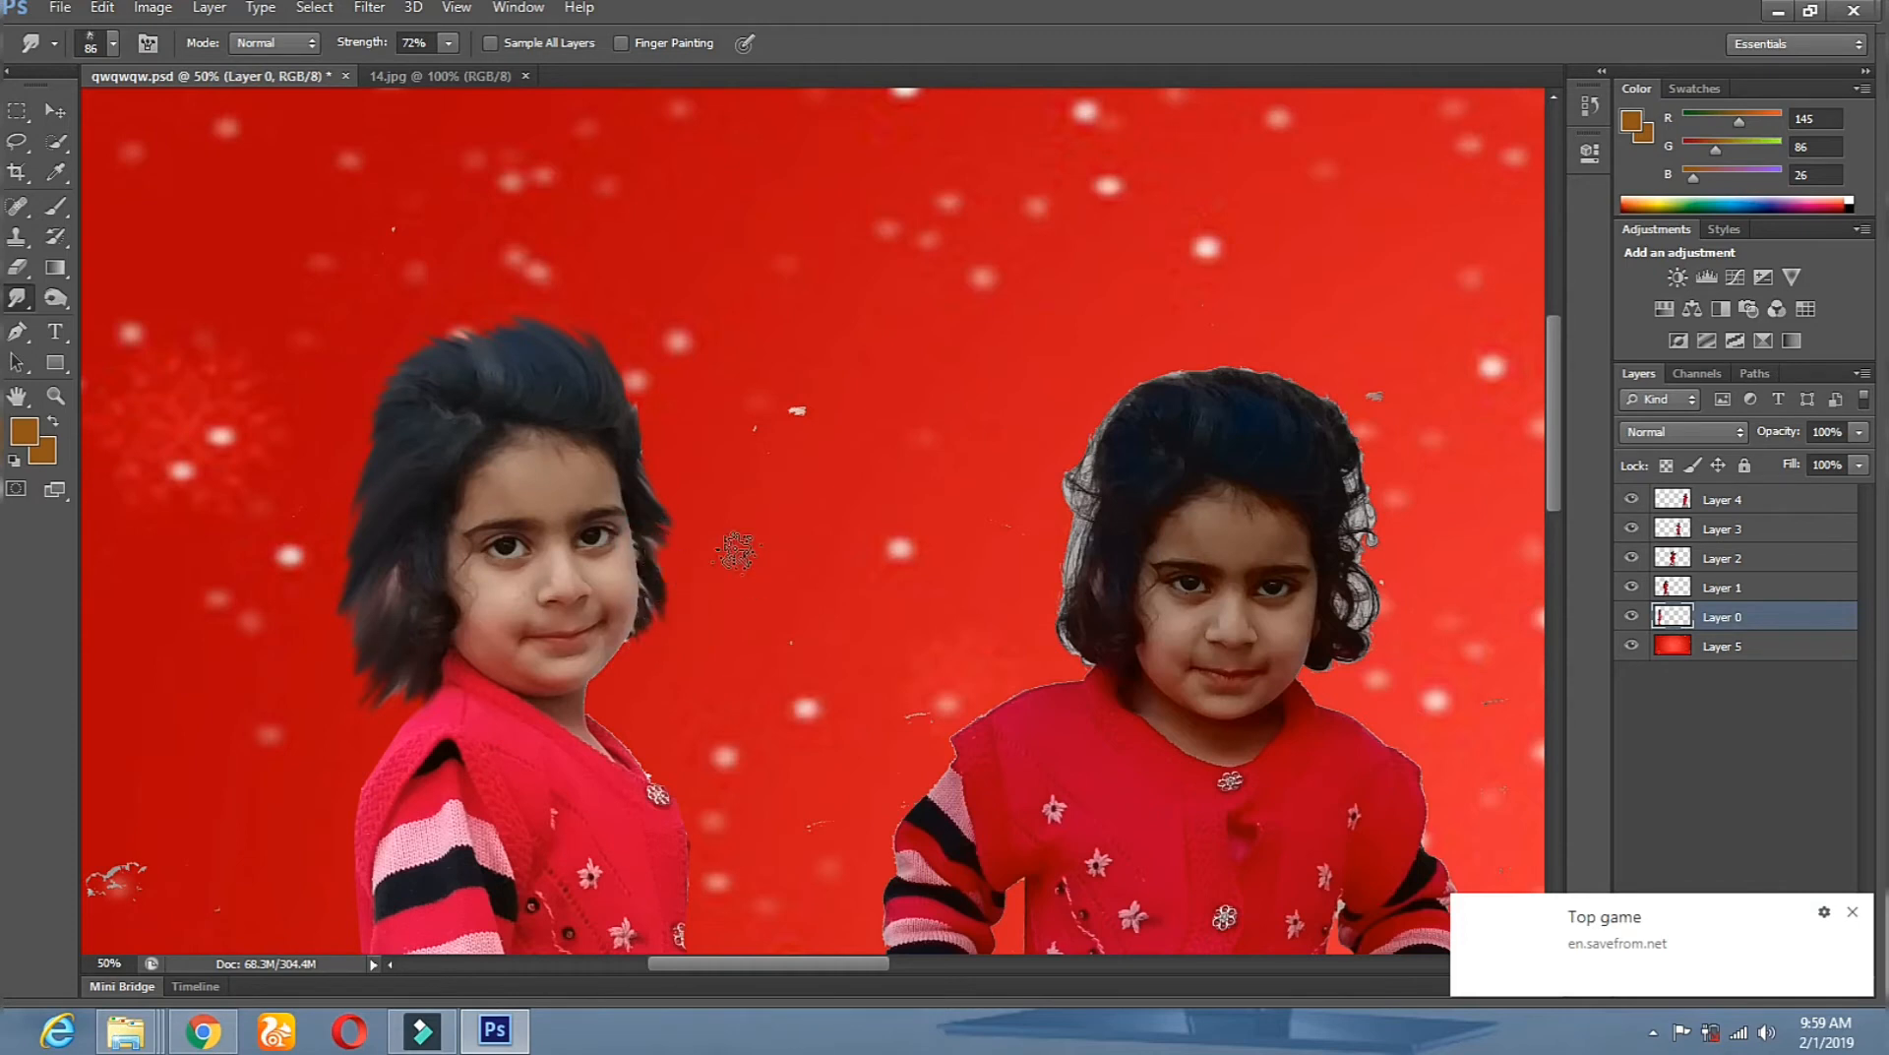
{"action": "left_click", "coordinate": [55, 297]}
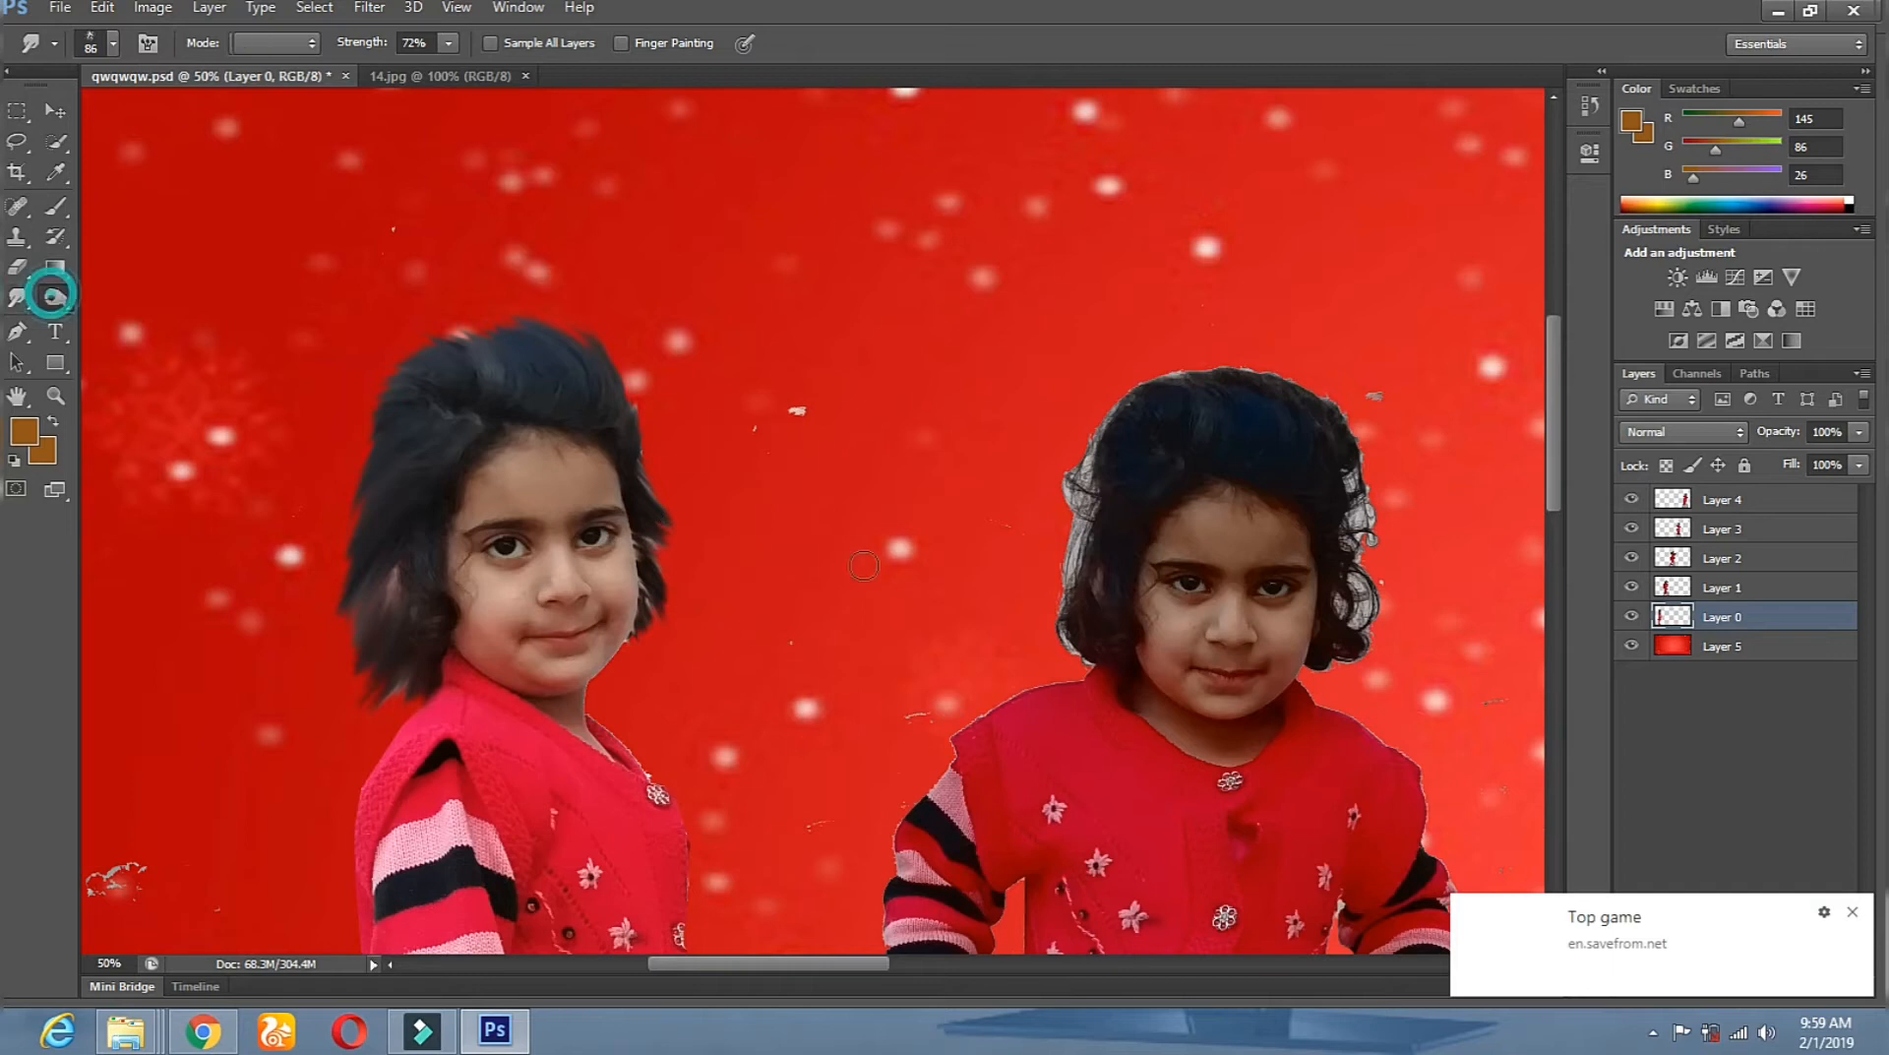
{"action": "left_click", "coordinate": [650, 542]}
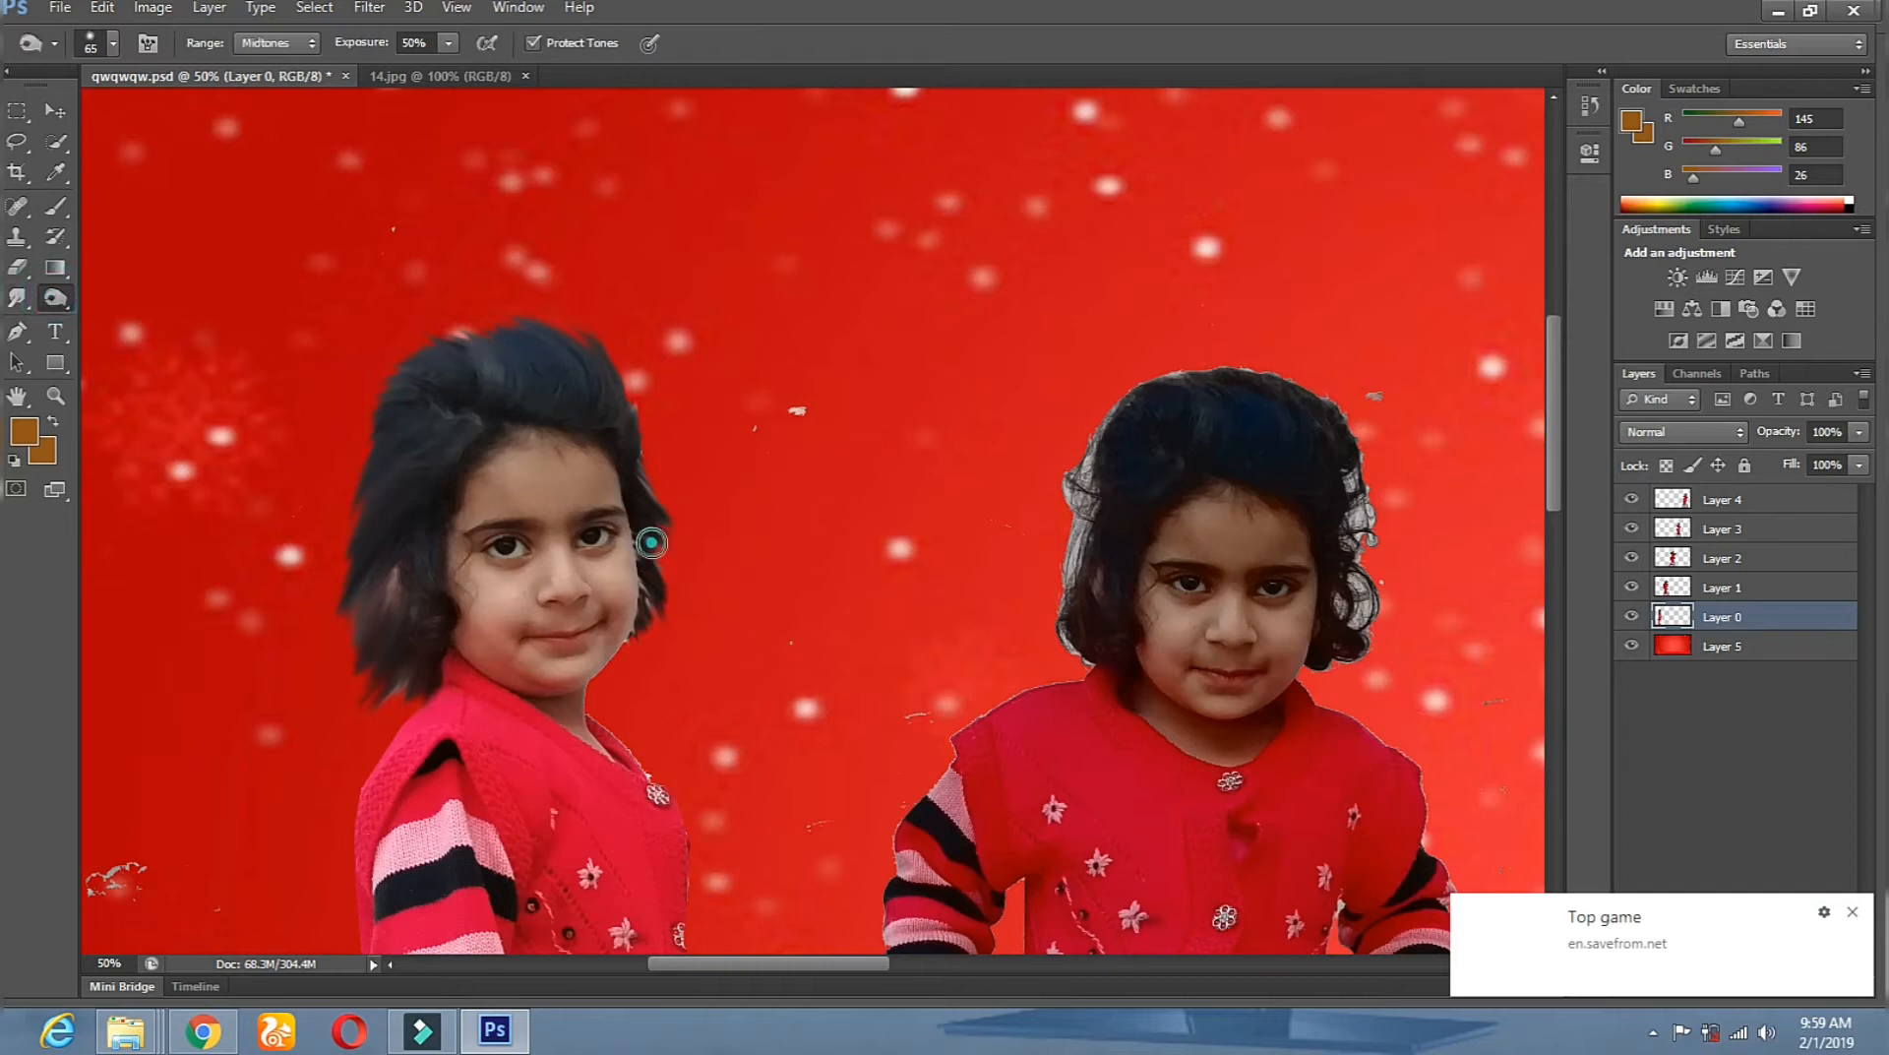
Tone the hair edge by the cheek and darken the brownish patches left of the face.
{"action": "mouse_move", "coordinate": [652, 565]}
{"action": "left_mouse_down"}
{"action": "mouse_move", "coordinate": [655, 606]}
{"action": "mouse_move", "coordinate": [645, 585]}
{"action": "left_mouse_up"}
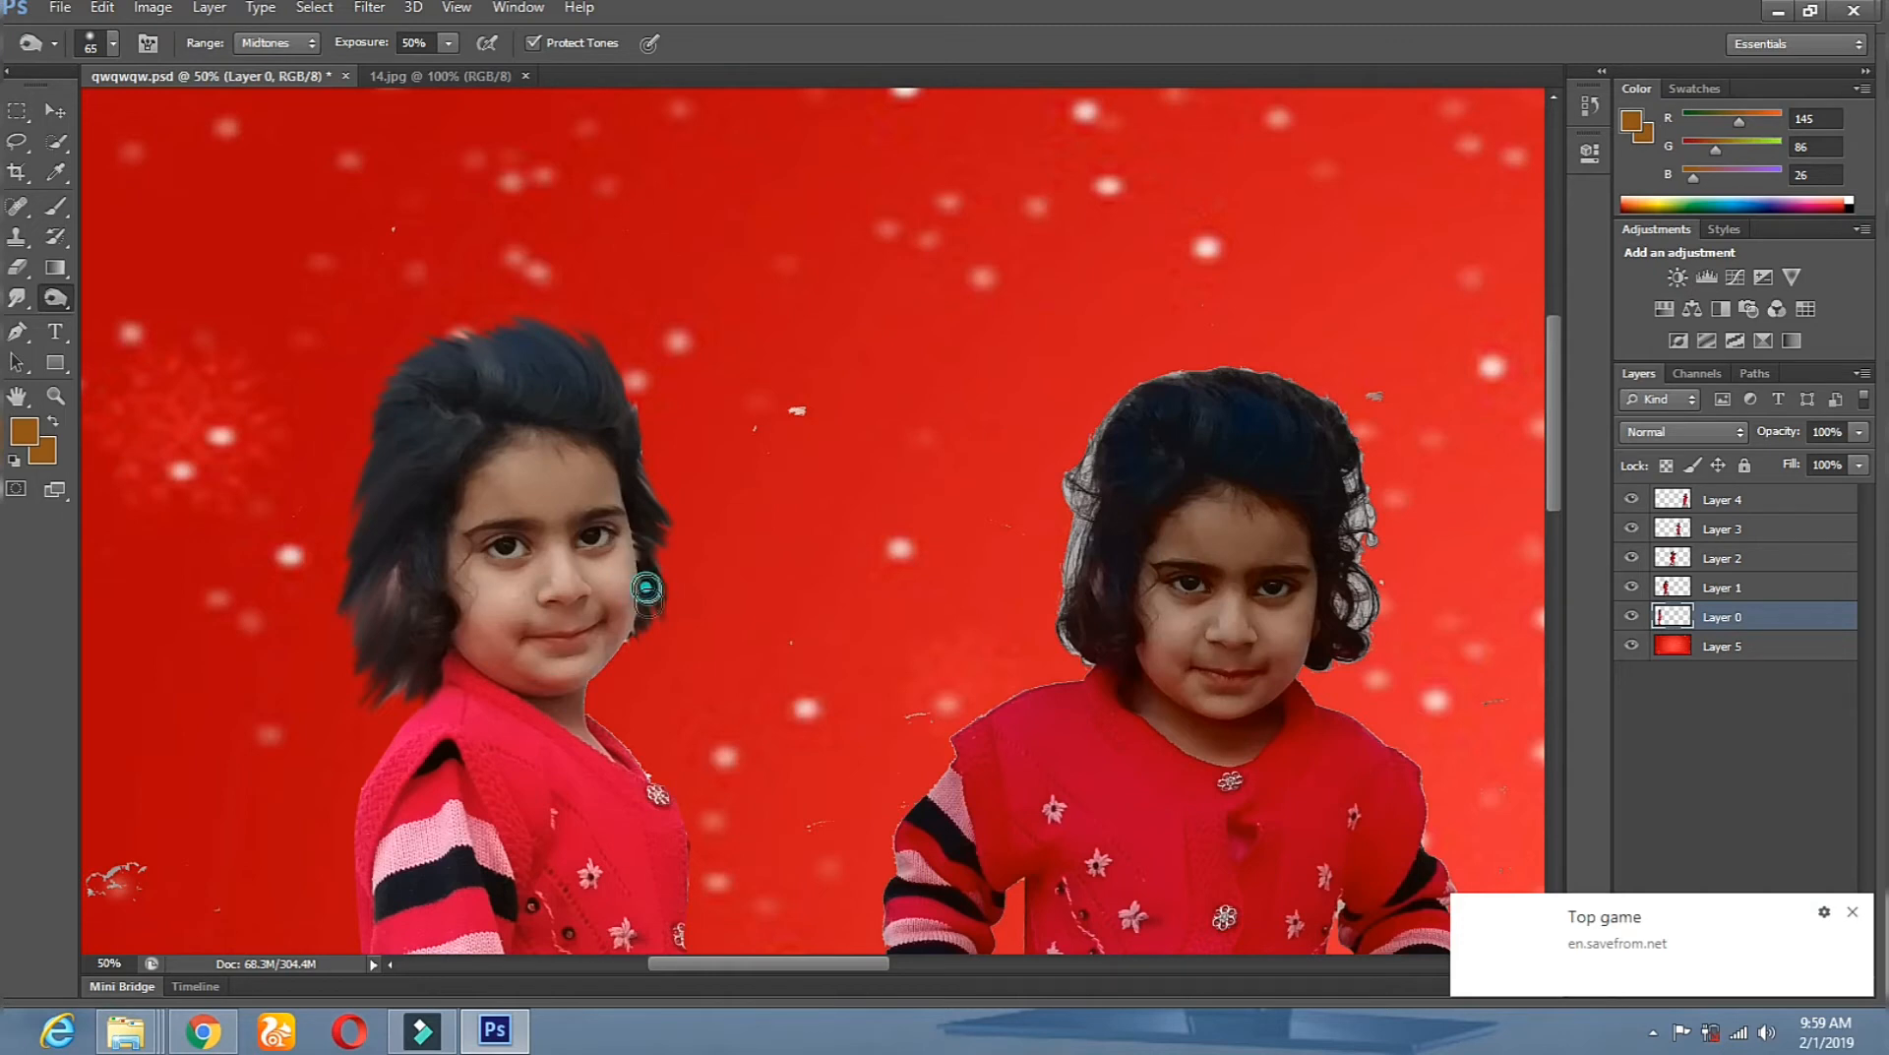
{"action": "left_click", "coordinate": [649, 614]}
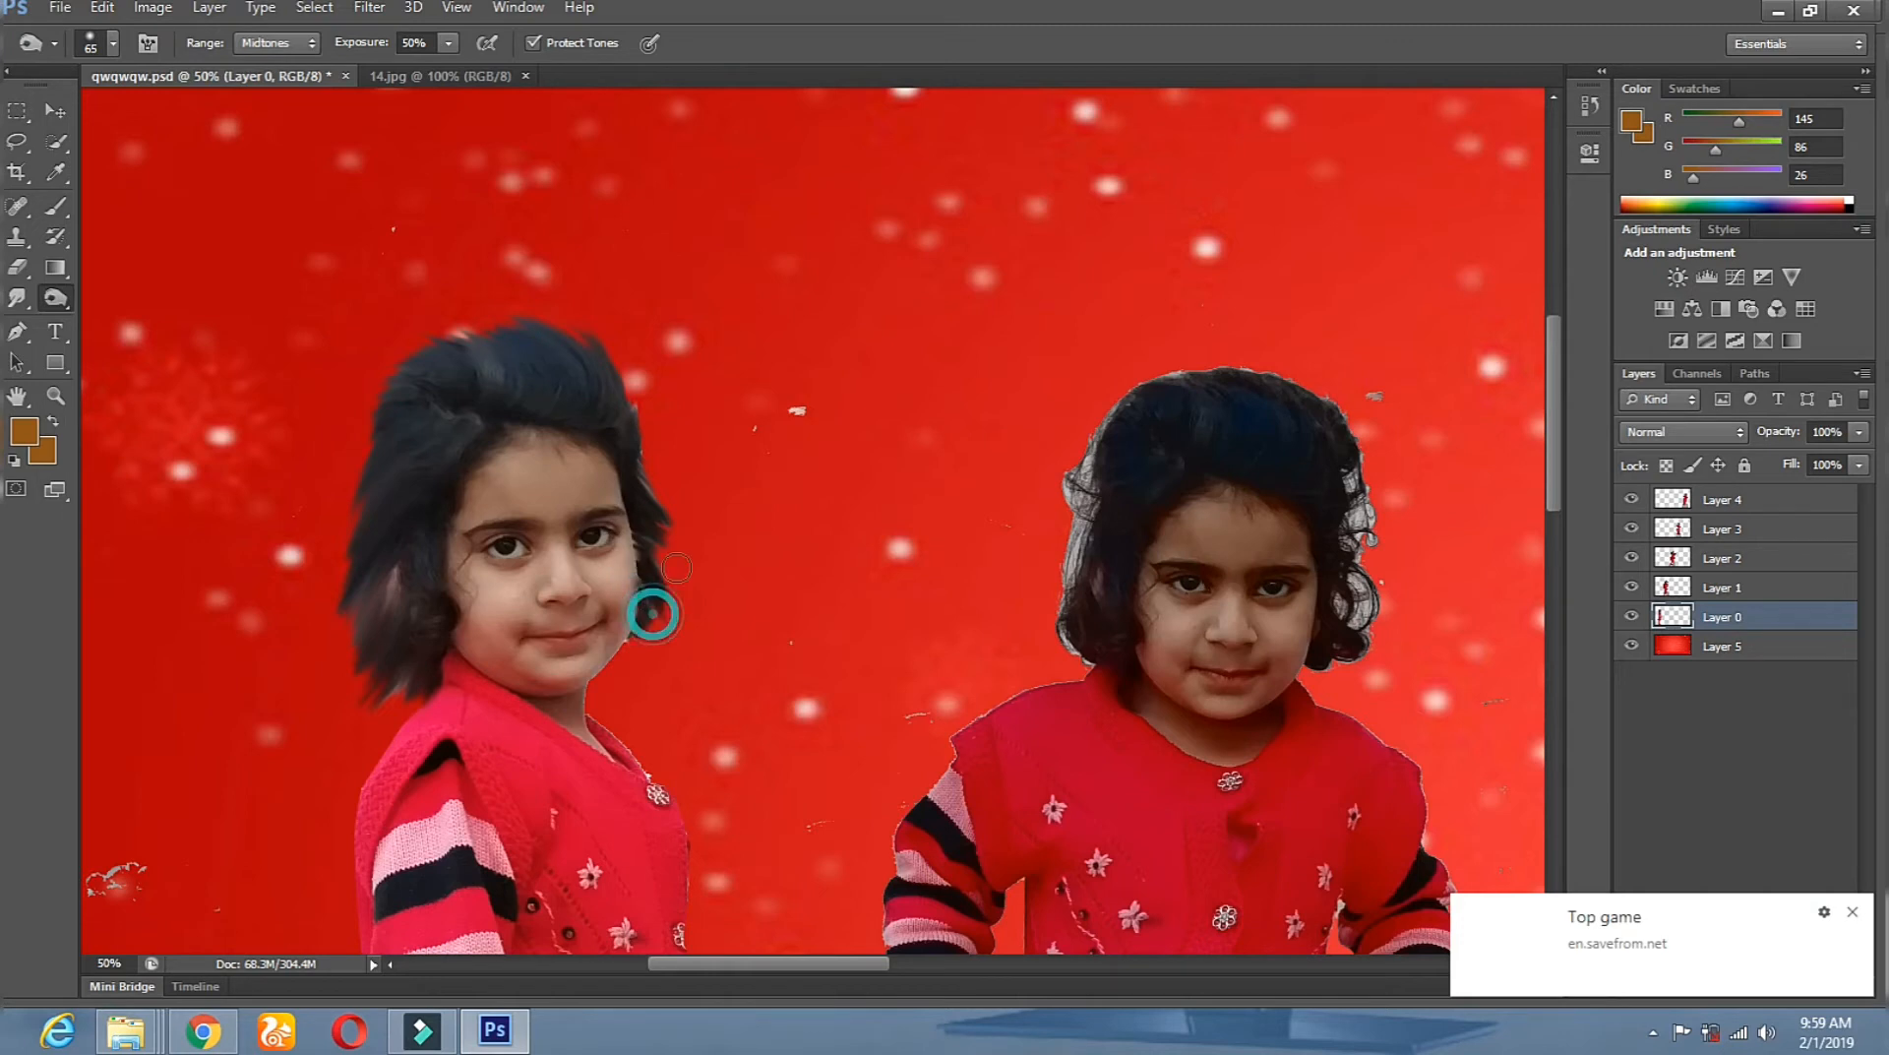
{"action": "left_click", "coordinate": [645, 451]}
{"action": "left_click_drag", "start_coordinate": [397, 558], "coordinate": [375, 662]}
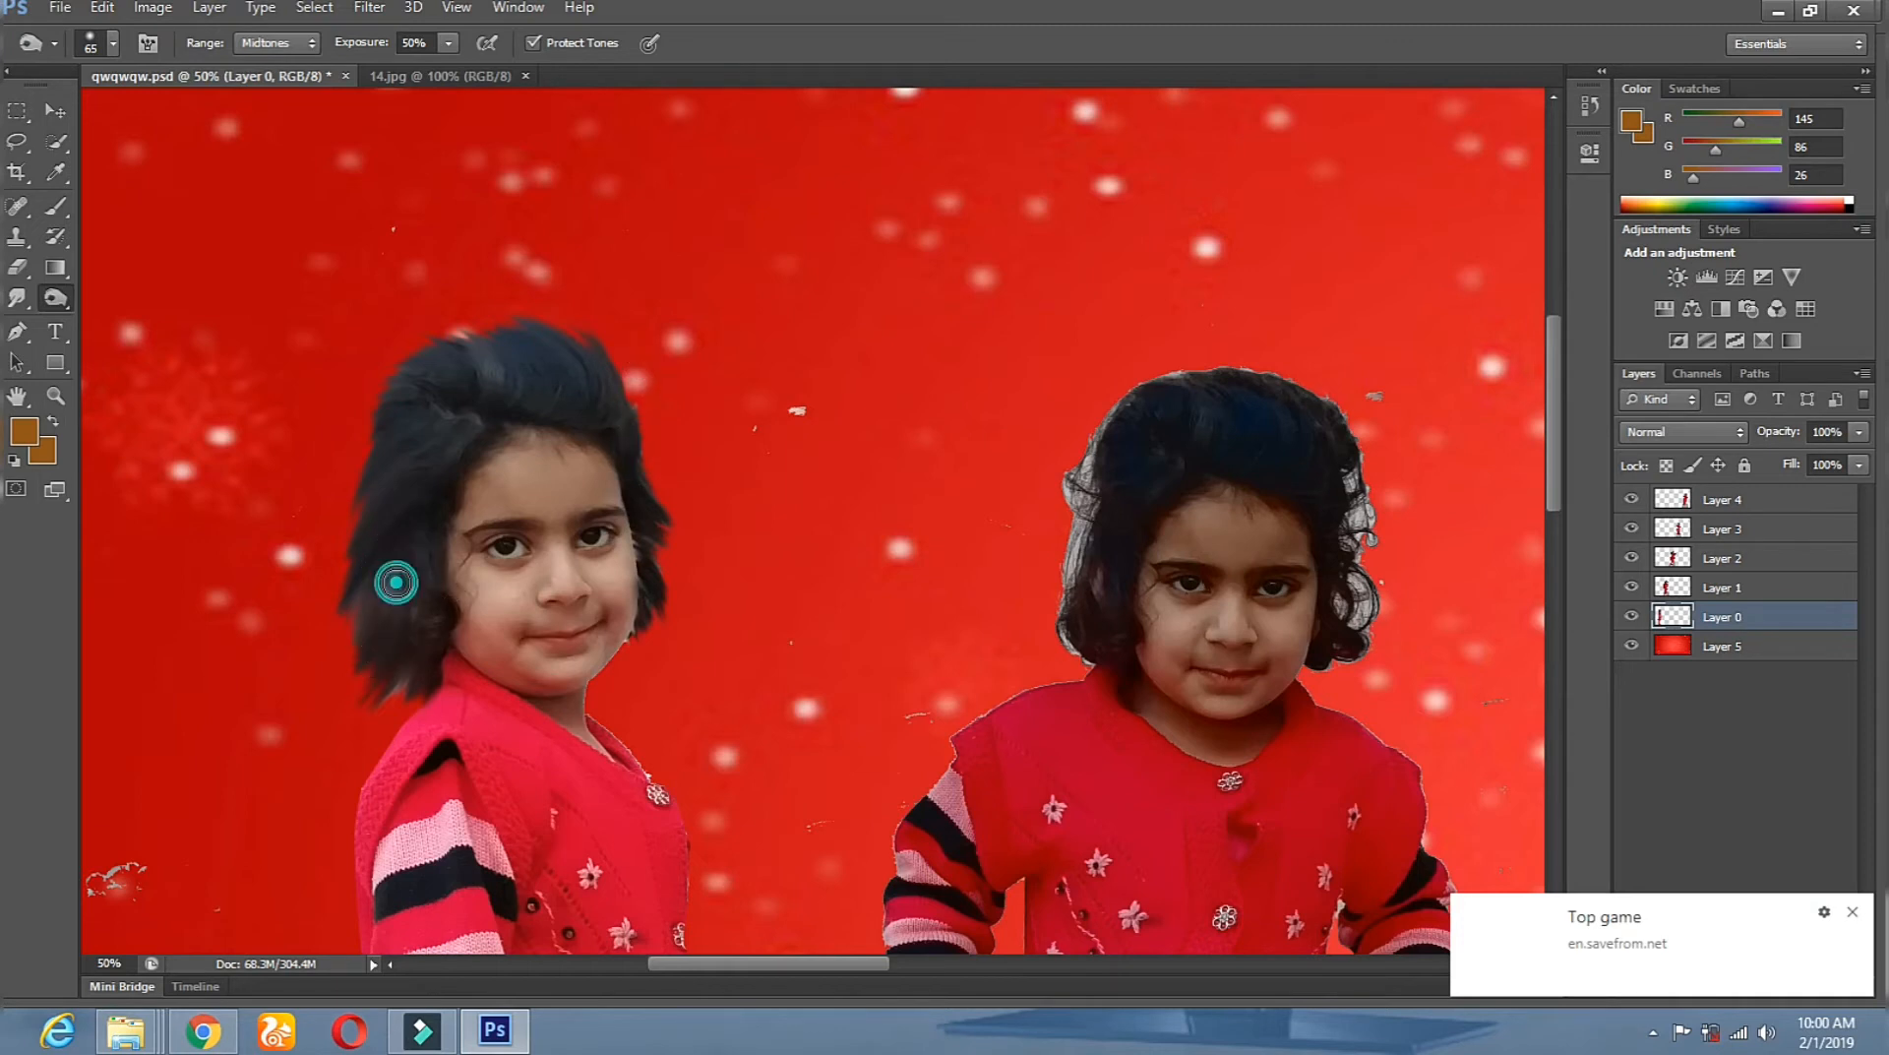
{"action": "mouse_move", "coordinate": [396, 582]}
{"action": "left_mouse_down"}
{"action": "mouse_move", "coordinate": [396, 639]}
{"action": "mouse_move", "coordinate": [404, 547]}
{"action": "mouse_move", "coordinate": [403, 671]}
{"action": "mouse_move", "coordinate": [413, 639]}
{"action": "mouse_move", "coordinate": [361, 719]}
{"action": "left_mouse_up"}
{"action": "left_click_drag", "start_coordinate": [367, 614], "coordinate": [362, 541]}
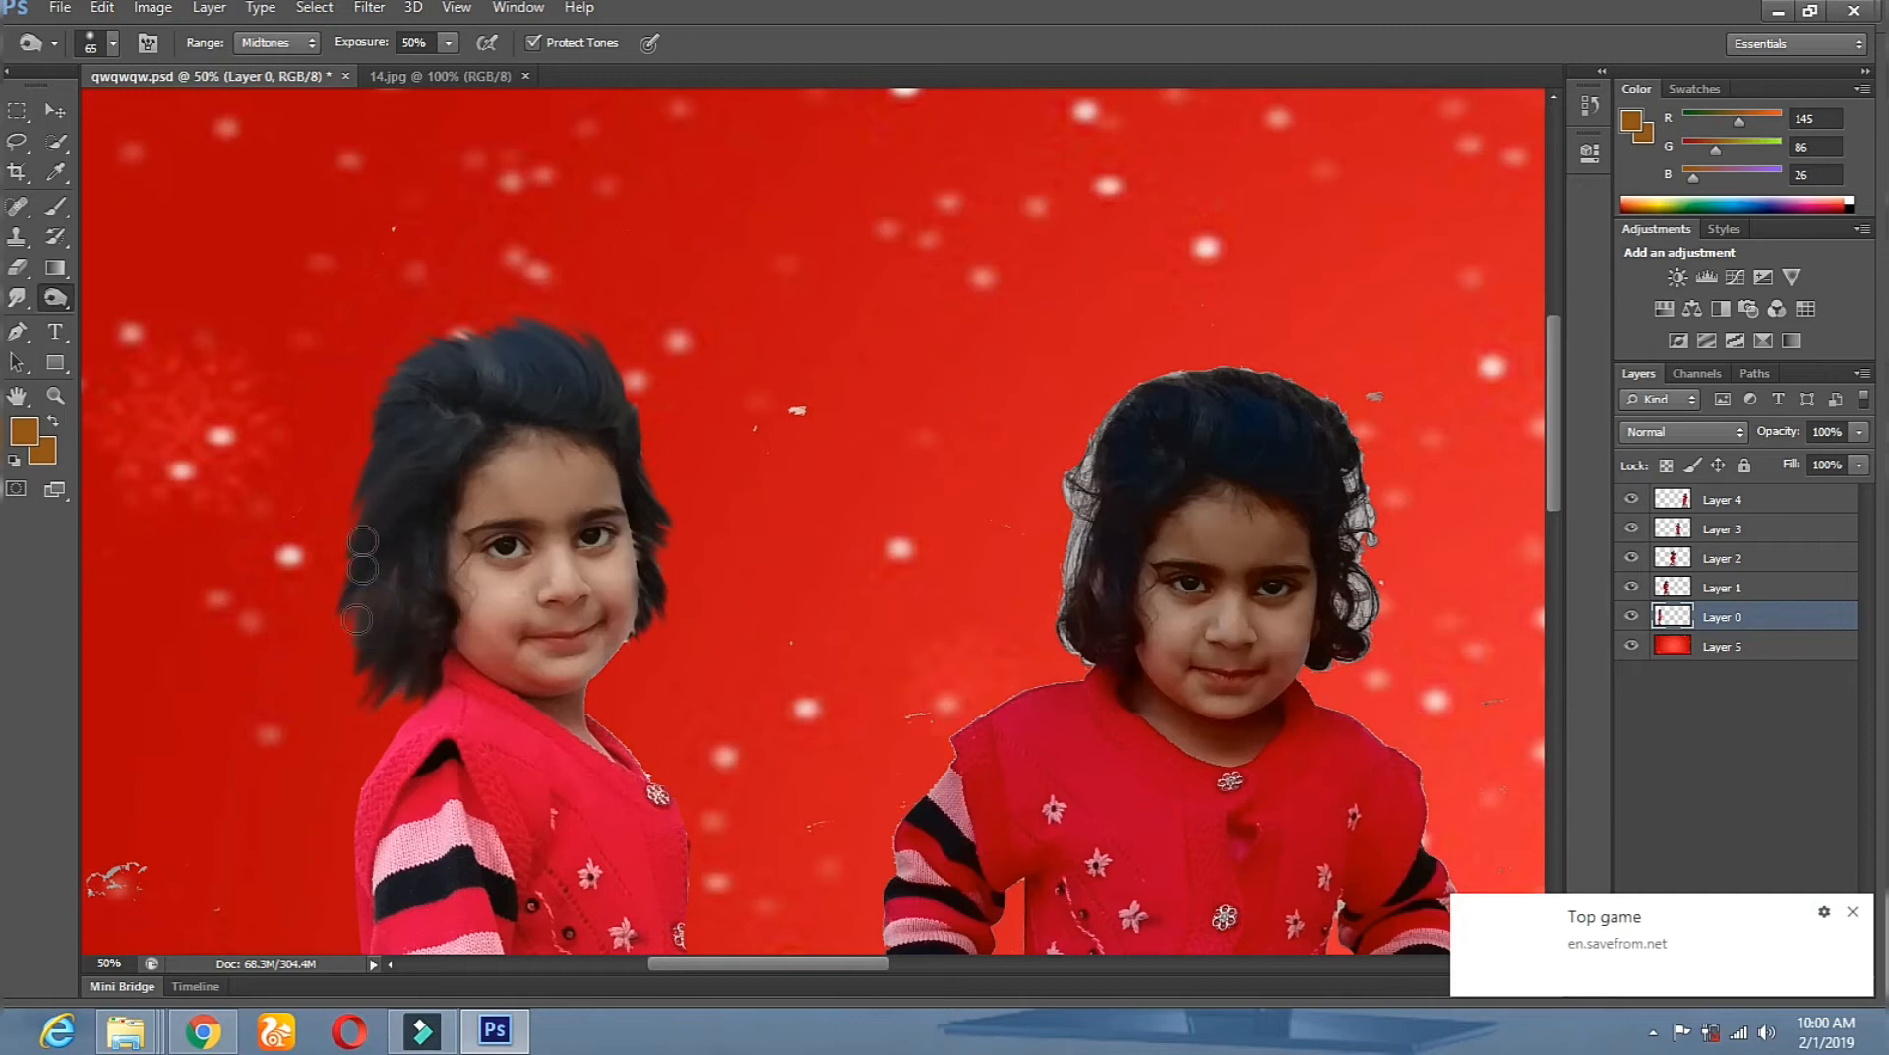
With a 125 brush, darken the top and left of the hair, then pan to the next girl.
{"action": "right_click", "coordinate": [421, 414]}
{"action": "left_click", "coordinate": [582, 468]}
{"action": "left_click", "coordinate": [474, 382]}
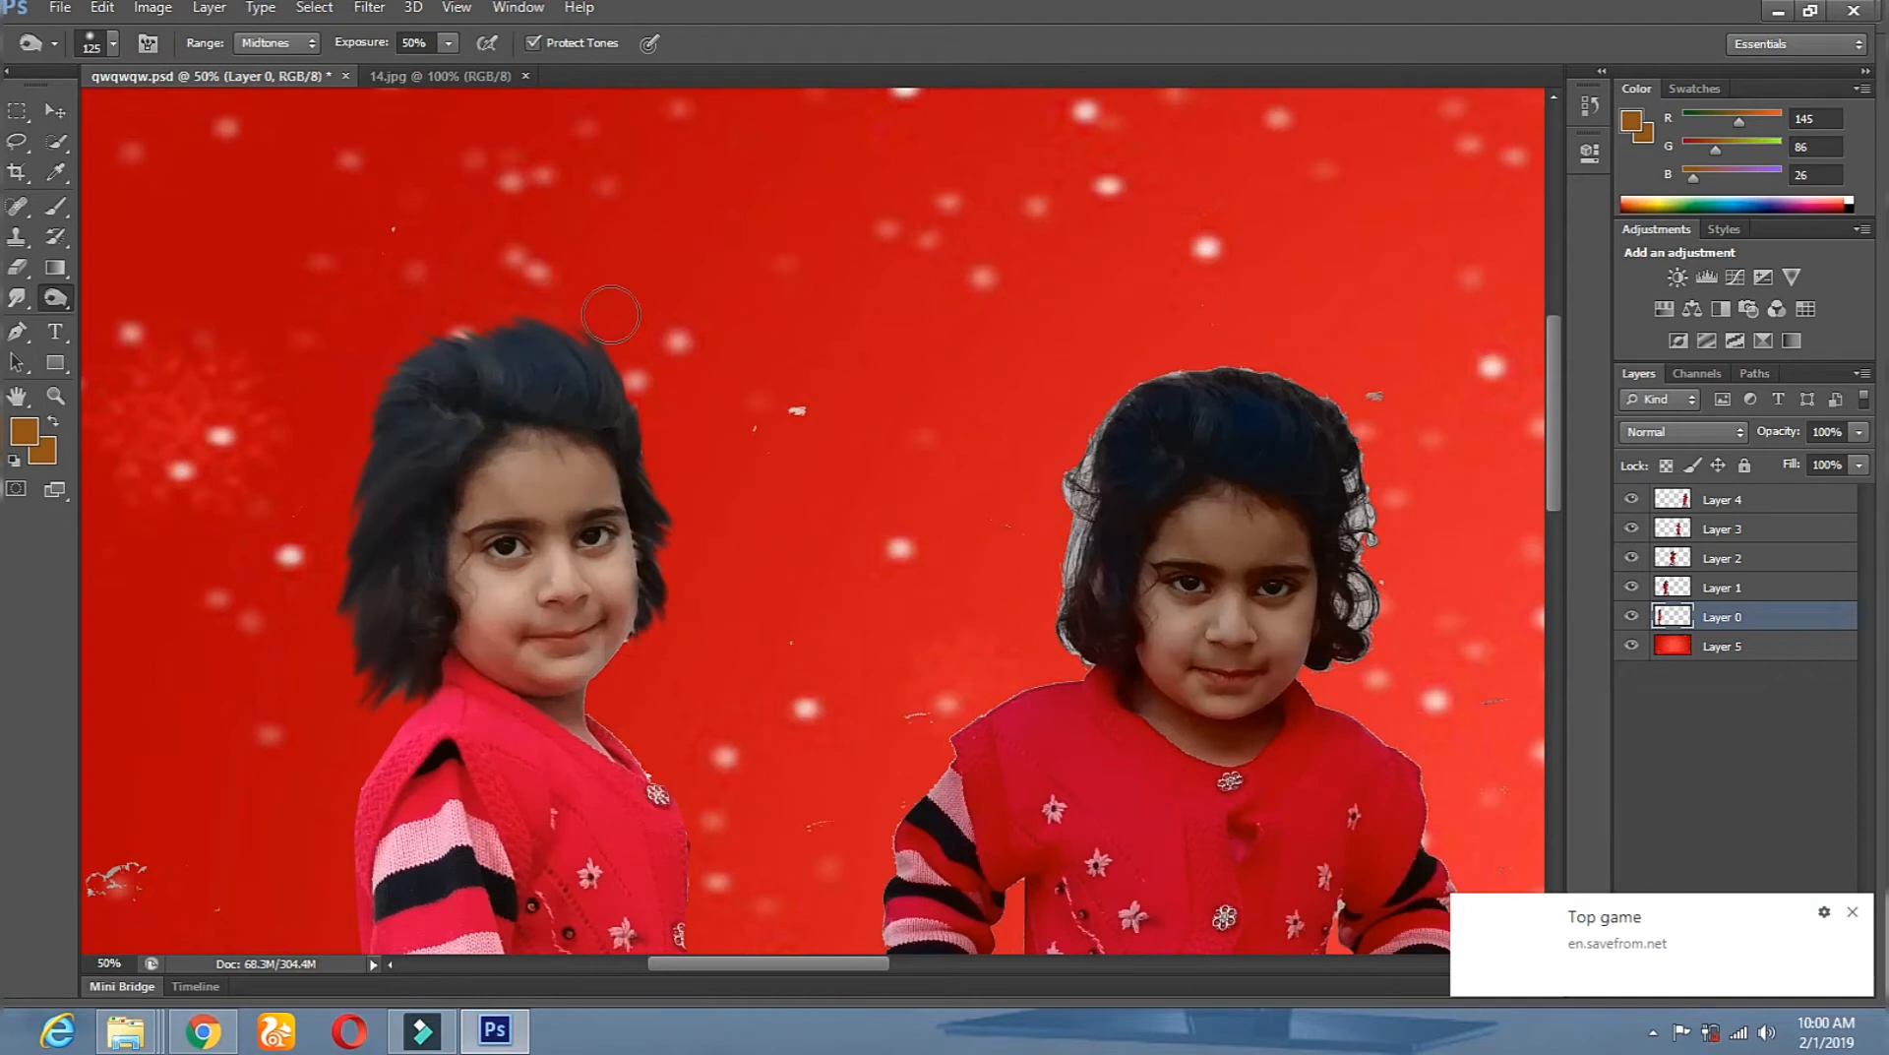
{"action": "left_click_drag", "start_coordinate": [459, 425], "coordinate": [593, 328]}
{"action": "left_click_drag", "start_coordinate": [591, 405], "coordinate": [635, 358]}
{"action": "mouse_move", "coordinate": [633, 435]}
{"action": "left_mouse_down"}
{"action": "mouse_move", "coordinate": [665, 521]}
{"action": "mouse_move", "coordinate": [704, 498]}
{"action": "left_mouse_up"}
{"action": "mouse_move", "coordinate": [418, 485]}
{"action": "left_mouse_down"}
{"action": "mouse_move", "coordinate": [402, 634]}
{"action": "mouse_move", "coordinate": [461, 351]}
{"action": "left_mouse_up"}
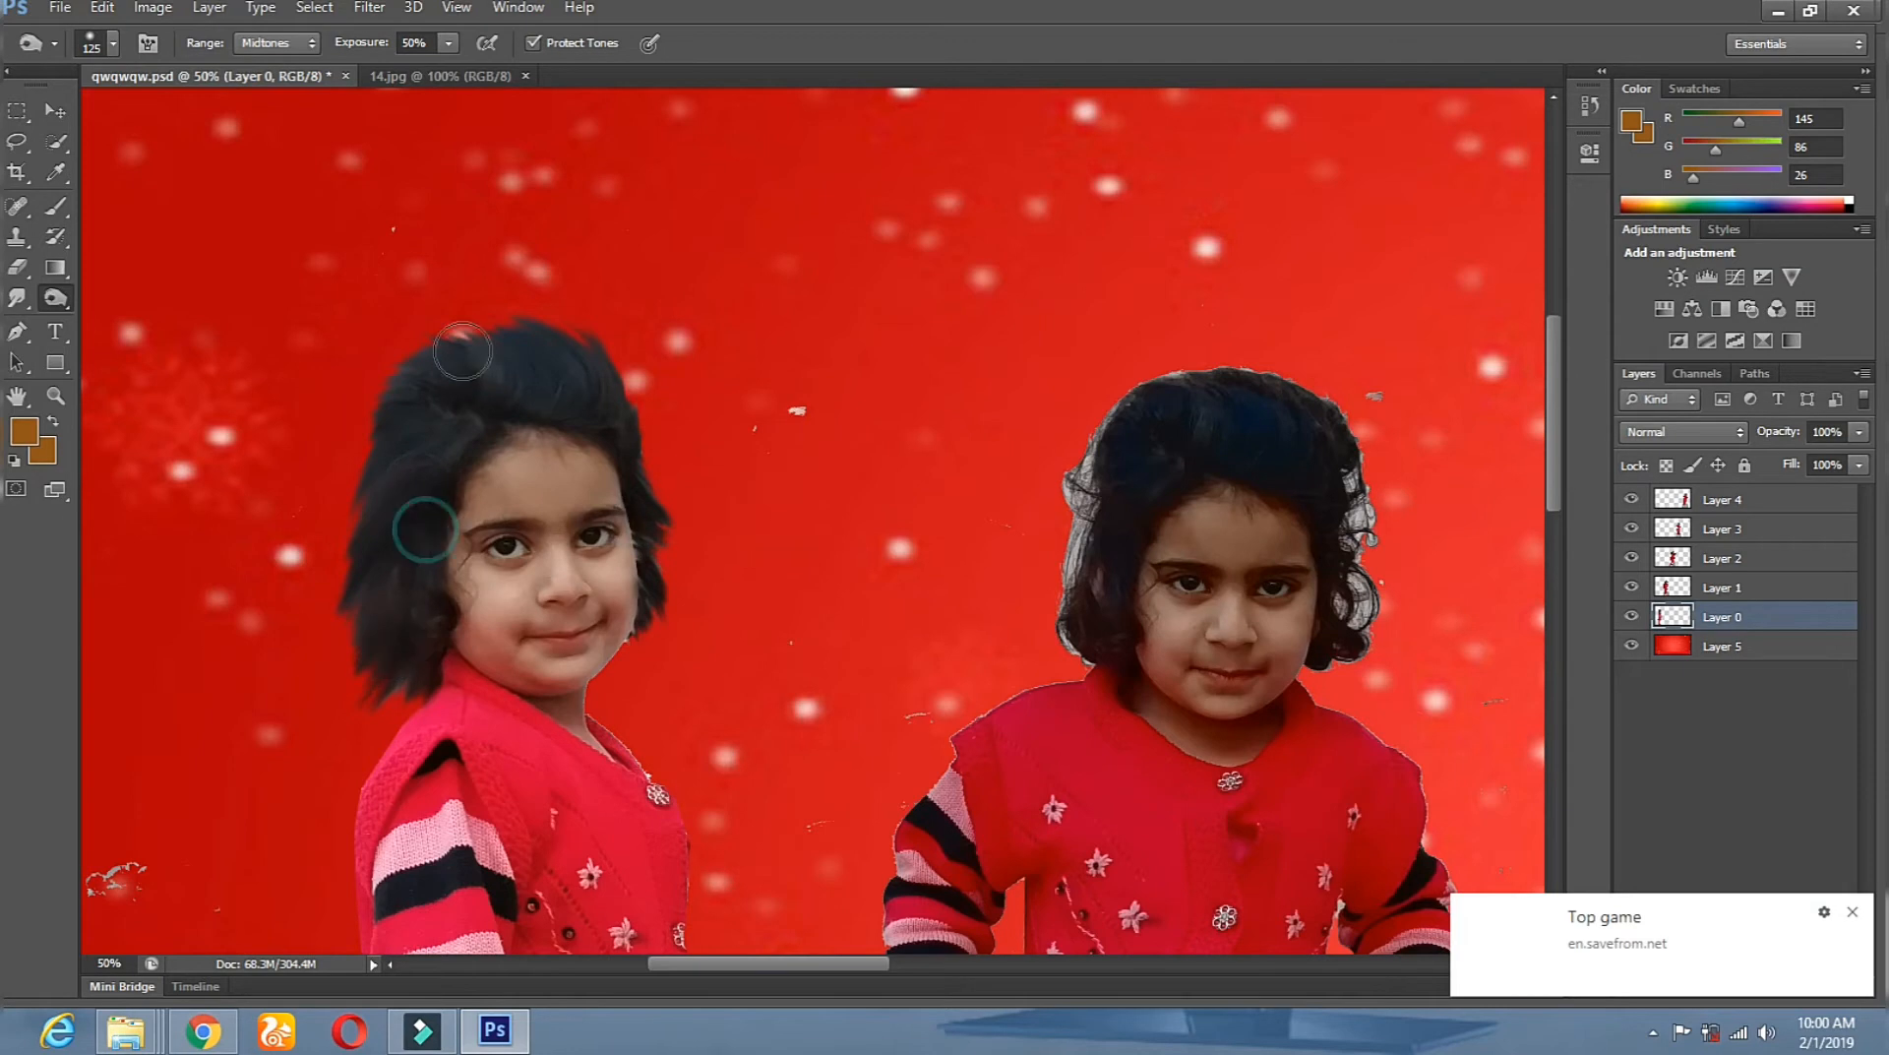
{"action": "left_click_drag", "start_coordinate": [414, 426], "coordinate": [320, 486]}
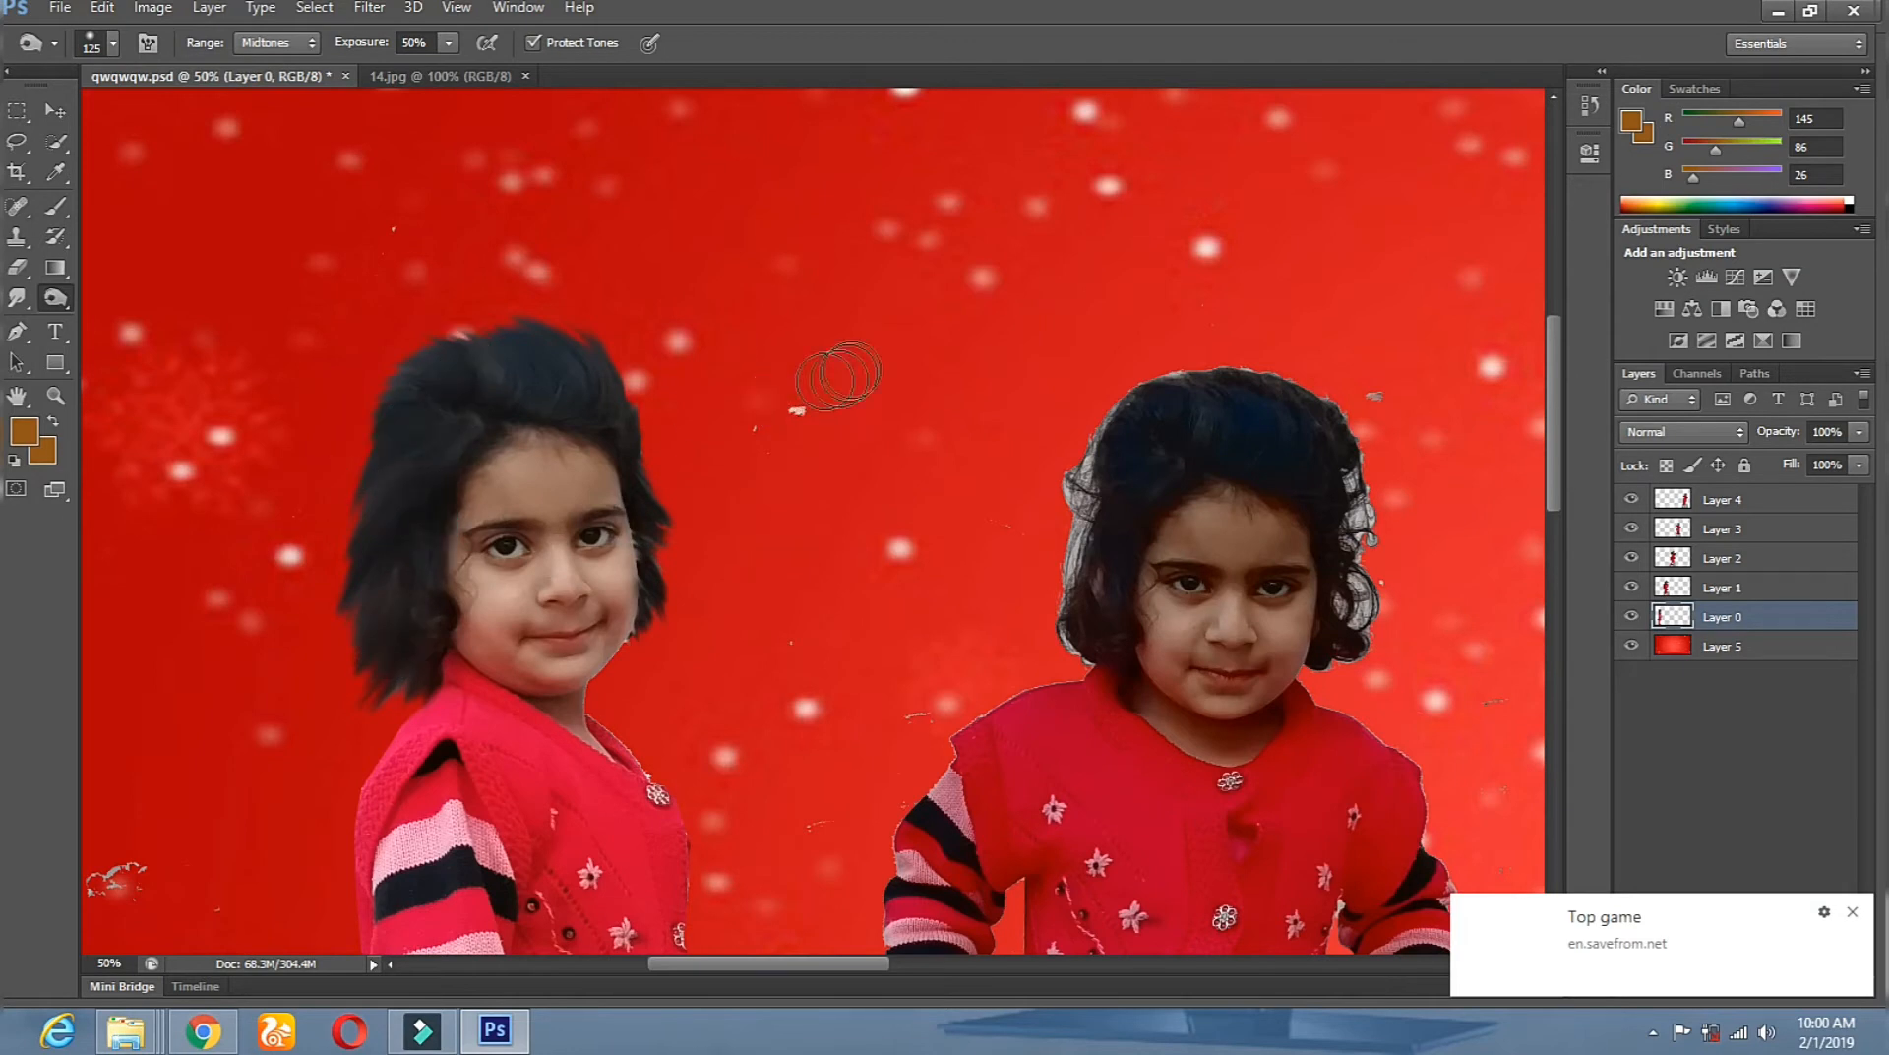
{"action": "left_click_drag", "start_coordinate": [1232, 523], "coordinate": [901, 303]}
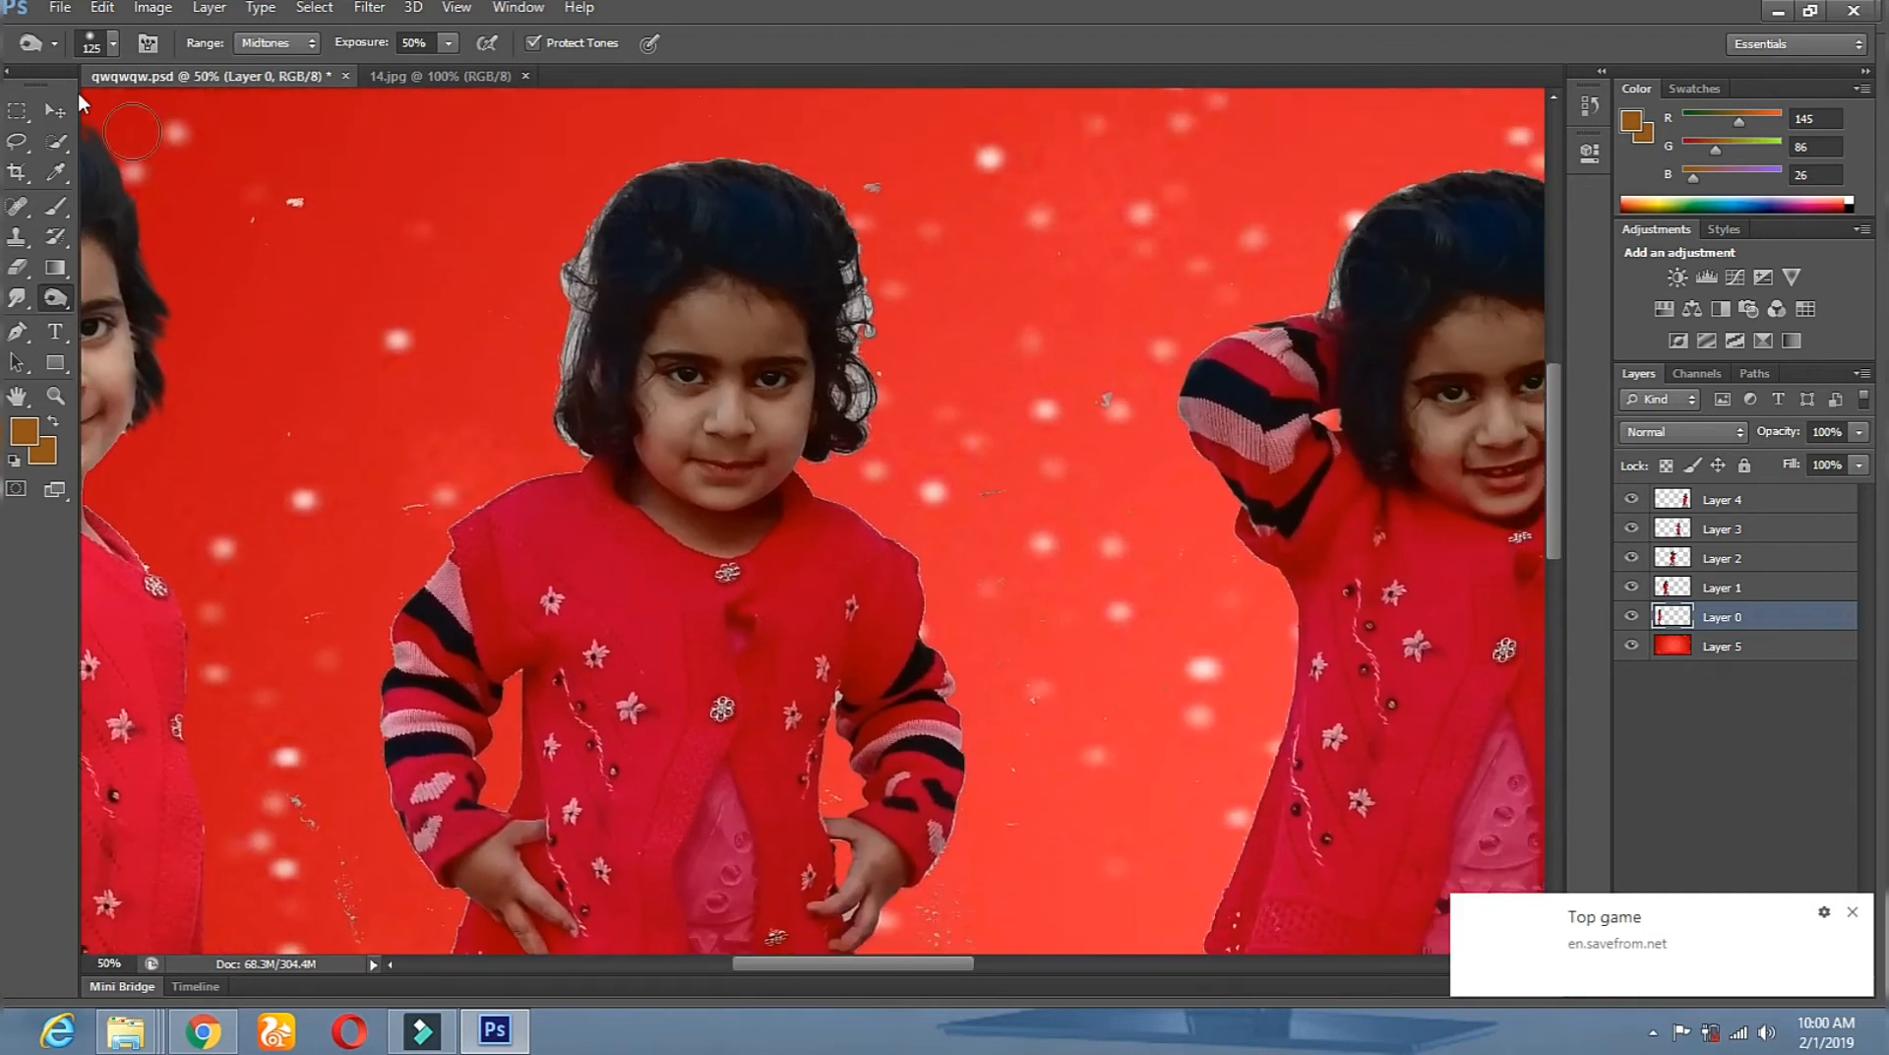
{"action": "left_click", "coordinate": [55, 395]}
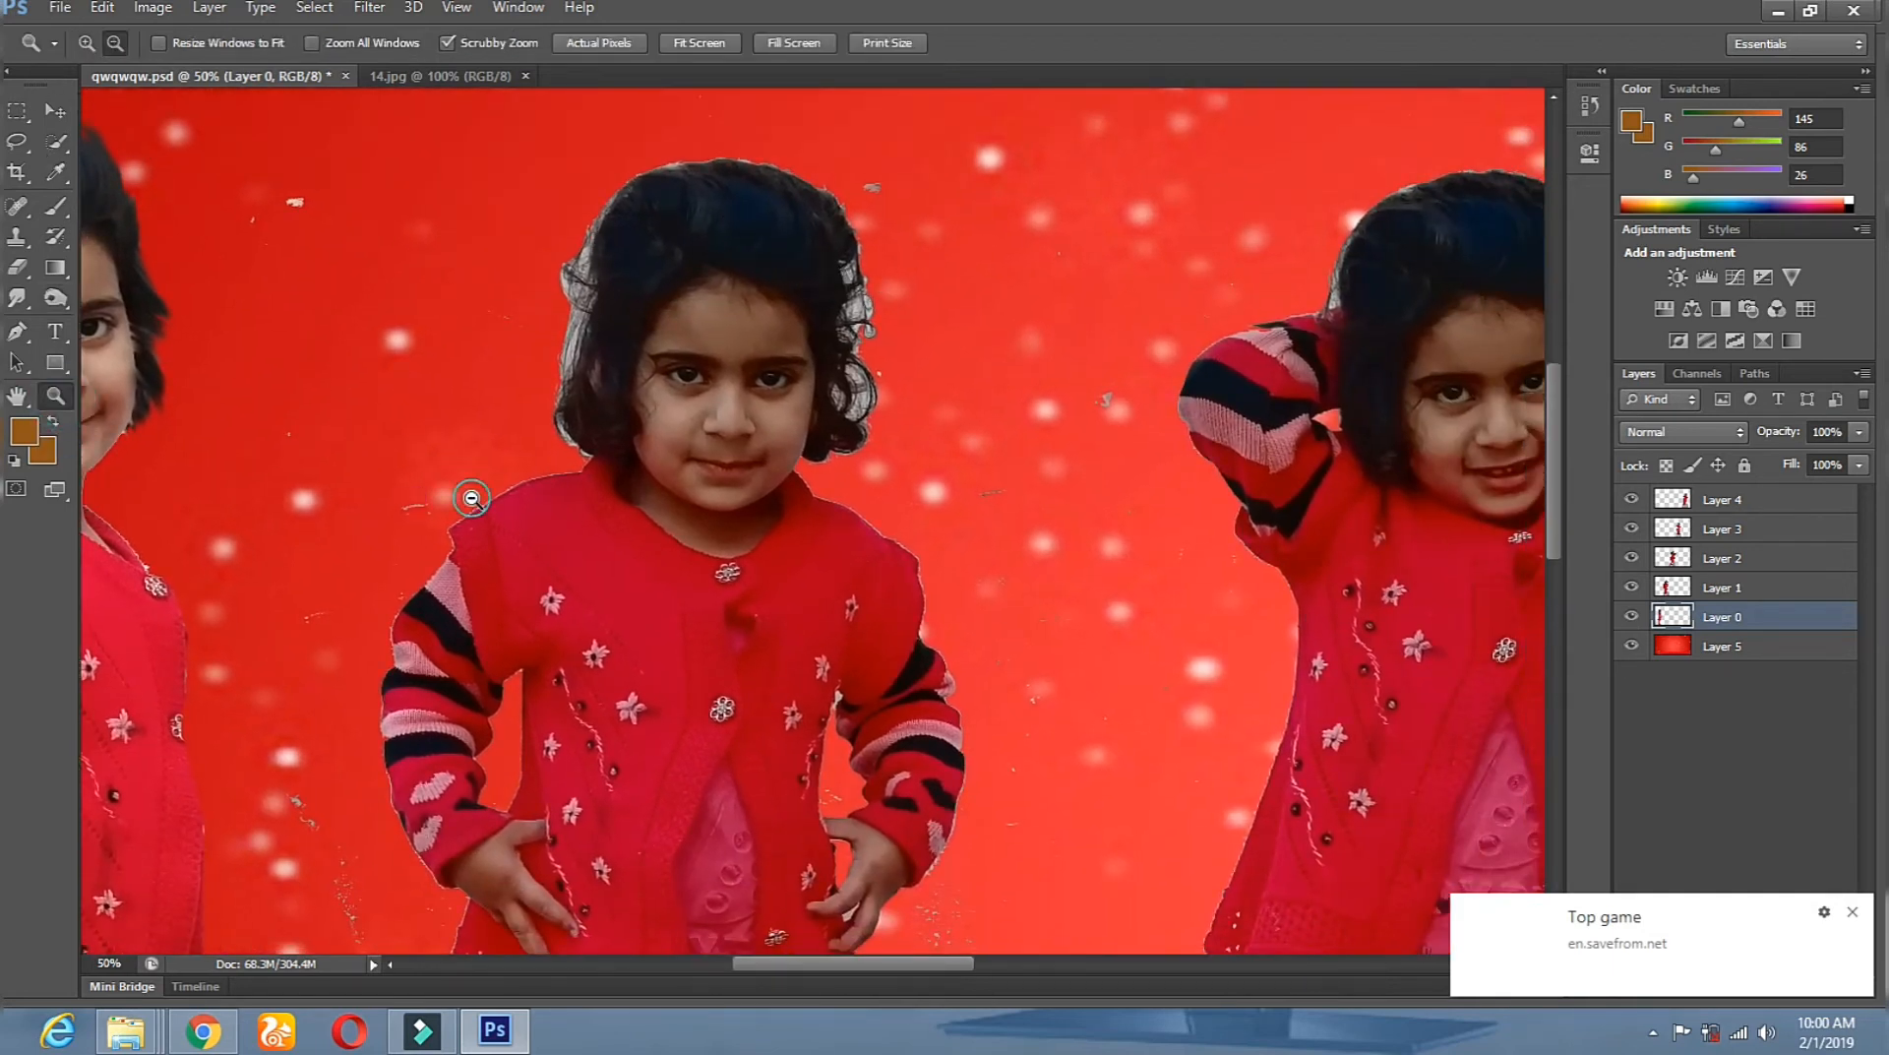
Zoom out to 16.67% to see all five girls, then back to 50% on the second girl.
{"action": "left_click", "coordinate": [470, 498], "text": "alt"}
{"action": "left_click", "coordinate": [471, 499], "text": "alt"}
{"action": "left_click", "coordinate": [472, 499], "text": "alt"}
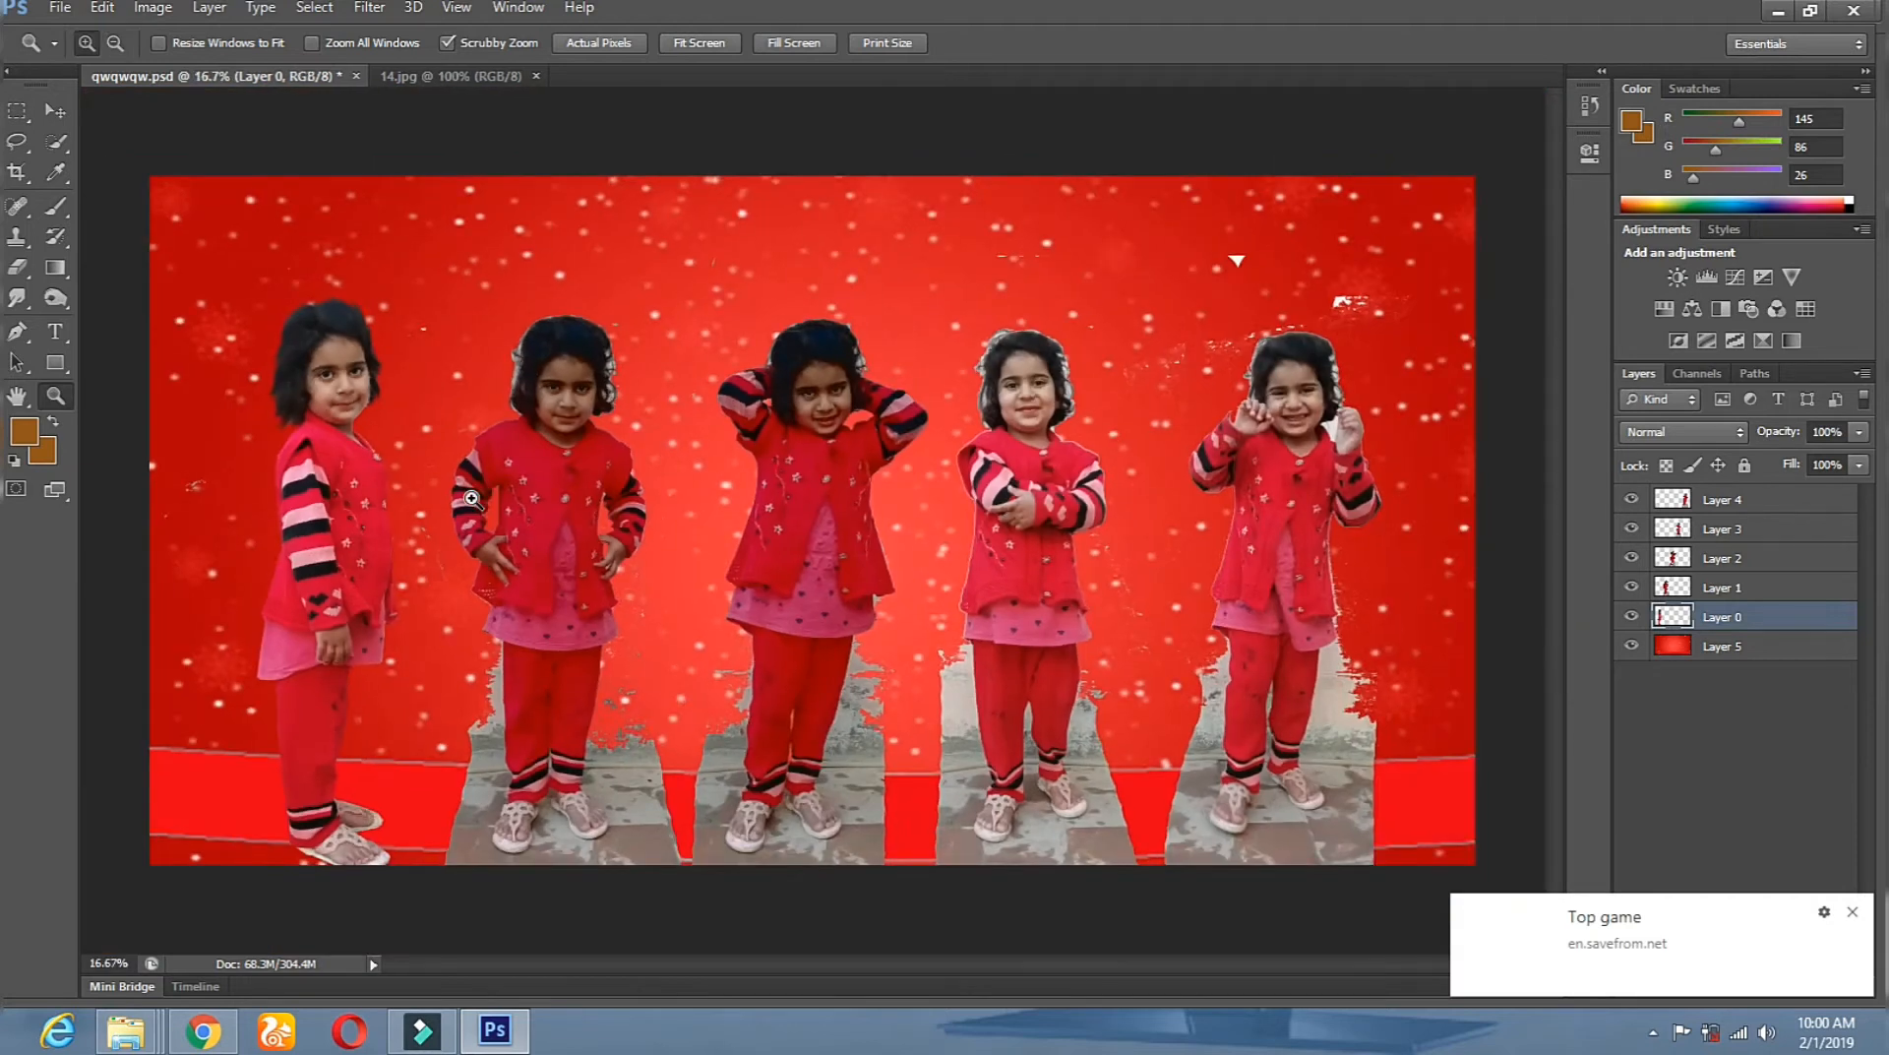
{"action": "left_click", "coordinate": [505, 542]}
{"action": "left_click", "coordinate": [501, 566]}
{"action": "left_click", "coordinate": [574, 787]}
{"action": "left_click", "coordinate": [599, 372]}
{"action": "left_click_drag", "start_coordinate": [600, 372], "coordinate": [641, 666]}
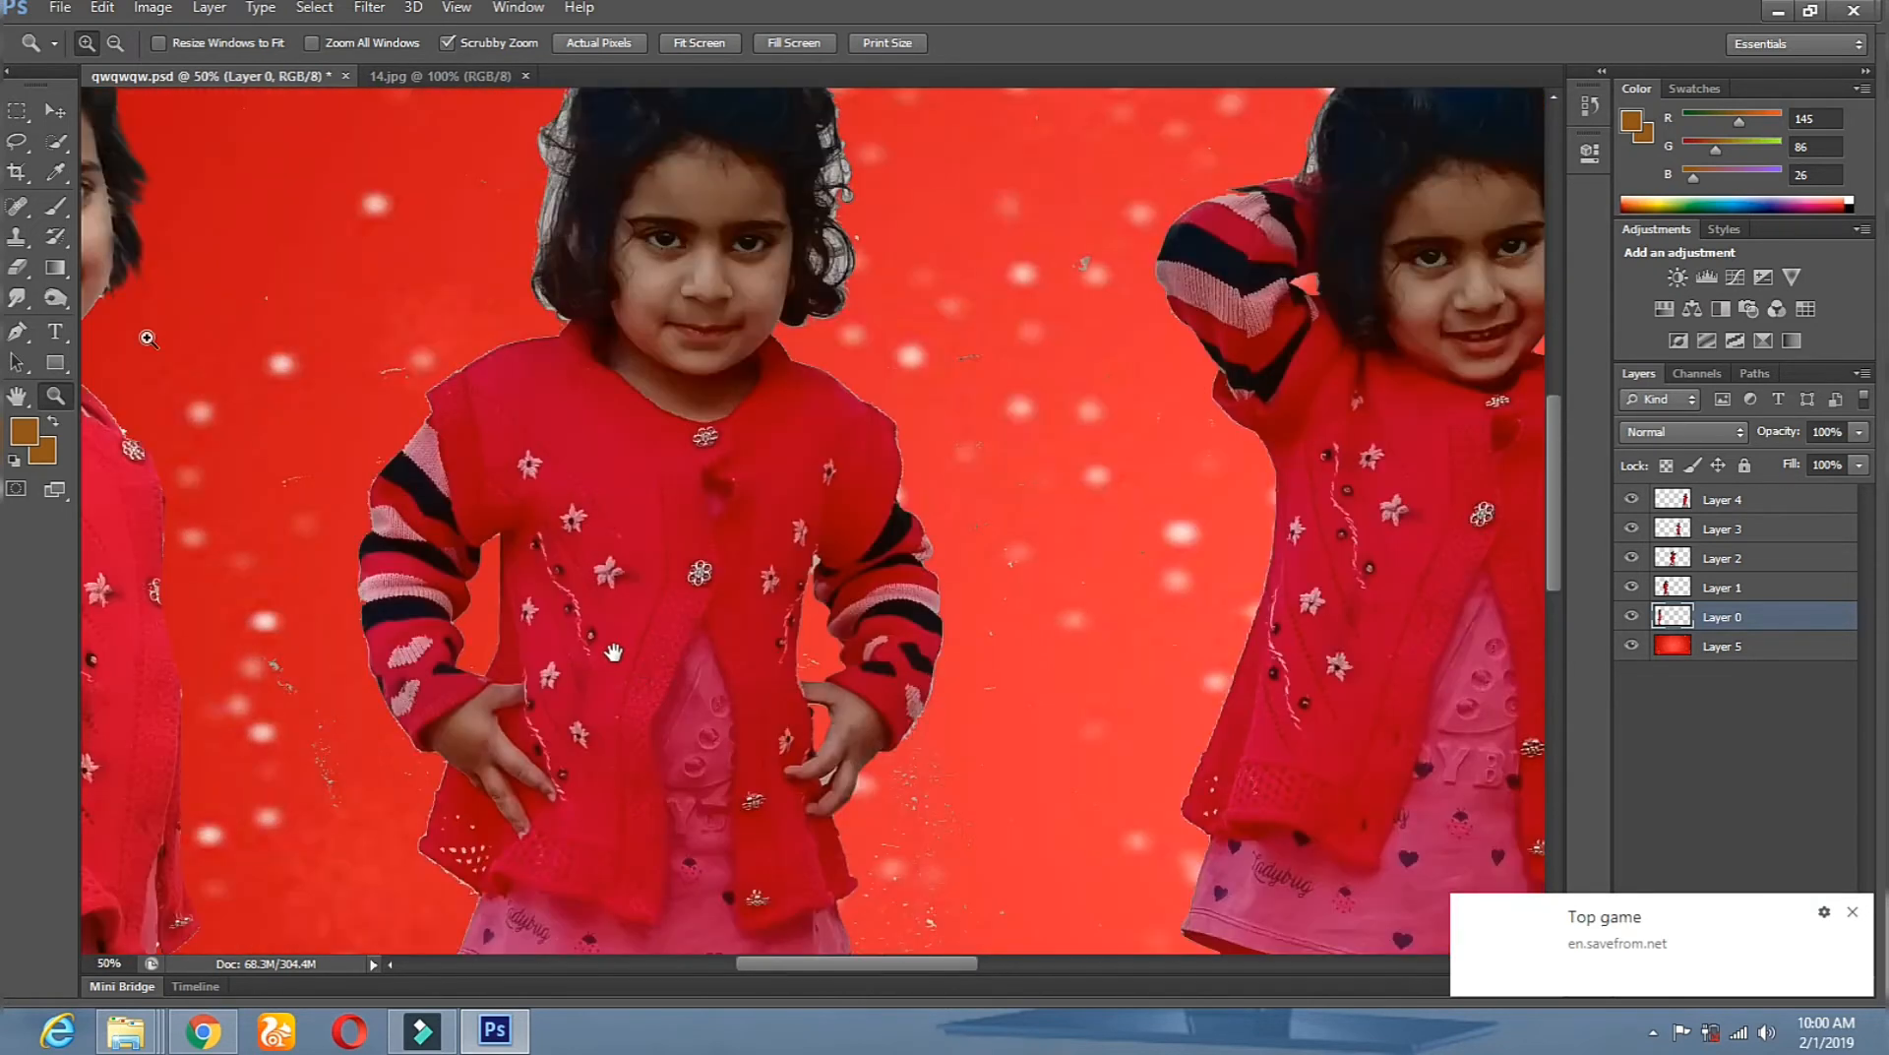
Select Layer 1 by right-clicking the second girl with the Move tool.
{"action": "left_click", "coordinate": [55, 110]}
{"action": "right_click", "coordinate": [699, 480]}
{"action": "left_click", "coordinate": [738, 492]}
{"action": "left_click_drag", "start_coordinate": [679, 264], "coordinate": [641, 748]}
{"action": "left_click", "coordinate": [16, 267]}
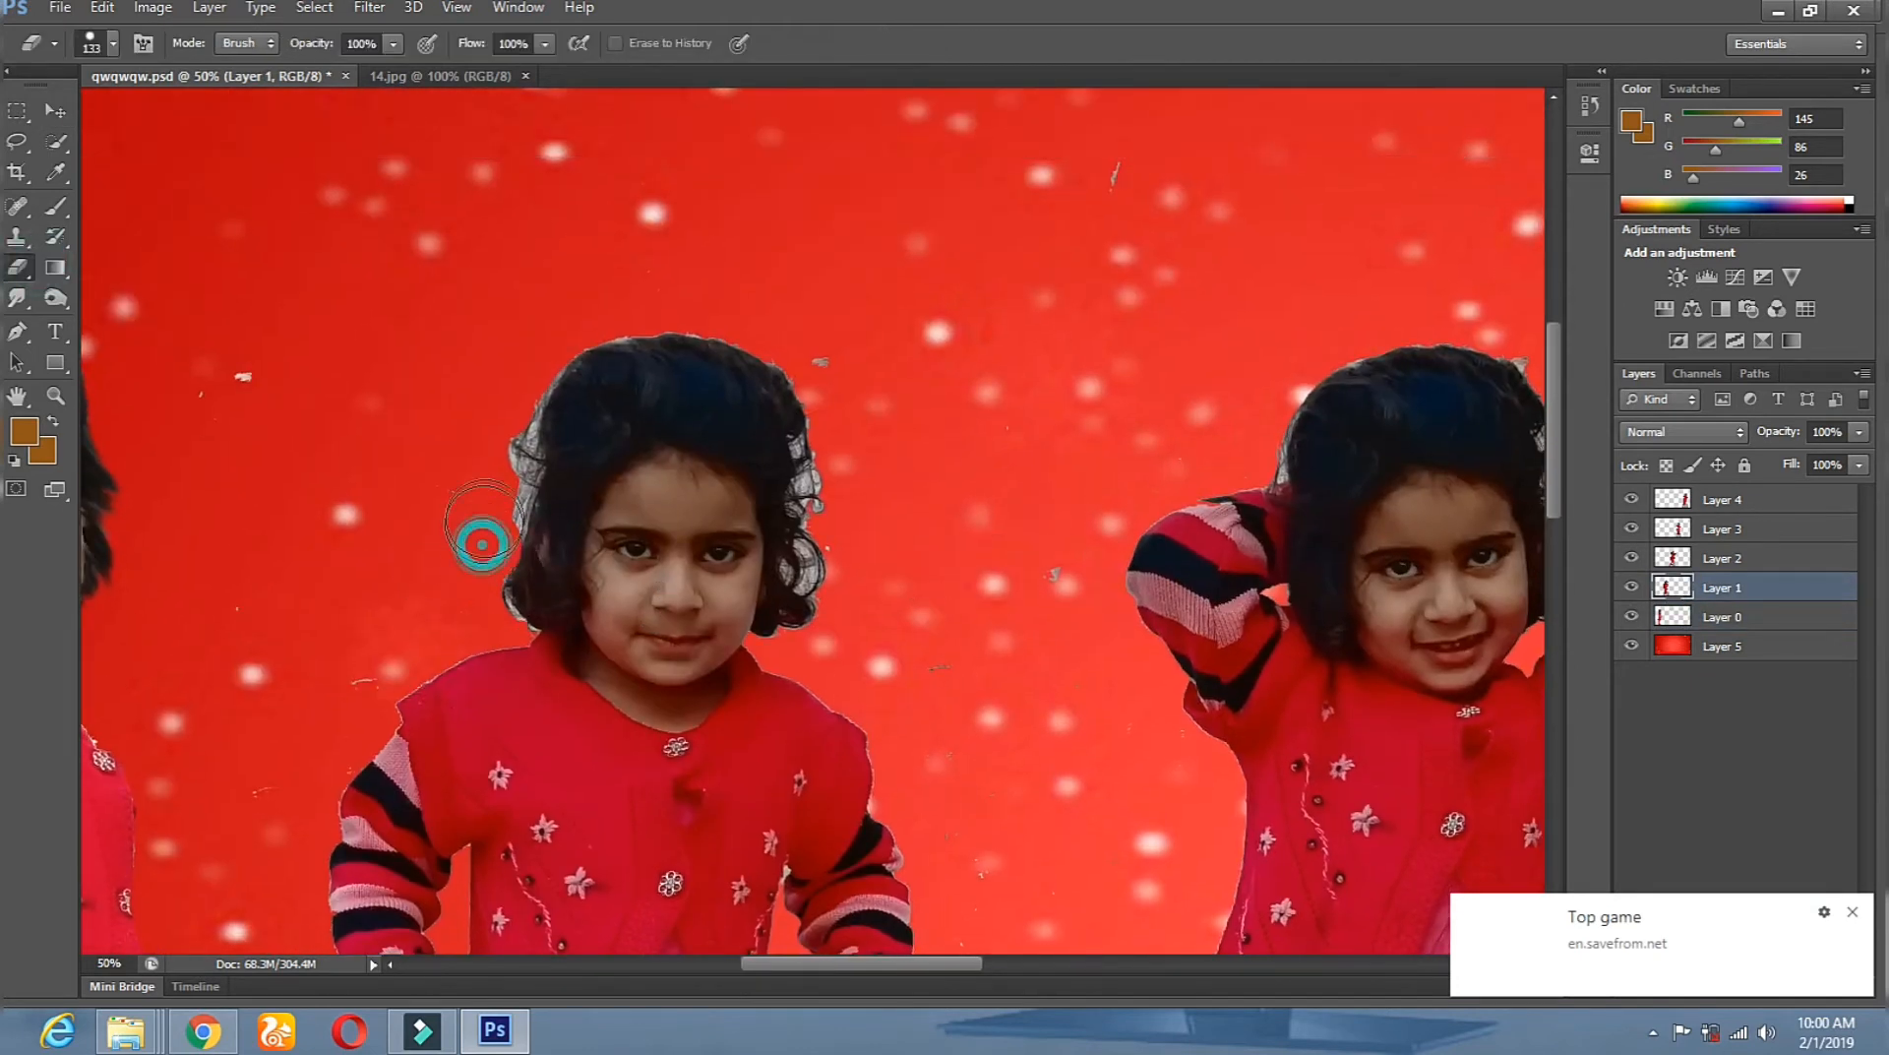
Erase the grey fringe and stray hair tips along the second girl's hair edges.
{"action": "left_click_drag", "start_coordinate": [499, 481], "coordinate": [518, 368]}
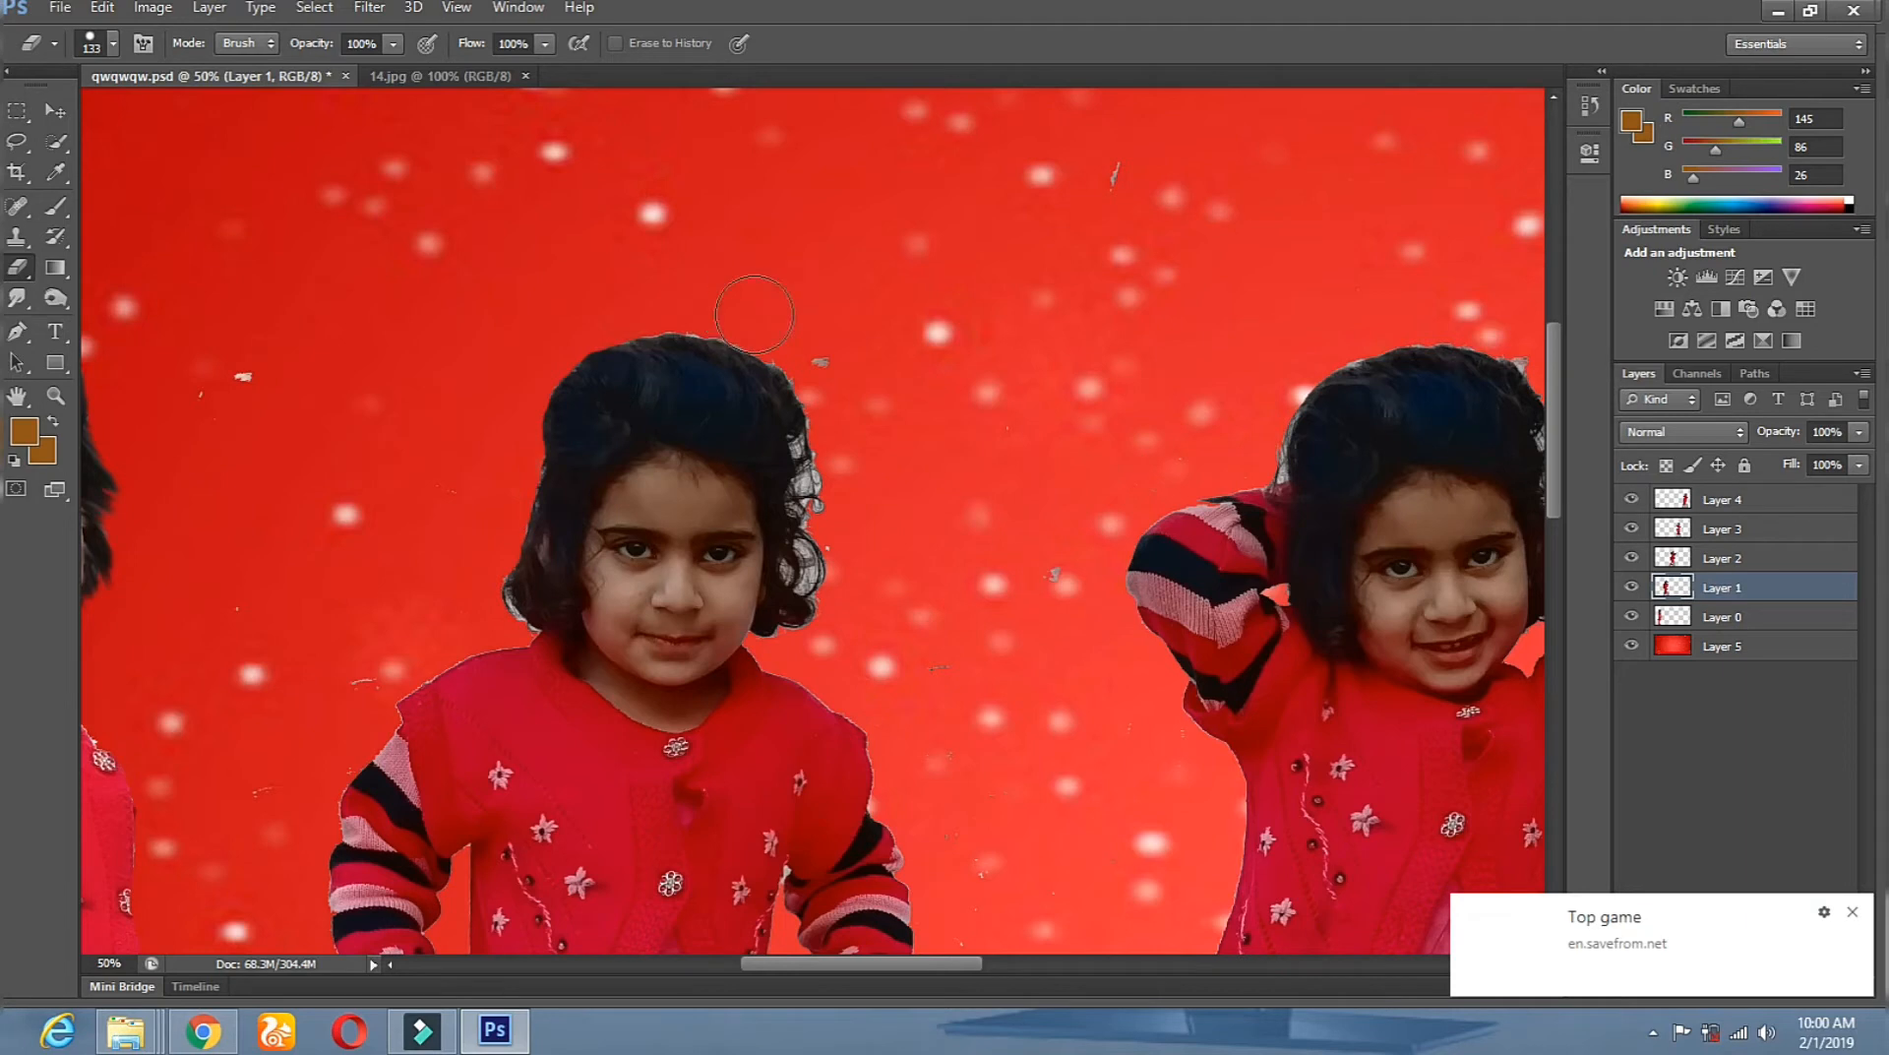
{"action": "left_click_drag", "start_coordinate": [833, 413], "coordinate": [834, 578]}
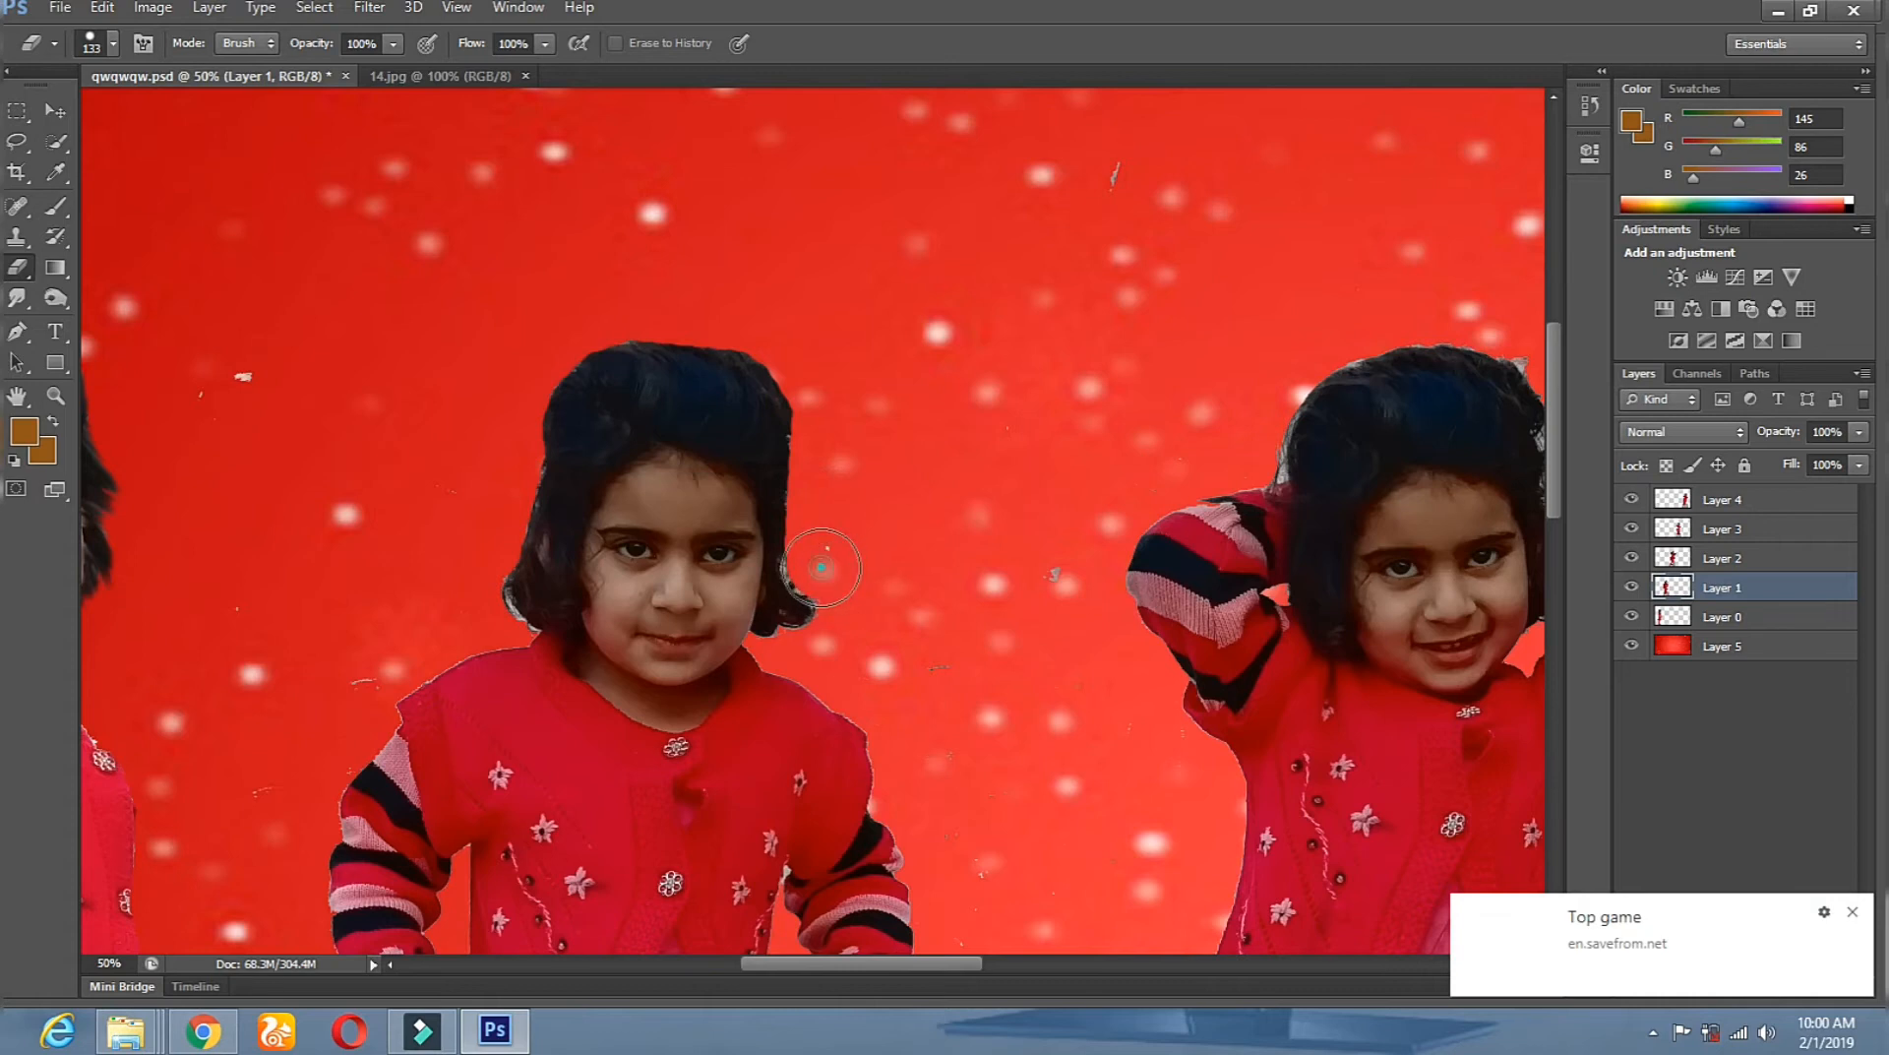
{"action": "left_click", "coordinate": [460, 571]}
{"action": "left_click", "coordinate": [495, 614]}
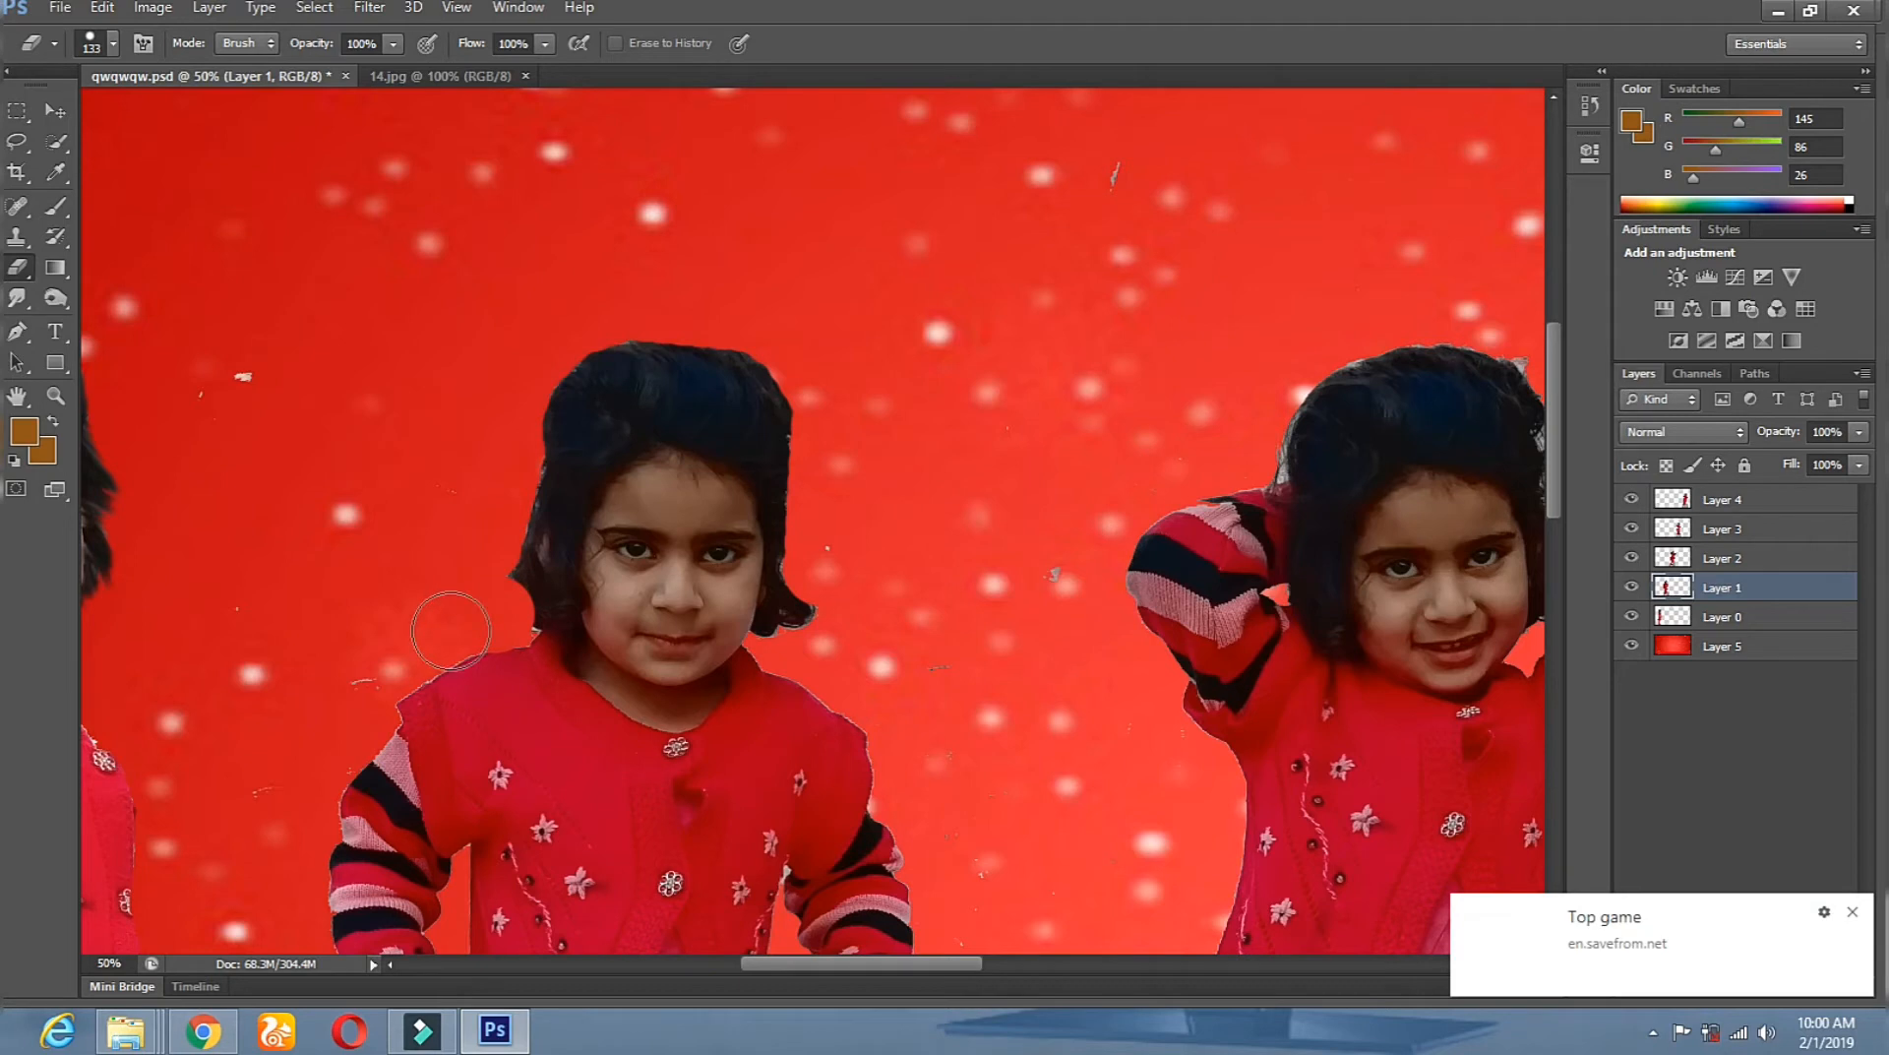
{"action": "left_click", "coordinate": [476, 537]}
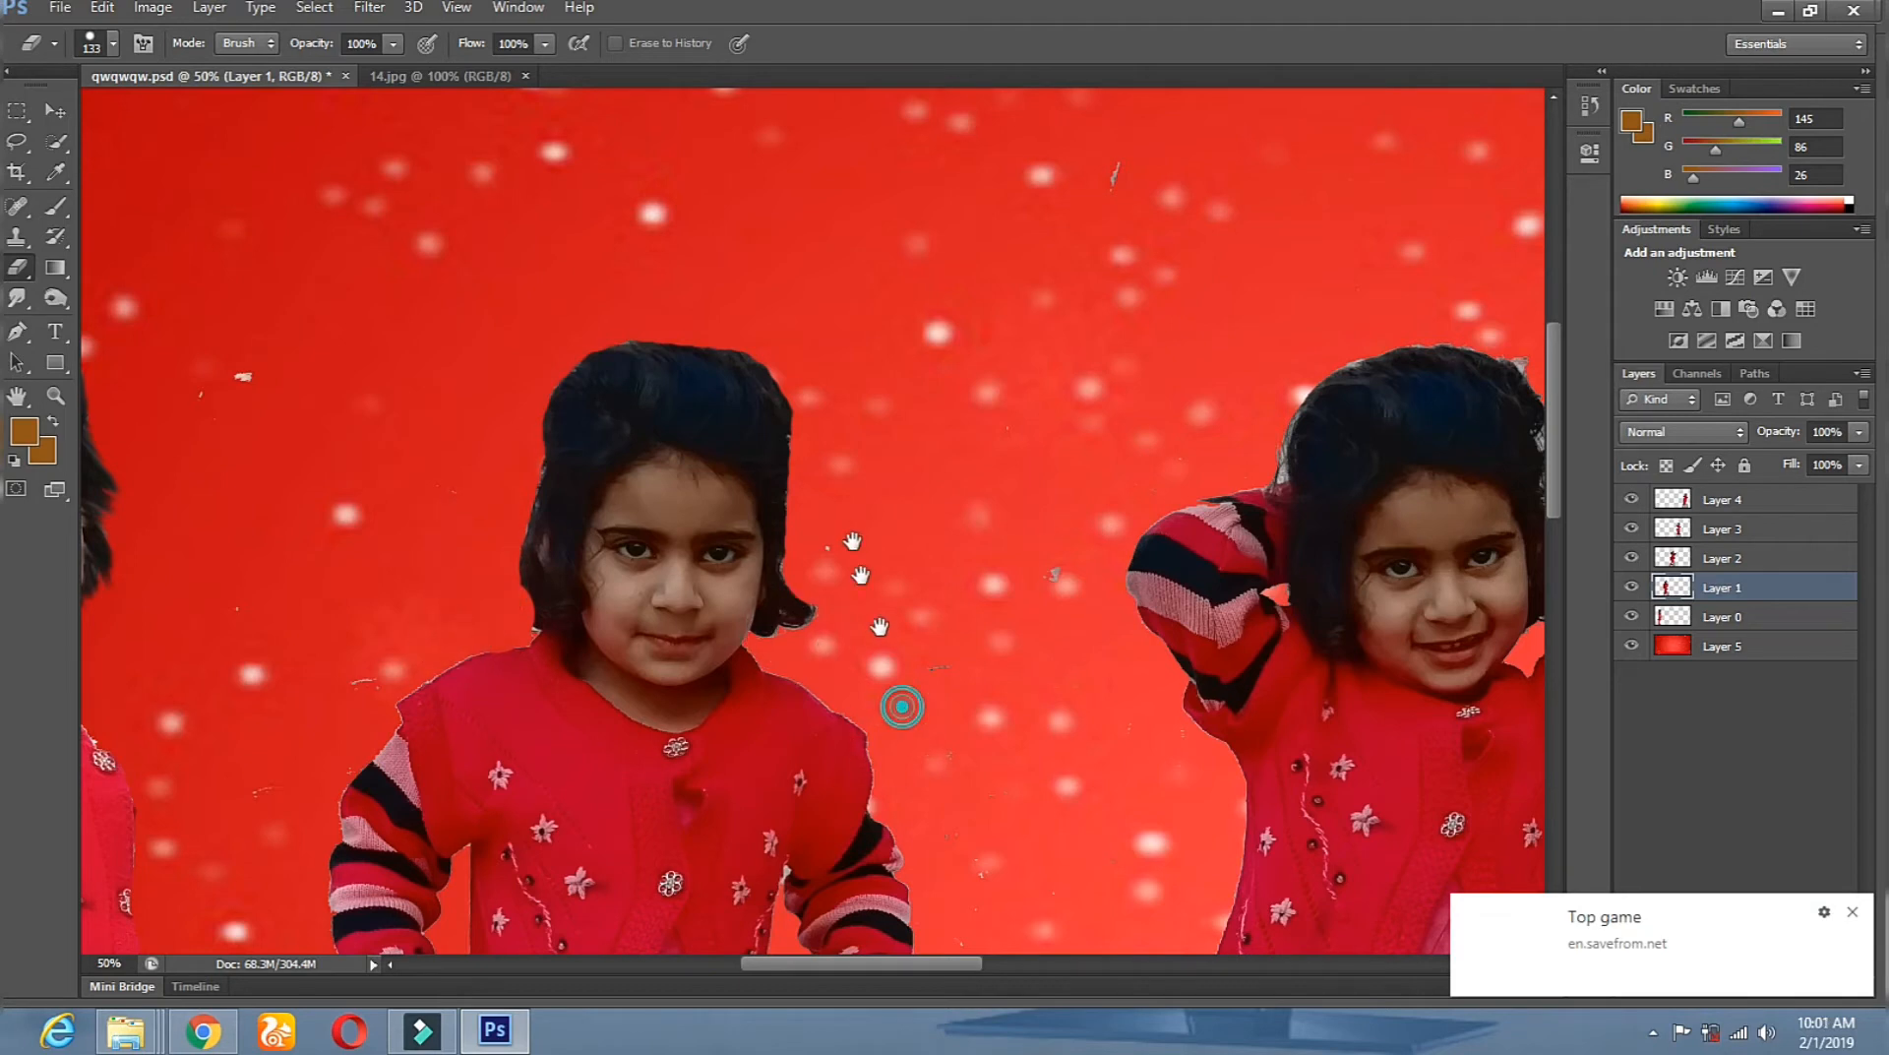
Trim the fringe along the shoulder and sleeve, undoing an accidental erase on the cardigan.
{"action": "left_click_drag", "start_coordinate": [860, 576], "coordinate": [564, 474]}
{"action": "left_click", "coordinate": [430, 422]}
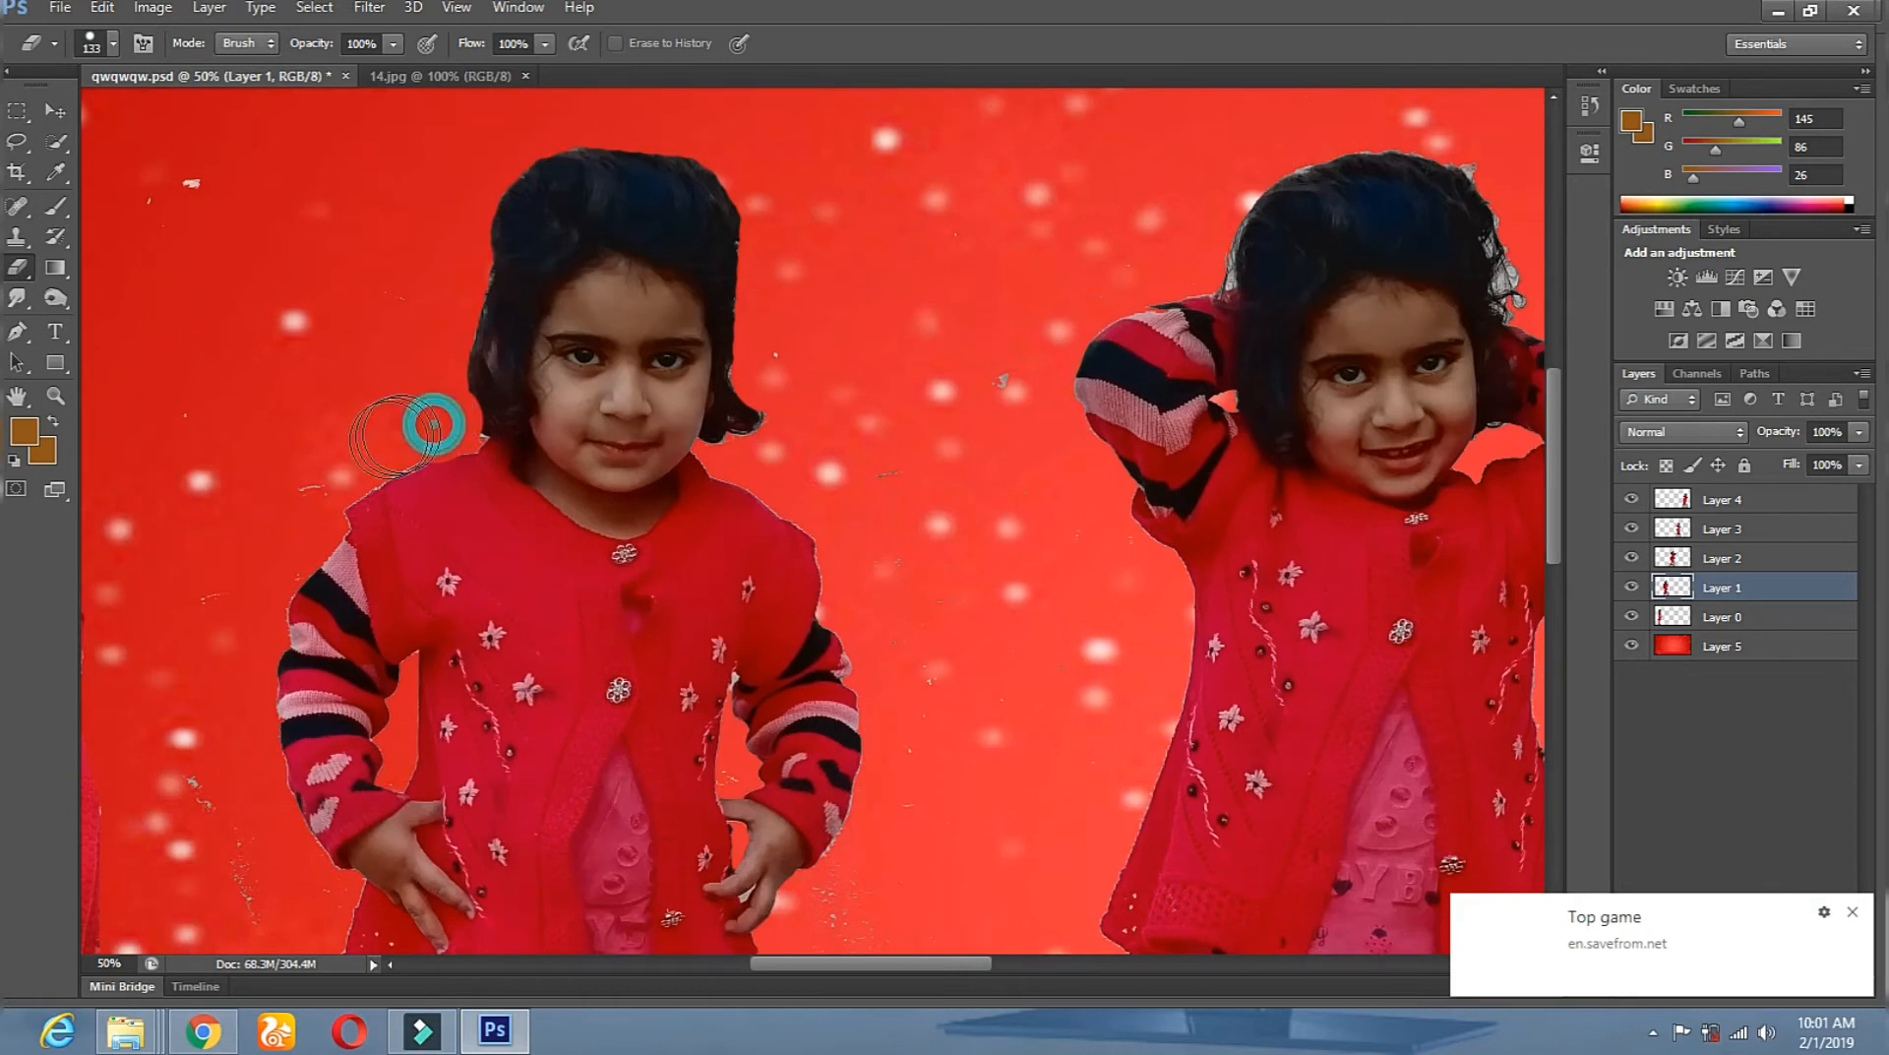
{"action": "left_click", "coordinate": [370, 452]}
{"action": "mouse_move", "coordinate": [370, 452]}
{"action": "left_mouse_down"}
{"action": "mouse_move", "coordinate": [316, 490]}
{"action": "mouse_move", "coordinate": [263, 624]}
{"action": "left_mouse_up"}
{"action": "left_click_drag", "start_coordinate": [243, 671], "coordinate": [288, 862]}
{"action": "left_click_drag", "start_coordinate": [447, 711], "coordinate": [466, 475]}
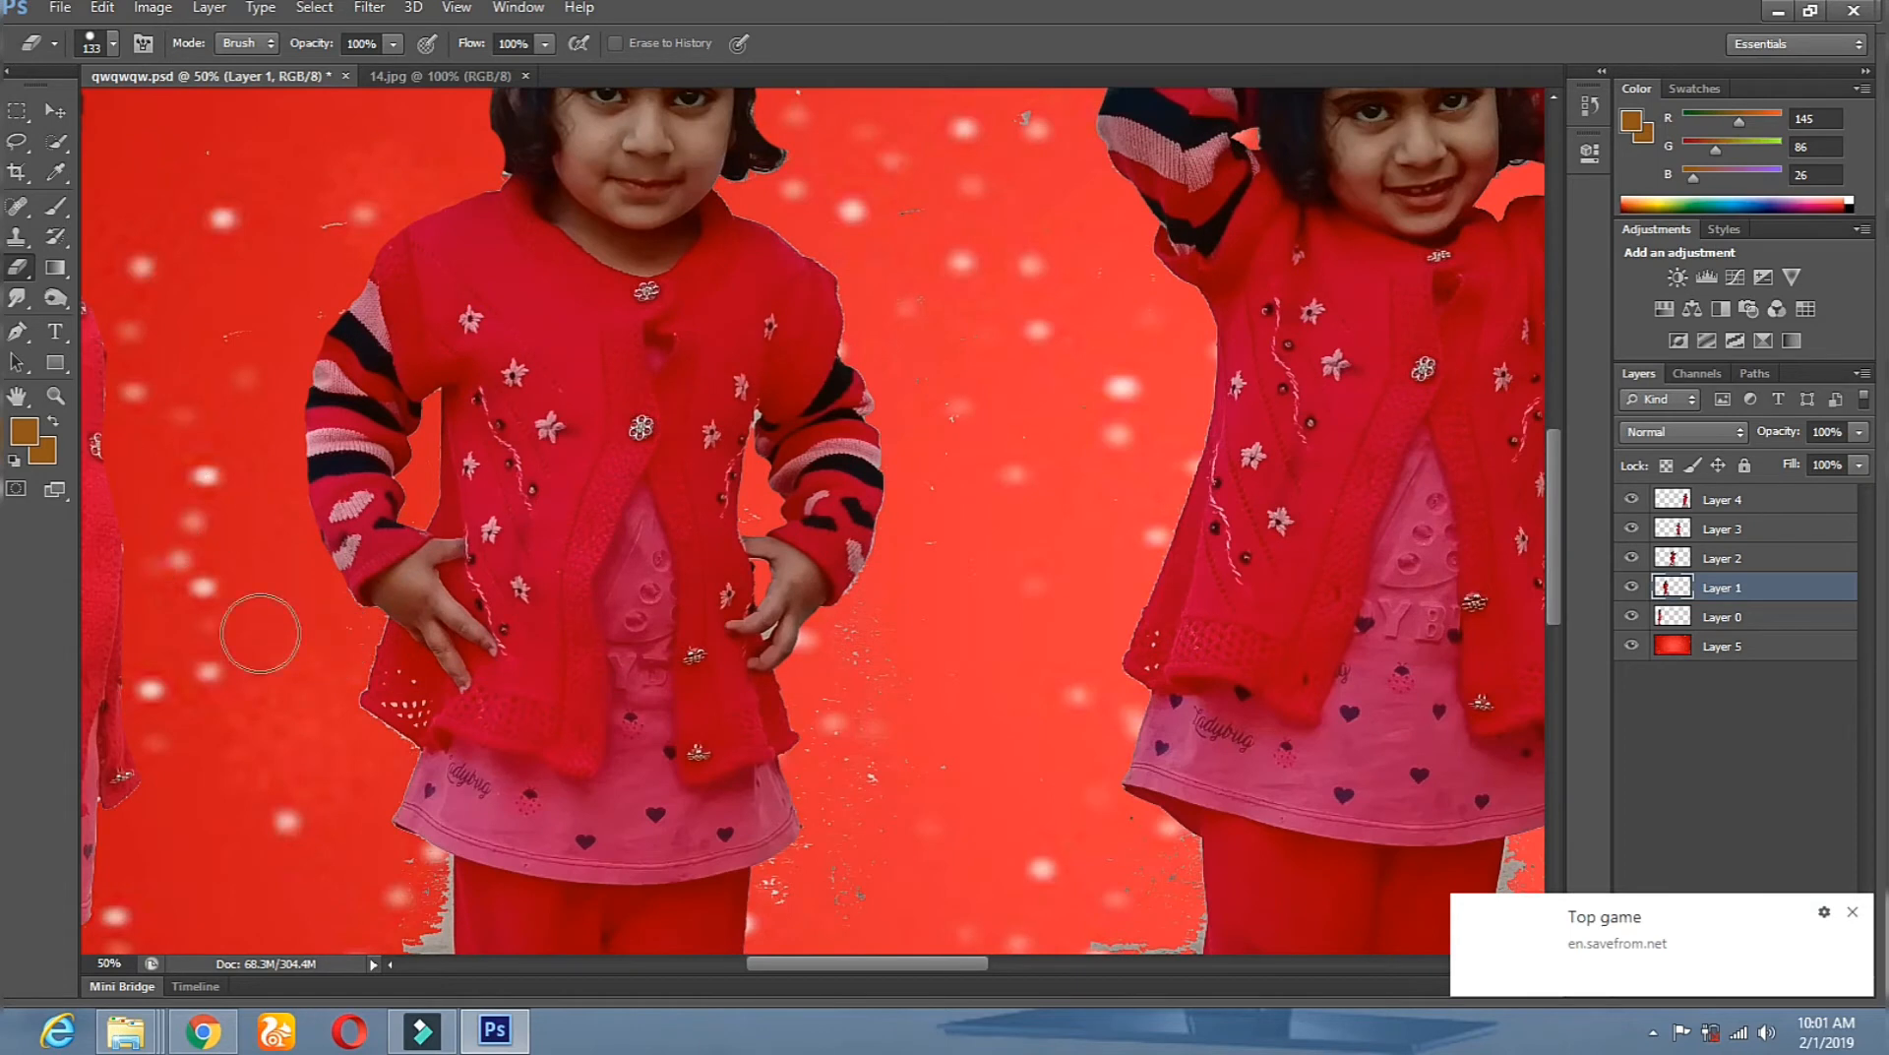
{"action": "left_click_drag", "start_coordinate": [571, 733], "coordinate": [571, 679]}
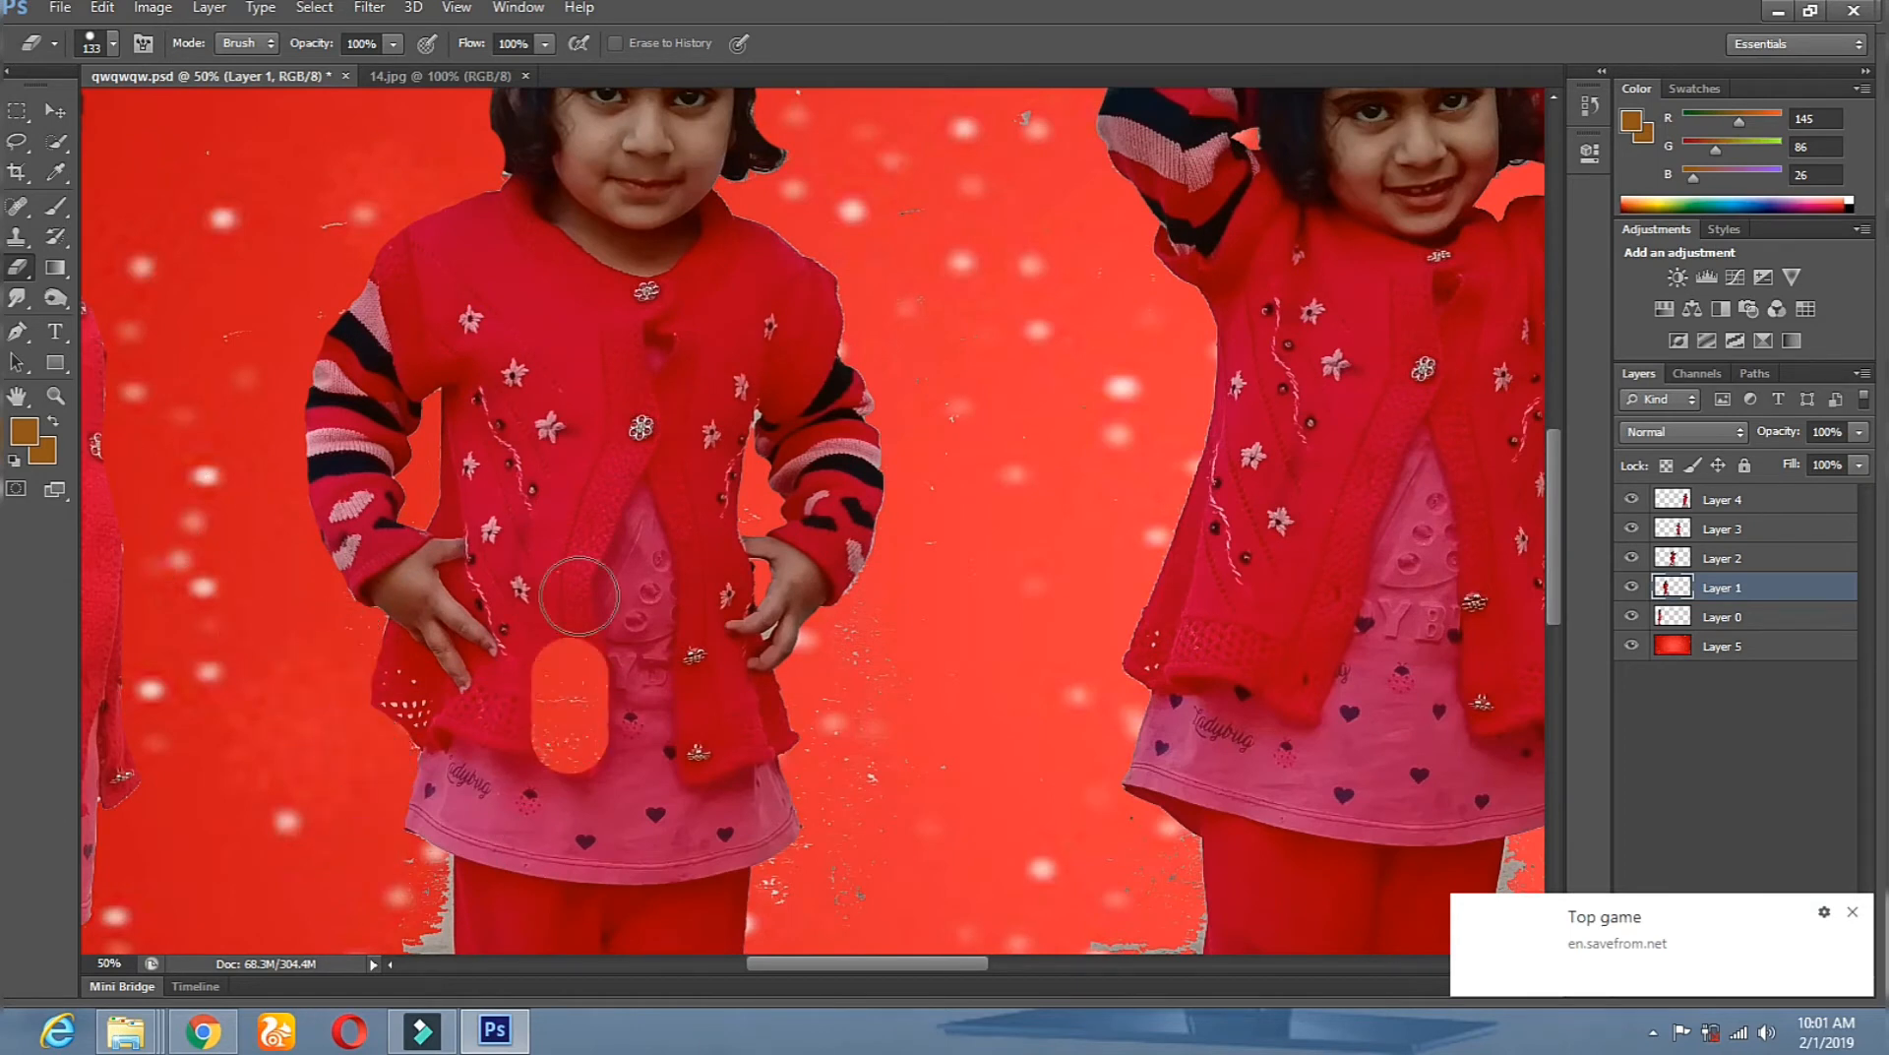
{"action": "left_click", "coordinate": [153, 8]}
{"action": "left_click", "coordinate": [245, 30]}
Erase the grey pavement beside the legs with a 75 px eraser.
{"action": "left_click_drag", "start_coordinate": [329, 641], "coordinate": [363, 425]}
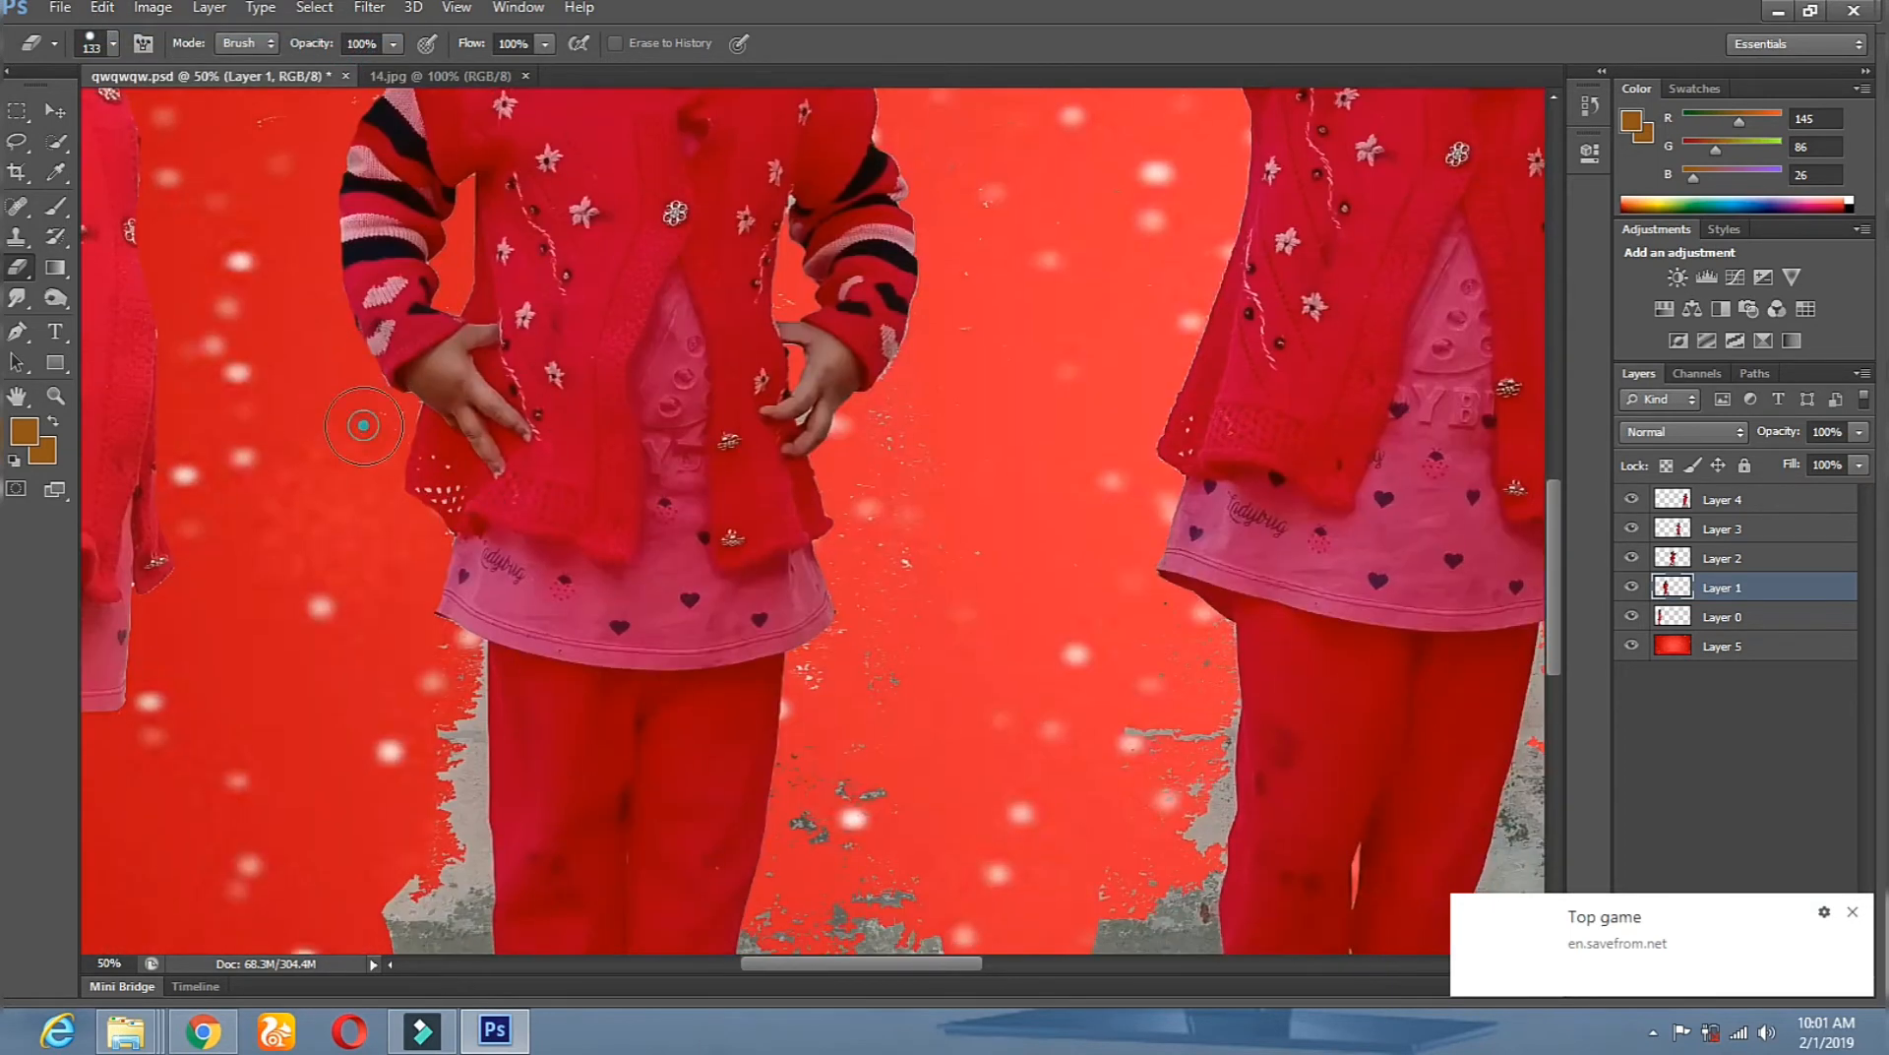
{"action": "scroll", "coordinate": [412, 632], "scroll_direction": "down", "scroll_amount": 3}
{"action": "left_click", "coordinate": [458, 600]}
{"action": "mouse_move", "coordinate": [458, 600]}
{"action": "left_mouse_down"}
{"action": "mouse_move", "coordinate": [479, 750]}
{"action": "mouse_move", "coordinate": [474, 503]}
{"action": "mouse_move", "coordinate": [450, 489]}
{"action": "mouse_move", "coordinate": [416, 603]}
{"action": "mouse_move", "coordinate": [433, 675]}
{"action": "mouse_move", "coordinate": [474, 701]}
{"action": "mouse_move", "coordinate": [556, 695]}
{"action": "mouse_move", "coordinate": [611, 589]}
{"action": "left_mouse_up"}
{"action": "right_click", "coordinate": [874, 418]}
{"action": "left_click", "coordinate": [975, 476]}
{"action": "right_click", "coordinate": [822, 260]}
{"action": "left_click", "coordinate": [936, 308]}
{"action": "left_click_drag", "start_coordinate": [819, 227], "coordinate": [856, 184]}
{"action": "left_click_drag", "start_coordinate": [856, 263], "coordinate": [863, 410]}
{"action": "mouse_move", "coordinate": [799, 180]}
{"action": "left_mouse_down"}
{"action": "mouse_move", "coordinate": [737, 537]}
{"action": "mouse_move", "coordinate": [825, 696]}
{"action": "mouse_move", "coordinate": [763, 747]}
{"action": "mouse_move", "coordinate": [672, 701]}
{"action": "mouse_move", "coordinate": [614, 626]}
{"action": "mouse_move", "coordinate": [601, 675]}
{"action": "left_mouse_up"}
Erase the pavement around the feet at size 174, then under the right foot at 36.
{"action": "left_click", "coordinate": [940, 315]}
{"action": "mouse_move", "coordinate": [396, 367]}
{"action": "left_mouse_down"}
{"action": "mouse_move", "coordinate": [350, 791]}
{"action": "mouse_move", "coordinate": [479, 817]}
{"action": "mouse_move", "coordinate": [1009, 781]}
{"action": "mouse_move", "coordinate": [906, 399]}
{"action": "mouse_move", "coordinate": [828, 541]}
{"action": "mouse_move", "coordinate": [896, 721]}
{"action": "mouse_move", "coordinate": [882, 603]}
{"action": "left_mouse_up"}
{"action": "right_click", "coordinate": [885, 580]}
{"action": "left_click", "coordinate": [951, 640]}
{"action": "left_click", "coordinate": [663, 675]}
{"action": "left_click_drag", "start_coordinate": [717, 730], "coordinate": [726, 729]}
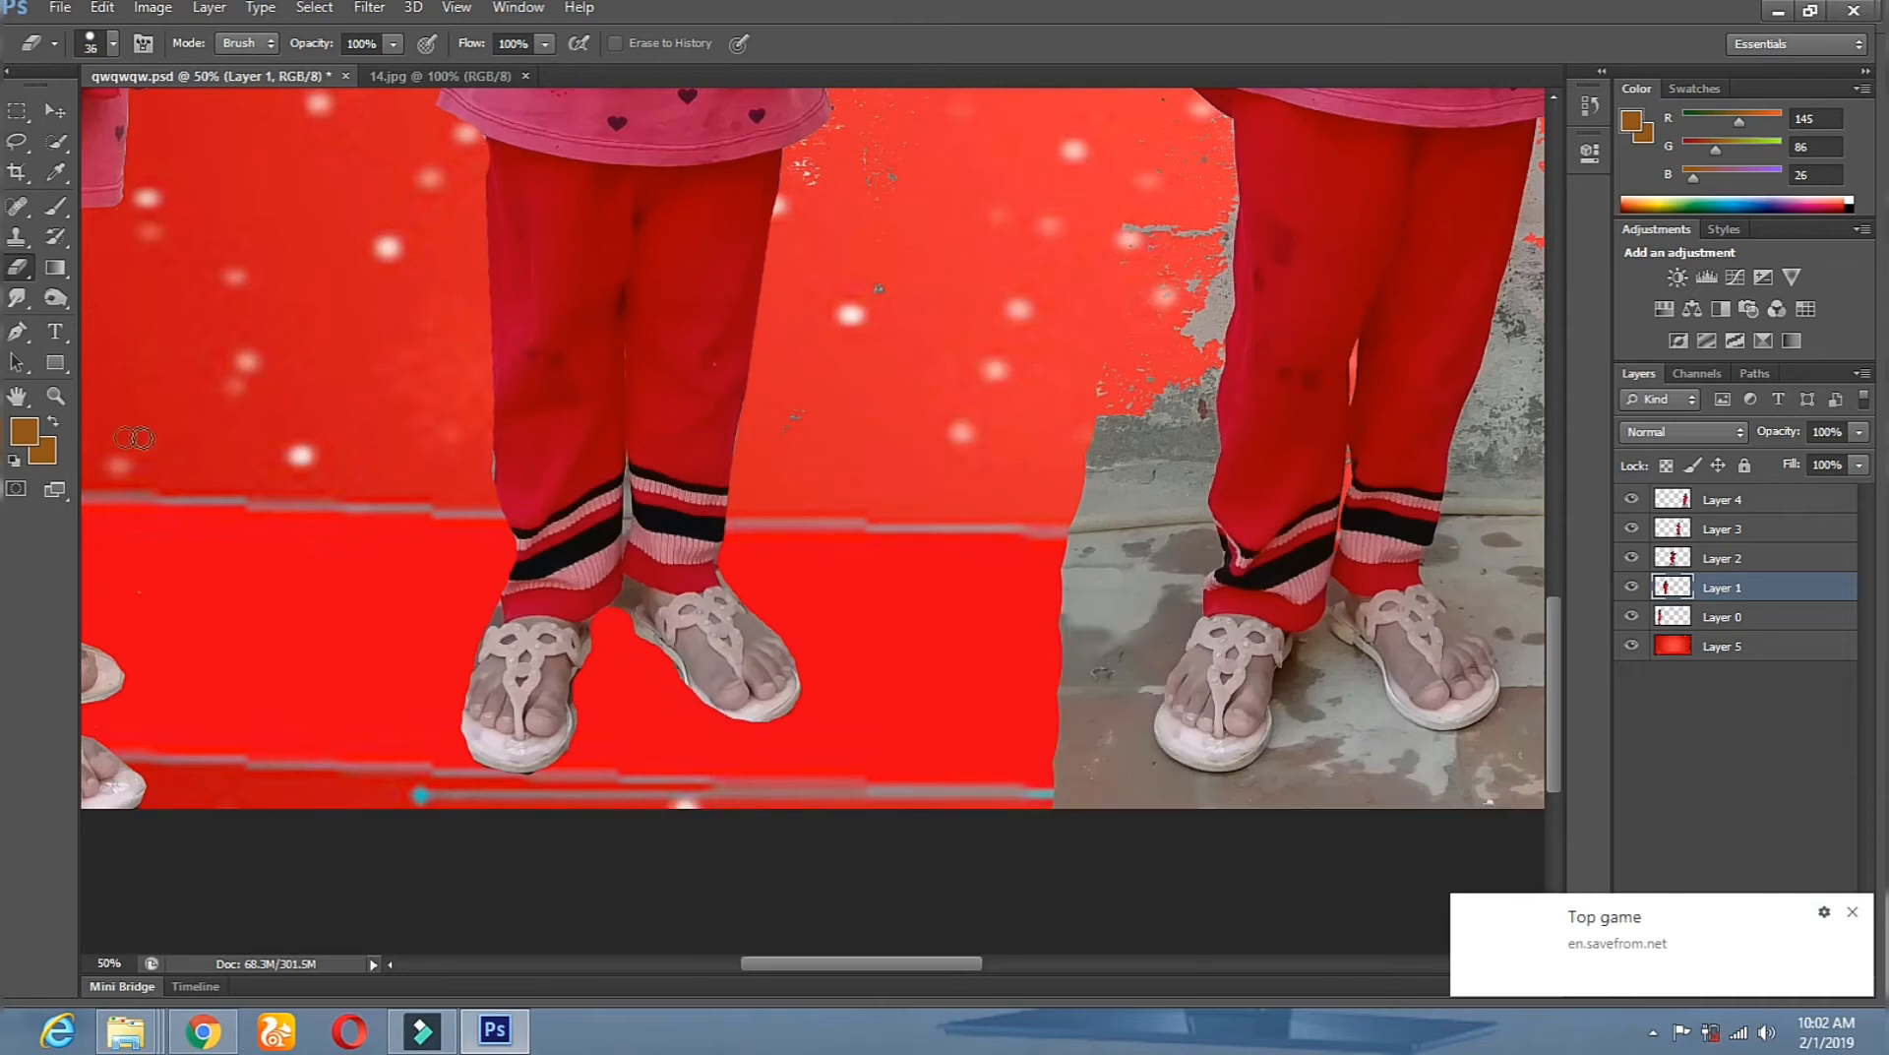
Zoom in on the feet and erase the floor between and beside them with an 11 px brush.
{"action": "left_click", "coordinate": [55, 395]}
{"action": "left_click", "coordinate": [689, 506]}
{"action": "left_click", "coordinate": [687, 504]}
{"action": "left_click", "coordinate": [687, 504]}
{"action": "left_click", "coordinate": [18, 268]}
{"action": "right_click", "coordinate": [777, 606]}
{"action": "left_click", "coordinate": [810, 667]}
{"action": "mouse_move", "coordinate": [480, 721]}
{"action": "left_mouse_down"}
{"action": "mouse_move", "coordinate": [523, 601]}
{"action": "mouse_move", "coordinate": [573, 654]}
{"action": "mouse_move", "coordinate": [586, 641]}
{"action": "mouse_move", "coordinate": [546, 716]}
{"action": "left_mouse_up"}
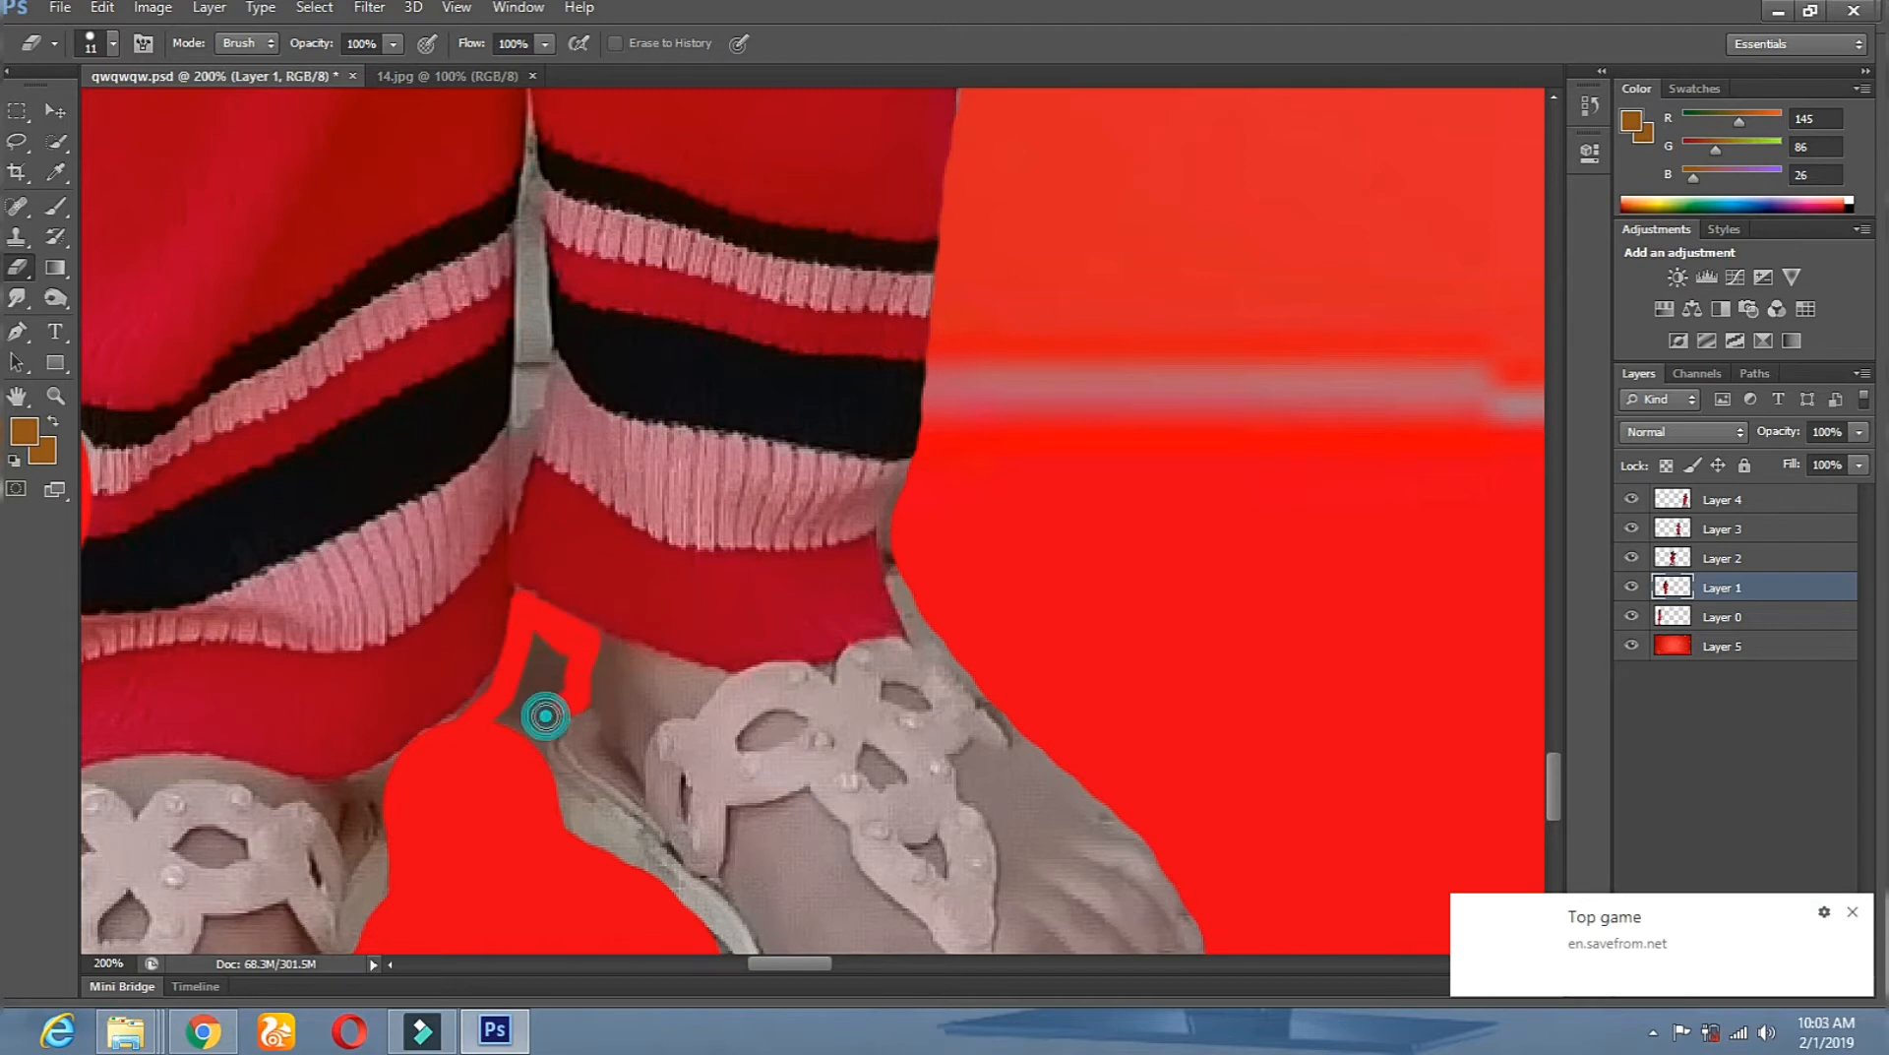
{"action": "left_click_drag", "start_coordinate": [396, 764], "coordinate": [405, 818]}
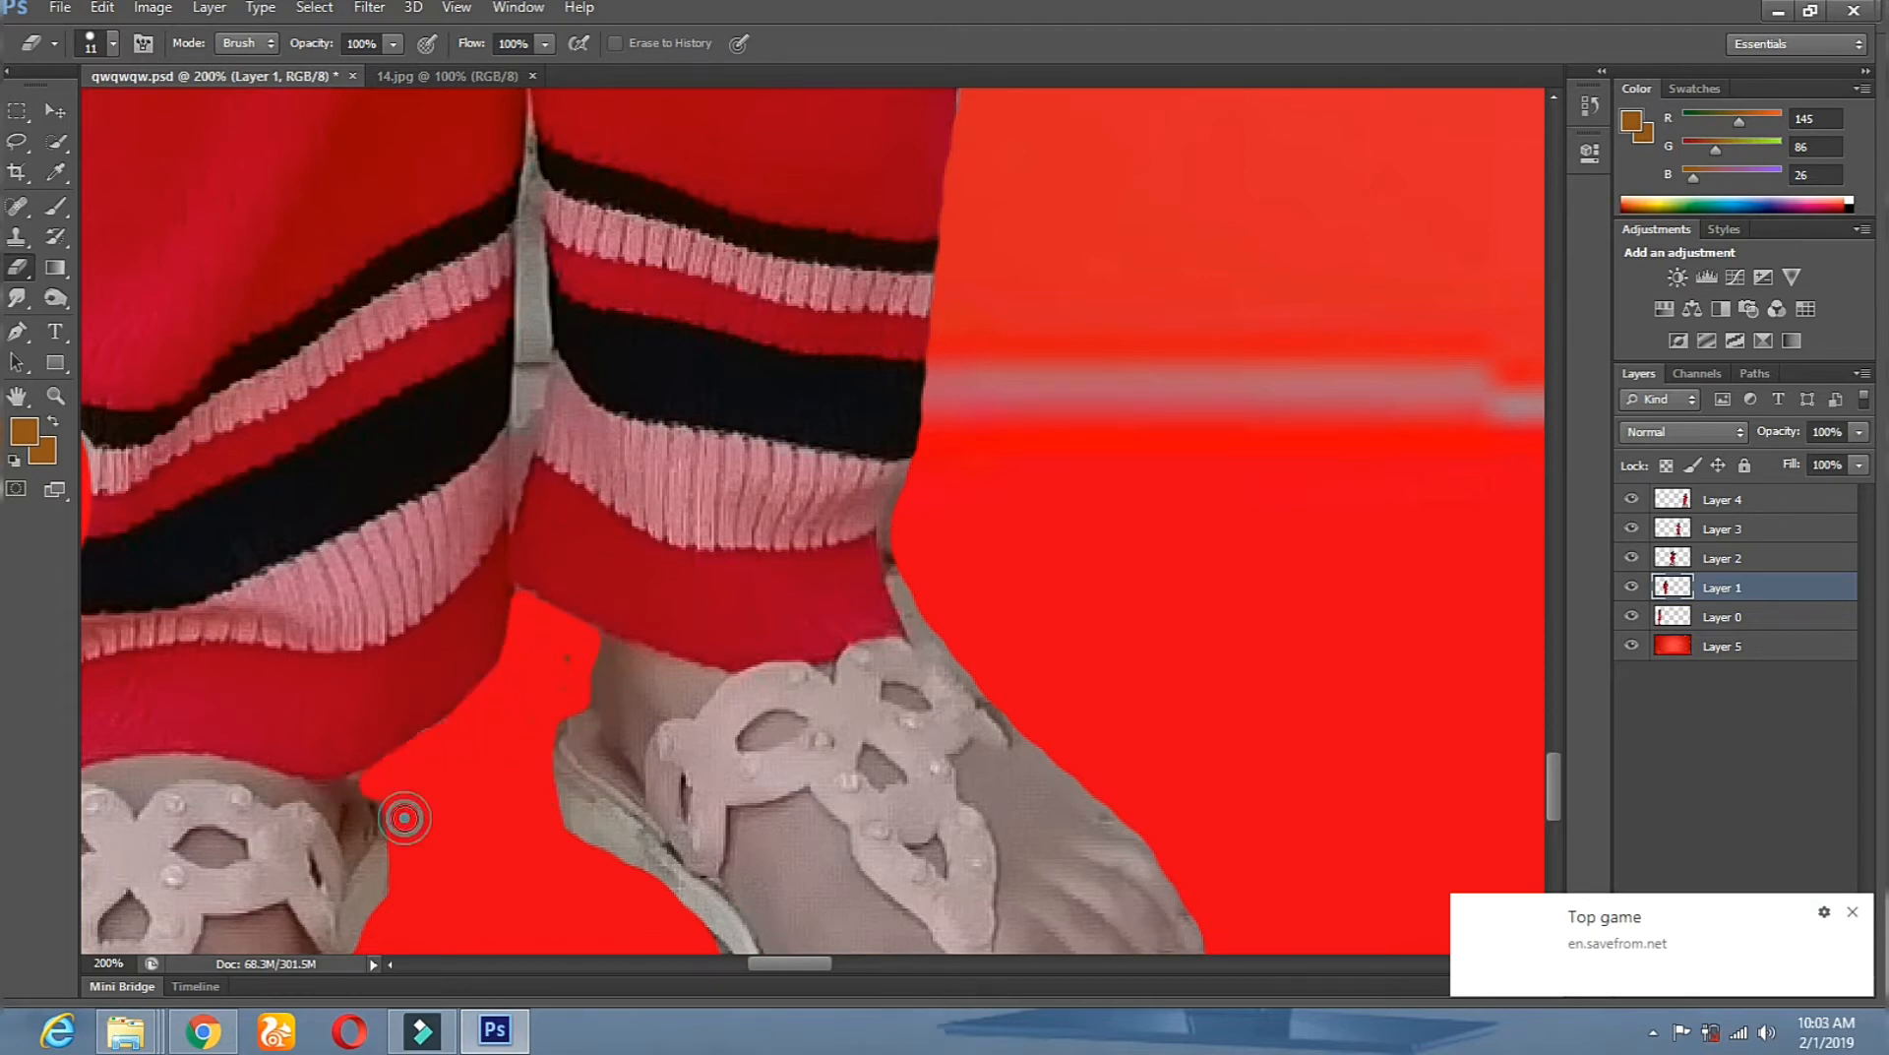
Zoom out to view the whole composition, then back in on the second girl.
{"action": "left_click", "coordinate": [55, 396]}
{"action": "left_click", "coordinate": [966, 485], "text": "alt"}
{"action": "left_click", "coordinate": [965, 485], "text": "alt"}
{"action": "left_click", "coordinate": [966, 485], "text": "alt"}
{"action": "left_click", "coordinate": [965, 485], "text": "alt"}
{"action": "left_click", "coordinate": [966, 485], "text": "alt"}
{"action": "left_click", "coordinate": [586, 644]}
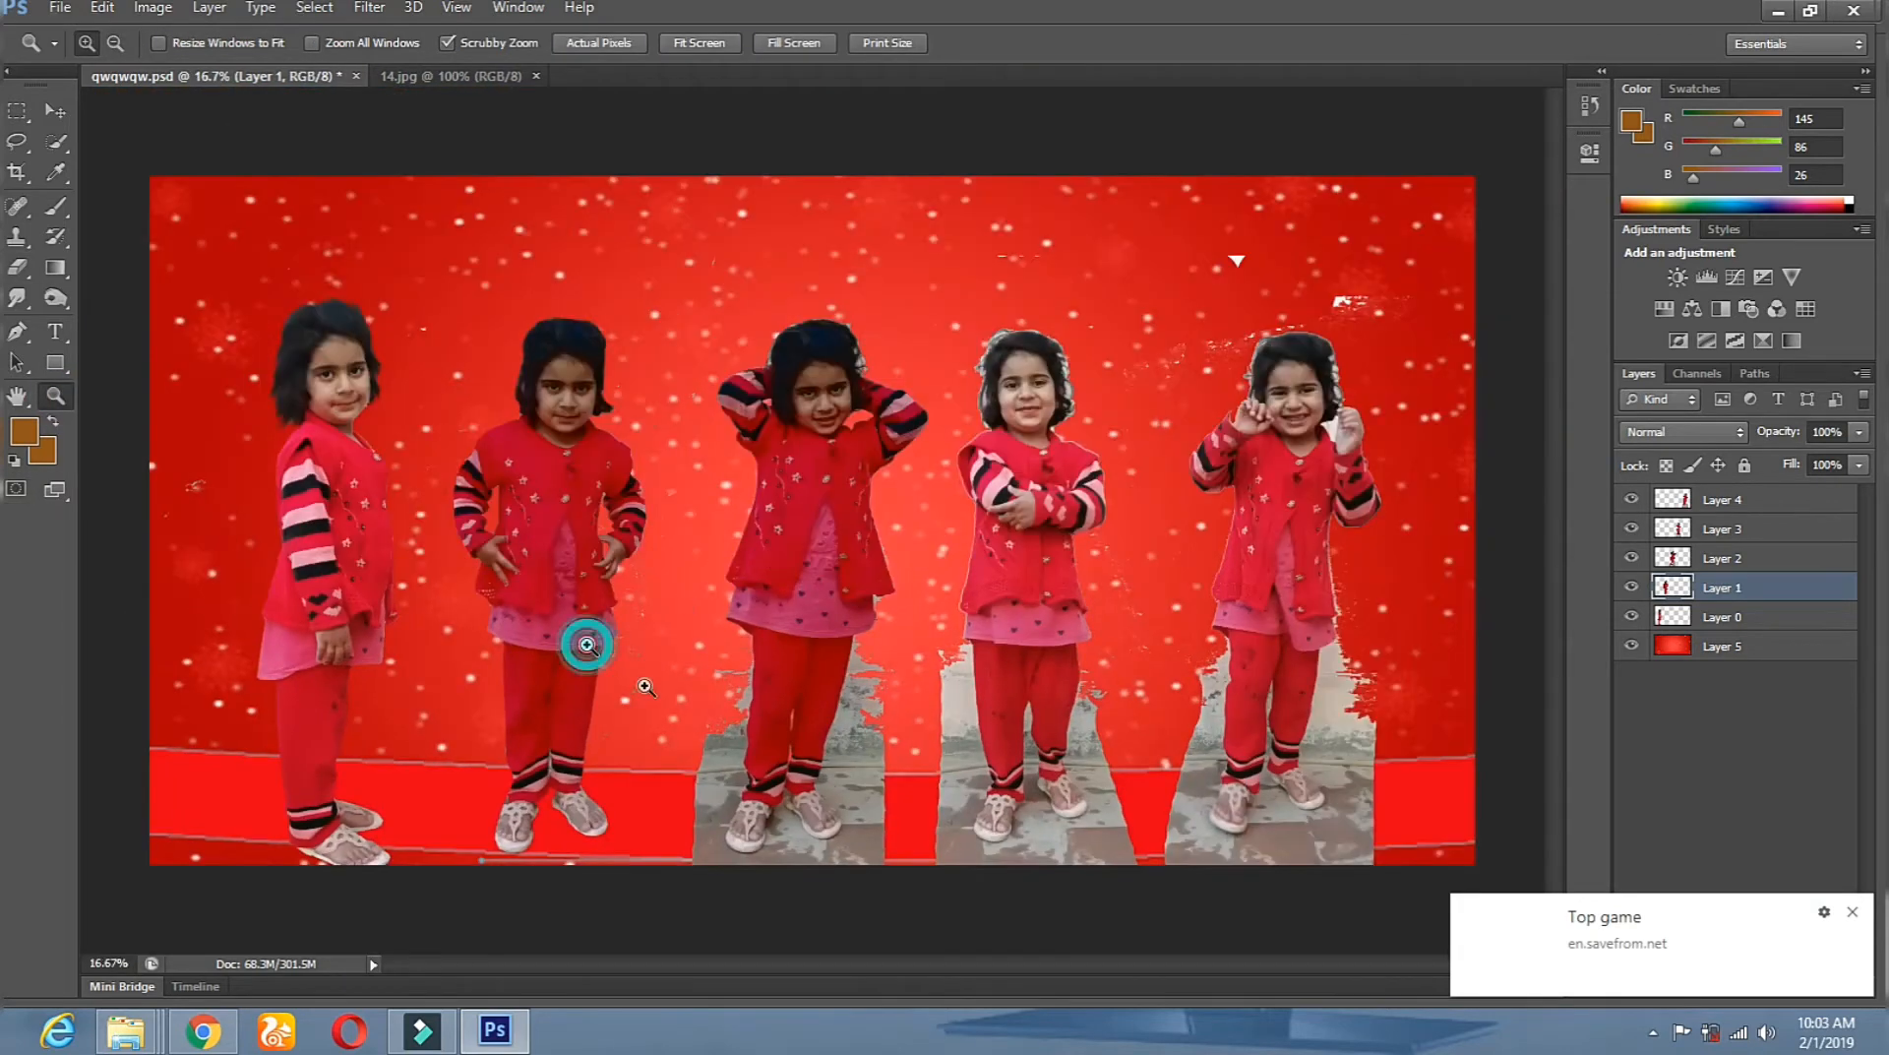
Zoom in and bring the second girl's head into view.
{"action": "left_click", "coordinate": [587, 645]}
{"action": "left_click", "coordinate": [16, 266]}
{"action": "right_click", "coordinate": [843, 640]}
{"action": "left_click", "coordinate": [593, 657]}
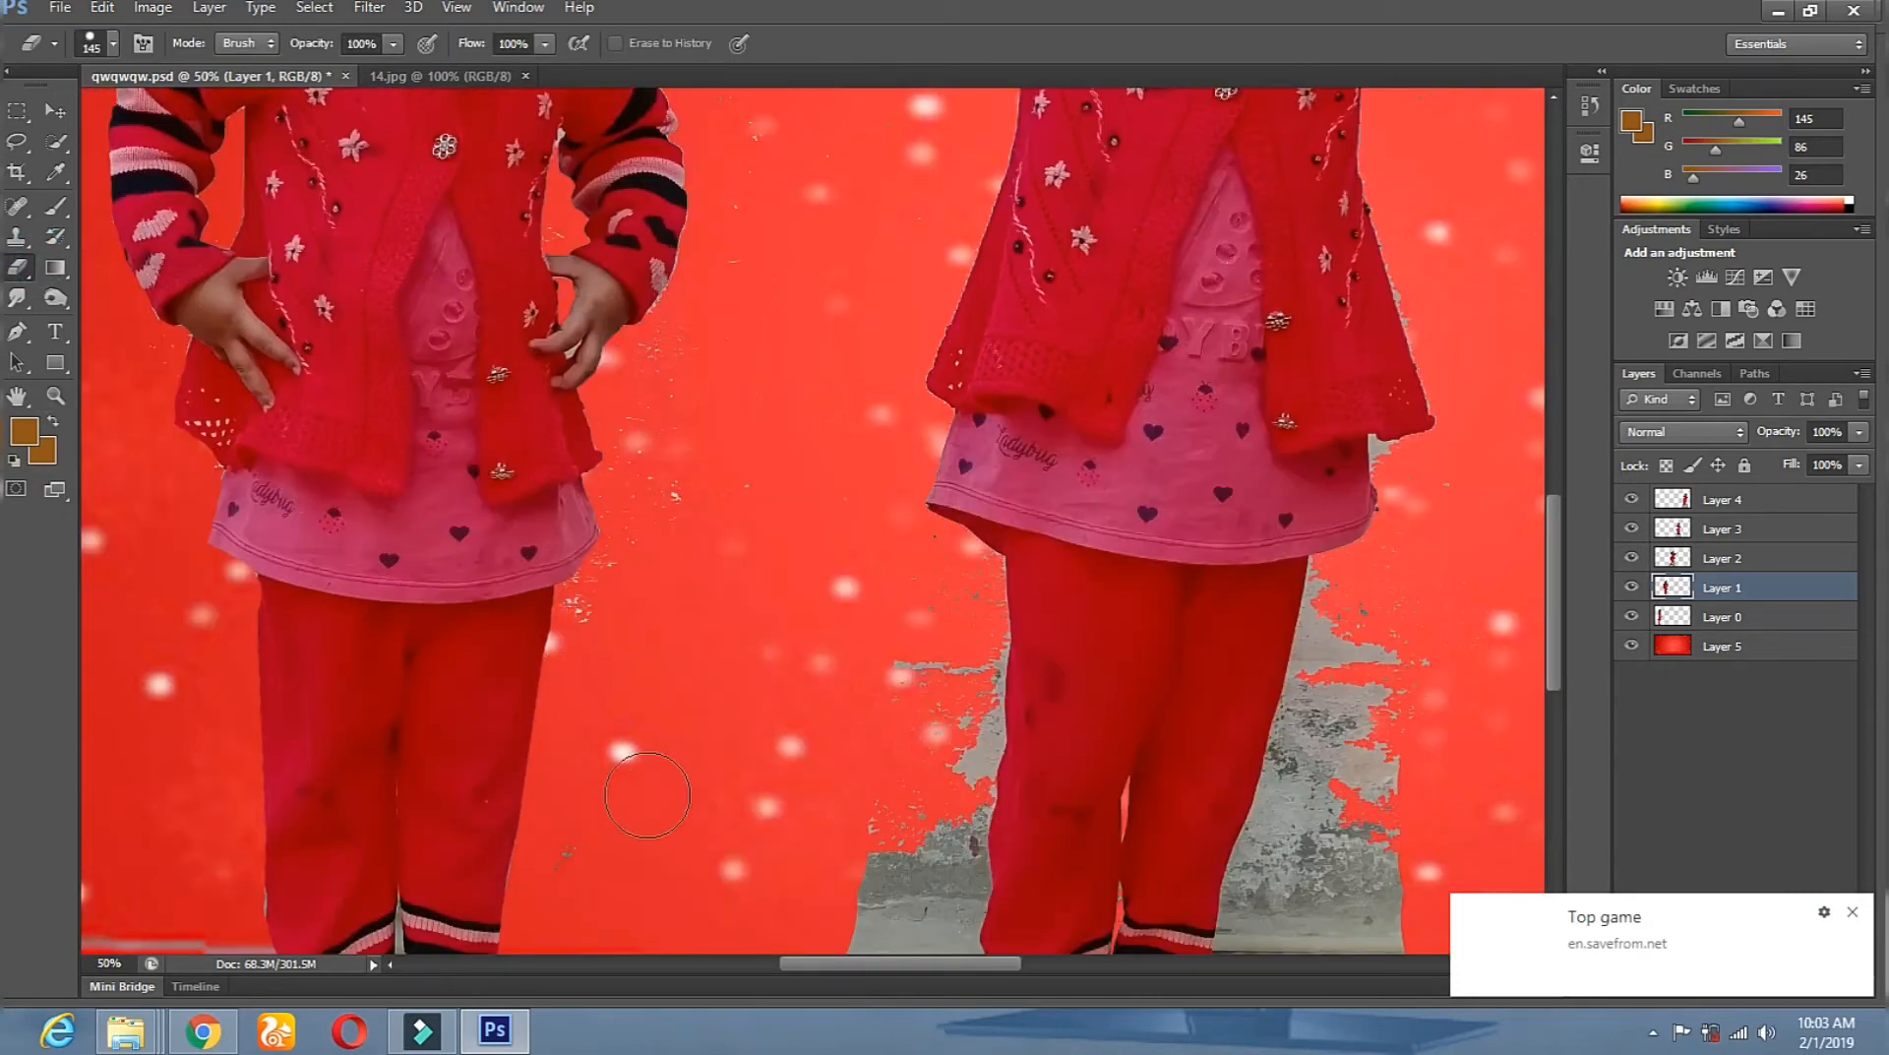
{"action": "scroll", "coordinate": [602, 611], "scroll_direction": "up", "scroll_amount": 5}
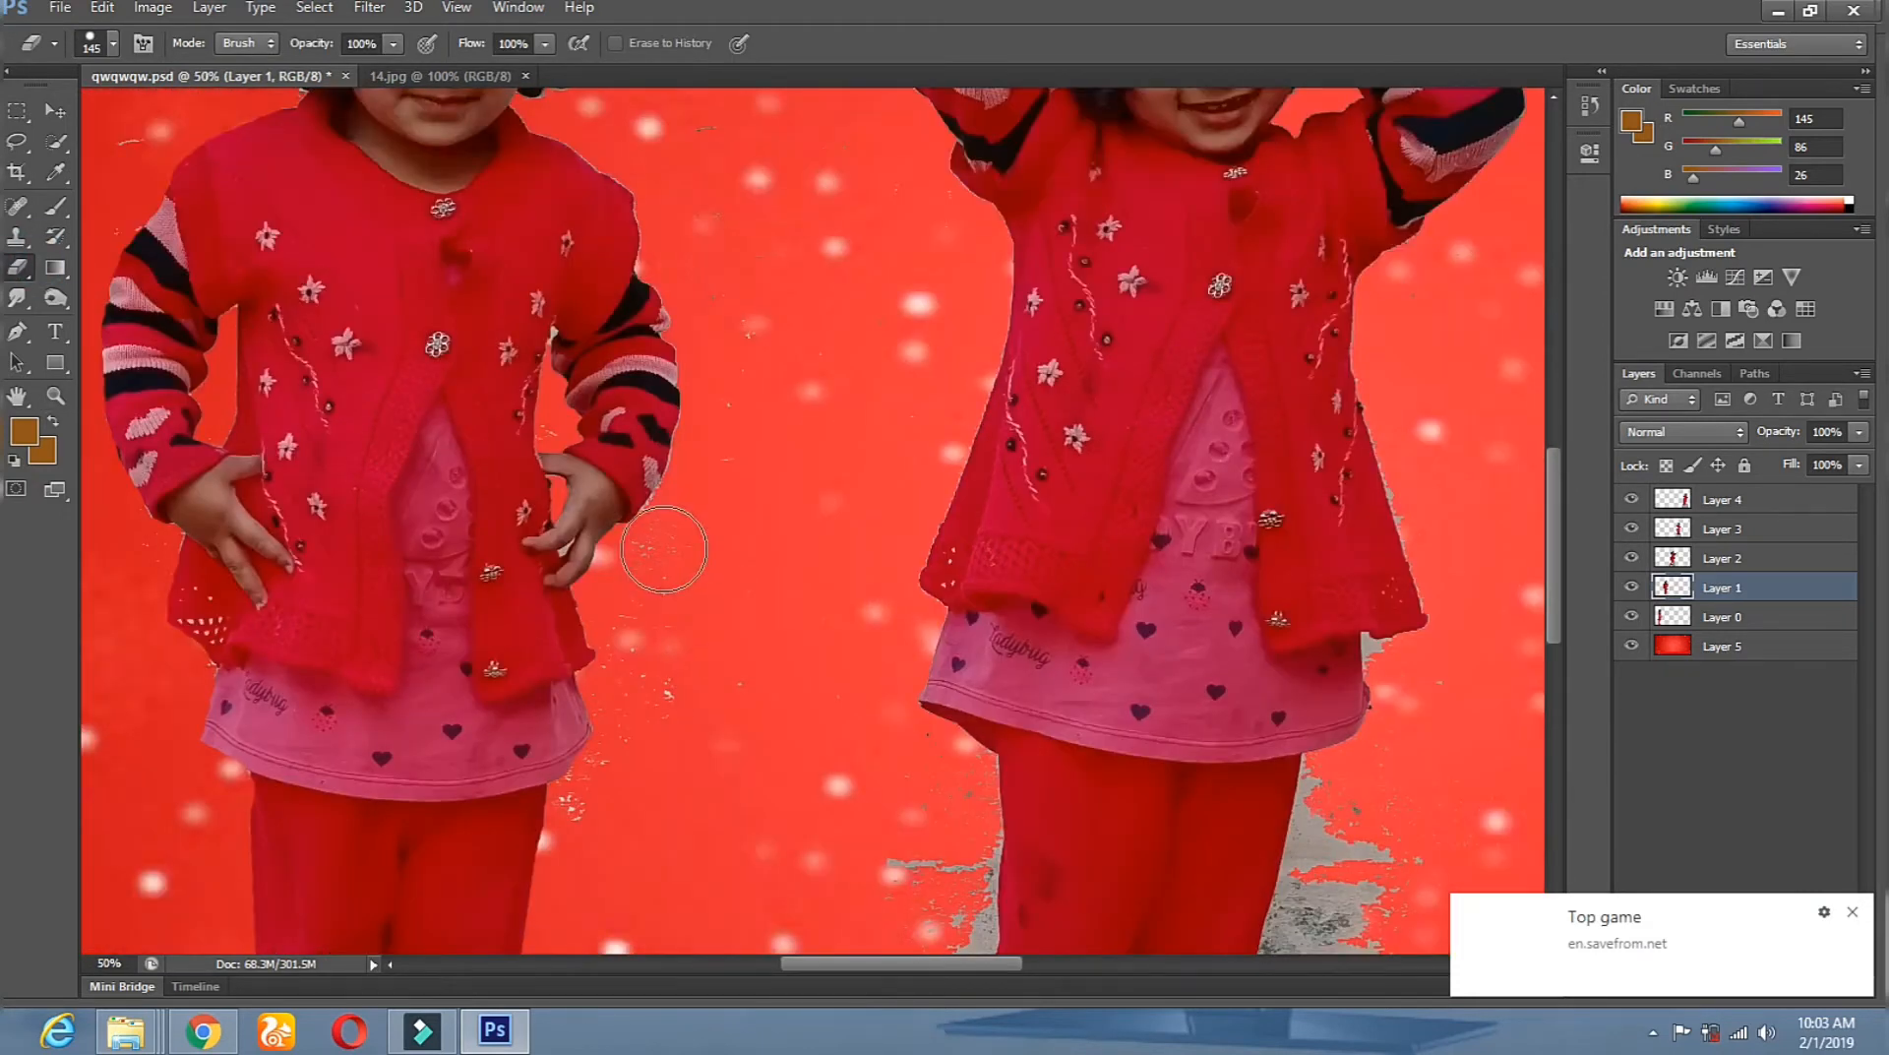
{"action": "scroll", "coordinate": [709, 394], "scroll_direction": "up", "scroll_amount": 5}
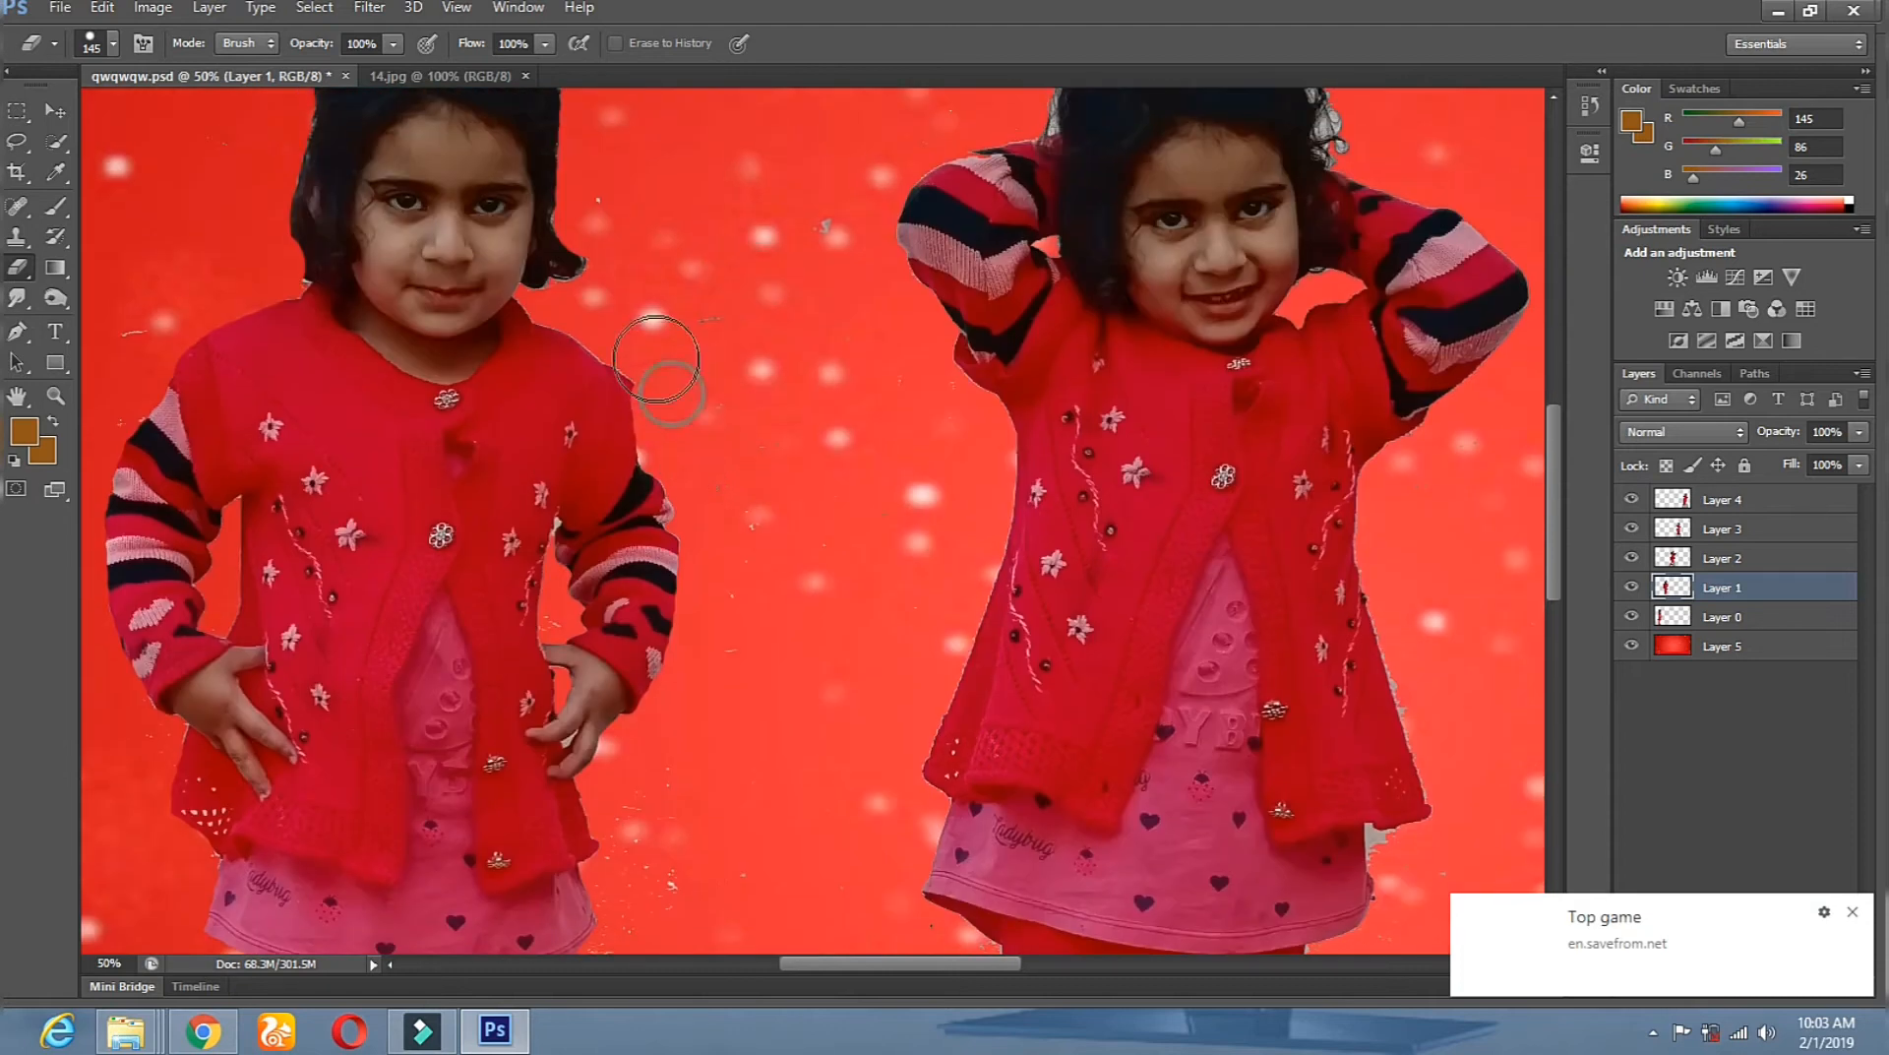
{"action": "left_click_drag", "start_coordinate": [712, 259], "coordinate": [809, 645]}
Smudge the second girl's hair upward into spiky tufts and her left side into wisps.
{"action": "left_click", "coordinate": [18, 299]}
{"action": "right_click", "coordinate": [695, 429]}
{"action": "left_click", "coordinate": [630, 424]}
{"action": "mouse_move", "coordinate": [608, 357]}
{"action": "left_mouse_down"}
{"action": "mouse_move", "coordinate": [595, 411]}
{"action": "mouse_move", "coordinate": [559, 361]}
{"action": "mouse_move", "coordinate": [443, 377]}
{"action": "mouse_move", "coordinate": [404, 520]}
{"action": "left_mouse_up"}
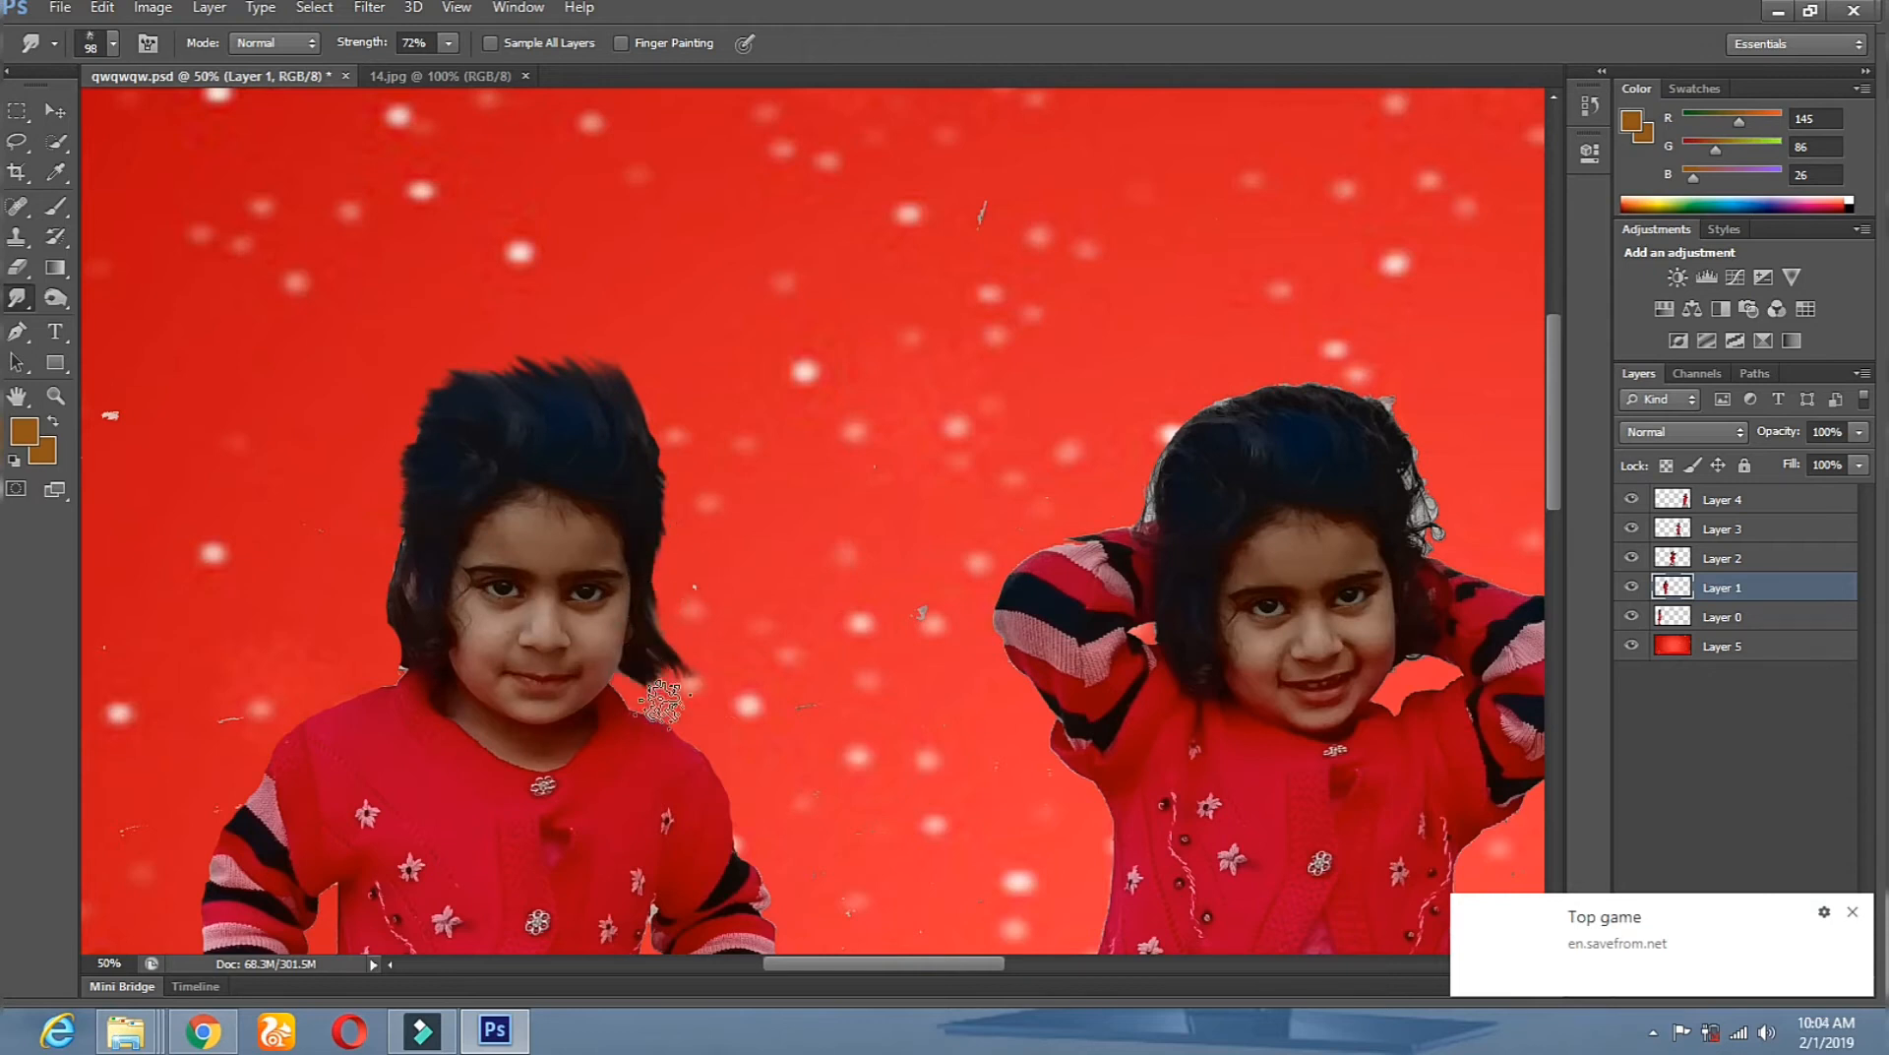
{"action": "left_click_drag", "start_coordinate": [411, 497], "coordinate": [384, 650]}
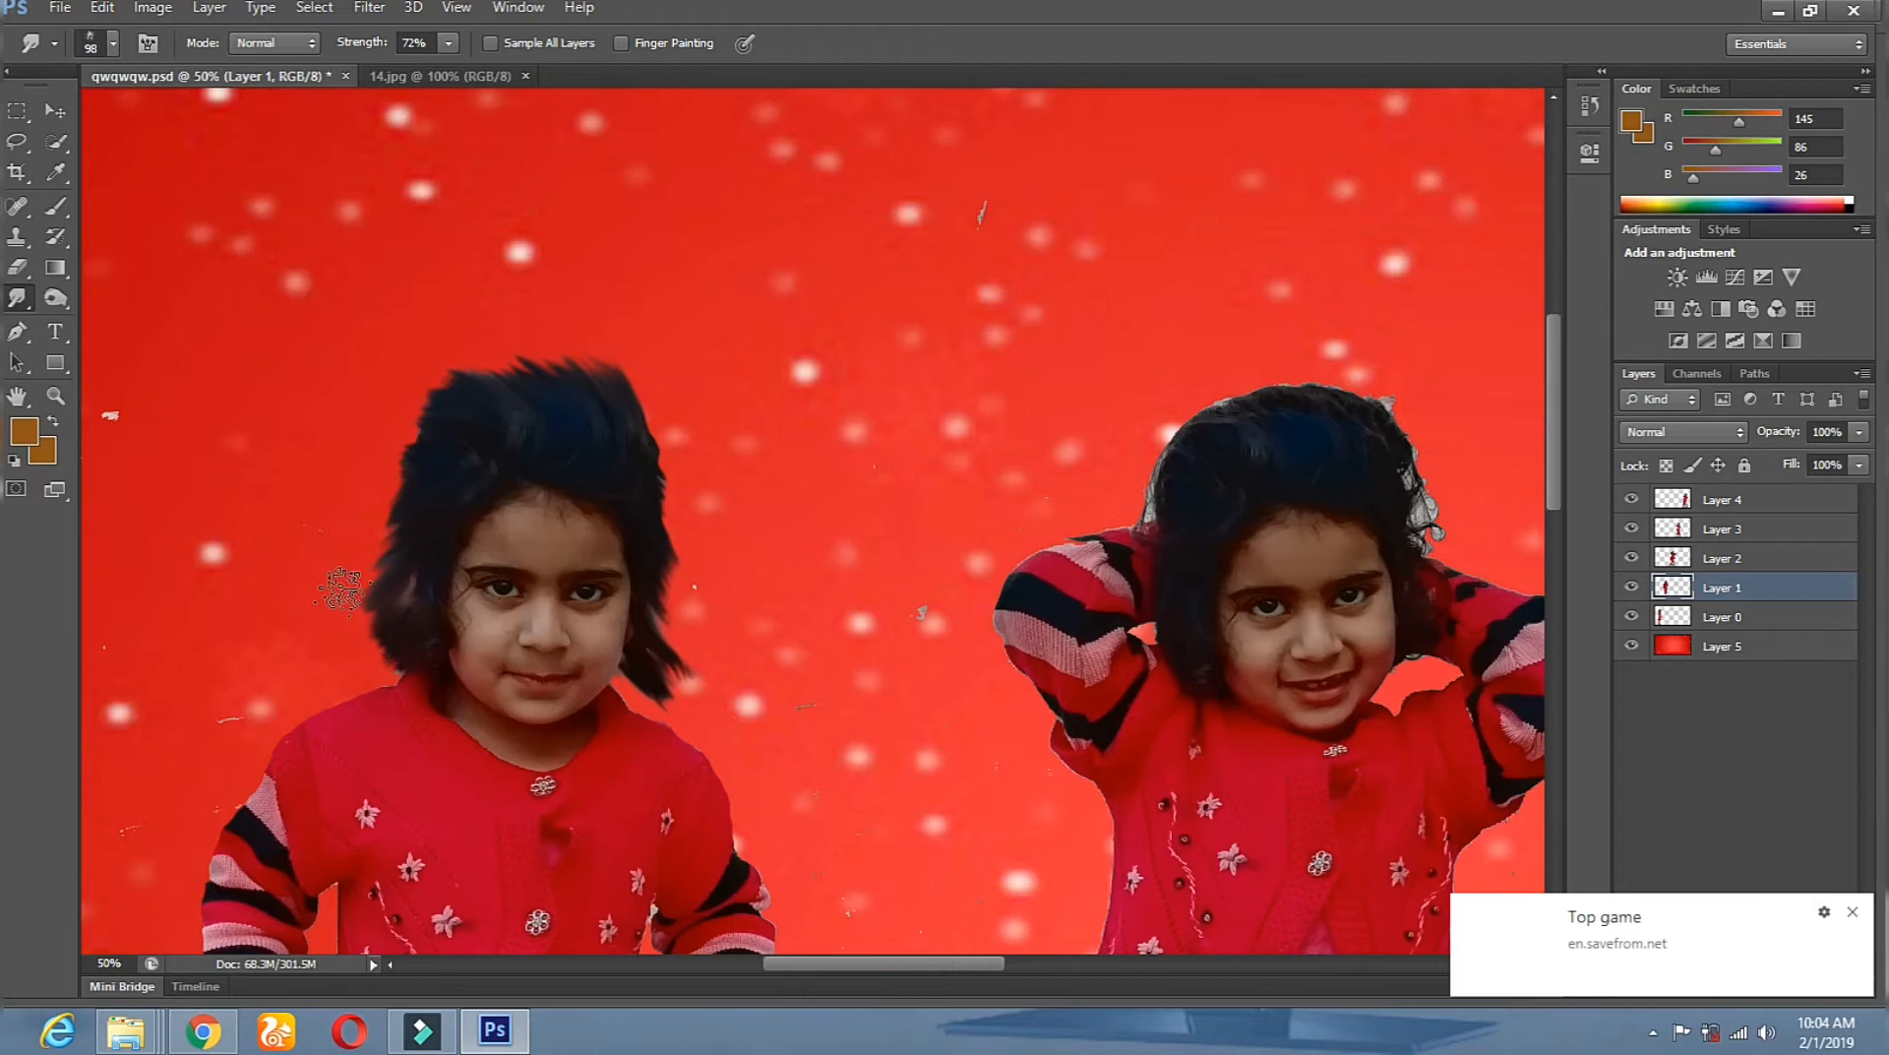
Apply a Dodge touch to the hair, then zoom out to see the whole composition.
{"action": "left_click", "coordinate": [56, 298]}
{"action": "left_click", "coordinate": [402, 595]}
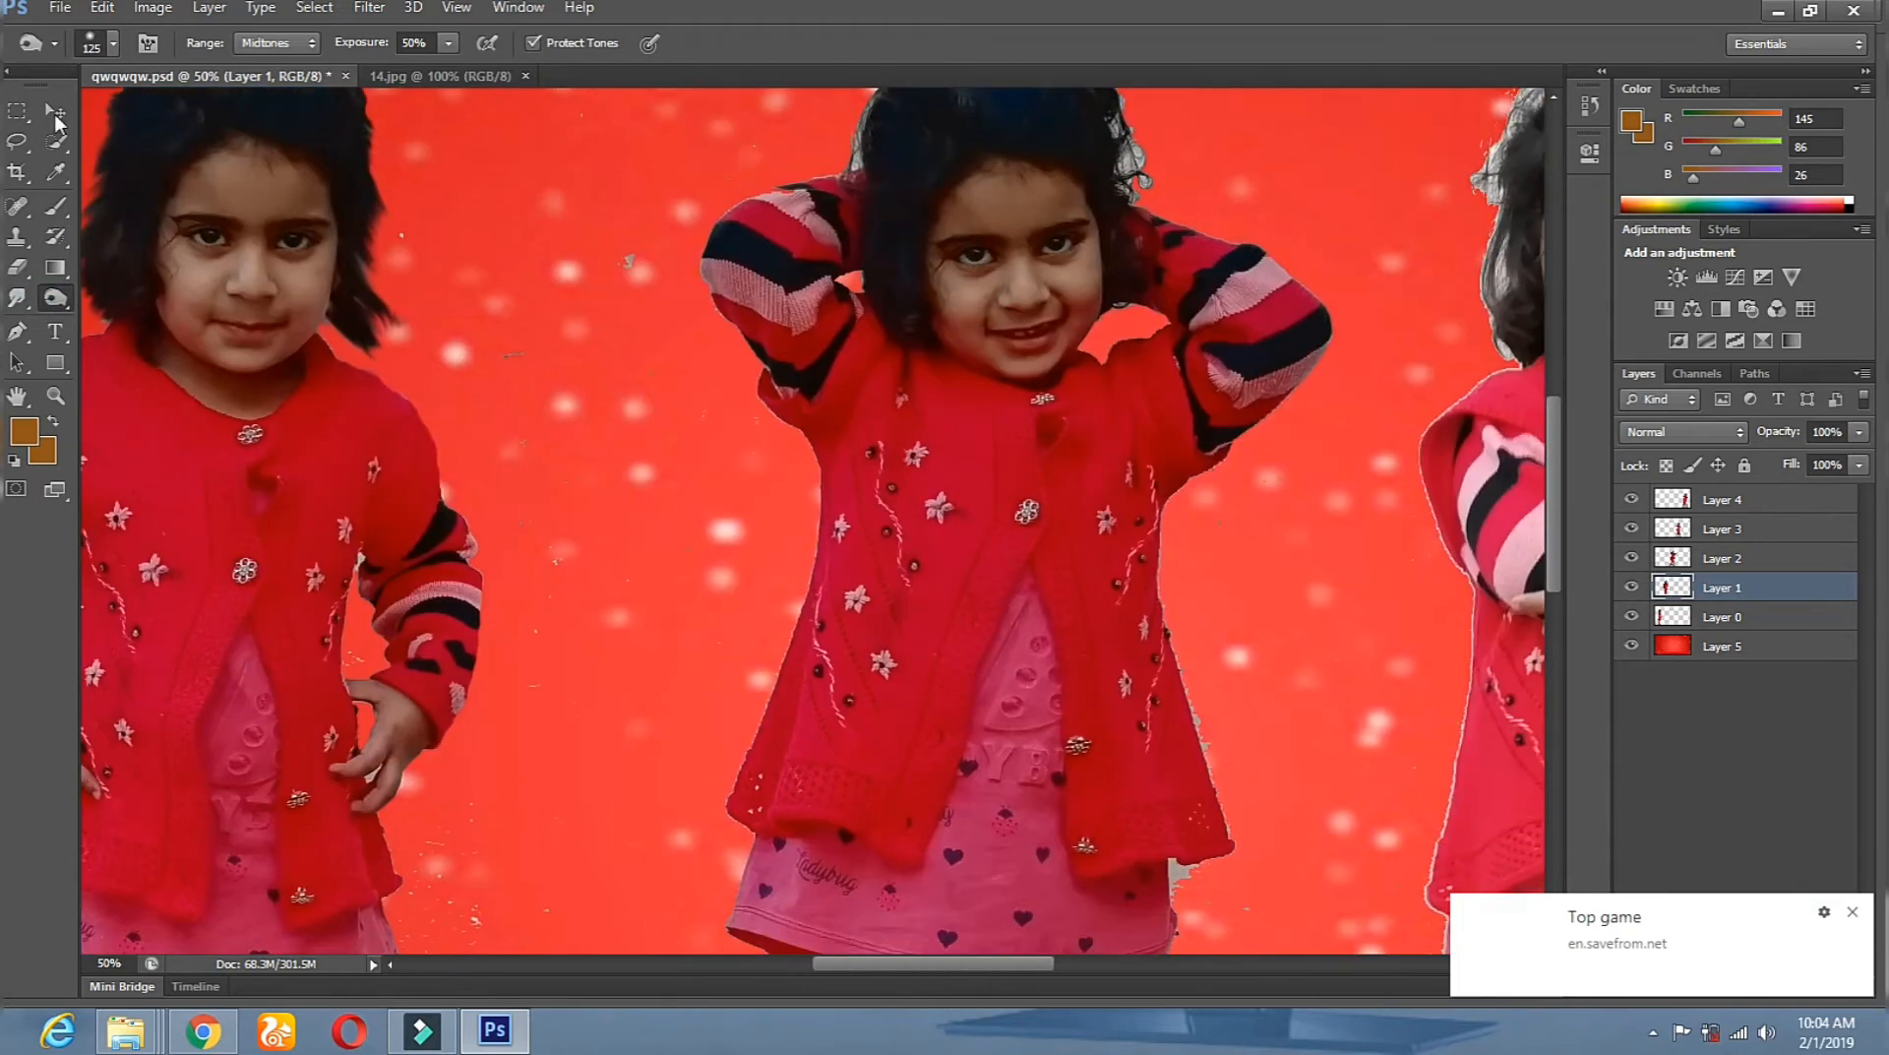
{"action": "key", "text": "alt+]"}
{"action": "key", "text": "z"}
{"action": "left_click", "coordinate": [587, 495], "text": "alt"}
{"action": "left_click", "coordinate": [587, 495], "text": "alt"}
{"action": "left_click", "coordinate": [587, 495], "text": "alt"}
{"action": "left_click", "coordinate": [586, 495], "text": "alt"}
Zoom in on the middle girl and set the Eraser brush to 70 px.
{"action": "left_click", "coordinate": [685, 502]}
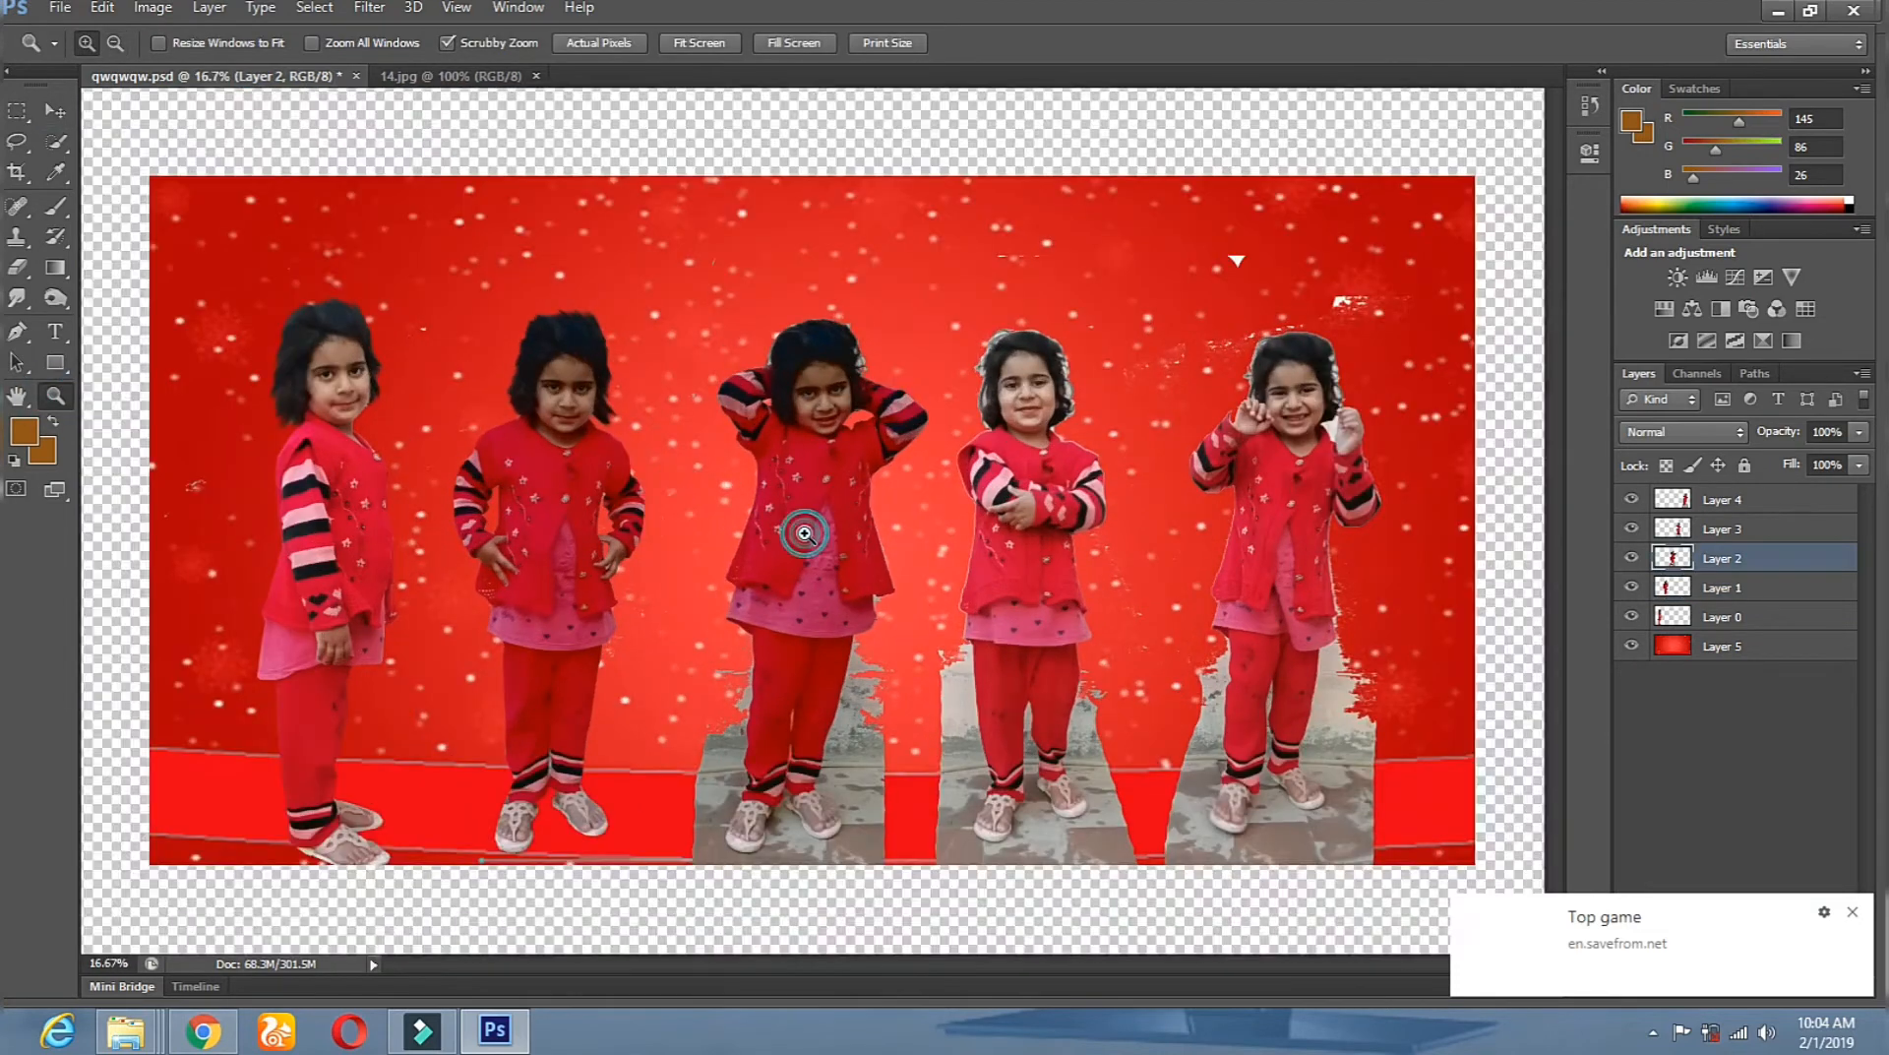
{"action": "left_click", "coordinate": [804, 532]}
{"action": "left_click", "coordinate": [804, 532]}
{"action": "left_click", "coordinate": [804, 532]}
{"action": "left_click", "coordinate": [16, 267]}
{"action": "left_click", "coordinate": [55, 112]}
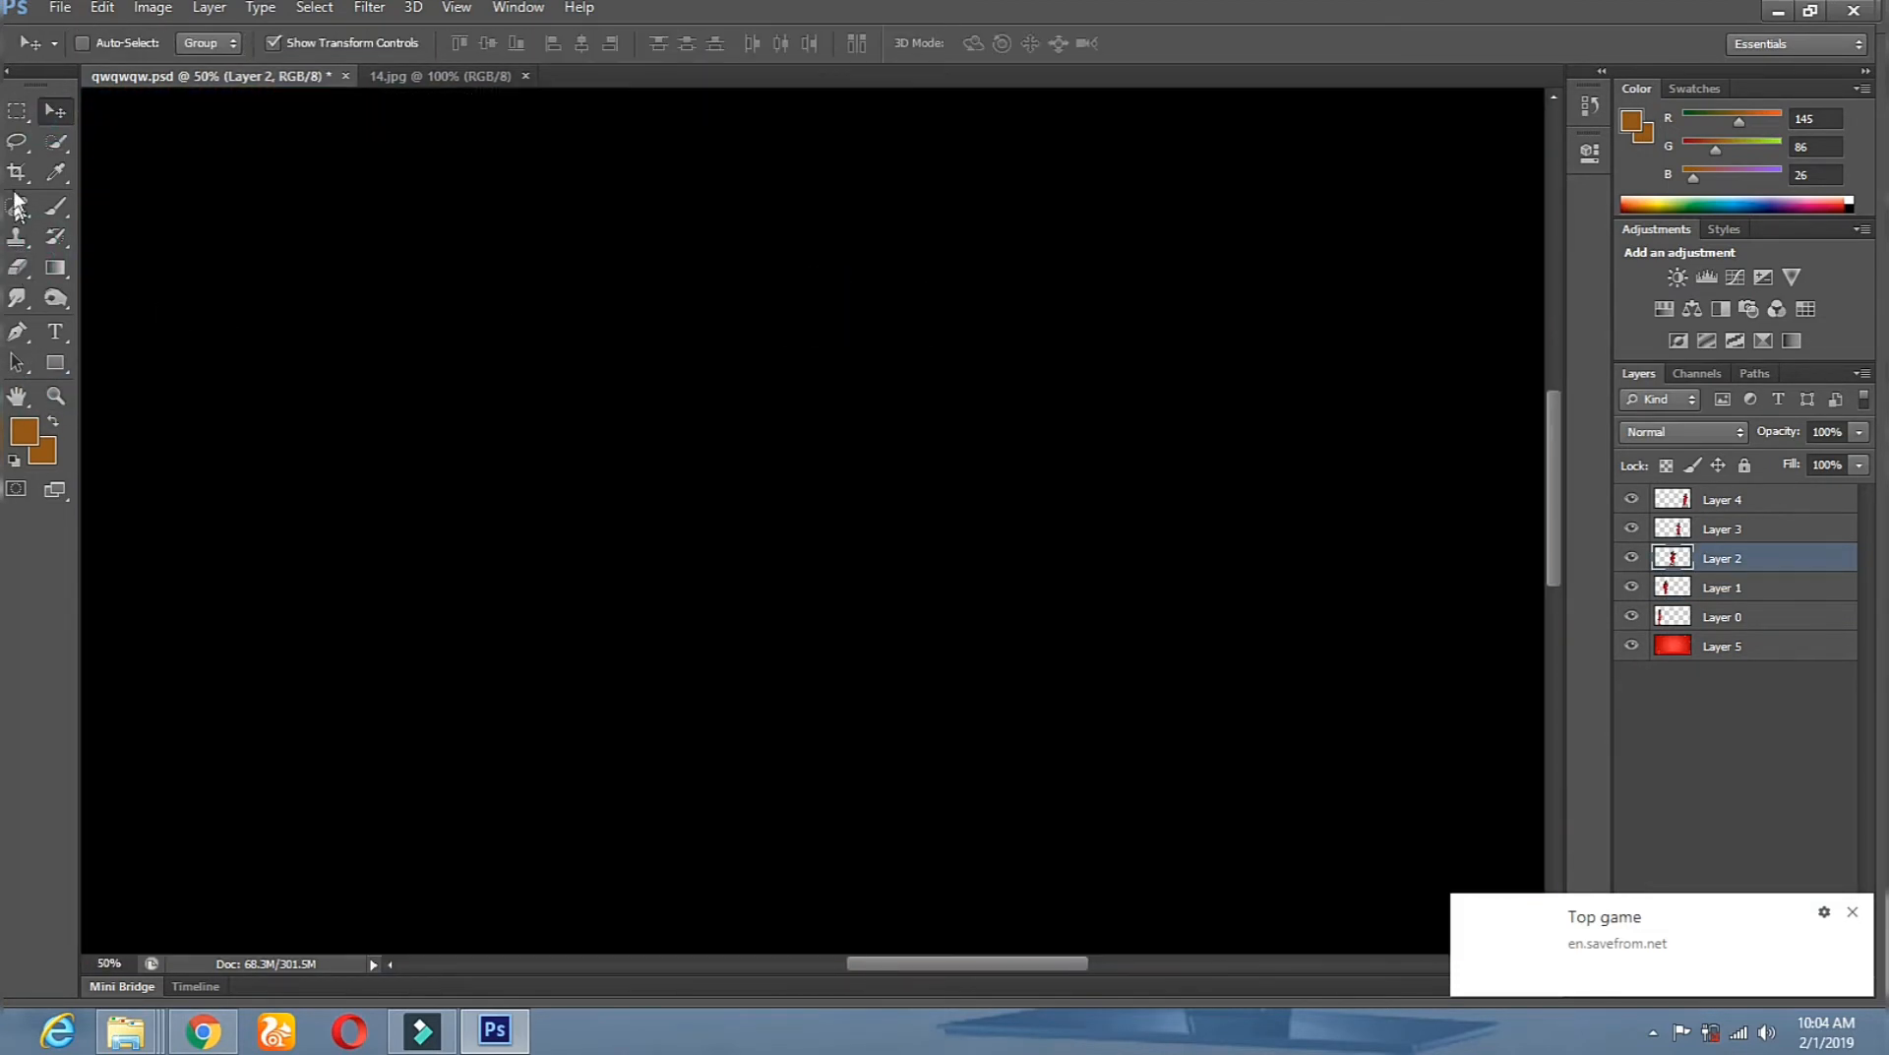
{"action": "left_click", "coordinate": [17, 142]}
{"action": "left_click_drag", "start_coordinate": [448, 646], "coordinate": [459, 430]}
{"action": "left_click", "coordinate": [17, 267]}
{"action": "right_click", "coordinate": [788, 304]}
{"action": "left_click_drag", "start_coordinate": [900, 361], "coordinate": [886, 361]}
{"action": "left_click", "coordinate": [615, 279]}
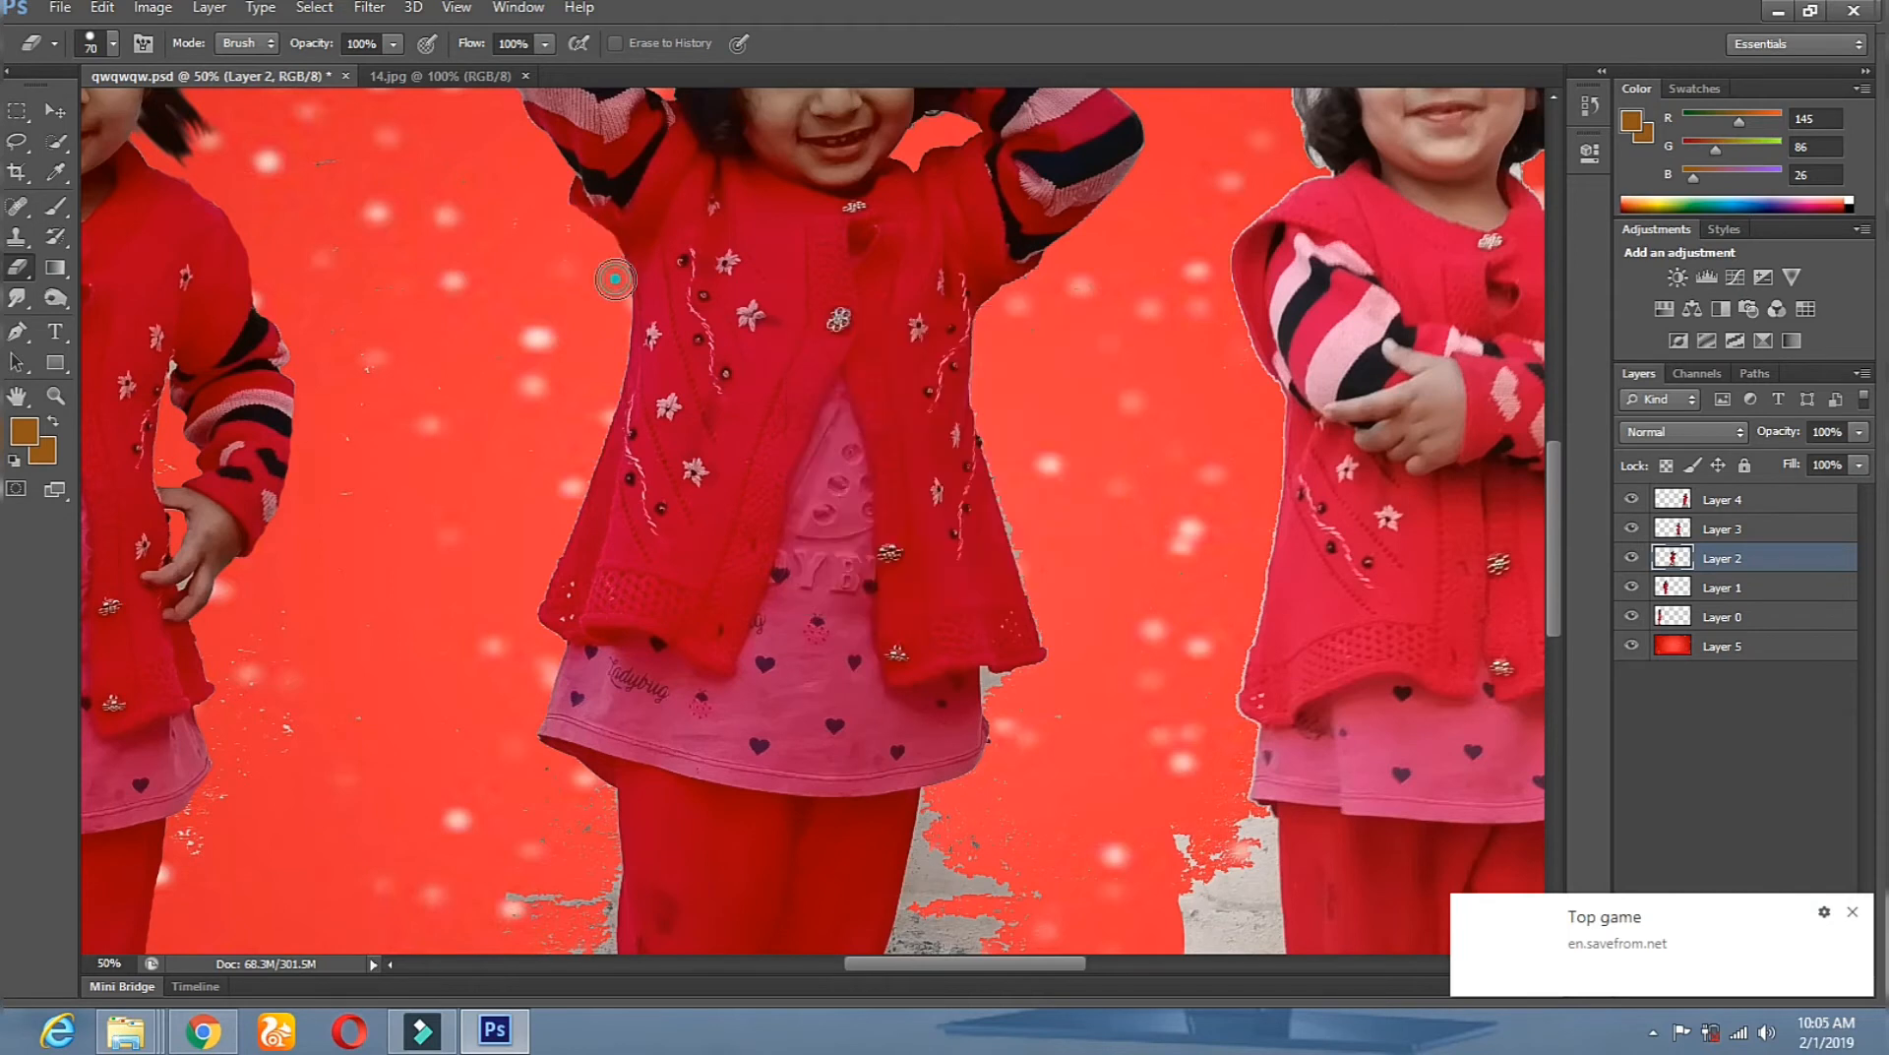
Erase the grey strip along the middle girl's leg, then enlarge the eraser to 158 px.
{"action": "mouse_move", "coordinate": [881, 942]}
{"action": "left_mouse_down"}
{"action": "mouse_move", "coordinate": [836, 405]}
{"action": "mouse_move", "coordinate": [894, 430]}
{"action": "left_mouse_up"}
{"action": "right_click", "coordinate": [775, 374]}
{"action": "left_click", "coordinate": [579, 193]}
{"action": "mouse_move", "coordinate": [553, 196]}
{"action": "left_mouse_down"}
{"action": "mouse_move", "coordinate": [543, 308]}
{"action": "mouse_move", "coordinate": [514, 630]}
{"action": "left_mouse_up"}
{"action": "left_click_drag", "start_coordinate": [581, 529], "coordinate": [987, 529]}
{"action": "right_click", "coordinate": [766, 284]}
{"action": "left_click_drag", "start_coordinate": [890, 341], "coordinate": [905, 341]}
{"action": "left_click", "coordinate": [502, 277]}
Zoom in on the grey specks, select their layer and erase them.
{"action": "left_click_drag", "start_coordinate": [744, 198], "coordinate": [704, 498]}
{"action": "left_click", "coordinate": [65, 399]}
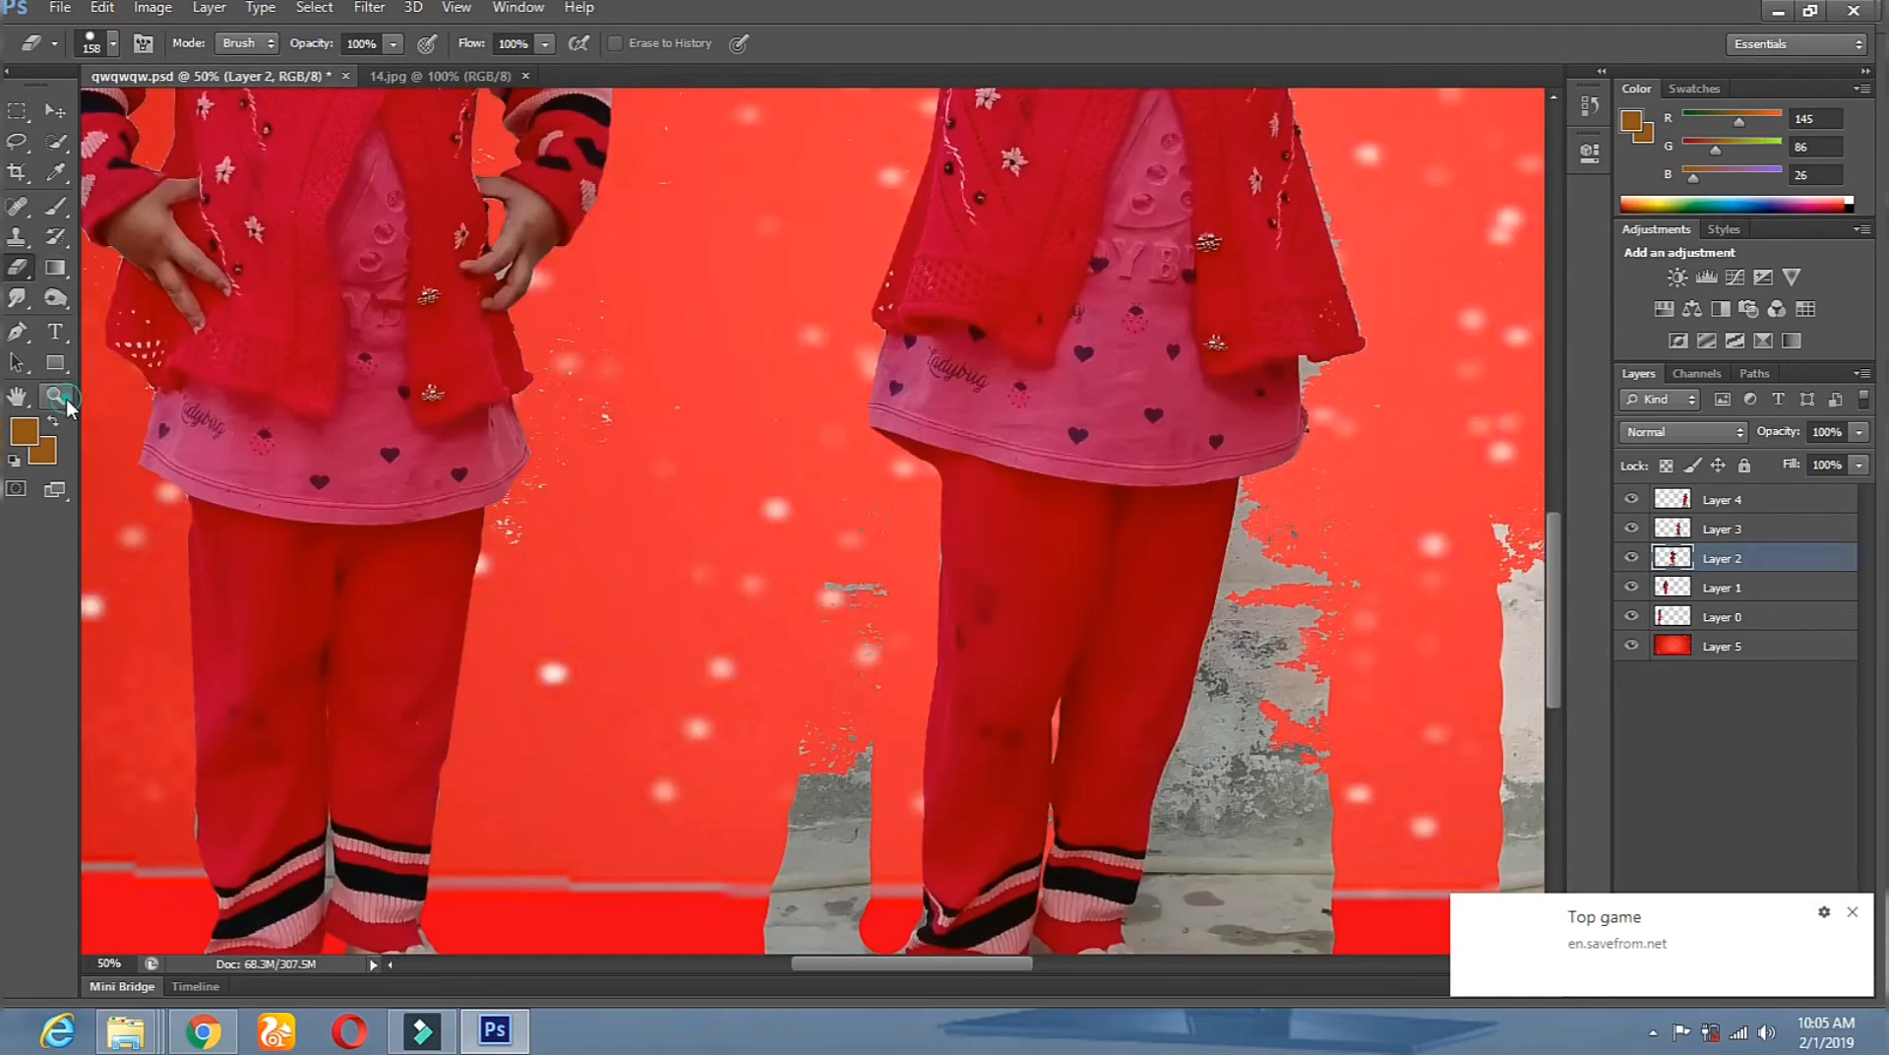
{"action": "left_click", "coordinate": [499, 523]}
{"action": "left_click", "coordinate": [499, 523]}
{"action": "left_click", "coordinate": [499, 524]}
{"action": "left_click", "coordinate": [57, 111]}
{"action": "right_click", "coordinate": [547, 553]}
{"action": "left_click", "coordinate": [589, 566]}
{"action": "left_click", "coordinate": [16, 268]}
{"action": "left_click_drag", "start_coordinate": [661, 610], "coordinate": [894, 278]}
{"action": "scroll", "coordinate": [894, 279], "scroll_direction": "up", "scroll_amount": 5}
{"action": "mouse_move", "coordinate": [886, 551]}
{"action": "left_mouse_down"}
{"action": "mouse_move", "coordinate": [780, 262]}
{"action": "mouse_move", "coordinate": [836, 212]}
{"action": "left_mouse_up"}
Zoom out, select Layer 2 and erase the grey floor beside the middle girl.
{"action": "left_click", "coordinate": [56, 396]}
{"action": "left_click", "coordinate": [569, 487], "text": "alt"}
{"action": "left_click", "coordinate": [569, 487], "text": "alt"}
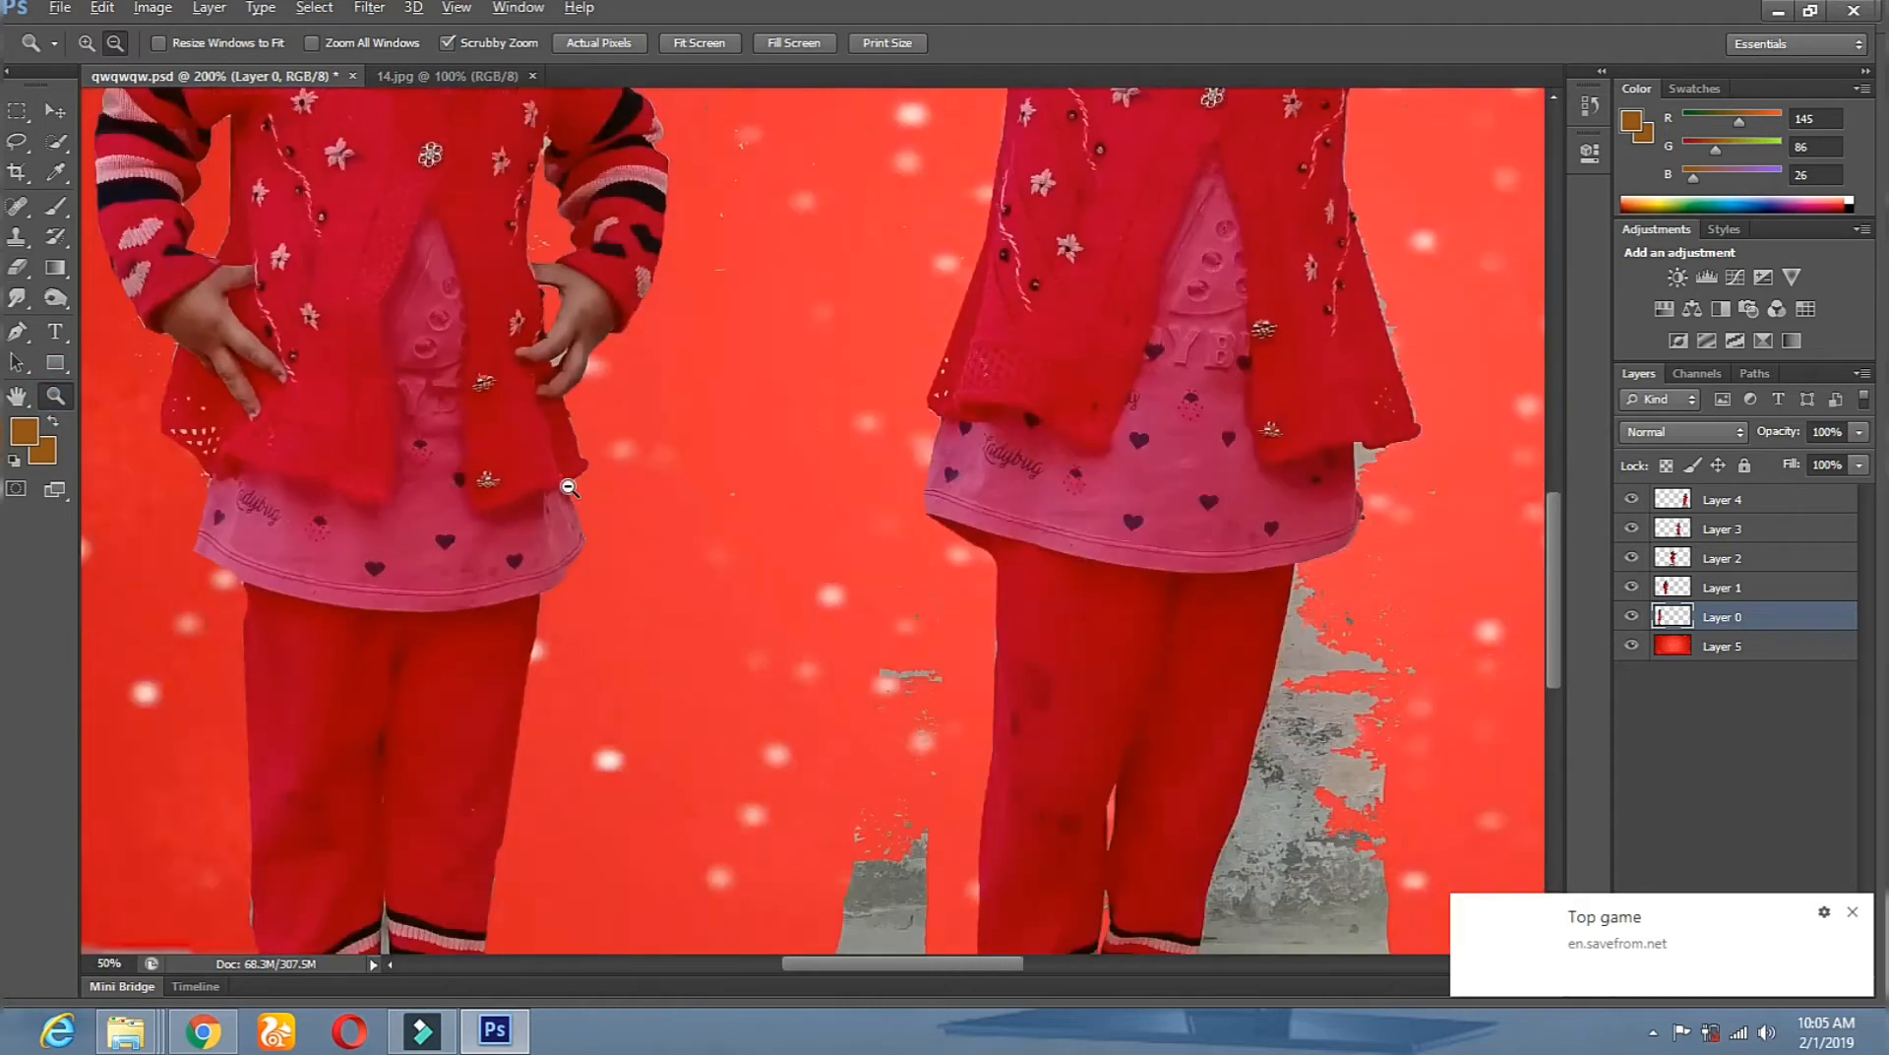
{"action": "left_click", "coordinate": [569, 487], "text": "alt"}
{"action": "left_click", "coordinate": [568, 487], "text": "alt"}
{"action": "left_click", "coordinate": [56, 111]}
{"action": "right_click", "coordinate": [866, 551]}
{"action": "left_click", "coordinate": [907, 564]}
{"action": "left_click", "coordinate": [17, 268]}
{"action": "mouse_move", "coordinate": [736, 669]}
{"action": "left_mouse_down"}
{"action": "mouse_move", "coordinate": [722, 839]}
{"action": "mouse_move", "coordinate": [802, 869]}
{"action": "left_mouse_up"}
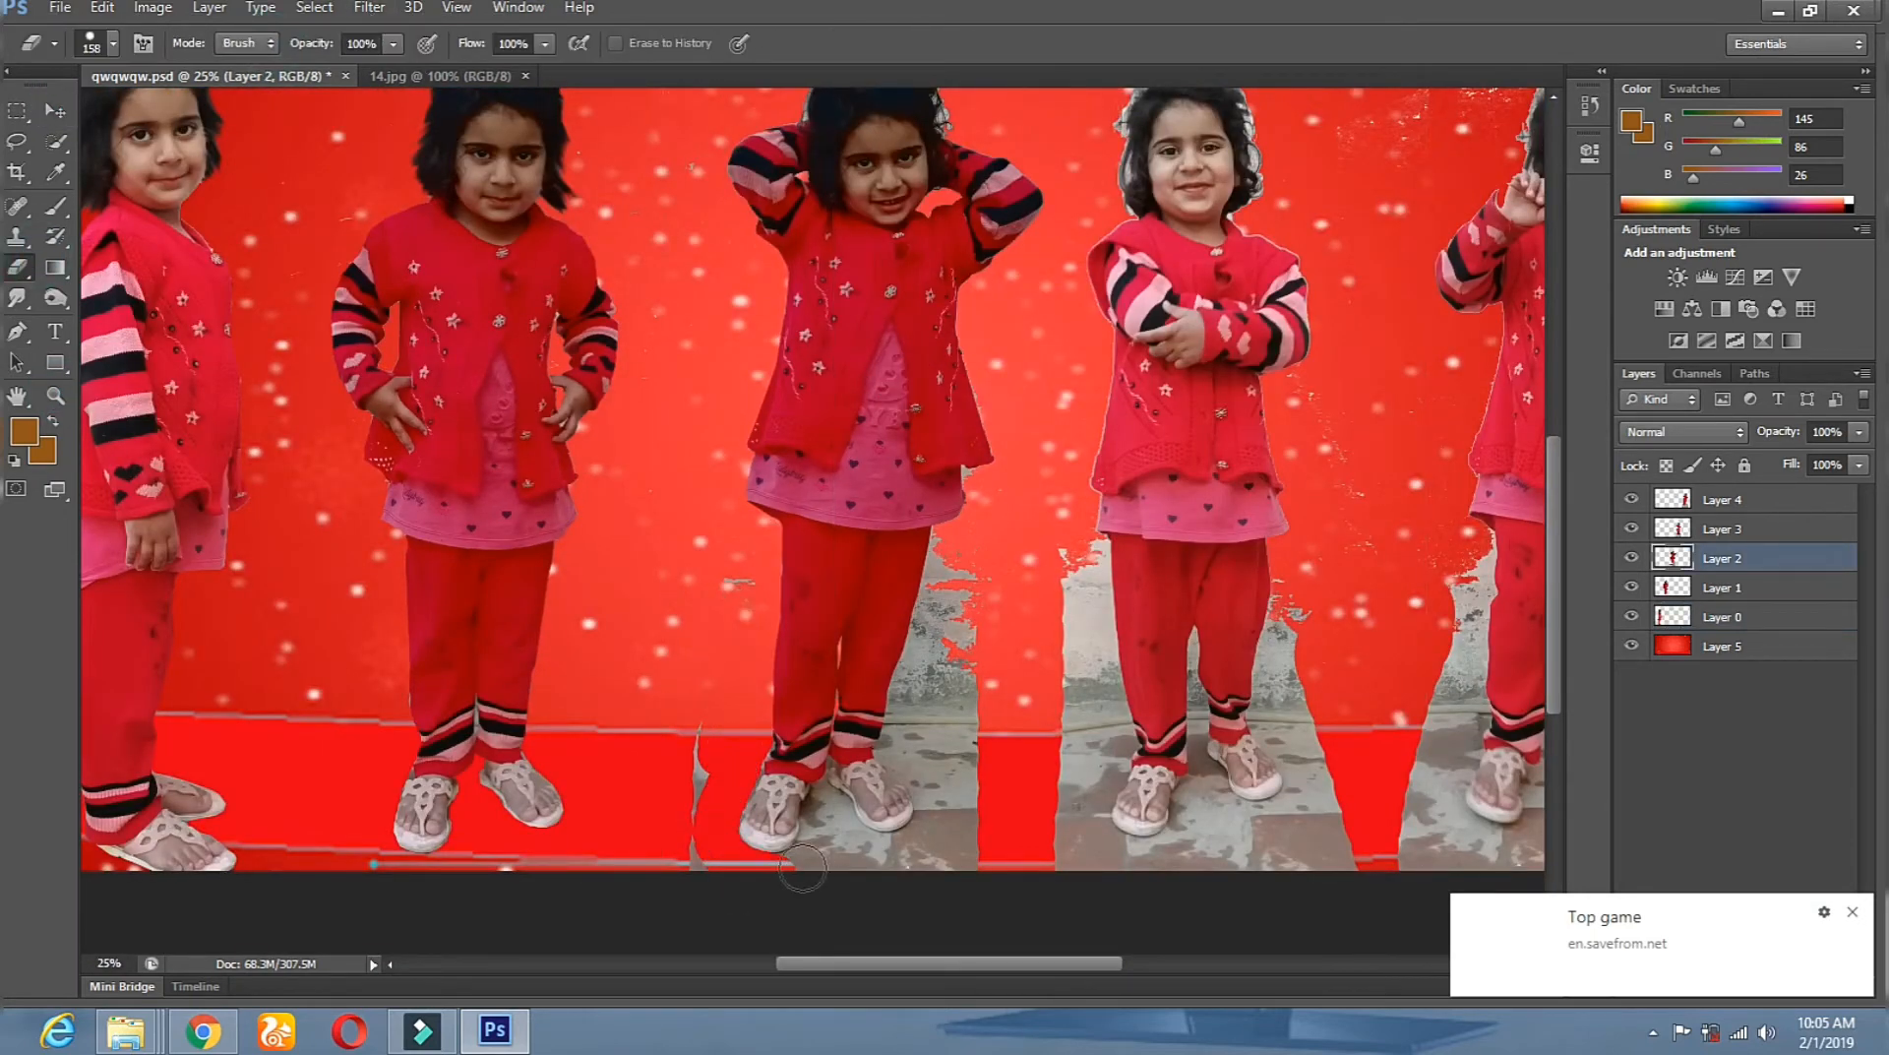
{"action": "mouse_move", "coordinate": [903, 726]}
{"action": "left_mouse_down"}
{"action": "mouse_move", "coordinate": [945, 536]}
{"action": "mouse_move", "coordinate": [944, 828]}
{"action": "left_mouse_up"}
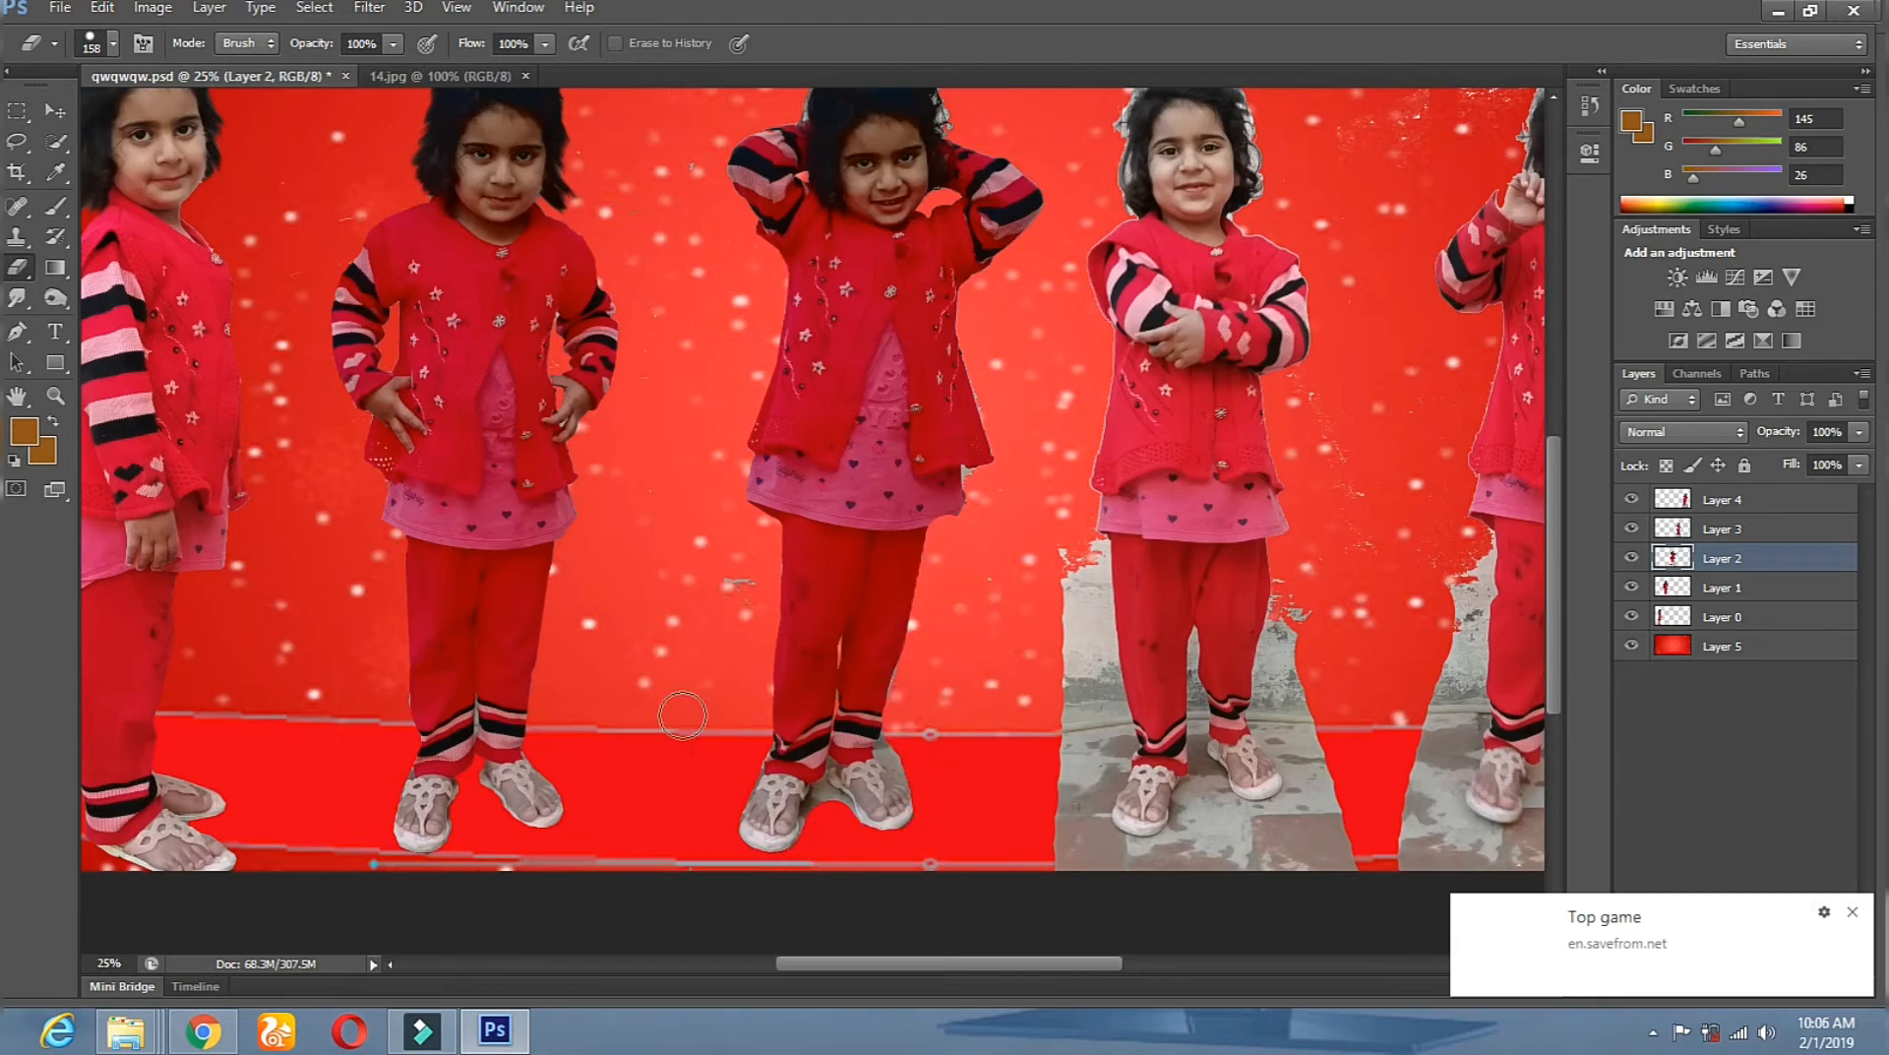
Zoom in on the feet and erase the grey wall, heel floor and sandal fringes.
{"action": "left_click", "coordinate": [56, 397]}
{"action": "left_click", "coordinate": [935, 784]}
{"action": "left_click", "coordinate": [935, 785]}
{"action": "left_click", "coordinate": [935, 784]}
{"action": "left_click", "coordinate": [18, 267]}
{"action": "right_click", "coordinate": [950, 435]}
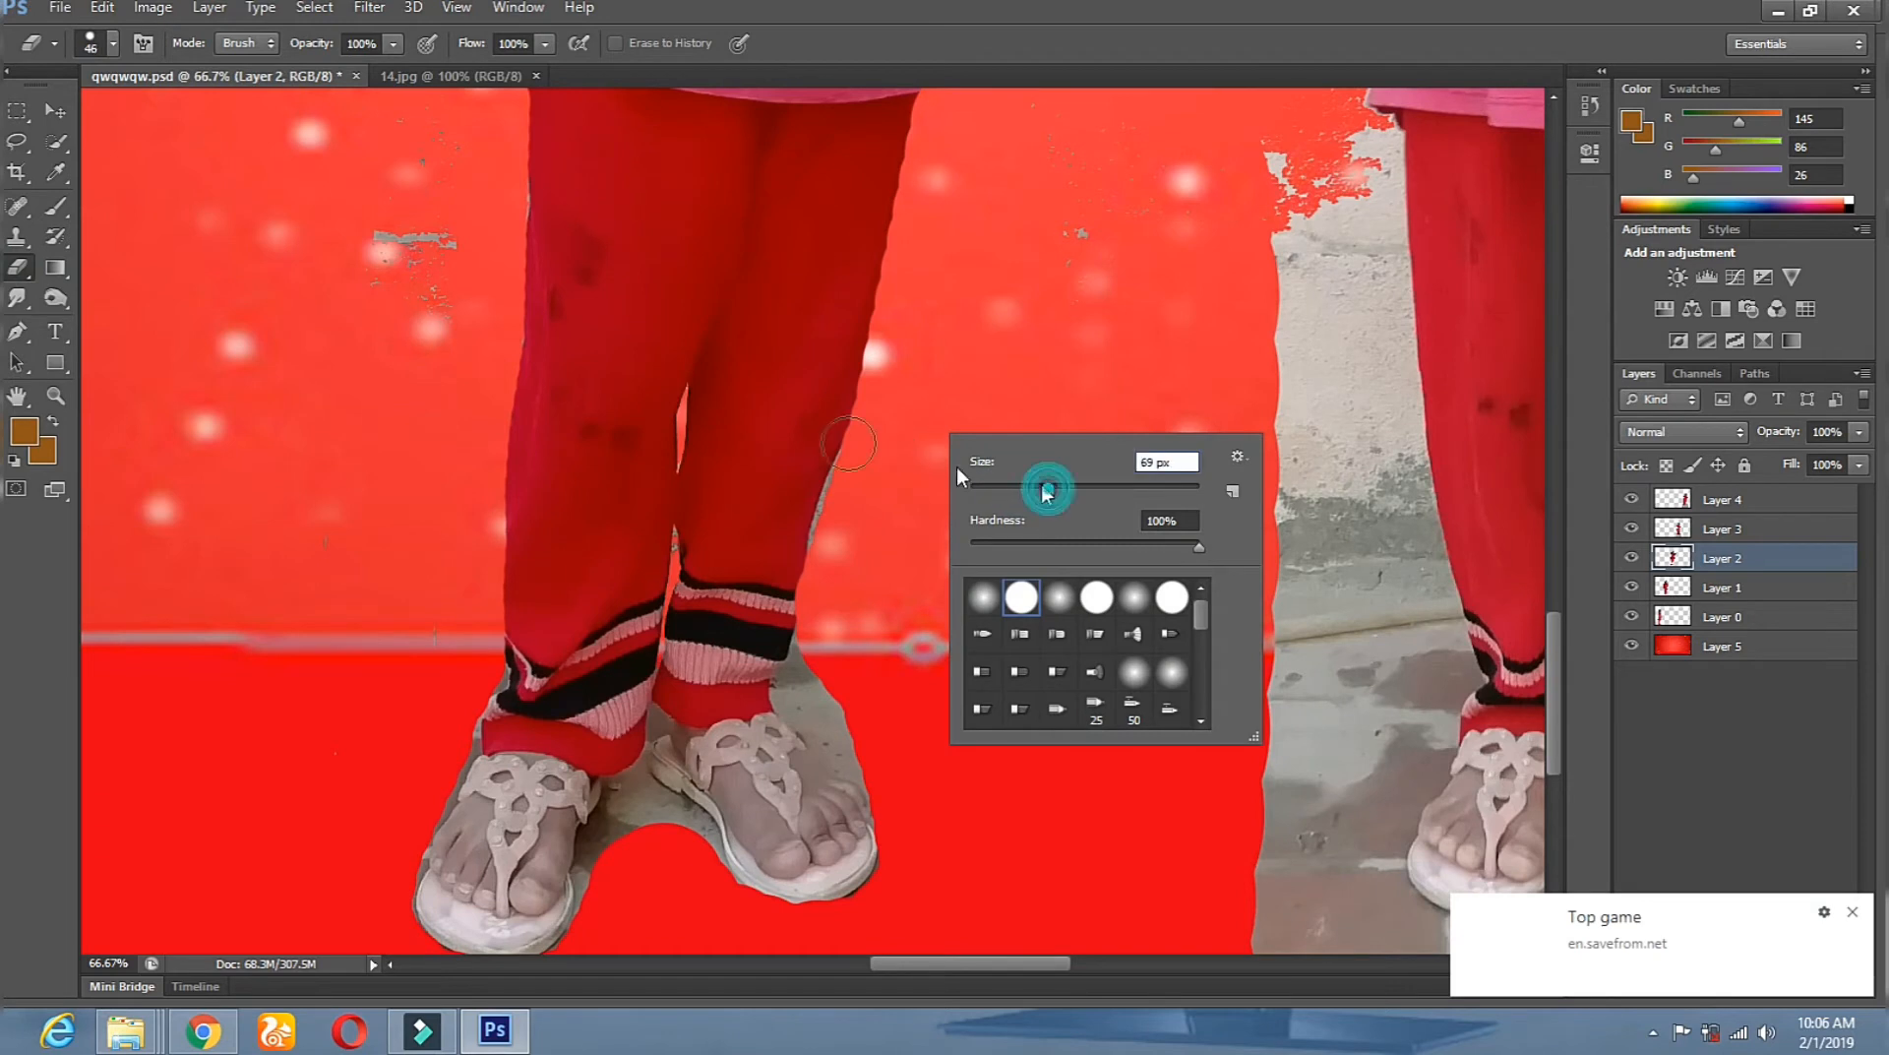
{"action": "left_click_drag", "start_coordinate": [856, 399], "coordinate": [831, 552]}
{"action": "mouse_move", "coordinate": [818, 644]}
{"action": "left_mouse_down"}
{"action": "mouse_move", "coordinate": [801, 699]}
{"action": "mouse_move", "coordinate": [864, 757]}
{"action": "left_mouse_up"}
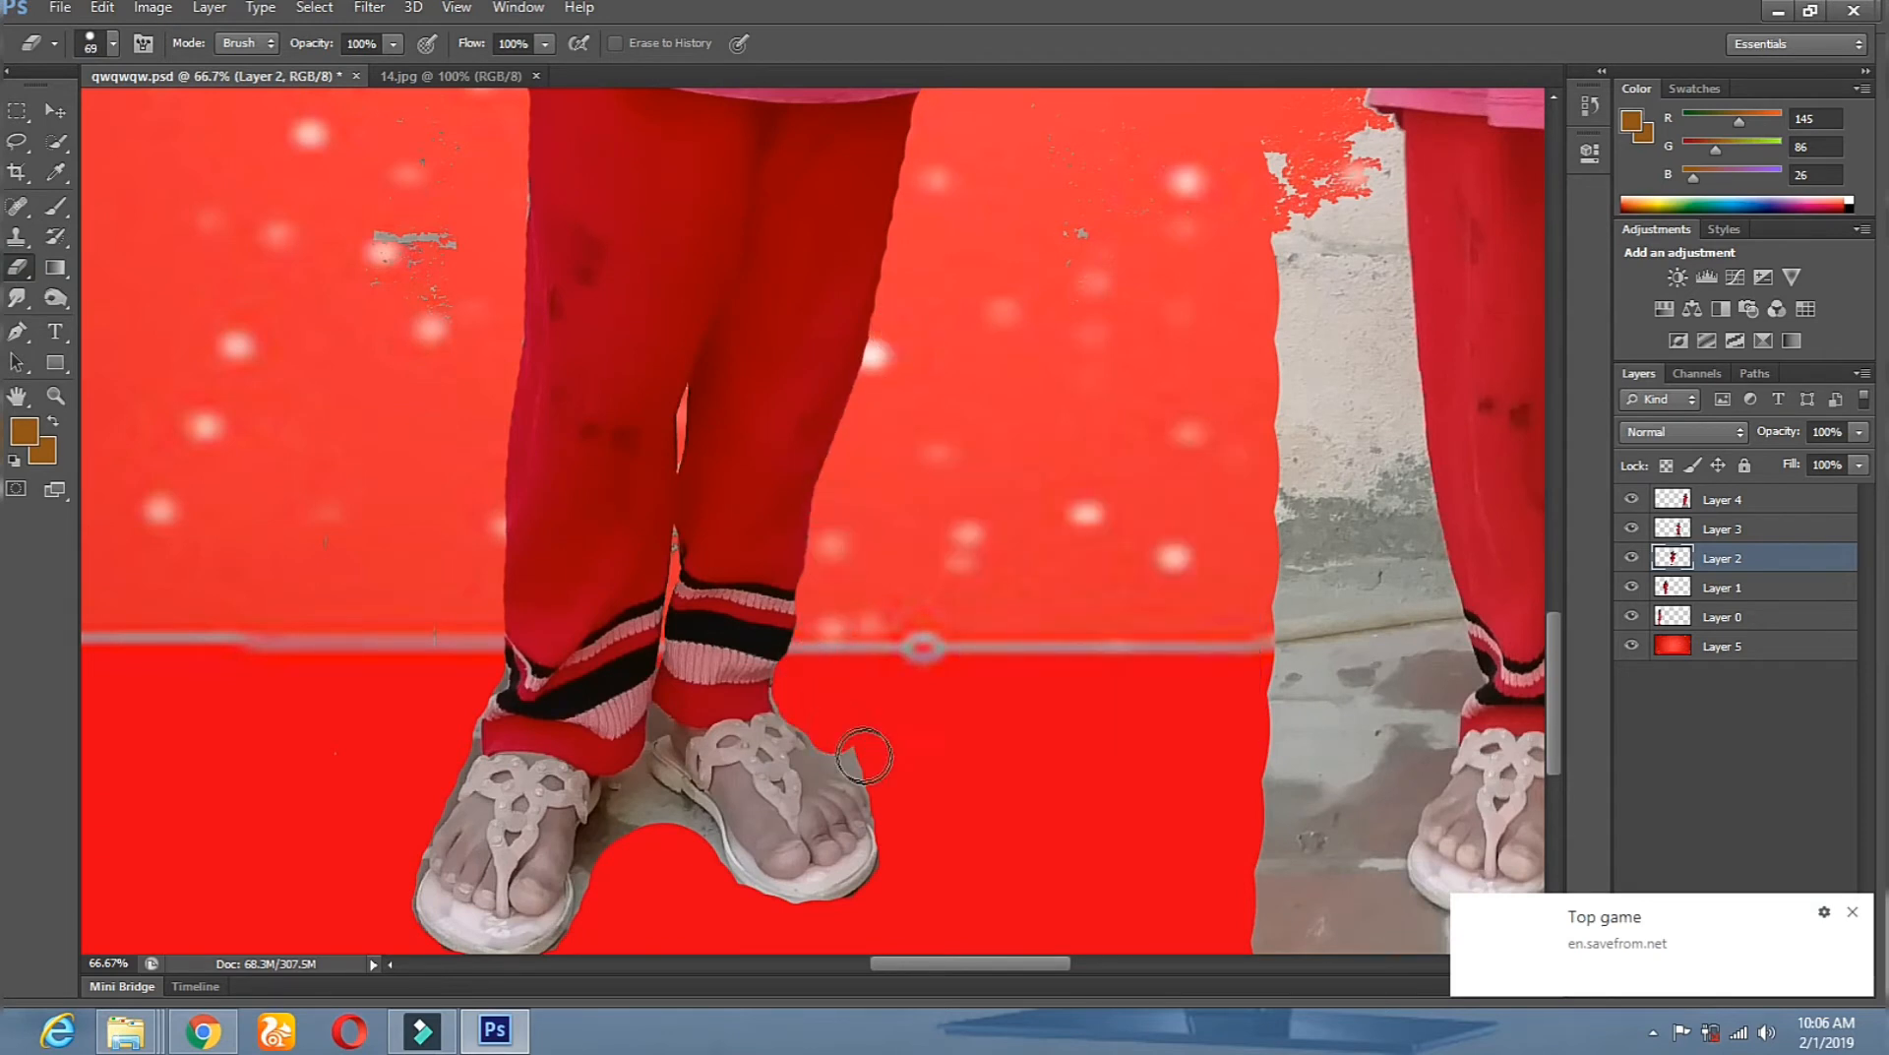
{"action": "left_click_drag", "start_coordinate": [677, 832], "coordinate": [696, 864]}
{"action": "mouse_move", "coordinate": [643, 795]}
{"action": "left_mouse_down"}
{"action": "mouse_move", "coordinate": [603, 837]}
{"action": "mouse_move", "coordinate": [598, 884]}
{"action": "left_mouse_up"}
{"action": "left_click_drag", "start_coordinate": [600, 905], "coordinate": [599, 922]}
Erase the small spot by the heel at 24 px, reset eraser to 46 px, and zoom out.
{"action": "right_click", "coordinate": [637, 794]}
{"action": "left_click", "coordinate": [701, 750]}
{"action": "left_click_drag", "start_coordinate": [653, 710], "coordinate": [660, 720]}
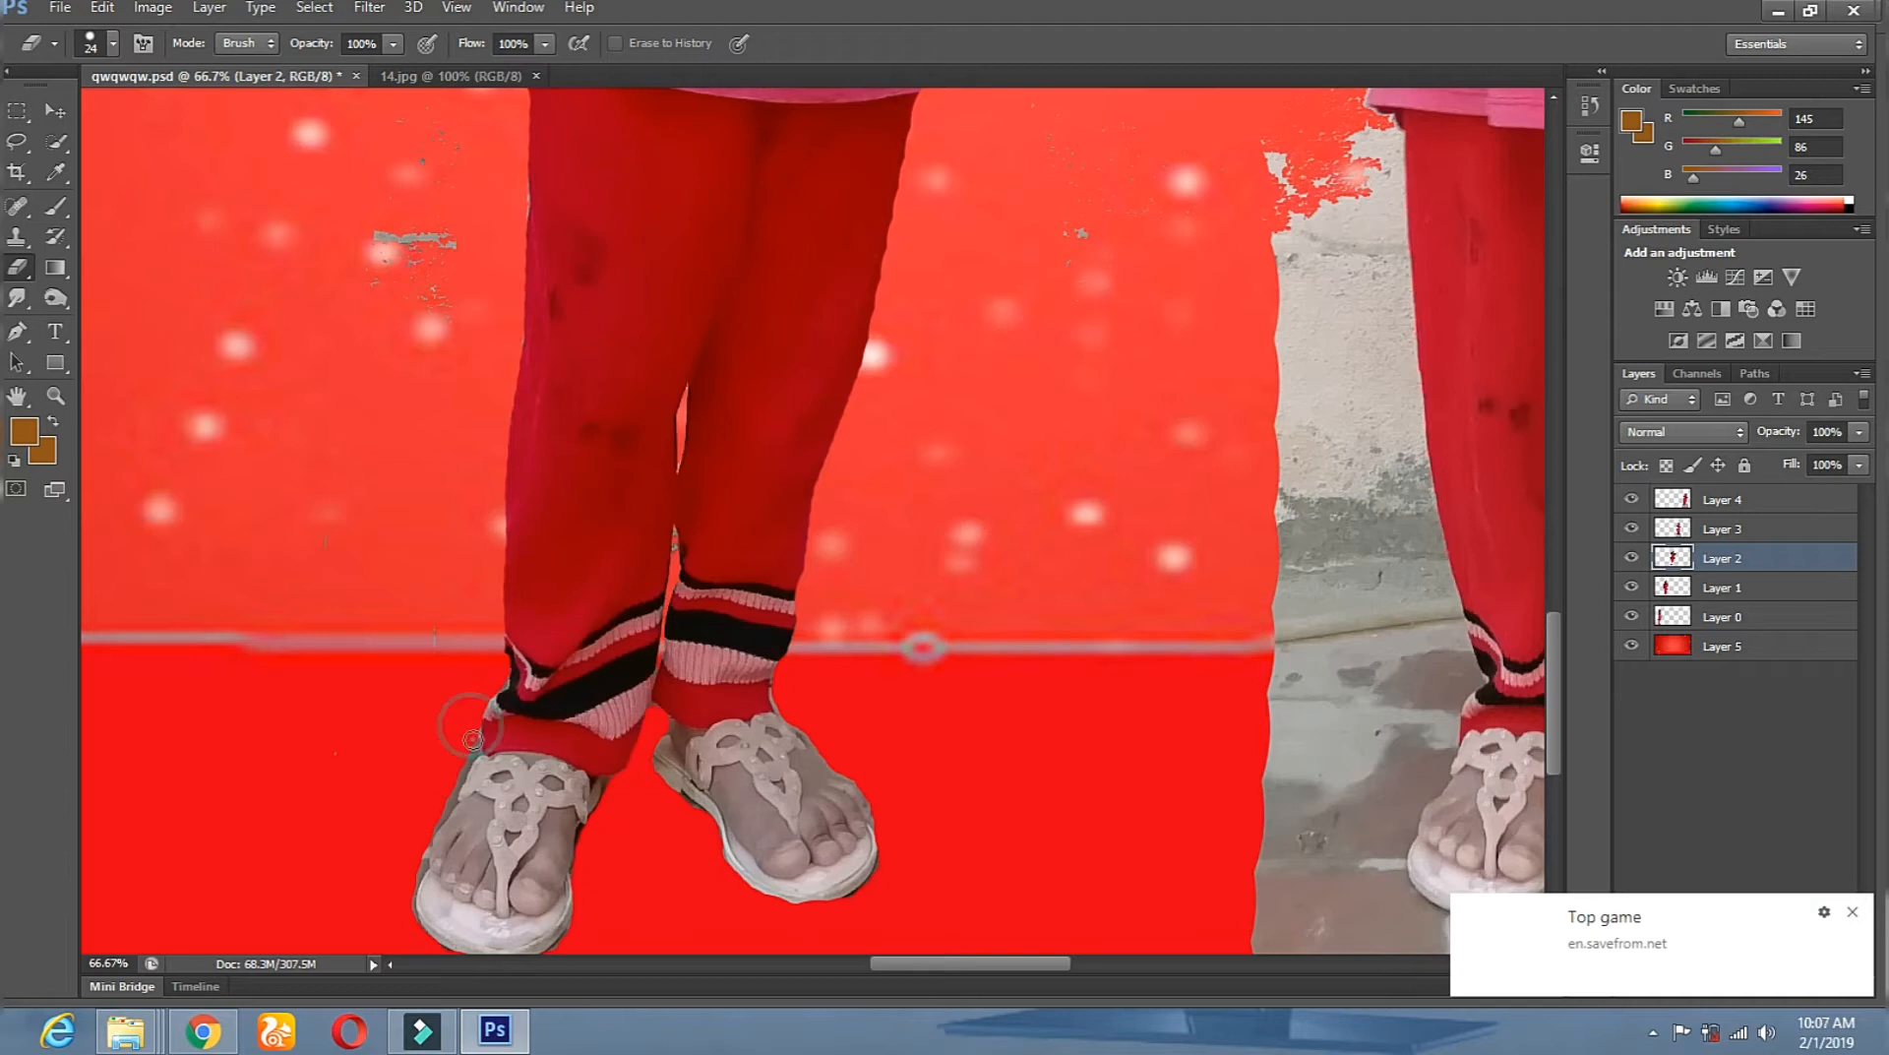
{"action": "right_click", "coordinate": [470, 612]}
{"action": "left_click", "coordinate": [534, 674]}
{"action": "left_click", "coordinate": [1117, 192]}
{"action": "left_click", "coordinate": [56, 395]}
{"action": "left_click", "coordinate": [900, 403]}
{"action": "left_click", "coordinate": [56, 394]}
{"action": "left_click", "coordinate": [634, 482], "text": "alt"}
{"action": "left_click", "coordinate": [633, 482], "text": "alt"}
{"action": "left_click", "coordinate": [634, 482], "text": "alt"}
{"action": "left_click", "coordinate": [633, 483], "text": "alt"}
Save As qwqwqw.psd, replacing the existing file and keeping Maximize Compatibility.
{"action": "left_click", "coordinate": [61, 7]}
{"action": "left_click", "coordinate": [357, 308]}
{"action": "left_click", "coordinate": [1193, 580]}
{"action": "left_click", "coordinate": [873, 393]}
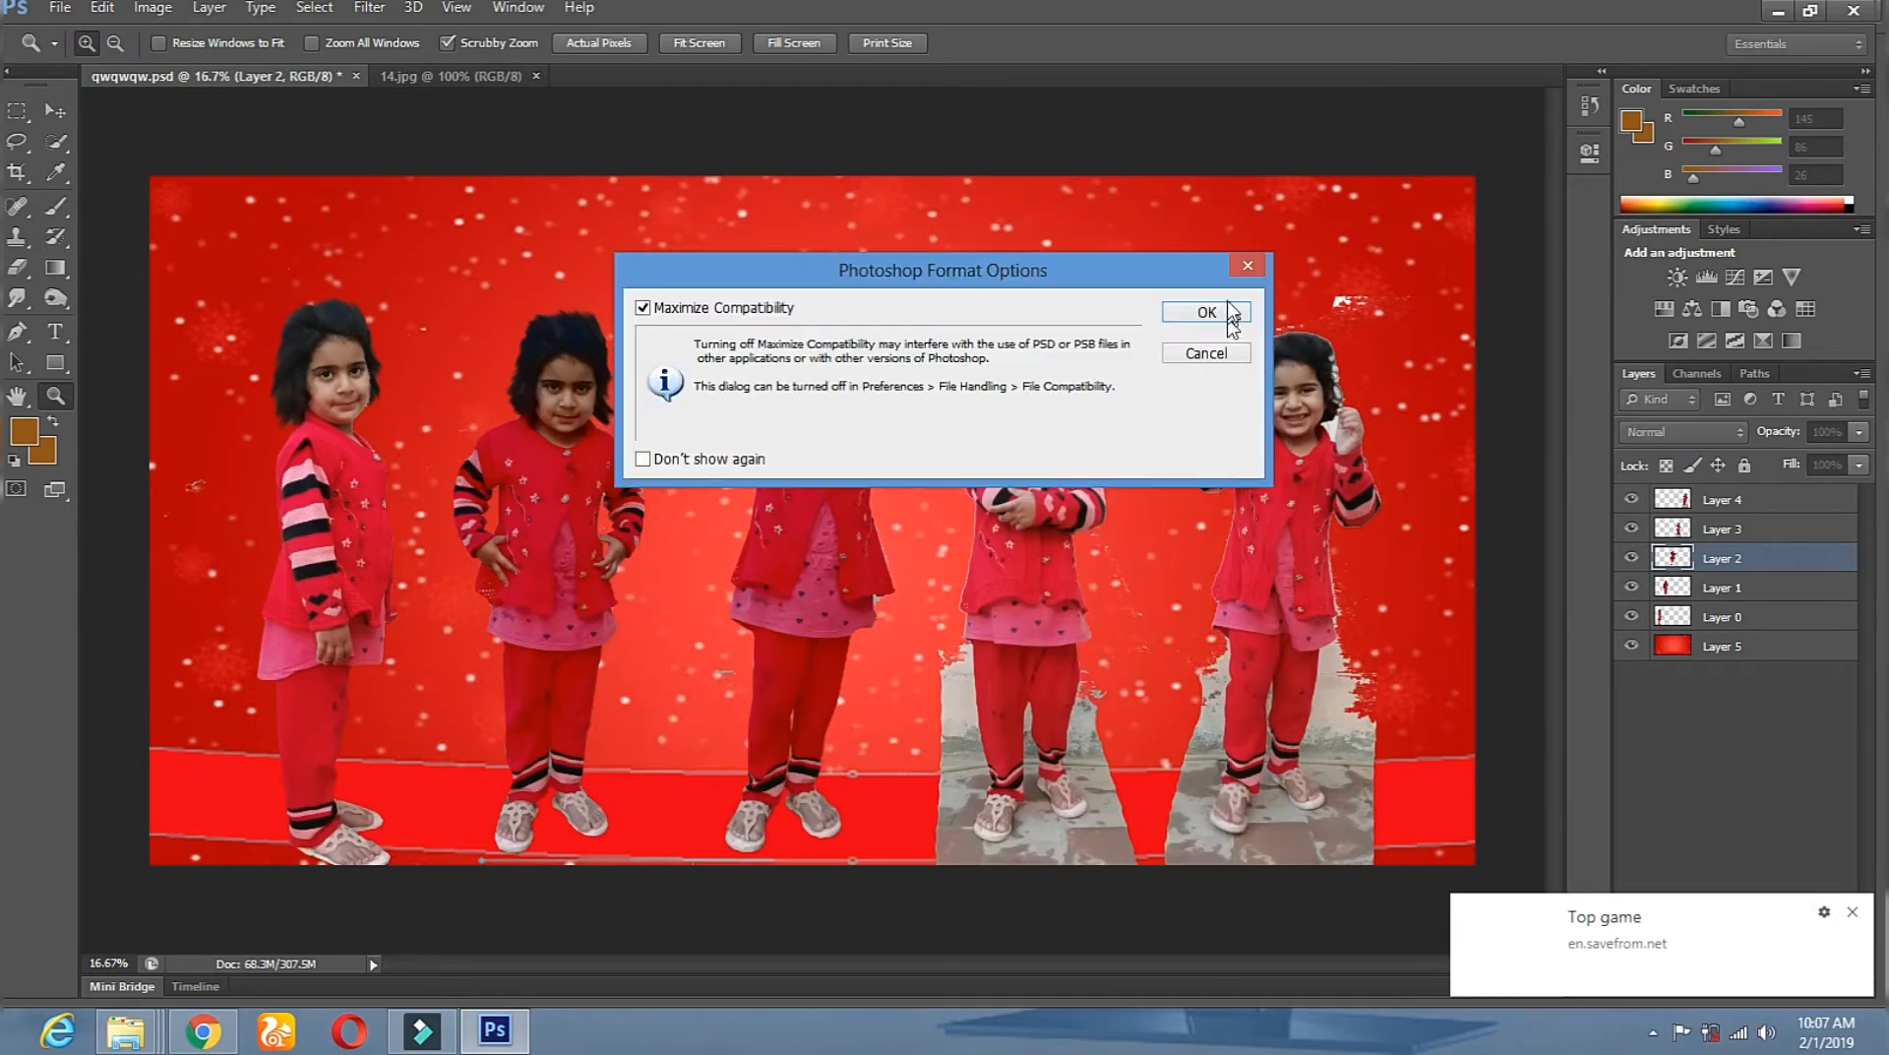
{"action": "left_click", "coordinate": [1220, 313]}
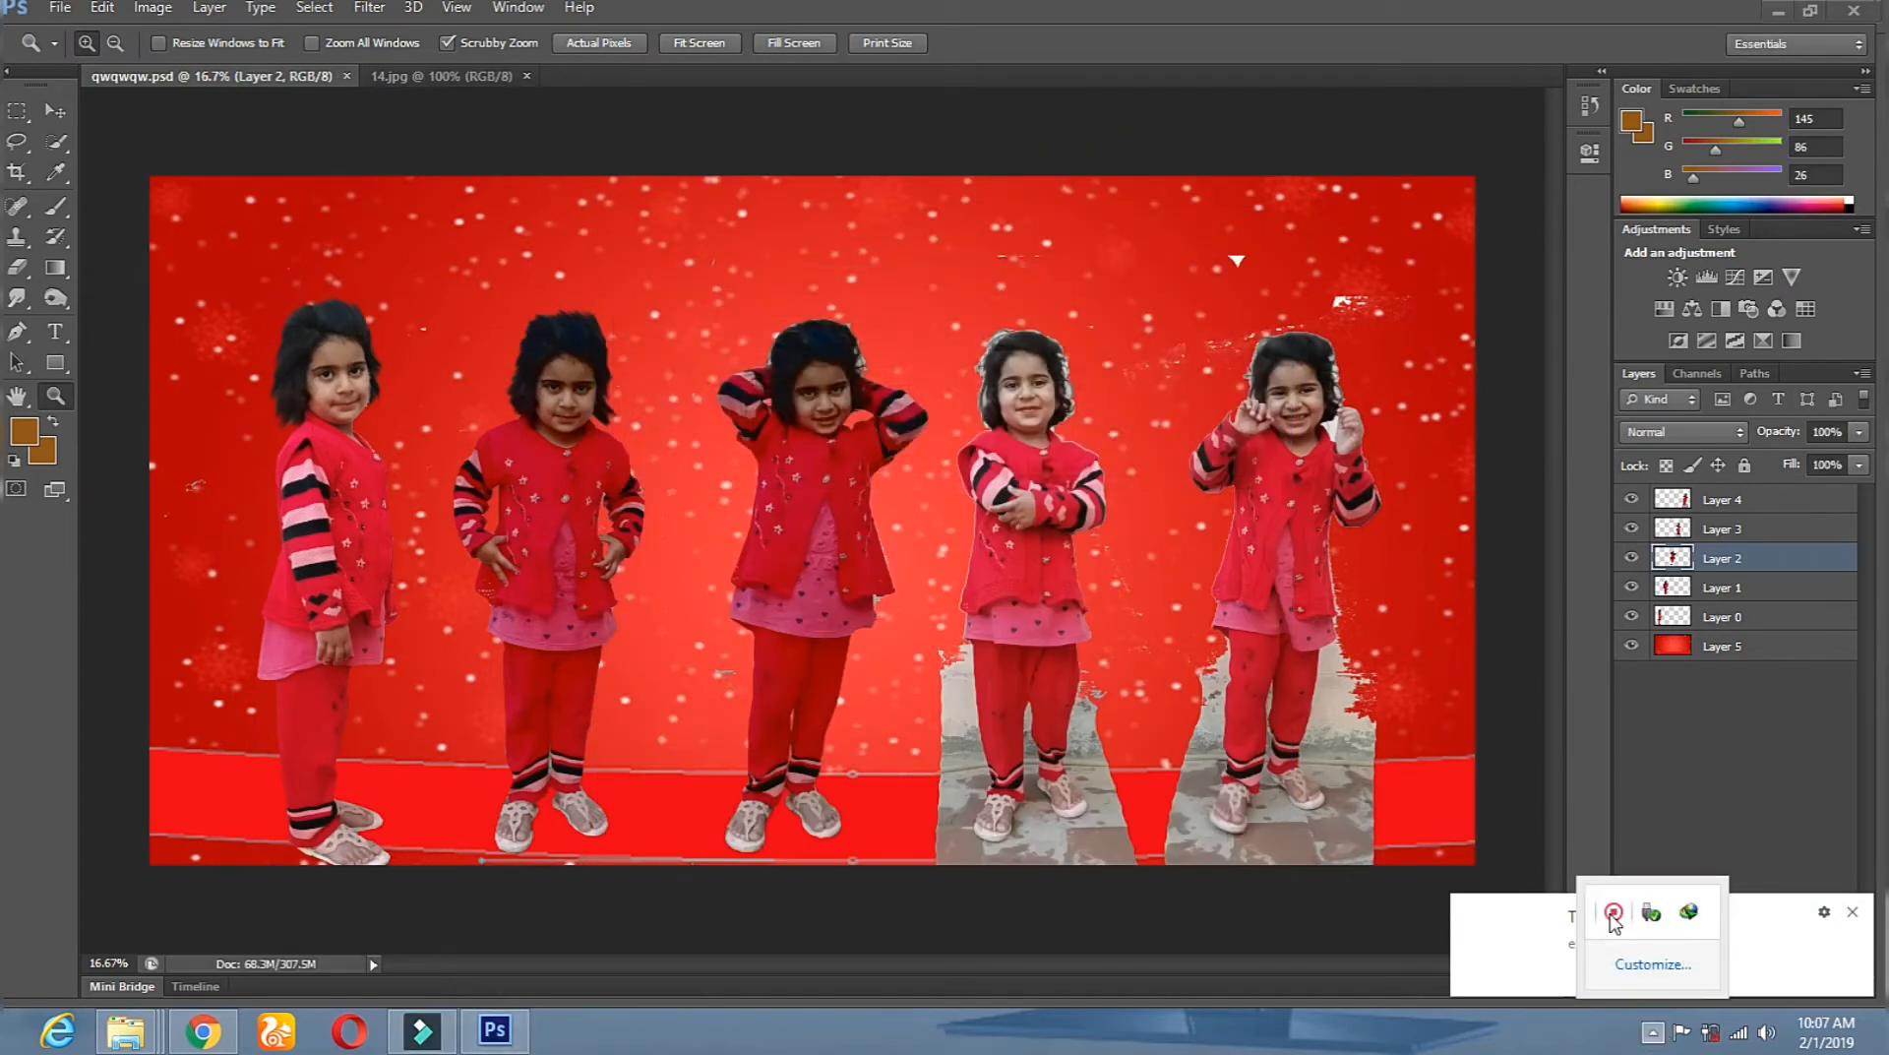
Zoom in on the middle girl and erase her stray hair strands.
{"action": "left_click", "coordinate": [1614, 912]}
{"action": "left_click", "coordinate": [826, 360]}
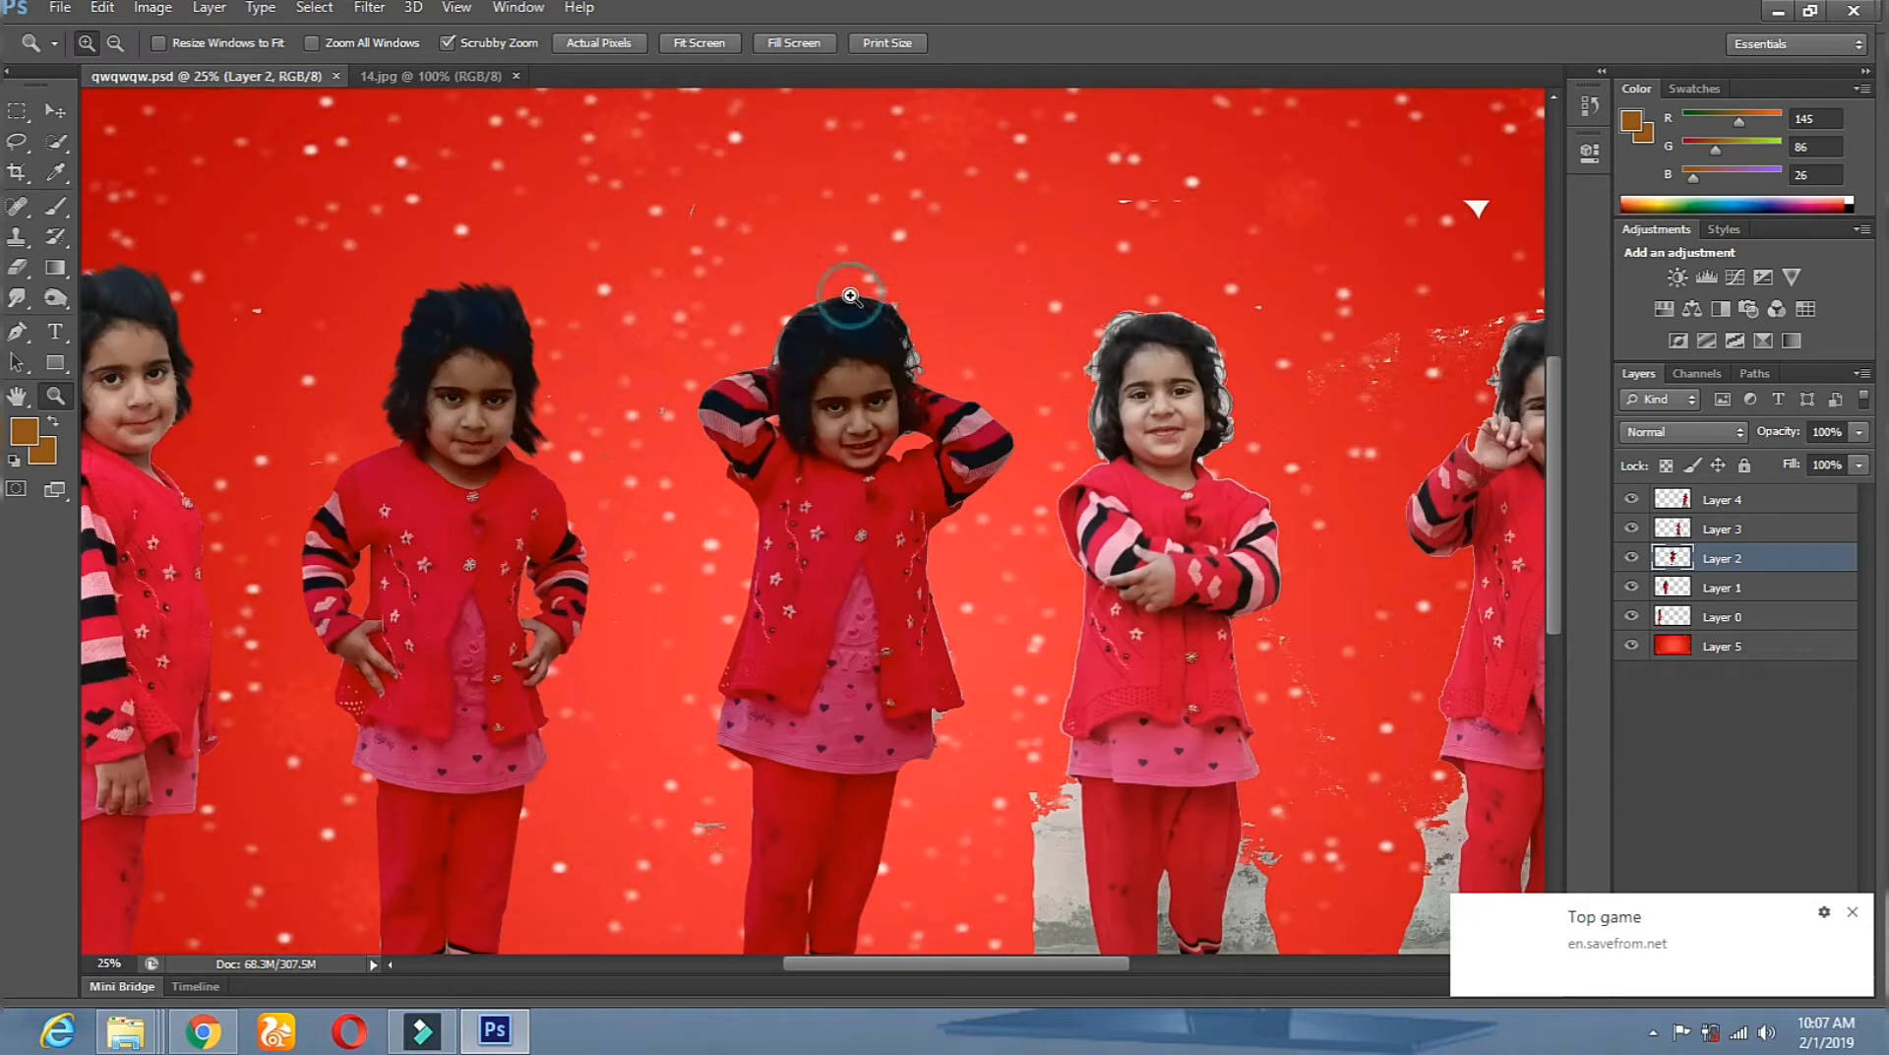
{"action": "left_click", "coordinate": [836, 394]}
{"action": "left_click", "coordinate": [837, 394]}
{"action": "key", "text": "v"}
{"action": "key", "text": "e"}
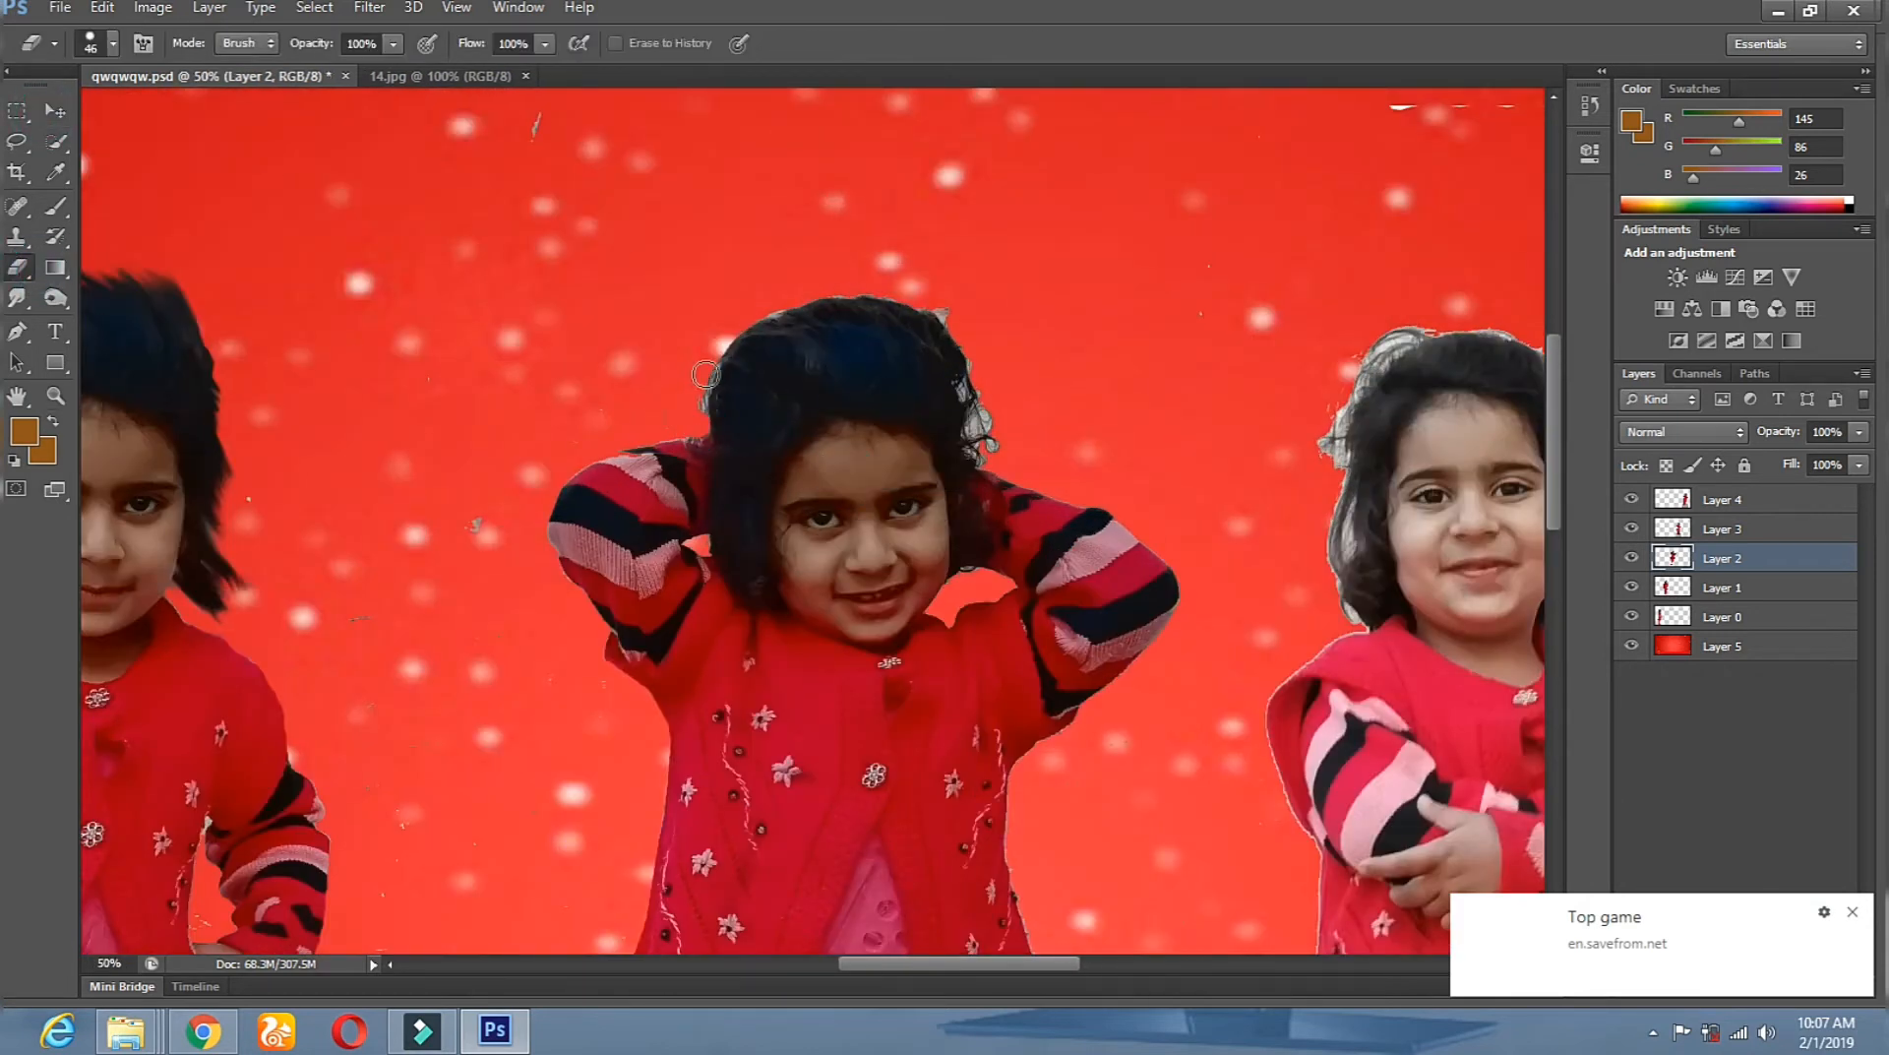
{"action": "left_click_drag", "start_coordinate": [963, 345], "coordinate": [978, 448]}
Smudge the hair edges into spikes at the top-left and top-right.
{"action": "key", "text": "r"}
{"action": "left_click_drag", "start_coordinate": [846, 315], "coordinate": [815, 290]}
{"action": "mouse_move", "coordinate": [809, 329]}
{"action": "left_mouse_down"}
{"action": "mouse_move", "coordinate": [774, 303]}
{"action": "mouse_move", "coordinate": [734, 324]}
{"action": "left_mouse_up"}
{"action": "left_click_drag", "start_coordinate": [729, 409], "coordinate": [686, 424]}
{"action": "left_click_drag", "start_coordinate": [754, 345], "coordinate": [721, 368]}
{"action": "left_click_drag", "start_coordinate": [960, 371], "coordinate": [950, 303]}
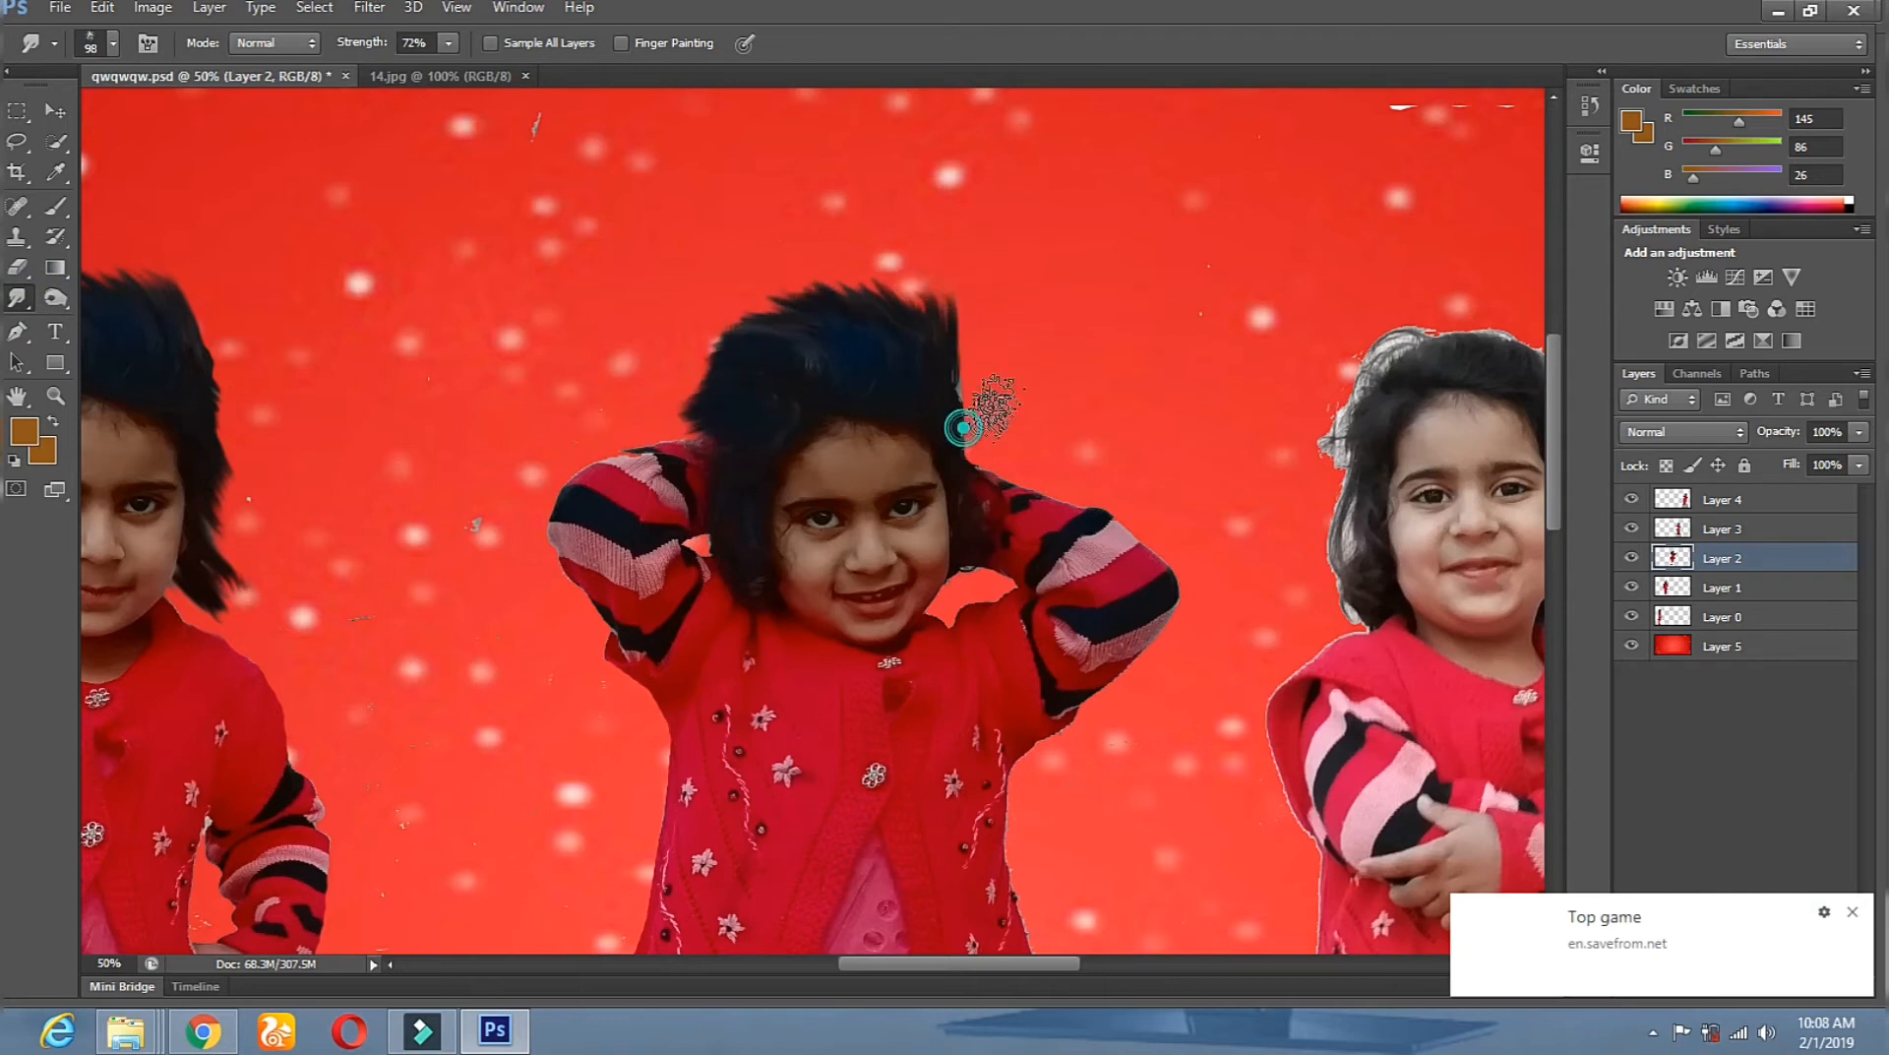
Darken the middle girl's hair with the Burn tool.
{"action": "key", "text": "o"}
{"action": "mouse_move", "coordinate": [755, 342]}
{"action": "left_mouse_down"}
{"action": "mouse_move", "coordinate": [949, 345]}
{"action": "mouse_move", "coordinate": [969, 485]}
{"action": "left_mouse_up"}
{"action": "left_click_drag", "start_coordinate": [731, 437], "coordinate": [656, 437]}
{"action": "scroll", "coordinate": [731, 437], "scroll_direction": "down", "scroll_amount": 3}
Zoom back in on the girls, pick a layer on the canvas and resize the Eraser.
{"action": "key", "text": "e"}
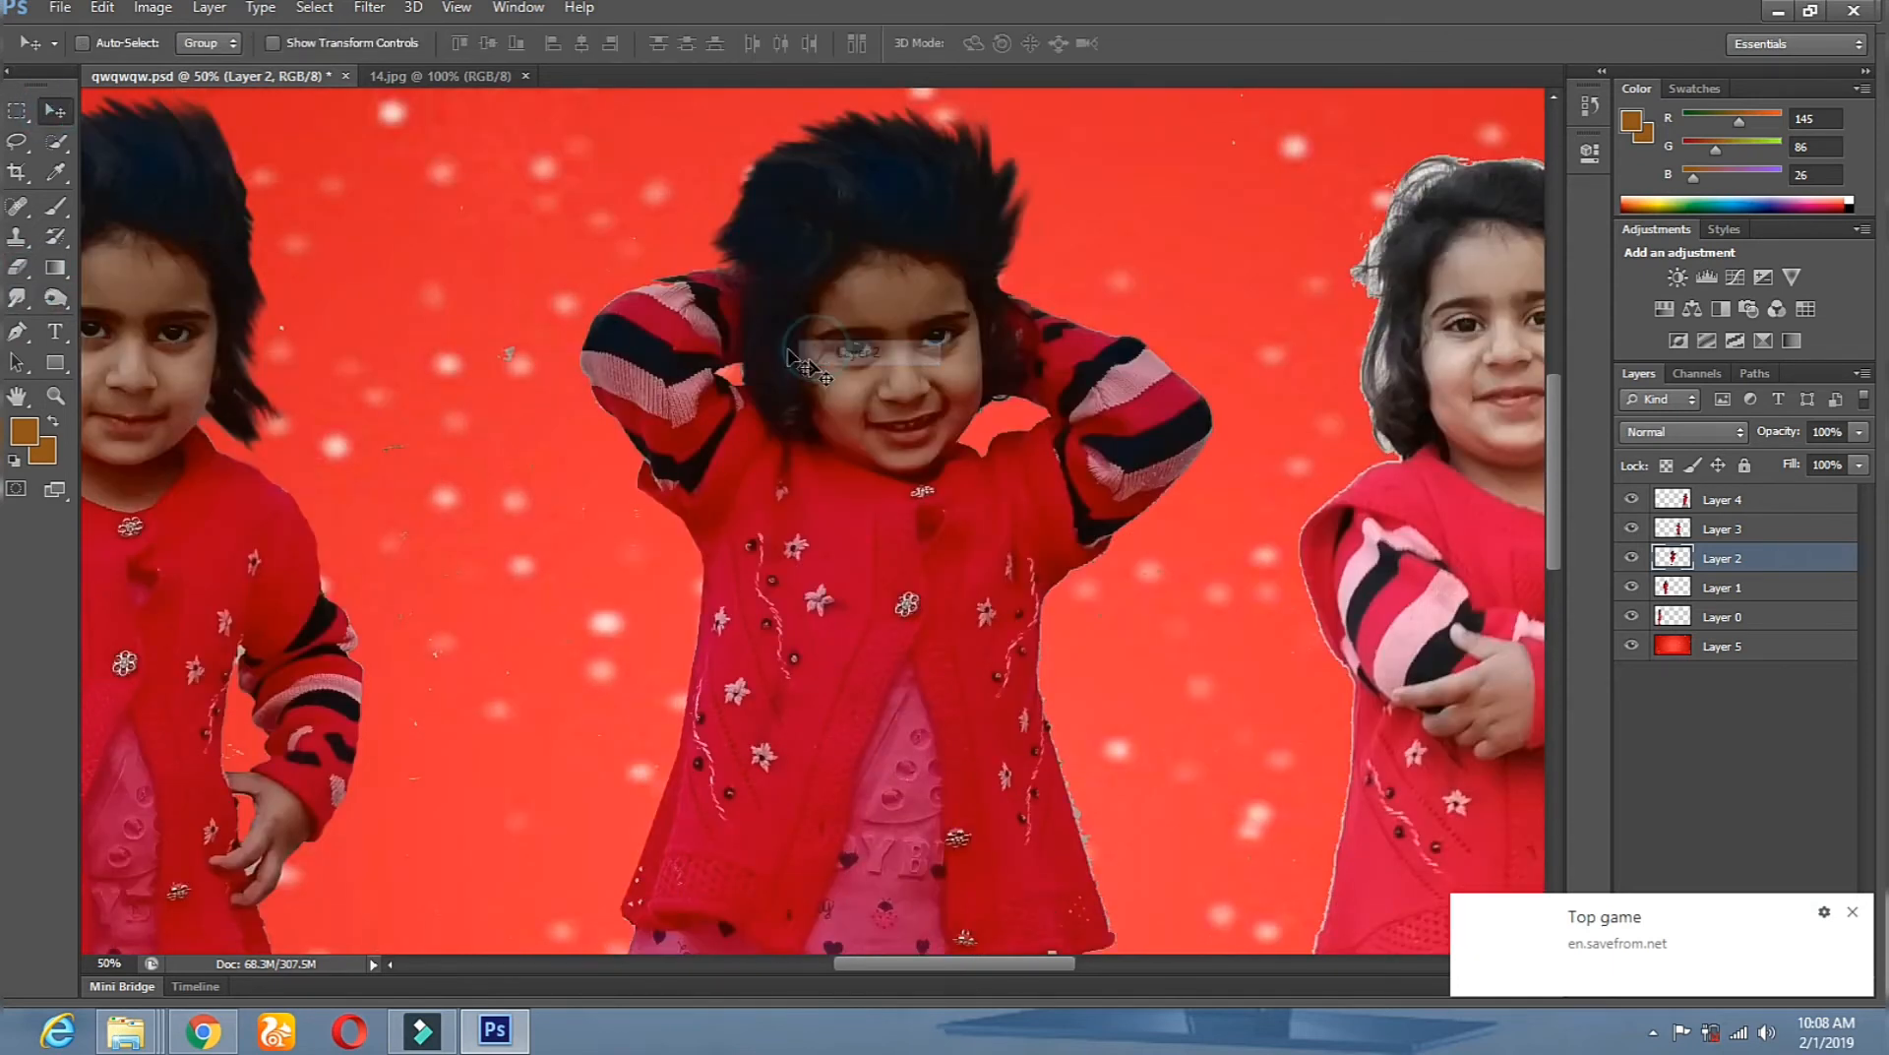
{"action": "key", "text": "z"}
{"action": "left_click", "coordinate": [684, 517], "text": "alt"}
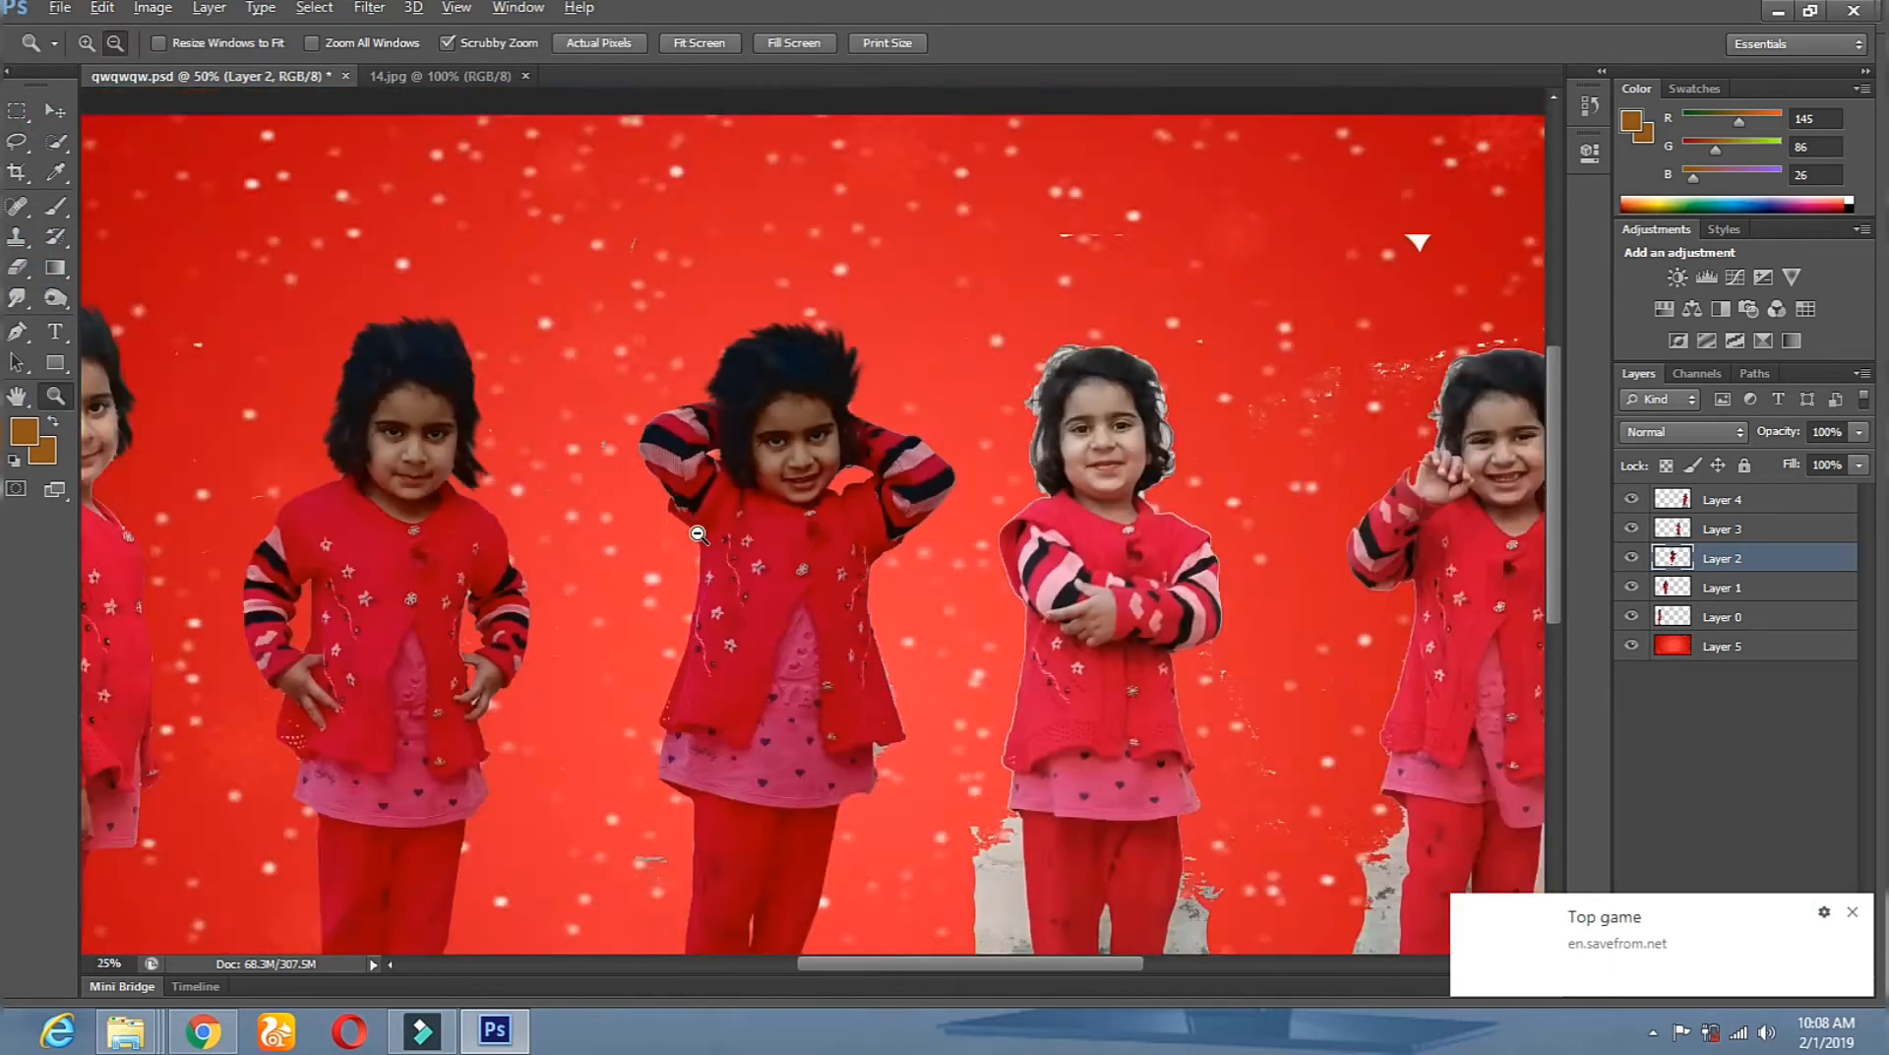
{"action": "left_click", "coordinate": [684, 517], "text": "alt"}
{"action": "left_click", "coordinate": [835, 563]}
{"action": "left_click", "coordinate": [835, 563]}
{"action": "key", "text": "v"}
{"action": "right_click", "coordinate": [612, 352]}
{"action": "left_click", "coordinate": [653, 368]}
{"action": "key", "text": "e"}
{"action": "right_click", "coordinate": [990, 246]}
{"action": "left_click", "coordinate": [1117, 309]}
{"action": "left_click", "coordinate": [924, 216]}
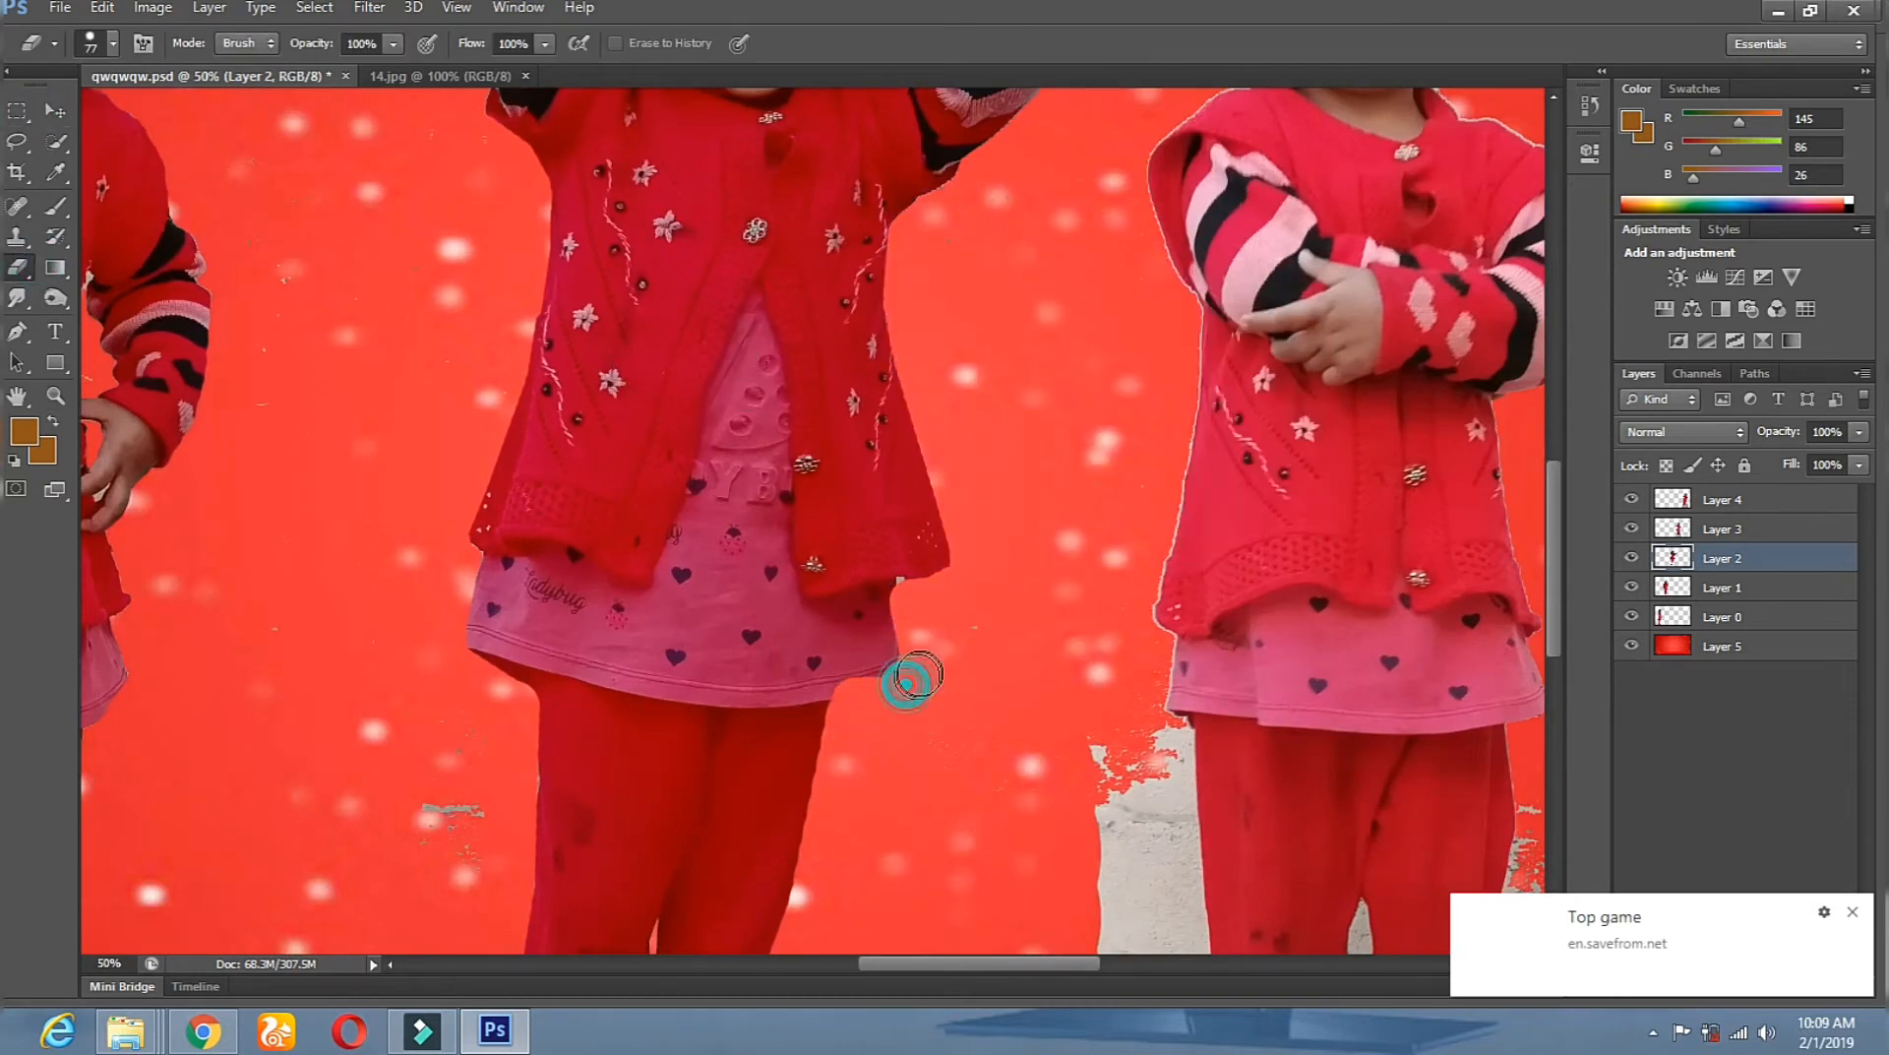
Zoom in on the fourth girl and select her layer, Layer 3, with the Eraser.
{"action": "left_click", "coordinate": [56, 396]}
{"action": "left_click", "coordinate": [532, 522], "text": "alt"}
{"action": "left_click", "coordinate": [531, 522], "text": "alt"}
{"action": "left_click", "coordinate": [551, 532], "text": "alt"}
{"action": "left_click", "coordinate": [876, 536]}
{"action": "left_click", "coordinate": [876, 536]}
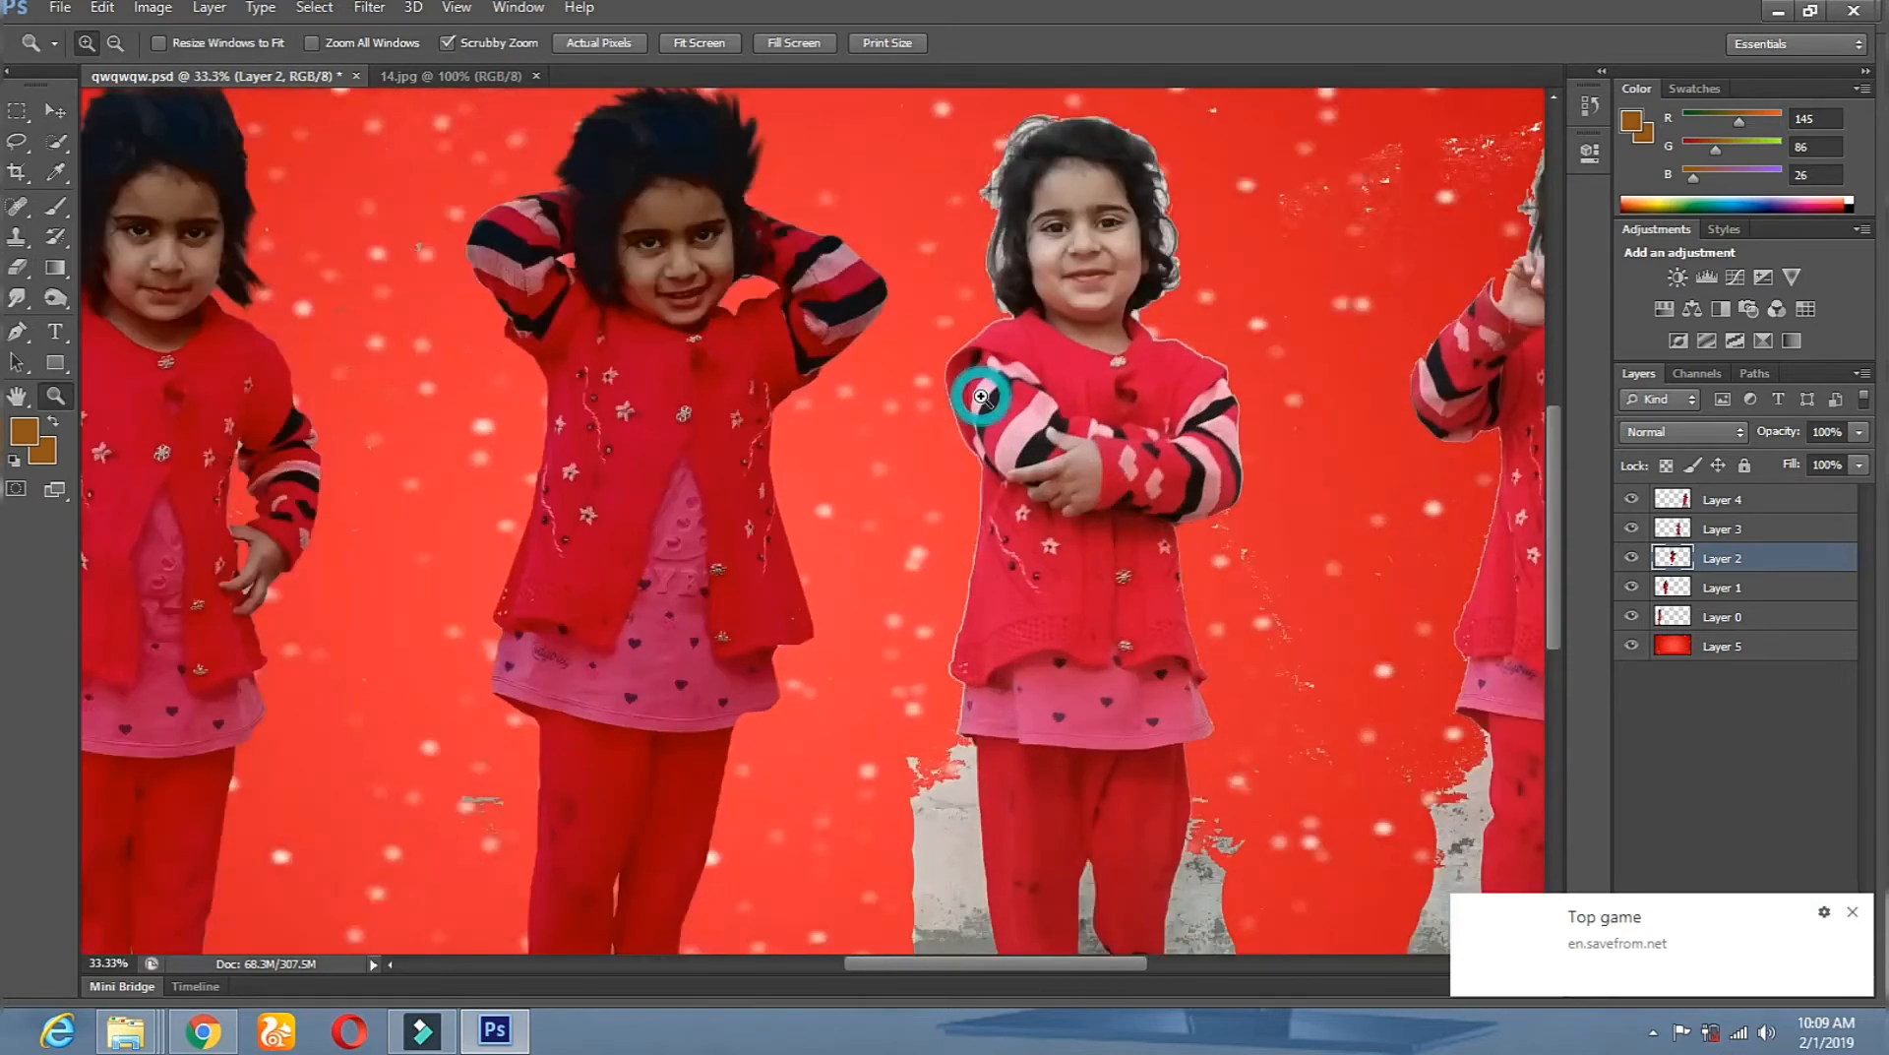
{"action": "left_click", "coordinate": [876, 536]}
{"action": "left_click", "coordinate": [56, 111]}
{"action": "right_click", "coordinate": [1175, 269]}
{"action": "left_click", "coordinate": [1215, 284]}
{"action": "left_click", "coordinate": [19, 266]}
{"action": "left_click", "coordinate": [997, 263]}
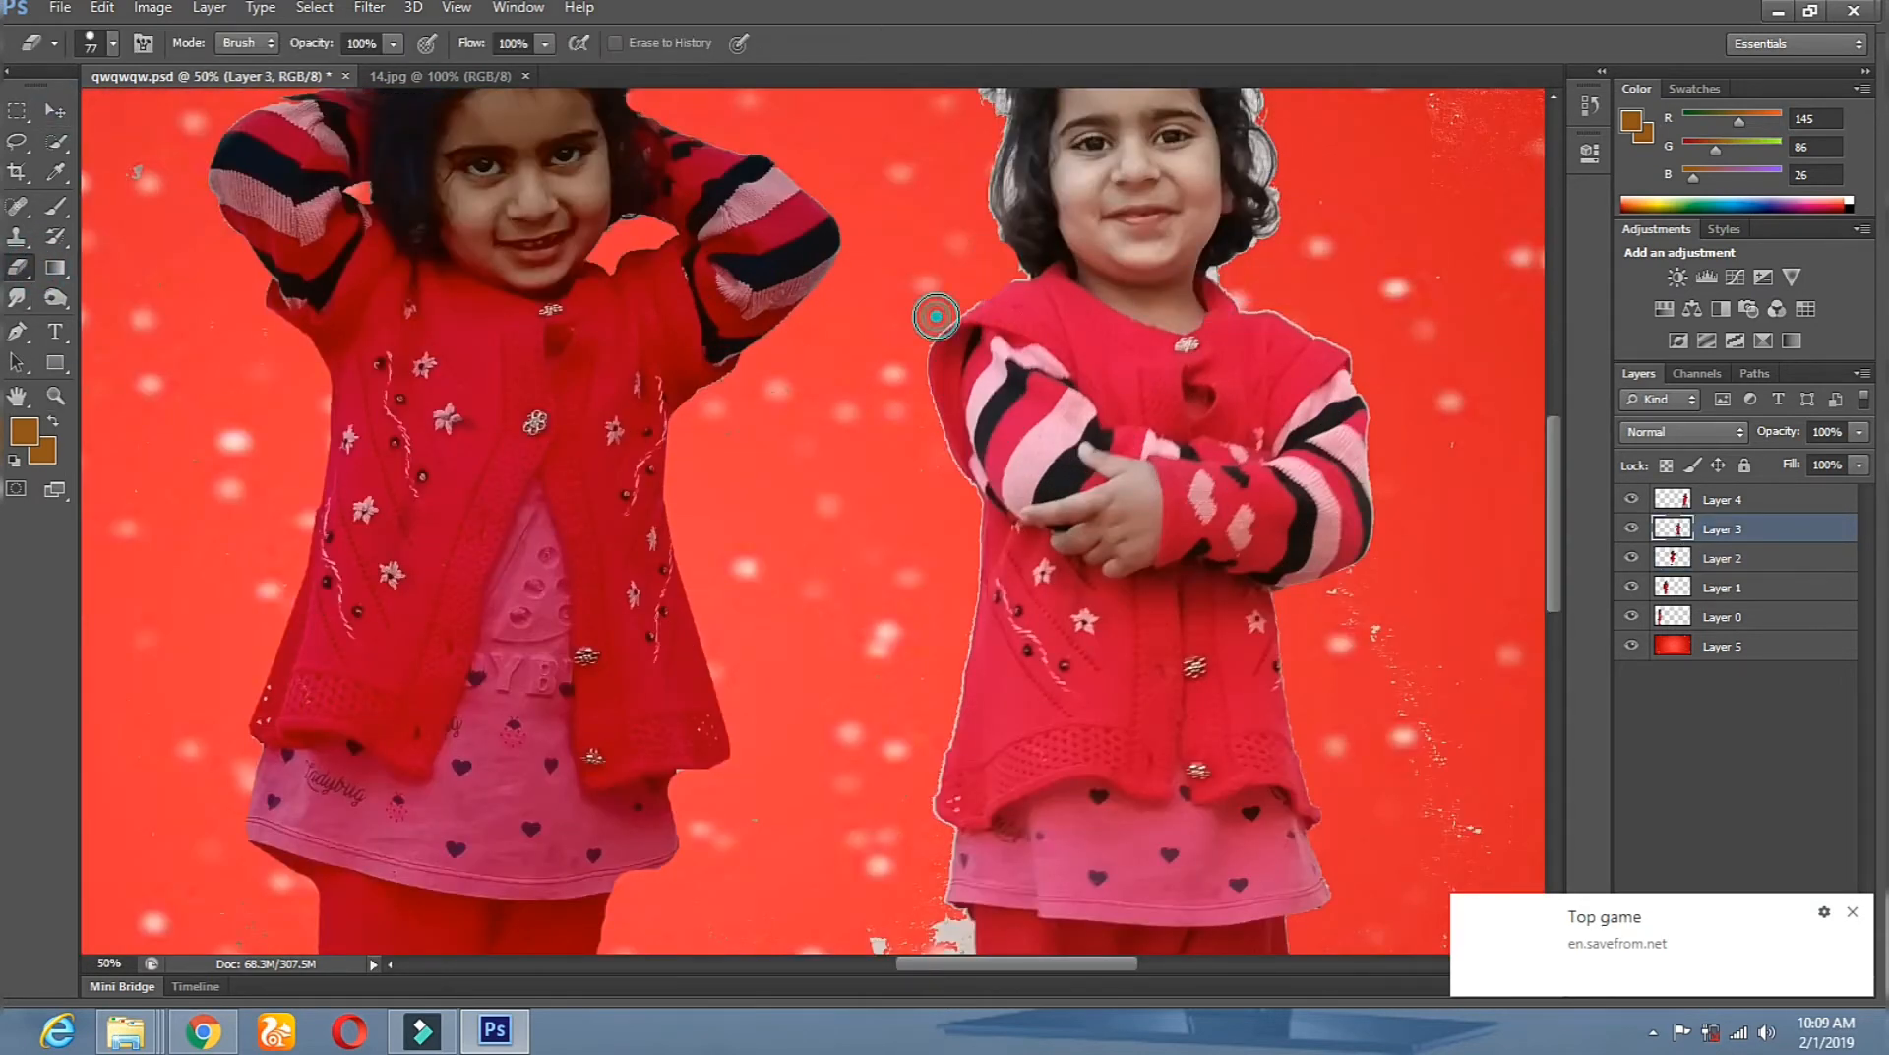
Erase the cardigan fringe, then at 94 px erase the grey strip beside the leg.
{"action": "left_click_drag", "start_coordinate": [958, 726], "coordinate": [931, 822]}
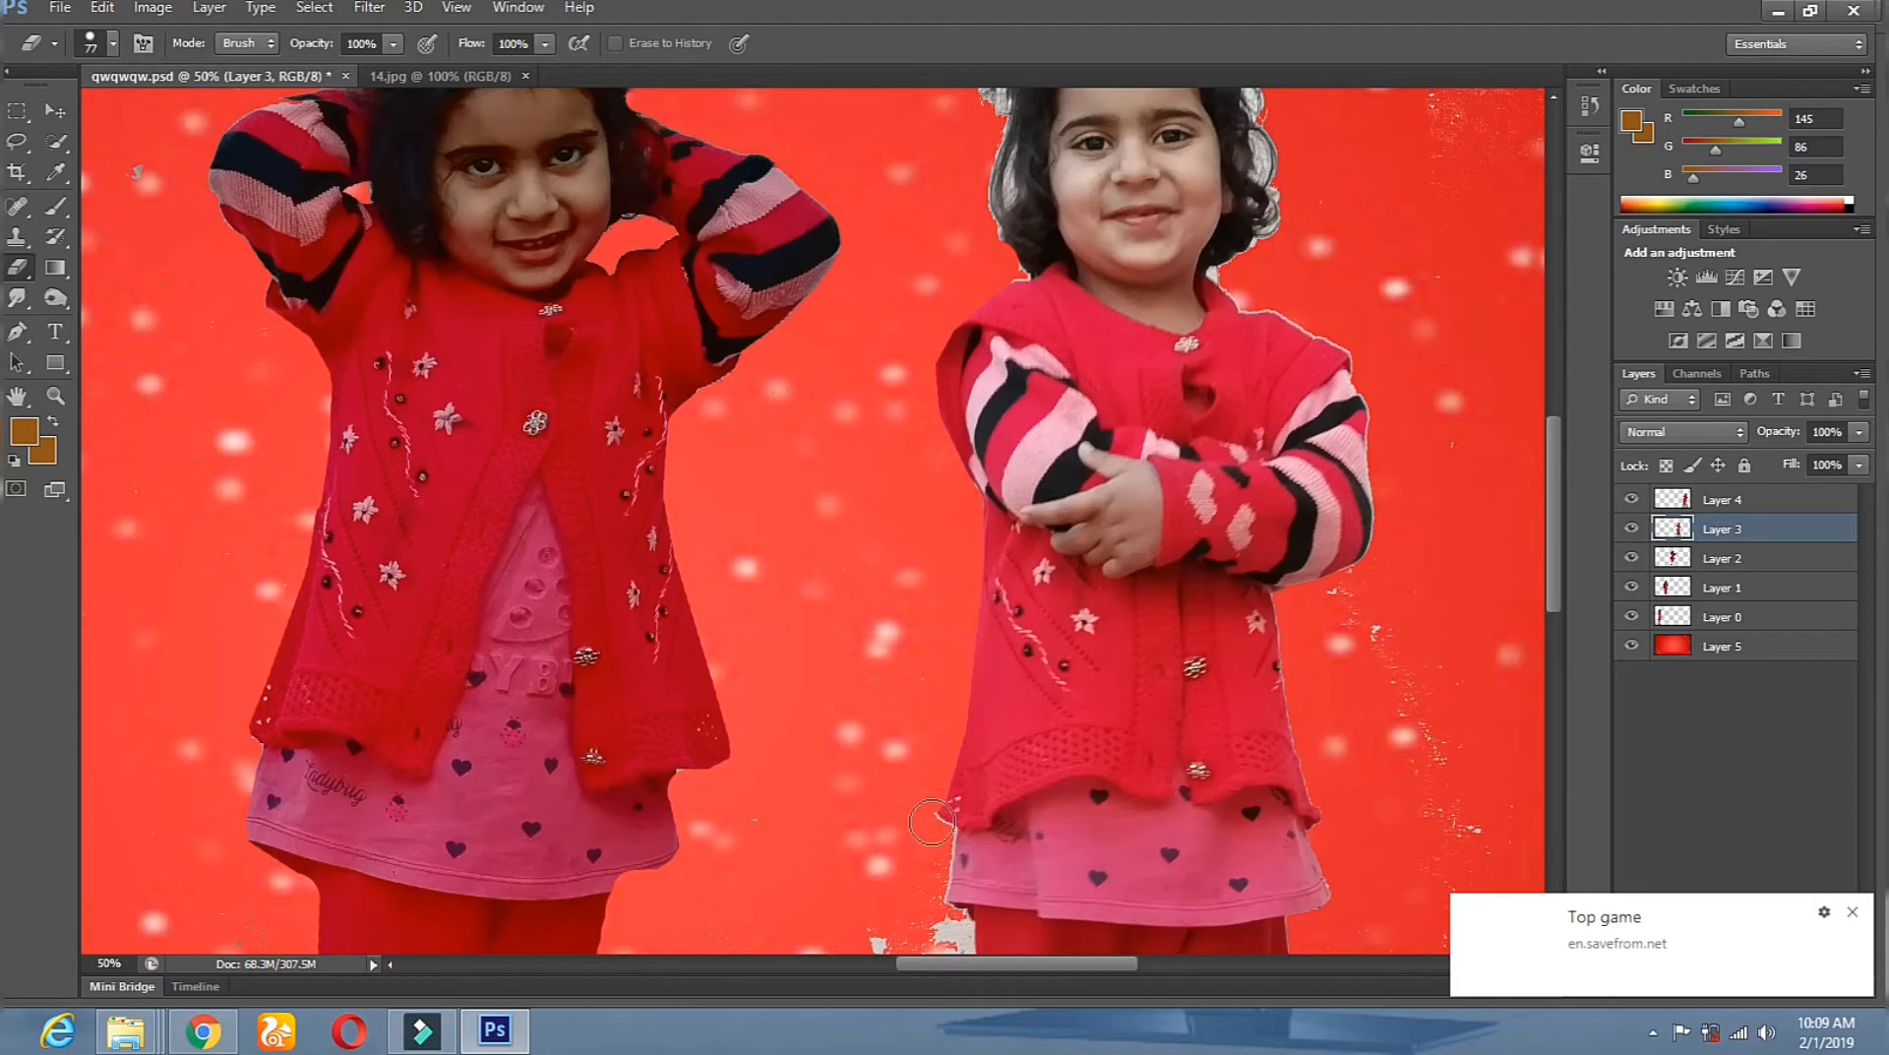
{"action": "left_click", "coordinate": [934, 899], "text": "shift"}
{"action": "left_click_drag", "start_coordinate": [933, 899], "coordinate": [762, 371]}
{"action": "right_click", "coordinate": [994, 344]}
{"action": "left_click_drag", "start_coordinate": [1101, 401], "coordinate": [1122, 401]}
{"action": "left_click", "coordinate": [776, 402]}
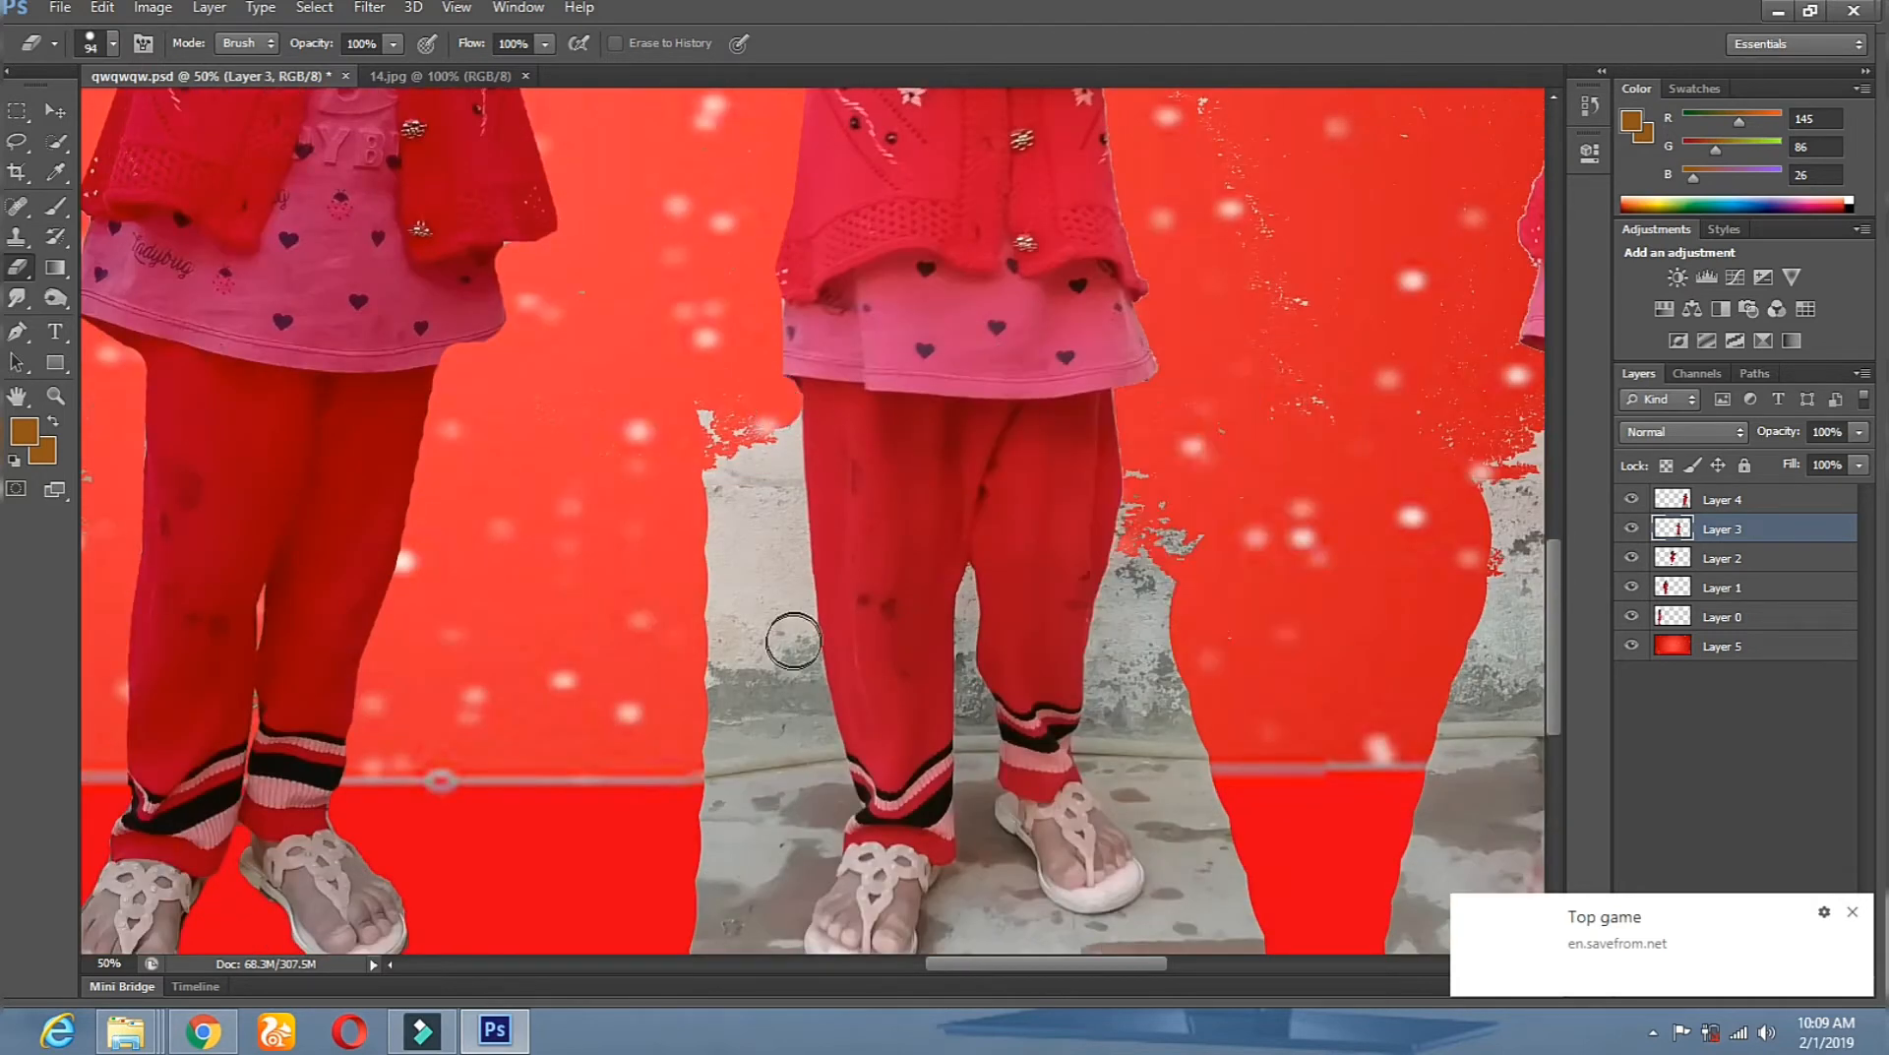
{"action": "left_click", "coordinate": [795, 636], "text": "shift"}
{"action": "left_click", "coordinate": [831, 801], "text": "shift"}
{"action": "left_click", "coordinate": [814, 849], "text": "shift"}
Clear the grey floor around the foot and along the bottom with a 154 px eraser.
{"action": "left_click_drag", "start_coordinate": [917, 806], "coordinate": [910, 494]}
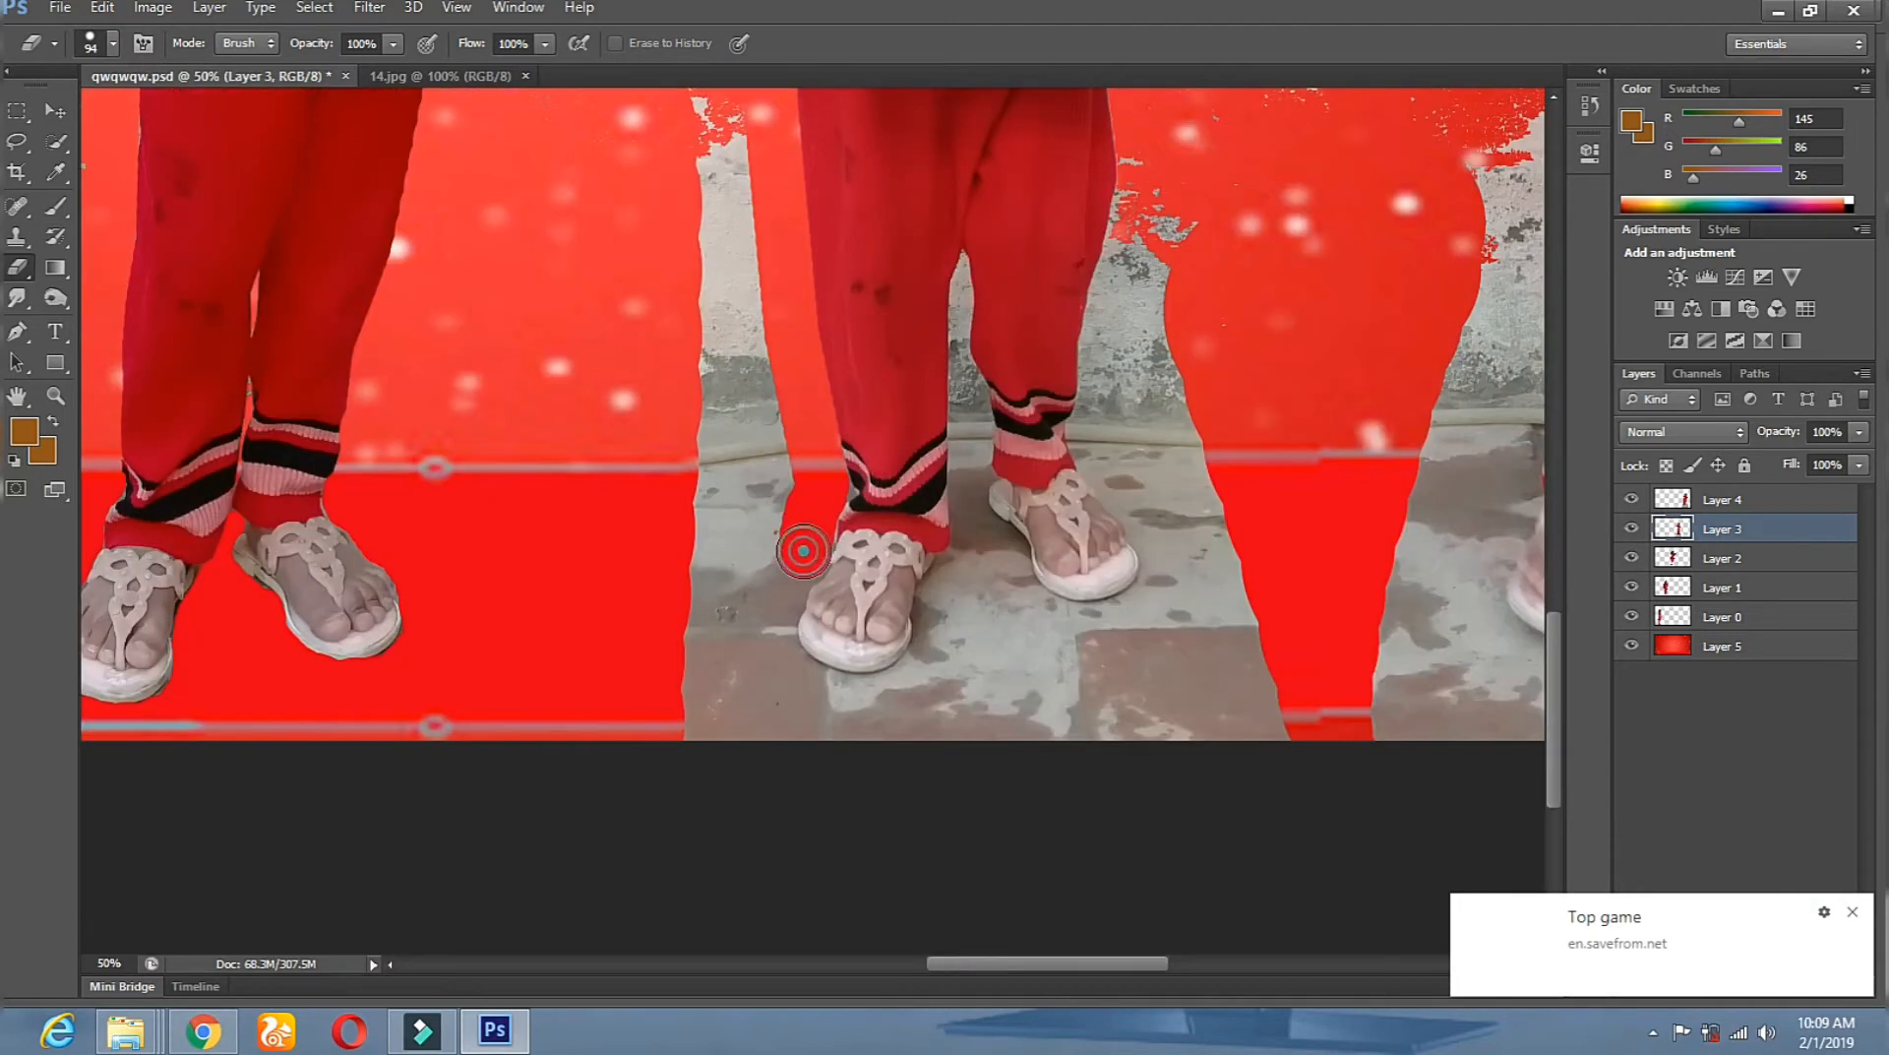
{"action": "mouse_move", "coordinate": [797, 563]}
{"action": "left_mouse_down"}
{"action": "mouse_move", "coordinate": [770, 632]}
{"action": "mouse_move", "coordinate": [810, 692]}
{"action": "mouse_move", "coordinate": [853, 700]}
{"action": "mouse_move", "coordinate": [937, 666]}
{"action": "mouse_move", "coordinate": [940, 593]}
{"action": "mouse_move", "coordinate": [995, 538]}
{"action": "mouse_move", "coordinate": [1045, 622]}
{"action": "mouse_move", "coordinate": [1147, 614]}
{"action": "mouse_move", "coordinate": [1152, 521]}
{"action": "mouse_move", "coordinate": [1098, 430]}
{"action": "mouse_move", "coordinate": [1125, 161]}
{"action": "left_mouse_up"}
{"action": "right_click", "coordinate": [1406, 268]}
{"action": "left_click_drag", "start_coordinate": [1566, 327], "coordinate": [1580, 328]}
{"action": "mouse_move", "coordinate": [1153, 224]}
{"action": "left_mouse_down"}
{"action": "mouse_move", "coordinate": [1199, 549]}
{"action": "mouse_move", "coordinate": [978, 679]}
{"action": "mouse_move", "coordinate": [724, 711]}
{"action": "mouse_move", "coordinate": [725, 137]}
{"action": "left_mouse_up"}
{"action": "left_click_drag", "start_coordinate": [1024, 371], "coordinate": [1051, 557]}
{"action": "left_click_drag", "start_coordinate": [772, 580], "coordinate": [781, 733]}
{"action": "left_click_drag", "start_coordinate": [1530, 254], "coordinate": [1516, 345]}
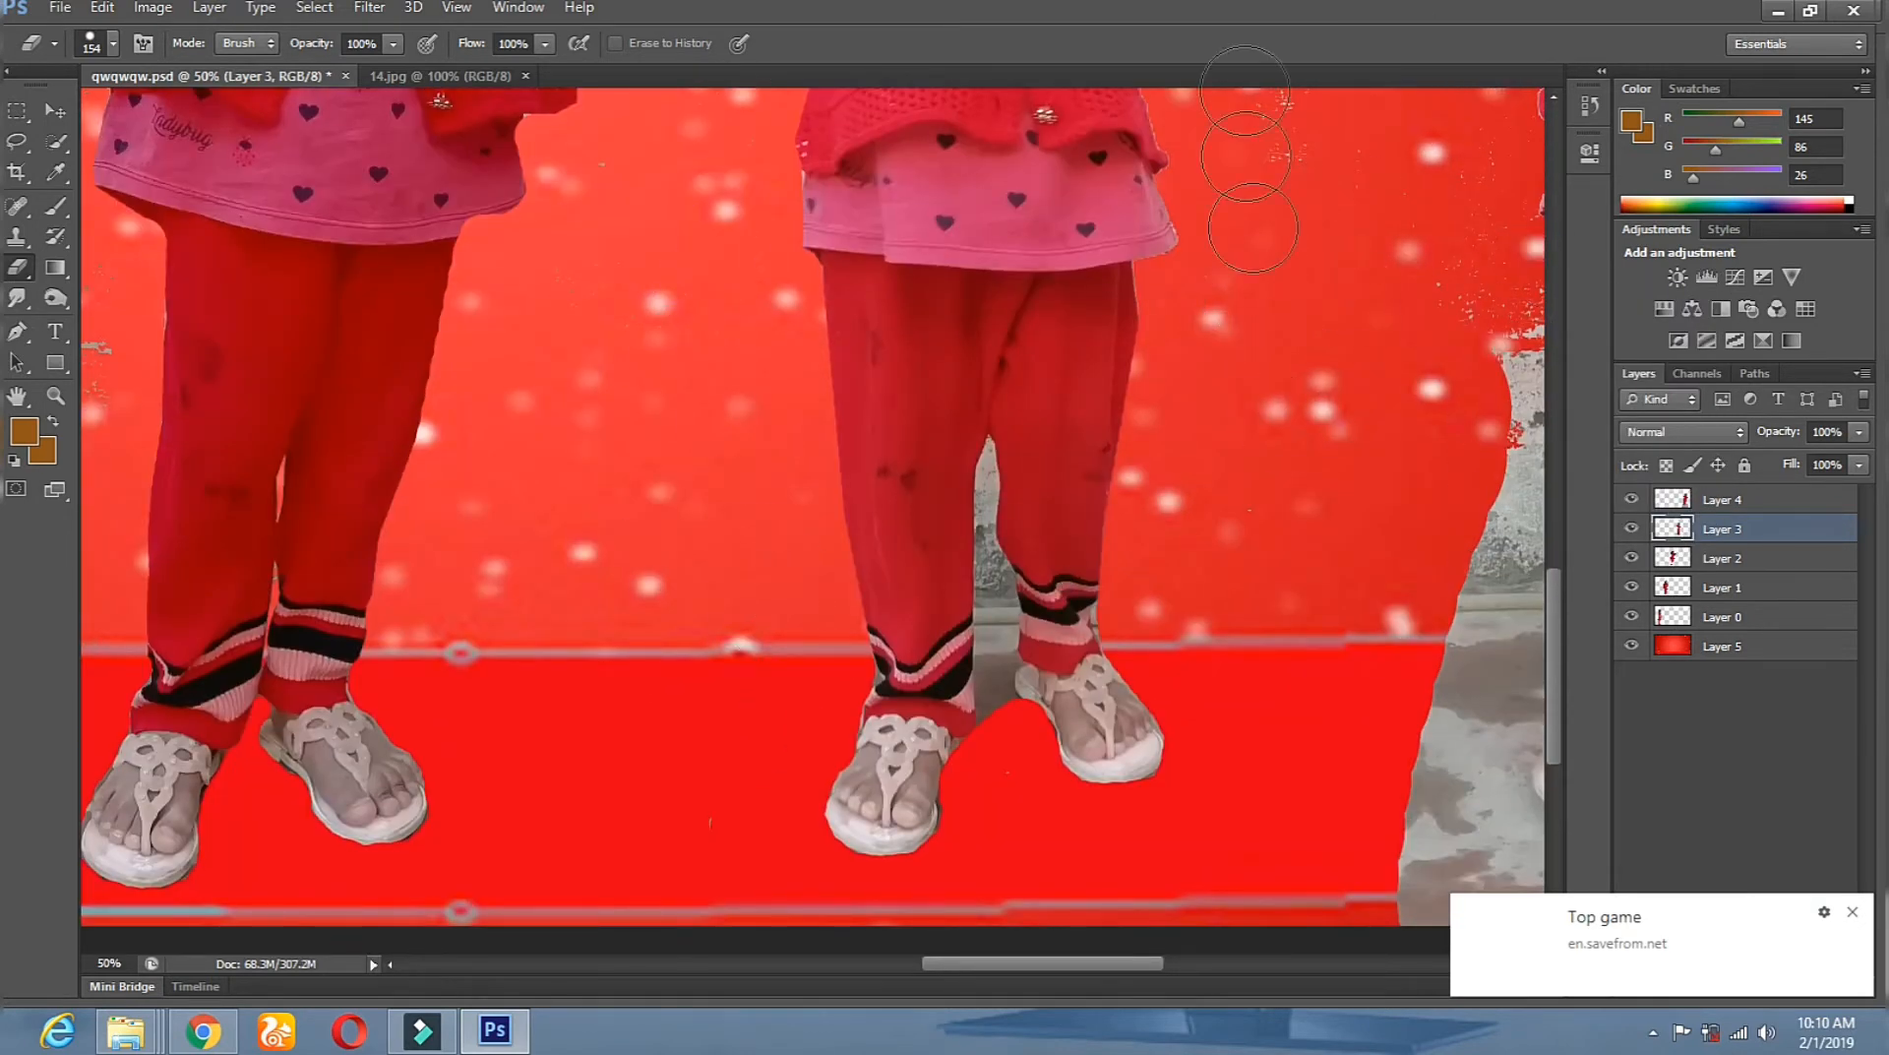
Undo the last eraser stroke and erase the fringe along the shoulder and arm.
{"action": "left_click_drag", "start_coordinate": [1236, 494], "coordinate": [1236, 803]}
{"action": "left_click_drag", "start_coordinate": [1212, 266], "coordinate": [1206, 570]}
{"action": "left_click", "coordinate": [102, 8]}
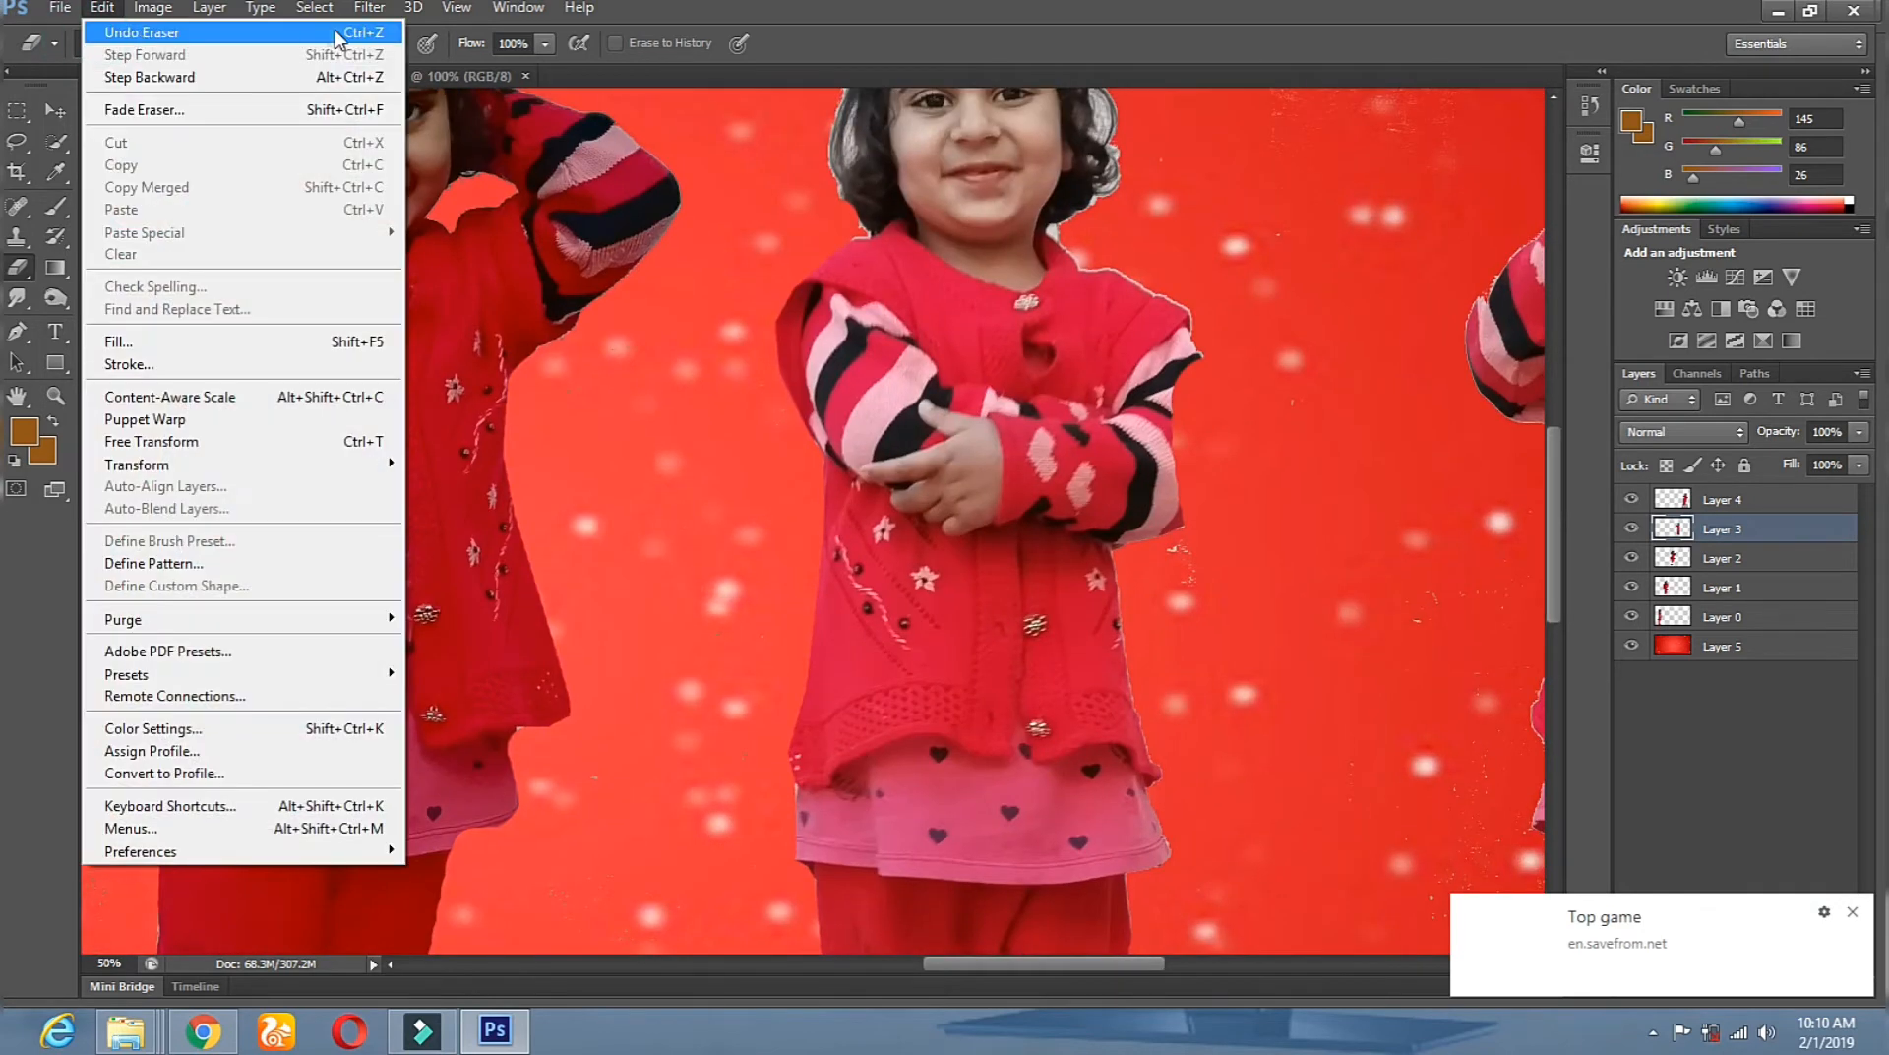
{"action": "left_click", "coordinate": [338, 35]}
{"action": "left_click", "coordinate": [1189, 266]}
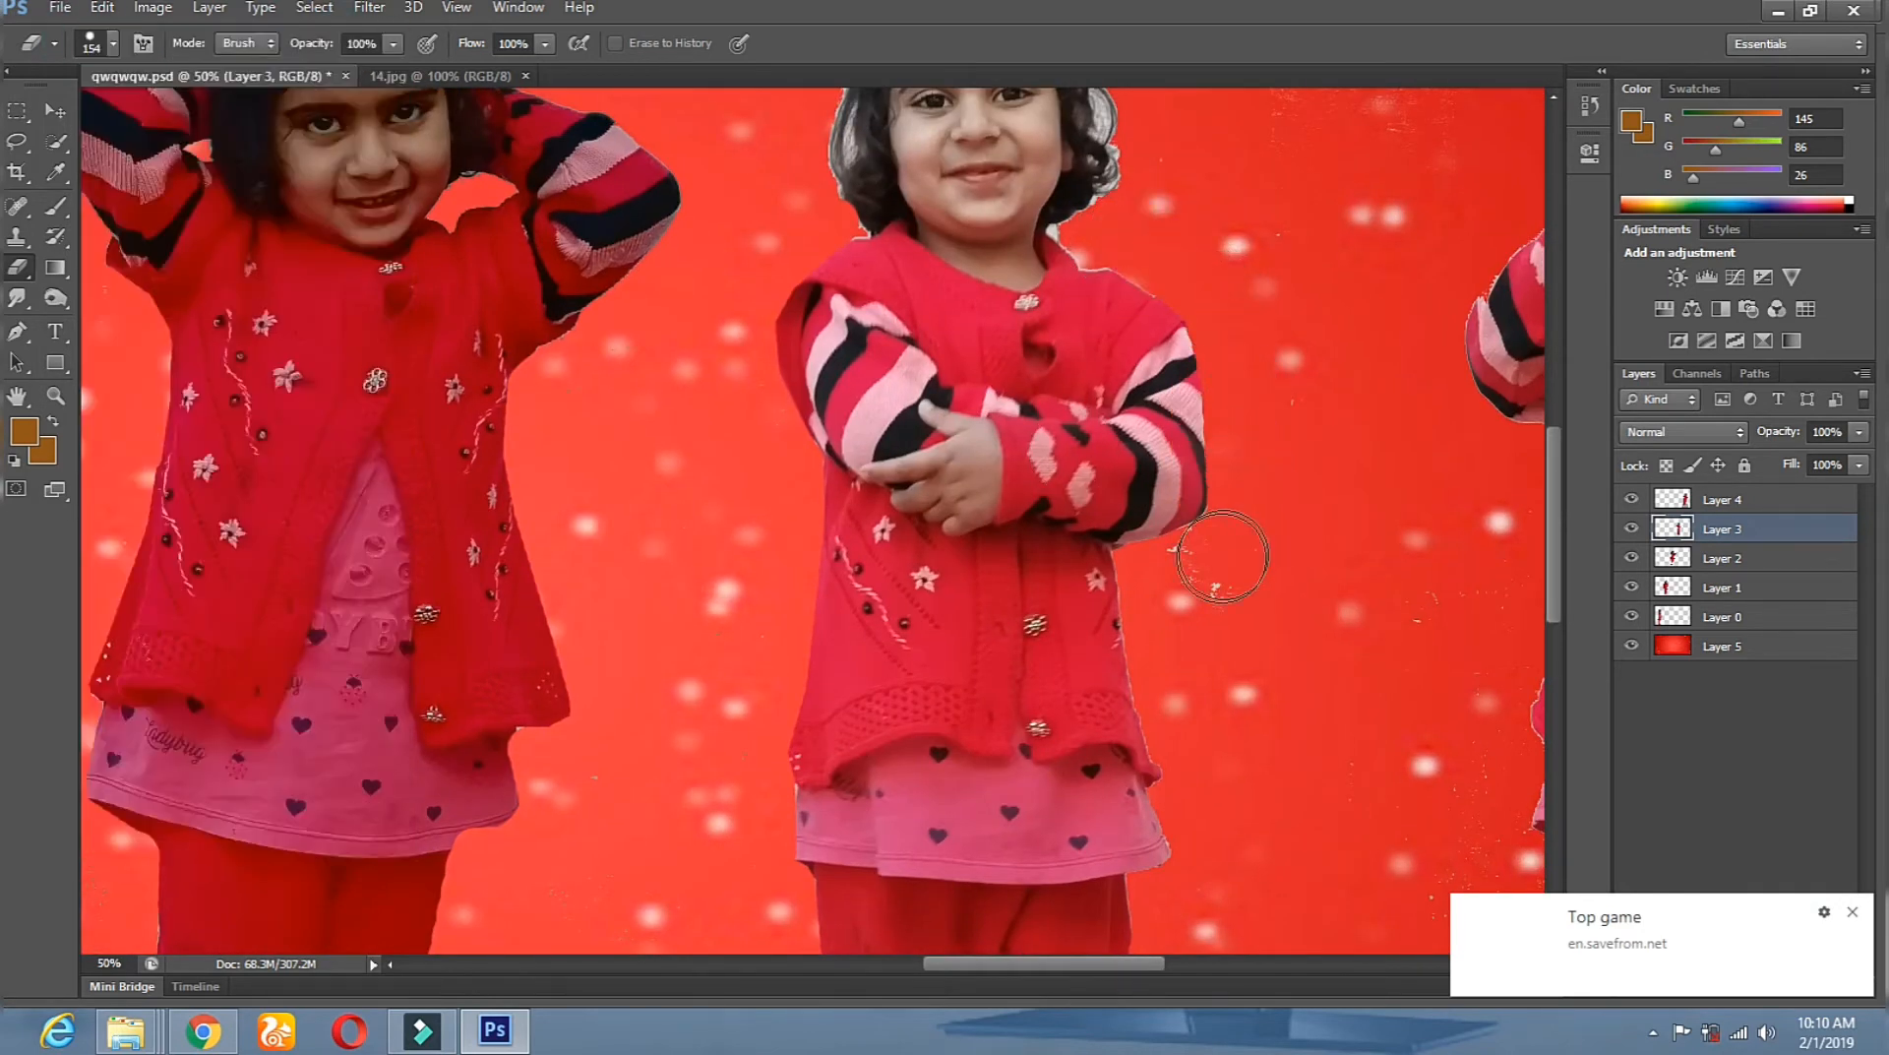
{"action": "left_click_drag", "start_coordinate": [1212, 901], "coordinate": [1029, 220]}
Return to the regular Eraser at size 43 and erase the grey residue between the legs.
{"action": "right_click", "coordinate": [18, 267]}
{"action": "left_click", "coordinate": [128, 307]}
{"action": "right_click", "coordinate": [13, 263]}
{"action": "left_click", "coordinate": [79, 264]}
{"action": "right_click", "coordinate": [1037, 528]}
{"action": "left_click", "coordinate": [1110, 582]}
{"action": "left_click_drag", "start_coordinate": [776, 431], "coordinate": [784, 496]}
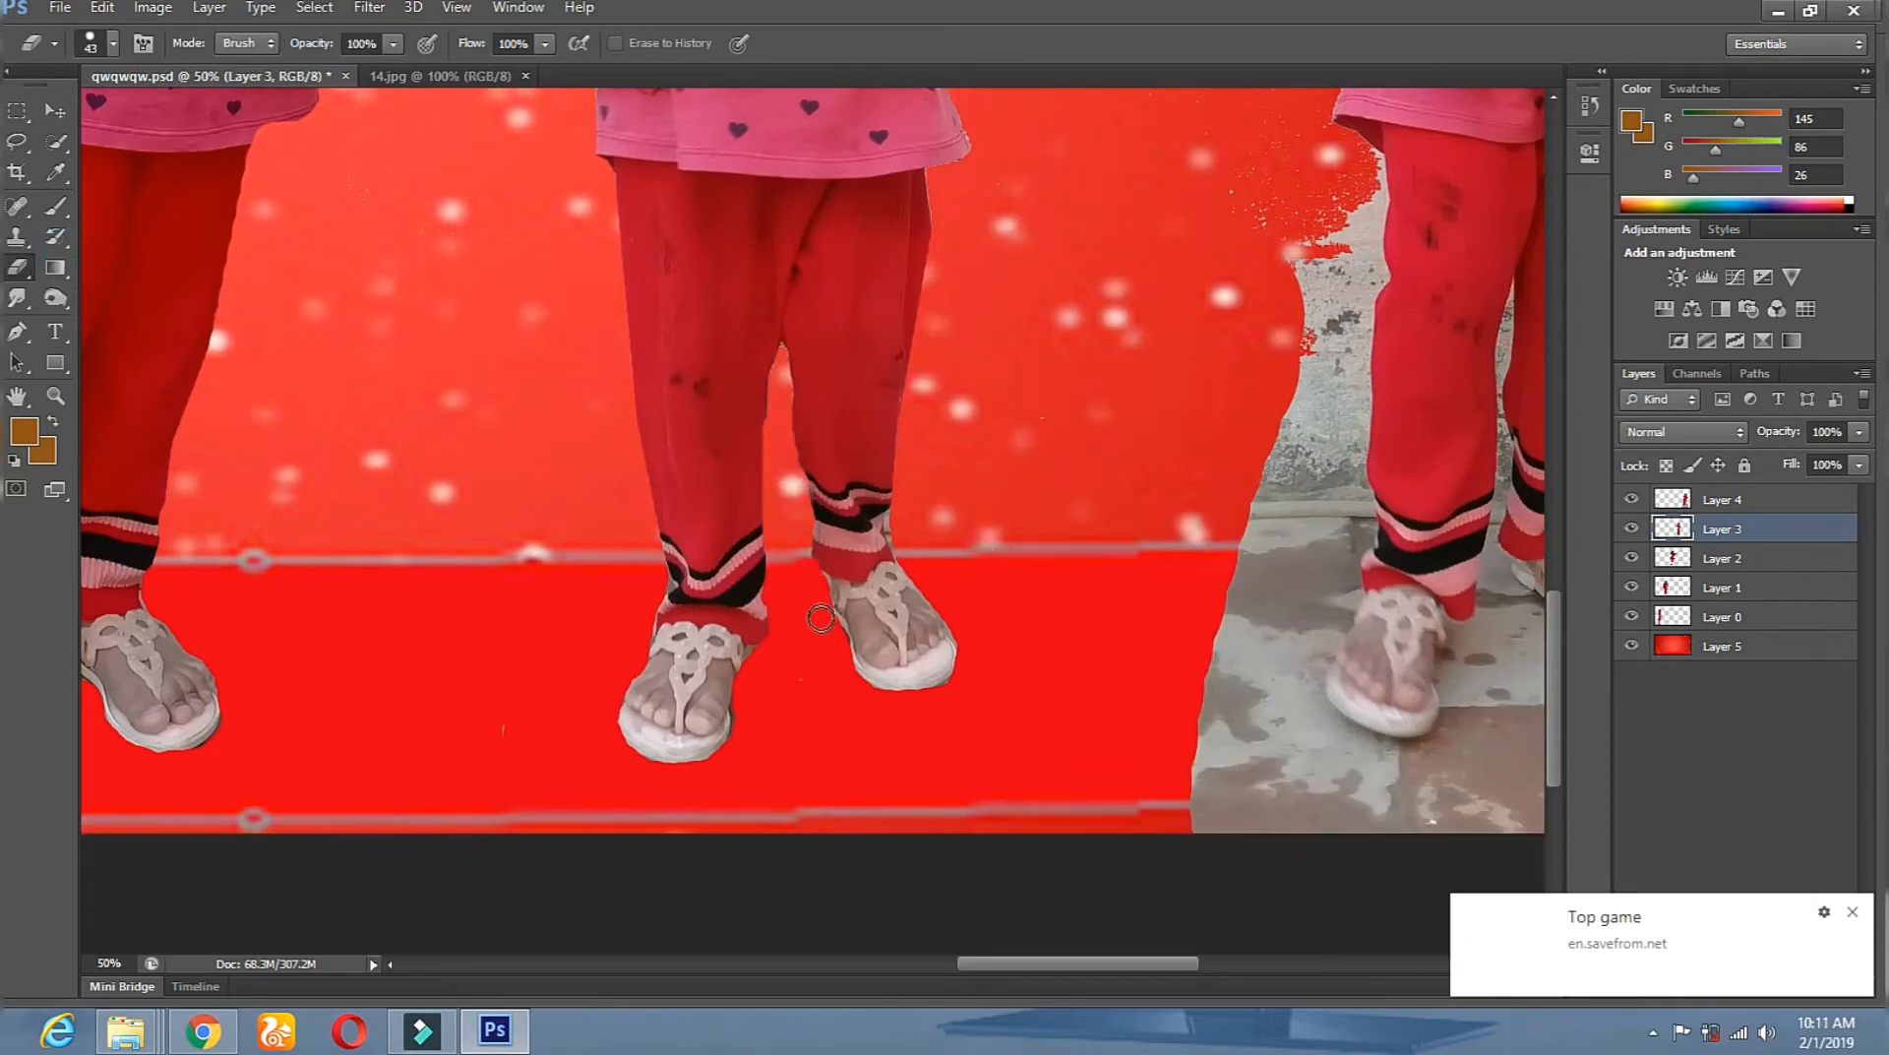
Zoom out to the whole image, then zoom in on the arms-crossed girl's head.
{"action": "left_click", "coordinate": [55, 396]}
{"action": "left_click", "coordinate": [894, 508], "text": "alt"}
{"action": "left_click", "coordinate": [895, 509], "text": "alt"}
{"action": "left_click", "coordinate": [894, 509], "text": "alt"}
{"action": "left_click", "coordinate": [894, 509], "text": "alt"}
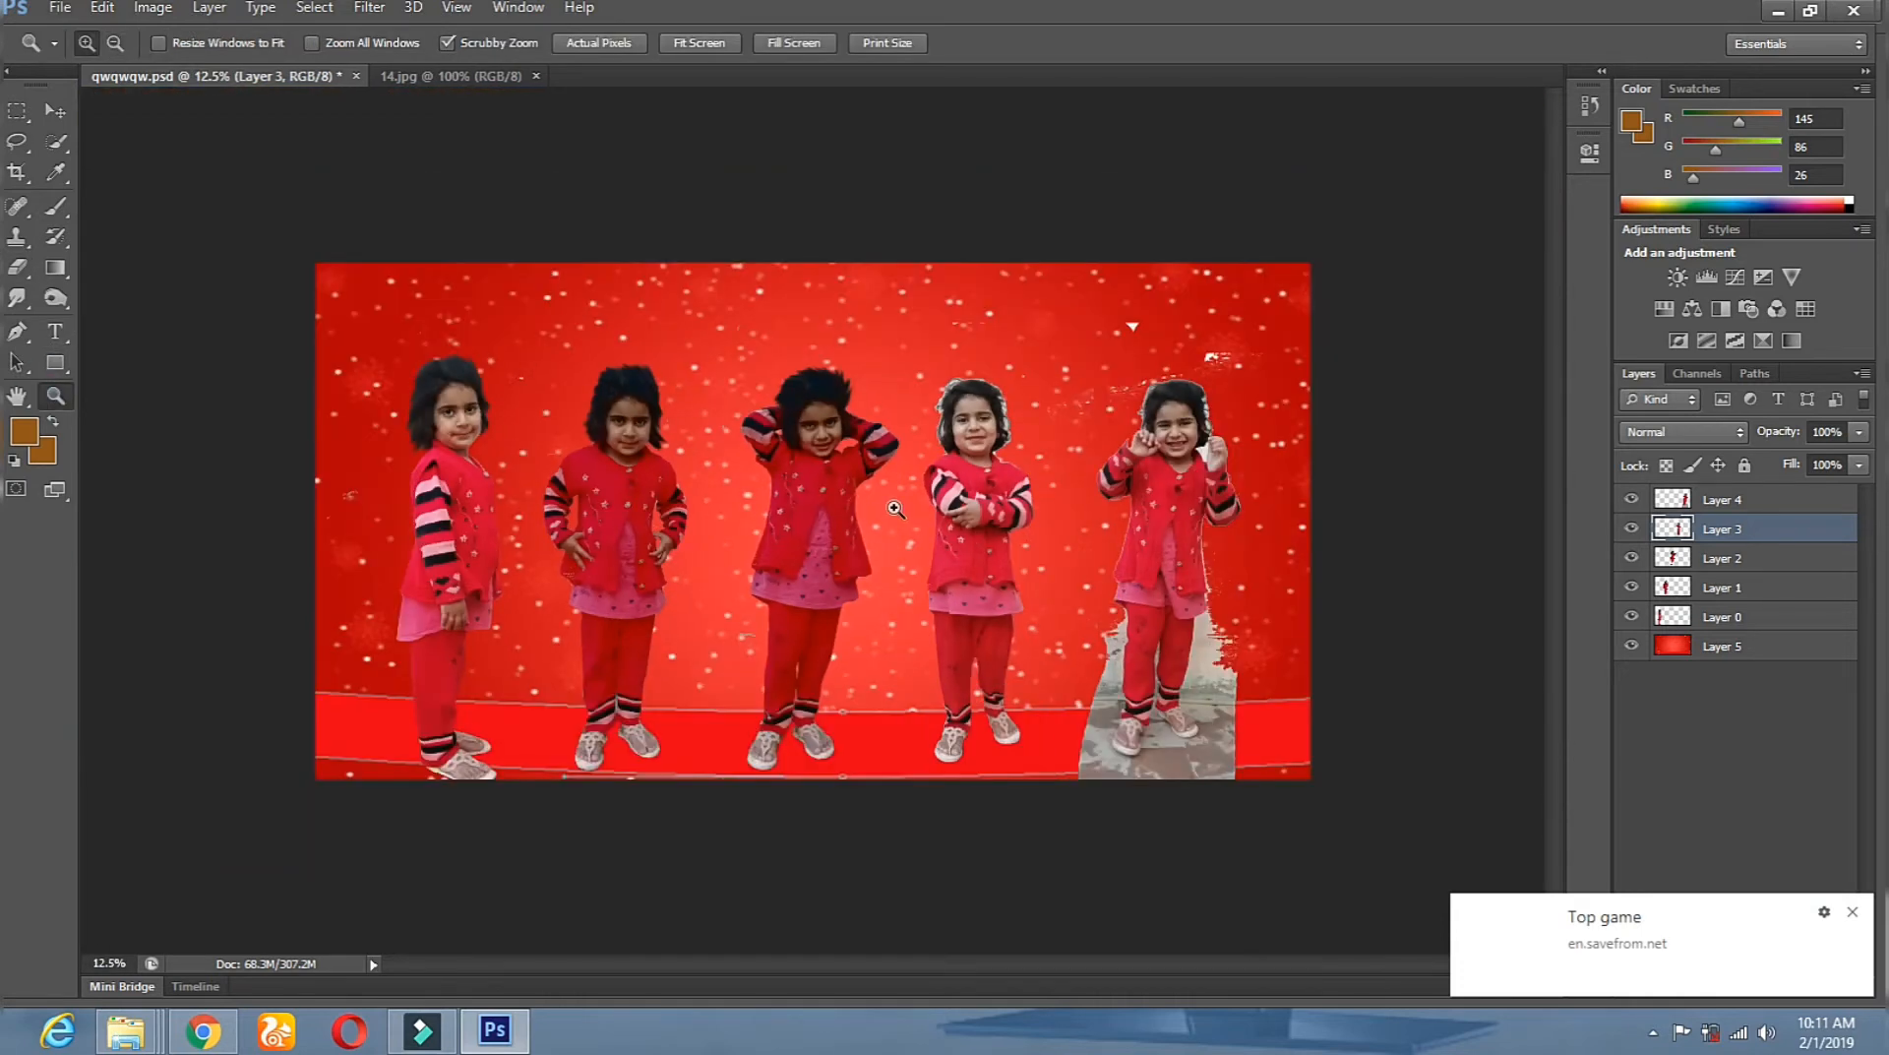
{"action": "left_click", "coordinate": [1031, 449]}
{"action": "left_click", "coordinate": [1032, 450]}
{"action": "left_click", "coordinate": [1032, 443]}
Erase the white fringe above and down both sides of the hair with a size 76 eraser.
{"action": "left_click", "coordinate": [1040, 418]}
{"action": "left_click", "coordinate": [1039, 418]}
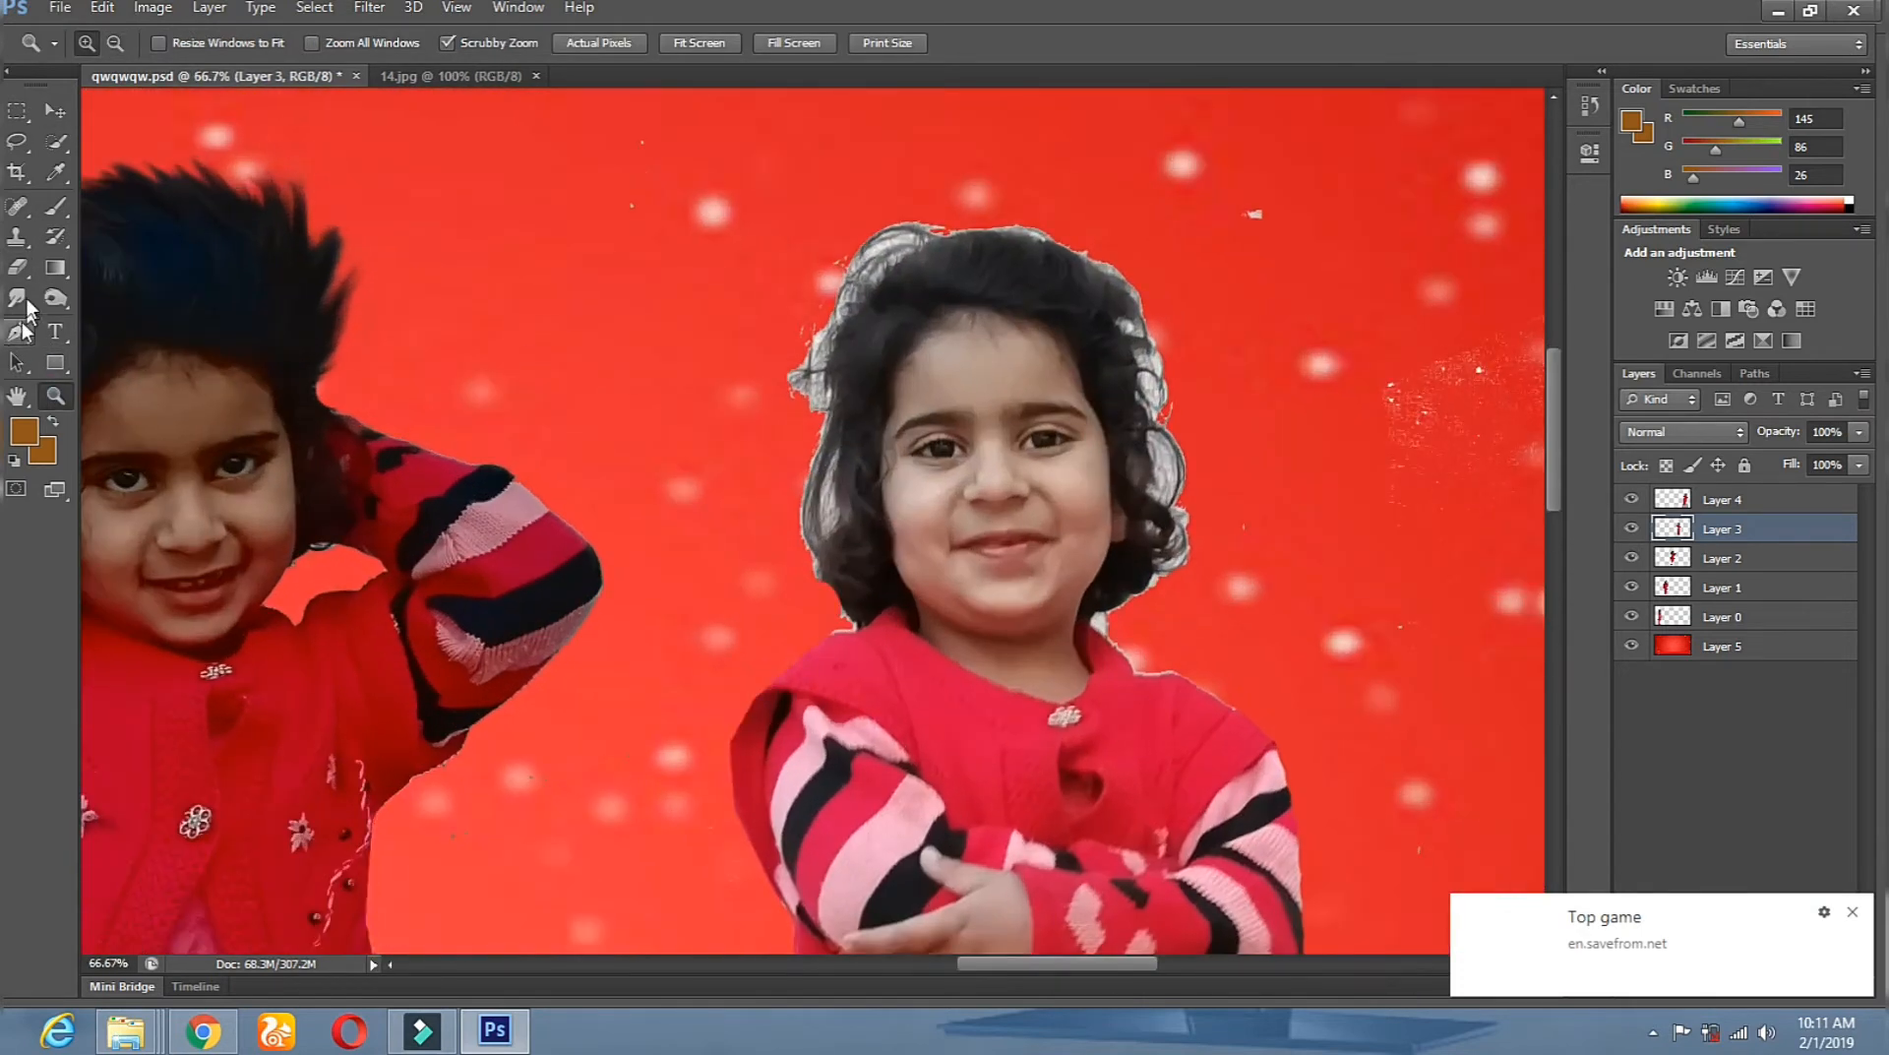
{"action": "left_click", "coordinate": [18, 268]}
{"action": "right_click", "coordinate": [854, 552]}
{"action": "left_click", "coordinate": [56, 115]}
{"action": "left_click", "coordinate": [18, 268]}
{"action": "right_click", "coordinate": [1053, 184]}
{"action": "left_click", "coordinate": [1160, 238]}
{"action": "left_click_drag", "start_coordinate": [948, 208], "coordinate": [1088, 234]}
{"action": "left_click_drag", "start_coordinate": [1157, 289], "coordinate": [1194, 490]}
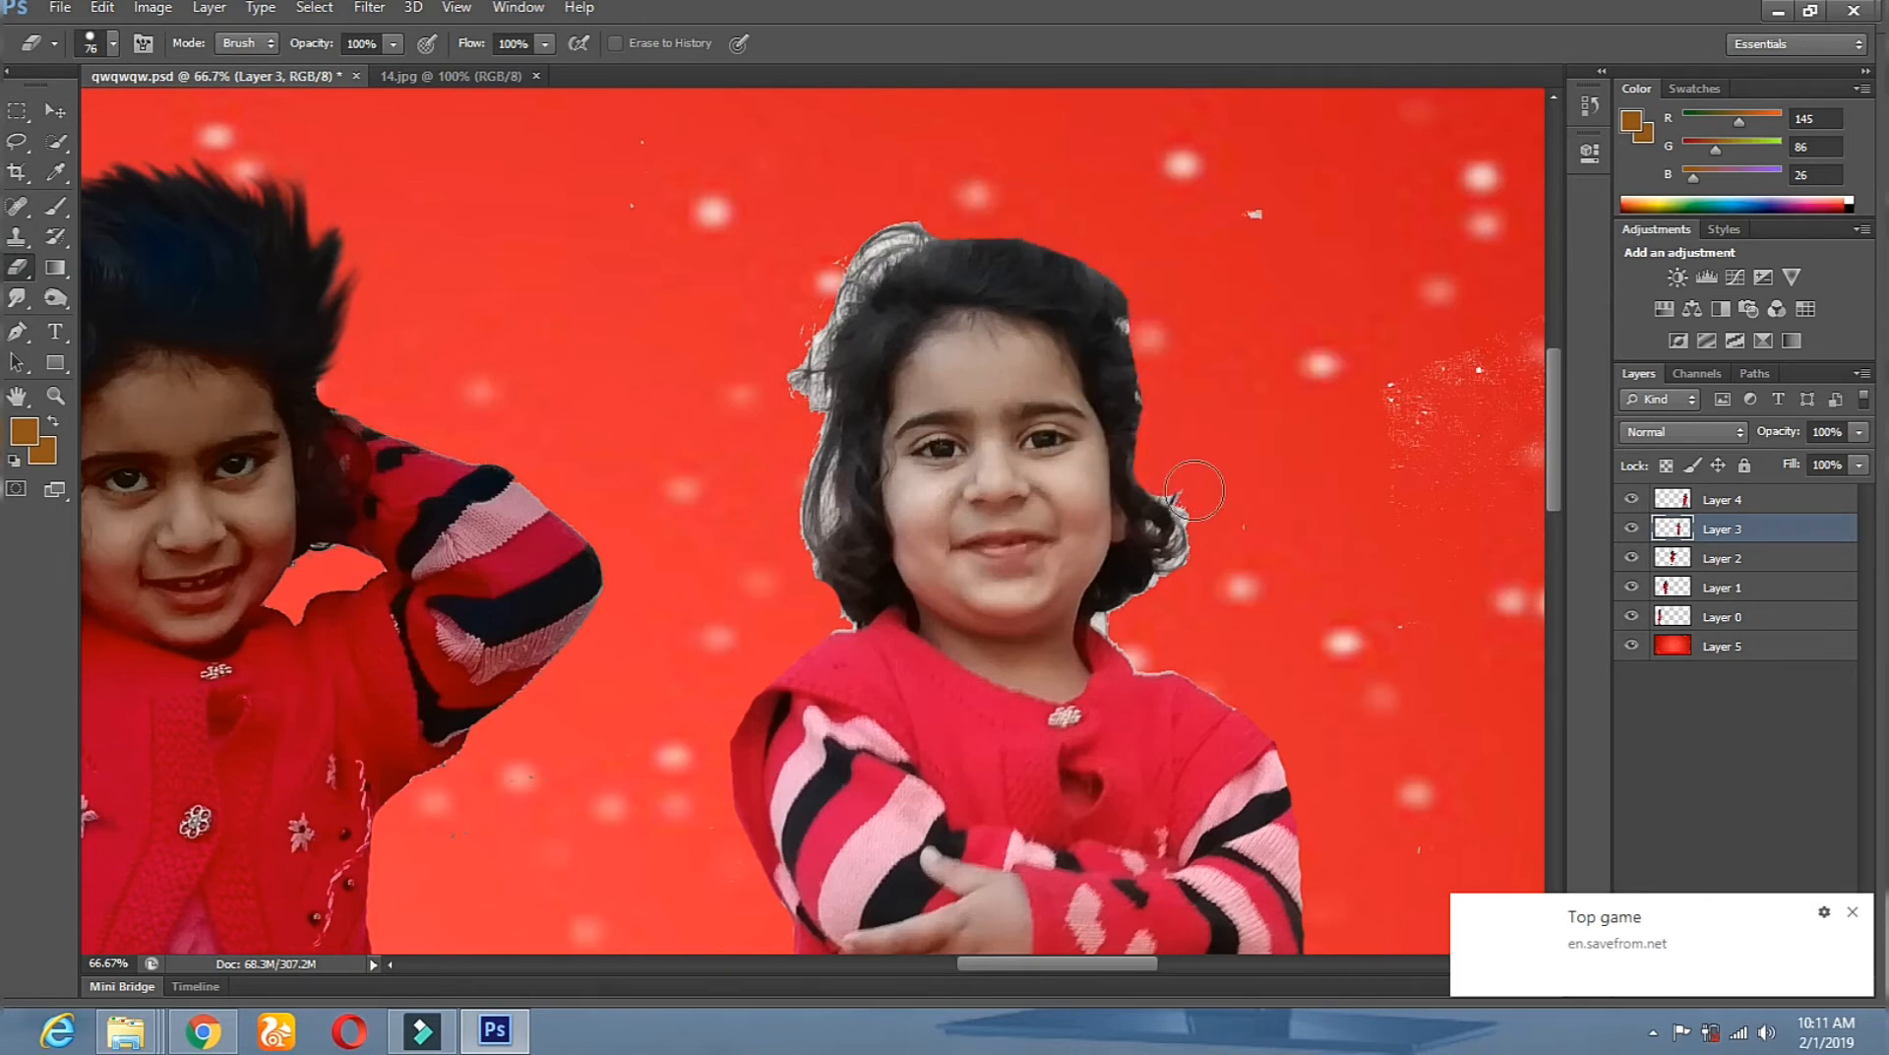
{"action": "mouse_move", "coordinate": [950, 212]}
{"action": "left_mouse_down"}
{"action": "mouse_move", "coordinate": [821, 300]}
{"action": "mouse_move", "coordinate": [800, 352]}
{"action": "mouse_move", "coordinate": [807, 580]}
{"action": "left_mouse_up"}
Zoom back onto the arms-crossed girl's head and smudge the top, left and right hair into wisps.
{"action": "left_click_drag", "start_coordinate": [1041, 589], "coordinate": [639, 11]}
{"action": "left_click_drag", "start_coordinate": [813, 500], "coordinate": [587, 85]}
{"action": "left_click_drag", "start_coordinate": [614, 193], "coordinate": [497, 469]}
{"action": "left_click", "coordinate": [56, 397]}
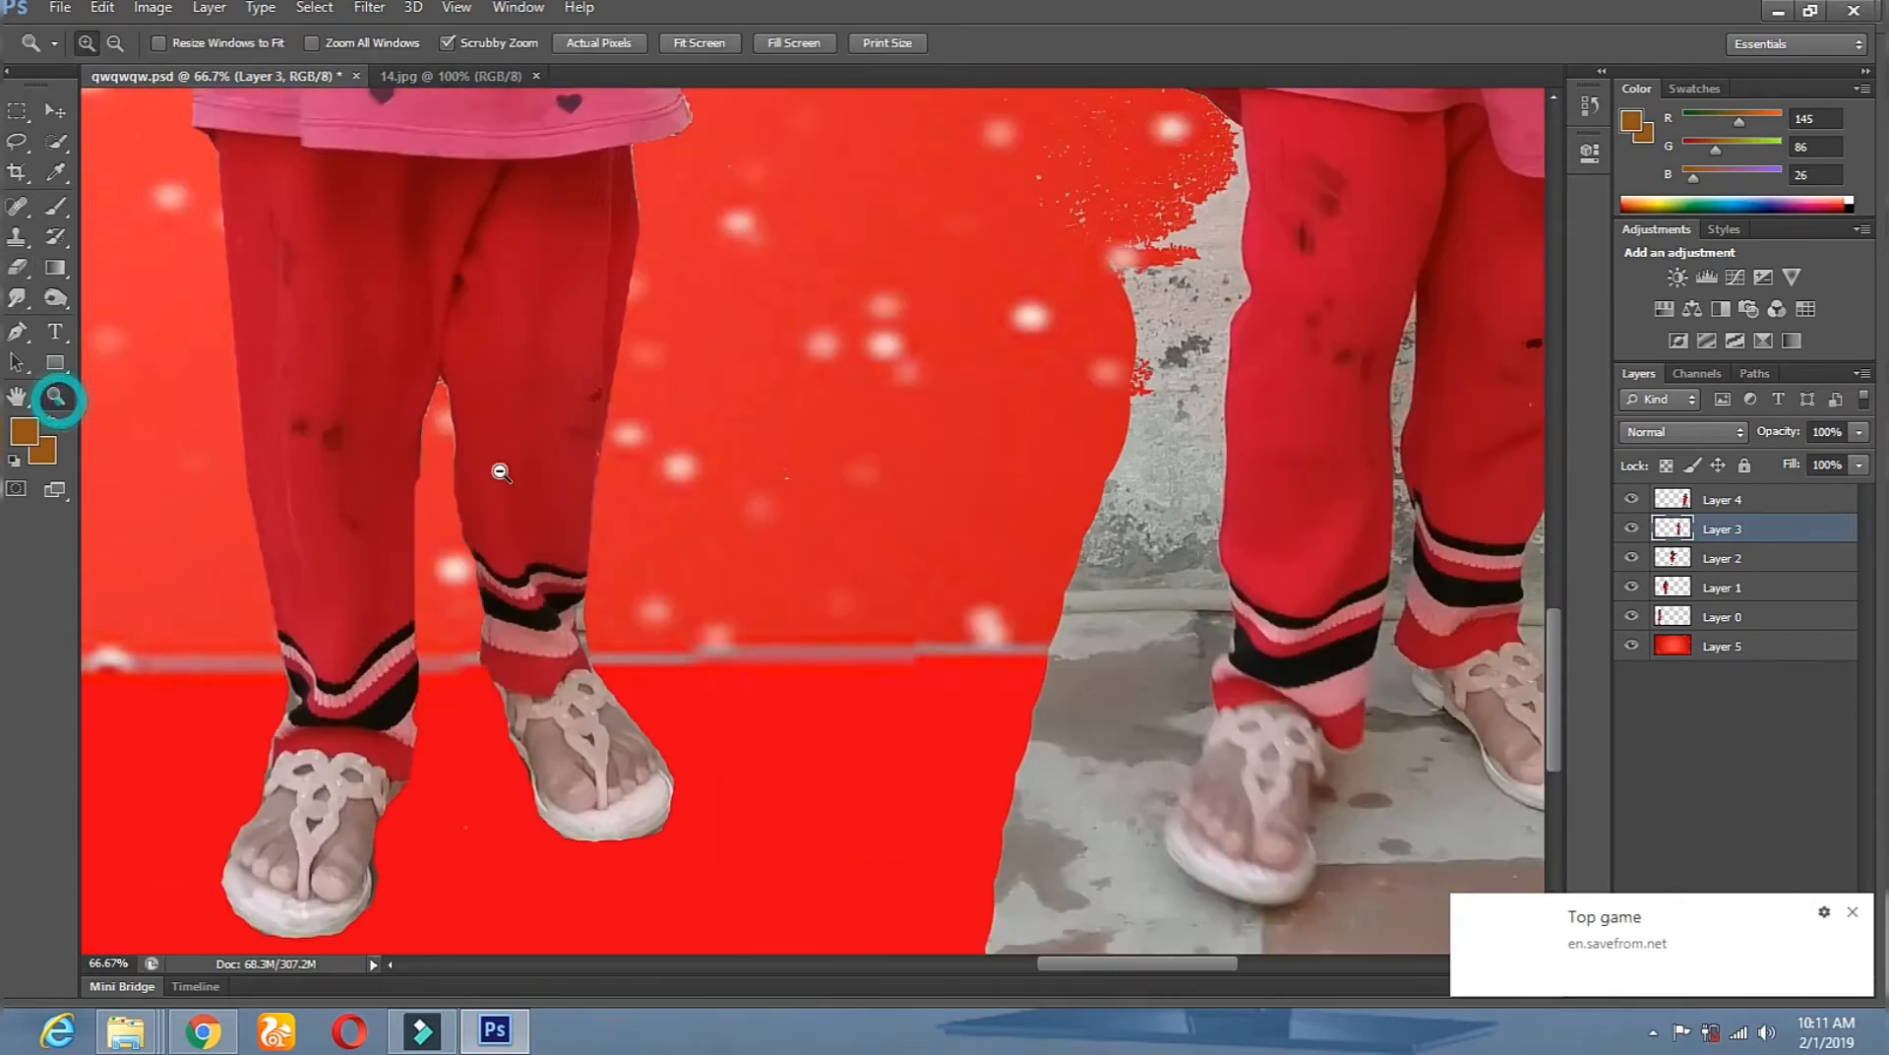
{"action": "key", "text": "ctrl+minus"}
{"action": "key", "text": "ctrl+minus"}
{"action": "key", "text": "ctrl+minus"}
{"action": "key", "text": "ctrl+minus"}
{"action": "left_click", "coordinate": [1089, 256]}
{"action": "left_click", "coordinate": [1089, 258]}
{"action": "left_click", "coordinate": [1089, 258]}
{"action": "left_click", "coordinate": [1089, 258]}
{"action": "left_click", "coordinate": [924, 557], "text": "alt"}
{"action": "left_click", "coordinate": [924, 557], "text": "alt"}
{"action": "left_click", "coordinate": [924, 557], "text": "alt"}
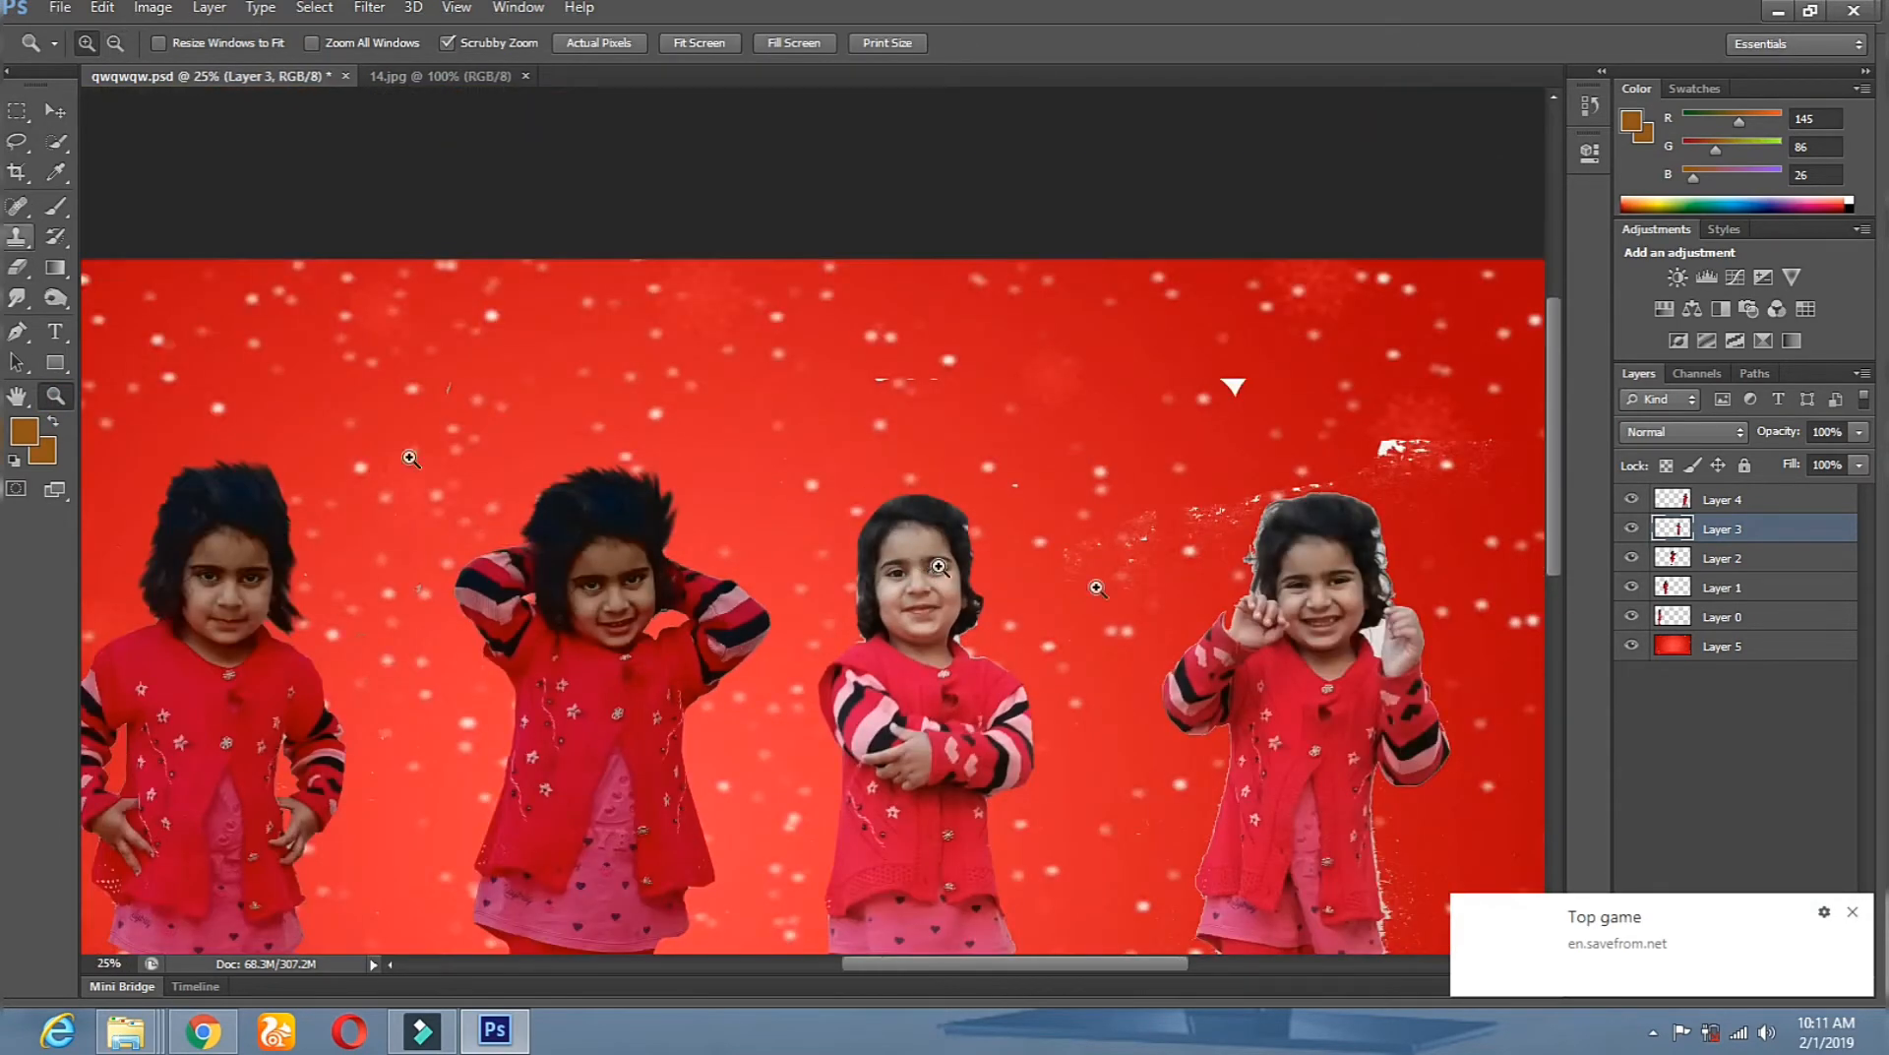
{"action": "left_click", "coordinate": [1087, 561]}
{"action": "left_click", "coordinate": [1087, 561]}
{"action": "left_click", "coordinate": [17, 298]}
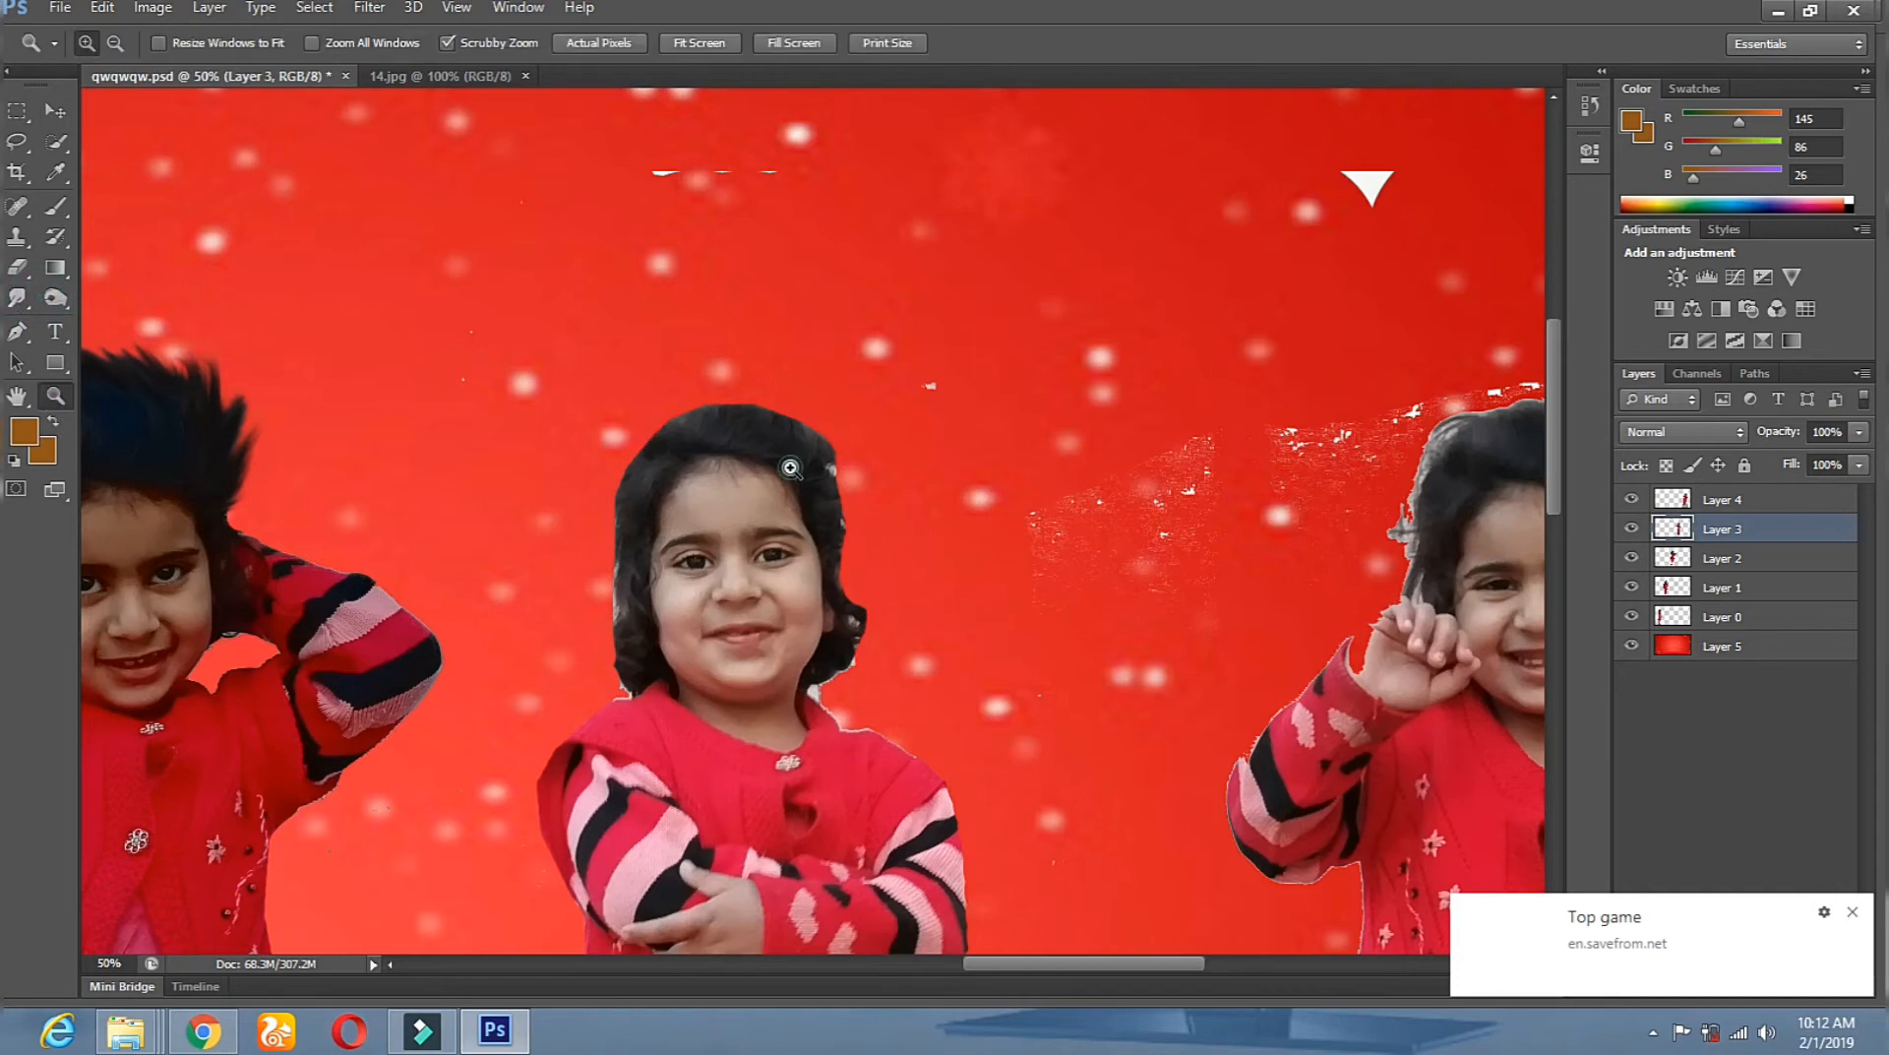
{"action": "scroll", "coordinate": [799, 476], "scroll_direction": "up", "scroll_amount": 1}
{"action": "mouse_move", "coordinate": [768, 399]}
{"action": "left_mouse_down"}
{"action": "mouse_move", "coordinate": [612, 433]}
{"action": "mouse_move", "coordinate": [569, 492]}
{"action": "mouse_move", "coordinate": [563, 753]}
{"action": "left_mouse_up"}
{"action": "mouse_move", "coordinate": [874, 607]}
{"action": "left_mouse_down"}
{"action": "mouse_move", "coordinate": [883, 736]}
{"action": "mouse_move", "coordinate": [864, 615]}
{"action": "mouse_move", "coordinate": [885, 639]}
{"action": "left_mouse_up"}
Smudge more right-side hair into spikes and burn the bluish and grey hair patches darker.
{"action": "mouse_move", "coordinate": [987, 710]}
{"action": "left_mouse_down"}
{"action": "mouse_move", "coordinate": [915, 511]}
{"action": "mouse_move", "coordinate": [921, 624]}
{"action": "left_mouse_up"}
{"action": "left_click_drag", "start_coordinate": [809, 393], "coordinate": [827, 295]}
{"action": "mouse_move", "coordinate": [809, 481]}
{"action": "left_mouse_down"}
{"action": "mouse_move", "coordinate": [798, 465]}
{"action": "mouse_move", "coordinate": [830, 504]}
{"action": "left_mouse_up"}
{"action": "mouse_move", "coordinate": [895, 532]}
{"action": "left_mouse_down"}
{"action": "mouse_move", "coordinate": [867, 420]}
{"action": "mouse_move", "coordinate": [873, 506]}
{"action": "left_mouse_up"}
{"action": "key", "text": "o"}
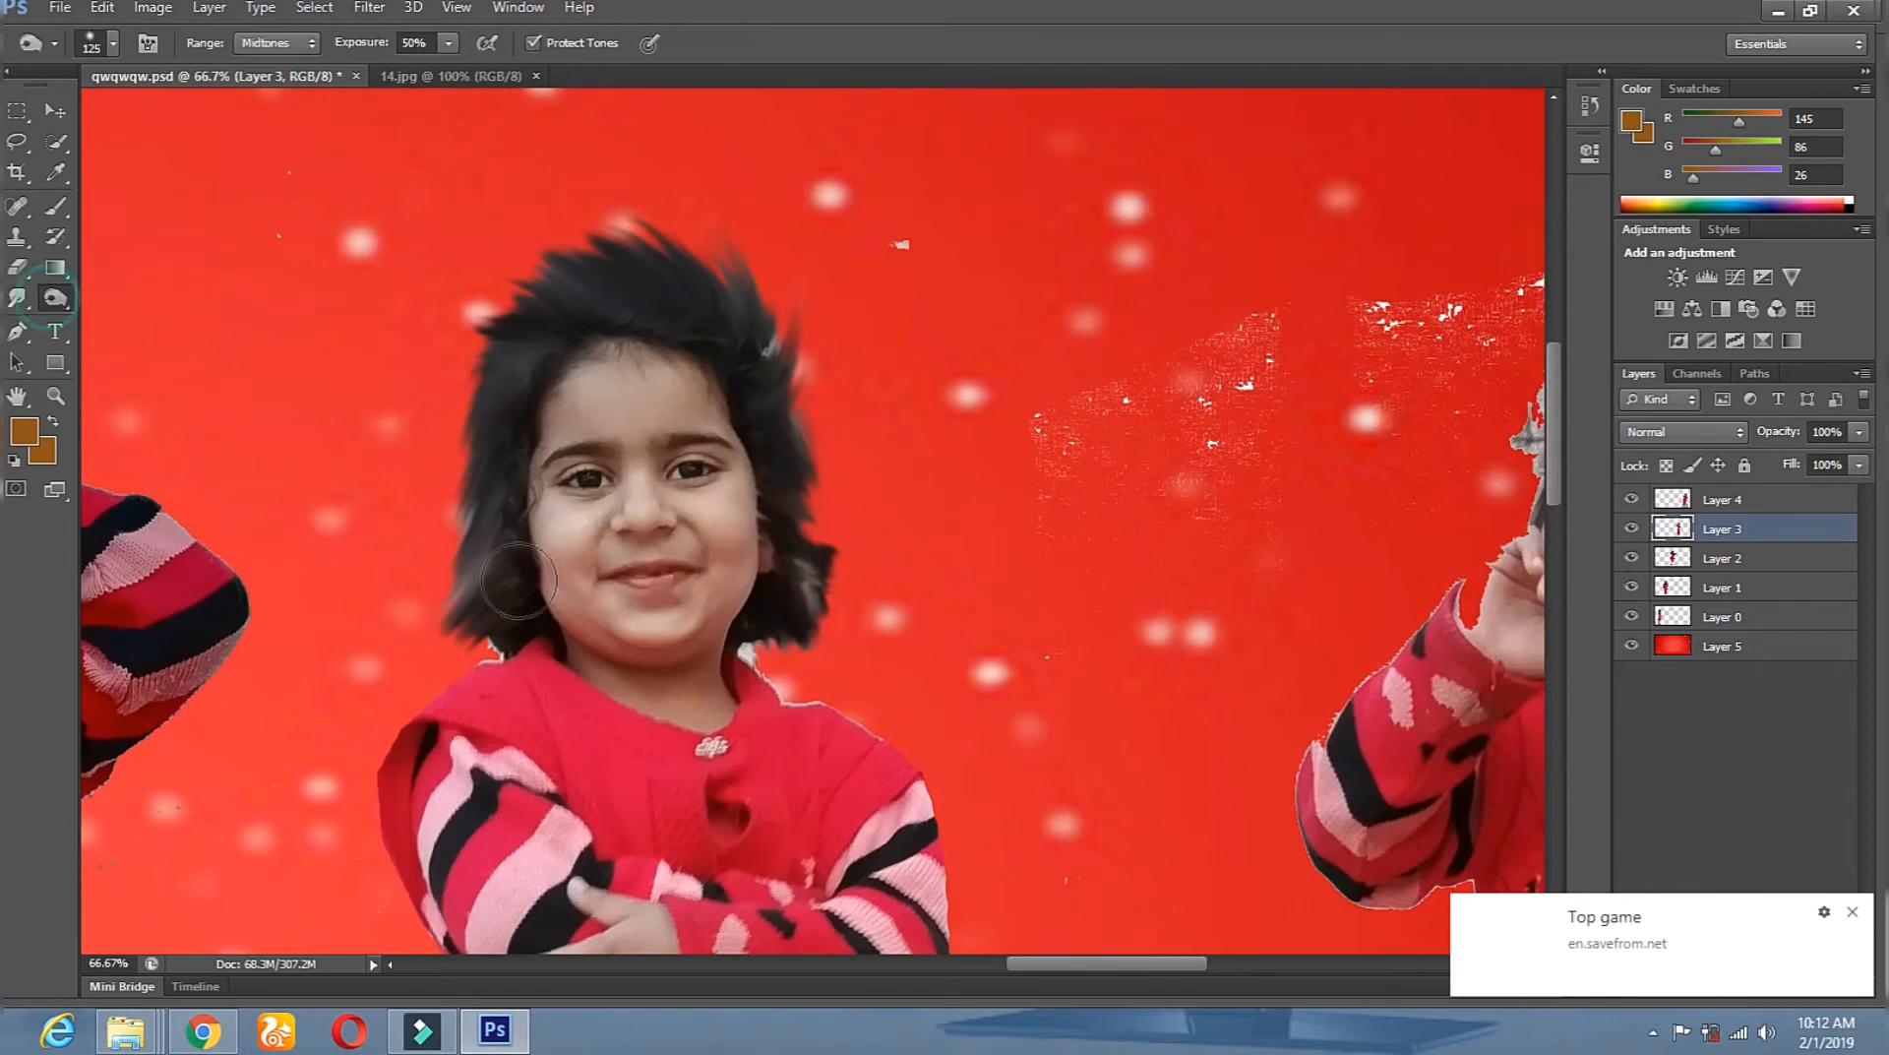
{"action": "left_click", "coordinate": [786, 373]}
{"action": "left_click", "coordinate": [825, 572]}
Zoom in further and smudge the top, top-left and right hair tips outward.
{"action": "key", "text": "z"}
{"action": "key", "text": "ctrl+minus"}
{"action": "key", "text": "ctrl+minus"}
{"action": "key", "text": "ctrl+minus"}
{"action": "key", "text": "ctrl+minus"}
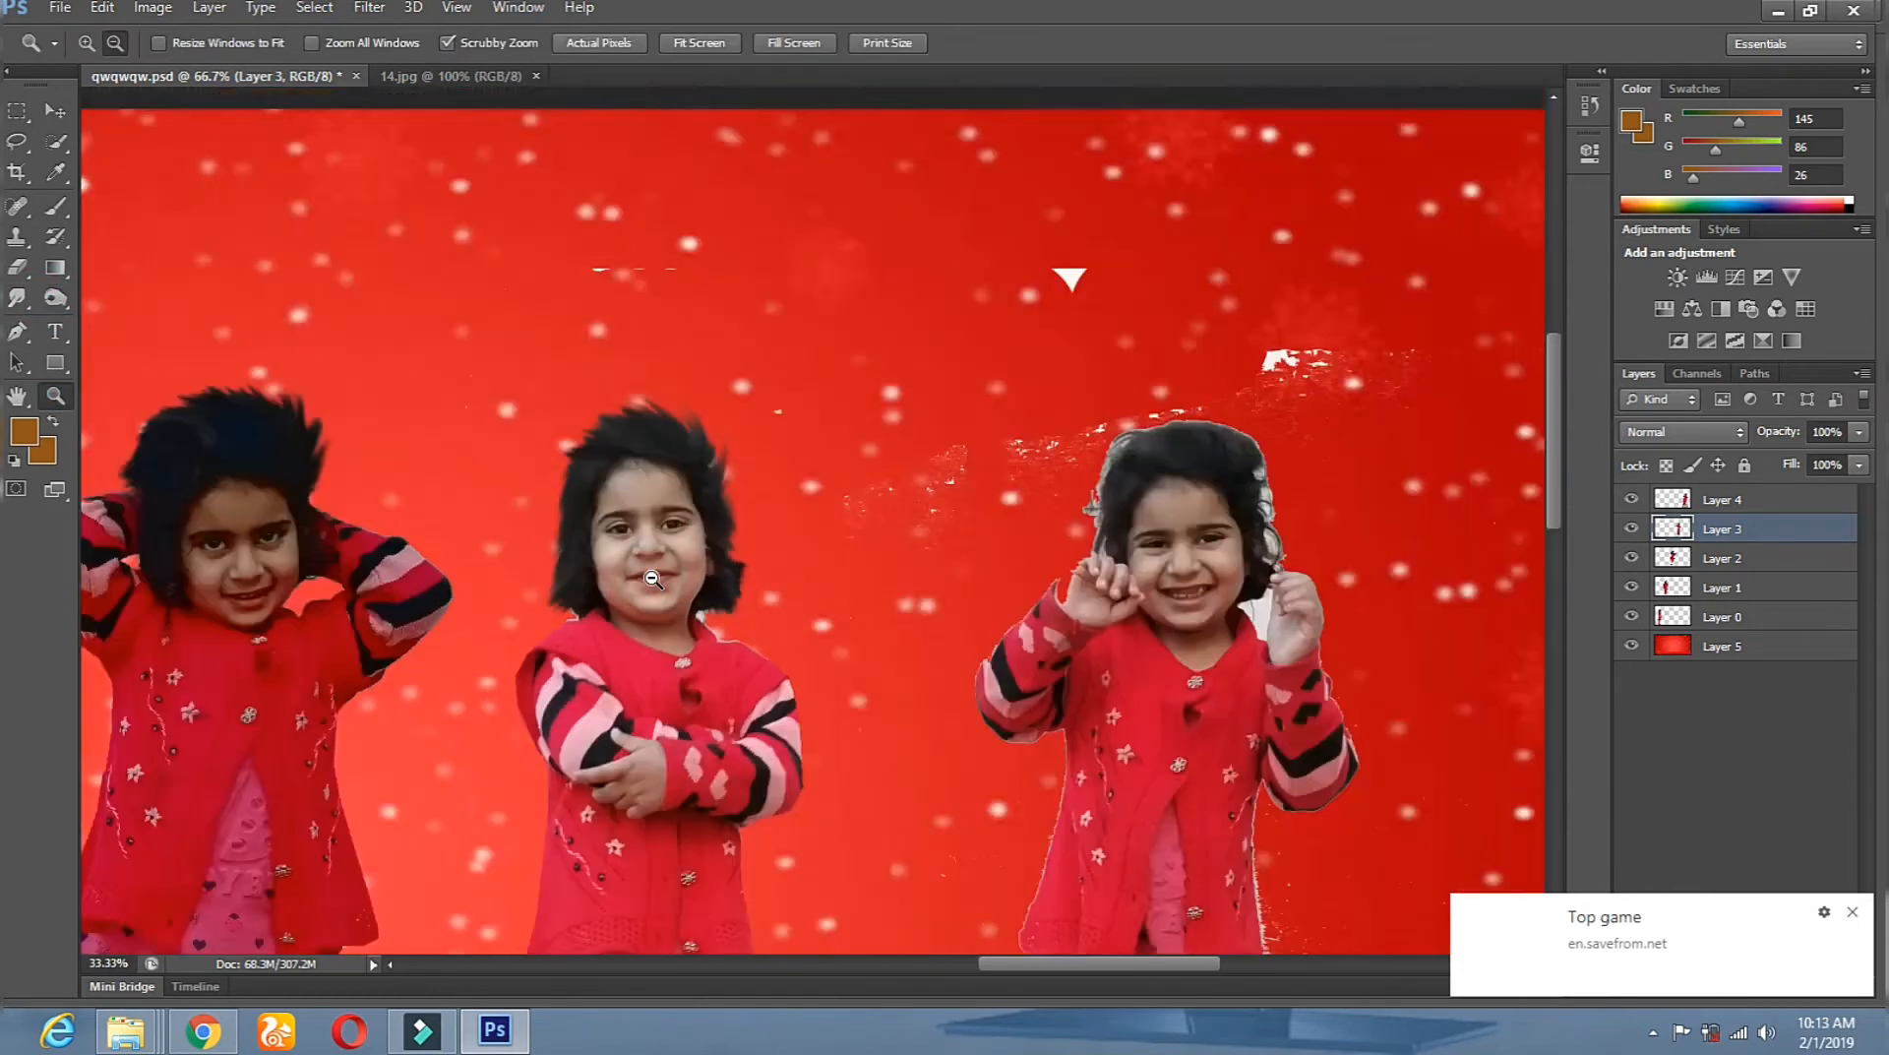
{"action": "left_click", "coordinate": [1083, 318]}
{"action": "left_click", "coordinate": [1083, 318]}
{"action": "left_click", "coordinate": [1080, 313]}
{"action": "left_click", "coordinate": [1074, 309]}
{"action": "left_click", "coordinate": [17, 298]}
{"action": "mouse_move", "coordinate": [966, 419]}
{"action": "left_mouse_down"}
{"action": "mouse_move", "coordinate": [951, 346]}
{"action": "mouse_move", "coordinate": [827, 364]}
{"action": "left_mouse_up"}
{"action": "mouse_move", "coordinate": [812, 414]}
{"action": "left_mouse_down"}
{"action": "mouse_move", "coordinate": [771, 381]}
{"action": "mouse_move", "coordinate": [740, 392]}
{"action": "left_mouse_up"}
{"action": "mouse_move", "coordinate": [1035, 502]}
{"action": "left_mouse_down"}
{"action": "mouse_move", "coordinate": [1022, 347]}
{"action": "mouse_move", "coordinate": [1020, 368]}
{"action": "left_mouse_up"}
Undo the straight strokes, redo the right hair edge as slanted wisps, and zoom out.
{"action": "key", "text": "ctrl+alt+z"}
{"action": "key", "text": "ctrl+alt+z"}
{"action": "mouse_move", "coordinate": [1006, 460]}
{"action": "left_mouse_down"}
{"action": "mouse_move", "coordinate": [1026, 394]}
{"action": "mouse_move", "coordinate": [1002, 372]}
{"action": "left_mouse_up"}
{"action": "left_click_drag", "start_coordinate": [1019, 484], "coordinate": [1045, 425]}
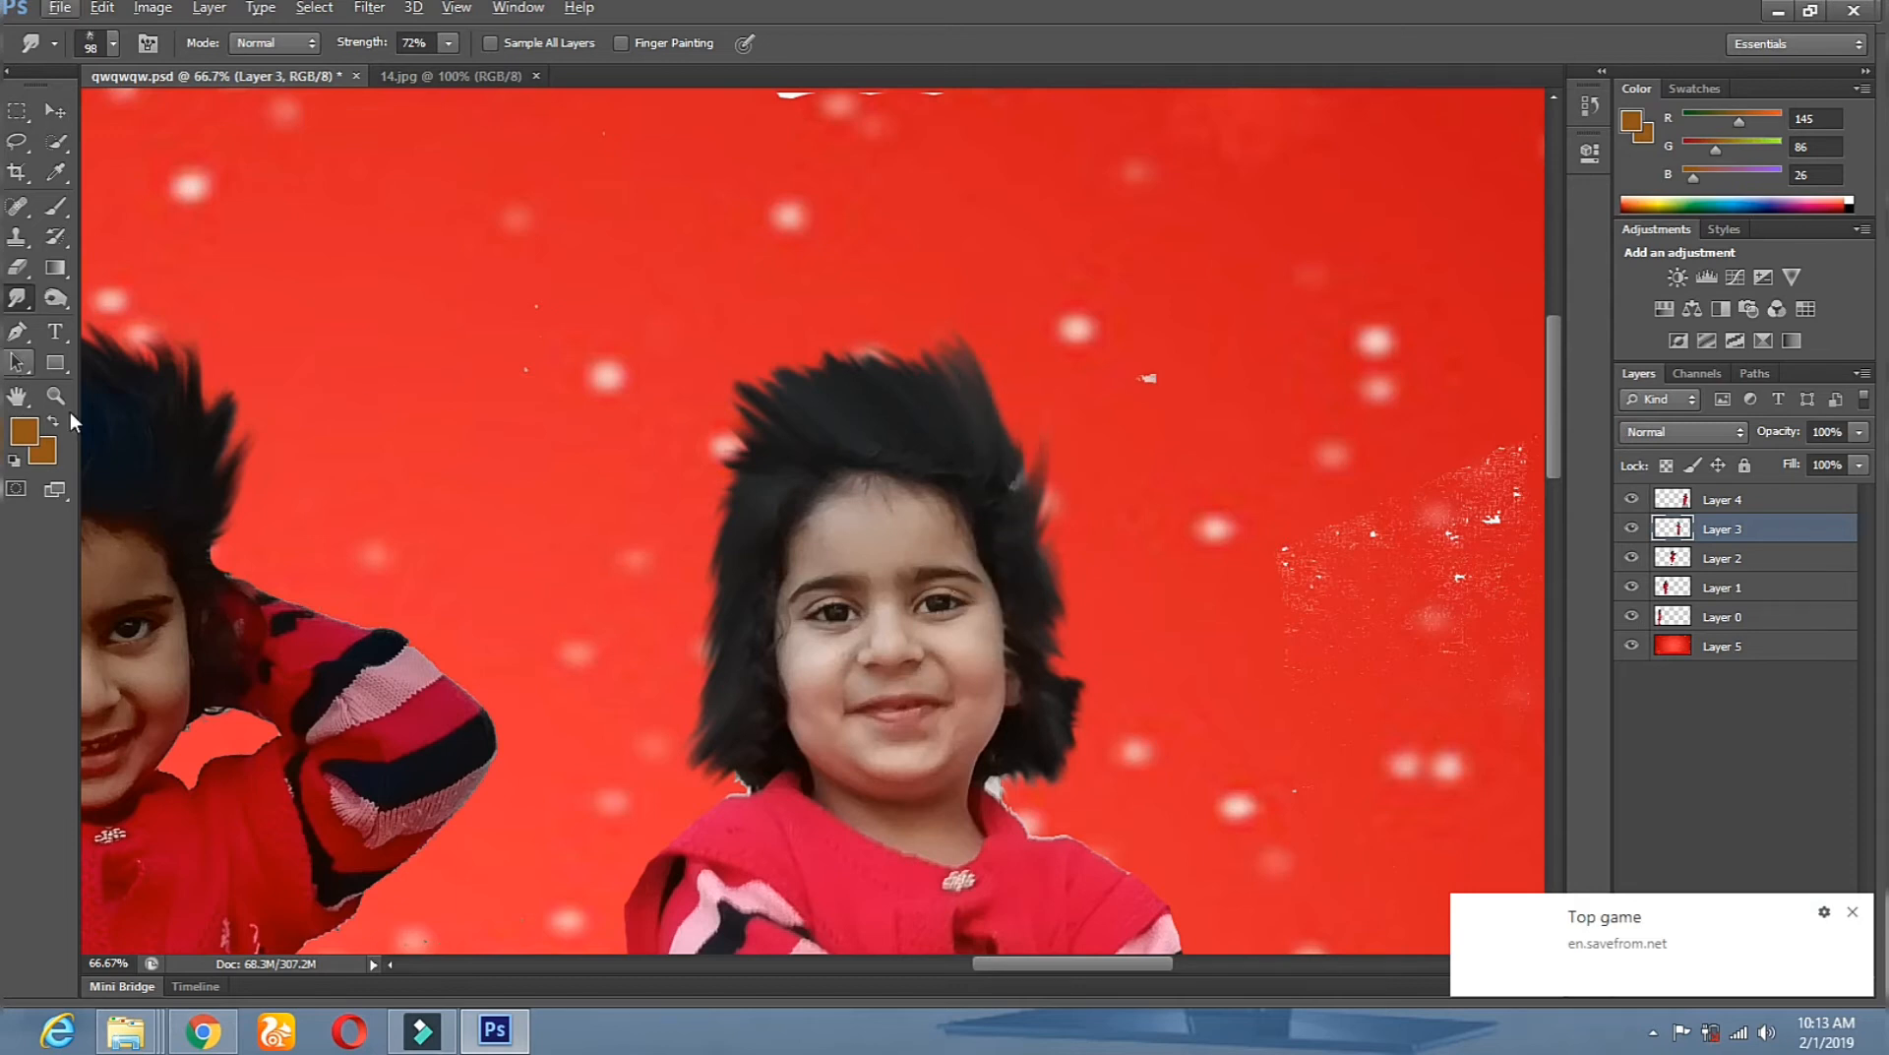
{"action": "left_click", "coordinate": [56, 398]}
{"action": "left_click", "coordinate": [725, 613], "text": "alt"}
{"action": "left_click", "coordinate": [725, 614], "text": "alt"}
{"action": "left_click", "coordinate": [725, 613], "text": "alt"}
{"action": "left_click", "coordinate": [725, 615], "text": "alt"}
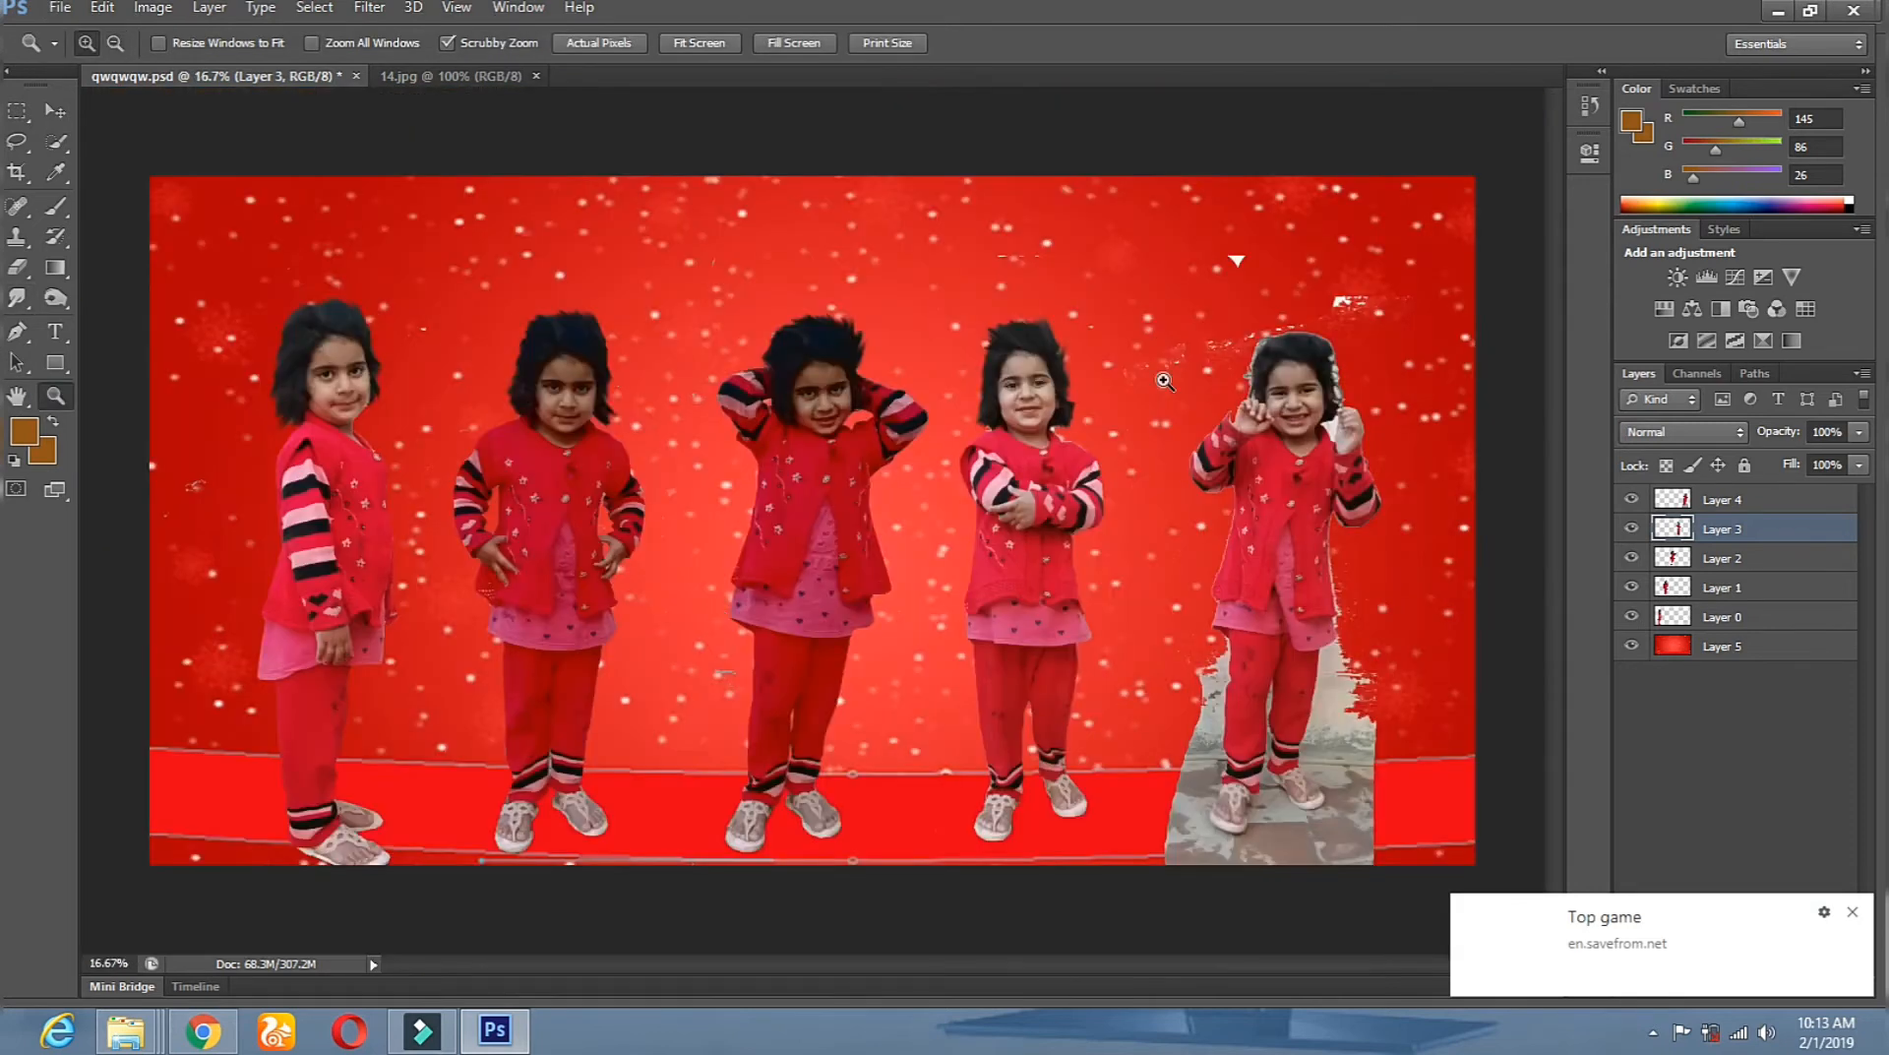
{"action": "left_click", "coordinate": [1401, 395]}
{"action": "left_click", "coordinate": [1400, 396]}
Select Layer 4 and erase the grey floor beside the hands-raised girl's legs and left sandal.
{"action": "left_click_drag", "start_coordinate": [1290, 675], "coordinate": [823, 520]}
{"action": "left_click", "coordinate": [56, 112]}
{"action": "right_click", "coordinate": [653, 384]}
{"action": "left_click", "coordinate": [686, 395]}
{"action": "left_click", "coordinate": [16, 268]}
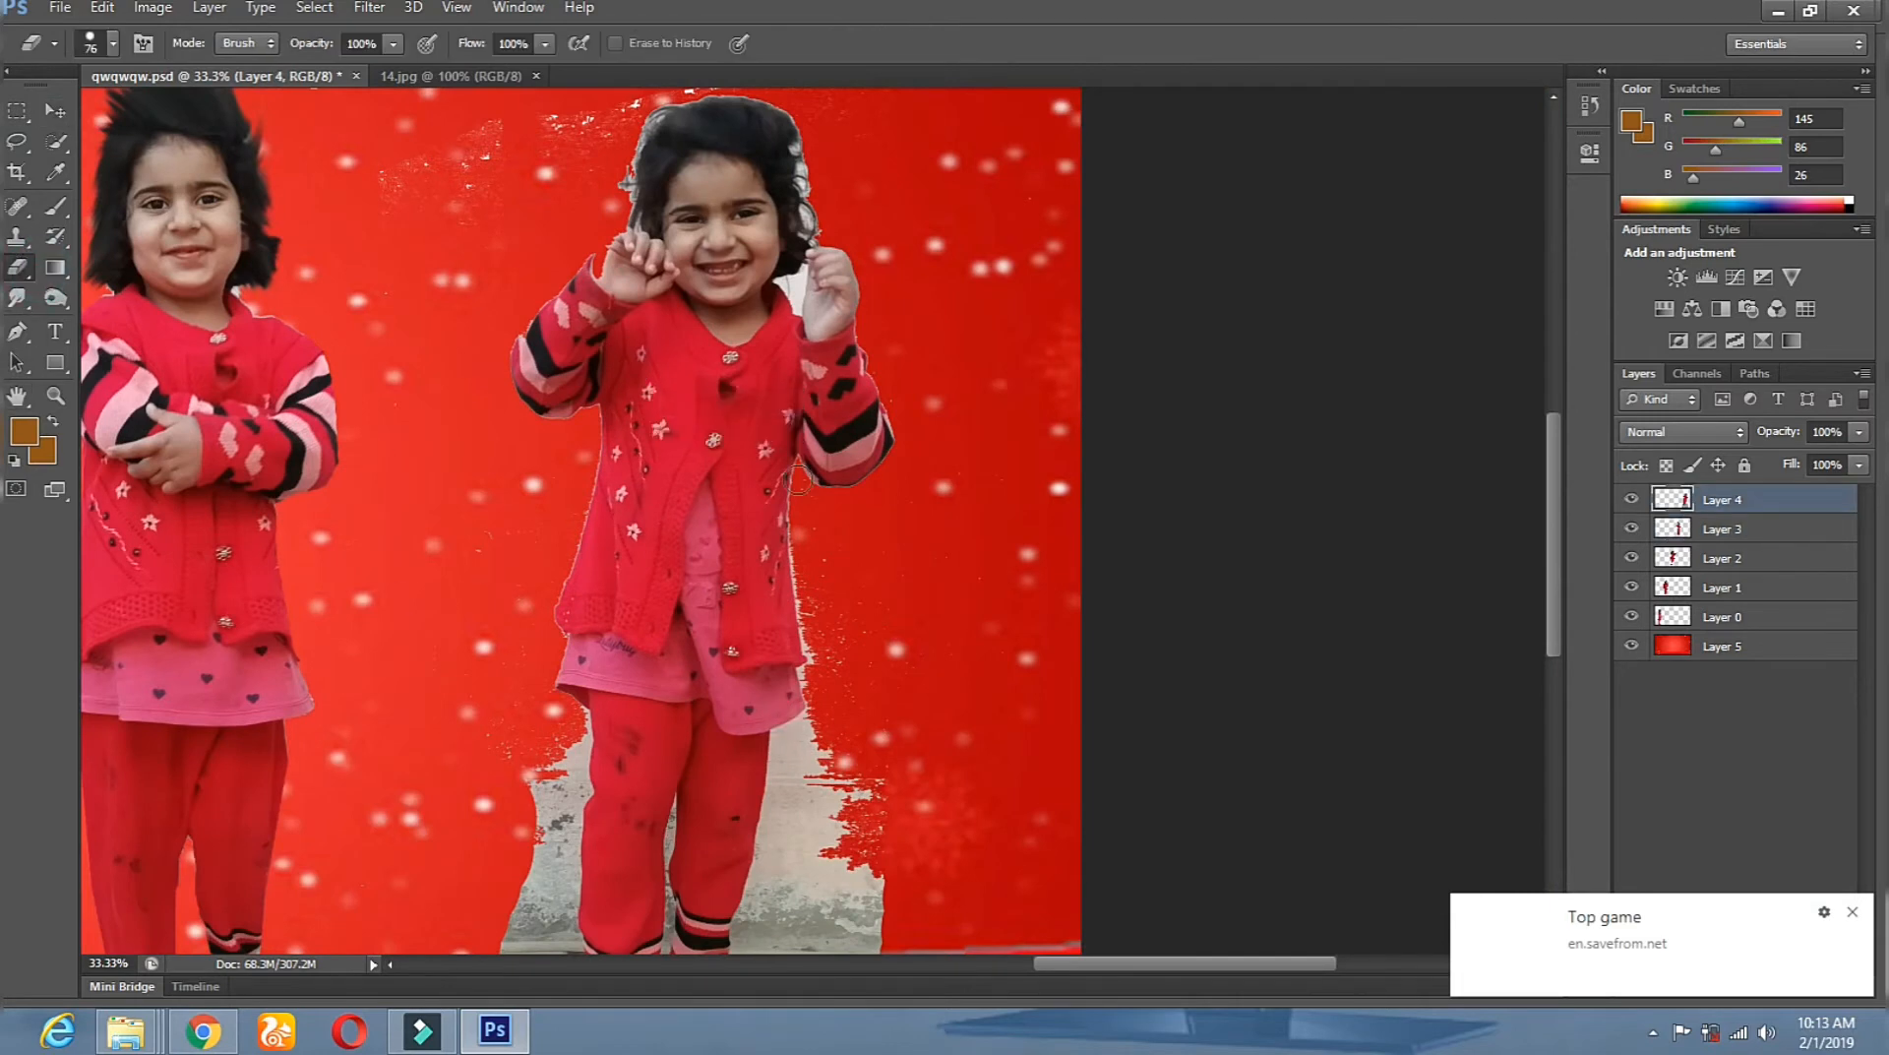
{"action": "mouse_move", "coordinate": [788, 741]}
{"action": "left_mouse_down"}
{"action": "mouse_move", "coordinate": [764, 847]}
{"action": "mouse_move", "coordinate": [740, 625]}
{"action": "left_mouse_up"}
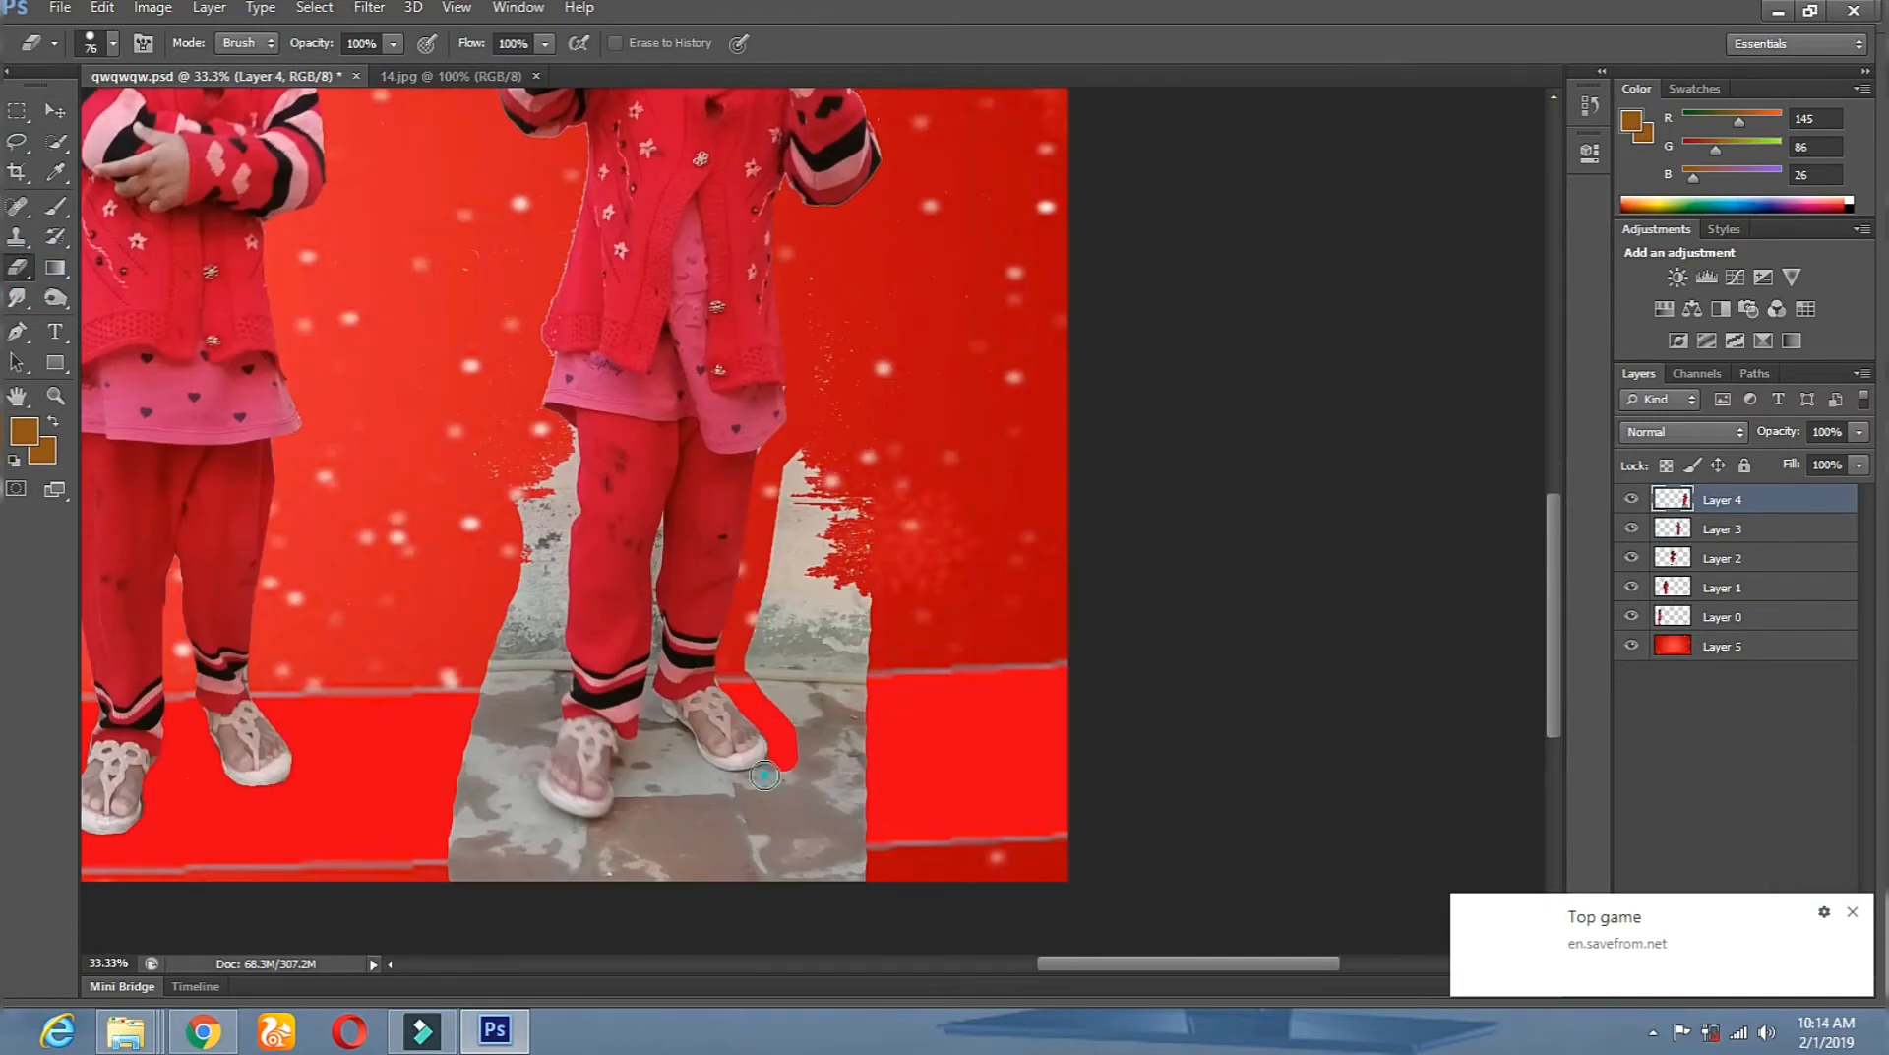
{"action": "left_click_drag", "start_coordinate": [654, 719], "coordinate": [623, 802]}
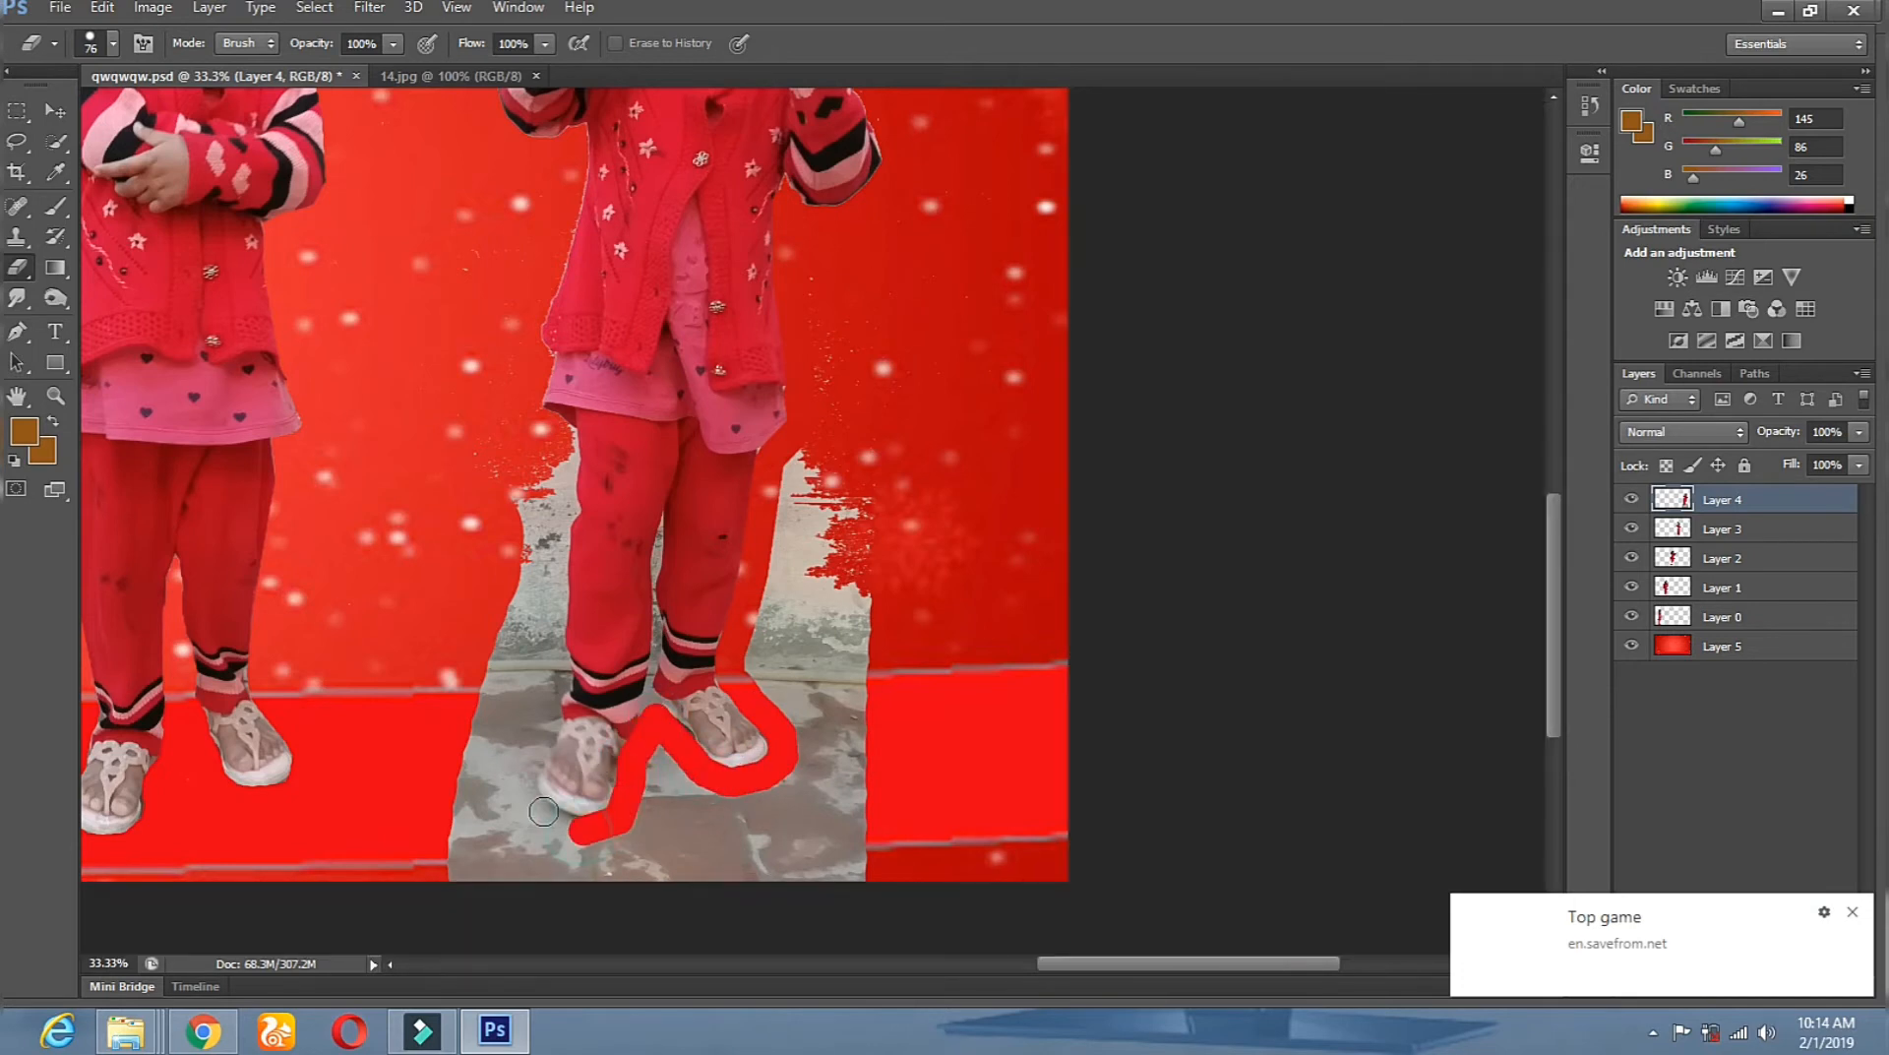
{"action": "left_click_drag", "start_coordinate": [547, 710], "coordinate": [559, 673]}
{"action": "left_click_drag", "start_coordinate": [558, 549], "coordinate": [566, 445]}
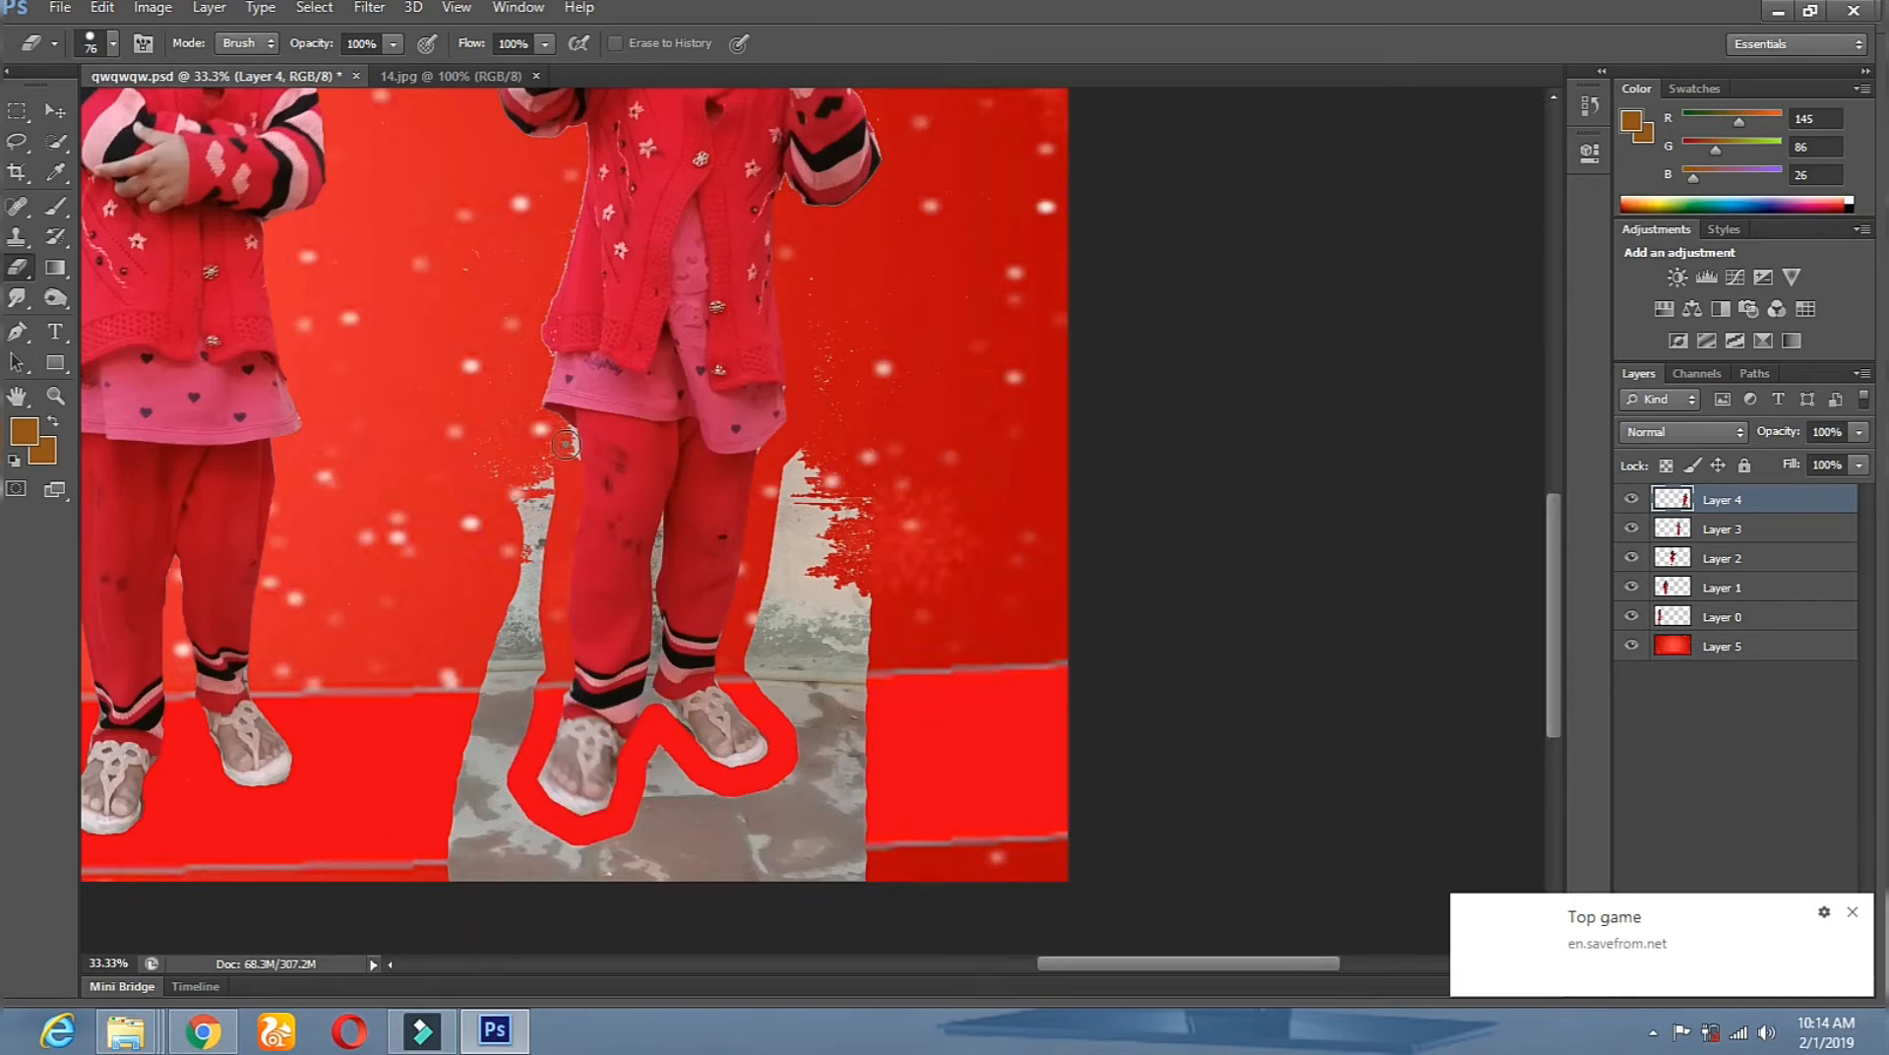
Enlarge the eraser to 112, then 156, and clear the remaining grey on both sides of the leg.
{"action": "left_click_drag", "start_coordinate": [581, 131], "coordinate": [581, 148]}
{"action": "right_click", "coordinate": [882, 331]}
{"action": "left_click_drag", "start_coordinate": [1033, 388], "coordinate": [1045, 388]}
{"action": "mouse_move", "coordinate": [534, 431]}
{"action": "left_mouse_down"}
{"action": "mouse_move", "coordinate": [533, 627]}
{"action": "mouse_move", "coordinate": [502, 744]}
{"action": "mouse_move", "coordinate": [522, 780]}
{"action": "mouse_move", "coordinate": [497, 910]}
{"action": "mouse_move", "coordinate": [462, 866]}
{"action": "mouse_move", "coordinate": [689, 778]}
{"action": "mouse_move", "coordinate": [795, 864]}
{"action": "left_mouse_up"}
{"action": "right_click", "coordinate": [940, 622]}
{"action": "left_click_drag", "start_coordinate": [1161, 671], "coordinate": [1205, 671]}
{"action": "mouse_move", "coordinate": [802, 453]}
{"action": "left_mouse_down"}
{"action": "mouse_move", "coordinate": [846, 688]}
{"action": "mouse_move", "coordinate": [738, 809]}
{"action": "left_mouse_up"}
At 100% zoom, Magic Erase the grey between her legs, then tidy the inner leg edge with the Eraser.
{"action": "left_click", "coordinate": [54, 396]}
{"action": "left_click", "coordinate": [620, 582]}
{"action": "left_click", "coordinate": [679, 600]}
{"action": "left_click", "coordinate": [716, 609]}
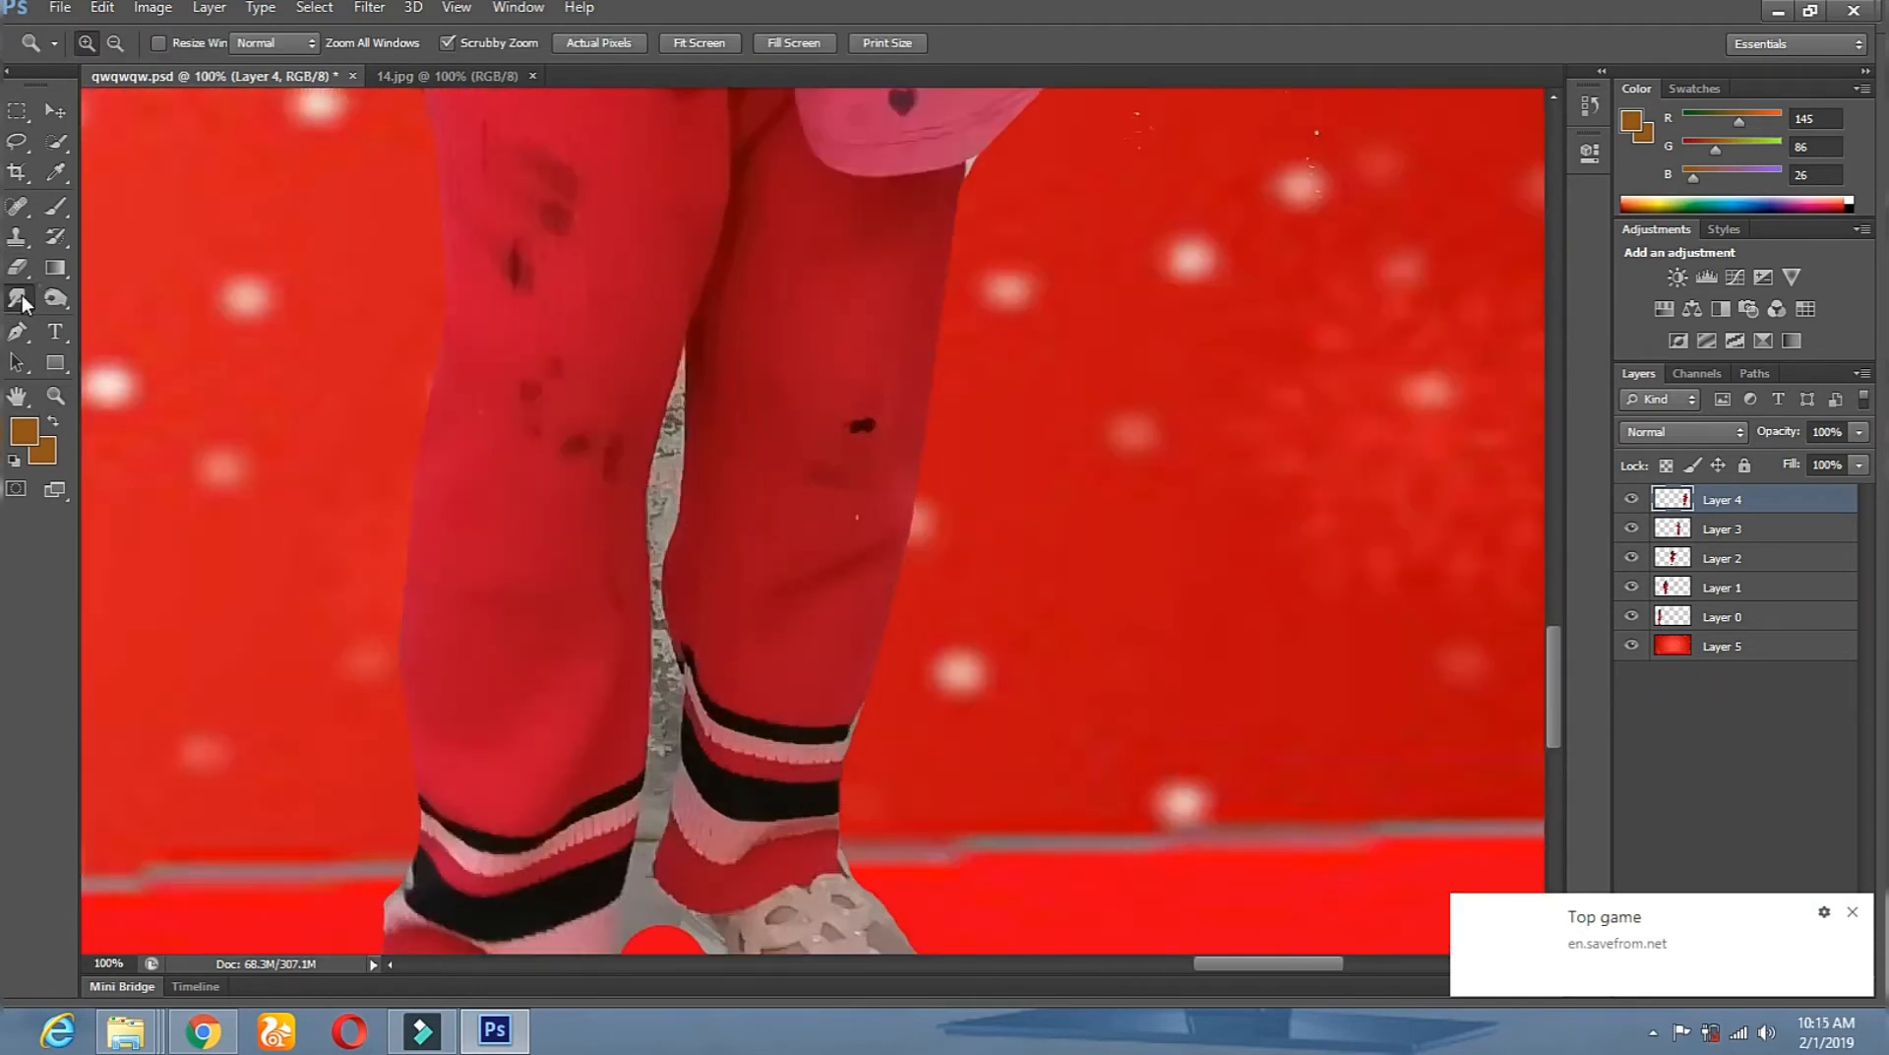
{"action": "right_click", "coordinate": [17, 268]}
{"action": "left_click", "coordinate": [128, 322]}
{"action": "left_click", "coordinate": [673, 499]}
{"action": "left_click", "coordinate": [677, 406]}
{"action": "right_click", "coordinate": [18, 269]}
{"action": "left_click", "coordinate": [128, 269]}
{"action": "right_click", "coordinate": [794, 513]}
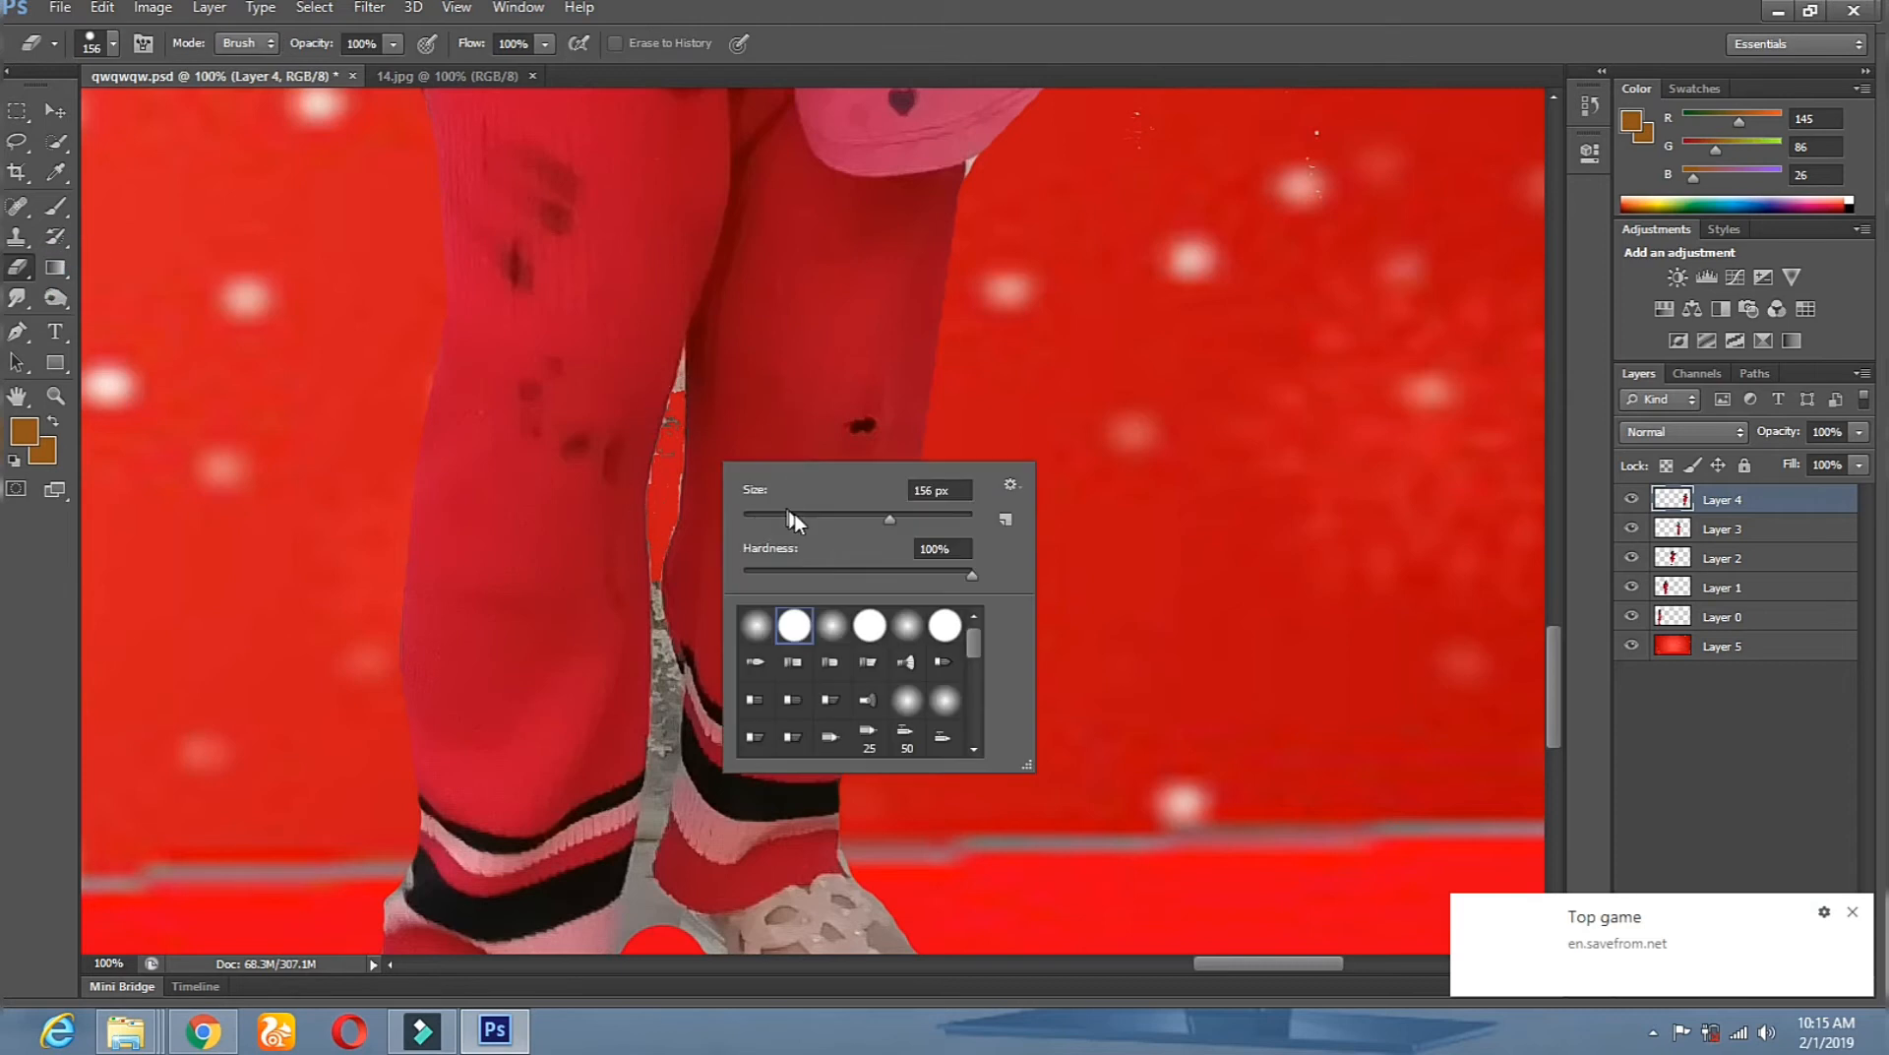
{"action": "left_click", "coordinate": [652, 498]}
{"action": "left_click_drag", "start_coordinate": [675, 410], "coordinate": [681, 366]}
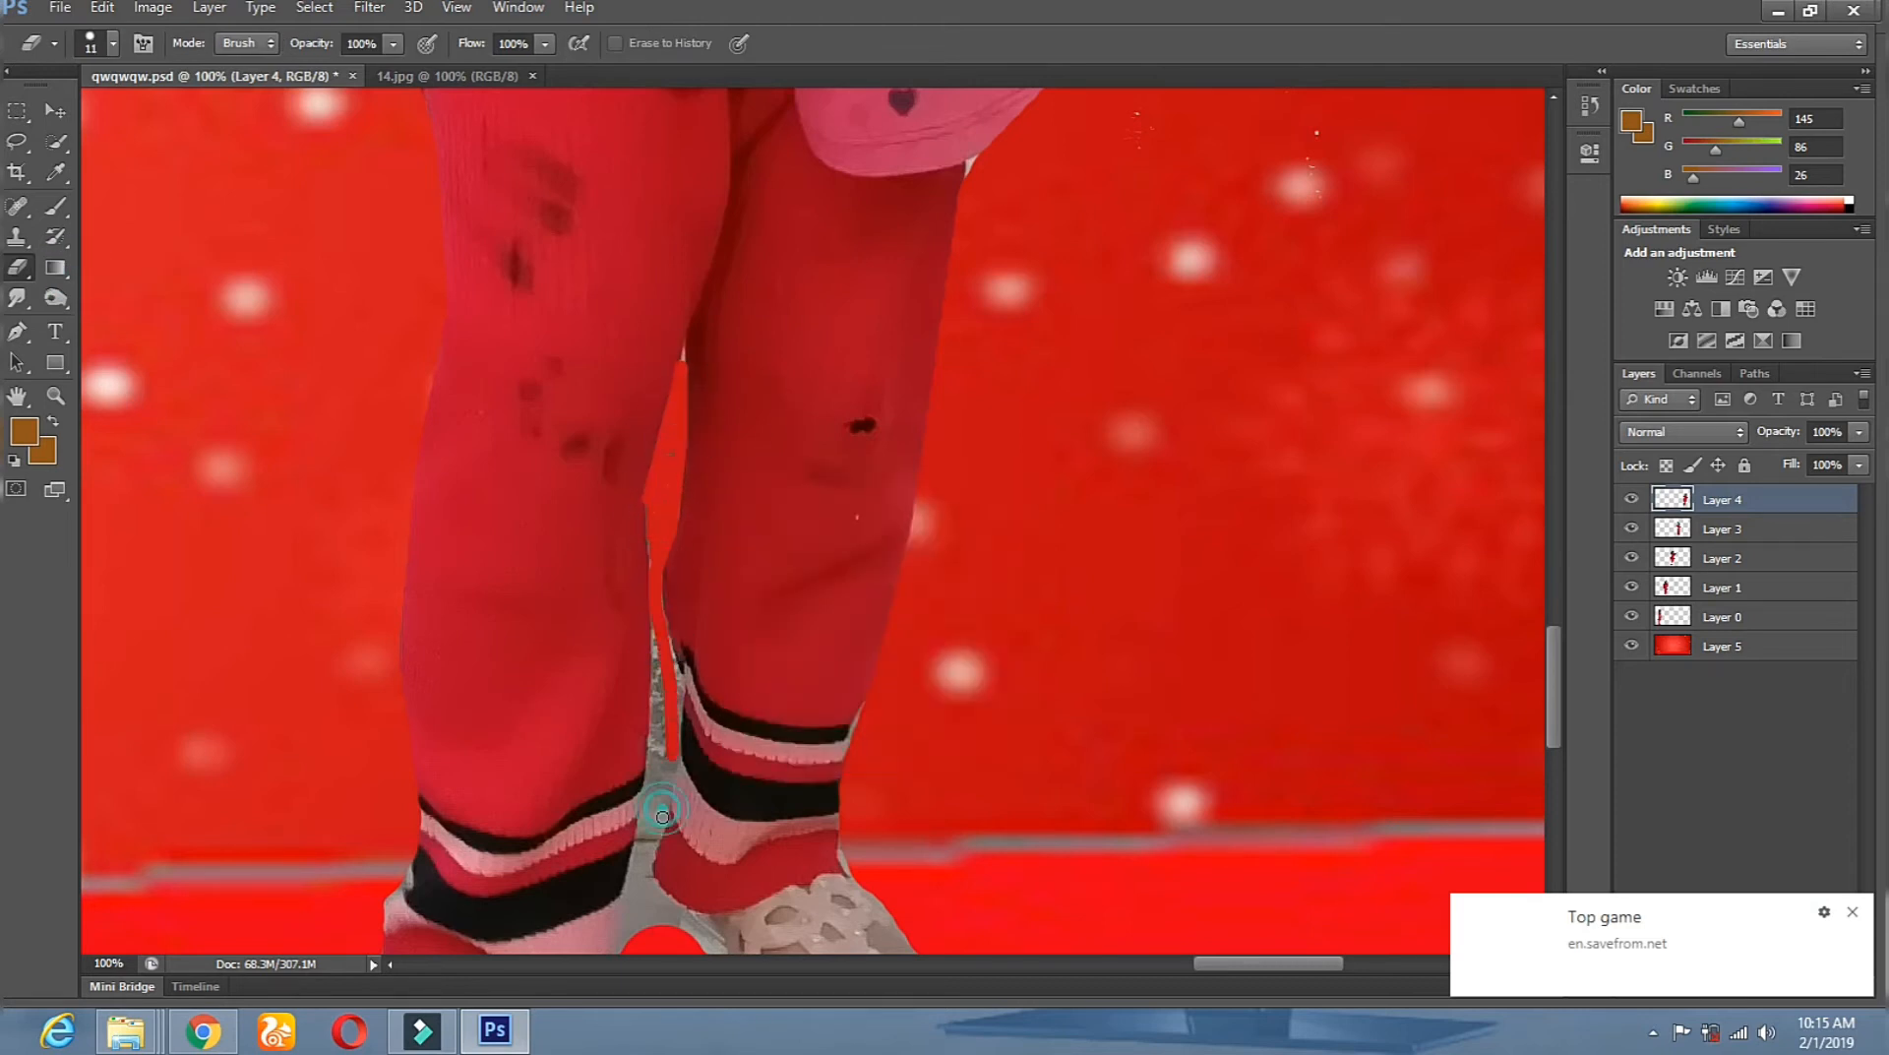
With a size 13 eraser, clear the grey sliver and the fringe around the sandal.
{"action": "left_click_drag", "start_coordinate": [751, 576], "coordinate": [756, 313]}
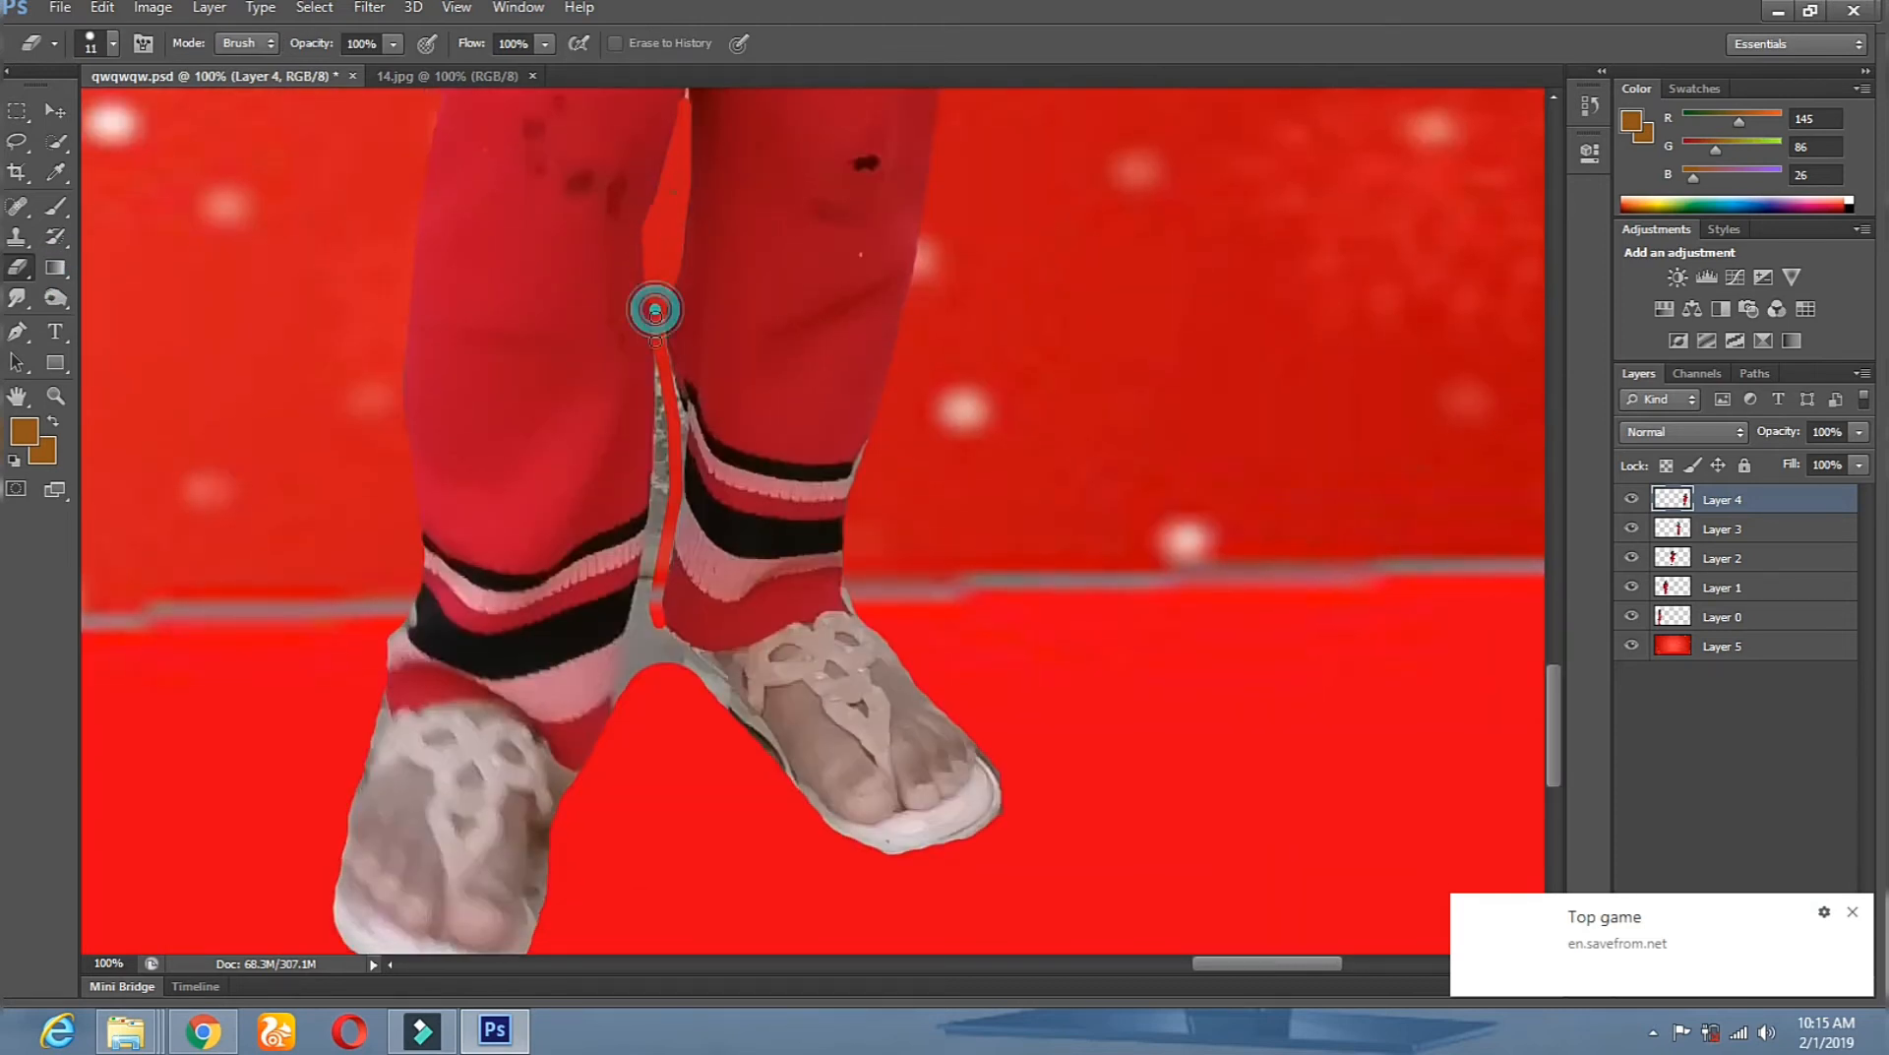
{"action": "right_click", "coordinate": [679, 524]}
{"action": "left_click", "coordinate": [722, 581]}
{"action": "left_click", "coordinate": [666, 418]}
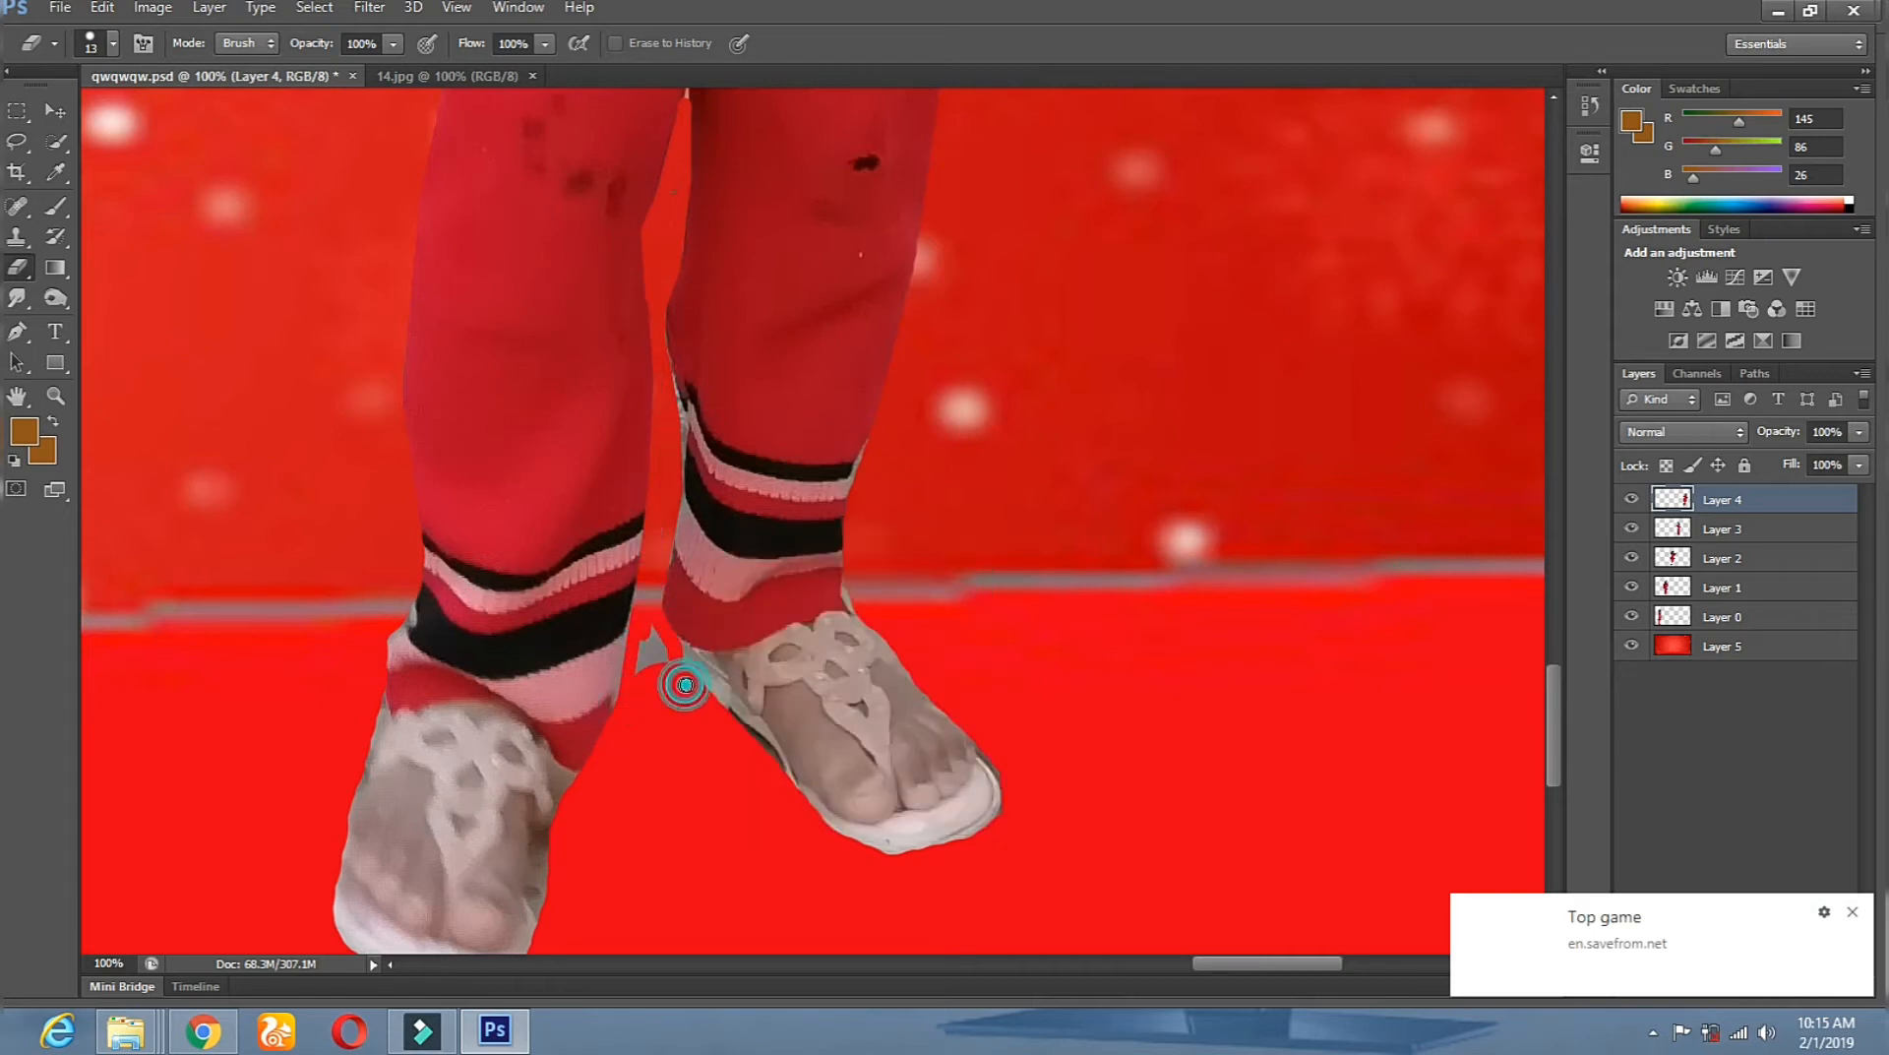
{"action": "left_click_drag", "start_coordinate": [716, 730], "coordinate": [758, 777]}
{"action": "mouse_move", "coordinate": [871, 868]}
{"action": "left_mouse_down"}
{"action": "mouse_move", "coordinate": [1013, 832]}
{"action": "mouse_move", "coordinate": [1003, 747]}
{"action": "left_mouse_up"}
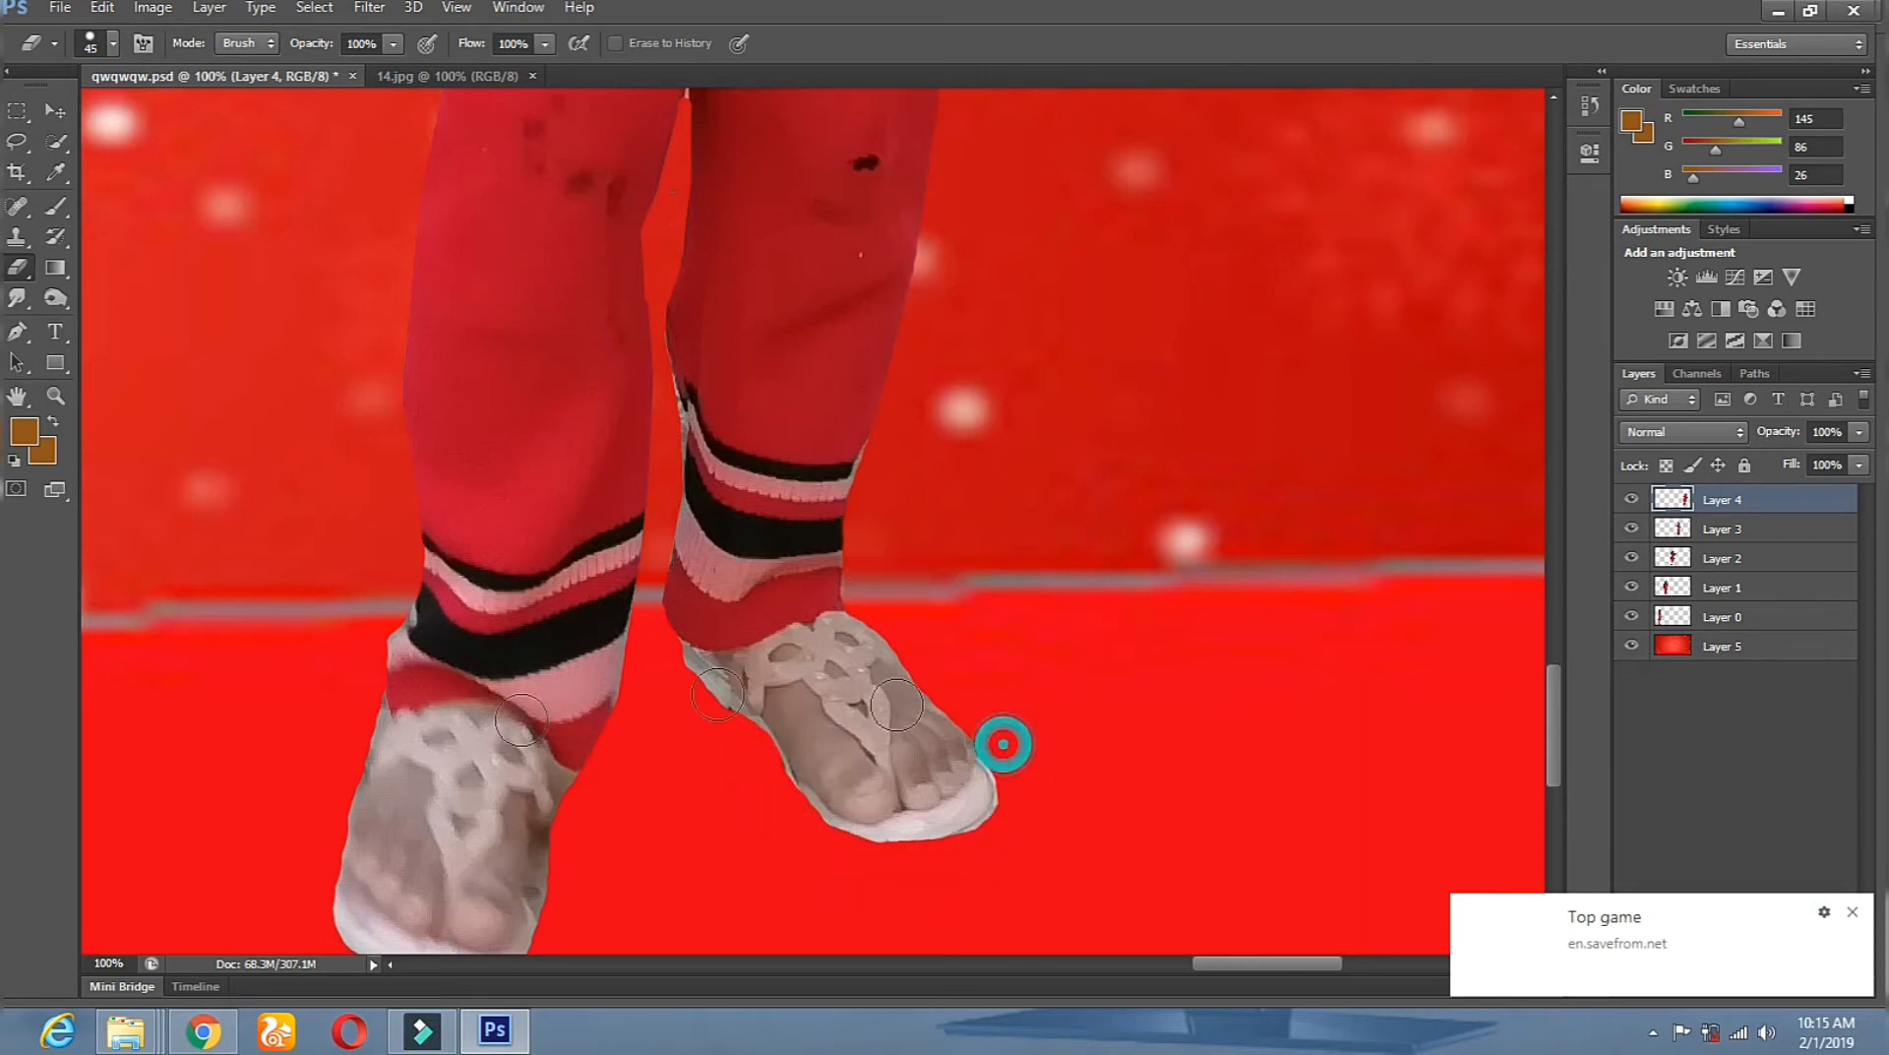
{"action": "left_click", "coordinate": [55, 397]}
{"action": "scroll", "coordinate": [629, 423], "scroll_direction": "down", "scroll_amount": 5}
{"action": "scroll", "coordinate": [1338, 376], "scroll_direction": "up", "scroll_amount": 4}
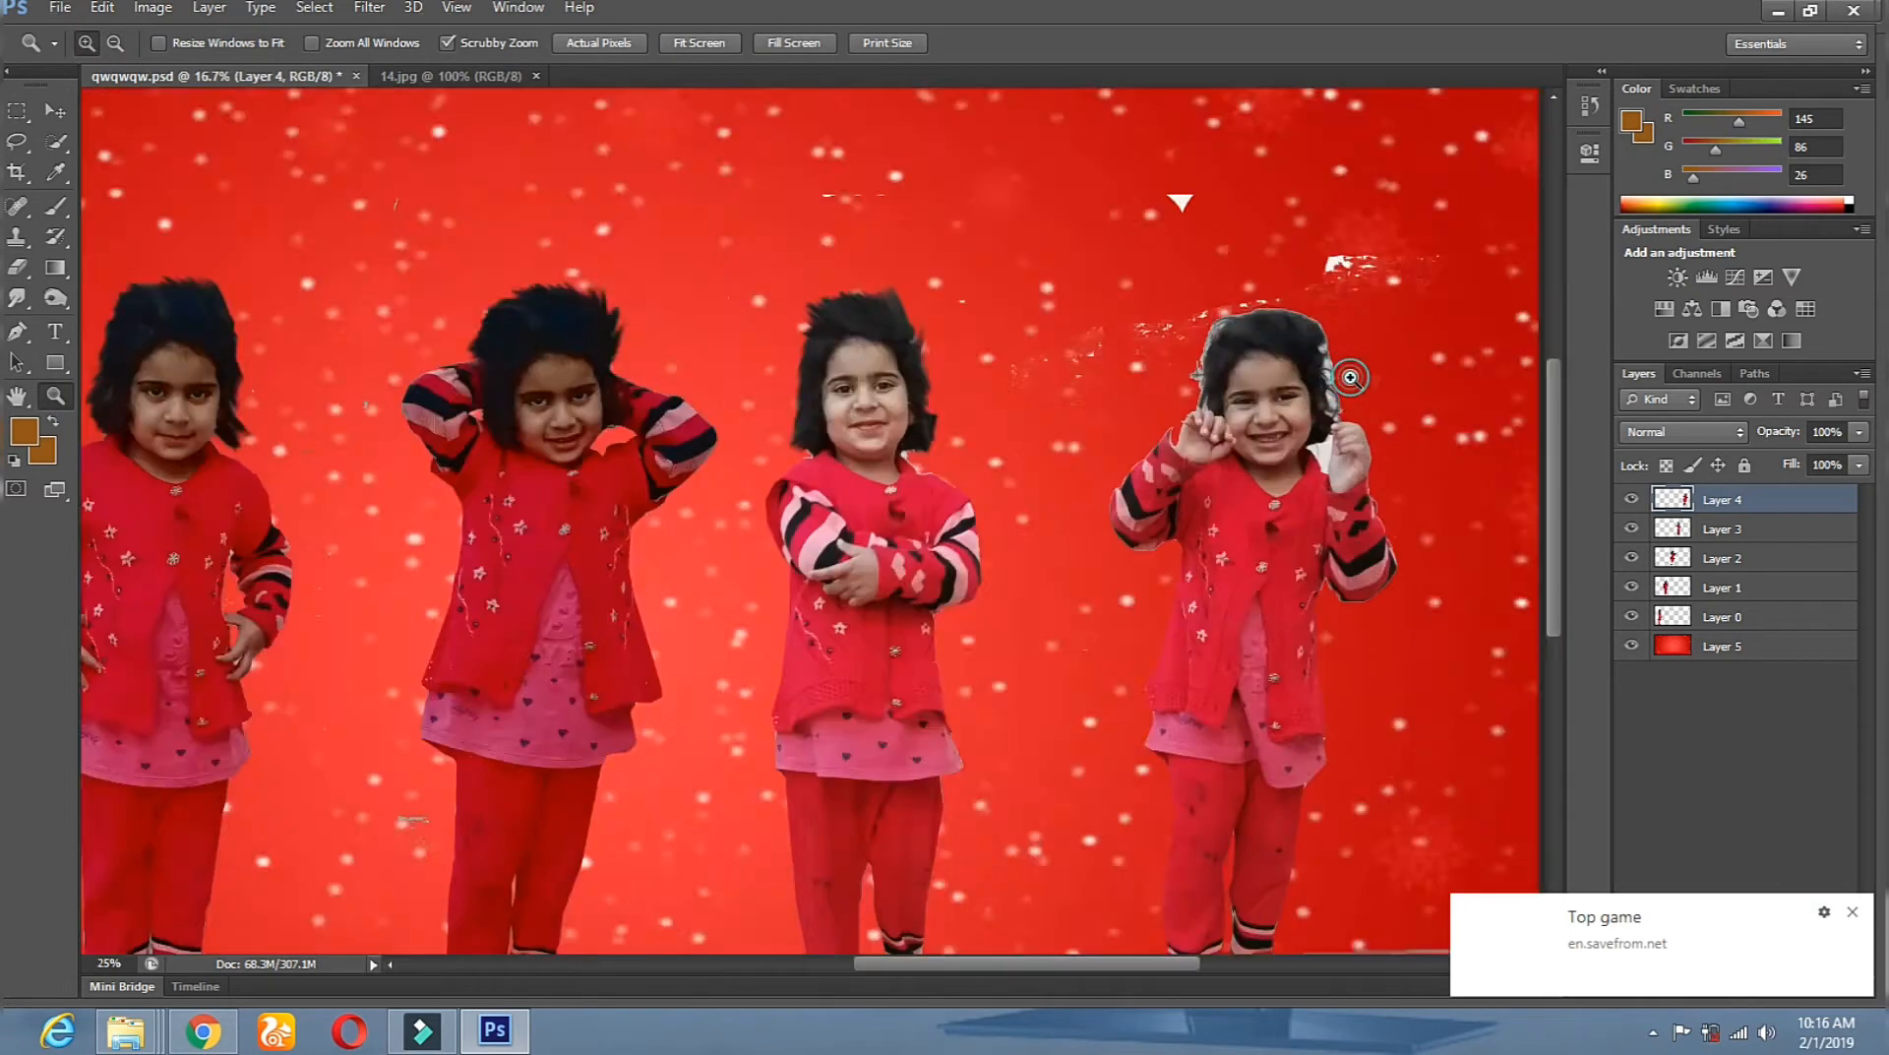
Erase the white speckles around her hair and set the eraser to 62 px.
{"action": "left_click", "coordinate": [17, 297]}
{"action": "left_click", "coordinate": [26, 278]}
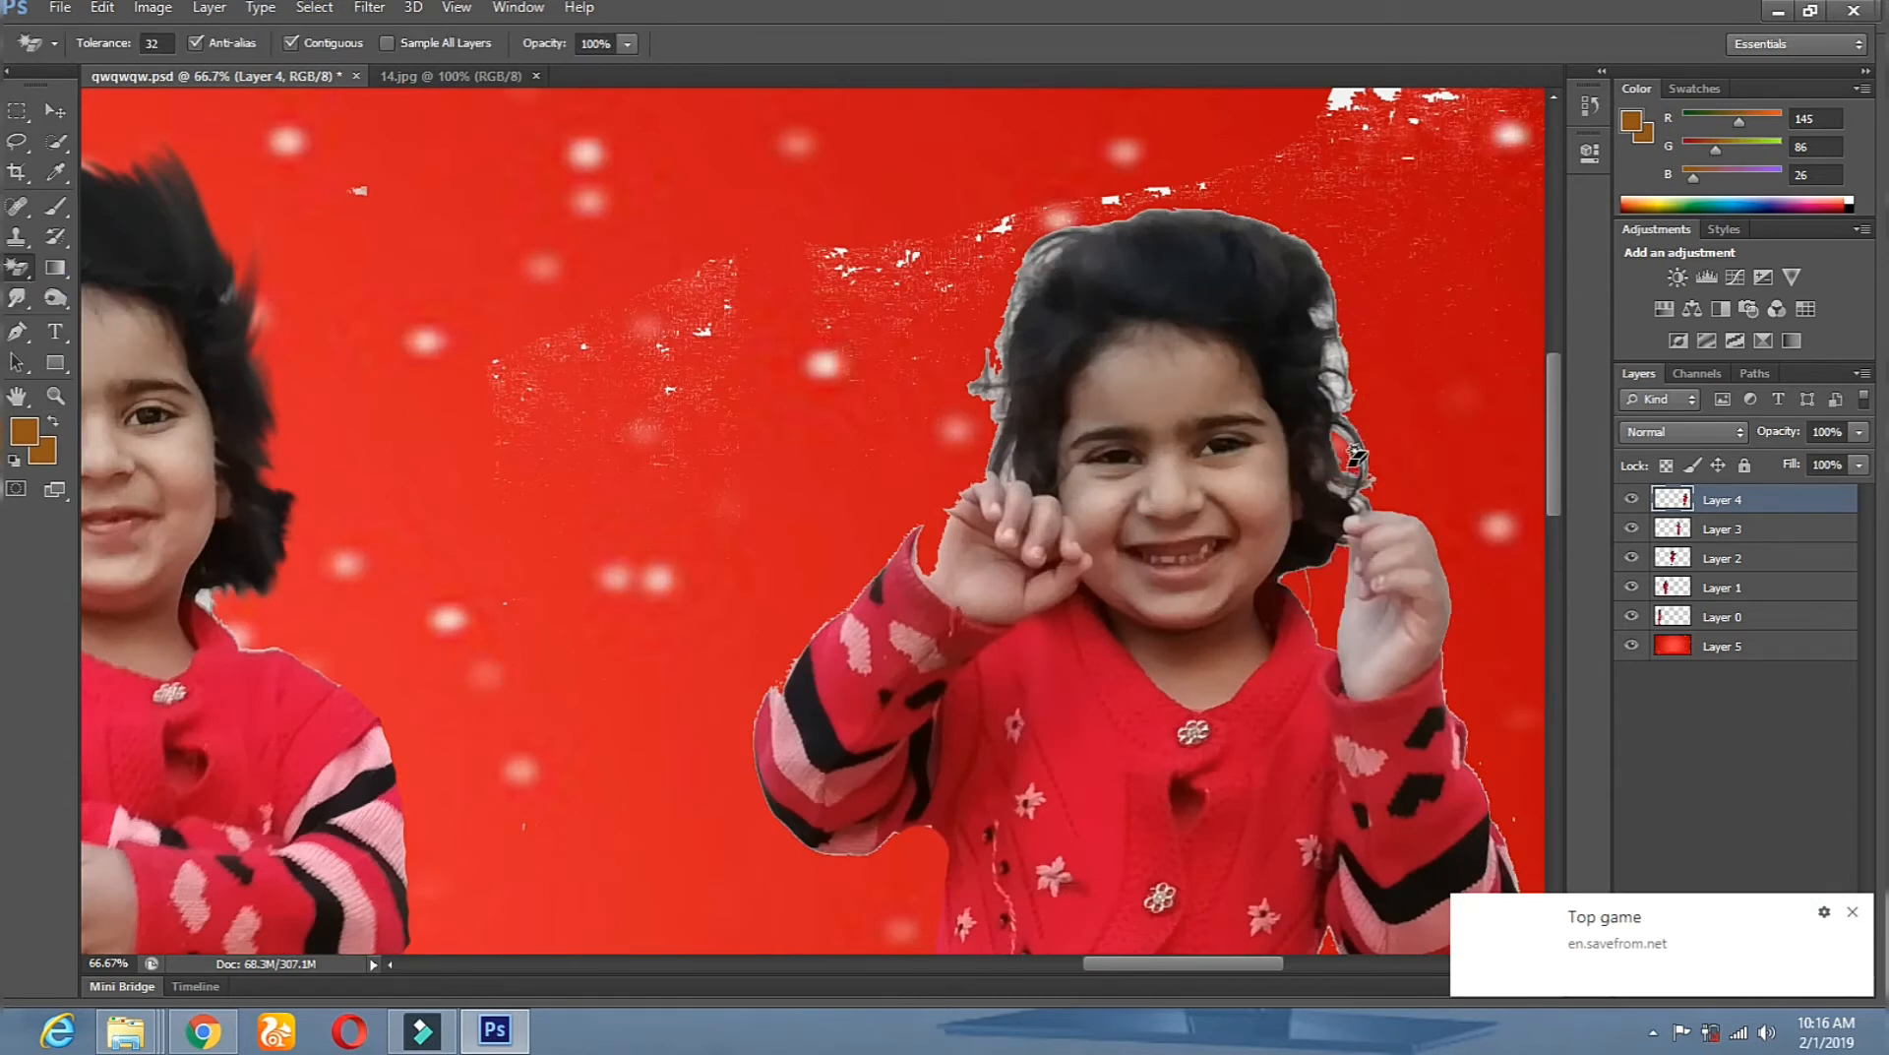
{"action": "right_click", "coordinate": [910, 411]}
{"action": "left_click", "coordinate": [868, 392]}
{"action": "mouse_move", "coordinate": [580, 369]}
{"action": "left_mouse_down"}
{"action": "mouse_move", "coordinate": [911, 287]}
{"action": "mouse_move", "coordinate": [937, 403]}
{"action": "mouse_move", "coordinate": [995, 287]}
{"action": "mouse_move", "coordinate": [1131, 198]}
{"action": "mouse_move", "coordinate": [1328, 242]}
{"action": "mouse_move", "coordinate": [1354, 418]}
{"action": "left_mouse_up"}
{"action": "right_click", "coordinate": [394, 324]}
{"action": "left_click", "coordinate": [487, 378]}
{"action": "left_click", "coordinate": [683, 381]}
{"action": "left_click", "coordinate": [1082, 266]}
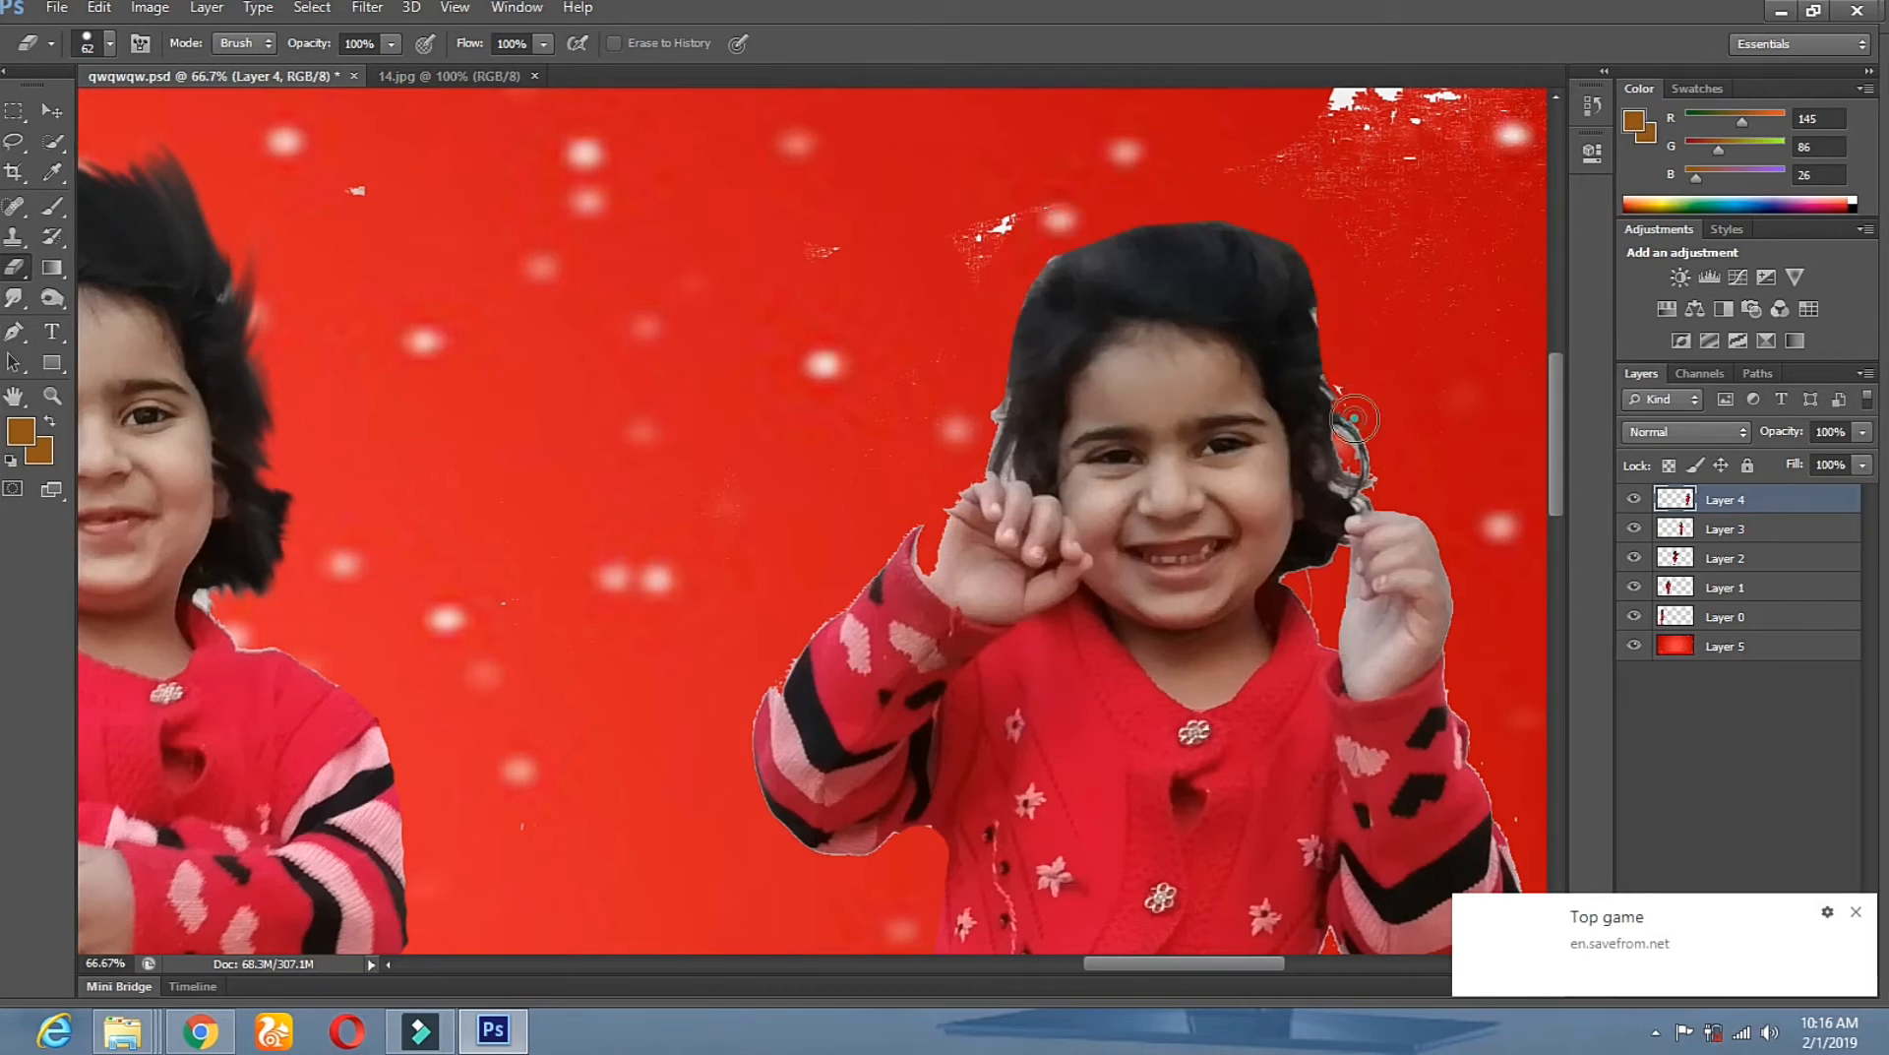
Sample the skin tone (199,160,155) from her hand with the Eyedropper.
{"action": "left_click", "coordinate": [54, 174]}
{"action": "left_click", "coordinate": [982, 571]}
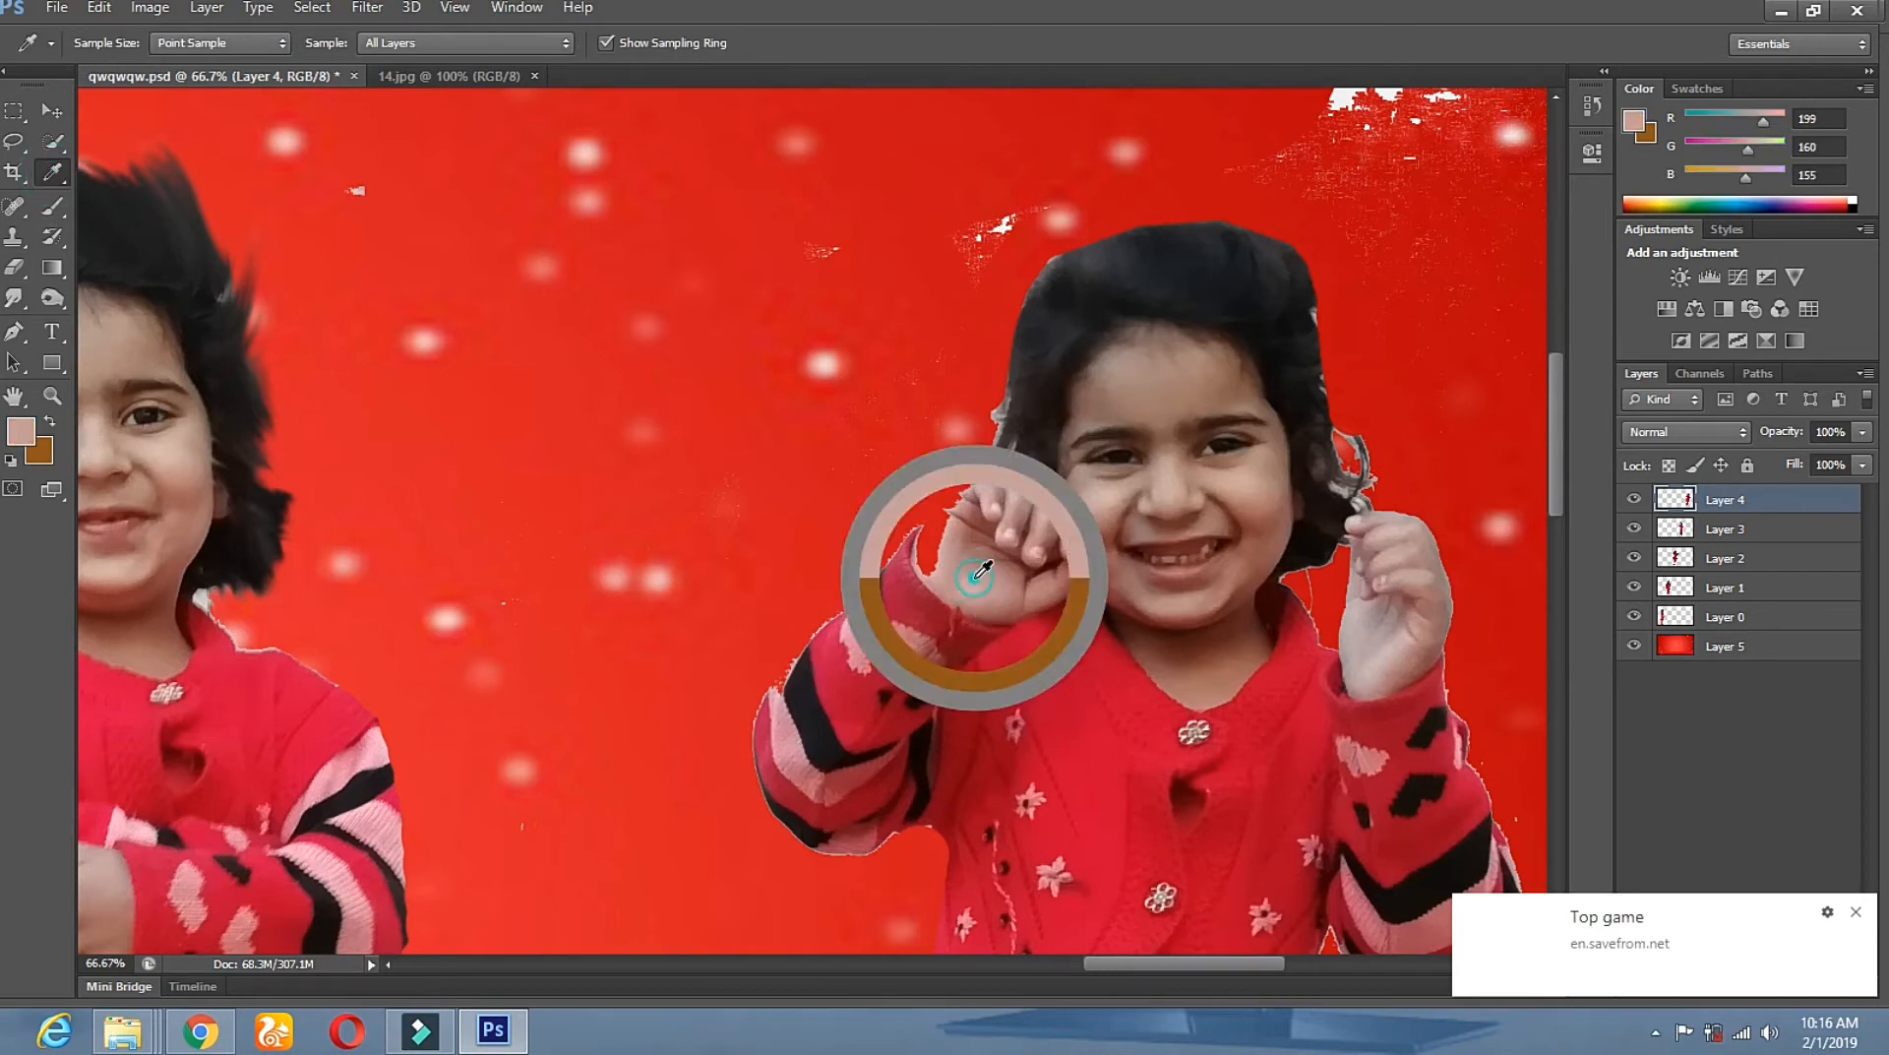
{"action": "left_click", "coordinate": [982, 570]}
Switch to the Brush at 19 px, undoing an accidental white dab.
{"action": "left_click", "coordinate": [51, 207]}
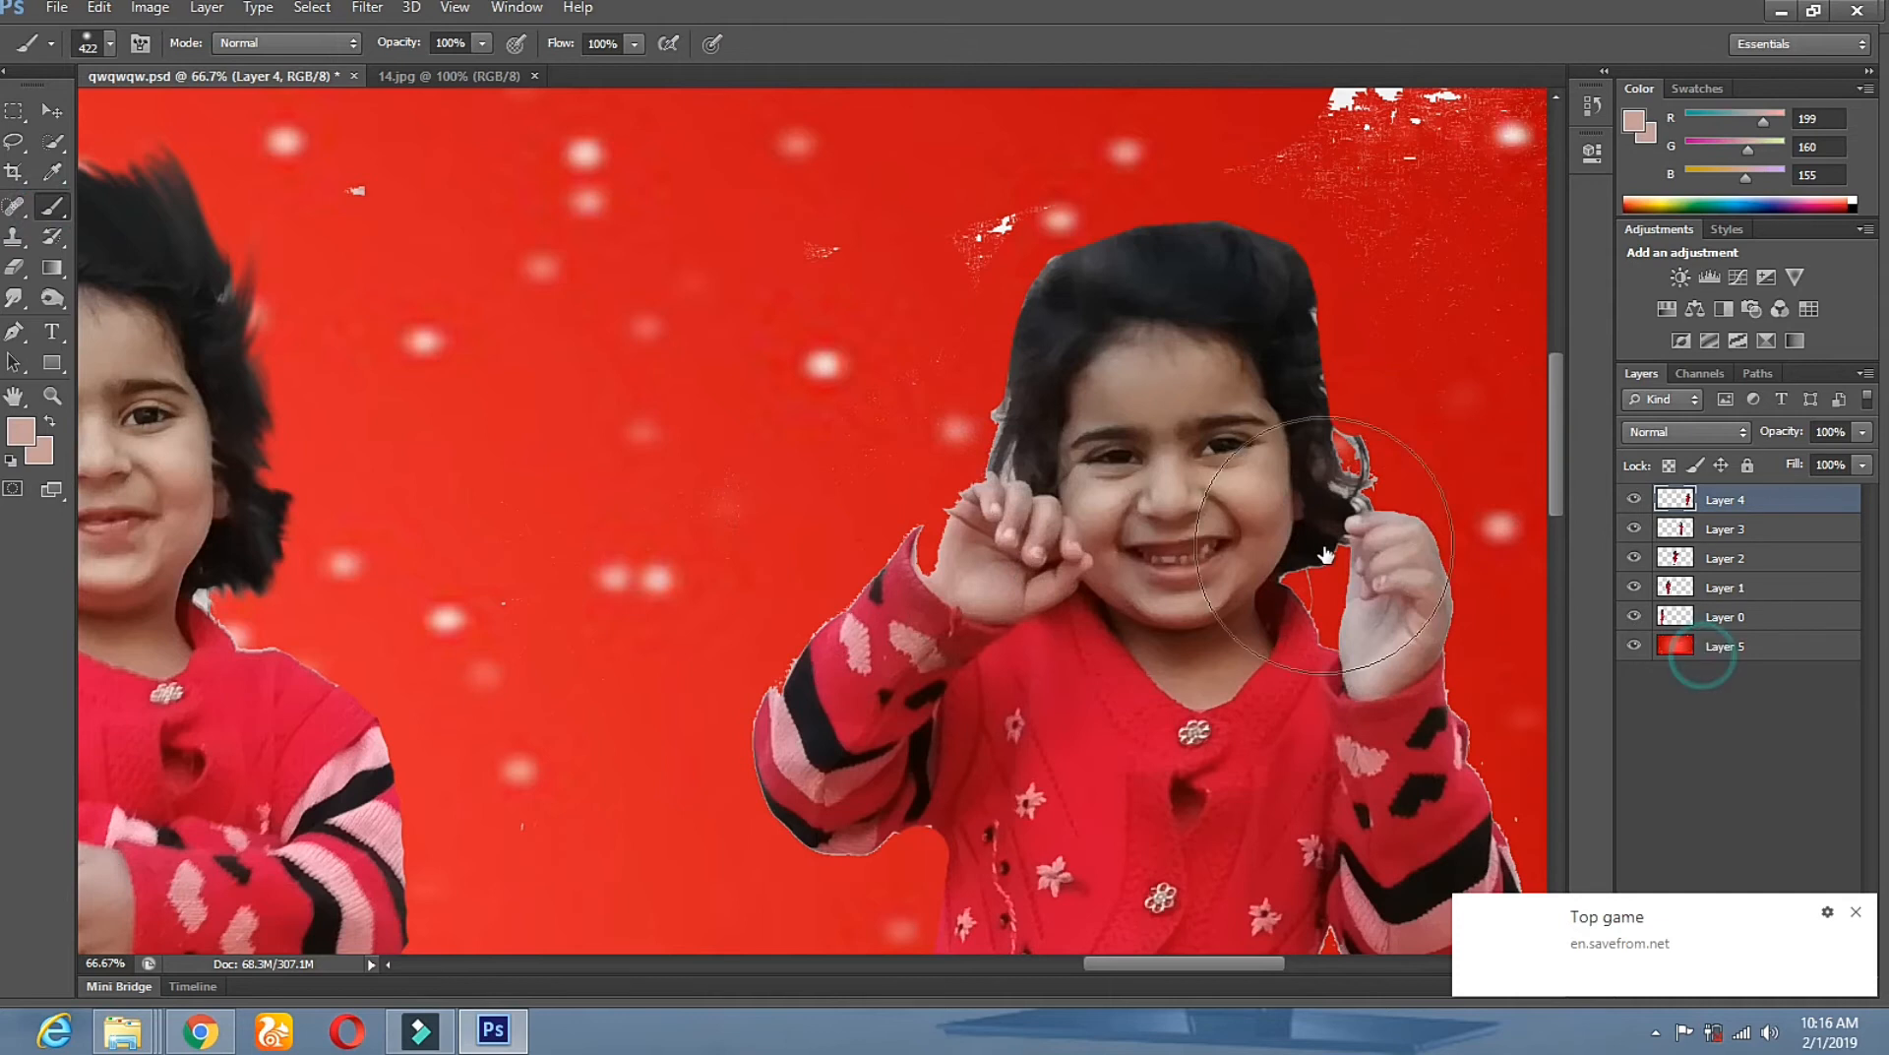
{"action": "left_click", "coordinate": [1703, 654]}
{"action": "right_click", "coordinate": [1330, 544]}
{"action": "left_click", "coordinate": [1016, 426]}
{"action": "right_click", "coordinate": [1016, 426]}
{"action": "key", "text": "ctrl+z"}
{"action": "right_click", "coordinate": [1018, 403]}
{"action": "left_click", "coordinate": [1068, 452]}
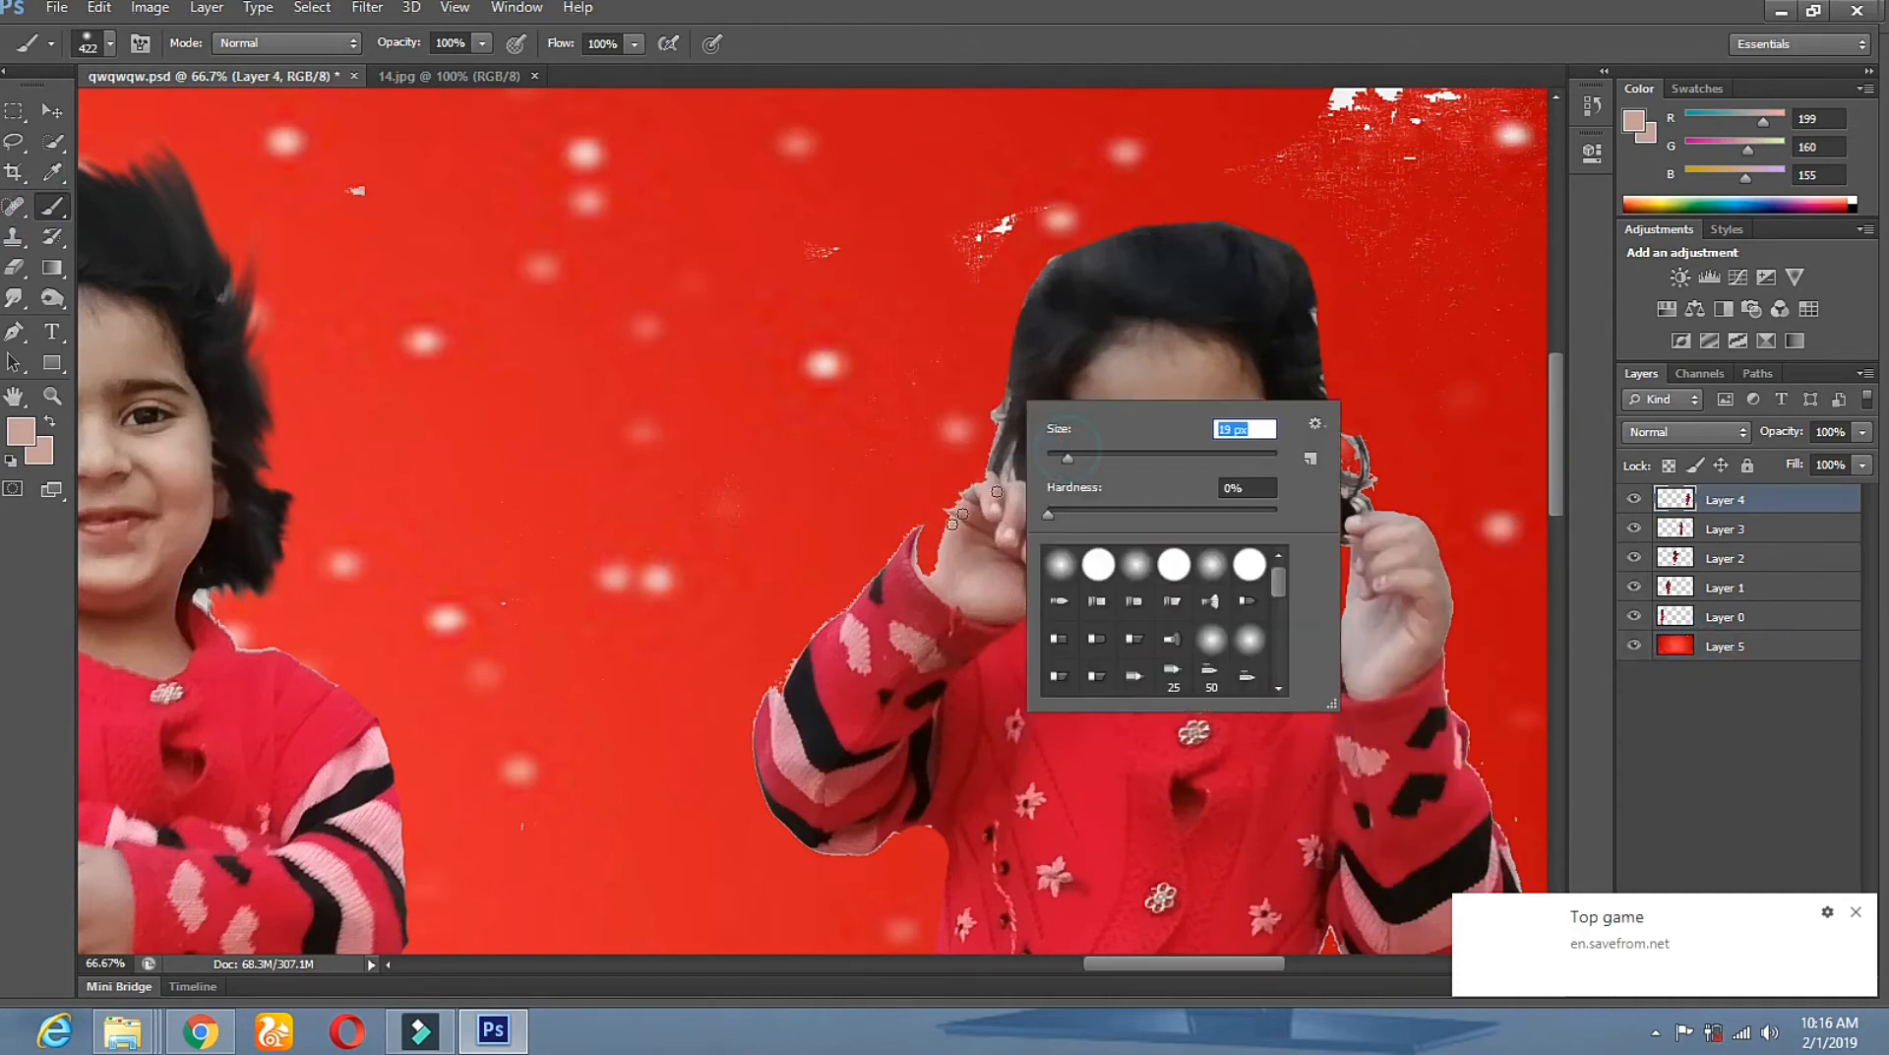
{"action": "left_click", "coordinate": [932, 558]}
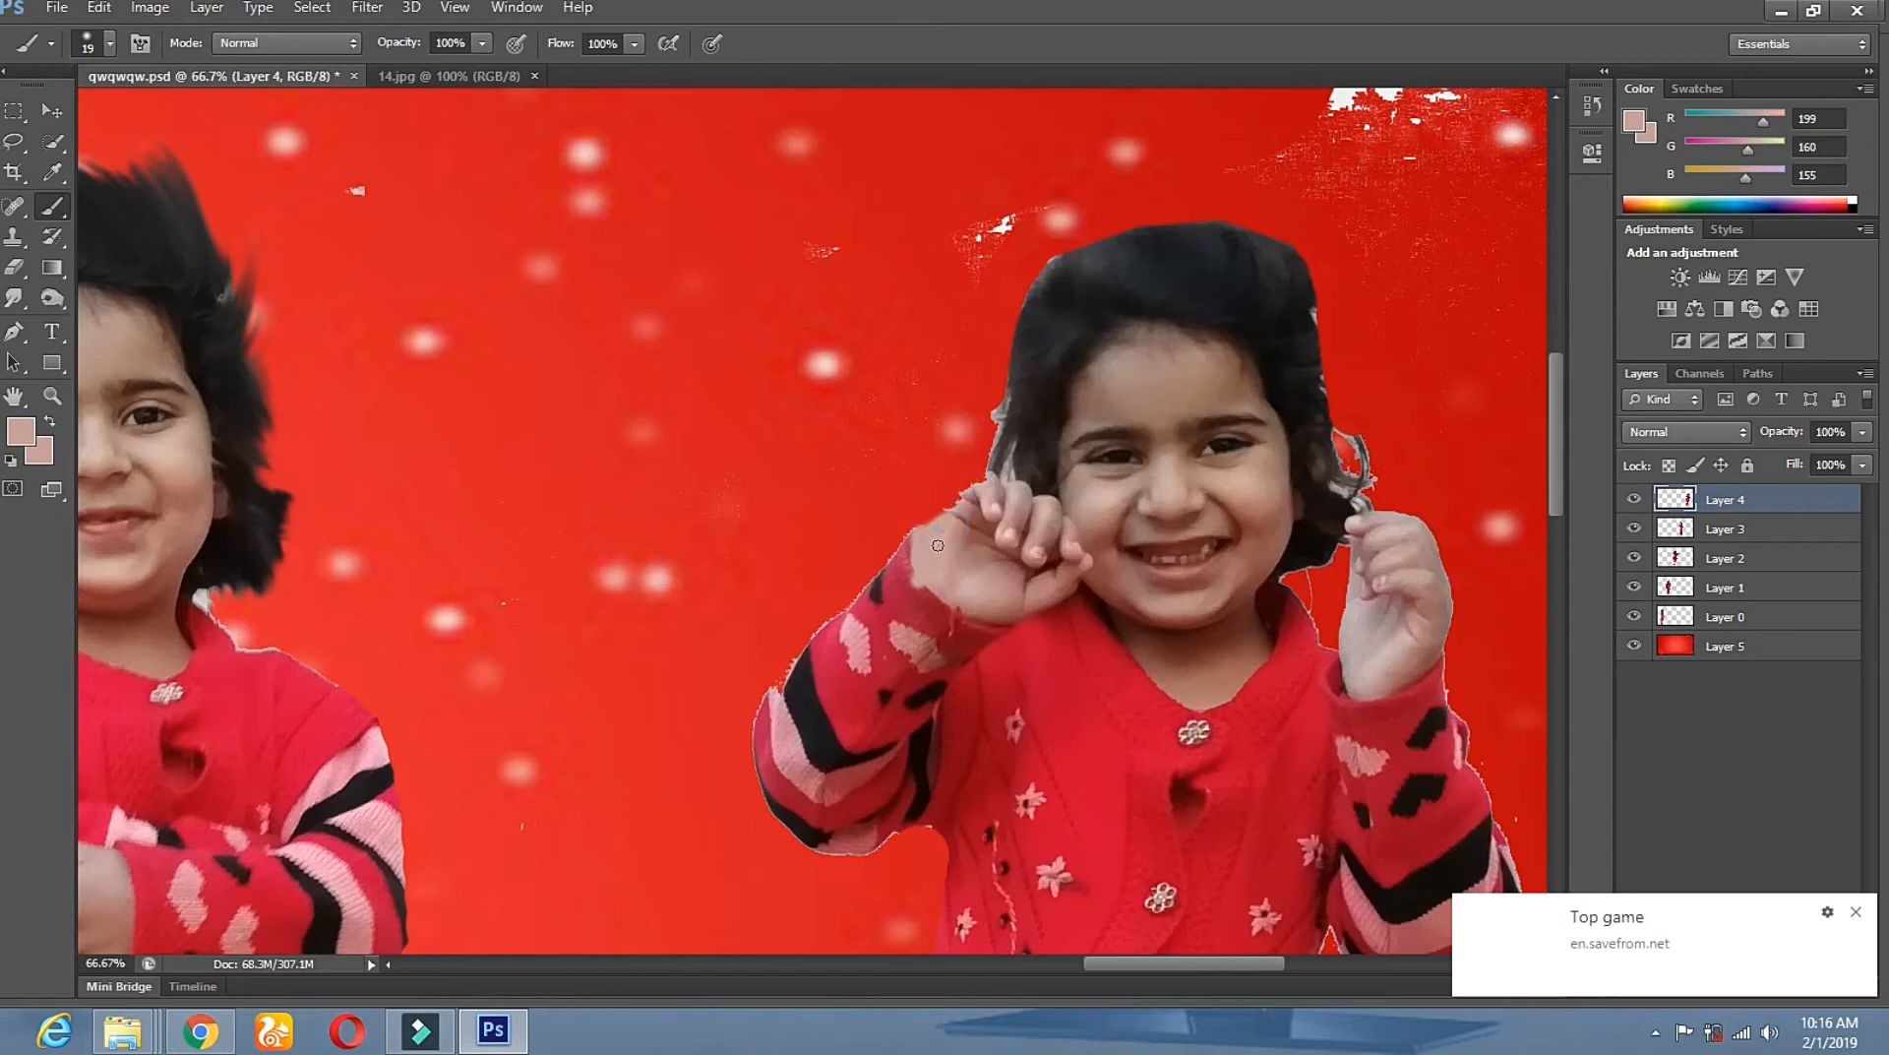
Erase the white specks left of the hair and at the upper right.
{"action": "left_click", "coordinate": [19, 267]}
{"action": "mouse_move", "coordinate": [973, 220]}
{"action": "left_mouse_down"}
{"action": "mouse_move", "coordinate": [930, 297]}
{"action": "mouse_move", "coordinate": [974, 244]}
{"action": "left_mouse_up"}
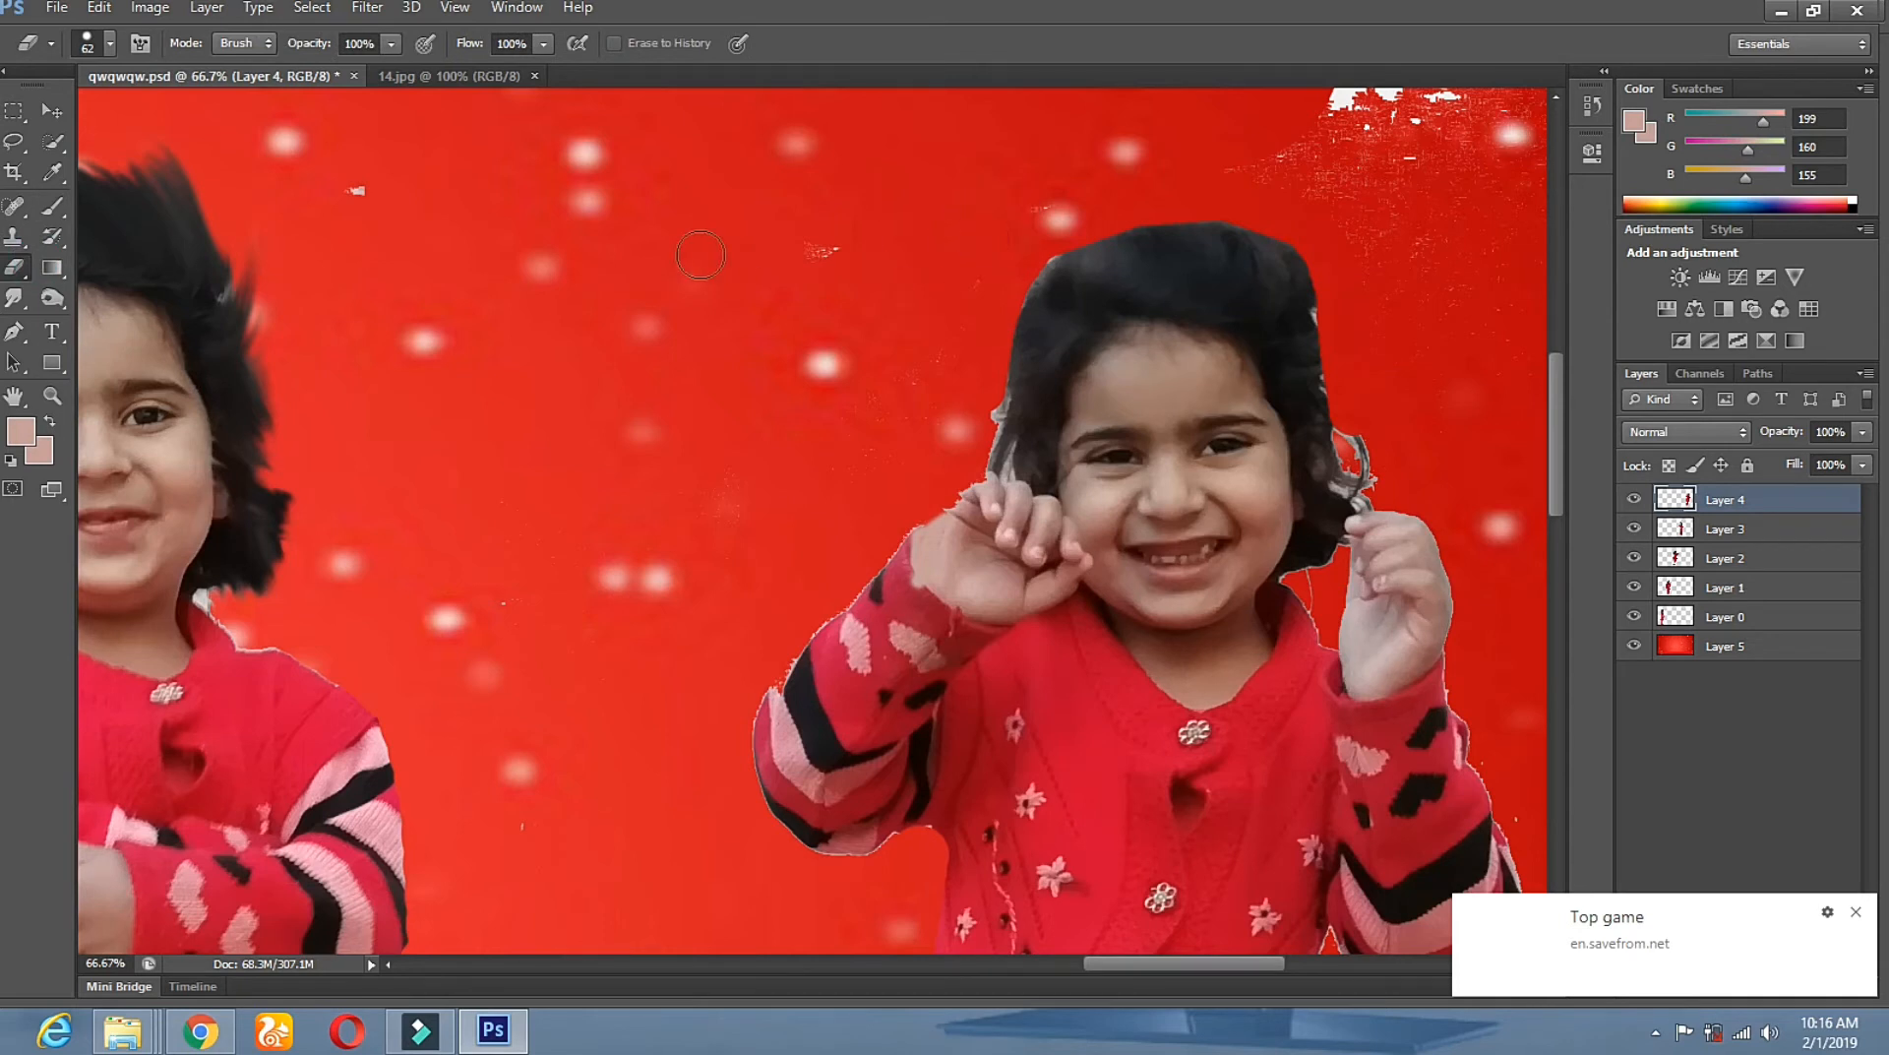
{"action": "mouse_move", "coordinate": [1345, 129]}
{"action": "left_mouse_down"}
{"action": "mouse_move", "coordinate": [1358, 177]}
{"action": "mouse_move", "coordinate": [1327, 189]}
{"action": "left_mouse_up"}
{"action": "left_click_drag", "start_coordinate": [1324, 189], "coordinate": [901, 301]}
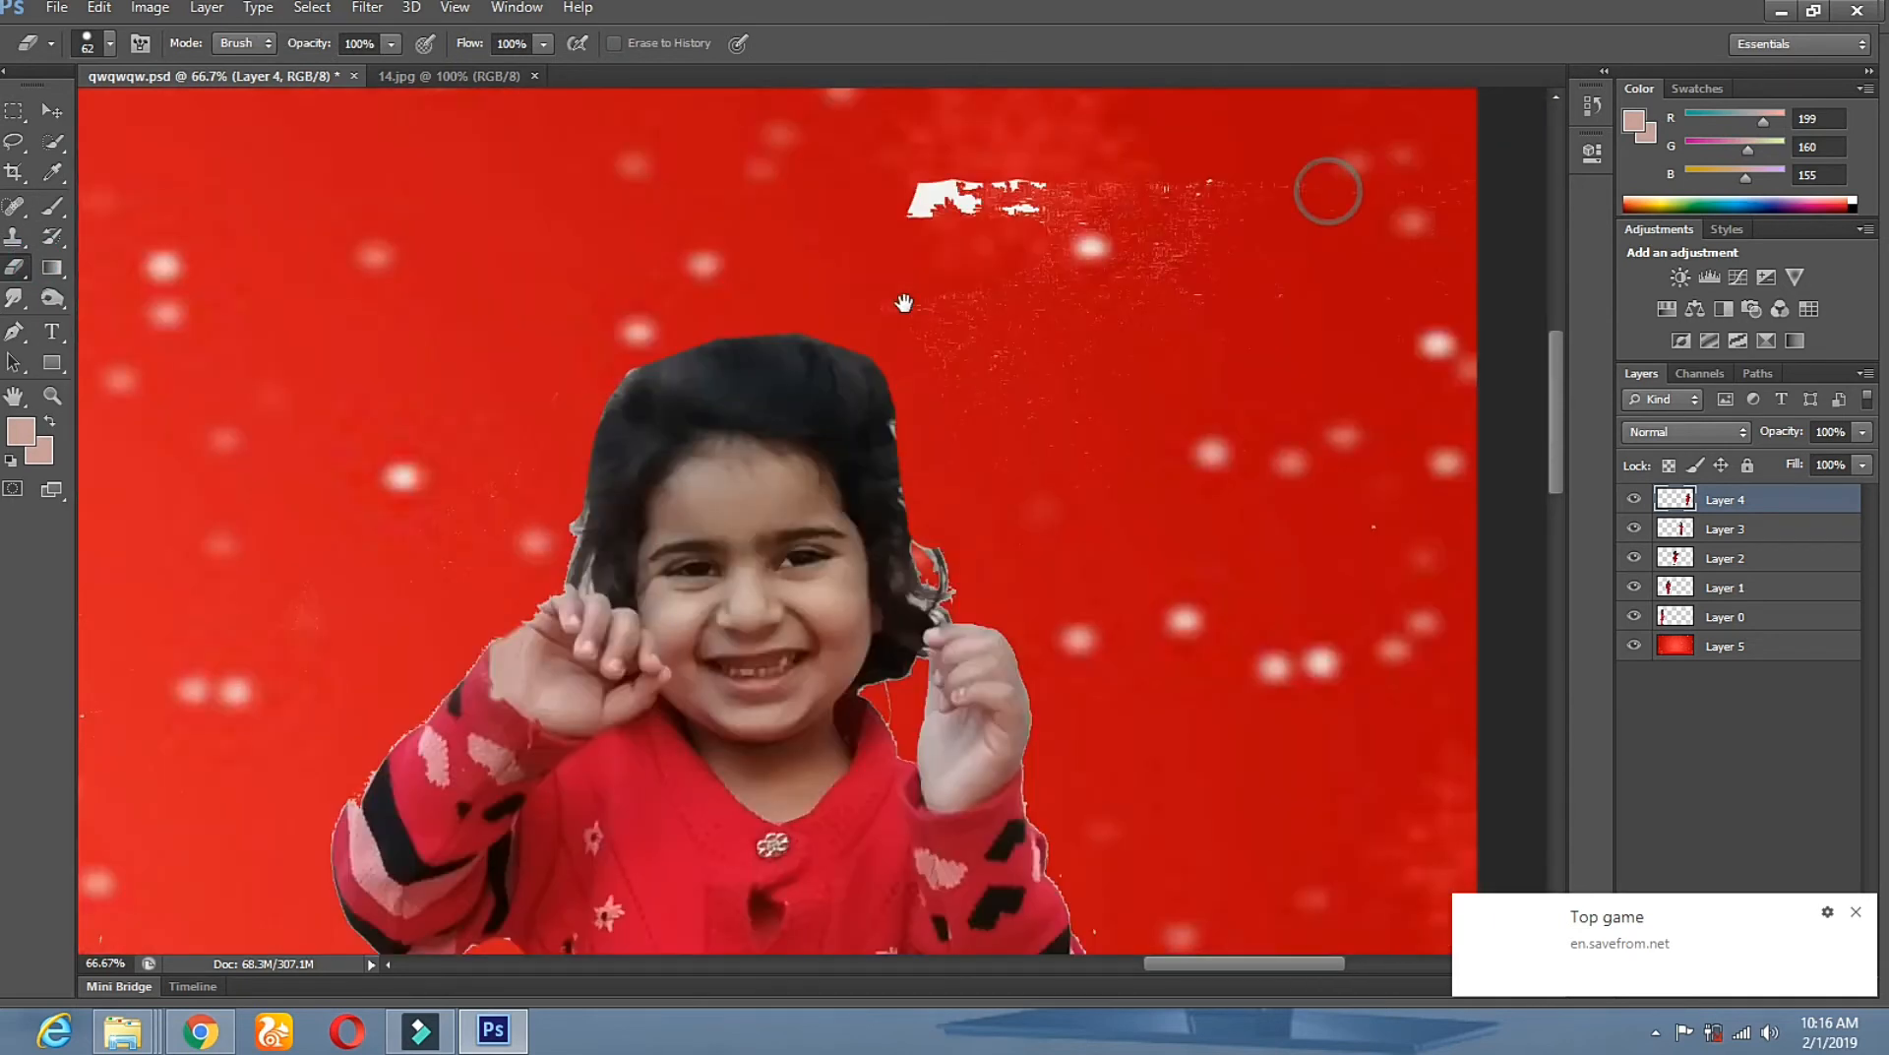
Set the eraser to 114 px and erase the white patches and fringe around the hair.
{"action": "right_click", "coordinate": [1020, 229]}
{"action": "left_click", "coordinate": [1164, 280]}
{"action": "mouse_move", "coordinate": [969, 209]}
{"action": "left_mouse_down"}
{"action": "mouse_move", "coordinate": [888, 180]}
{"action": "mouse_move", "coordinate": [1308, 186]}
{"action": "left_mouse_up"}
{"action": "mouse_move", "coordinate": [966, 288]}
{"action": "left_mouse_down"}
{"action": "mouse_move", "coordinate": [1007, 364]}
{"action": "mouse_move", "coordinate": [1084, 417]}
{"action": "mouse_move", "coordinate": [920, 292]}
{"action": "mouse_move", "coordinate": [1274, 314]}
{"action": "mouse_move", "coordinate": [1070, 493]}
{"action": "mouse_move", "coordinate": [1199, 438]}
{"action": "mouse_move", "coordinate": [1390, 454]}
{"action": "mouse_move", "coordinate": [1396, 590]}
{"action": "left_mouse_up"}
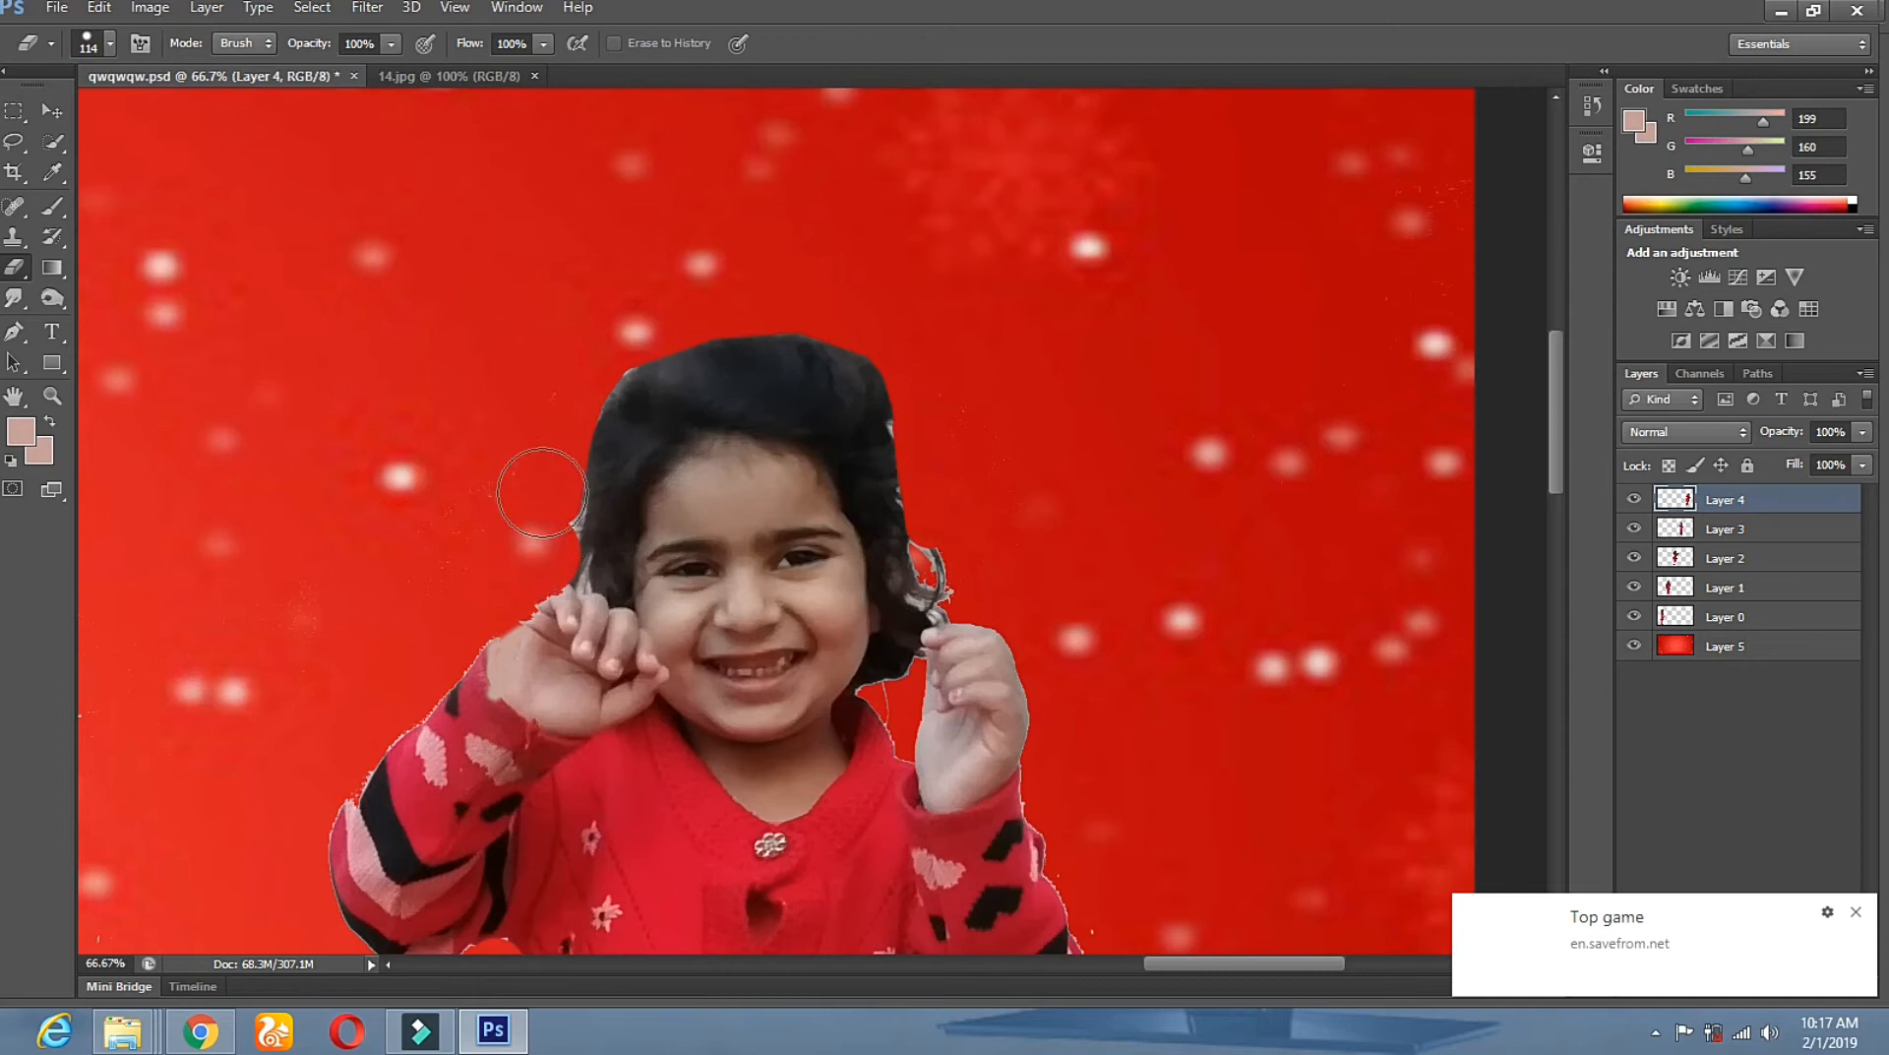
{"action": "left_click_drag", "start_coordinate": [919, 578], "coordinate": [940, 502]}
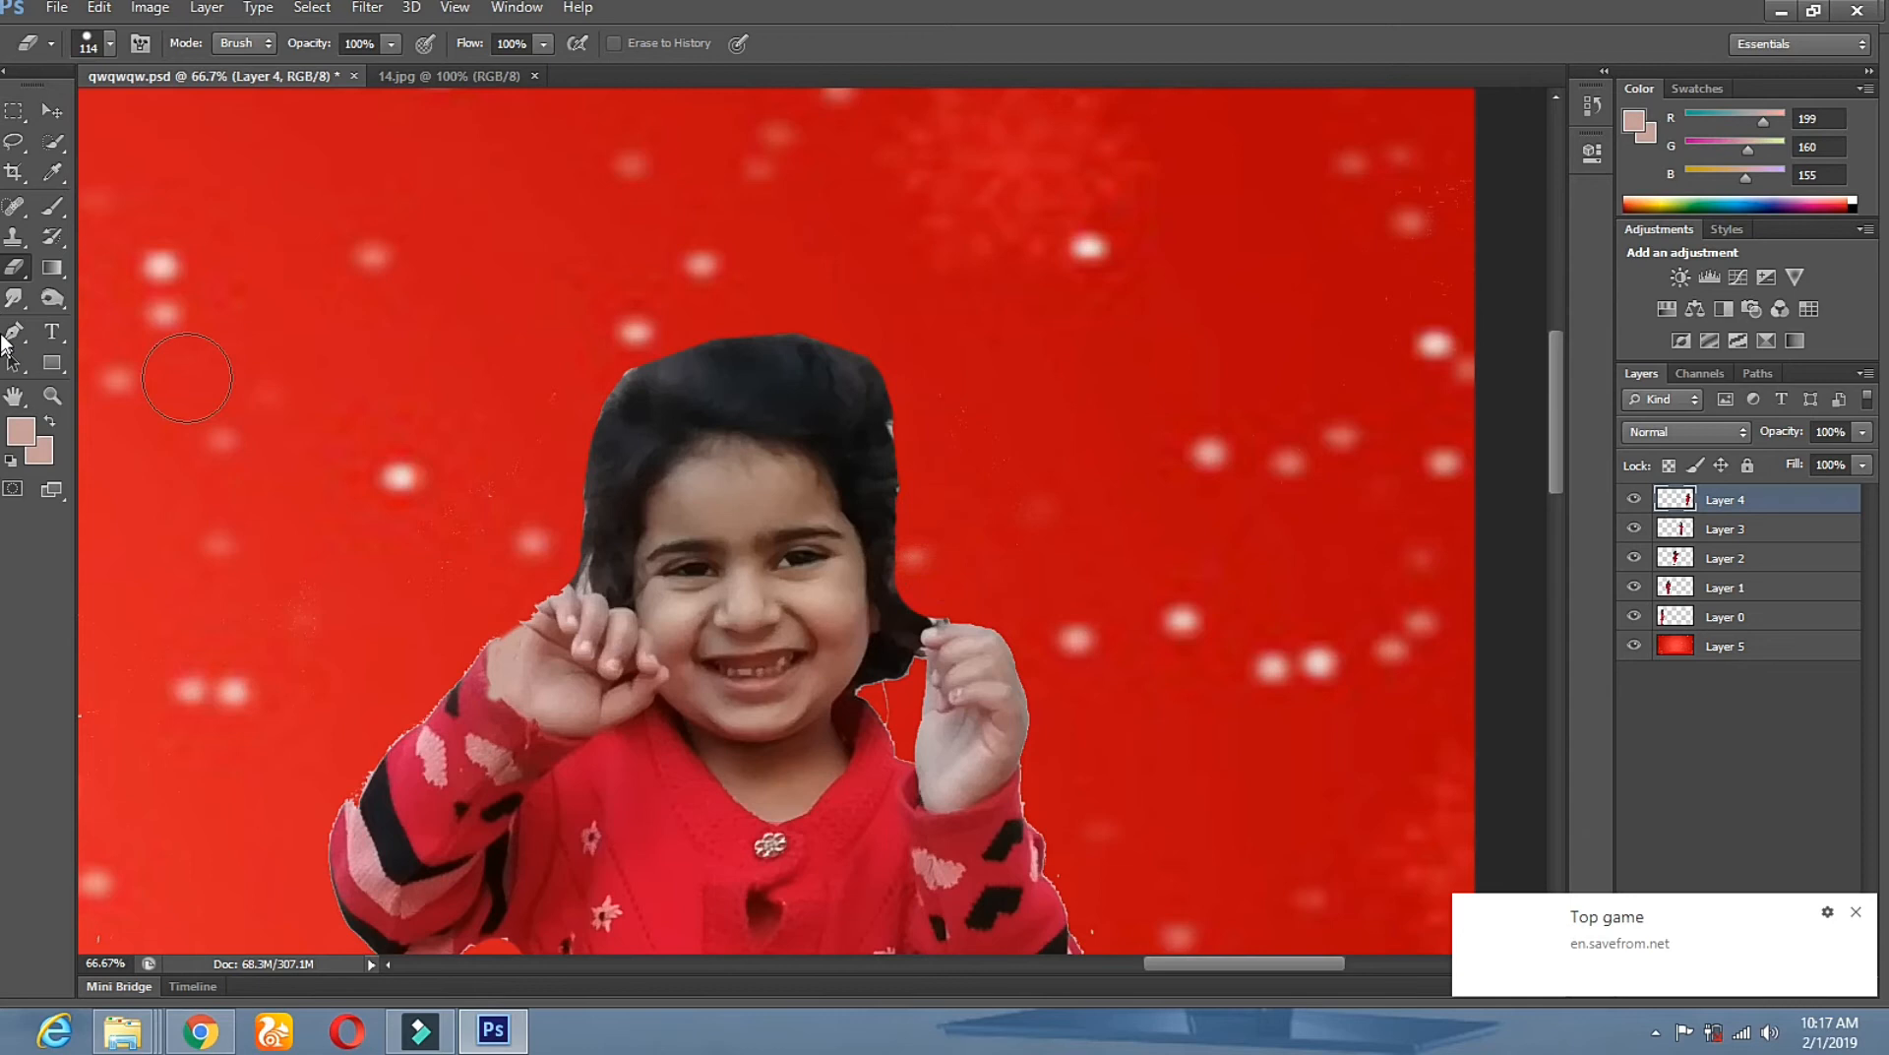
{"action": "left_click", "coordinate": [14, 300]}
Smudge the hair edges outward on the left, top and right, undoing one stray stroke.
{"action": "left_click", "coordinate": [882, 382]}
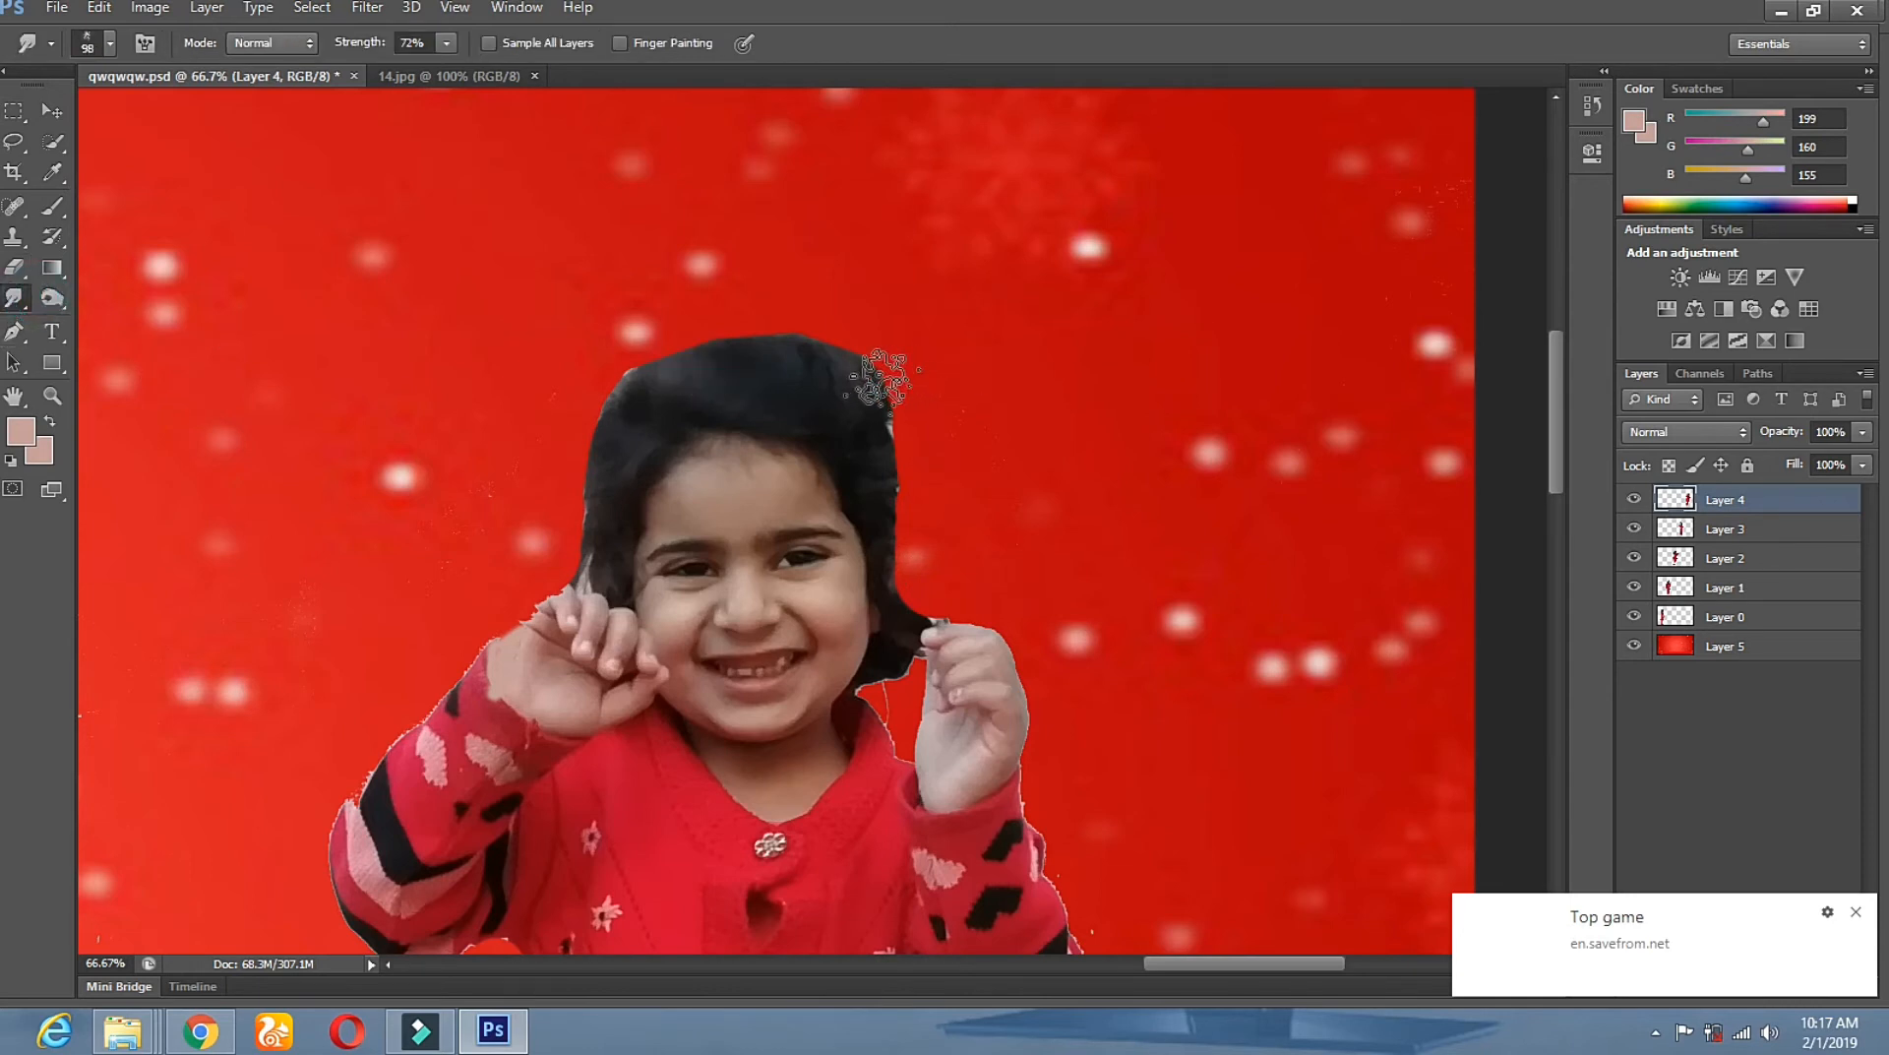
{"action": "mouse_move", "coordinate": [818, 364]}
{"action": "left_mouse_down"}
{"action": "mouse_move", "coordinate": [761, 299]}
{"action": "mouse_move", "coordinate": [753, 347]}
{"action": "mouse_move", "coordinate": [712, 325]}
{"action": "mouse_move", "coordinate": [711, 349]}
{"action": "mouse_move", "coordinate": [667, 332]}
{"action": "mouse_move", "coordinate": [670, 357]}
{"action": "mouse_move", "coordinate": [620, 339]}
{"action": "mouse_move", "coordinate": [598, 415]}
{"action": "left_mouse_up"}
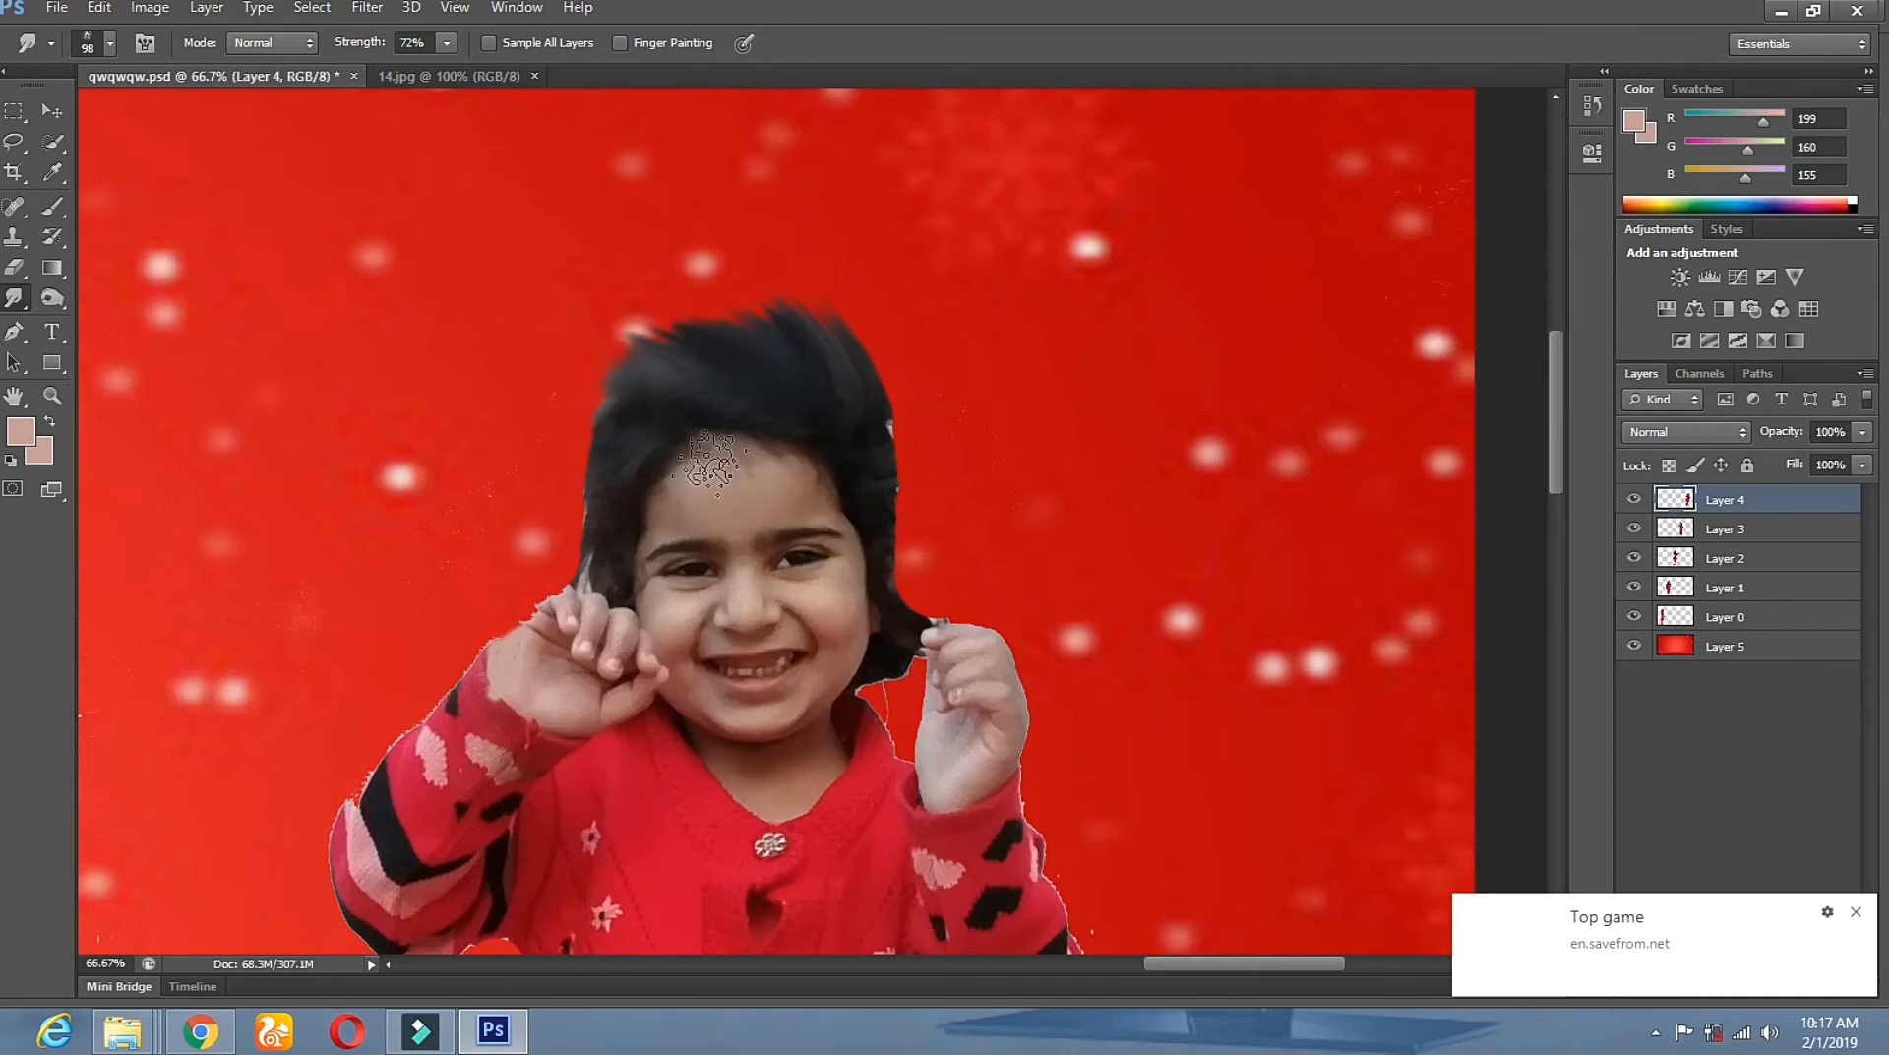
{"action": "key", "text": "ctrl+z"}
{"action": "mouse_move", "coordinate": [610, 433]}
{"action": "left_mouse_down"}
{"action": "mouse_move", "coordinate": [566, 482]}
{"action": "mouse_move", "coordinate": [595, 493]}
{"action": "mouse_move", "coordinate": [582, 557]}
{"action": "left_mouse_up"}
{"action": "mouse_move", "coordinate": [617, 415]}
{"action": "left_mouse_down"}
{"action": "mouse_move", "coordinate": [579, 356]}
{"action": "mouse_move", "coordinate": [604, 356]}
{"action": "left_mouse_up"}
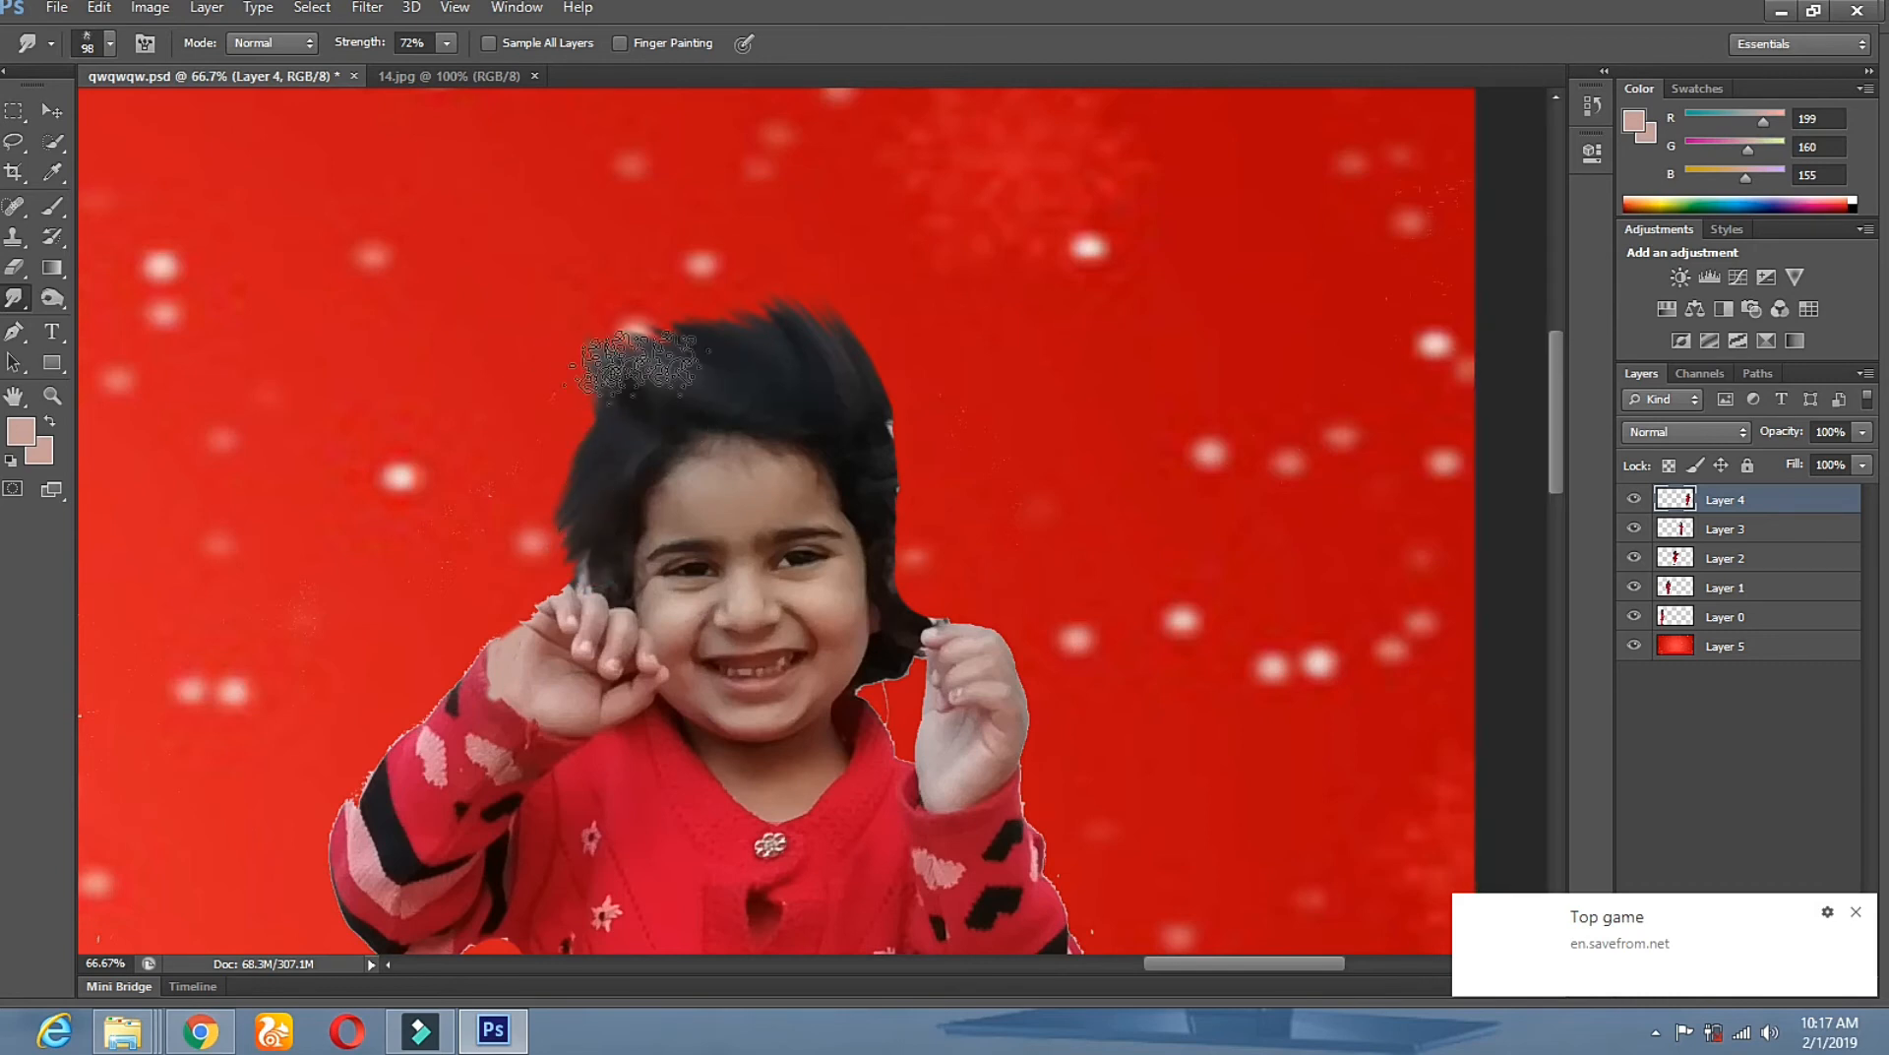
{"action": "left_click_drag", "start_coordinate": [587, 419], "coordinate": [549, 372]}
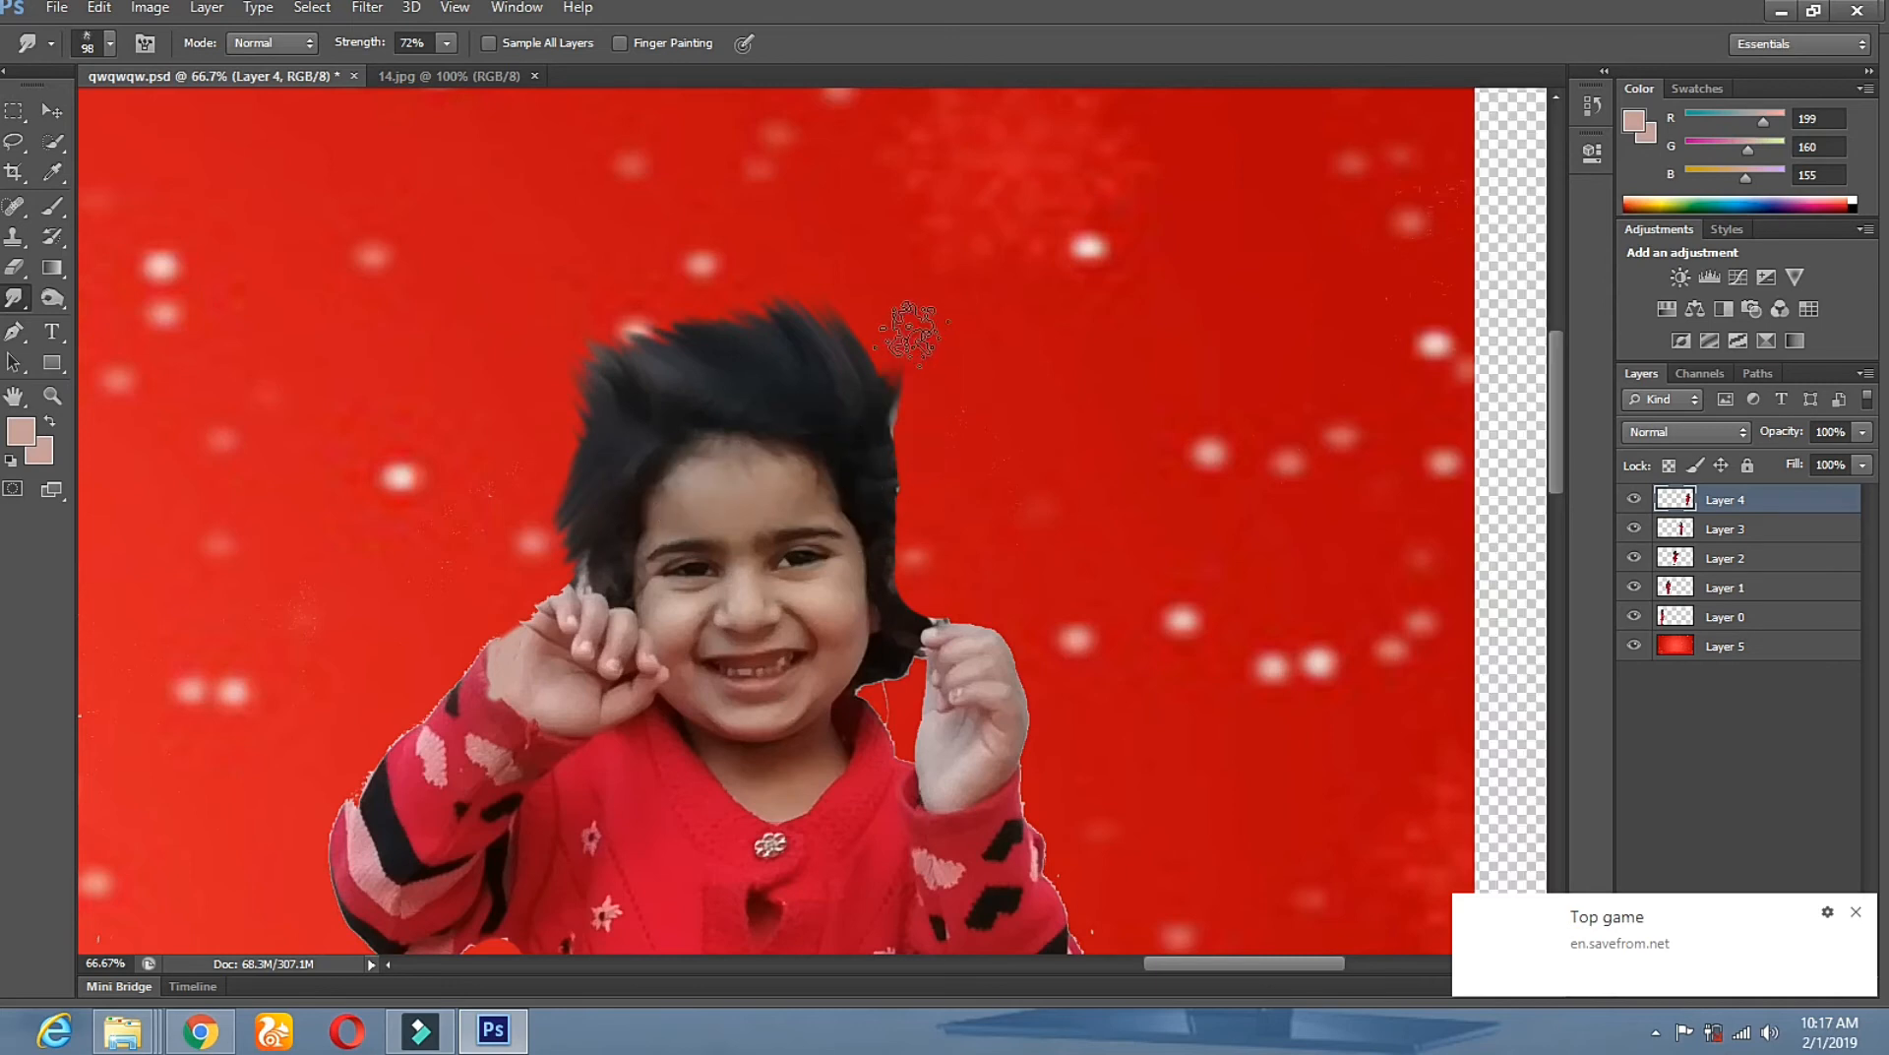
{"action": "left_click_drag", "start_coordinate": [895, 377], "coordinate": [890, 335]}
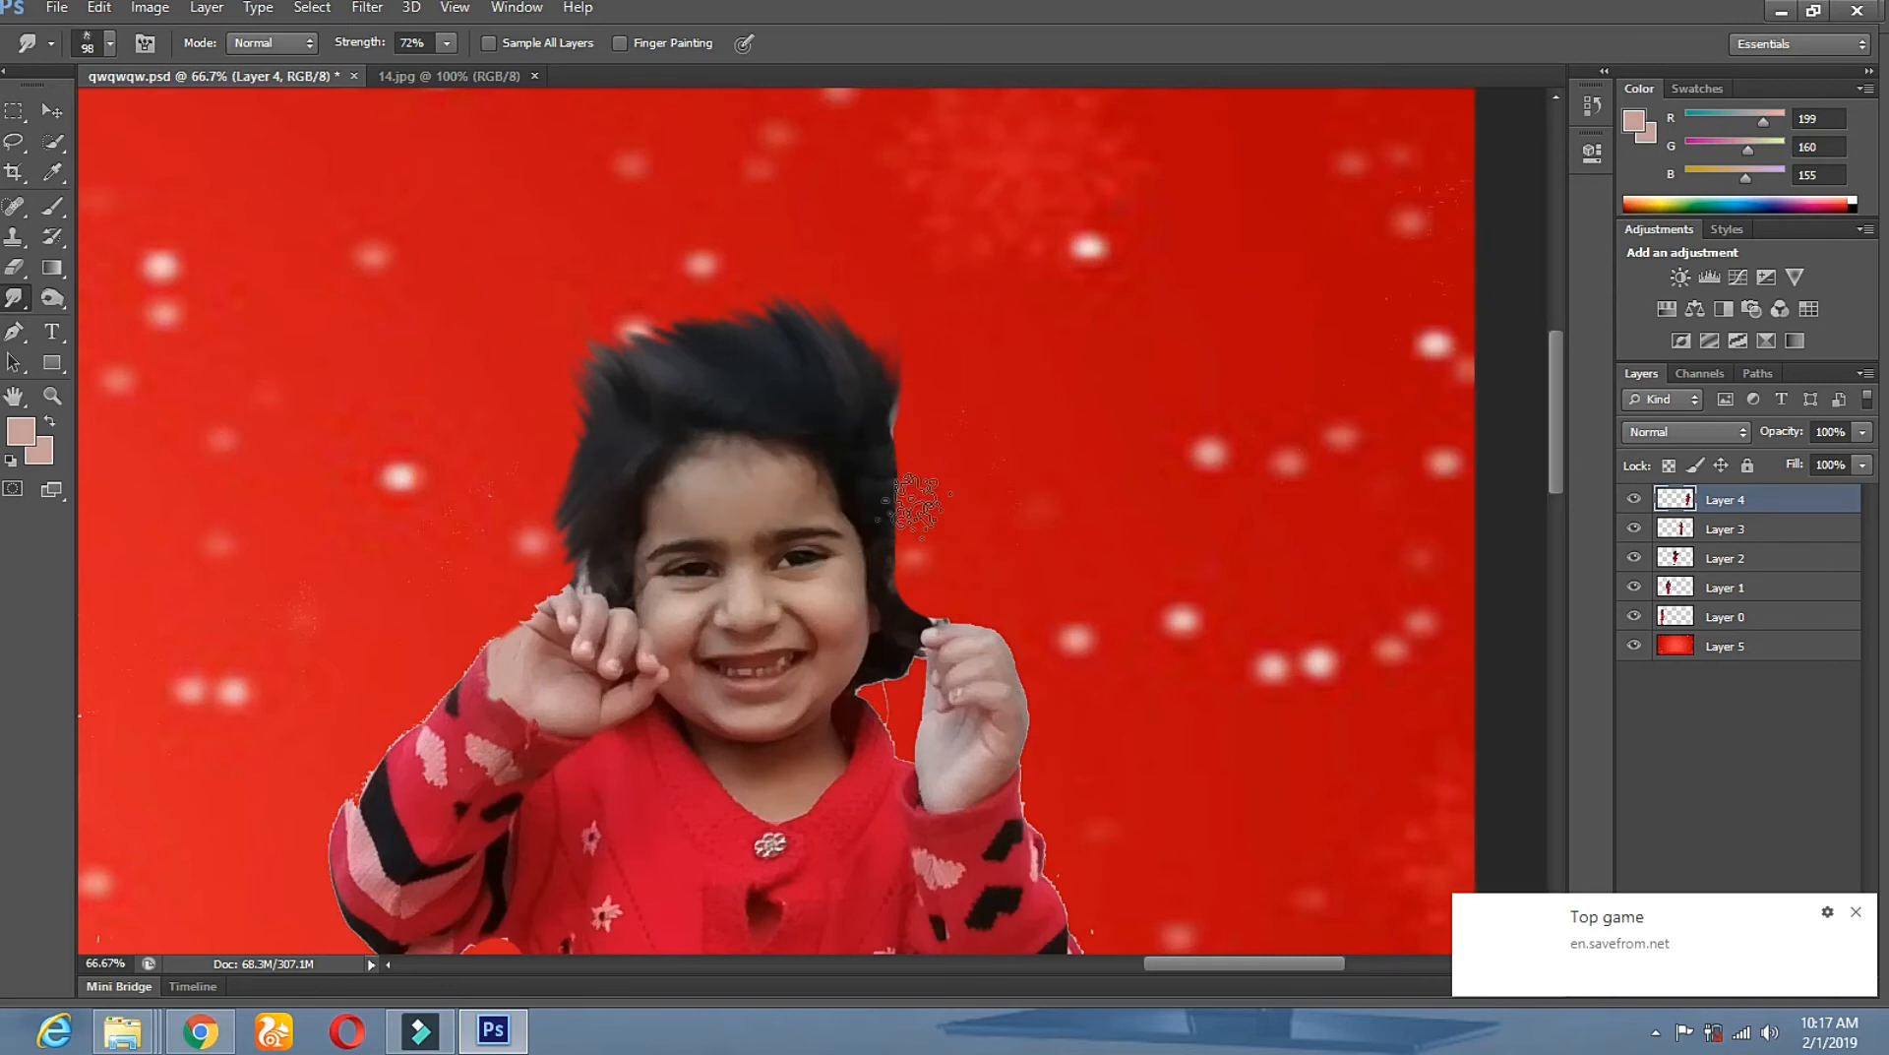
{"action": "left_click_drag", "start_coordinate": [890, 435], "coordinate": [904, 470]}
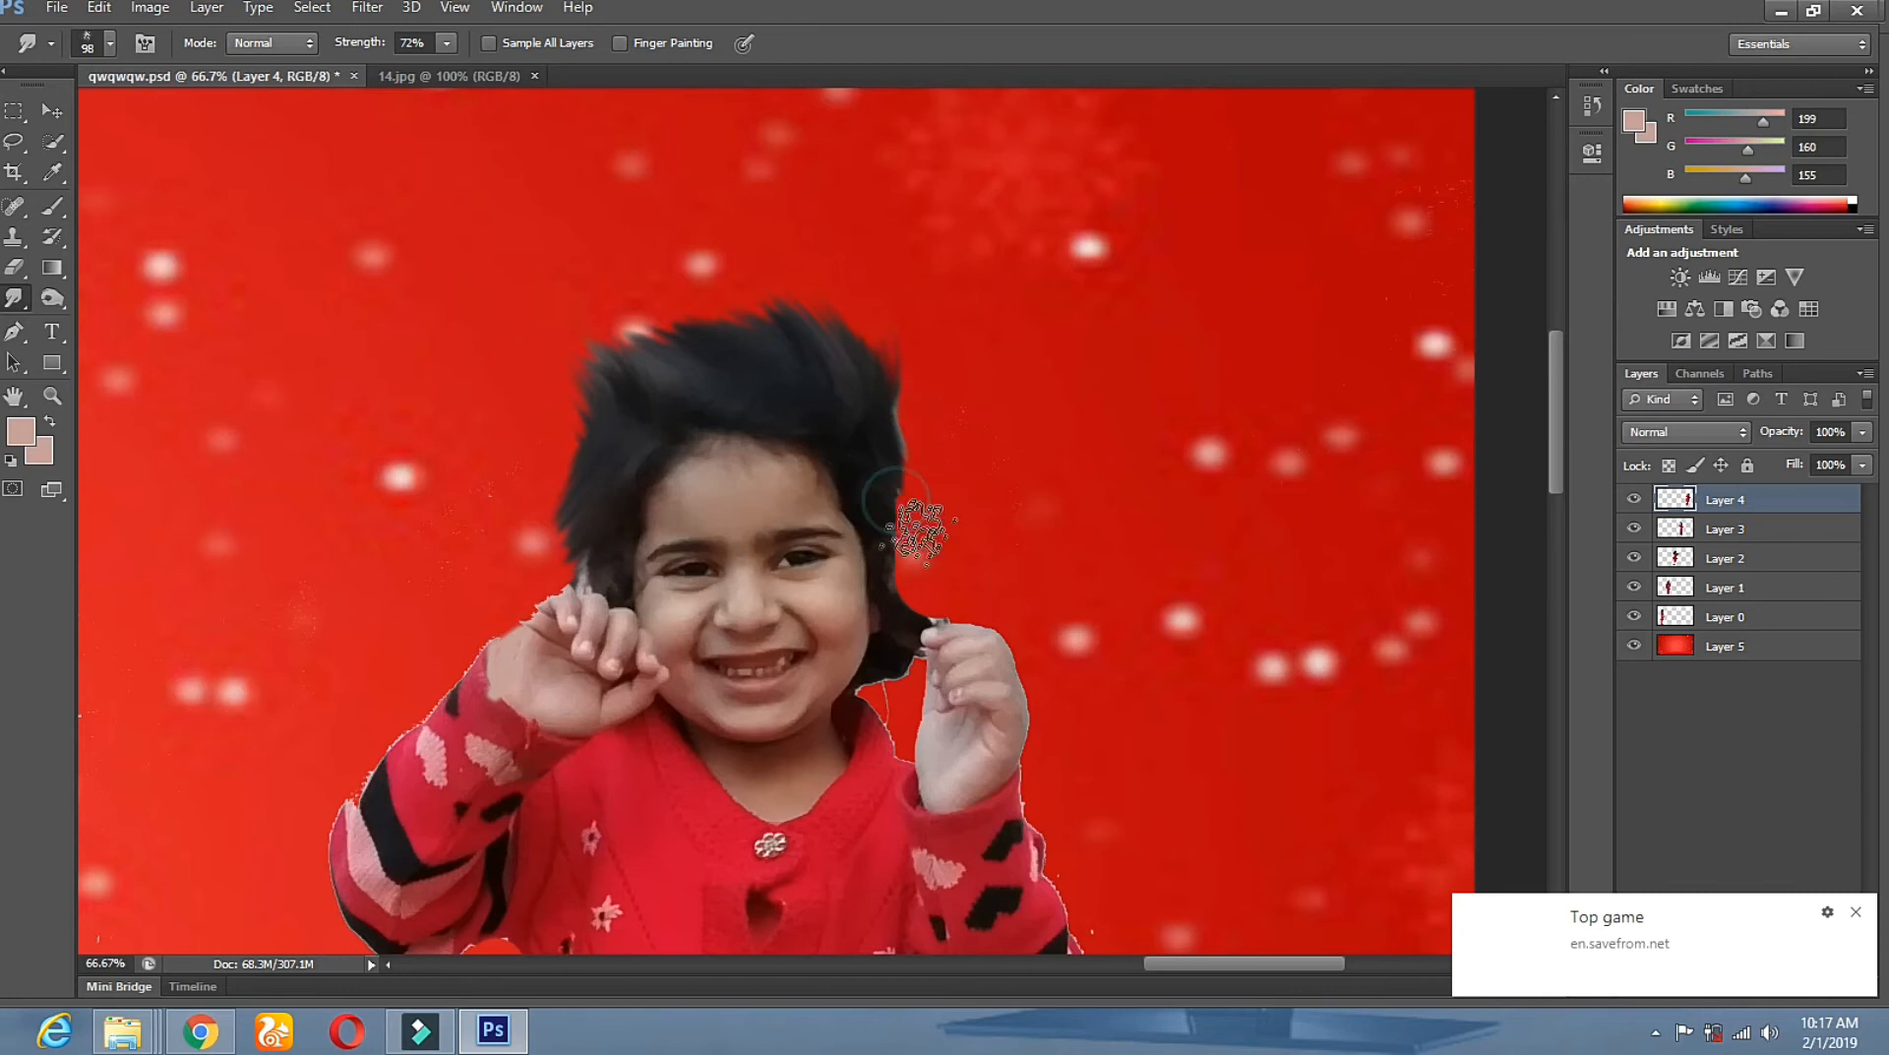
{"action": "left_click_drag", "start_coordinate": [908, 581], "coordinate": [915, 581]}
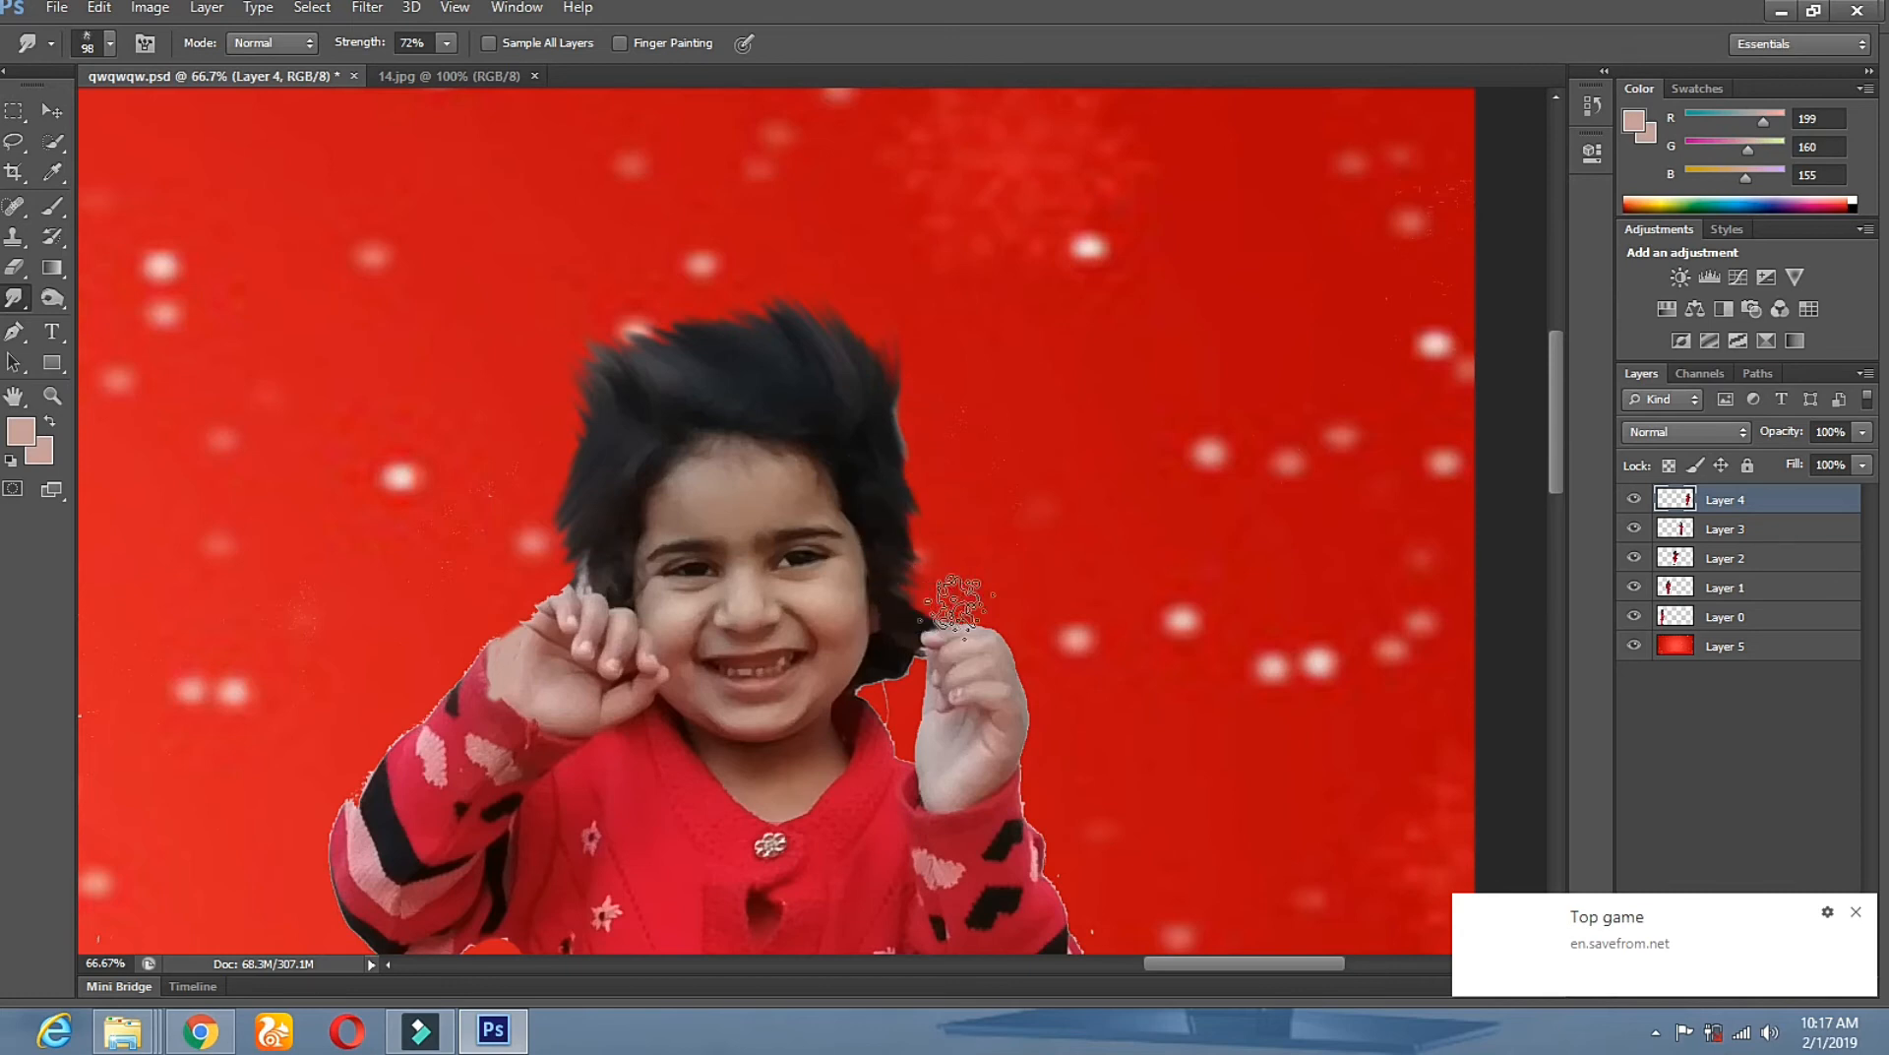
{"action": "left_click_drag", "start_coordinate": [909, 558], "coordinate": [939, 591]}
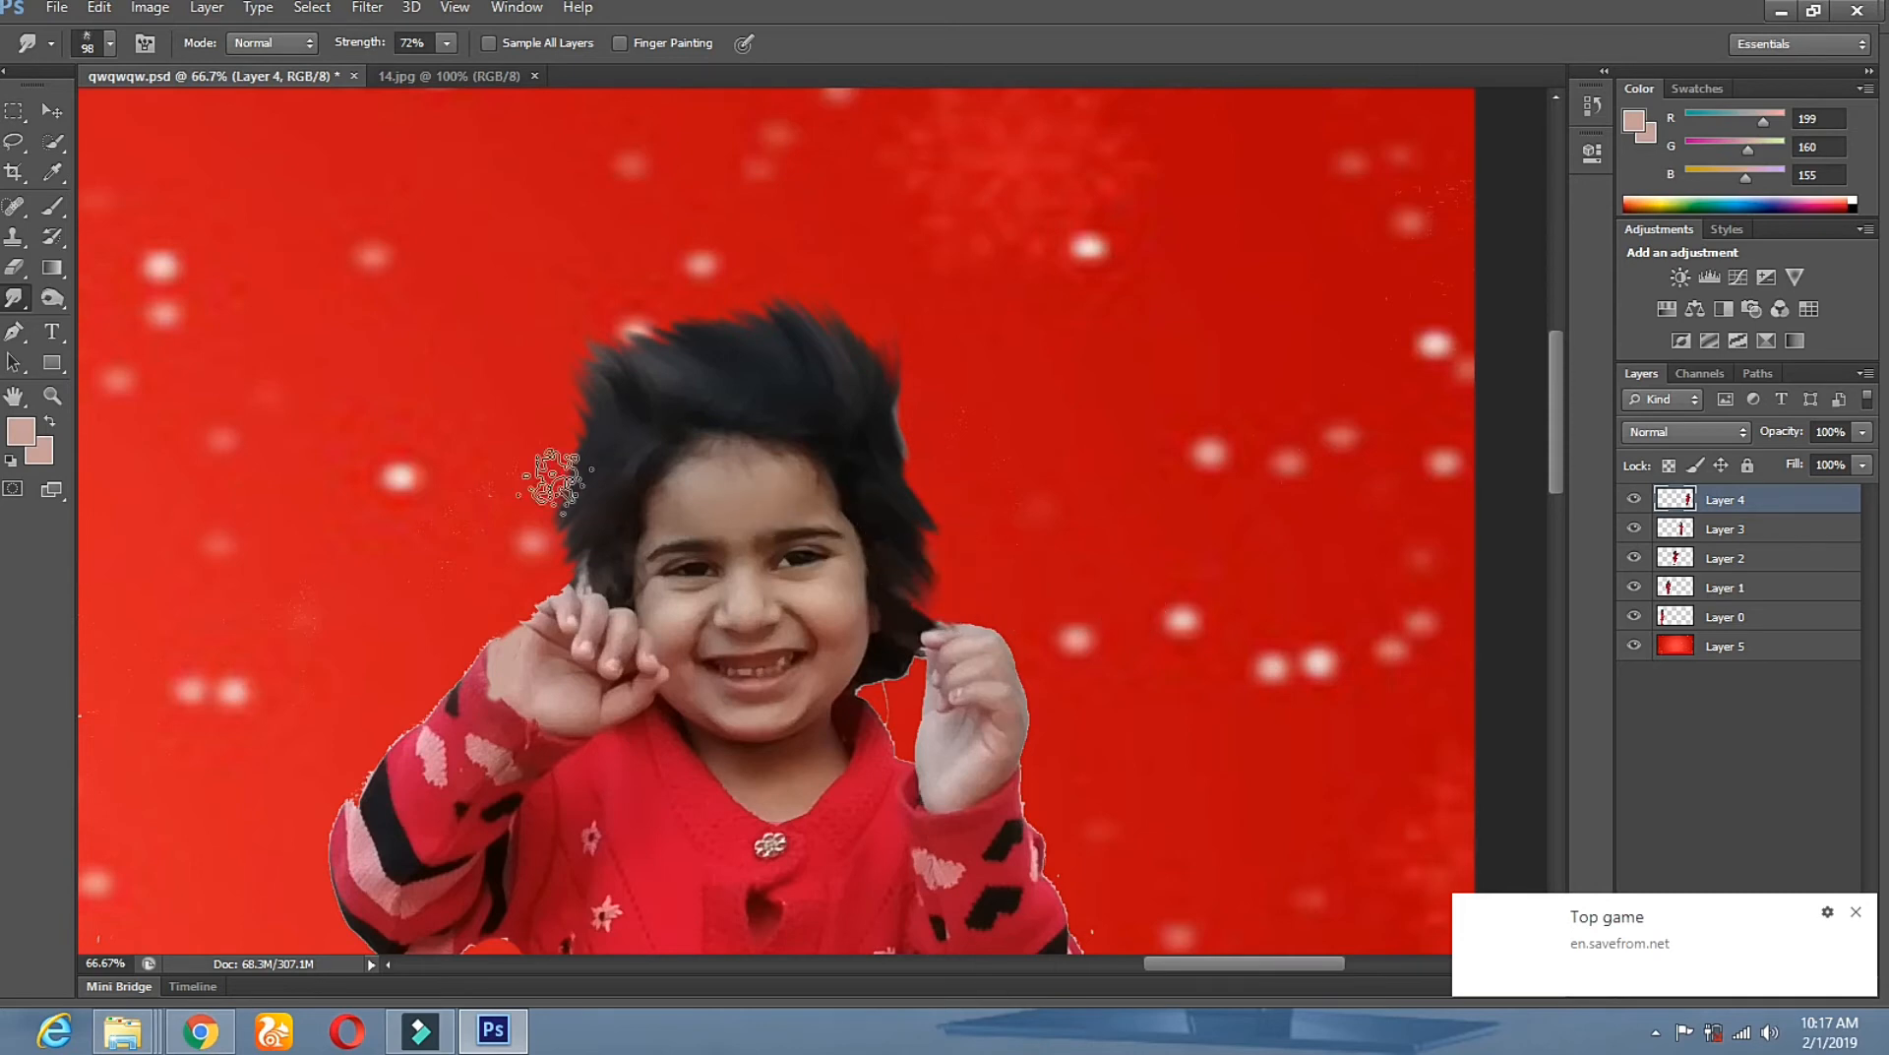
{"action": "left_click_drag", "start_coordinate": [702, 356], "coordinate": [647, 331]}
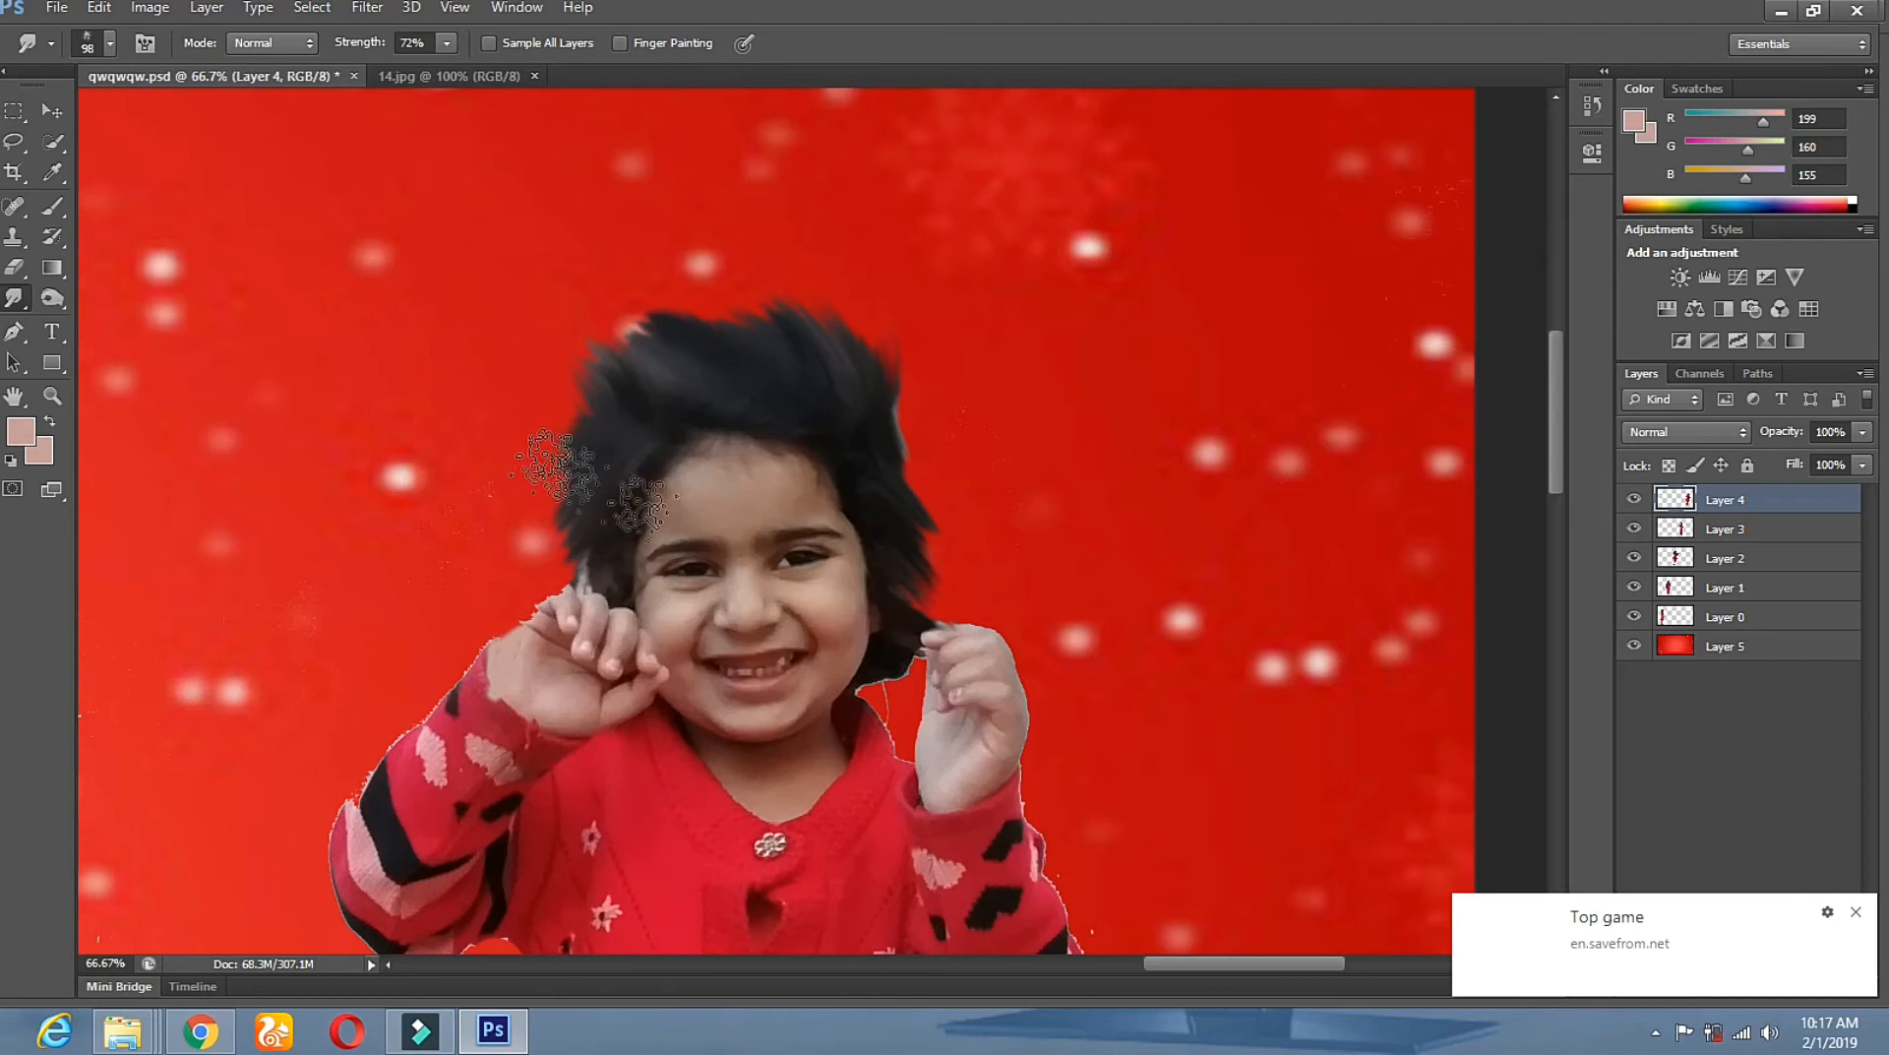
Burn the light hair patches on the head, above the fingers and by the right hand darker.
{"action": "left_click", "coordinate": [52, 294]}
{"action": "mouse_move", "coordinate": [708, 392]}
{"action": "left_mouse_down"}
{"action": "mouse_move", "coordinate": [700, 324]}
{"action": "mouse_move", "coordinate": [559, 416]}
{"action": "mouse_move", "coordinate": [683, 391]}
{"action": "mouse_move", "coordinate": [589, 453]}
{"action": "mouse_move", "coordinate": [588, 554]}
{"action": "left_mouse_up"}
{"action": "left_click", "coordinate": [586, 558]}
{"action": "left_click", "coordinate": [586, 558]}
{"action": "left_click", "coordinate": [594, 489]}
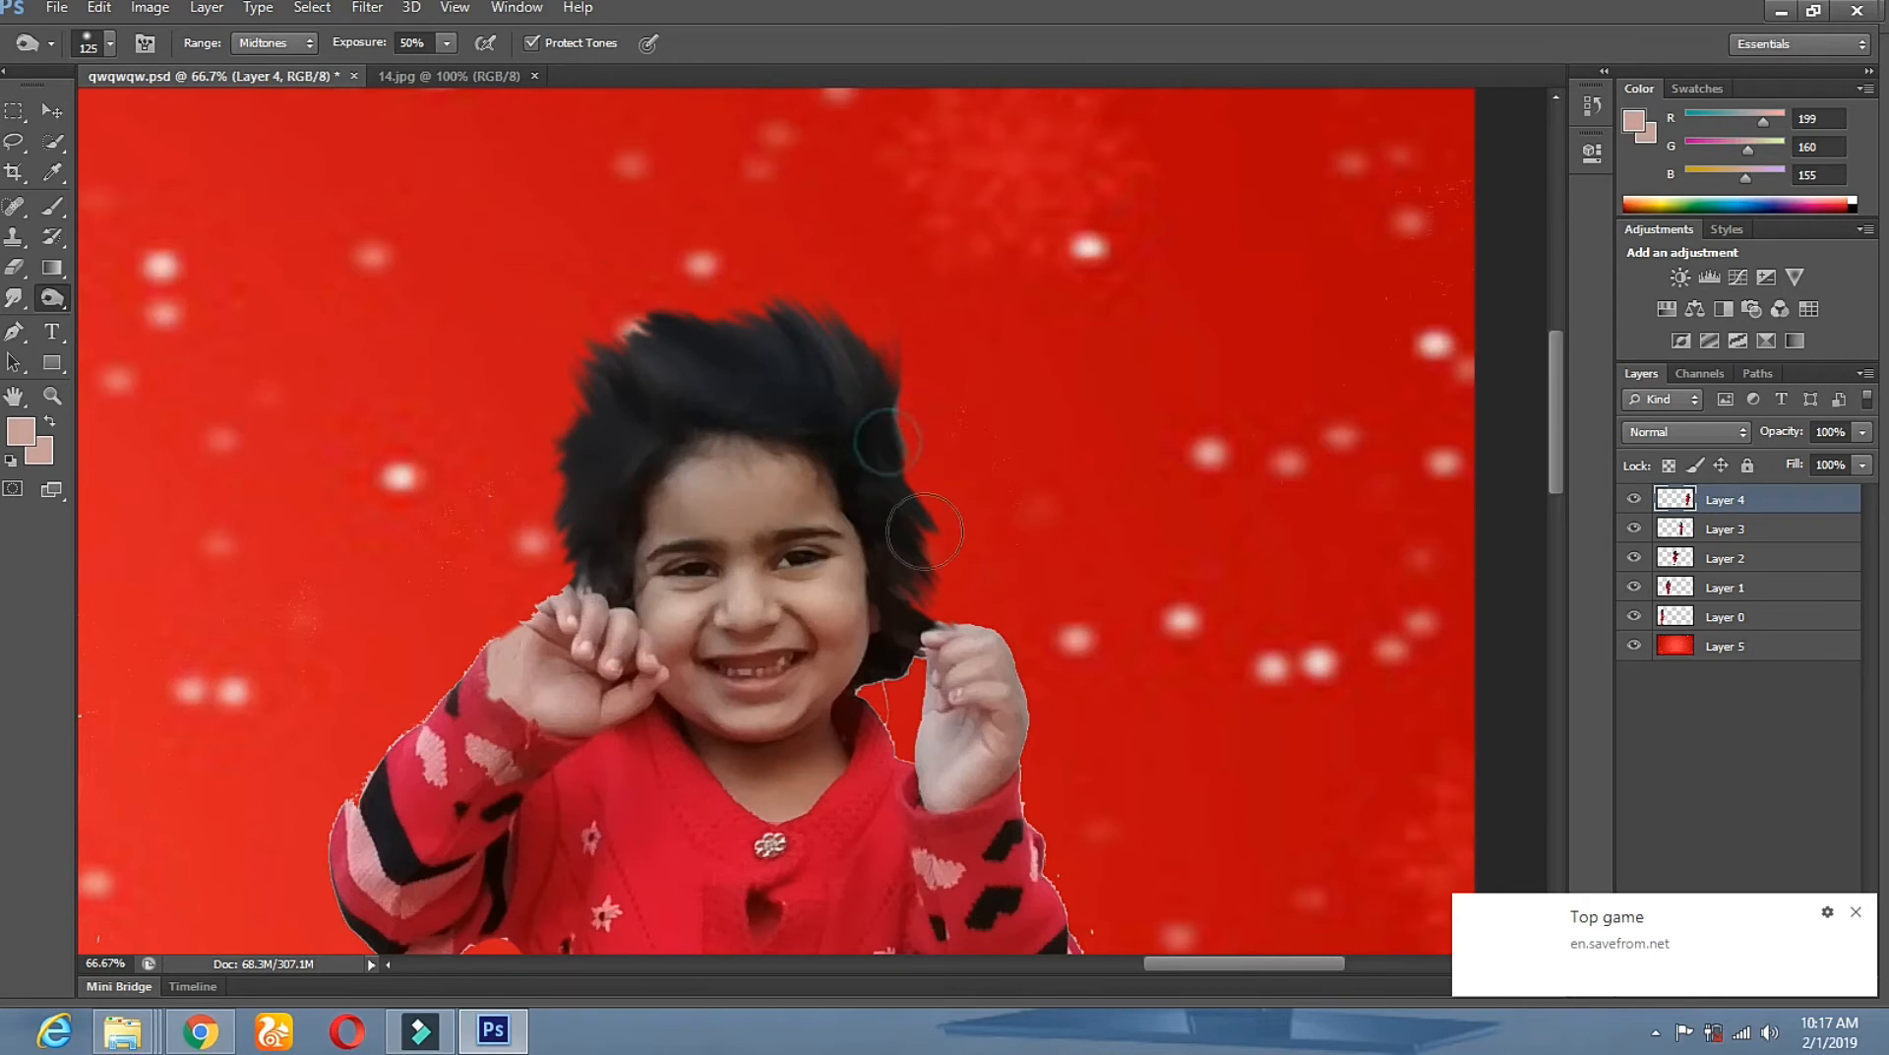
{"action": "left_click", "coordinate": [926, 632]}
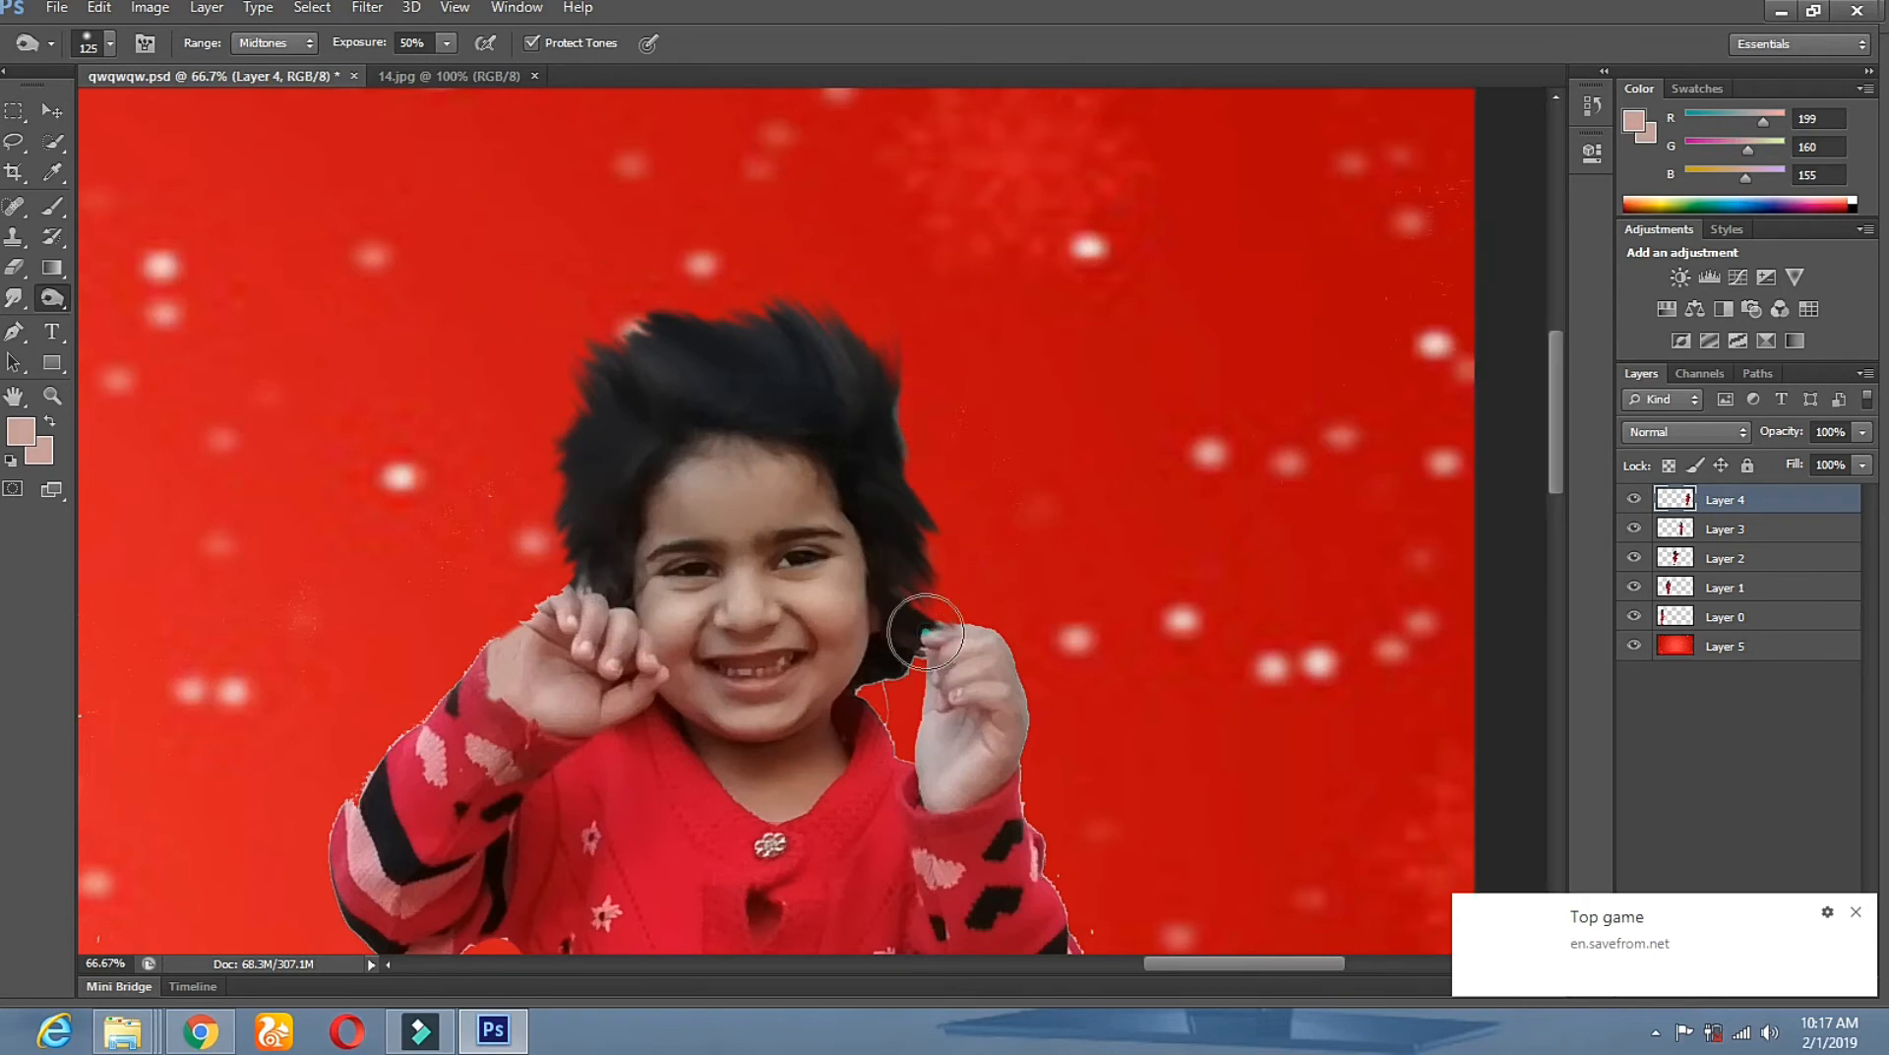
{"action": "left_click", "coordinate": [52, 395]}
{"action": "left_click", "coordinate": [760, 548], "text": "alt"}
{"action": "left_click", "coordinate": [777, 554], "text": "alt"}
{"action": "left_click", "coordinate": [780, 556], "text": "alt"}
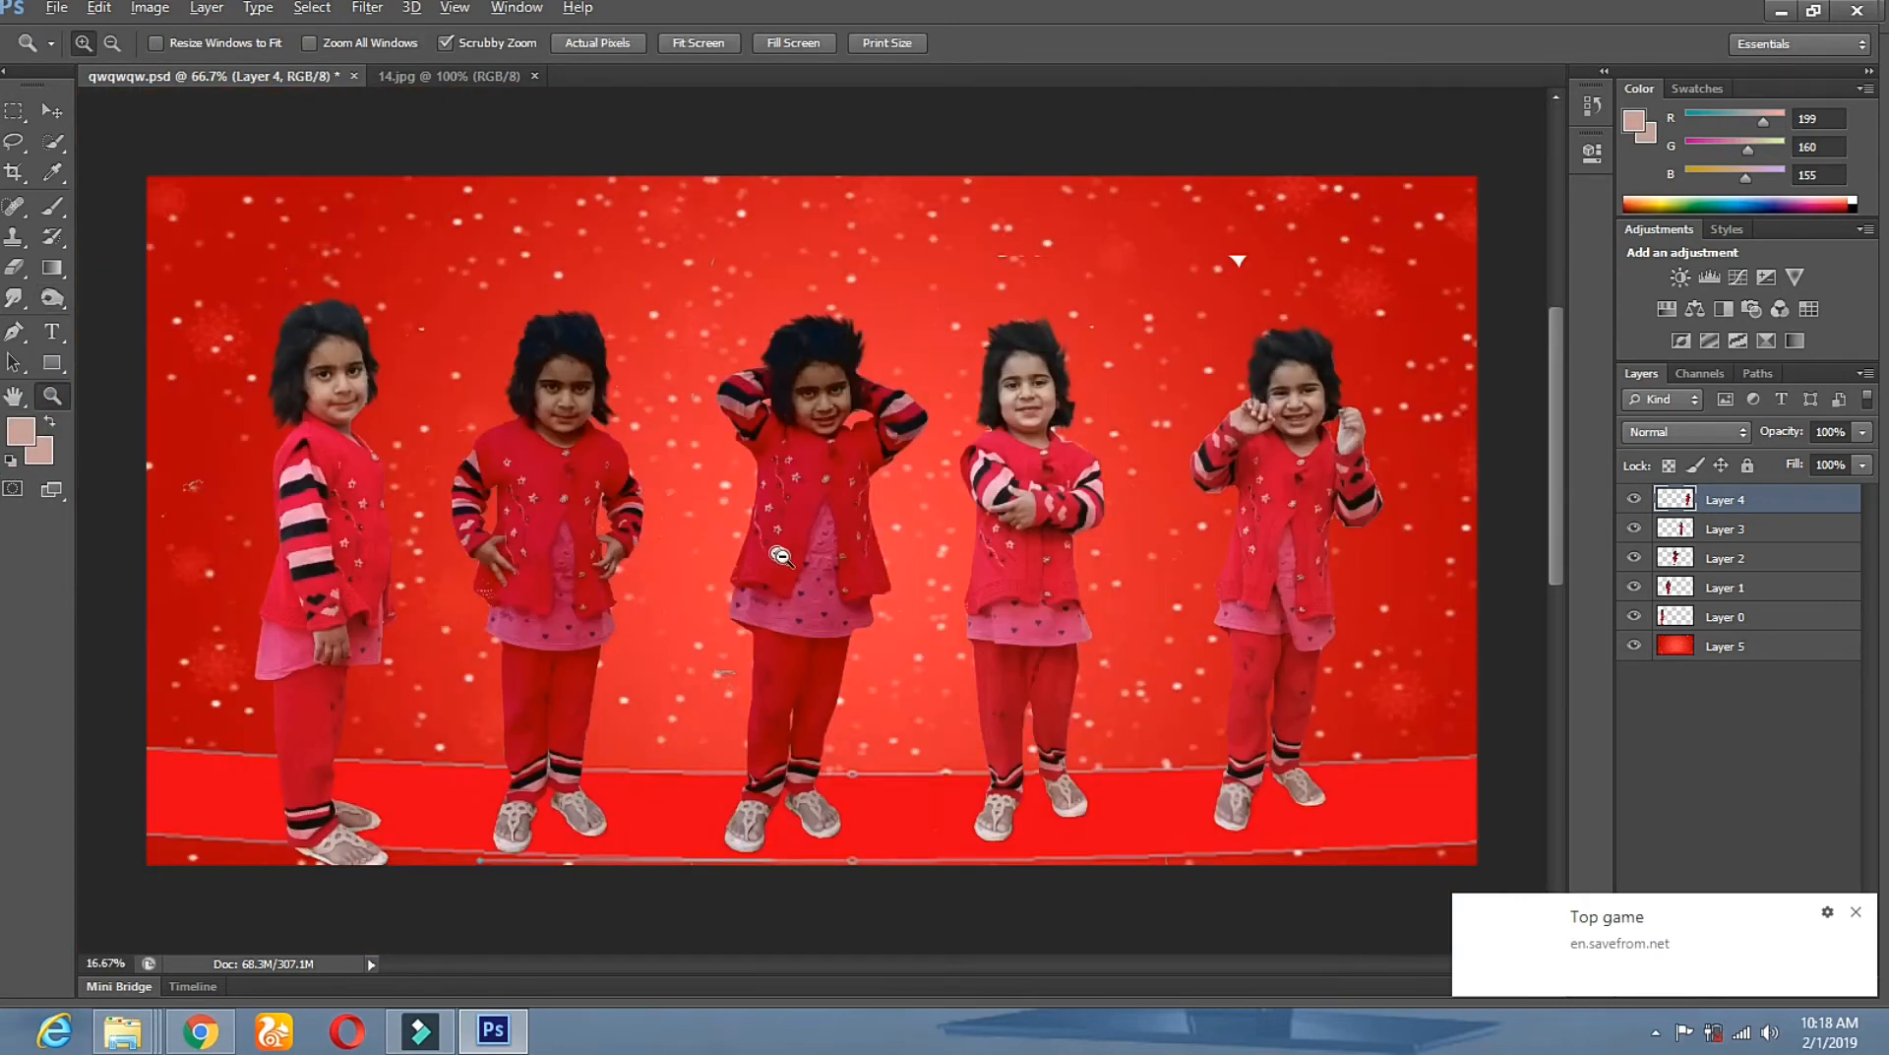
{"action": "left_click", "coordinate": [780, 556], "text": "alt"}
Select Layer 1 and brighten it with a Curves midtone lift.
{"action": "left_click", "coordinate": [832, 375]}
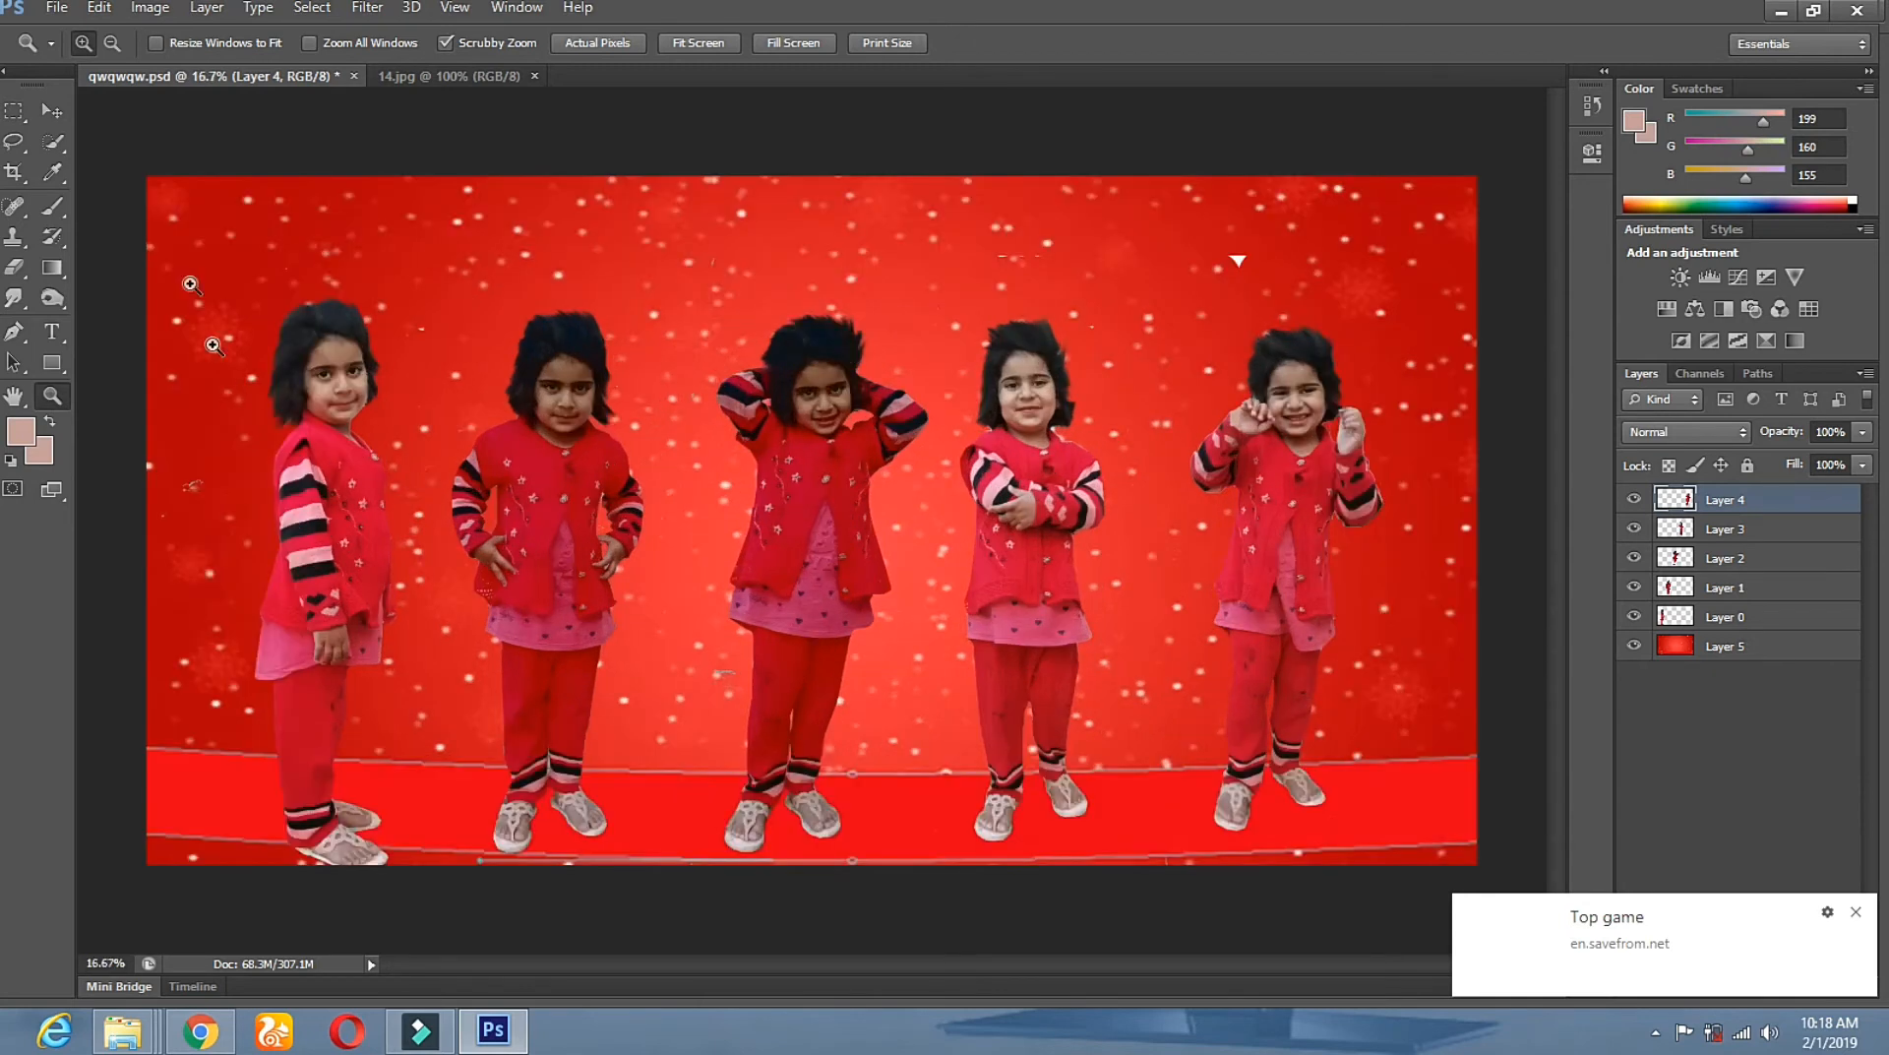
{"action": "left_click", "coordinate": [52, 111]}
{"action": "right_click", "coordinate": [559, 469]}
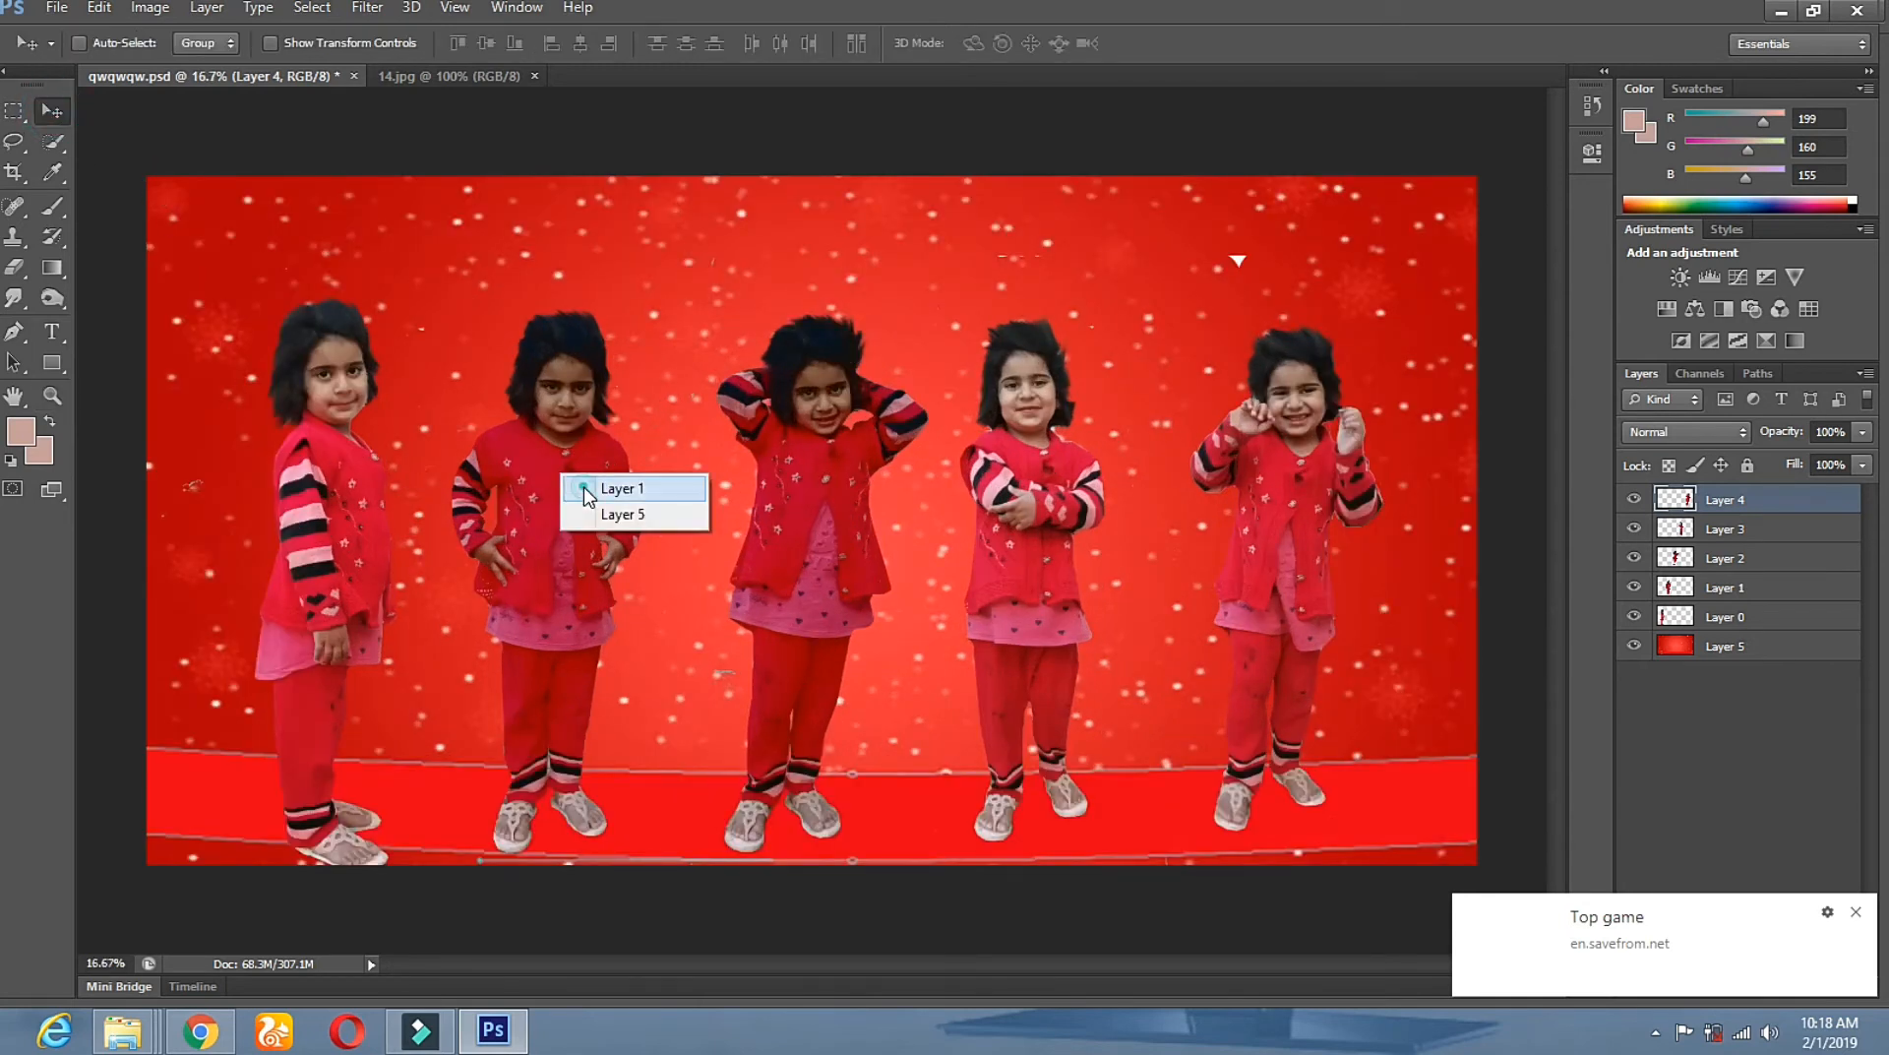
{"action": "left_click", "coordinate": [583, 486]}
{"action": "left_click", "coordinate": [150, 8]}
{"action": "mouse_move", "coordinate": [177, 71]}
{"action": "left_click", "coordinate": [524, 111]}
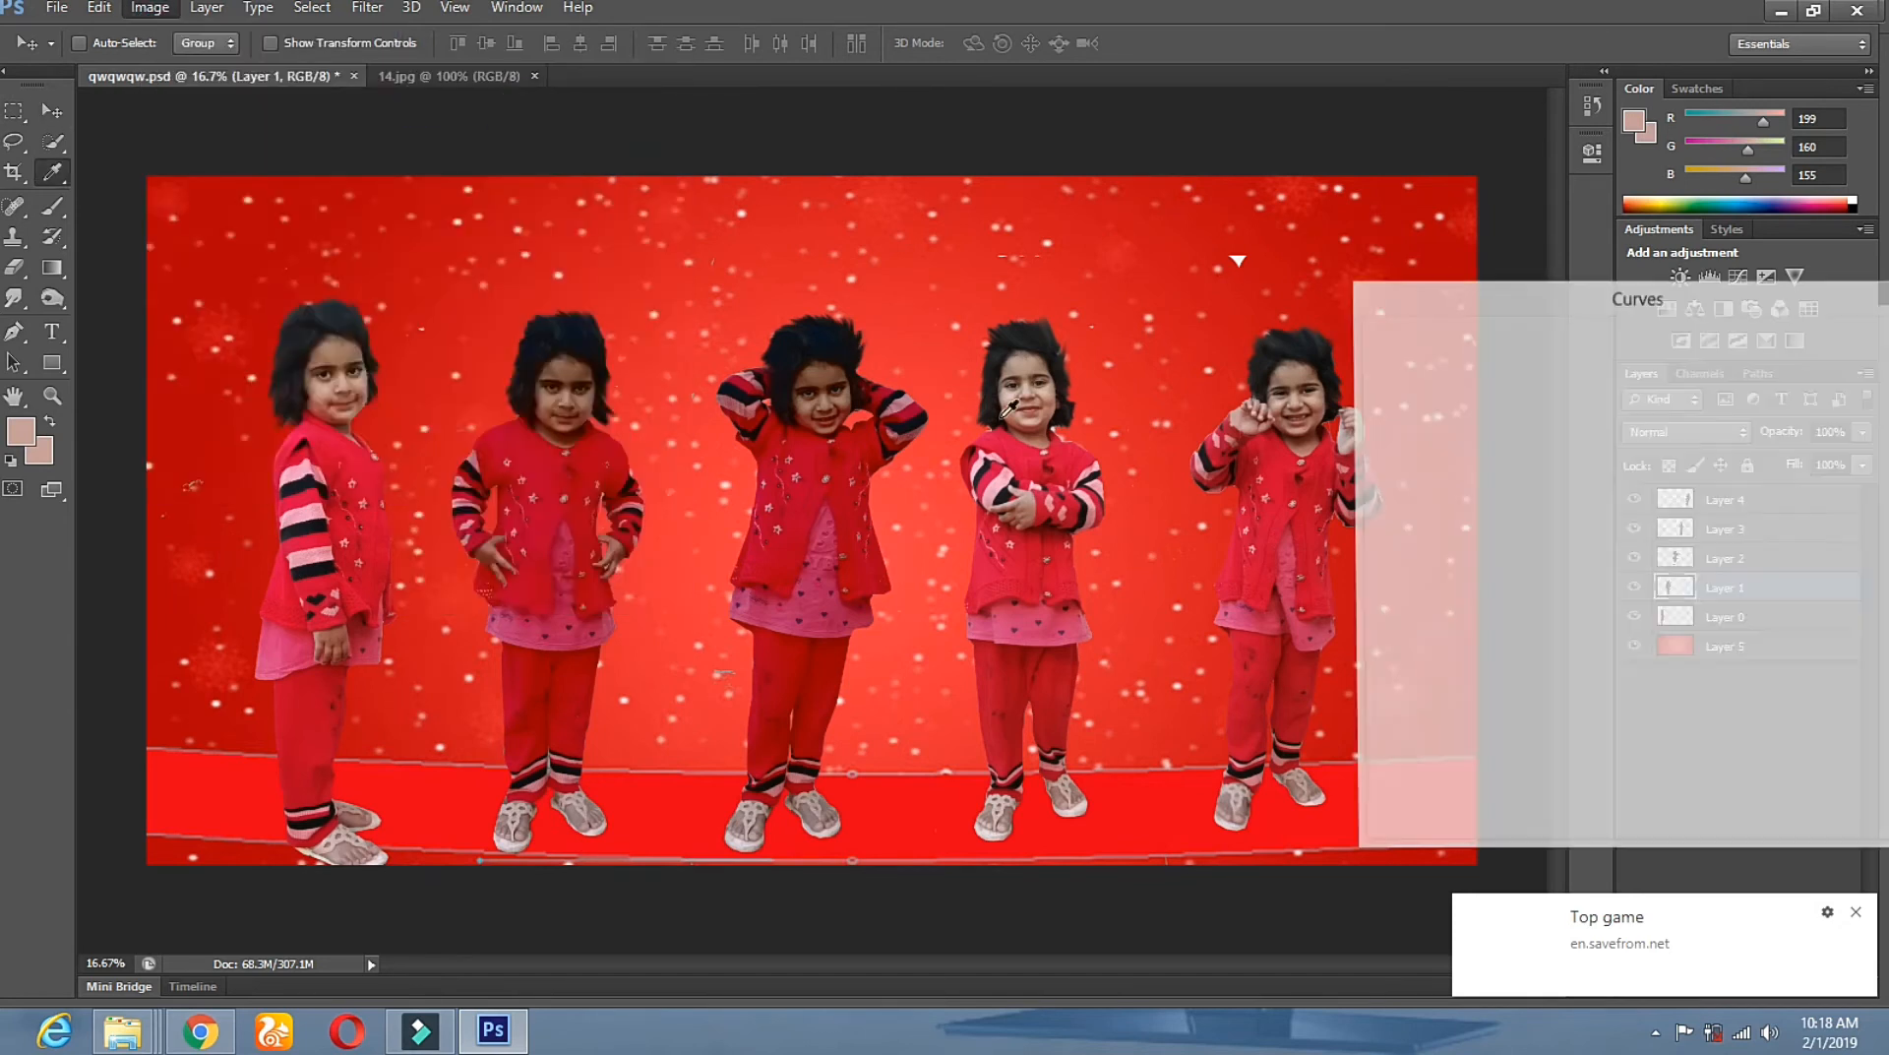
{"action": "left_click_drag", "start_coordinate": [1598, 558], "coordinate": [1574, 537]}
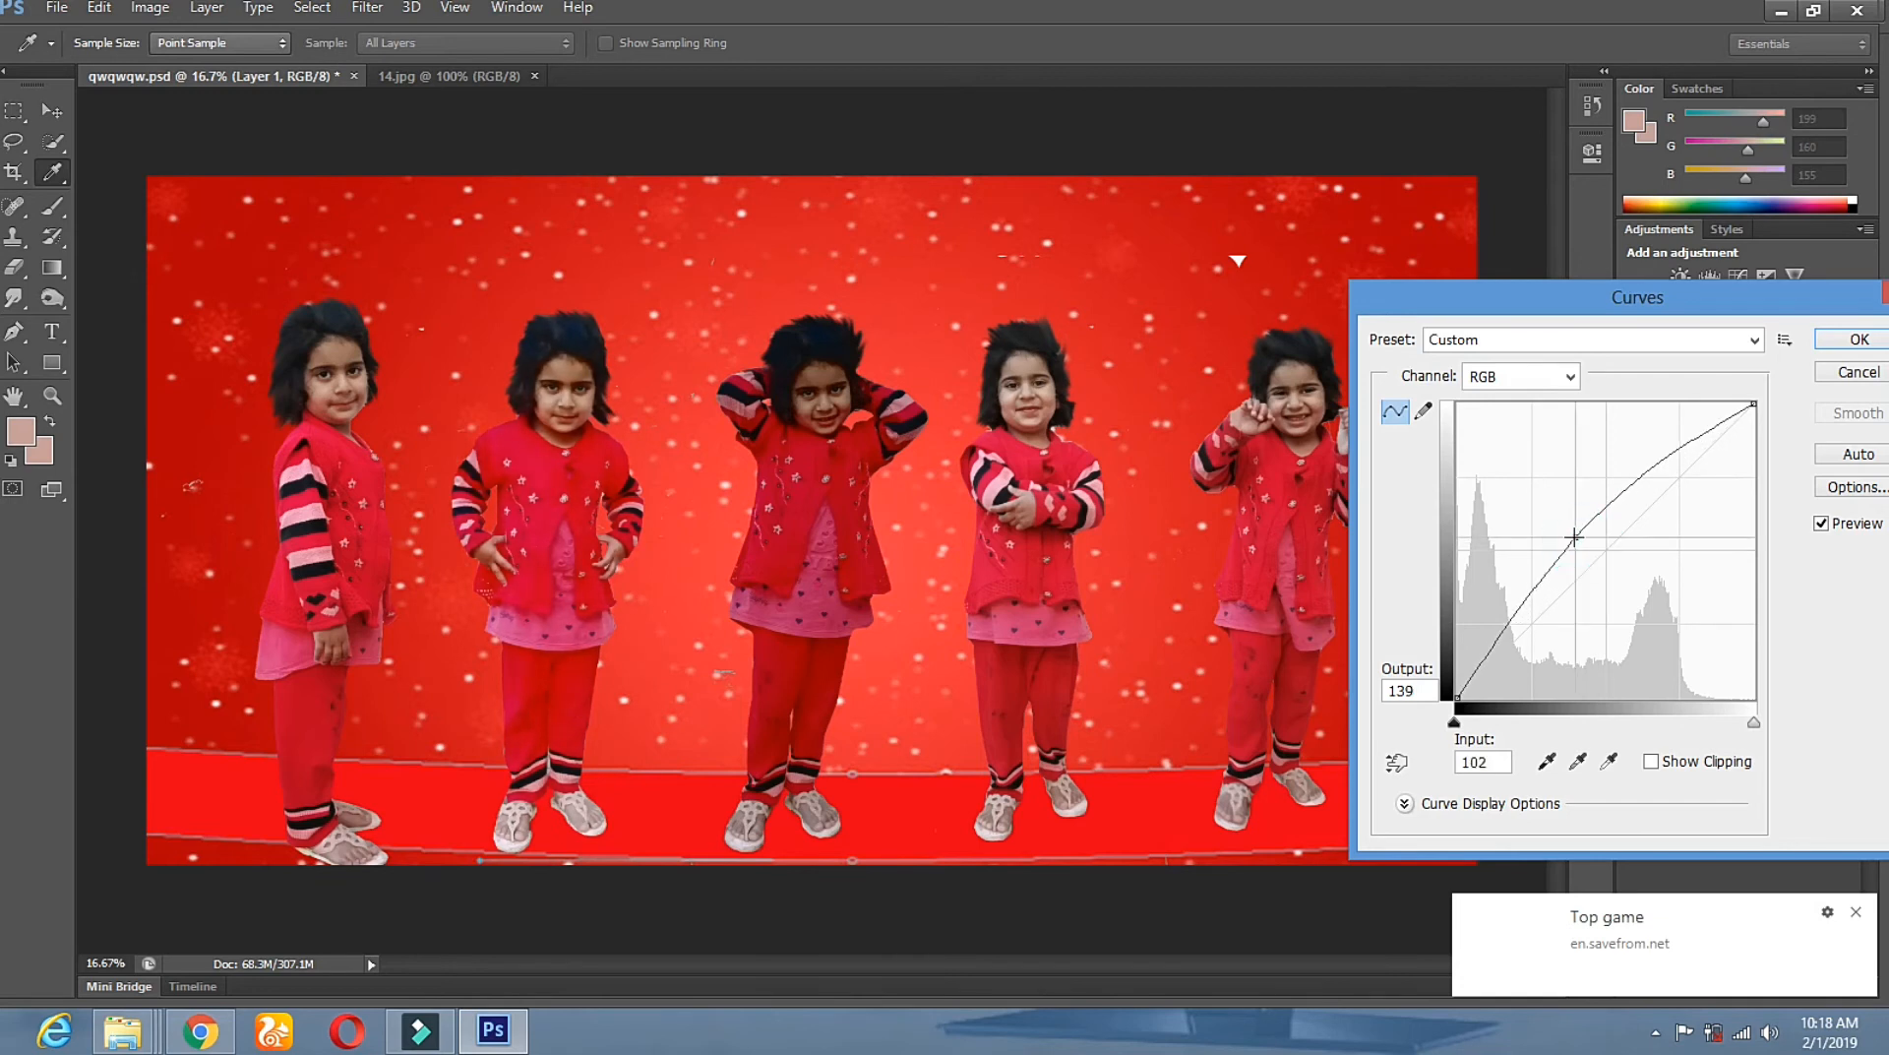
{"action": "left_click", "coordinate": [1855, 351]}
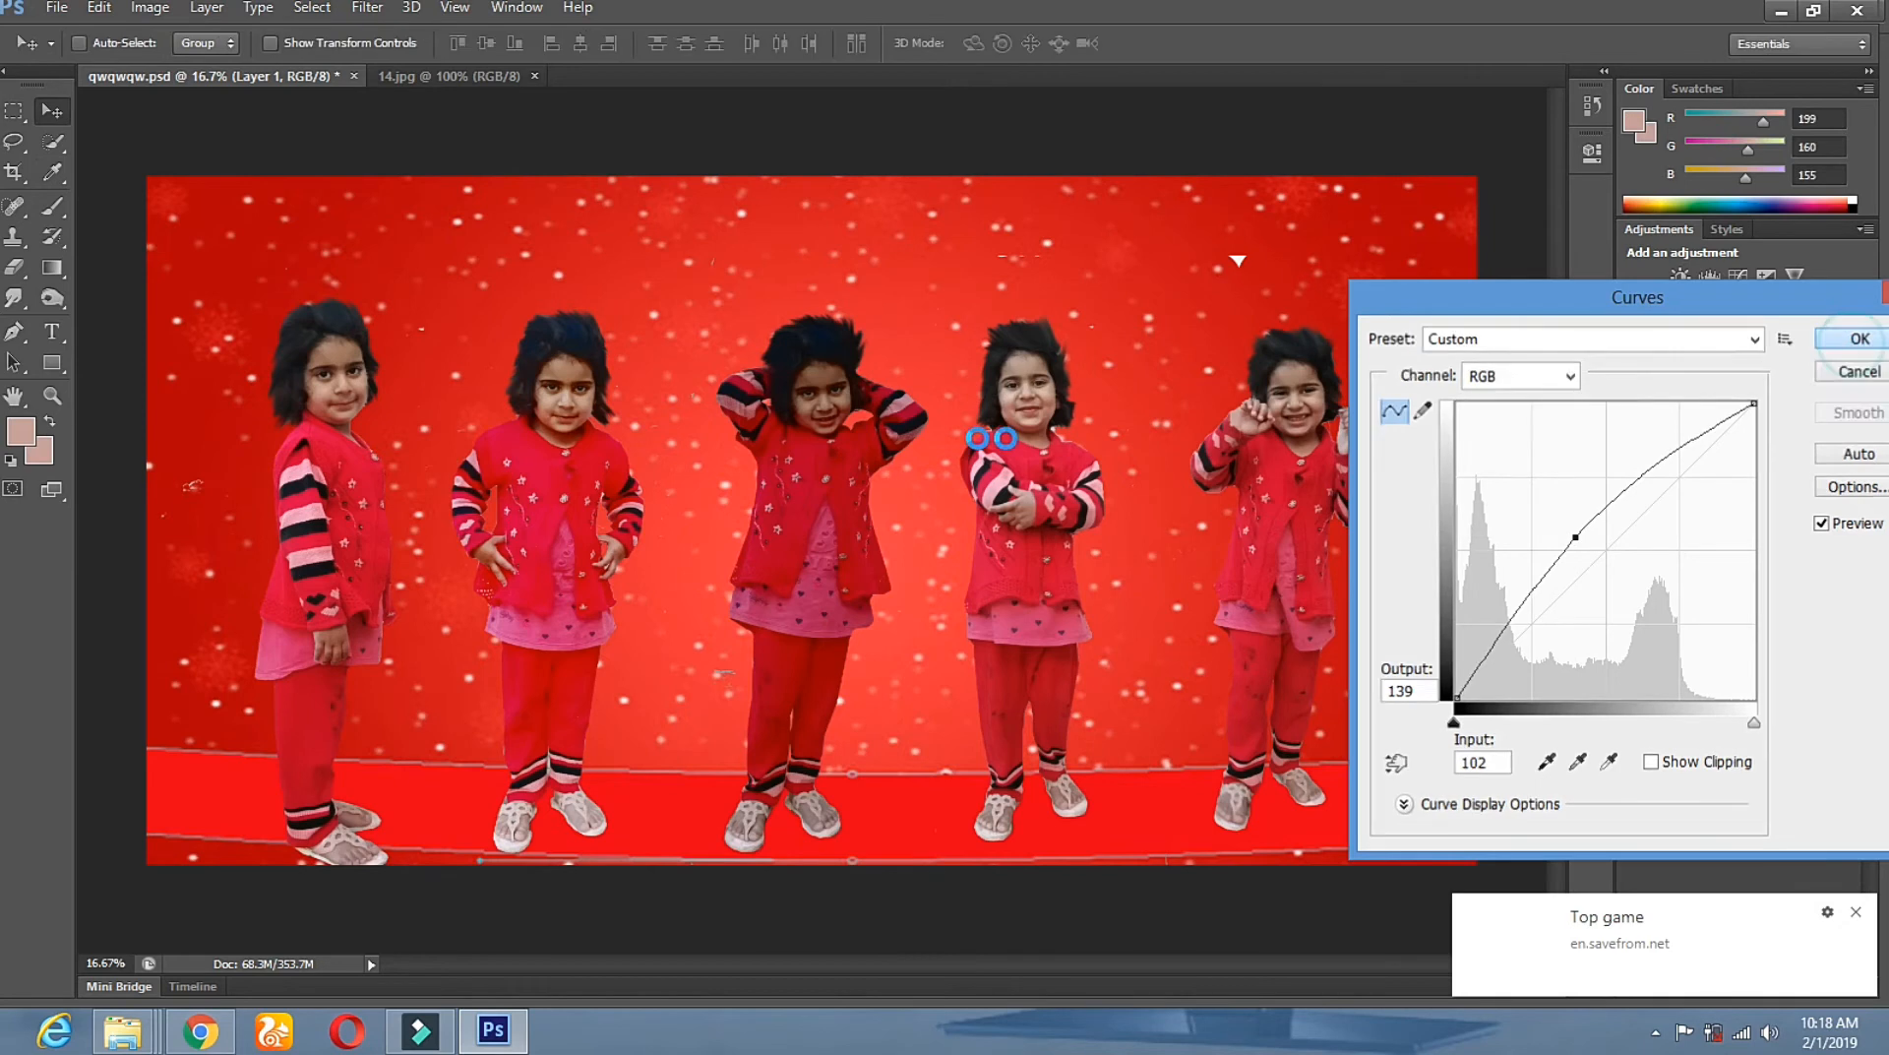
Select Layer 2 and brighten it with Curves, input 105 raised to output 161.
{"action": "key", "text": "v"}
{"action": "right_click", "coordinate": [821, 469]}
{"action": "left_click", "coordinate": [827, 480]}
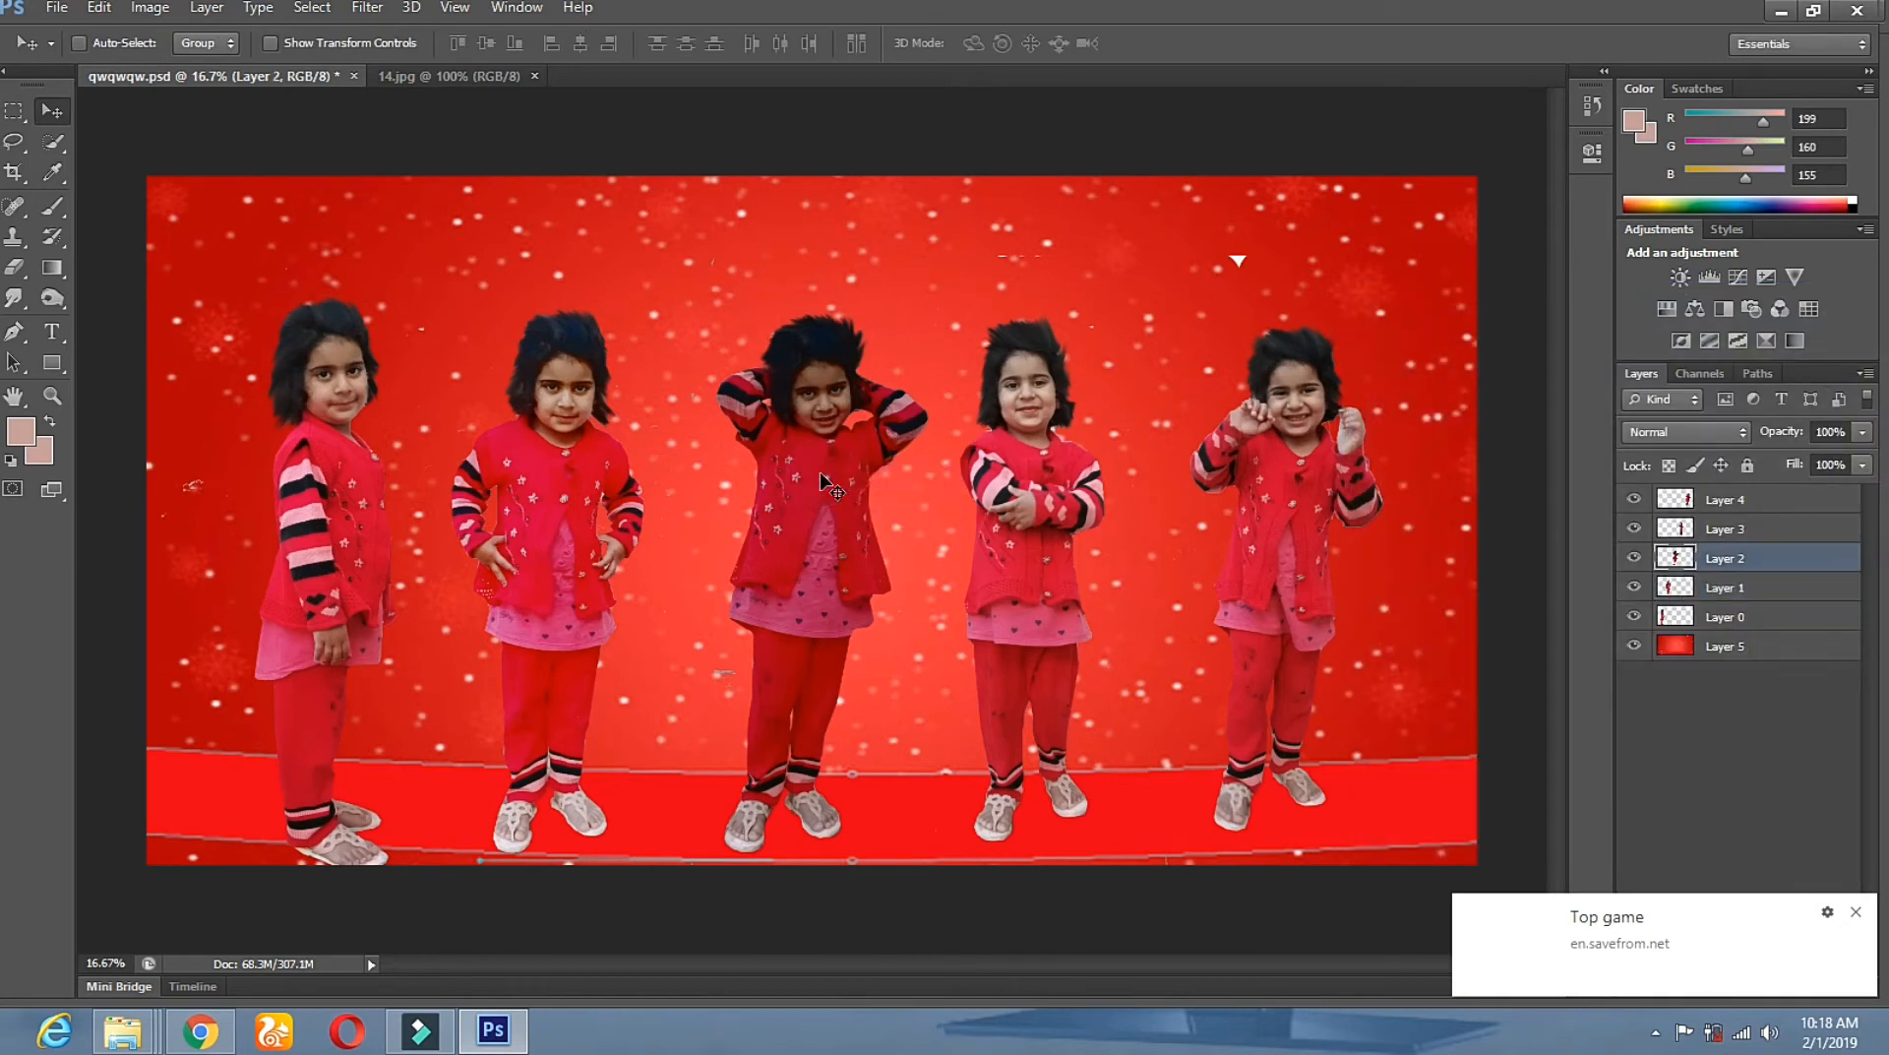
{"action": "left_click", "coordinate": [155, 7]}
{"action": "mouse_move", "coordinate": [183, 66]}
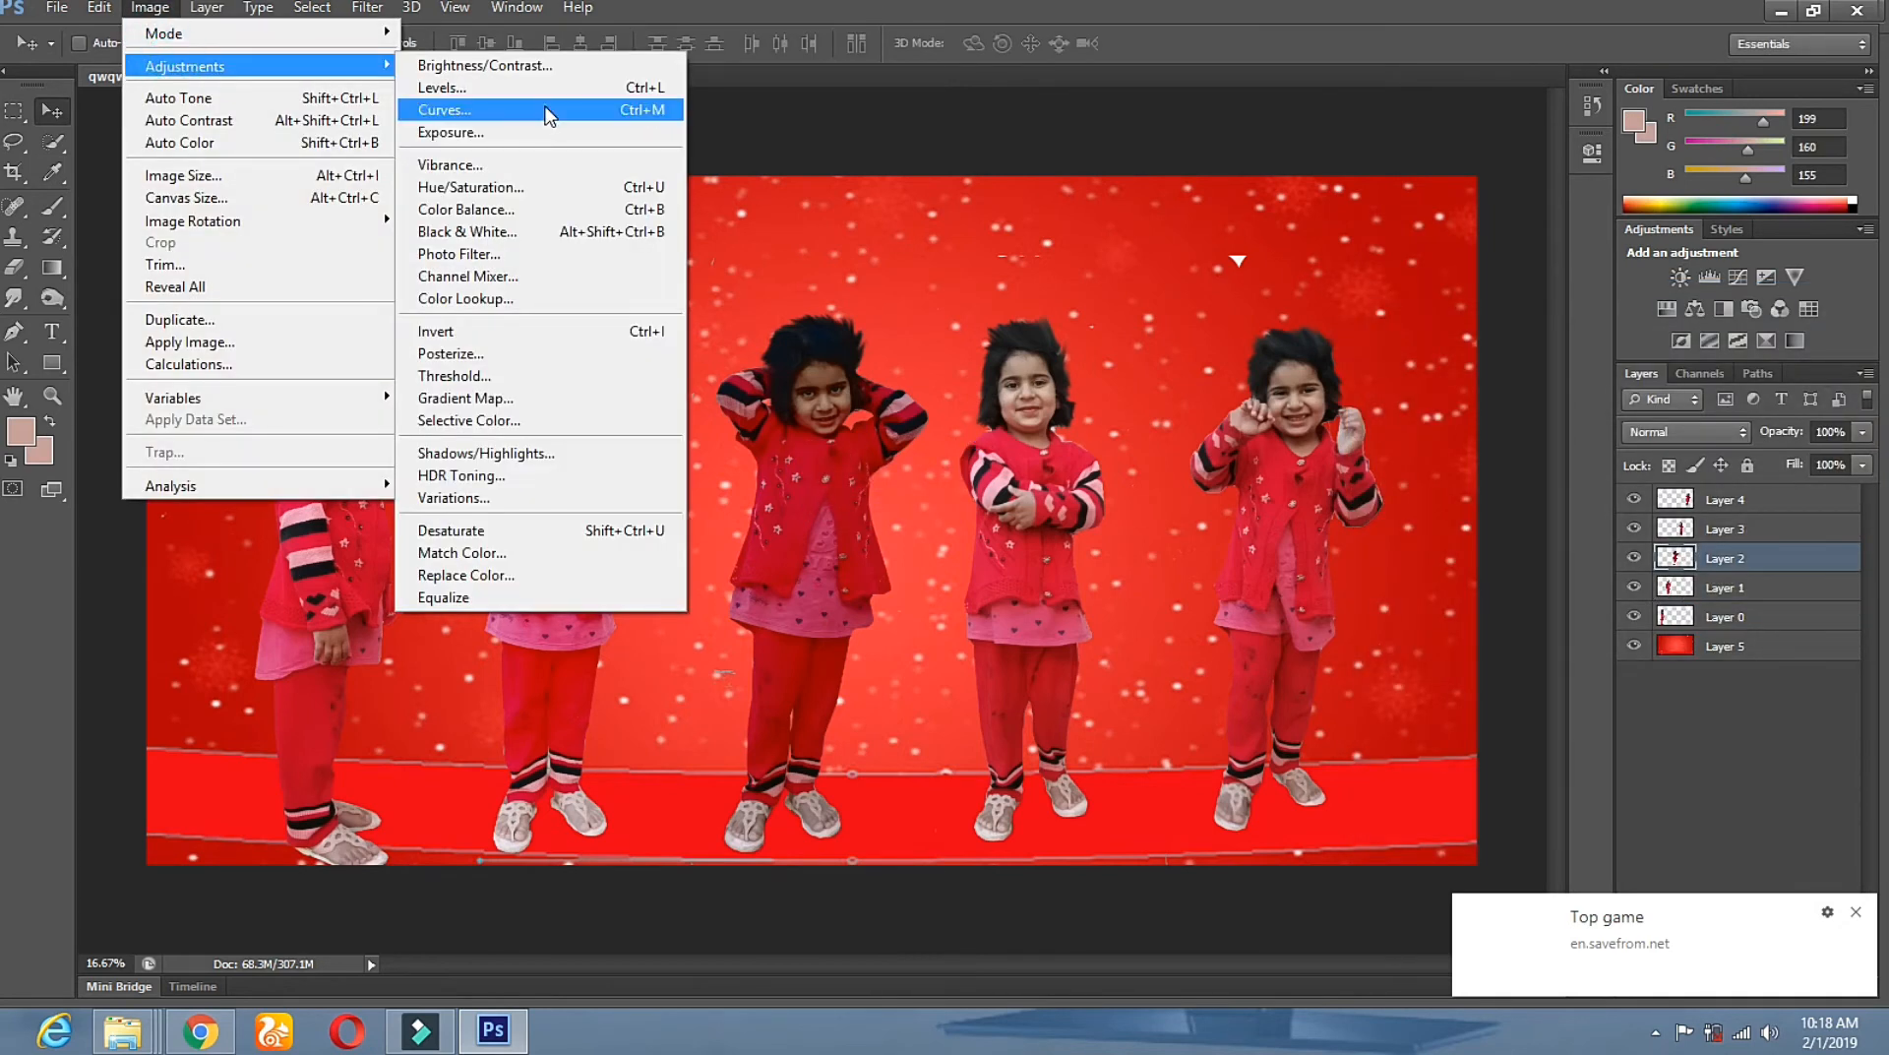
{"action": "left_click", "coordinate": [547, 110]}
{"action": "left_click_drag", "start_coordinate": [1614, 545], "coordinate": [1577, 510]}
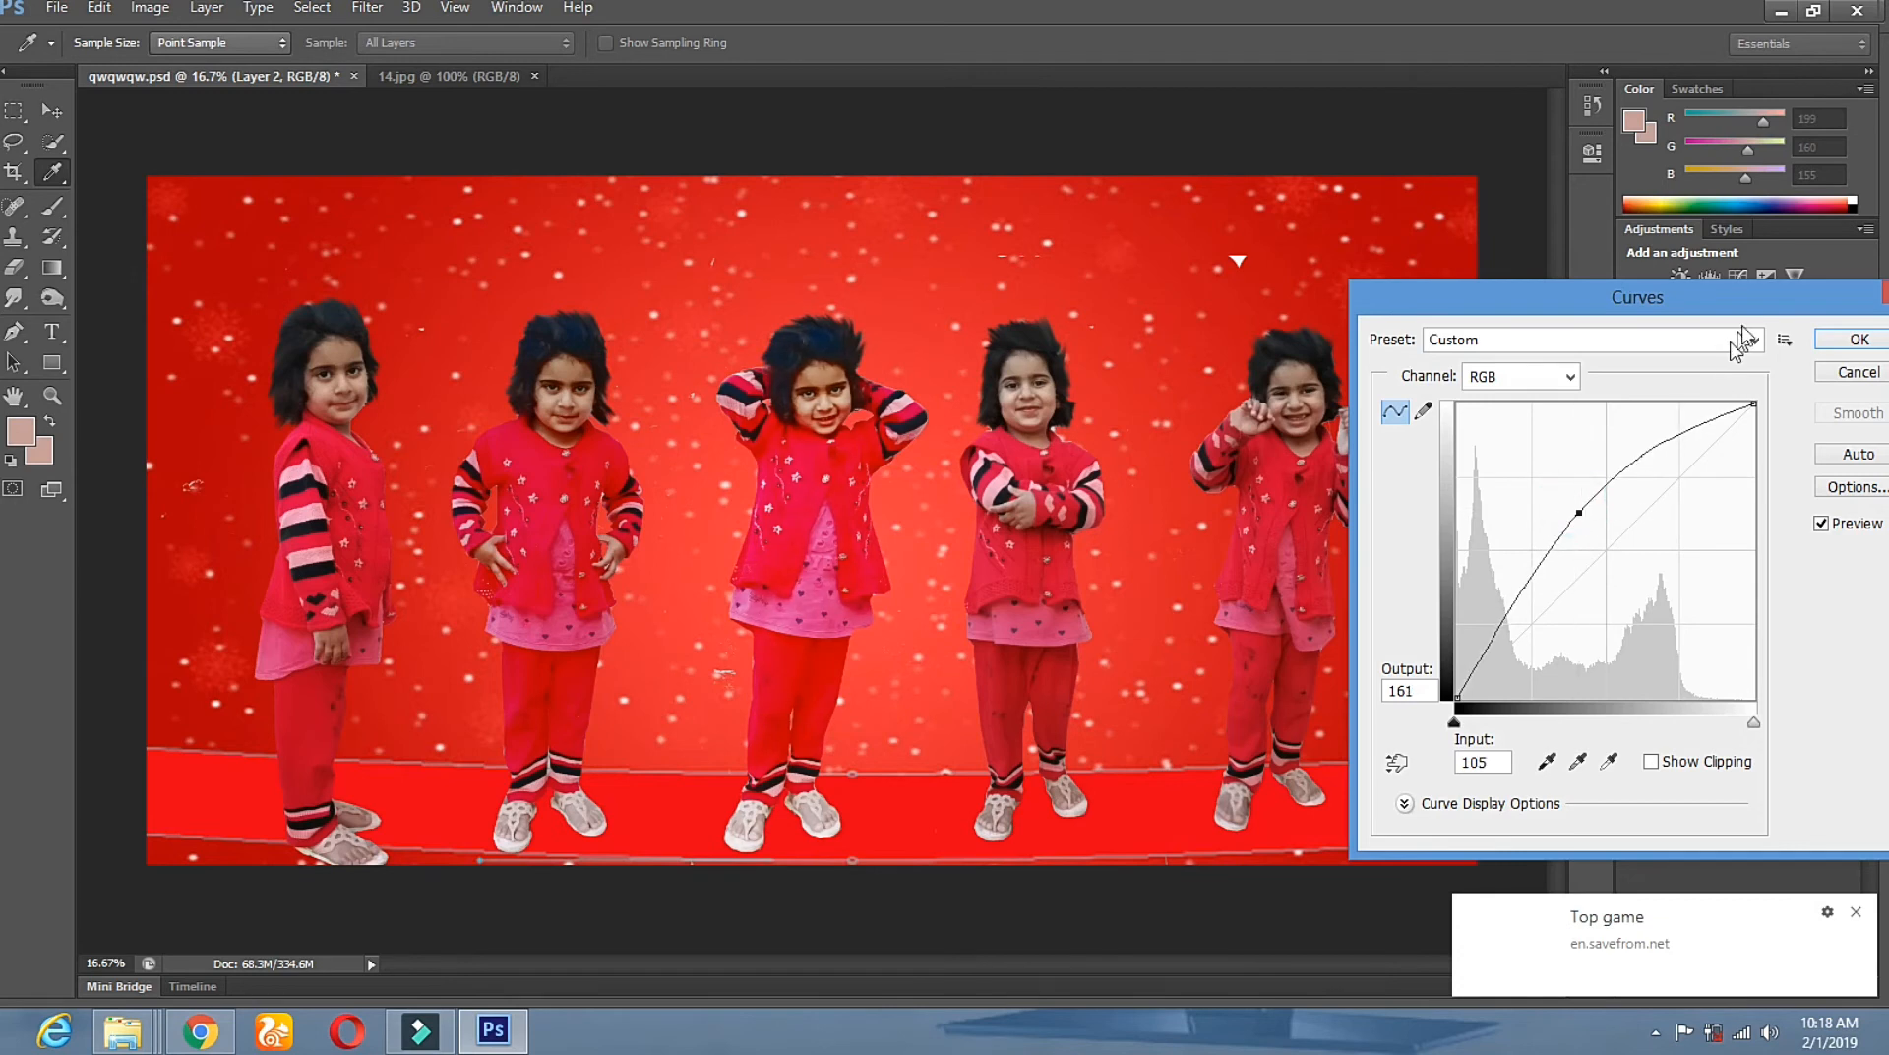
{"action": "left_click", "coordinate": [1837, 341]}
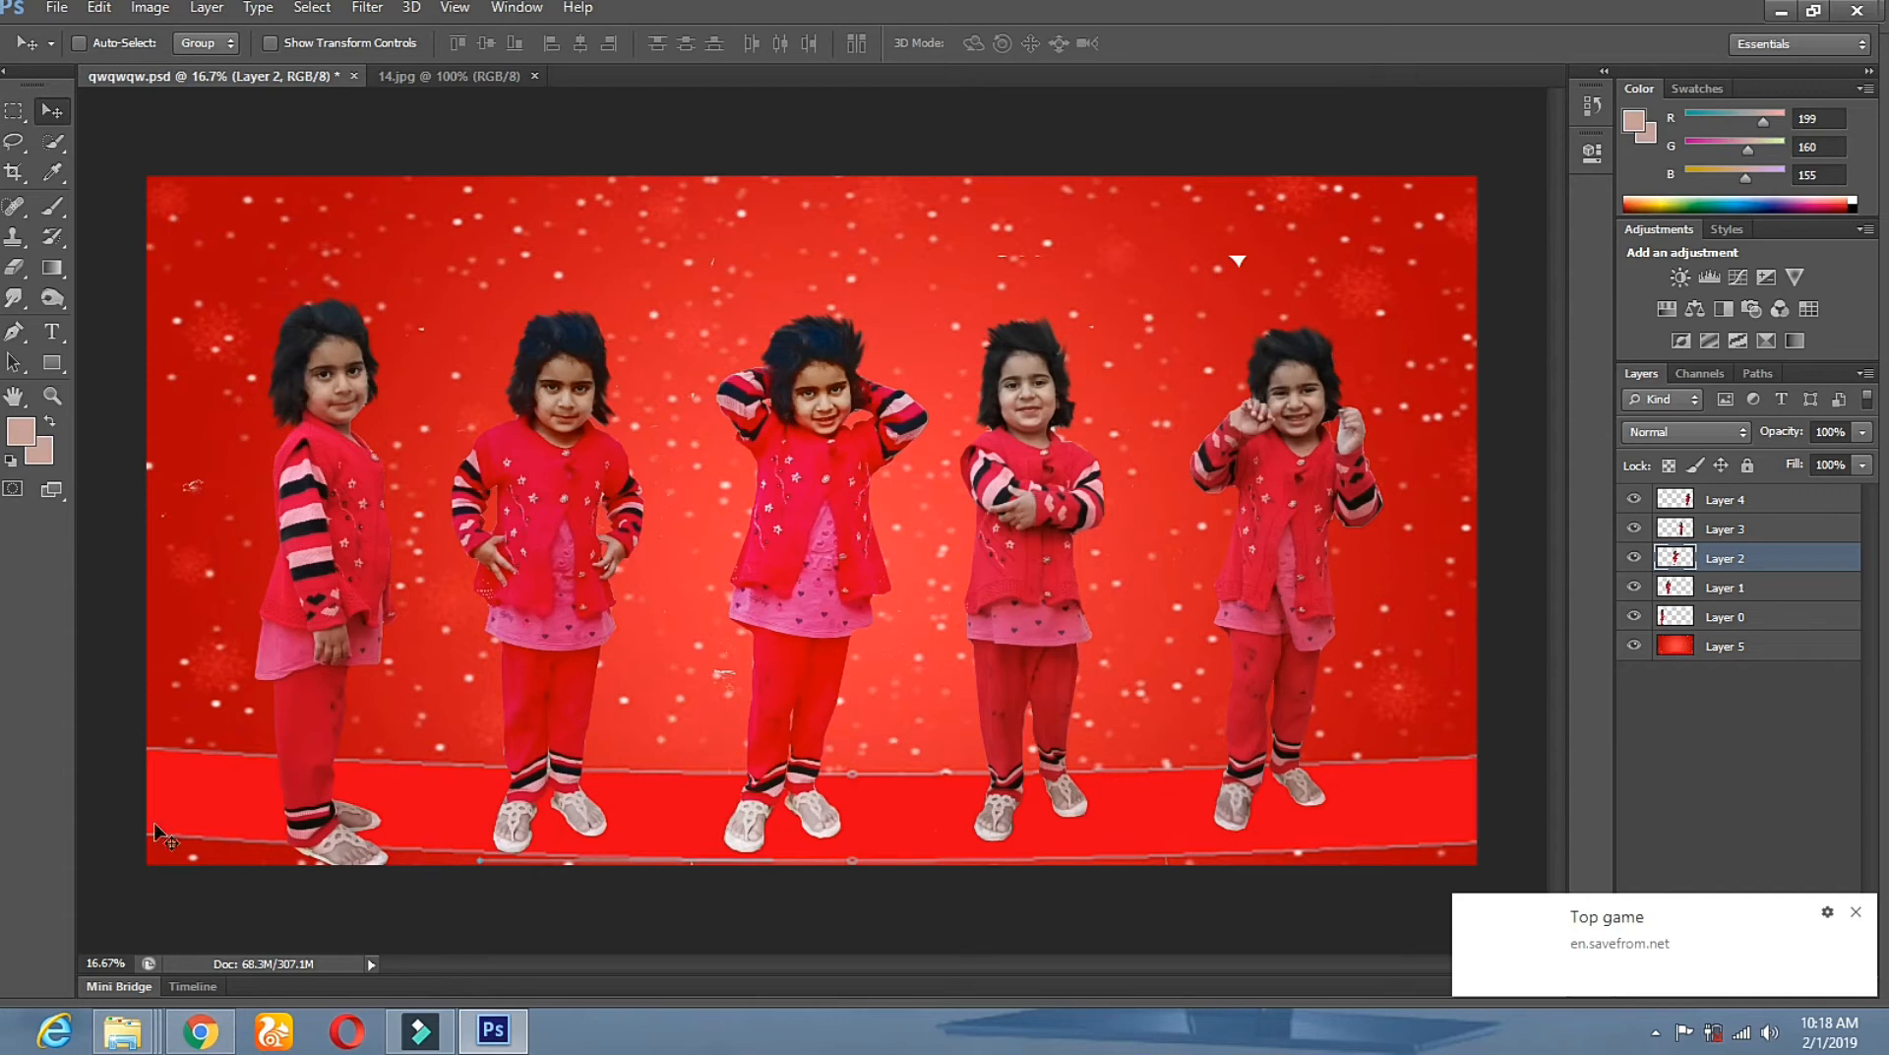
Make background Layer 5 active, undoing an accidental shift of it.
{"action": "right_click", "coordinate": [432, 414]}
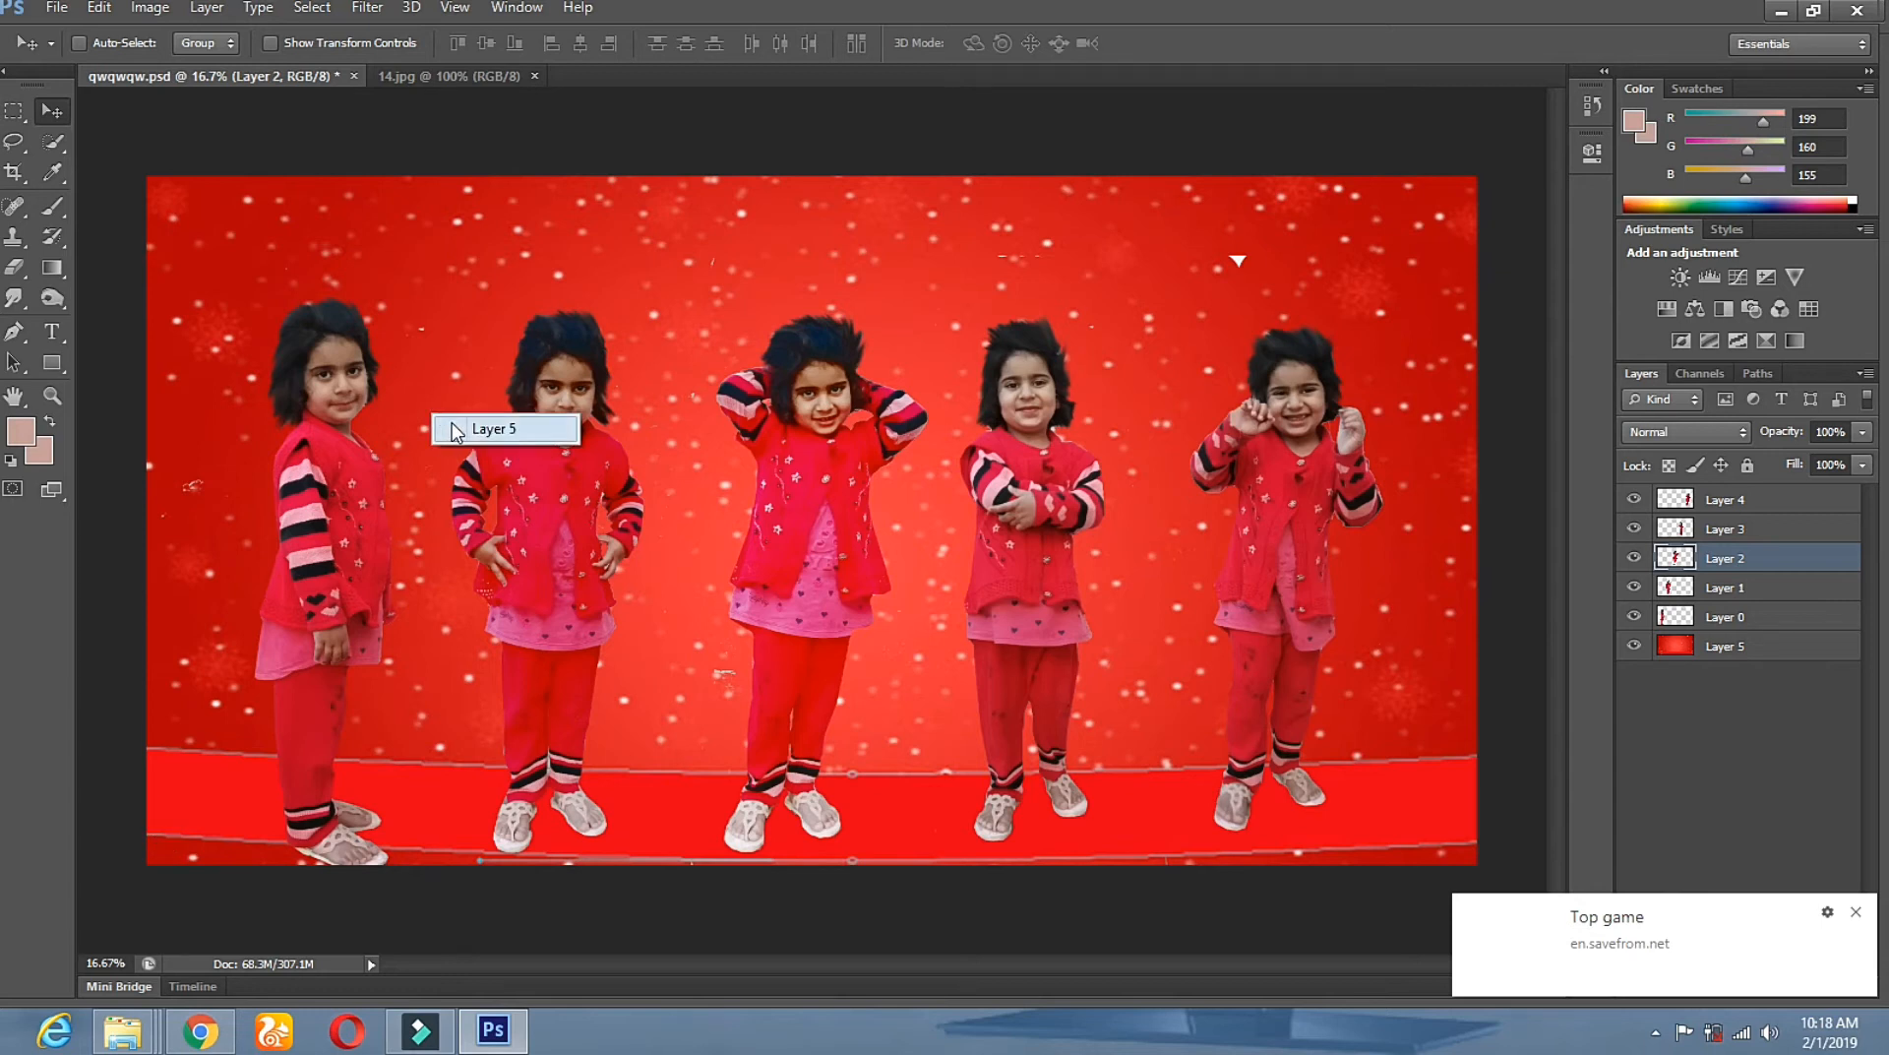
{"action": "left_click", "coordinate": [454, 428]}
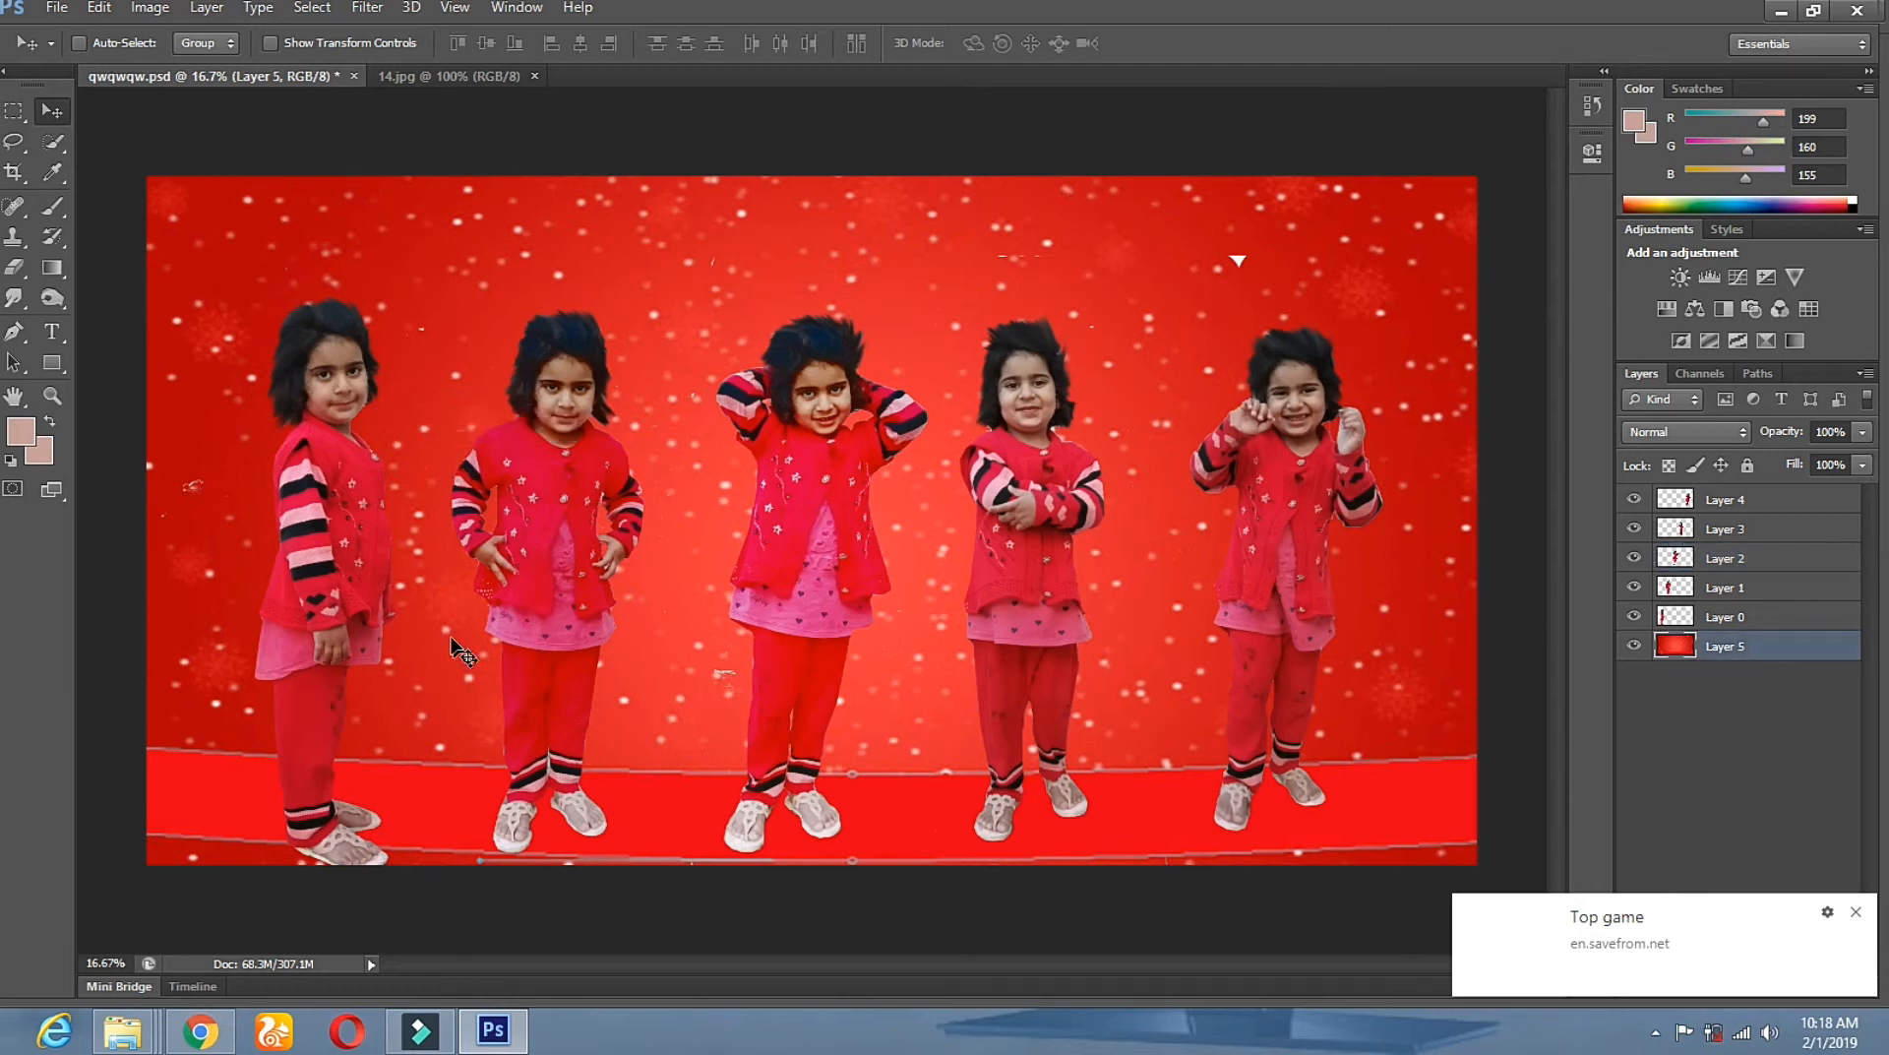
{"action": "left_click_drag", "start_coordinate": [455, 725], "coordinate": [446, 628]}
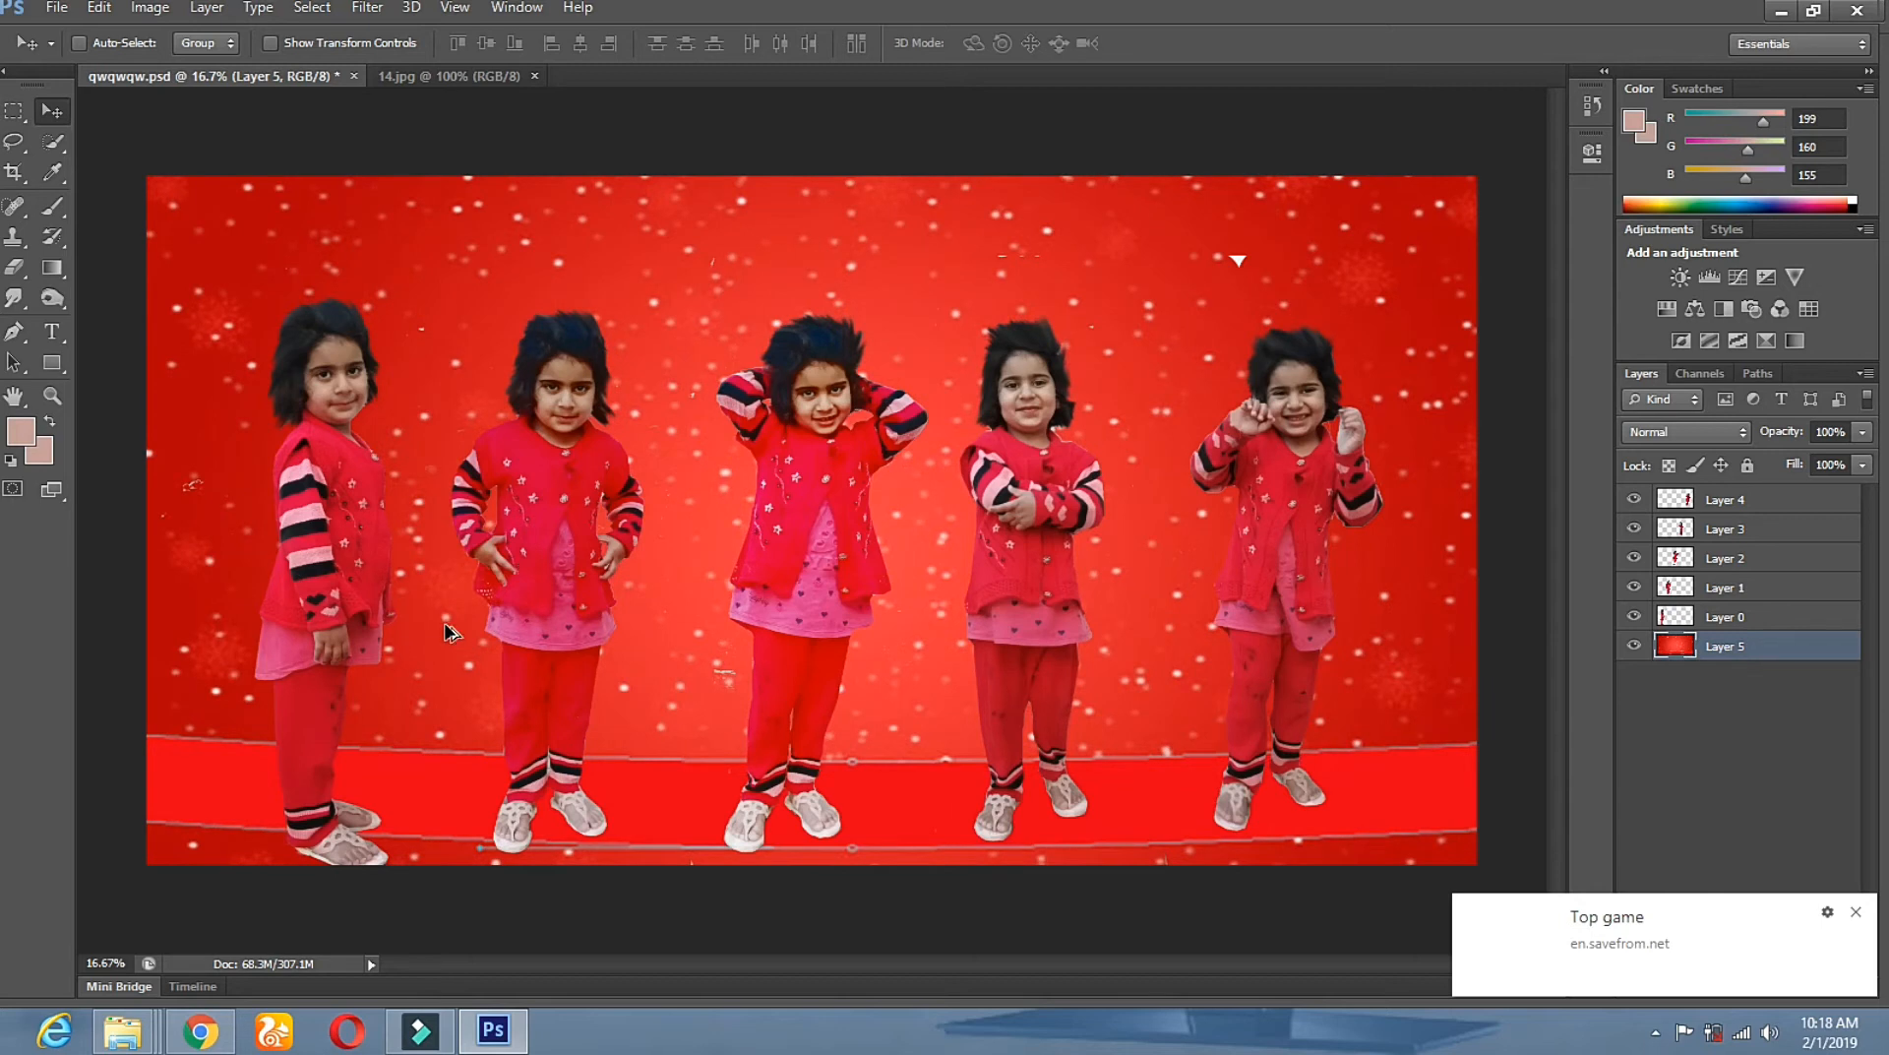
{"action": "key", "text": "ctrl+z"}
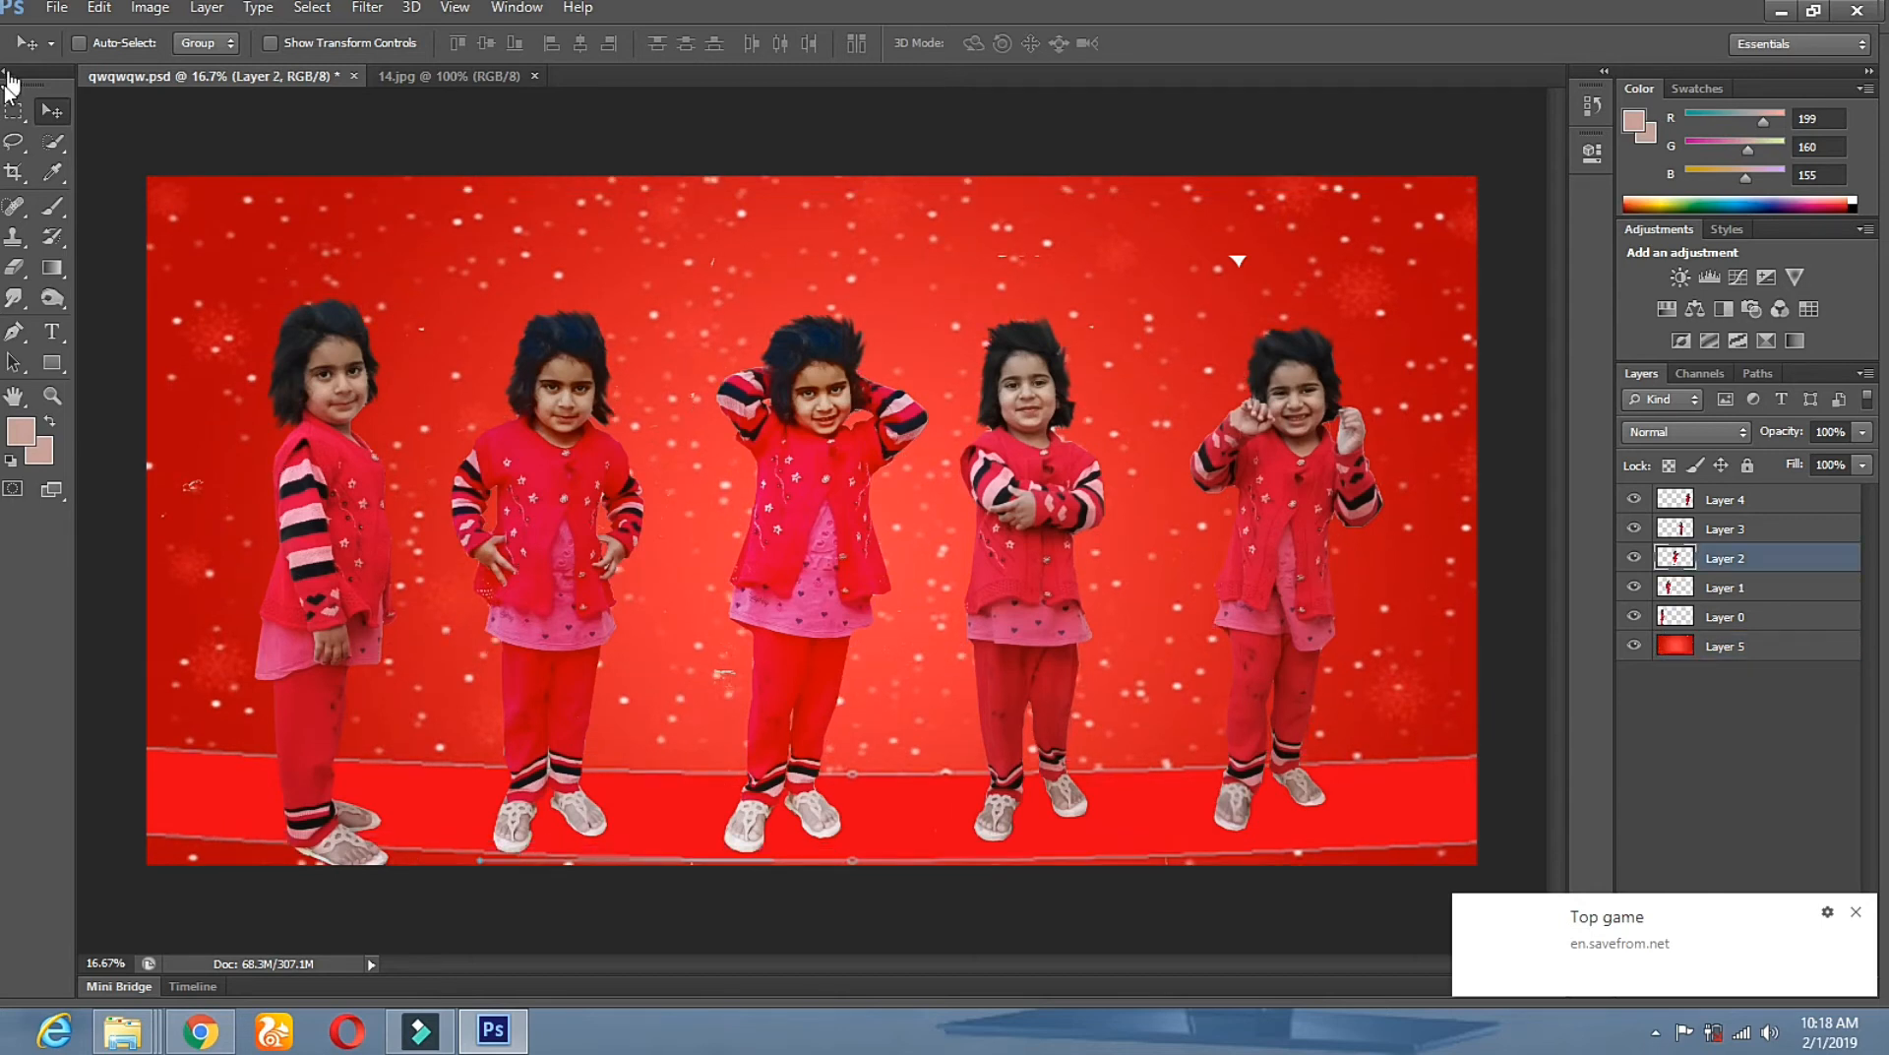
Burn the floor beside the middle girl's shoe with a 172 px brush at 100% exposure.
{"action": "left_click", "coordinate": [53, 295]}
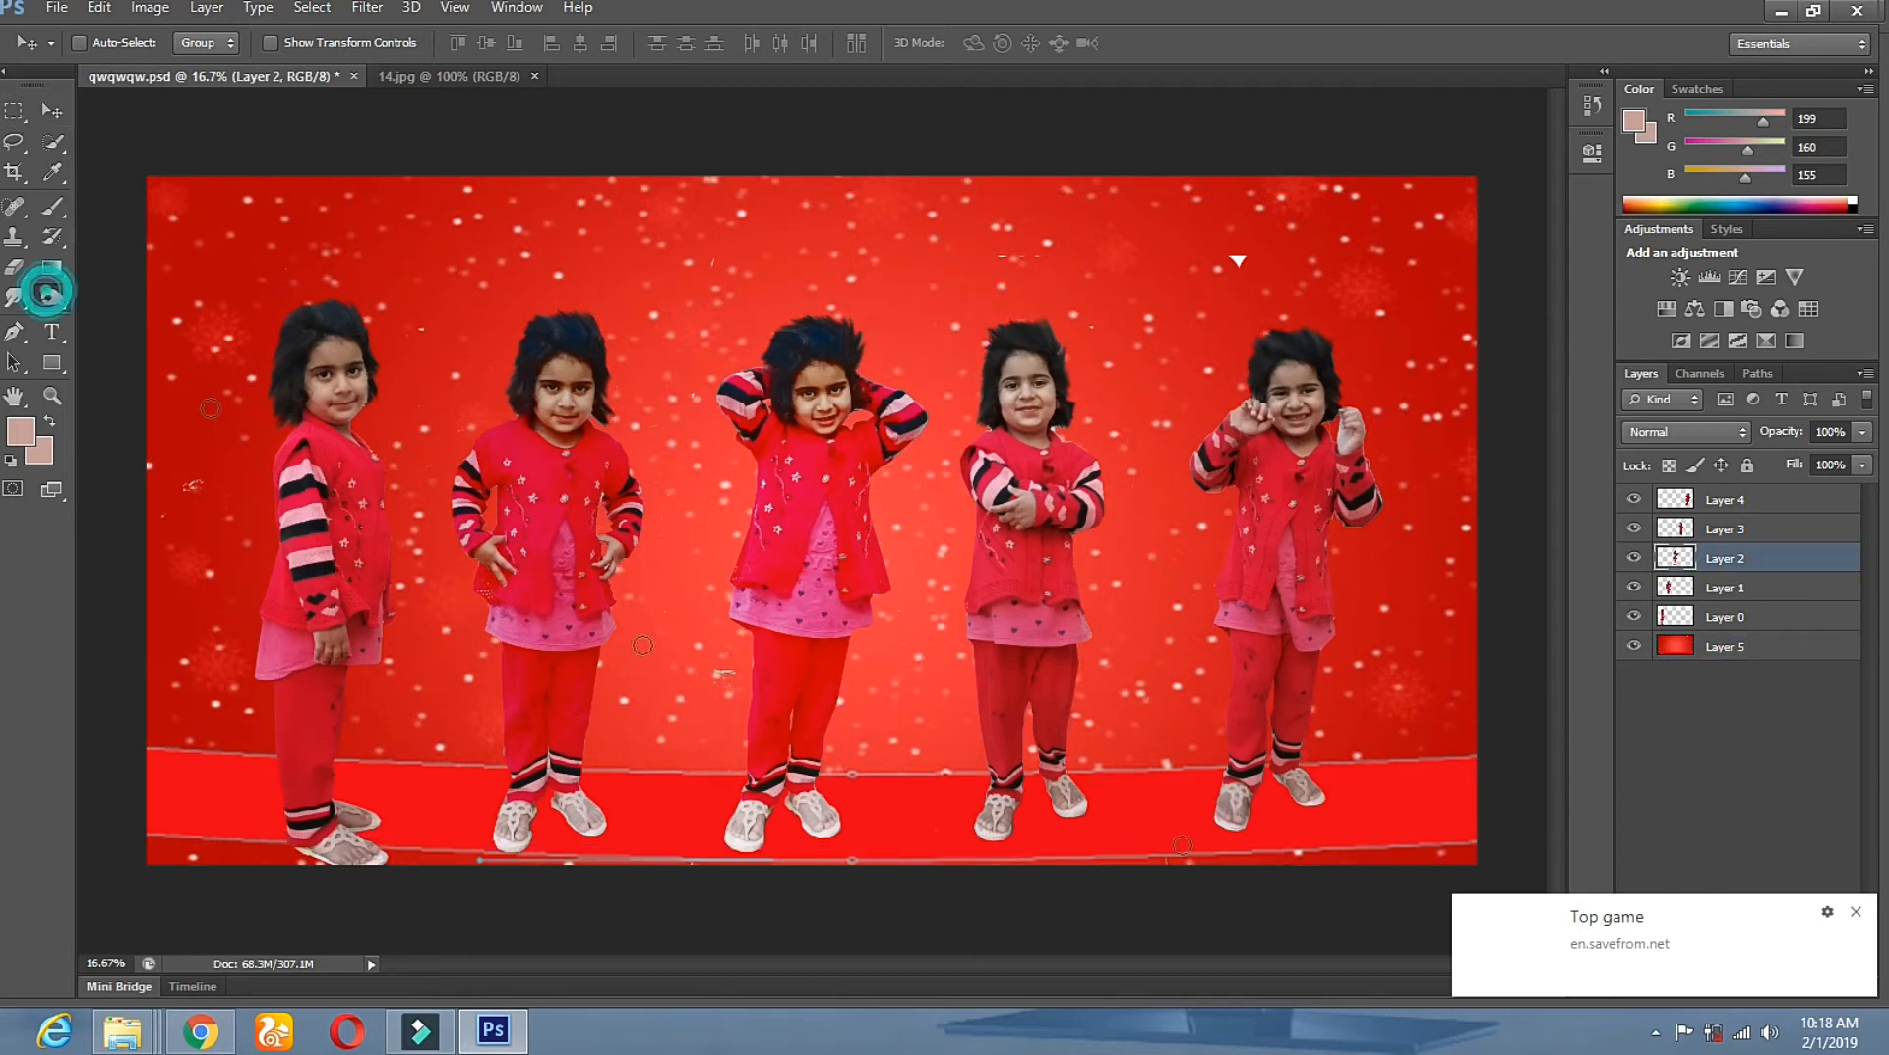
{"action": "left_click", "coordinate": [1675, 649]}
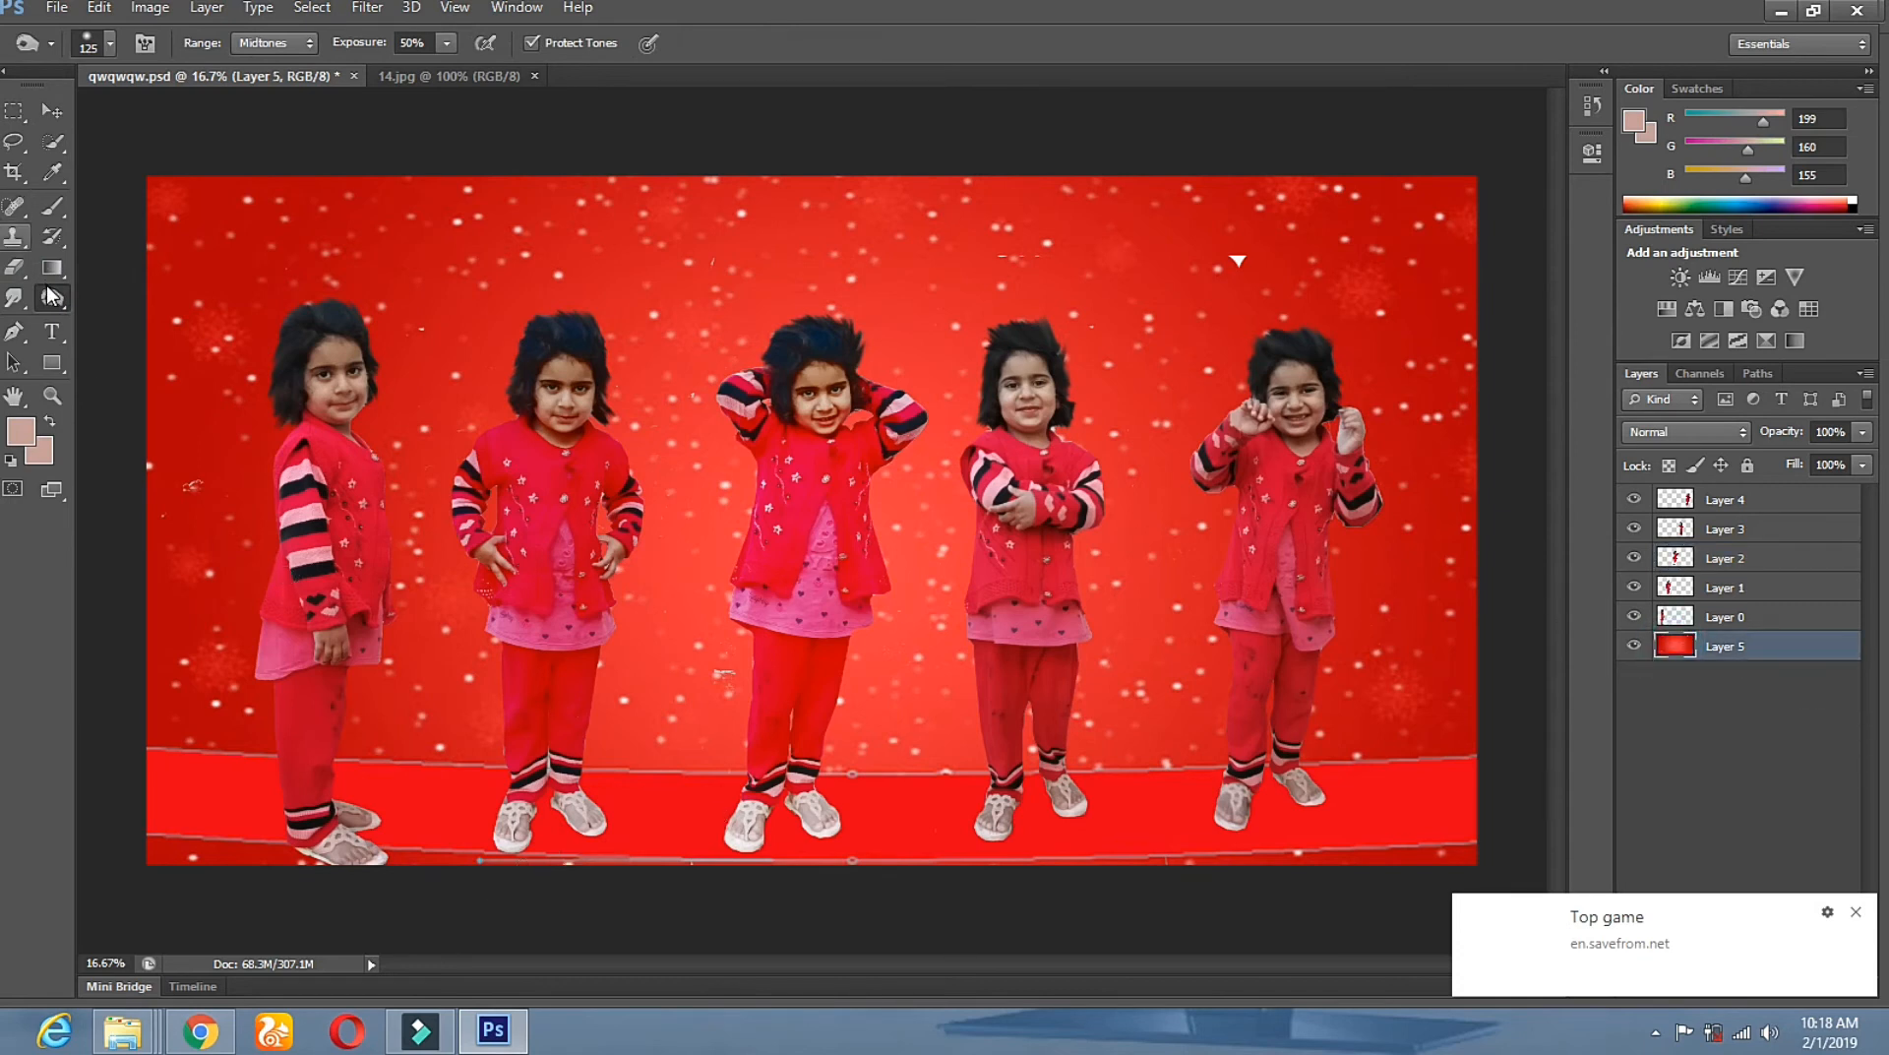
{"action": "right_click", "coordinate": [795, 716]}
{"action": "left_click", "coordinate": [978, 758]}
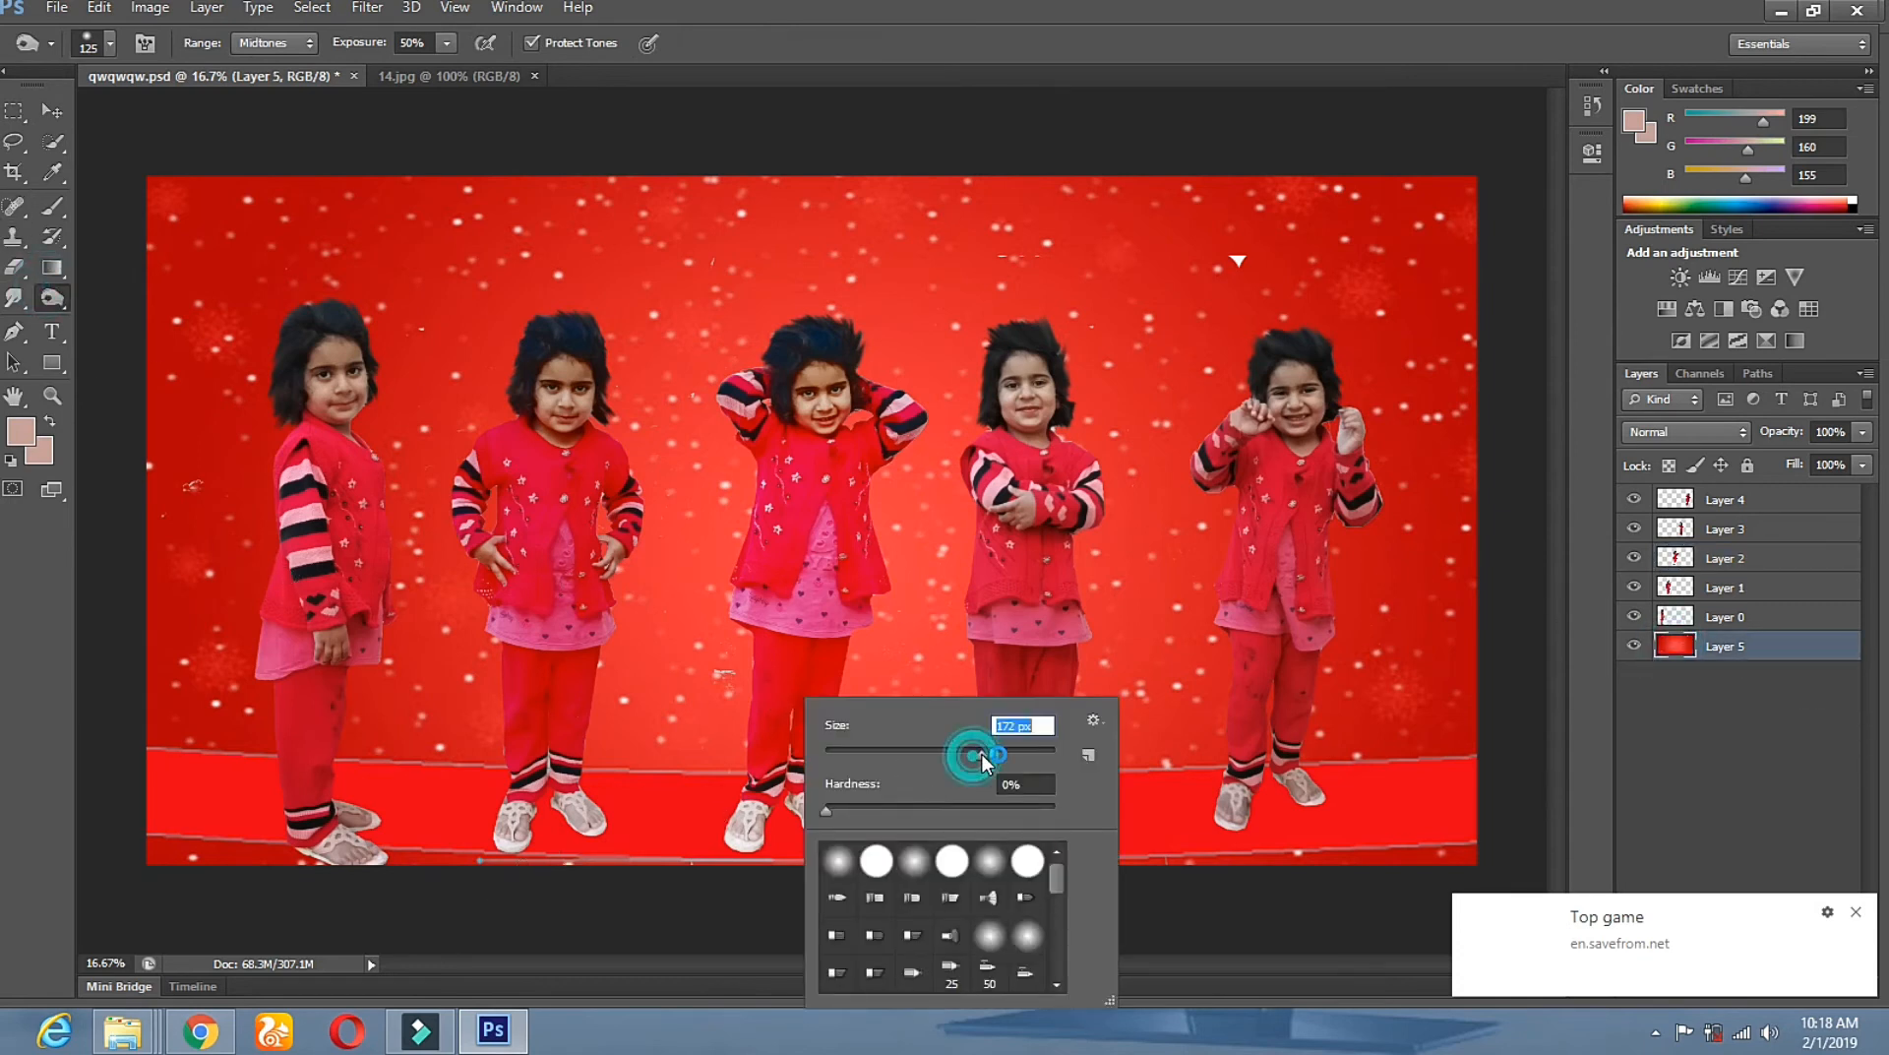
{"action": "left_click", "coordinate": [736, 802]}
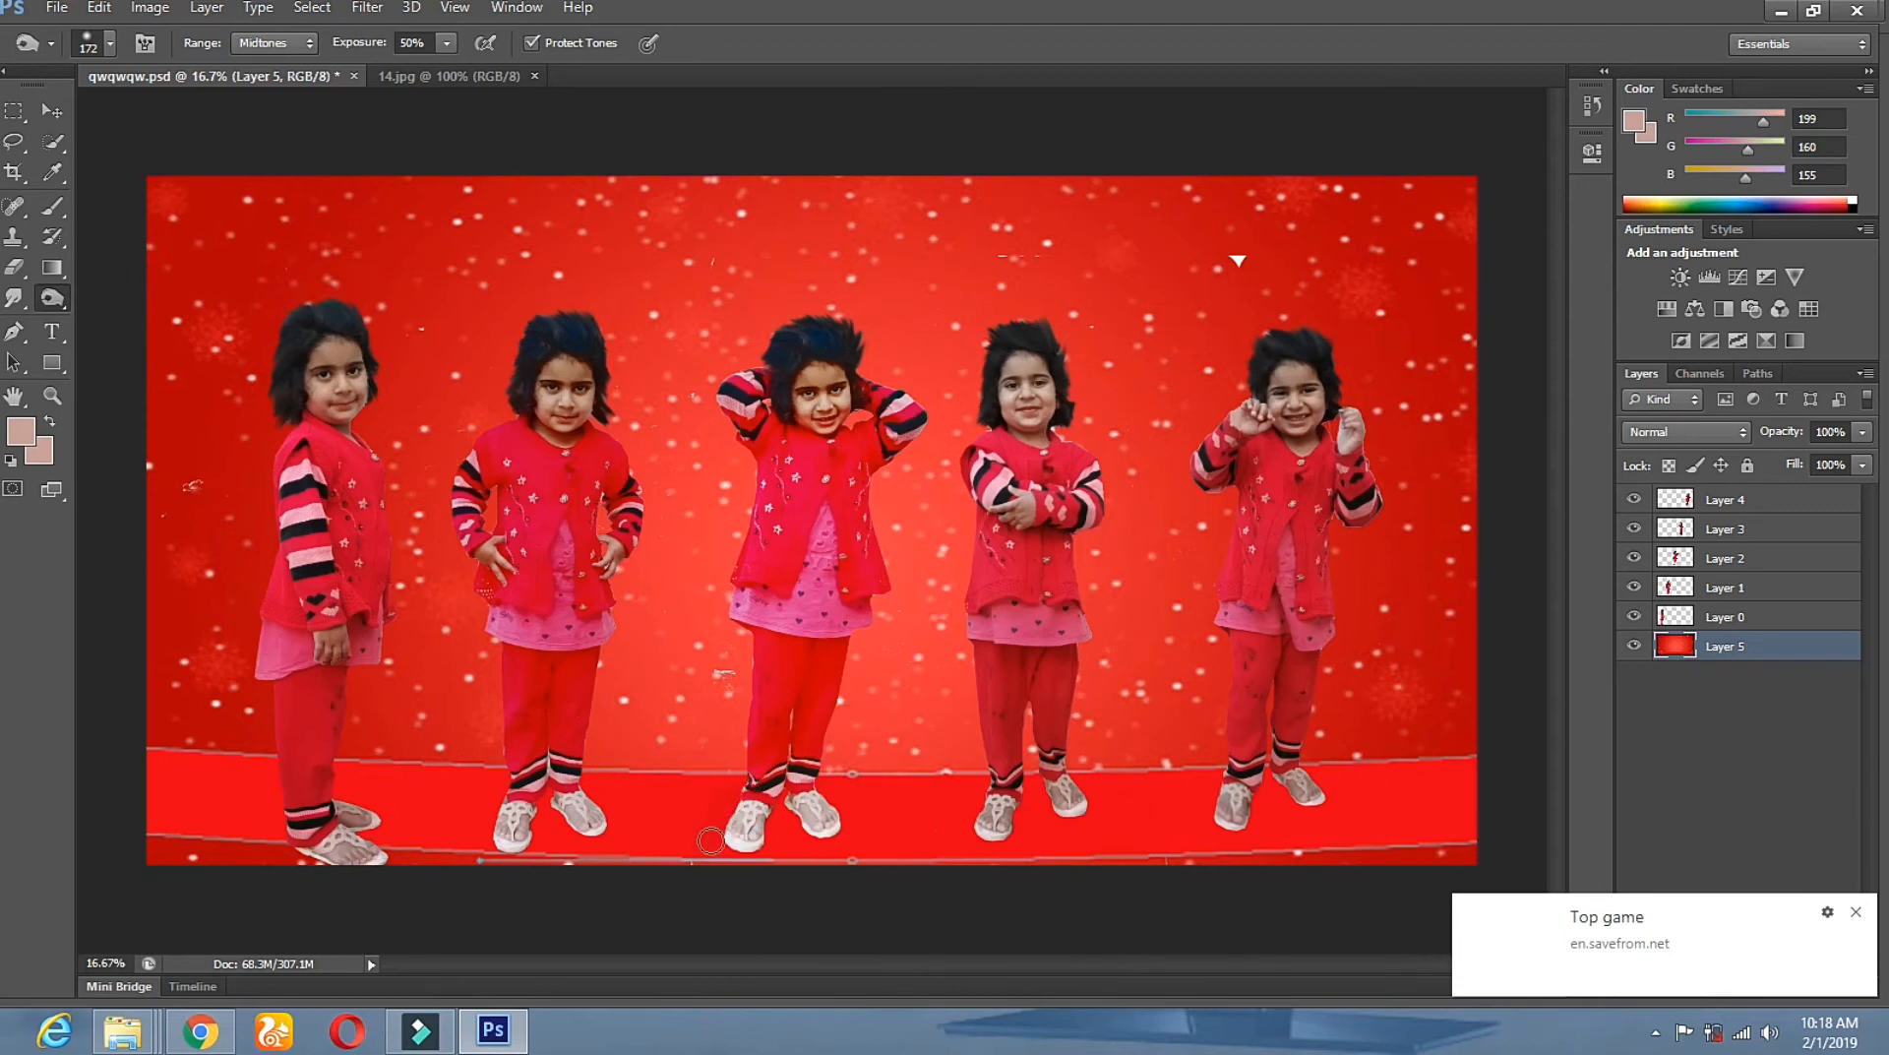
{"action": "mouse_move", "coordinate": [724, 821]}
{"action": "left_mouse_down"}
{"action": "mouse_move", "coordinate": [711, 837]}
{"action": "mouse_move", "coordinate": [745, 775]}
{"action": "left_mouse_up"}
{"action": "left_click", "coordinate": [725, 795]}
{"action": "left_click", "coordinate": [728, 788]}
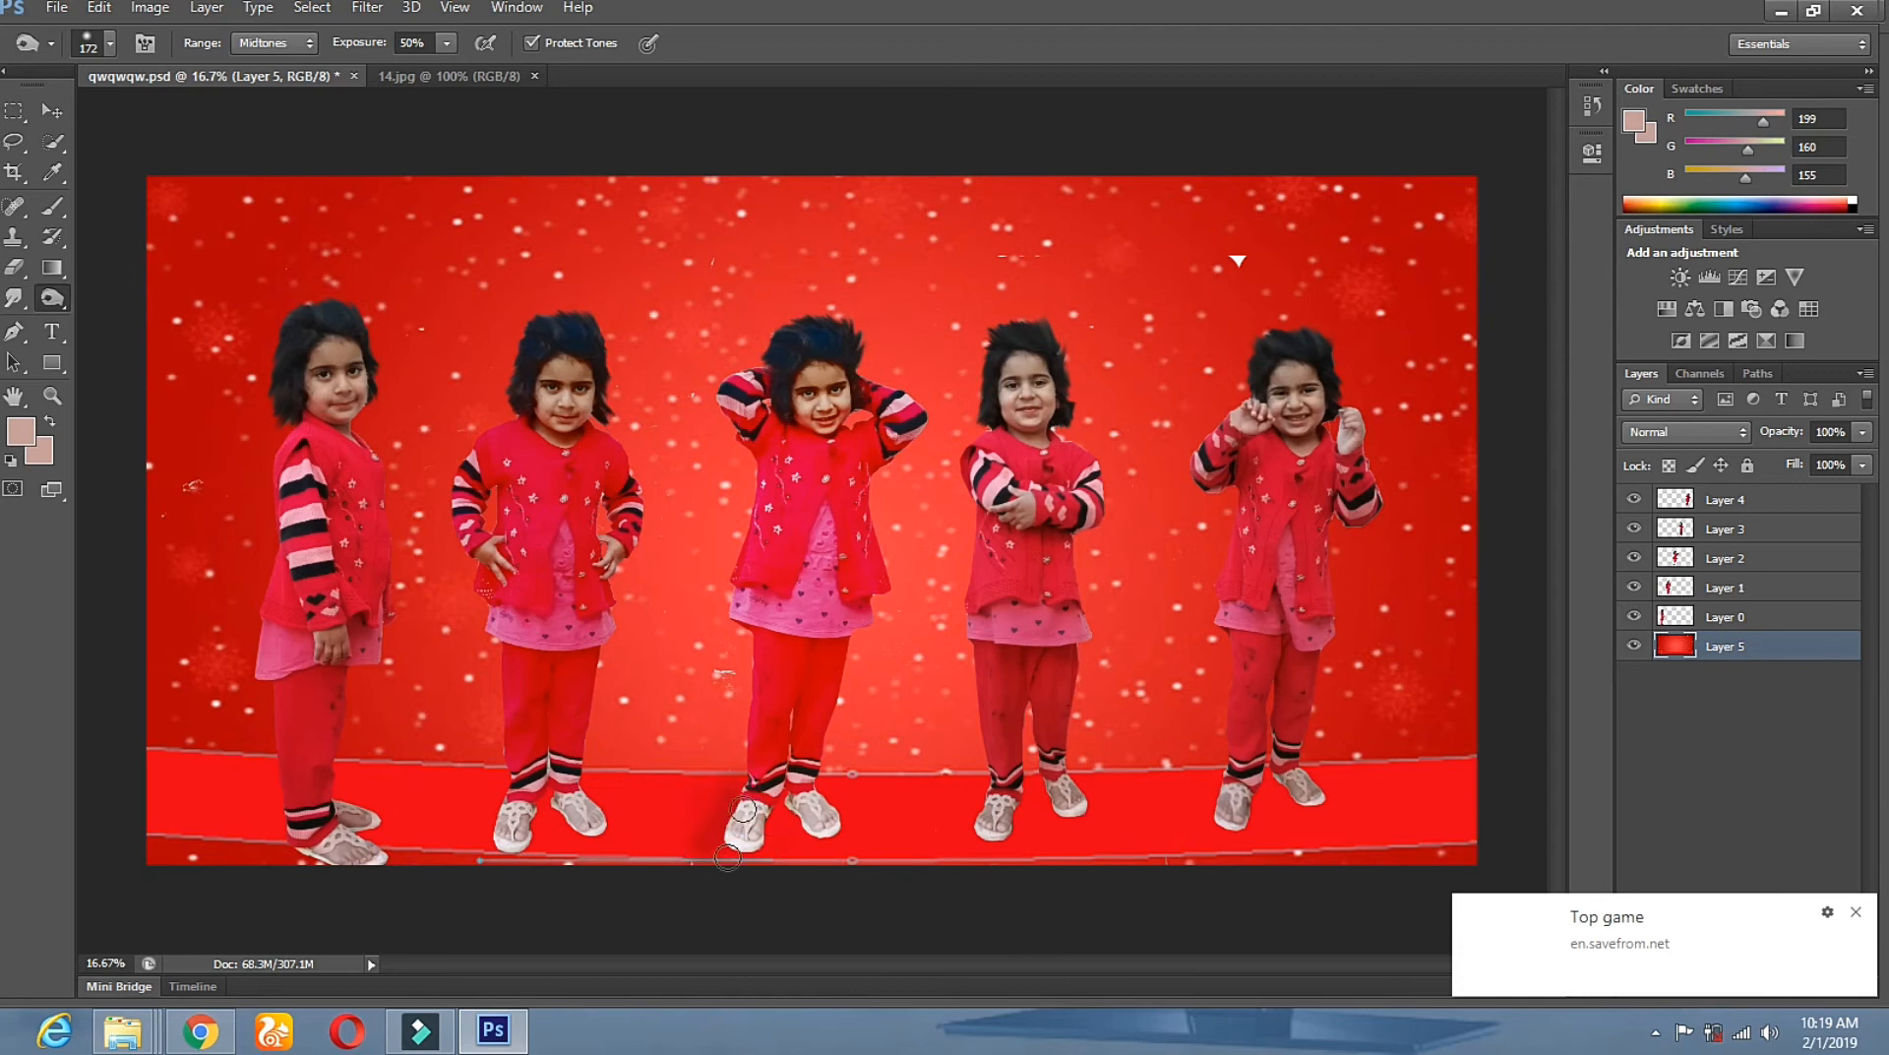
{"action": "left_click", "coordinate": [736, 802]}
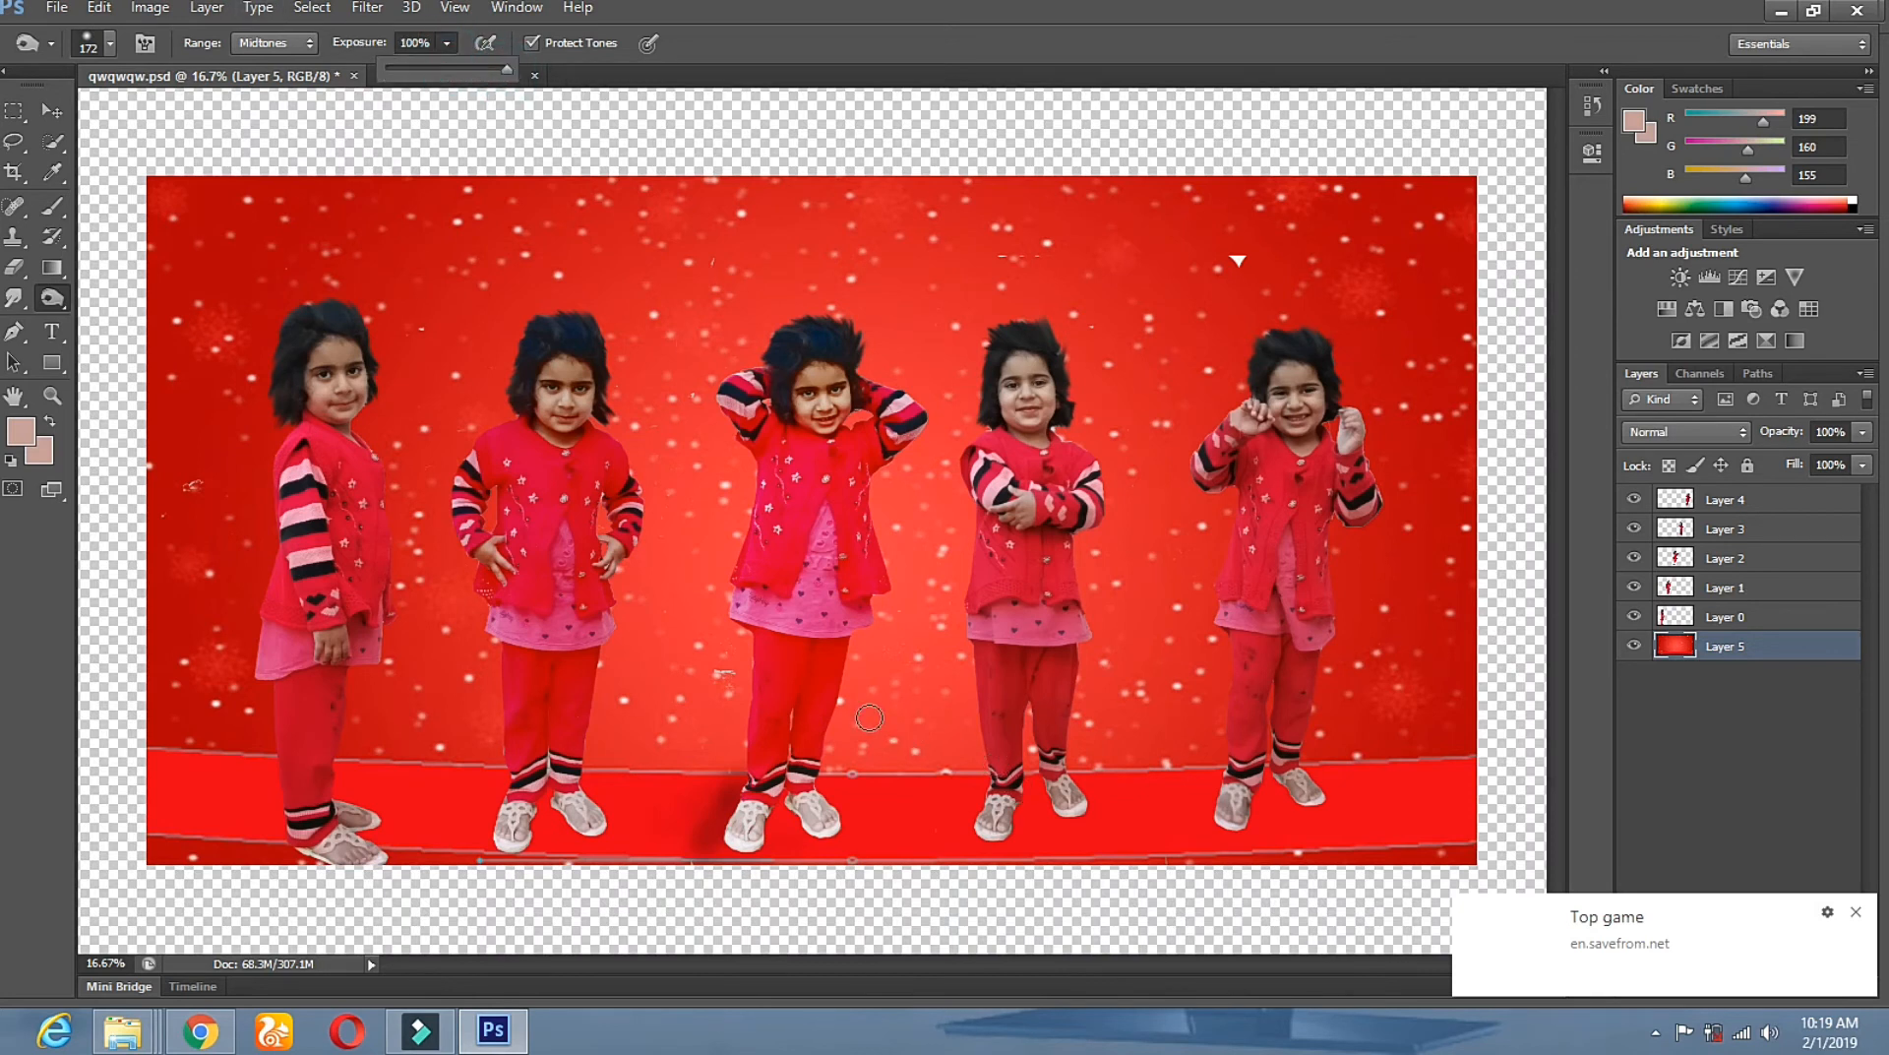
{"action": "left_click", "coordinate": [821, 802]}
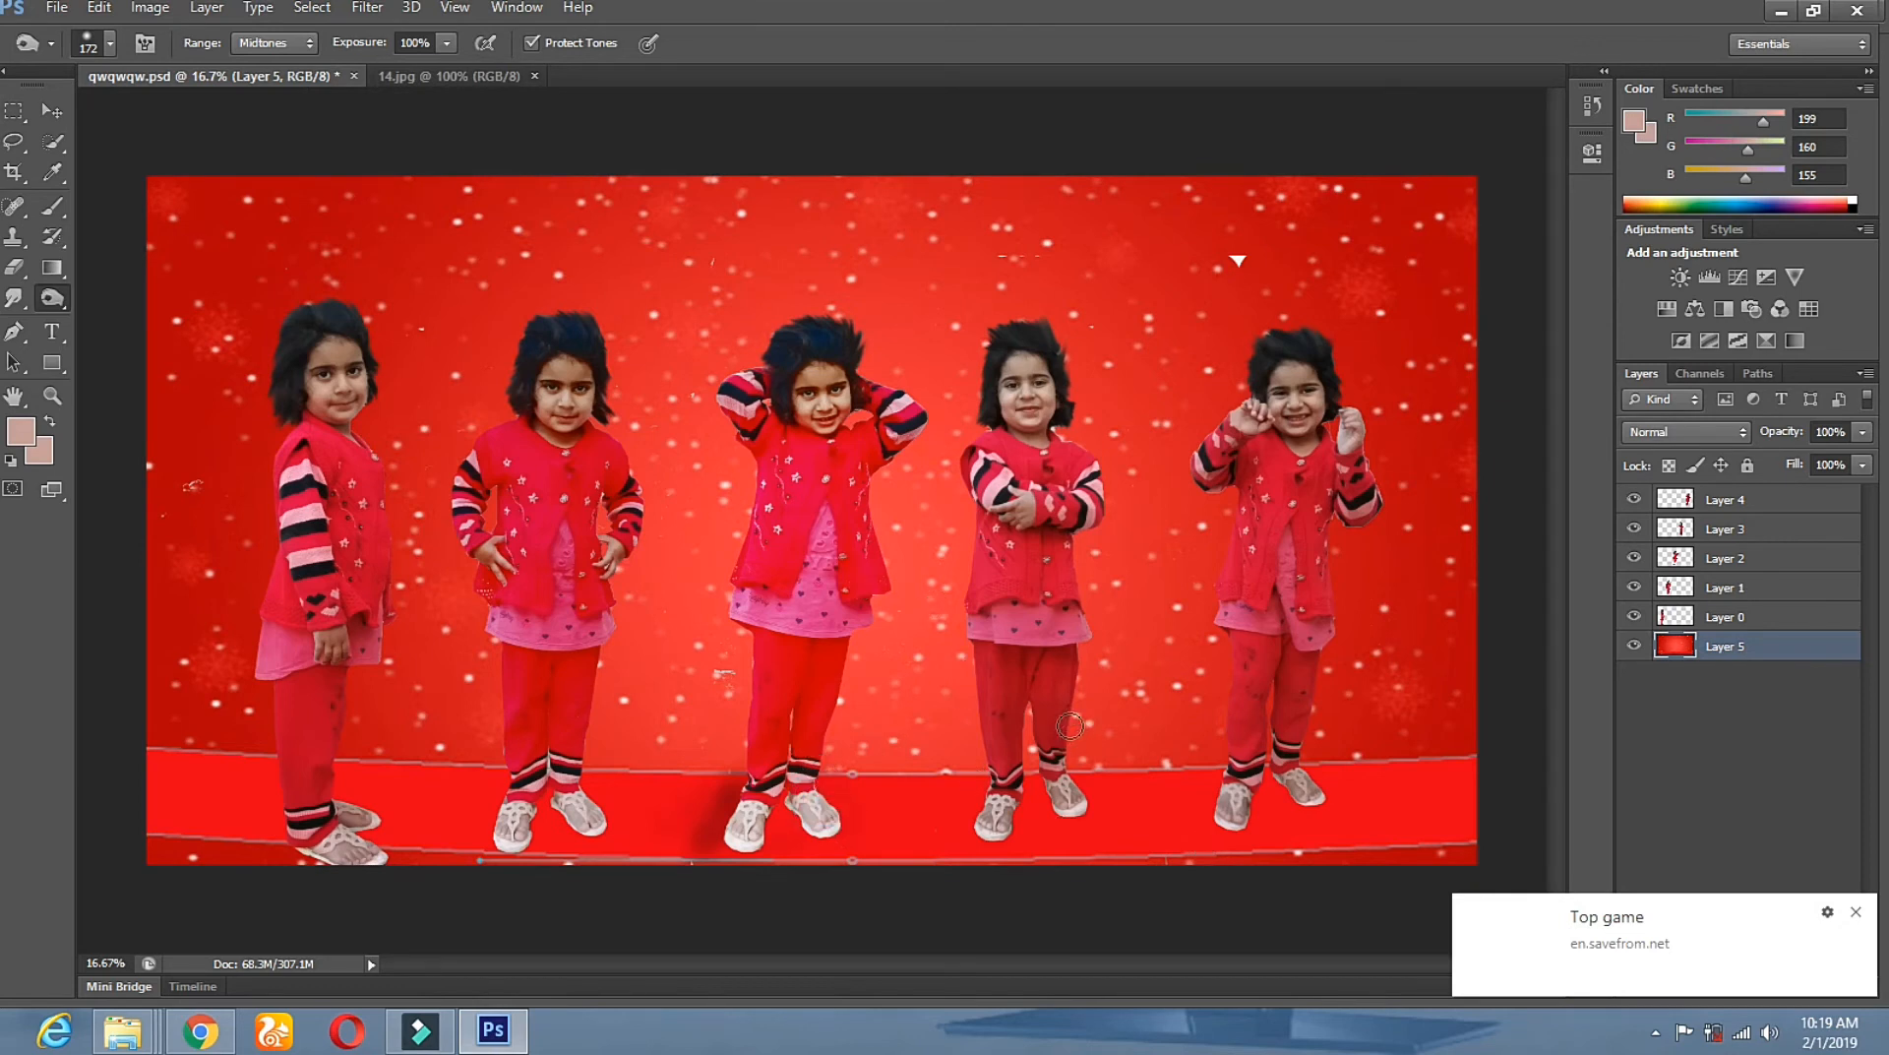
With a 180 px brush, burn shadows under the first, second, fourth and fifth girls' feet.
{"action": "right_click", "coordinate": [1121, 645]}
{"action": "left_click_drag", "start_coordinate": [1314, 706], "coordinate": [1316, 701]}
{"action": "left_click", "coordinate": [984, 792]}
{"action": "left_click", "coordinate": [1040, 799]}
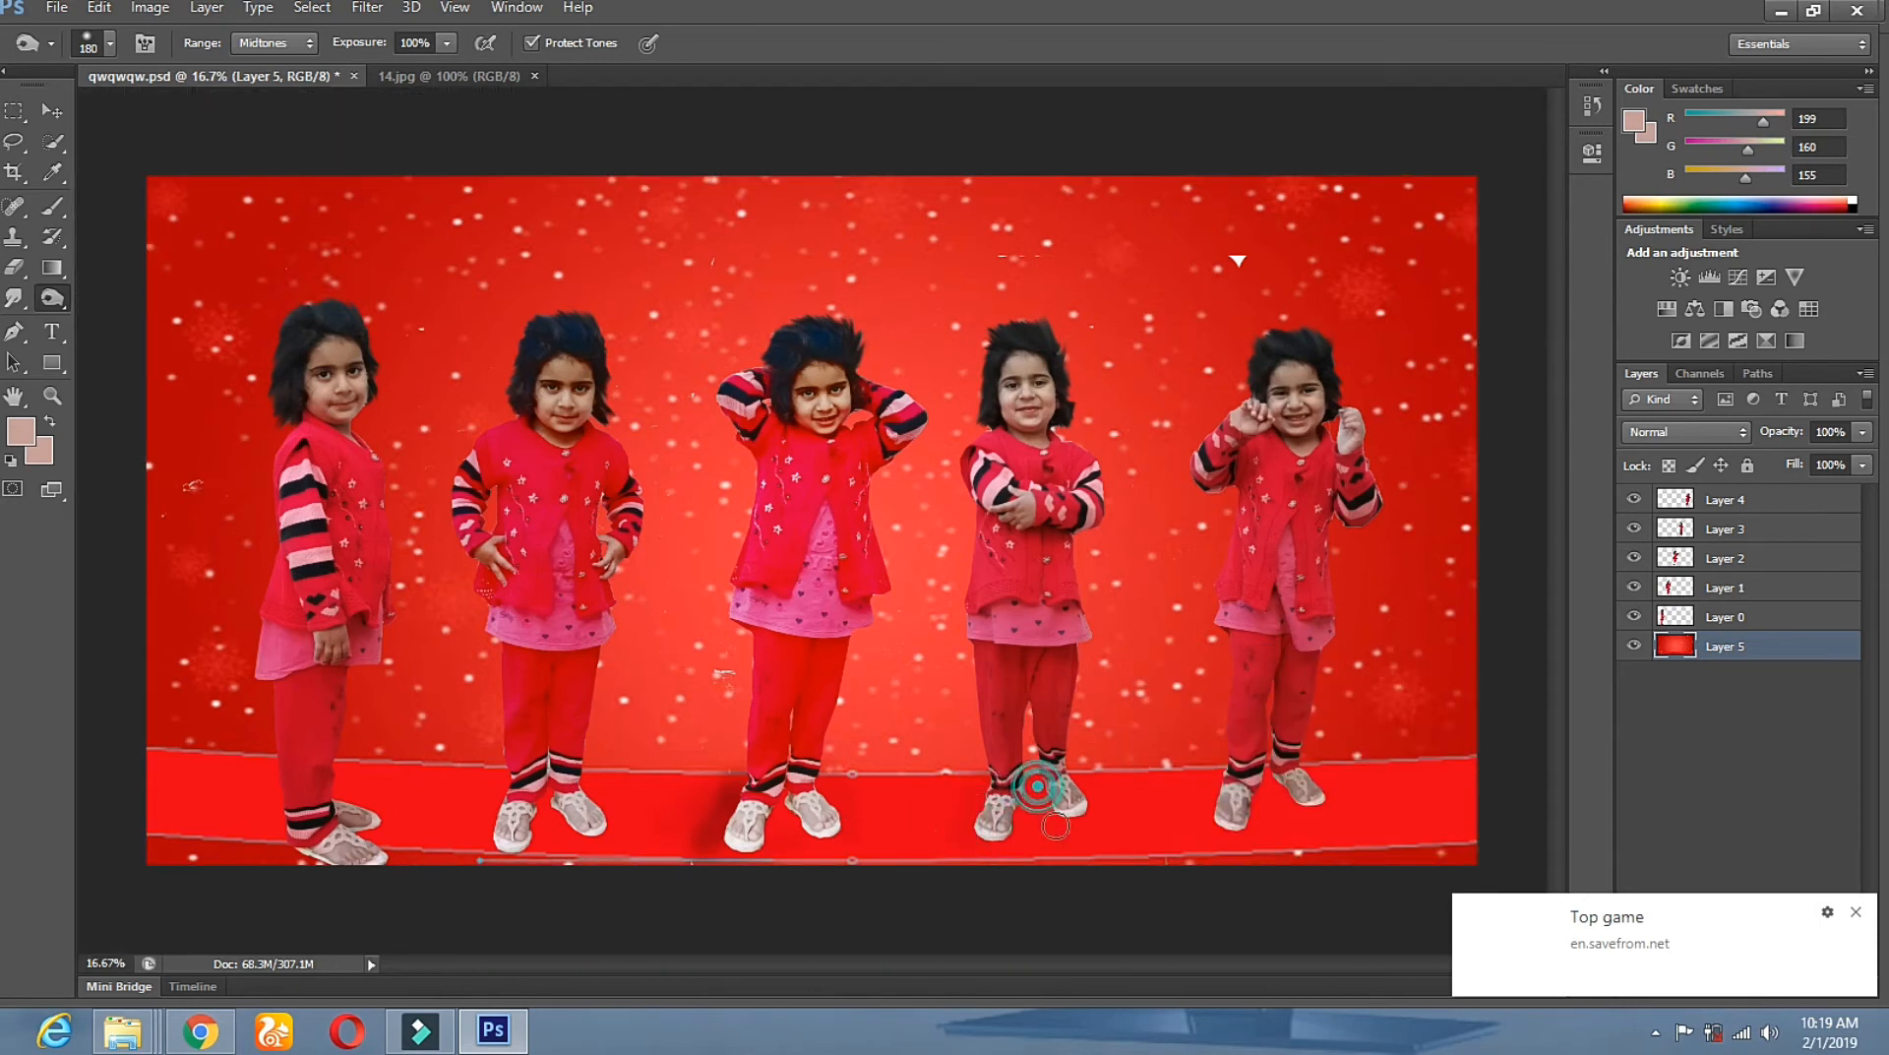
{"action": "left_click", "coordinate": [290, 846]}
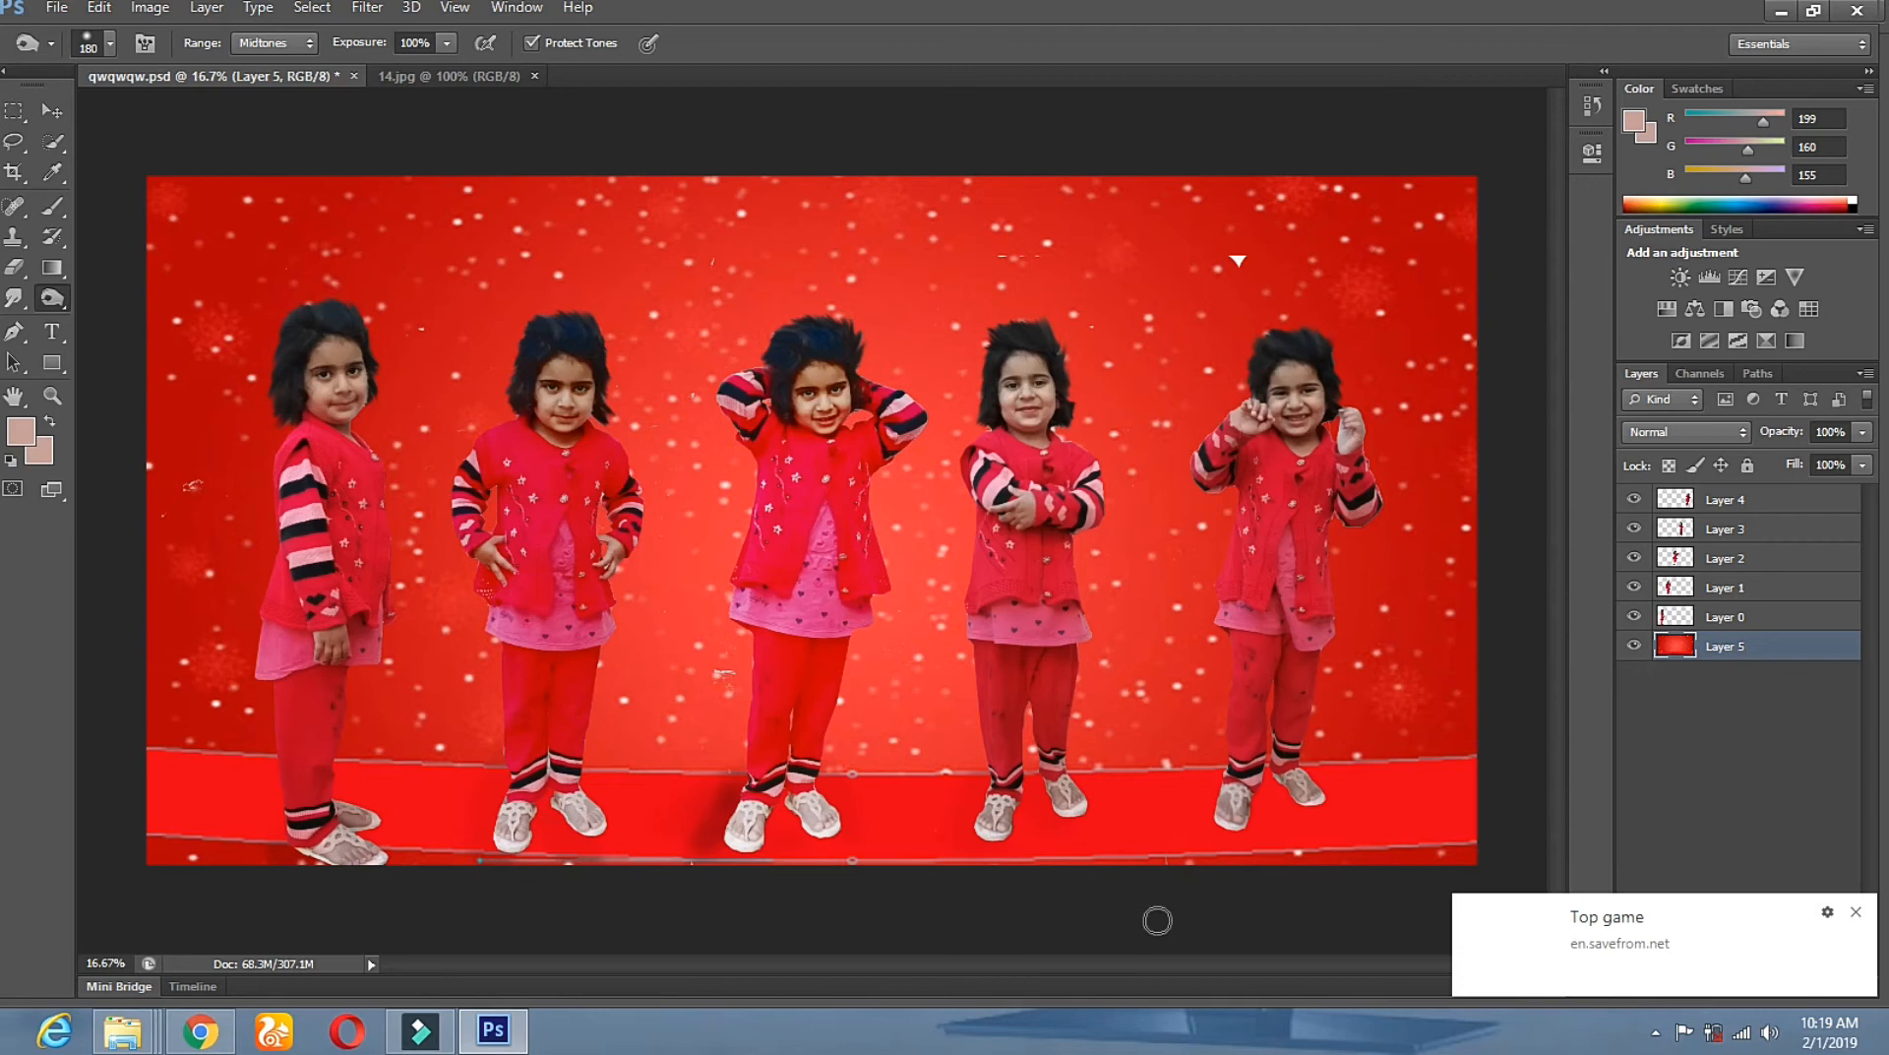
{"action": "mouse_move", "coordinate": [558, 829]}
{"action": "left_mouse_down"}
{"action": "mouse_move", "coordinate": [575, 871]}
{"action": "mouse_move", "coordinate": [554, 817]}
{"action": "mouse_move", "coordinate": [567, 836]}
{"action": "mouse_move", "coordinate": [536, 874]}
{"action": "mouse_move", "coordinate": [489, 833]}
{"action": "left_mouse_up"}
{"action": "left_click_drag", "start_coordinate": [492, 818], "coordinate": [476, 859]}
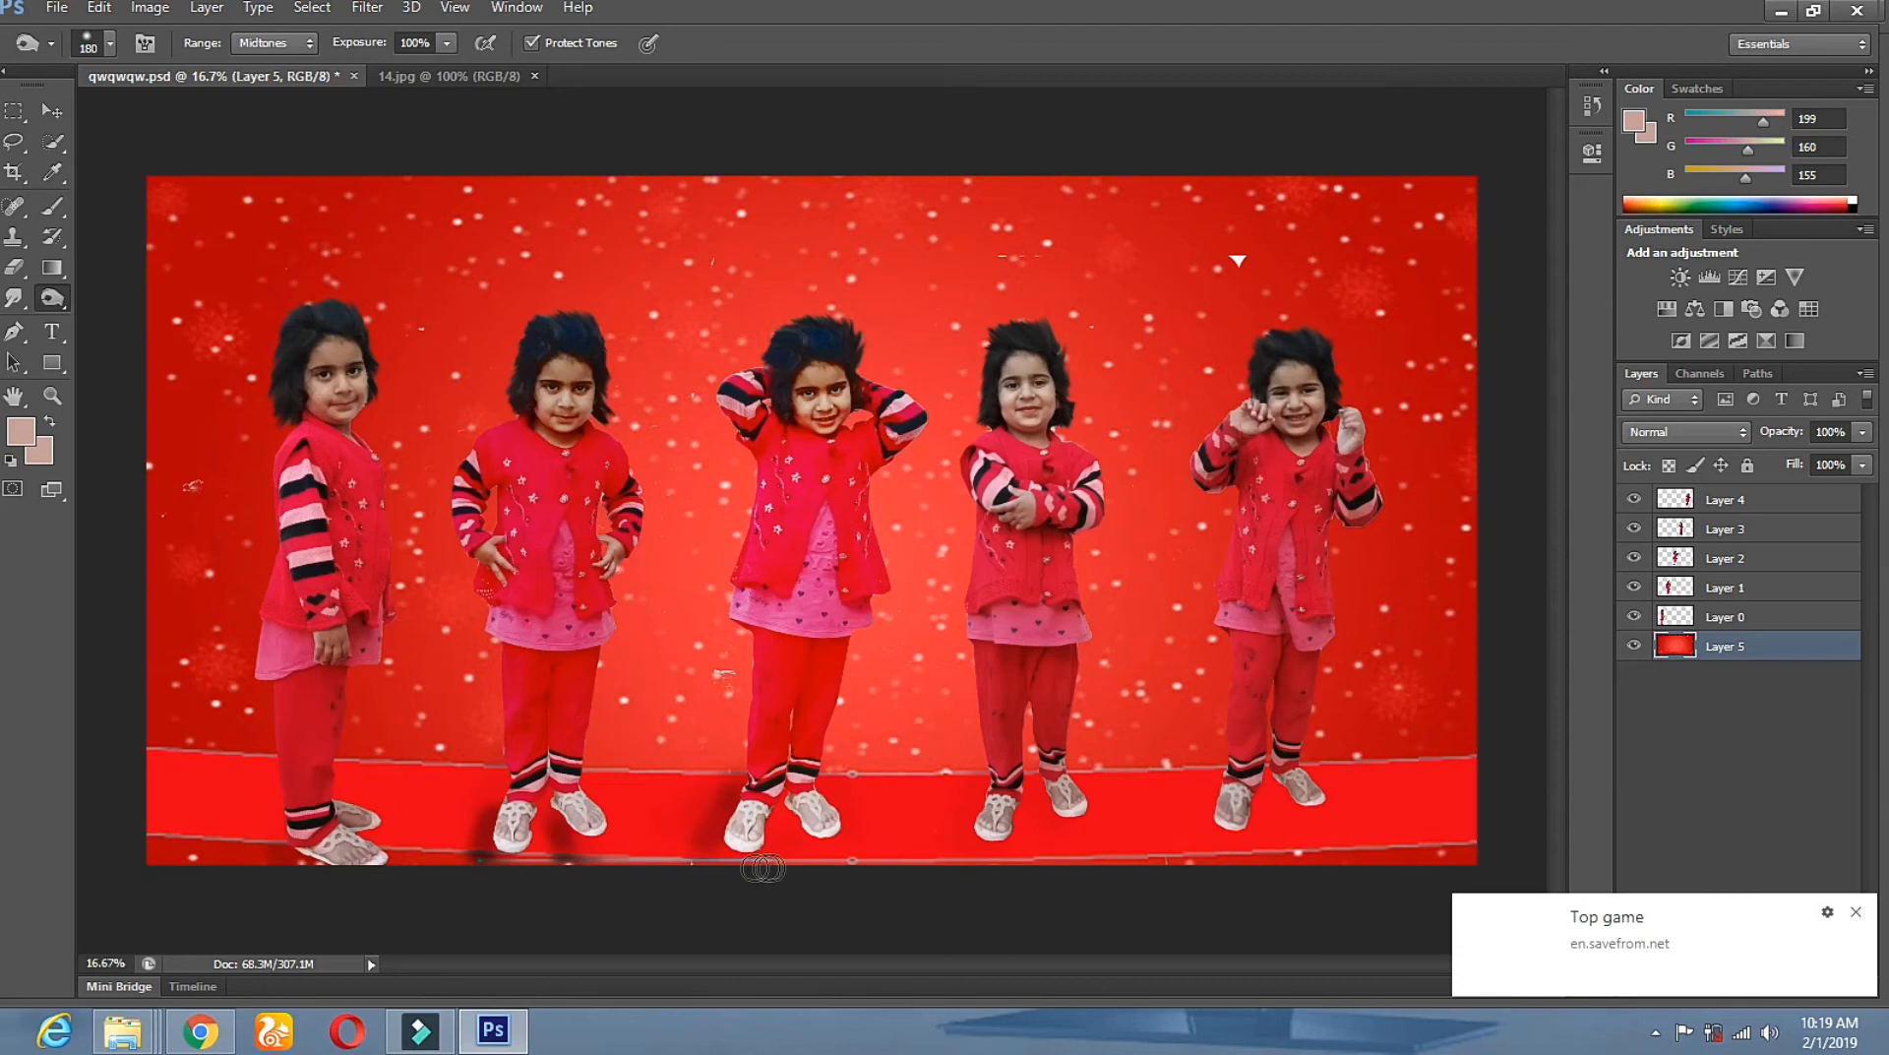
{"action": "mouse_move", "coordinate": [977, 811]}
{"action": "left_mouse_down"}
{"action": "mouse_move", "coordinate": [949, 884]}
{"action": "mouse_move", "coordinate": [976, 790]}
{"action": "mouse_move", "coordinate": [976, 831]}
{"action": "mouse_move", "coordinate": [1048, 820]}
{"action": "left_mouse_up"}
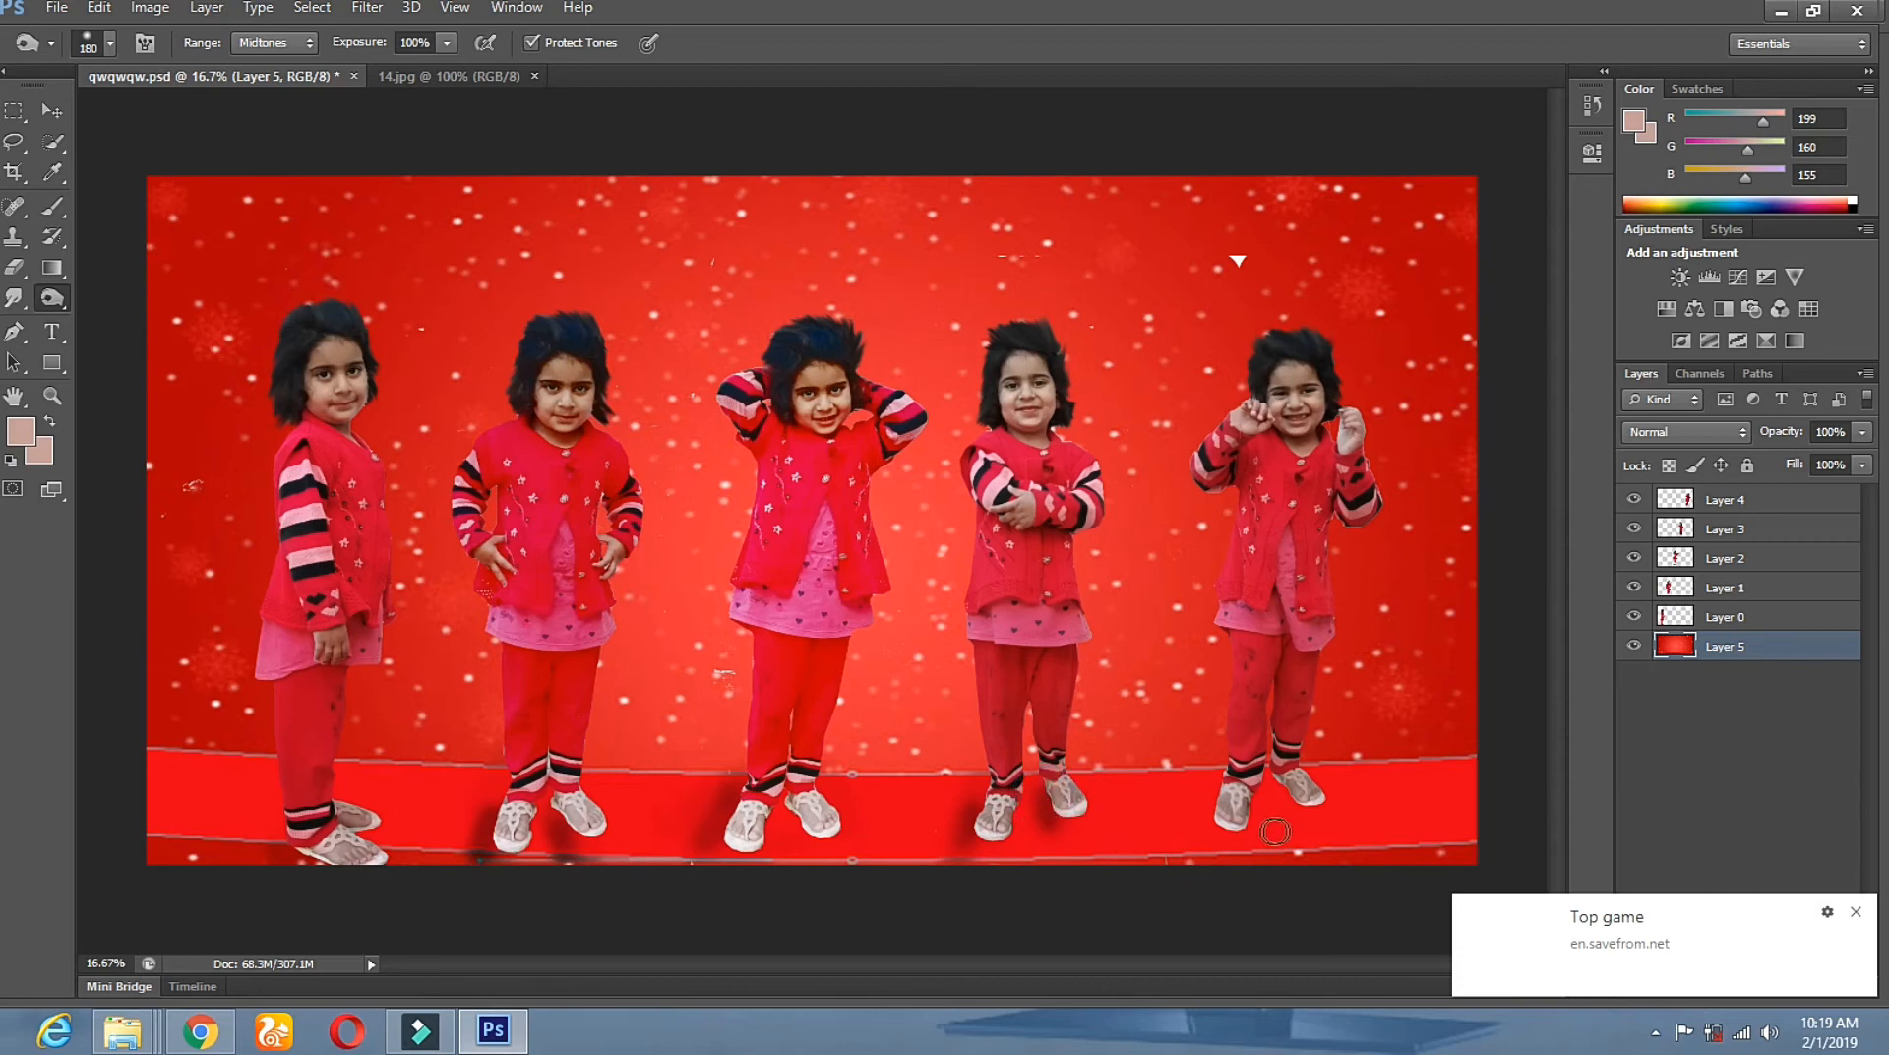
{"action": "mouse_move", "coordinate": [1217, 799]}
{"action": "left_mouse_down"}
{"action": "mouse_move", "coordinate": [1209, 827]}
{"action": "mouse_move", "coordinate": [1296, 806]}
{"action": "left_mouse_up"}
{"action": "left_click", "coordinate": [52, 110]}
{"action": "right_click", "coordinate": [502, 231]}
{"action": "left_click", "coordinate": [865, 240]}
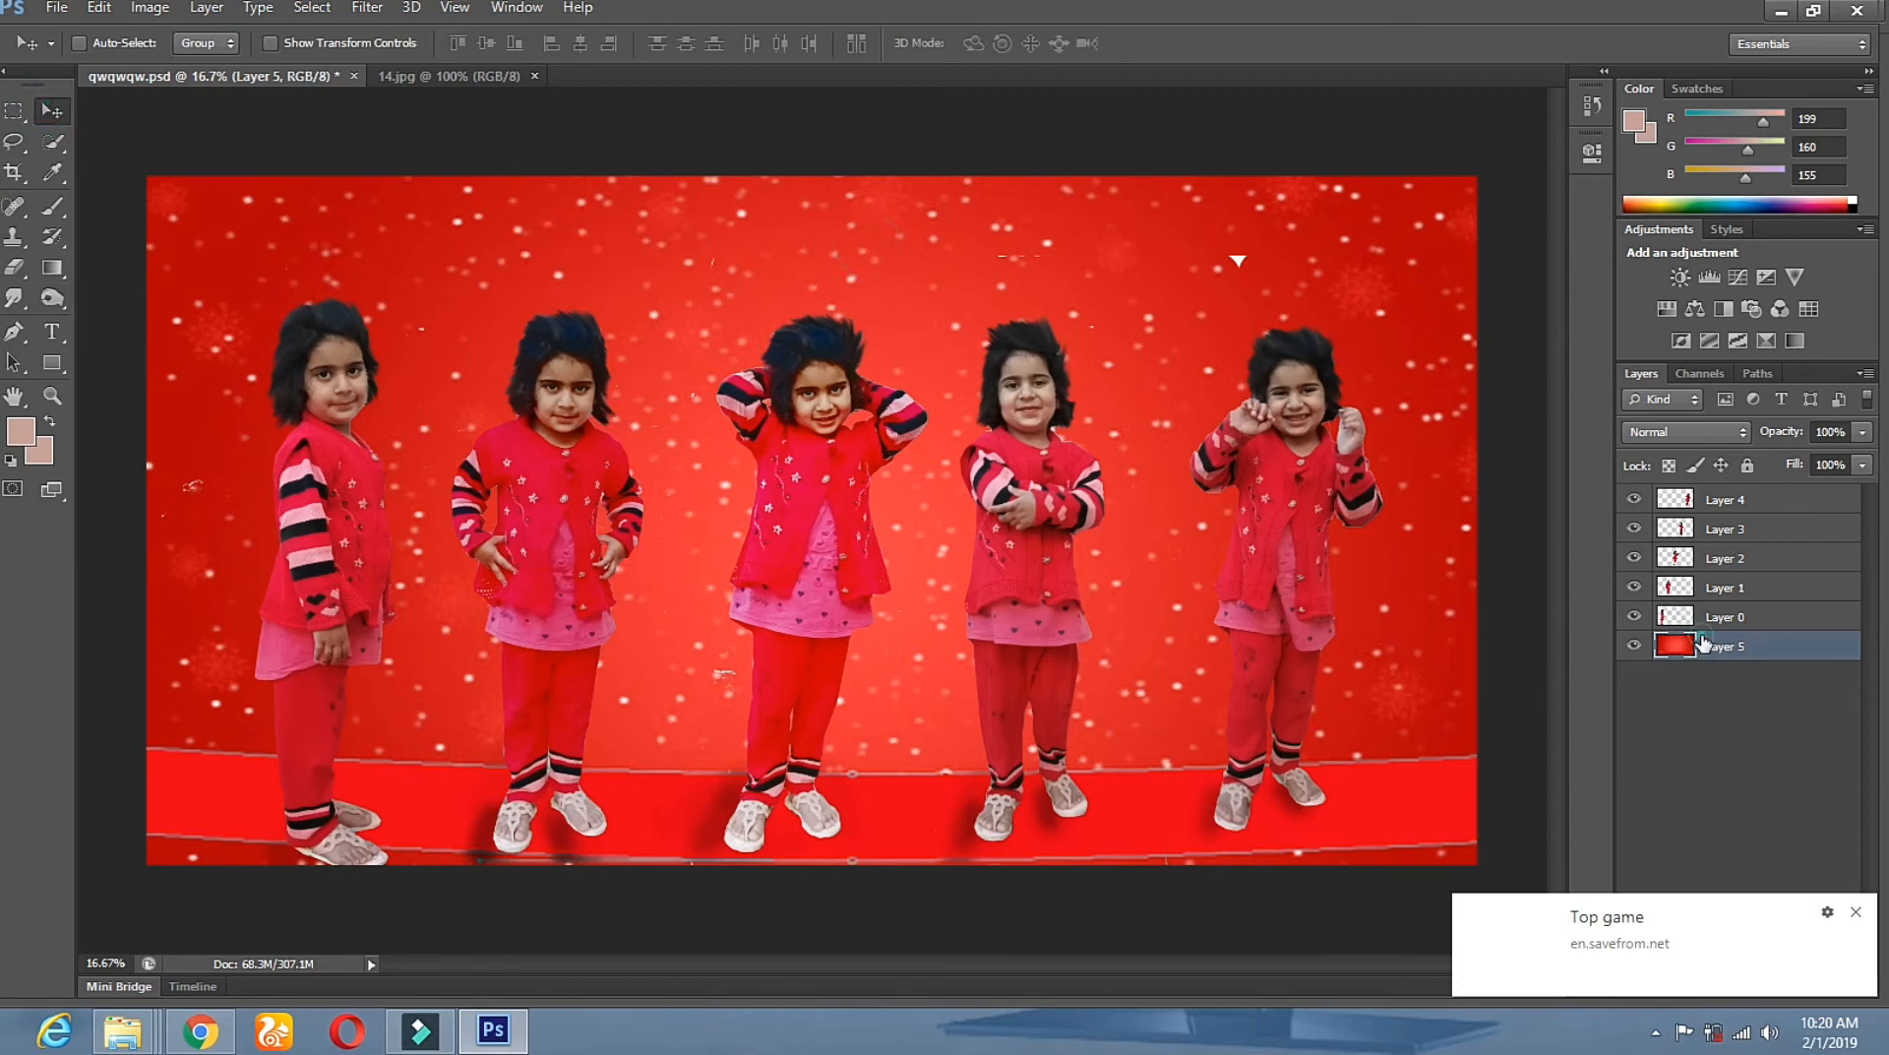
{"action": "left_click", "coordinate": [149, 8]}
{"action": "mouse_move", "coordinate": [366, 66]}
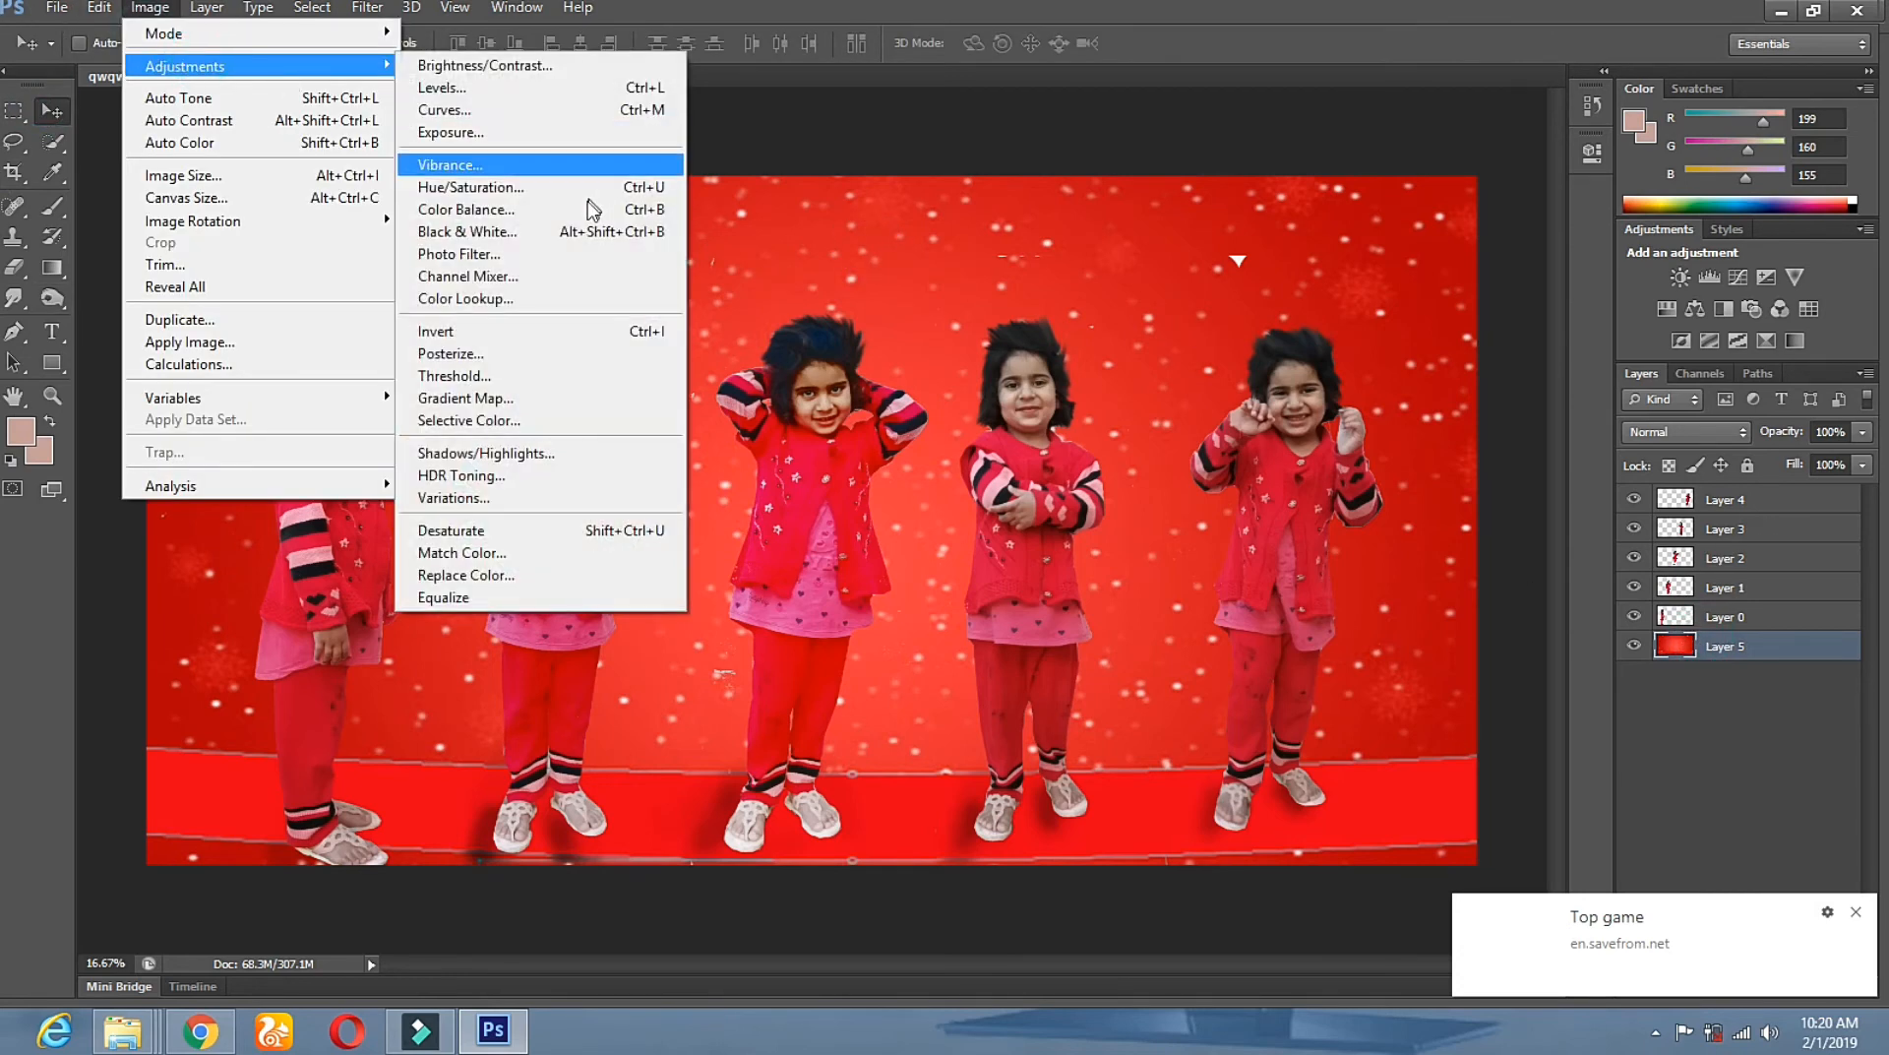
{"action": "left_click", "coordinate": [594, 187]}
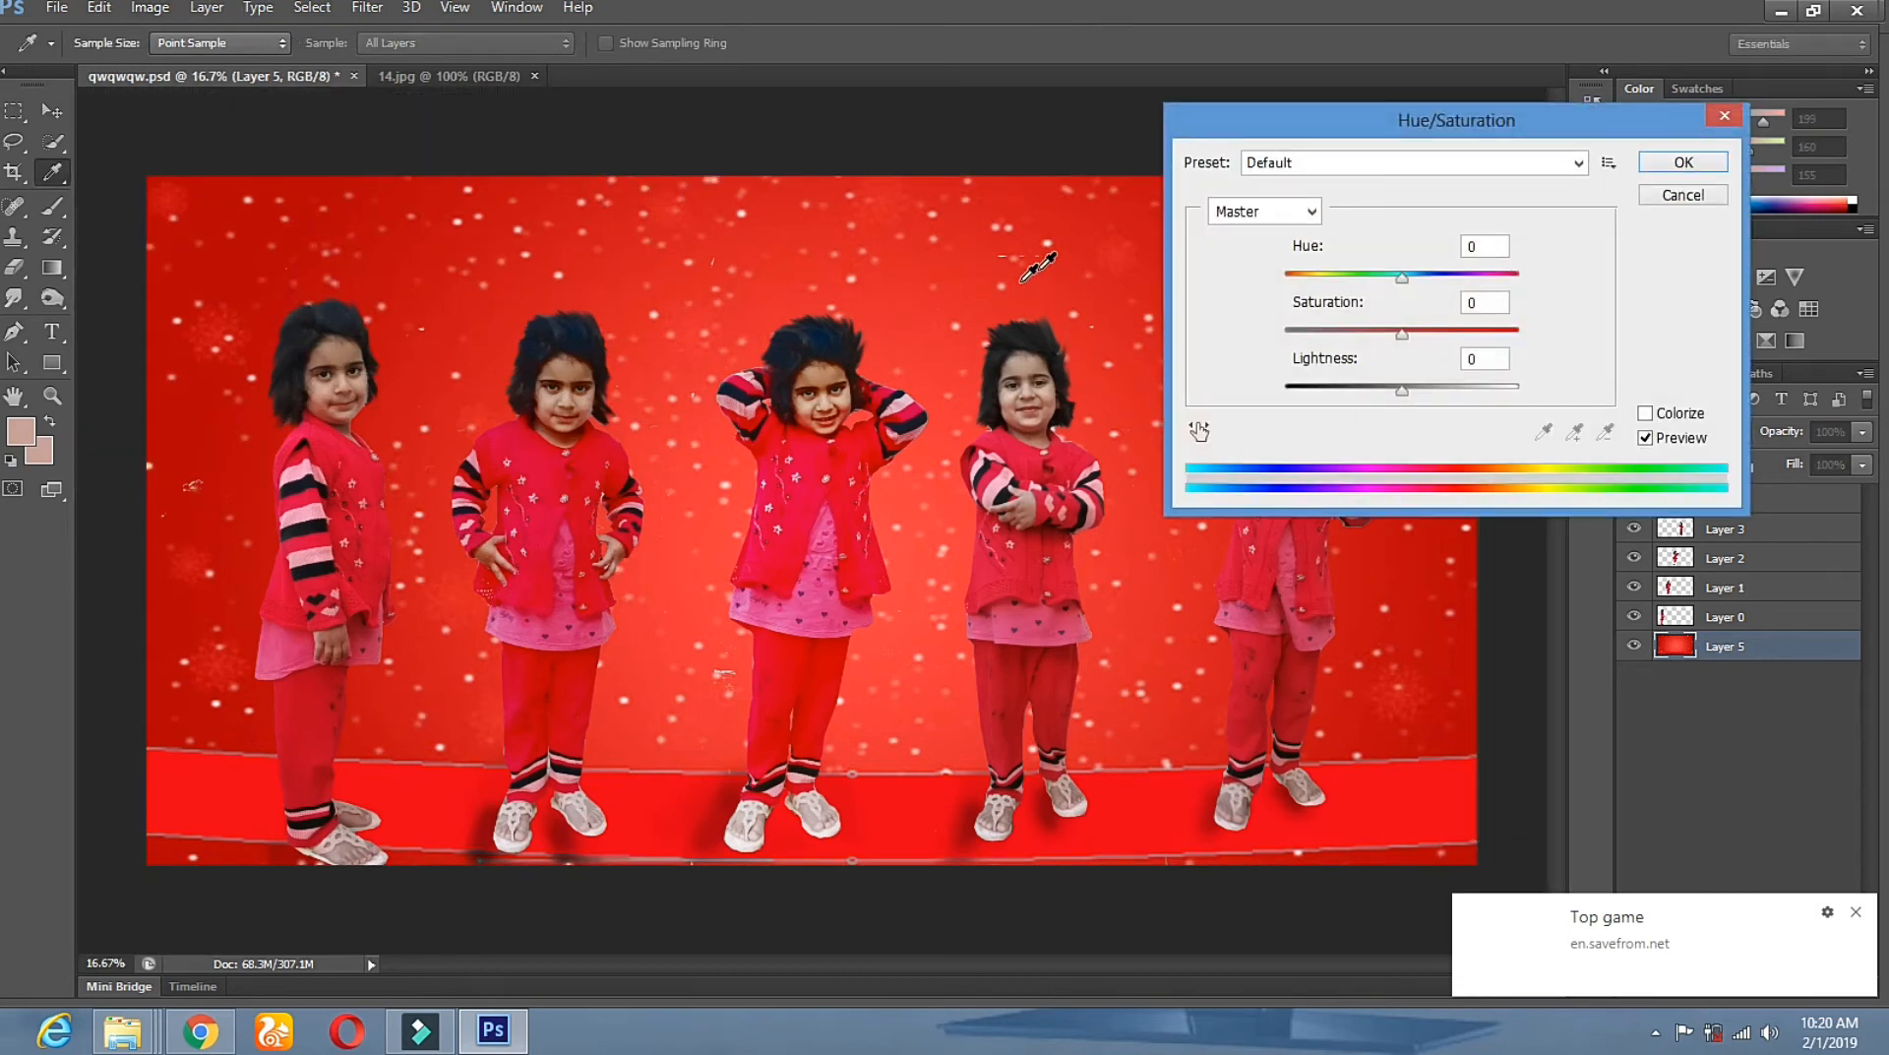
{"action": "left_click", "coordinate": [1413, 279]}
{"action": "left_click_drag", "start_coordinate": [1445, 287], "coordinate": [1454, 288]}
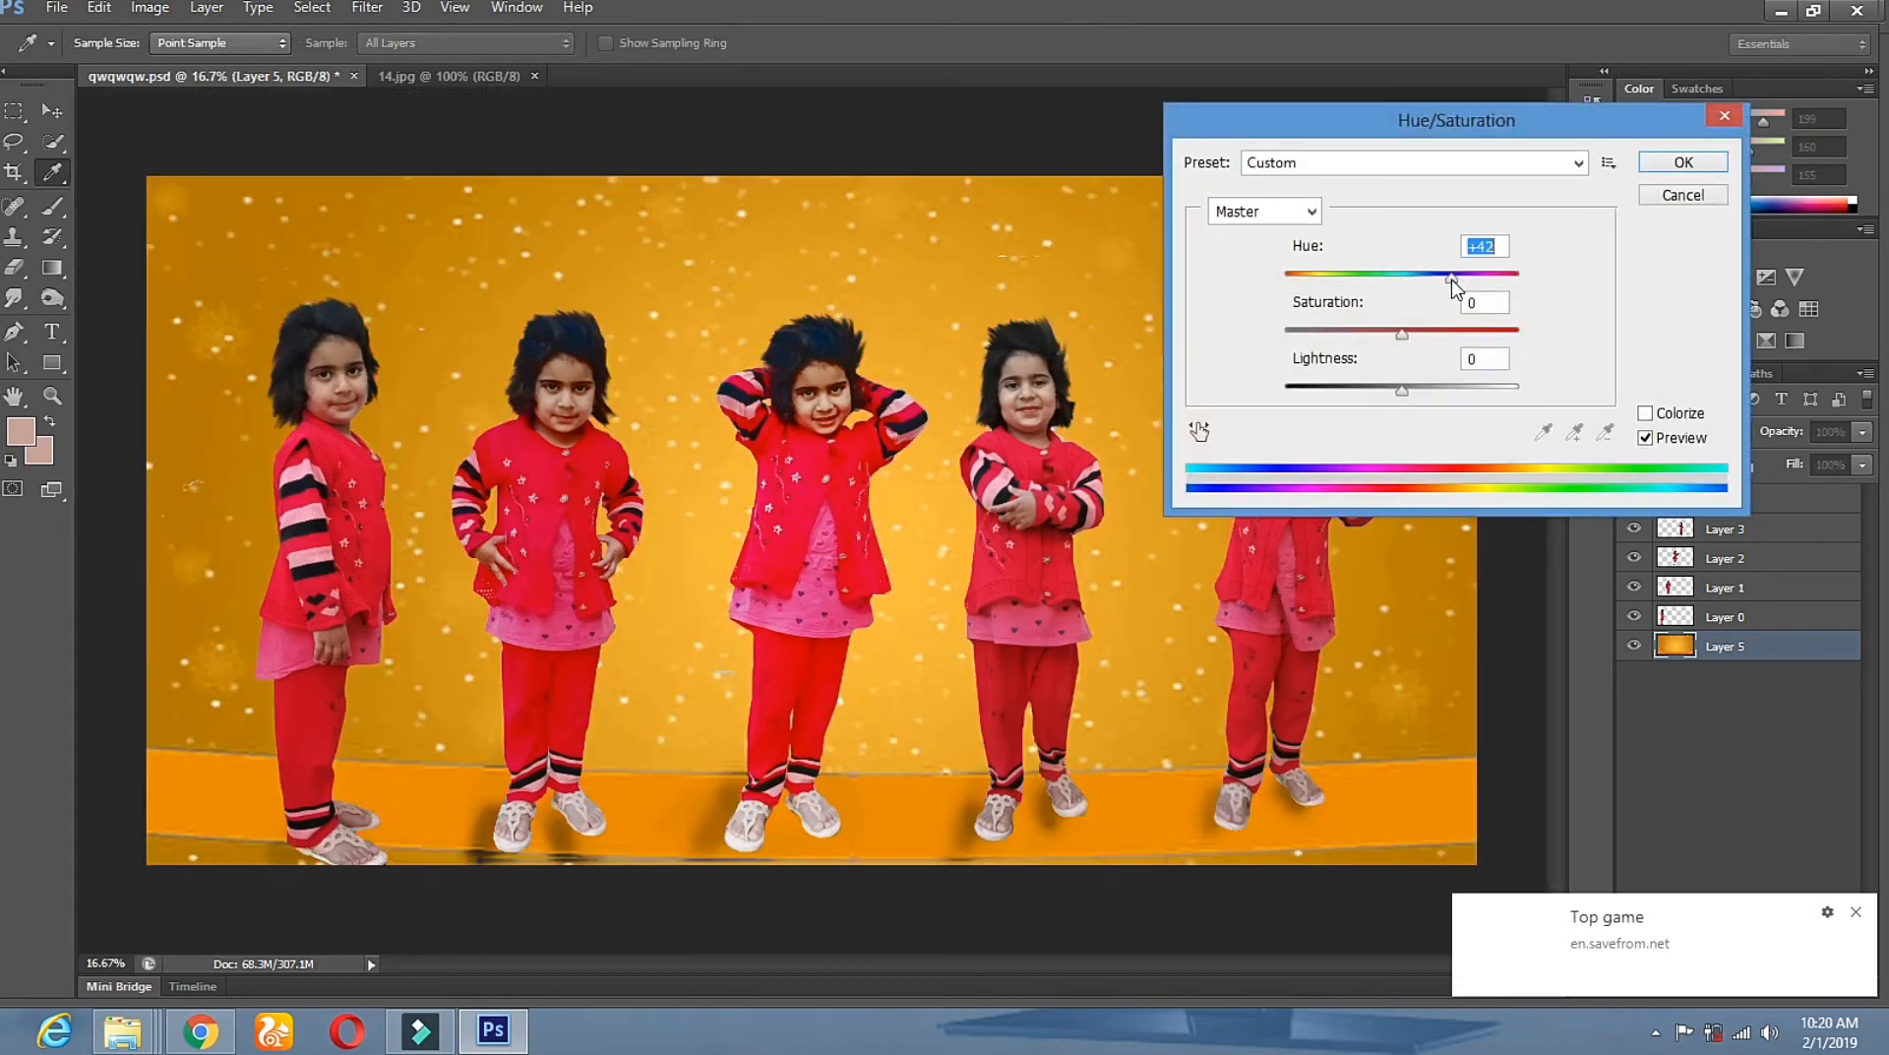
{"action": "left_click_drag", "start_coordinate": [1360, 133], "coordinate": [1702, 126]}
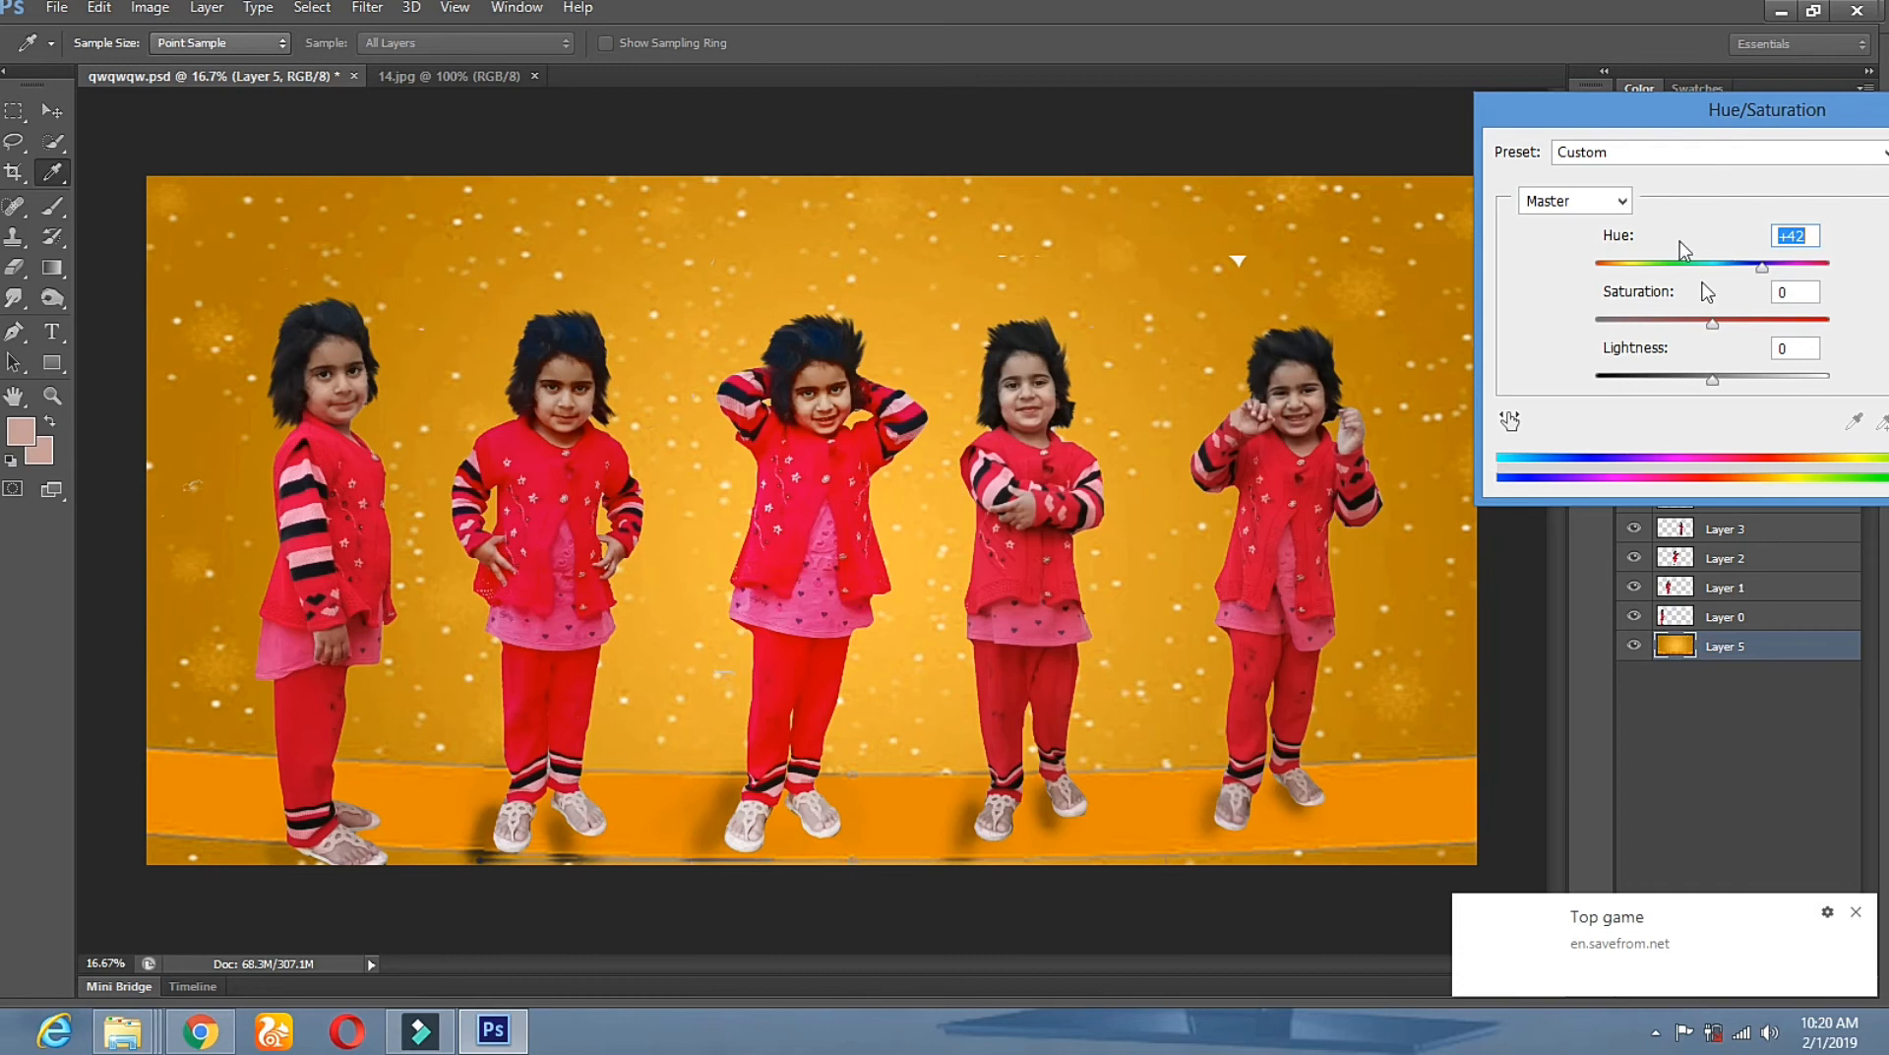
{"action": "left_click_drag", "start_coordinate": [1759, 273], "coordinate": [1846, 263]}
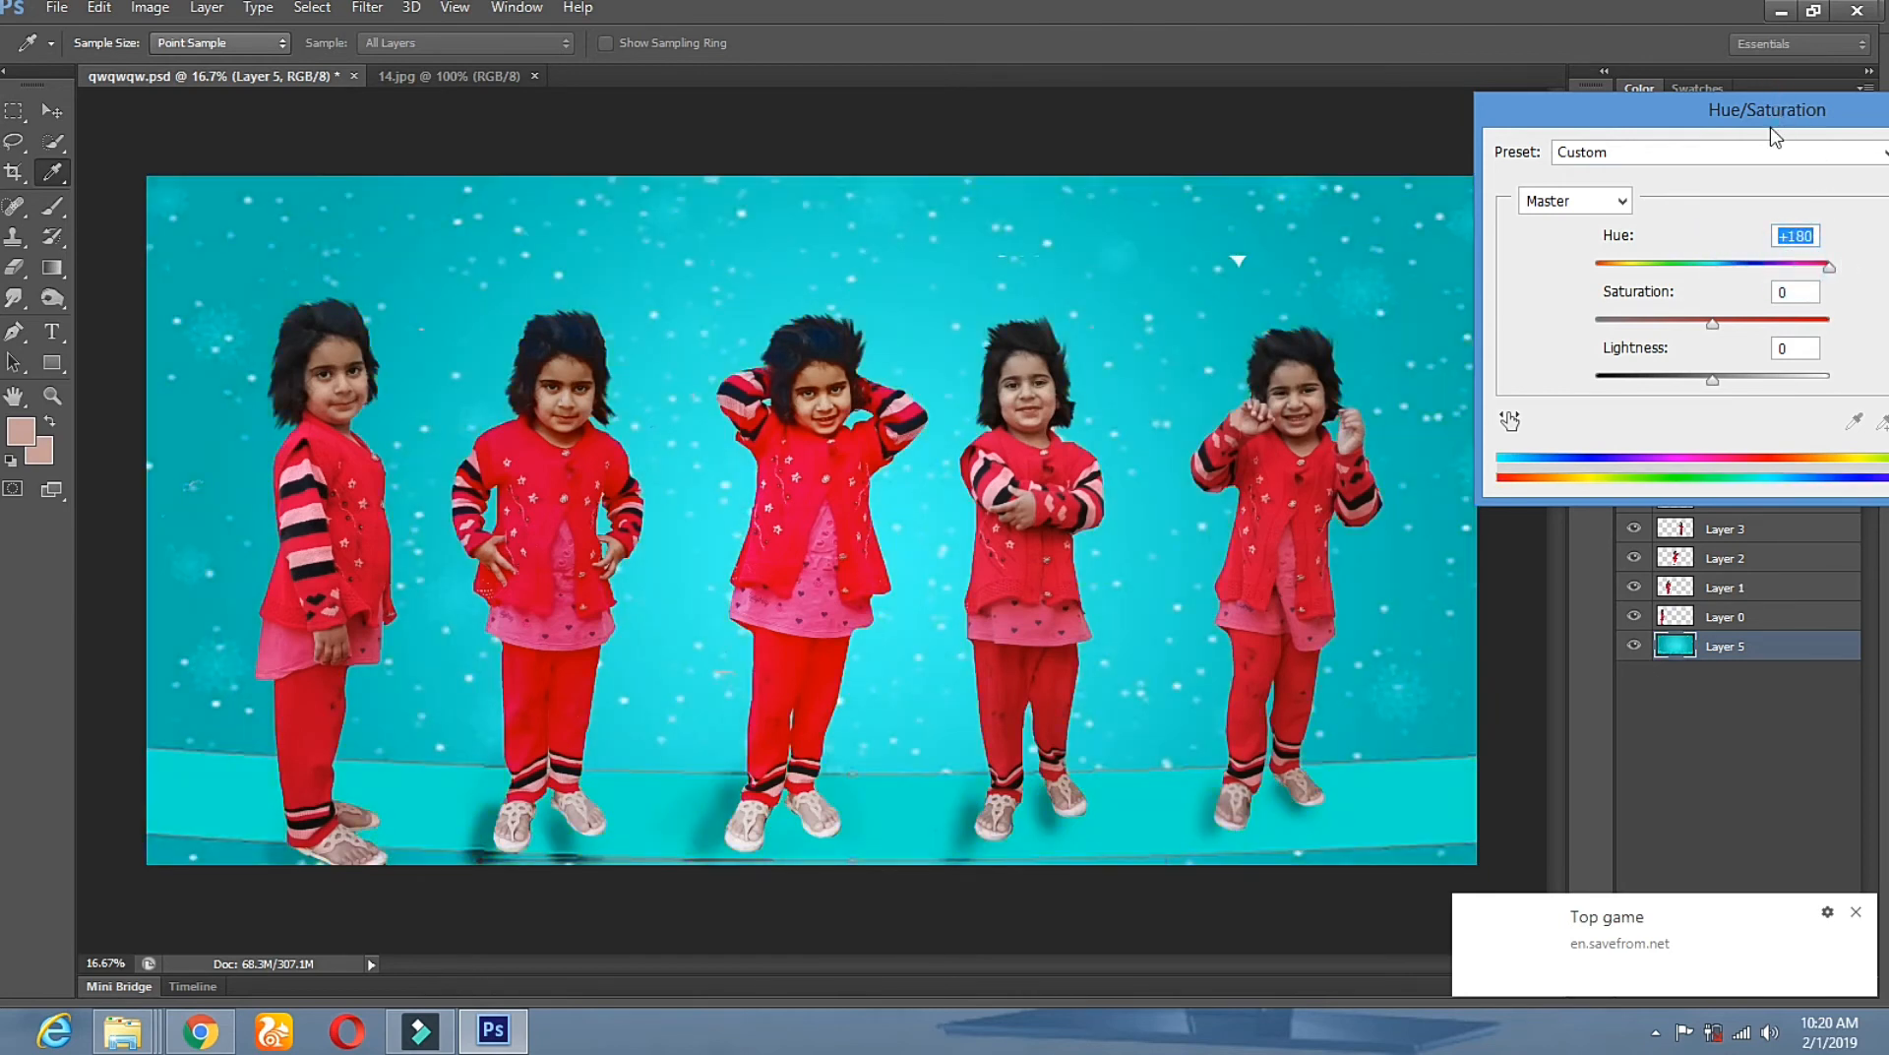
{"action": "left_click_drag", "start_coordinate": [1780, 132], "coordinate": [1286, 221]}
{"action": "left_click", "coordinate": [1521, 278]}
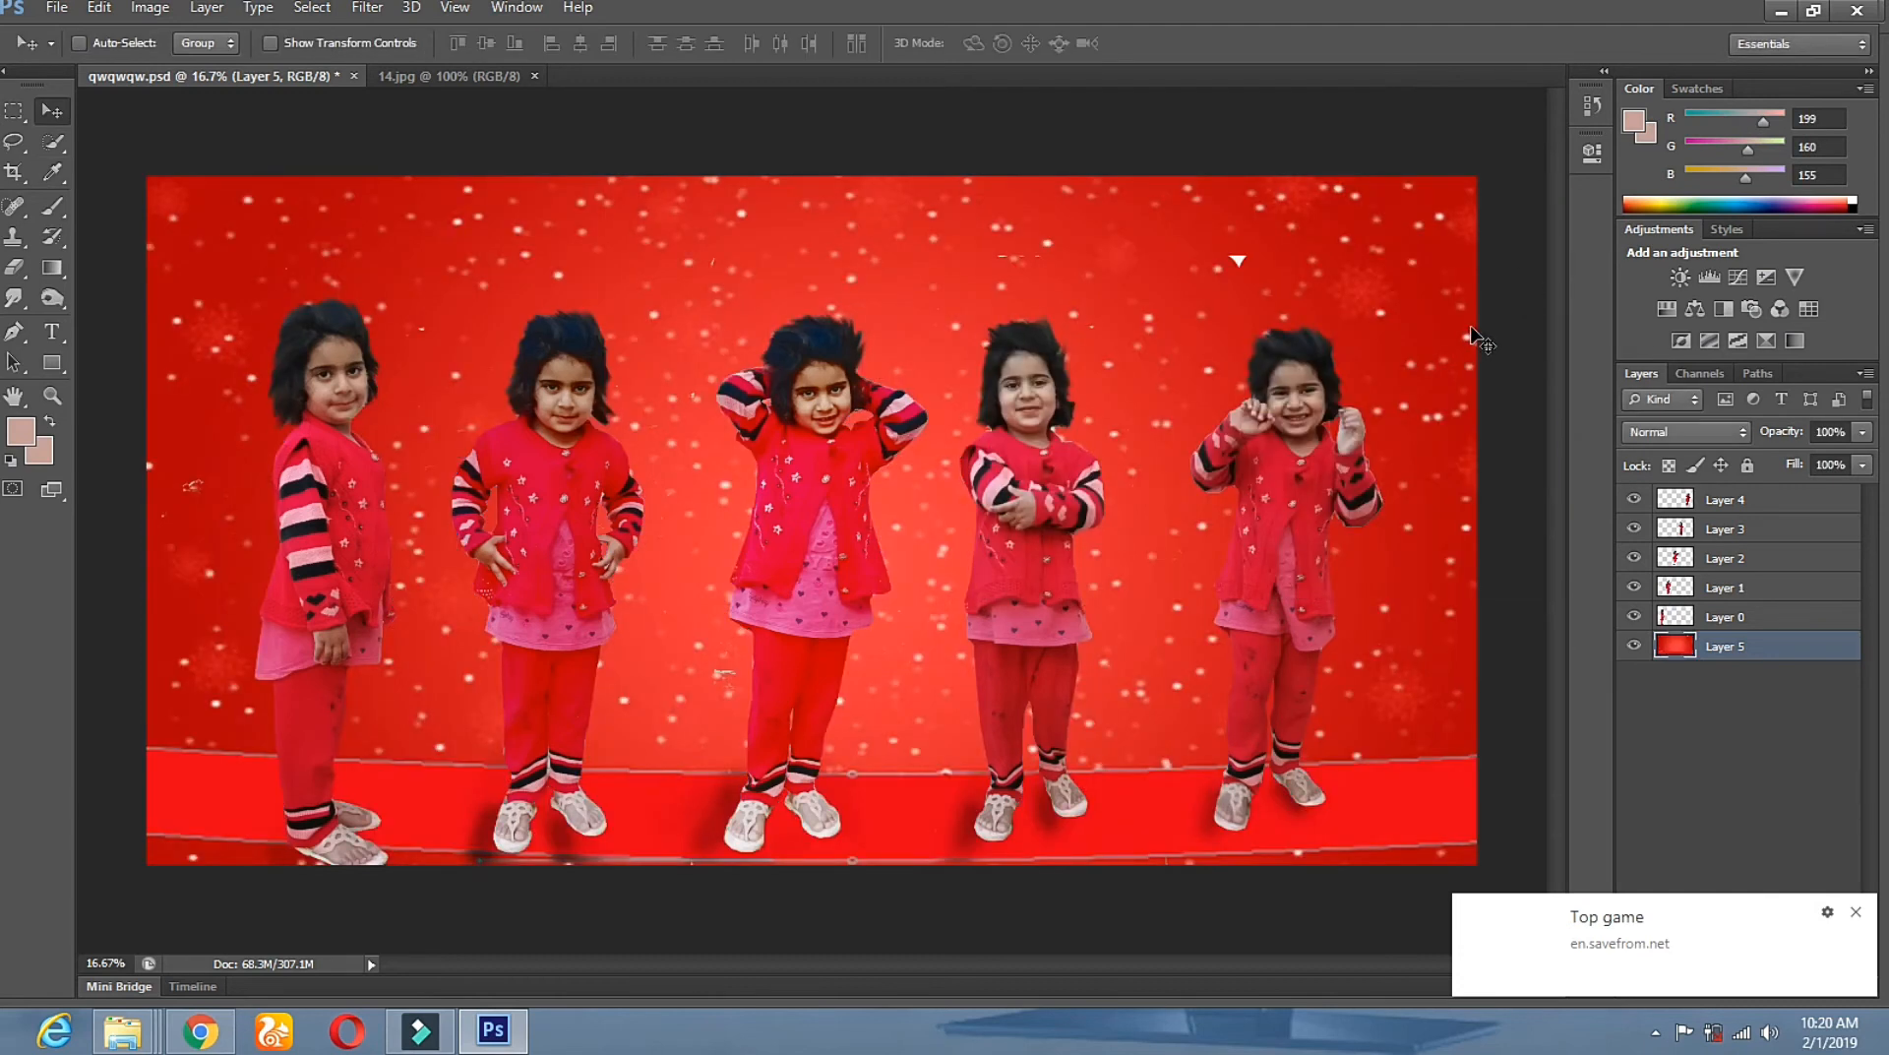
Save over qwqwqw.psd on the Desktop in Photoshop format, keeping the layers.
{"action": "left_click", "coordinate": [55, 8]}
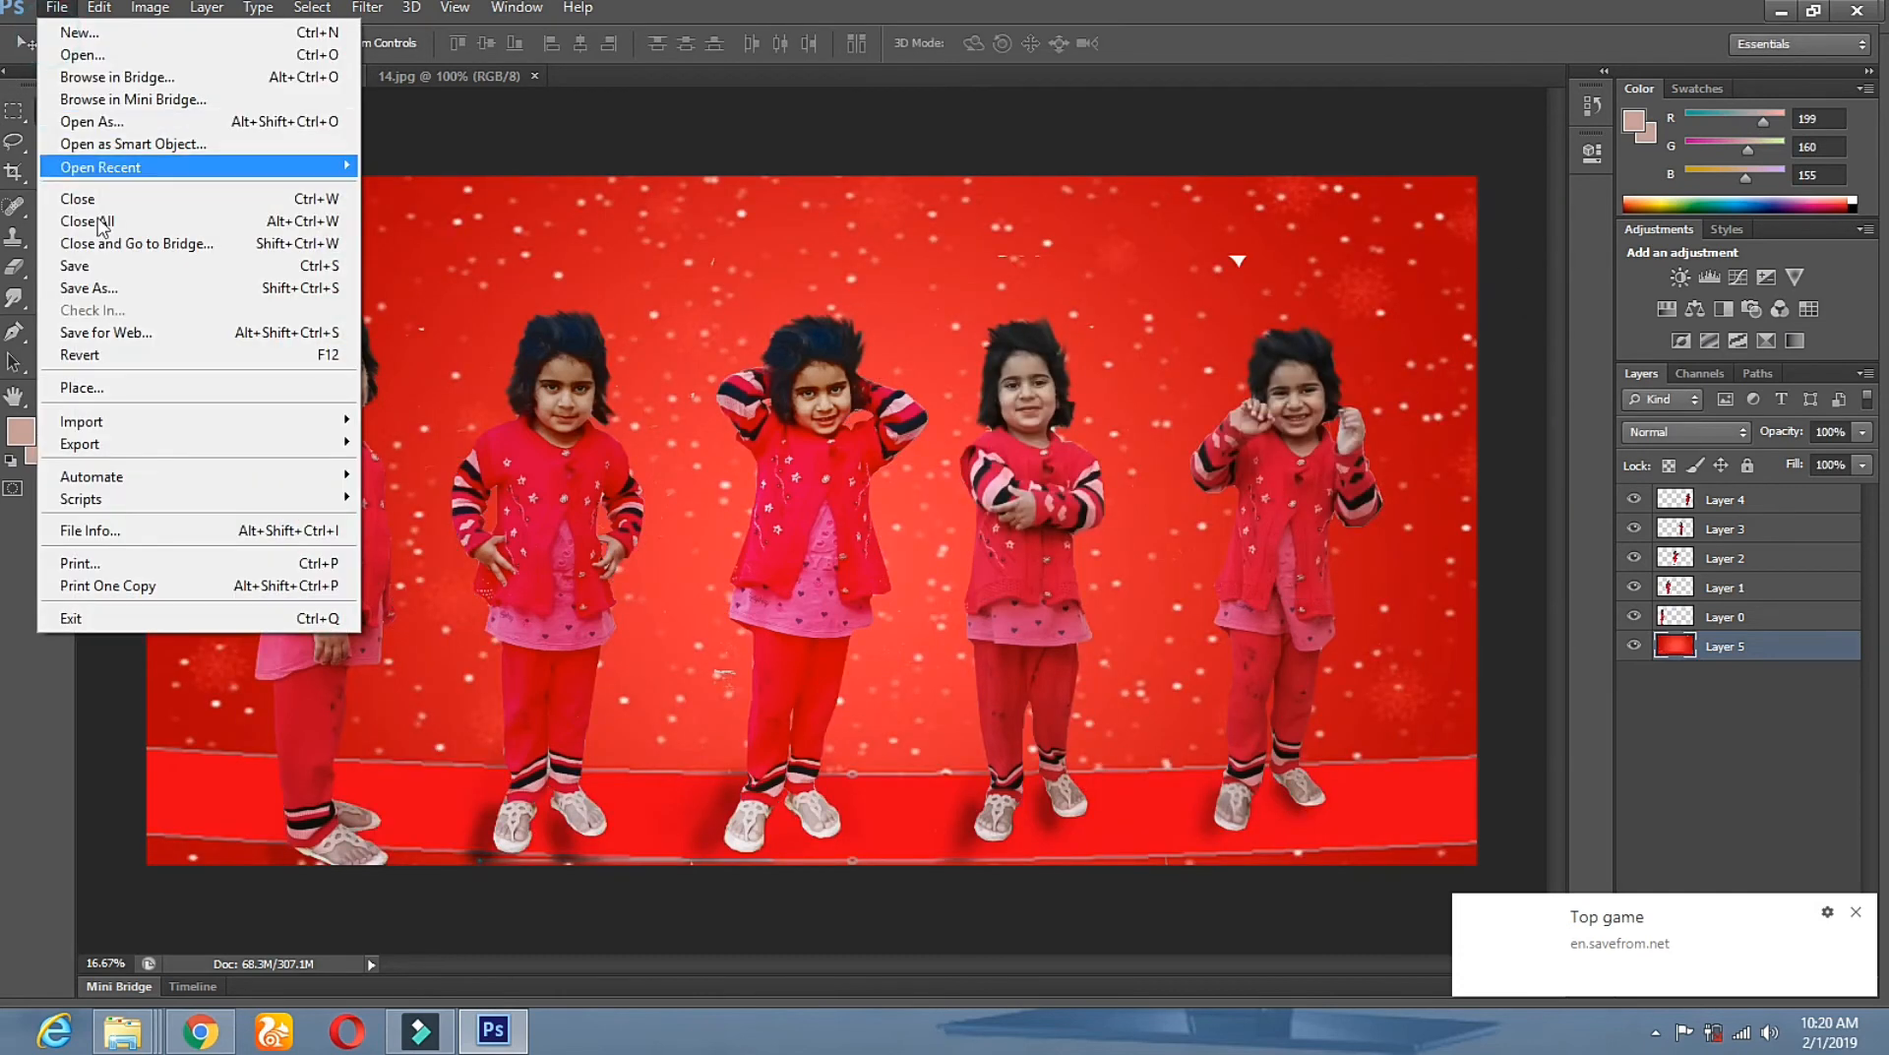
{"action": "left_click", "coordinate": [116, 281]}
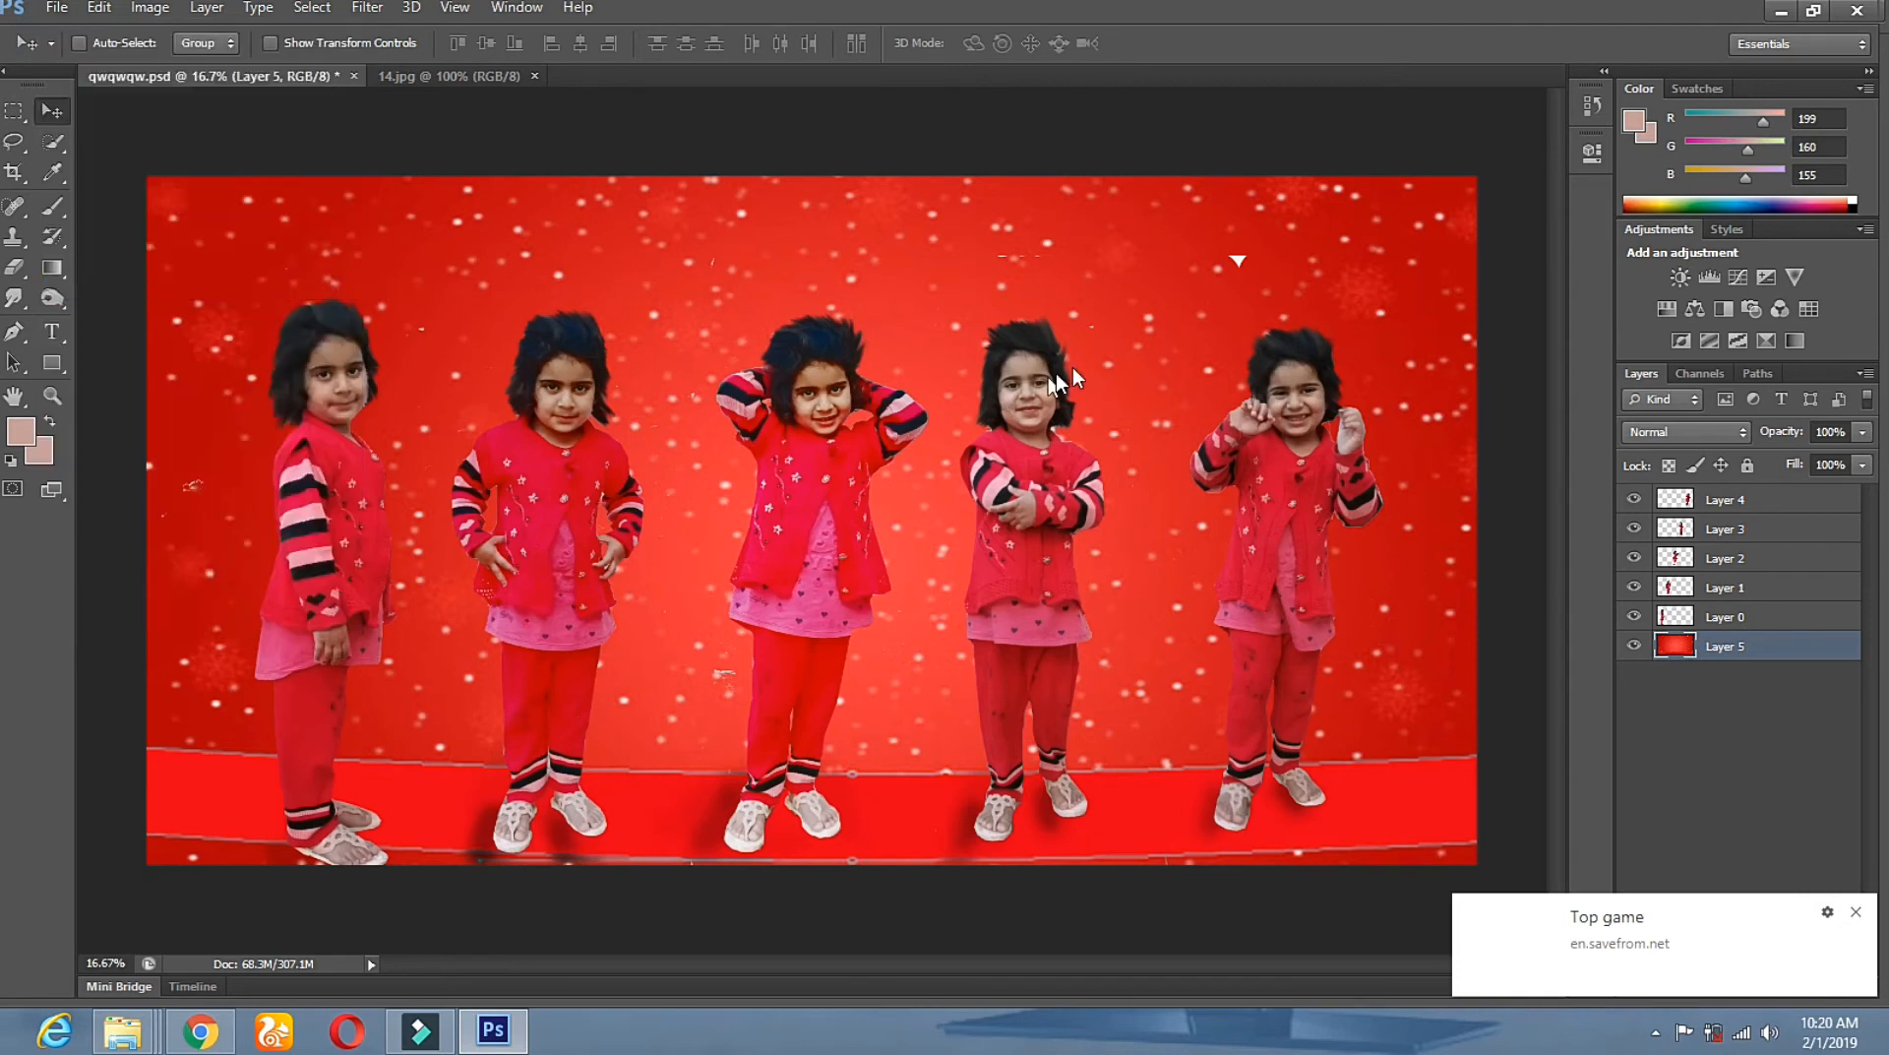
{"action": "left_click", "coordinate": [1227, 582]}
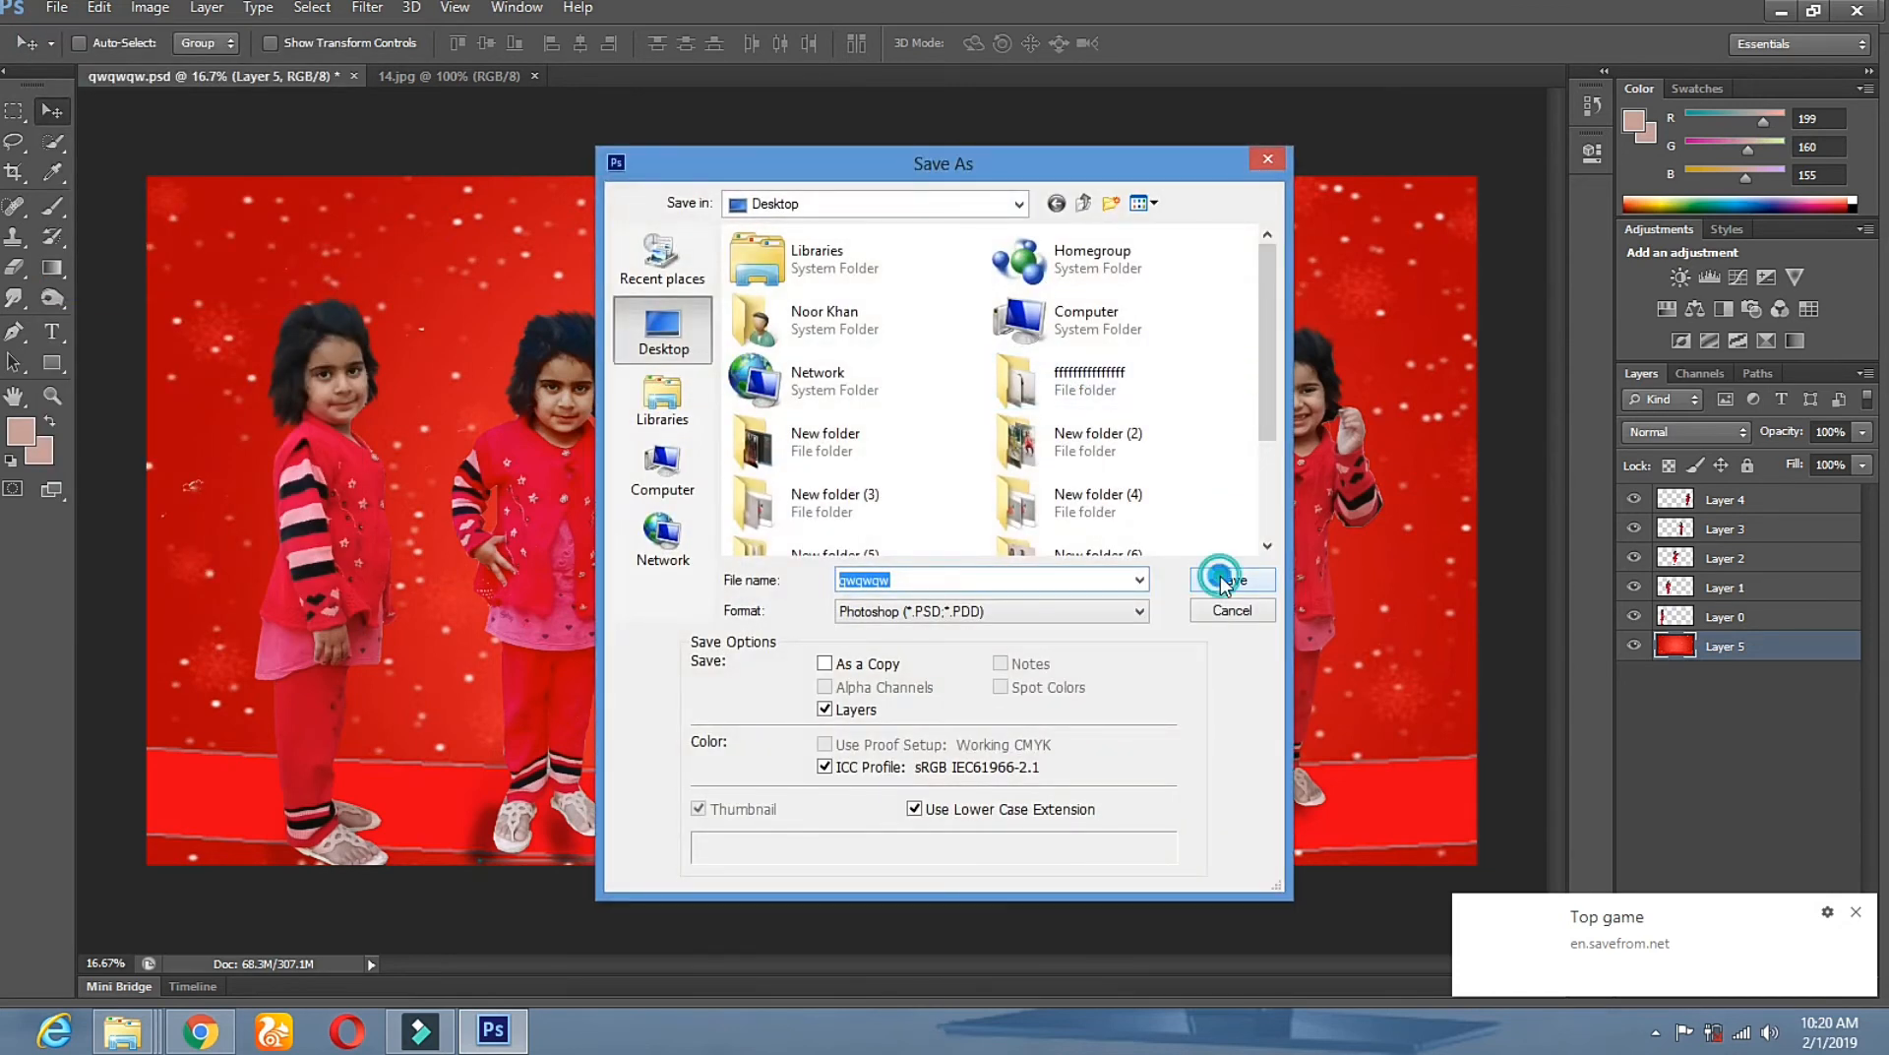
{"action": "left_click", "coordinate": [847, 397]}
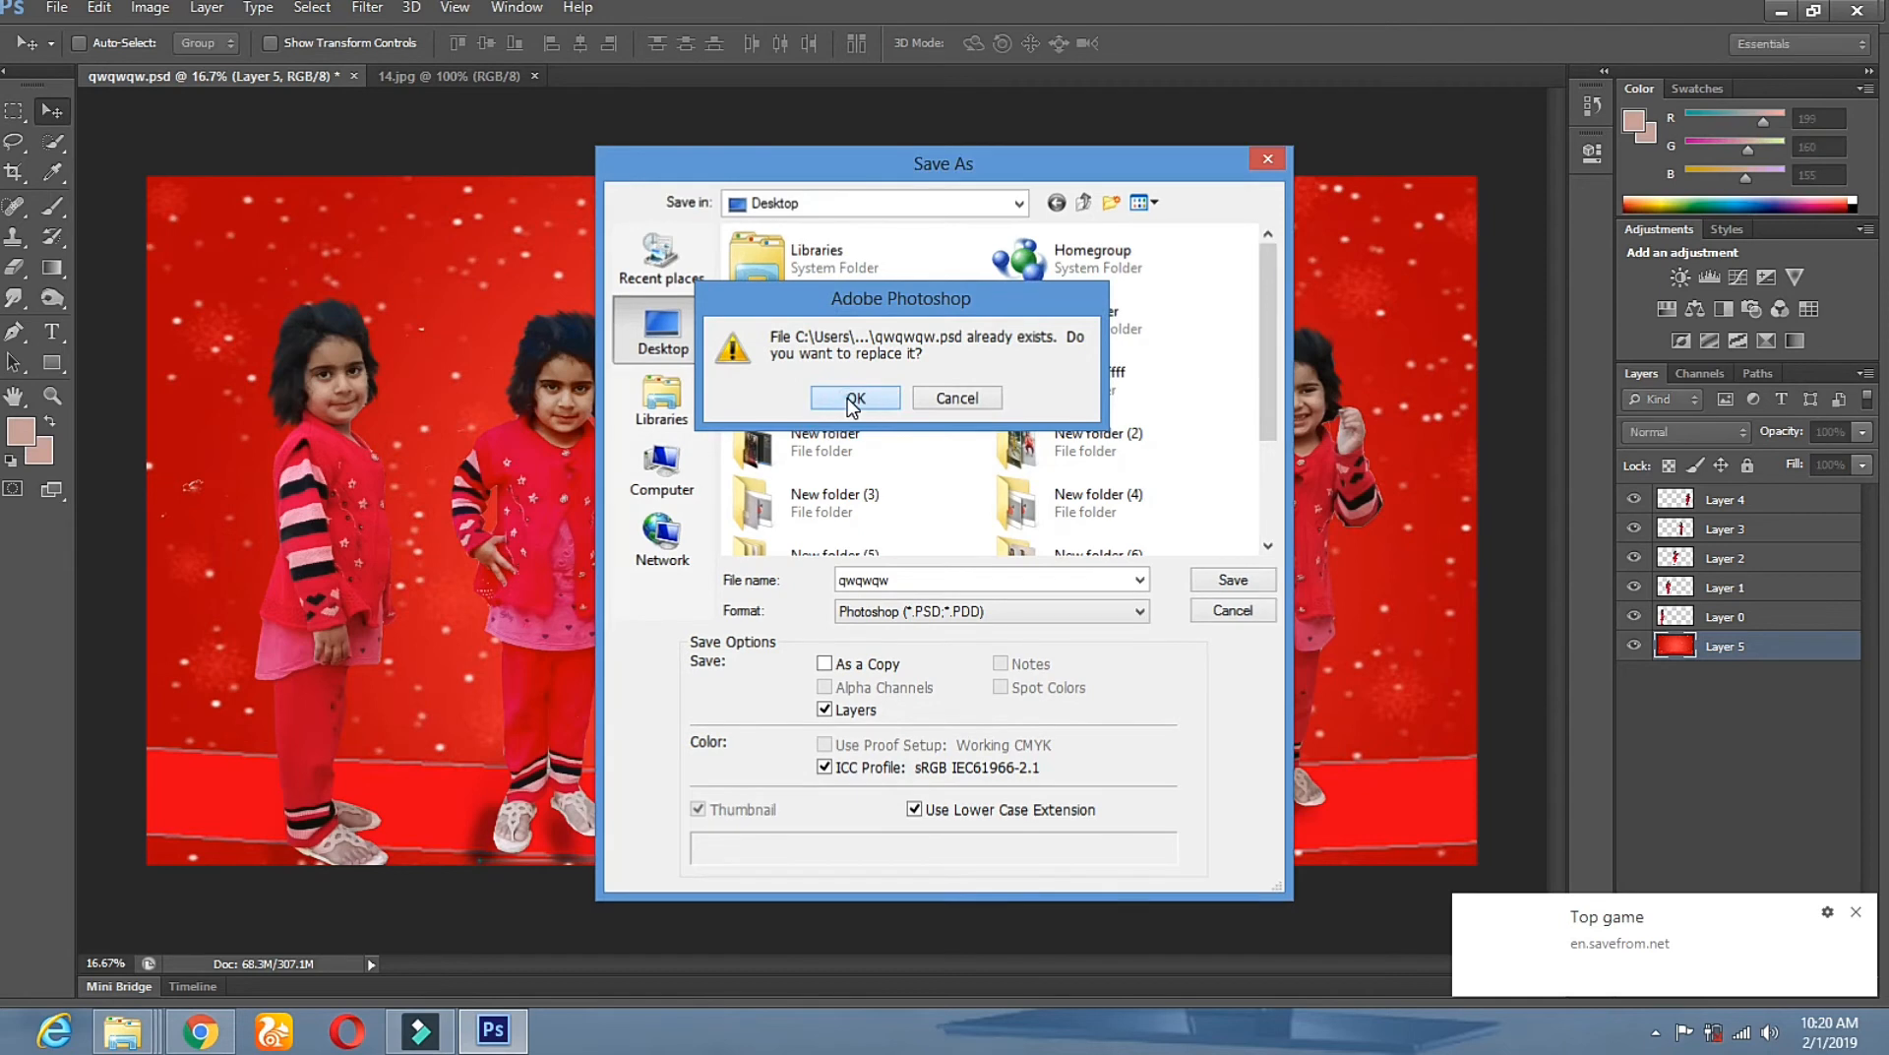
{"action": "left_click", "coordinate": [1198, 312]}
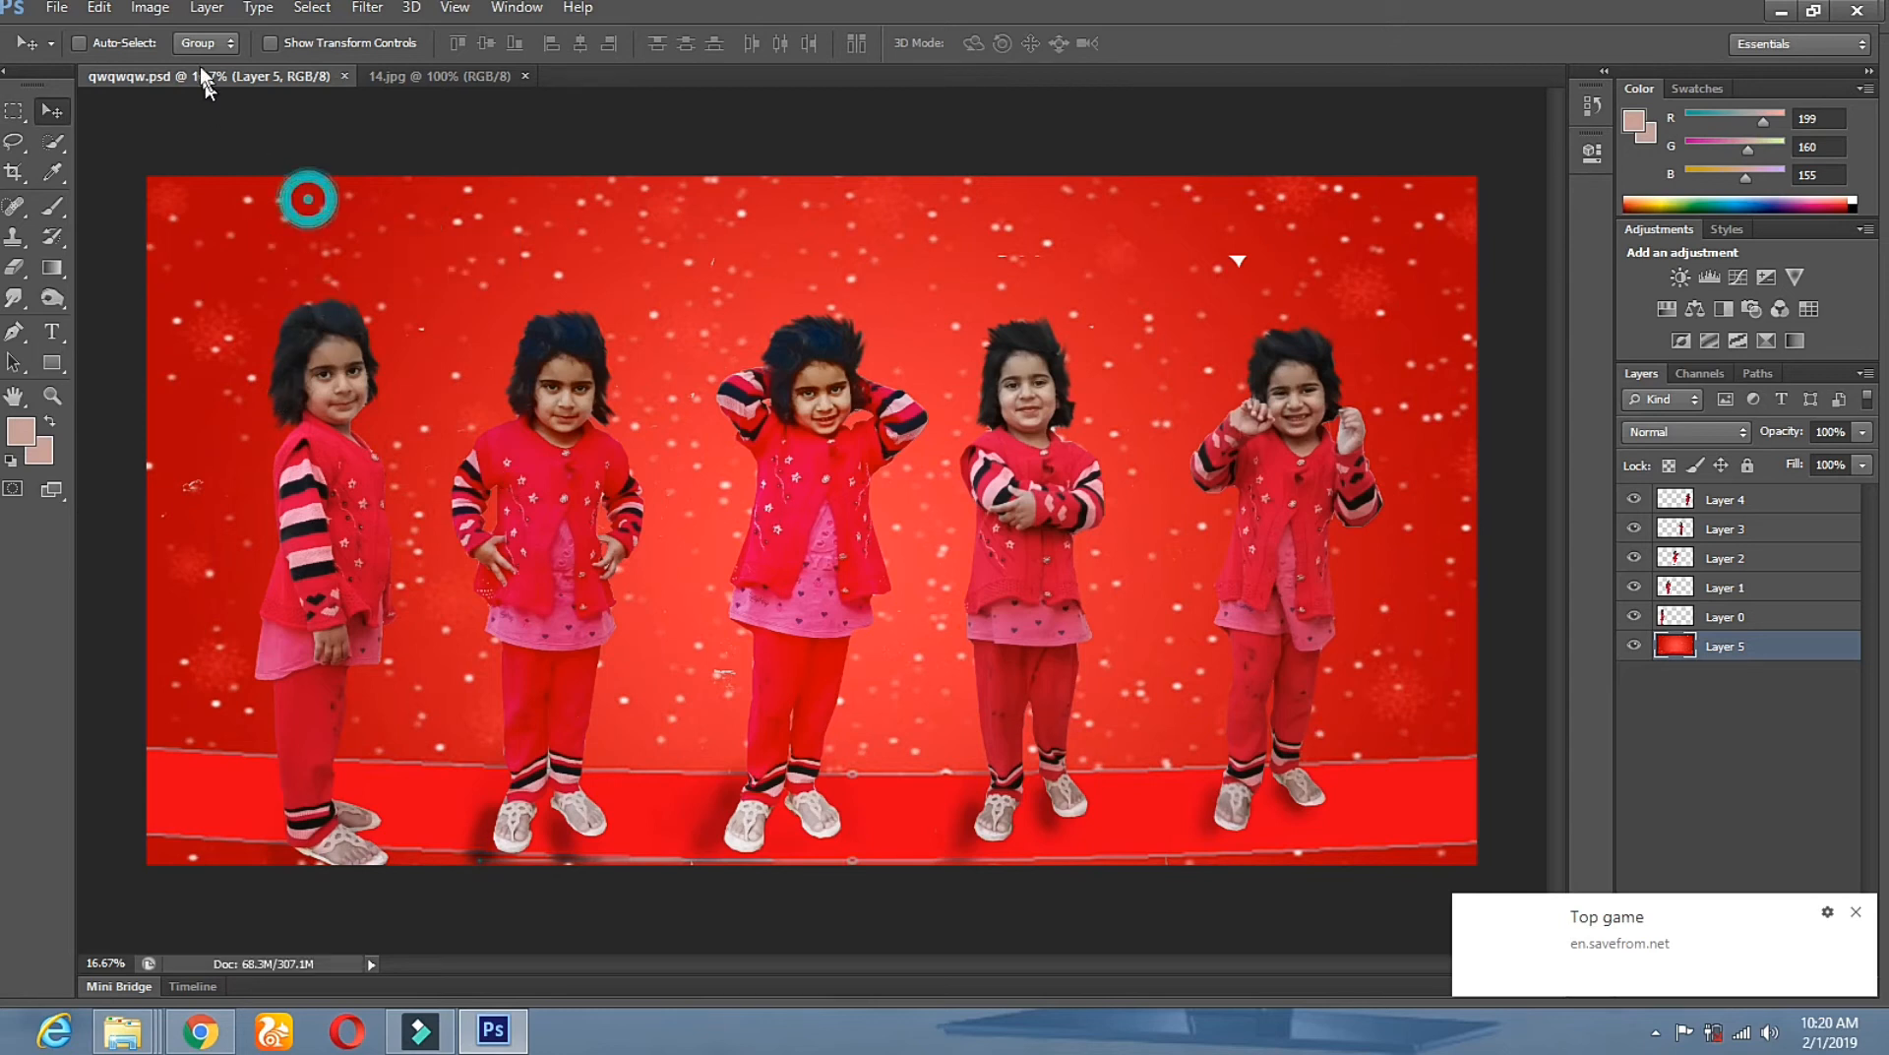
Apply a Curves lift to Layer 5, raising input 109 to output 152.
{"action": "left_click", "coordinate": [152, 10]}
{"action": "mouse_move", "coordinate": [227, 65]}
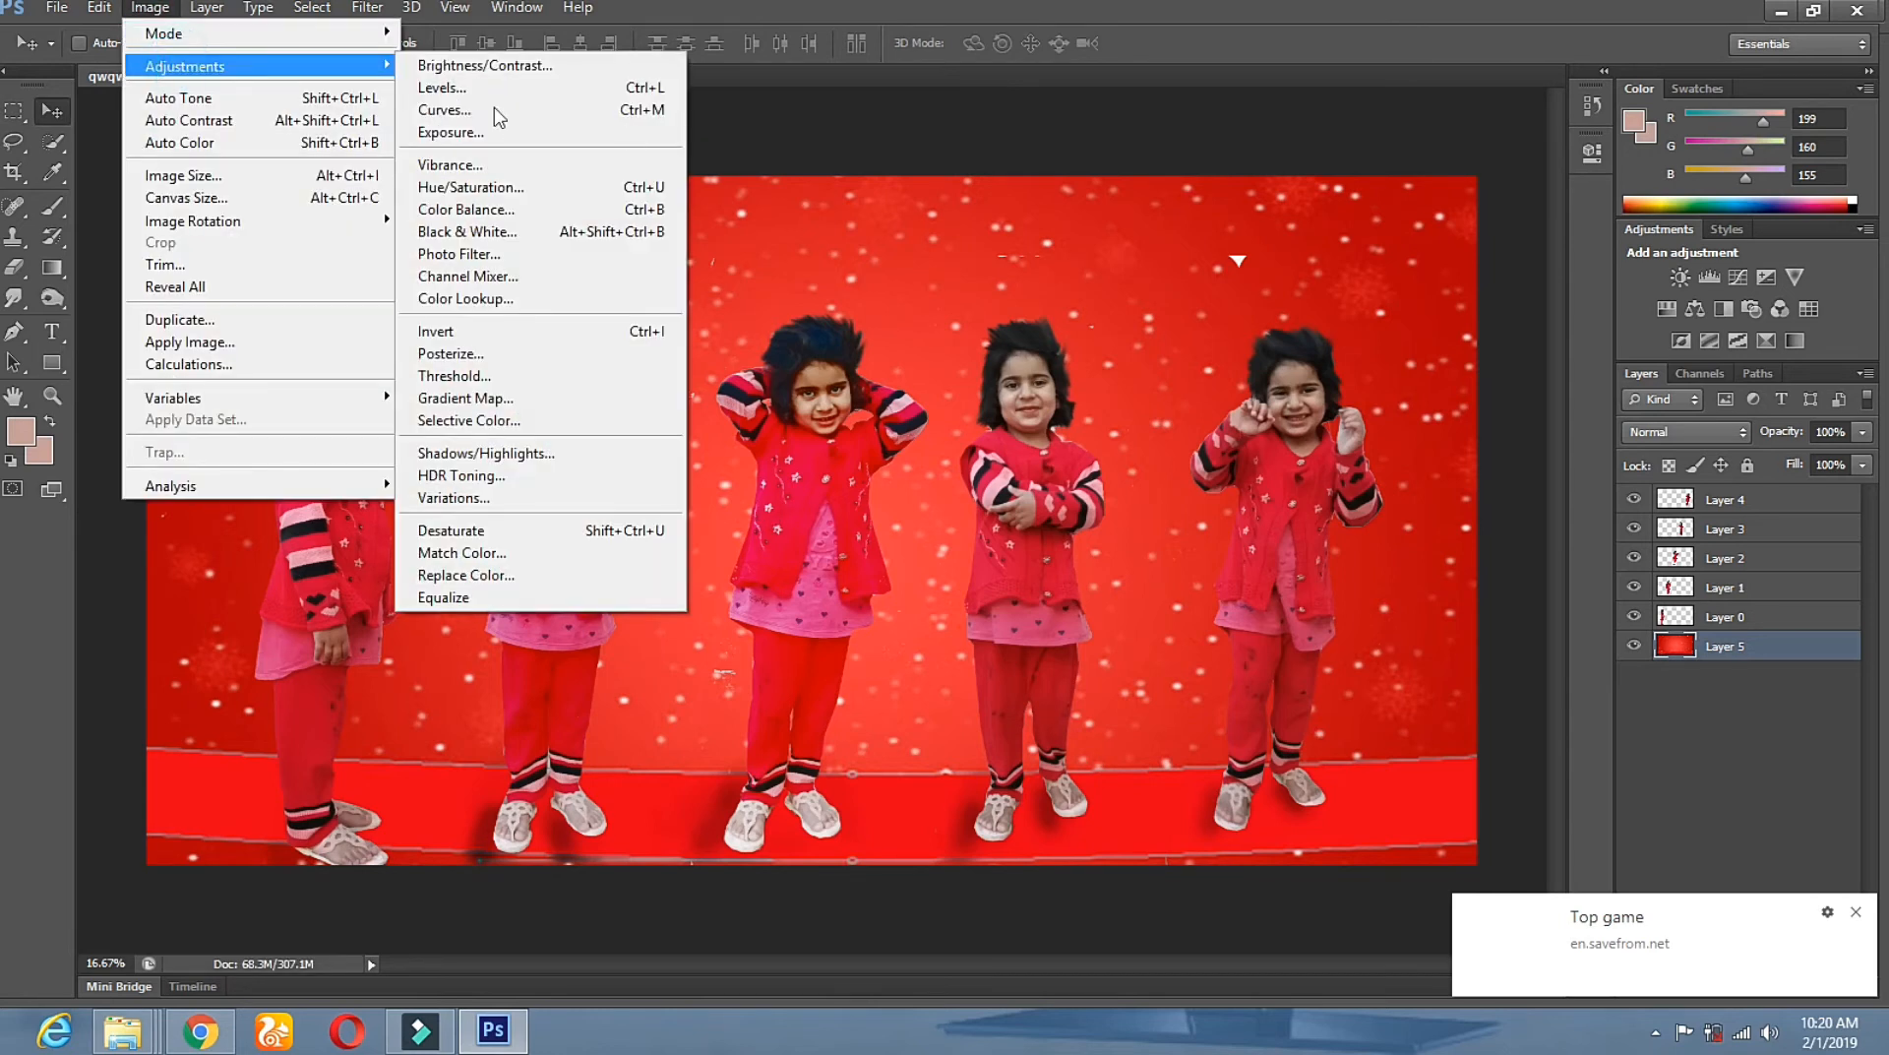
{"action": "left_click", "coordinate": [581, 112]}
{"action": "left_click_drag", "start_coordinate": [1602, 536], "coordinate": [1583, 522]}
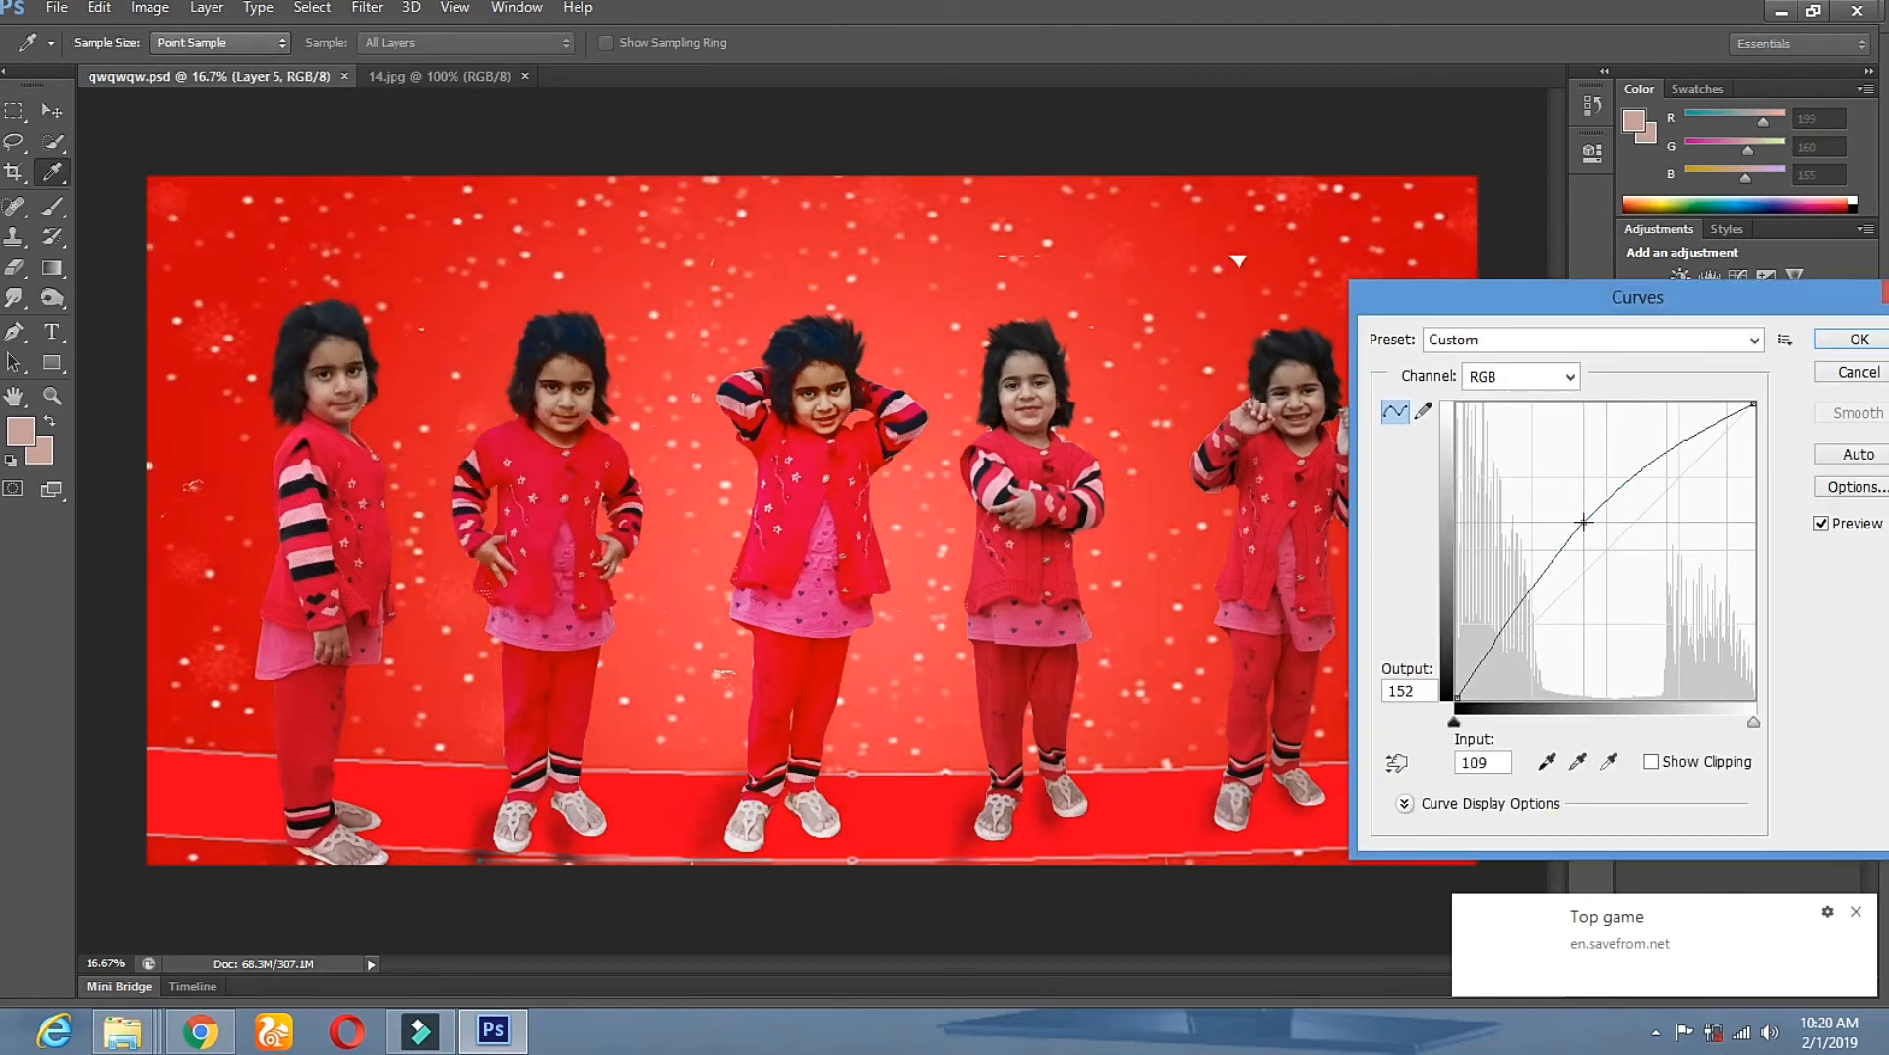
{"action": "left_click", "coordinate": [1859, 339]}
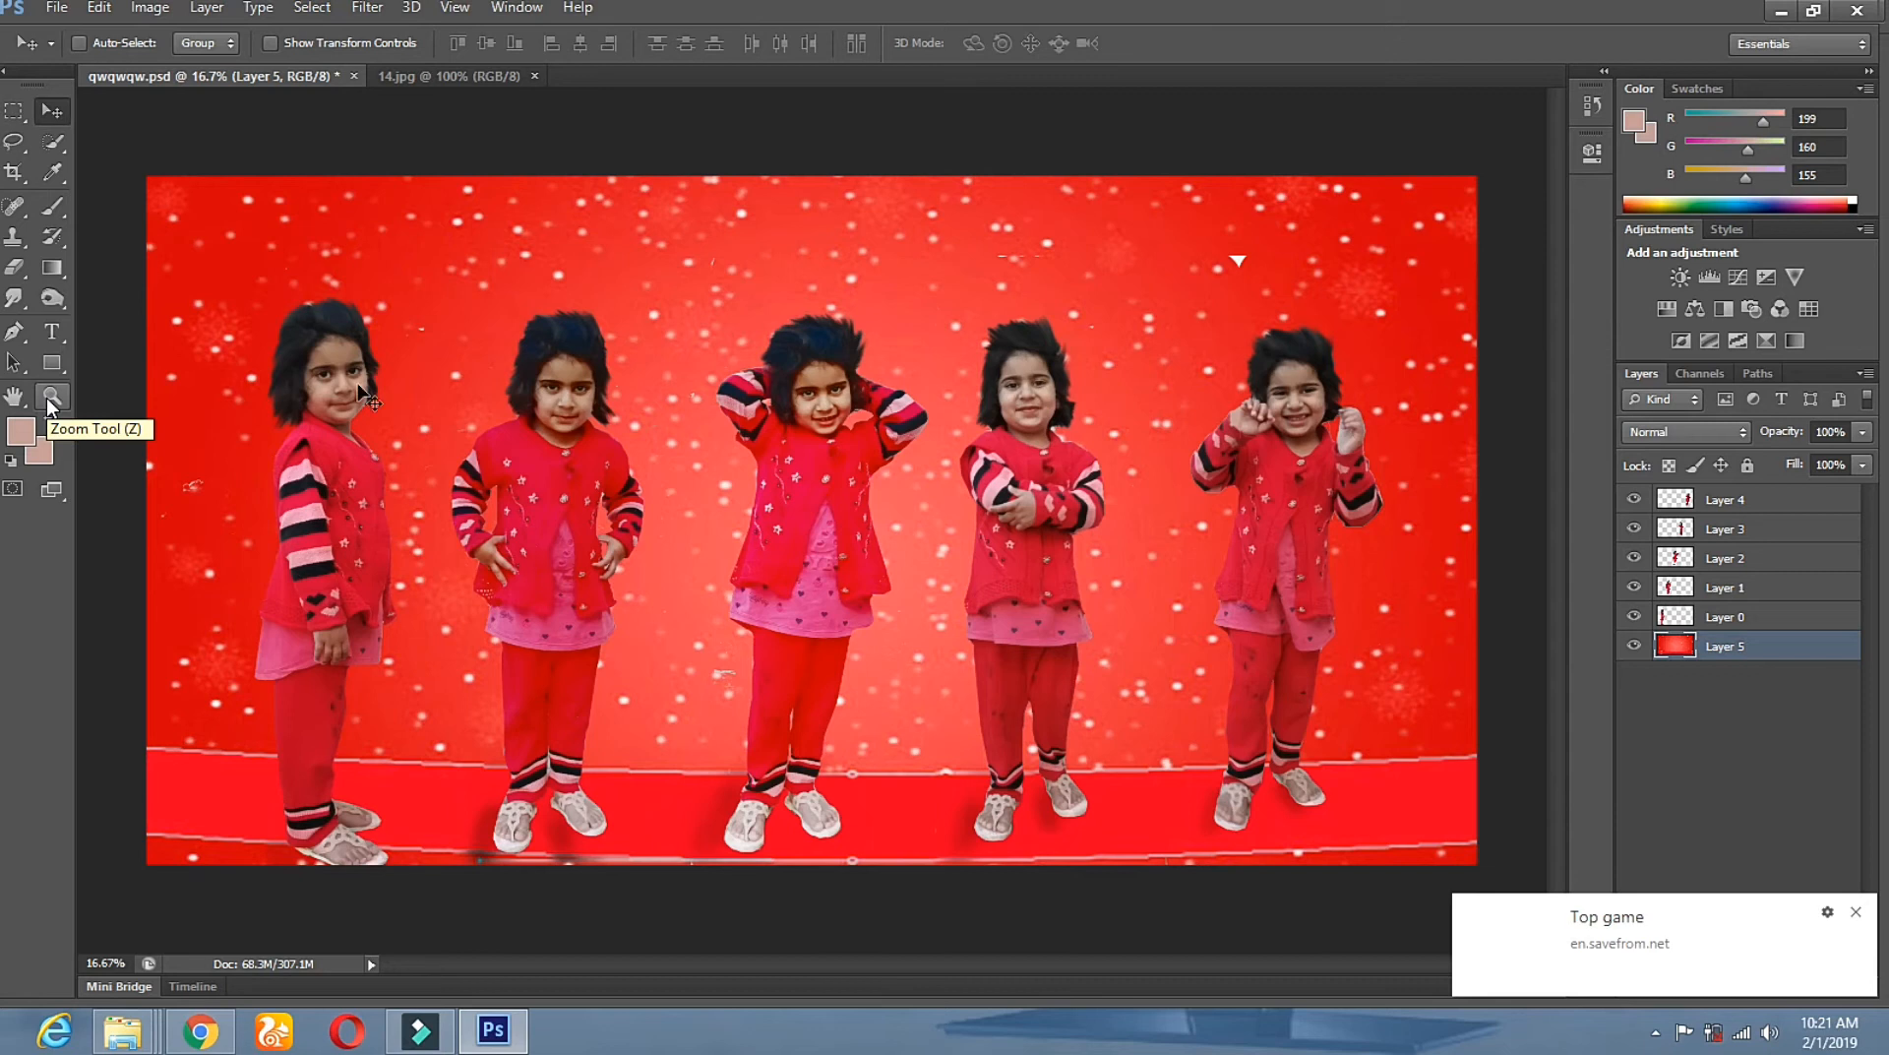
Open HDR Toning and agree to flatten the image.
{"action": "left_click", "coordinate": [150, 7]}
{"action": "mouse_move", "coordinate": [189, 79]}
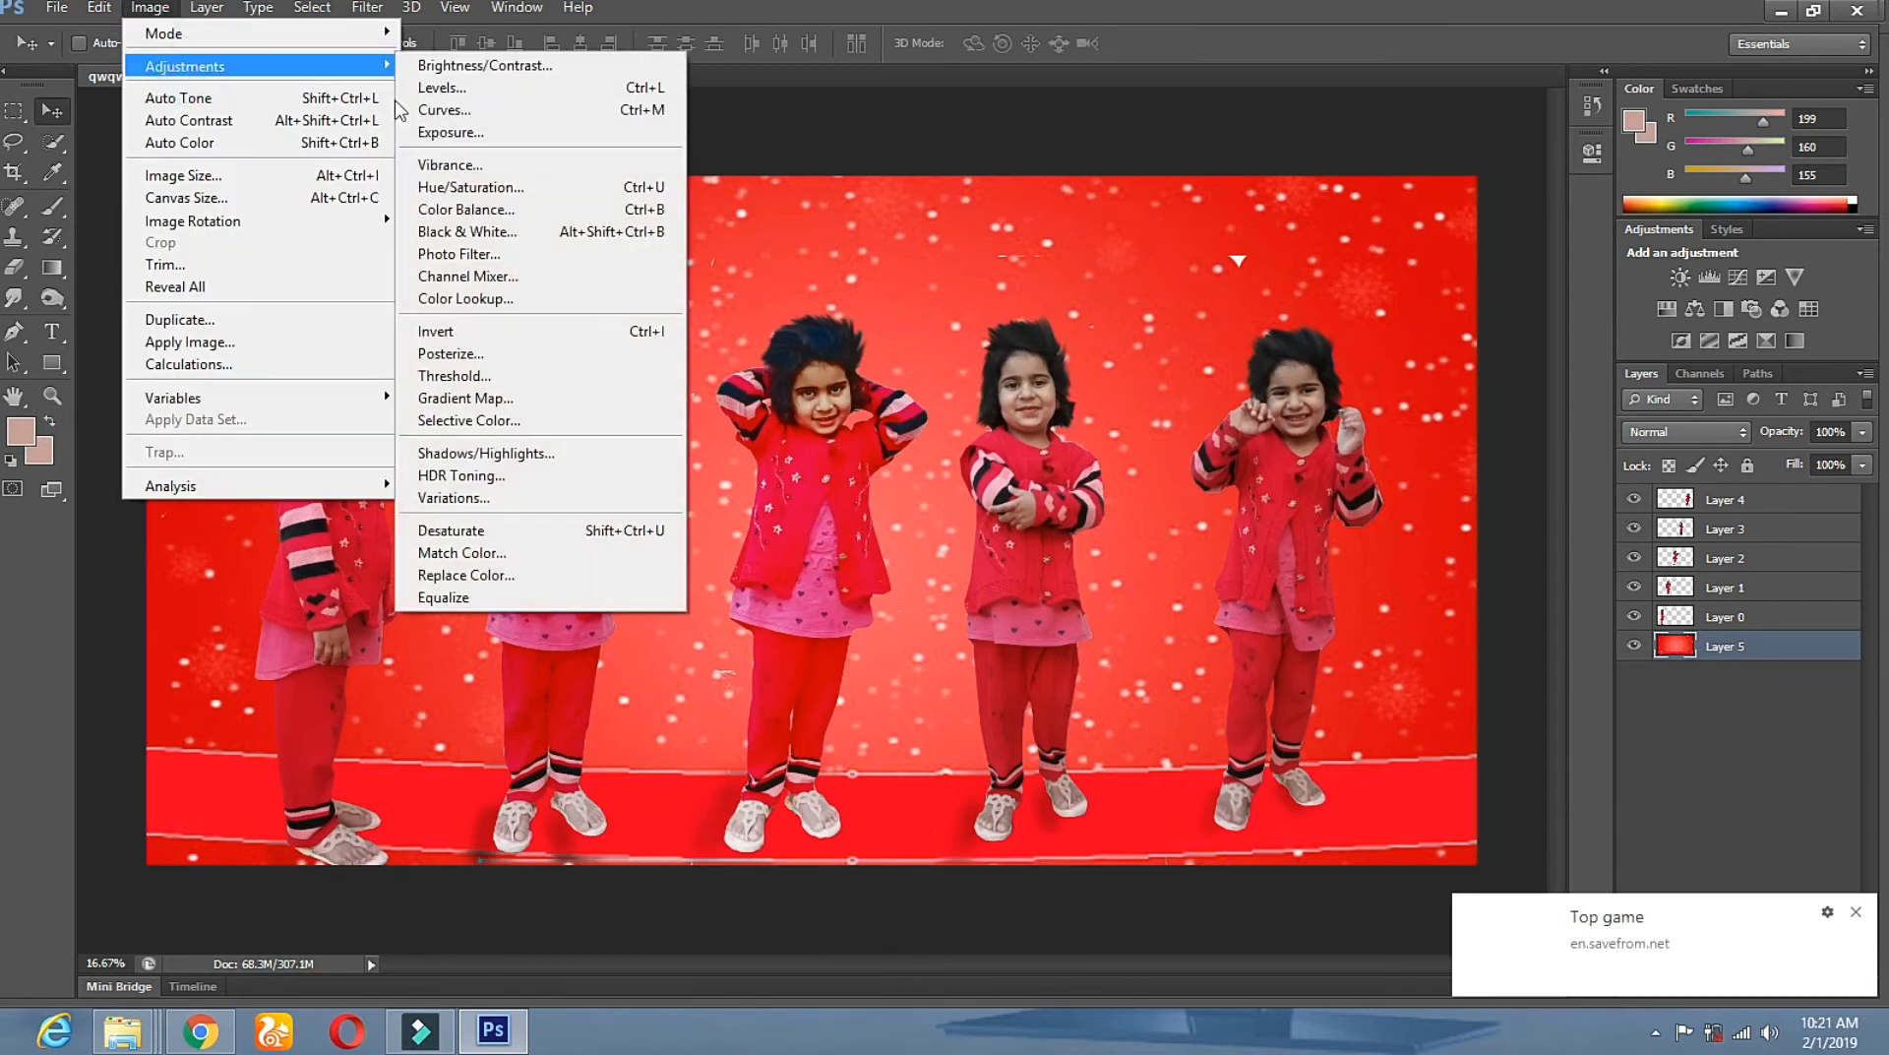
{"action": "left_click", "coordinate": [500, 473]}
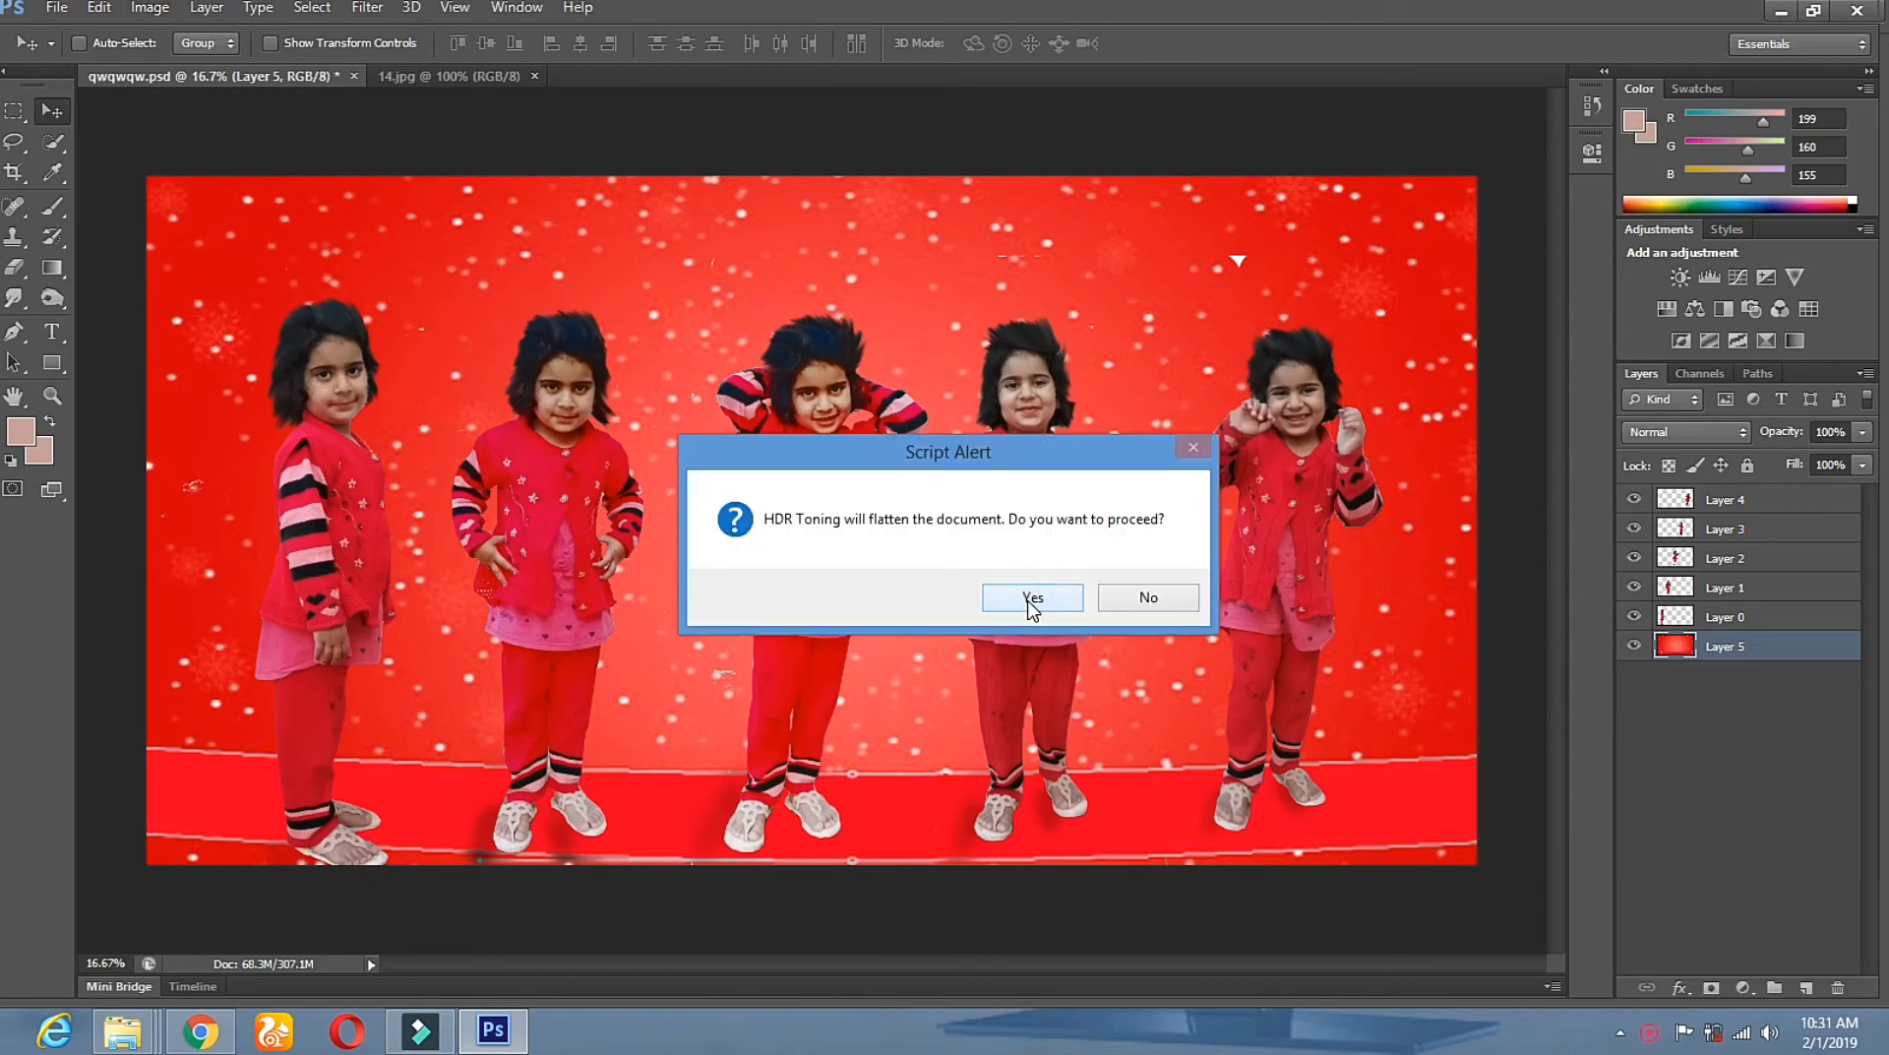
{"action": "left_click", "coordinate": [1029, 602]}
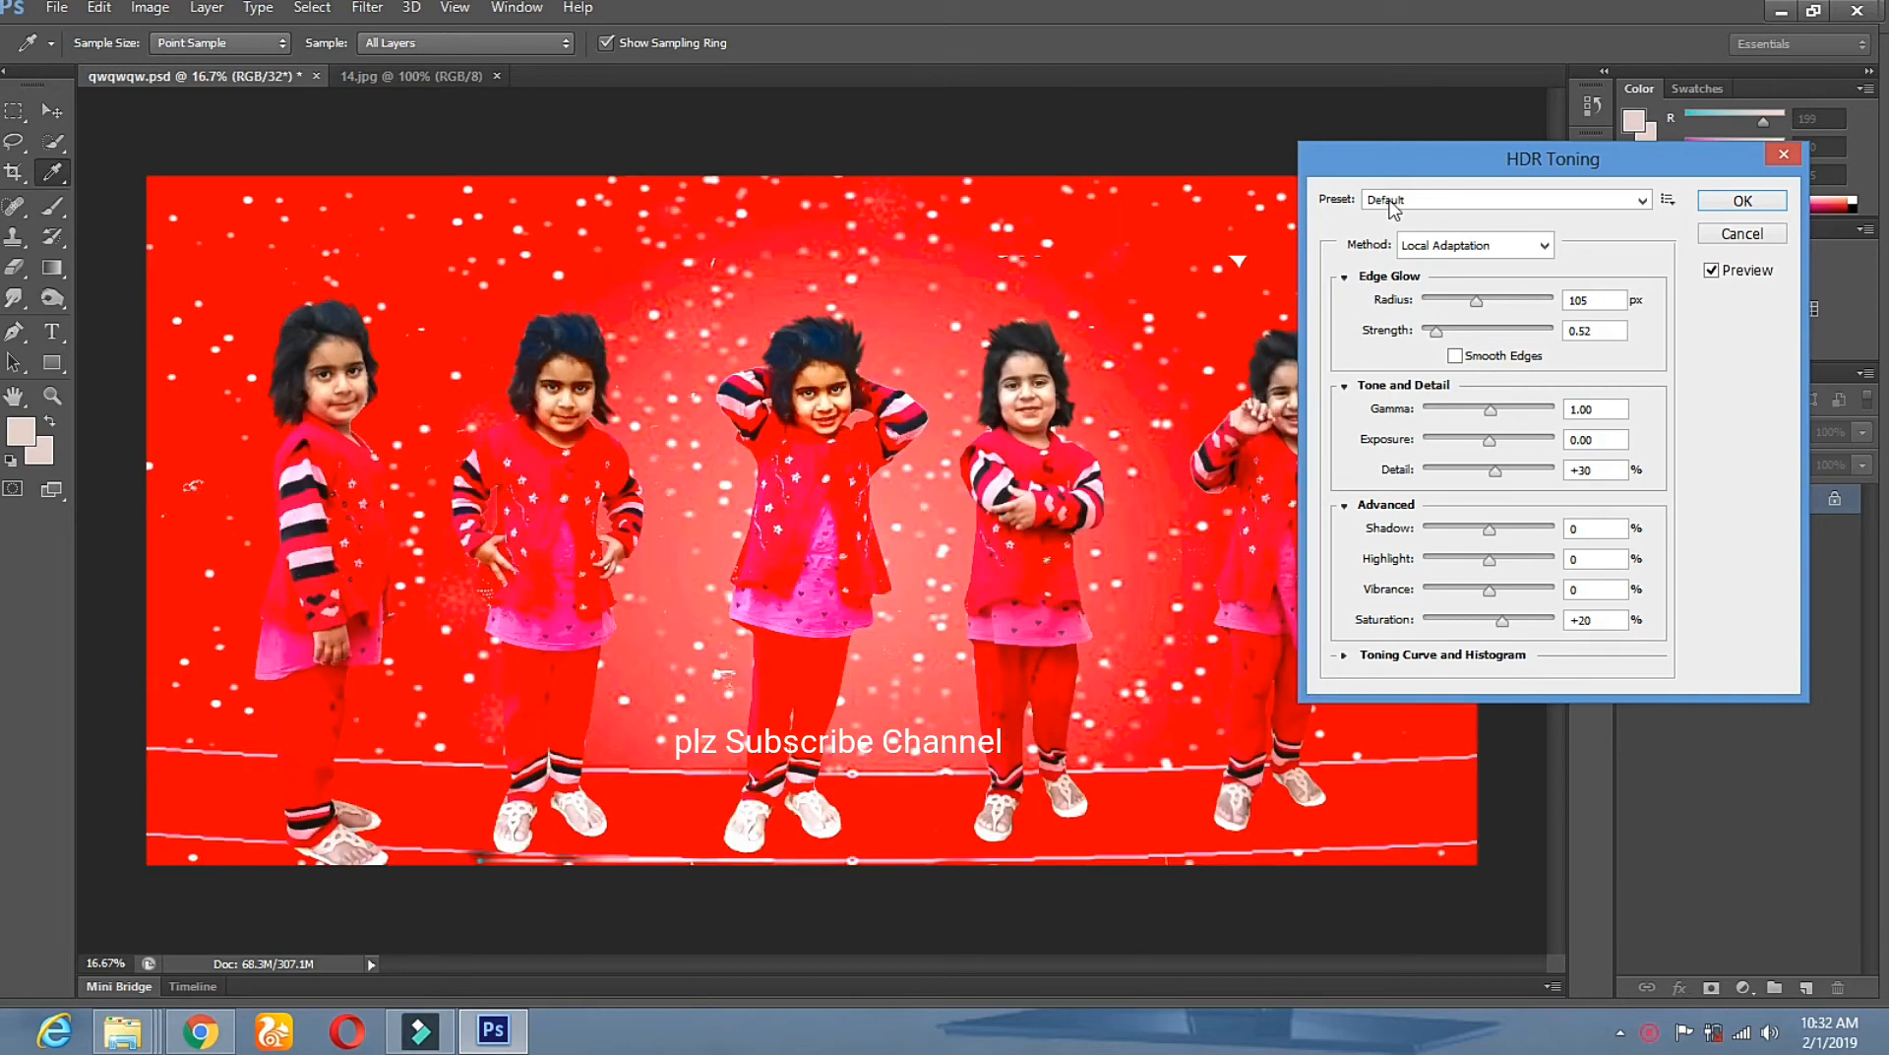
{"action": "left_click_drag", "start_coordinate": [1437, 172], "coordinate": [1529, 180]}
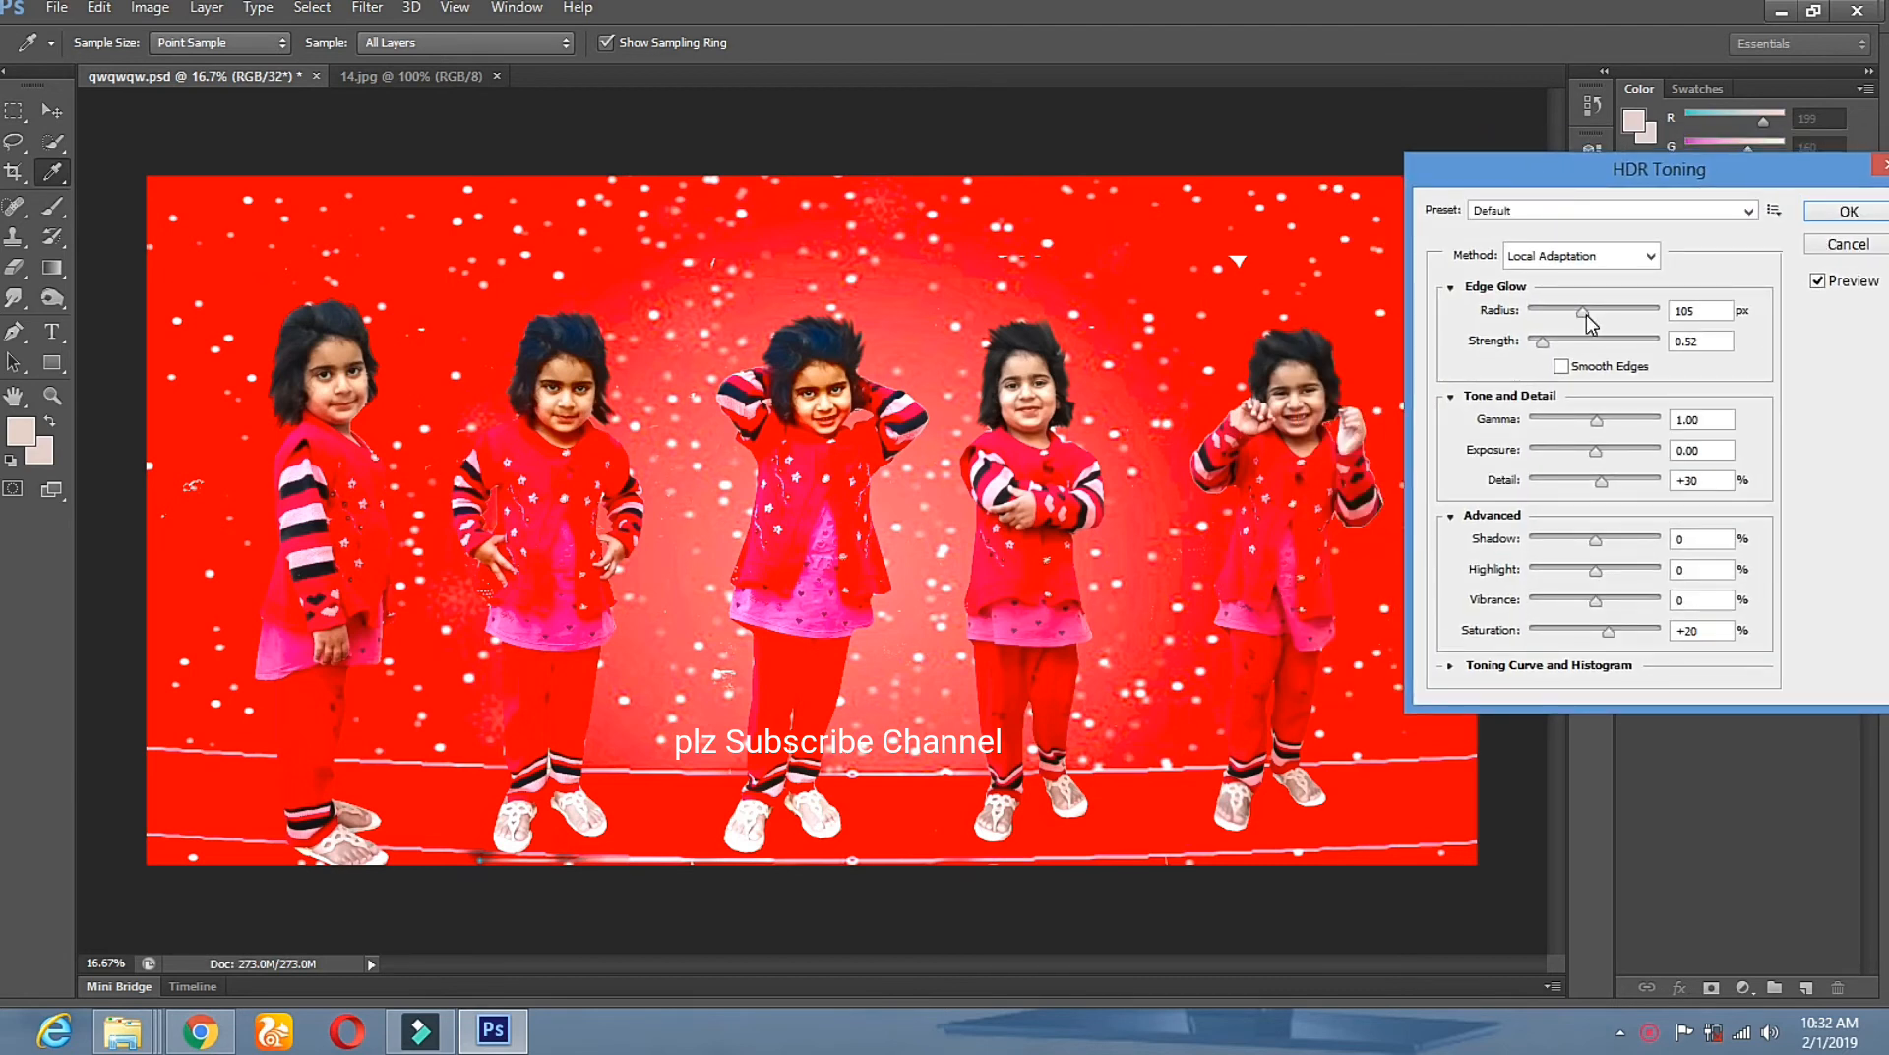
Set Edge Glow radius to 41 px and strength to 3.19, with gamma raised to 3.21.
{"action": "left_click_drag", "start_coordinate": [1586, 315], "coordinate": [1637, 307]}
{"action": "left_click_drag", "start_coordinate": [1641, 313], "coordinate": [1550, 322]}
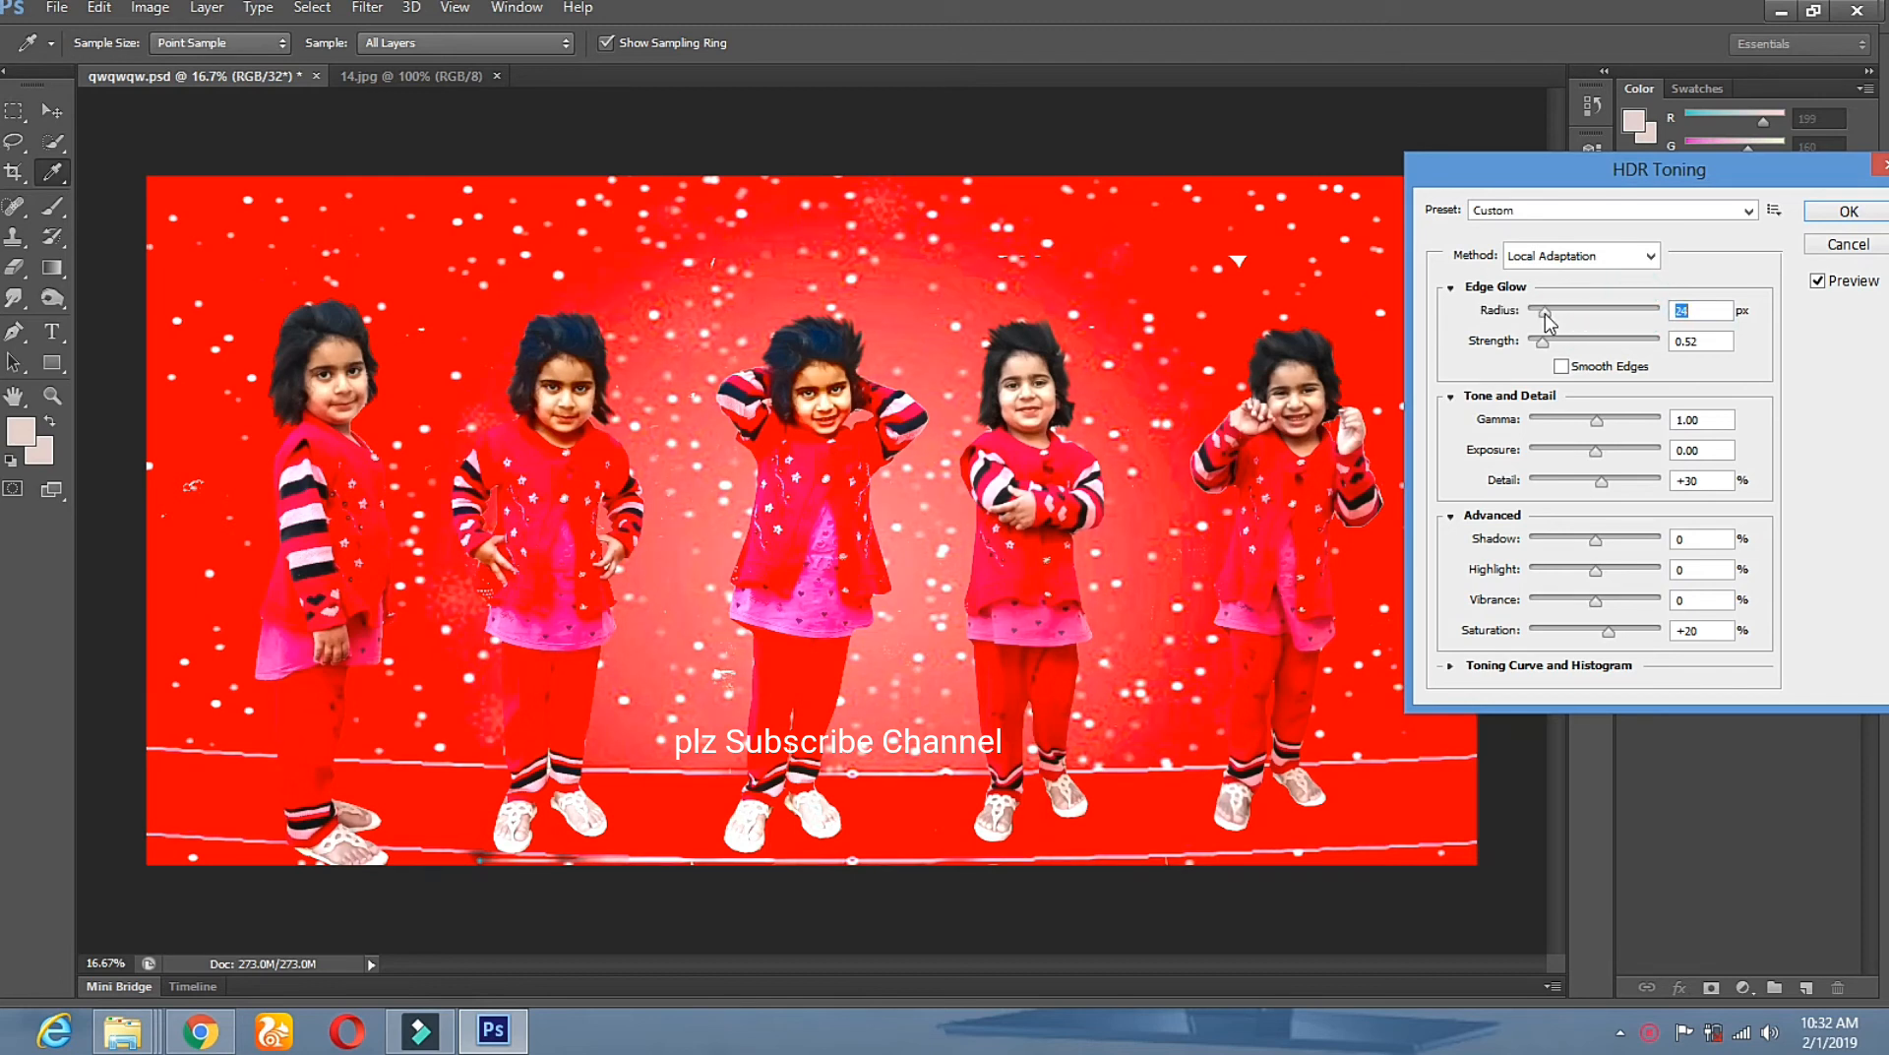
{"action": "left_click_drag", "start_coordinate": [1550, 322], "coordinate": [1518, 317]}
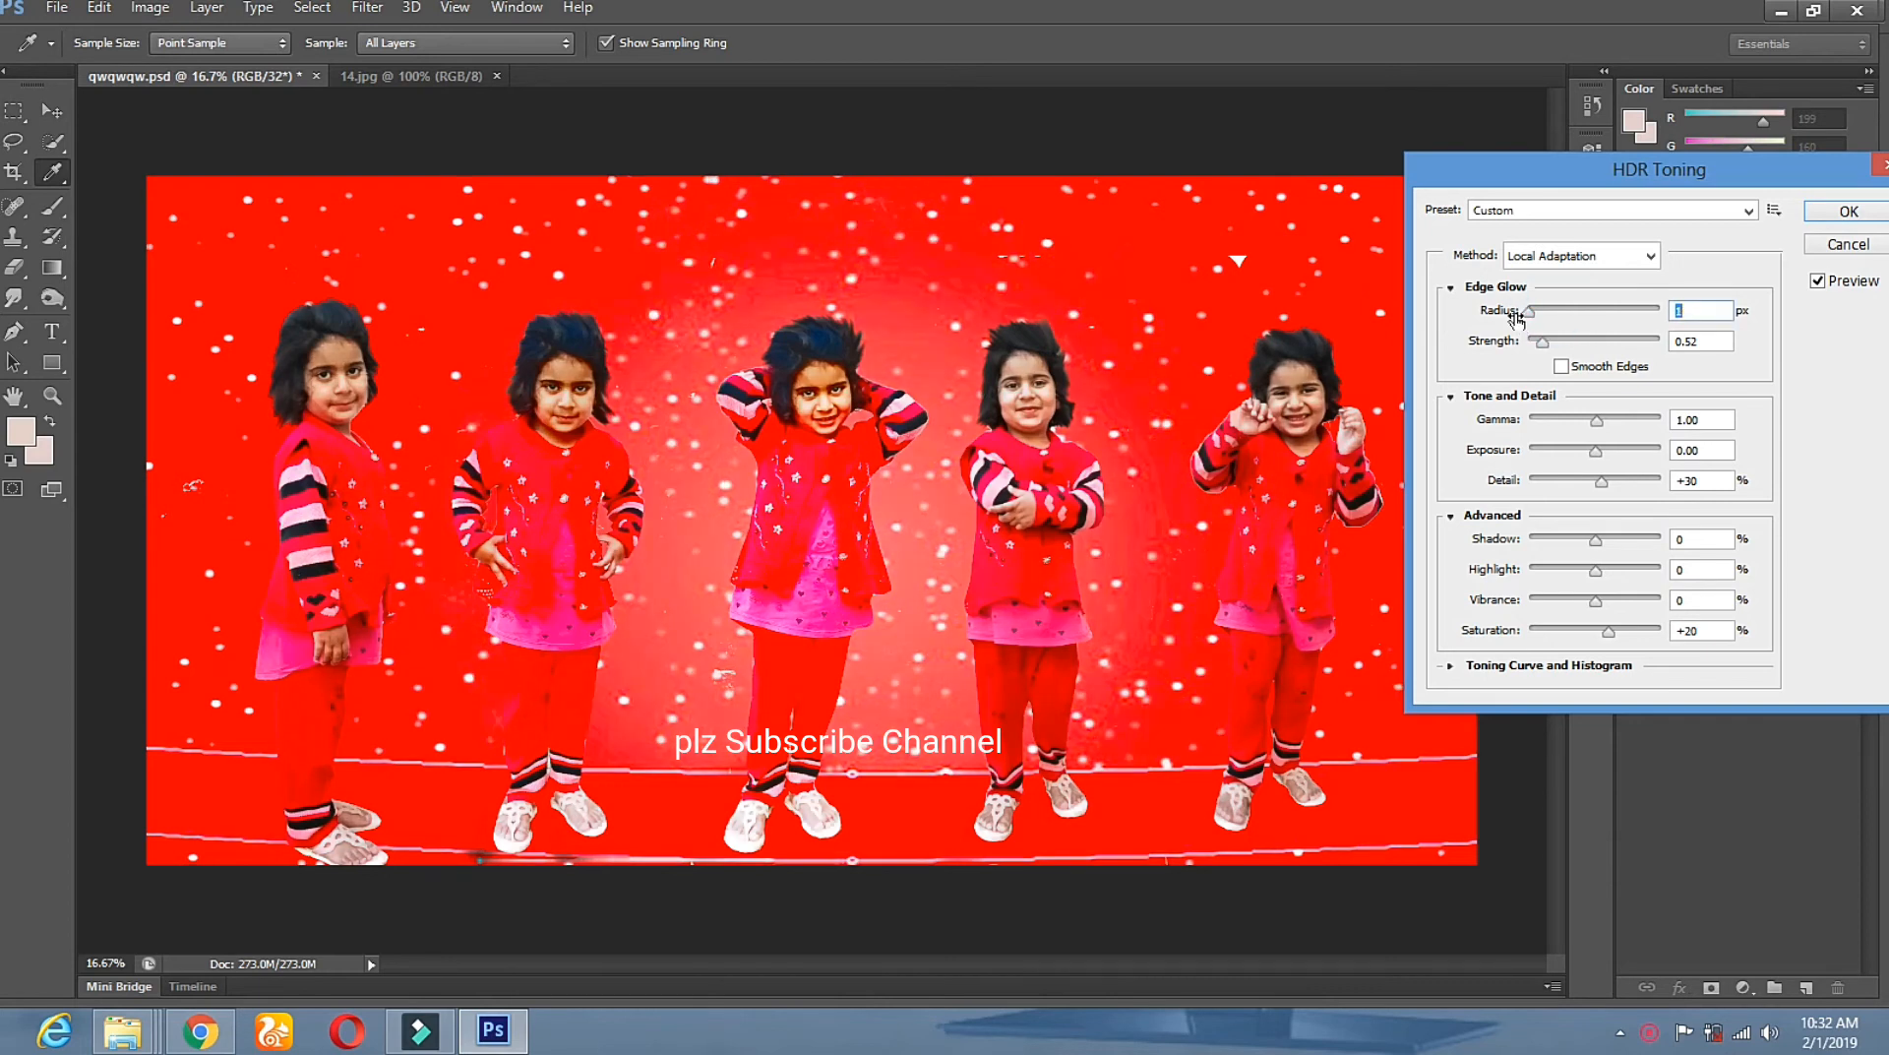
{"action": "left_click_drag", "start_coordinate": [1530, 317], "coordinate": [1557, 317]}
{"action": "left_click_drag", "start_coordinate": [1542, 341], "coordinate": [1661, 346]}
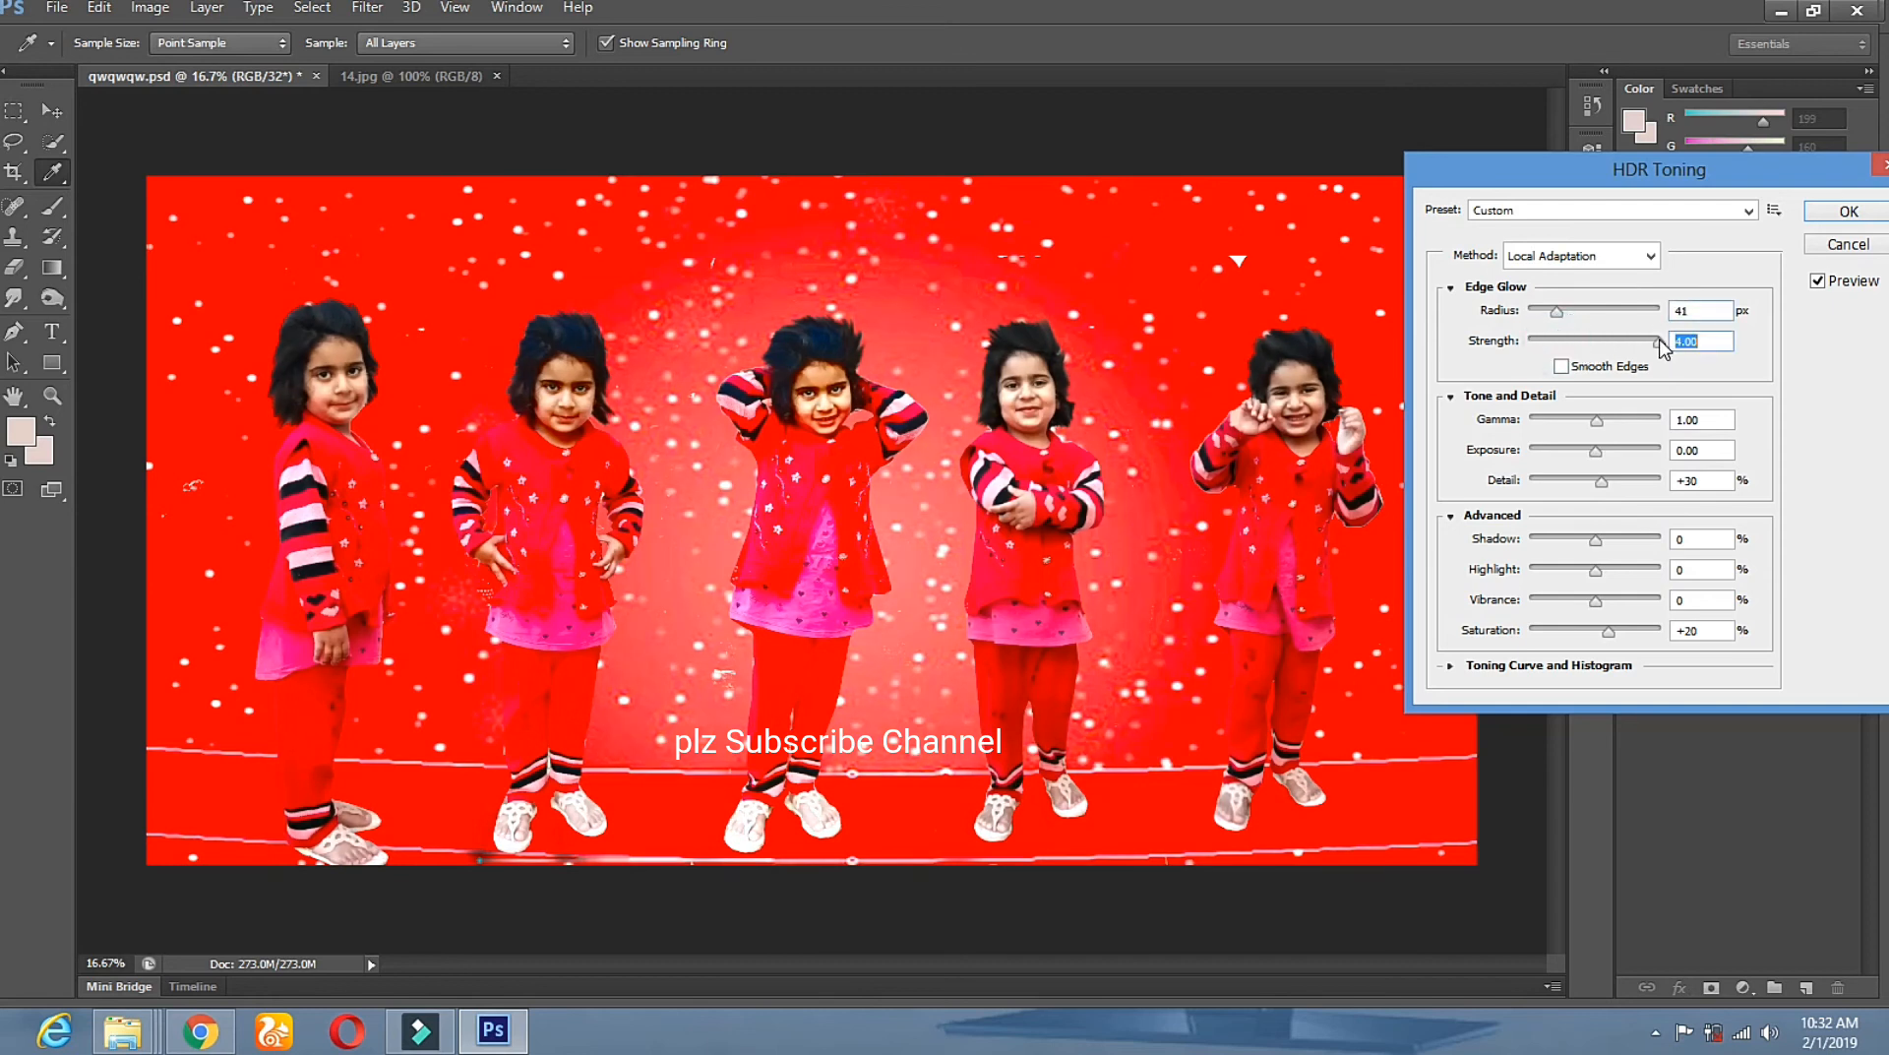
{"action": "left_click_drag", "start_coordinate": [1661, 346], "coordinate": [1555, 350]}
{"action": "left_click_drag", "start_coordinate": [1555, 348], "coordinate": [1636, 348]}
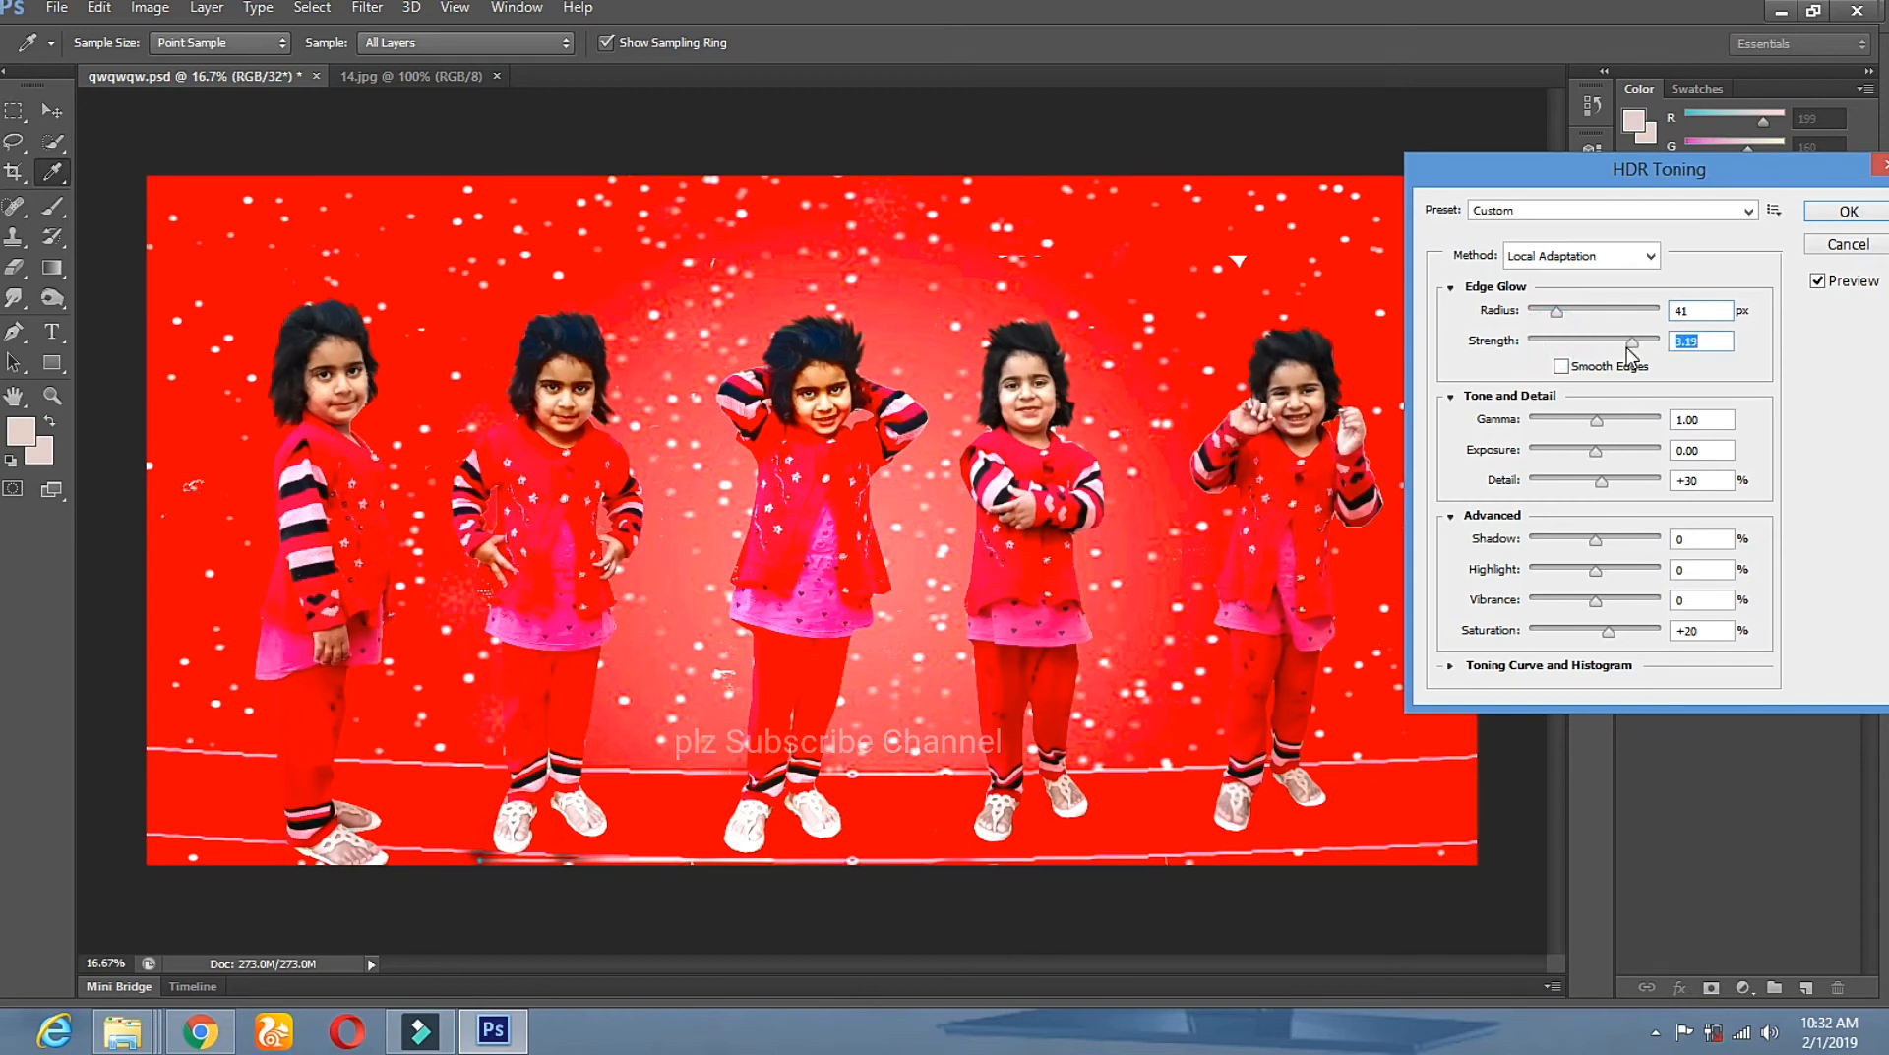
{"action": "left_click_drag", "start_coordinate": [1596, 423], "coordinate": [1641, 420]}
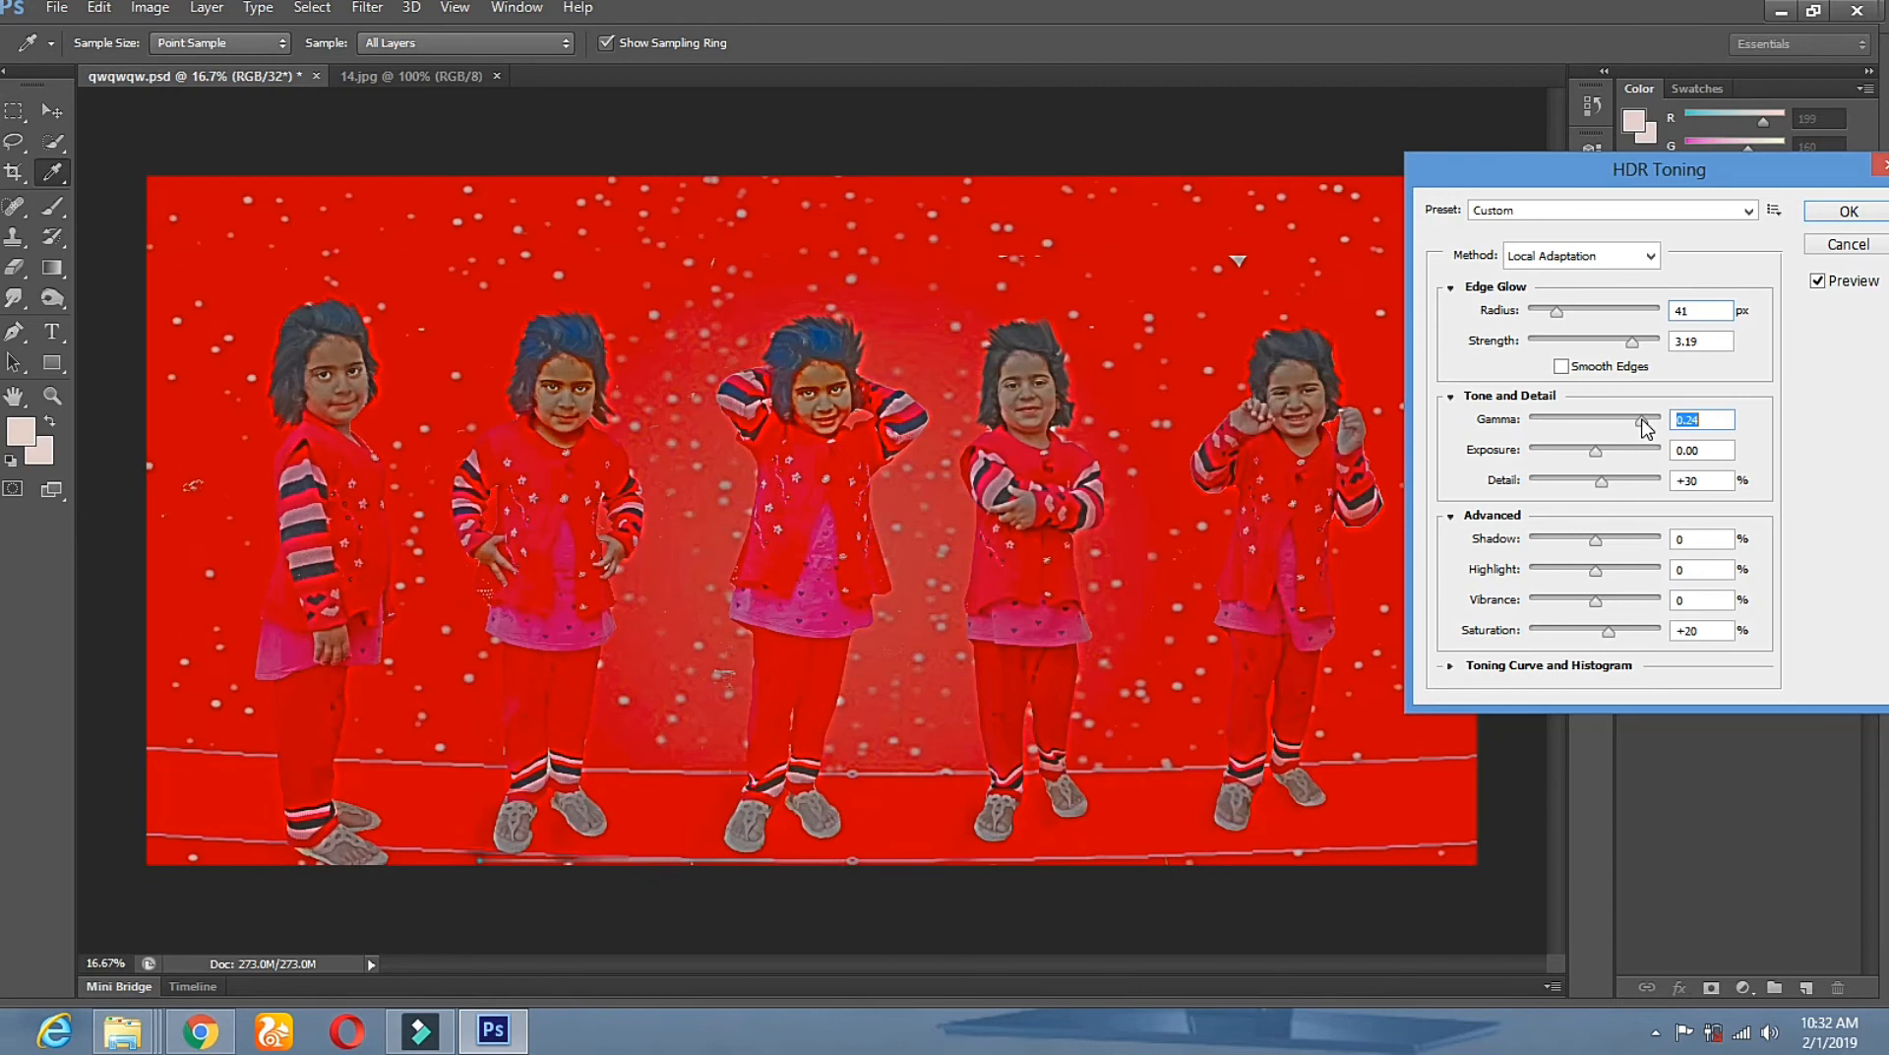
Set HDR gamma to 1.18 and adjust exposure, detail and shadow to about -59.
{"action": "left_click_drag", "start_coordinate": [1637, 424], "coordinate": [1593, 425]}
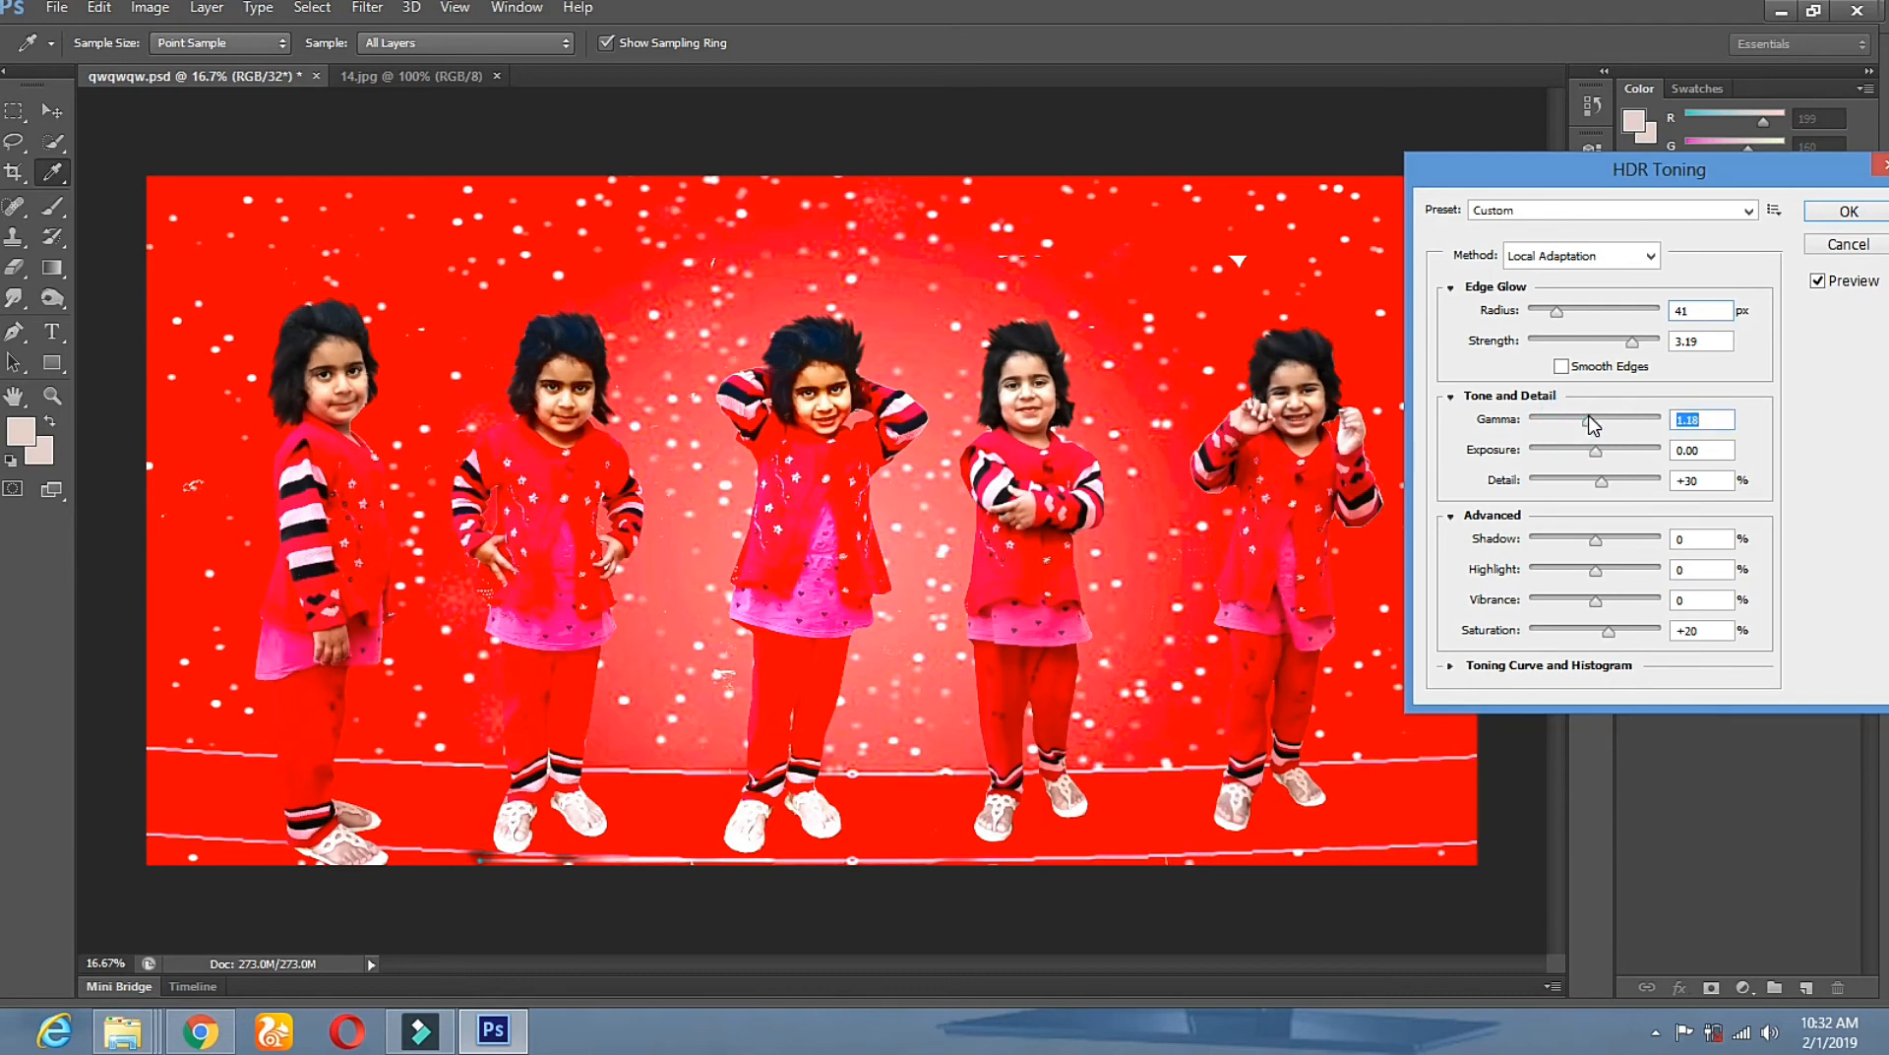
{"action": "left_click_drag", "start_coordinate": [1602, 170], "coordinate": [1694, 175]}
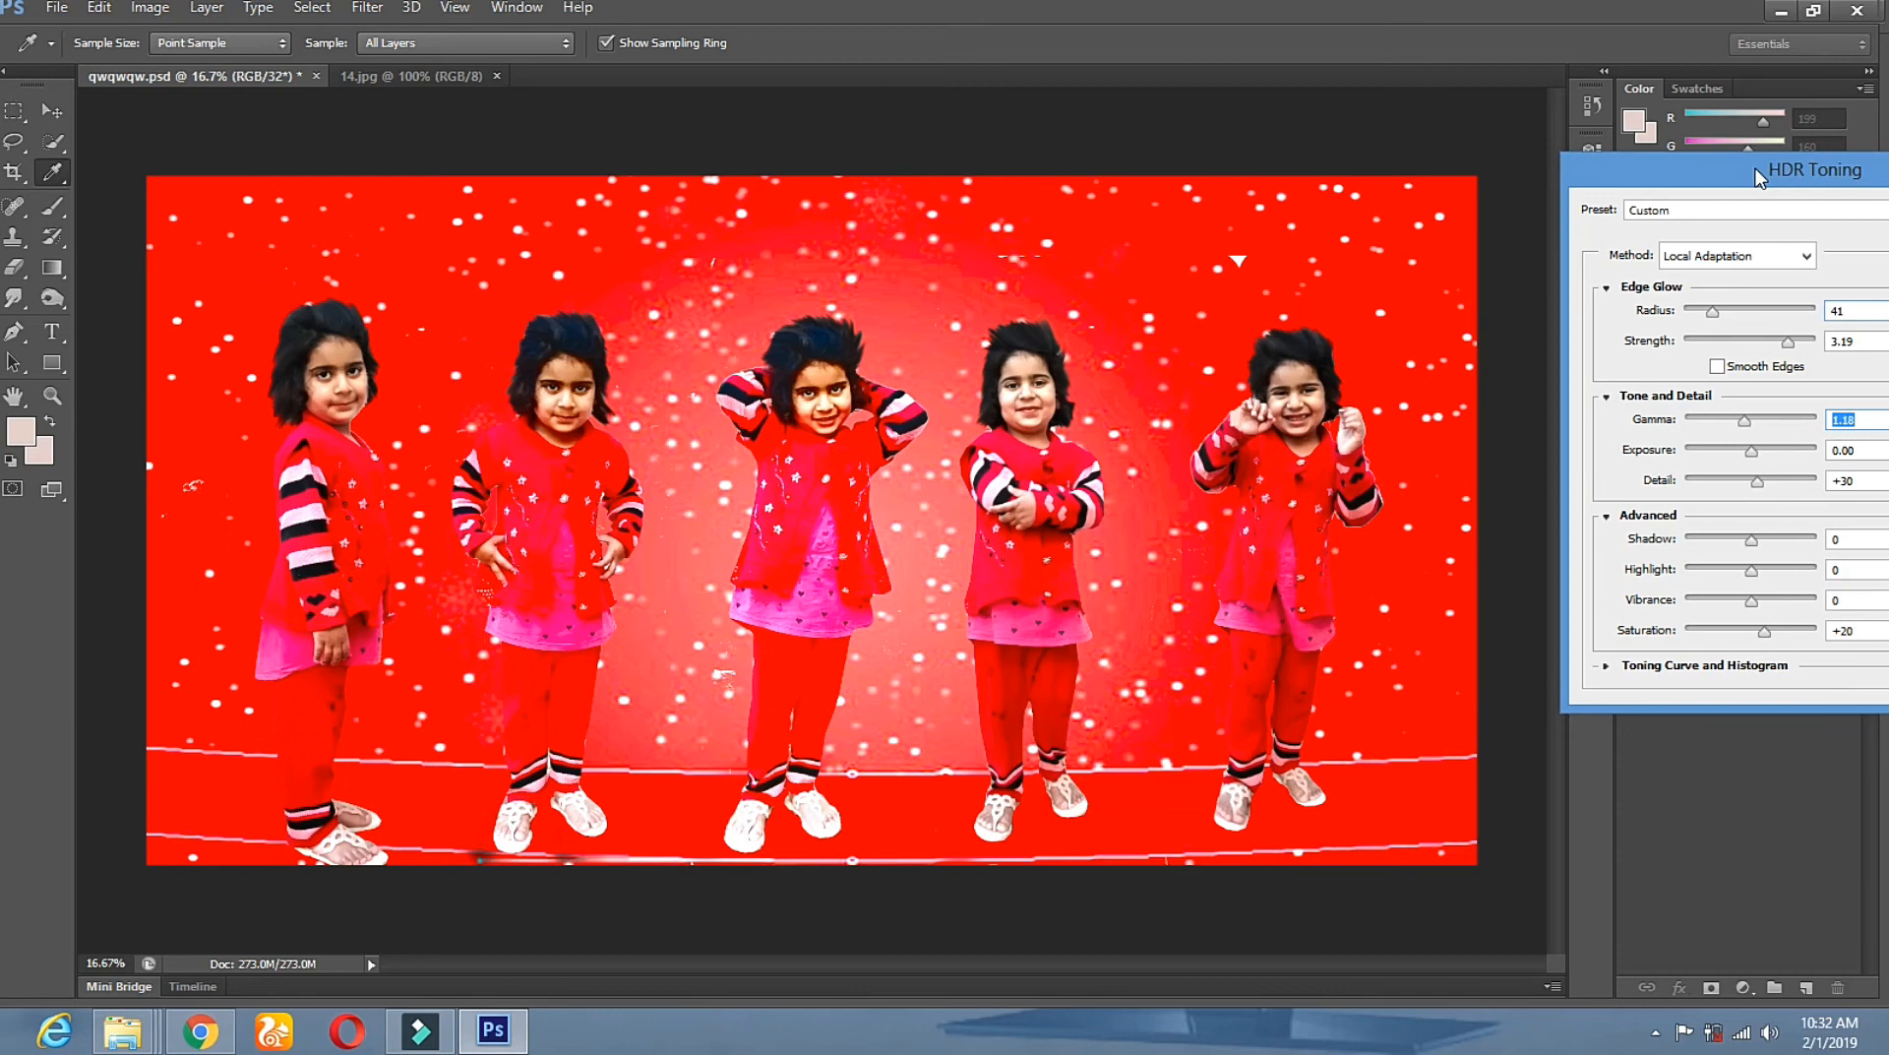
{"action": "mouse_move", "coordinate": [1693, 480]}
{"action": "left_mouse_down"}
{"action": "mouse_move", "coordinate": [1671, 489]}
{"action": "mouse_move", "coordinate": [1729, 489]}
{"action": "mouse_move", "coordinate": [1643, 453]}
{"action": "mouse_move", "coordinate": [1712, 450]}
{"action": "left_mouse_up"}
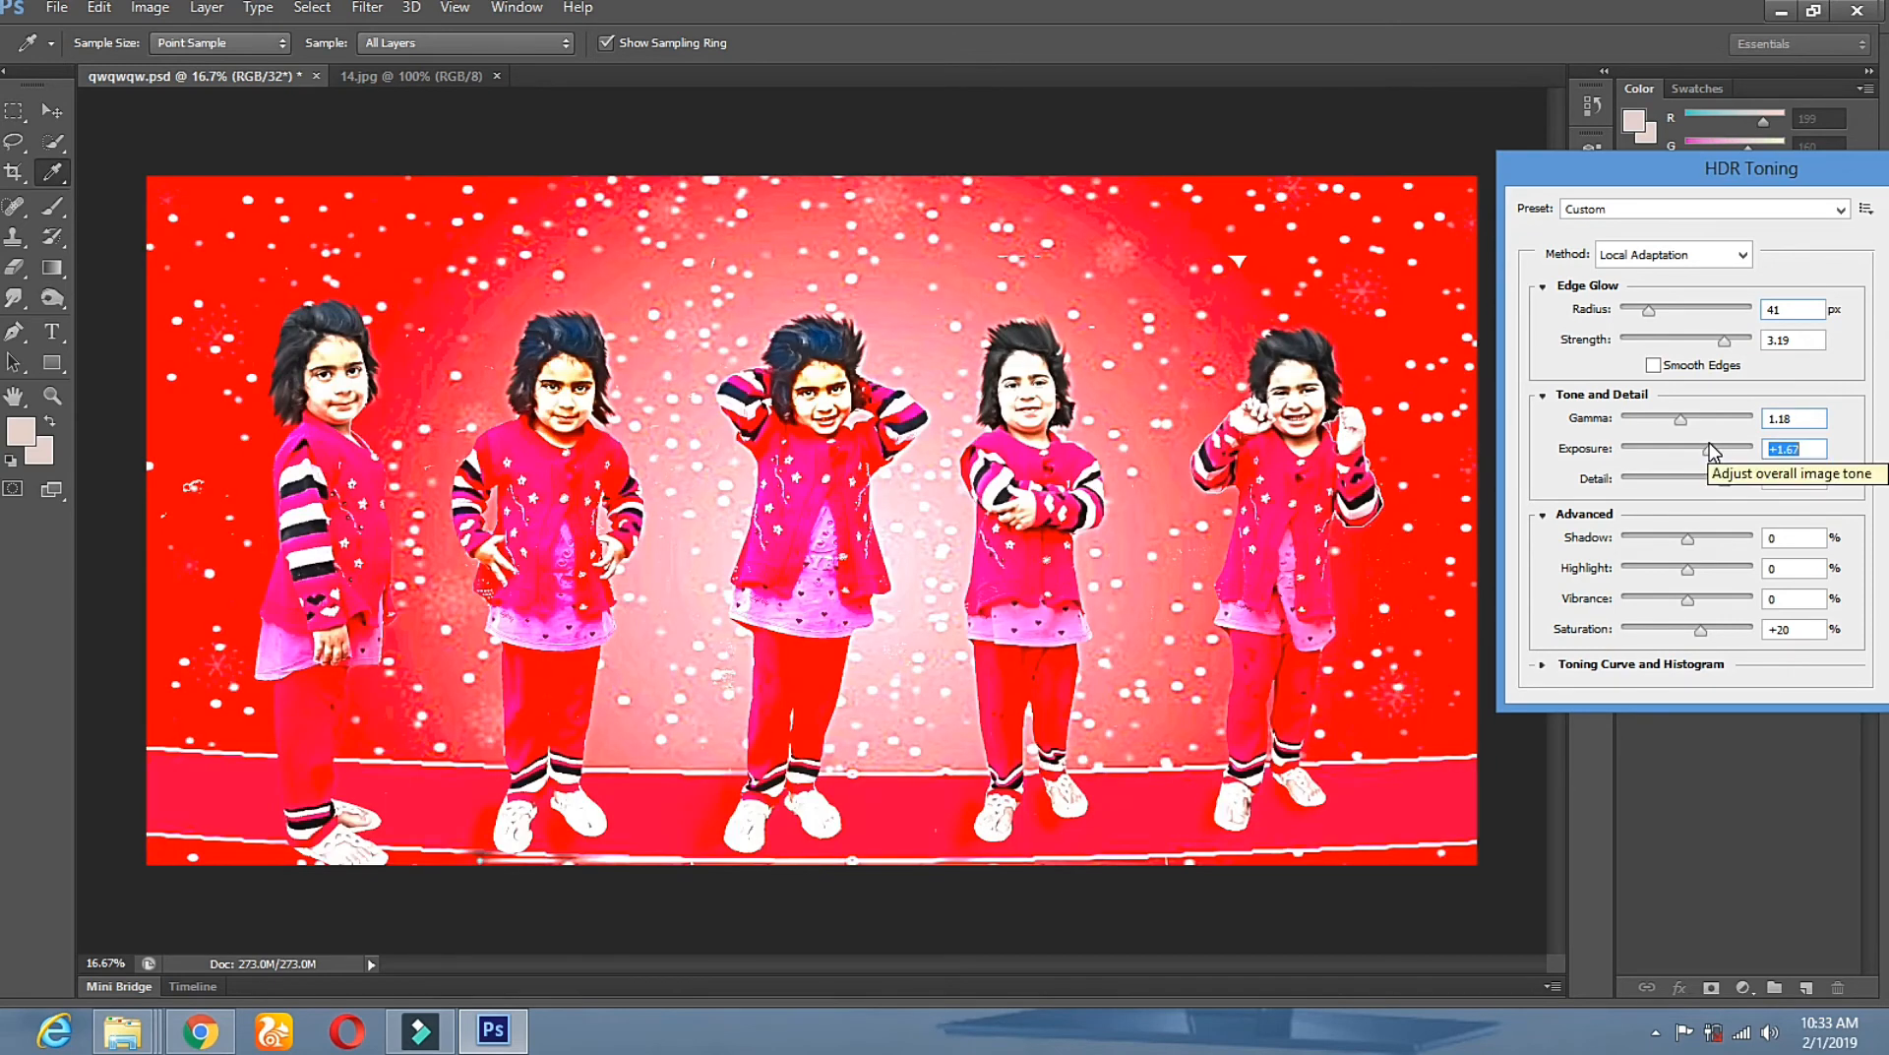
{"action": "mouse_move", "coordinate": [1712, 453]}
{"action": "left_mouse_down"}
{"action": "mouse_move", "coordinate": [1668, 451]}
{"action": "mouse_move", "coordinate": [1681, 486]}
{"action": "mouse_move", "coordinate": [1695, 479]}
{"action": "left_mouse_up"}
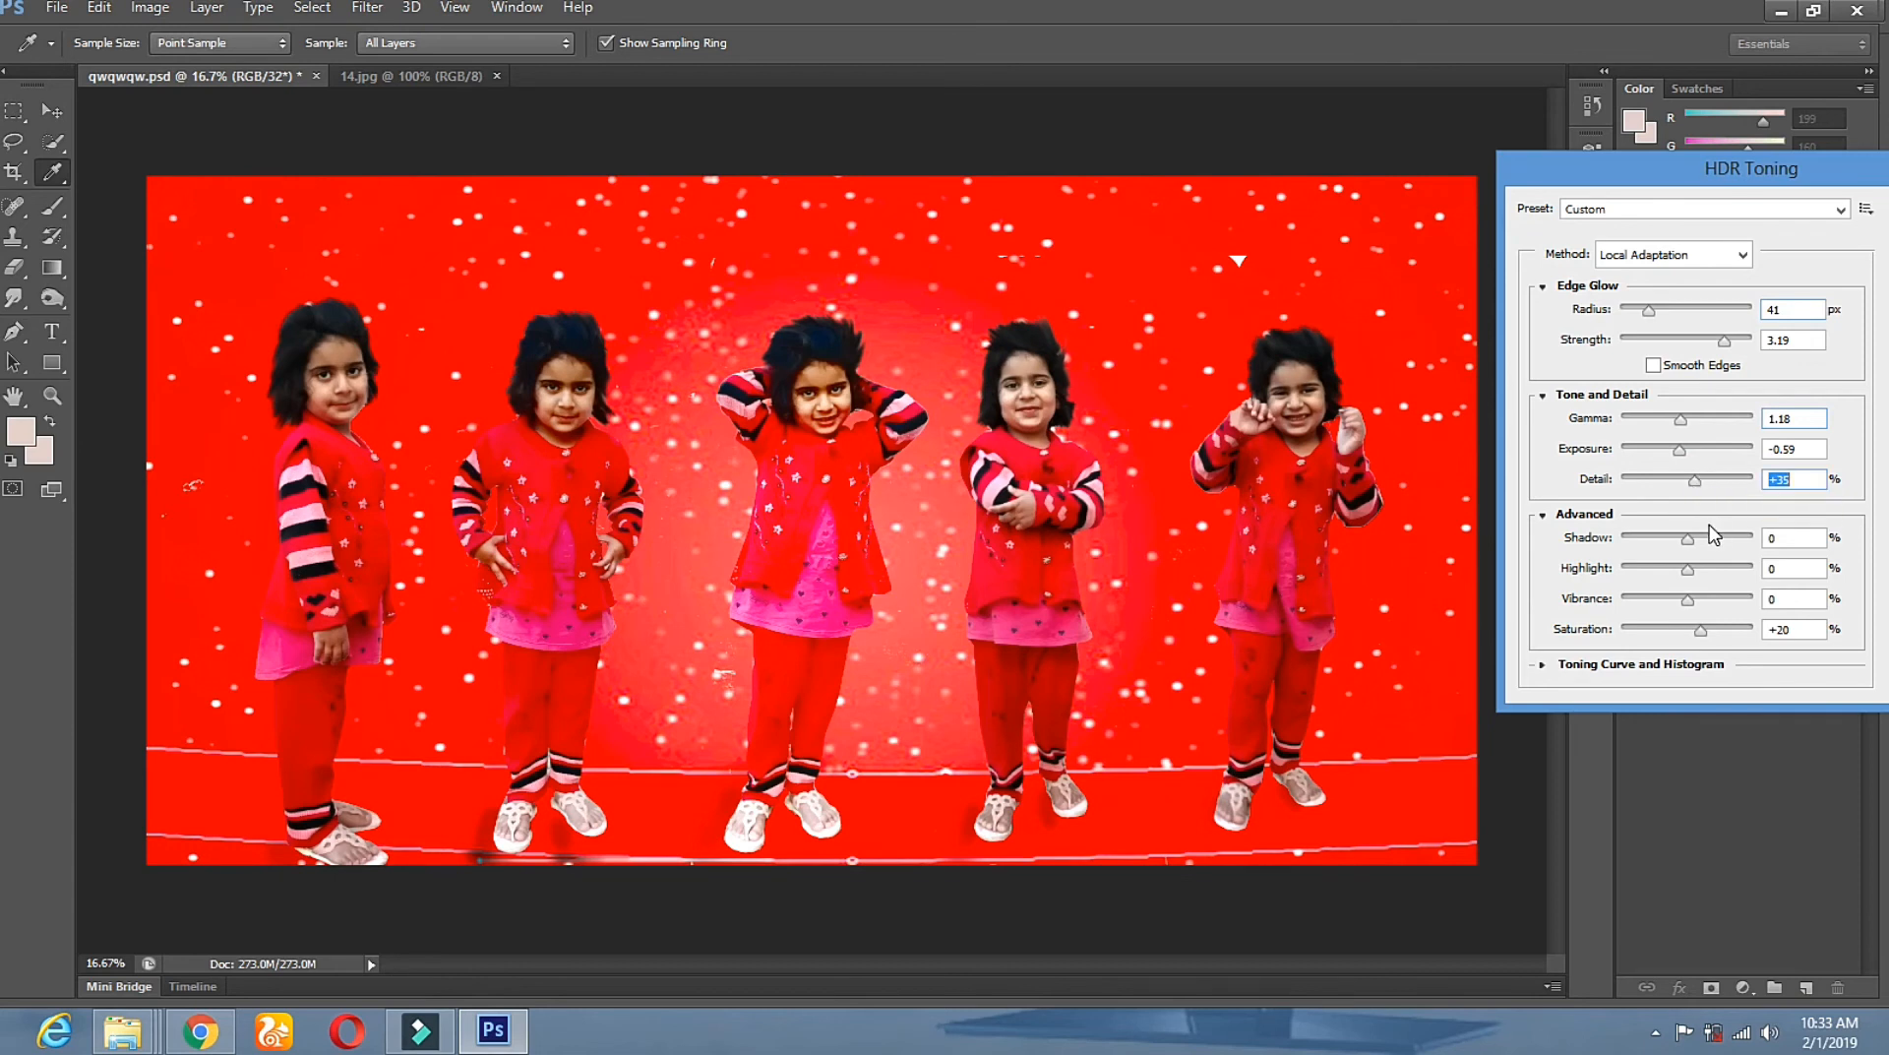
{"action": "left_click_drag", "start_coordinate": [1687, 539], "coordinate": [1661, 568]}
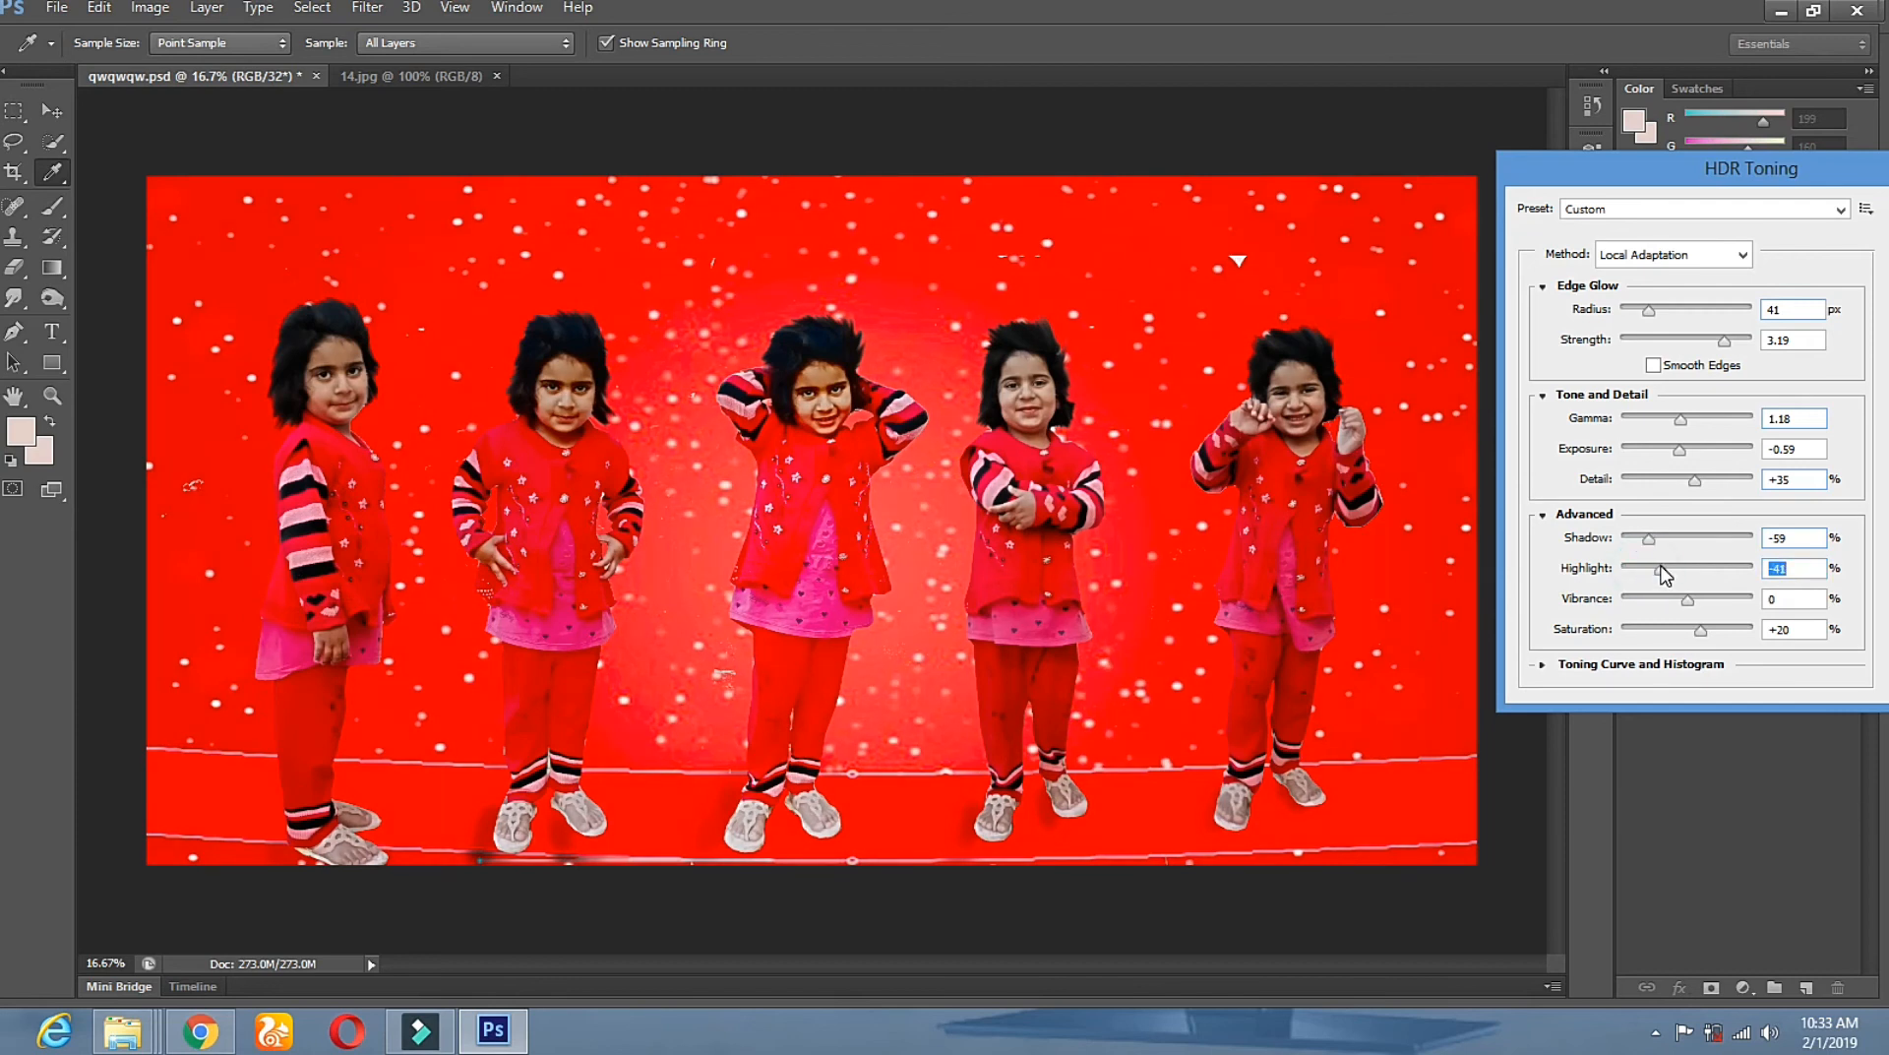
Set vibrance to +24 and apply the HDR Toning.
{"action": "left_click_drag", "start_coordinate": [1686, 602], "coordinate": [1653, 602]}
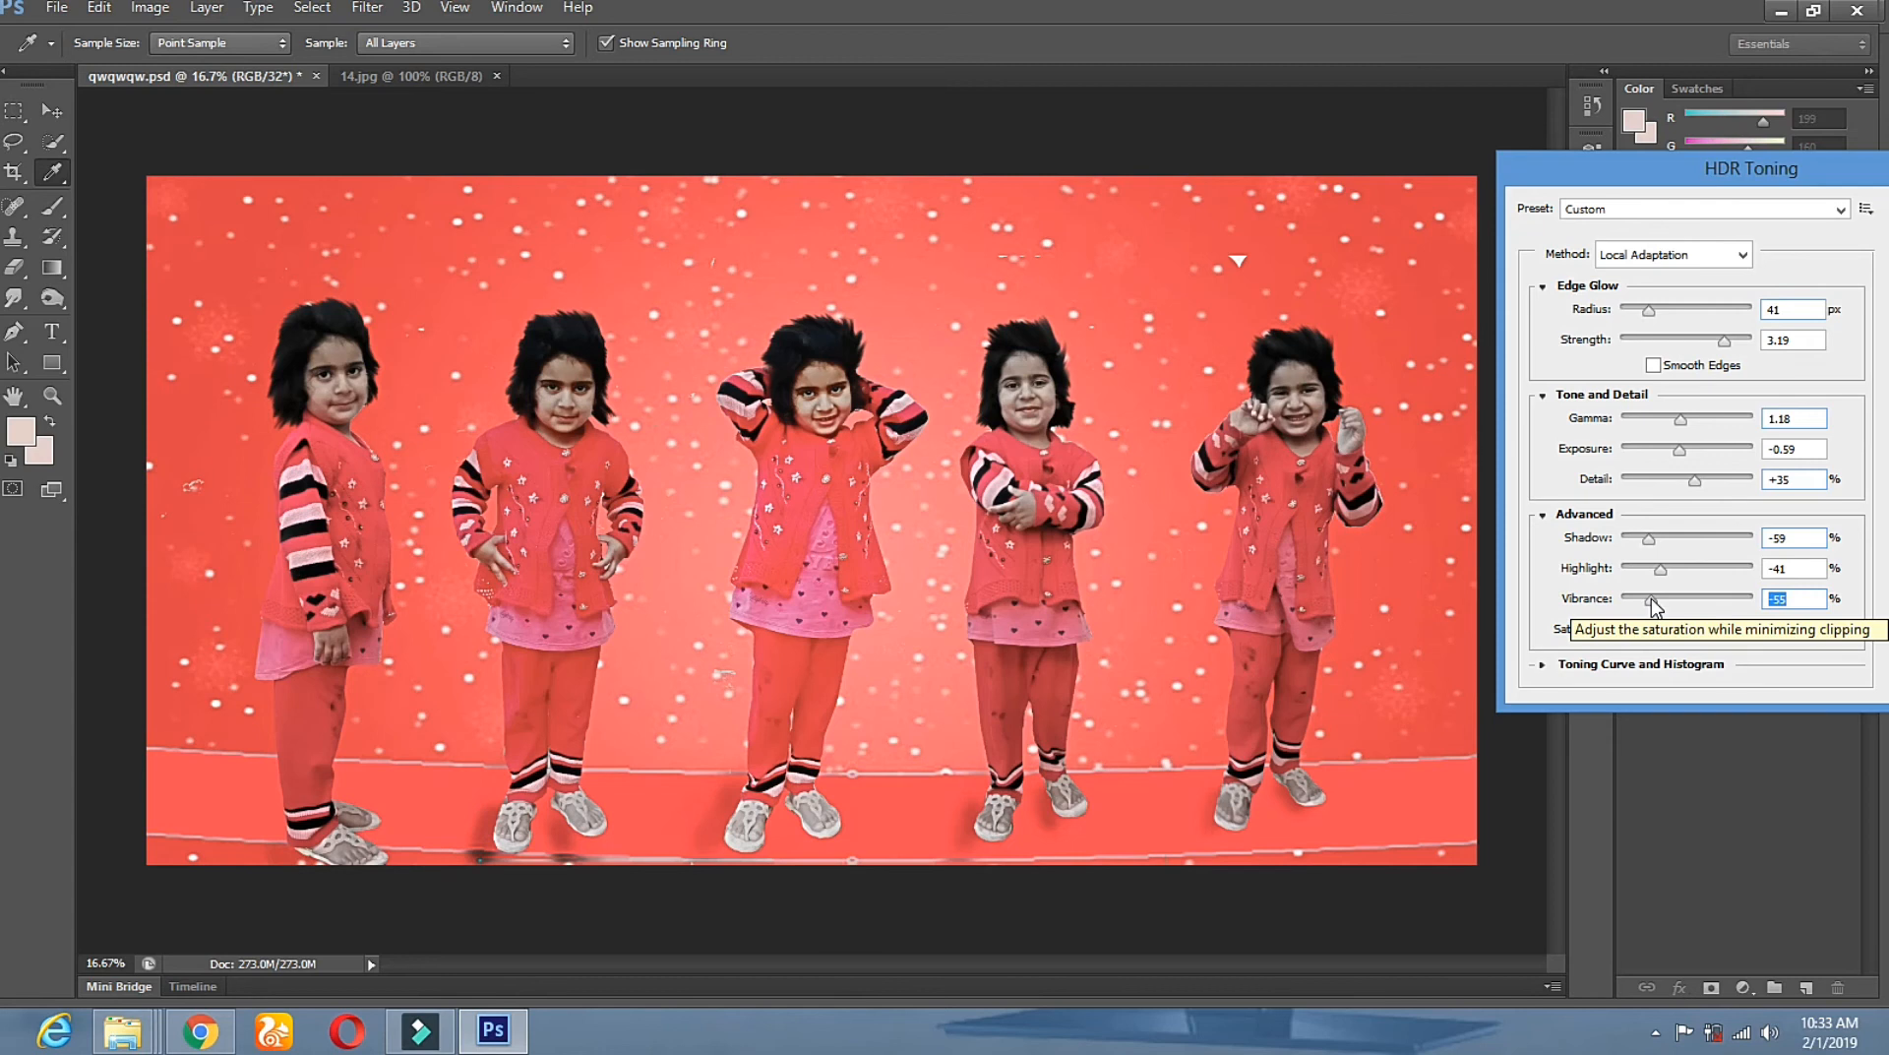
{"action": "left_click_drag", "start_coordinate": [1654, 605], "coordinate": [1700, 612]}
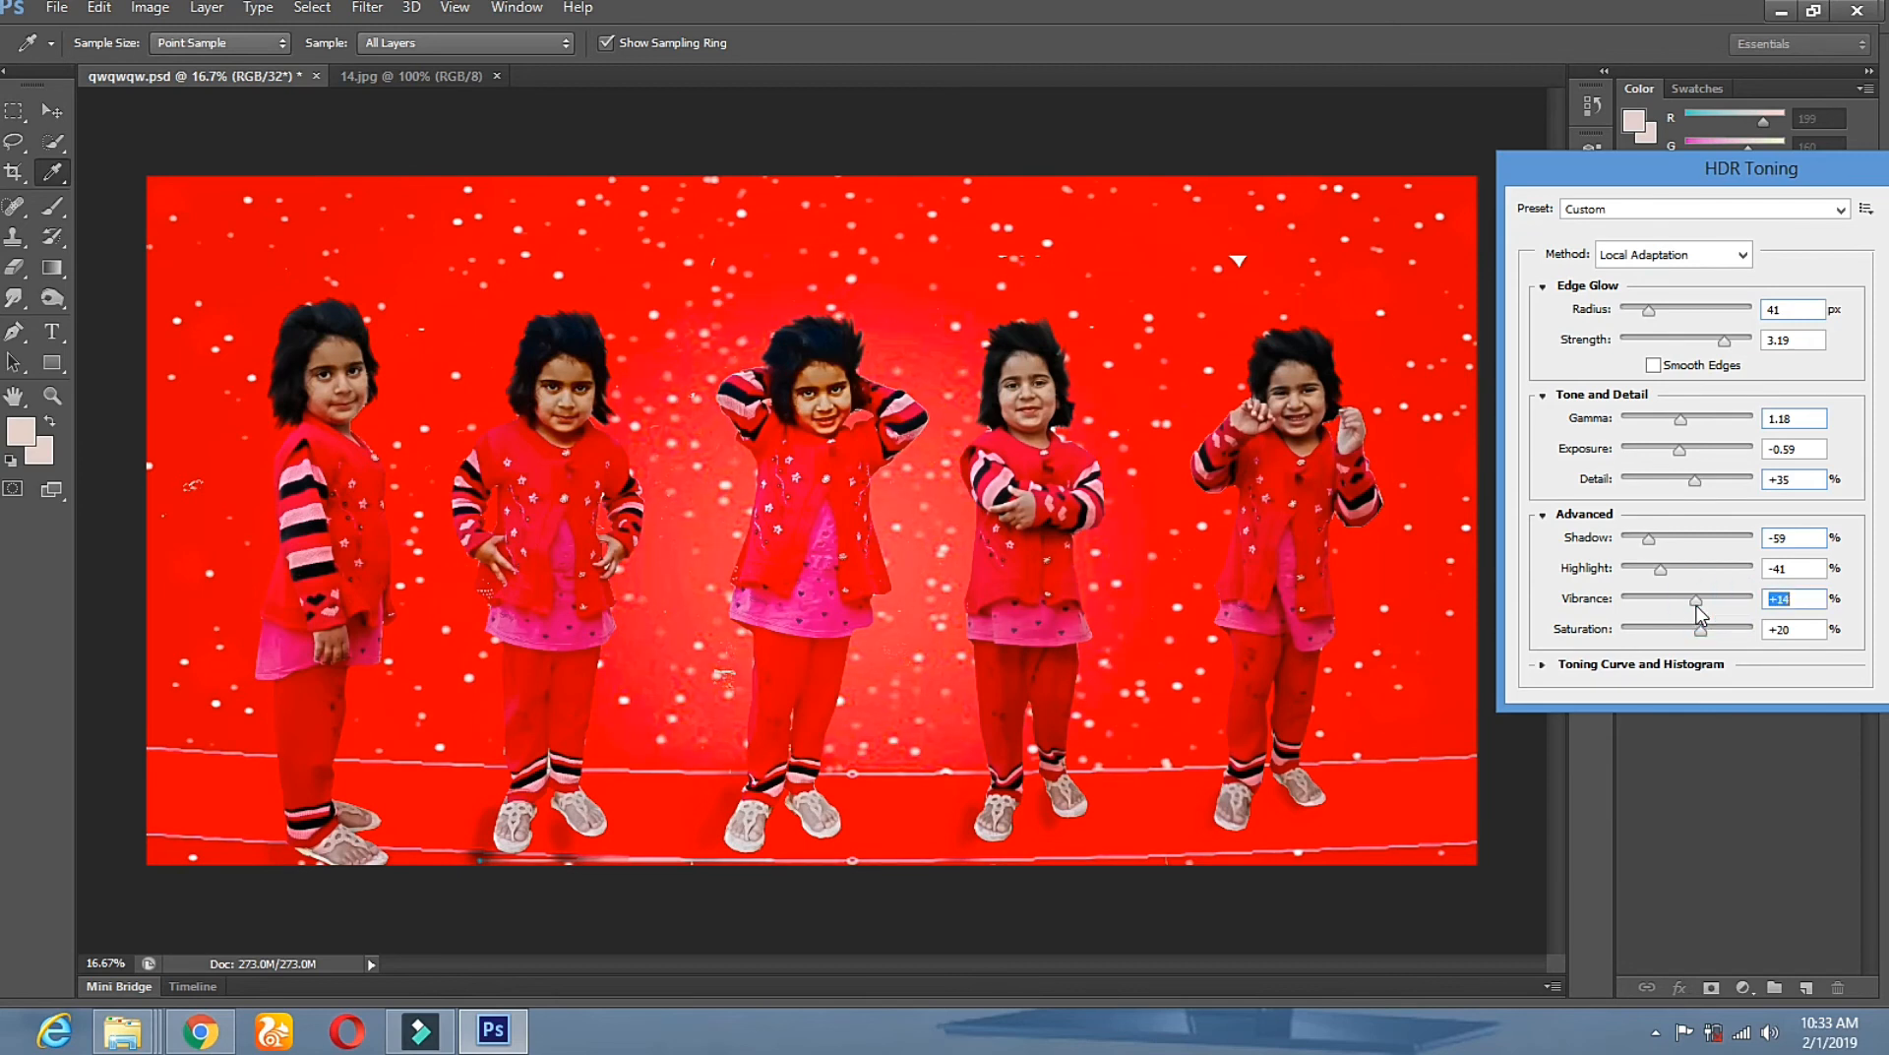
{"action": "left_click_drag", "start_coordinate": [1840, 167], "coordinate": [1687, 199]}
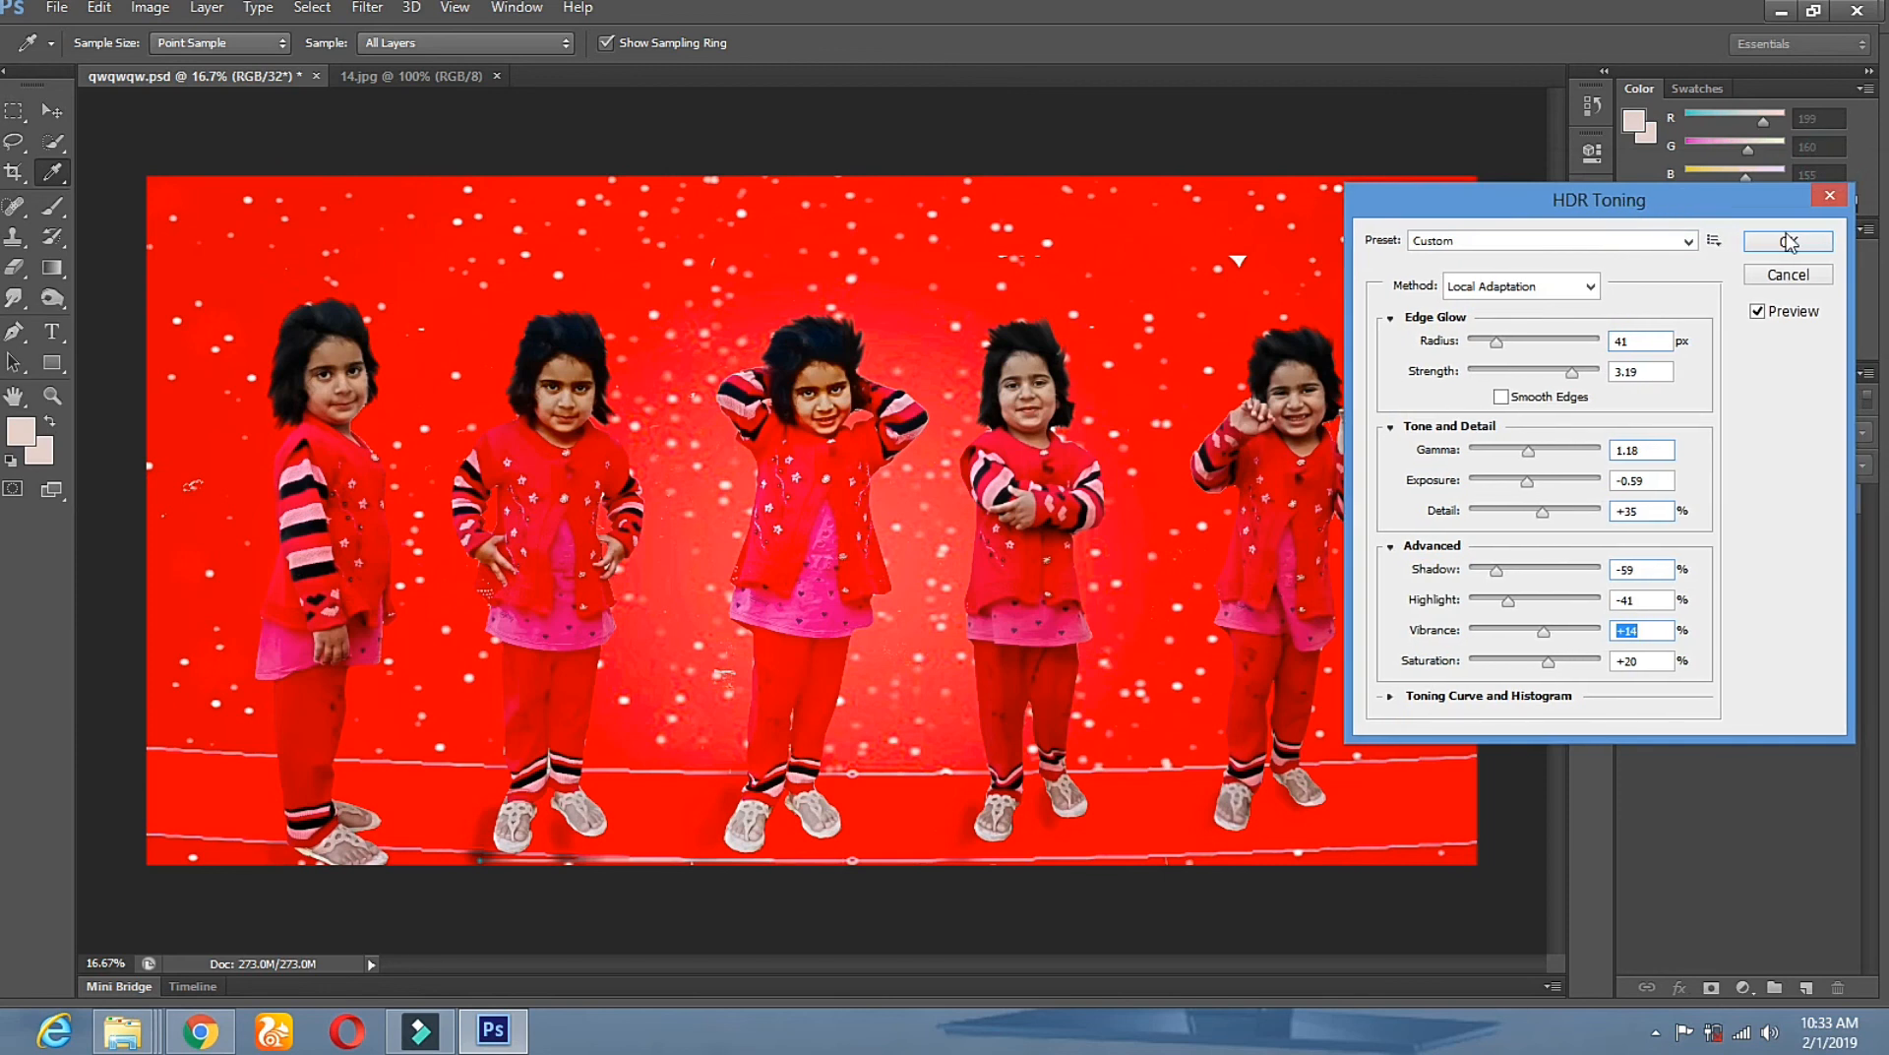
{"action": "left_click", "coordinate": [1788, 241]}
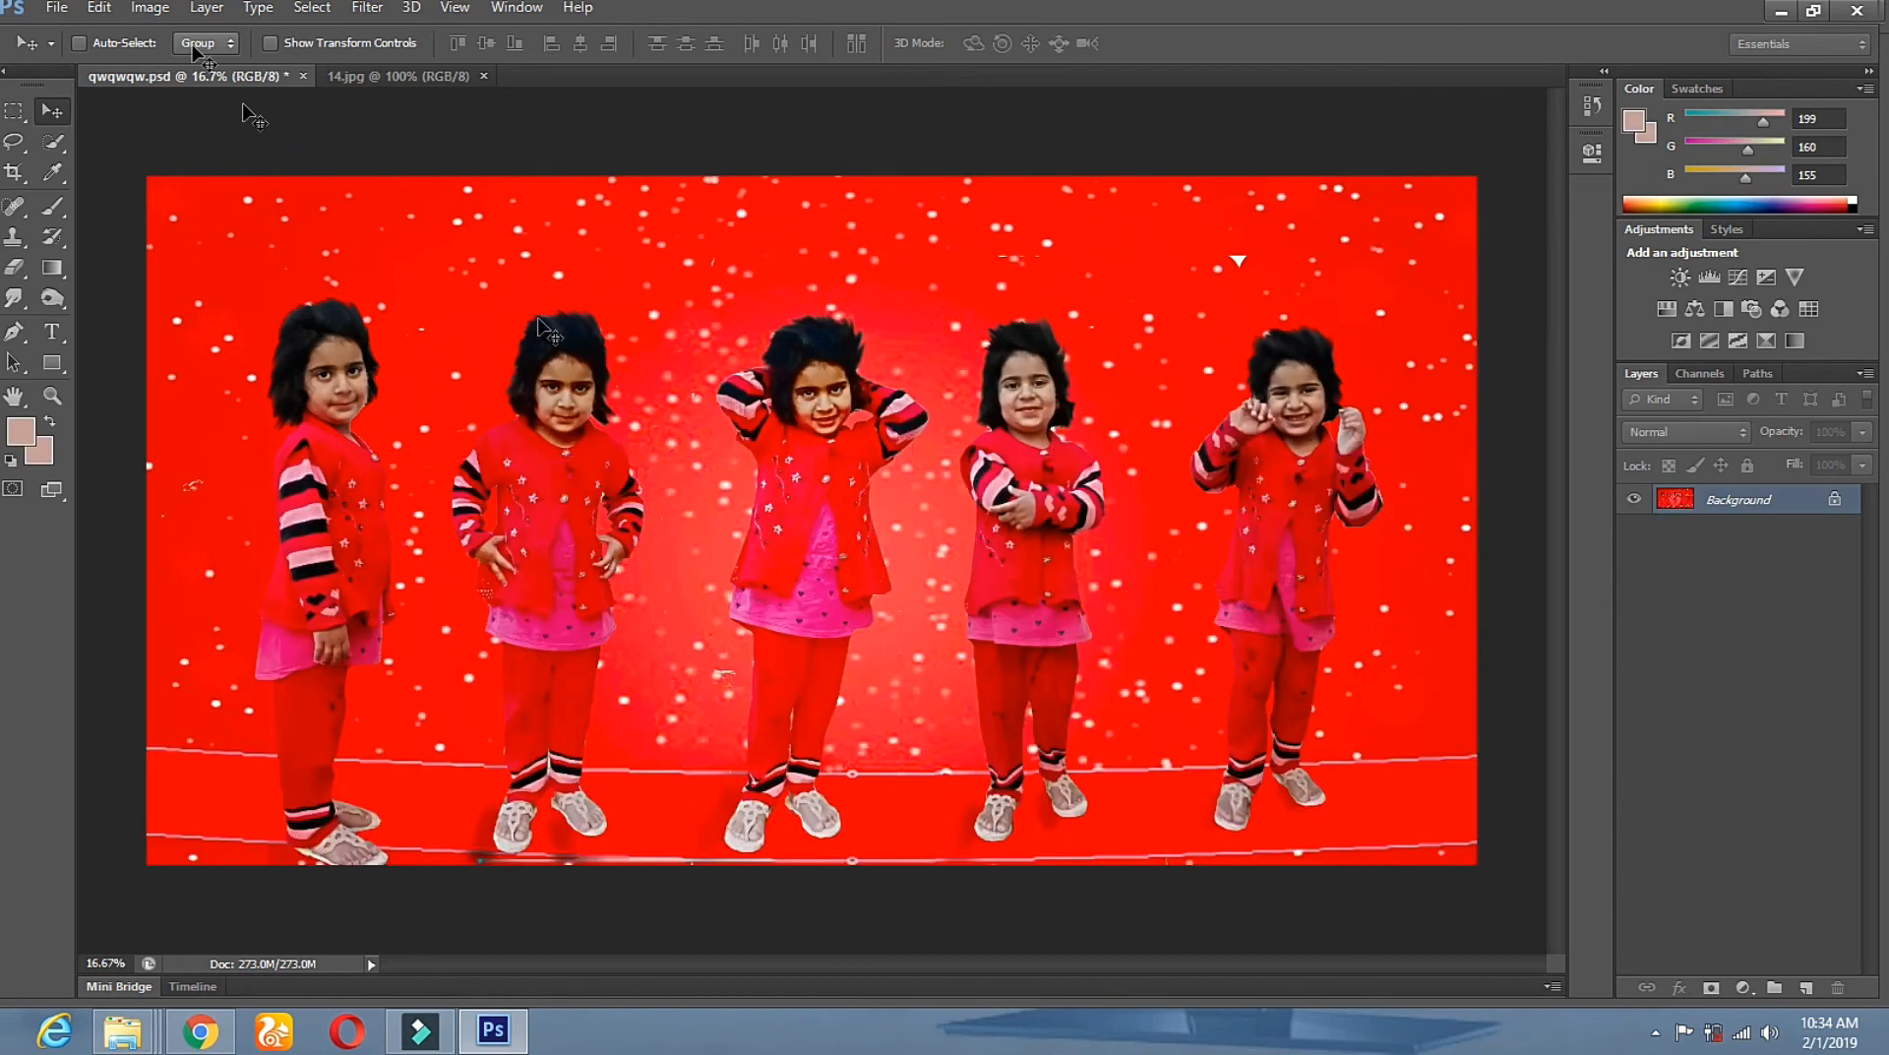
{"action": "left_click", "coordinate": [98, 8]}
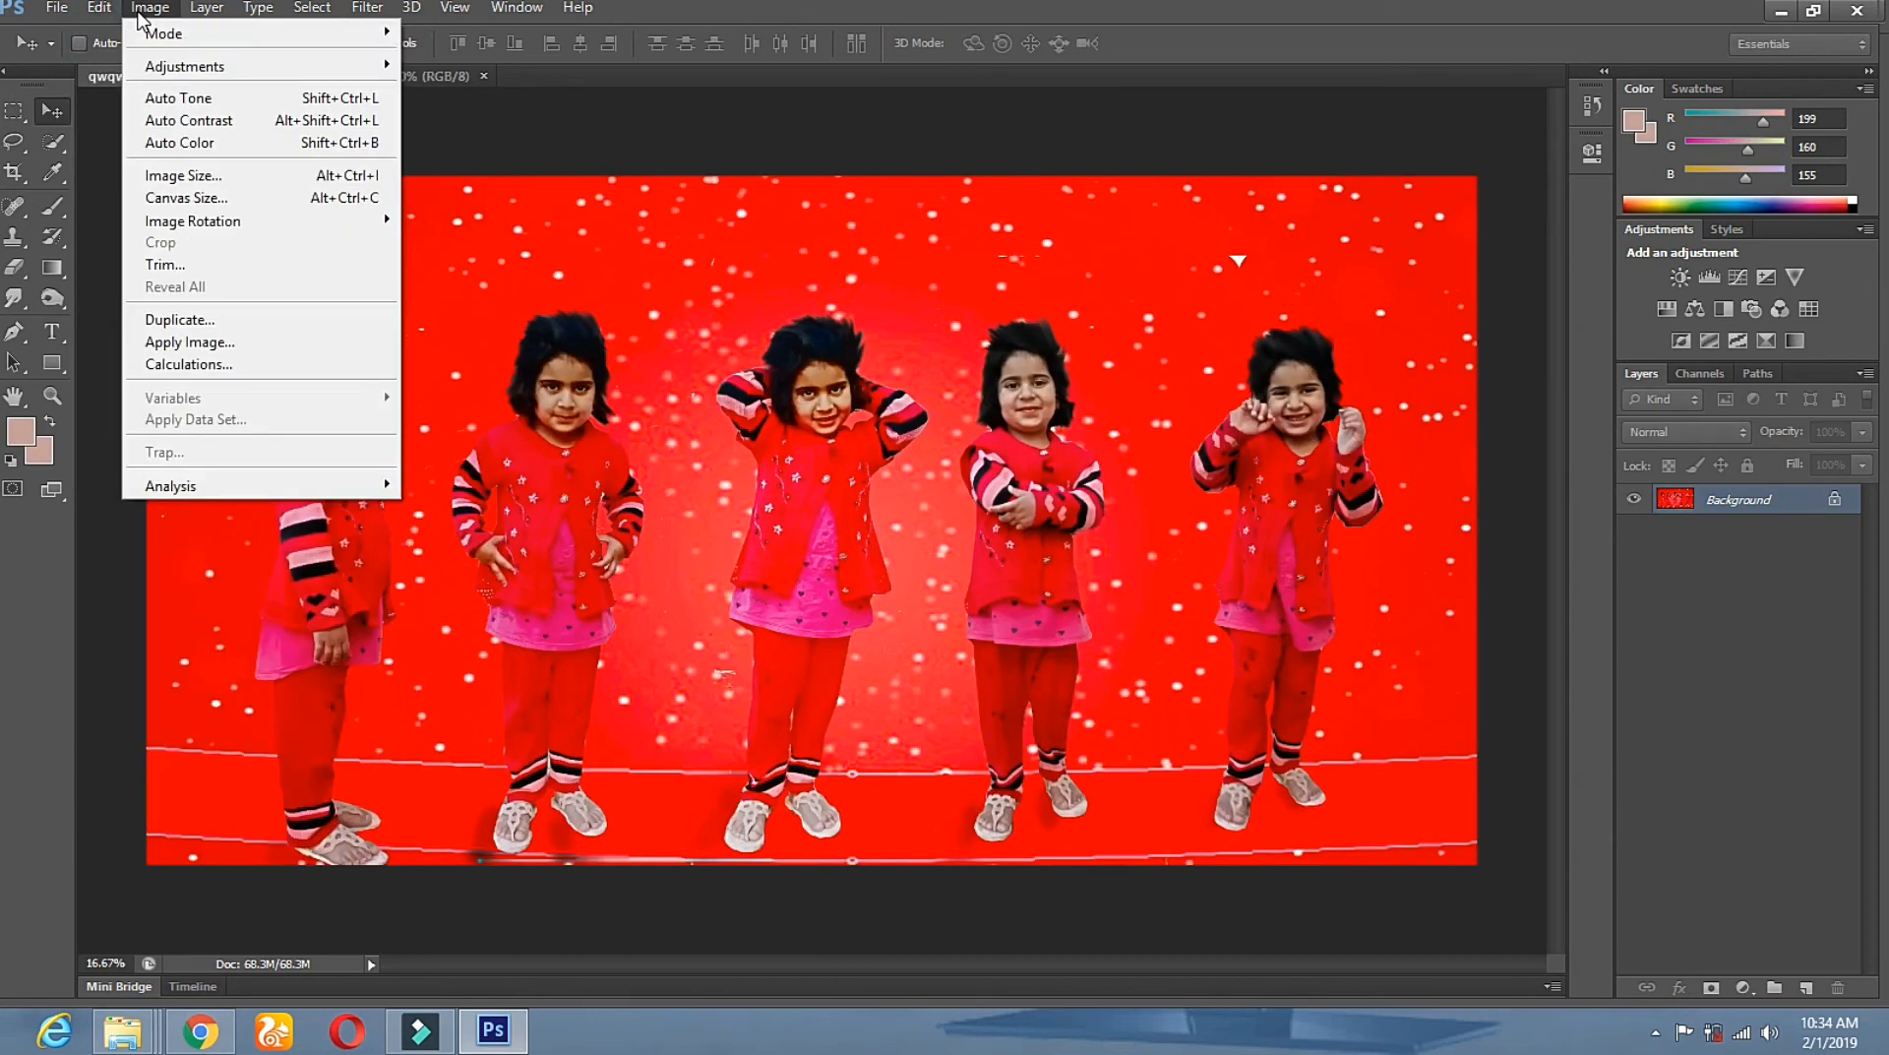
Save the toned image to the Desktop as a High-quality JPEG under a new name.
{"action": "mouse_move", "coordinate": [86, 17]}
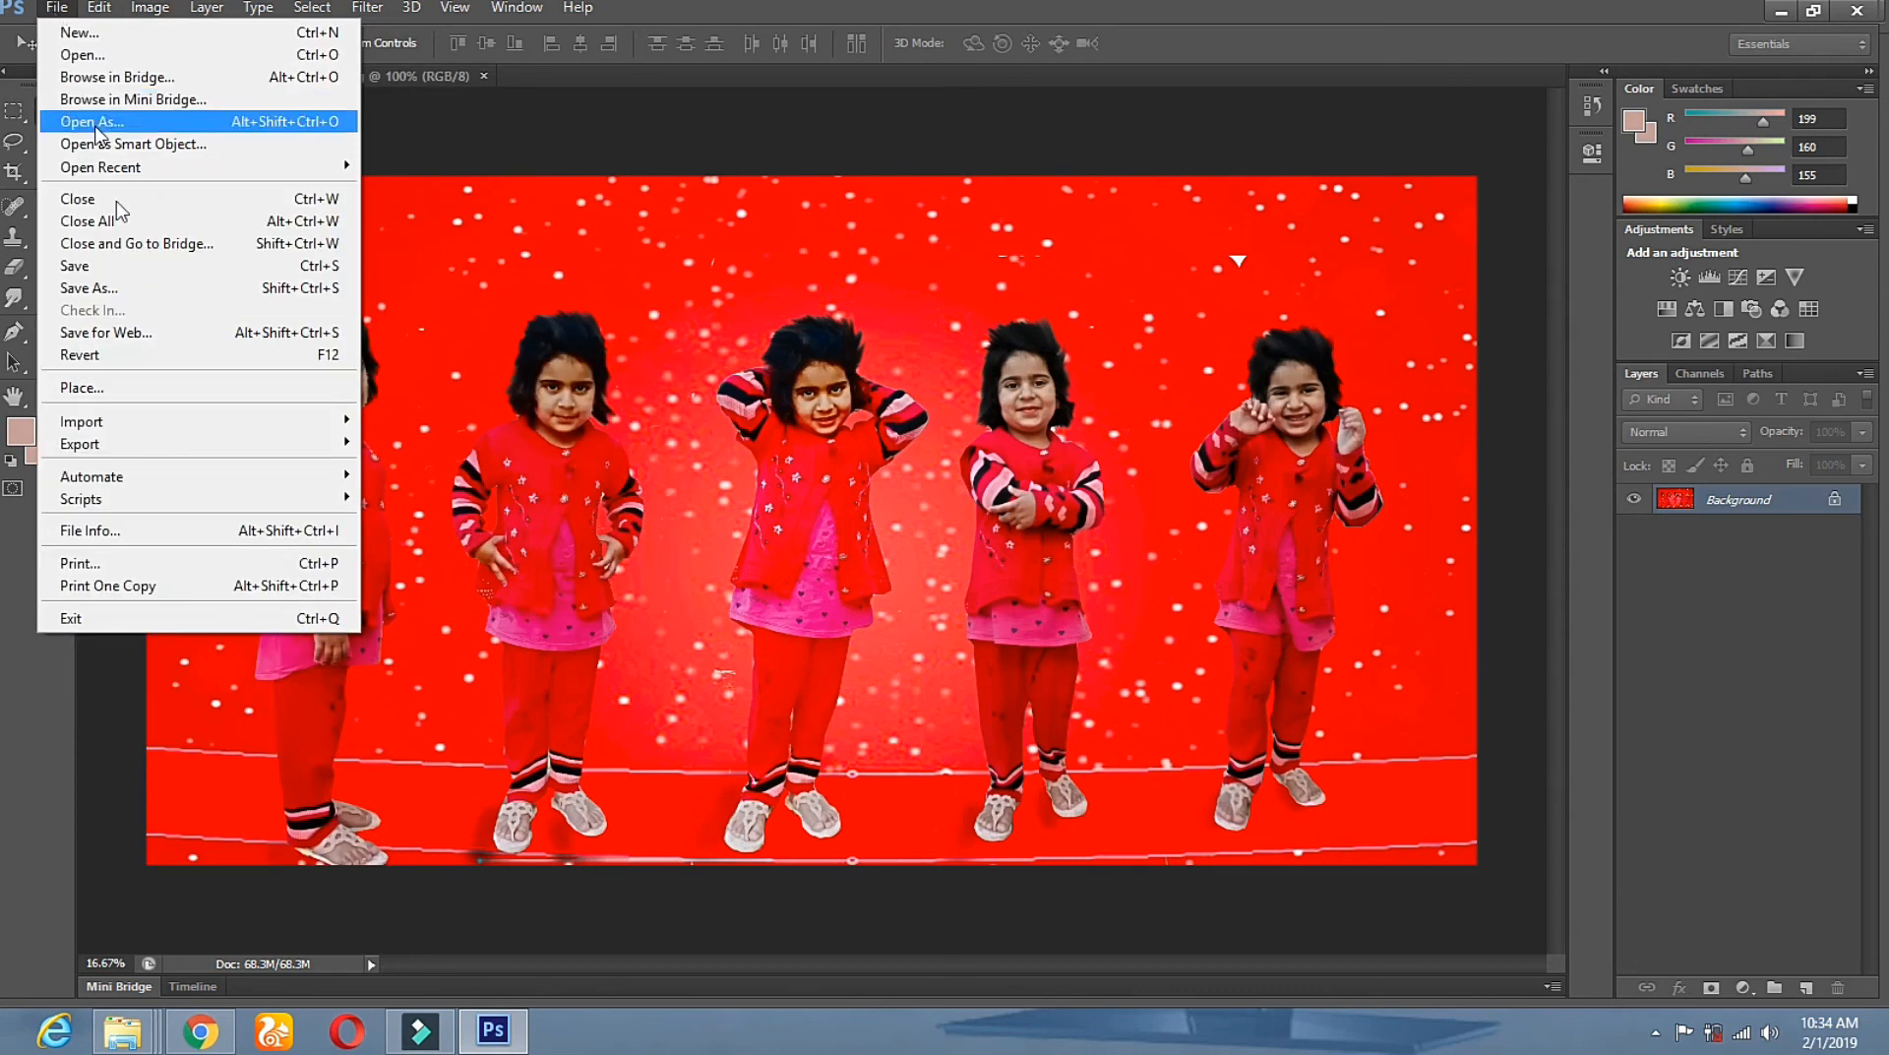
{"action": "left_click", "coordinate": [131, 272]}
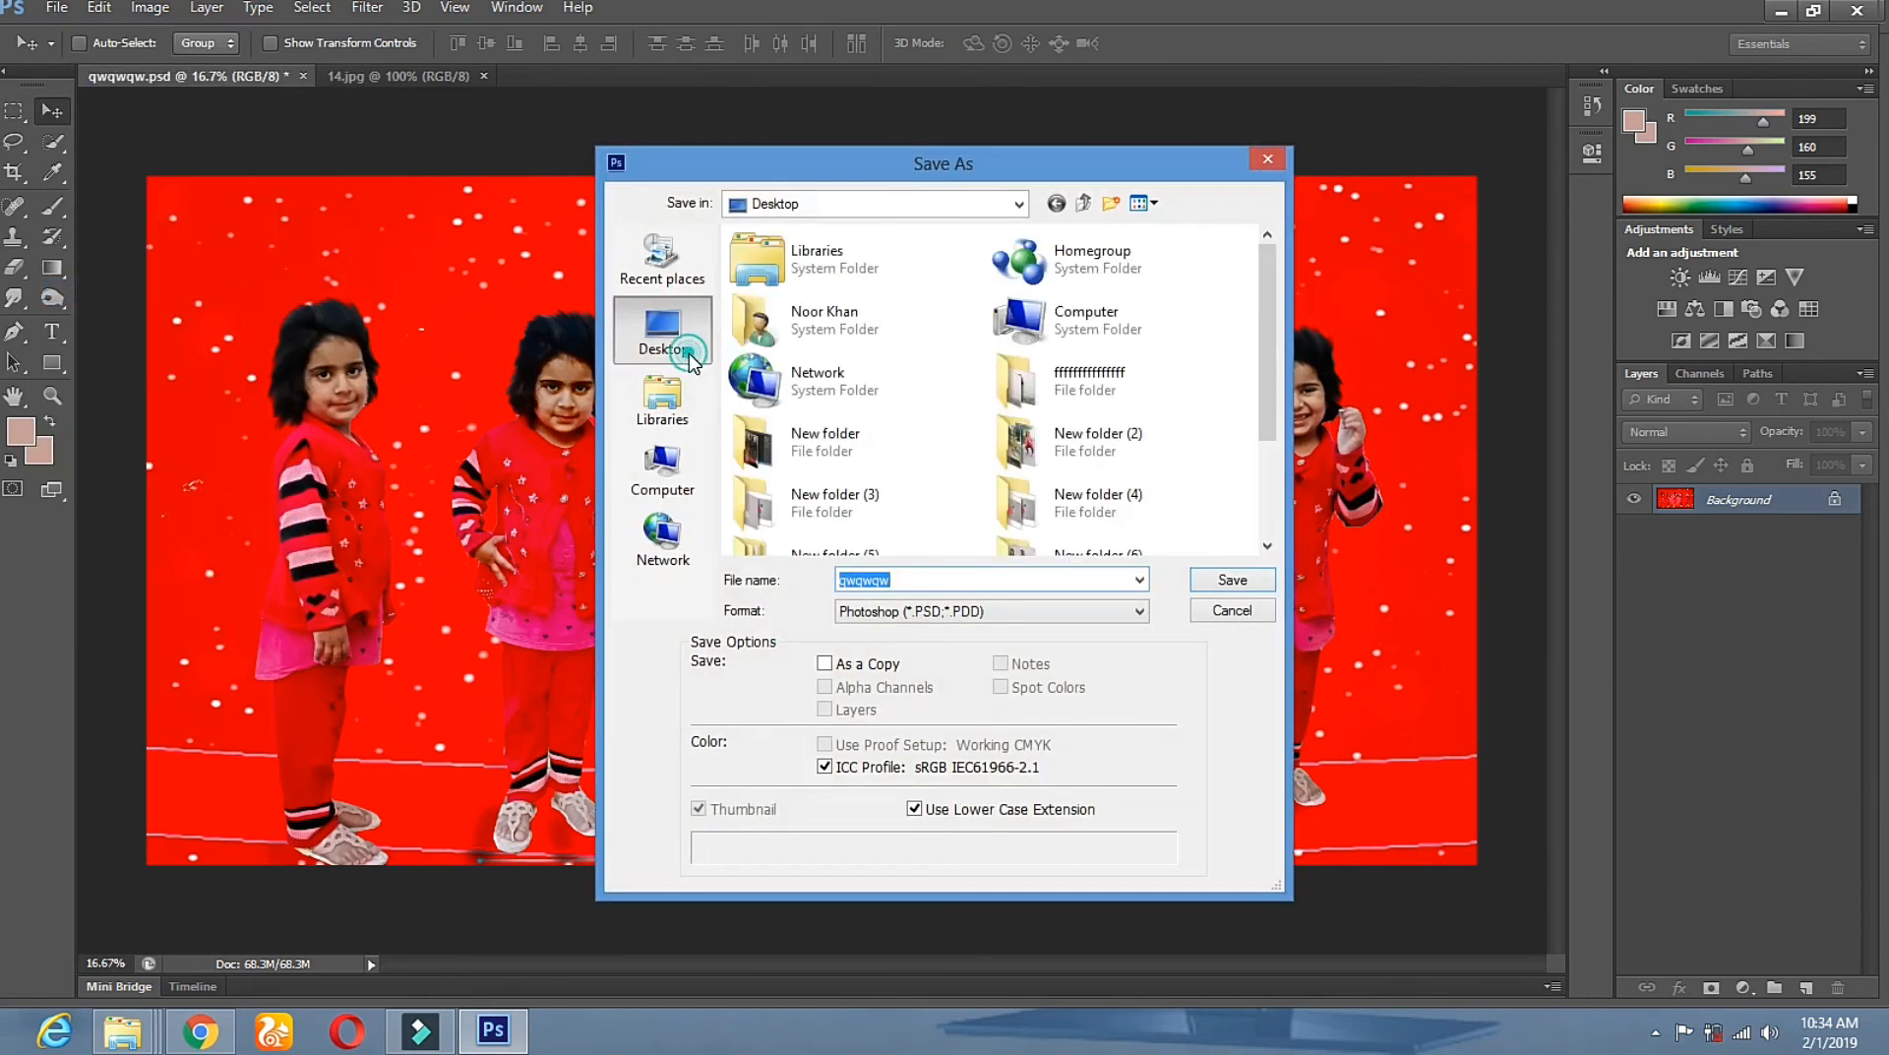
{"action": "left_click_drag", "start_coordinate": [971, 581], "coordinate": [819, 583]}
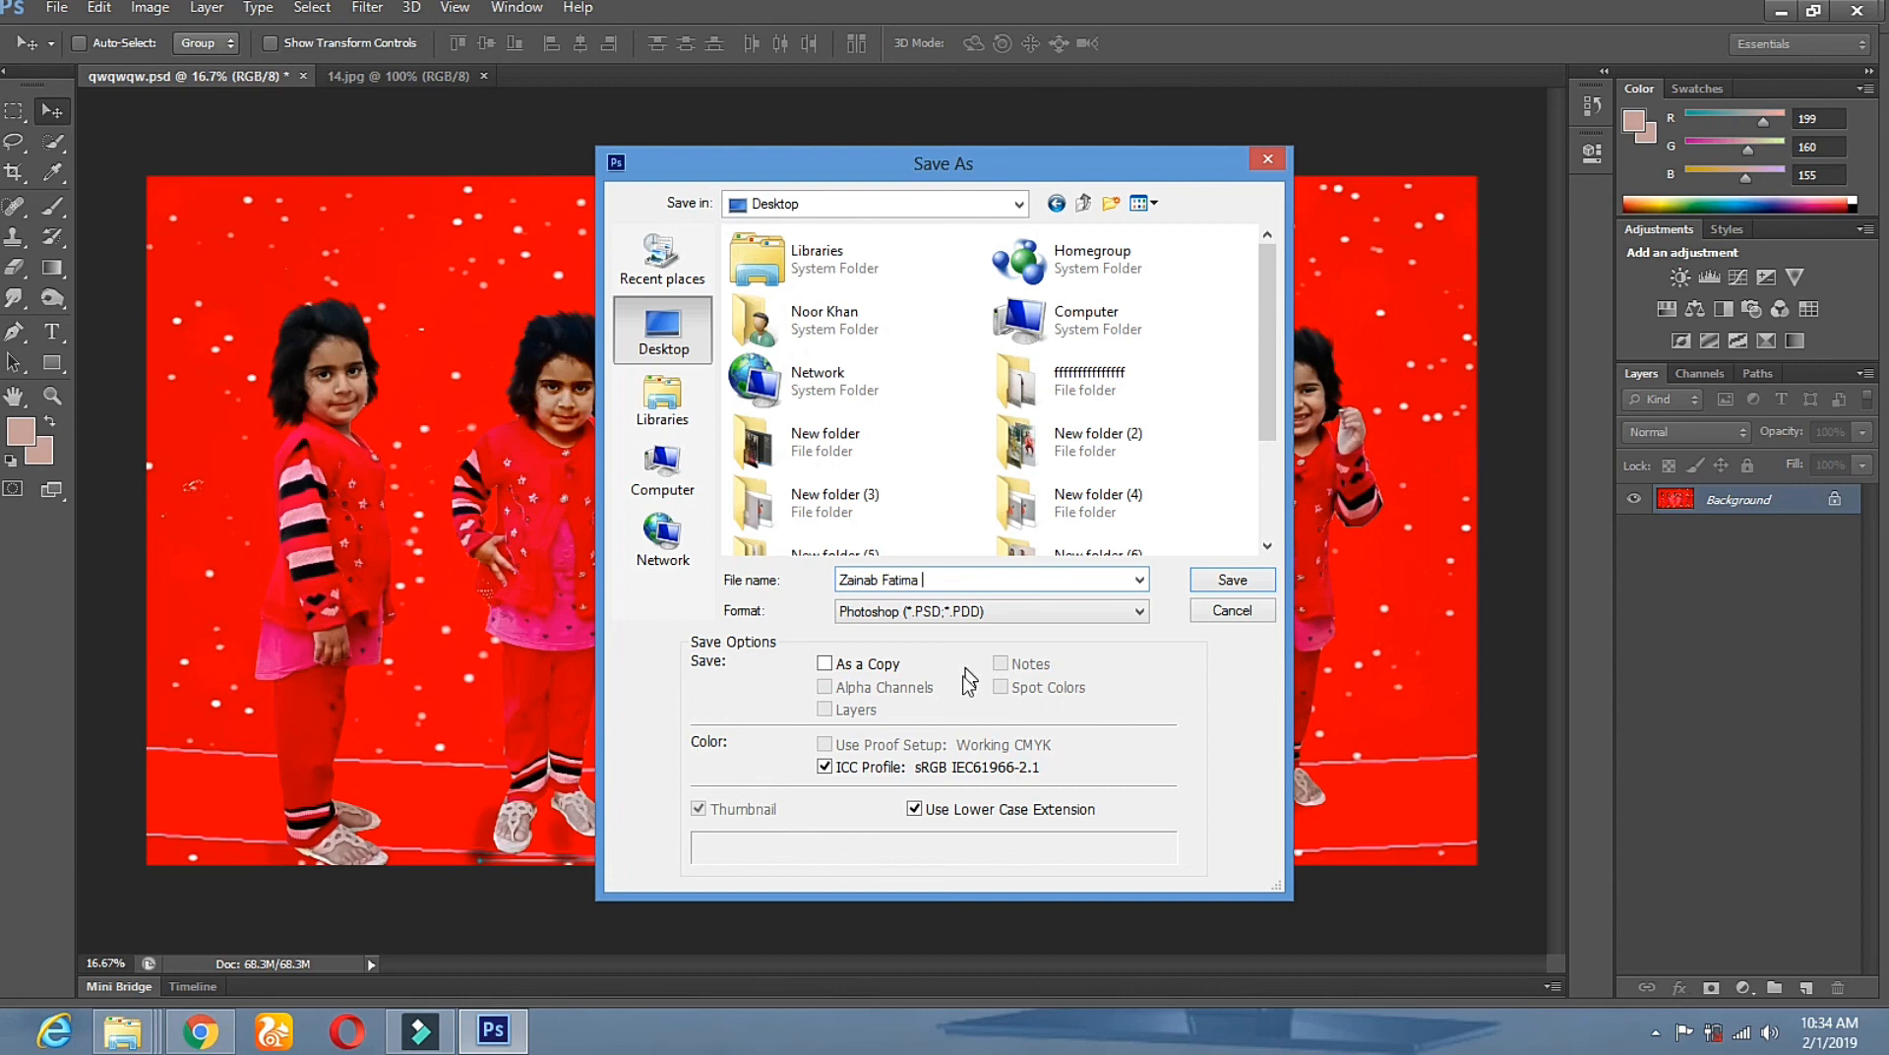
{"action": "left_click", "coordinate": [964, 614]}
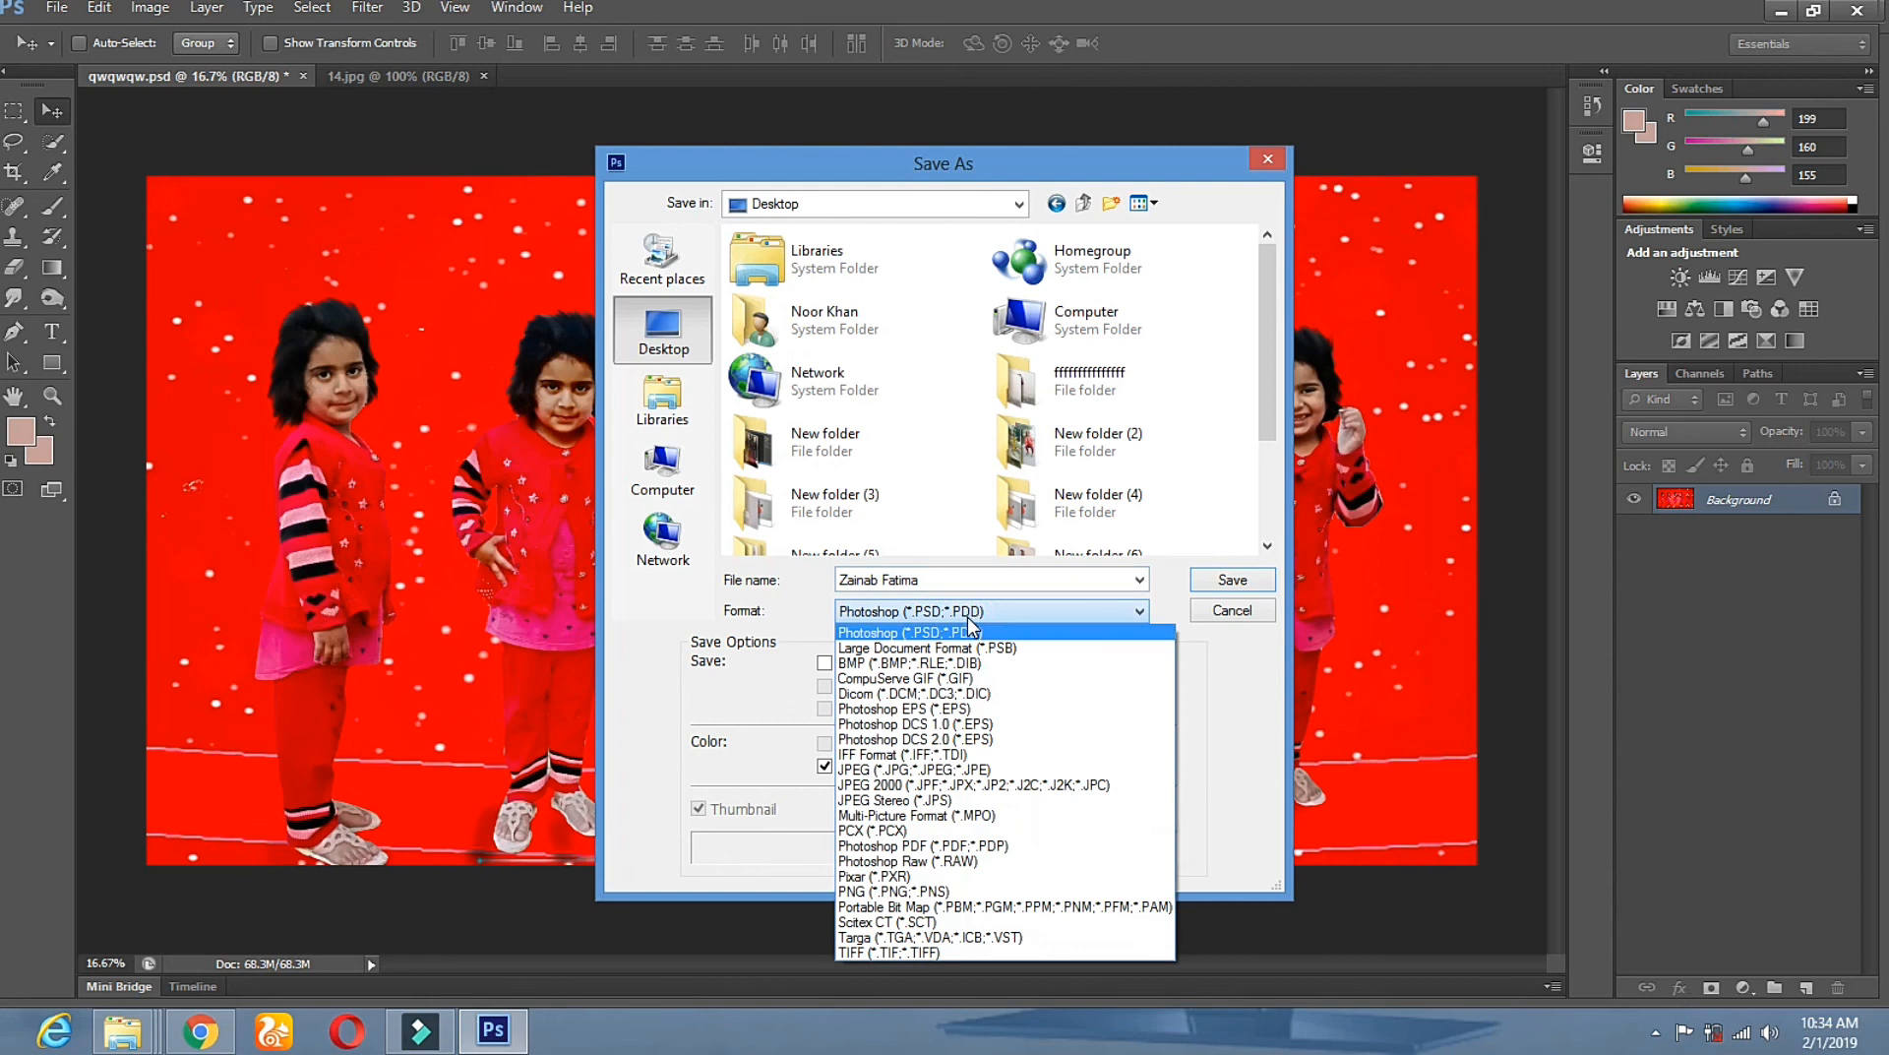
{"action": "key", "text": "j"}
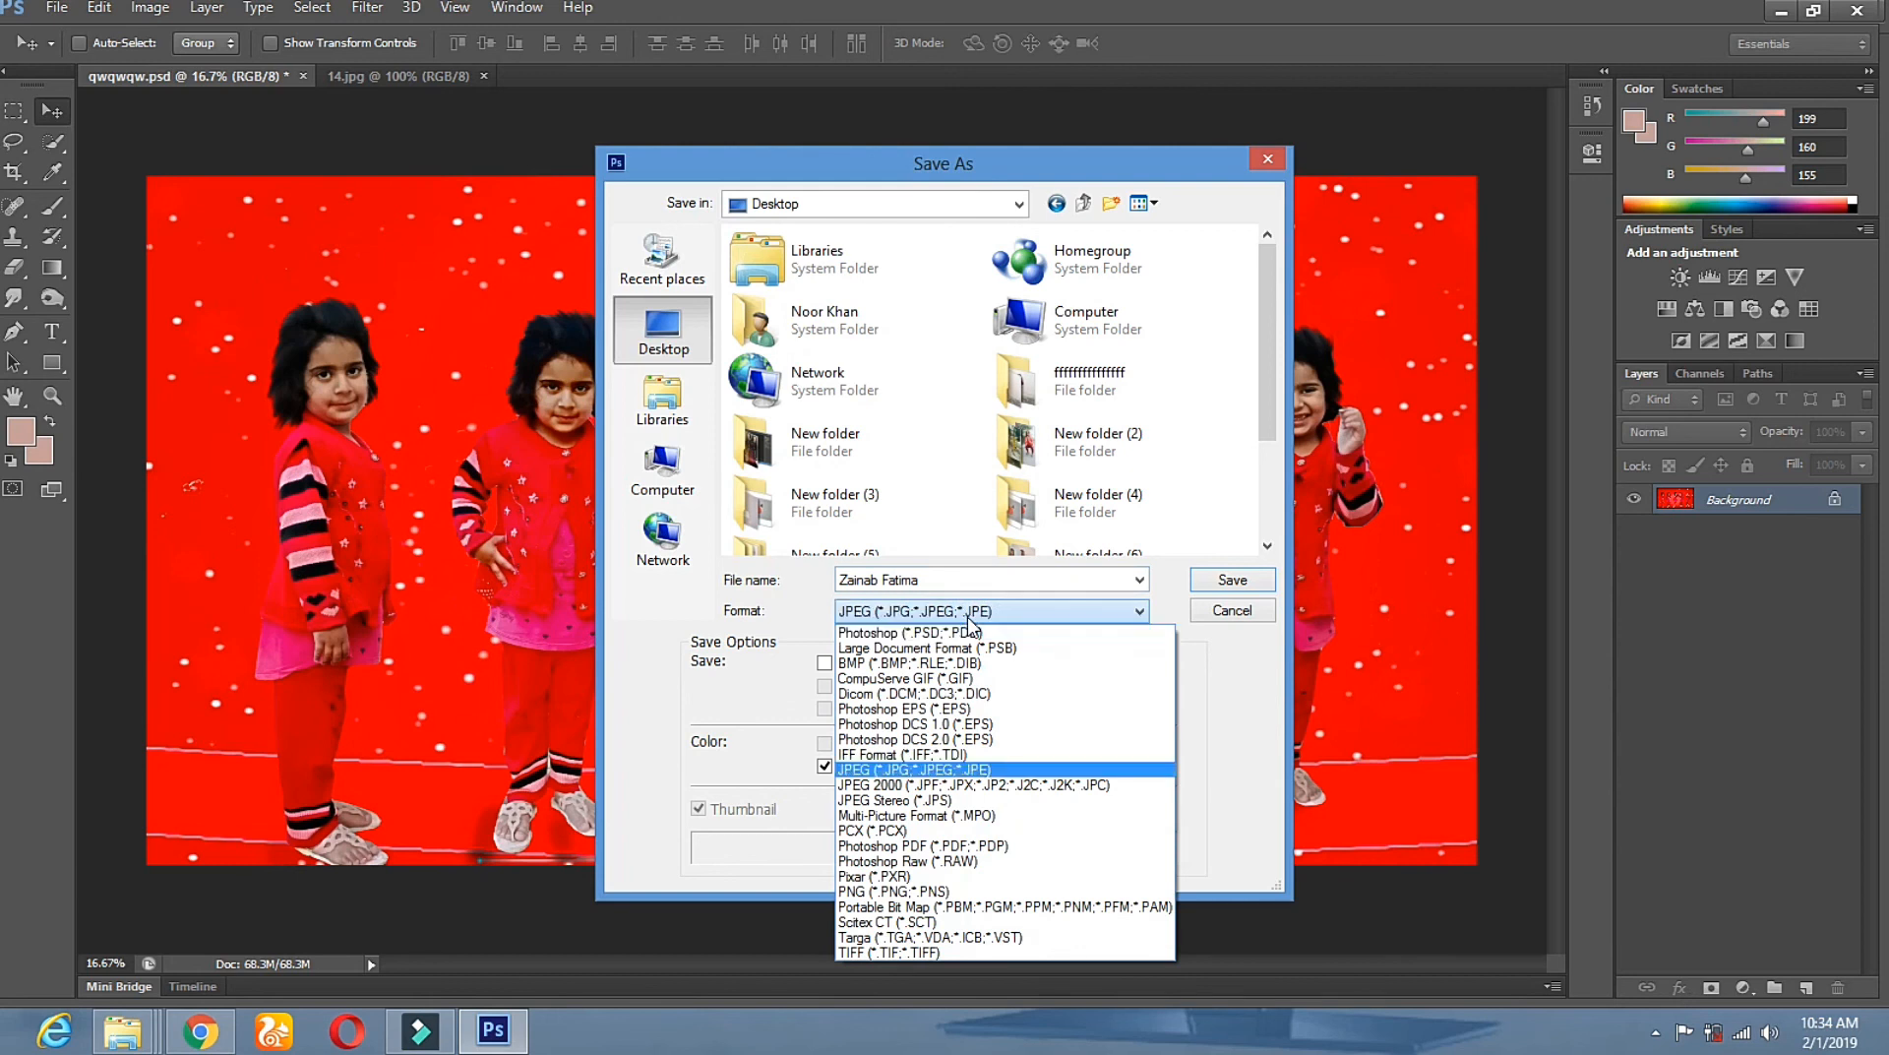
{"action": "left_click", "coordinate": [981, 772]}
{"action": "left_click", "coordinate": [1225, 578]}
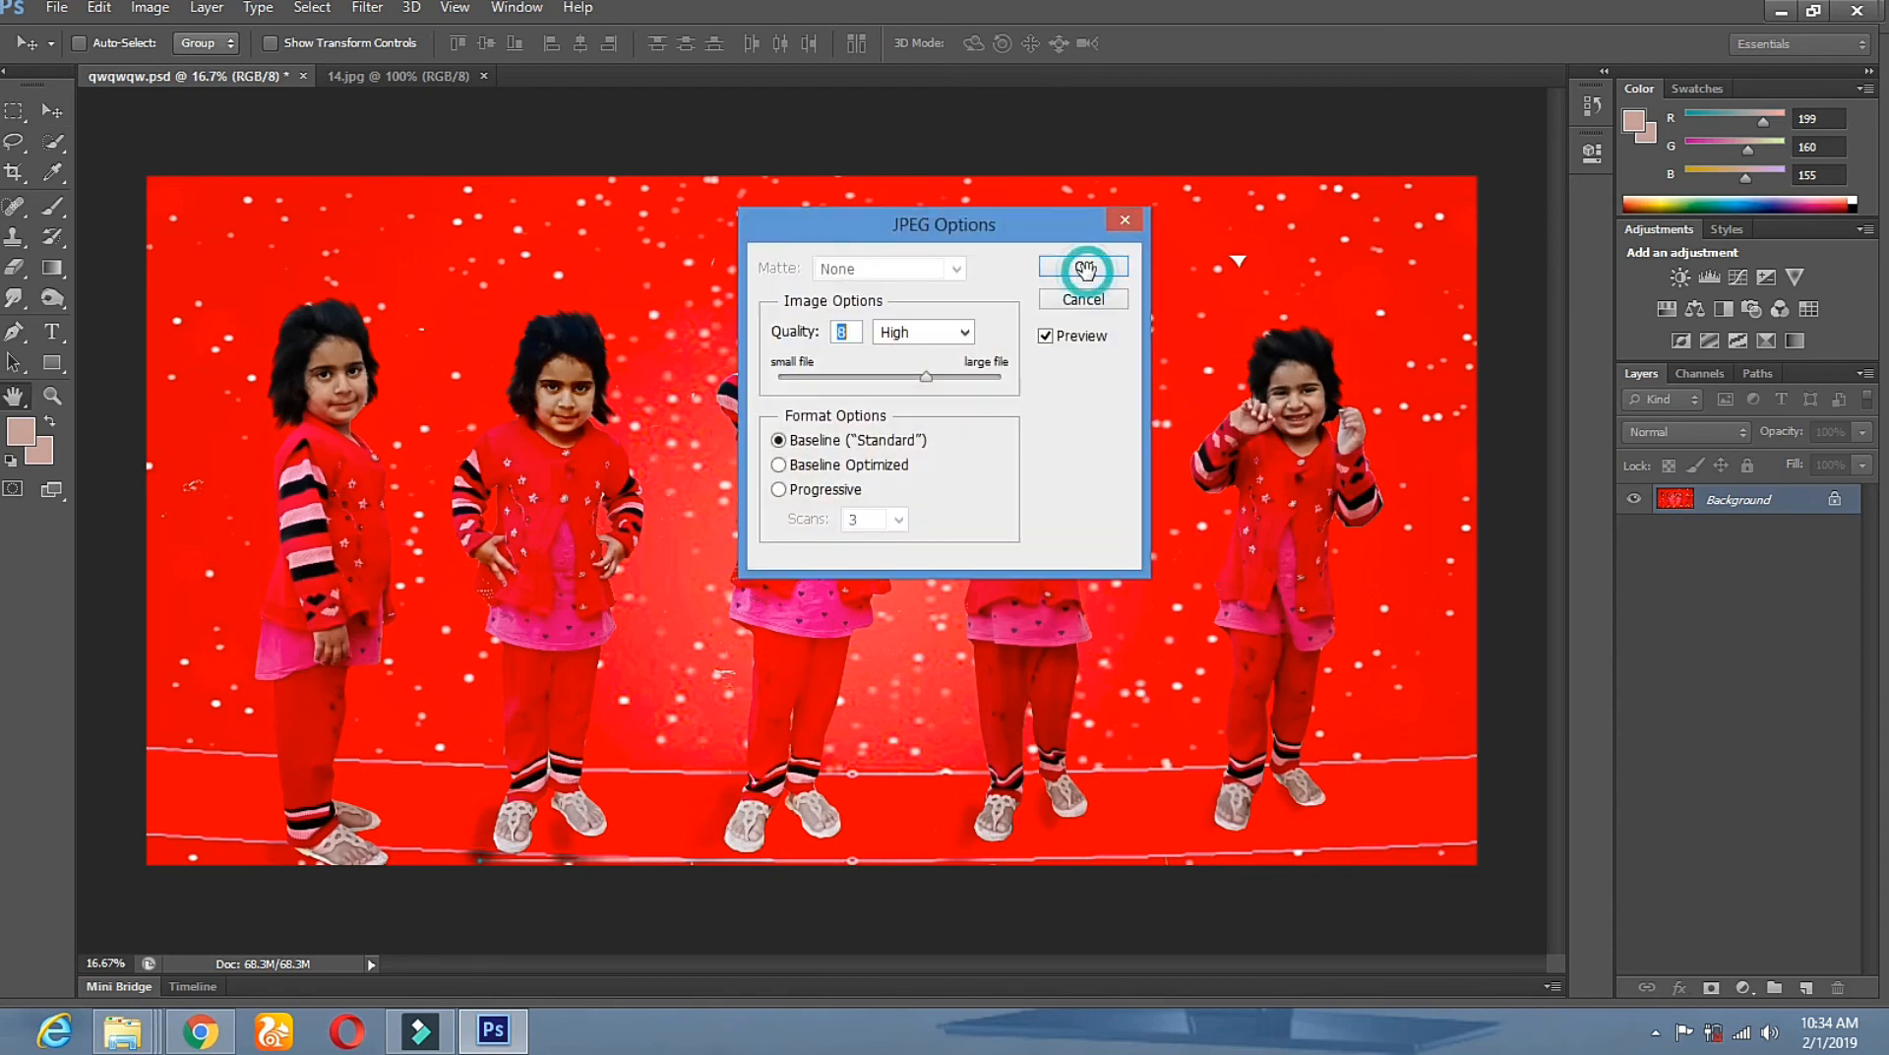
{"action": "left_click", "coordinate": [1084, 268]}
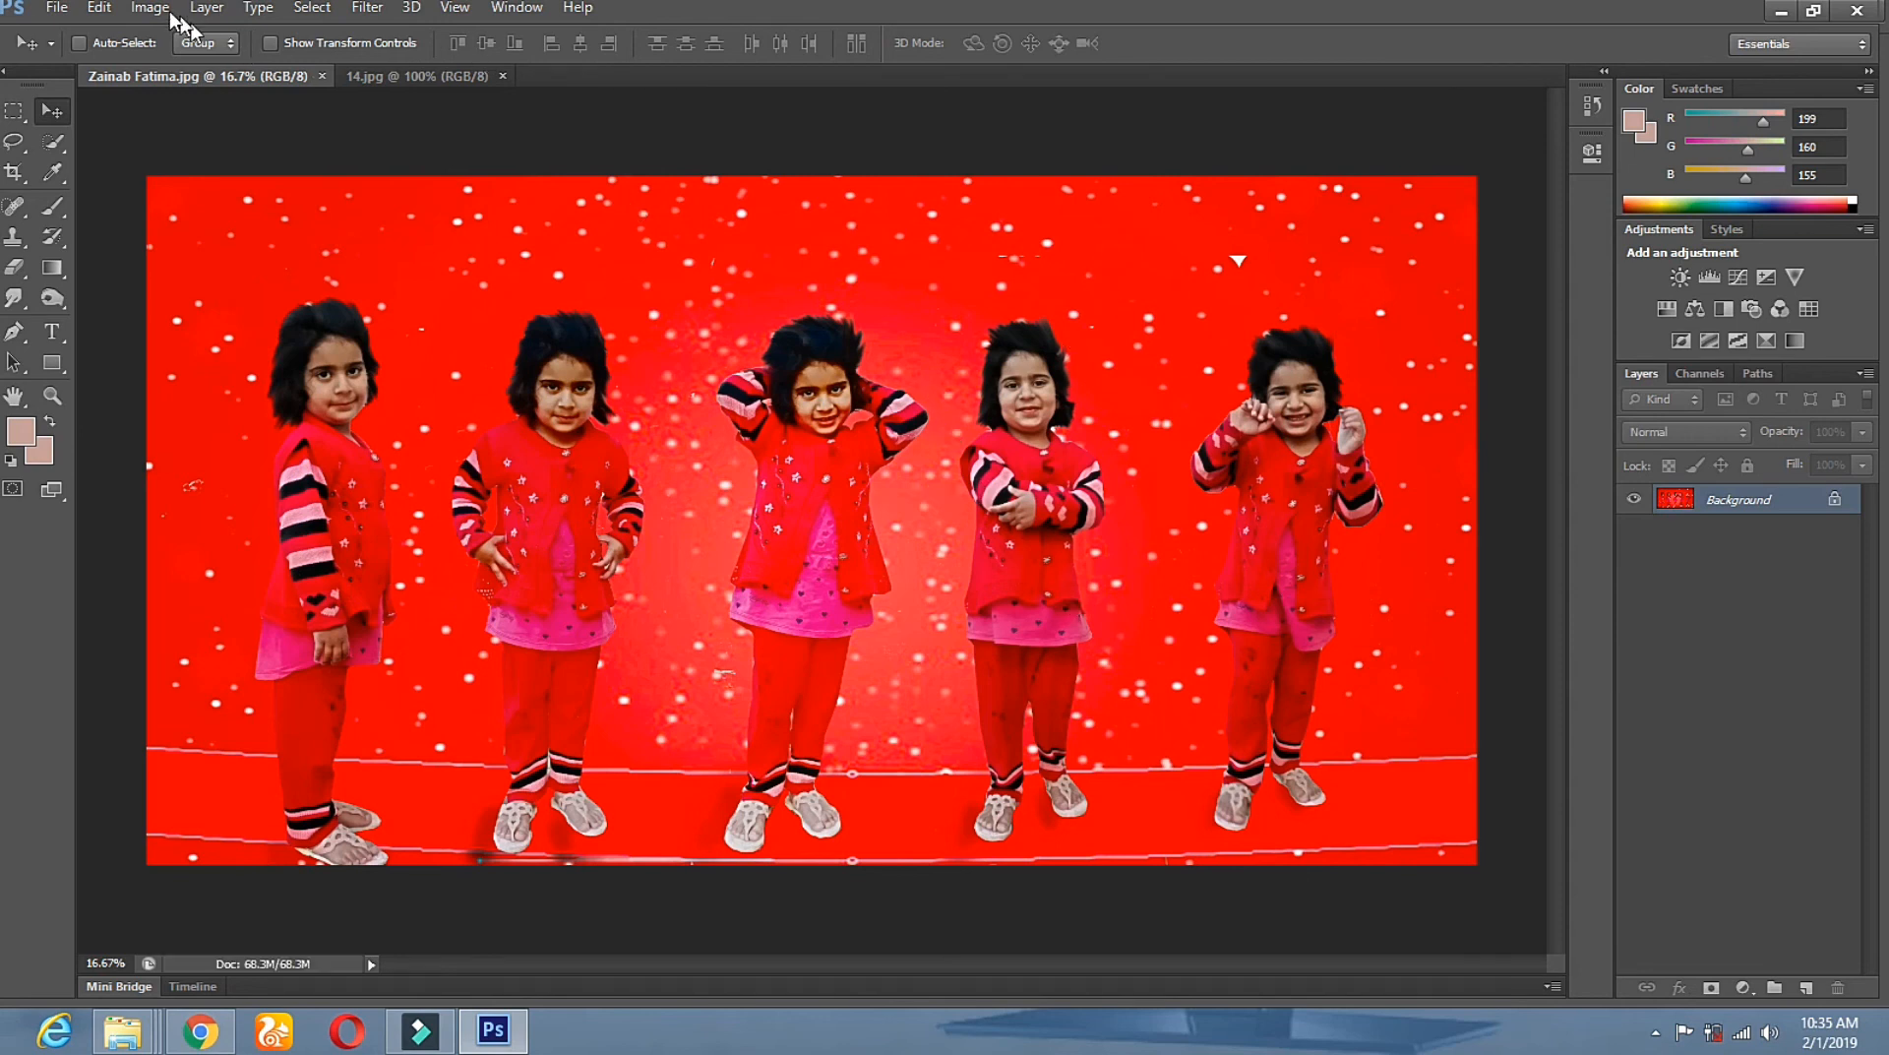
{"action": "left_click", "coordinate": [1782, 12]}
{"action": "left_click", "coordinate": [1782, 13]}
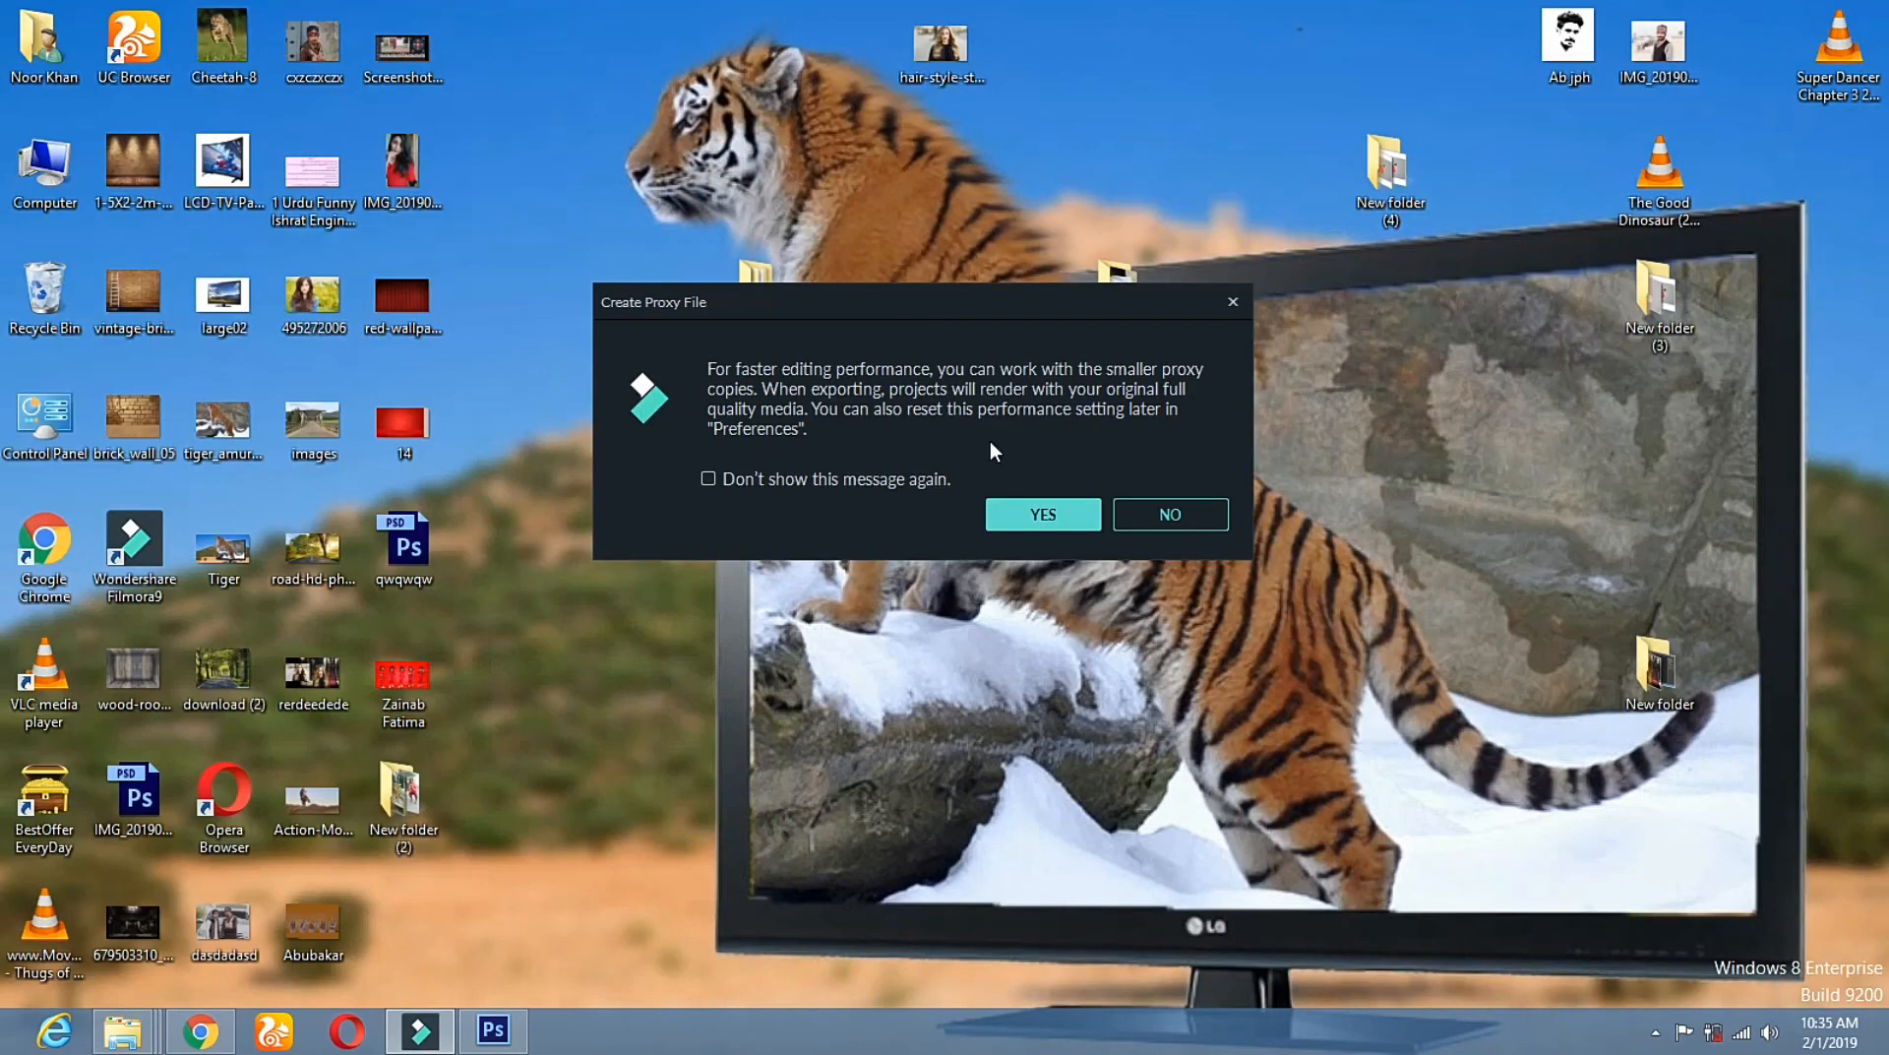
{"action": "left_click", "coordinate": [1231, 302]}
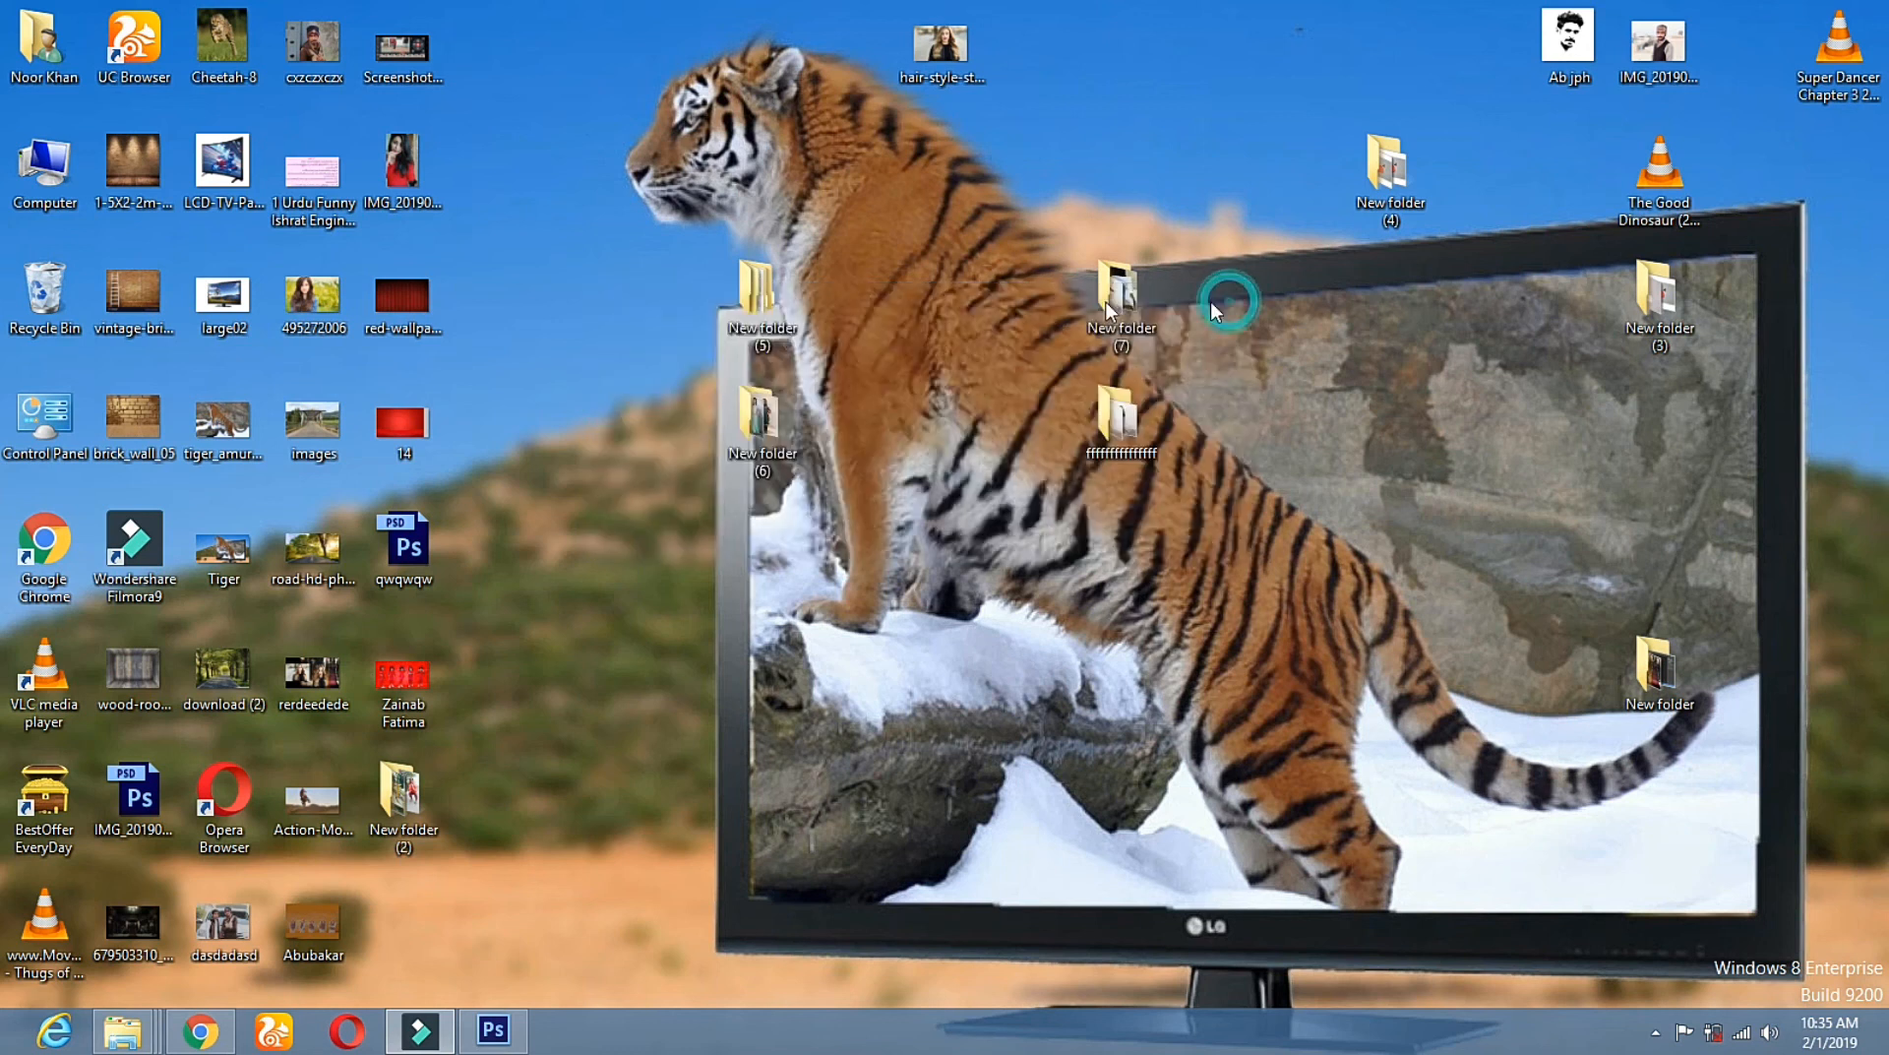
{"action": "right_click", "coordinate": [405, 681]}
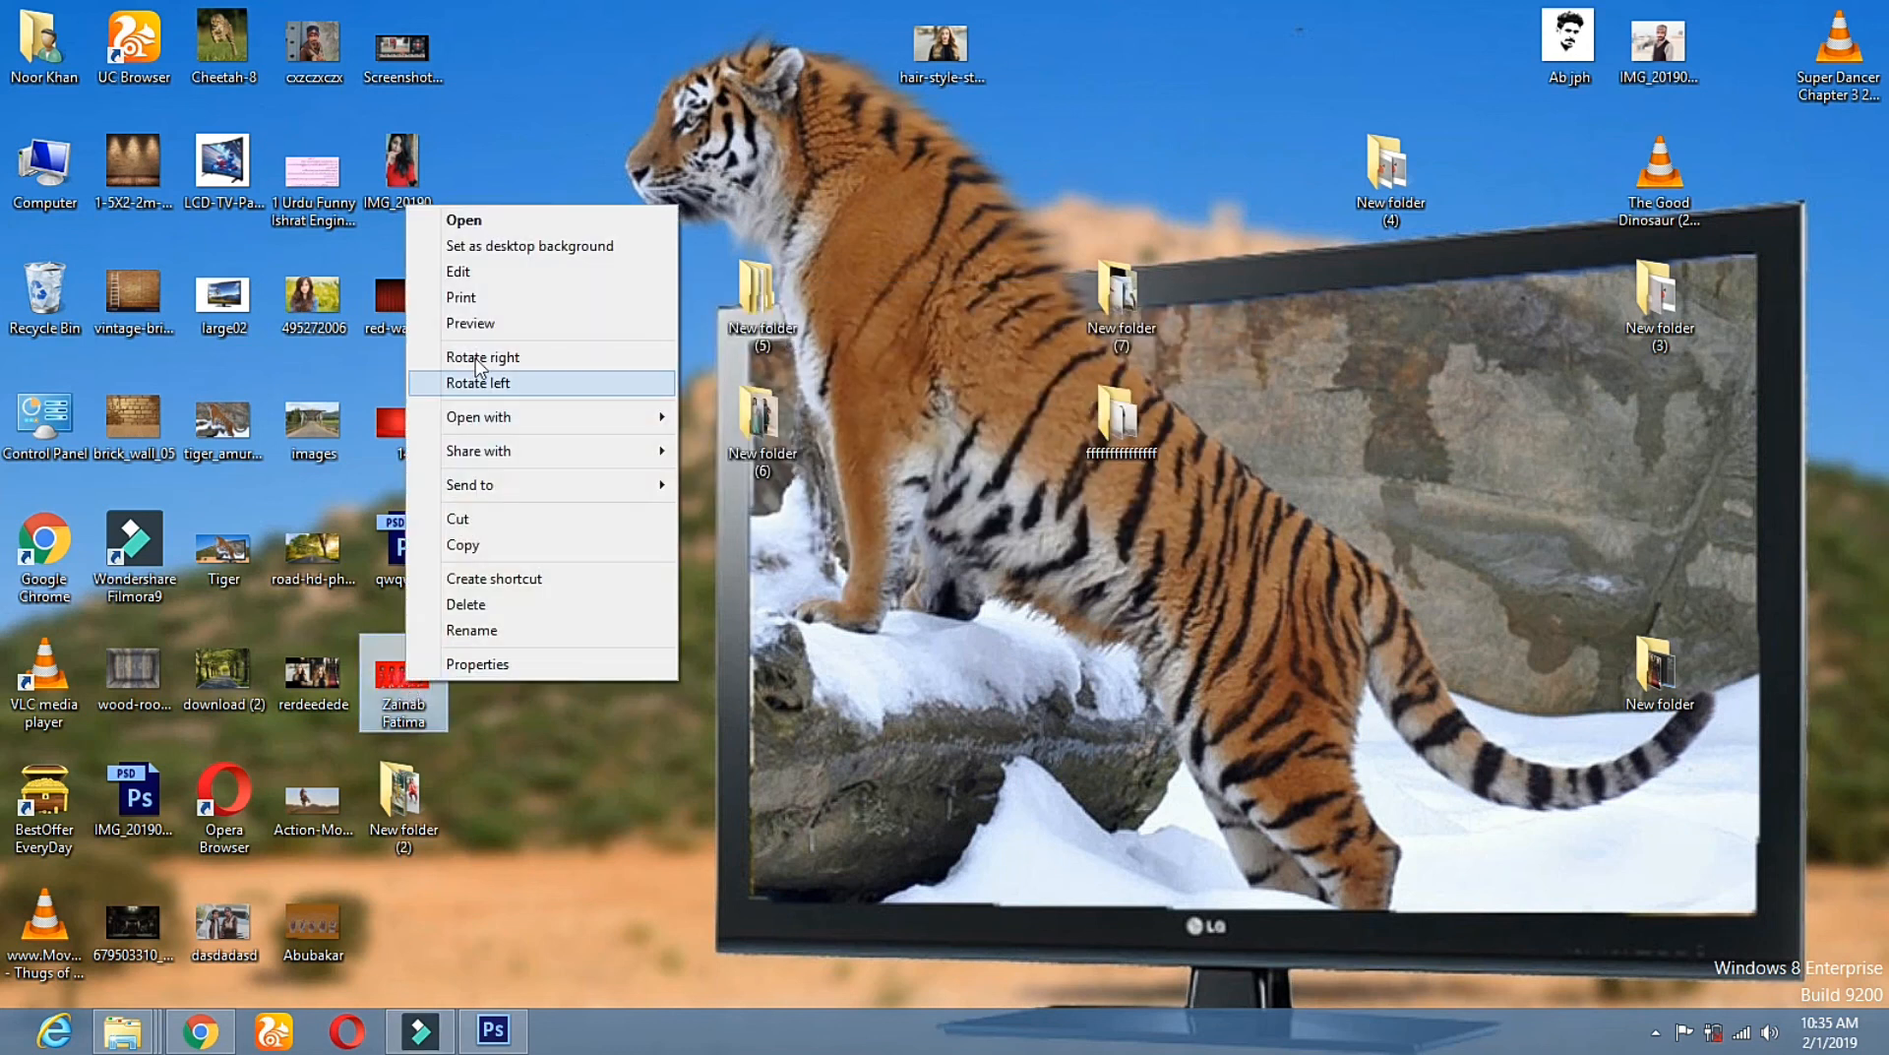
{"action": "left_click", "coordinate": [502, 323]}
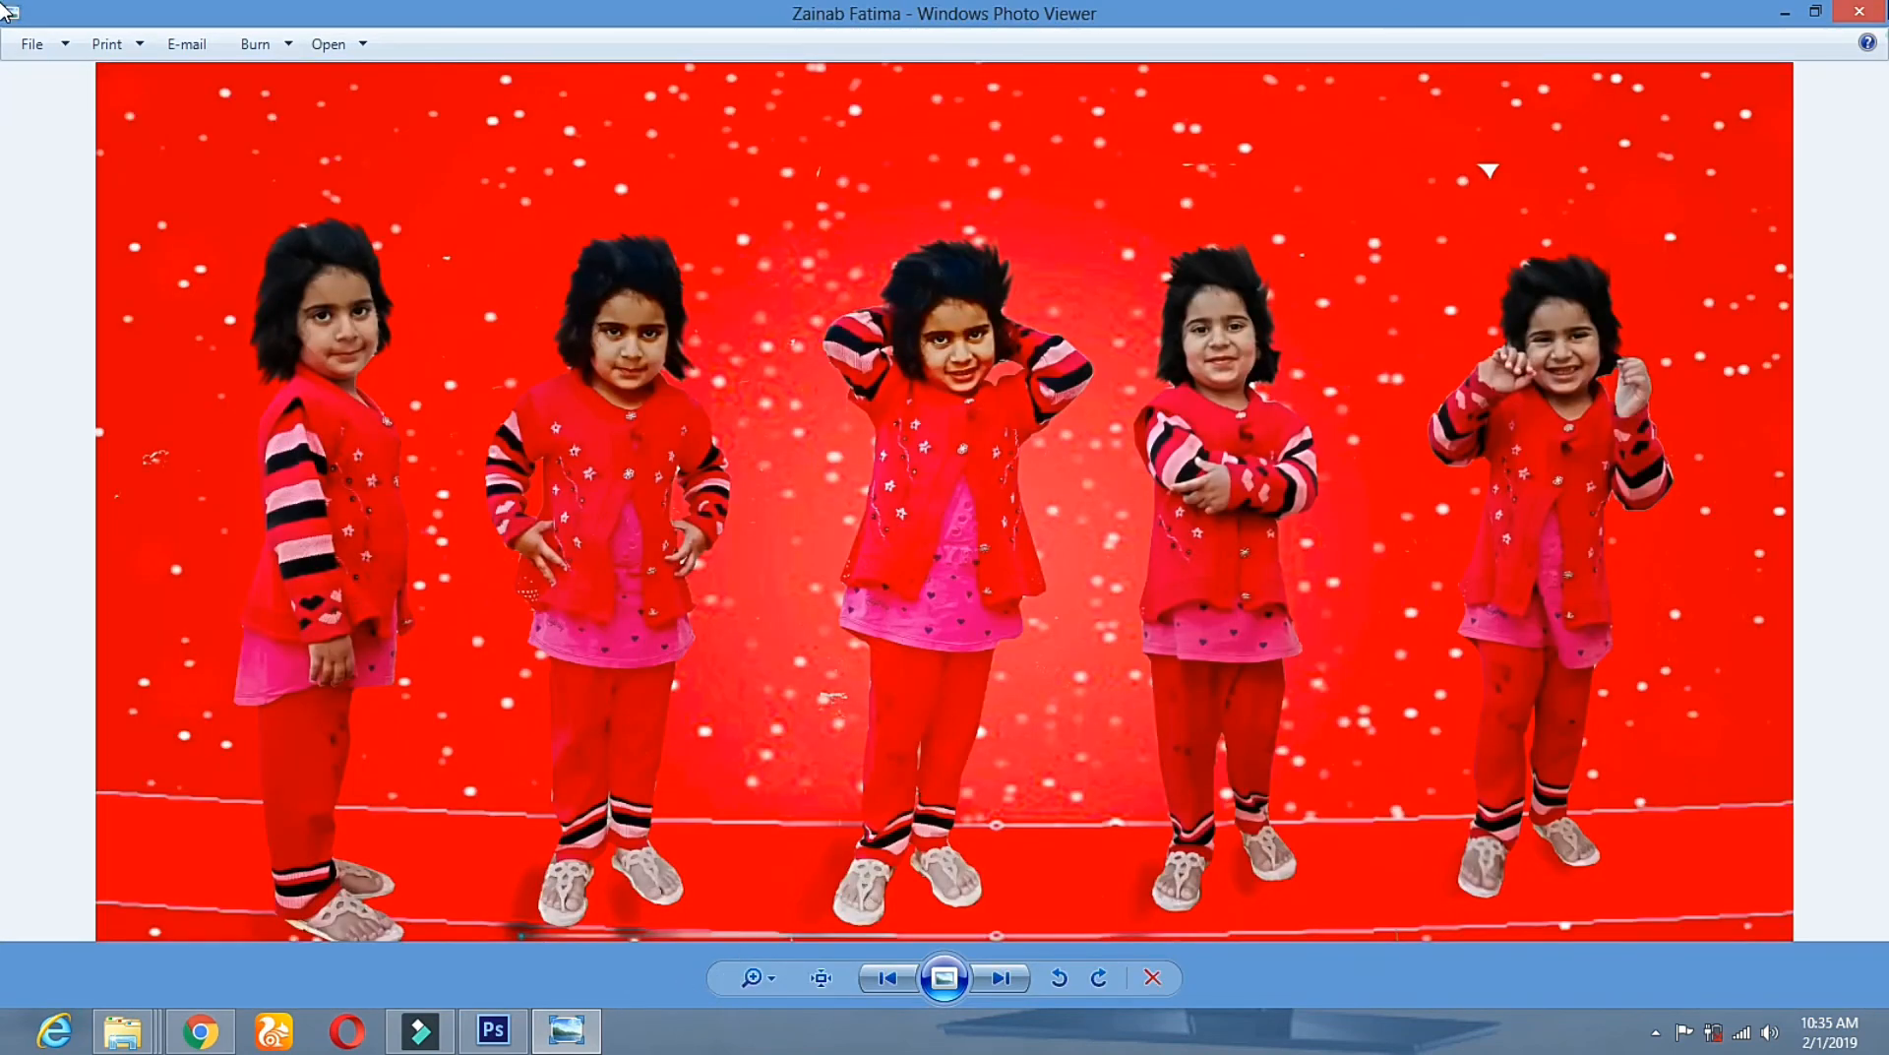
{"action": "key", "text": "alt+F4"}
{"action": "left_click", "coordinate": [486, 1035]}
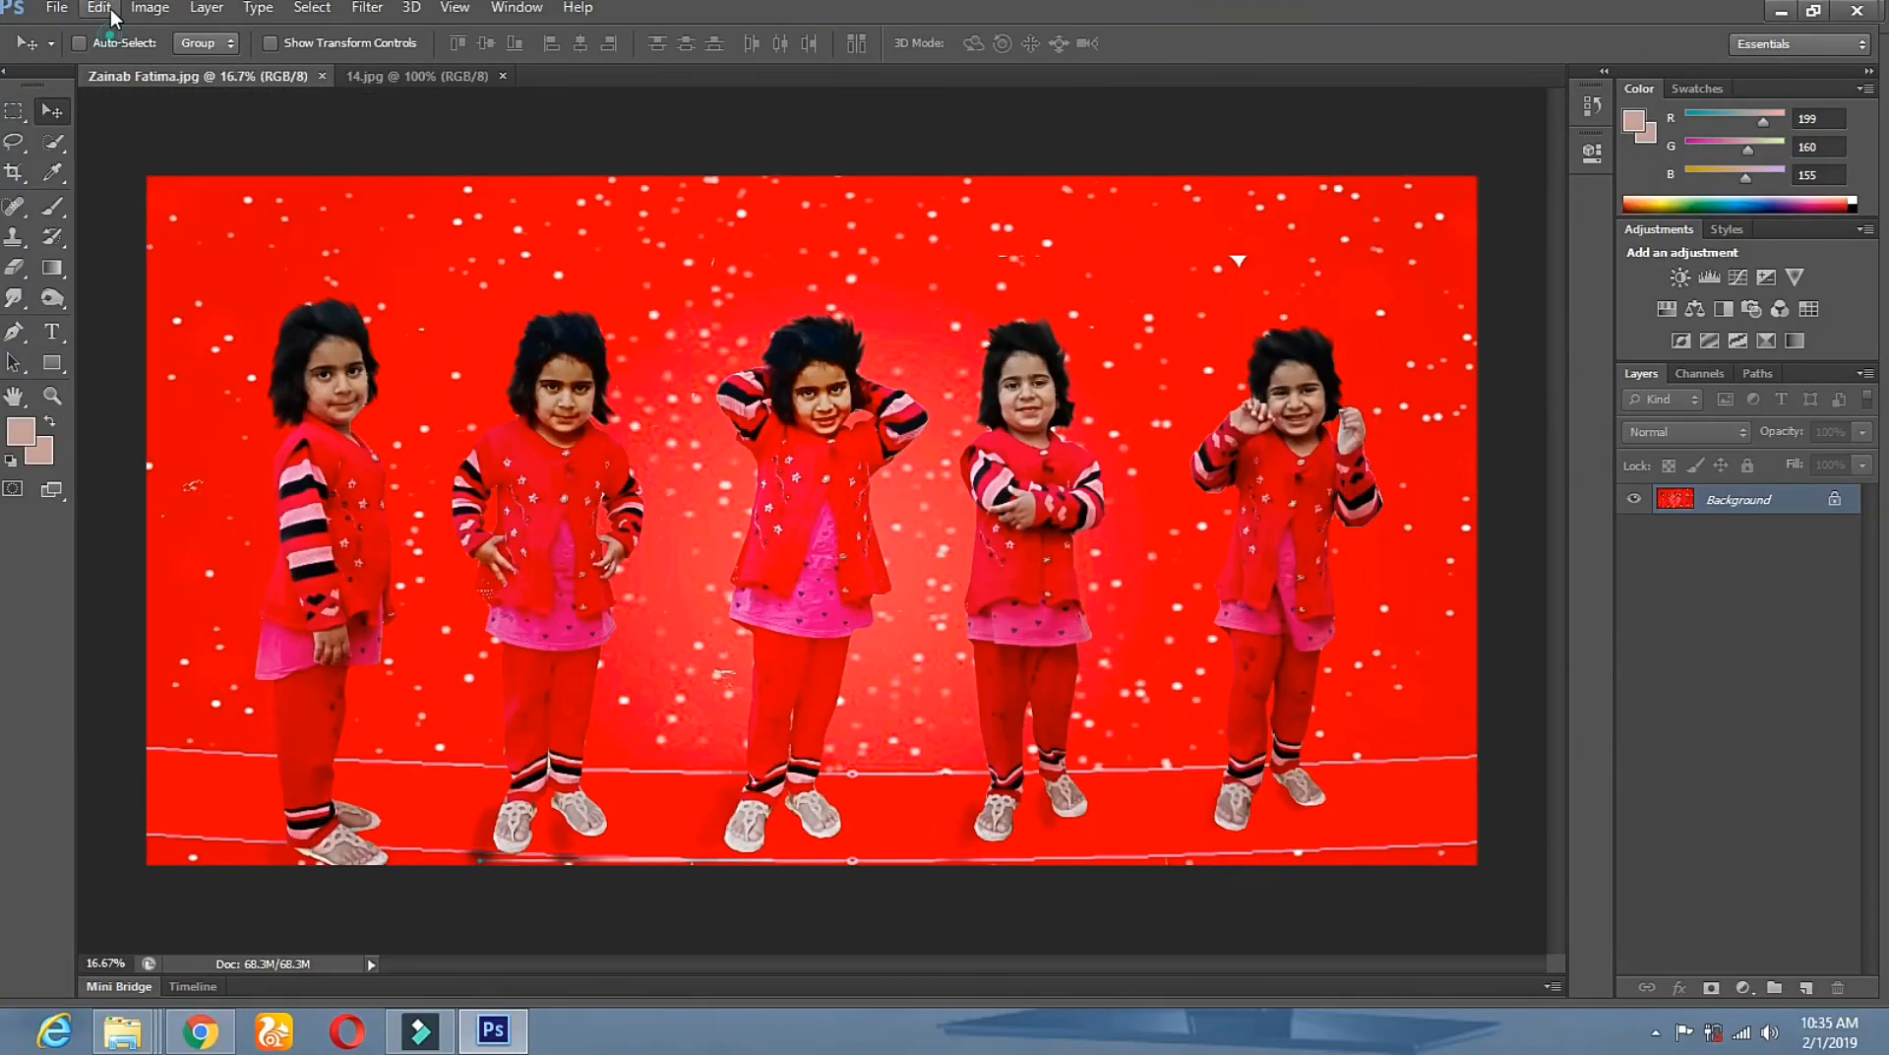
{"action": "left_click", "coordinate": [99, 8]}
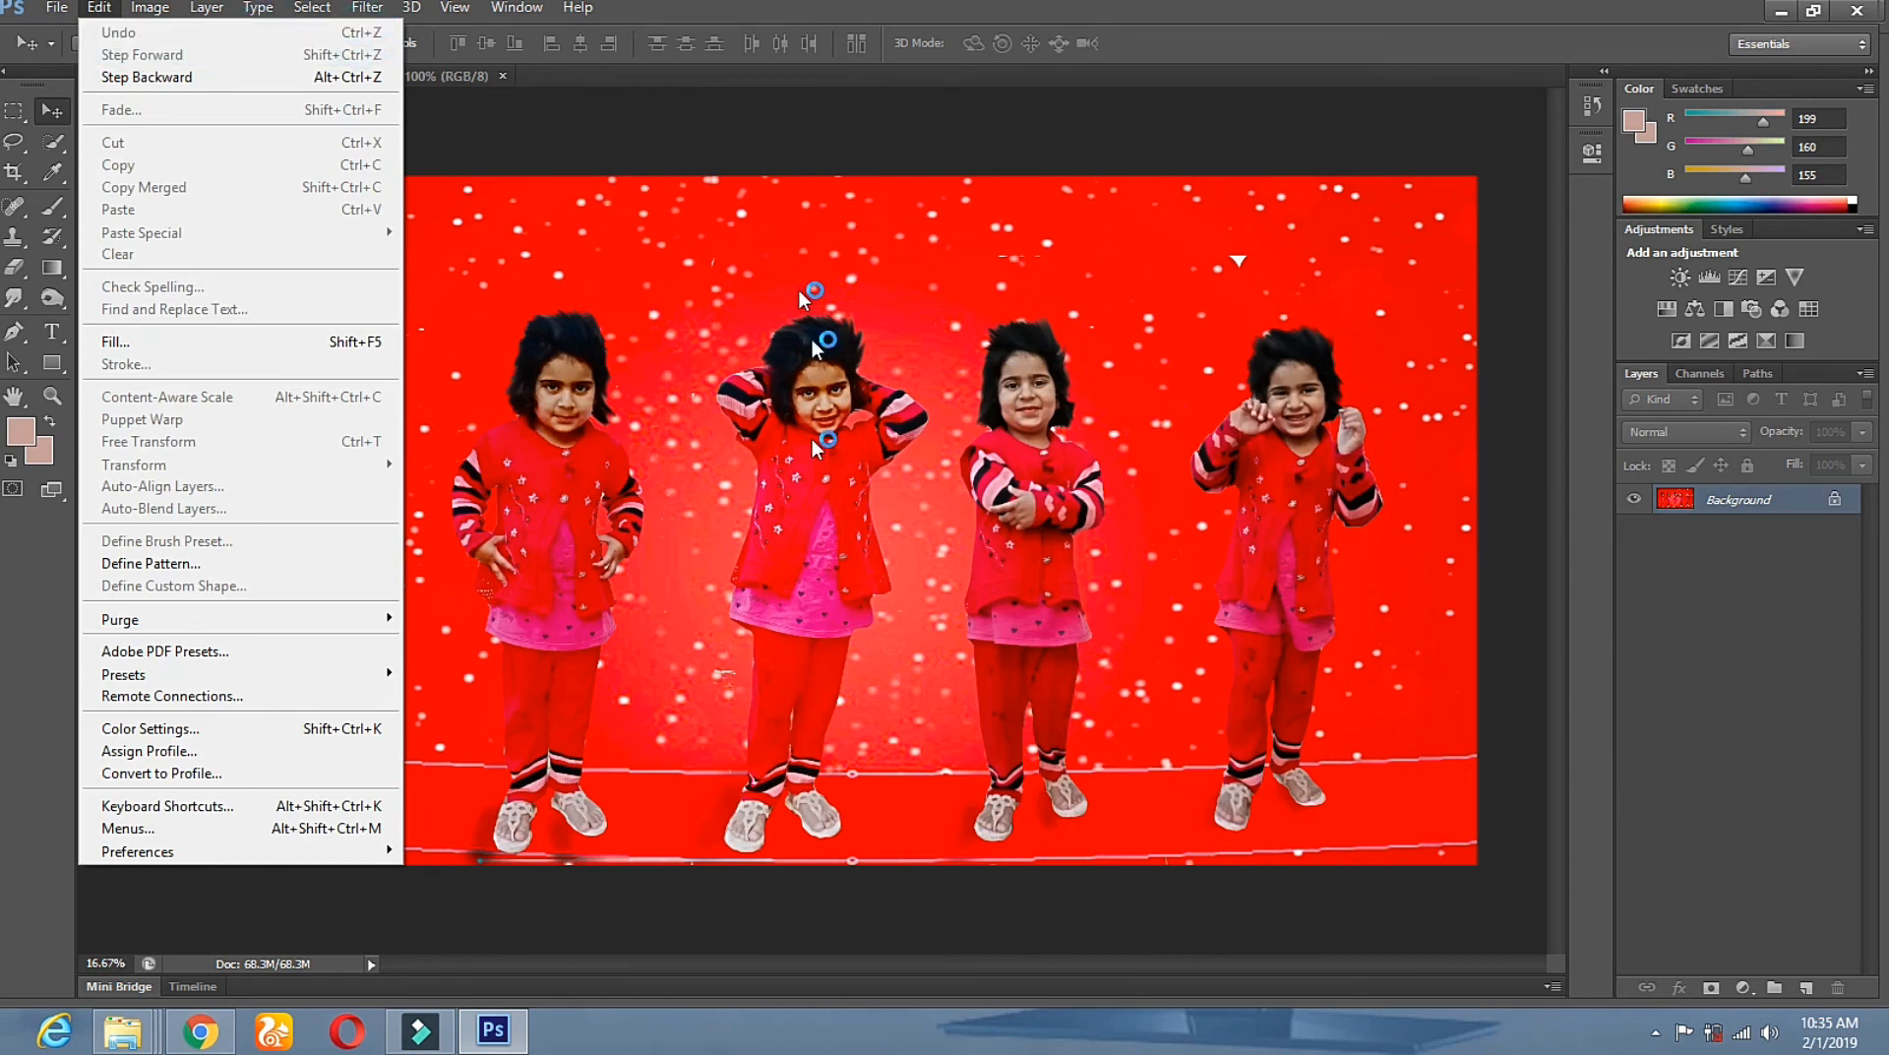
Step back past the flatten to restore separate Layers 0–5 and select Layer 5.
{"action": "left_click", "coordinate": [837, 569]}
{"action": "key", "text": "ctrl+z"}
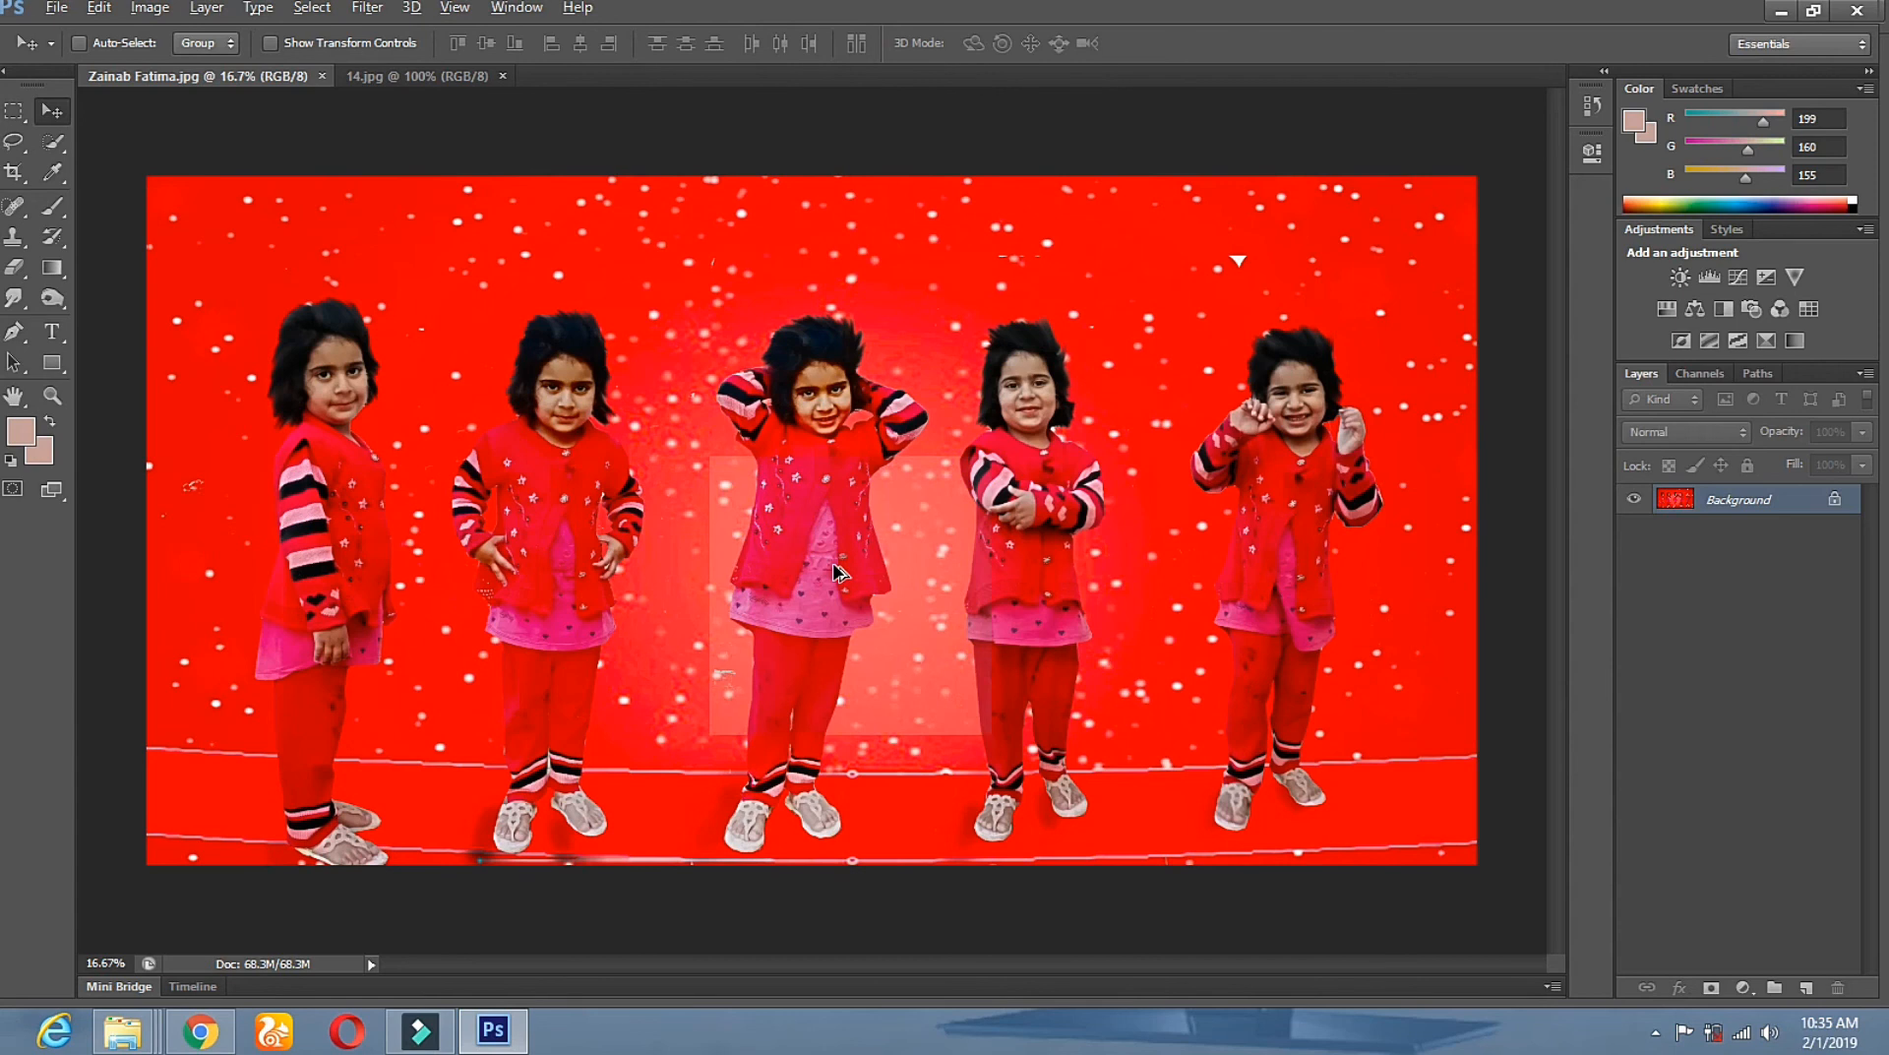
{"action": "key", "text": "ctrl+alt+z"}
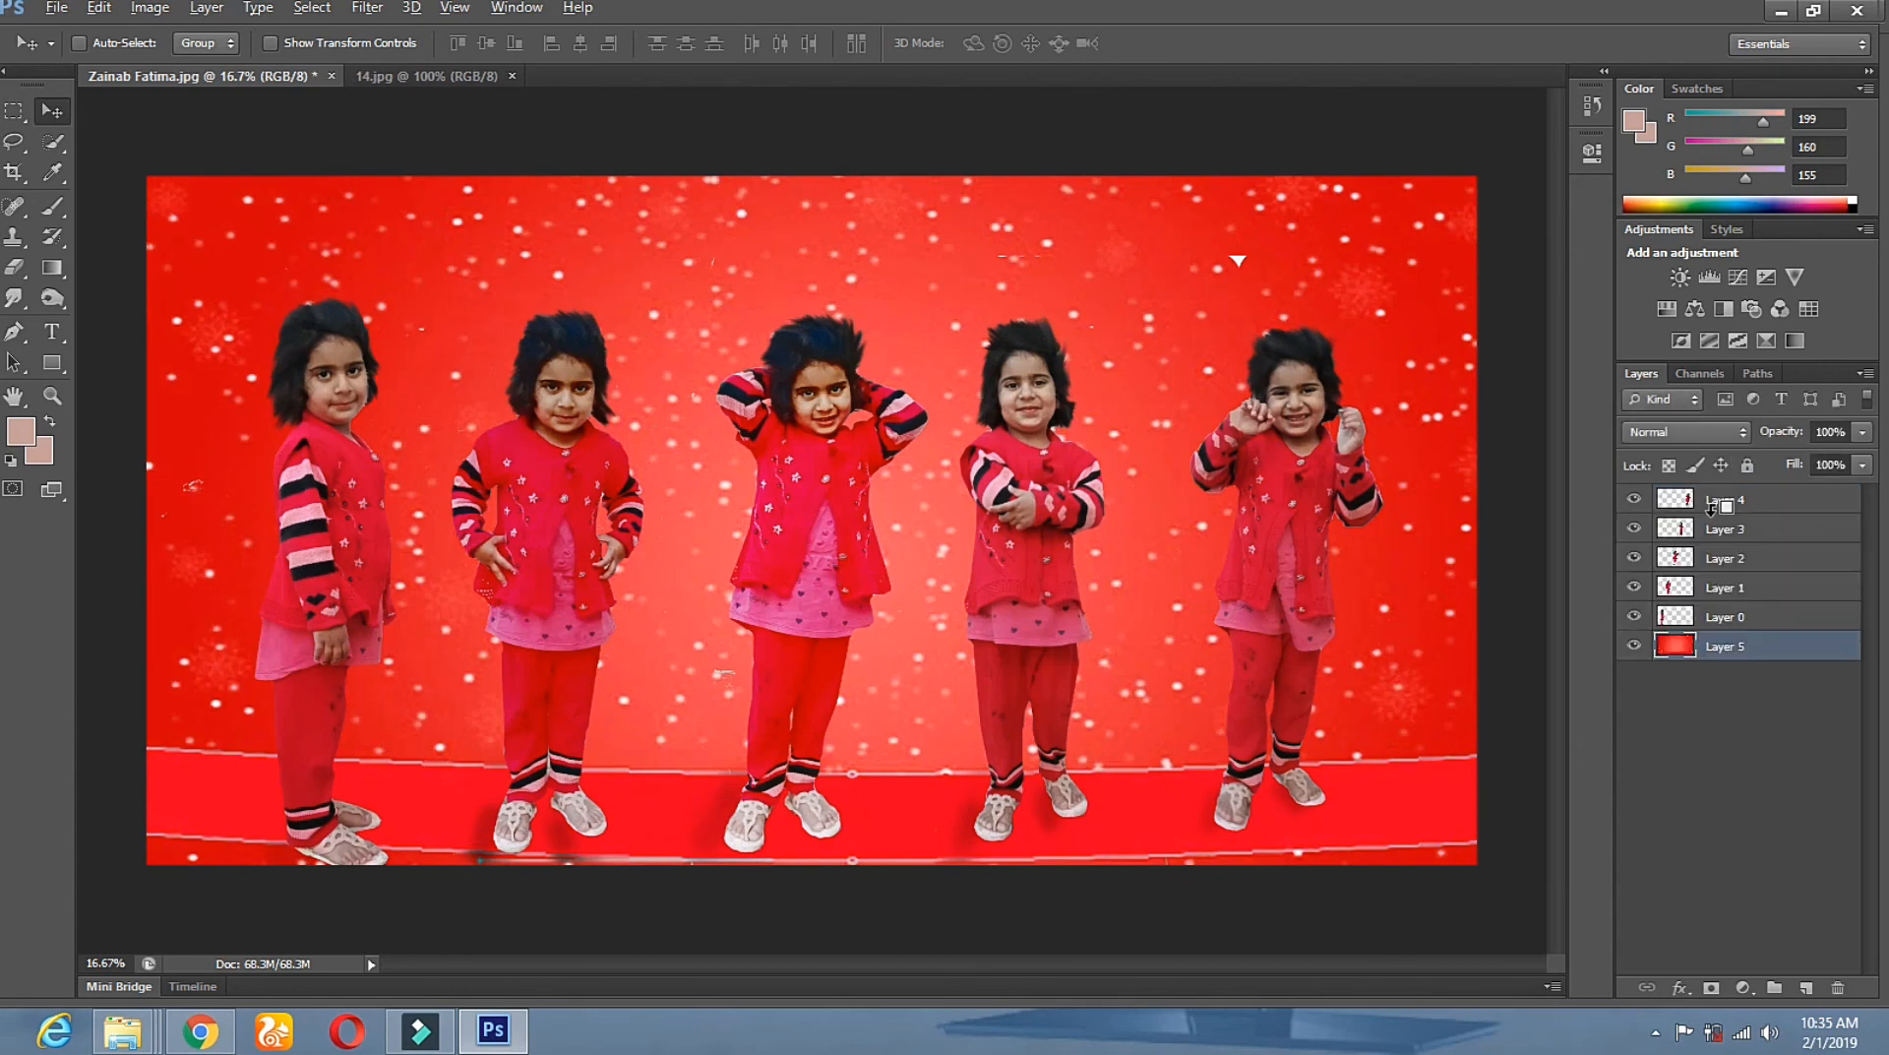
{"action": "left_click", "coordinate": [1721, 641]}
{"action": "left_click", "coordinate": [151, 8]}
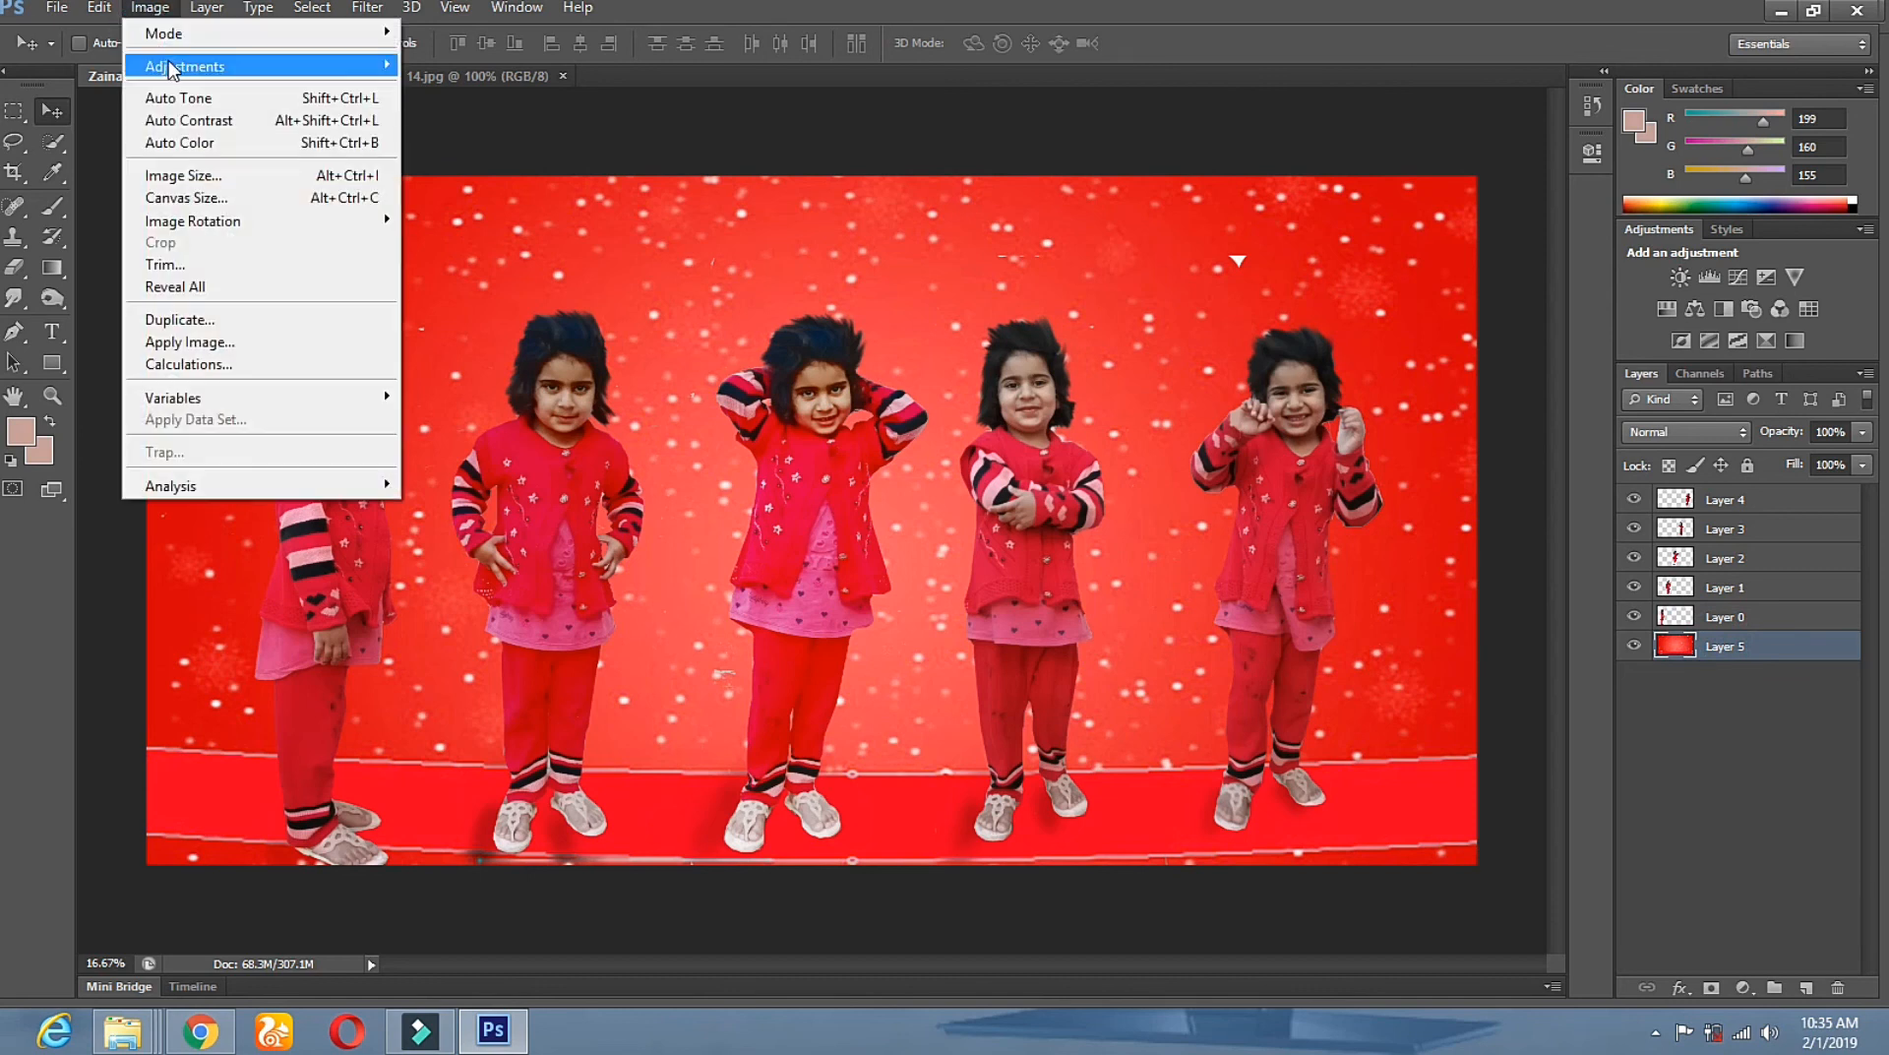
{"action": "mouse_move", "coordinate": [222, 63]}
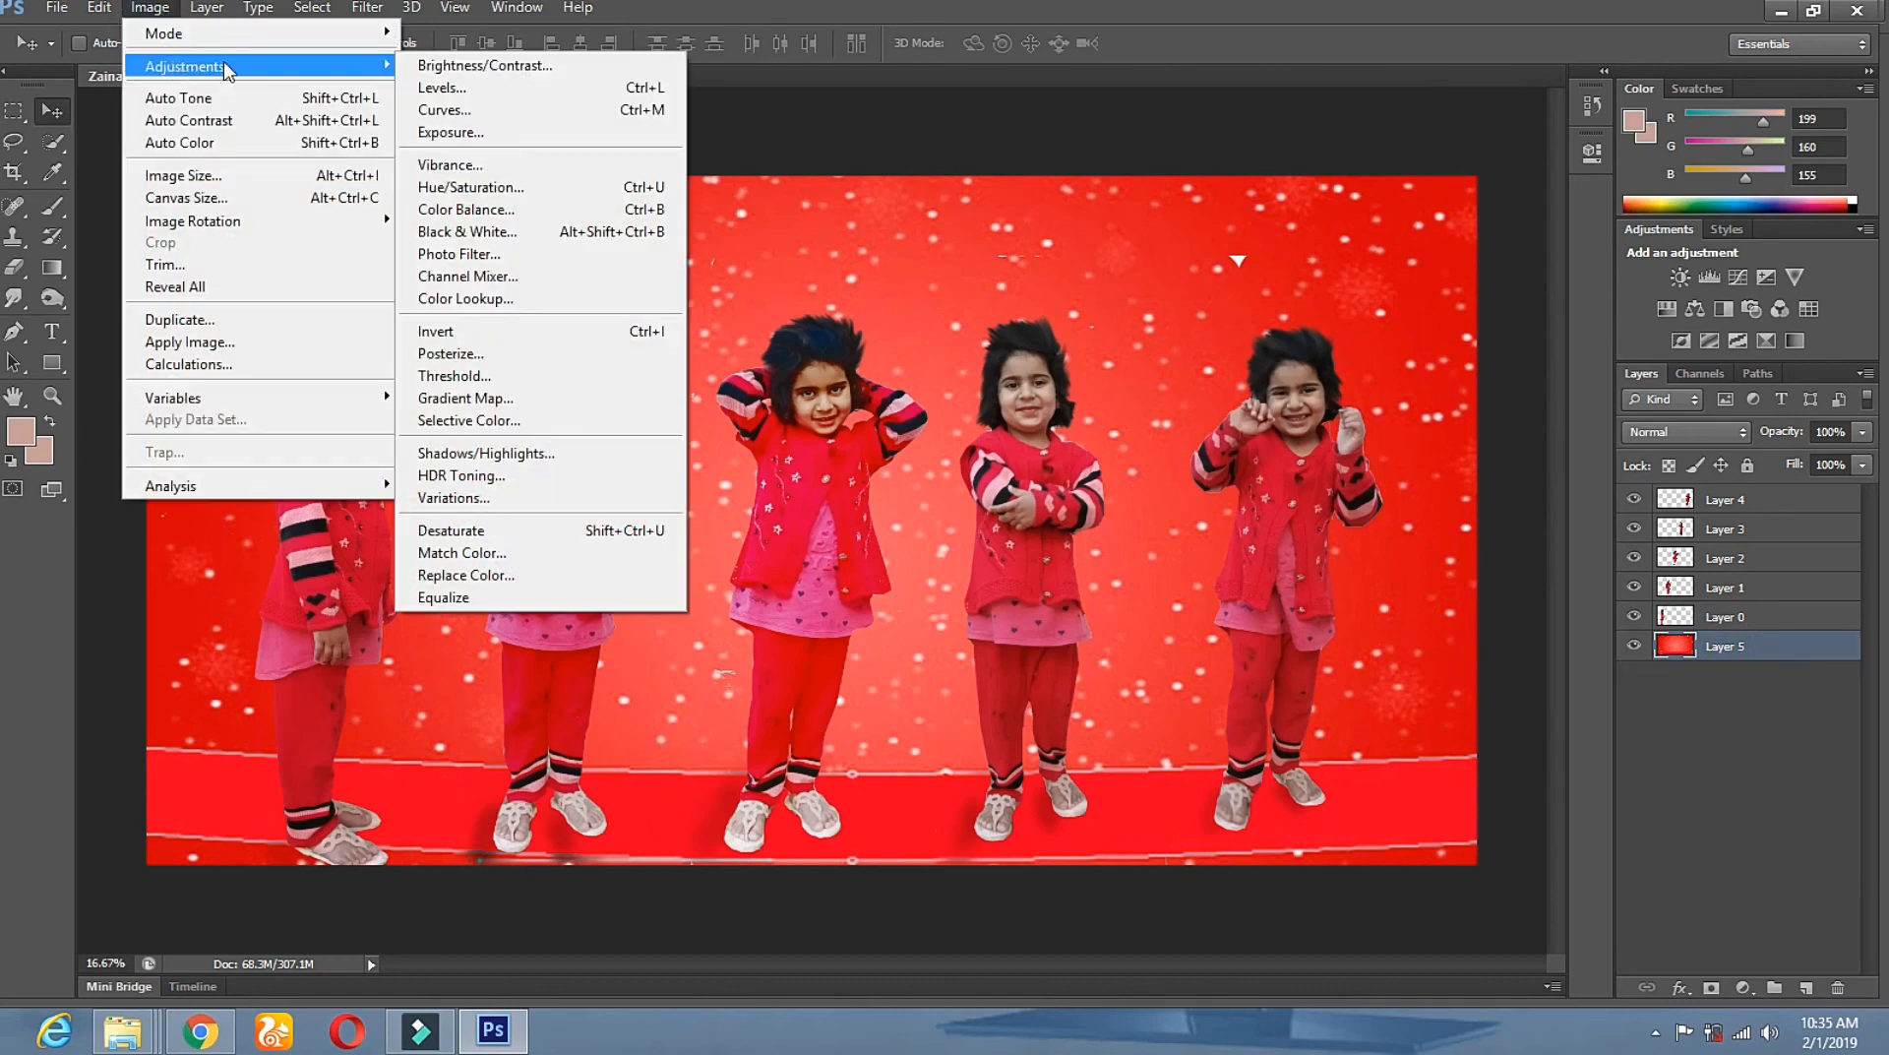
Apply Hue/Saturation to Layer 5's red sparkly backdrop at Hue +17 and Saturation +17, turning it orange.
{"action": "left_click", "coordinate": [515, 193]}
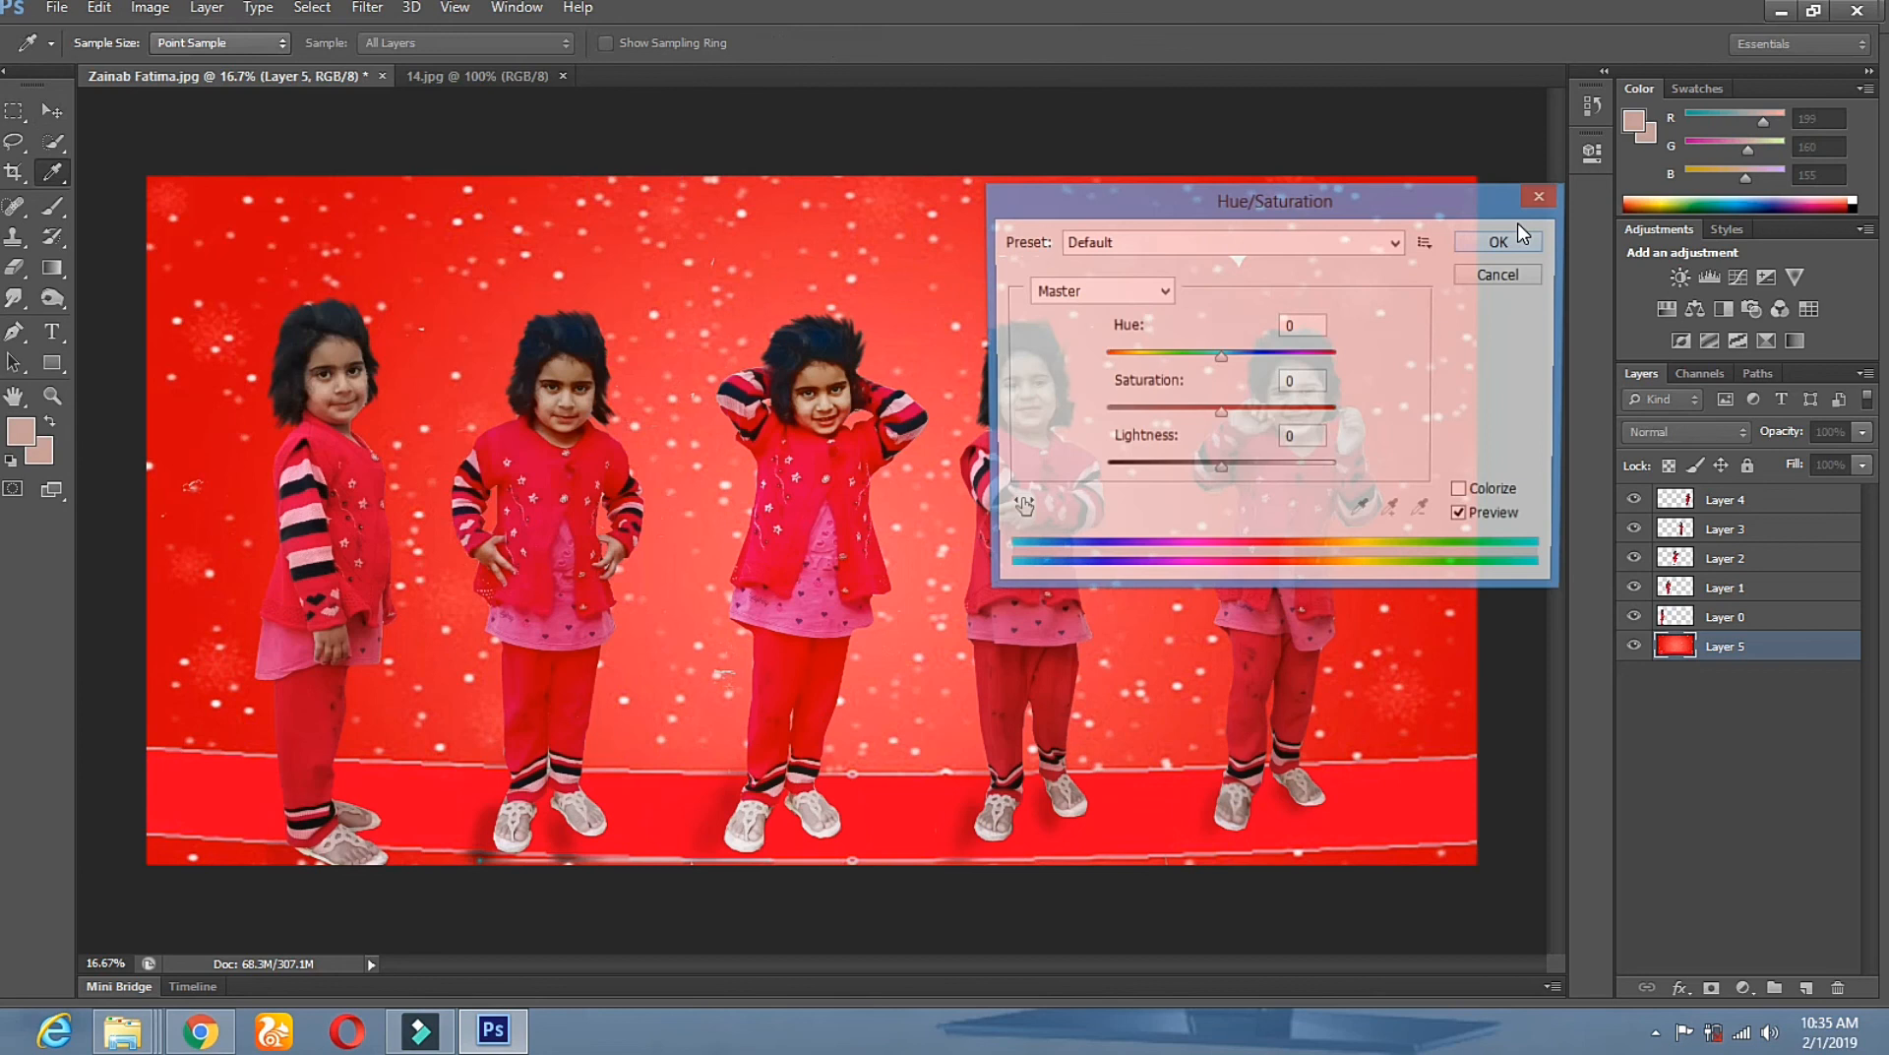
{"action": "left_click_drag", "start_coordinate": [1286, 202], "coordinate": [1628, 179]}
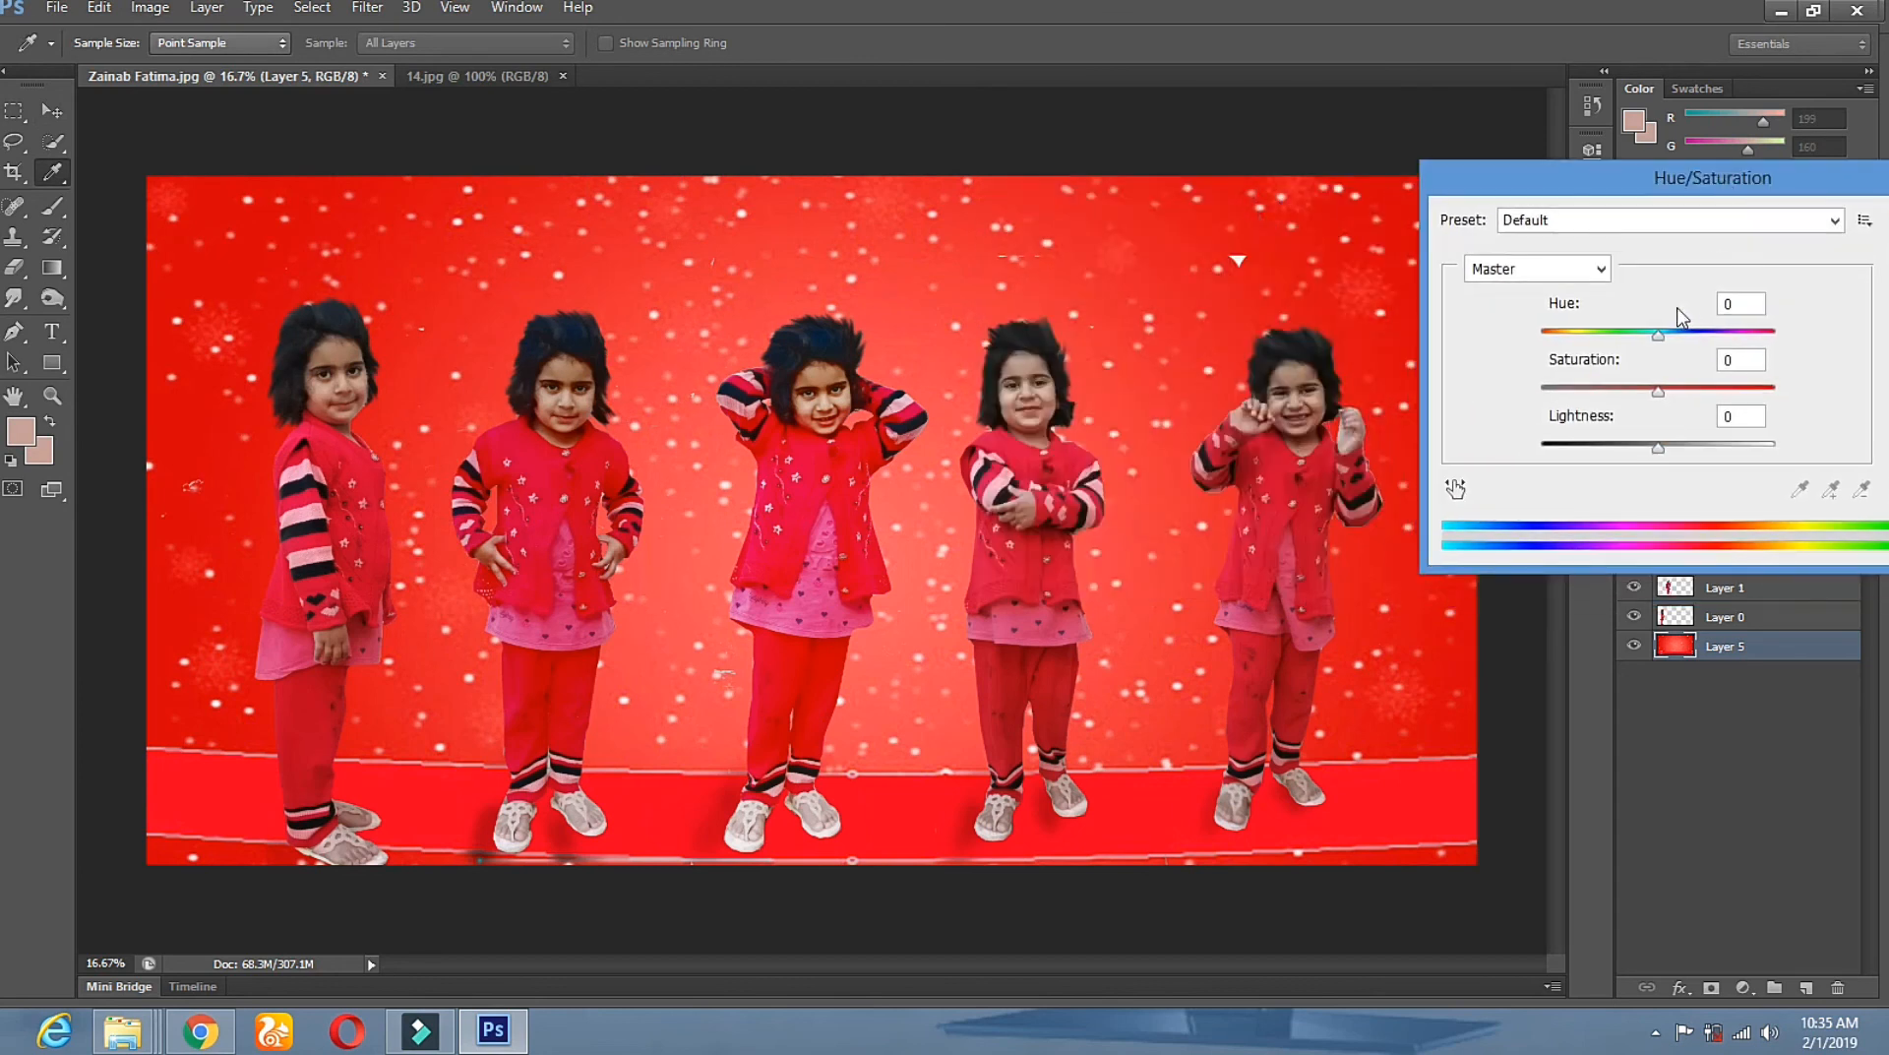
{"action": "left_click_drag", "start_coordinate": [1656, 335], "coordinate": [1526, 349]}
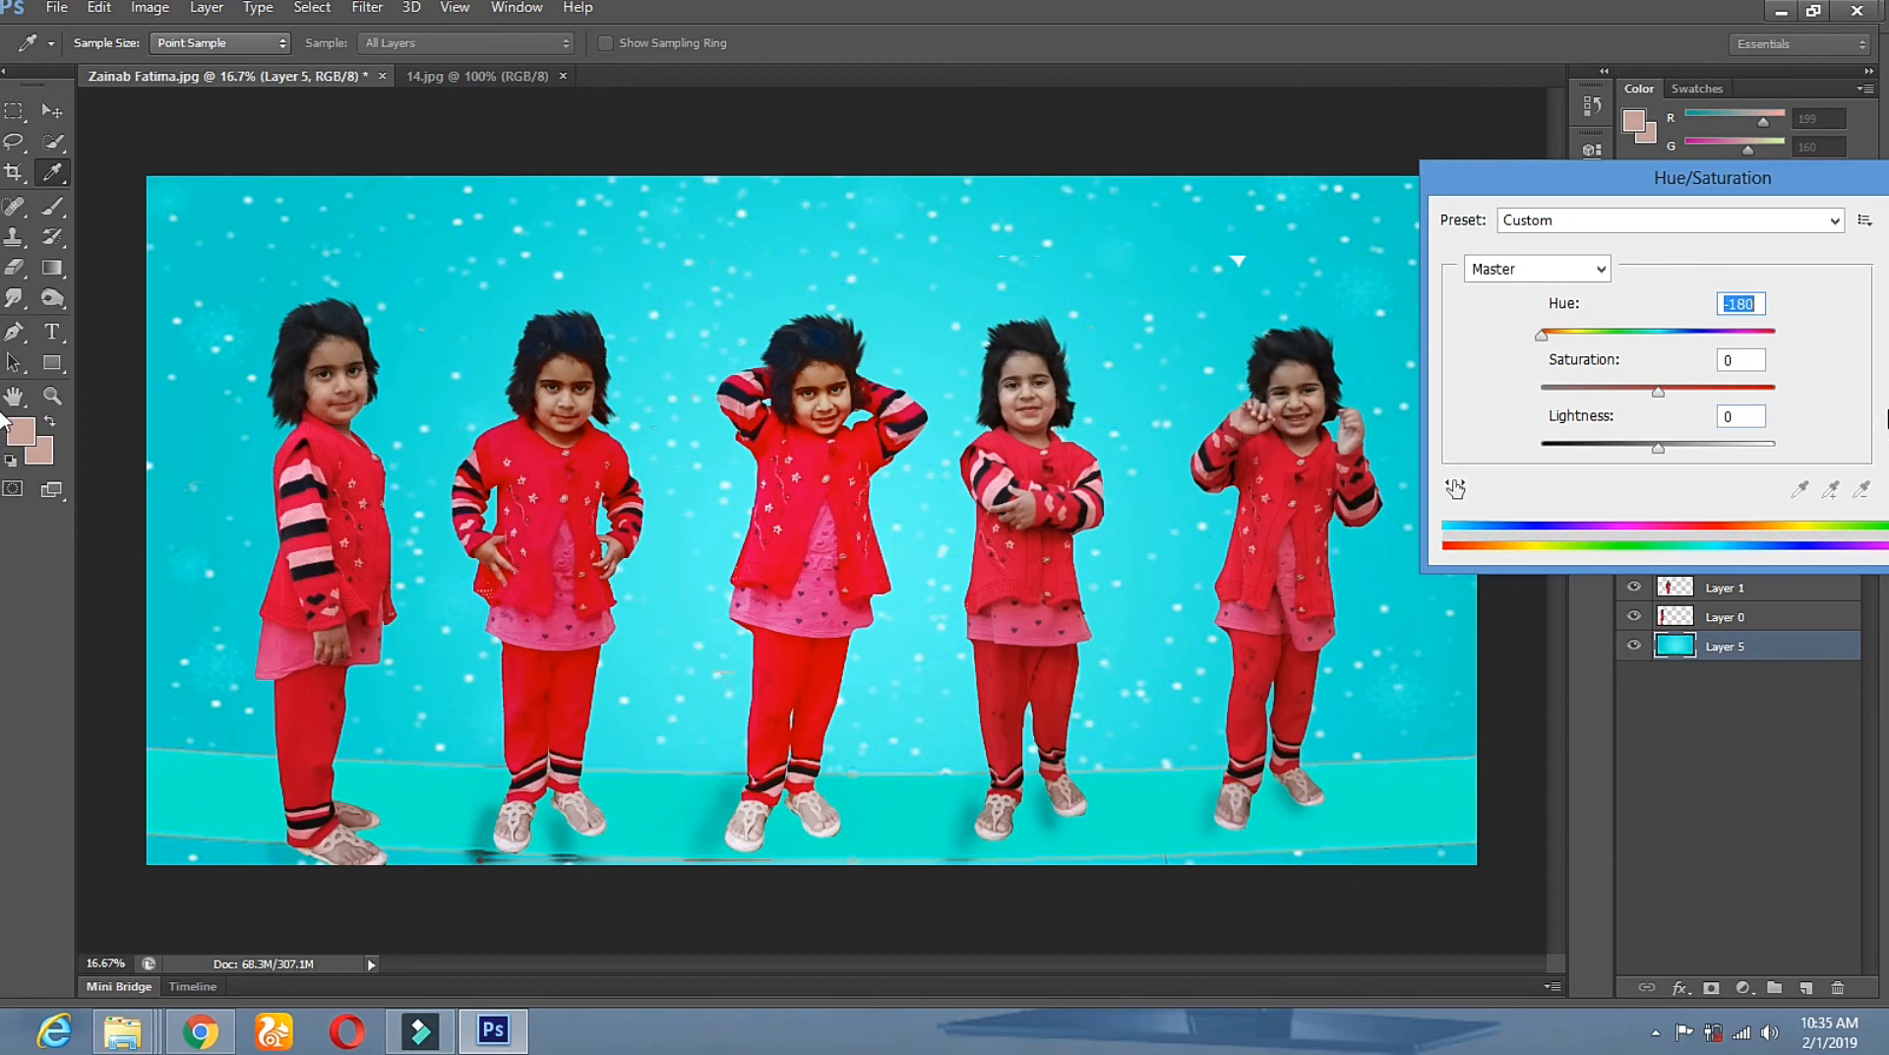
{"action": "left_click_drag", "start_coordinate": [1541, 340], "coordinate": [1571, 341]}
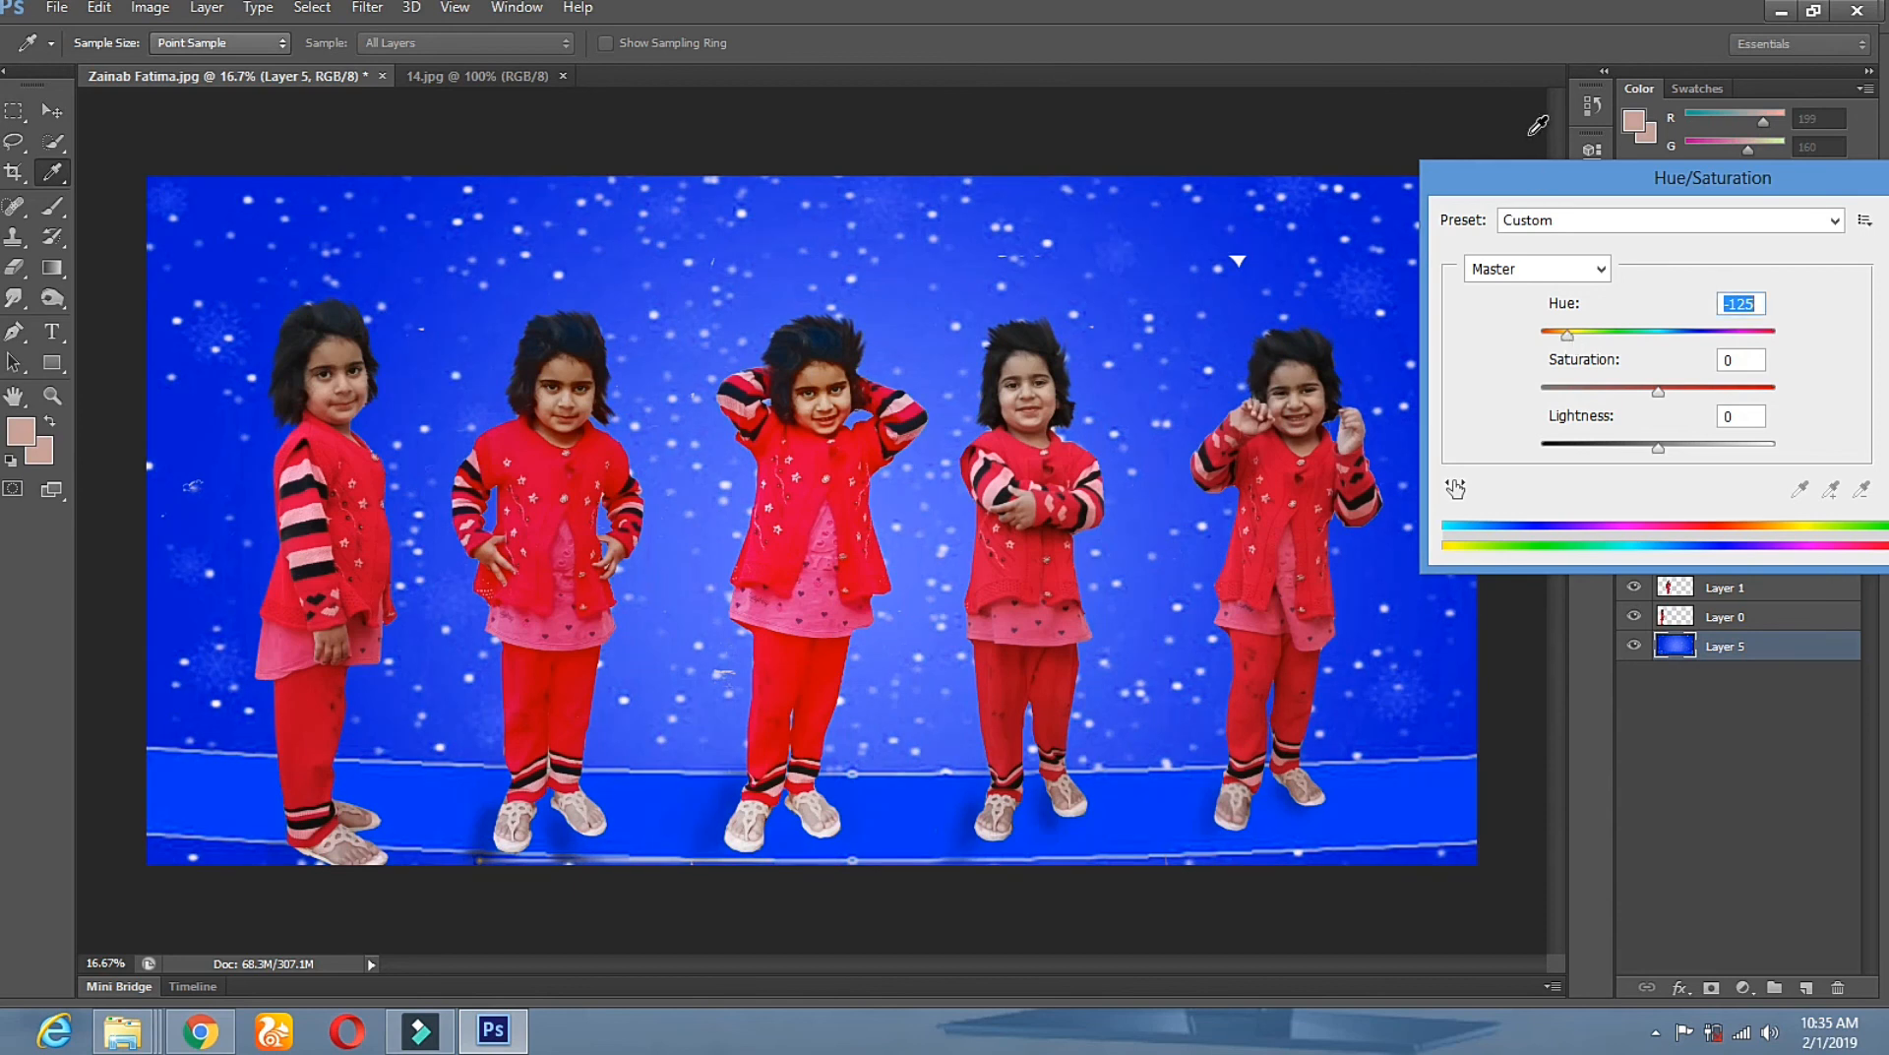
{"action": "left_click_drag", "start_coordinate": [1571, 341], "coordinate": [1706, 392]}
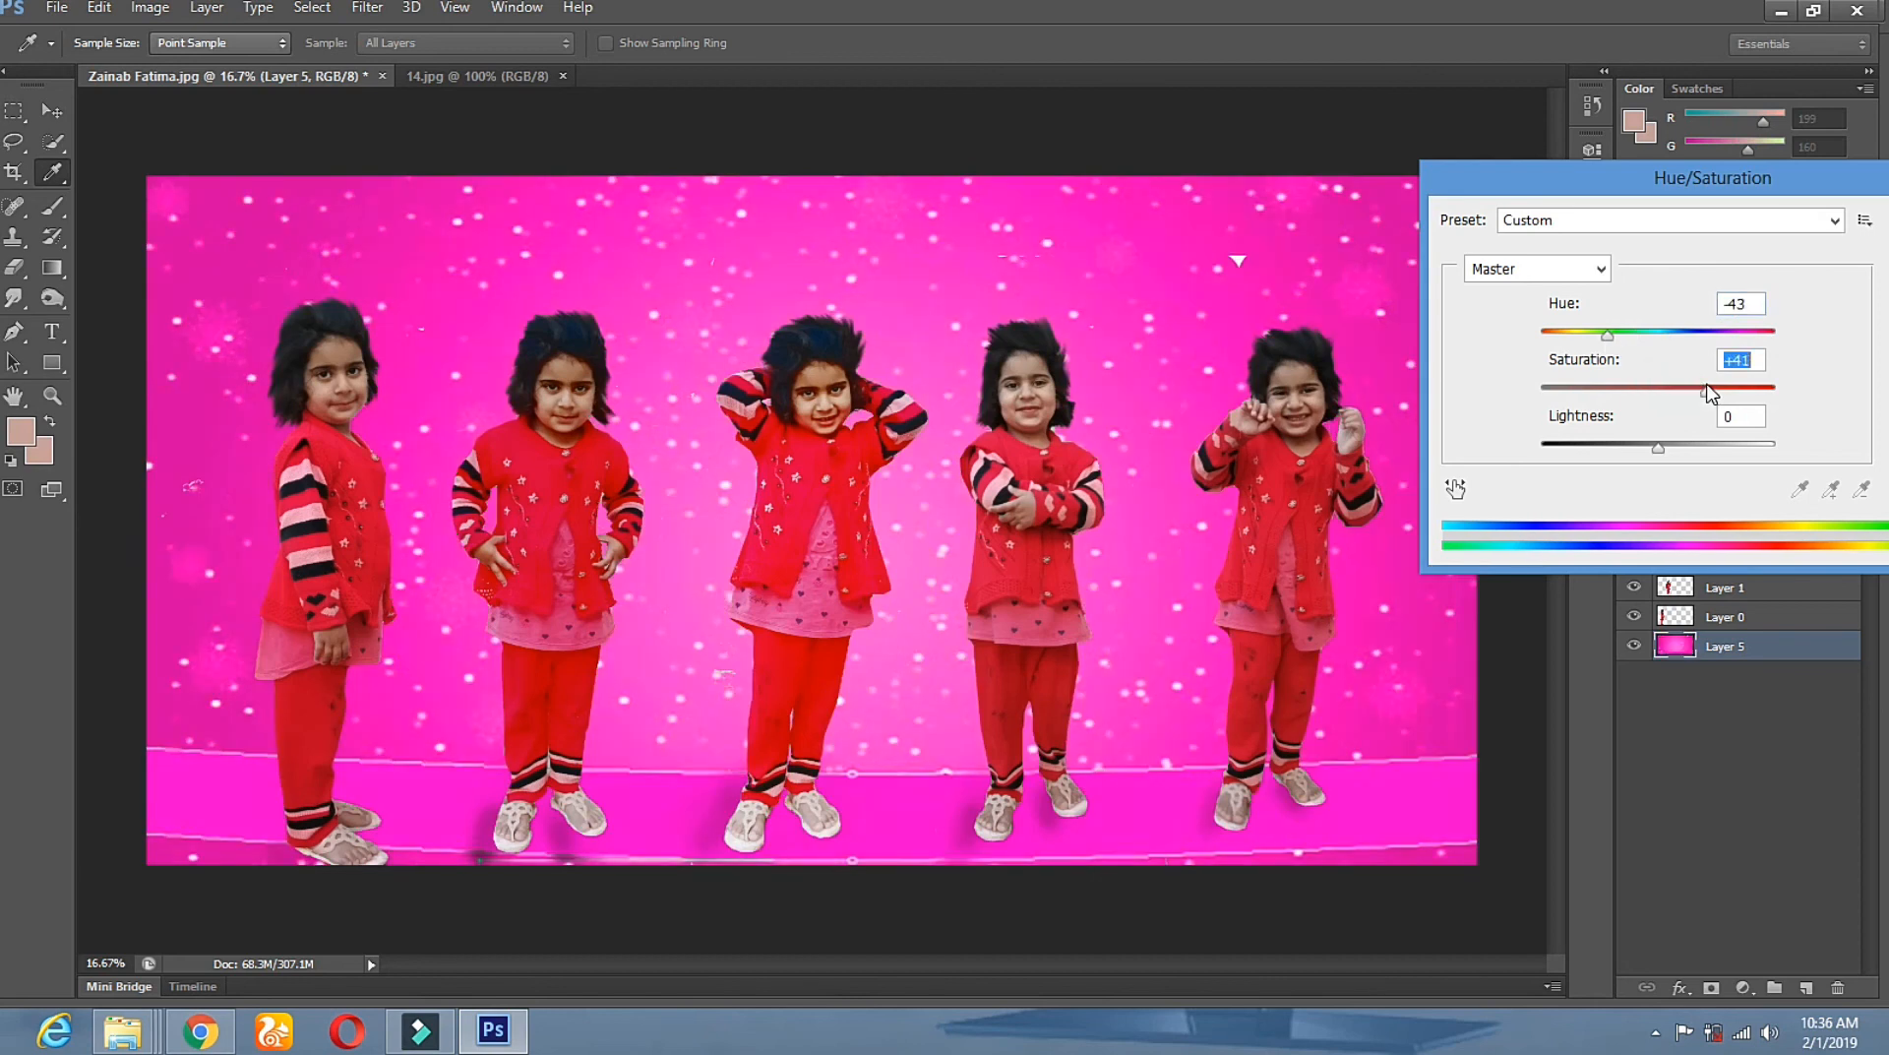
{"action": "left_click_drag", "start_coordinate": [1596, 331], "coordinate": [1681, 339]}
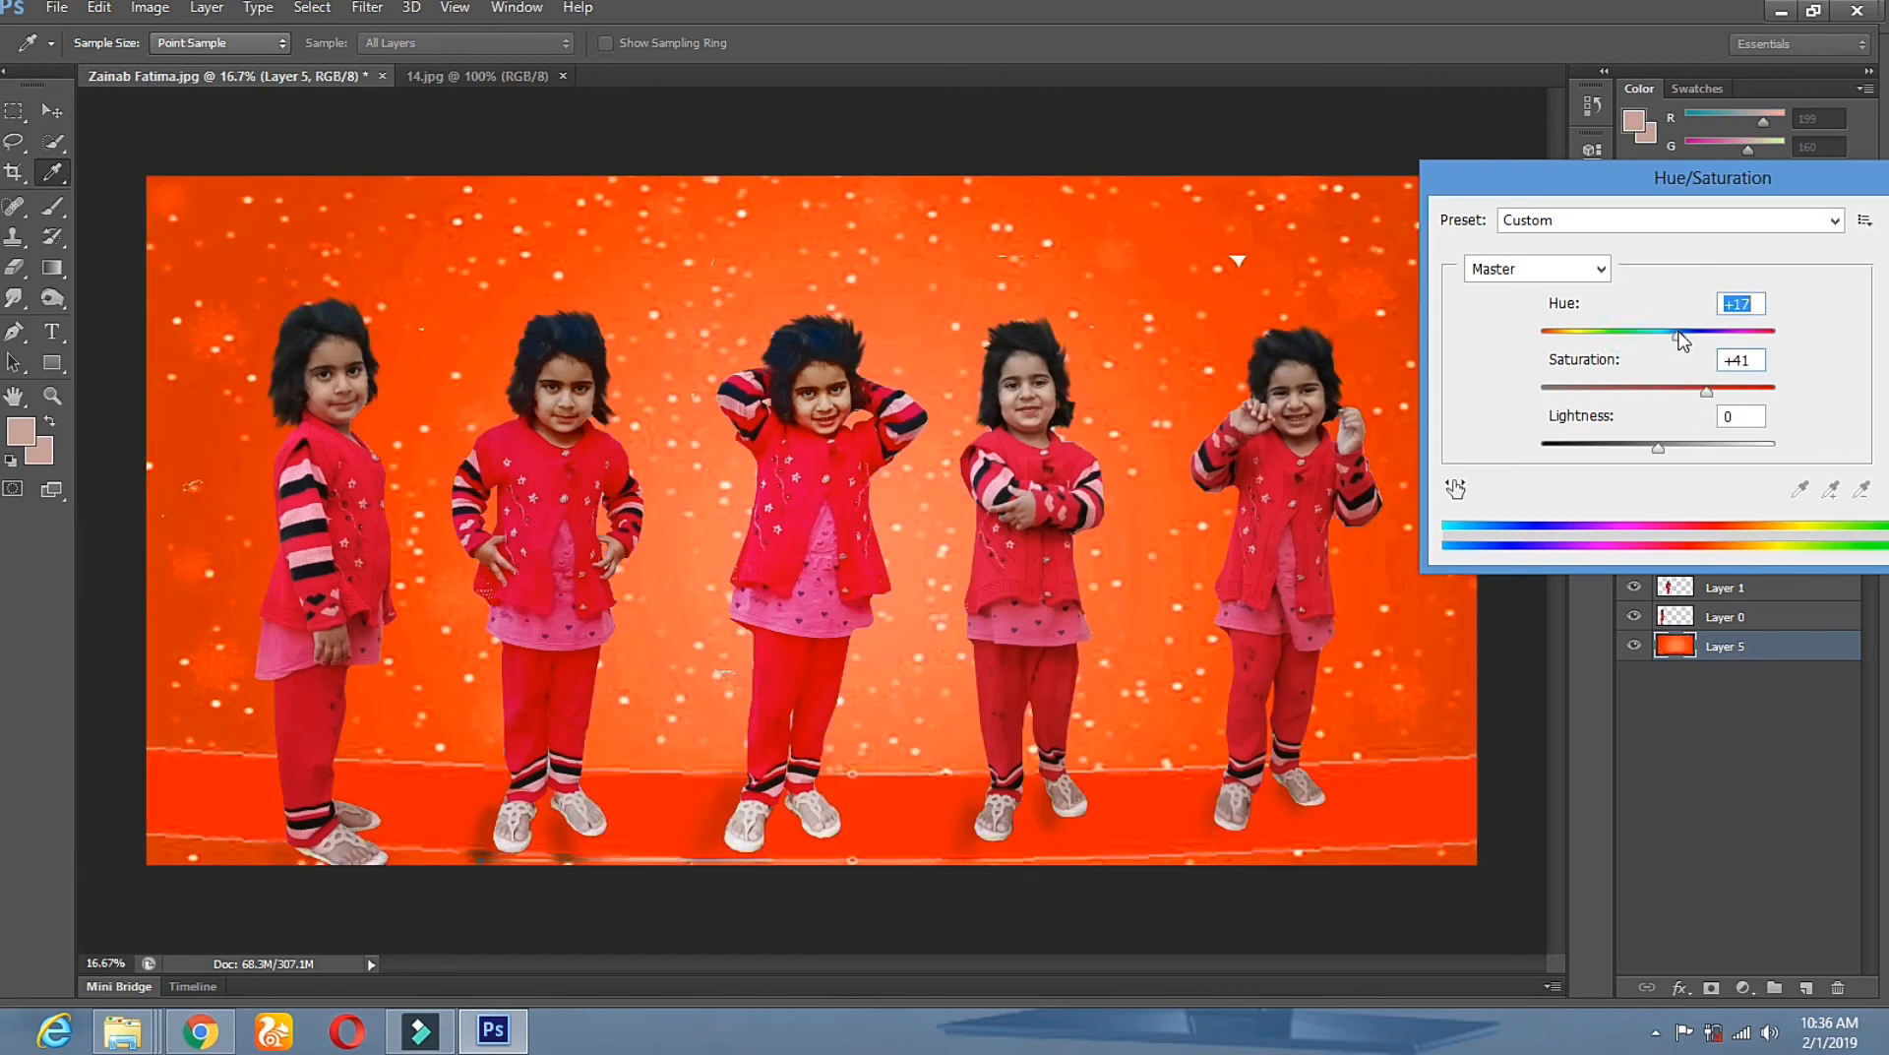
{"action": "left_click_drag", "start_coordinate": [1842, 193], "coordinate": [1650, 211]}
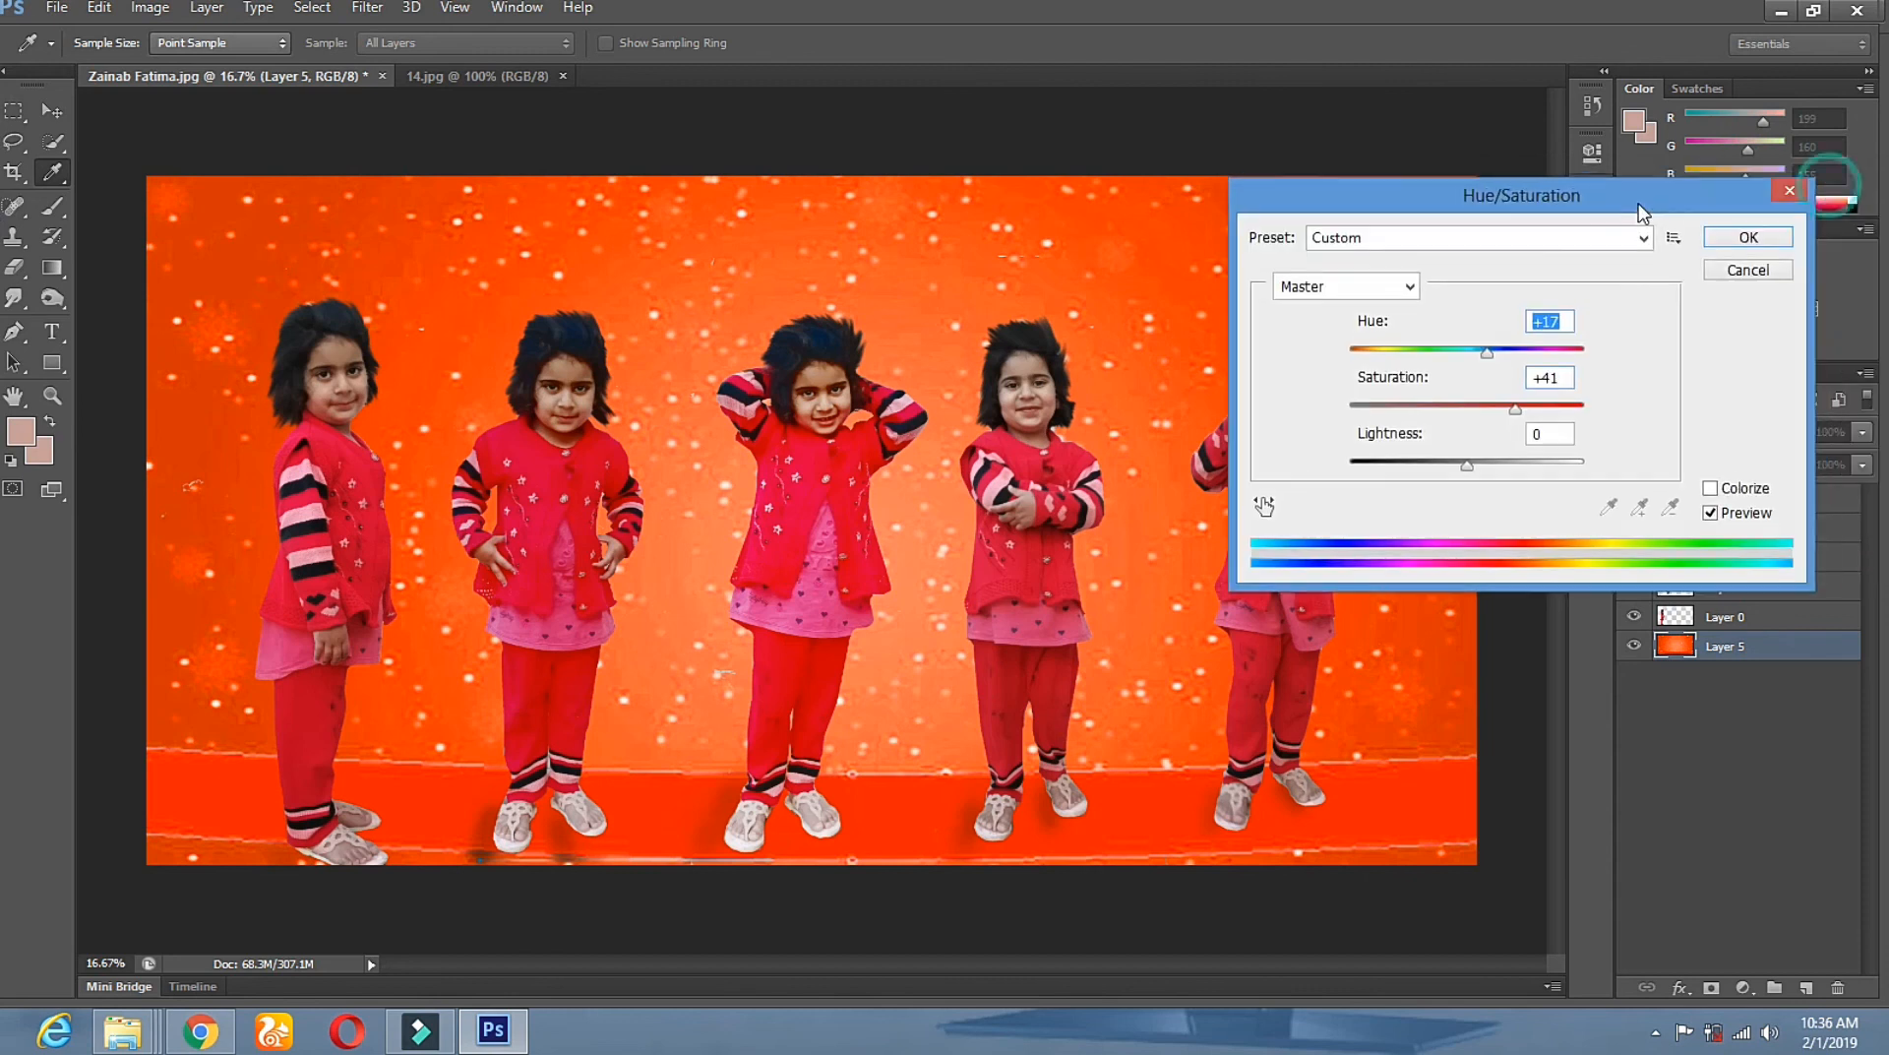
{"action": "left_click", "coordinate": [1487, 408]}
{"action": "mouse_move", "coordinate": [1487, 350]}
{"action": "left_mouse_down"}
{"action": "mouse_move", "coordinate": [1503, 348]}
{"action": "mouse_move", "coordinate": [1487, 354]}
{"action": "left_mouse_up"}
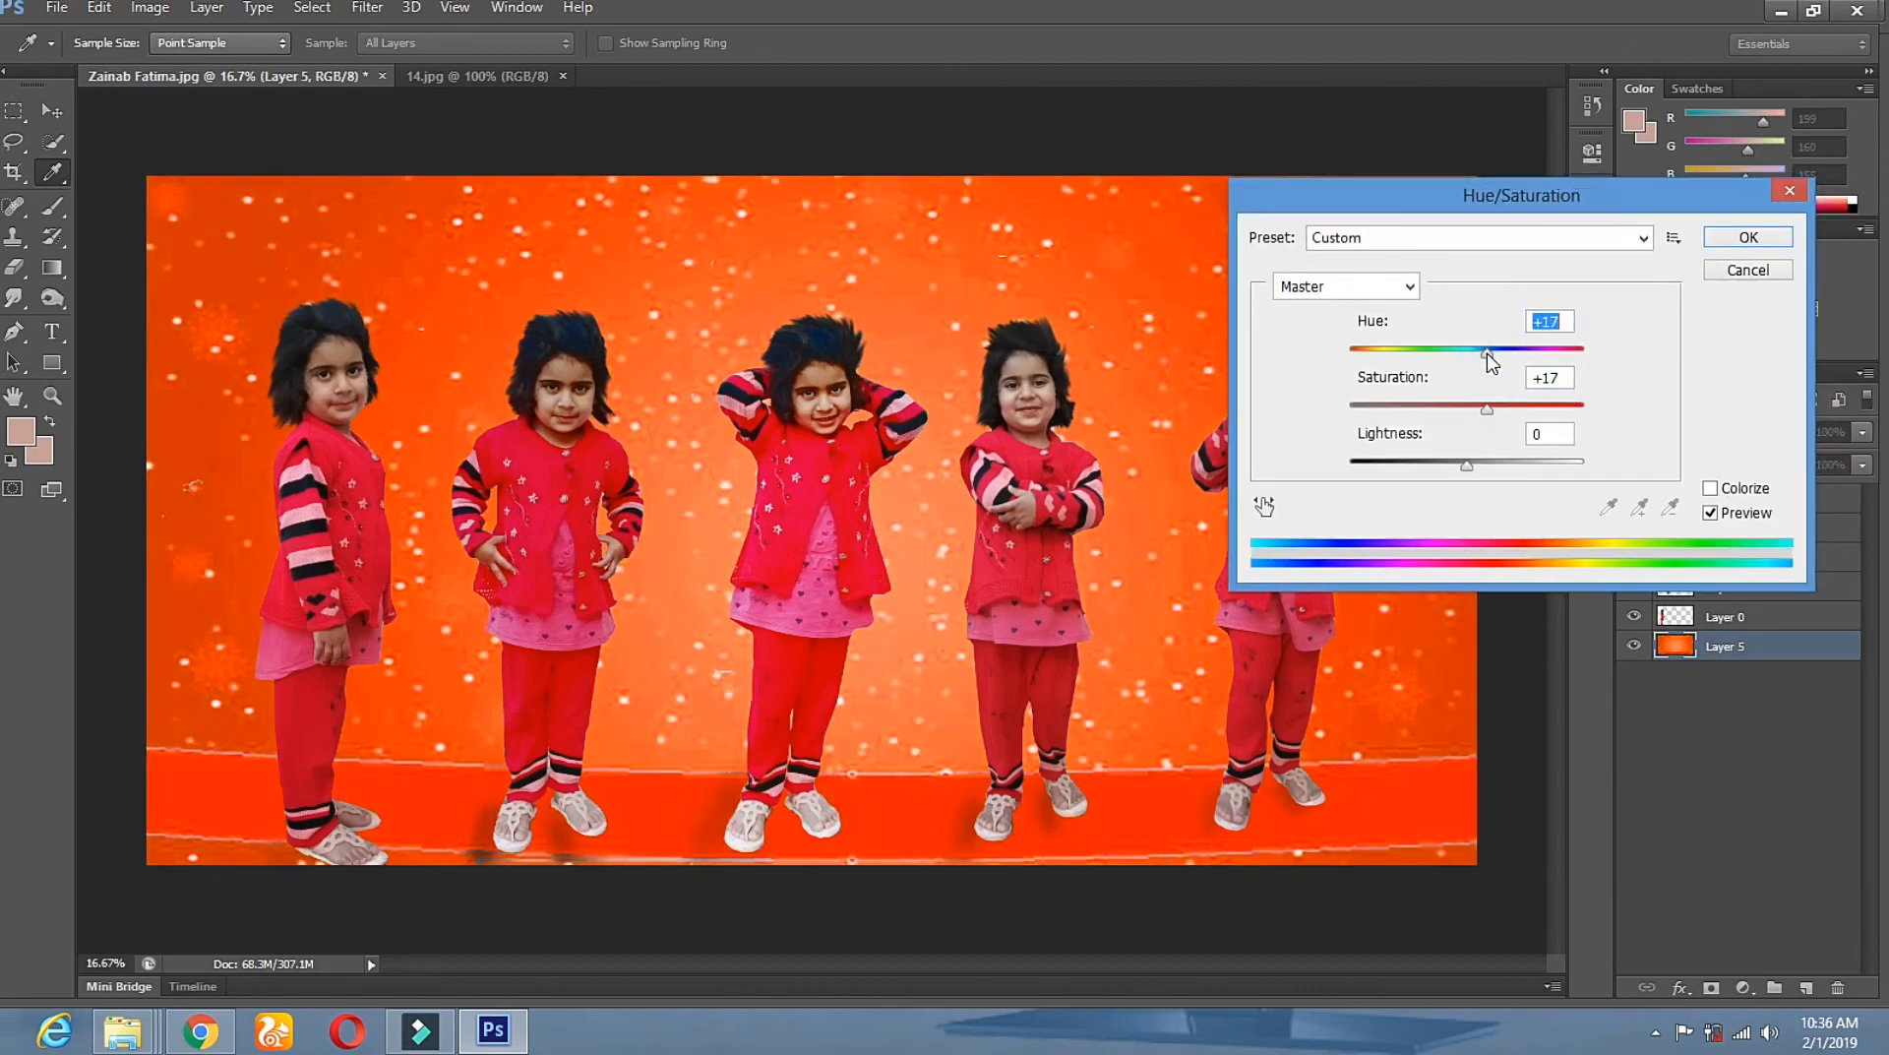
{"action": "left_click", "coordinate": [1756, 236]}
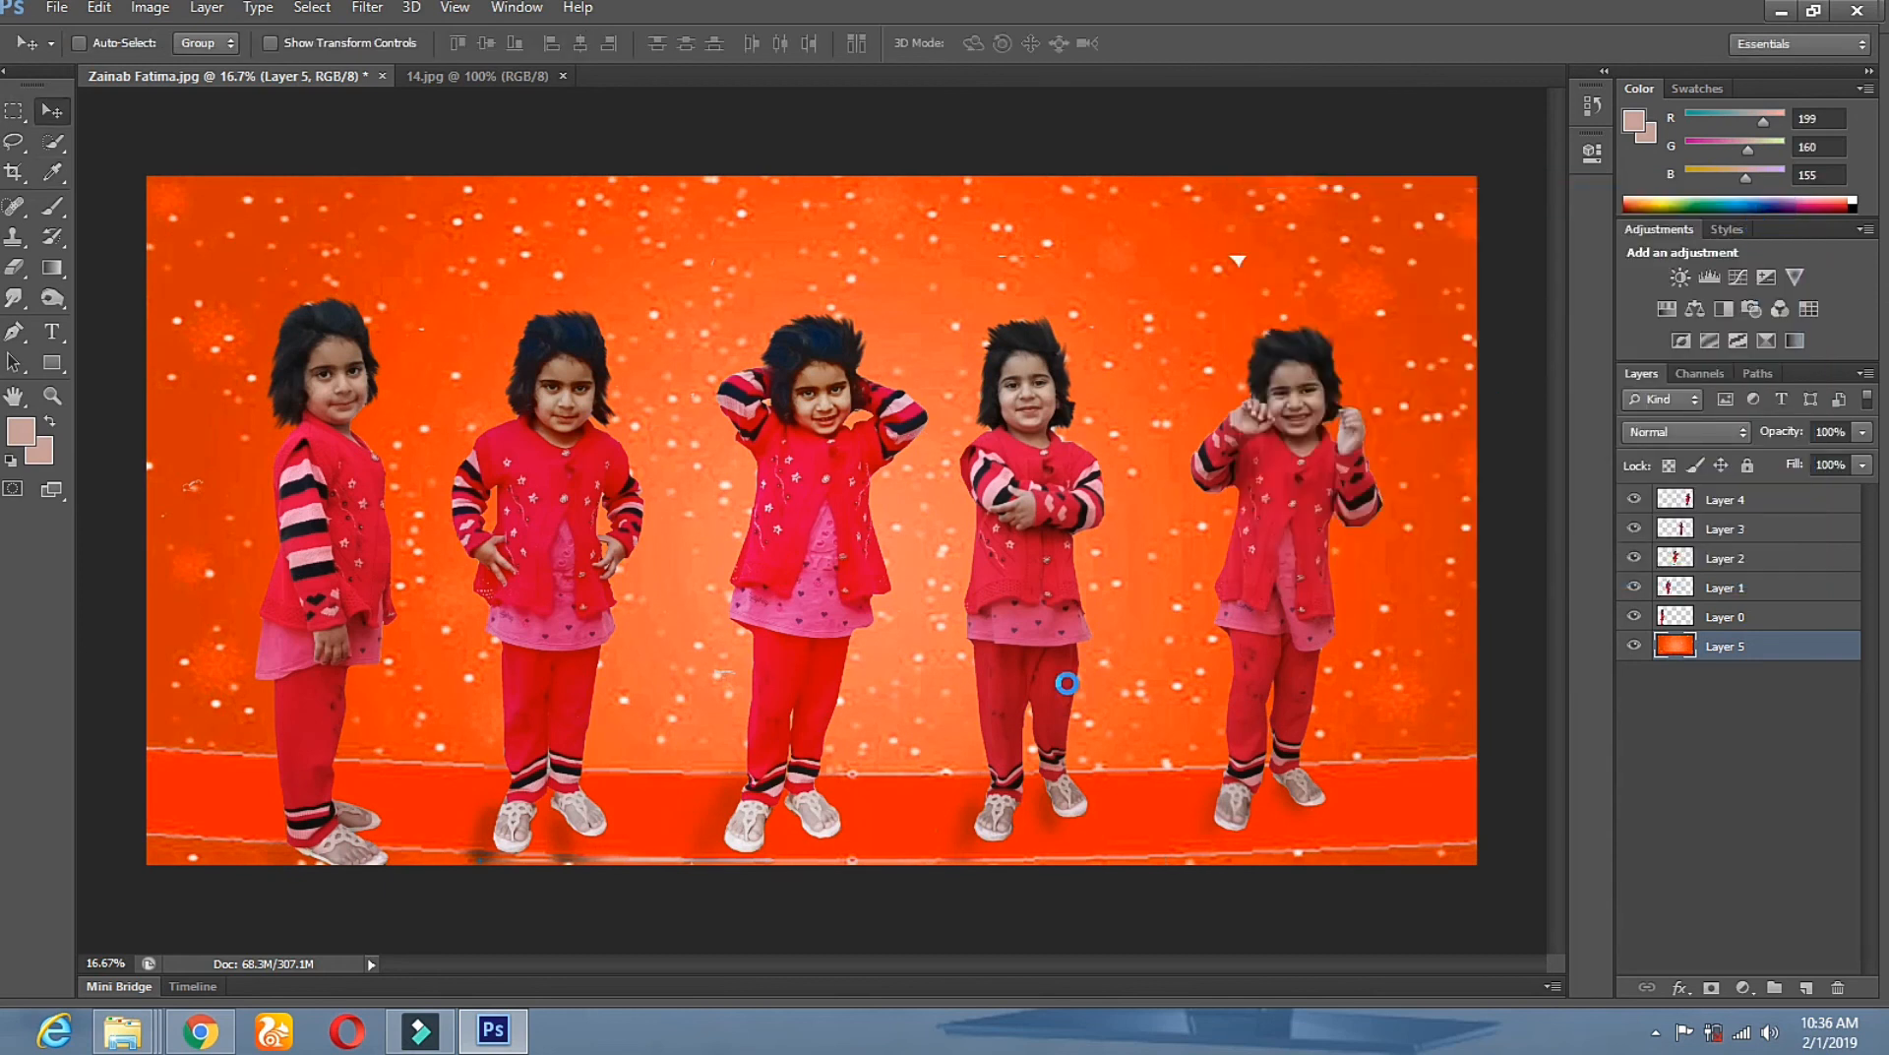
Save as Photoshop PSD 'plz Subscribe Channel tHANK U.psd' on the Desktop, accepting maximized compatibility.
{"action": "left_click", "coordinate": [56, 8]}
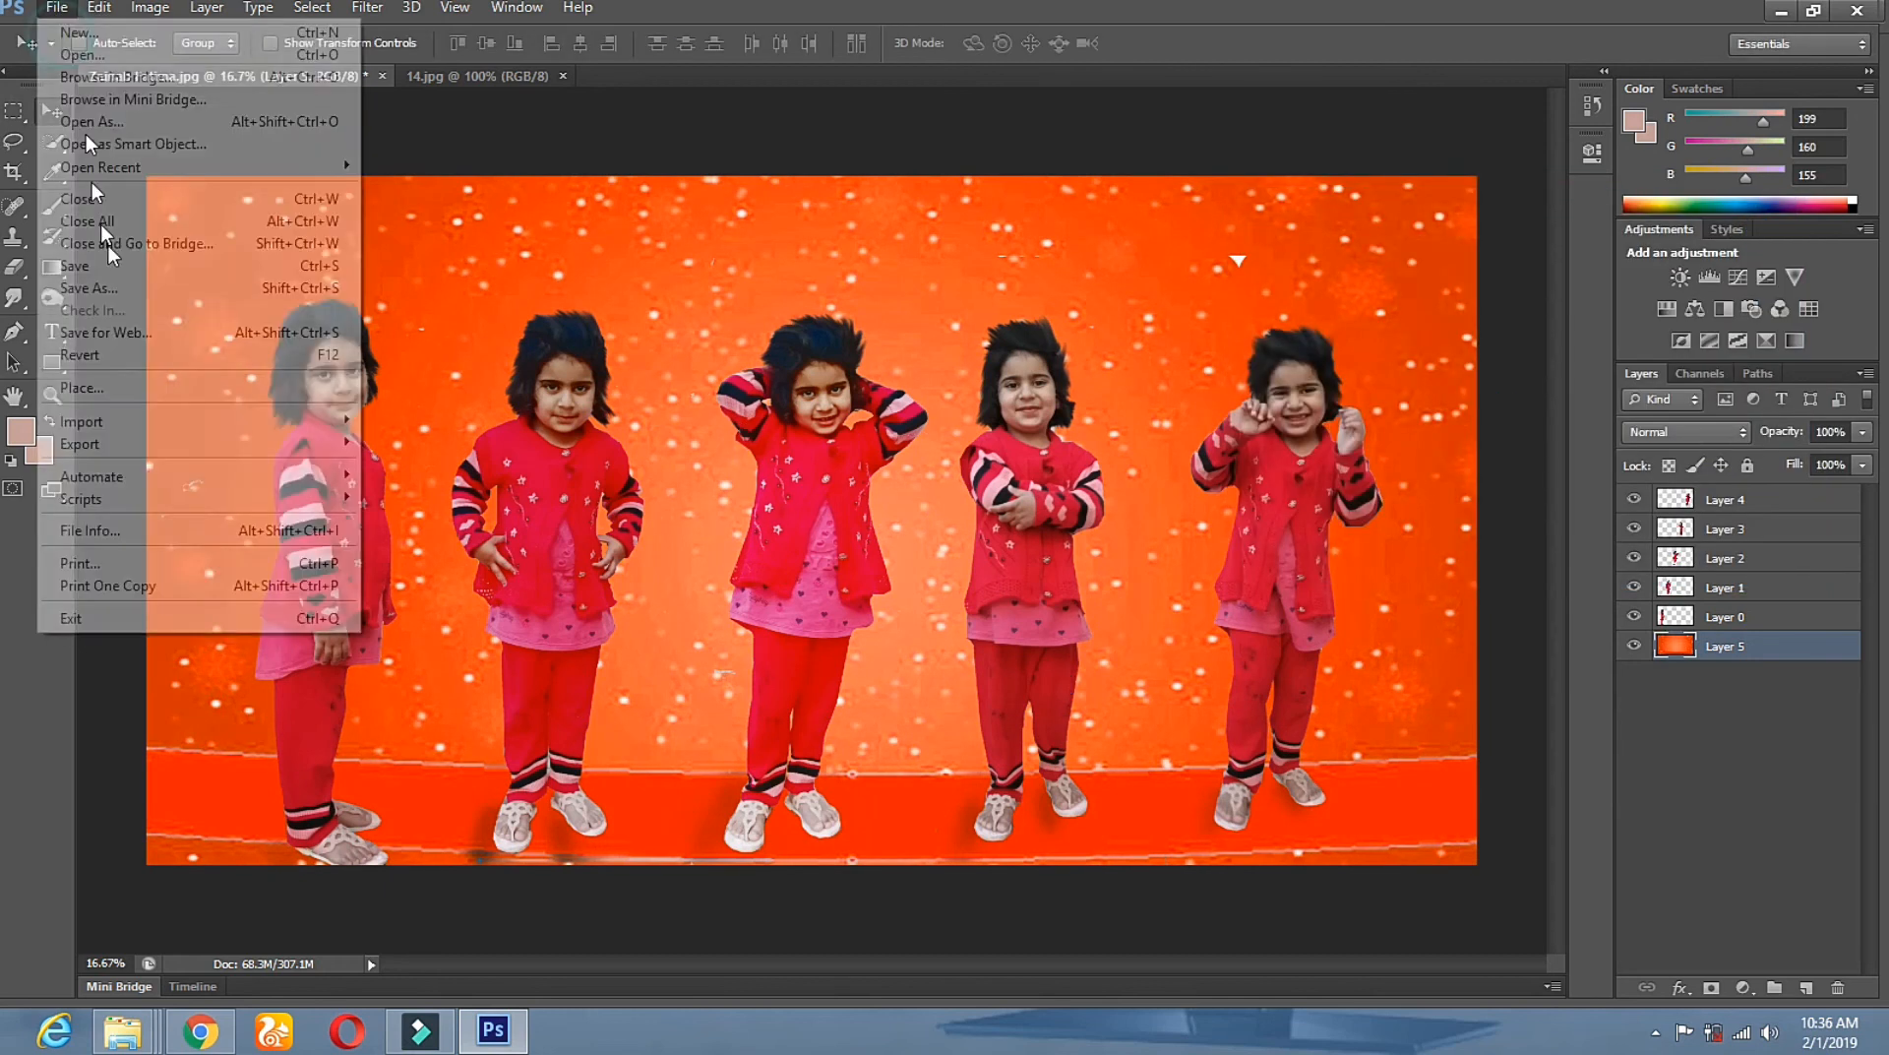
{"action": "left_click", "coordinate": [163, 289]}
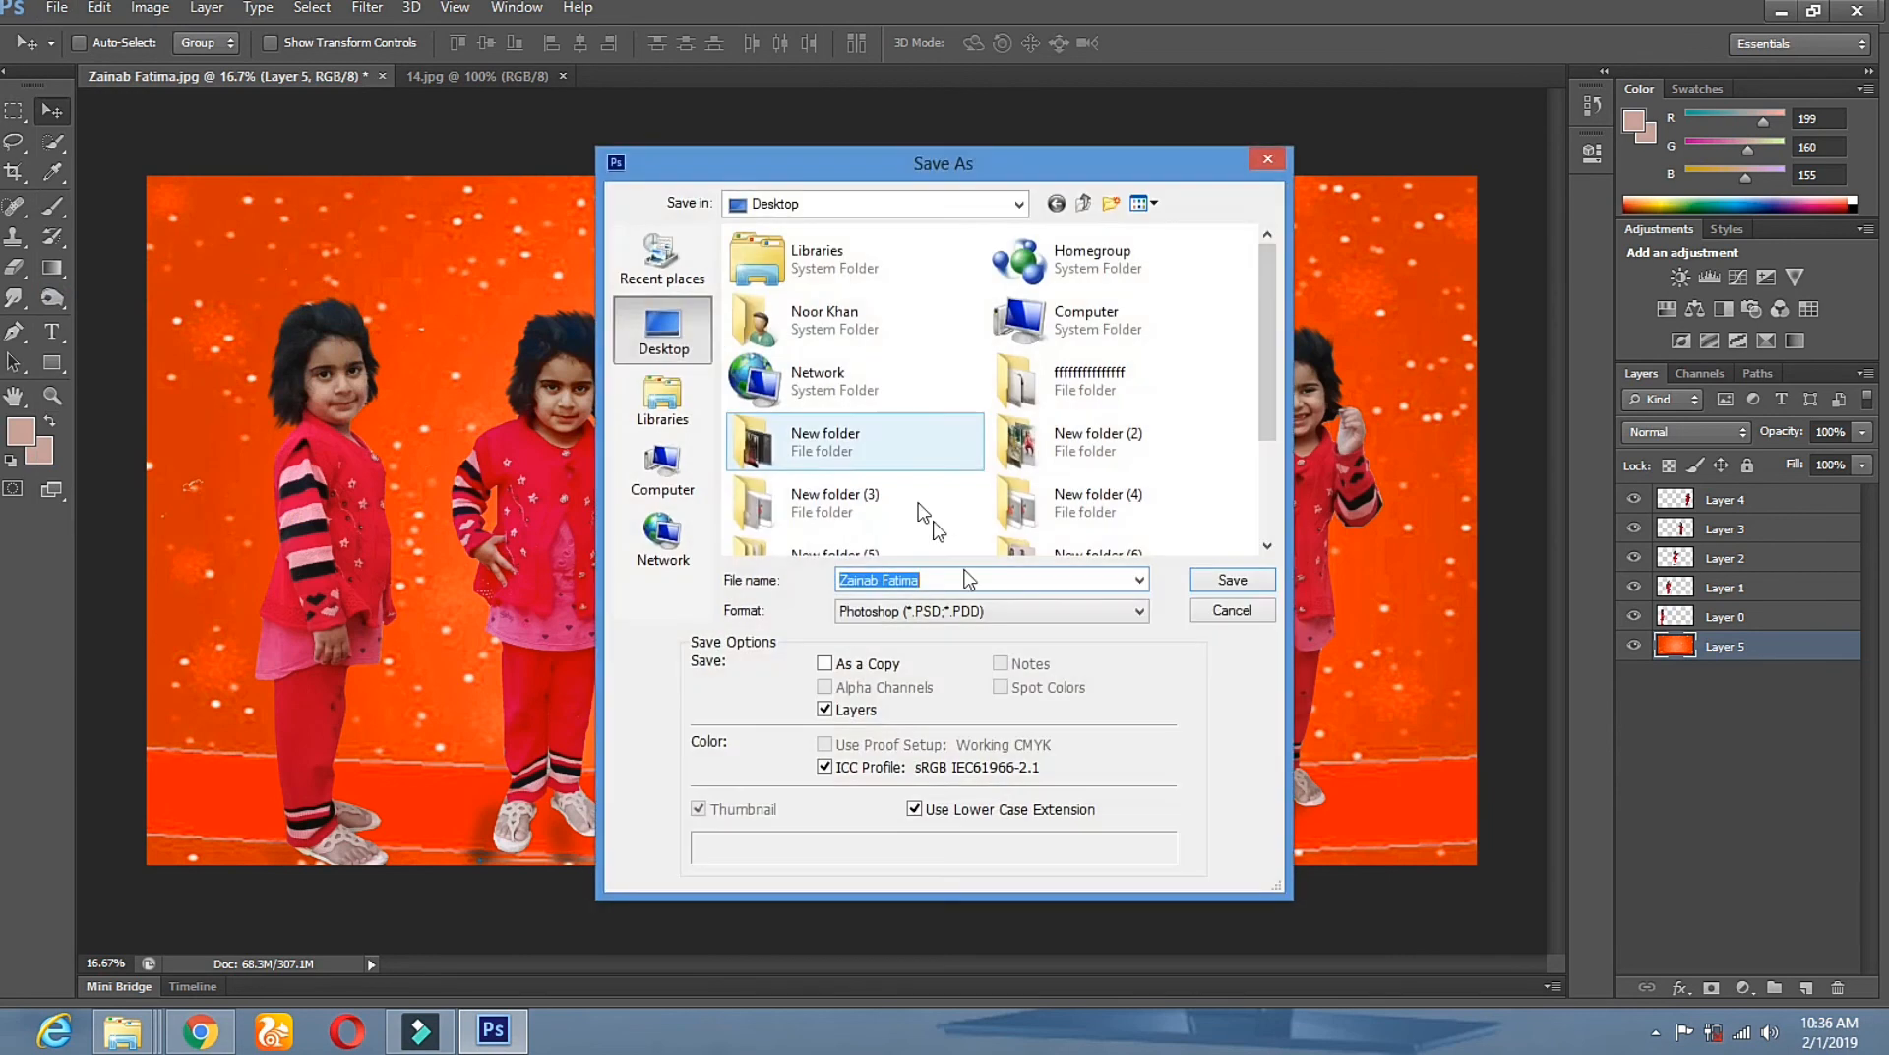
{"action": "type", "text": "plz Subscribe Channel tHANK U"}
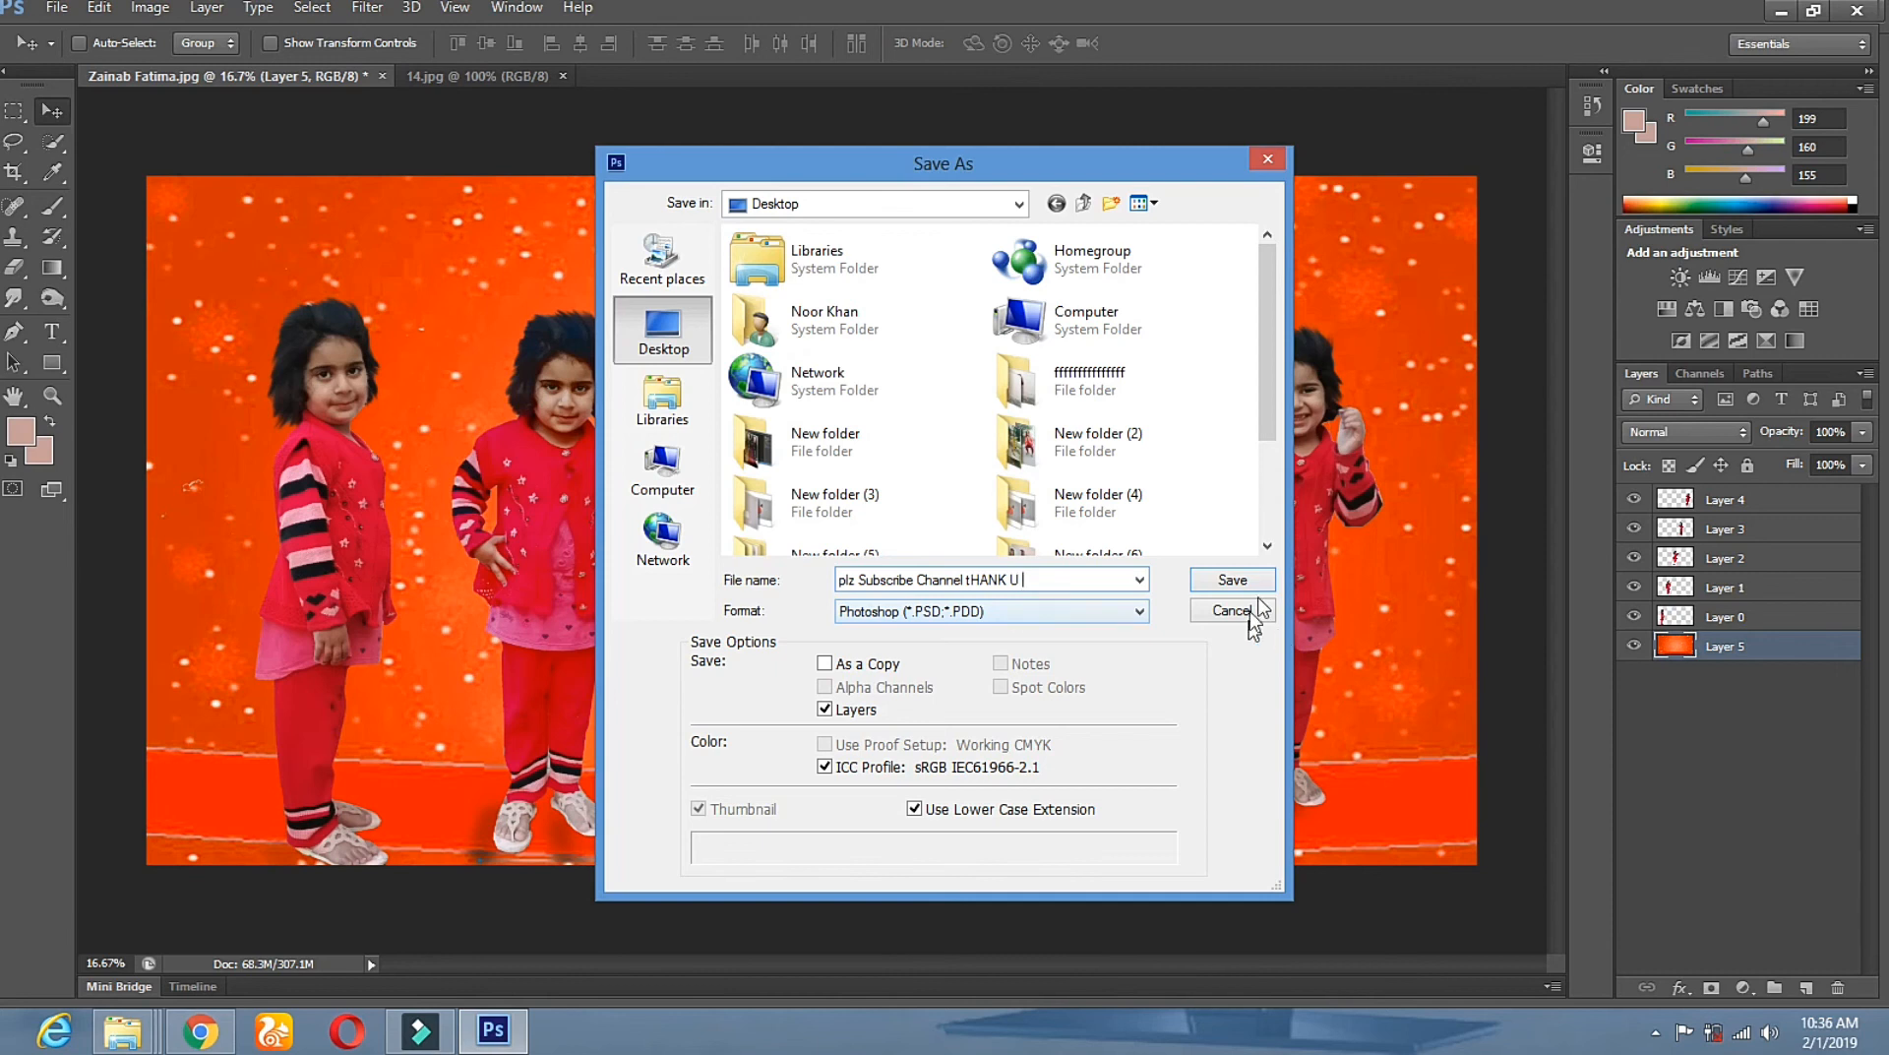
{"action": "left_click", "coordinate": [1260, 583]}
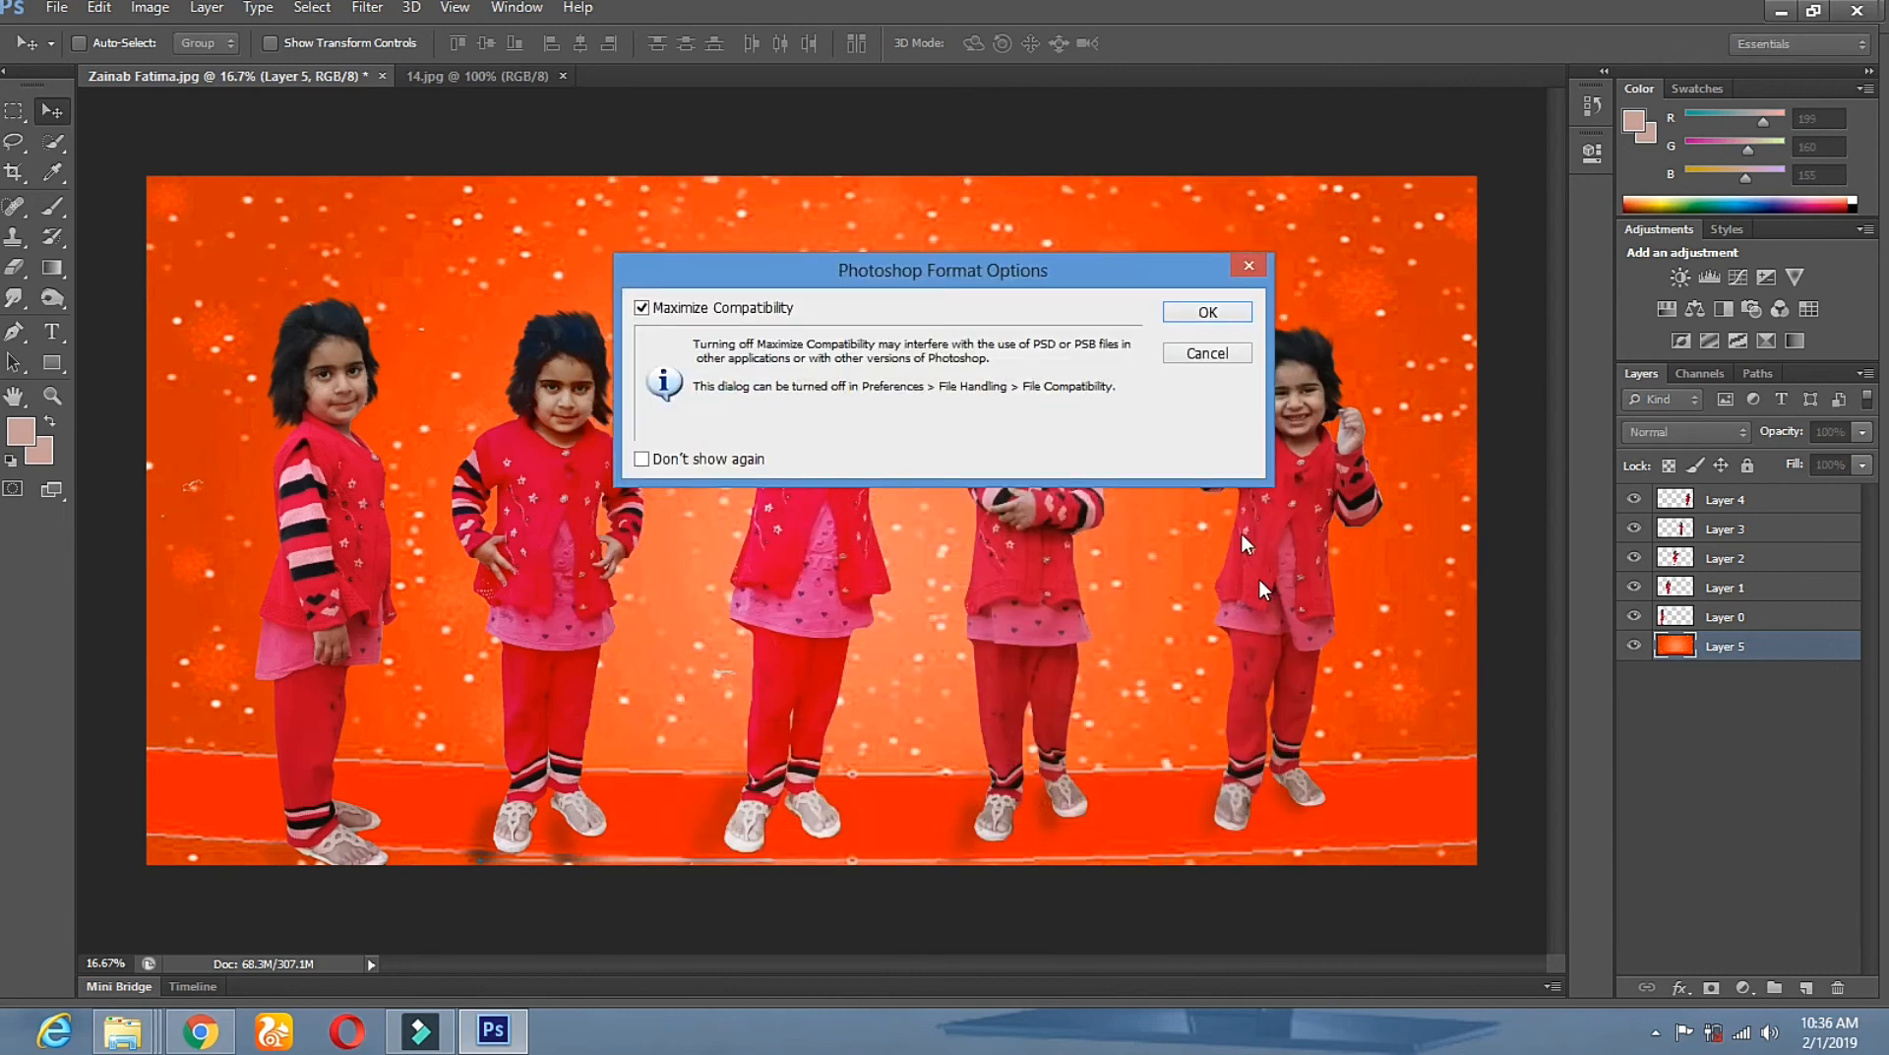
{"action": "left_click", "coordinate": [1211, 311]}
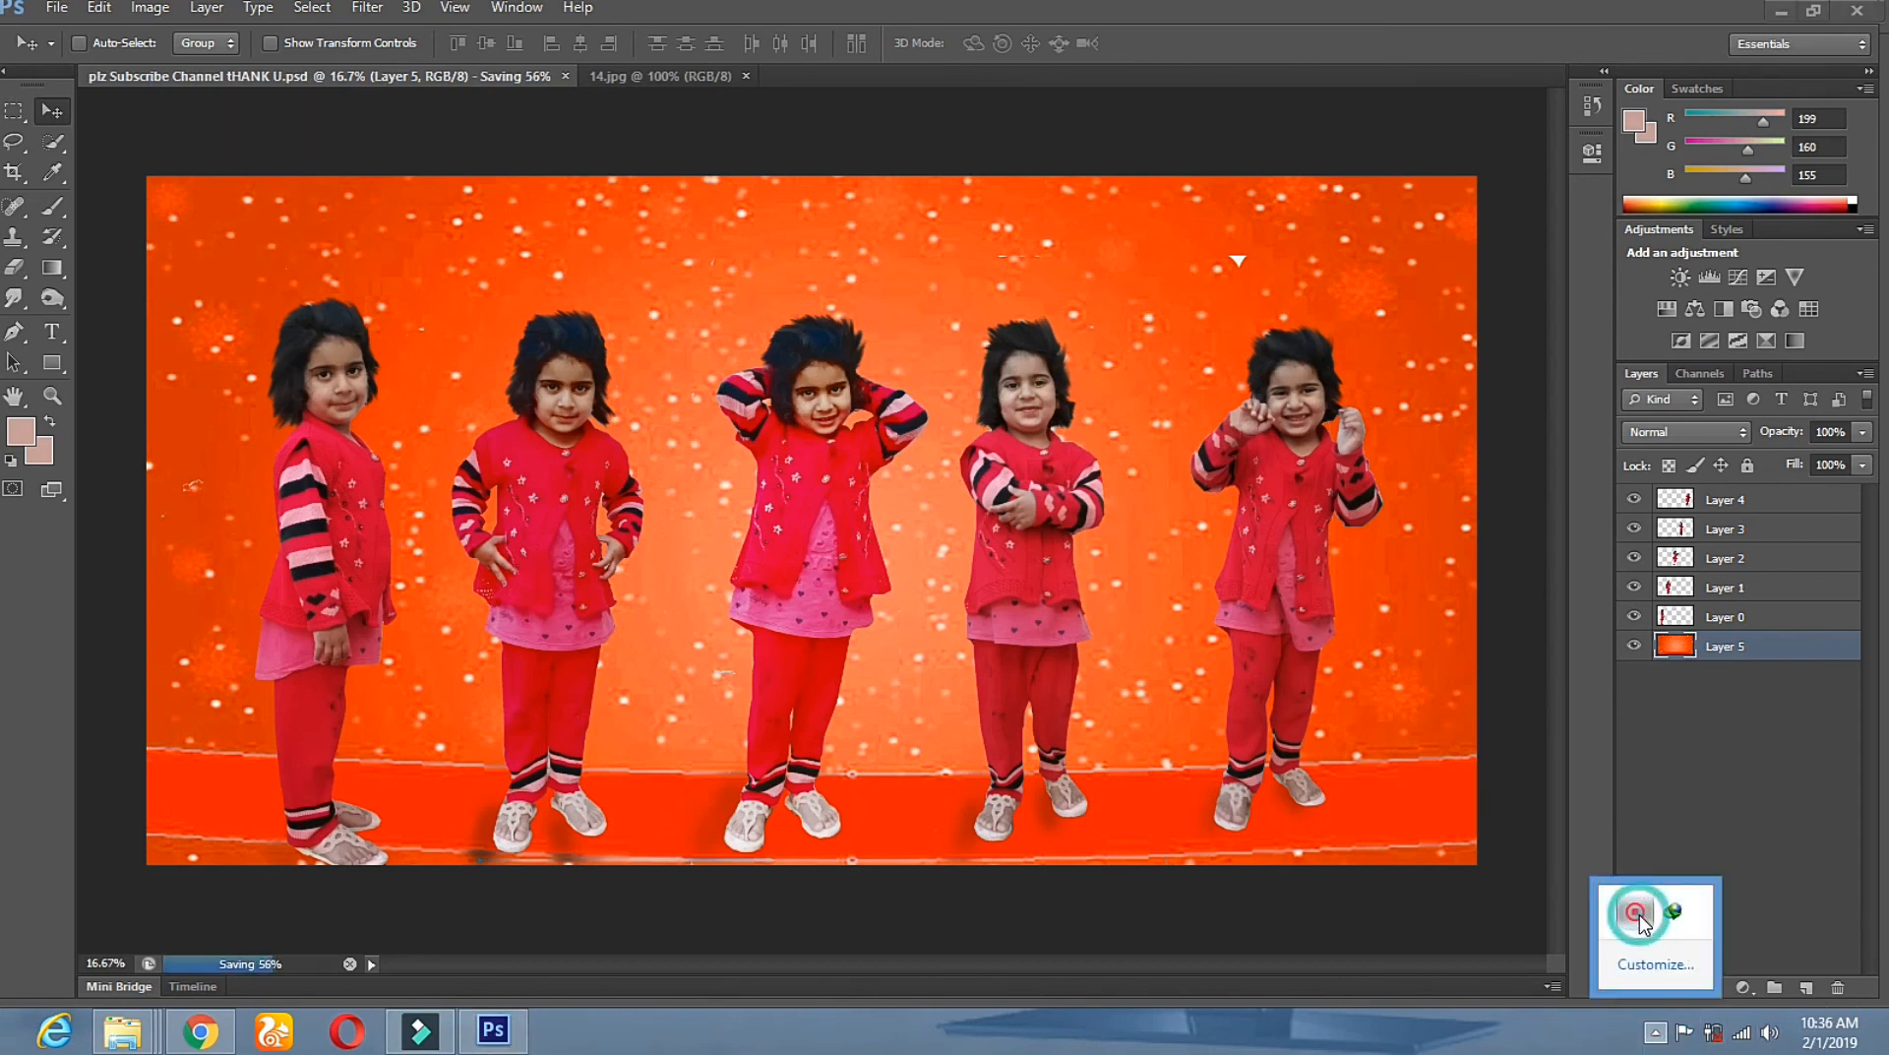
{"action": "left_click", "coordinate": [1691, 925]}
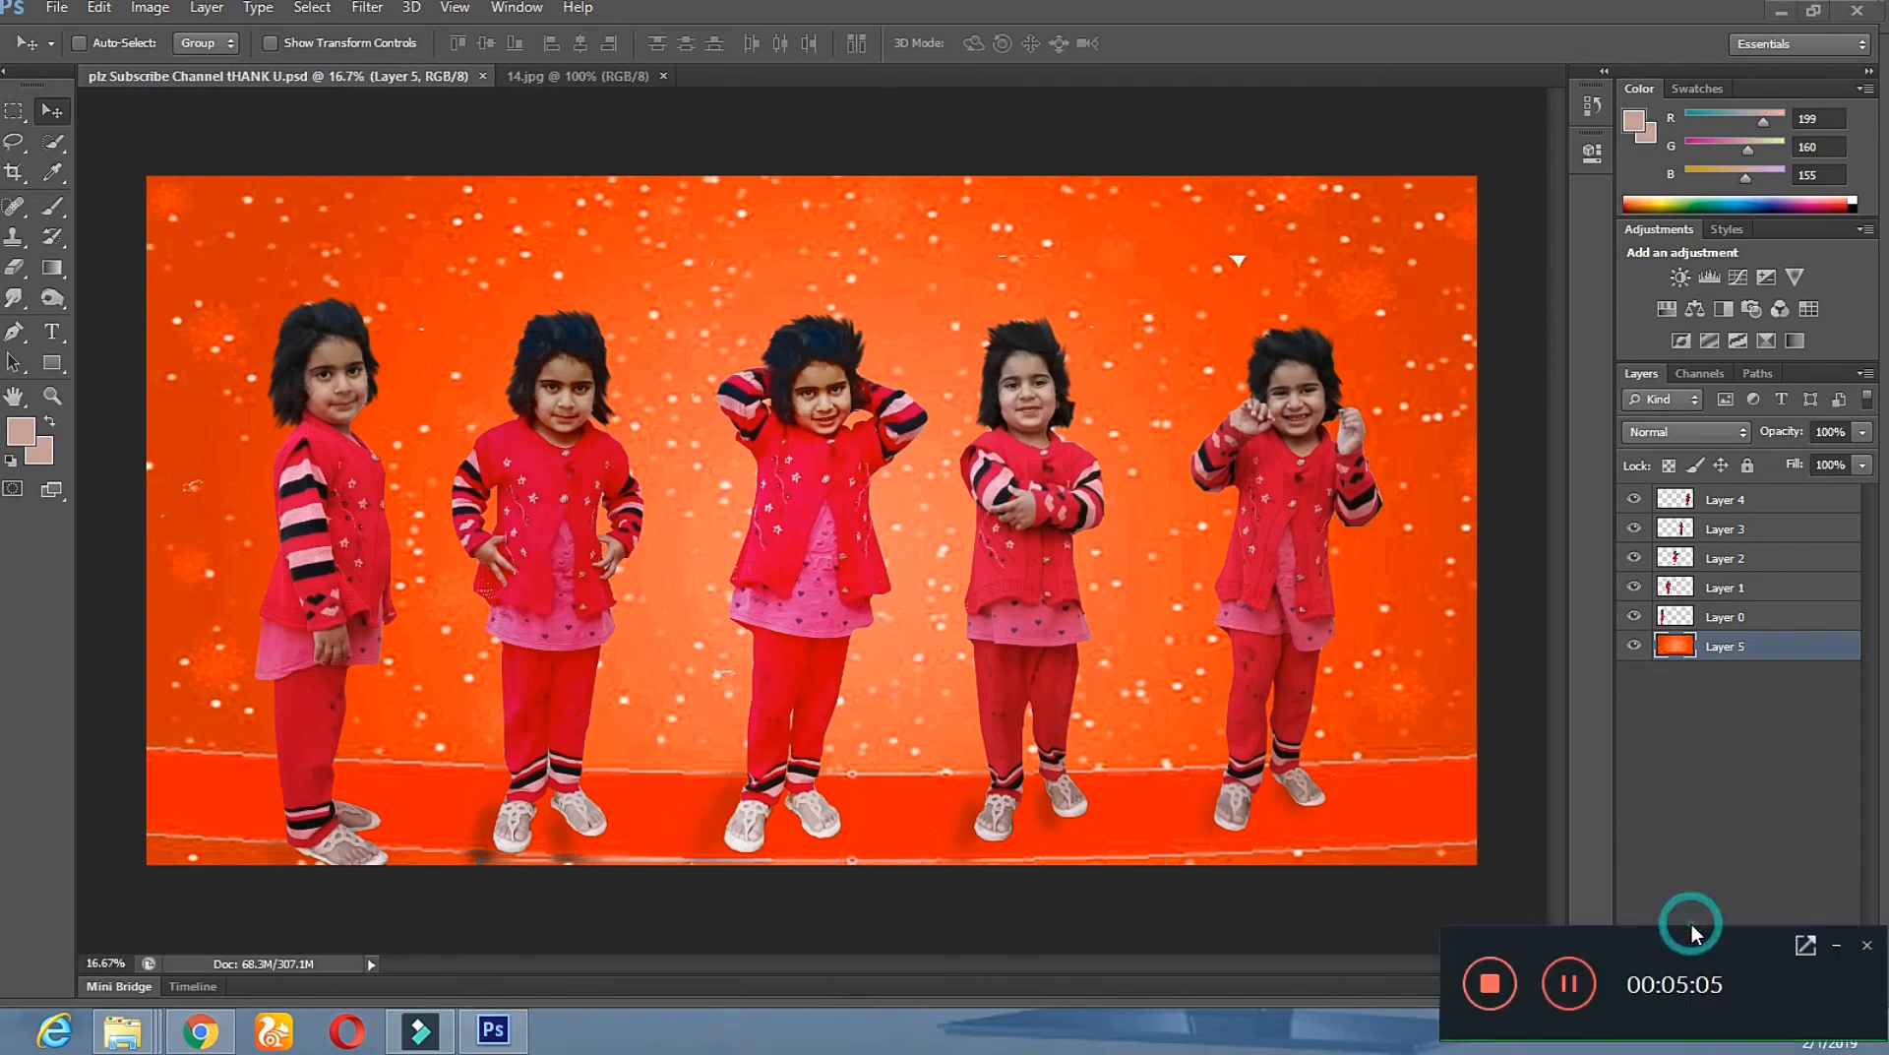